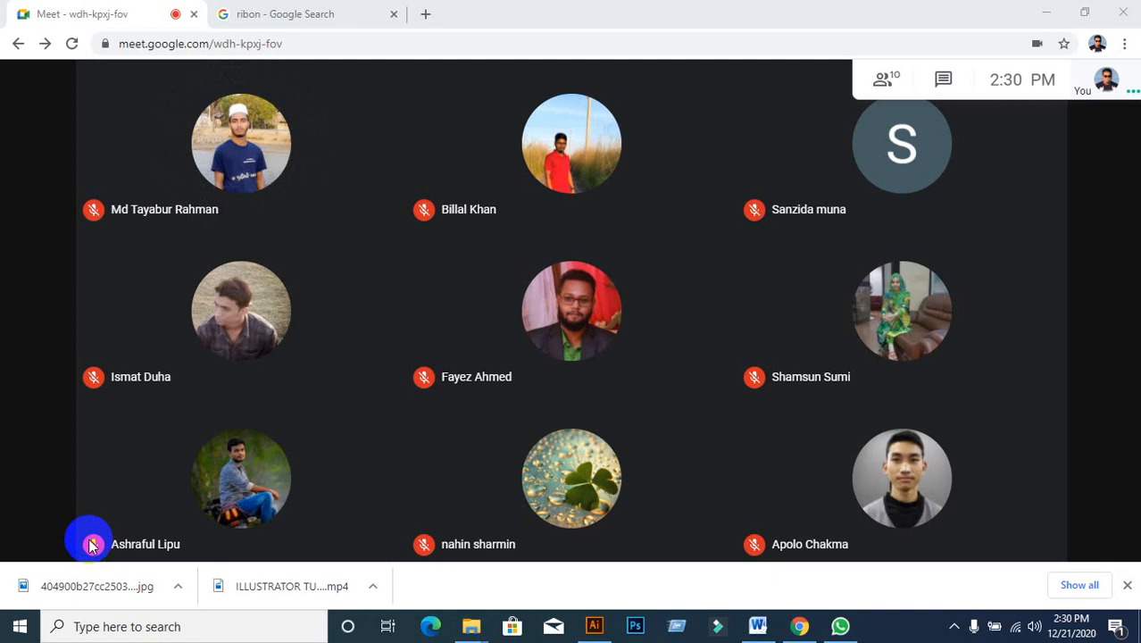
- Switch to Illustrator and create a new document from the web preset Common, 1366 x 768 px
{"action": "left_click", "coordinate": [1044, 14]}
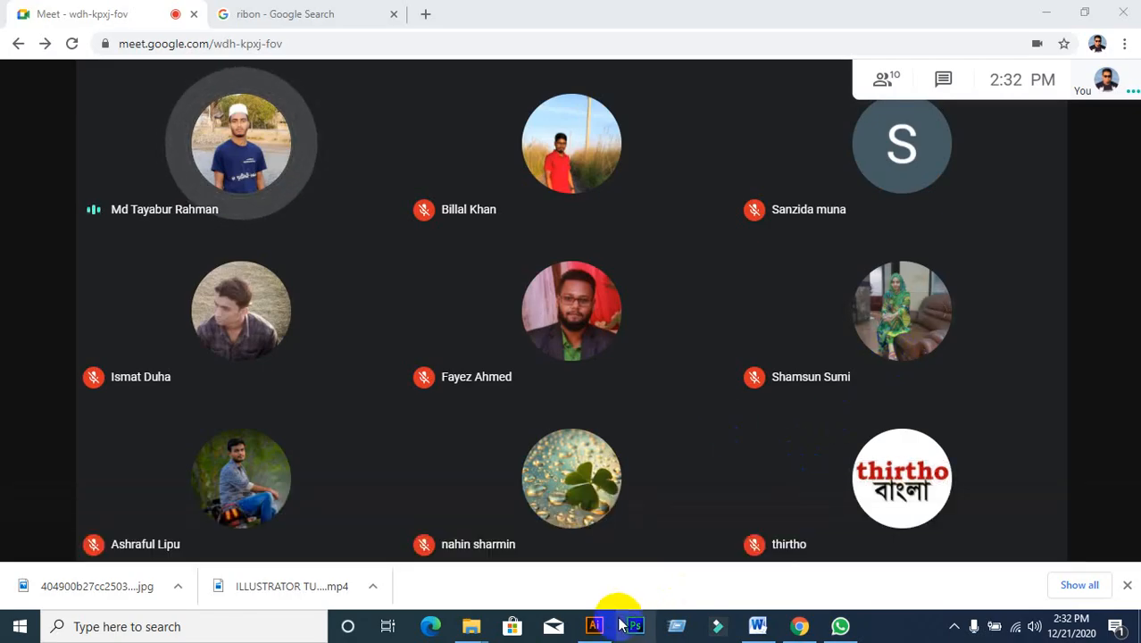
{"action": "left_click", "coordinate": [604, 632]}
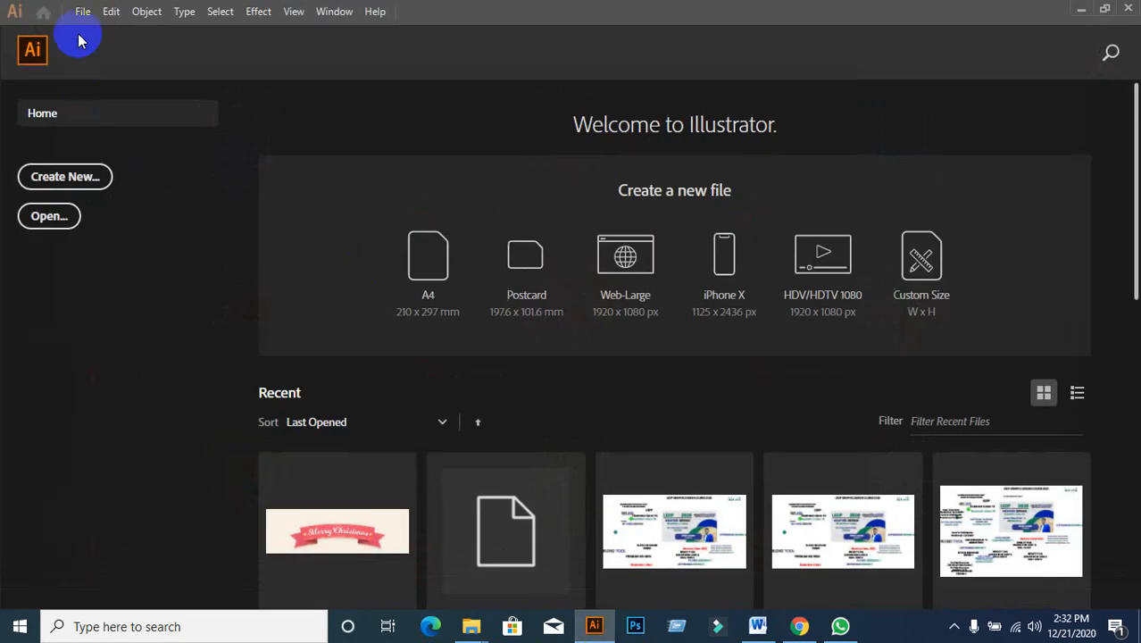
{"action": "left_click", "coordinate": [82, 175]}
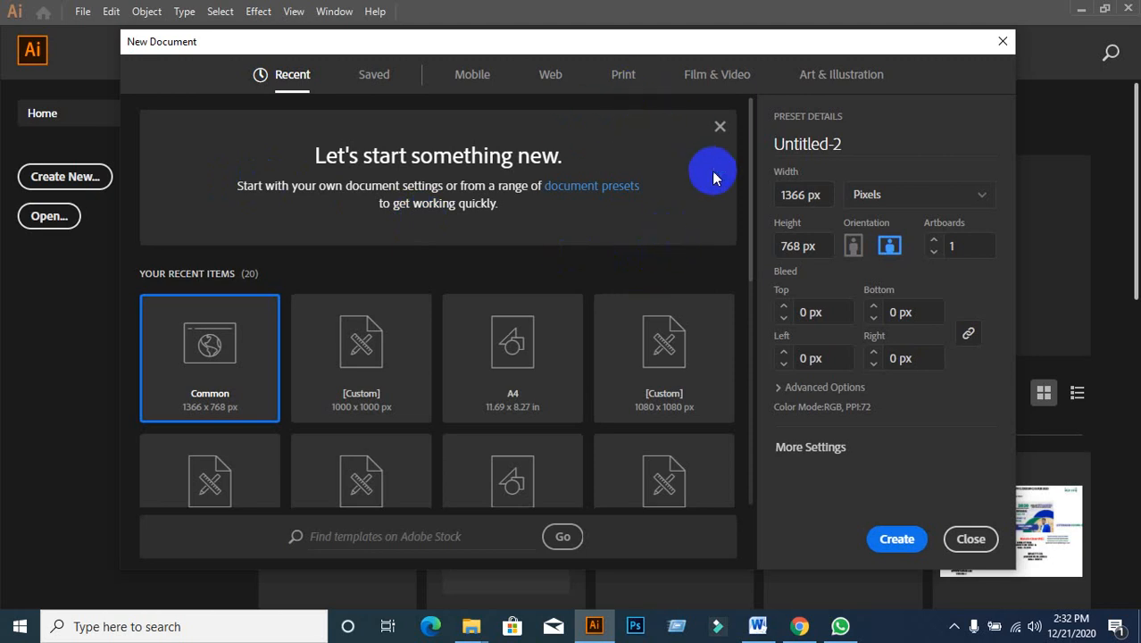
{"action": "left_click", "coordinate": [553, 81]}
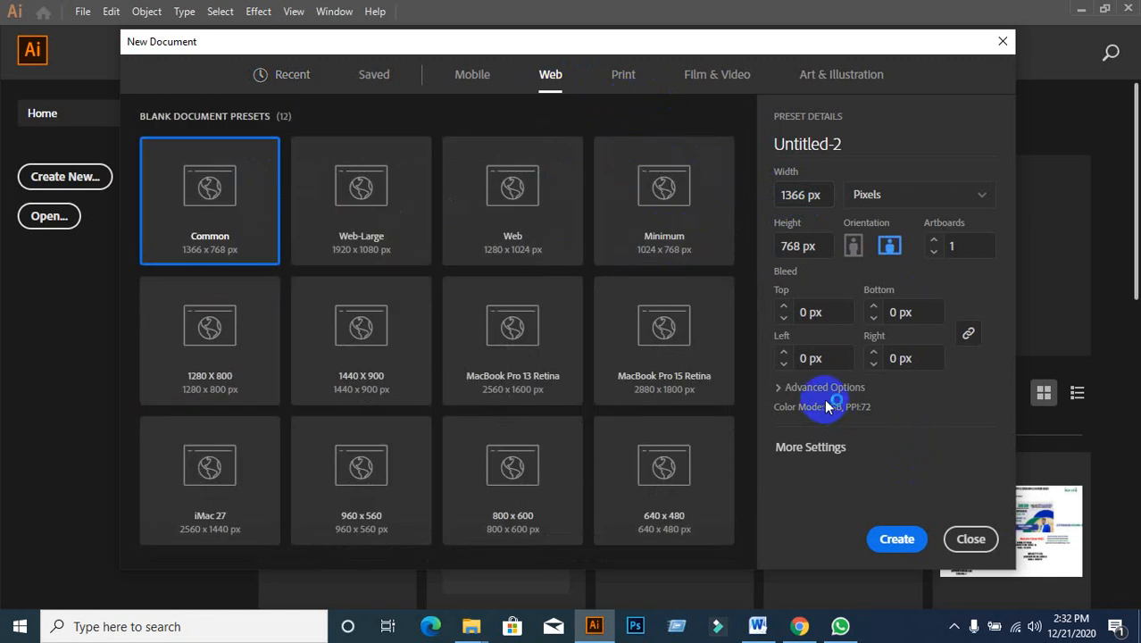
{"action": "left_click", "coordinate": [893, 539]}
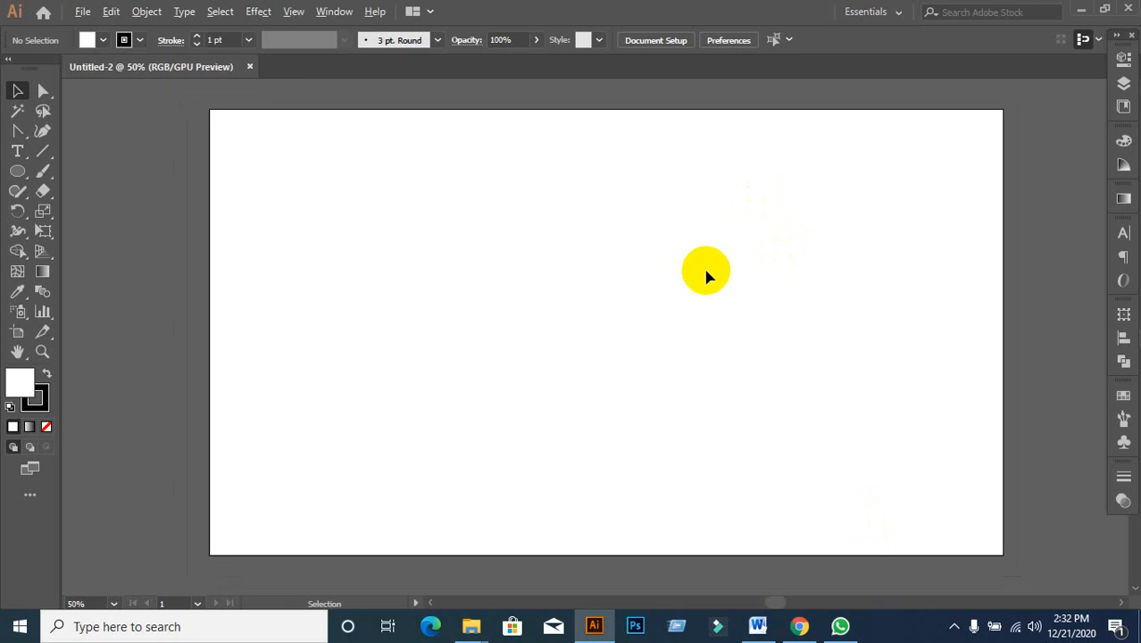
- Set the default stroke to none and make the white fill the active colour
{"action": "key", "text": "ctrl+plus"}
{"action": "left_click", "coordinate": [46, 426]}
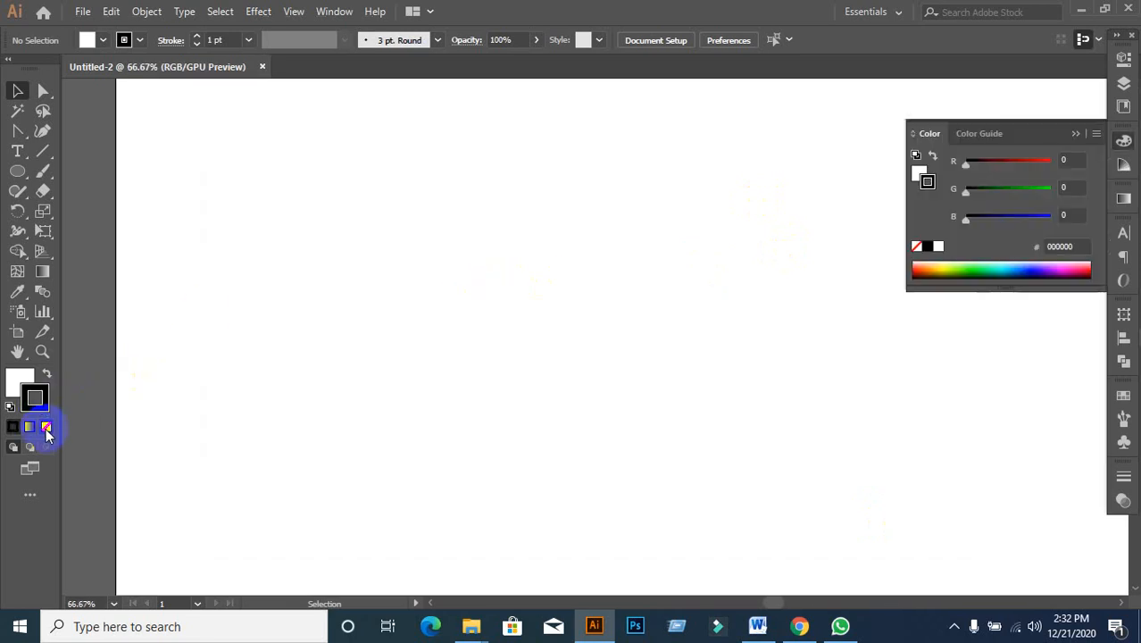
{"action": "left_click", "coordinate": [17, 382]}
{"action": "key", "text": "ctrl+minus"}
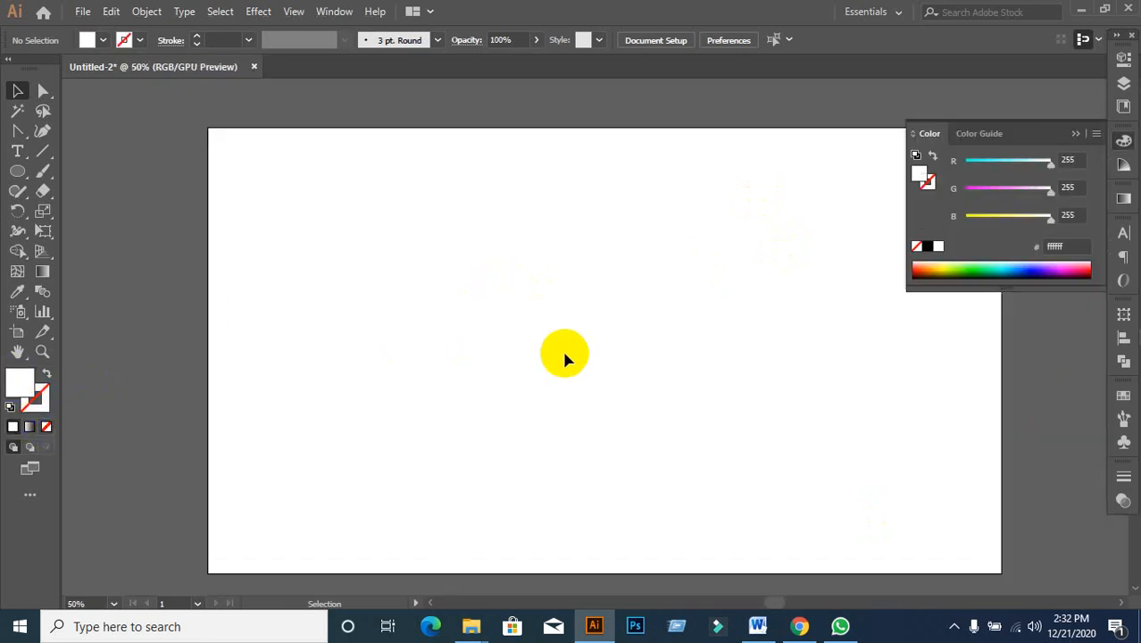
- Bring the 404900b27c... ribbon image from the desktop into the Illustrator document and embed it
{"action": "left_click", "coordinate": [1081, 16]}
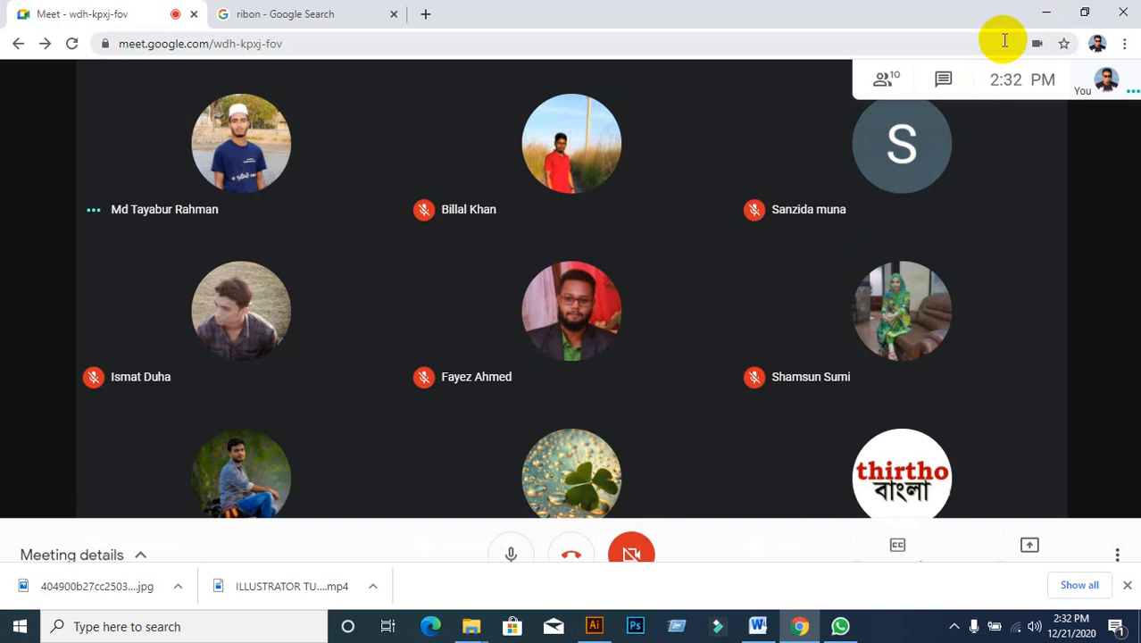
{"action": "left_click", "coordinate": [1051, 13]}
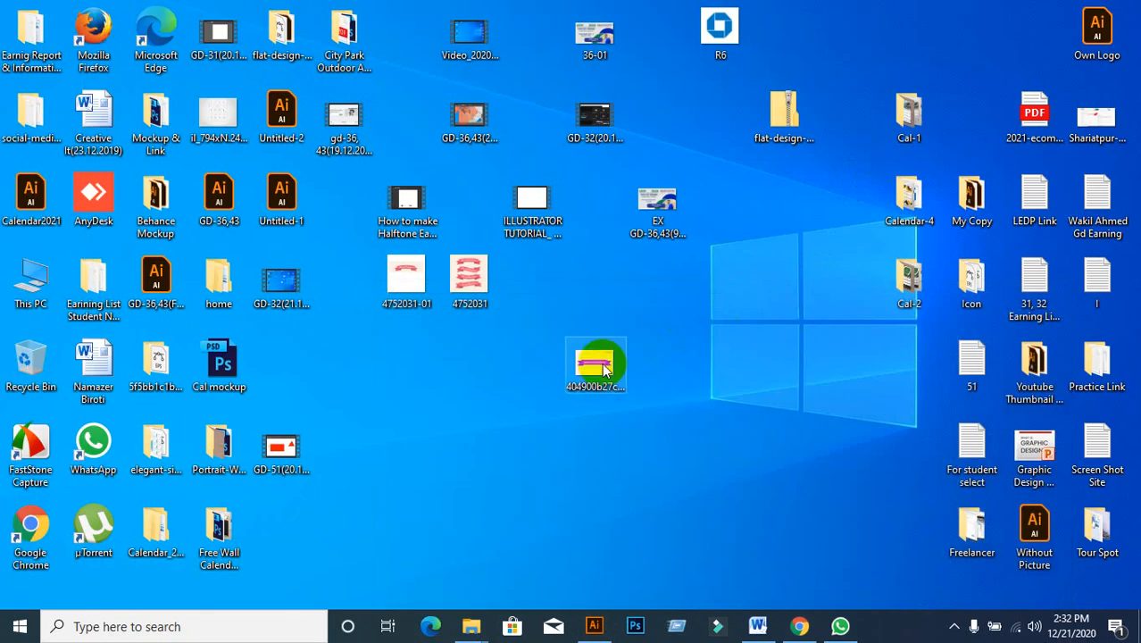
{"action": "left_click_drag", "start_coordinate": [605, 359], "coordinate": [496, 268]}
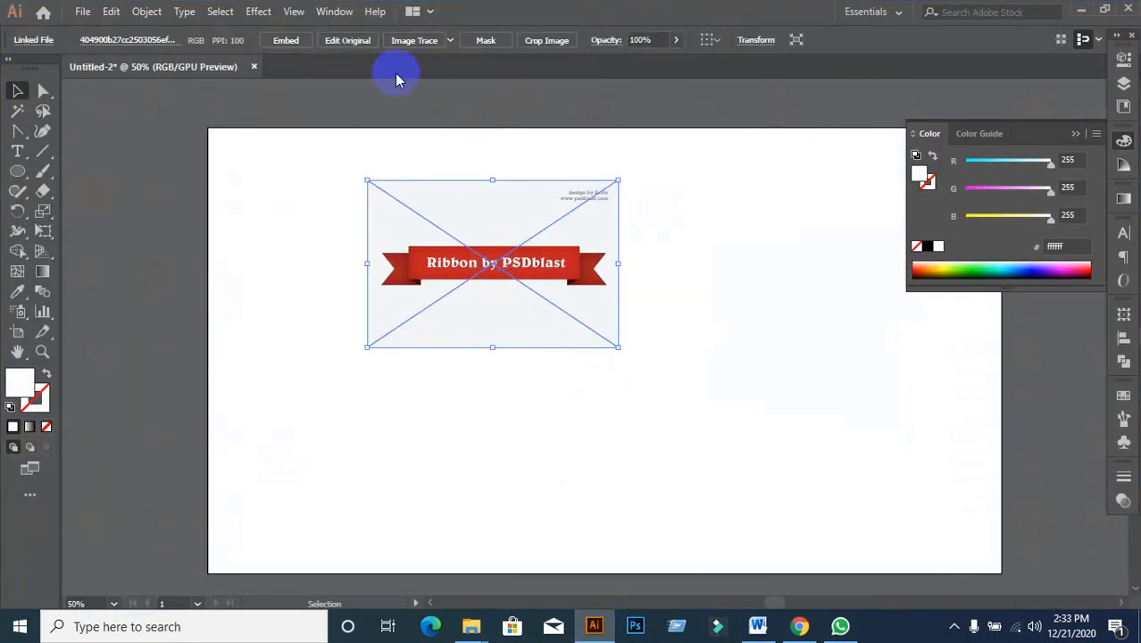
{"action": "left_click", "coordinate": [286, 40]}
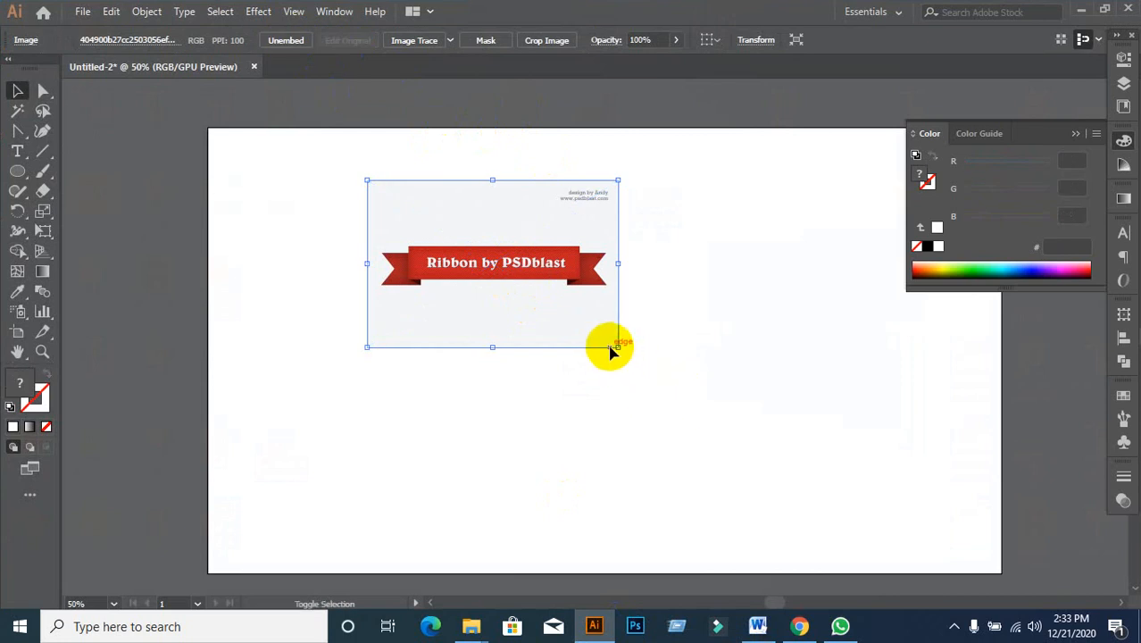
- Enlarge the embedded ribbon image proportionally from its lower right corner so it covers about half the artboard's width
{"action": "left_click_drag", "start_coordinate": [616, 348], "coordinate": [734, 458]}
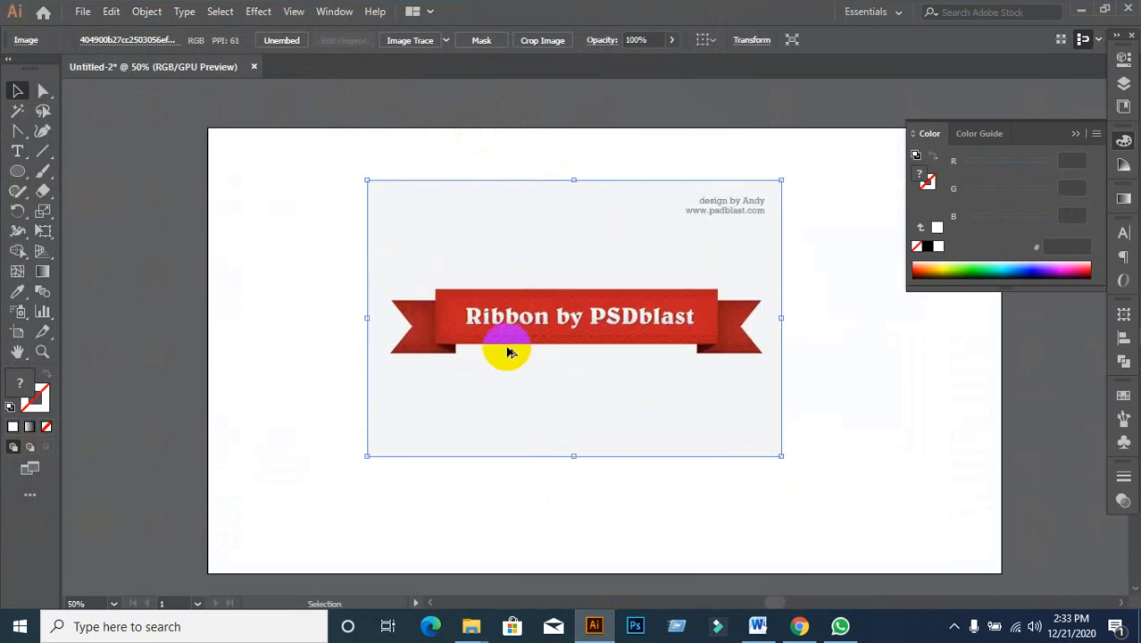
{"action": "scroll", "coordinate": [500, 349], "scroll_direction": "up", "scroll_amount": 3}
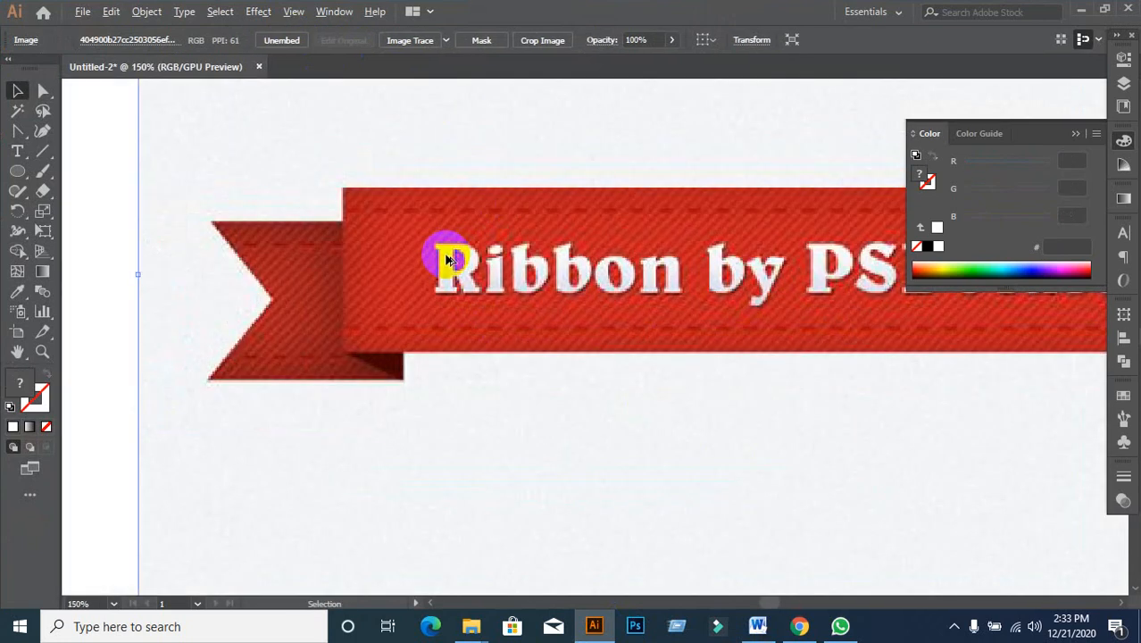
{"action": "scroll", "coordinate": [486, 265], "scroll_direction": "down", "scroll_amount": 3}
- Switch to the Google Meet call in Chrome, present the entire screen, and admit the waiting participant
{"action": "left_click", "coordinate": [798, 625]}
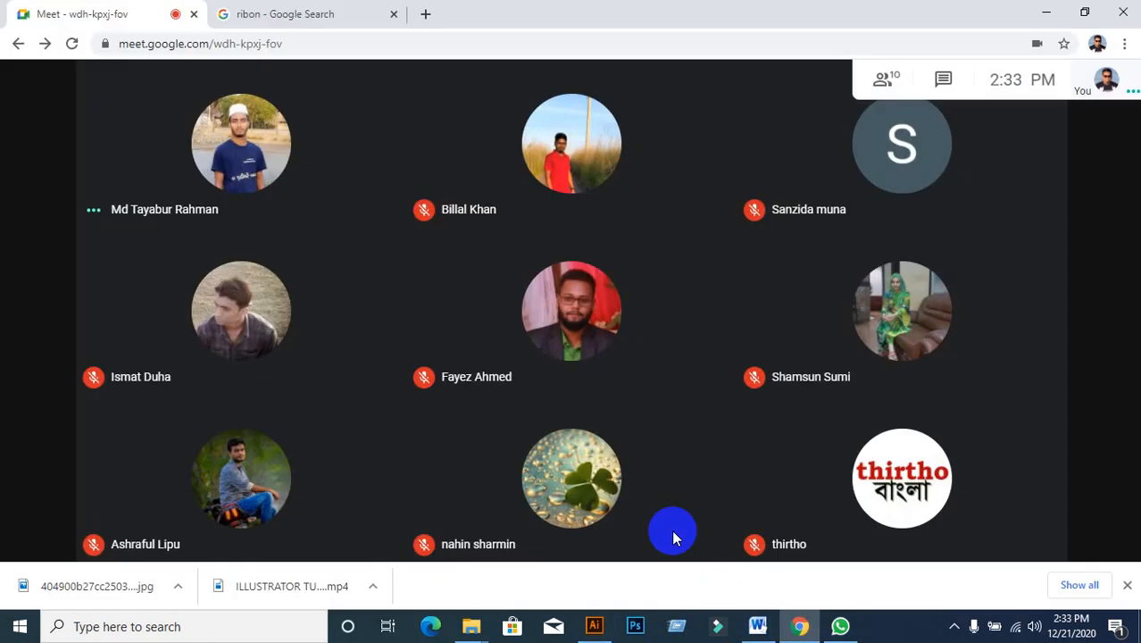
{"action": "left_click", "coordinate": [1026, 519]}
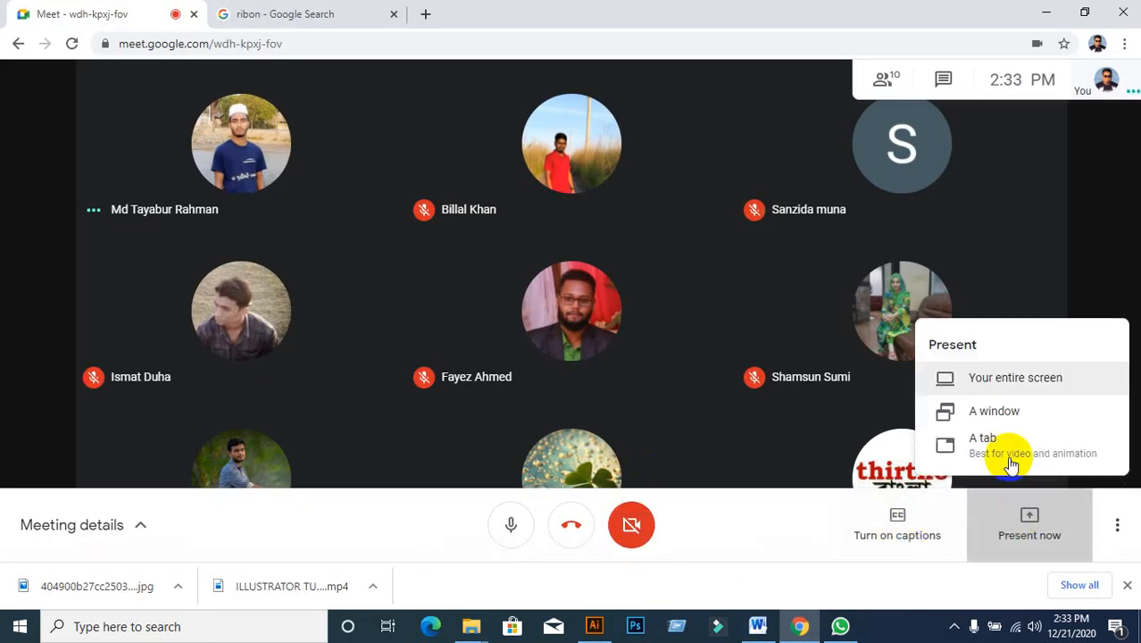
{"action": "left_click", "coordinate": [1002, 379]}
{"action": "left_click", "coordinate": [719, 402]}
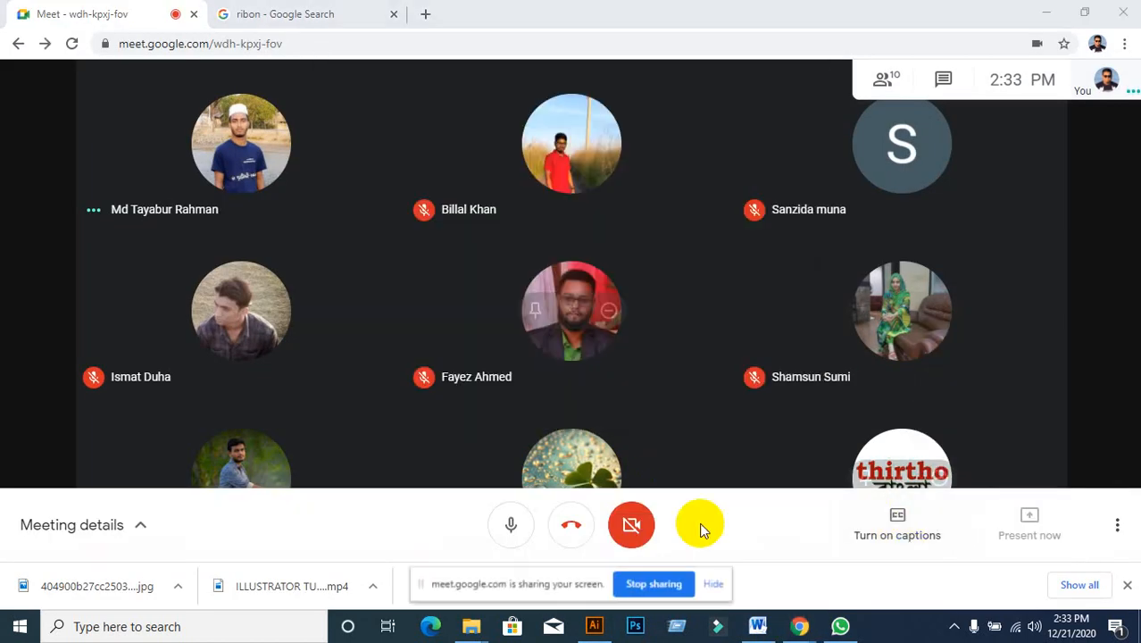
{"action": "left_click", "coordinate": [713, 584]}
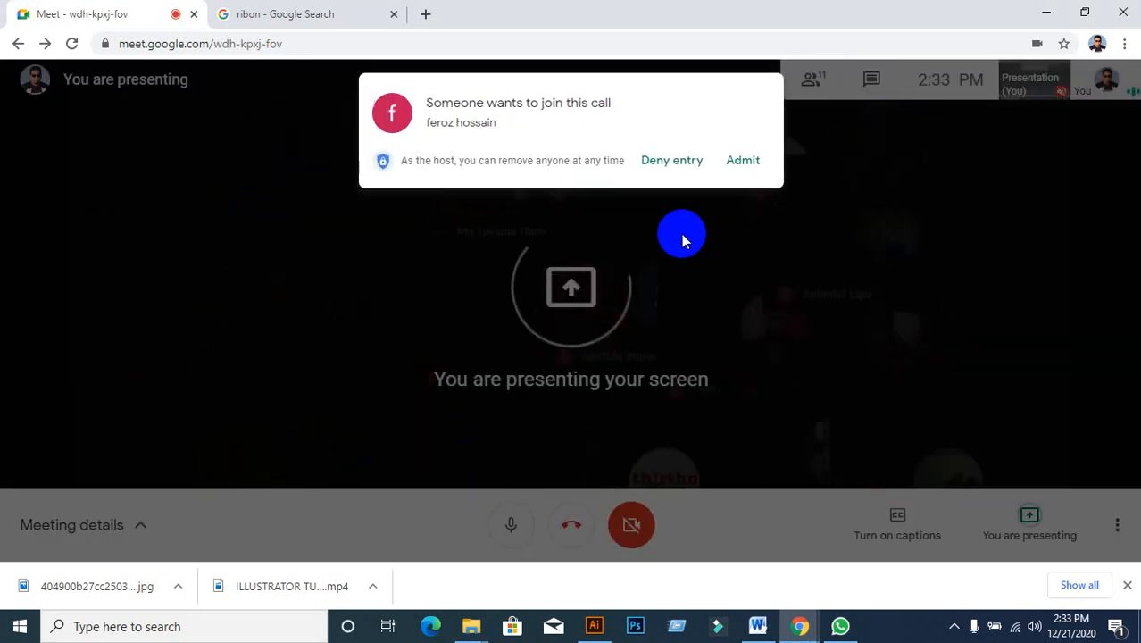
{"action": "left_click", "coordinate": [759, 158]}
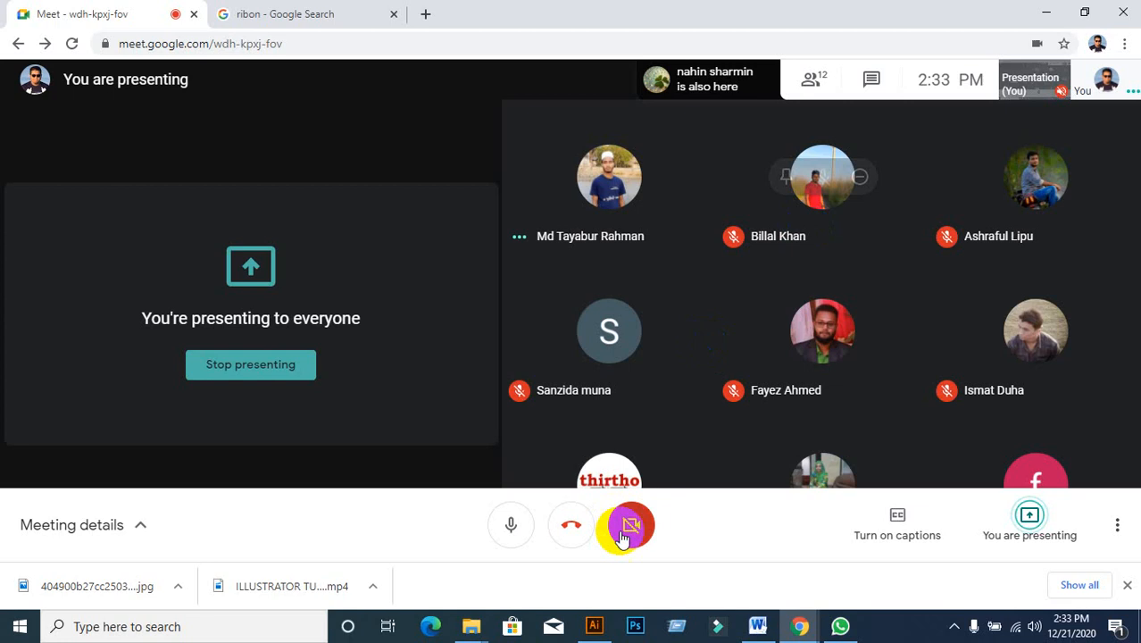
- Return to Illustrator and examine the reference ribbon's centre band, folded ends, stitching and diagonal texture
{"action": "left_click", "coordinate": [605, 627]}
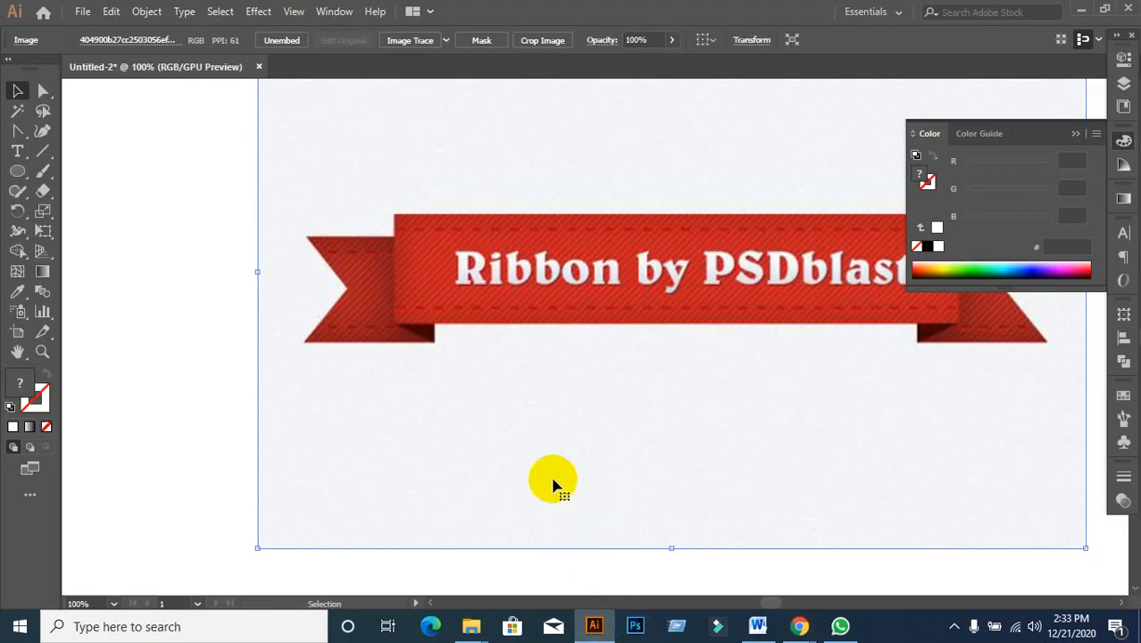
{"action": "key", "text": "ctrl+minus"}
{"action": "key", "text": "ctrl+minus"}
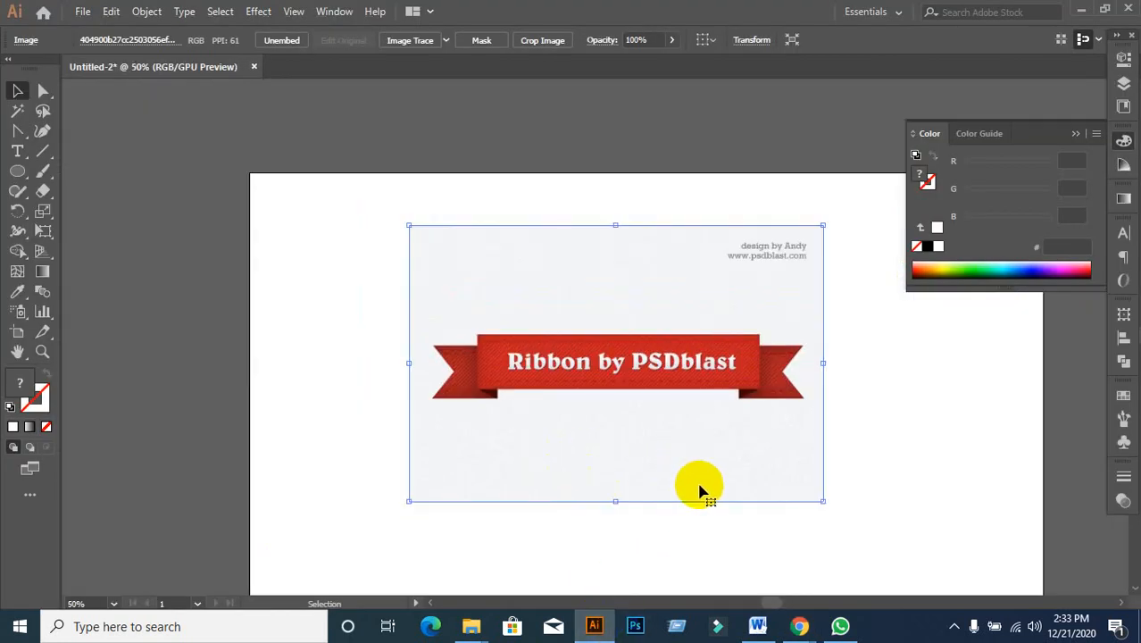
{"action": "mouse_move", "coordinate": [667, 357]}
{"action": "left_mouse_down"}
{"action": "mouse_move", "coordinate": [545, 340]}
{"action": "mouse_move", "coordinate": [670, 364]}
{"action": "left_mouse_up"}
{"action": "scroll", "coordinate": [589, 332], "scroll_direction": "up", "scroll_amount": 1}
{"action": "key", "text": "ctrl+z"}
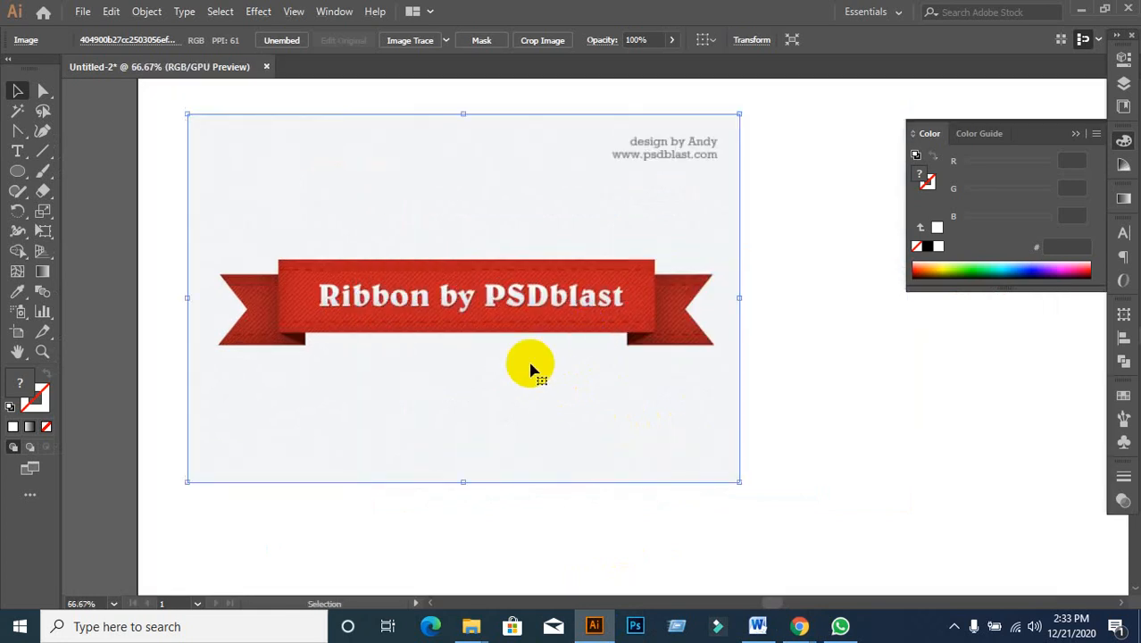
{"action": "scroll", "coordinate": [377, 314], "scroll_direction": "up", "scroll_amount": 2}
{"action": "scroll", "coordinate": [631, 261], "scroll_direction": "down", "scroll_amount": 2}
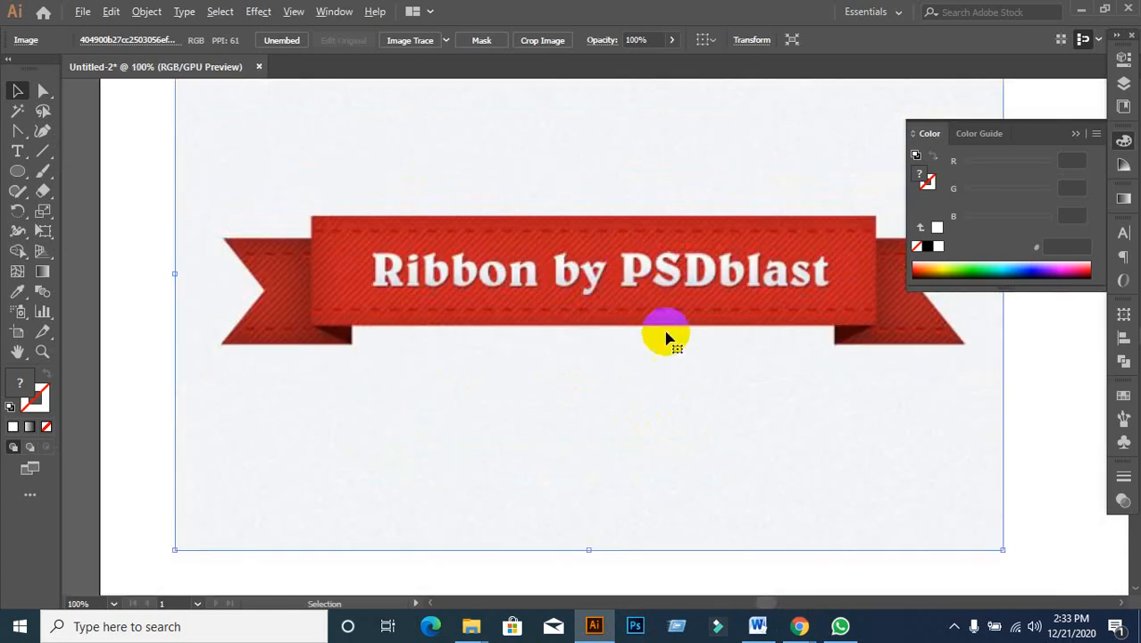
{"action": "scroll", "coordinate": [684, 331], "scroll_direction": "up", "scroll_amount": 1}
{"action": "scroll", "coordinate": [555, 268], "scroll_direction": "down", "scroll_amount": 1}
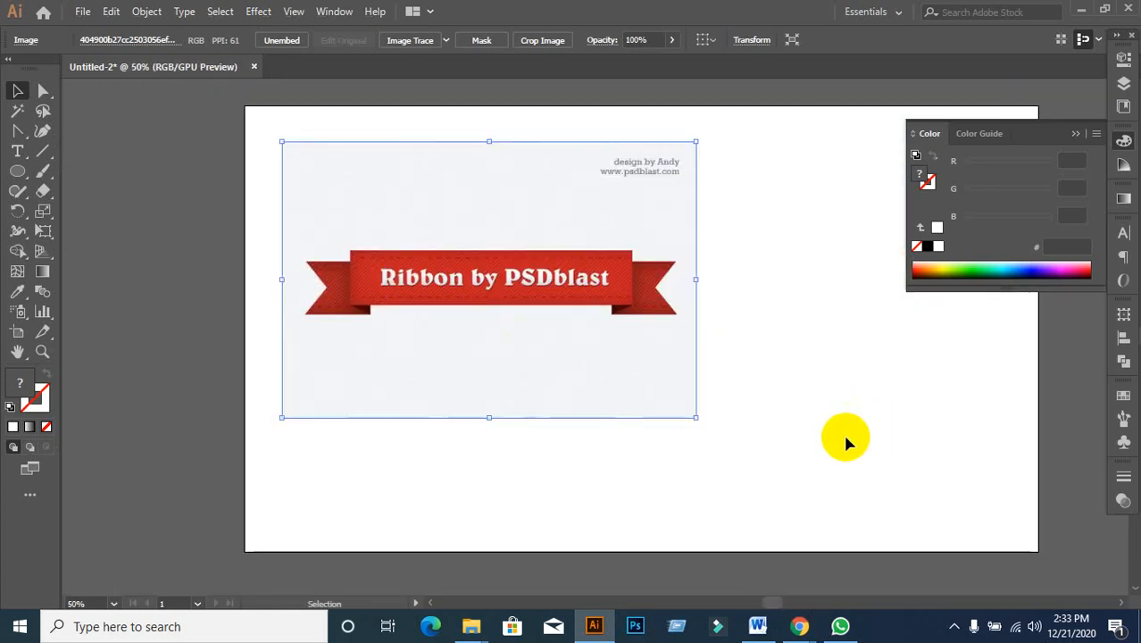
- Move the ribbon reference image off the artboard onto the canvas beside its left edge, and deselect it
{"action": "scroll", "coordinate": [792, 388], "scroll_direction": "down", "scroll_amount": 1}
{"action": "left_click_drag", "start_coordinate": [717, 304], "coordinate": [319, 312]}
{"action": "scroll", "coordinate": [600, 340], "scroll_direction": "left", "scroll_amount": 3}
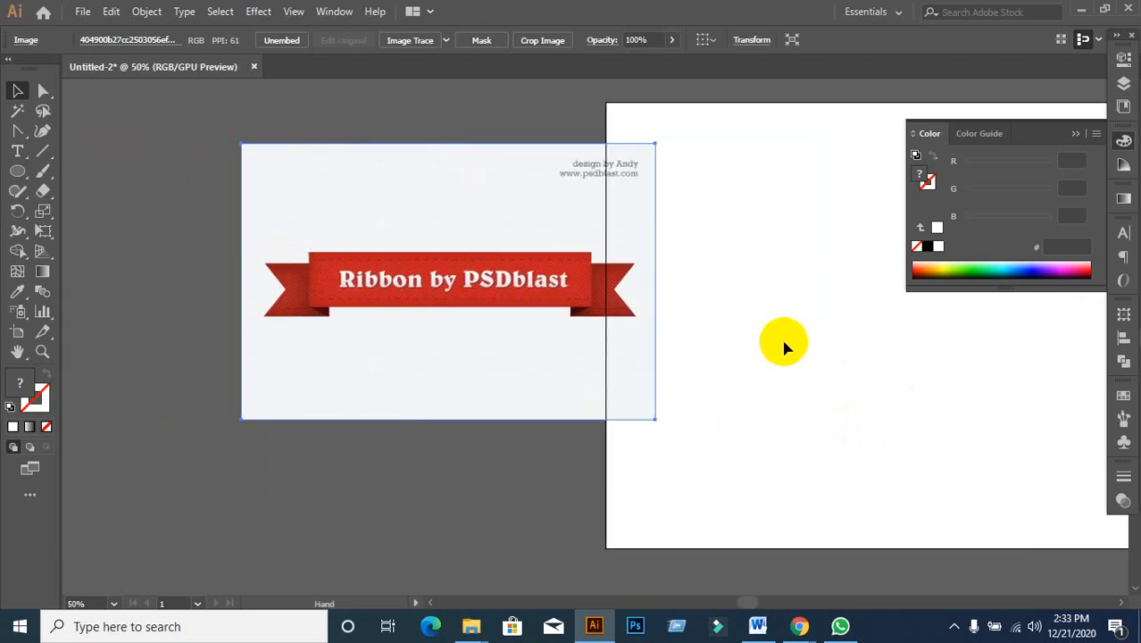
{"action": "left_click_drag", "start_coordinate": [522, 286], "coordinate": [448, 230]}
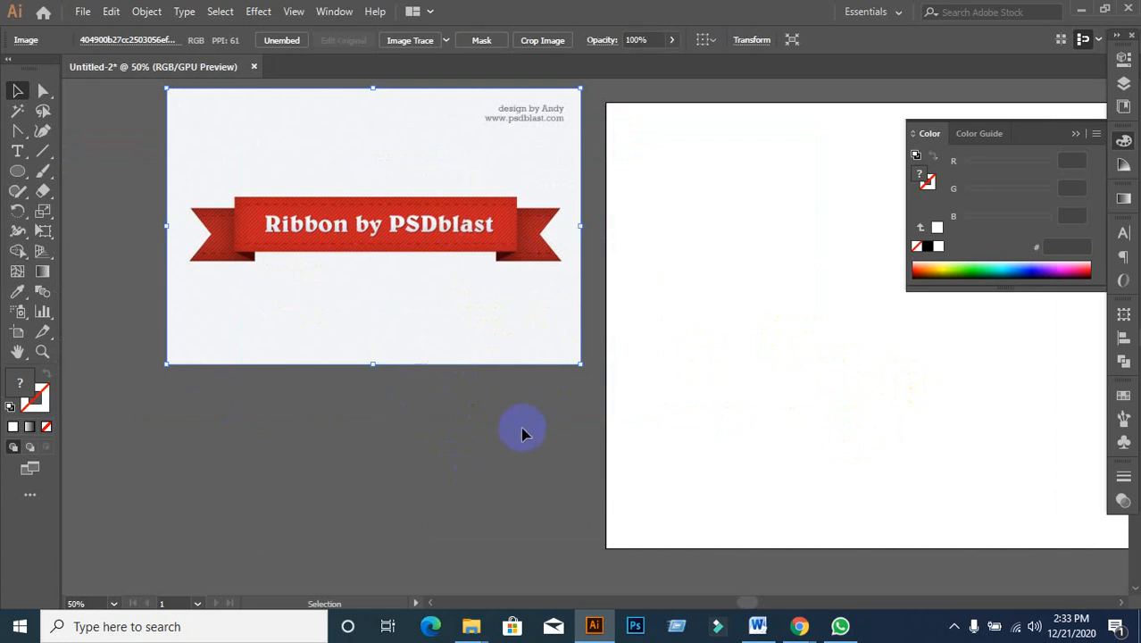
{"action": "left_click", "coordinate": [465, 385]}
- Shift the ribbon reference image back so it overlaps the artboard's left edge
{"action": "scroll", "coordinate": [464, 275], "scroll_direction": "up", "scroll_amount": 1}
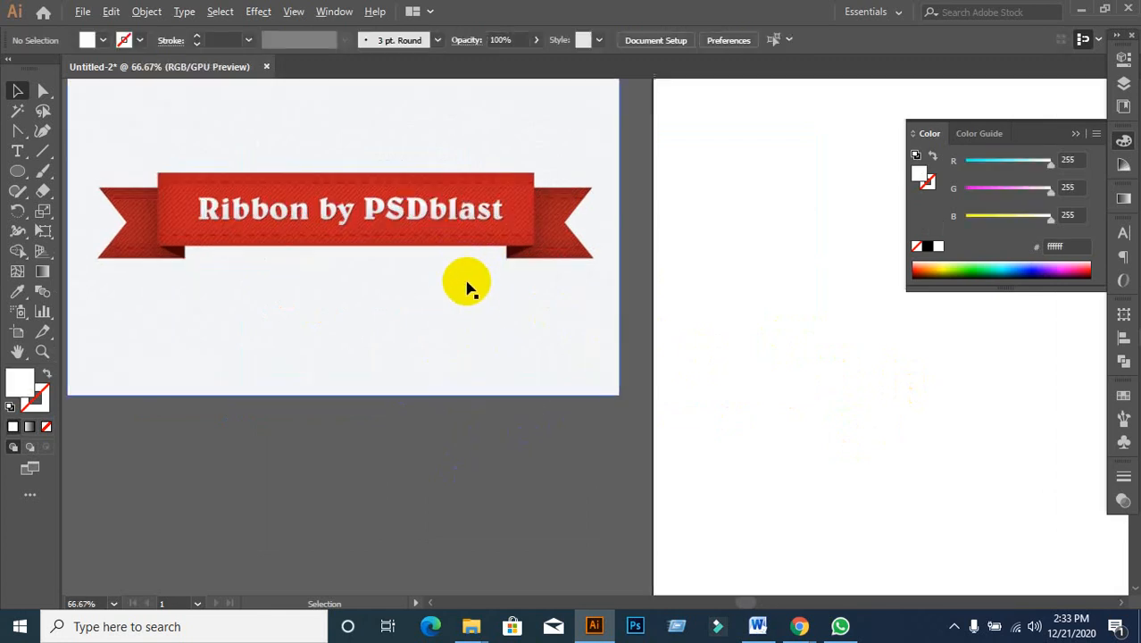
{"action": "scroll", "coordinate": [466, 284], "scroll_direction": "down", "scroll_amount": 1}
{"action": "scroll", "coordinate": [790, 380], "scroll_direction": "right", "scroll_amount": 2}
{"action": "left_click_drag", "start_coordinate": [255, 258], "coordinate": [346, 350]}
{"action": "left_click_drag", "start_coordinate": [652, 390], "coordinate": [614, 314]}
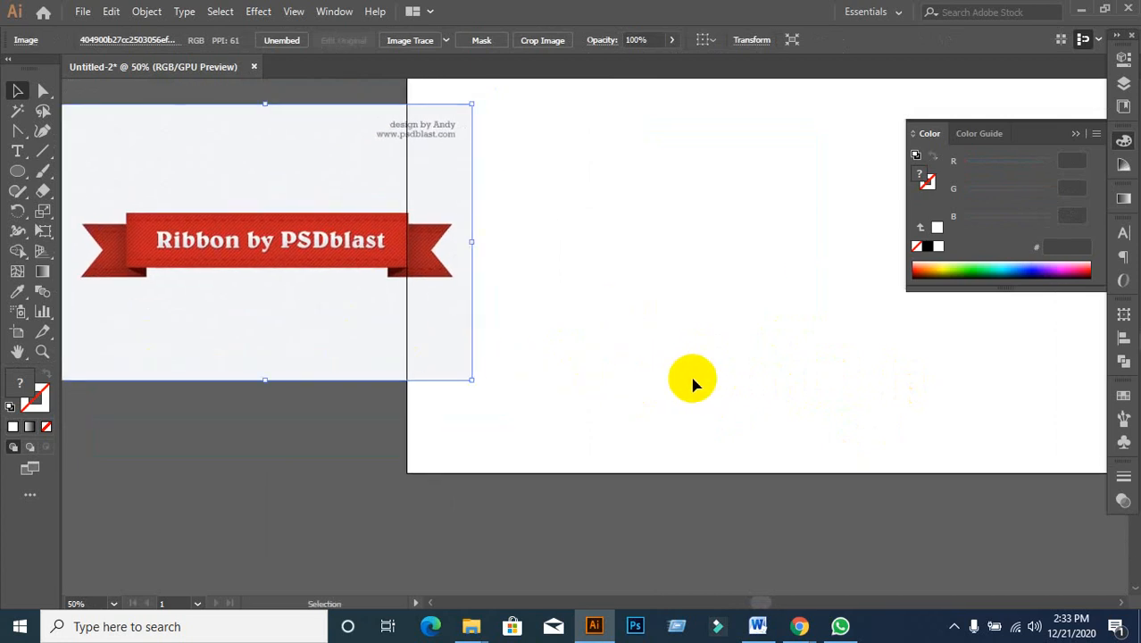
{"action": "scroll", "coordinate": [229, 284], "scroll_direction": "up", "scroll_amount": 2}
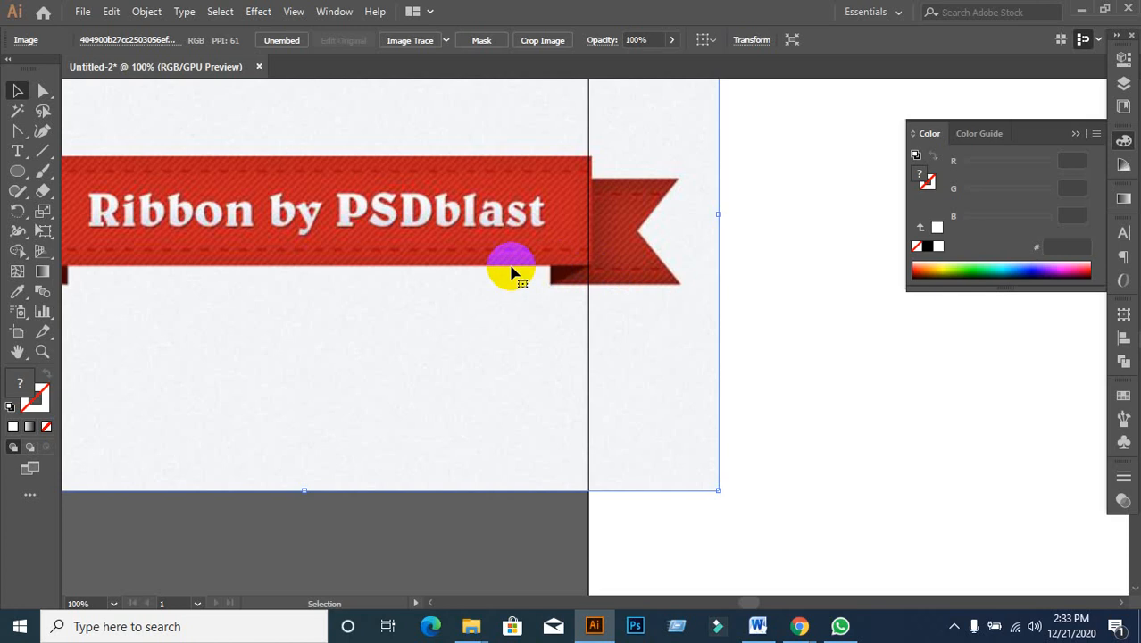
{"action": "scroll", "coordinate": [532, 241], "scroll_direction": "down", "scroll_amount": 3}
- Draw a long, narrow horizontal rectangle across the upper half of the artboard for the ribbon's centre band
{"action": "left_click_drag", "start_coordinate": [860, 316], "coordinate": [670, 323]}
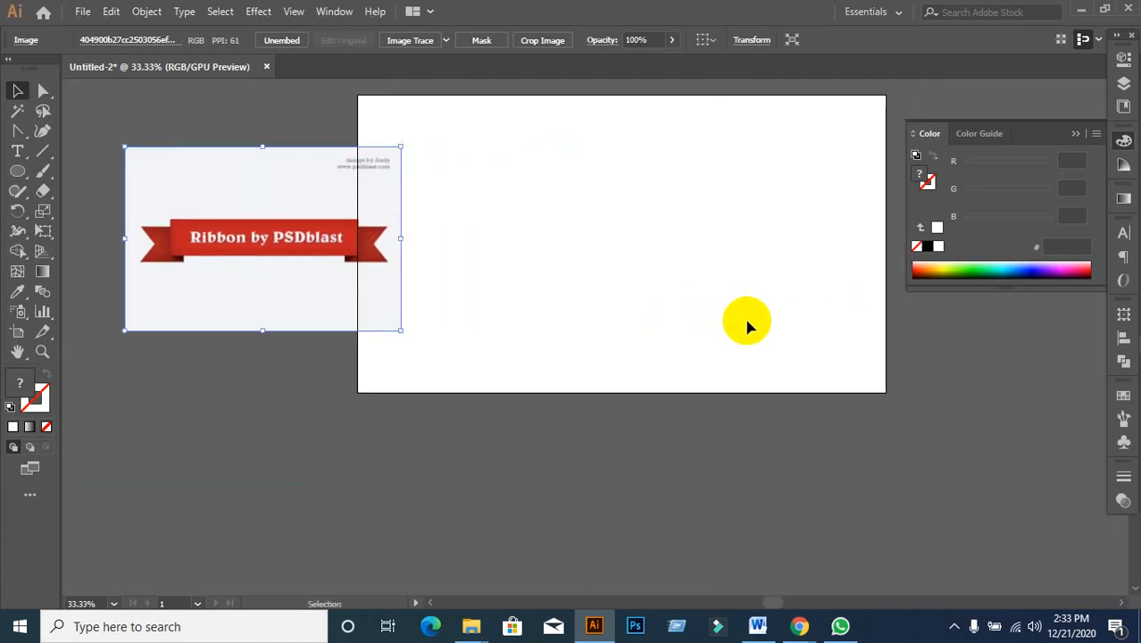
{"action": "left_click", "coordinate": [692, 323]}
{"action": "left_click_drag", "start_coordinate": [17, 171], "coordinate": [76, 171]}
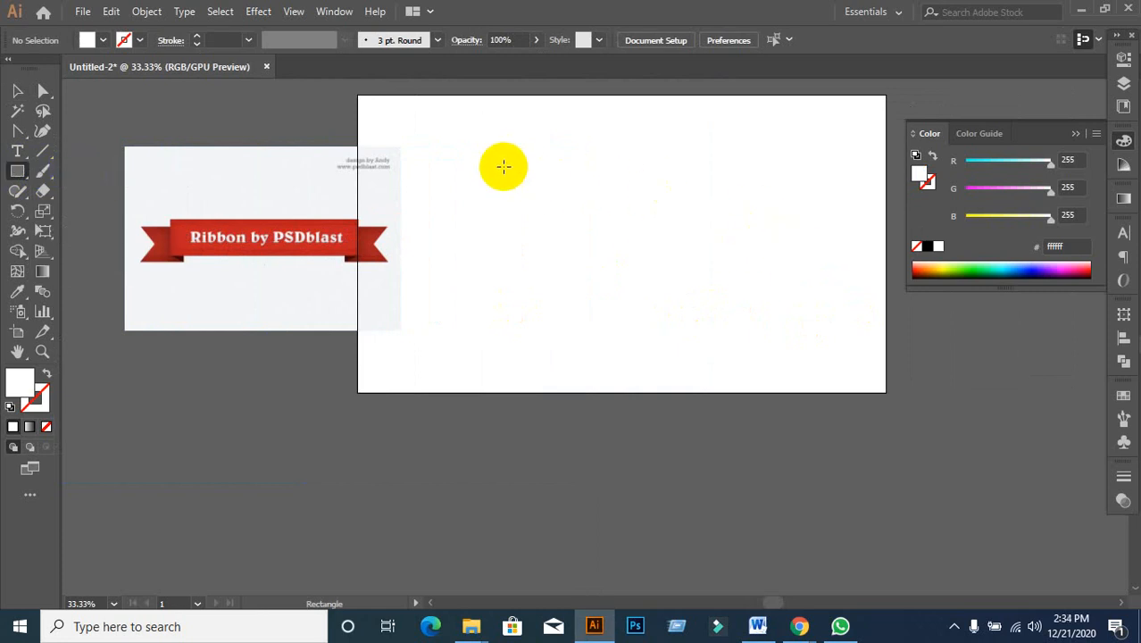
{"action": "left_click_drag", "start_coordinate": [505, 165], "coordinate": [828, 218]}
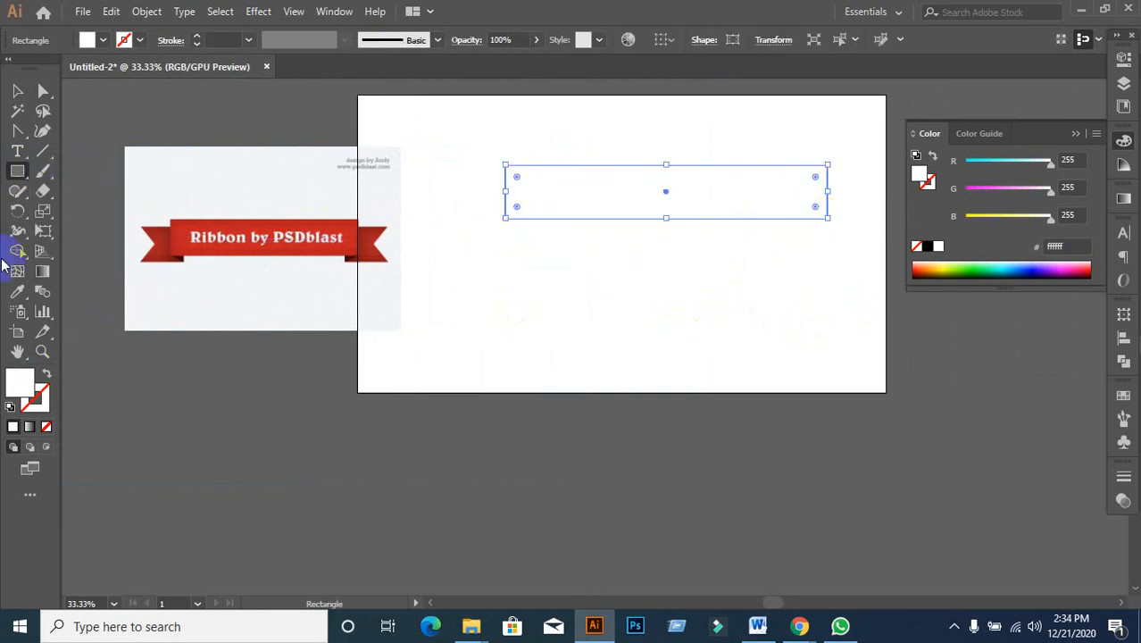
- Fill the rectangle with red bd2727 sampled from the reference ribbon using the Eyedropper, and deselect it
{"action": "left_click", "coordinate": [18, 292]}
{"action": "left_click", "coordinate": [176, 259]}
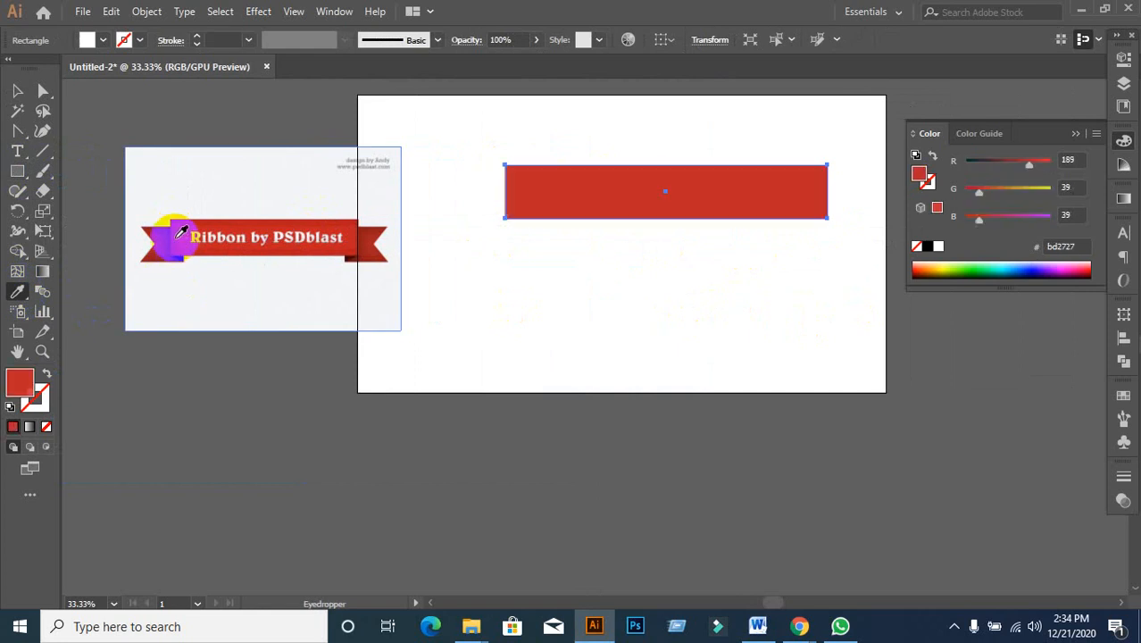
{"action": "left_click", "coordinate": [18, 90]}
{"action": "left_click", "coordinate": [720, 379]}
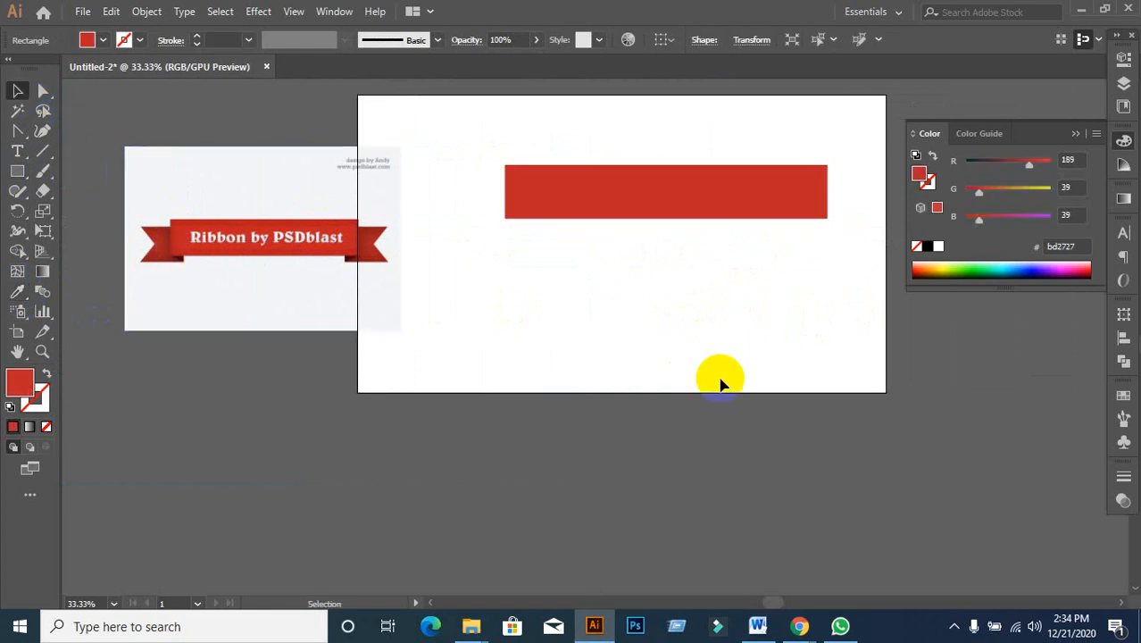
- Move the ribbon reference image fully clear of the artboard, onto the canvas beside its left edge
{"action": "left_click_drag", "start_coordinate": [511, 301], "coordinate": [635, 308]}
{"action": "scroll", "coordinate": [384, 271], "scroll_direction": "up", "scroll_amount": 4}
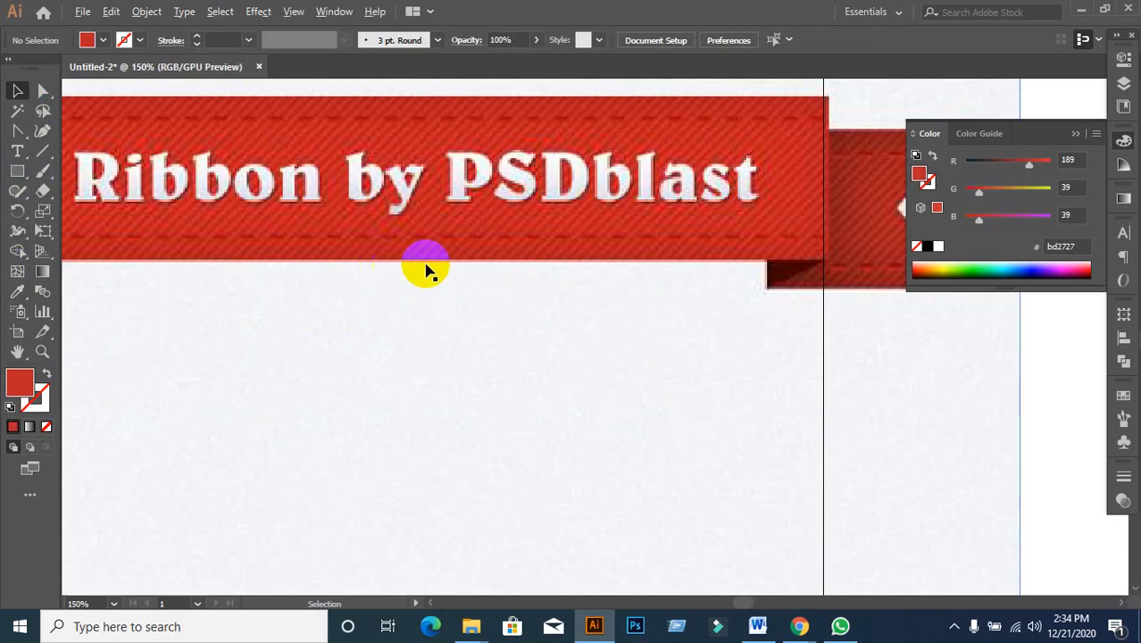
{"action": "scroll", "coordinate": [546, 268], "scroll_direction": "down", "scroll_amount": 4}
{"action": "left_click_drag", "start_coordinate": [543, 251], "coordinate": [432, 238]}
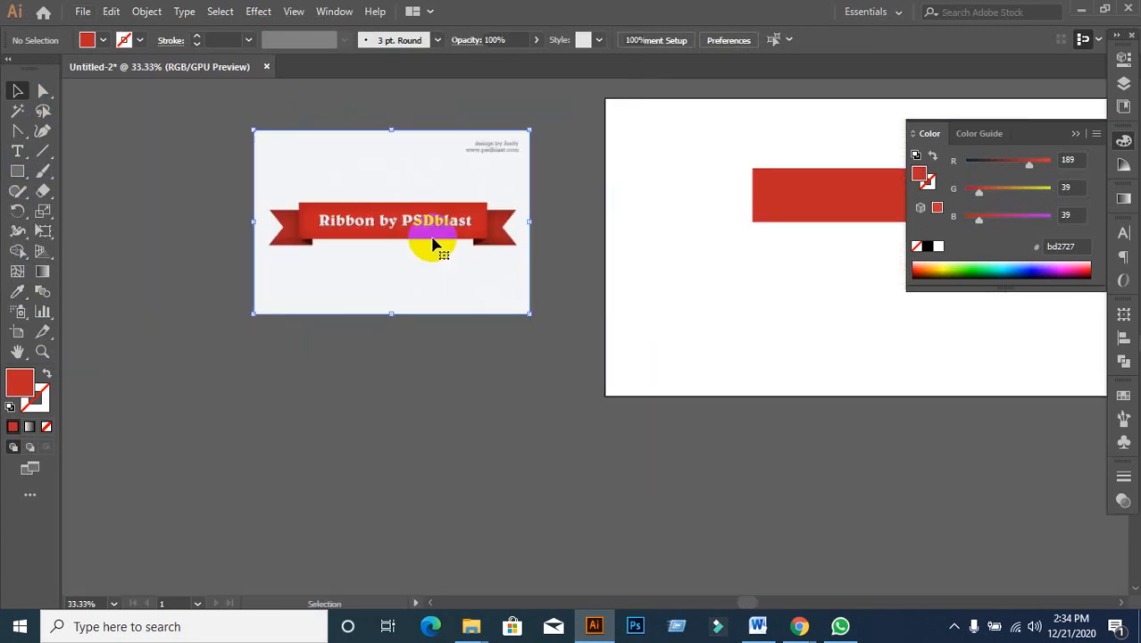
- Move the red rectangle down and to the left, closer to the middle of the artboard
{"action": "left_click", "coordinate": [760, 295]}
{"action": "left_click_drag", "start_coordinate": [800, 305], "coordinate": [566, 310]}
{"action": "left_click", "coordinate": [625, 202]}
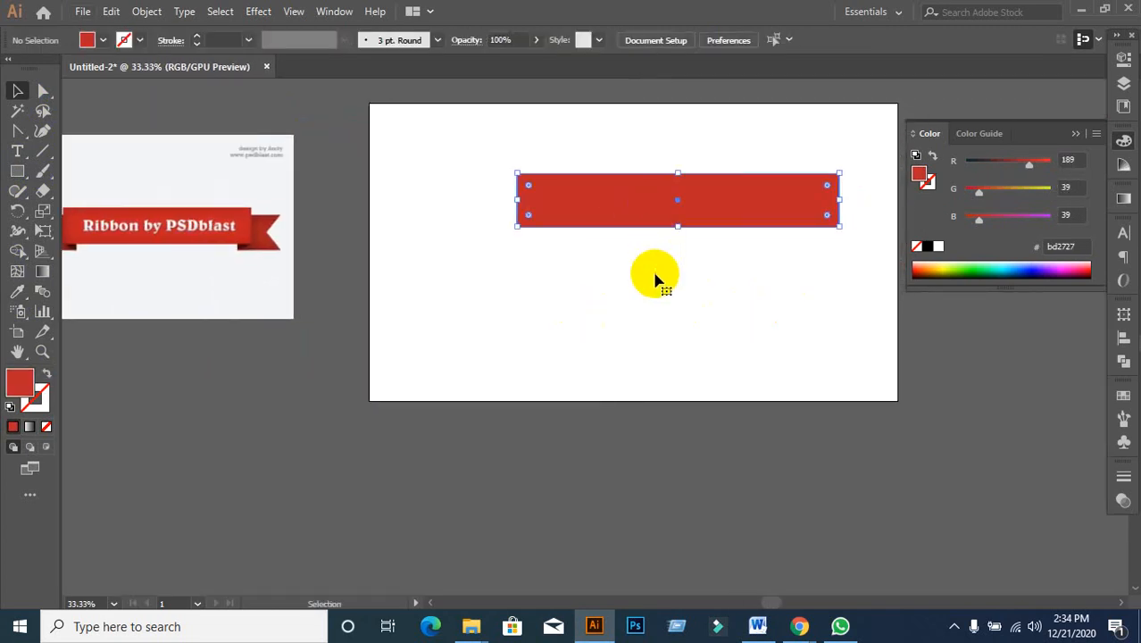
{"action": "left_click", "coordinate": [652, 309]}
{"action": "left_click_drag", "start_coordinate": [524, 348], "coordinate": [603, 339]}
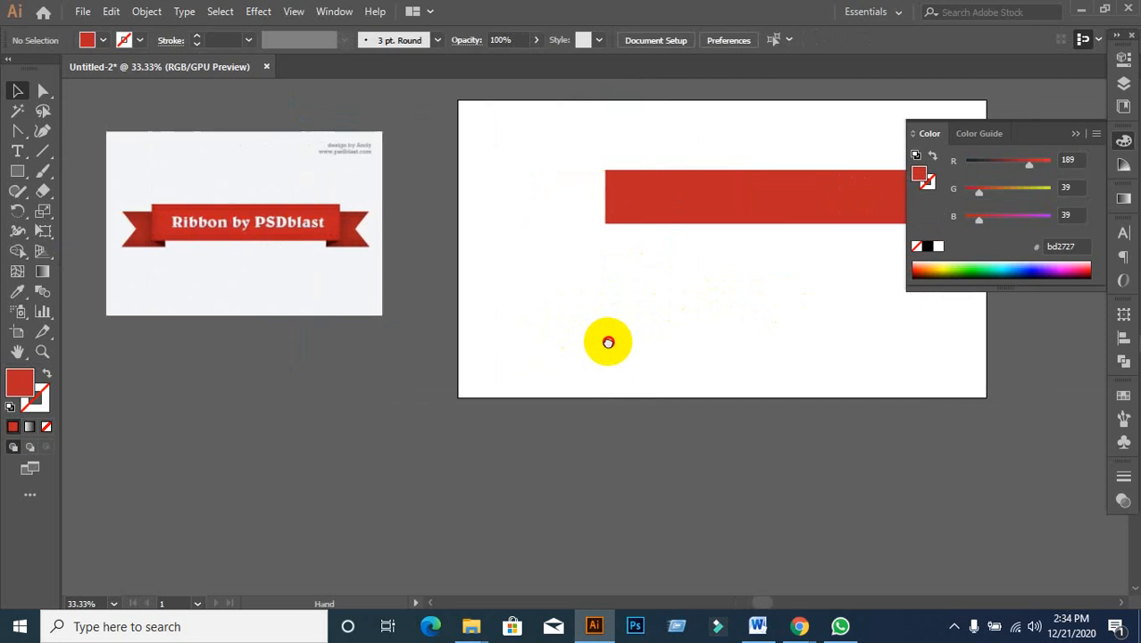
{"action": "left_click_drag", "start_coordinate": [686, 216], "coordinate": [606, 249]}
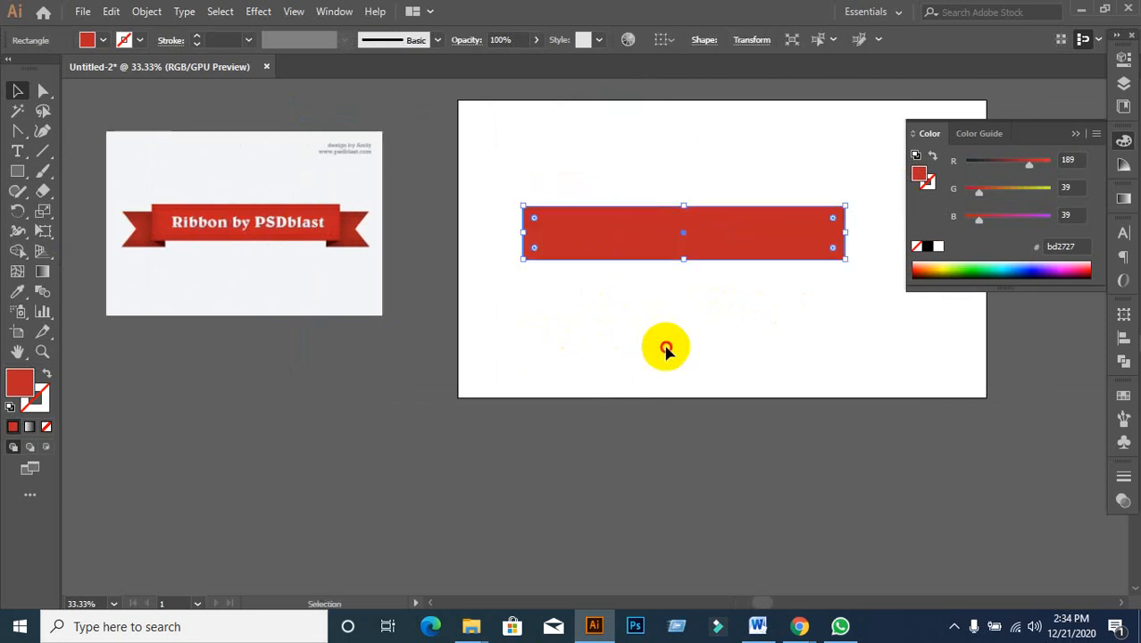
- Duplicate the red rectangle flush against its left end and shorten the copy to a small end piece
{"action": "left_click", "coordinate": [647, 262]}
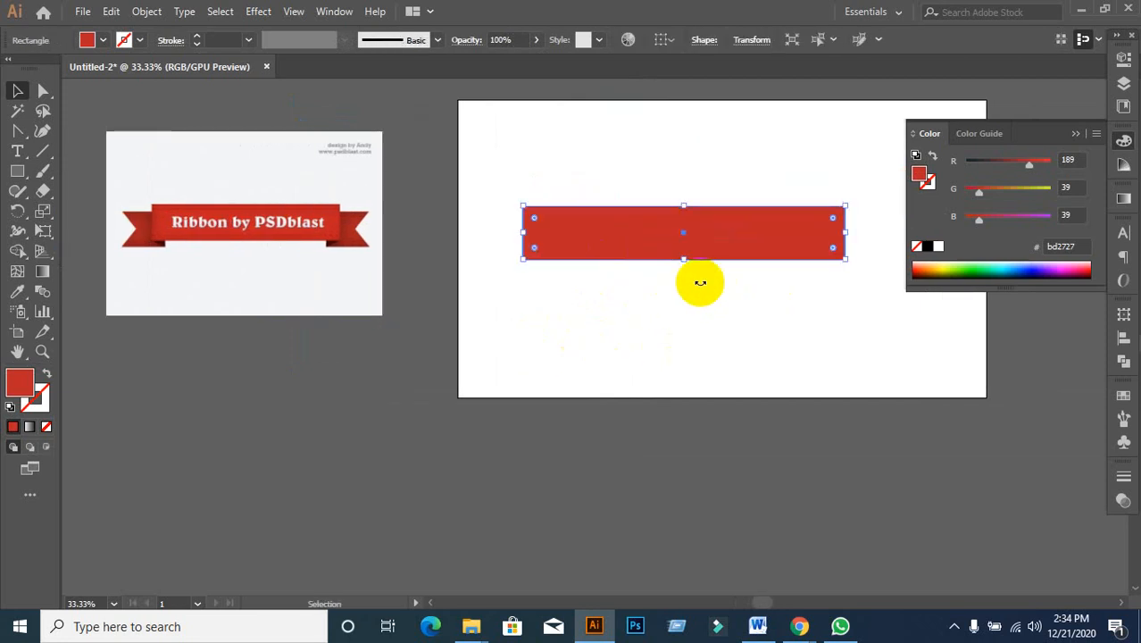
{"action": "left_click_drag", "start_coordinate": [755, 238], "coordinate": [439, 237]}
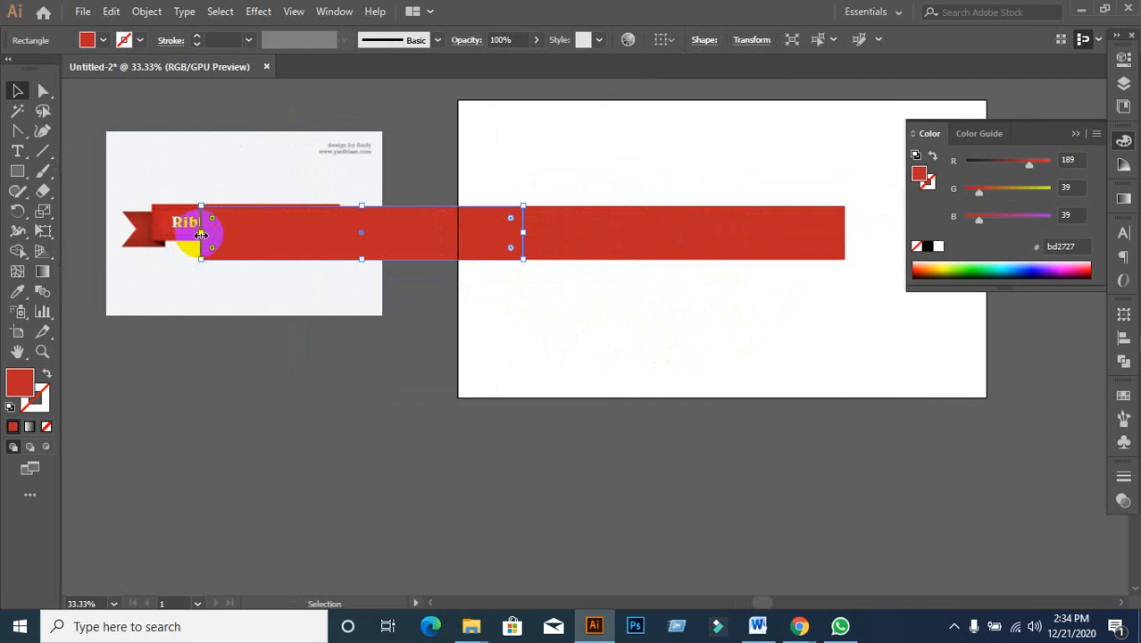
{"action": "left_click_drag", "start_coordinate": [201, 234], "coordinate": [433, 250]}
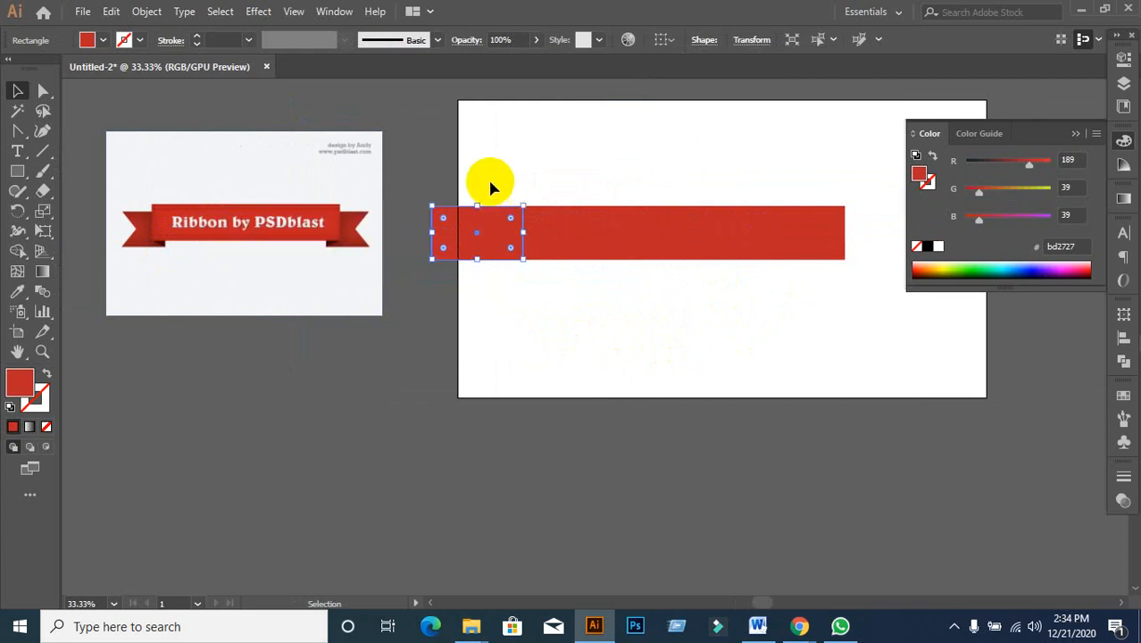
- Select both red rectangles and shift them together to the right, so they lie fully on the artboard
{"action": "left_click", "coordinate": [535, 237], "text": "shift"}
{"action": "left_click_drag", "start_coordinate": [535, 237], "coordinate": [653, 241]}
{"action": "left_click", "coordinate": [734, 328]}
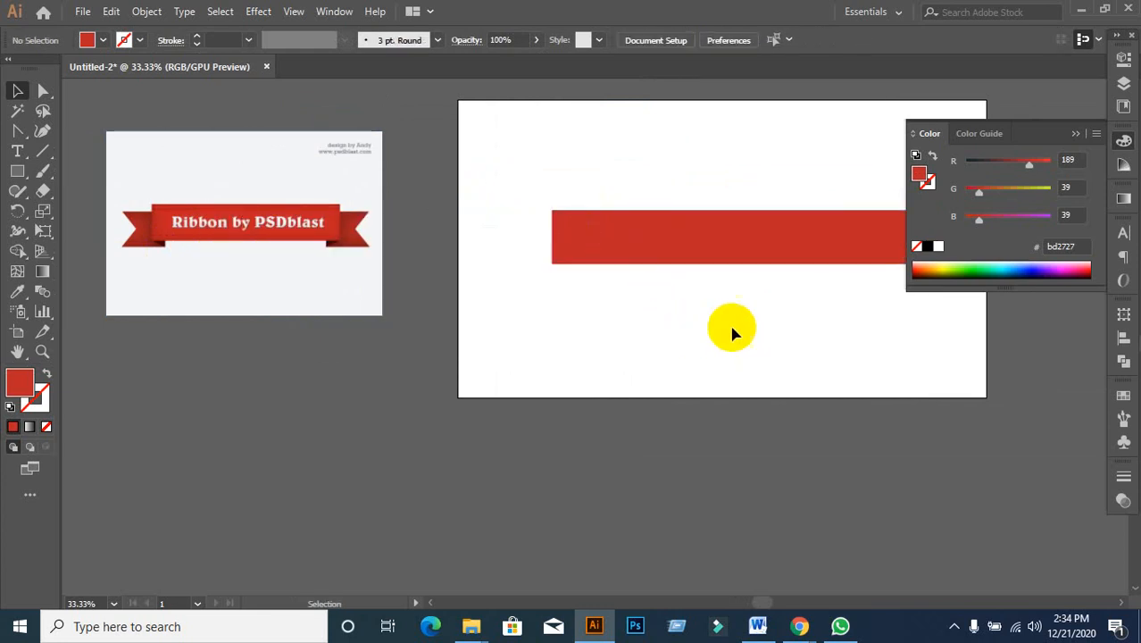
{"action": "left_click_drag", "start_coordinate": [735, 328], "coordinate": [536, 322]}
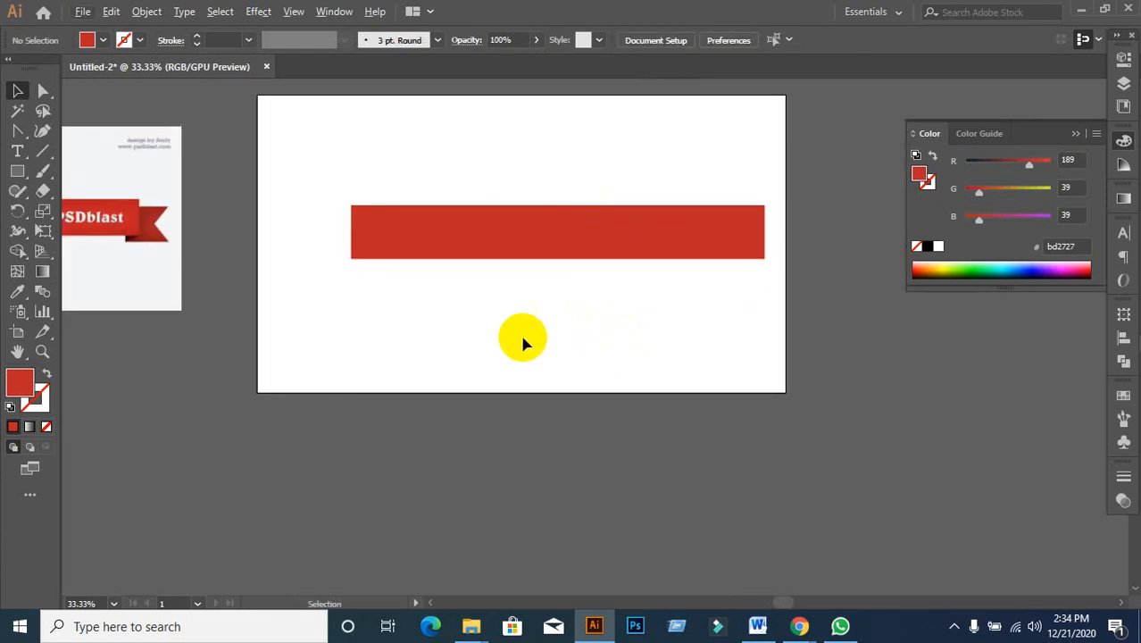
{"action": "left_click_drag", "start_coordinate": [432, 326], "coordinate": [532, 332]}
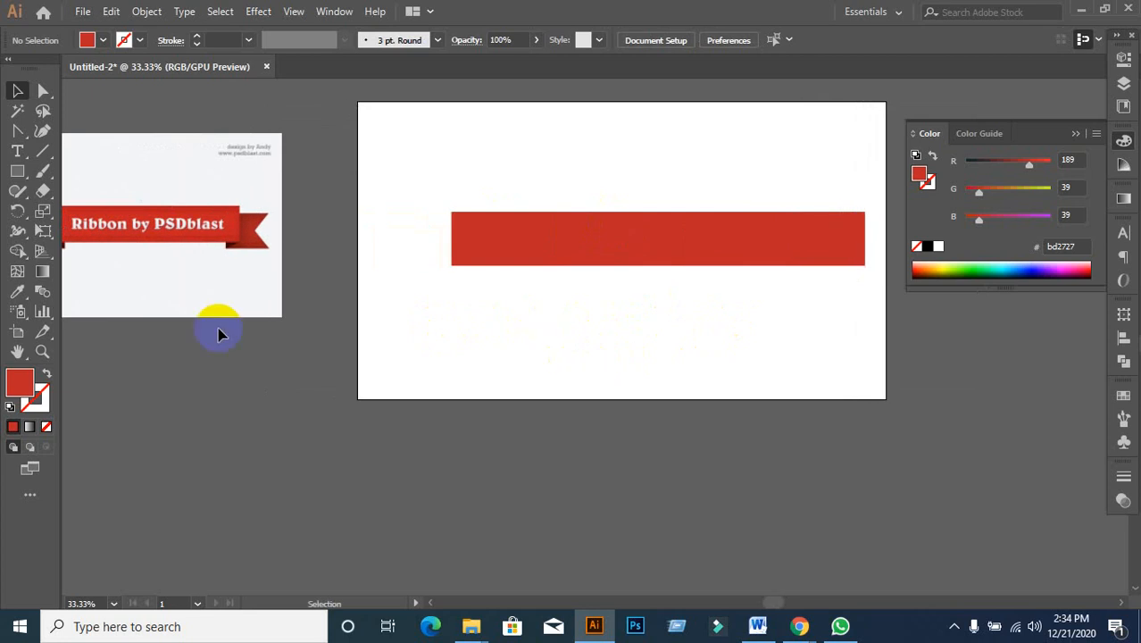
- Draw a straight horizontal Pen line just below the band's top edge, extending past both ends, with red stroke bd2727 and no fill
{"action": "left_click_drag", "start_coordinate": [17, 134], "coordinate": [83, 133]}
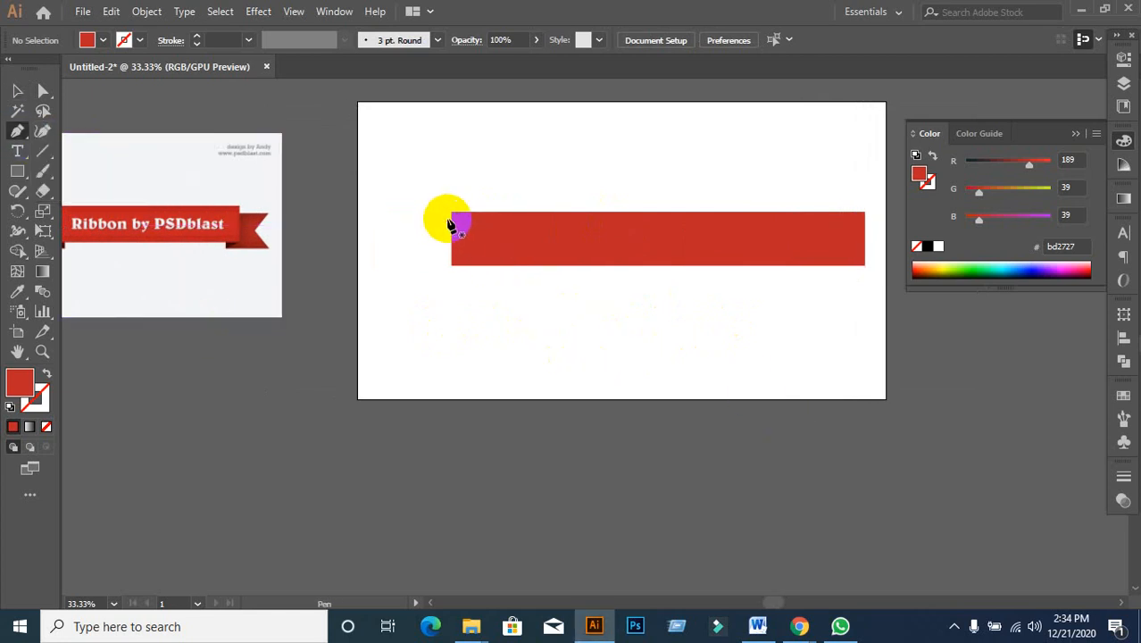
{"action": "left_click_drag", "start_coordinate": [450, 223], "coordinate": [456, 232]}
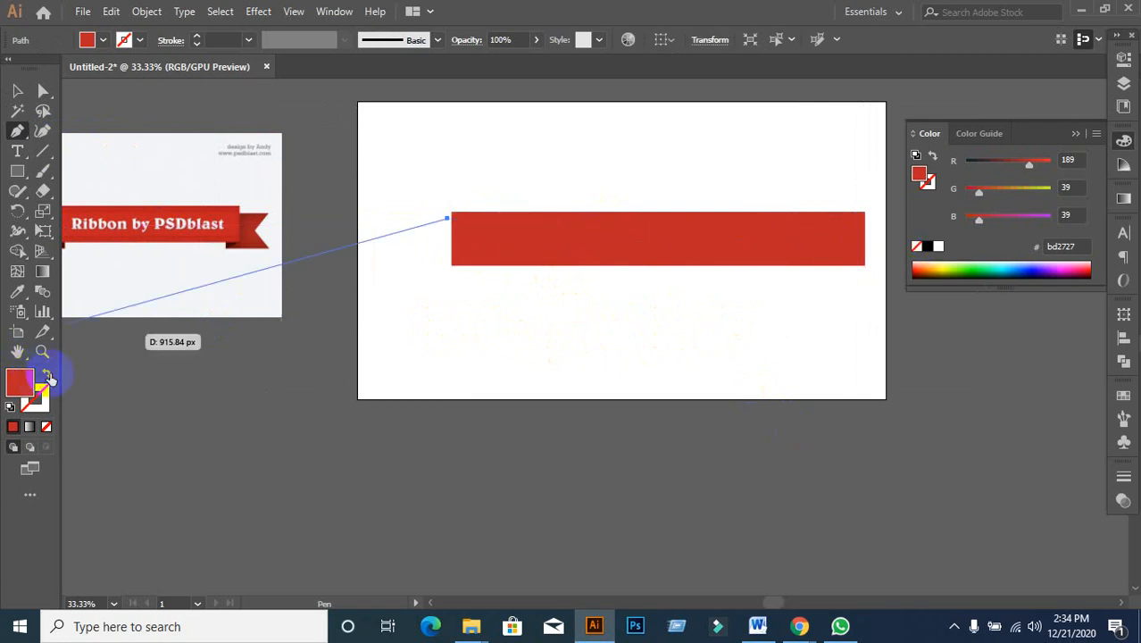
{"action": "left_click", "coordinate": [48, 375]}
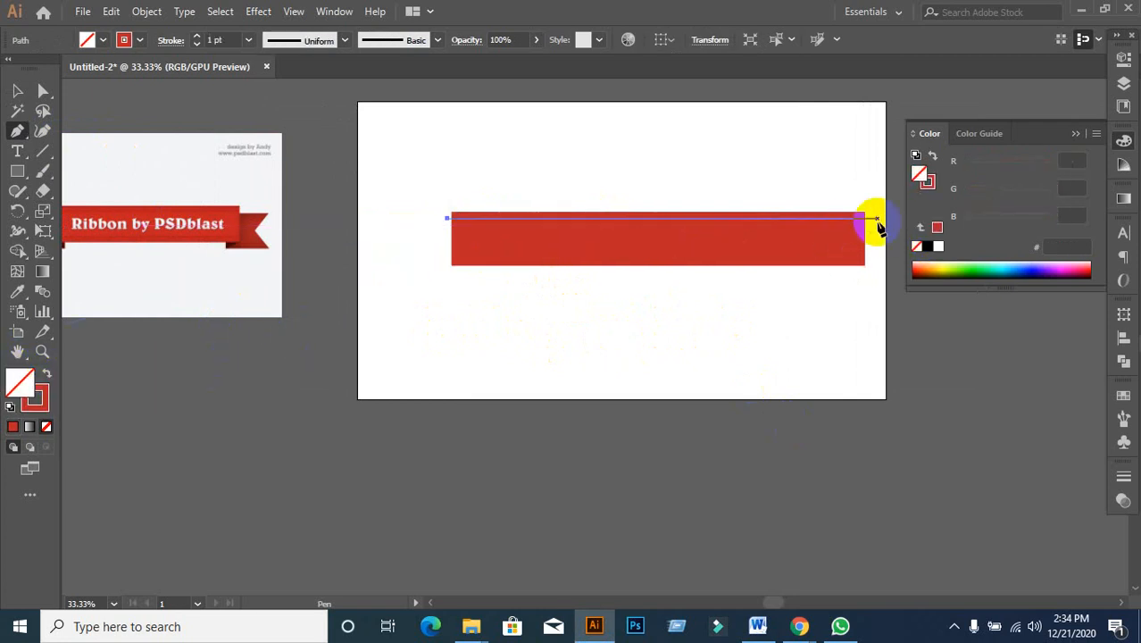
{"action": "left_click", "coordinate": [877, 220]}
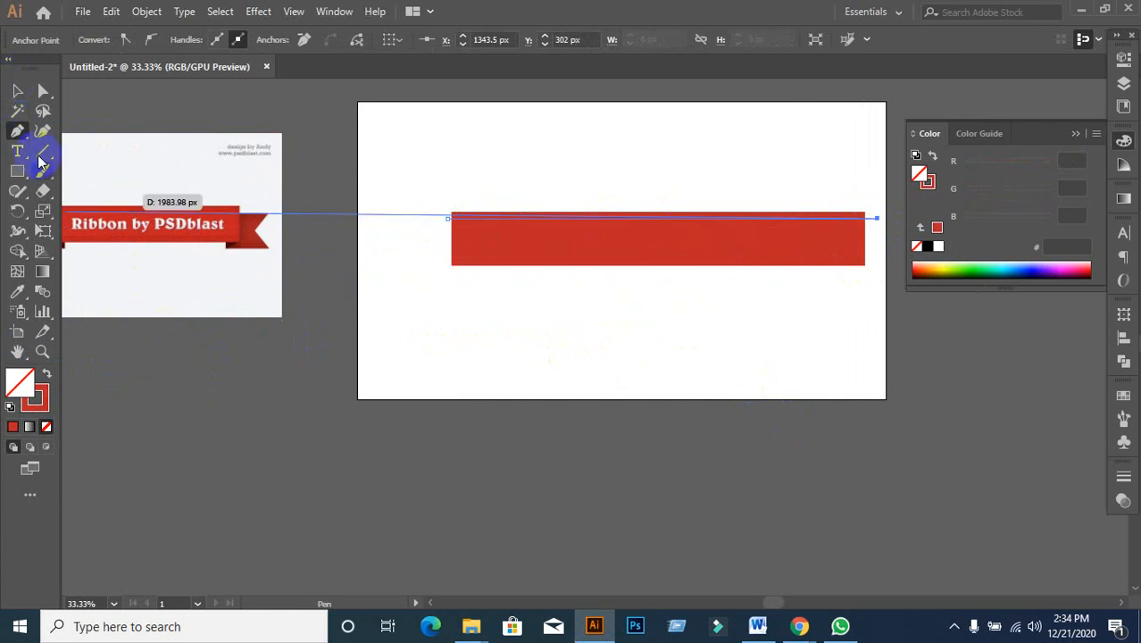
{"action": "left_click", "coordinate": [36, 400]}
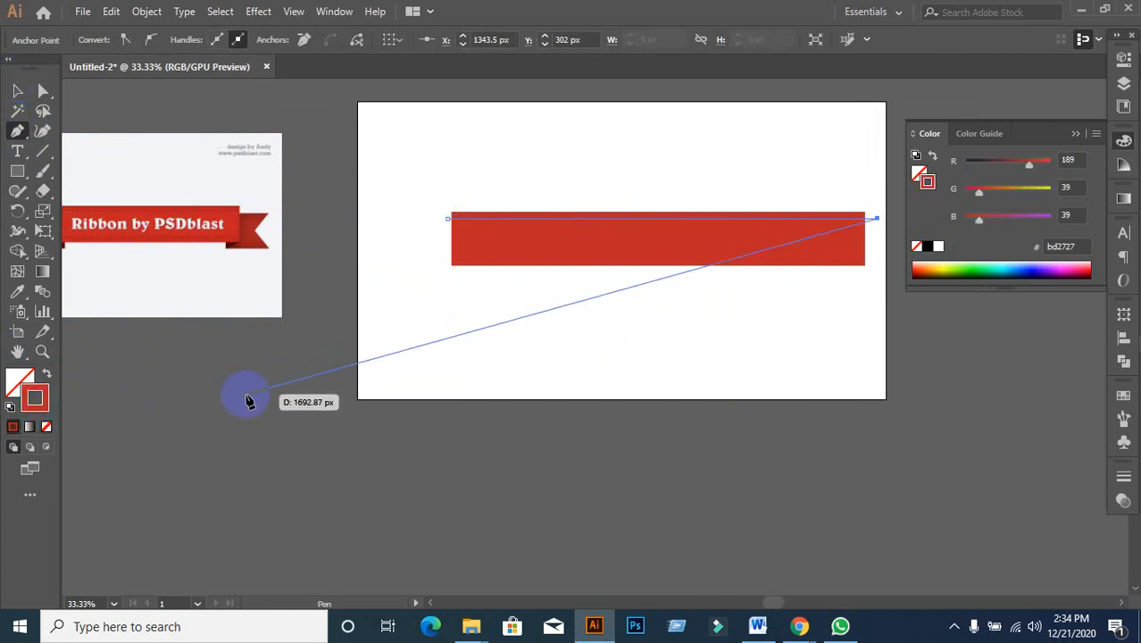
{"action": "left_click", "coordinate": [17, 90]}
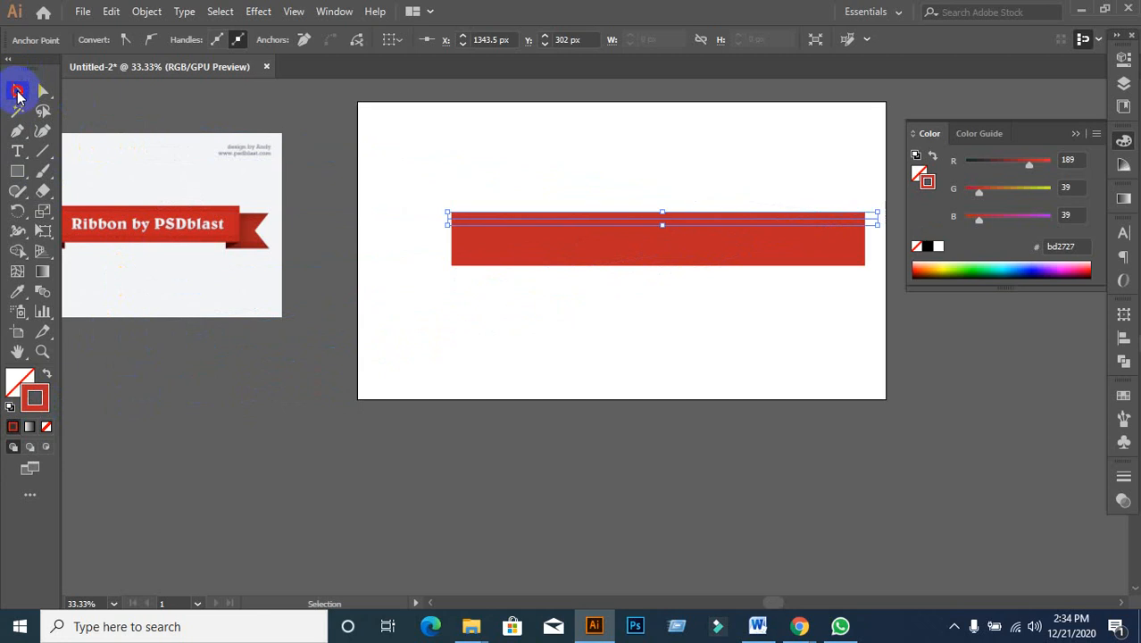
{"action": "left_click", "coordinate": [301, 218]}
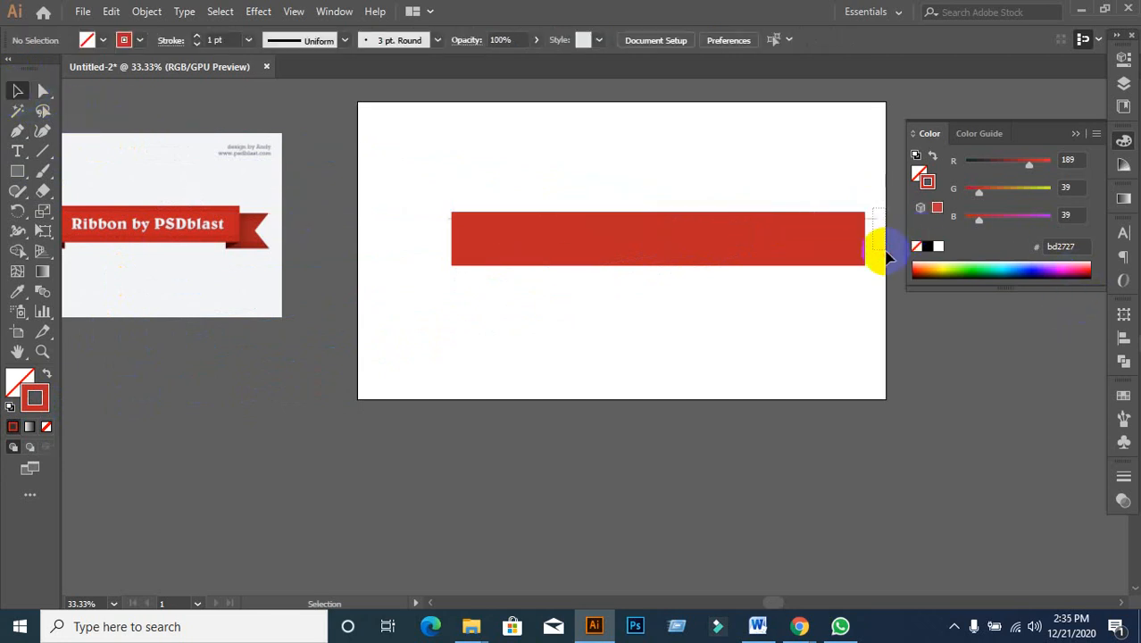
- Set the horizontal line's stroke colour to dark red 7a1c1c
{"action": "left_click", "coordinate": [612, 254]}
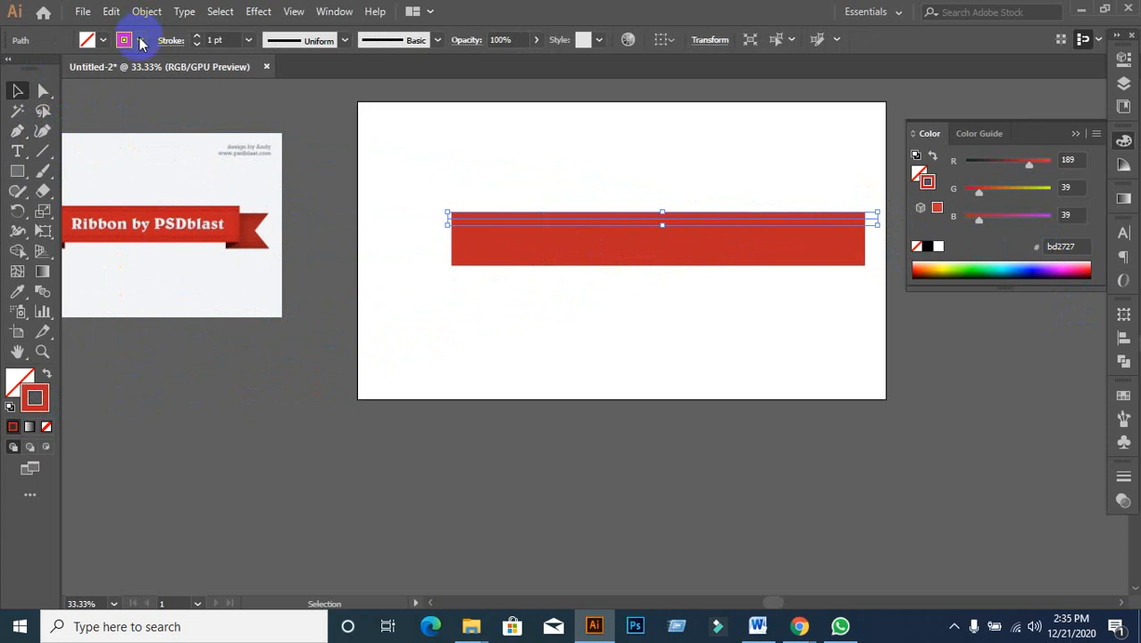
{"action": "scroll", "coordinate": [229, 231], "scroll_direction": "up", "scroll_amount": 2}
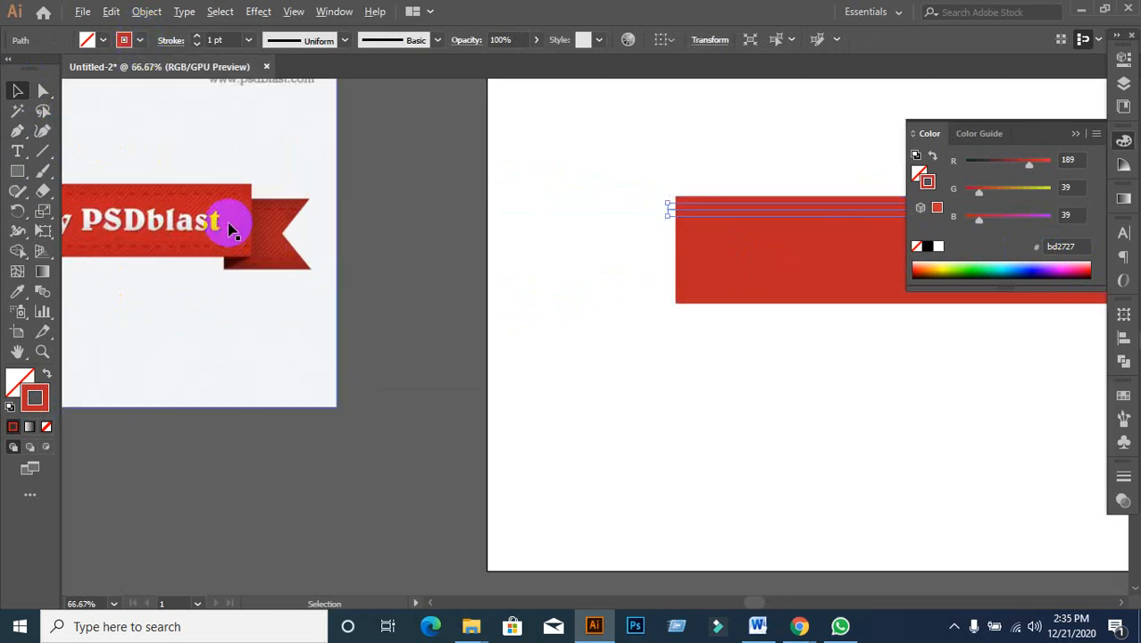
{"action": "scroll", "coordinate": [304, 191], "scroll_direction": "down", "scroll_amount": 2}
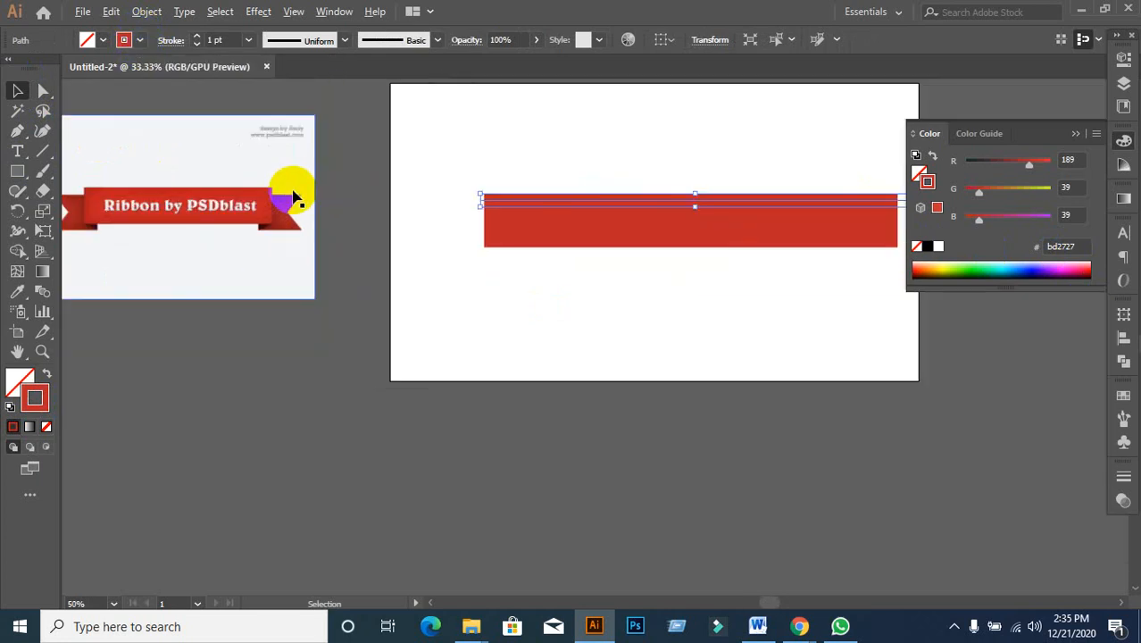
{"action": "double_click", "coordinate": [47, 399]}
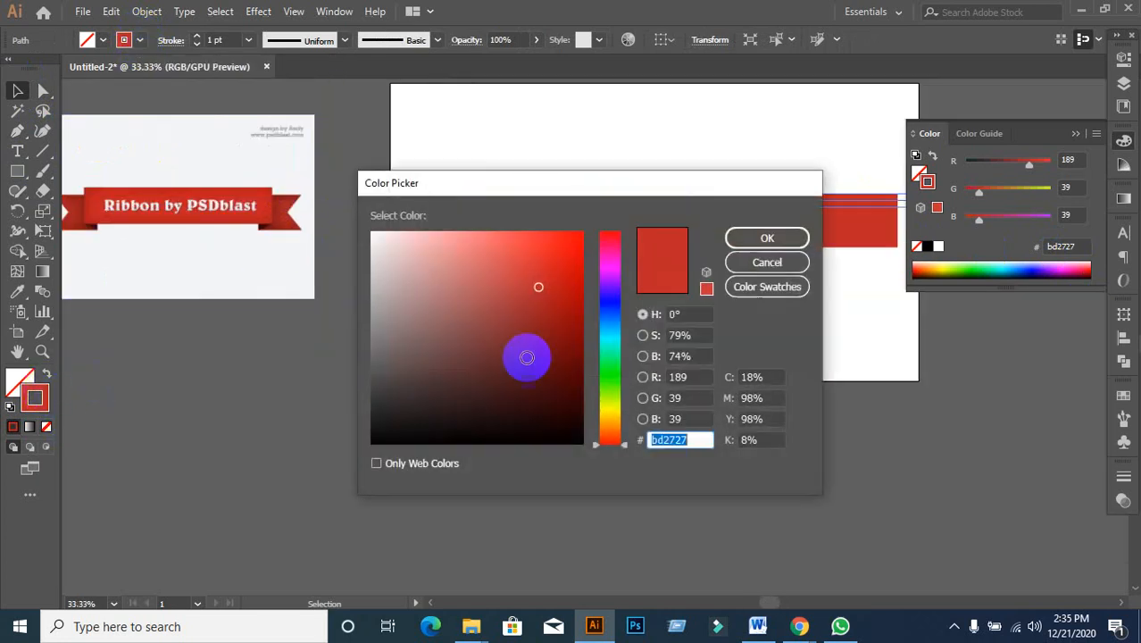
{"action": "mouse_move", "coordinate": [522, 354]}
{"action": "left_mouse_down"}
{"action": "mouse_move", "coordinate": [540, 332]}
{"action": "mouse_move", "coordinate": [535, 341]}
{"action": "left_mouse_up"}
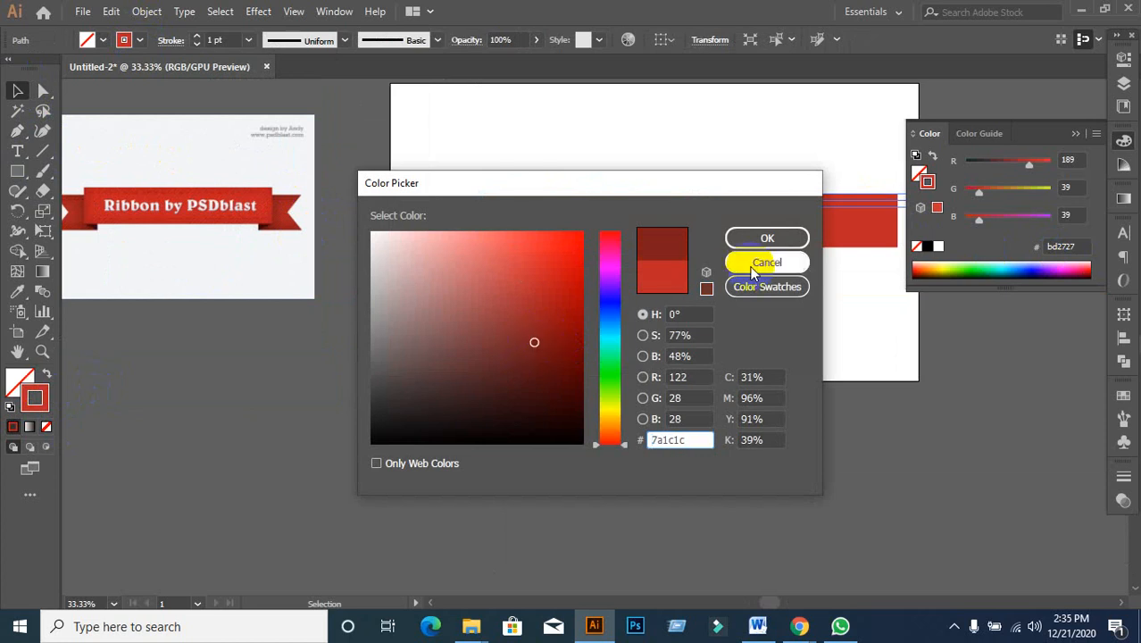
{"action": "left_click", "coordinate": [767, 237]}
{"action": "left_click", "coordinate": [789, 323]}
- Increase the horizontal line's stroke weight to 4 pt and deselect it
{"action": "scroll", "coordinate": [795, 277], "scroll_direction": "up", "scroll_amount": 1}
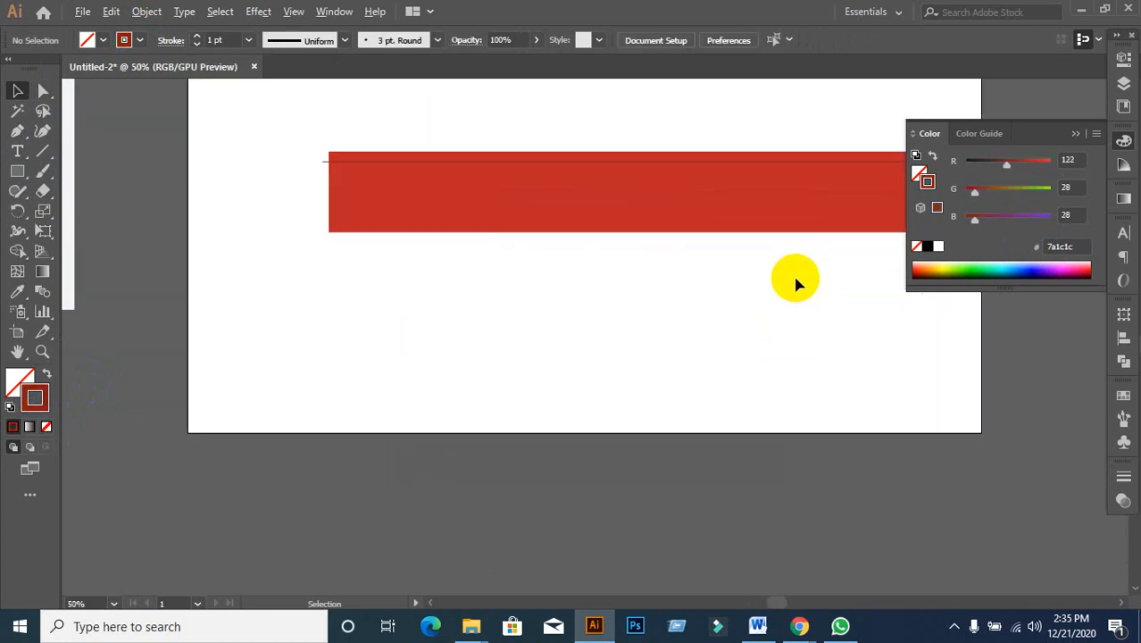
{"action": "left_click_drag", "start_coordinate": [693, 259], "coordinate": [408, 310]}
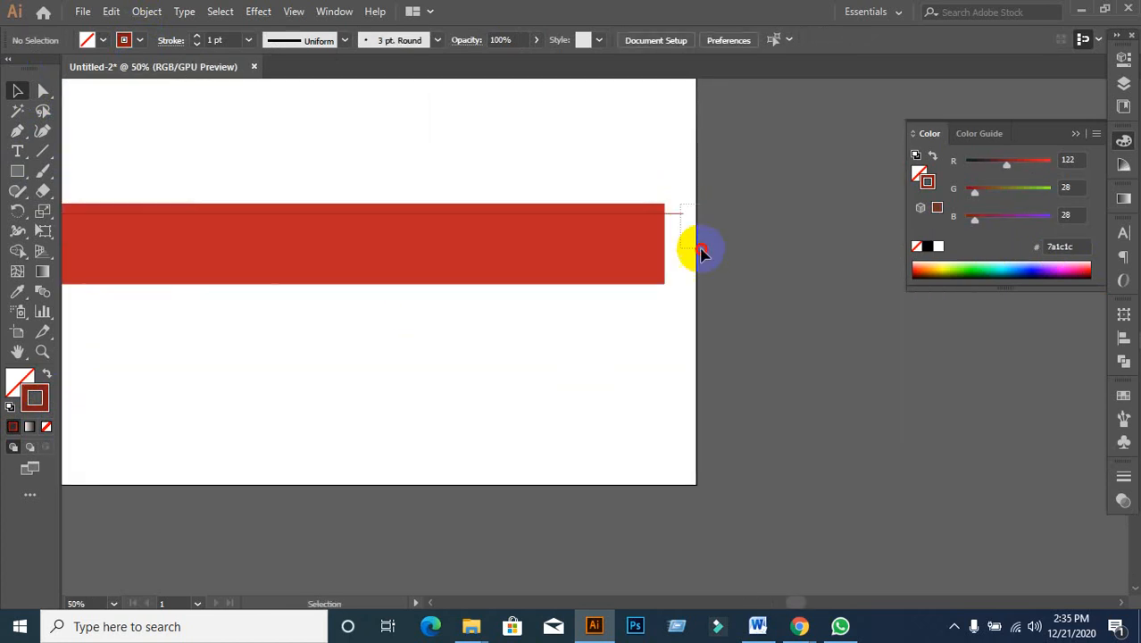
{"action": "left_click", "coordinate": [683, 210]}
{"action": "key", "text": "Up"}
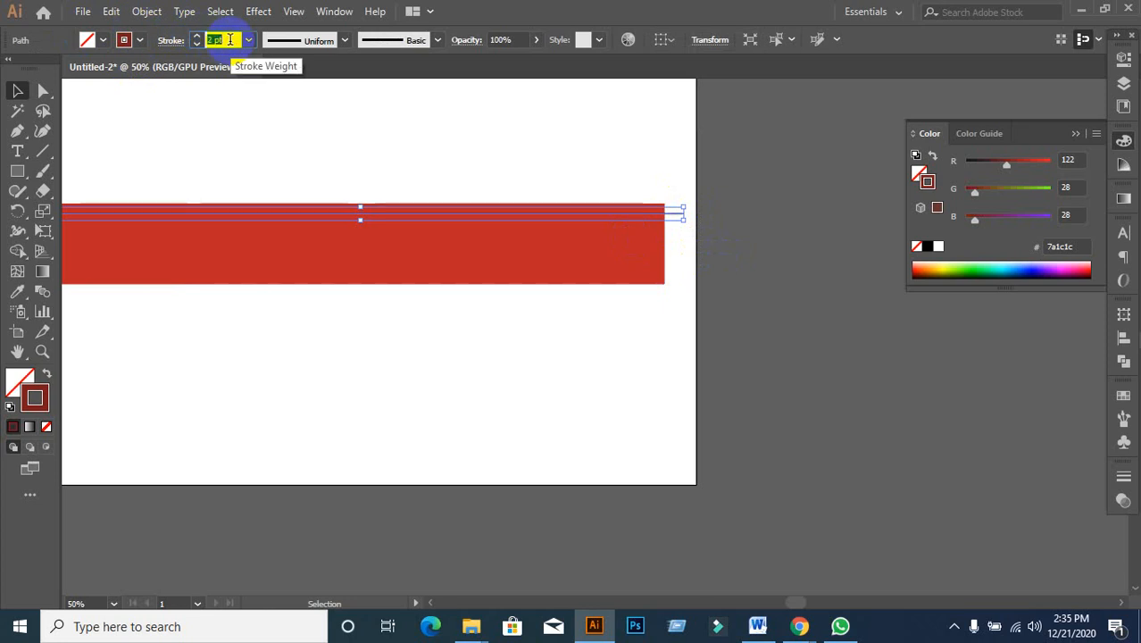
{"action": "left_click", "coordinate": [589, 306]}
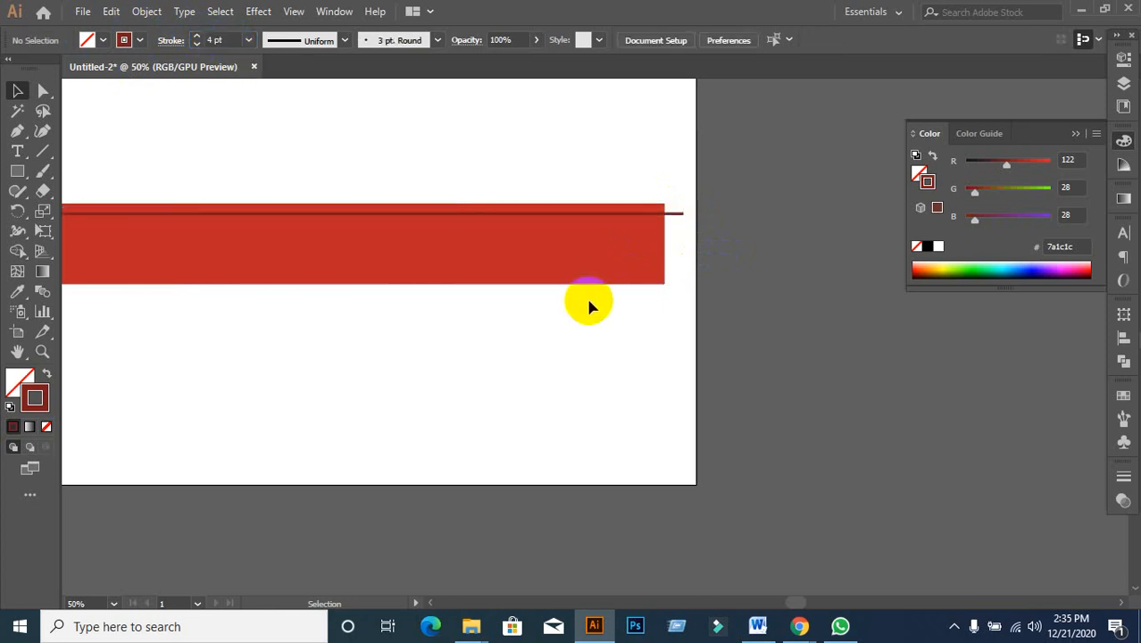
- Try several reds for the horizontal line's stroke and apply the lighter d13333
{"action": "scroll", "coordinate": [738, 284], "scroll_direction": "down", "scroll_amount": 1, "text": "alt"}
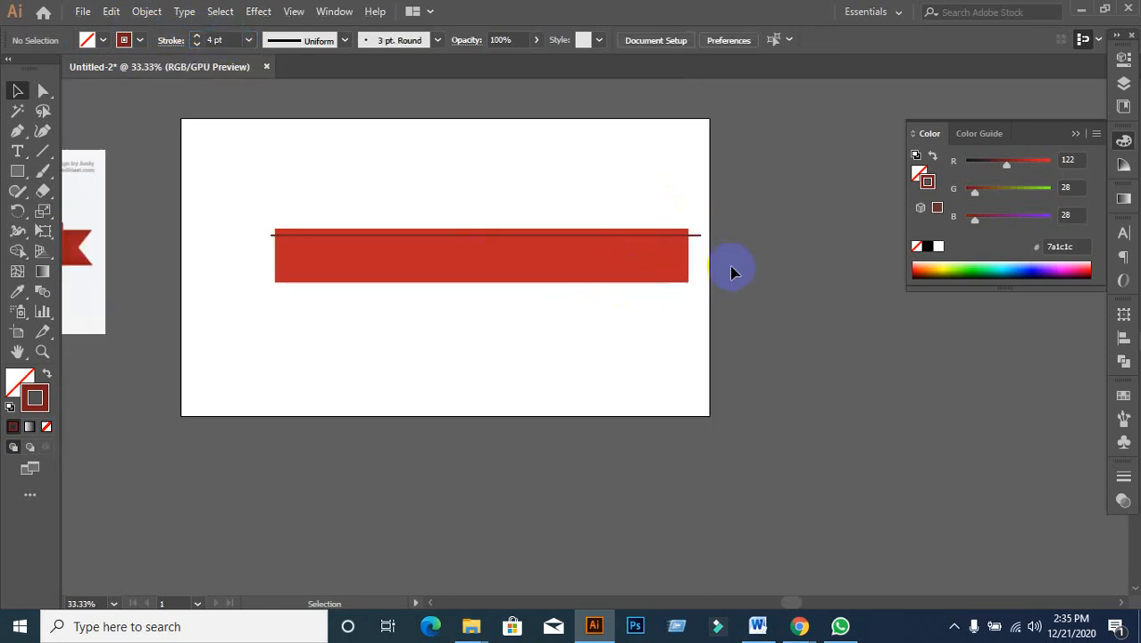
{"action": "left_click", "coordinate": [701, 230]}
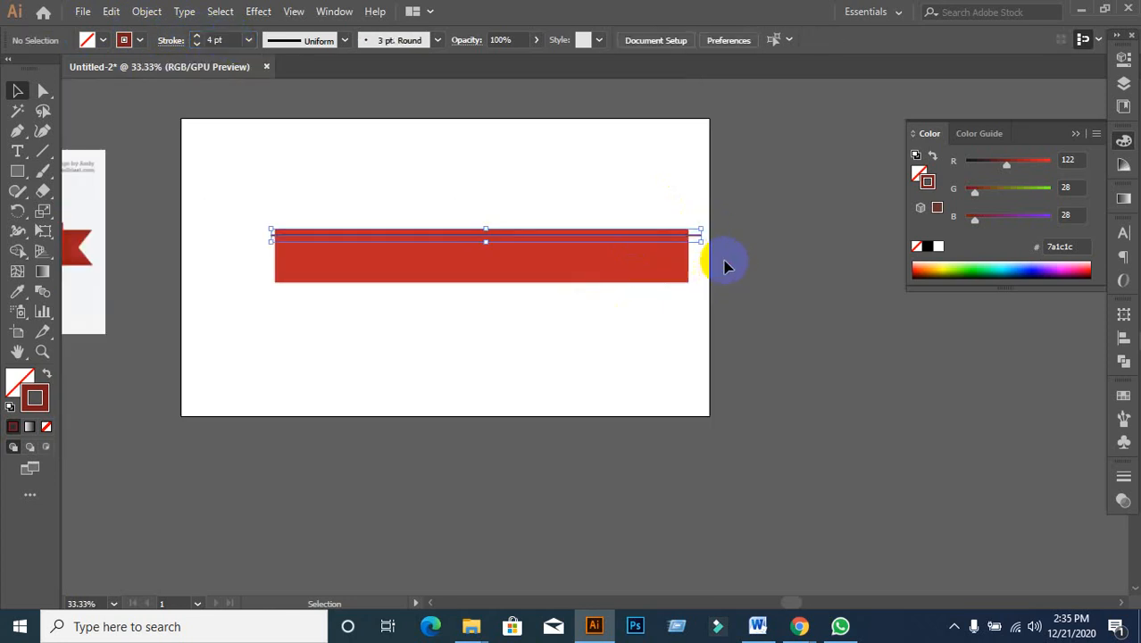
{"action": "double_click", "coordinate": [46, 396]}
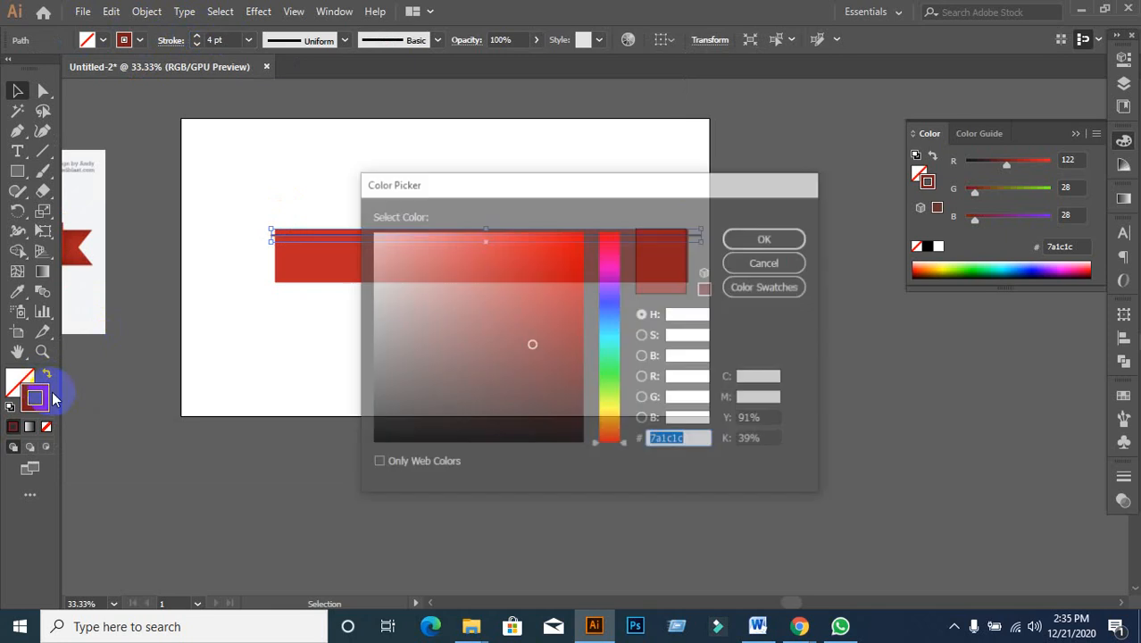
{"action": "left_click", "coordinate": [551, 322]}
{"action": "left_click", "coordinate": [553, 302]}
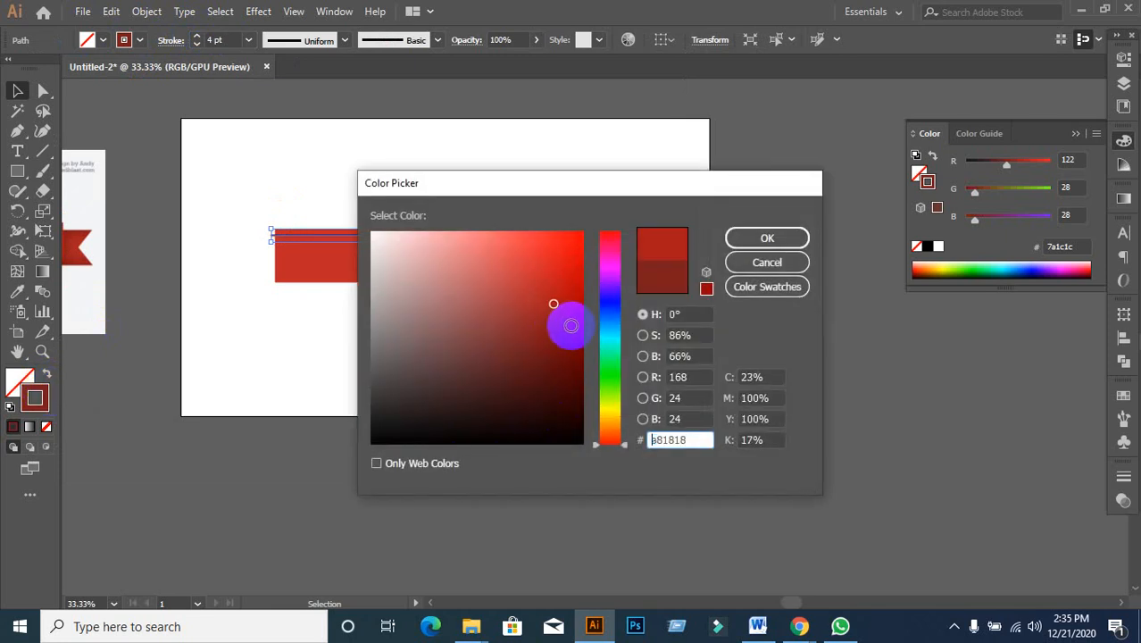
{"action": "left_click", "coordinate": [573, 309]}
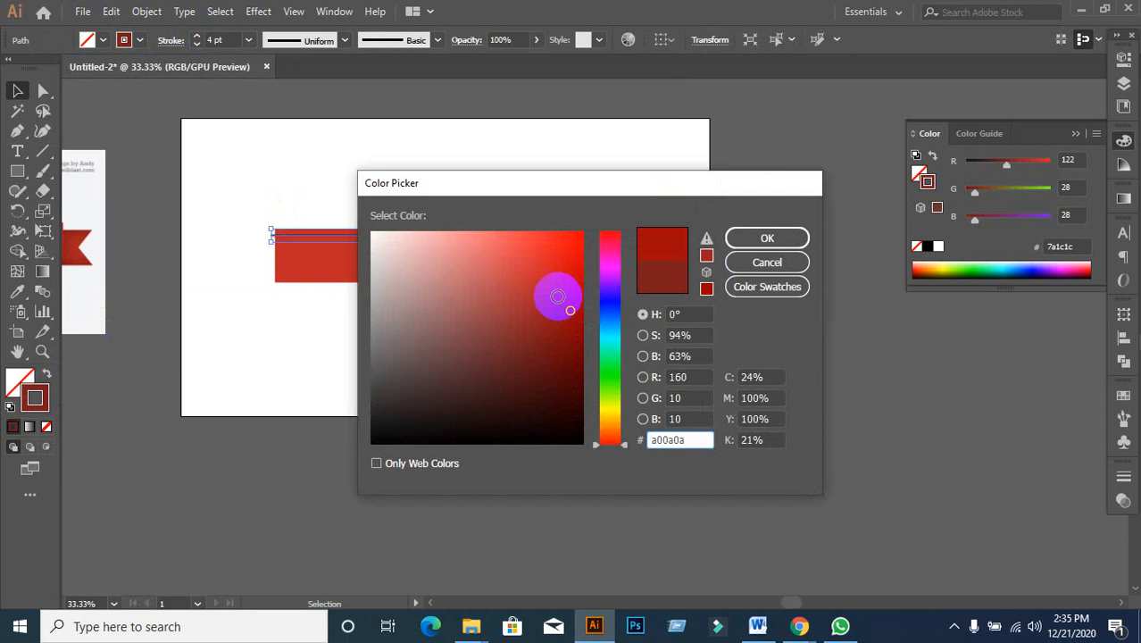
{"action": "left_click", "coordinate": [541, 293]}
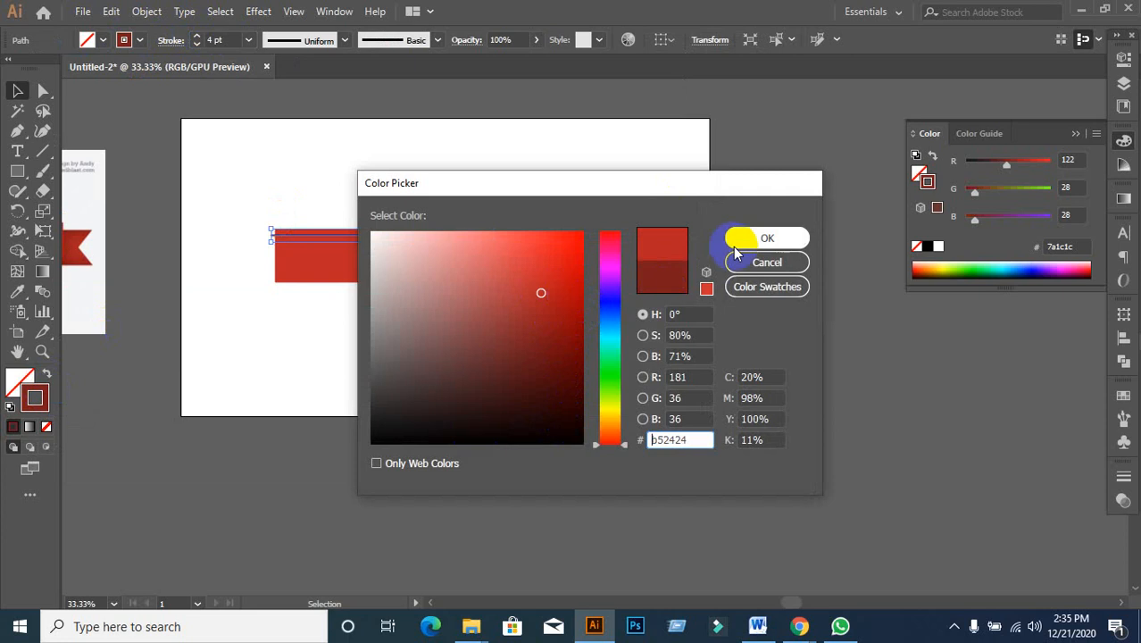
{"action": "left_click", "coordinate": [532, 269]}
{"action": "left_click", "coordinate": [755, 240]}
{"action": "left_click", "coordinate": [534, 384]}
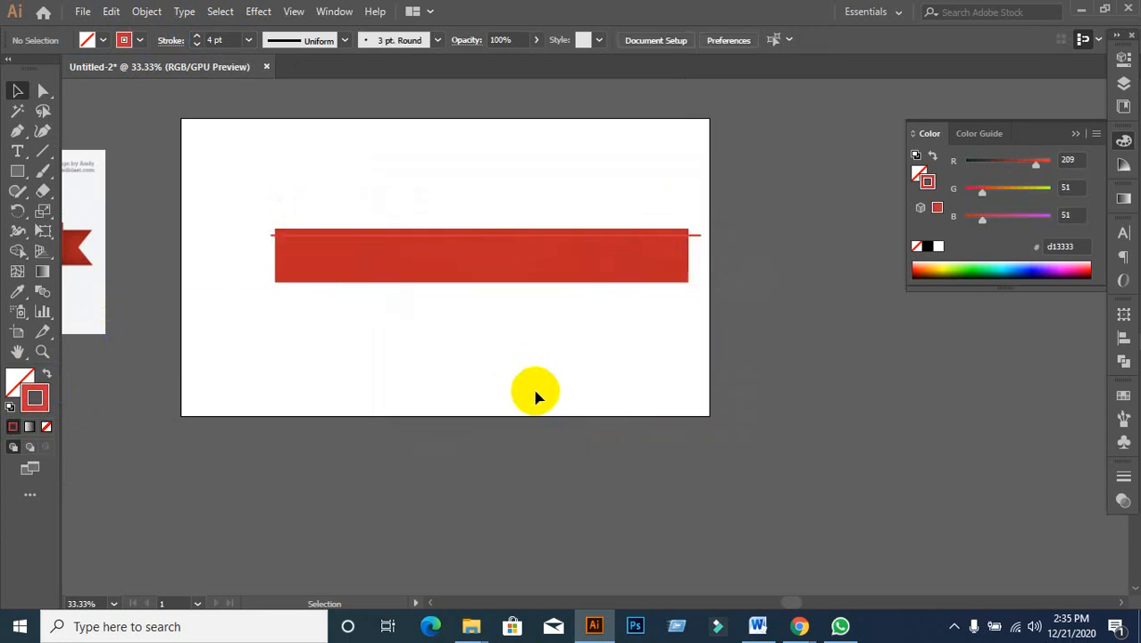
- Change the horizontal line's stroke colour to bc1111 and leave the line selected
{"action": "left_click_drag", "start_coordinate": [695, 217], "coordinate": [722, 285]}
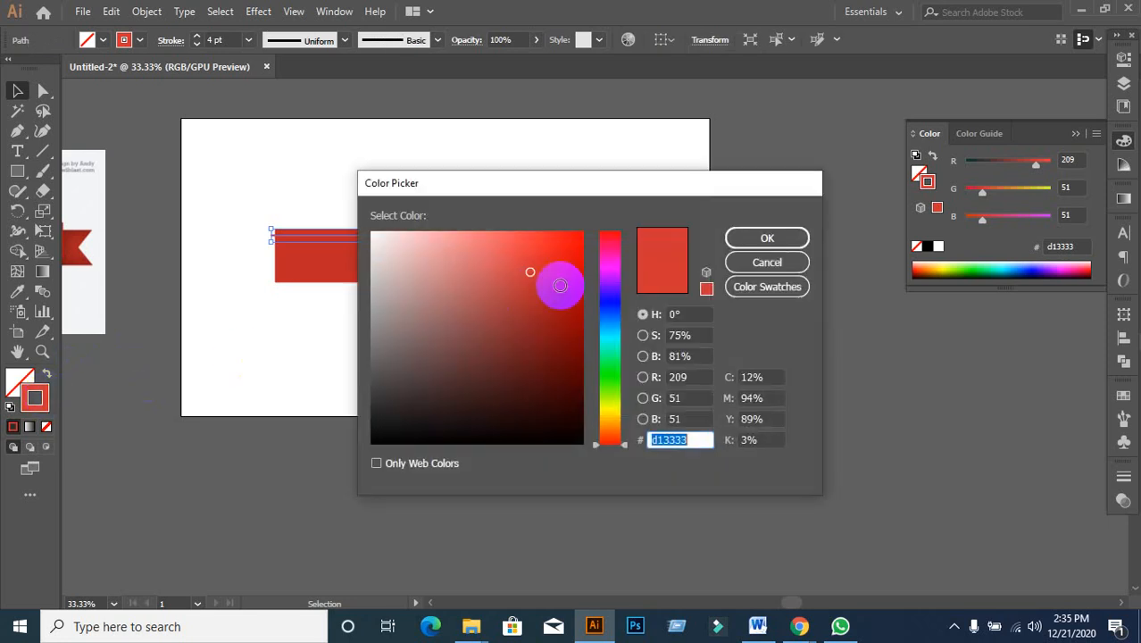
{"action": "left_click", "coordinate": [564, 287]}
{"action": "key", "text": "Return"}
{"action": "left_click", "coordinate": [472, 438]}
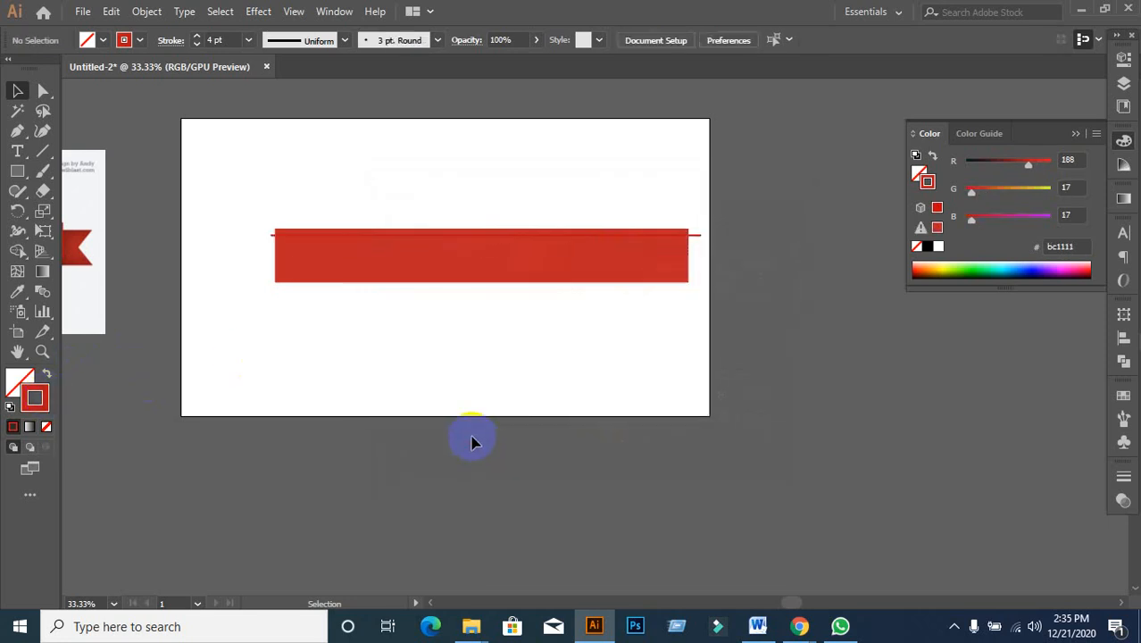
{"action": "left_click", "coordinate": [701, 239]}
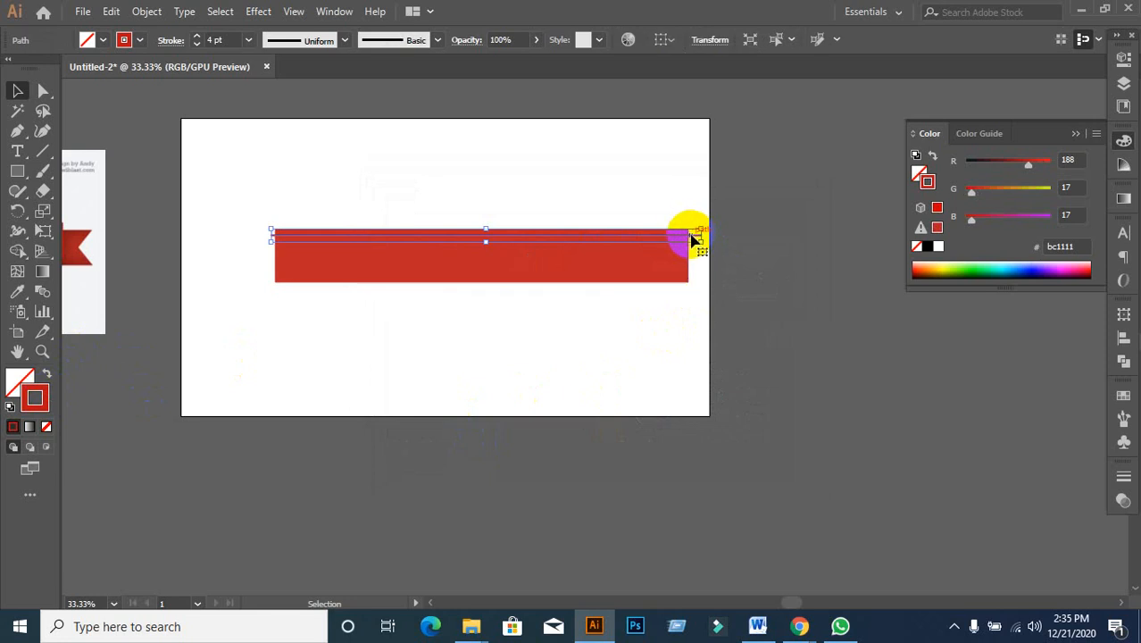
{"action": "left_click", "coordinate": [811, 347]}
{"action": "left_click_drag", "start_coordinate": [701, 239], "coordinate": [688, 237]}
{"action": "left_click", "coordinate": [722, 282]}
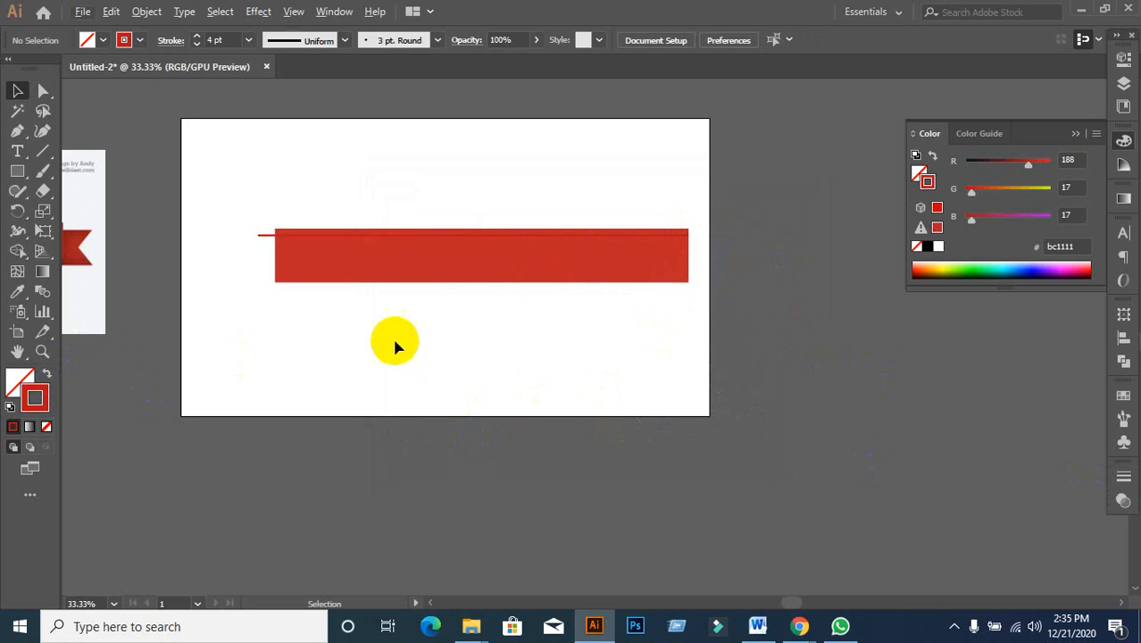
{"action": "key", "text": "ctrl+z"}
- Extend only the right end of the horizontal line past the banner and artboard edge, to X 1433.5 px
{"action": "left_click", "coordinate": [828, 262]}
{"action": "scroll", "coordinate": [828, 262], "scroll_direction": "up", "scroll_amount": 2}
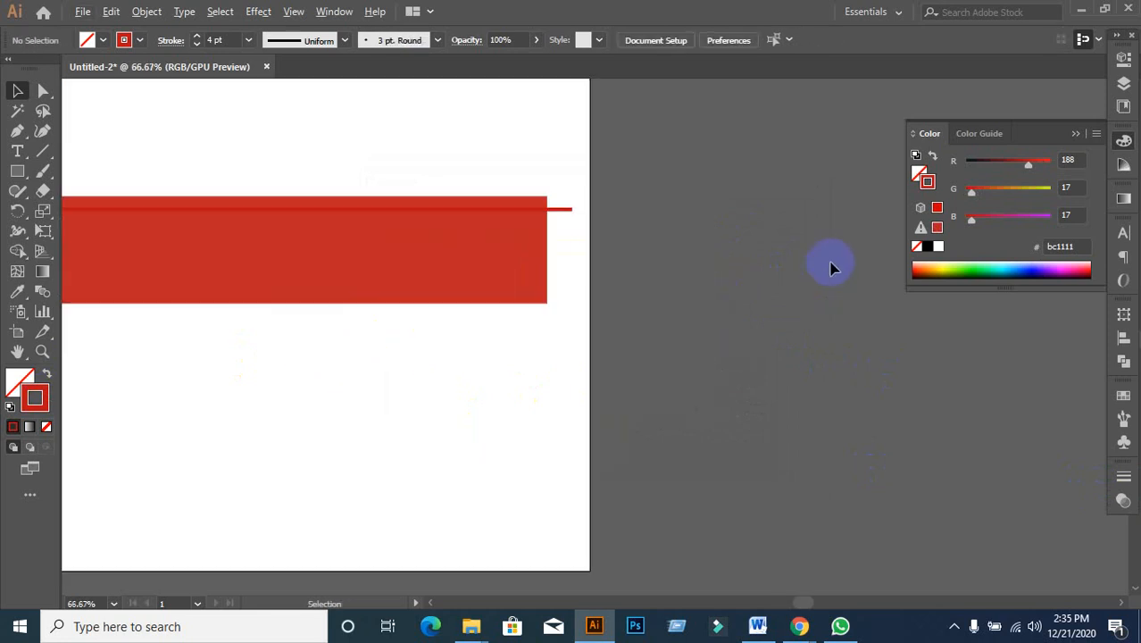
{"action": "left_click", "coordinate": [44, 87]}
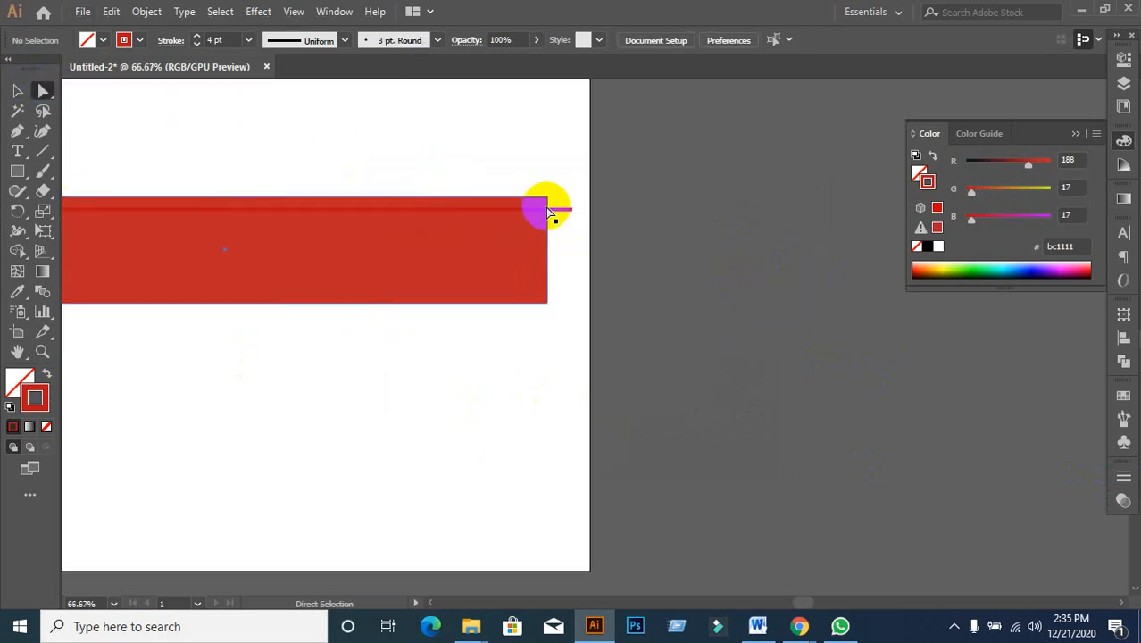
{"action": "left_click", "coordinate": [571, 210]}
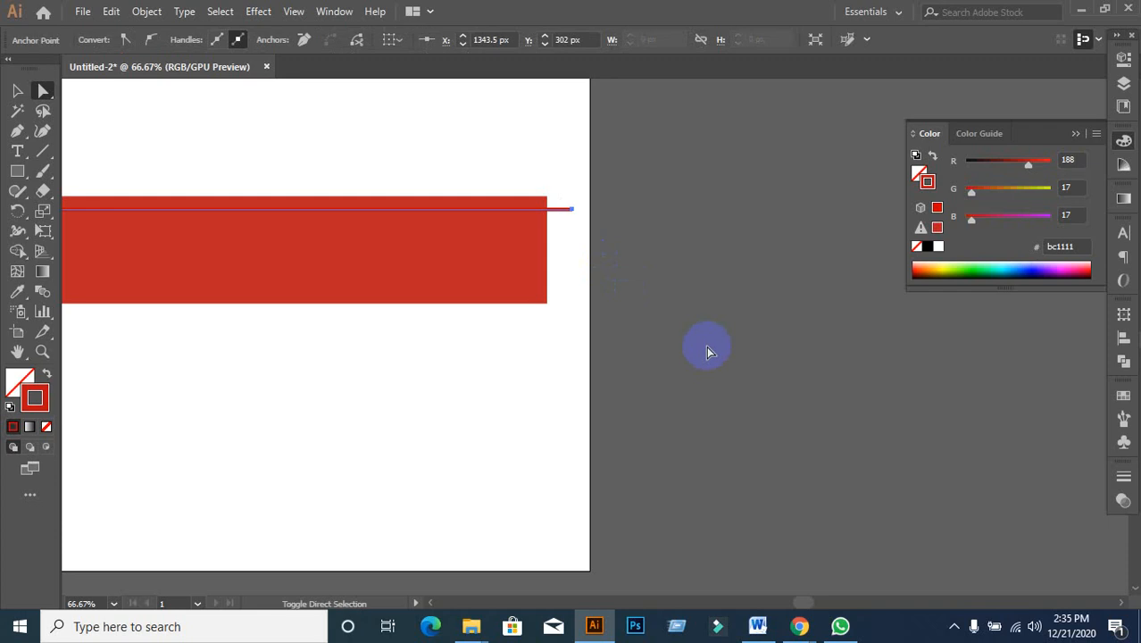
{"action": "key", "text": "shift+Right"}
{"action": "key", "text": "shift+Right"}
{"action": "key", "text": "shift+Right"}
{"action": "key", "text": "shift+Right"}
{"action": "key", "text": "shift+Right"}
{"action": "key", "text": "shift+Right"}
{"action": "key", "text": "shift+Right"}
{"action": "key", "text": "shift+Right"}
{"action": "key", "text": "shift+Right"}
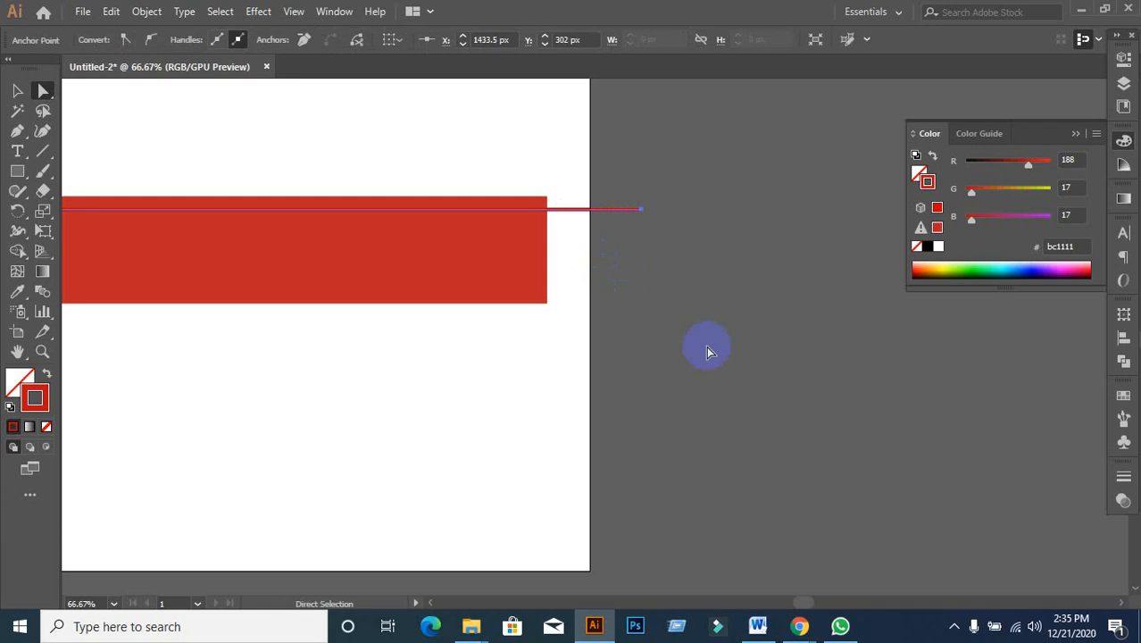
- Extend the line's left end outward beyond the banner to X 103 px and deselect the line
{"action": "scroll", "coordinate": [707, 348], "scroll_direction": "down", "scroll_amount": 2}
{"action": "scroll", "coordinate": [243, 382], "scroll_direction": "up", "scroll_amount": 2}
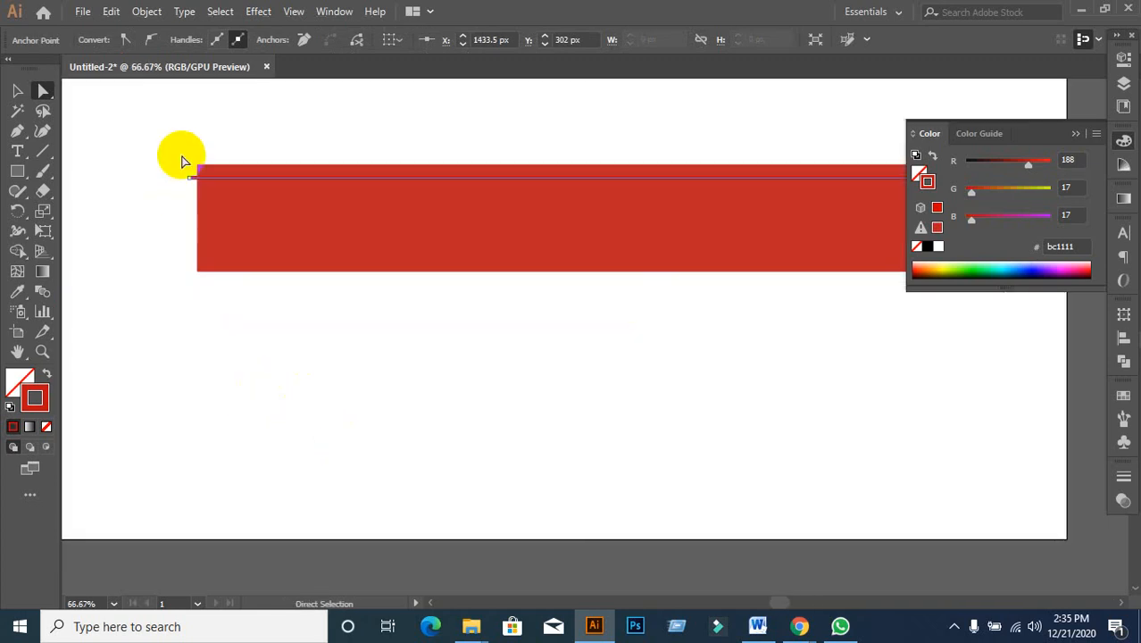
{"action": "left_click_drag", "start_coordinate": [182, 155], "coordinate": [194, 209]}
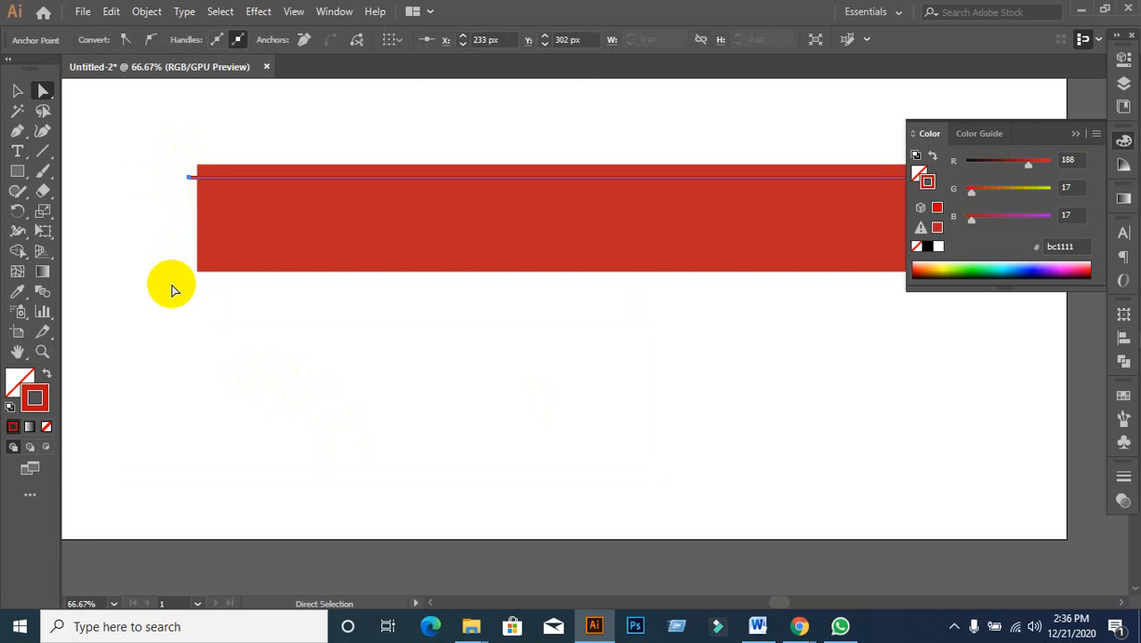
{"action": "key", "text": "shift+Left"}
{"action": "key", "text": "shift+Left"}
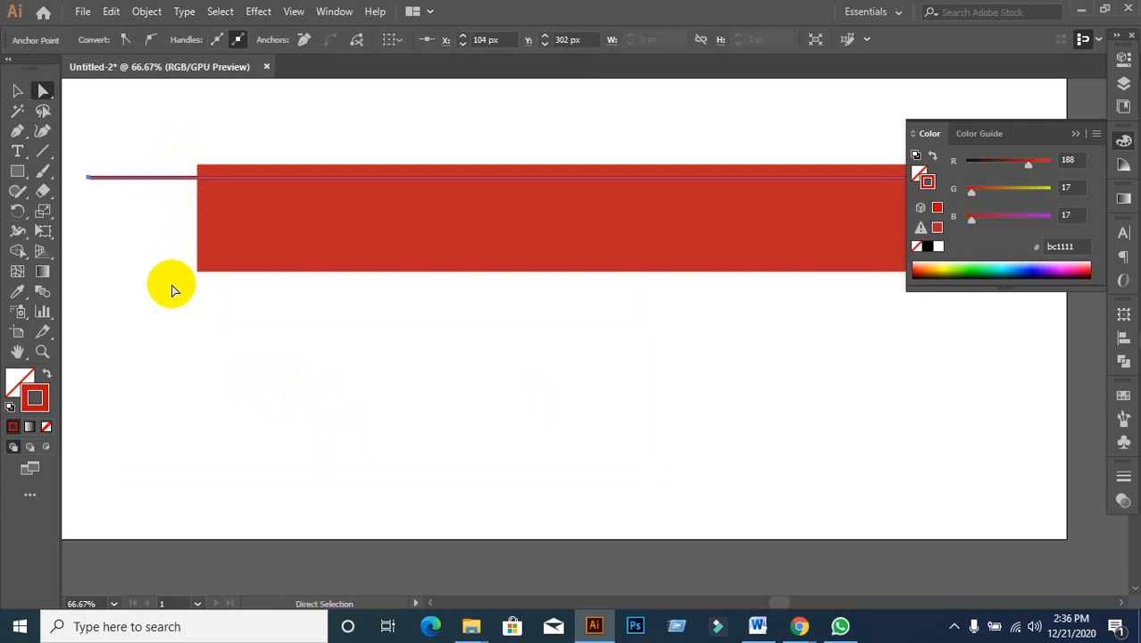
{"action": "scroll", "coordinate": [122, 250], "scroll_direction": "down", "scroll_amount": 2}
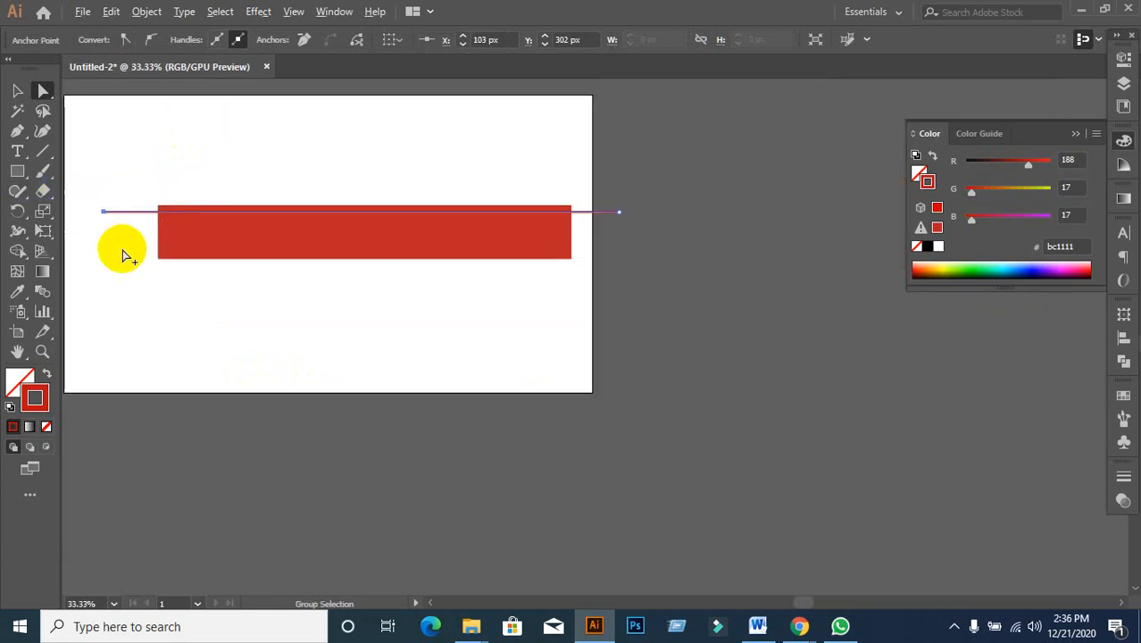
{"action": "left_click", "coordinate": [18, 92]}
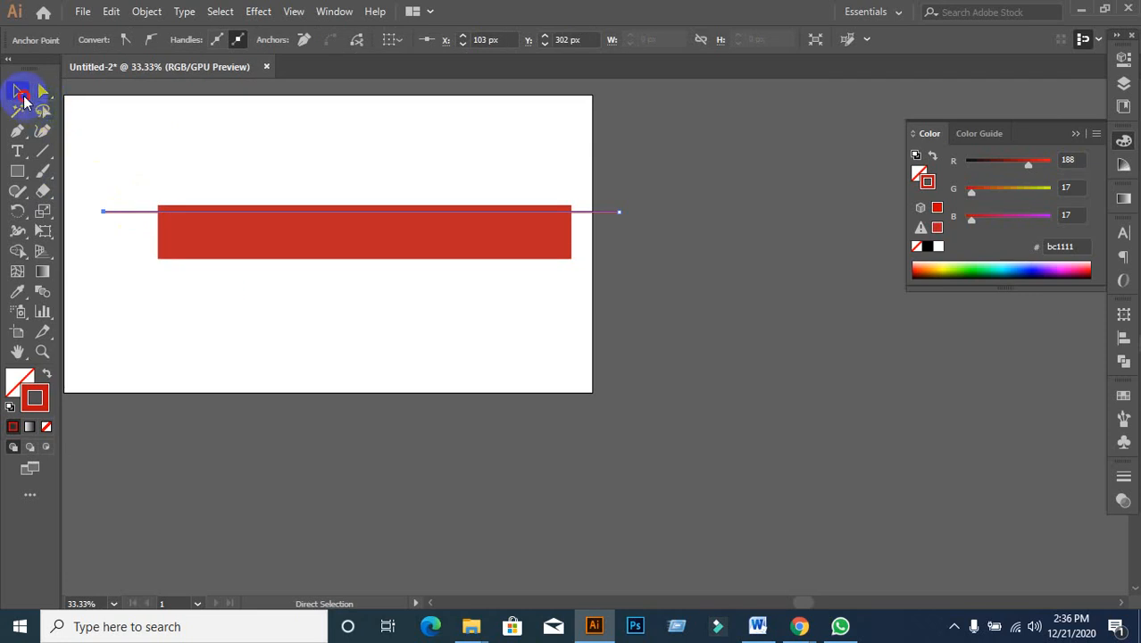
{"action": "left_click_drag", "start_coordinate": [400, 374], "coordinate": [461, 338]}
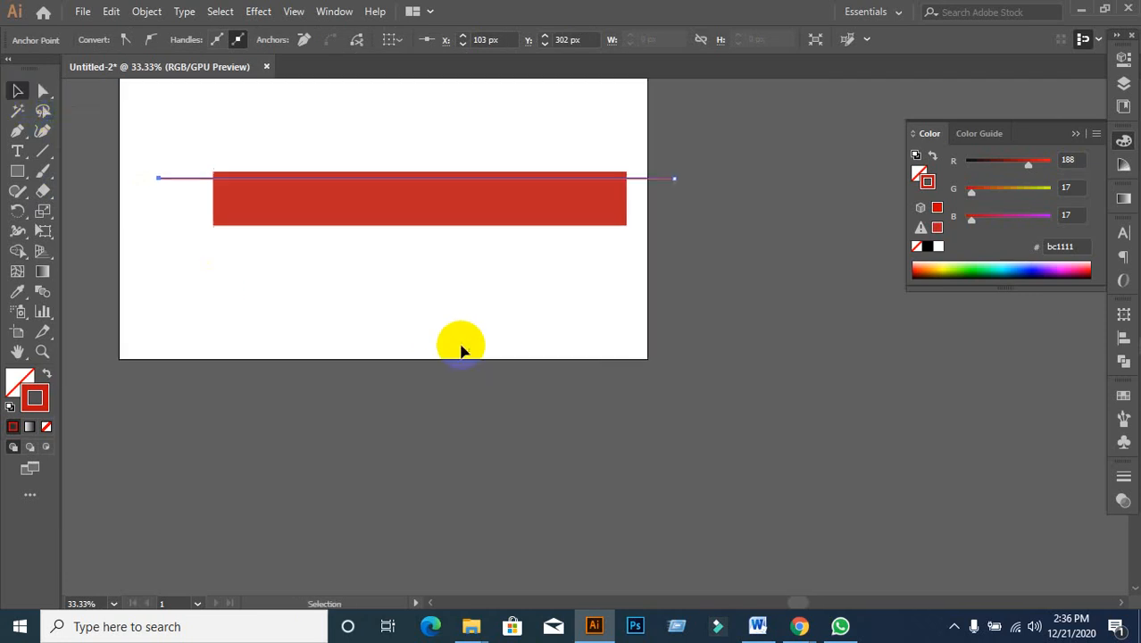
{"action": "left_click", "coordinate": [583, 254]}
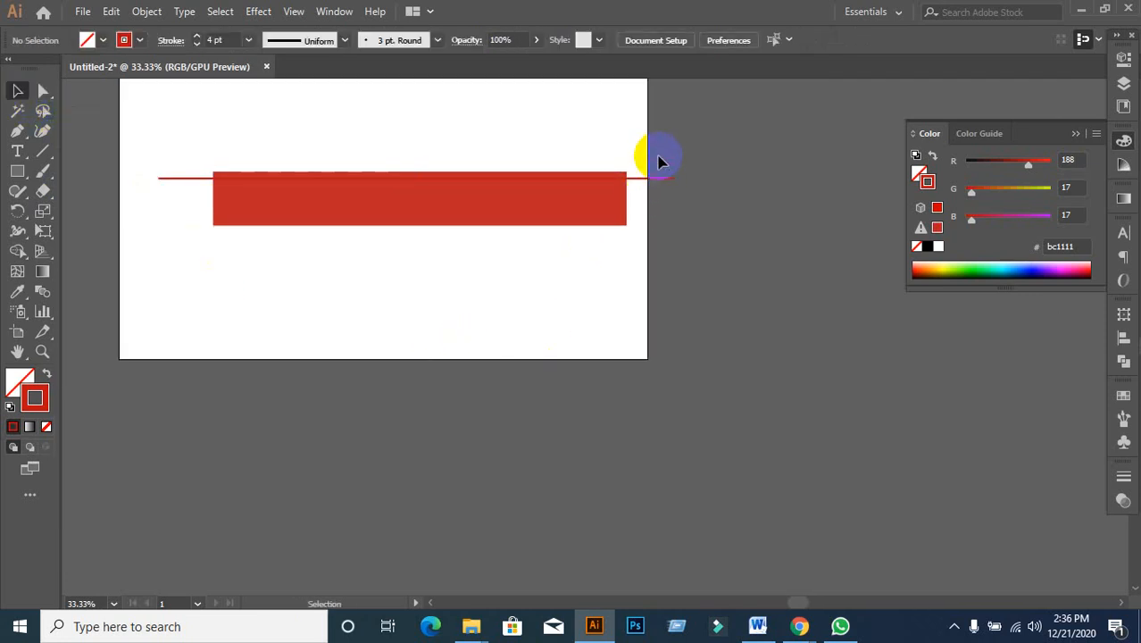
- Turn the horizontal line into a dashed stroke with a 12 pt dash
{"action": "left_click", "coordinate": [661, 177]}
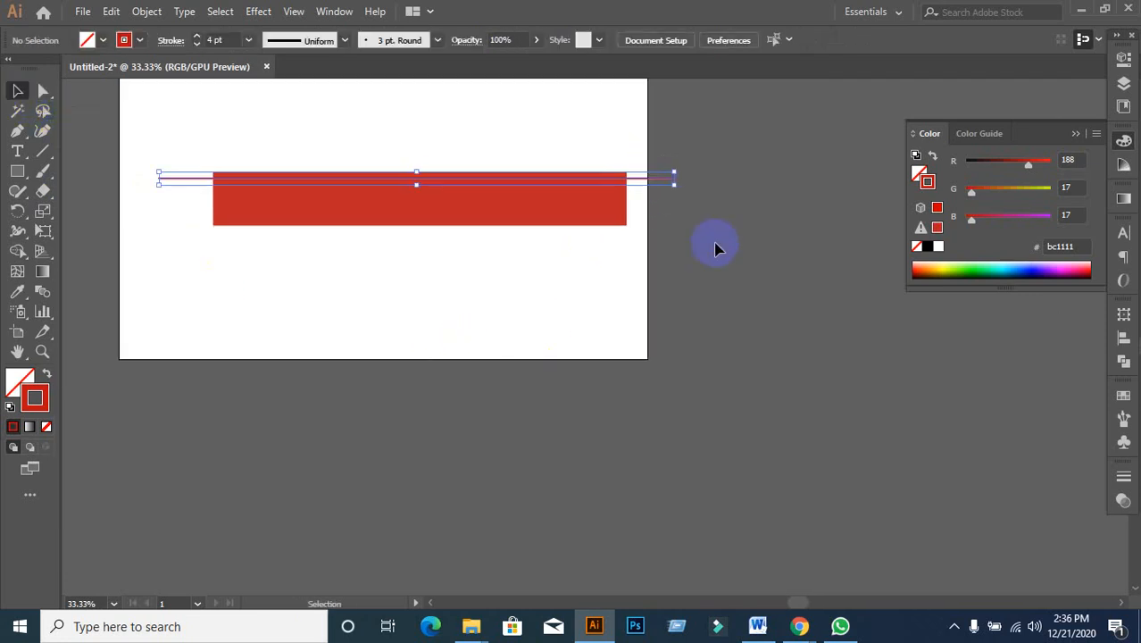
{"action": "left_click", "coordinate": [1124, 478]}
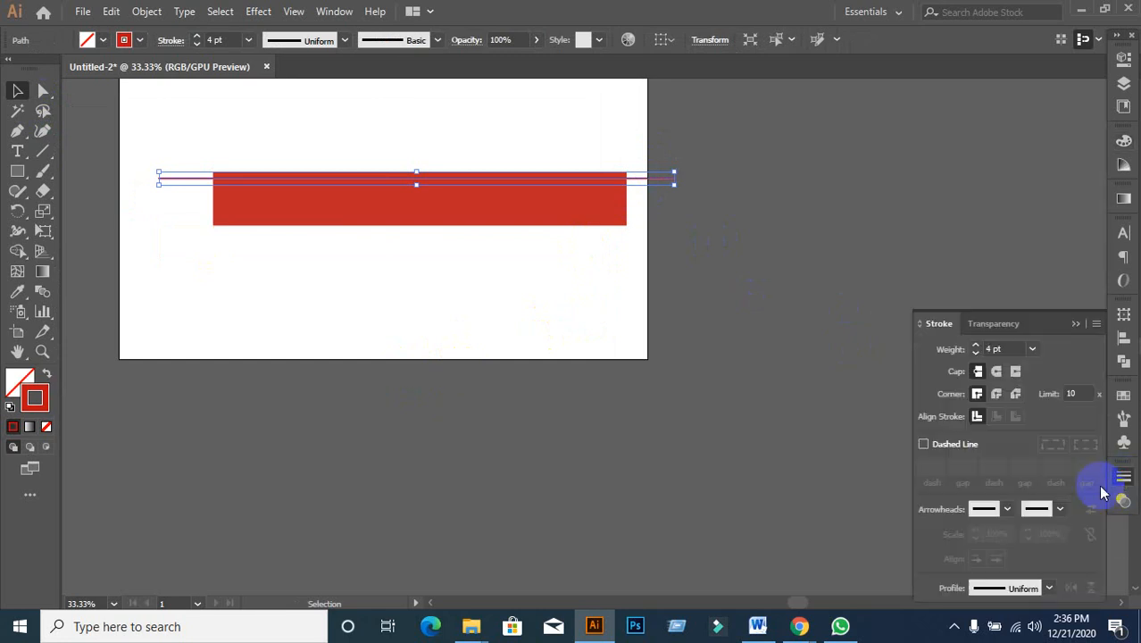
{"action": "left_click", "coordinate": [925, 445]}
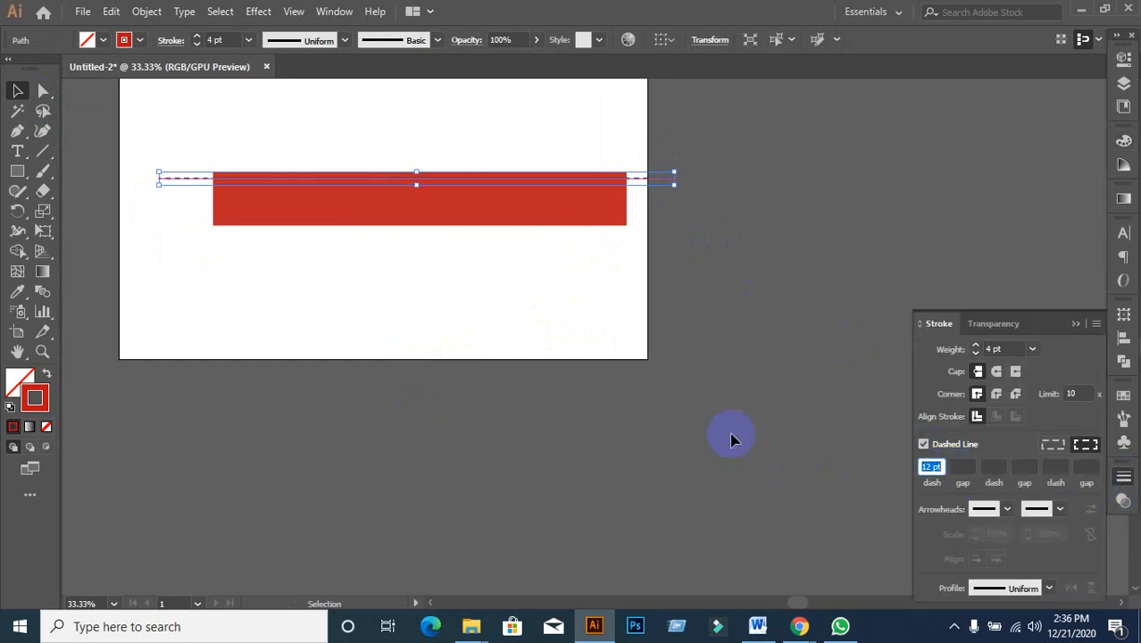
{"action": "left_click", "coordinate": [724, 339]}
{"action": "scroll", "coordinate": [671, 231], "scroll_direction": "up", "scroll_amount": 3}
{"action": "scroll", "coordinate": [651, 102], "scroll_direction": "up", "scroll_amount": 2}
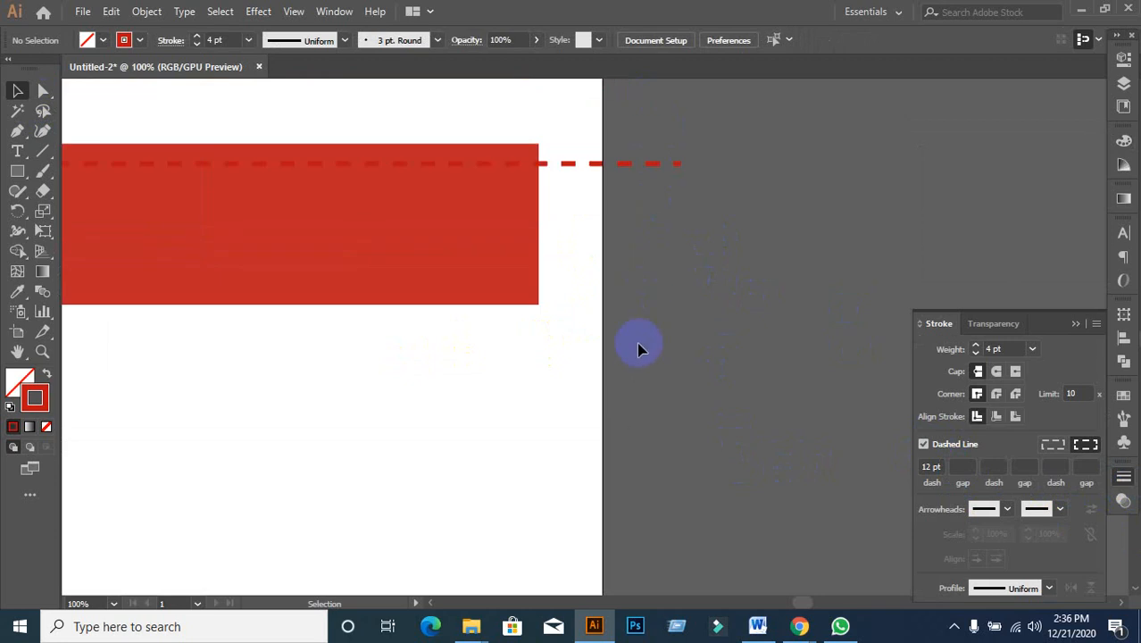
- Shorten the line's dash length to 8 pt and deselect it
{"action": "left_click", "coordinate": [599, 163]}
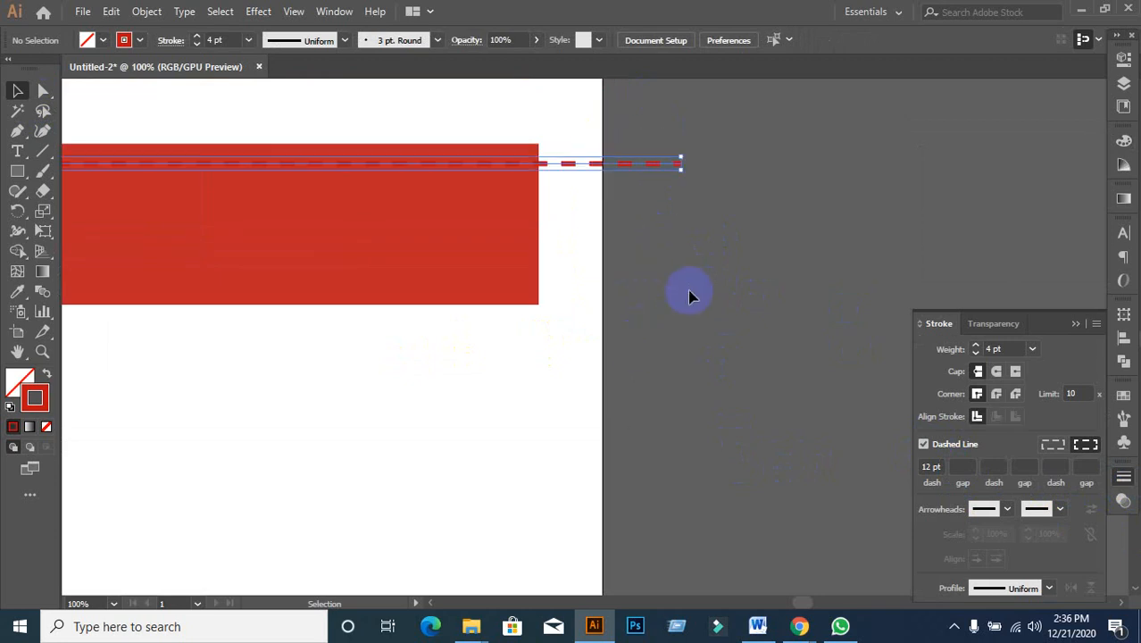
{"action": "left_click", "coordinate": [935, 467]}
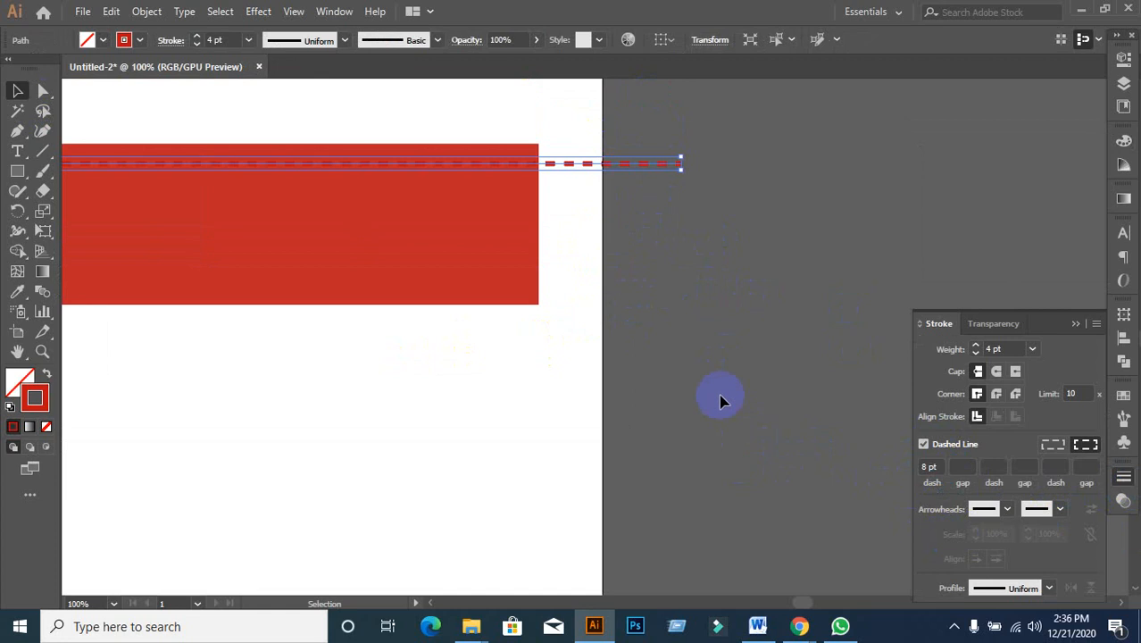
{"action": "left_click", "coordinate": [664, 250]}
{"action": "scroll", "coordinate": [667, 239], "scroll_direction": "down", "scroll_amount": 2}
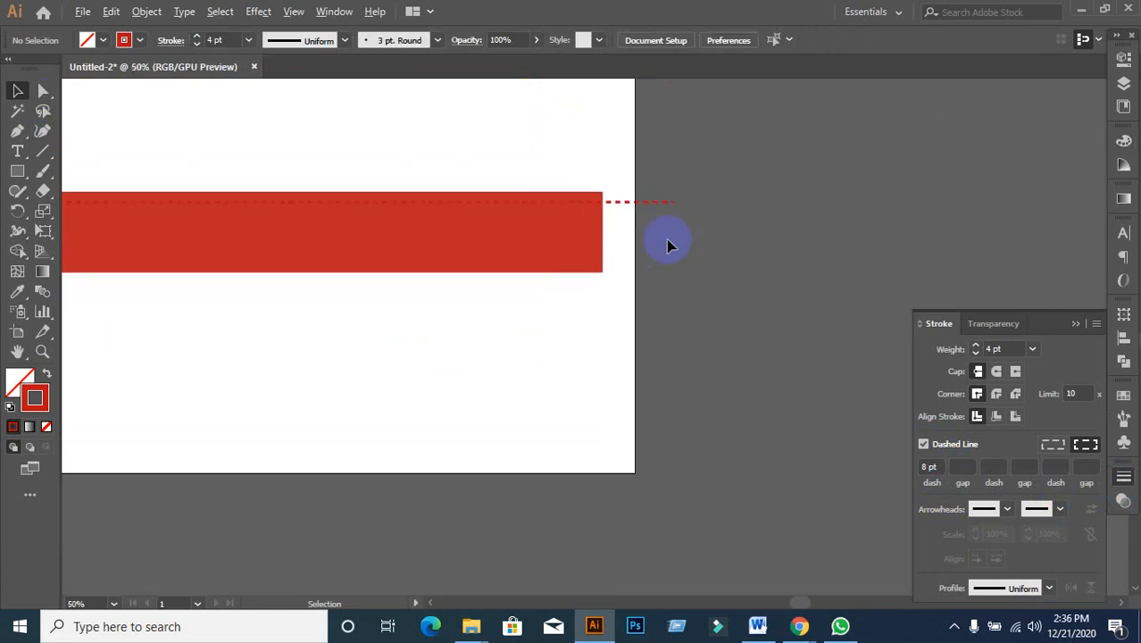
{"action": "scroll", "coordinate": [613, 317], "scroll_direction": "down", "scroll_amount": 2}
{"action": "key", "text": "space"}
{"action": "left_click_drag", "start_coordinate": [303, 405], "coordinate": [343, 398]}
{"action": "left_click", "coordinate": [347, 272]}
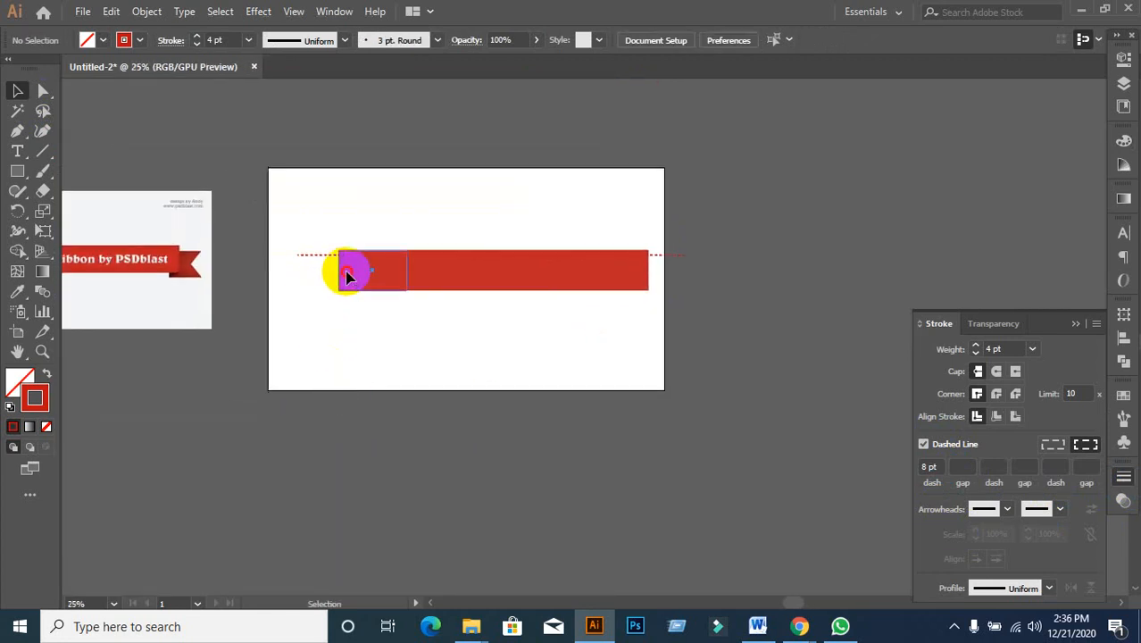
{"action": "left_click", "coordinate": [493, 298]}
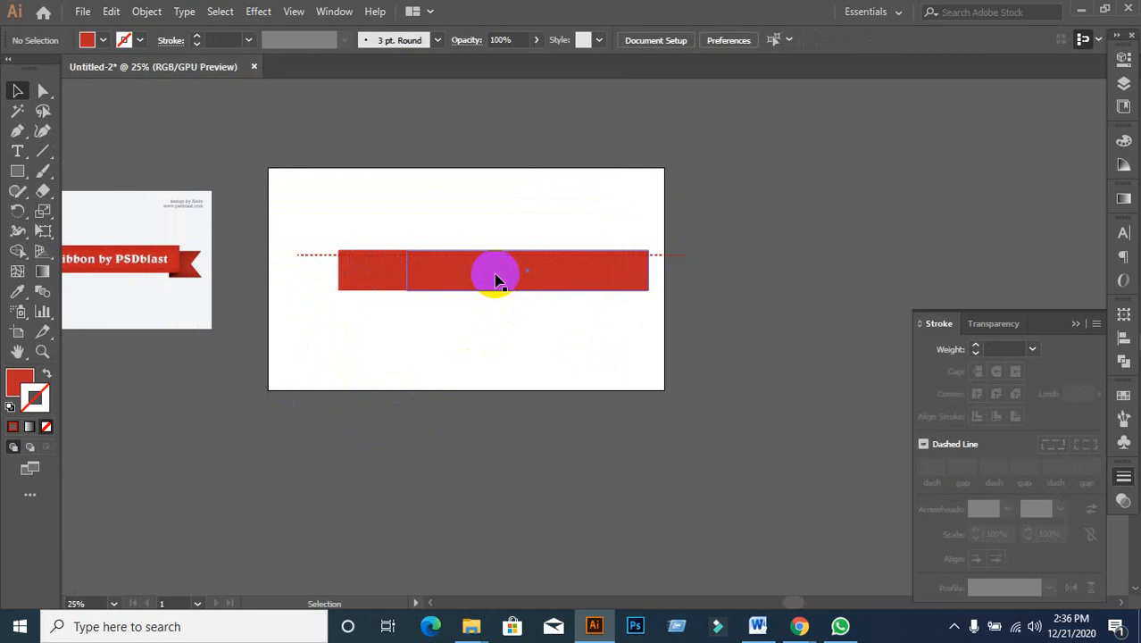
{"action": "left_click", "coordinate": [496, 277]}
{"action": "left_click", "coordinate": [359, 284]}
{"action": "left_click", "coordinate": [538, 359]}
{"action": "scroll", "coordinate": [562, 338], "scroll_direction": "up", "scroll_amount": 2}
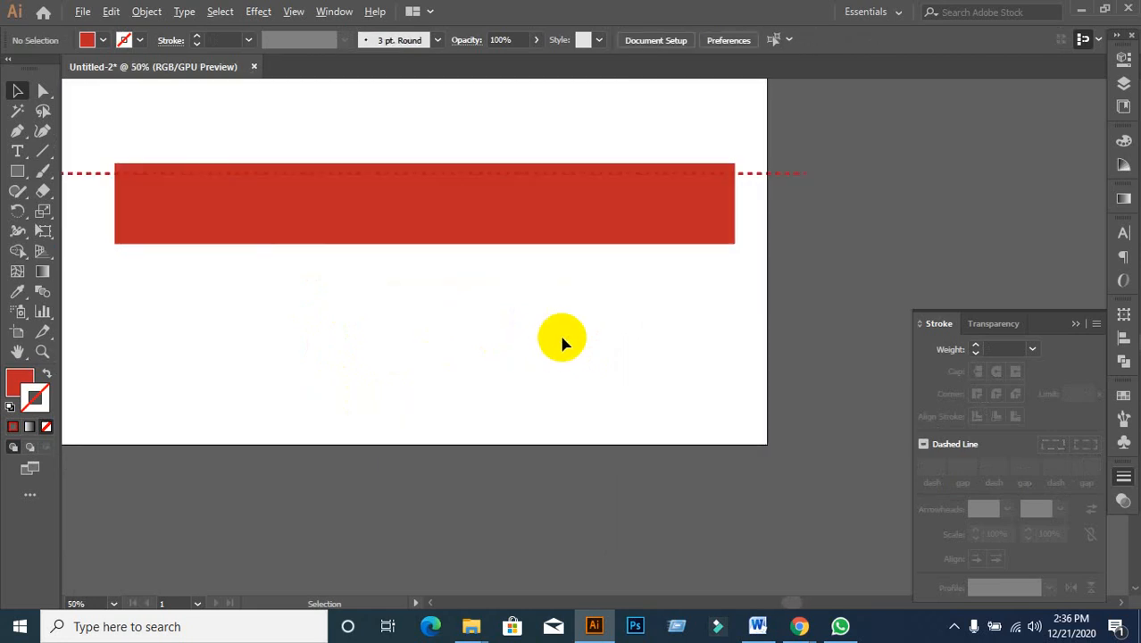
{"action": "left_click", "coordinate": [763, 175]}
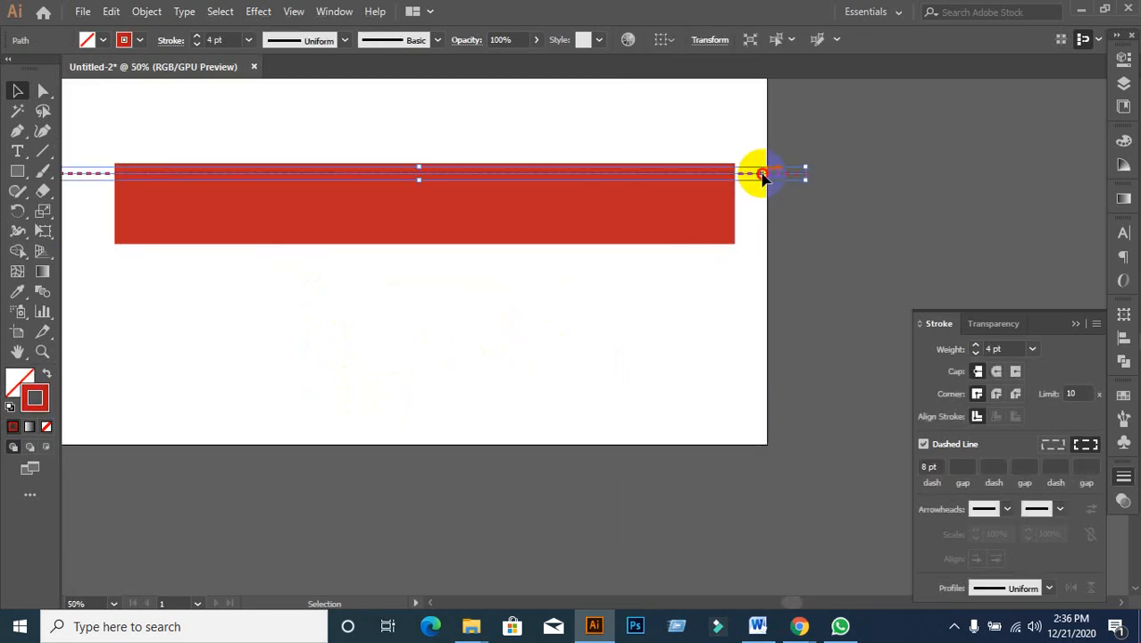
{"action": "left_click_drag", "start_coordinate": [763, 175], "coordinate": [767, 224]}
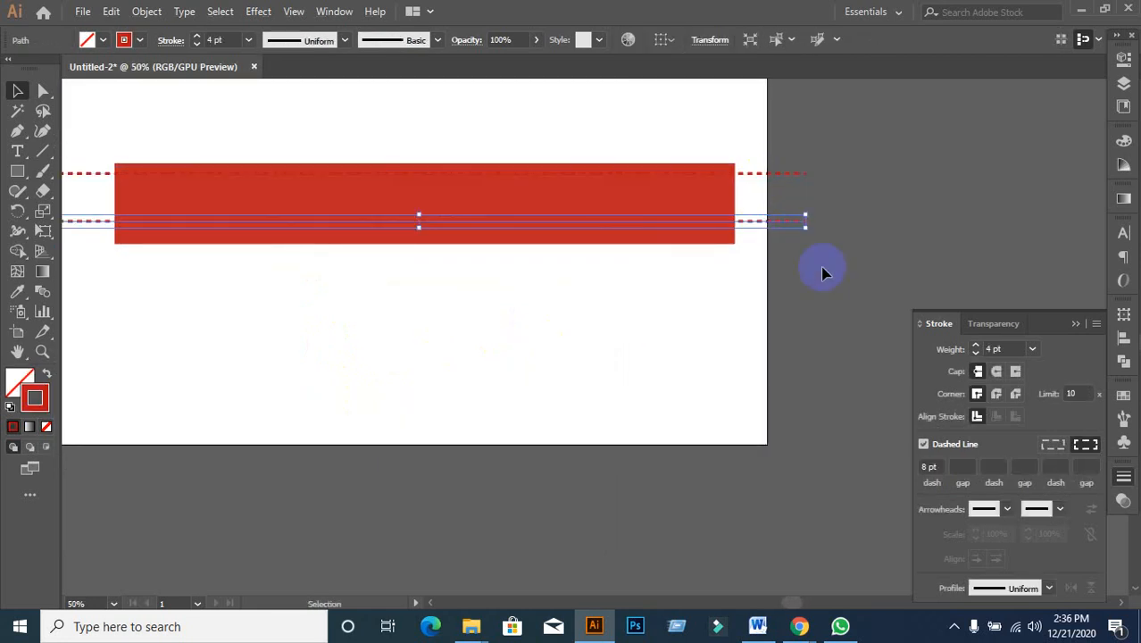
{"action": "key", "text": "Delete"}
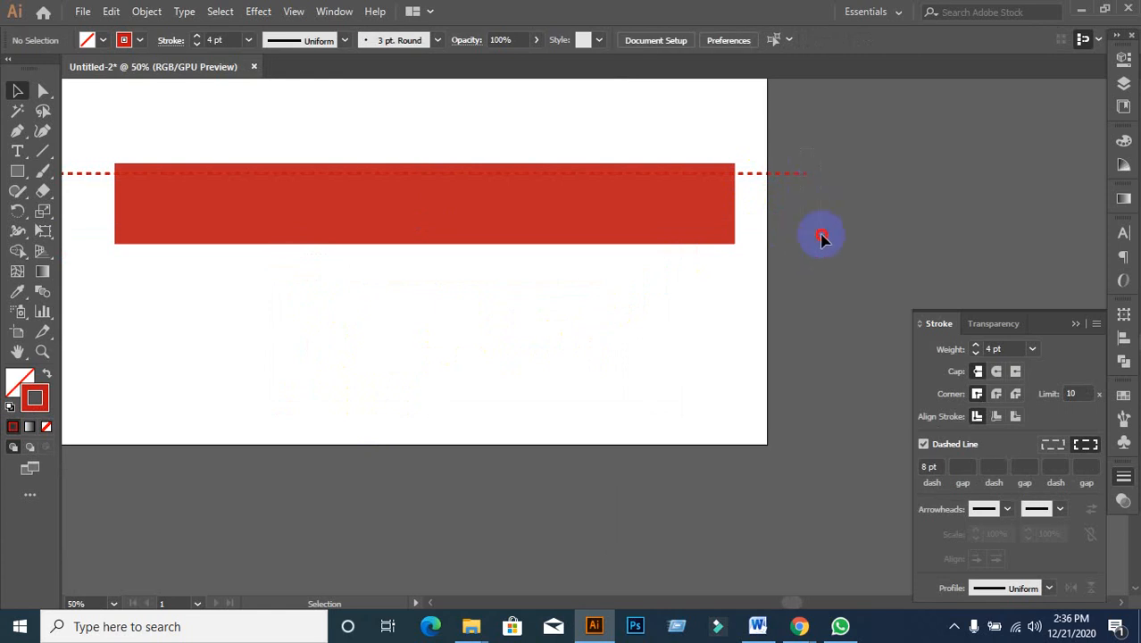
- Expand the dashed line's appearance, then expand its fill and stroke into filled shapes
{"action": "key", "text": "ctrl+a"}
{"action": "left_click", "coordinate": [146, 11]}
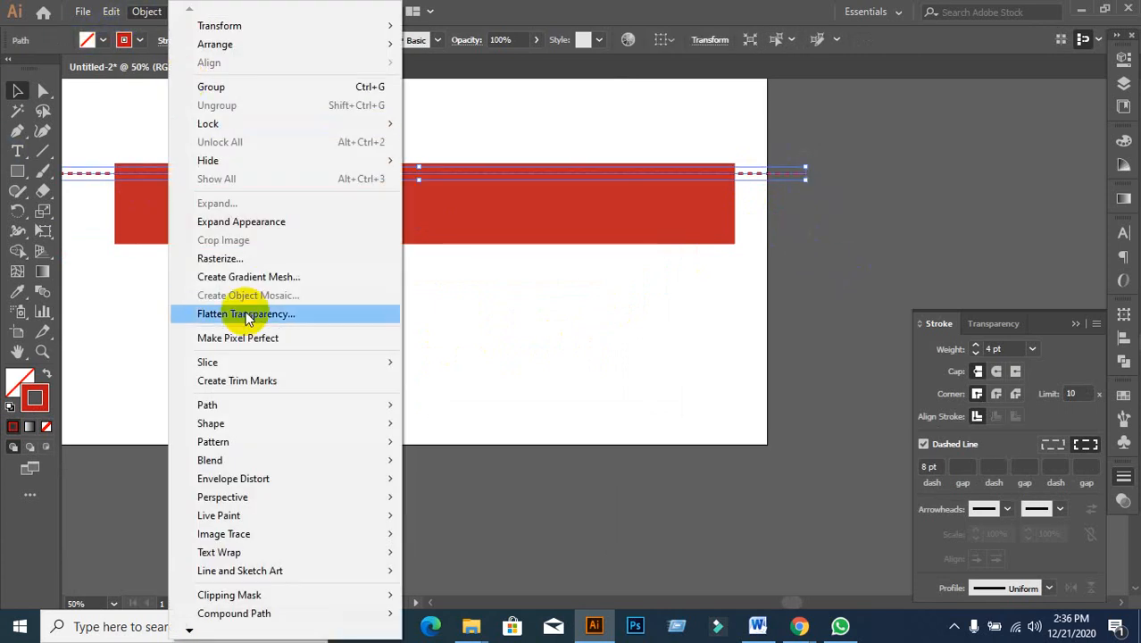
{"action": "left_click", "coordinate": [241, 222]}
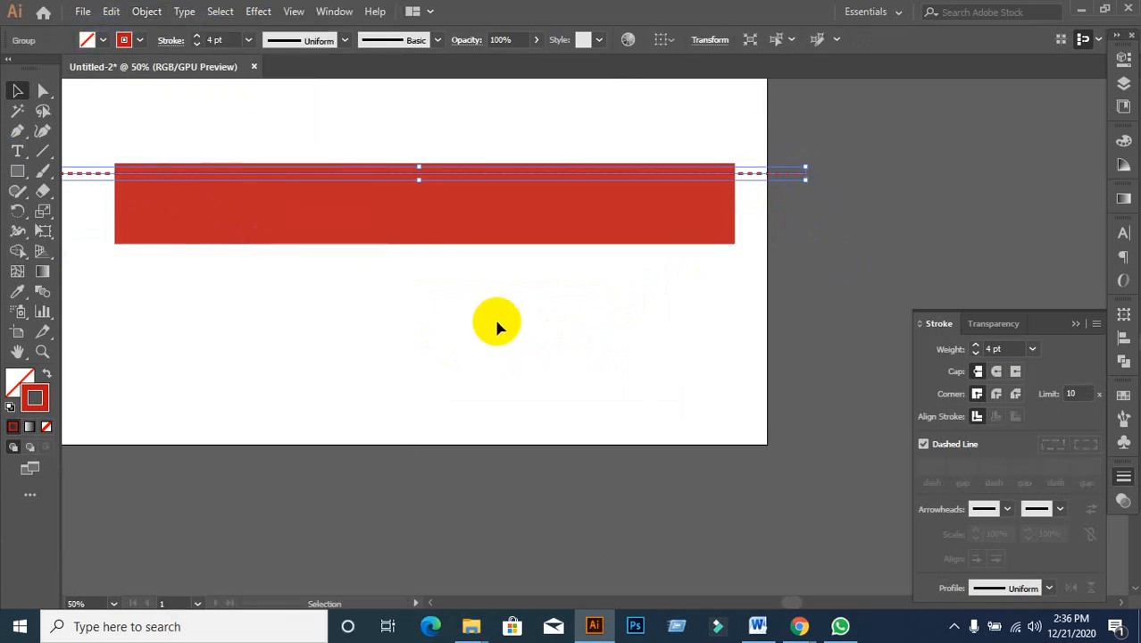
{"action": "left_click", "coordinate": [147, 12]}
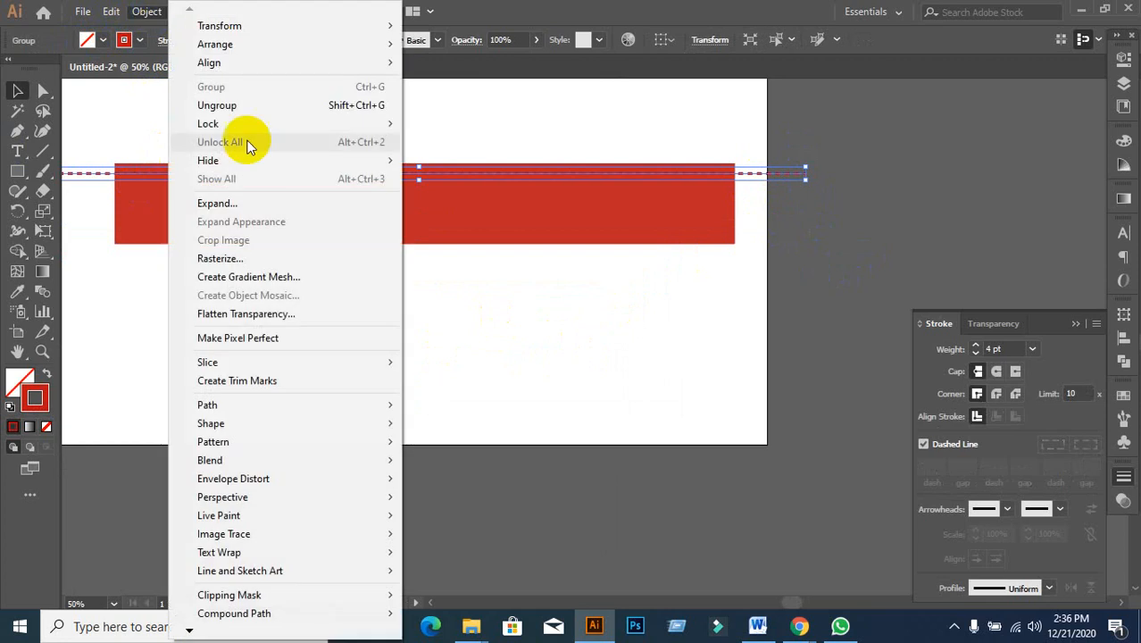
{"action": "left_click", "coordinate": [253, 202]}
{"action": "left_click", "coordinate": [773, 355]}
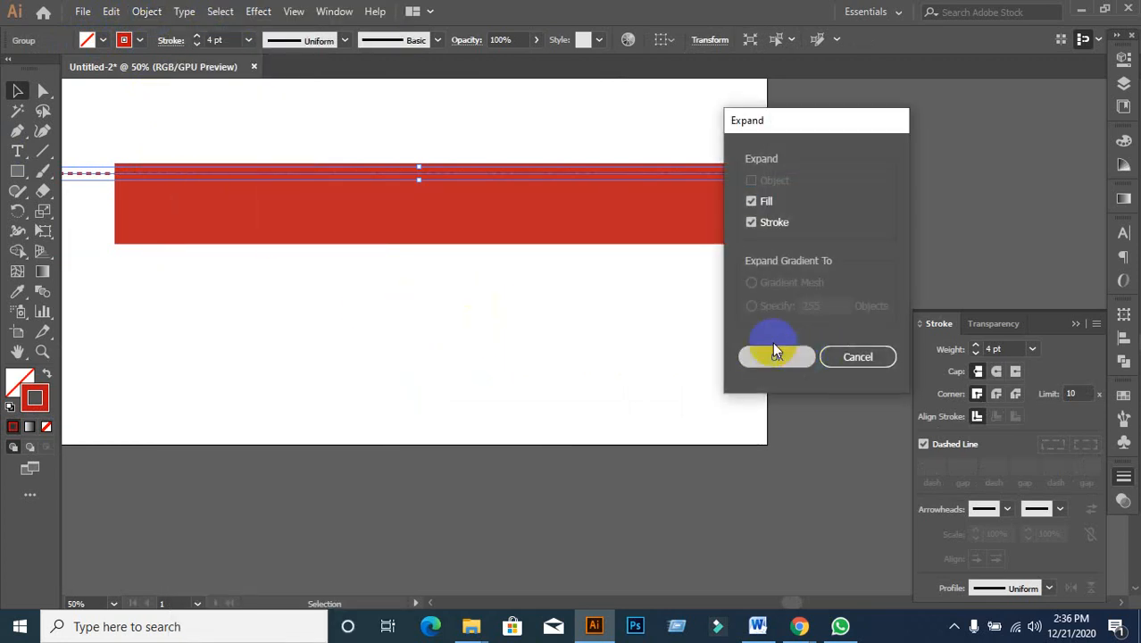
{"action": "left_click", "coordinate": [749, 318]}
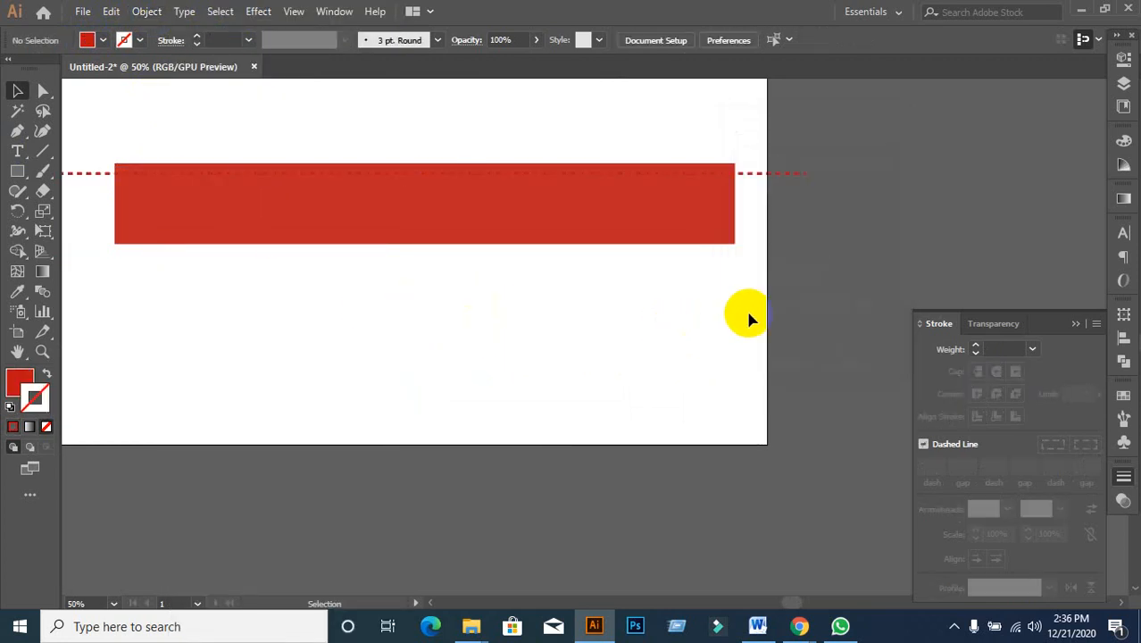
- Duplicate the expanded dashed line straight down to just inside the banner's lower edge and leave the copy selected
{"action": "left_click", "coordinate": [791, 175]}
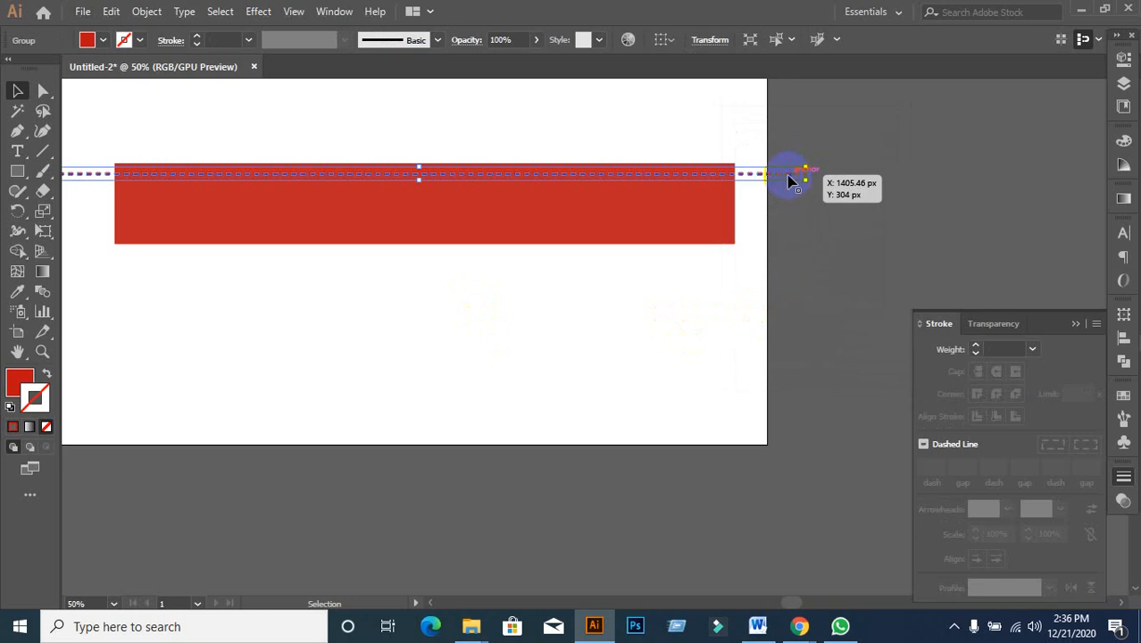
{"action": "left_click_drag", "start_coordinate": [789, 179], "coordinate": [793, 207]}
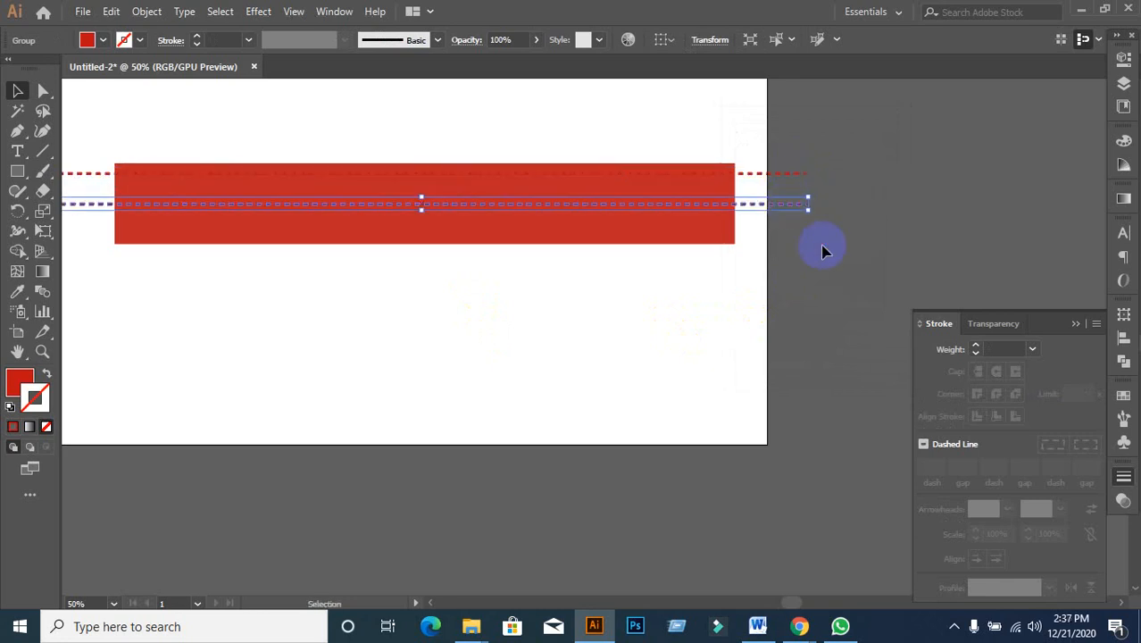
{"action": "left_click_drag", "start_coordinate": [821, 246], "coordinate": [791, 234]}
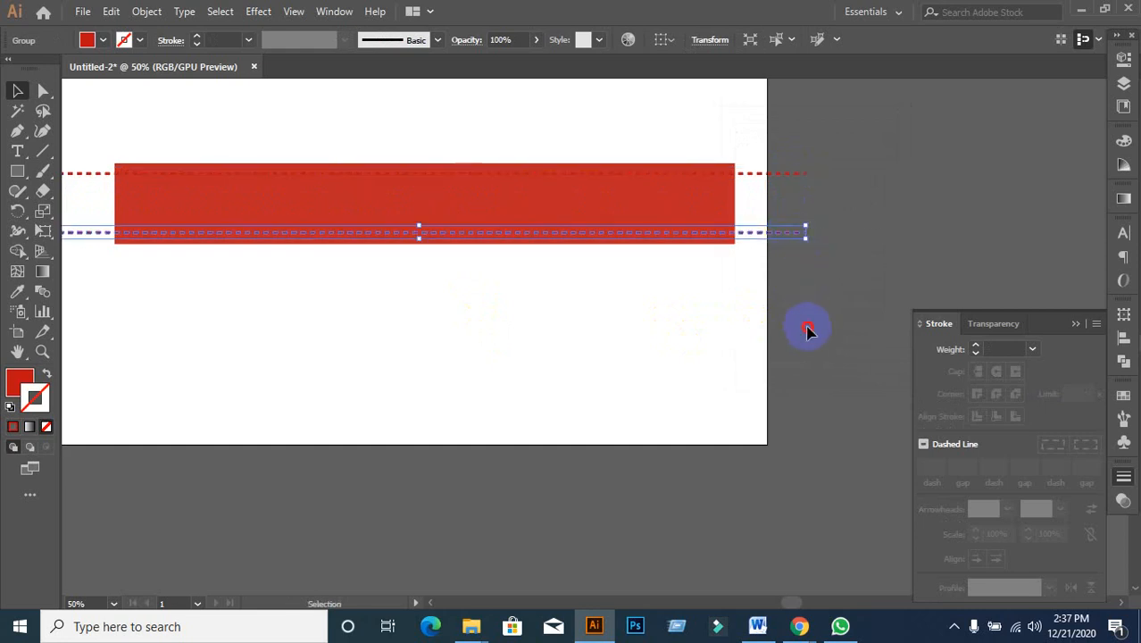
{"action": "left_click", "coordinate": [805, 327]}
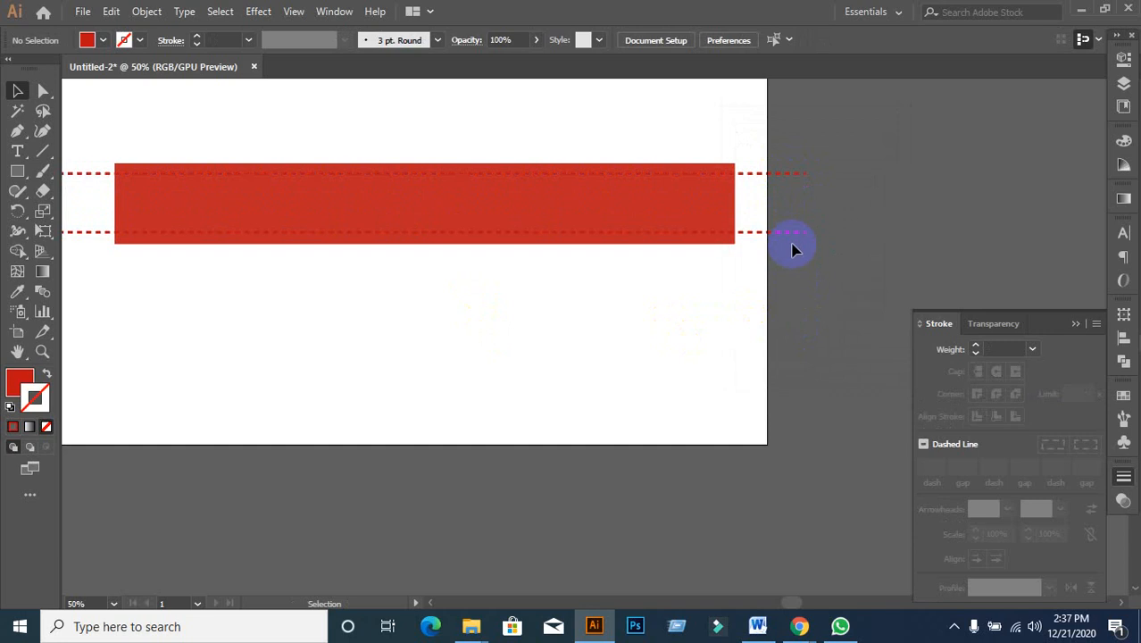
{"action": "left_click", "coordinate": [793, 233]}
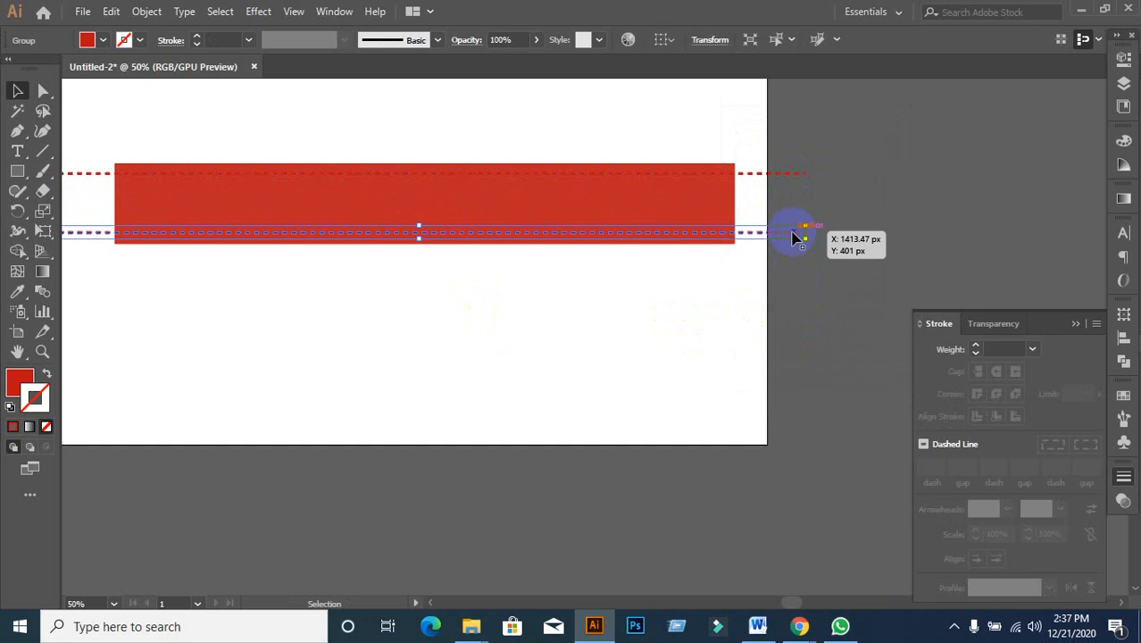
- Nudge the copied dashed line down to the banner's lower edge and group it with the upper dashed line
{"action": "key", "text": "shift+Down"}
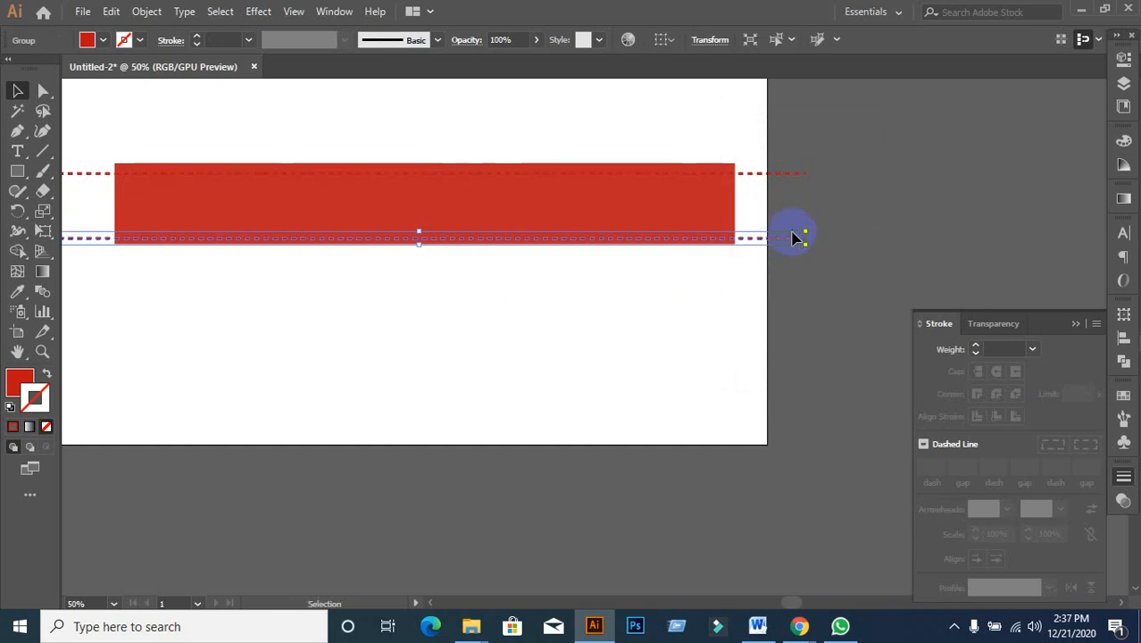
{"action": "left_click", "coordinate": [804, 297]}
{"action": "left_click_drag", "start_coordinate": [797, 143], "coordinate": [852, 307]}
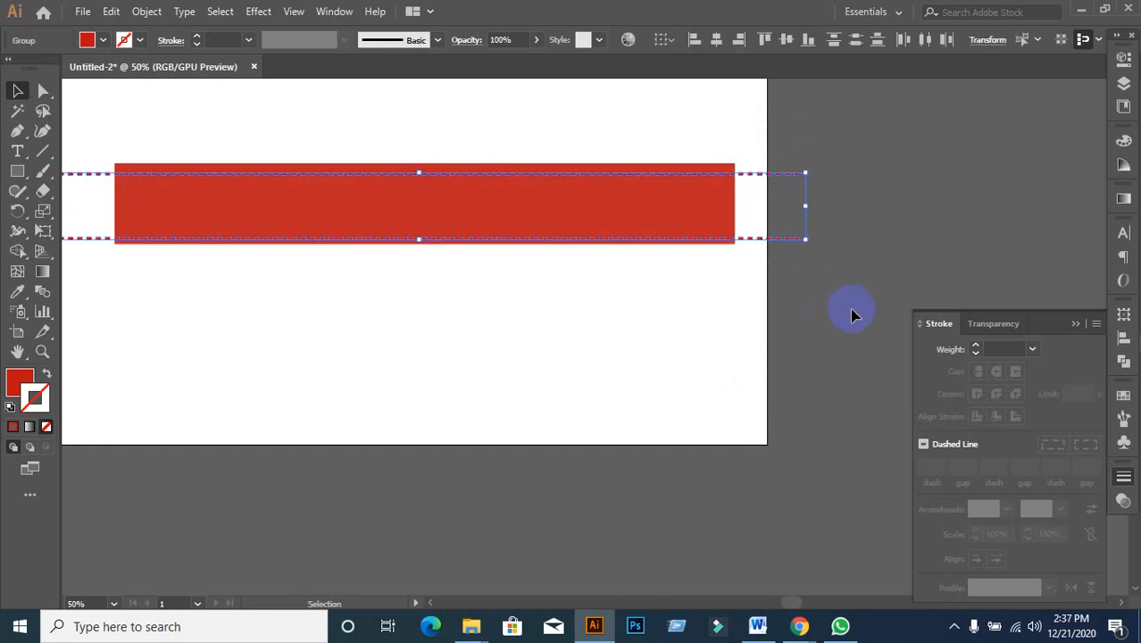
{"action": "left_click", "coordinate": [798, 374]}
{"action": "left_click_drag", "start_coordinate": [782, 152], "coordinate": [875, 308]}
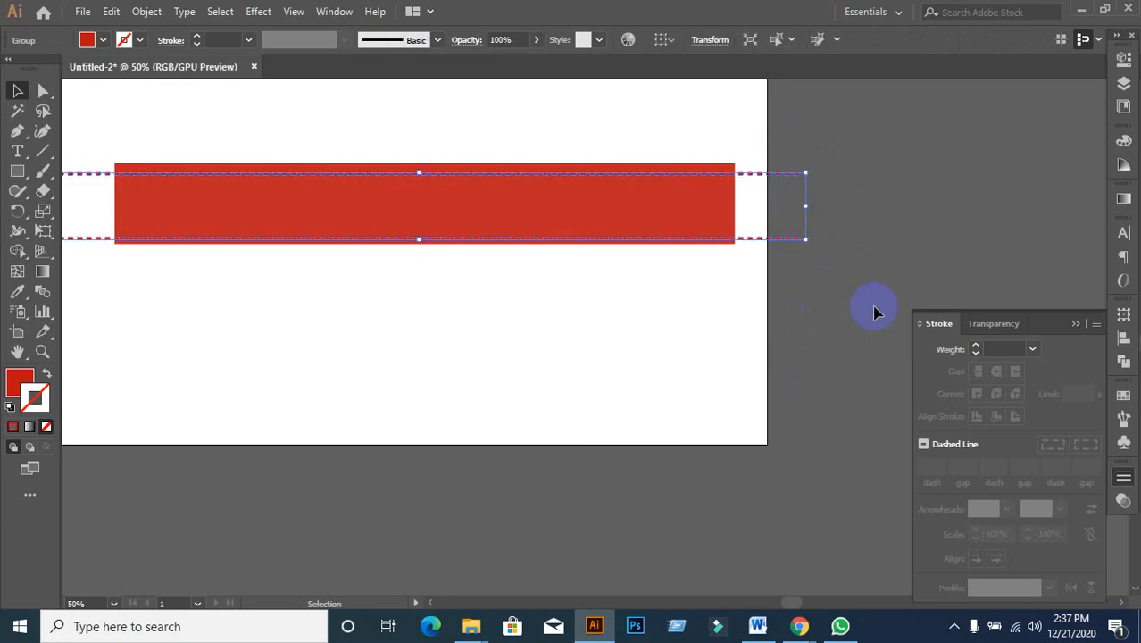
{"action": "left_click", "coordinate": [645, 263]}
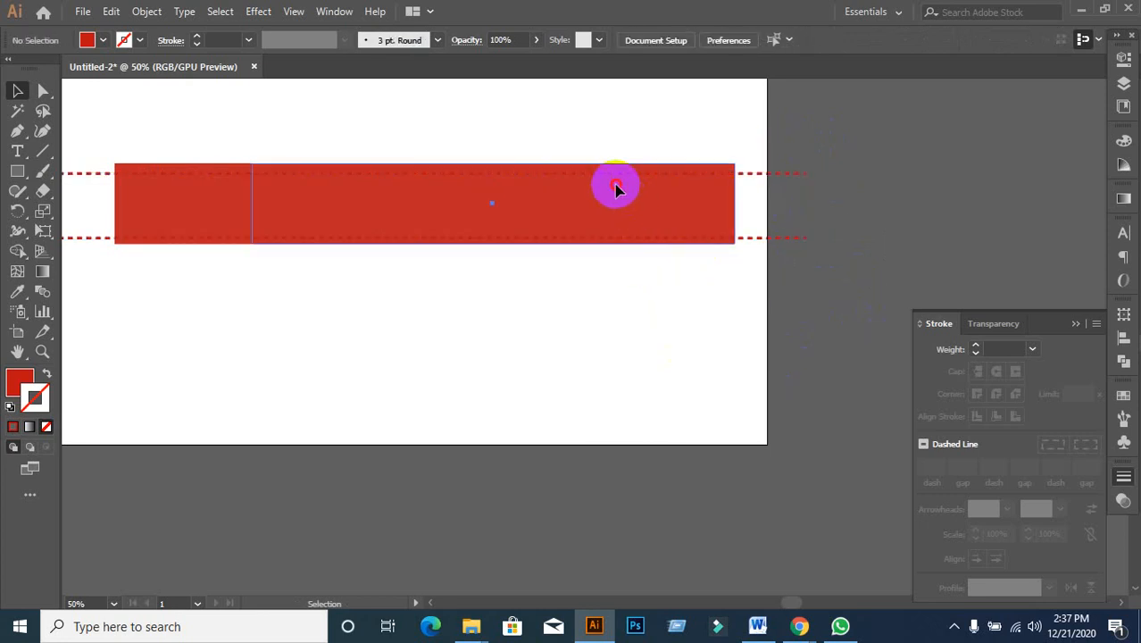
- Center the dashed-line group vertically on the long banner rectangle, using the rectangle as the key object
{"action": "left_click", "coordinate": [619, 188]}
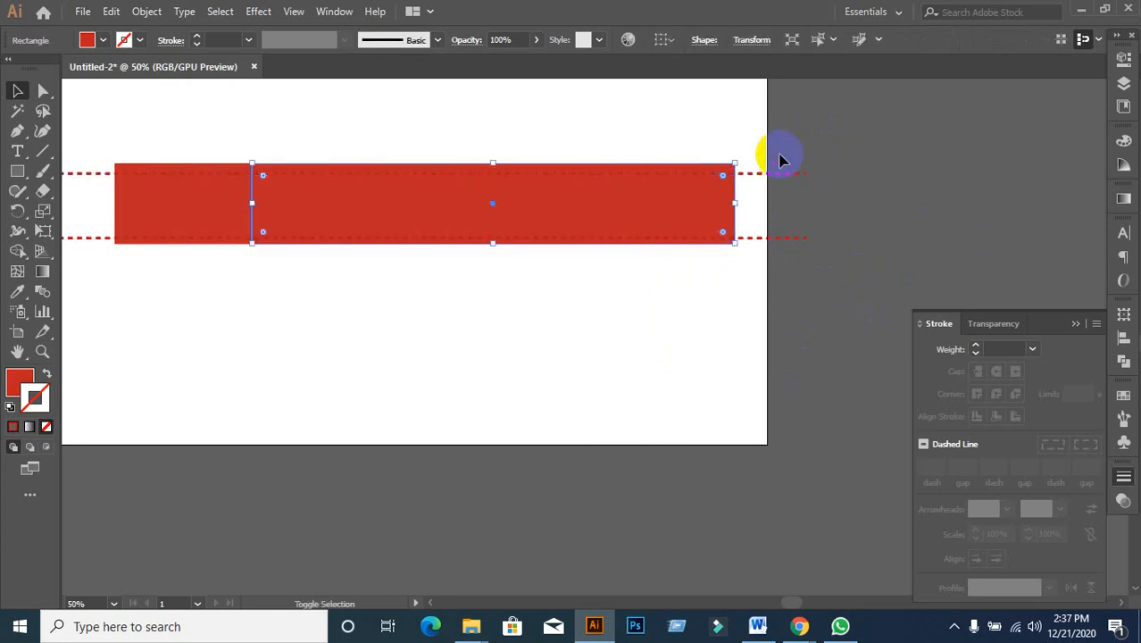
{"action": "left_click_drag", "start_coordinate": [779, 155], "coordinate": [844, 293]}
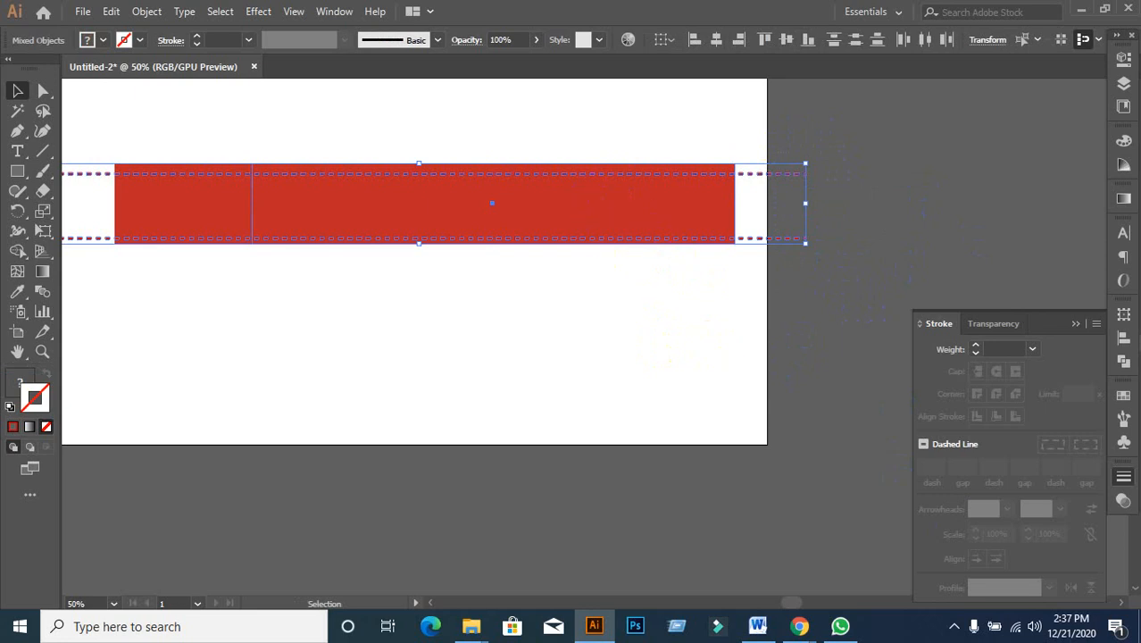
{"action": "left_click", "coordinate": [667, 212]}
{"action": "left_click", "coordinate": [1122, 340]}
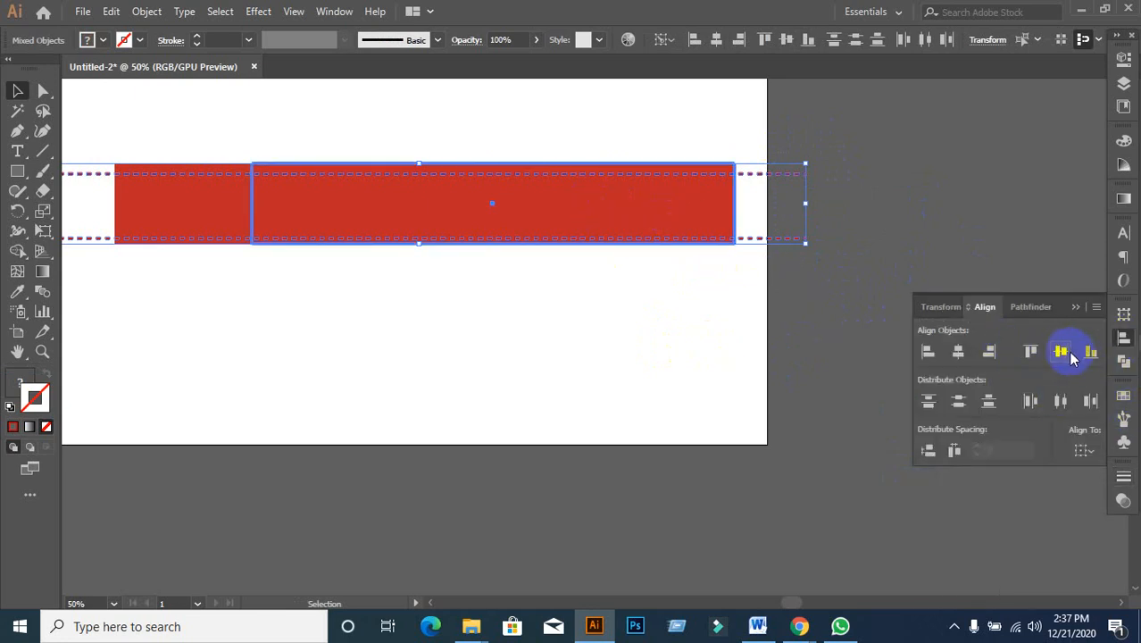
{"action": "left_click", "coordinate": [752, 424]}
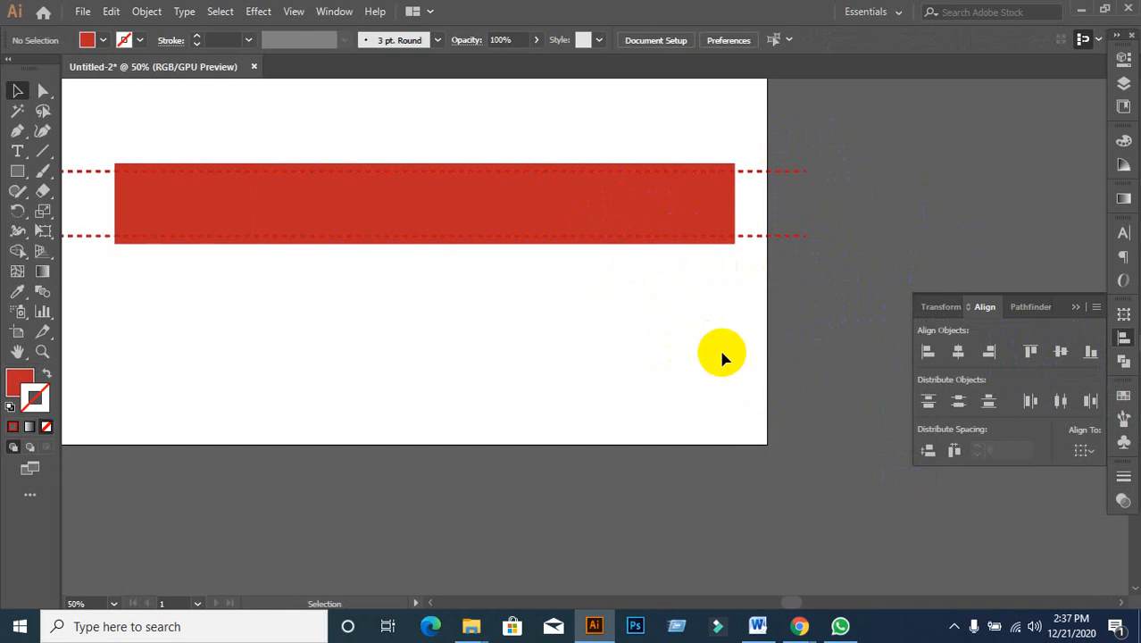
- Ungroup the two dashed lines and remove both from the banner artwork
{"action": "scroll", "coordinate": [669, 346], "scroll_direction": "down", "scroll_amount": 2}
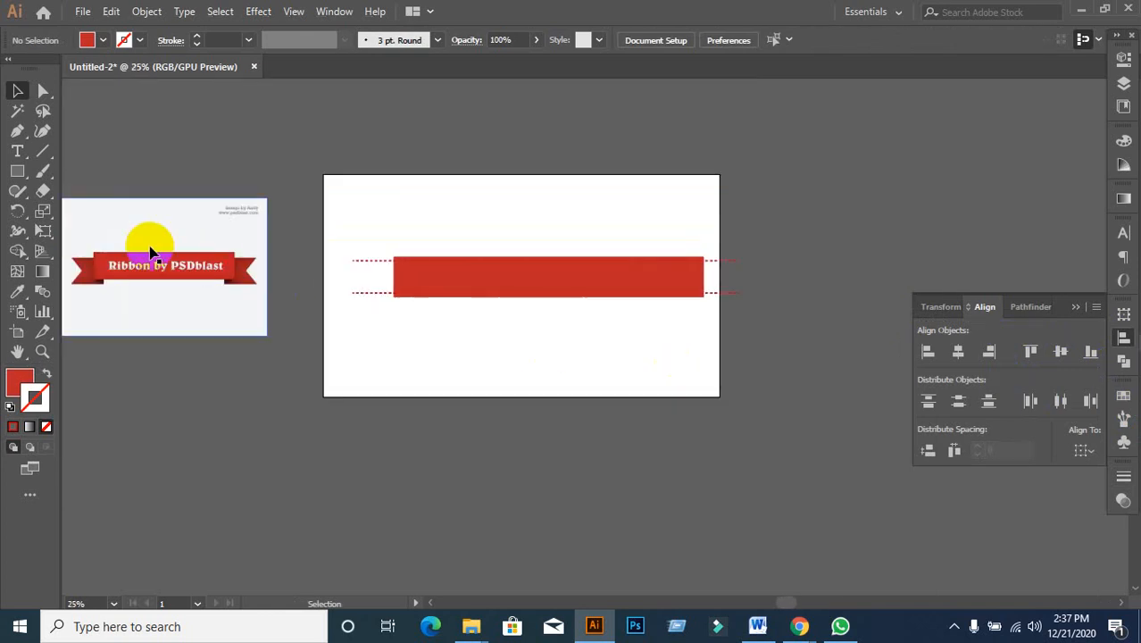
{"action": "scroll", "coordinate": [151, 250], "scroll_direction": "up", "scroll_amount": 2}
{"action": "scroll", "coordinate": [170, 290], "scroll_direction": "down", "scroll_amount": 2}
{"action": "scroll", "coordinate": [344, 344], "scroll_direction": "right", "scroll_amount": 3}
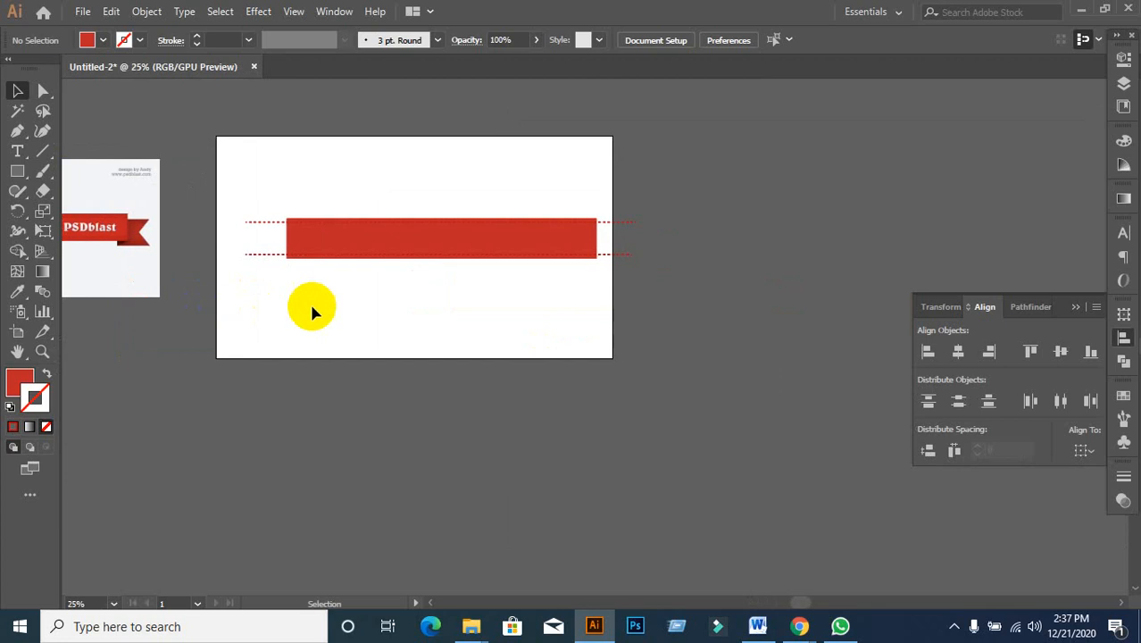
{"action": "scroll", "coordinate": [317, 306], "scroll_direction": "up", "scroll_amount": 1}
{"action": "scroll", "coordinate": [326, 304], "scroll_direction": "up", "scroll_amount": 2}
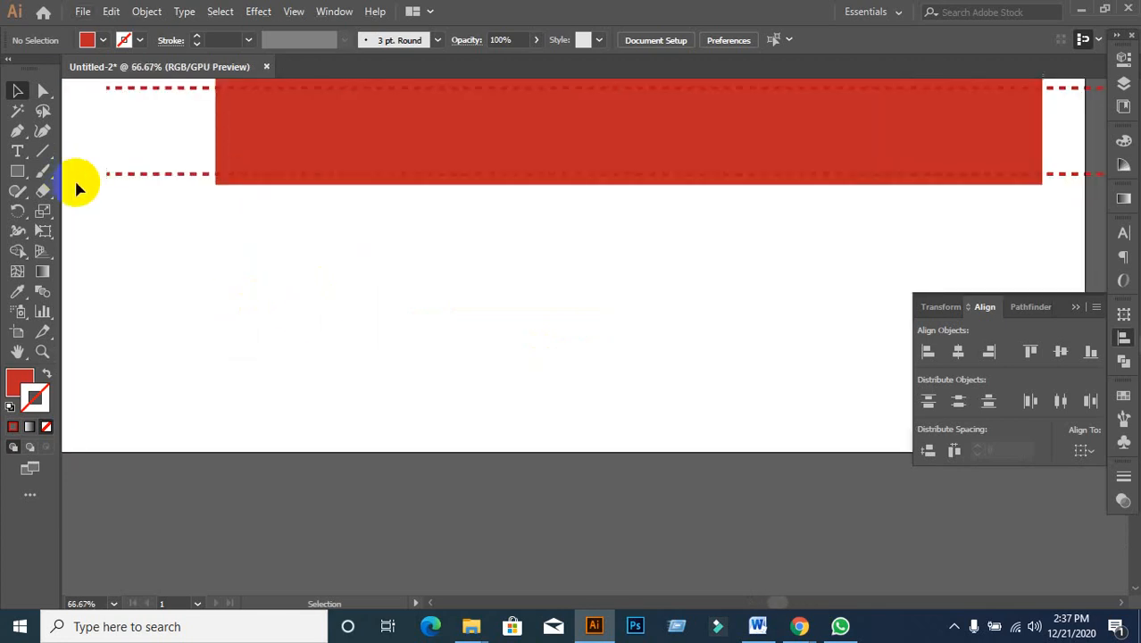
{"action": "scroll", "coordinate": [111, 201], "scroll_direction": "down", "scroll_amount": 1}
{"action": "left_click", "coordinate": [123, 181]}
{"action": "right_click", "coordinate": [123, 180]}
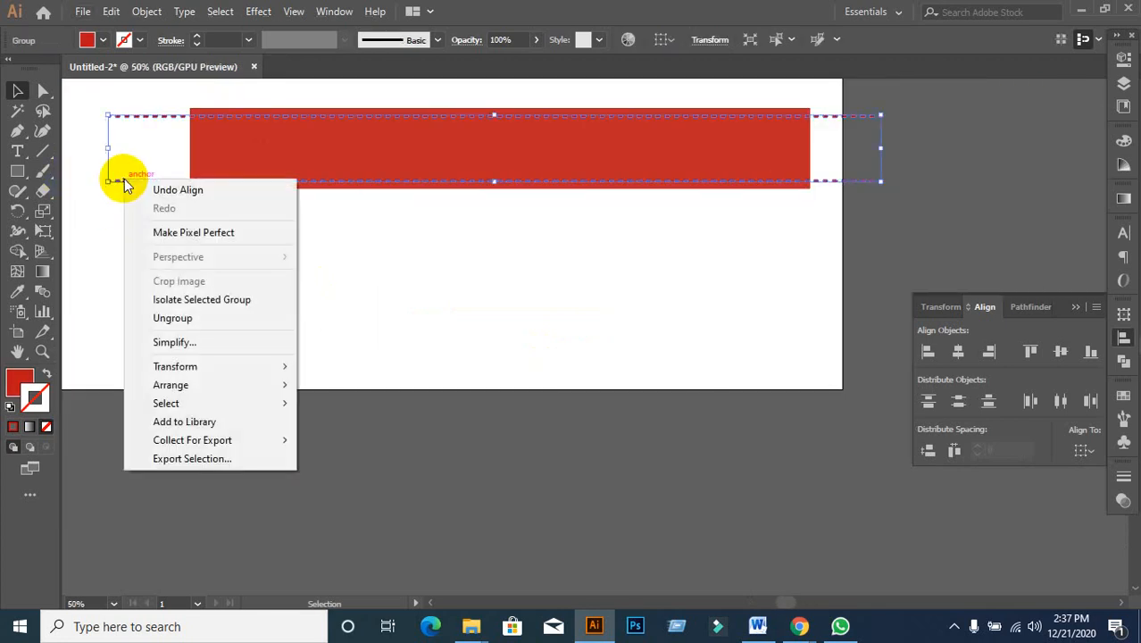
{"action": "left_click", "coordinate": [176, 319]}
{"action": "left_click", "coordinate": [281, 293]}
{"action": "left_click", "coordinate": [191, 146]}
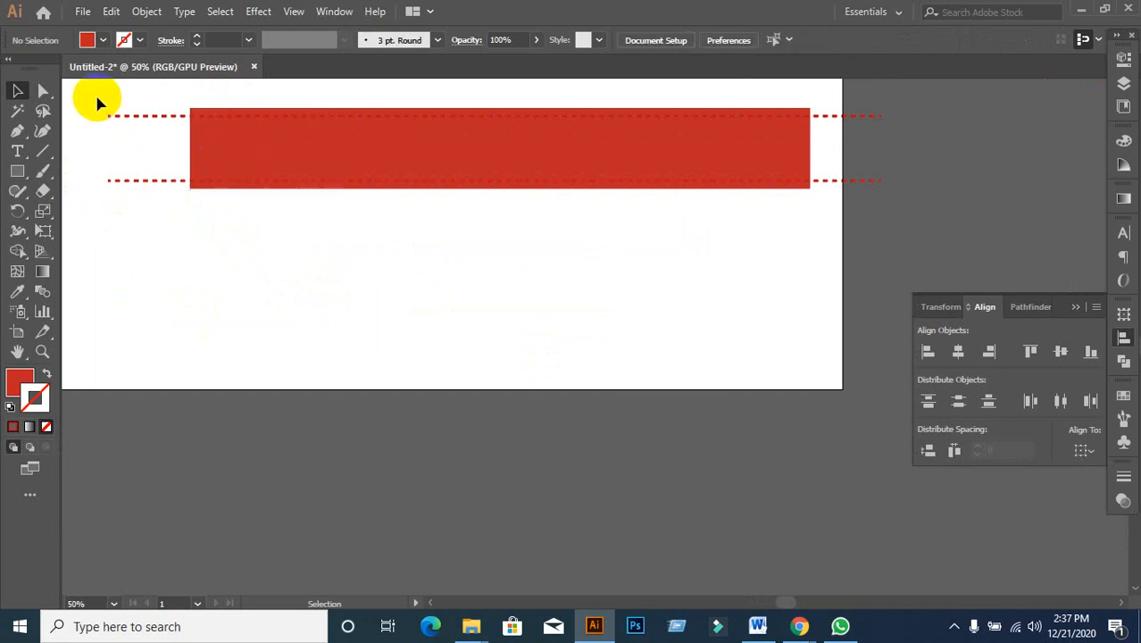
{"action": "left_click_drag", "start_coordinate": [97, 102], "coordinate": [143, 275]}
{"action": "left_click", "coordinate": [142, 278]}
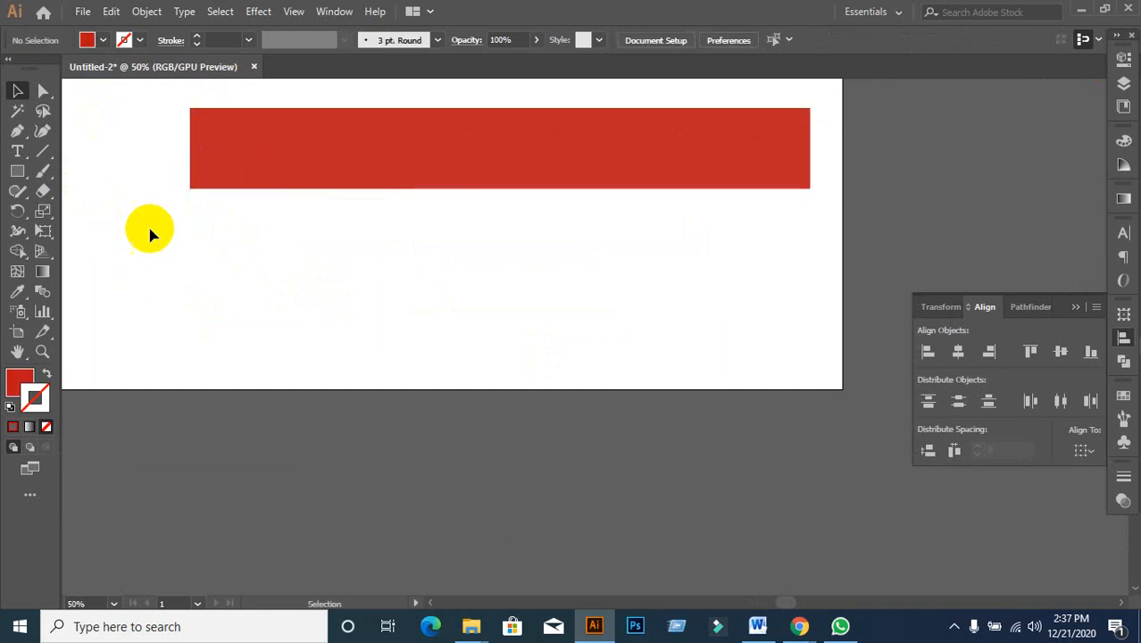
- Move the ribbon reference image from the artboard's left side to beyond its upper right
{"action": "scroll", "coordinate": [141, 96], "scroll_direction": "up", "scroll_amount": 1}
{"action": "left_click_drag", "start_coordinate": [308, 361], "coordinate": [288, 450]}
{"action": "left_click", "coordinate": [209, 288]}
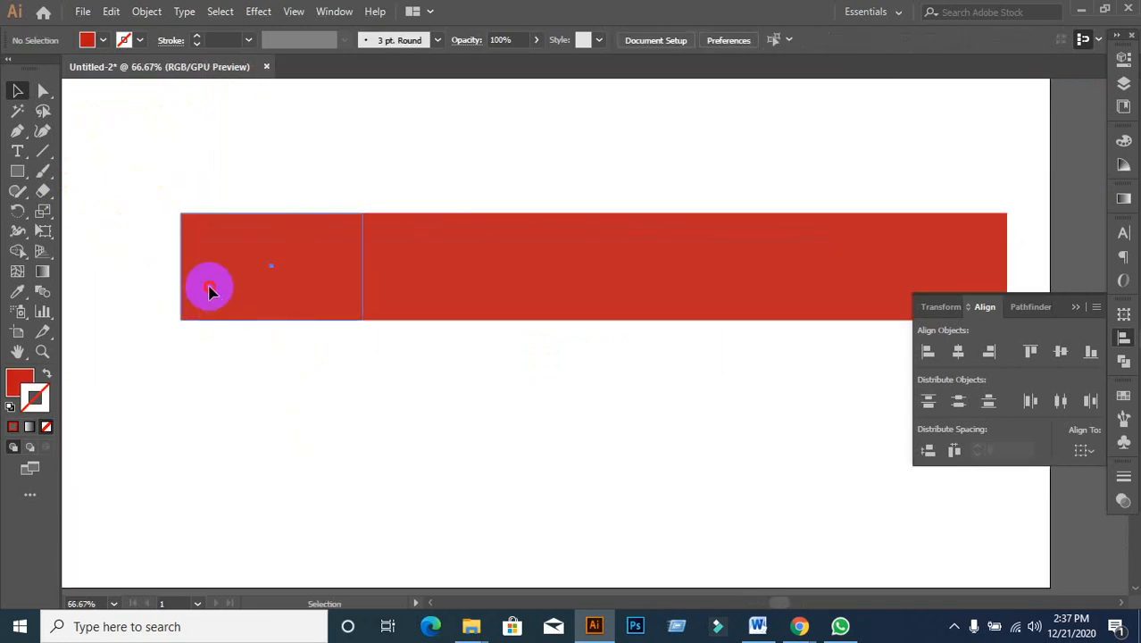
{"action": "scroll", "coordinate": [326, 393], "scroll_direction": "down", "scroll_amount": 2}
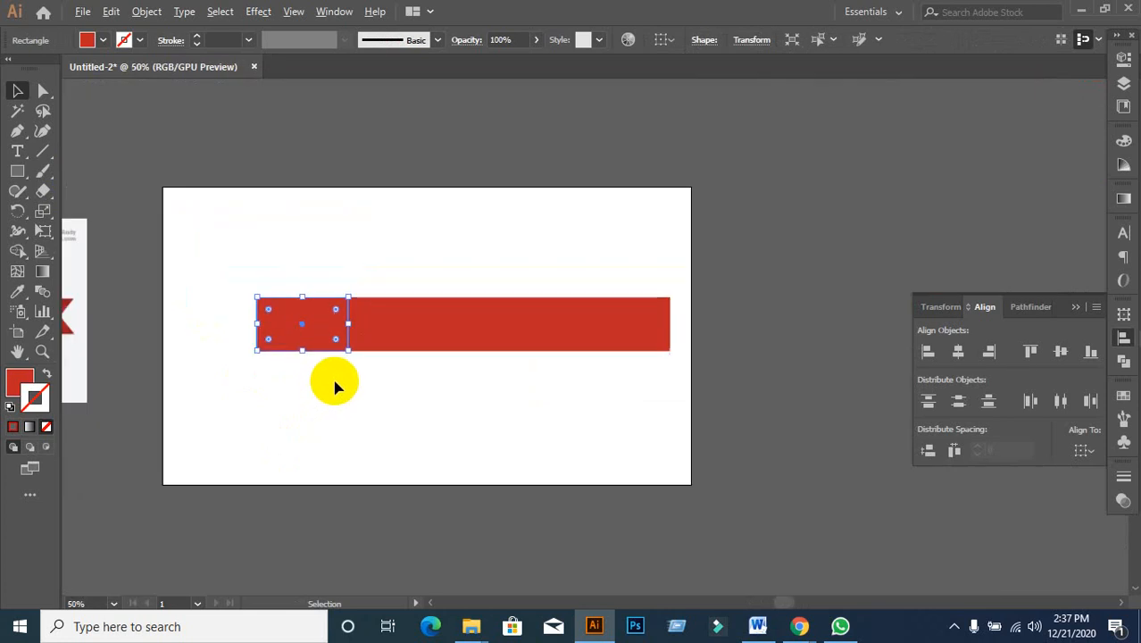
{"action": "scroll", "coordinate": [285, 353], "scroll_direction": "down", "scroll_amount": 1}
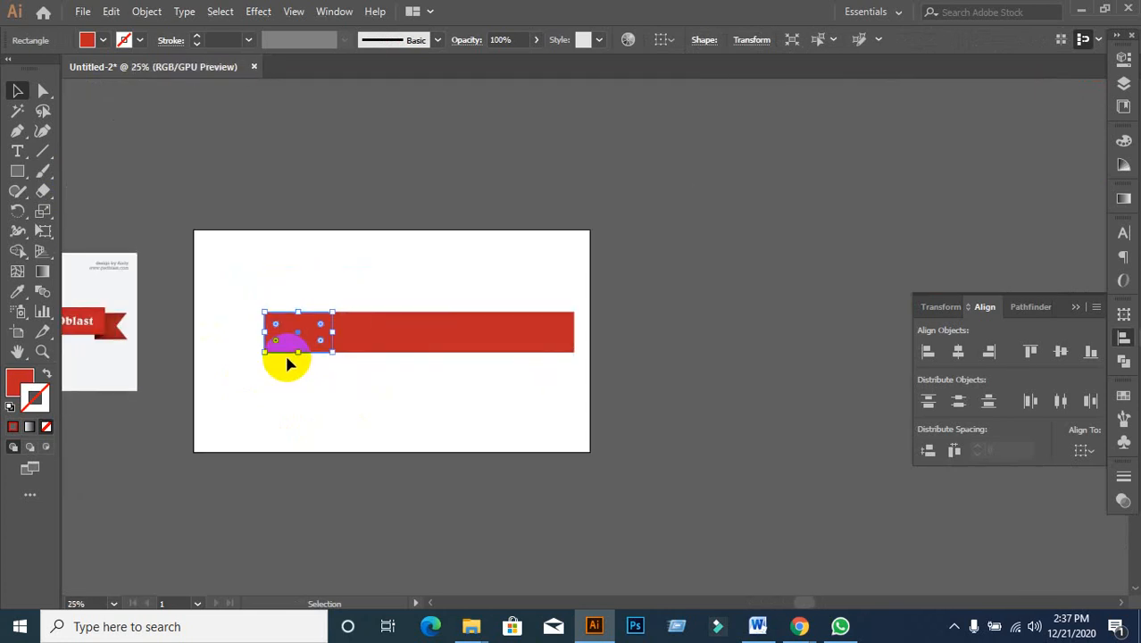
{"action": "left_click_drag", "start_coordinate": [108, 328], "coordinate": [803, 205]}
- Switch to the Google Meet call in Chrome to check on the class, and return to Illustrator
{"action": "mouse_move", "coordinate": [801, 628]}
{"action": "left_click", "coordinate": [715, 579]}
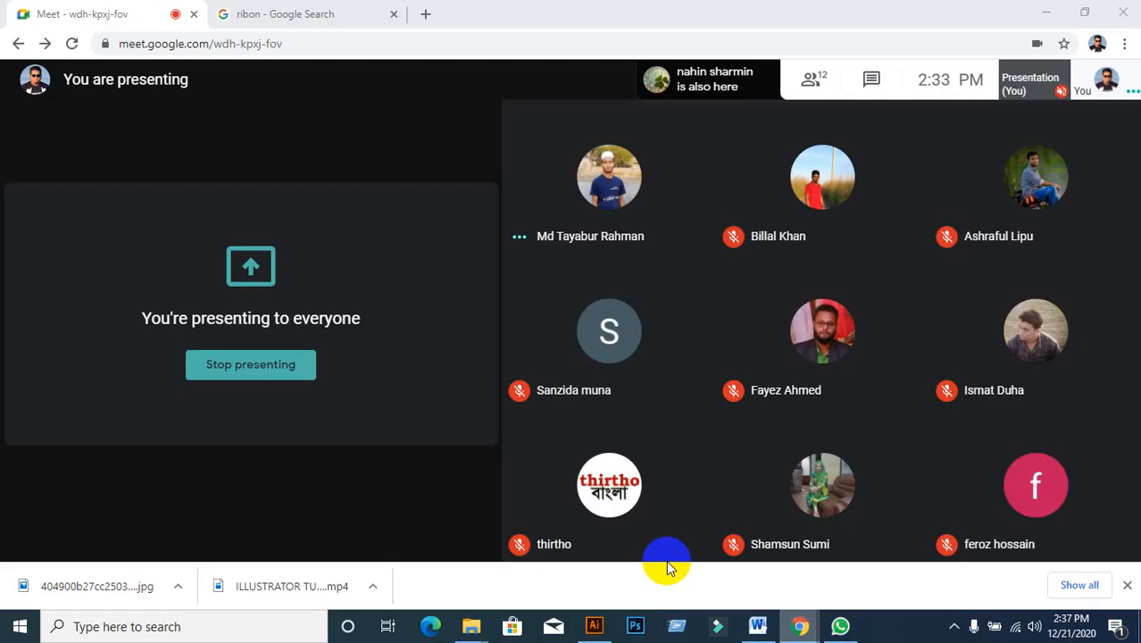
{"action": "left_click", "coordinate": [736, 160]}
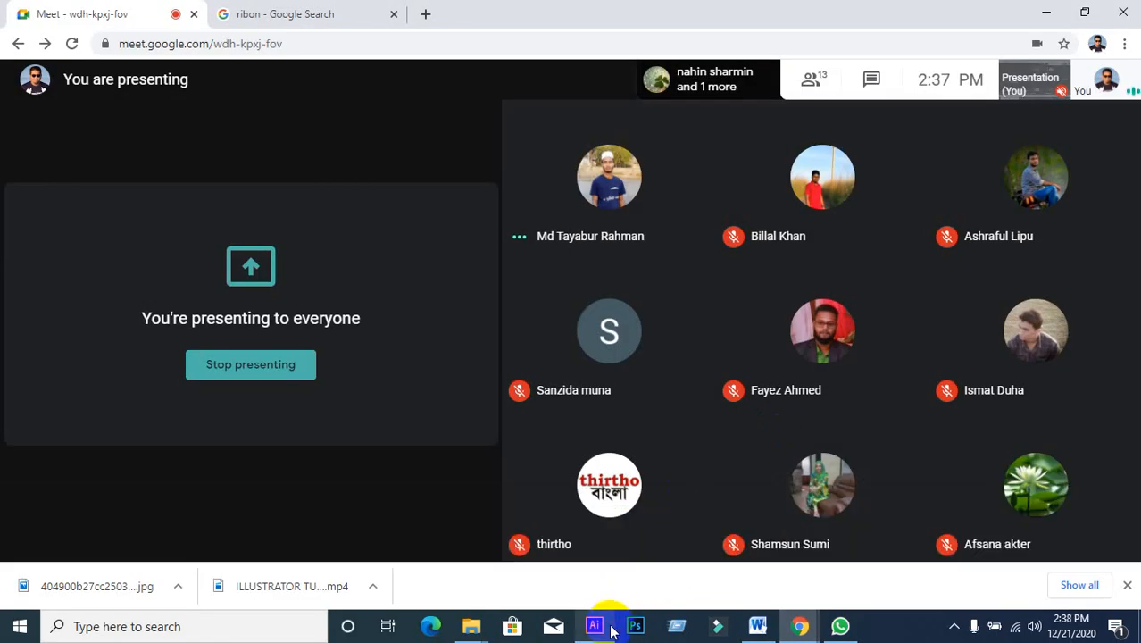
{"action": "left_click", "coordinate": [594, 626]}
- Shorten the small rectangle at the banner's left end by moving its outer edge inward
{"action": "scroll", "coordinate": [300, 419], "scroll_direction": "up", "scroll_amount": 2}
{"action": "left_click", "coordinate": [251, 223]}
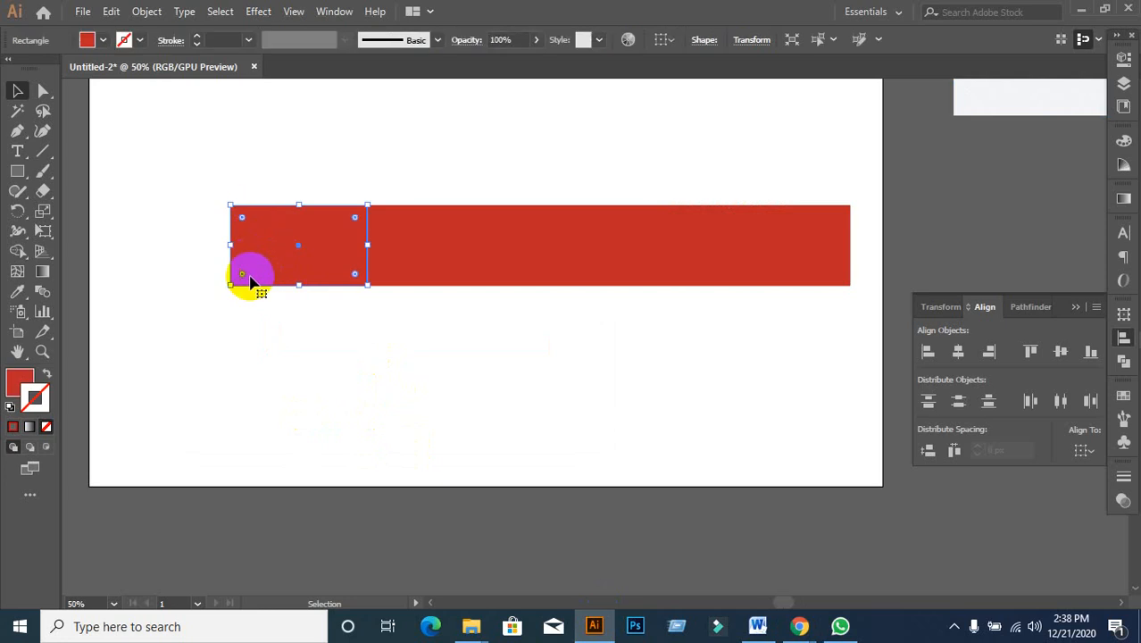
{"action": "left_click_drag", "start_coordinate": [231, 246], "coordinate": [259, 245]}
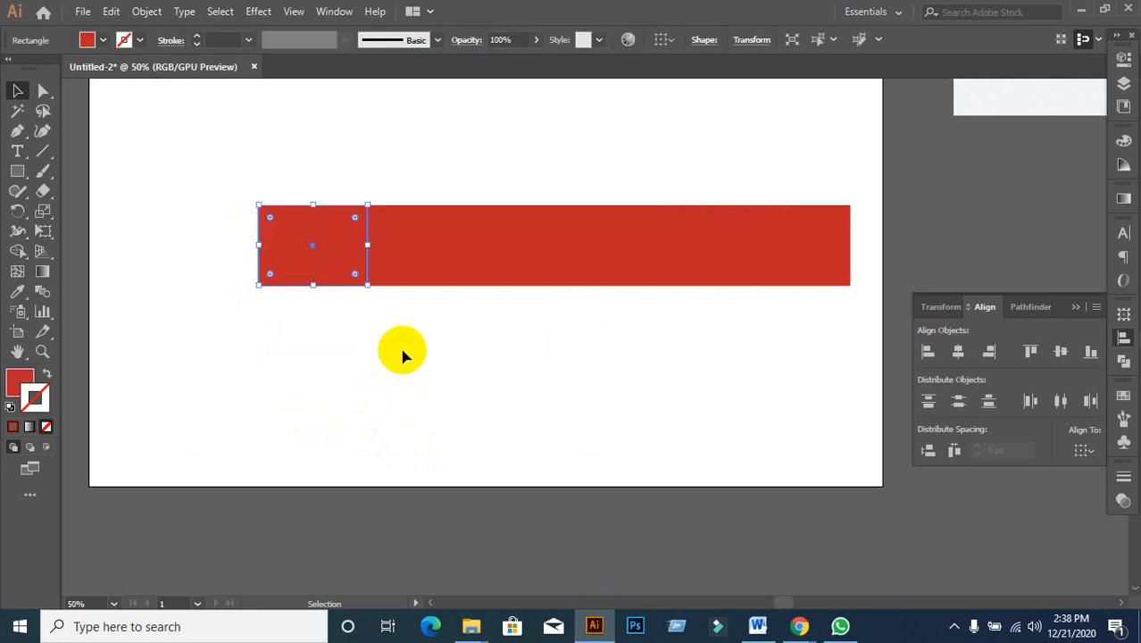
{"action": "left_click", "coordinate": [402, 351]}
- Add an anchor point at the middle of the small end rectangle's outer left edge
{"action": "left_click", "coordinate": [306, 274]}
{"action": "left_click", "coordinate": [17, 133]}
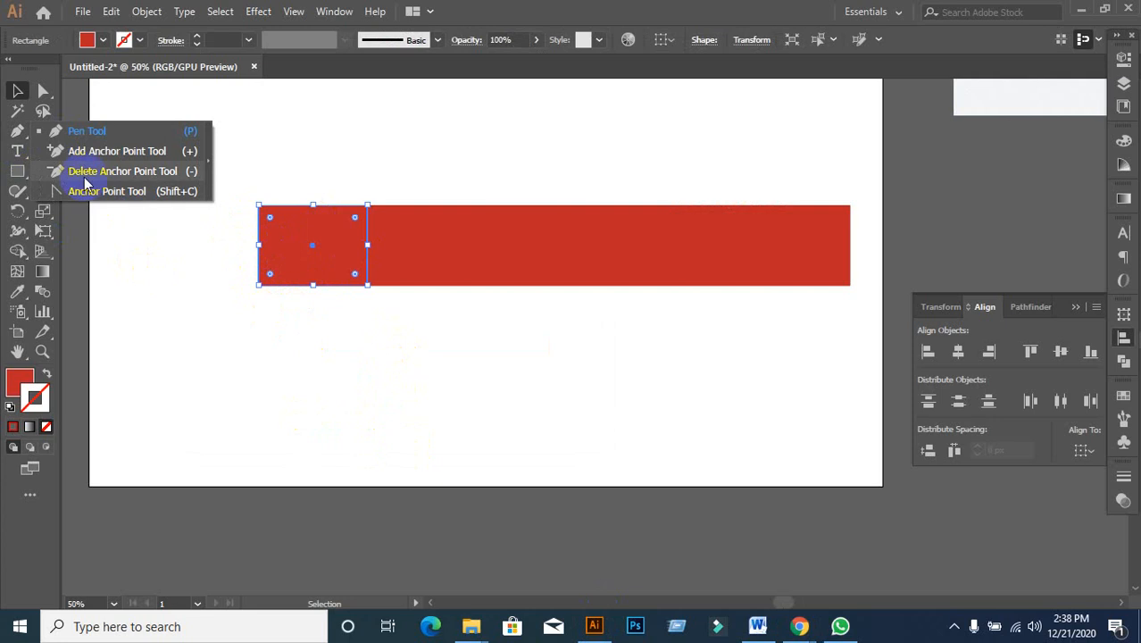
{"action": "left_click", "coordinate": [92, 150]}
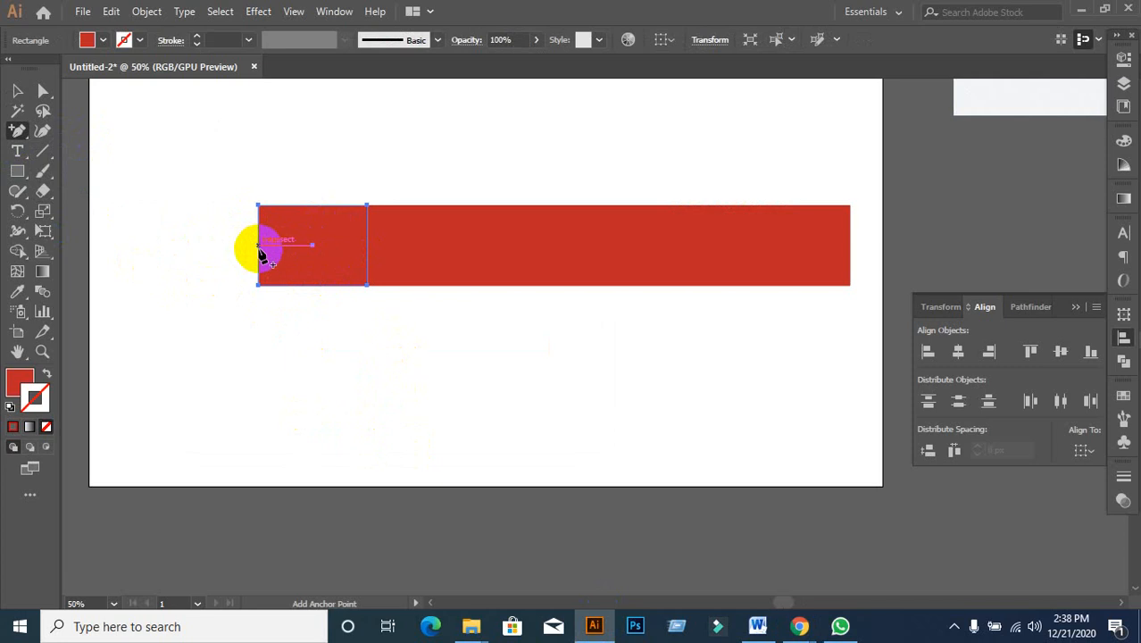
{"action": "left_click", "coordinate": [259, 245]}
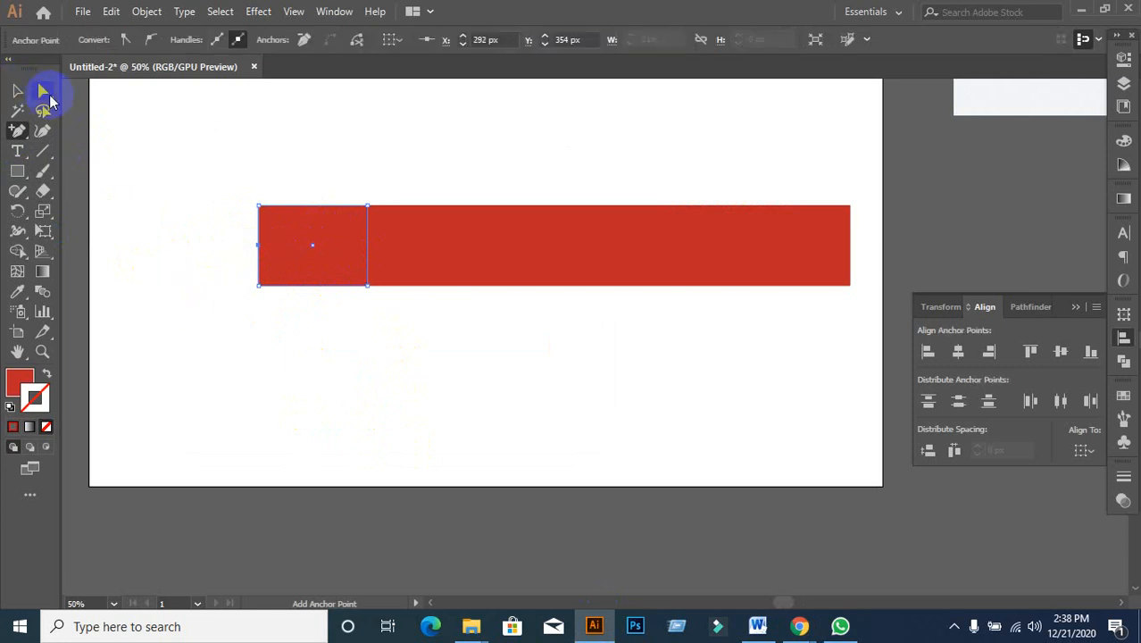
- Move the new middle anchor point 30 px inward to cut a V-shaped notch into the banner's left end
{"action": "left_click", "coordinate": [43, 90]}
{"action": "left_click", "coordinate": [261, 255]}
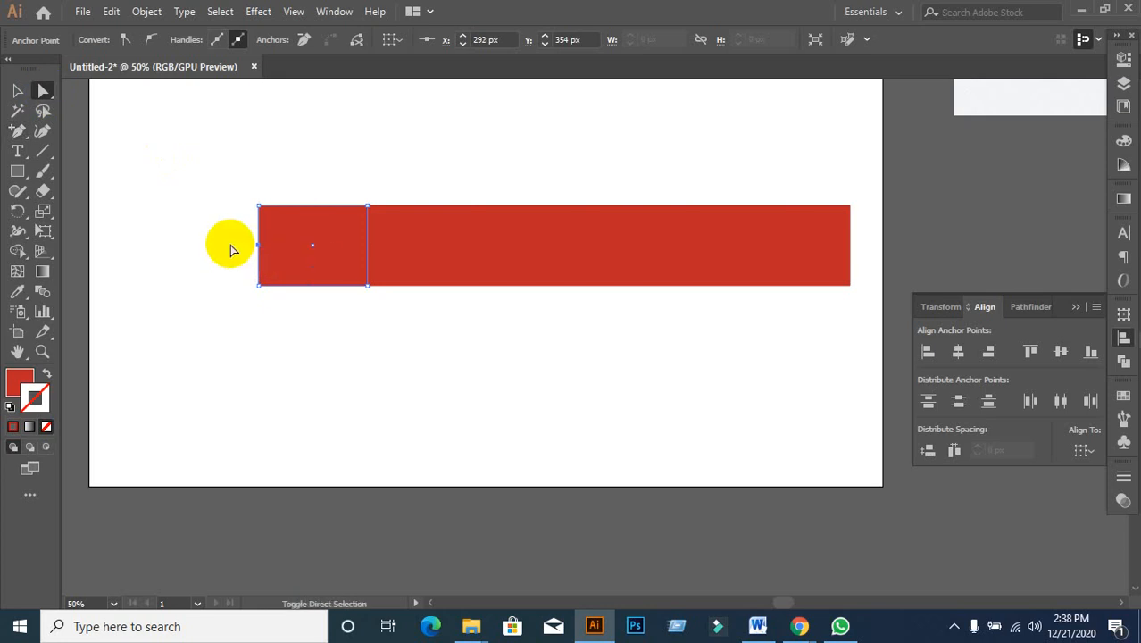
{"action": "key", "text": "shift+Right"}
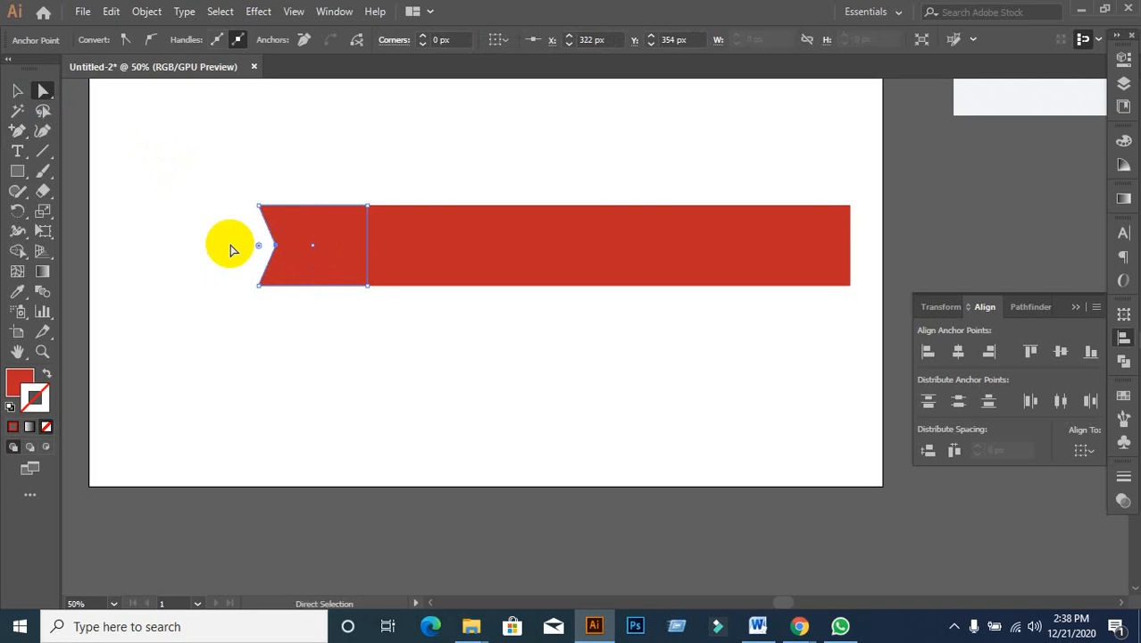
{"action": "left_click", "coordinate": [17, 90]}
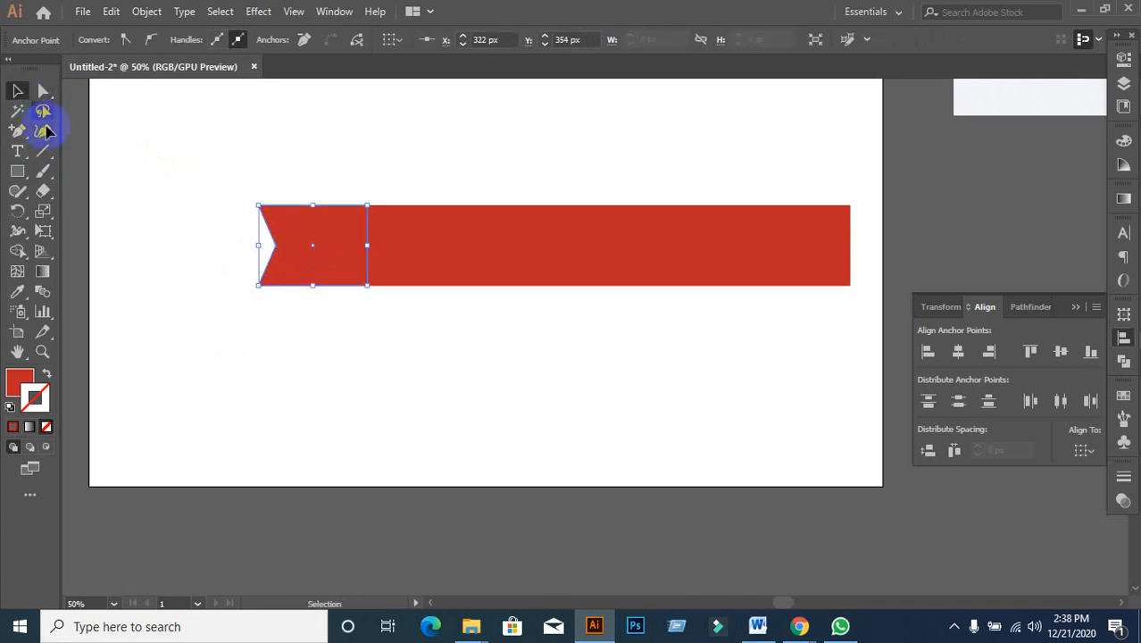
{"action": "left_click", "coordinate": [375, 455]}
- Try to narrow the notched end piece from its inner edge, and undo the change
{"action": "left_click", "coordinate": [346, 257]}
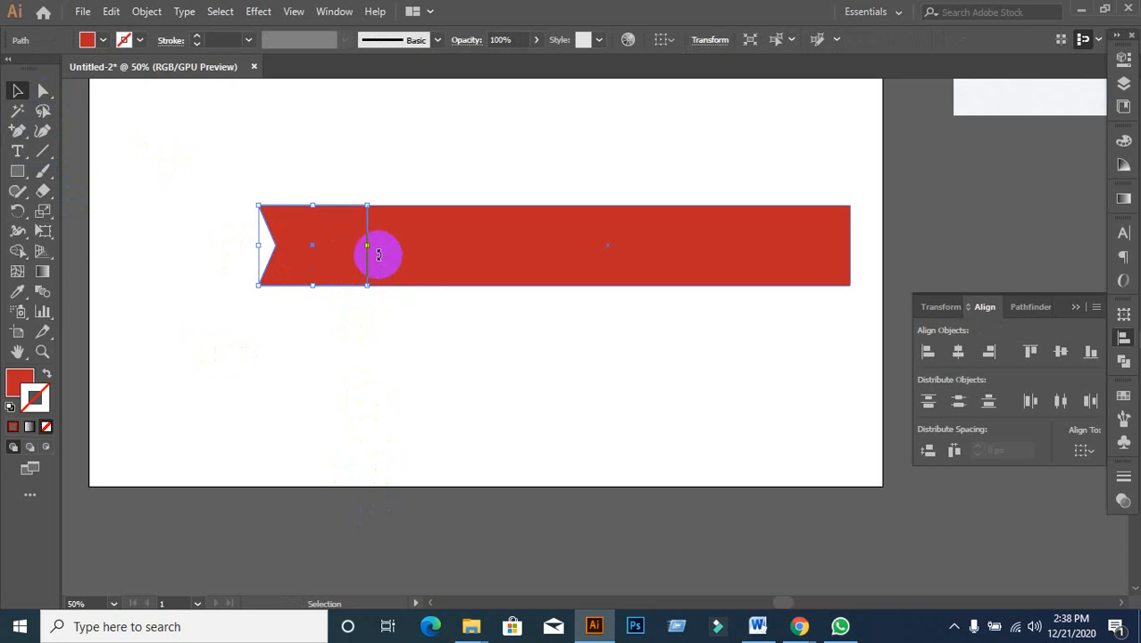
{"action": "left_click_drag", "start_coordinate": [371, 247], "coordinate": [360, 247]}
{"action": "key", "text": "ctrl+z"}
{"action": "left_click", "coordinate": [424, 404]}
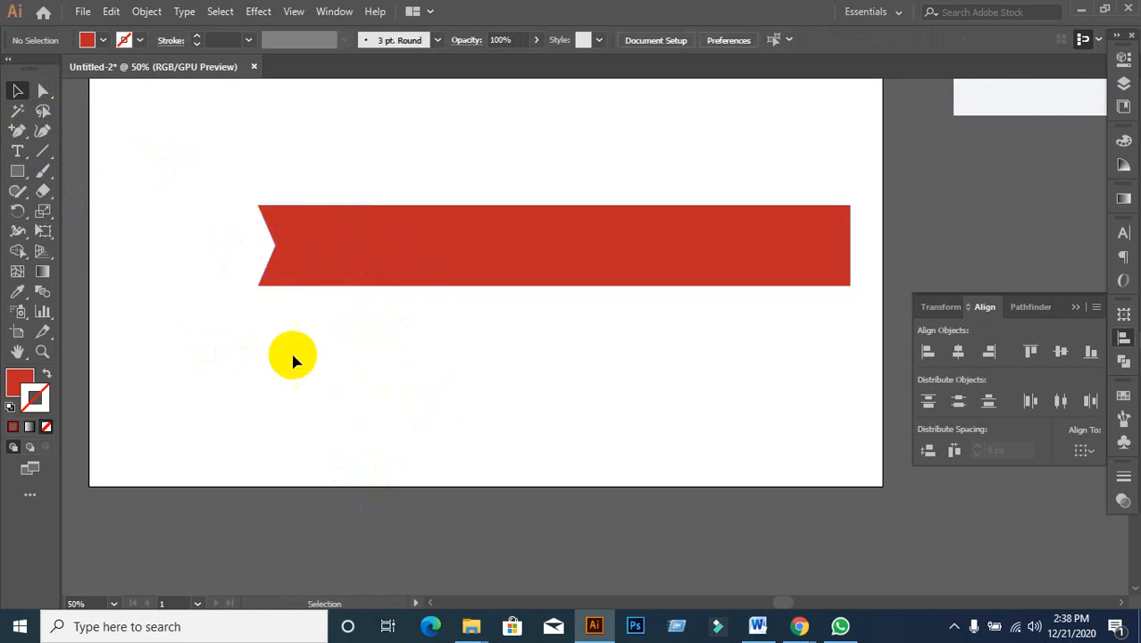
- Try shifting the notched end piece to the right along the banner, and undo the shift and the notch
{"action": "left_click", "coordinate": [332, 268]}
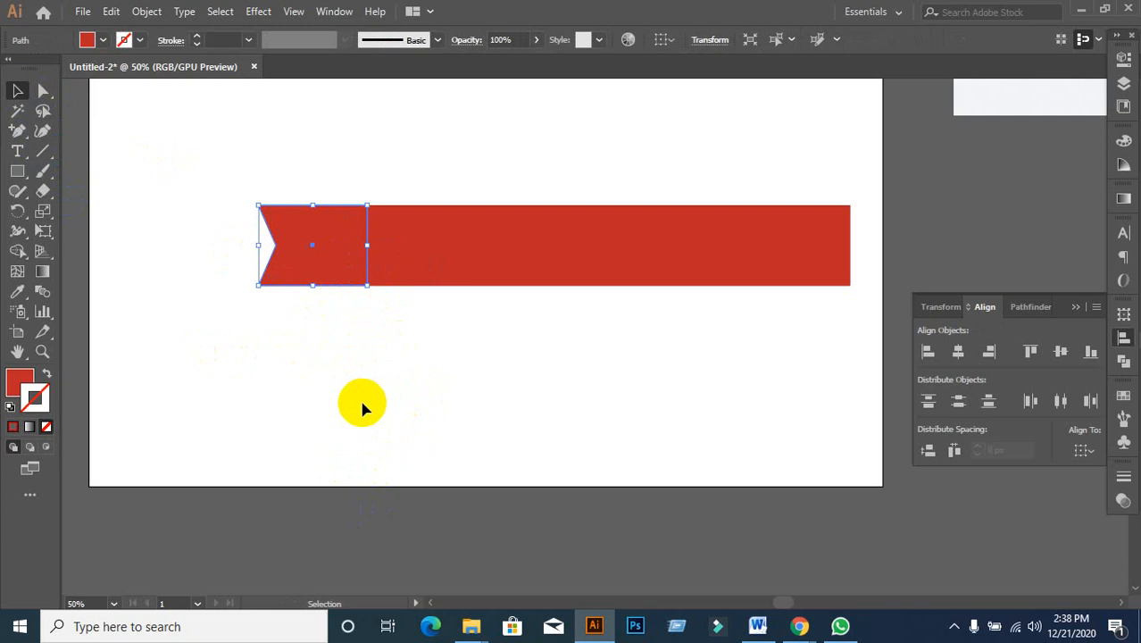
{"action": "scroll", "coordinate": [369, 316], "scroll_direction": "down", "scroll_amount": 2, "text": "alt"}
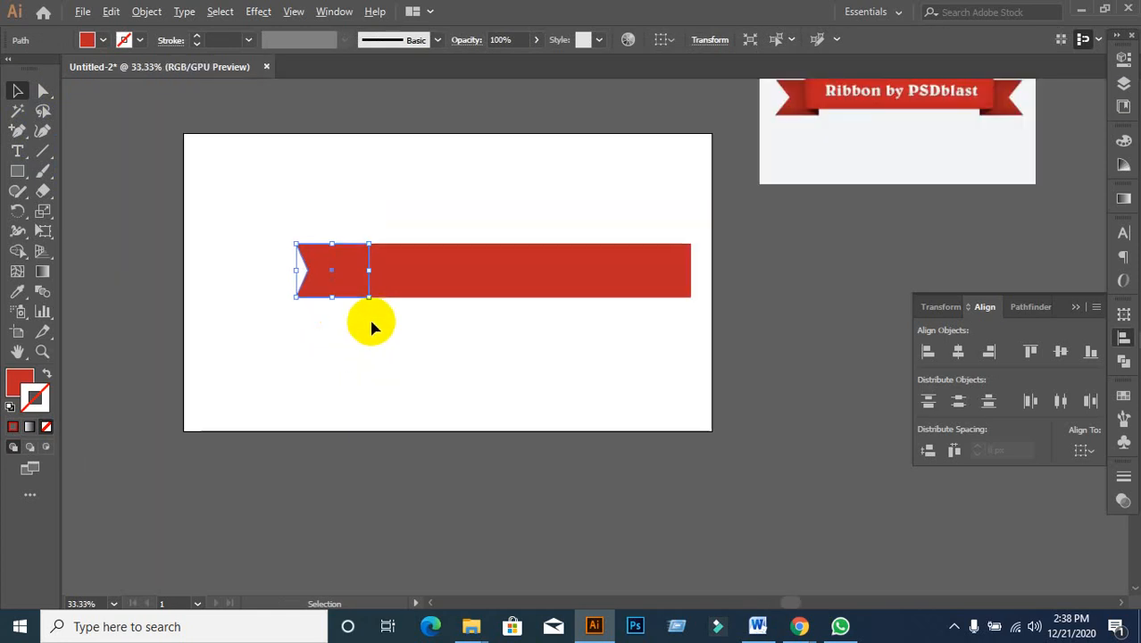
{"action": "scroll", "coordinate": [407, 340], "scroll_direction": "up", "scroll_amount": 1, "text": "alt"}
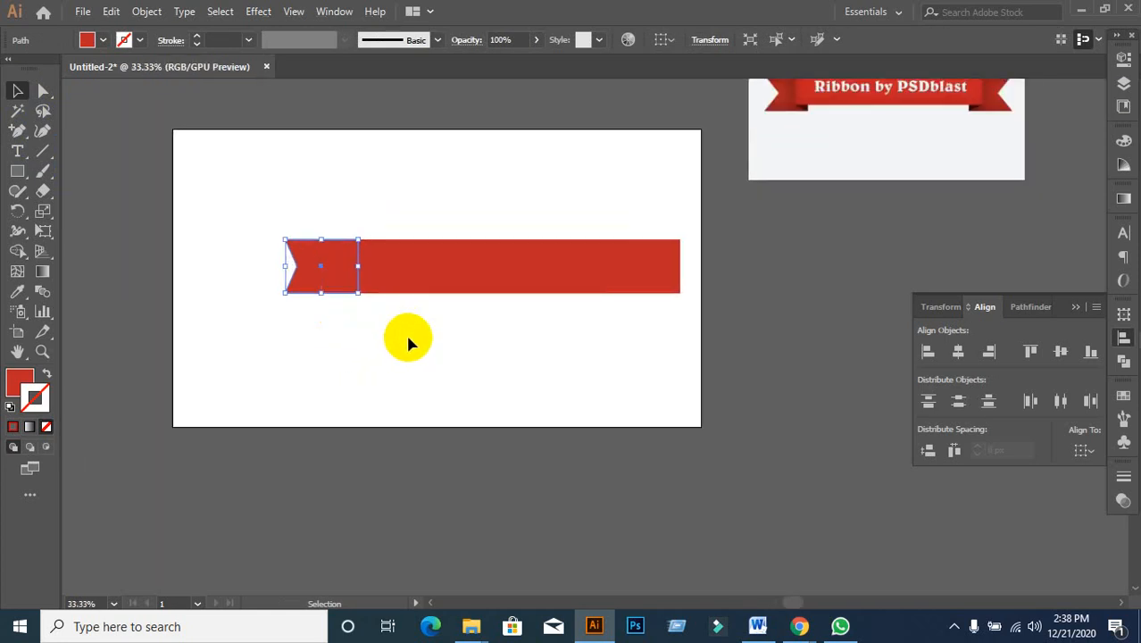
{"action": "left_click", "coordinate": [408, 366]}
{"action": "left_click_drag", "start_coordinate": [310, 293], "coordinate": [338, 284]}
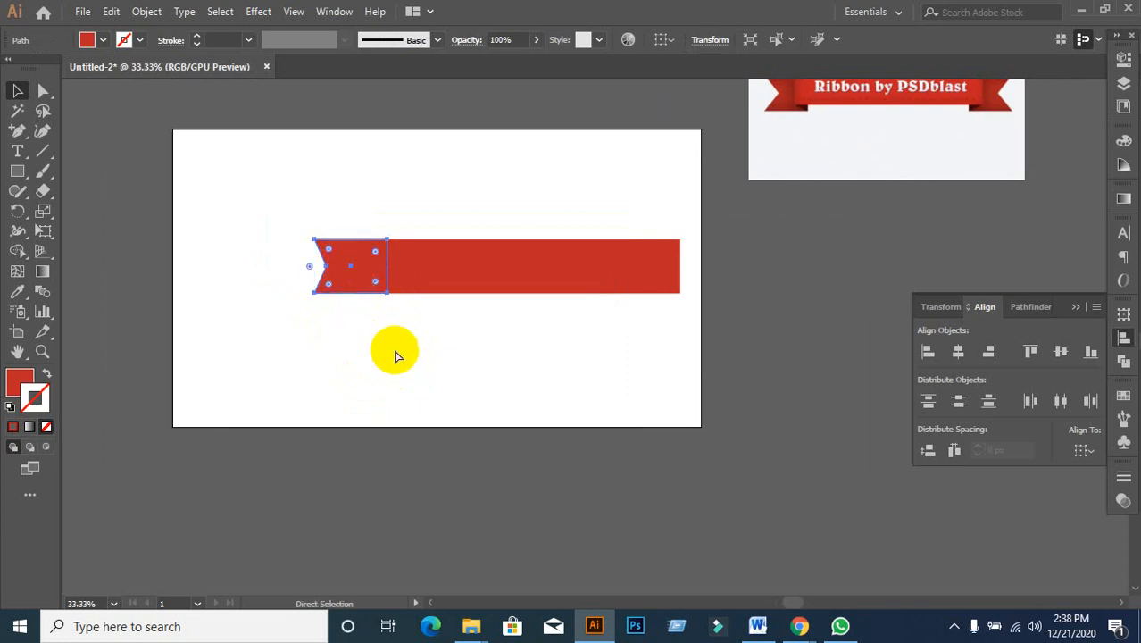
{"action": "key", "text": "ctrl+z"}
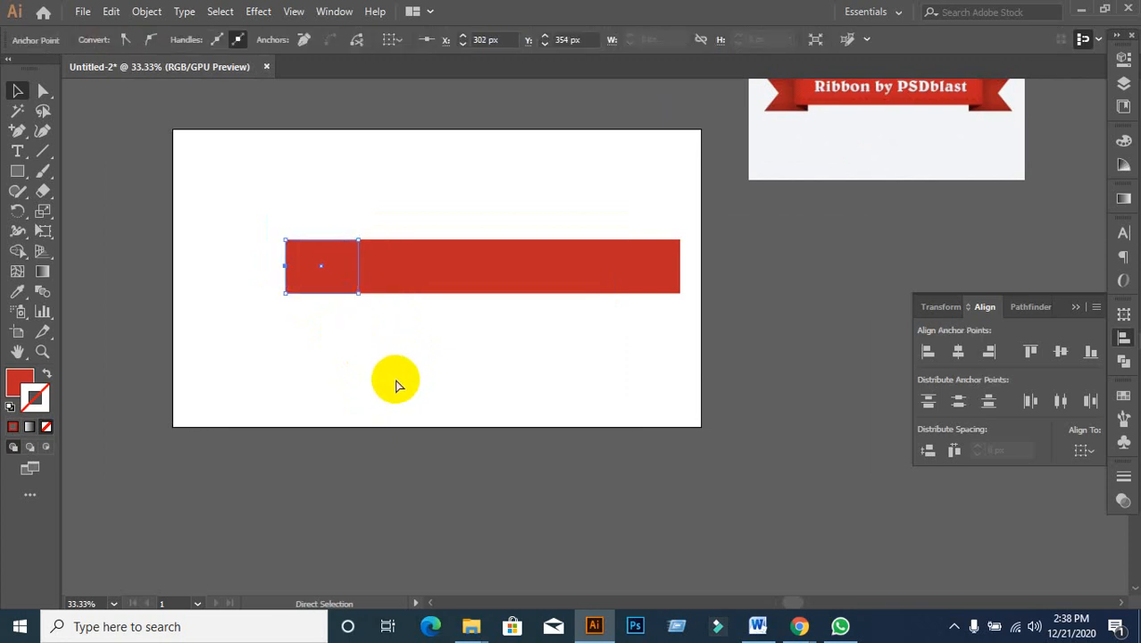
{"action": "left_click", "coordinate": [390, 380]}
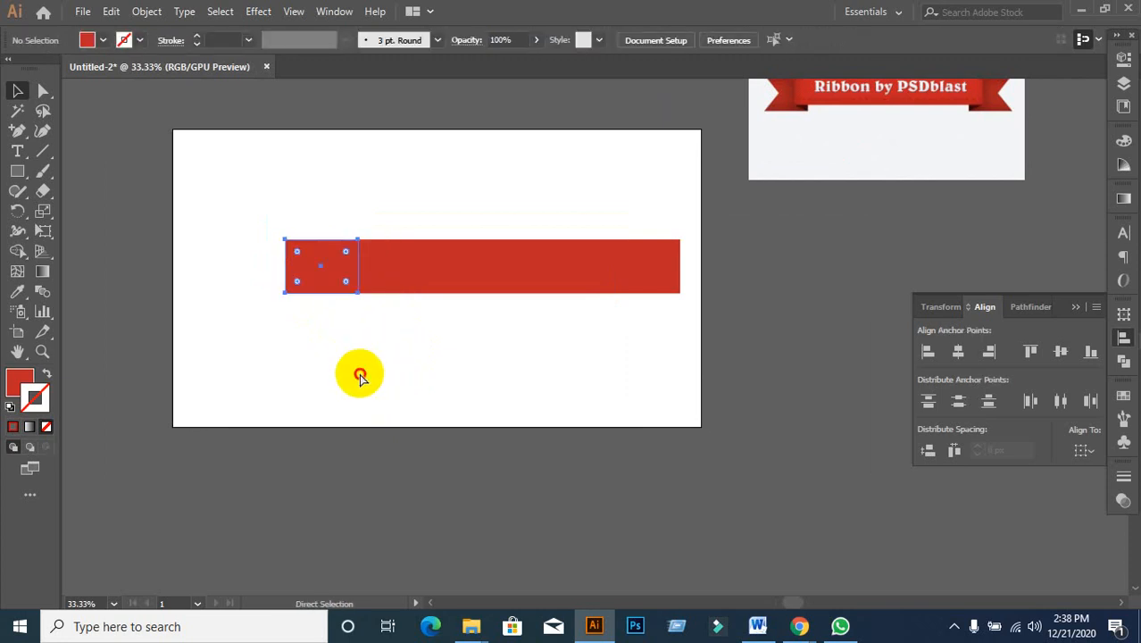
- Narrow the small end rectangle by moving its outer left edge inward until it is roughly square
{"action": "scroll", "coordinate": [359, 343], "scroll_direction": "up", "scroll_amount": 1, "text": "alt"}
{"action": "left_click", "coordinate": [271, 250]}
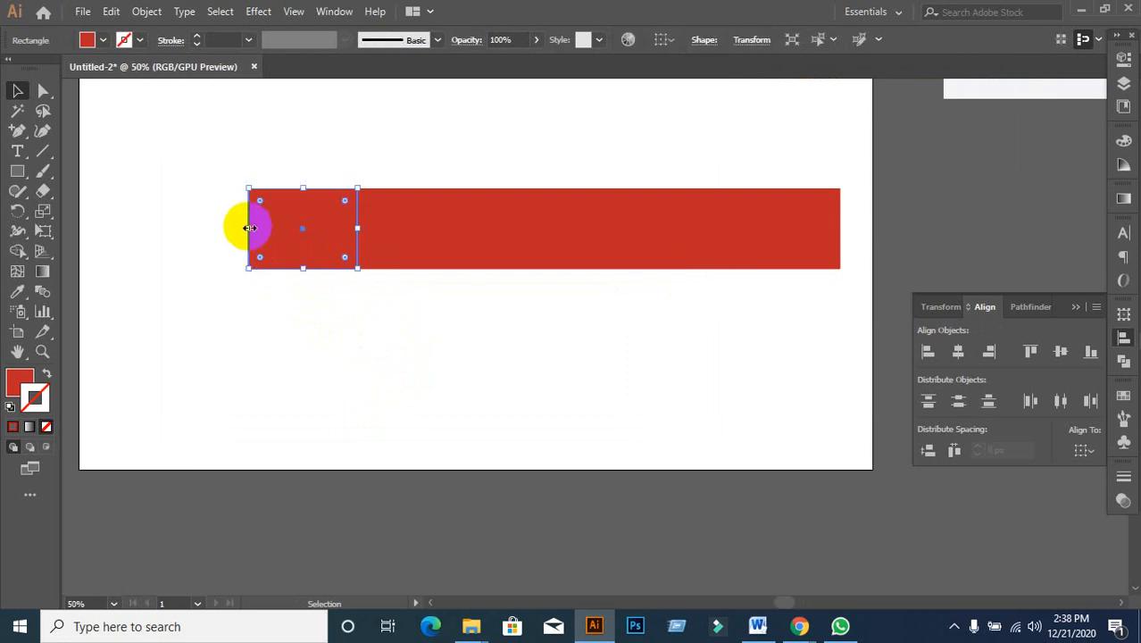
{"action": "left_click_drag", "start_coordinate": [248, 226], "coordinate": [278, 227]}
{"action": "left_click_drag", "start_coordinate": [277, 227], "coordinate": [278, 227]}
{"action": "left_click", "coordinate": [460, 385]}
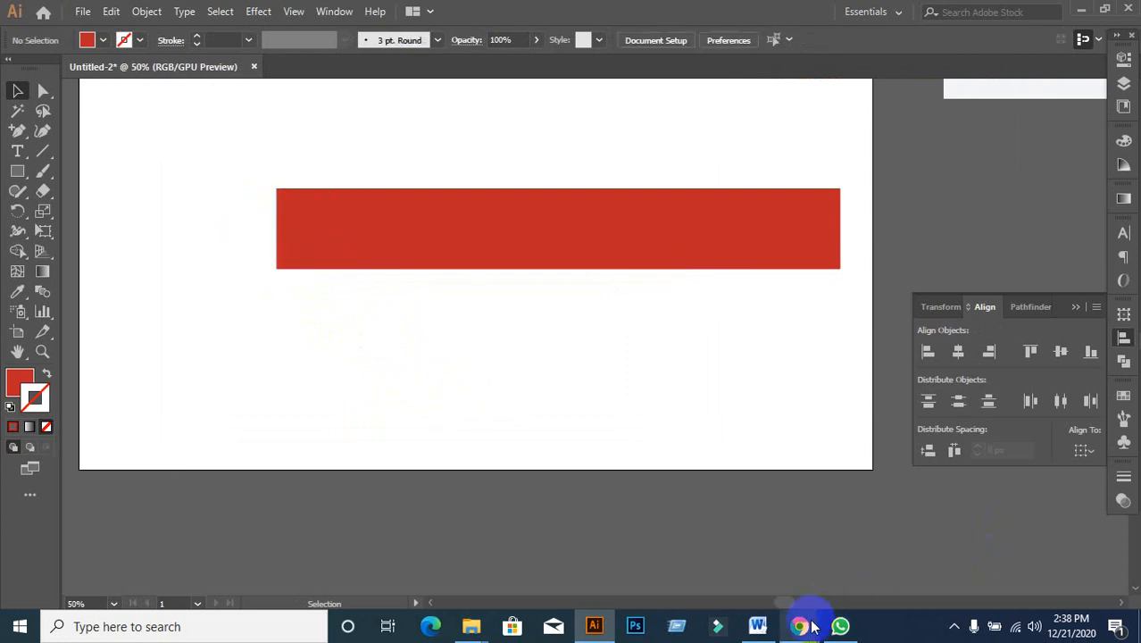
- Switch to the Google Meet call in Chrome to check on the class, and return to Illustrator
{"action": "mouse_move", "coordinate": [800, 626]}
{"action": "left_click", "coordinate": [737, 566]}
{"action": "left_click", "coordinate": [741, 161]}
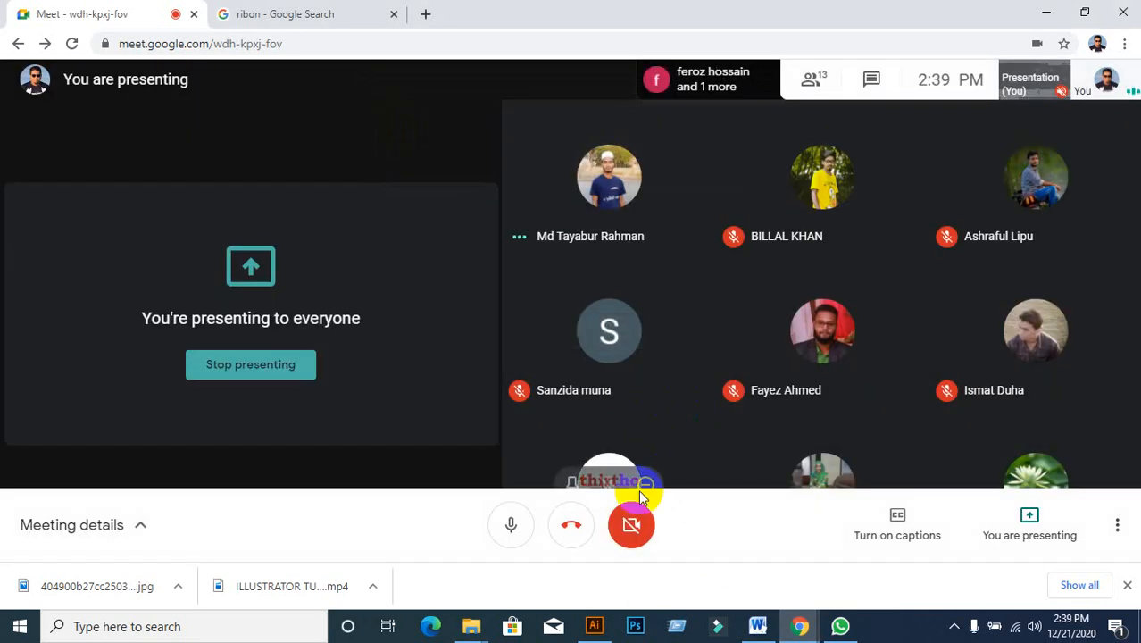
{"action": "left_click", "coordinate": [594, 626]}
- Add an anchor point at the middle of the narrowed end rectangle's outer left edge
{"action": "left_click", "coordinate": [293, 216]}
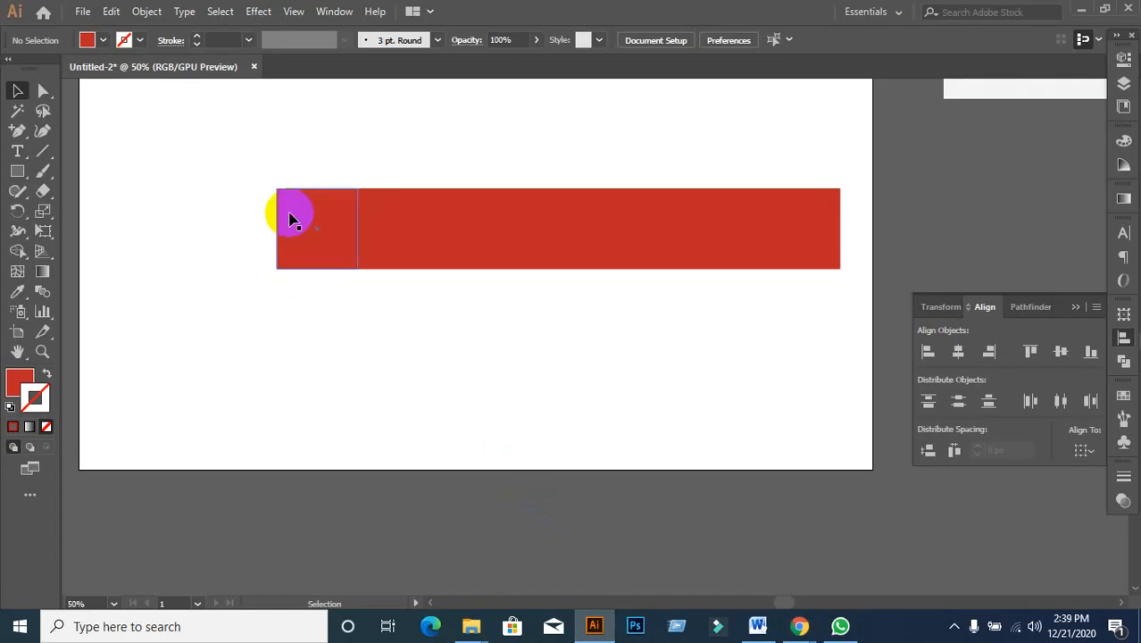
{"action": "left_click", "coordinate": [19, 132]}
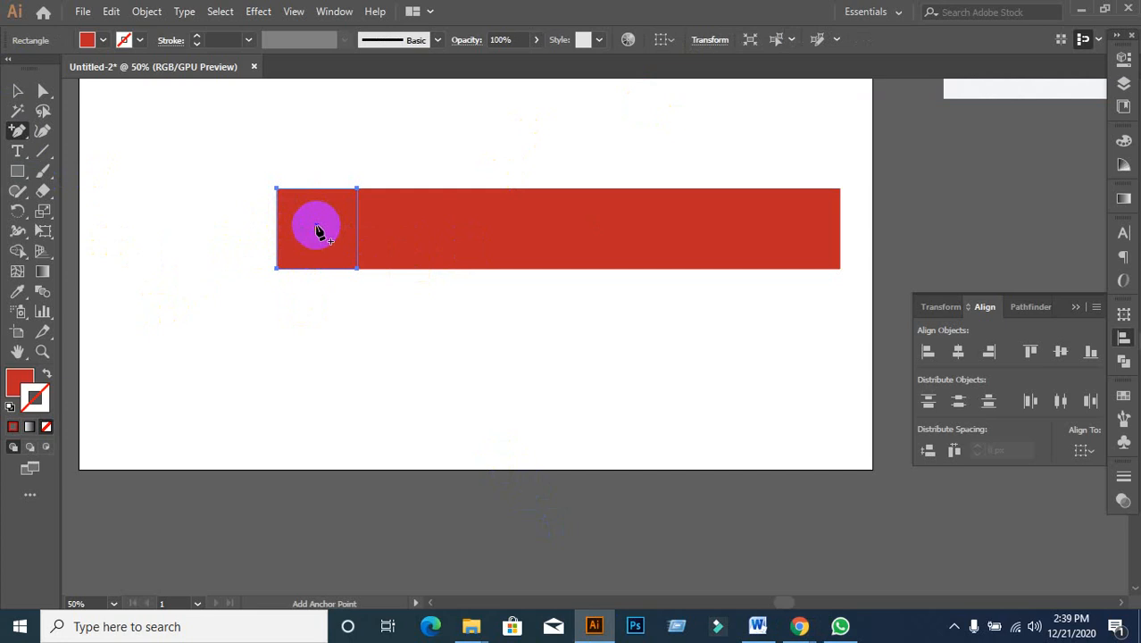
{"action": "left_click", "coordinate": [280, 235]}
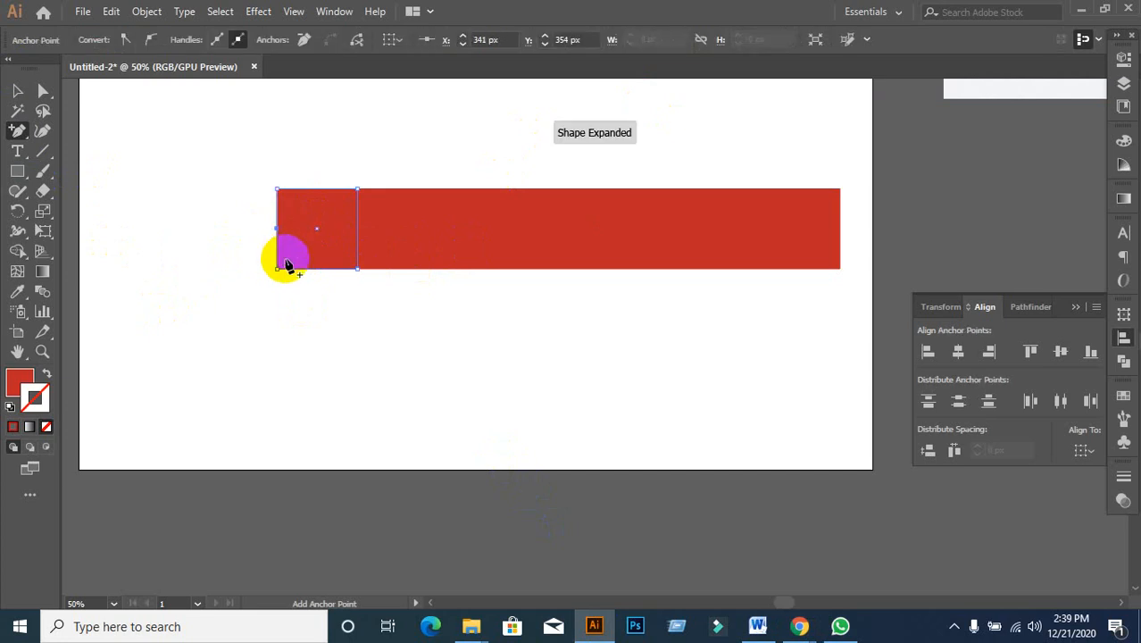
- Move the added anchor point 20 px inward to cut a V-shaped notch into the banner's left end
{"action": "left_click", "coordinate": [43, 91]}
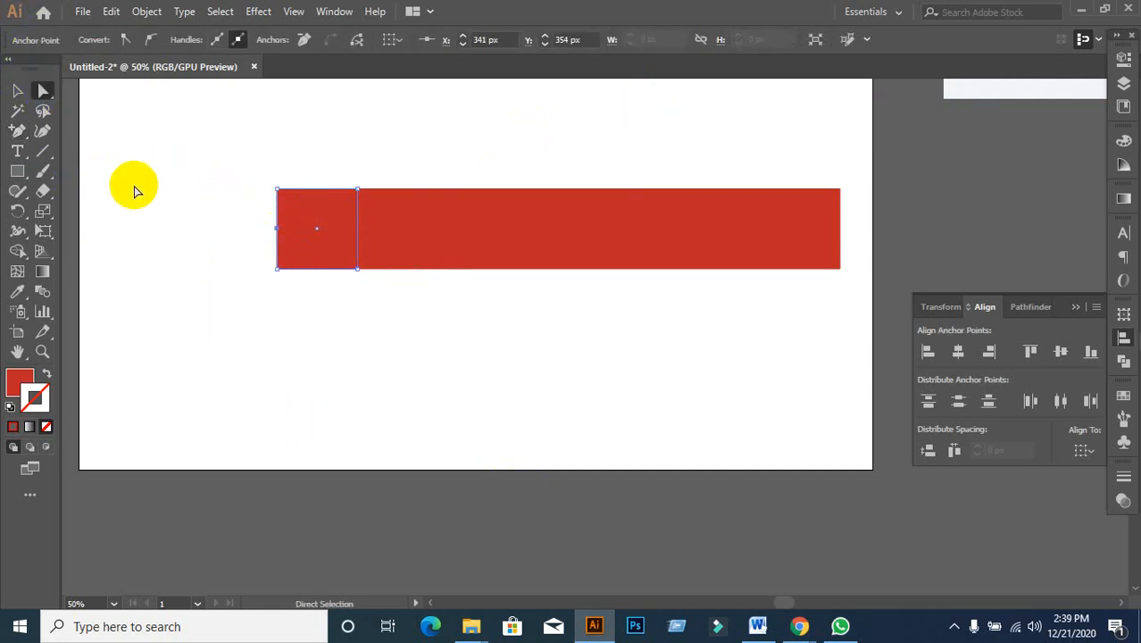
{"action": "key", "text": "shift+Right"}
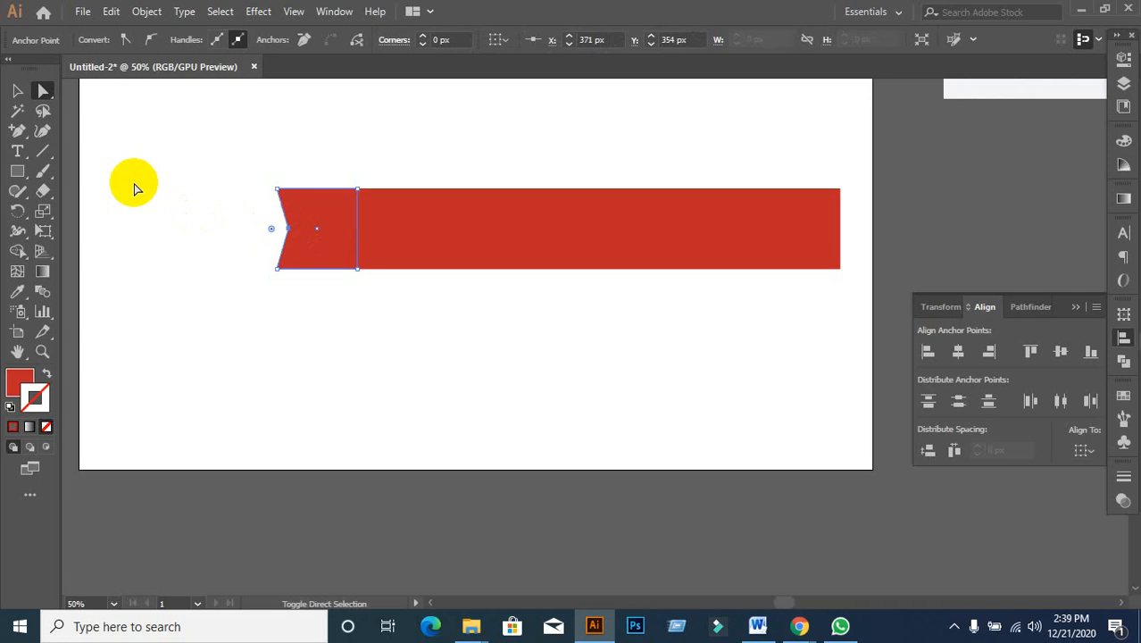
{"action": "left_click", "coordinate": [17, 90]}
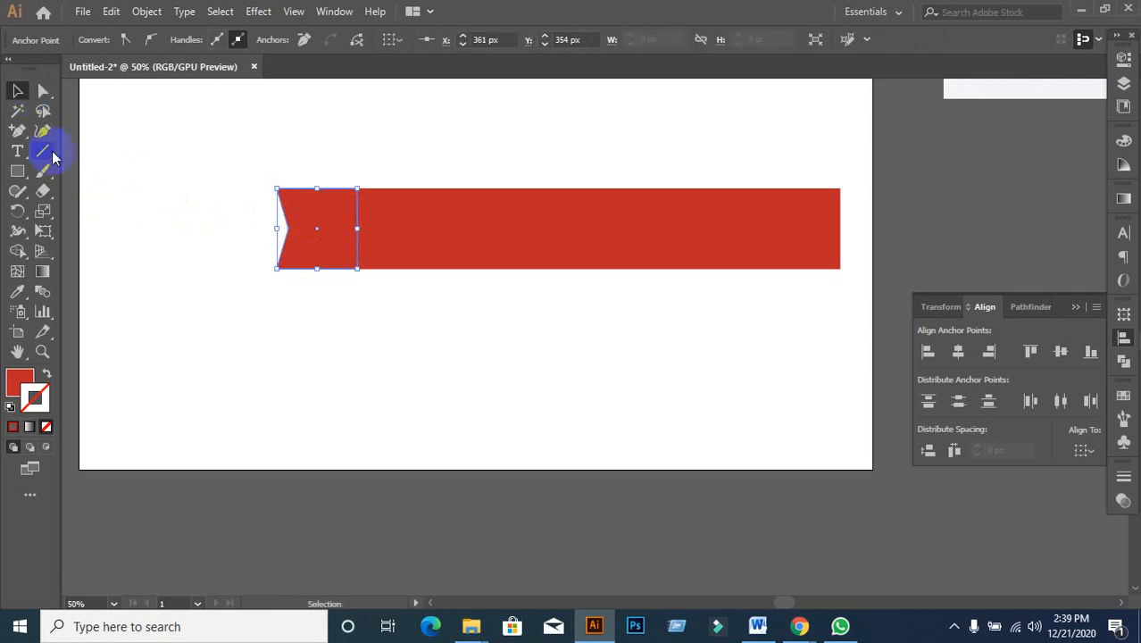
{"action": "left_click", "coordinate": [173, 239]}
- Fill the notched end piece with the darker red sampled from the reference ribbon's left tail
{"action": "left_click", "coordinate": [340, 250]}
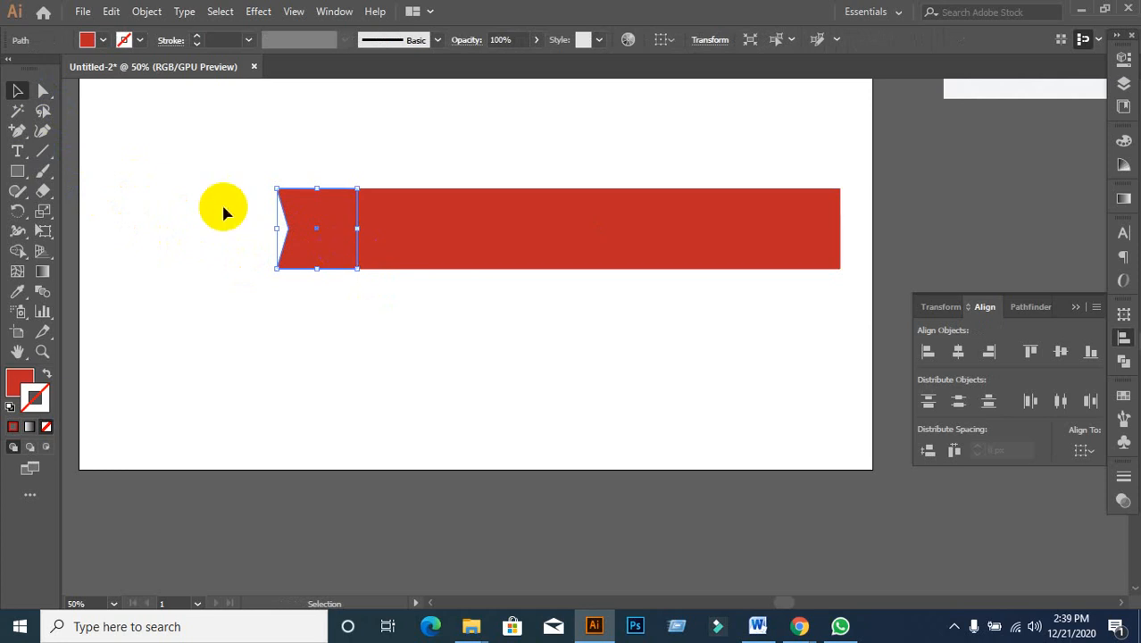
{"action": "scroll", "coordinate": [317, 330], "scroll_direction": "down", "scroll_amount": 3}
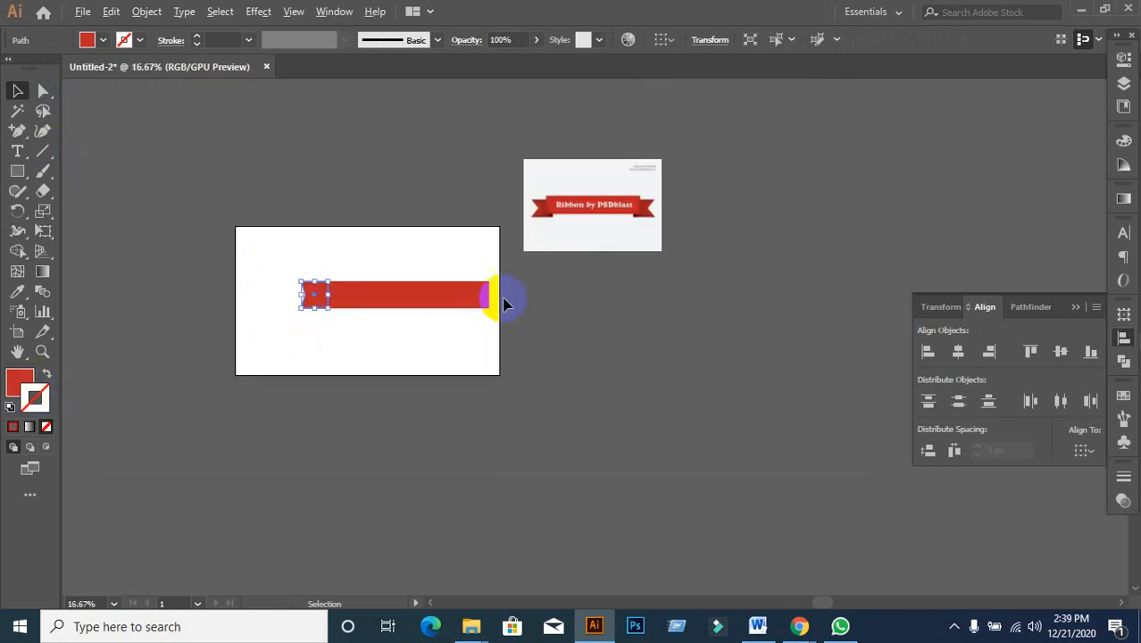
{"action": "scroll", "coordinate": [504, 305], "scroll_direction": "up", "scroll_amount": 2}
{"action": "left_click", "coordinate": [16, 292]}
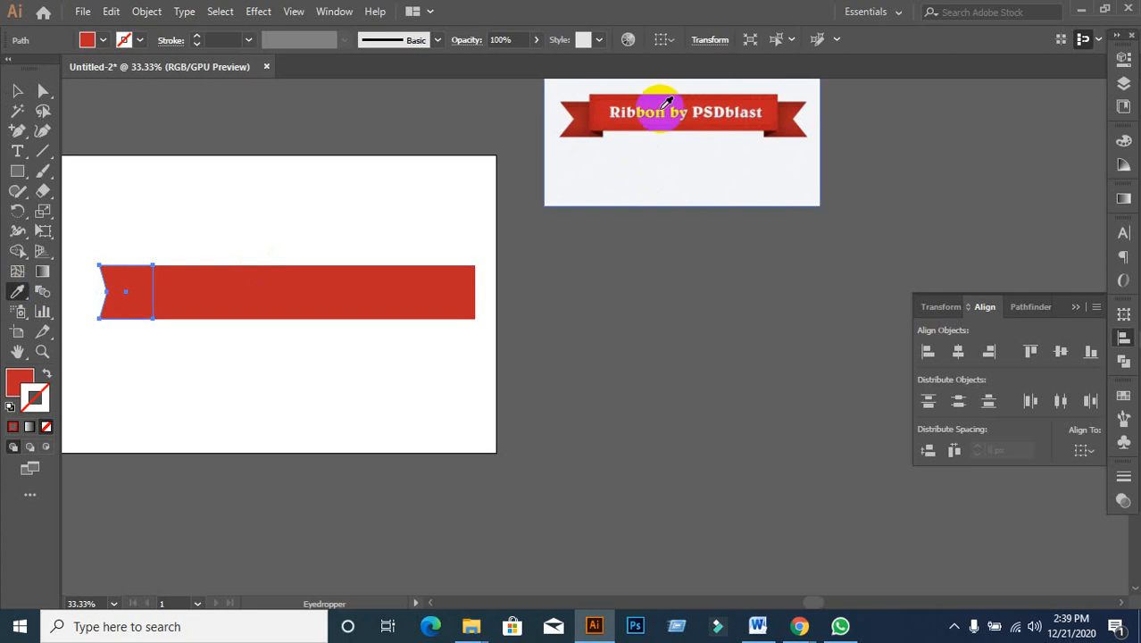
{"action": "left_click", "coordinate": [585, 105]}
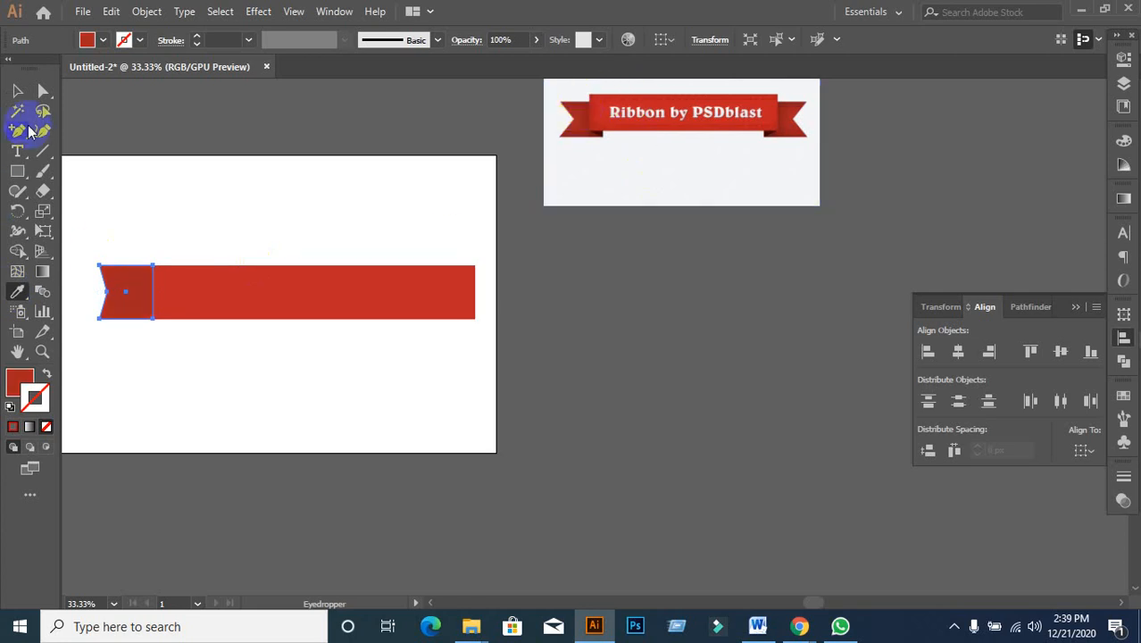
{"action": "left_click", "coordinate": [17, 91]}
{"action": "left_click", "coordinate": [246, 366]}
{"action": "left_click_drag", "start_coordinate": [167, 388], "coordinate": [210, 359]}
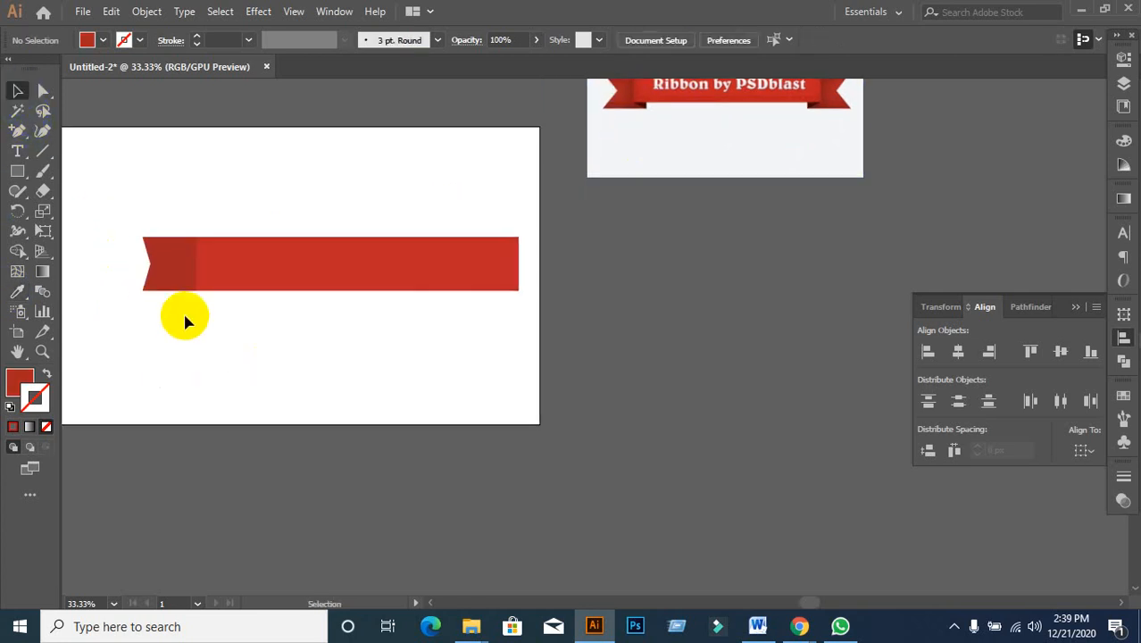
- Try shifting the dark notched end piece down and to the right so it overlaps the banner's lower left corner
{"action": "left_click", "coordinate": [166, 283]}
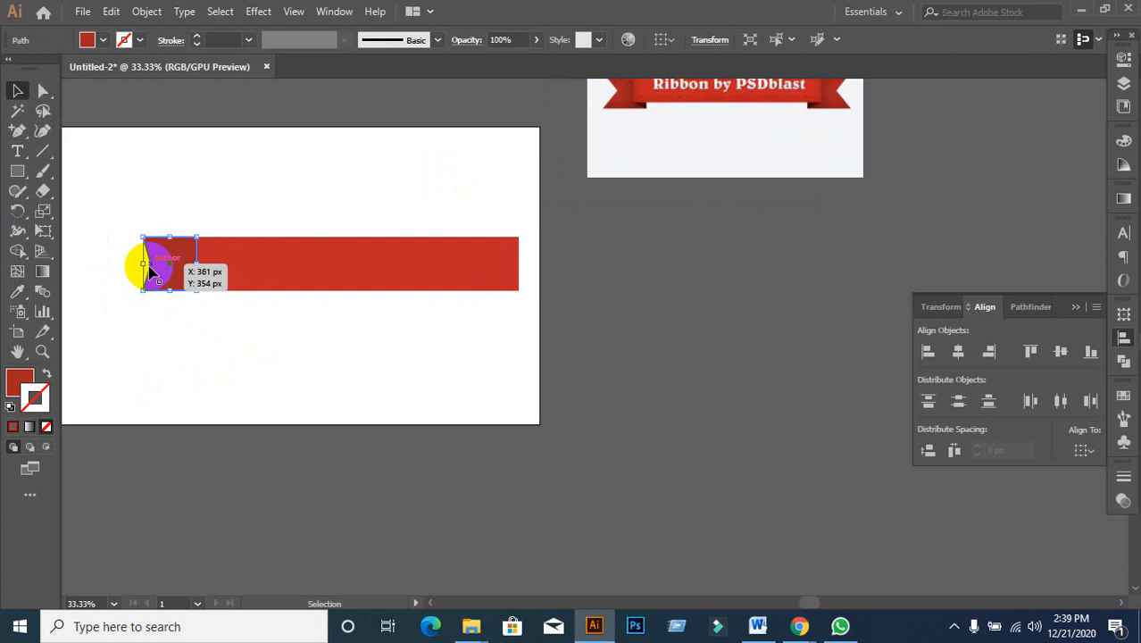
{"action": "left_click_drag", "start_coordinate": [149, 265], "coordinate": [149, 268]}
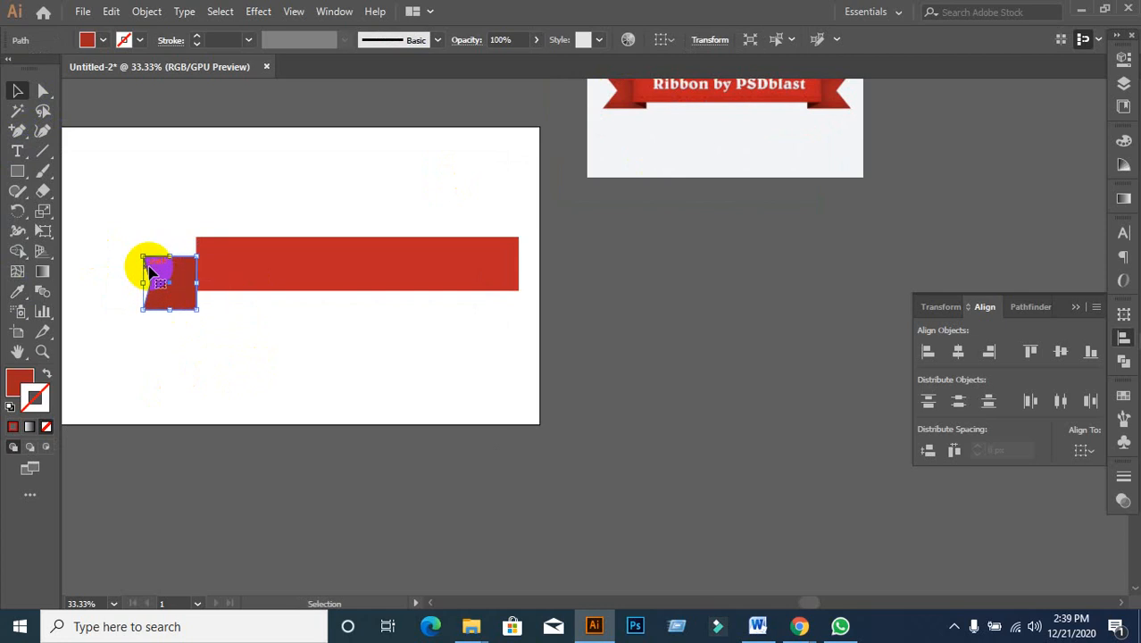
{"action": "key", "text": "shift+Up"}
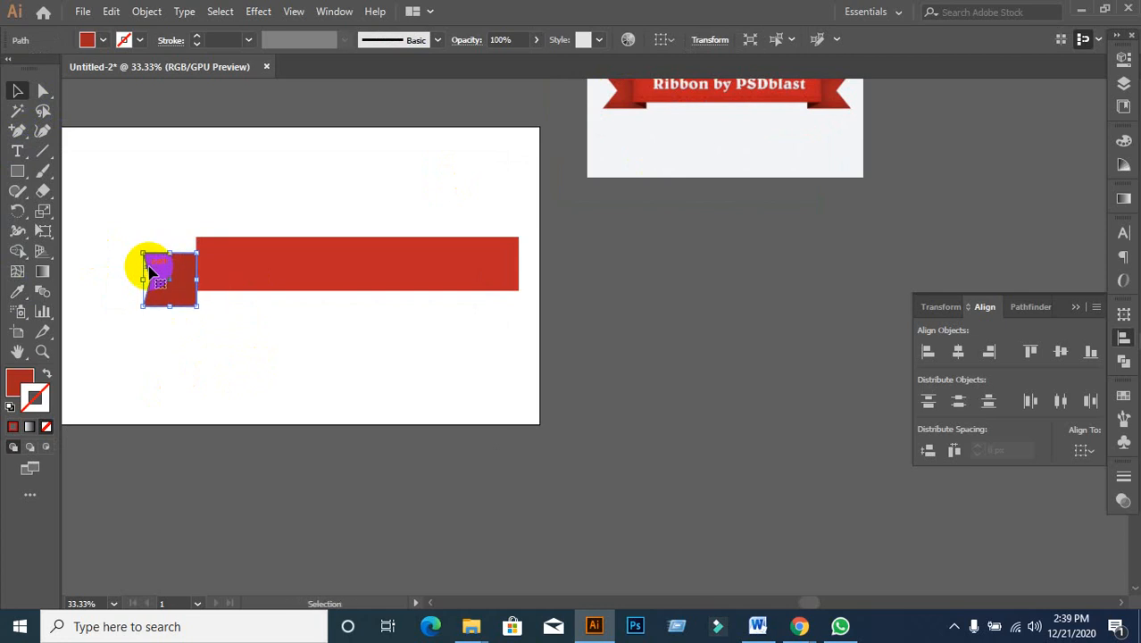
{"action": "scroll", "coordinate": [143, 270], "scroll_direction": "up", "scroll_amount": 1}
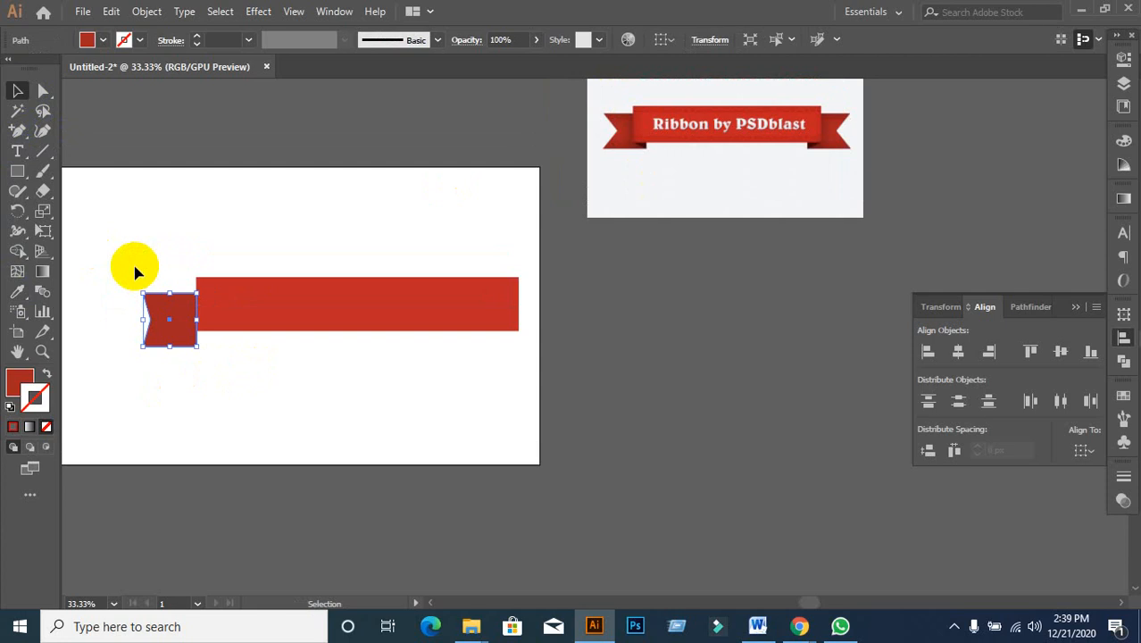
{"action": "left_click", "coordinate": [192, 385]}
{"action": "key", "text": "ctrl+plus"}
{"action": "left_click", "coordinate": [159, 338]}
{"action": "left_click_drag", "start_coordinate": [127, 292], "coordinate": [181, 280]}
{"action": "left_click", "coordinate": [227, 337]}
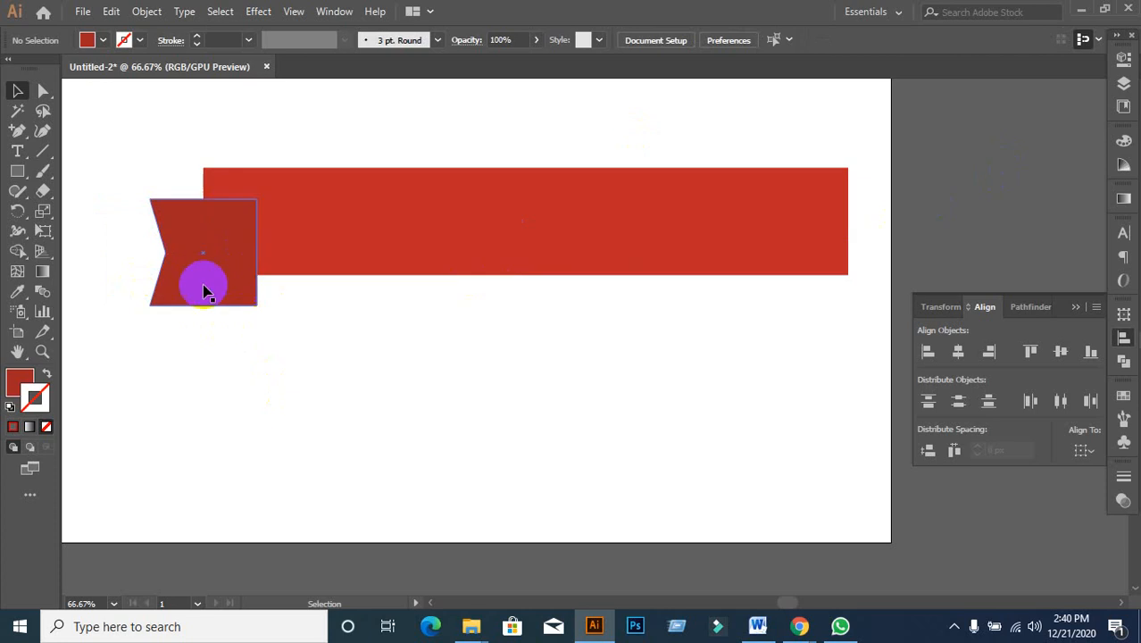
- Try sending the dark notched end piece to the back, behind the main banner rectangle
{"action": "left_click", "coordinate": [191, 309]}
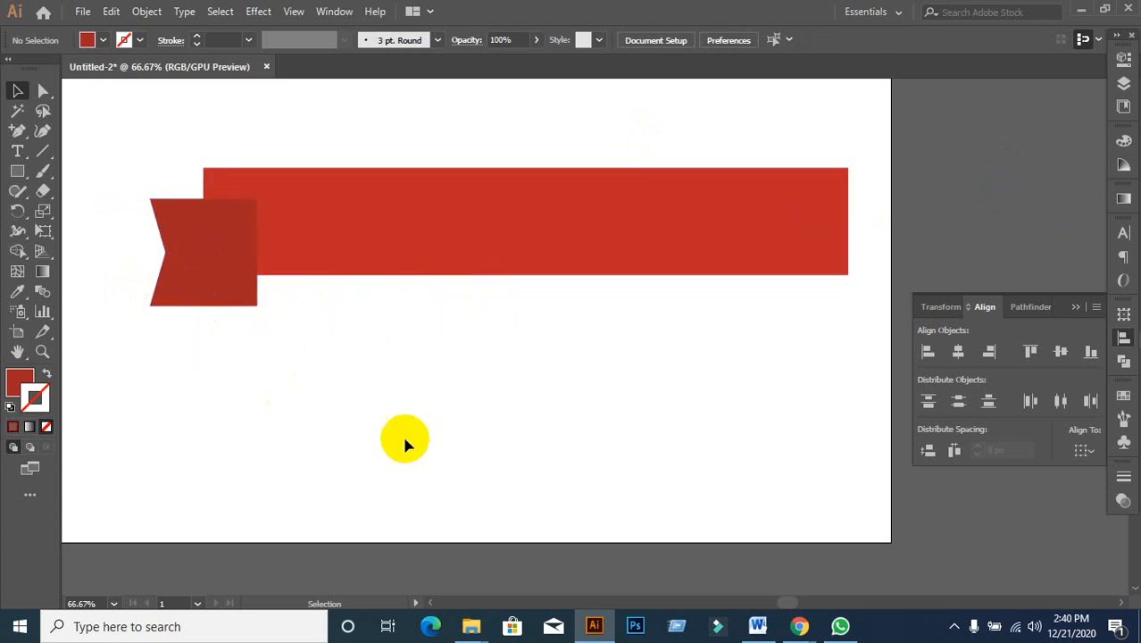
{"action": "left_click", "coordinate": [173, 298]}
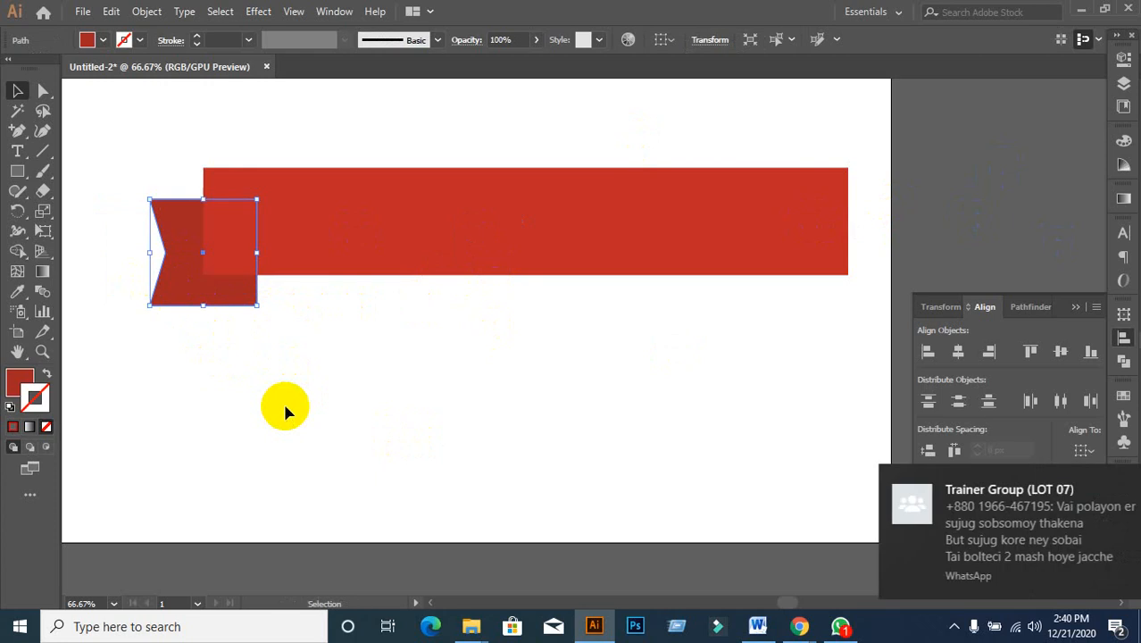
{"action": "key", "text": "ctrl+shift+bracketleft"}
{"action": "left_click", "coordinate": [284, 407]}
{"action": "left_click", "coordinate": [225, 300]}
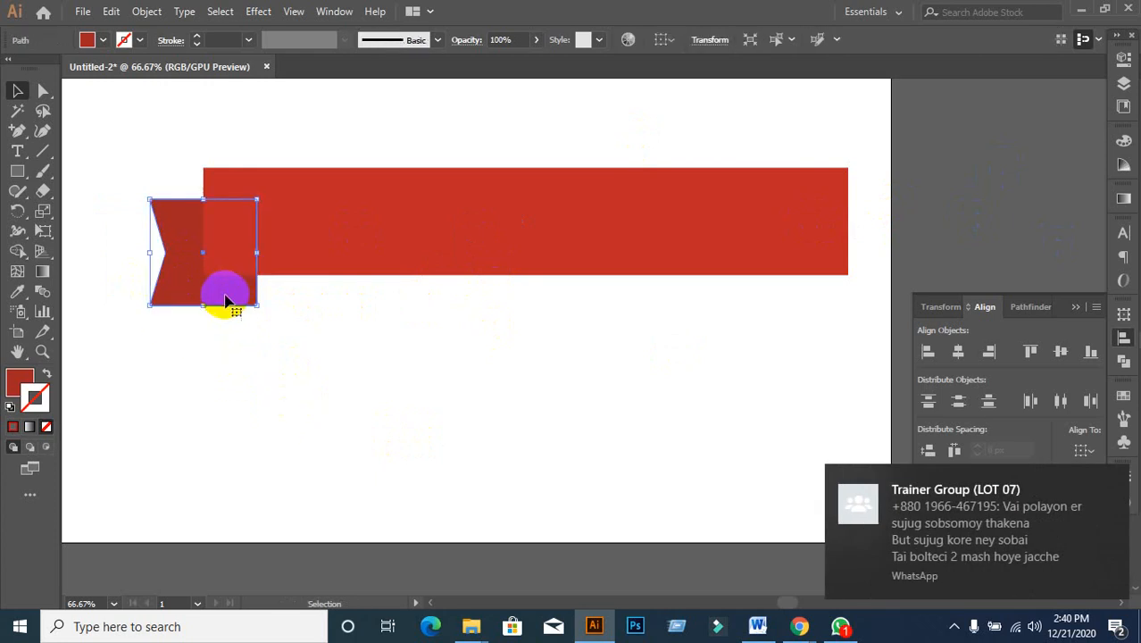
{"action": "left_click", "coordinate": [278, 370]}
{"action": "scroll", "coordinate": [308, 344], "scroll_direction": "down", "scroll_amount": 1}
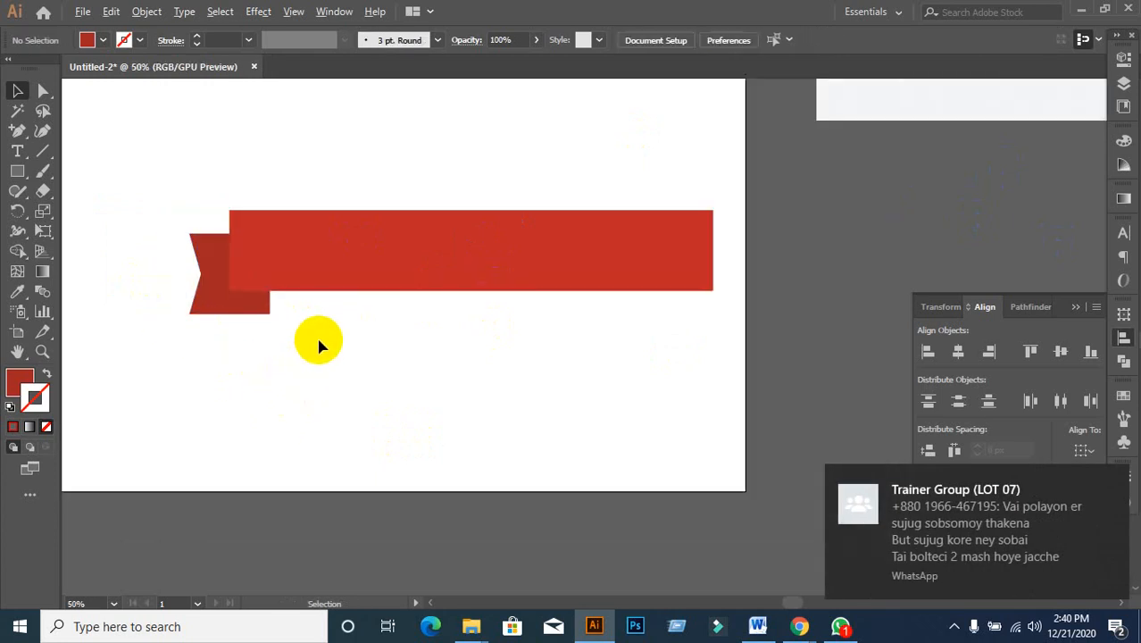
{"action": "left_click", "coordinate": [18, 131]}
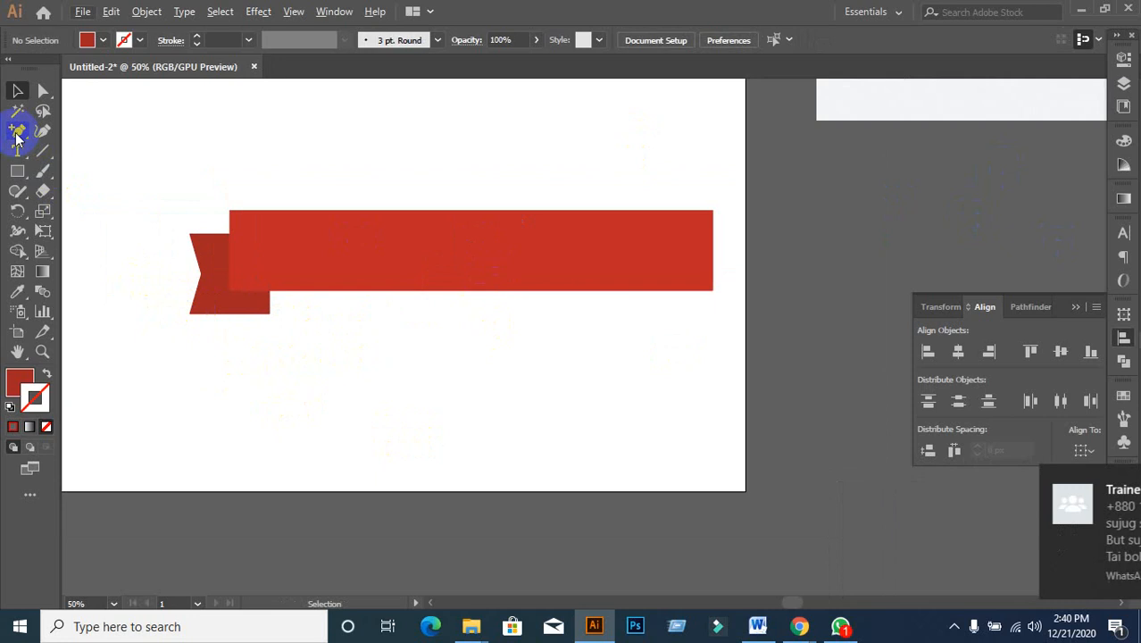
{"action": "left_click", "coordinate": [270, 409]}
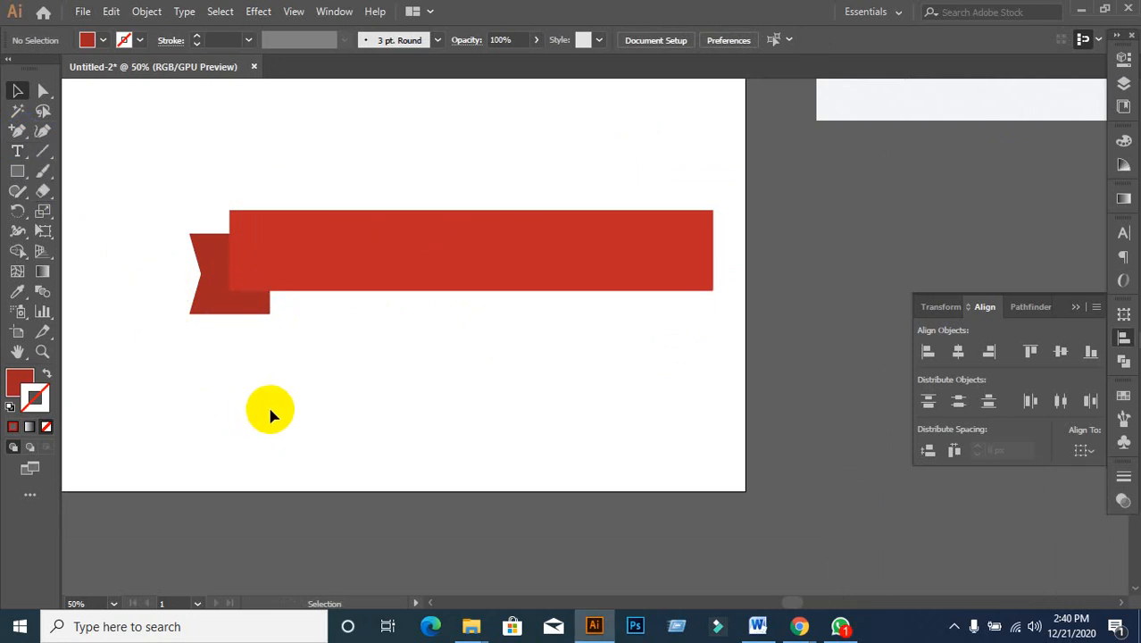
- Undo the notched end piece's stacking change and its shifts, returning it to the banner's level
{"action": "key", "text": "ctrl+z"}
{"action": "key", "text": "ctrl+z"}
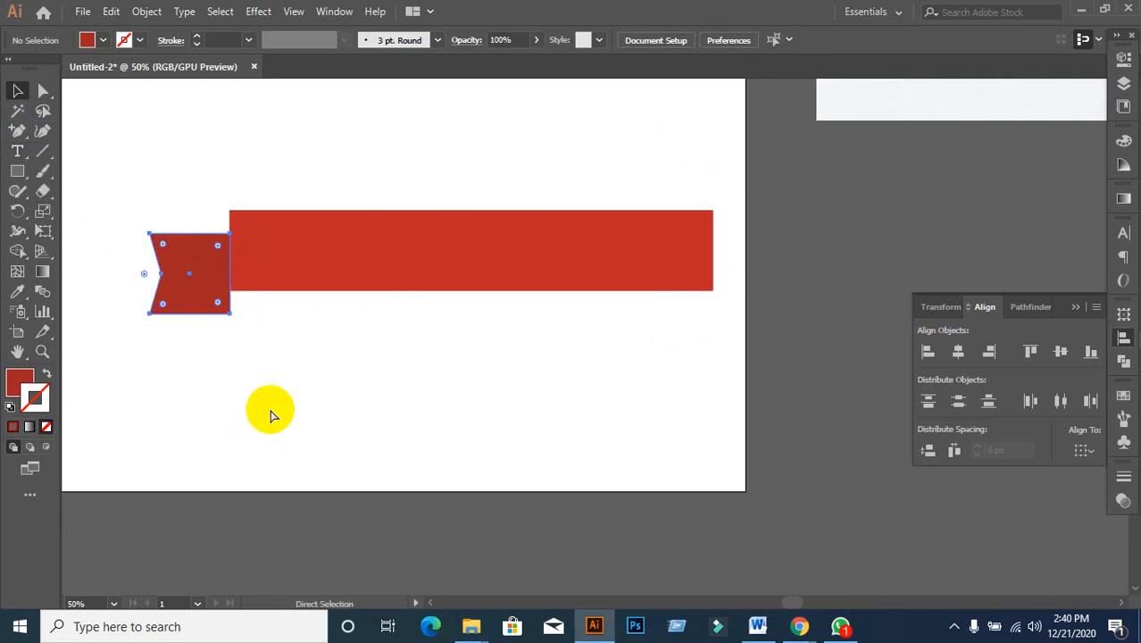
{"action": "key", "text": "shift+Up"}
{"action": "key", "text": "shift+Up"}
{"action": "key", "text": "shift+Up"}
{"action": "key", "text": "shift+Up"}
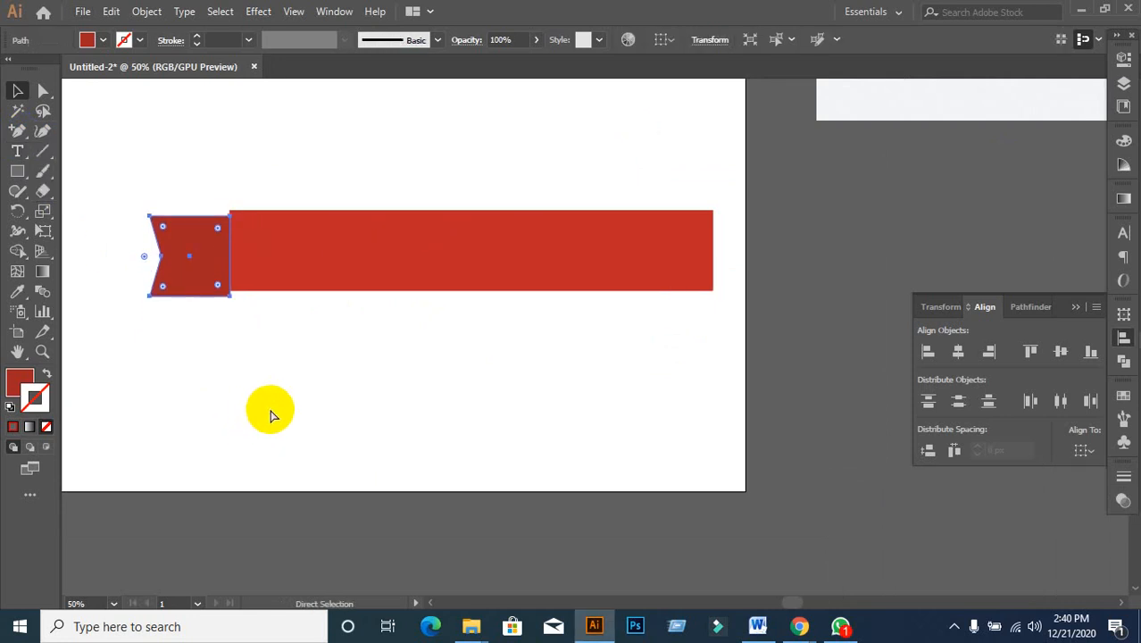
- Show all hidden objects to bring the dashed stitch lines back onto the banner
{"action": "left_click", "coordinate": [272, 415]}
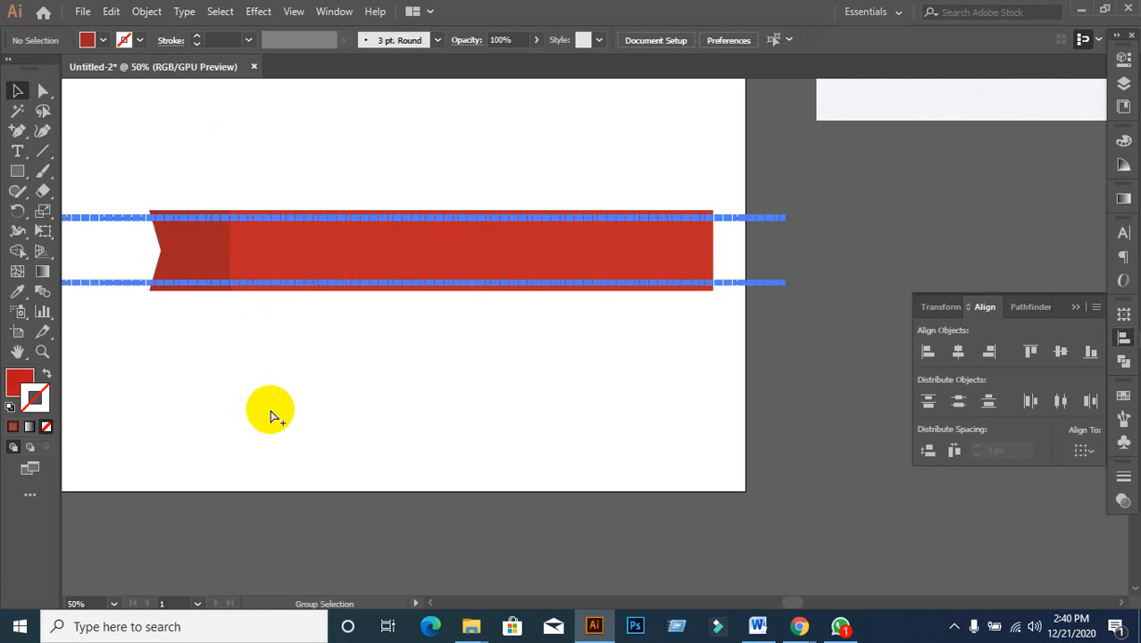
{"action": "left_click", "coordinate": [353, 360]}
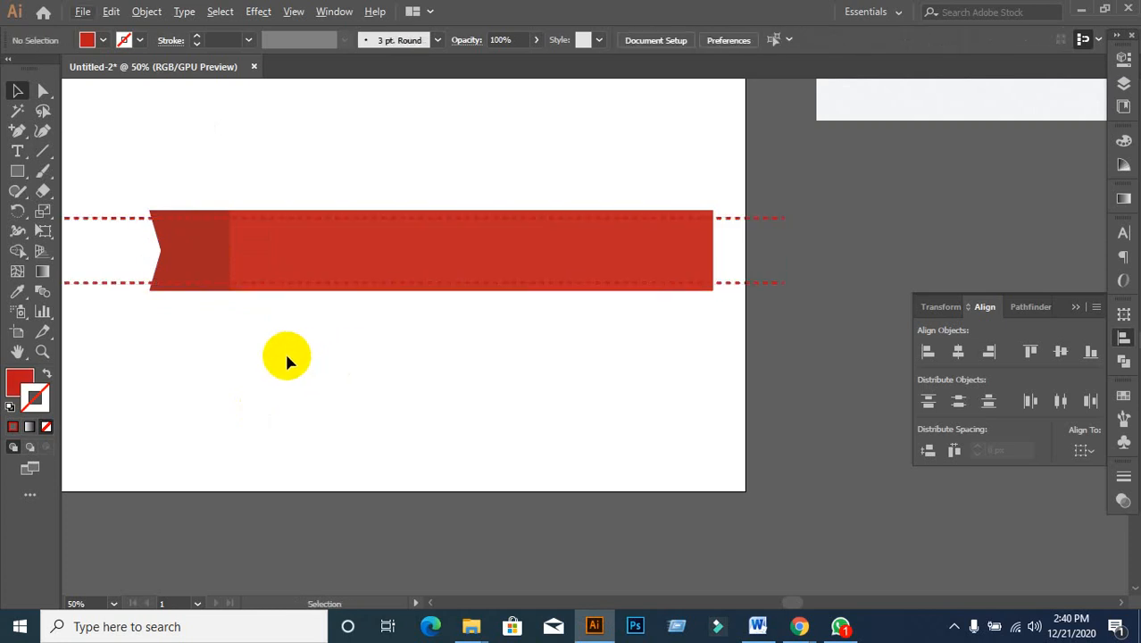
{"action": "left_click_drag", "start_coordinate": [262, 359], "coordinate": [497, 369]}
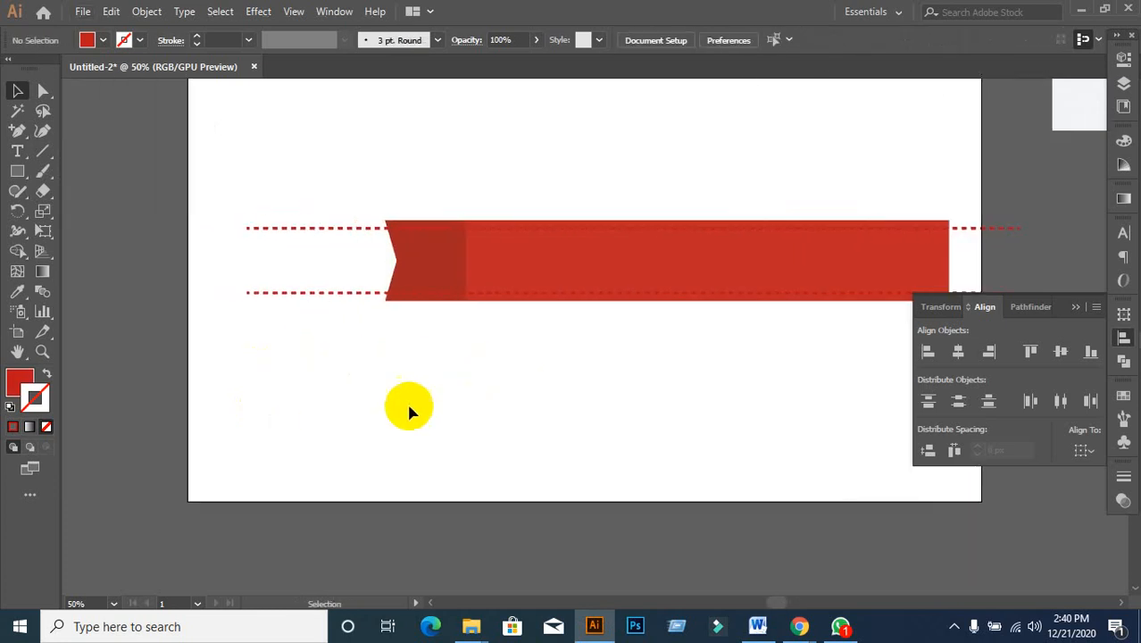
- Ungroup the lower dashed stitch line and select its left dashes to check for nested groups
{"action": "left_click", "coordinate": [253, 297]}
{"action": "right_click", "coordinate": [282, 300]}
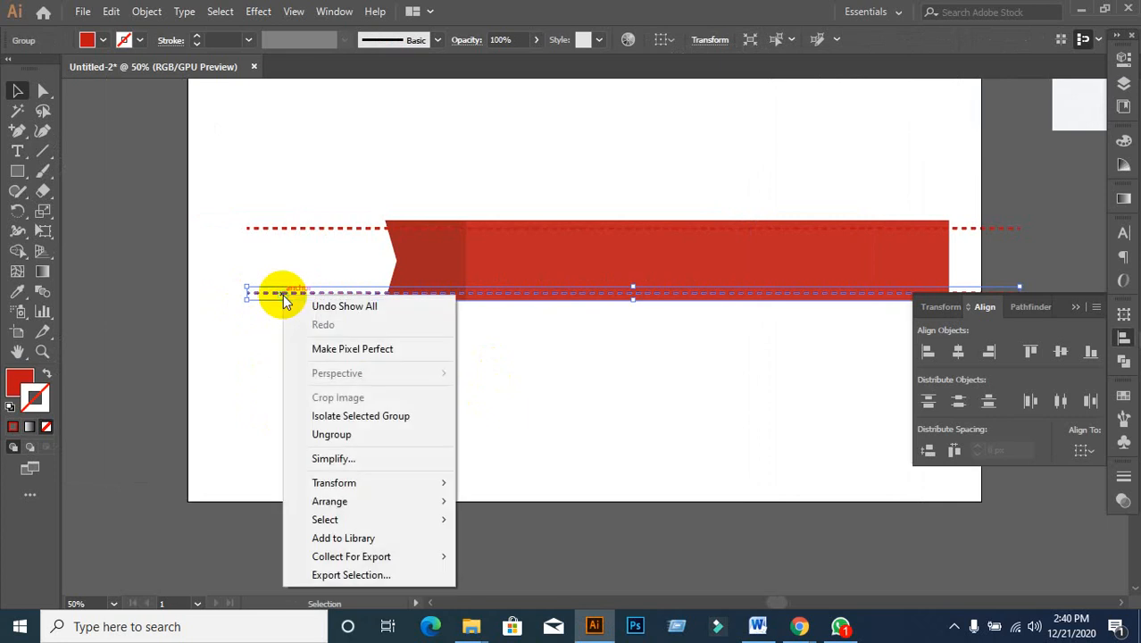
{"action": "left_click", "coordinate": [377, 434]}
{"action": "left_click", "coordinate": [384, 352]}
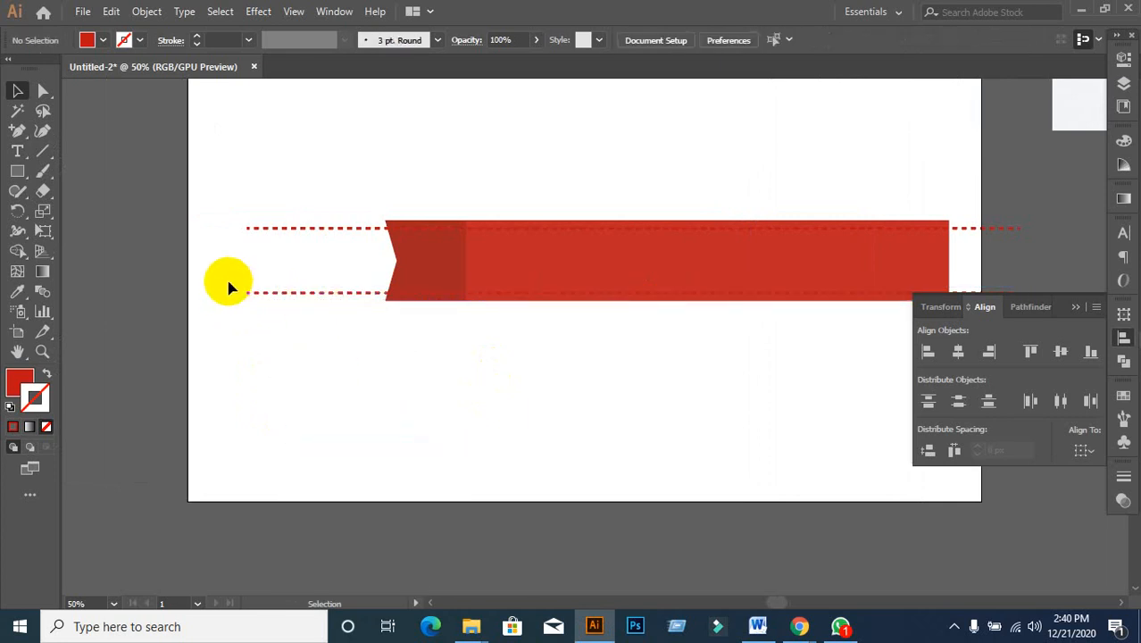
{"action": "left_click_drag", "start_coordinate": [229, 285], "coordinate": [374, 321]}
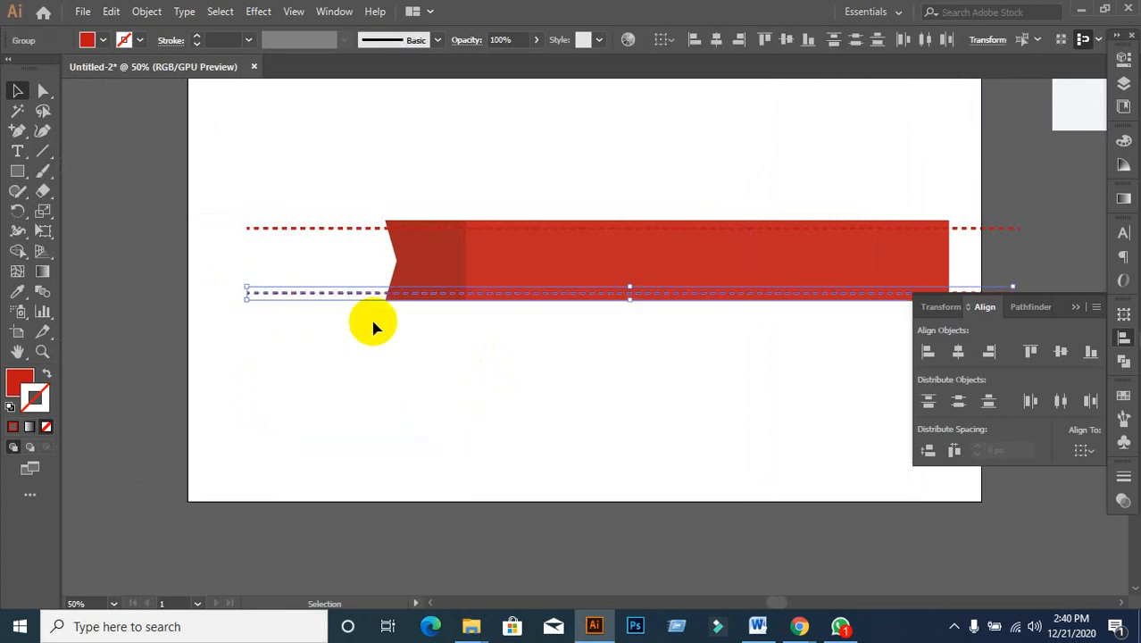
{"action": "left_click", "coordinate": [375, 328]}
- Ungroup the remaining nested group of dashes in the lower stitch line
{"action": "left_click_drag", "start_coordinate": [320, 293], "coordinate": [327, 300]}
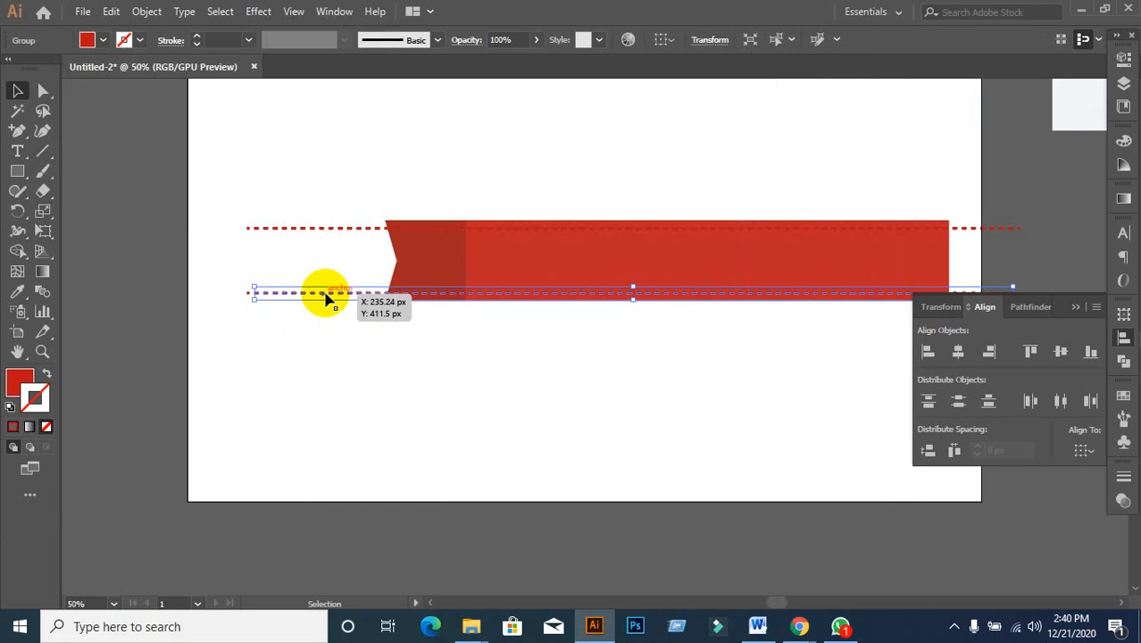
{"action": "left_click_drag", "start_coordinate": [327, 300], "coordinate": [326, 296]}
{"action": "right_click", "coordinate": [326, 295]}
{"action": "left_click", "coordinate": [357, 428]}
{"action": "left_click", "coordinate": [295, 338]}
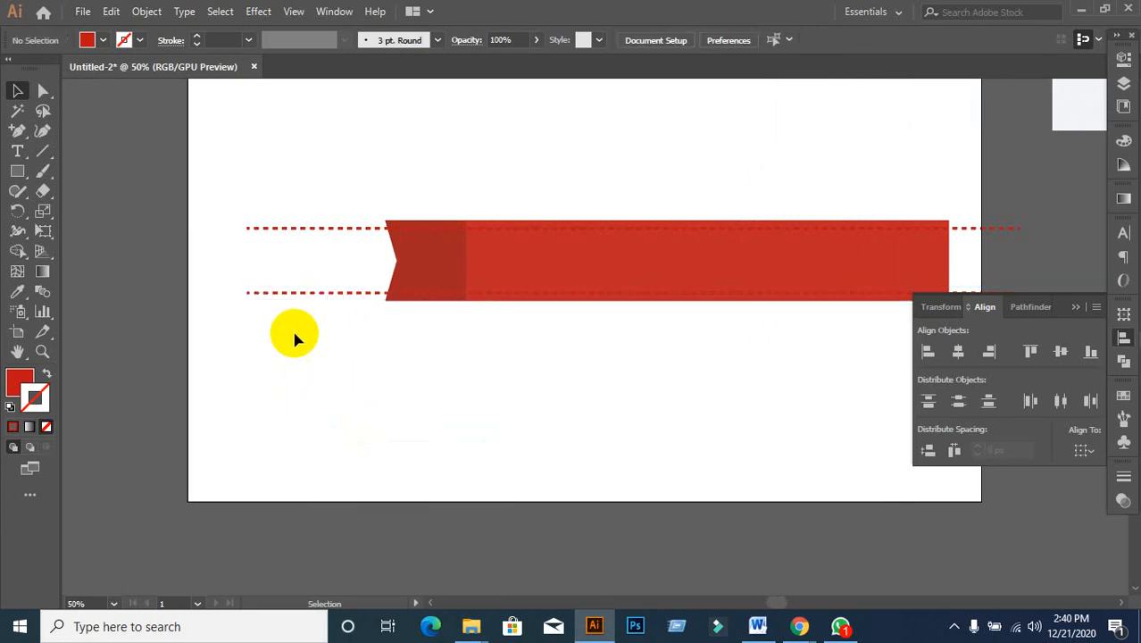
- Release the lower stitch line's compound path so that its dashes become separate paths
{"action": "left_click", "coordinate": [302, 293]}
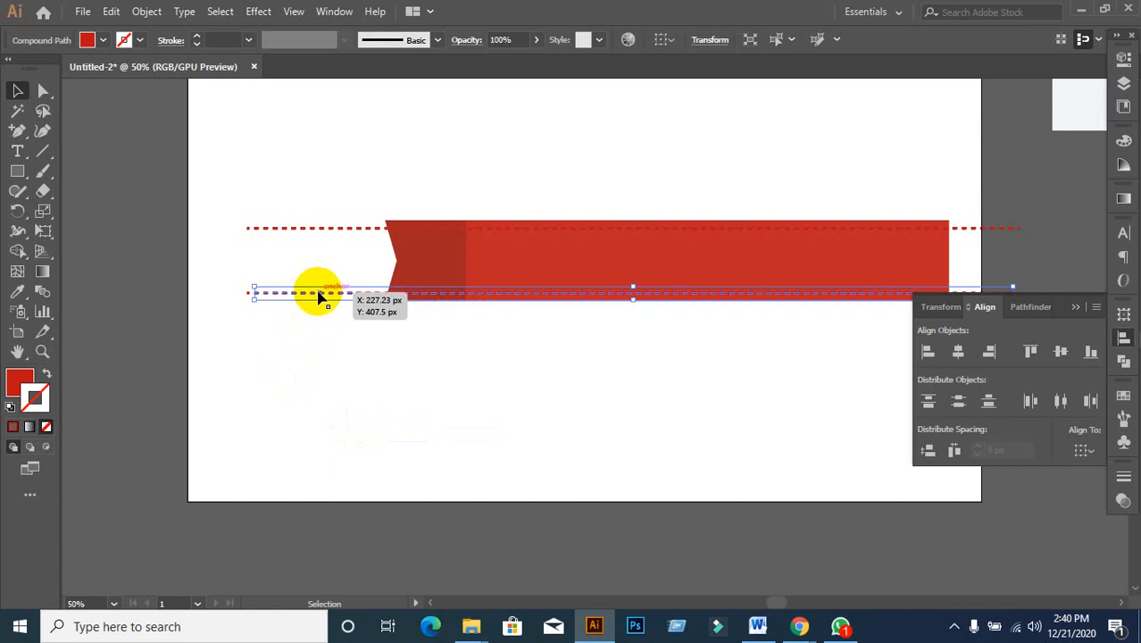
{"action": "right_click", "coordinate": [319, 295]}
{"action": "left_click", "coordinate": [380, 415]}
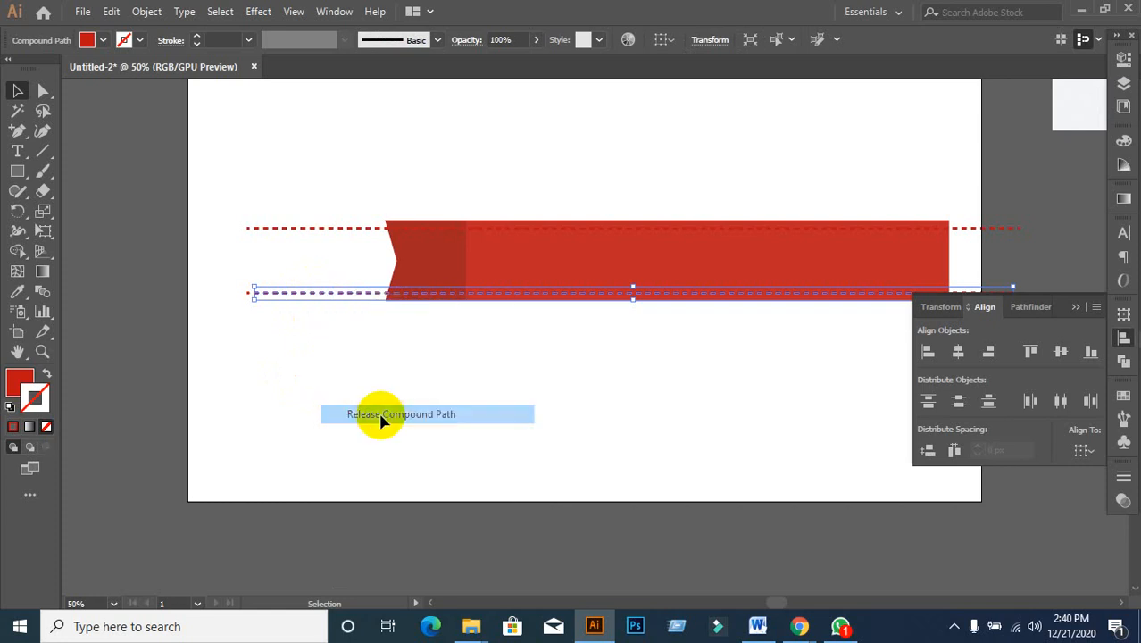
{"action": "left_click", "coordinate": [314, 407]}
{"action": "left_click", "coordinate": [296, 293]}
{"action": "left_click", "coordinate": [319, 361]}
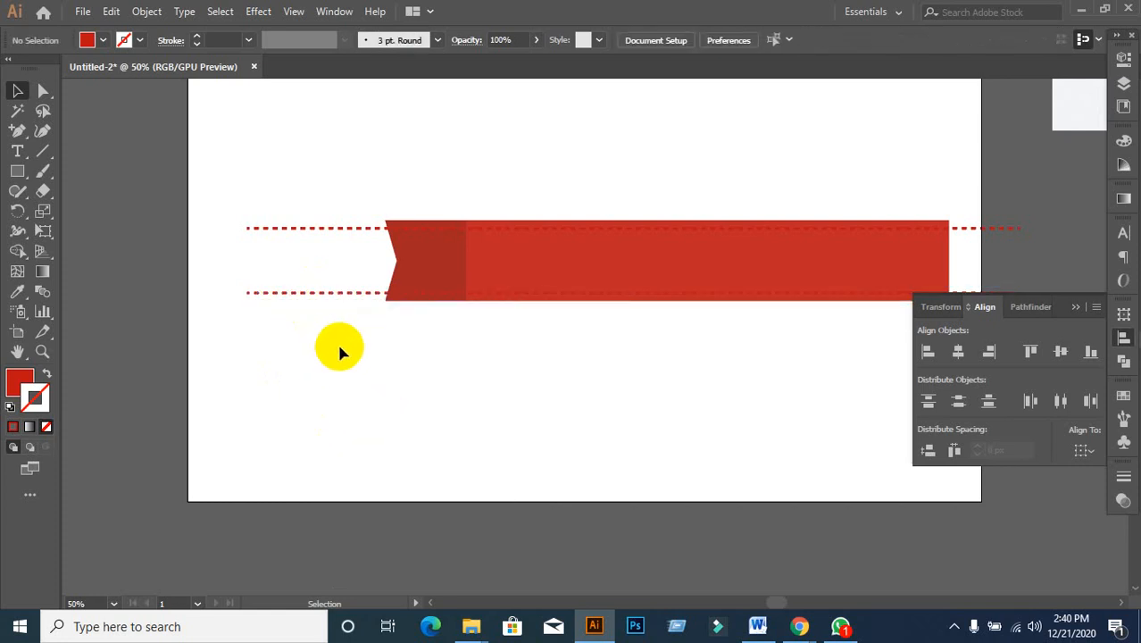
- Delete the lower stitch line's dashes beyond the notched end, including the one straddling its slanted edge
{"action": "scroll", "coordinate": [340, 347], "scroll_direction": "up", "scroll_amount": 1}
{"action": "left_click_drag", "start_coordinate": [175, 259], "coordinate": [395, 288]}
{"action": "key", "text": "Delete"}
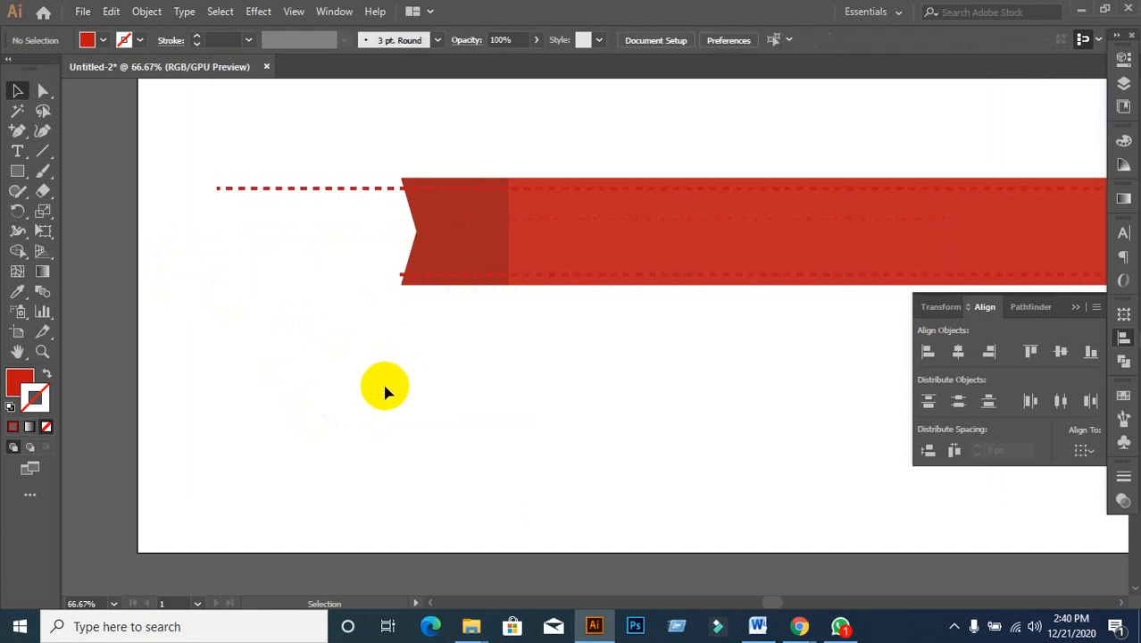
{"action": "scroll", "coordinate": [393, 320], "scroll_direction": "up", "scroll_amount": 2}
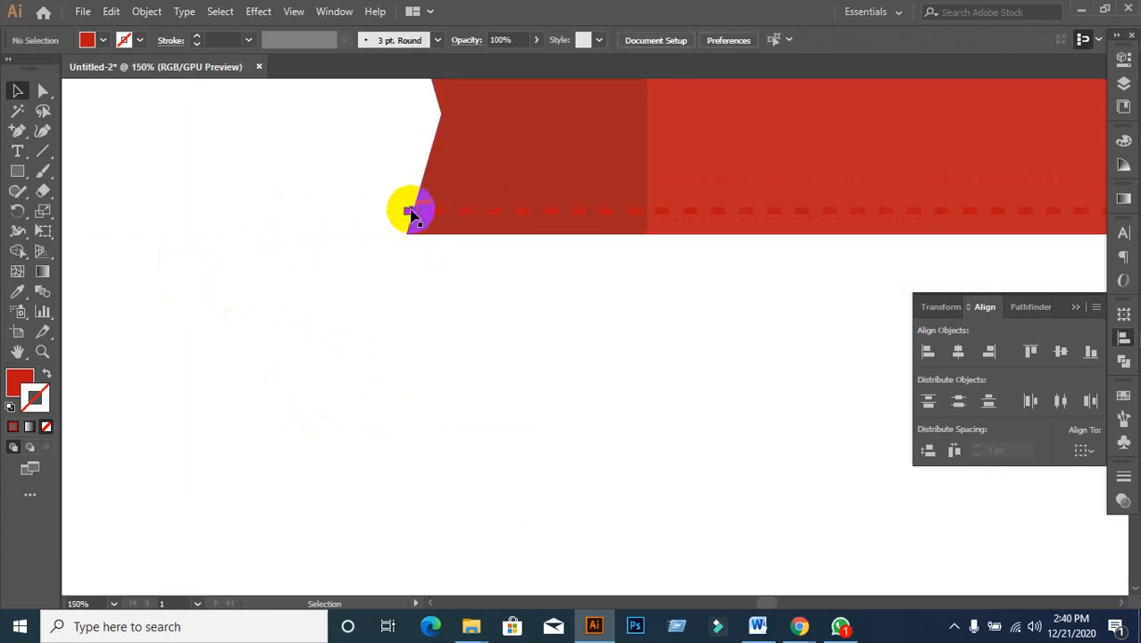
{"action": "scroll", "coordinate": [410, 258], "scroll_direction": "up", "scroll_amount": 3}
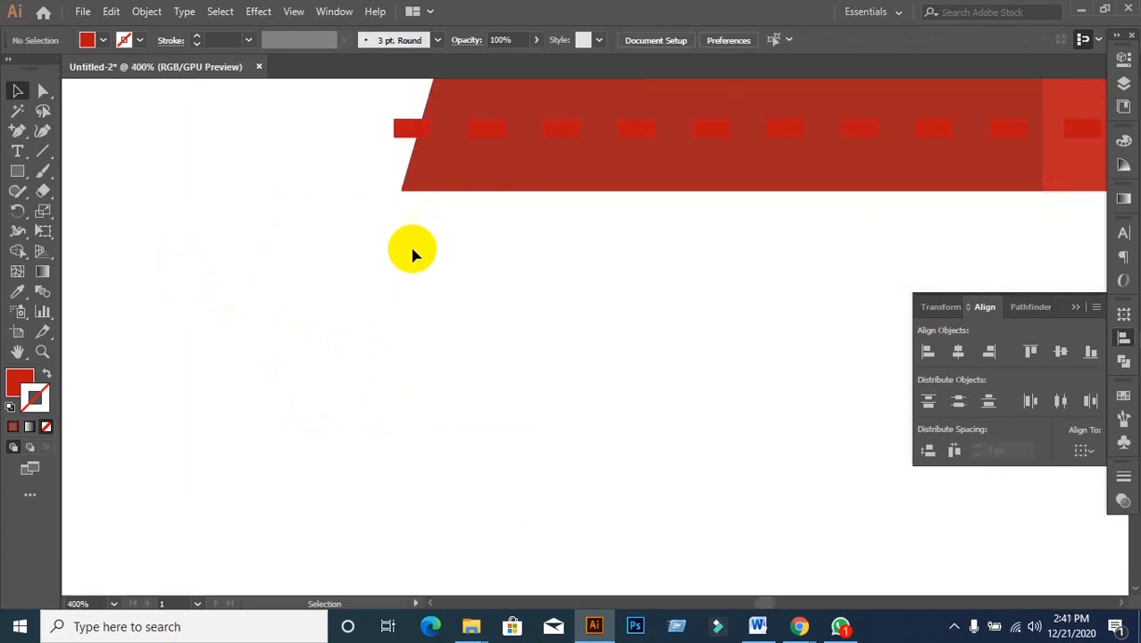
{"action": "left_click_drag", "start_coordinate": [347, 397], "coordinate": [345, 408]}
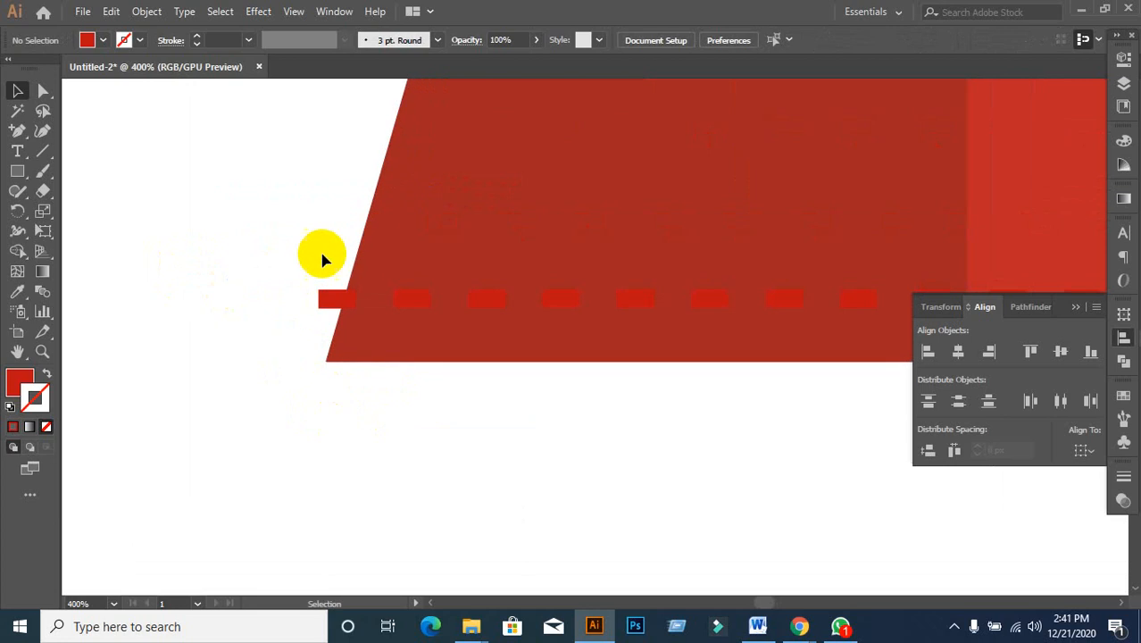
{"action": "left_click", "coordinate": [327, 307]}
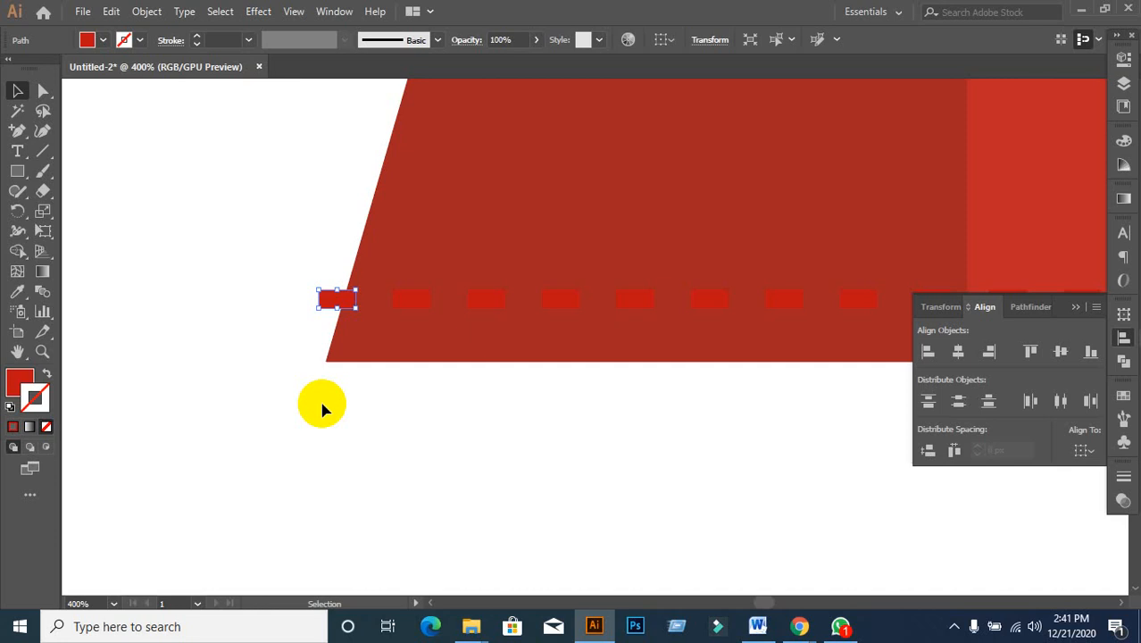
{"action": "left_click", "coordinate": [322, 408]}
{"action": "scroll", "coordinate": [323, 404], "scroll_direction": "down", "scroll_amount": 3}
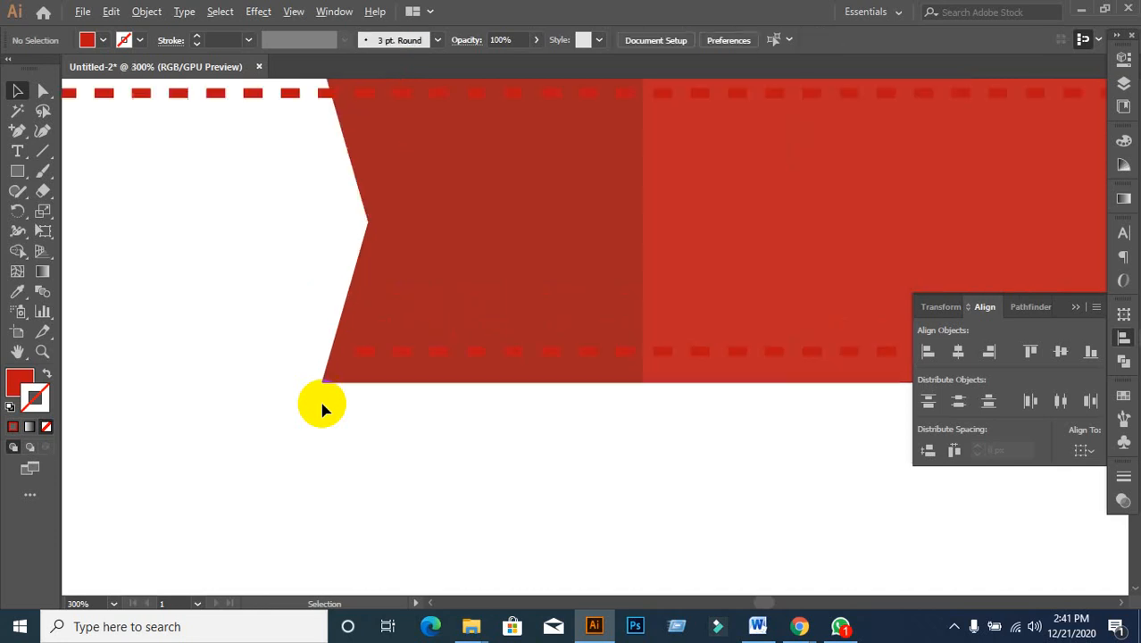
- Ungroup the upper dashed stitch line and the group nested within it
{"action": "left_click_drag", "start_coordinate": [284, 243], "coordinate": [490, 247]}
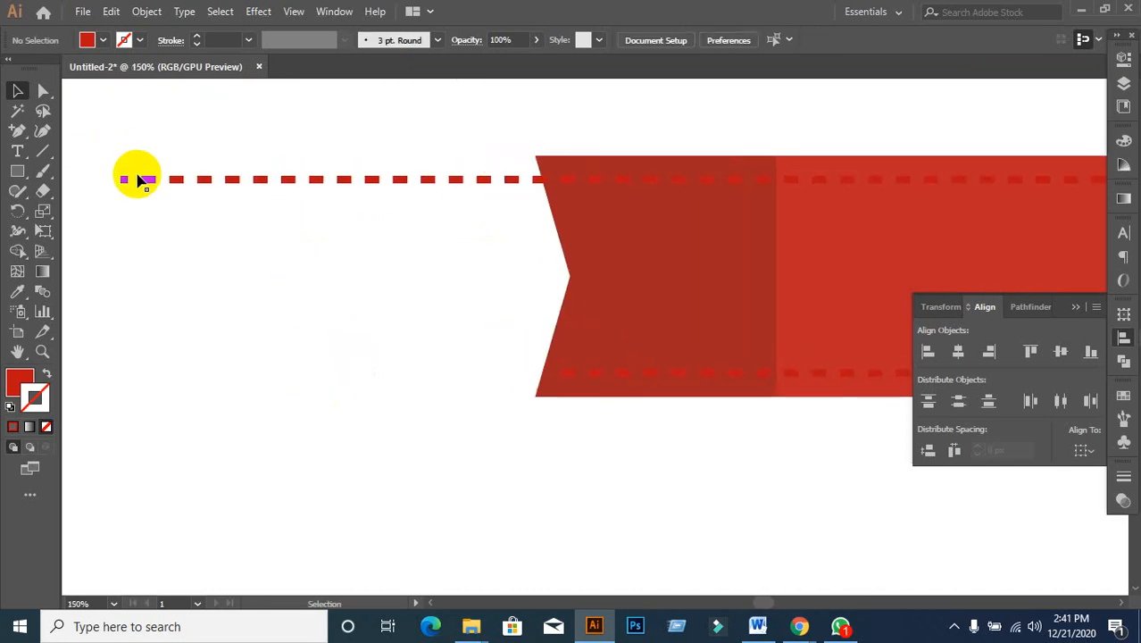
{"action": "left_click", "coordinate": [134, 176]}
{"action": "right_click", "coordinate": [138, 179]}
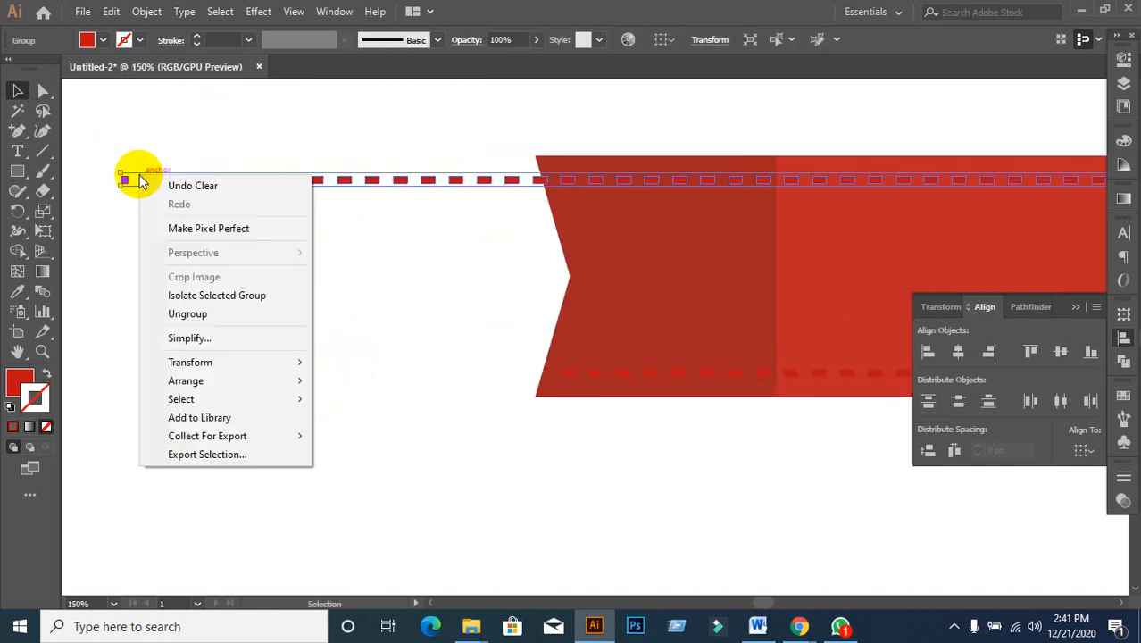
{"action": "left_click", "coordinate": [187, 314]}
{"action": "right_click", "coordinate": [220, 181]}
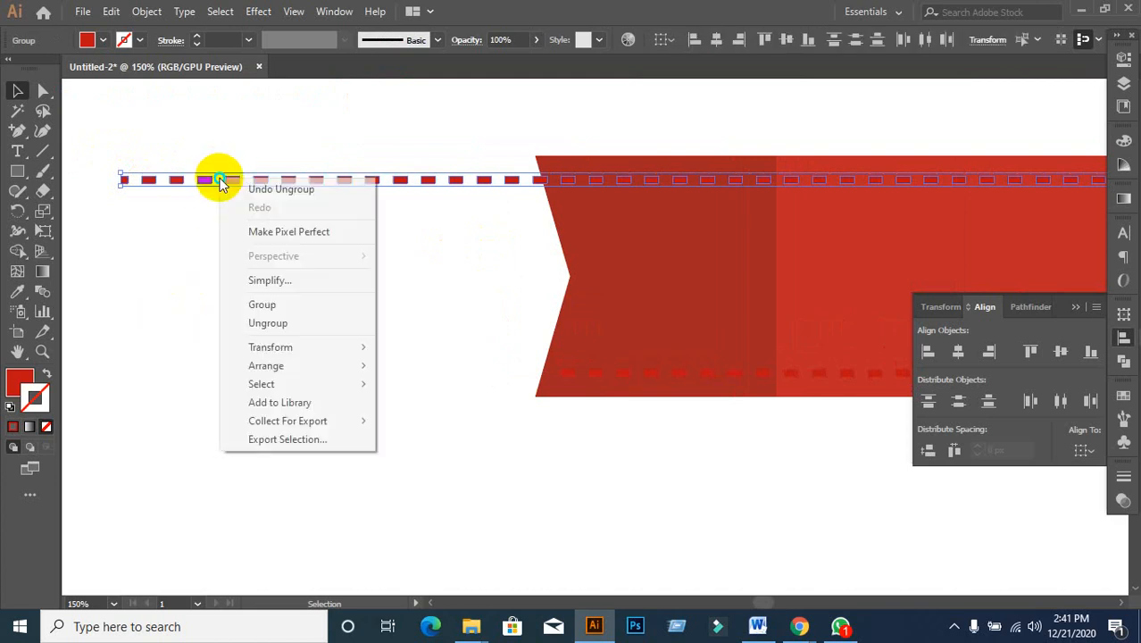
{"action": "left_click", "coordinate": [267, 322]}
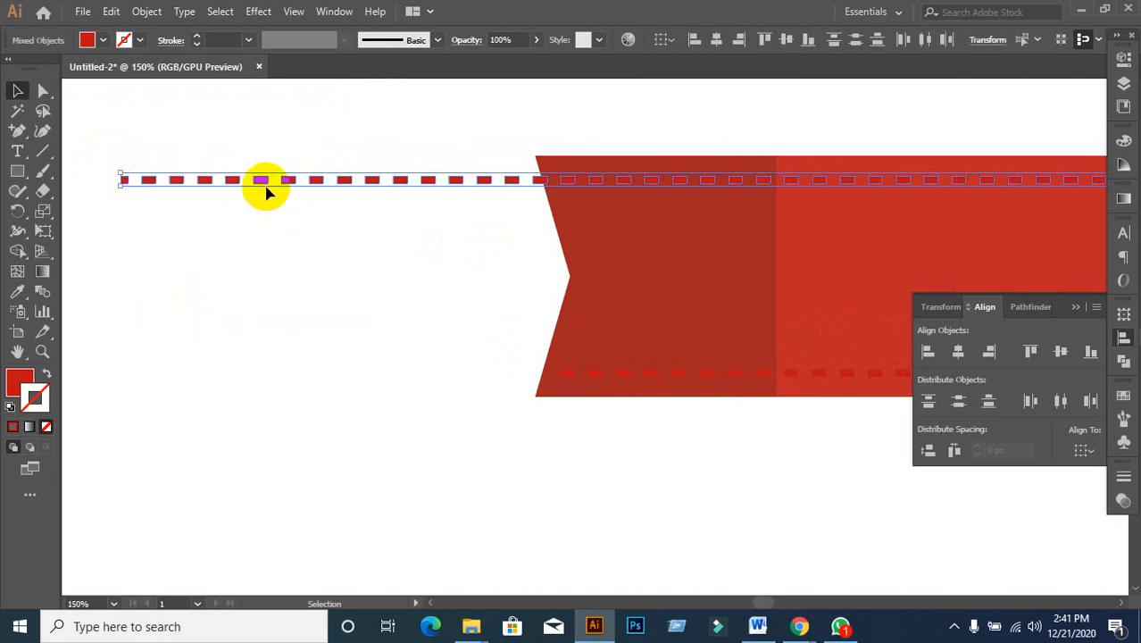
{"action": "right_click", "coordinate": [268, 182]}
{"action": "left_click", "coordinate": [234, 301]}
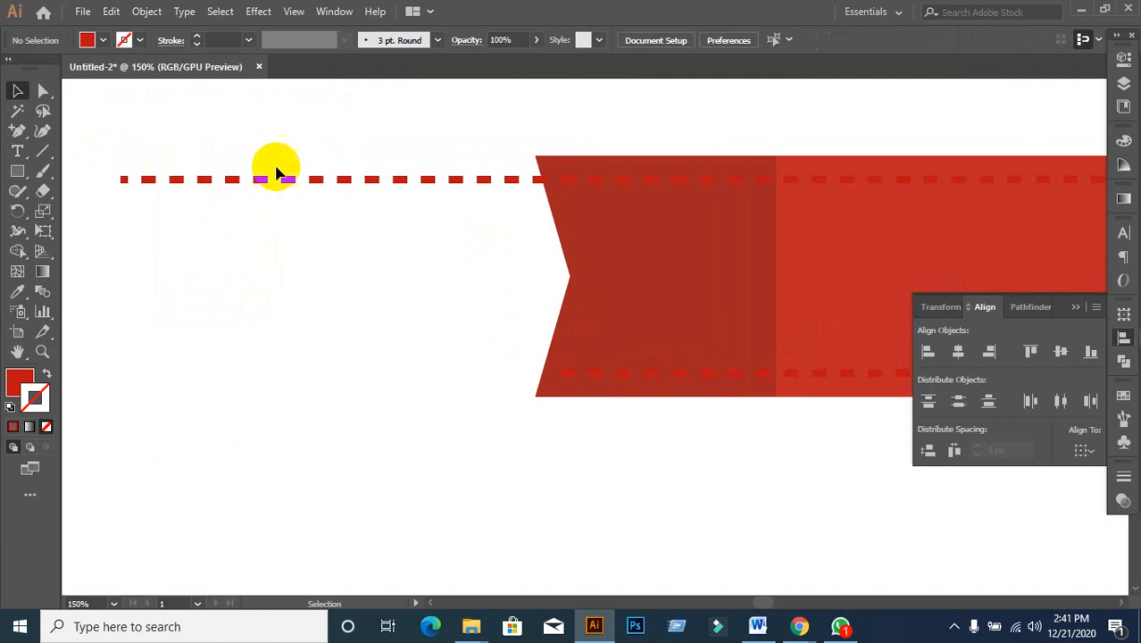
- Release the upper stitch line's compound path into individual dashes
{"action": "left_click", "coordinate": [256, 182]}
{"action": "right_click", "coordinate": [256, 182]}
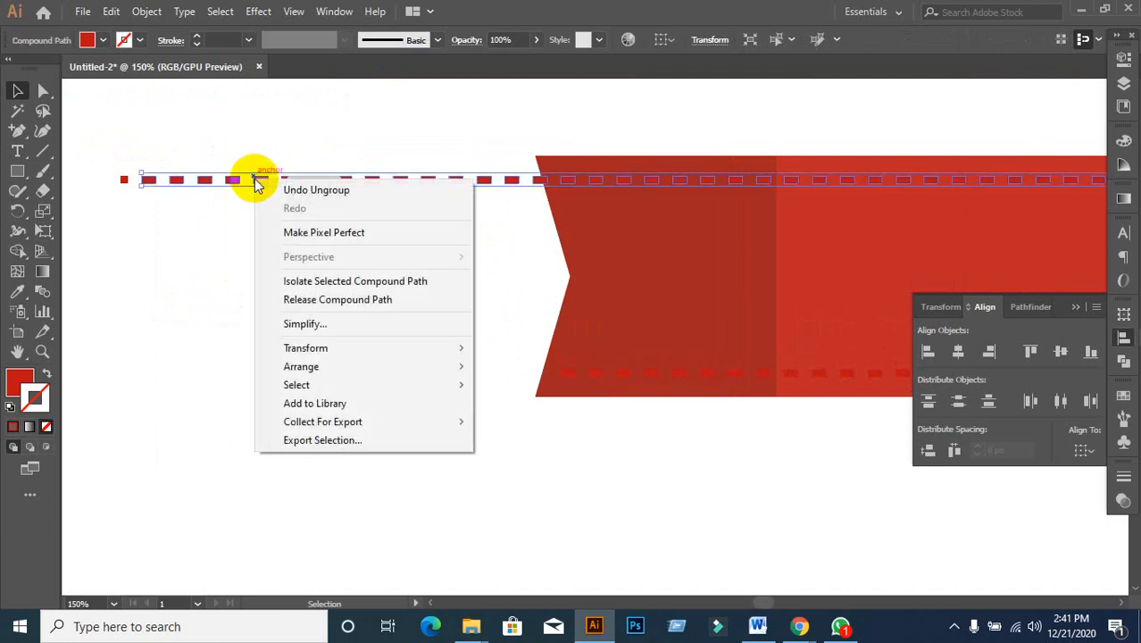
{"action": "left_click", "coordinate": [315, 303]}
{"action": "left_click", "coordinate": [191, 242]}
- Delete the upper stitch line's dashes beyond the notched end, including the one crossing its edge
{"action": "left_click_drag", "start_coordinate": [109, 150], "coordinate": [530, 214]}
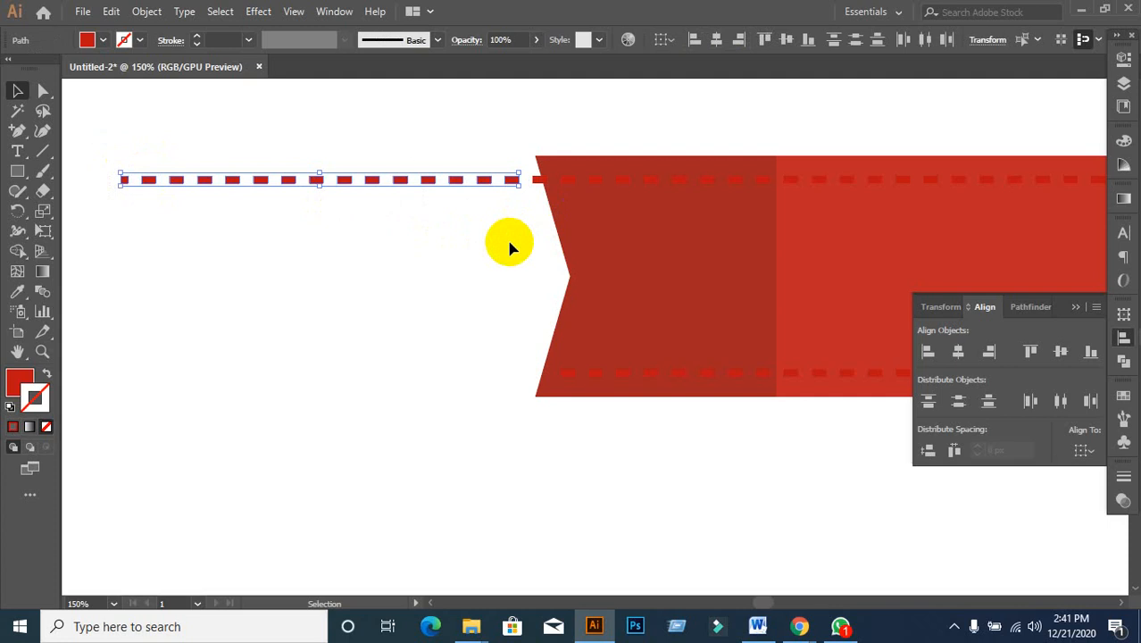
{"action": "key", "text": "Delete"}
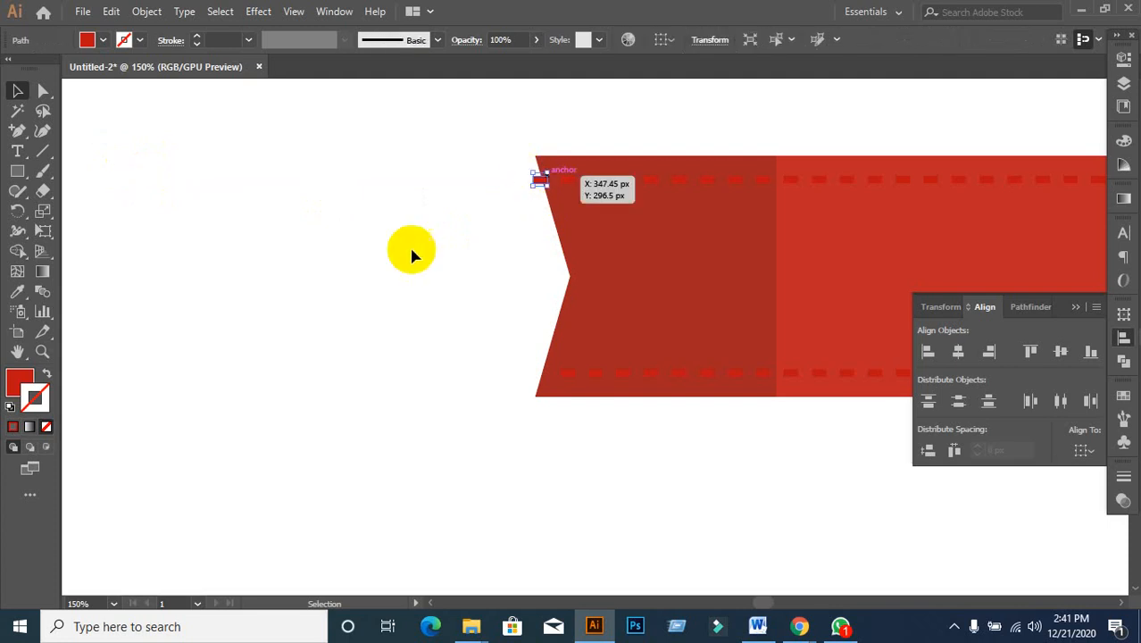
{"action": "key", "text": "ctrl+minus"}
{"action": "key", "text": "ctrl+minus"}
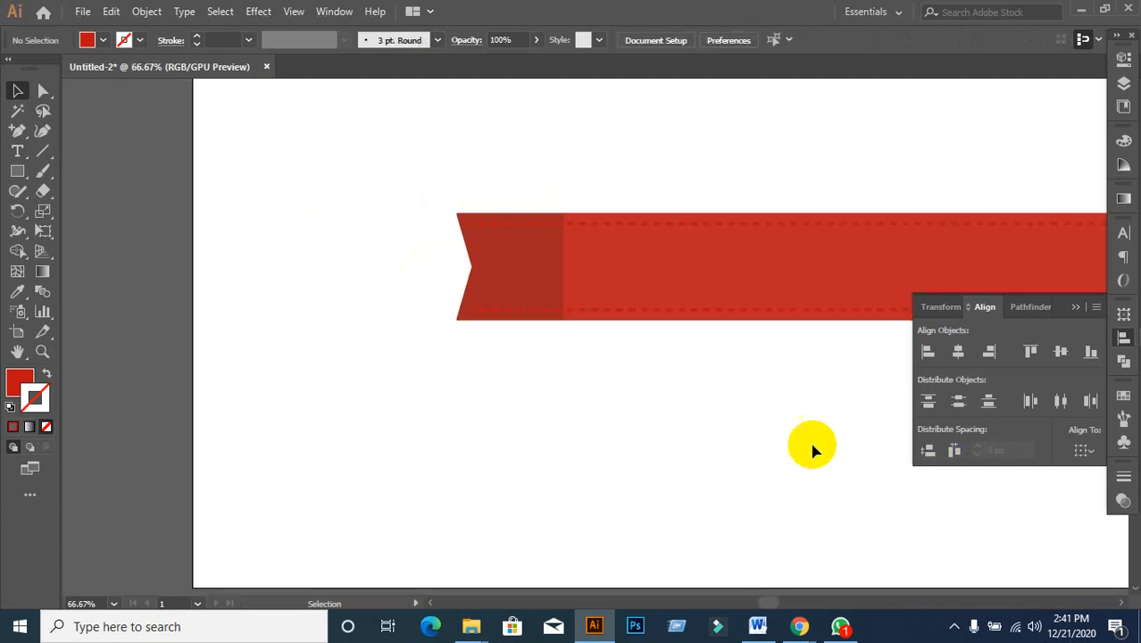
- Delete the dashes of both stitch lines that extend past the banner's straight right end
{"action": "key", "text": "ctrl+minus"}
{"action": "scroll", "coordinate": [619, 390], "scroll_direction": "up", "scroll_amount": 3}
{"action": "scroll", "coordinate": [655, 390], "scroll_direction": "down", "scroll_amount": 2}
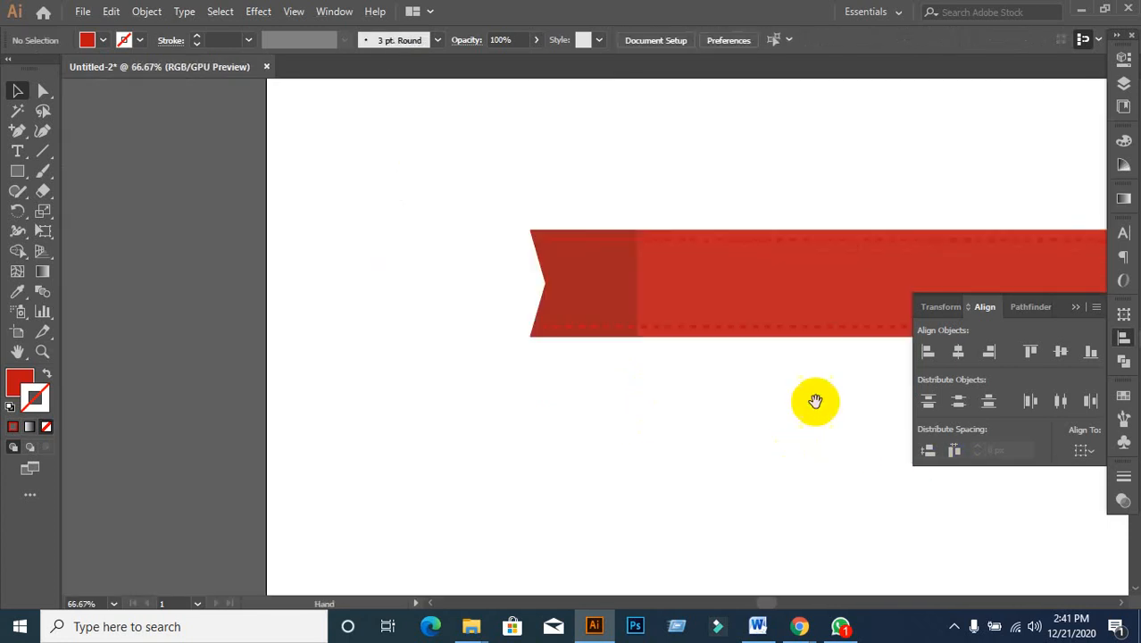
{"action": "left_click_drag", "start_coordinate": [815, 401], "coordinate": [135, 434]}
{"action": "scroll", "coordinate": [655, 410], "scroll_direction": "up", "scroll_amount": 1}
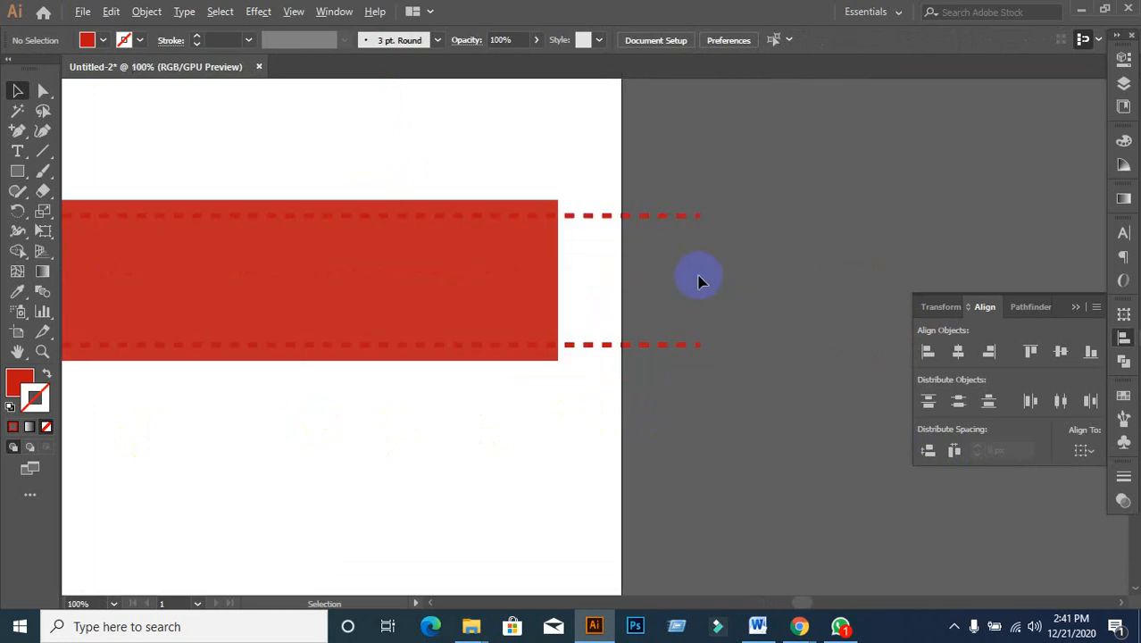
{"action": "left_click_drag", "start_coordinate": [574, 211], "coordinate": [719, 379]}
{"action": "key", "text": "Delete"}
{"action": "scroll", "coordinate": [721, 382], "scroll_direction": "down", "scroll_amount": 1}
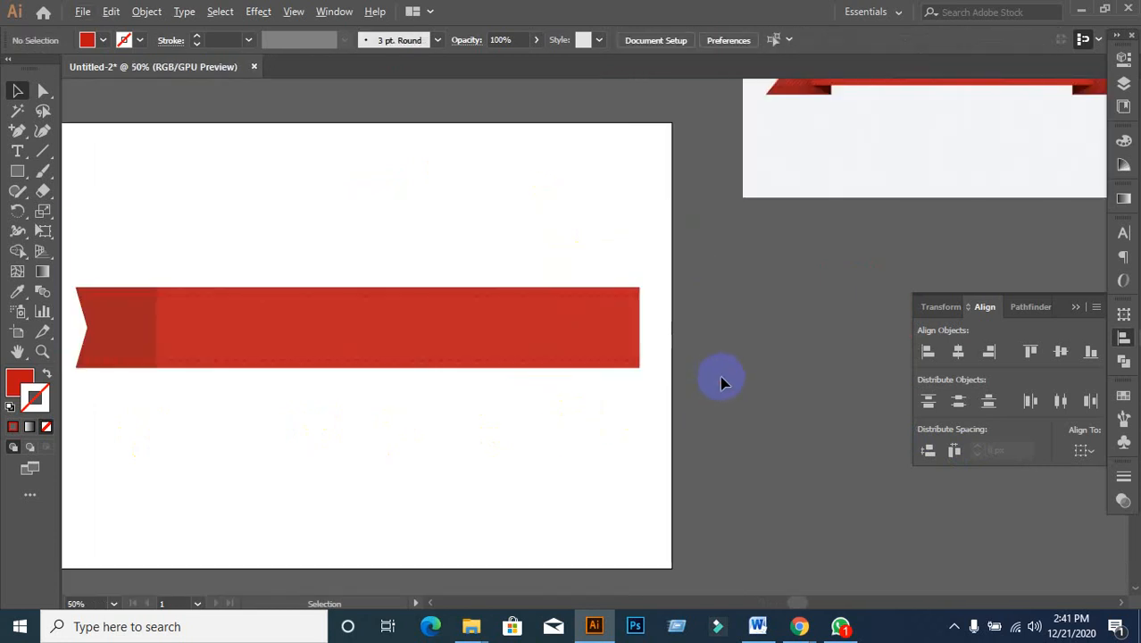
- Group the dark notched end piece with the upper and lower dashes lying on it
{"action": "scroll", "coordinate": [594, 368], "scroll_direction": "down", "scroll_amount": 1}
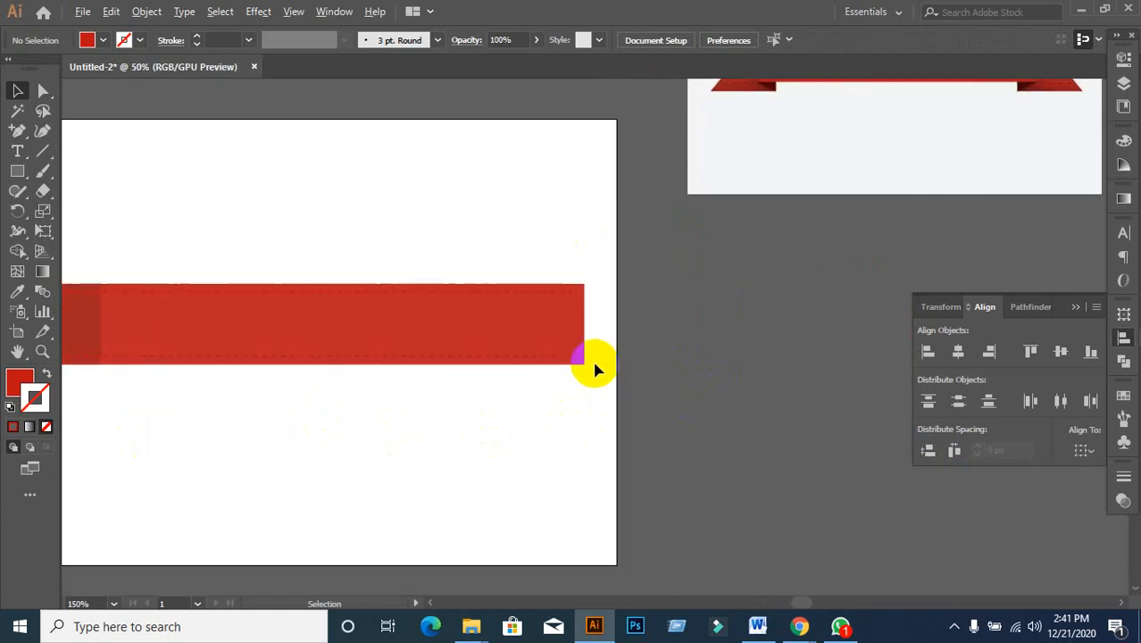
{"action": "key", "text": "space"}
{"action": "left_click_drag", "start_coordinate": [158, 470], "coordinate": [639, 397]}
{"action": "scroll", "coordinate": [639, 393], "scroll_direction": "up", "scroll_amount": 2}
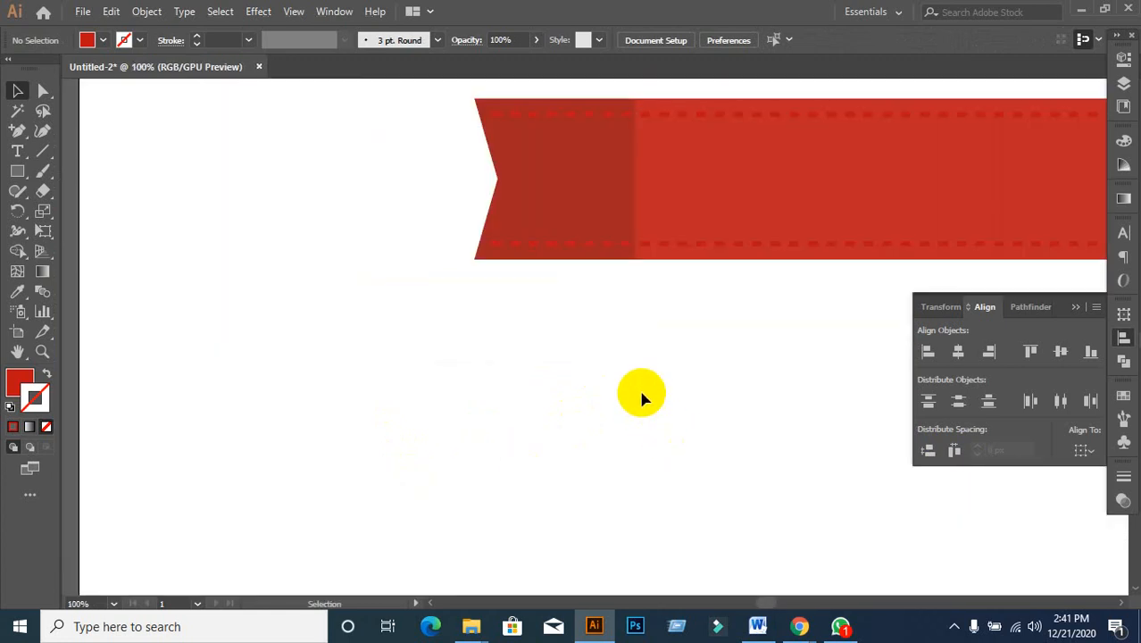
{"action": "scroll", "coordinate": [640, 386], "scroll_direction": "up", "scroll_amount": 1}
{"action": "left_click_drag", "start_coordinate": [438, 120], "coordinate": [601, 359]}
{"action": "key", "text": "ctrl+g"}
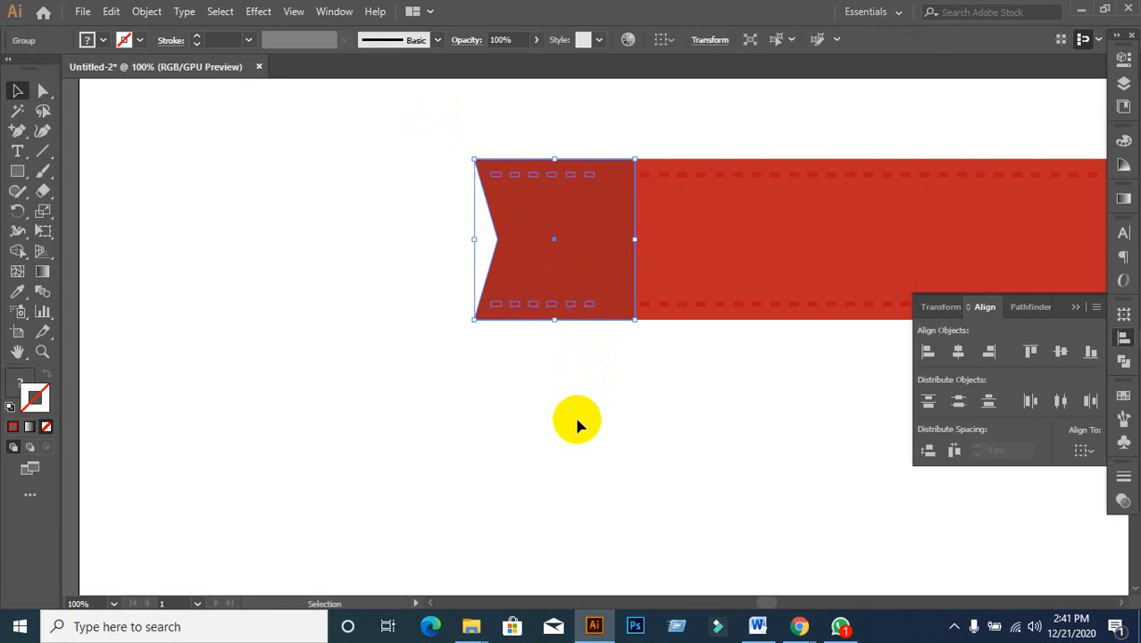
{"action": "left_click", "coordinate": [566, 299]}
{"action": "left_click", "coordinate": [639, 409]}
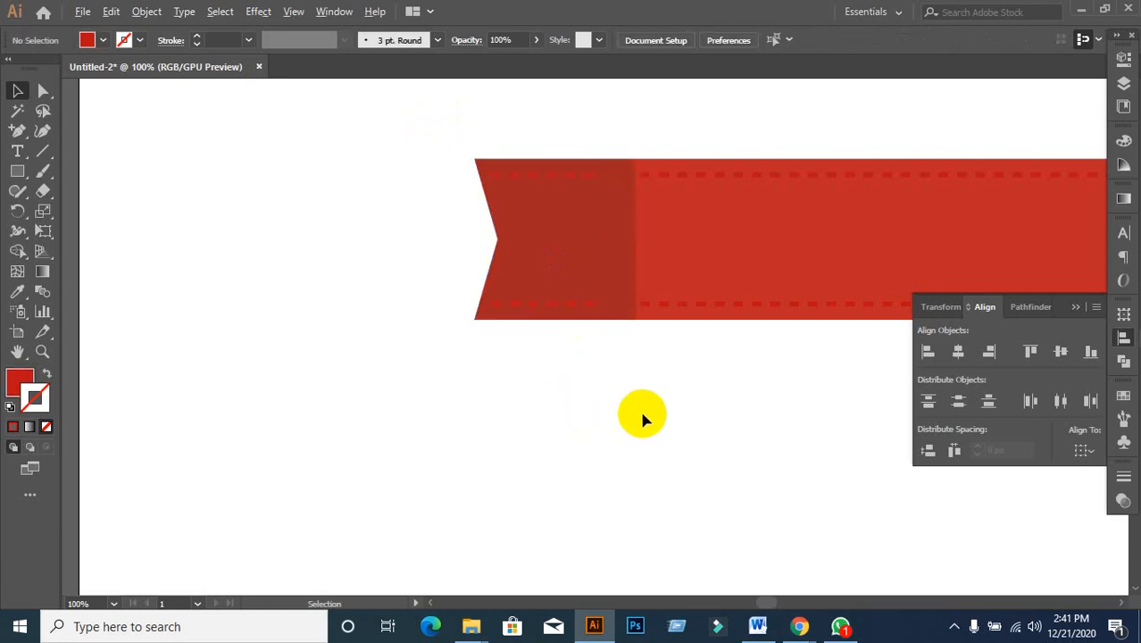
- Ungroup the notched end piece and its dashes
{"action": "scroll", "coordinate": [639, 409], "scroll_direction": "down", "scroll_amount": 1}
{"action": "left_click_drag", "start_coordinate": [639, 408], "coordinate": [530, 390]}
{"action": "left_click", "coordinate": [377, 301]}
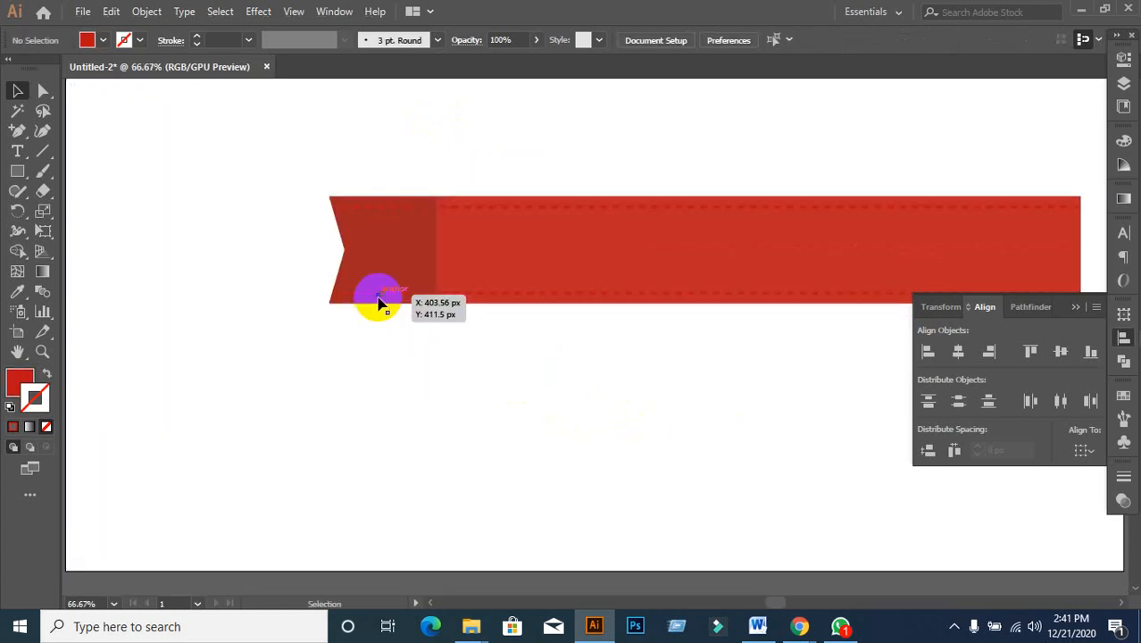
{"action": "left_click", "coordinate": [387, 312]}
{"action": "scroll", "coordinate": [474, 181], "scroll_direction": "up", "scroll_amount": 2}
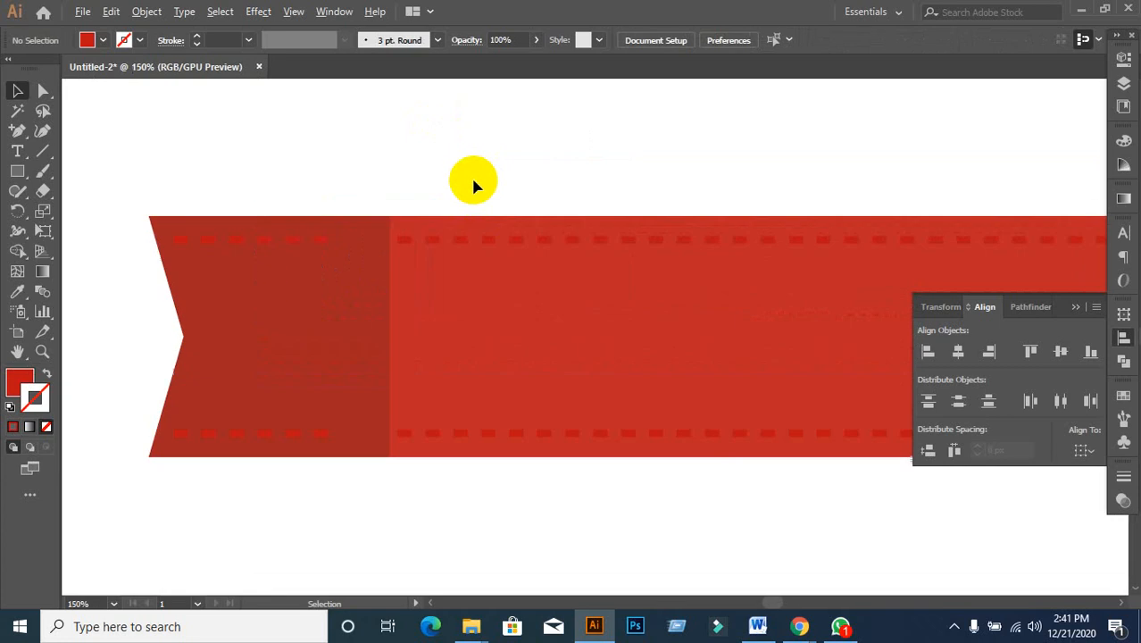
{"action": "right_click", "coordinate": [327, 250]}
{"action": "left_click", "coordinate": [366, 388]}
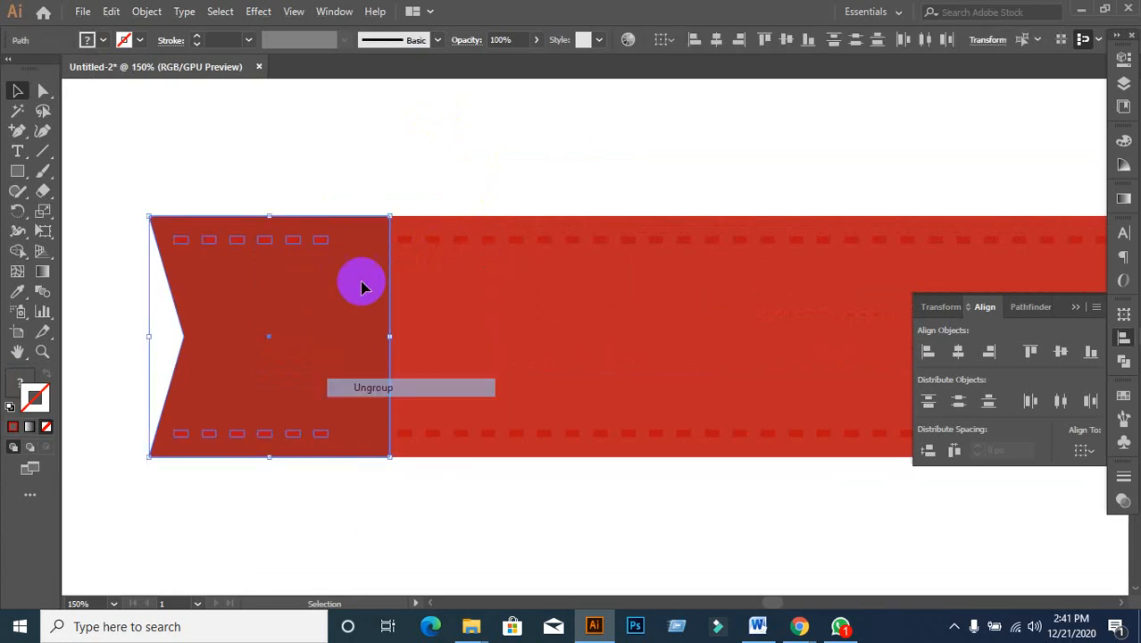
{"action": "left_click", "coordinate": [383, 174]}
- Move the notched end piece down off its upper dashes and undo the move
{"action": "left_click", "coordinate": [323, 241]}
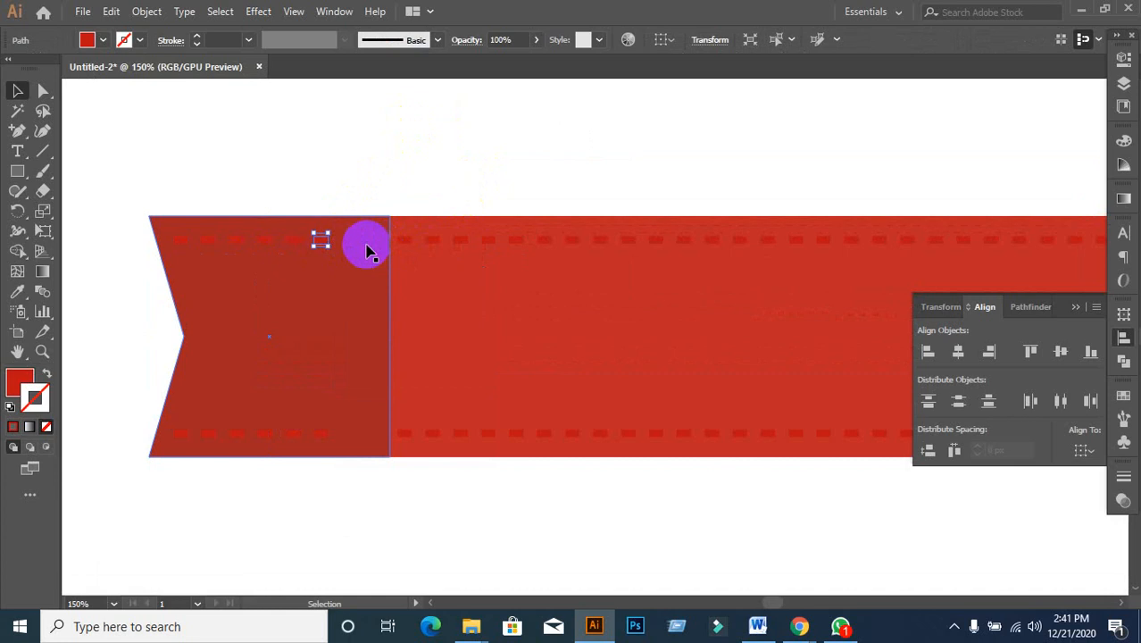
{"action": "left_click_drag", "start_coordinate": [366, 250], "coordinate": [340, 373]}
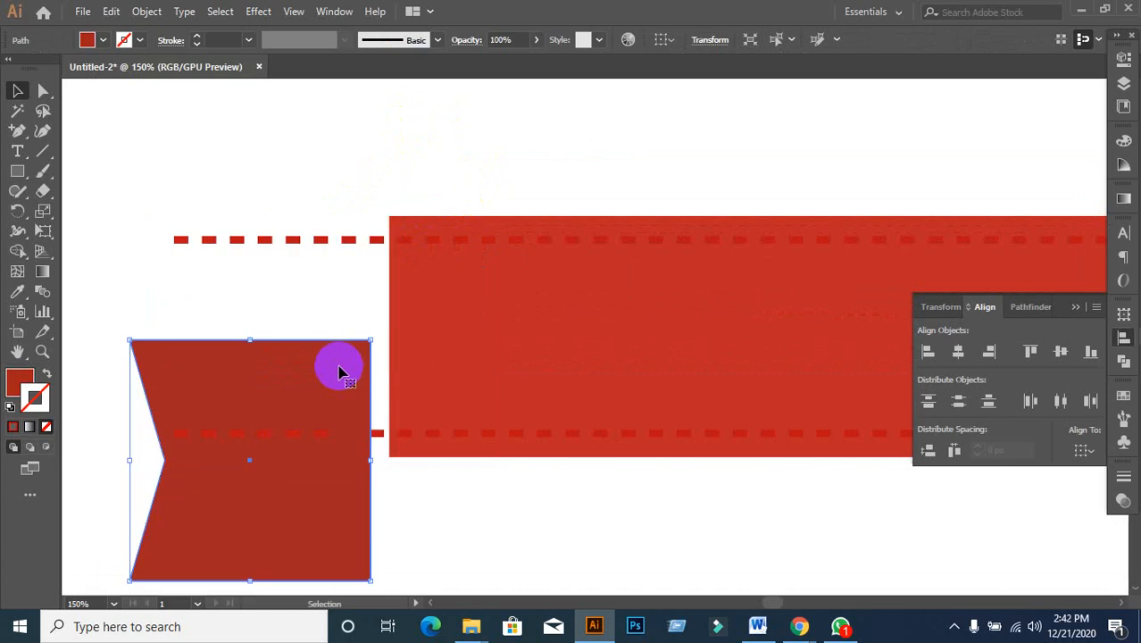
{"action": "key", "text": "ctrl+z"}
- Delete the dark notched end piece and the main banner rectangle, keeping only the stitch dashes
{"action": "left_click", "coordinate": [361, 284]}
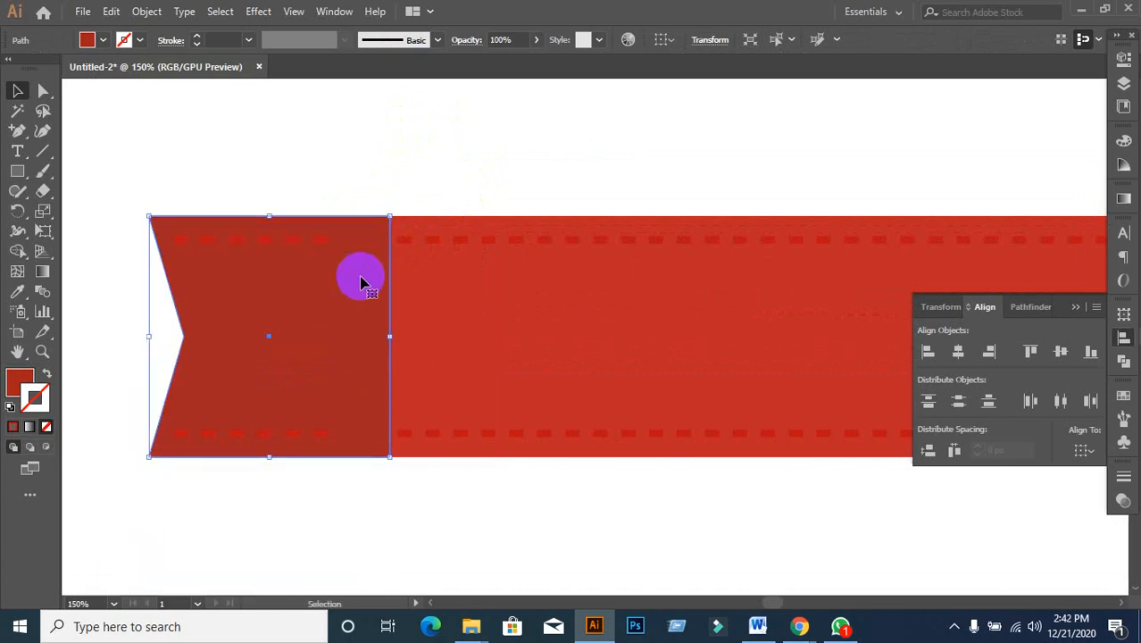
{"action": "key", "text": "Delete"}
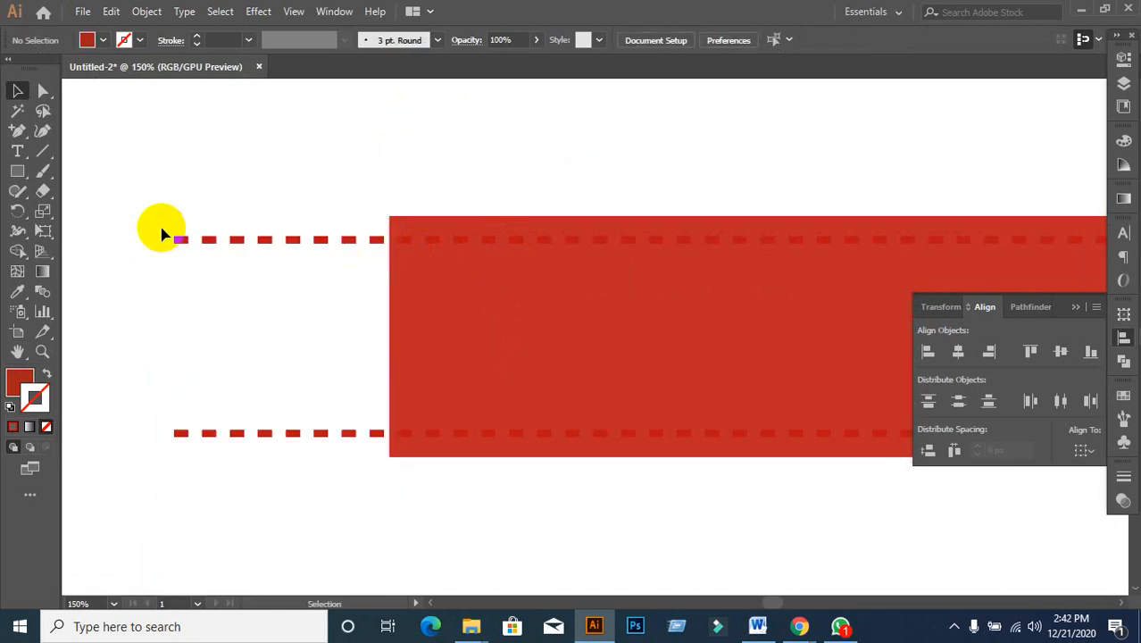
{"action": "left_click", "coordinate": [458, 361]}
{"action": "key", "text": "Delete"}
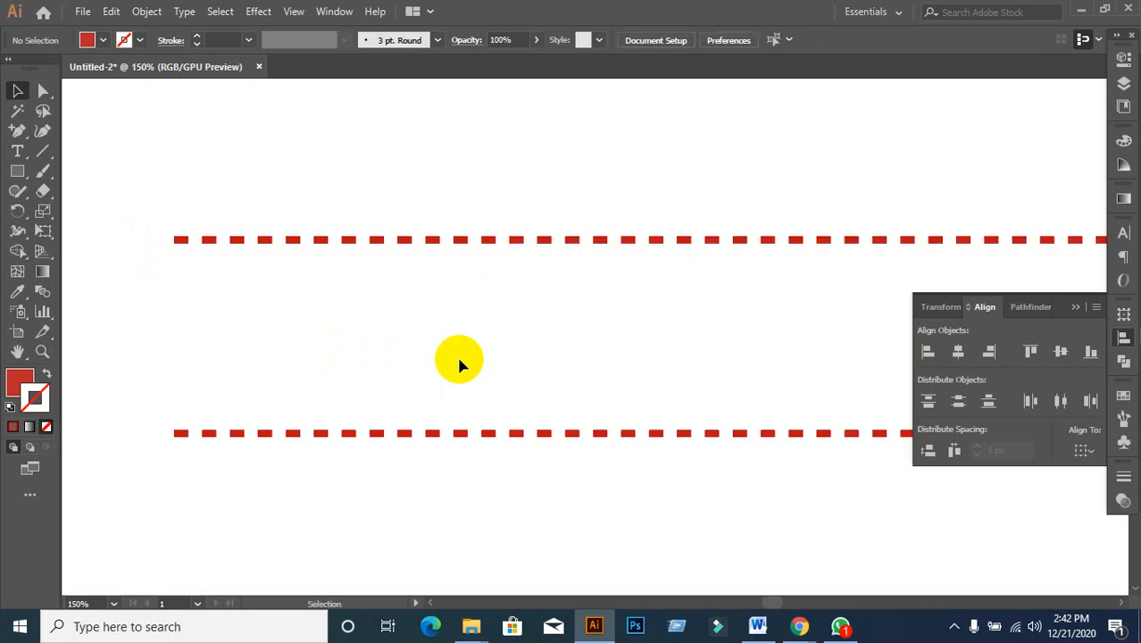
- Group both rows of stitch dashes and bring the group to the front
{"action": "scroll", "coordinate": [457, 353], "scroll_direction": "down", "scroll_amount": 1}
{"action": "scroll", "coordinate": [542, 458], "scroll_direction": "down", "scroll_amount": 3}
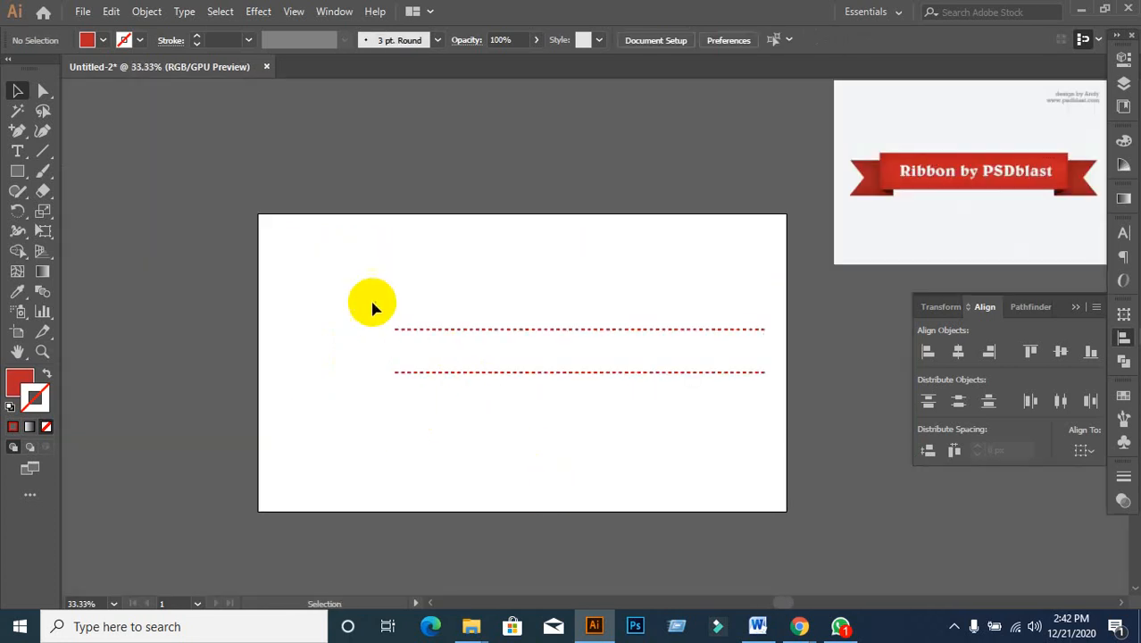
{"action": "left_click_drag", "start_coordinate": [371, 302], "coordinate": [828, 451]}
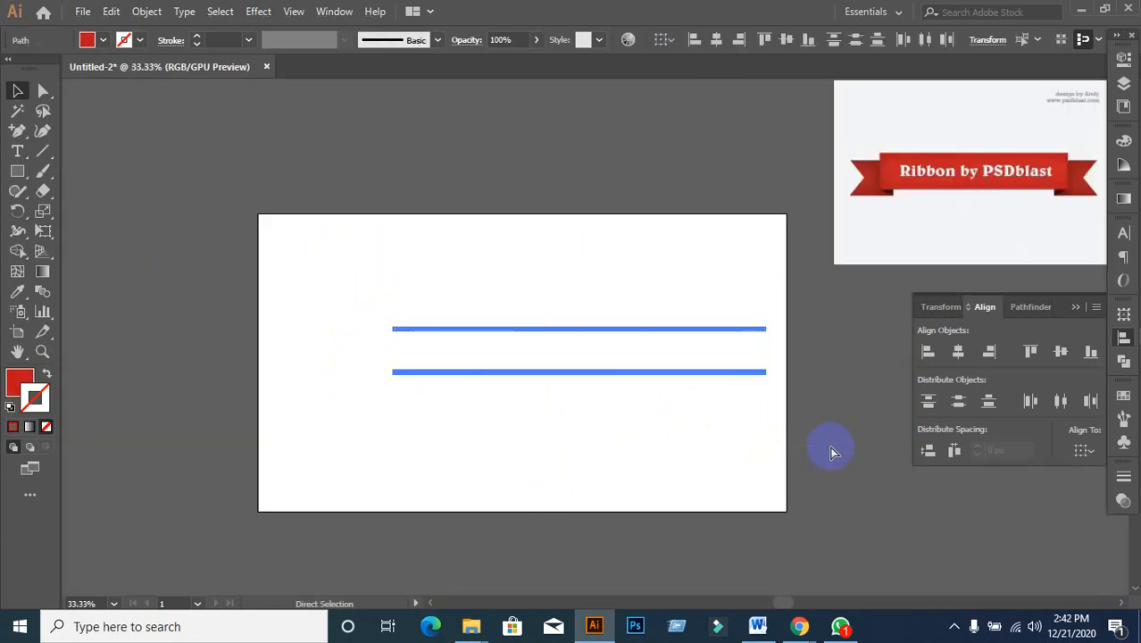
{"action": "right_click", "coordinate": [596, 354]}
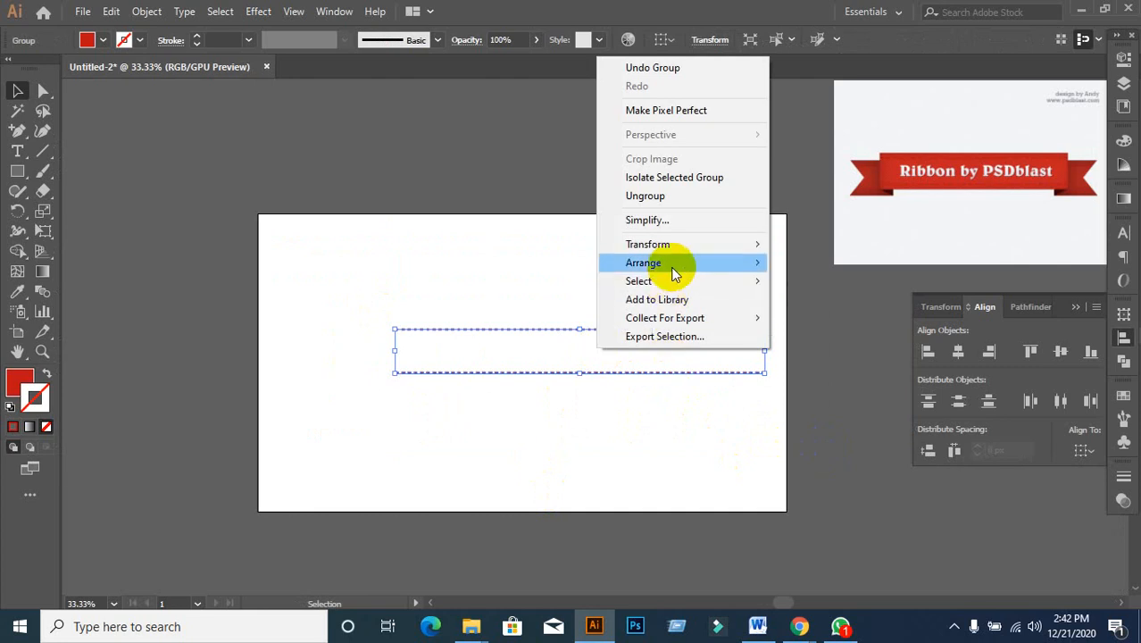
{"action": "mouse_move", "coordinate": [674, 273]}
{"action": "left_click", "coordinate": [813, 264]}
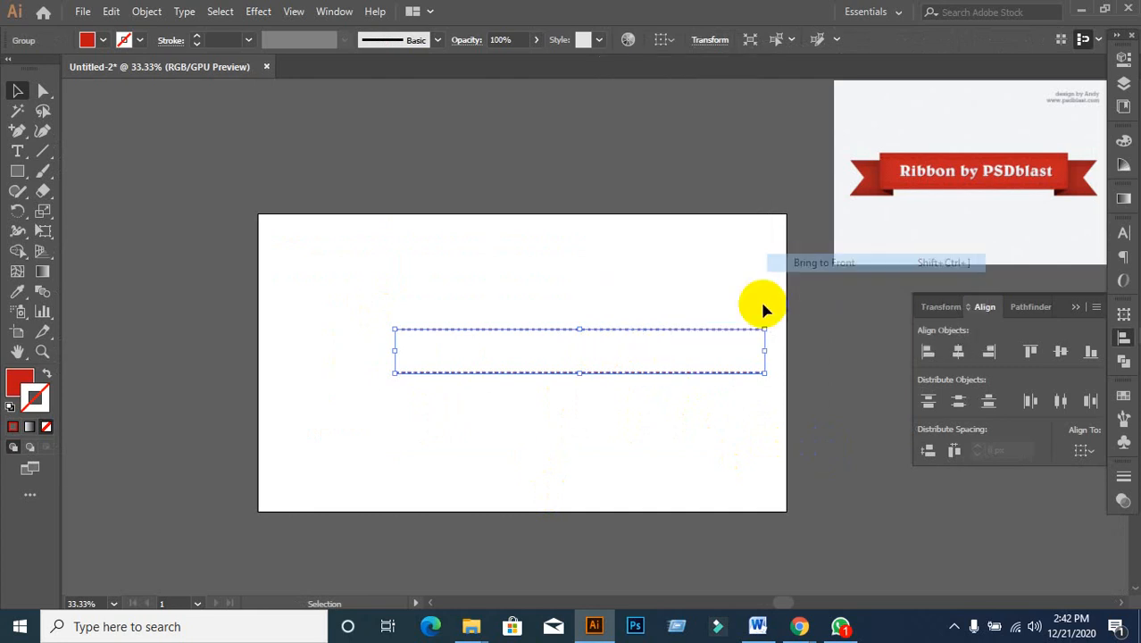
{"action": "left_click", "coordinate": [628, 463]}
- Show all hidden banner pieces and ungroup the stitch dashes lying over them
{"action": "key", "text": "ctrl+alt+3"}
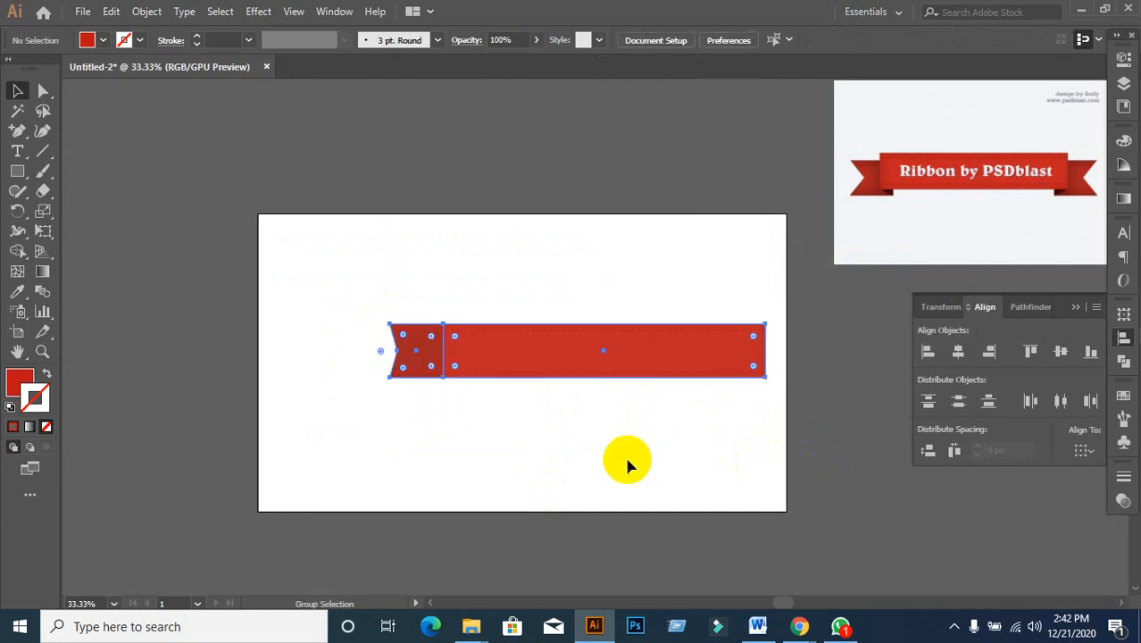
{"action": "left_click", "coordinate": [402, 440]}
{"action": "scroll", "coordinate": [374, 390], "scroll_direction": "up", "scroll_amount": 2}
{"action": "left_click_drag", "start_coordinate": [526, 413], "coordinate": [352, 391]}
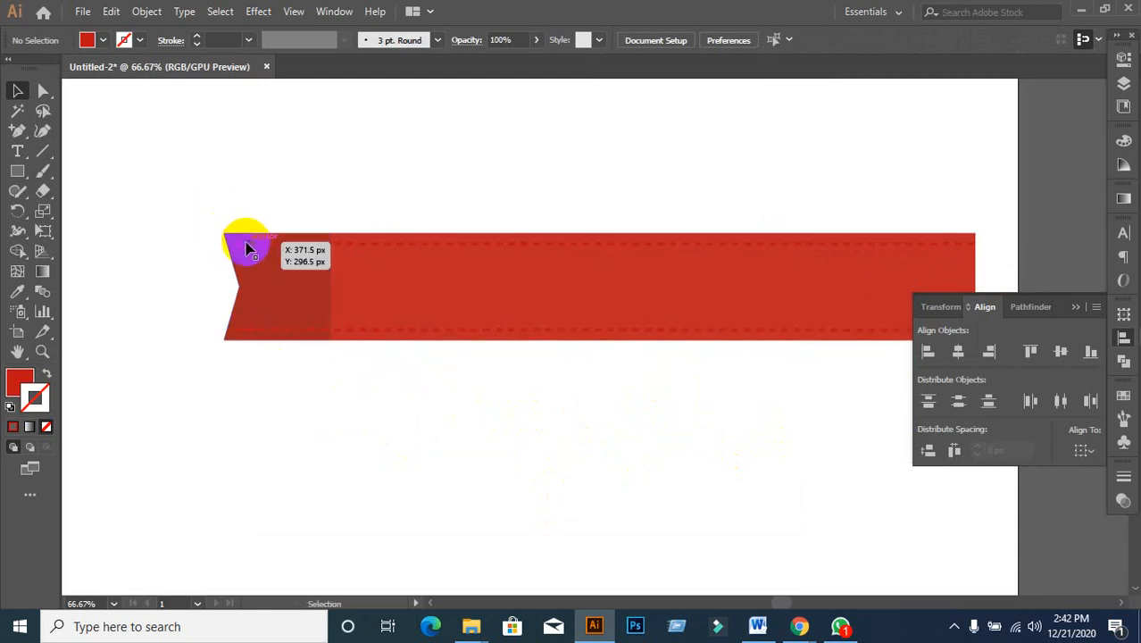
{"action": "left_click", "coordinate": [217, 253]}
{"action": "left_click", "coordinate": [272, 260]}
{"action": "right_click", "coordinate": [273, 258]}
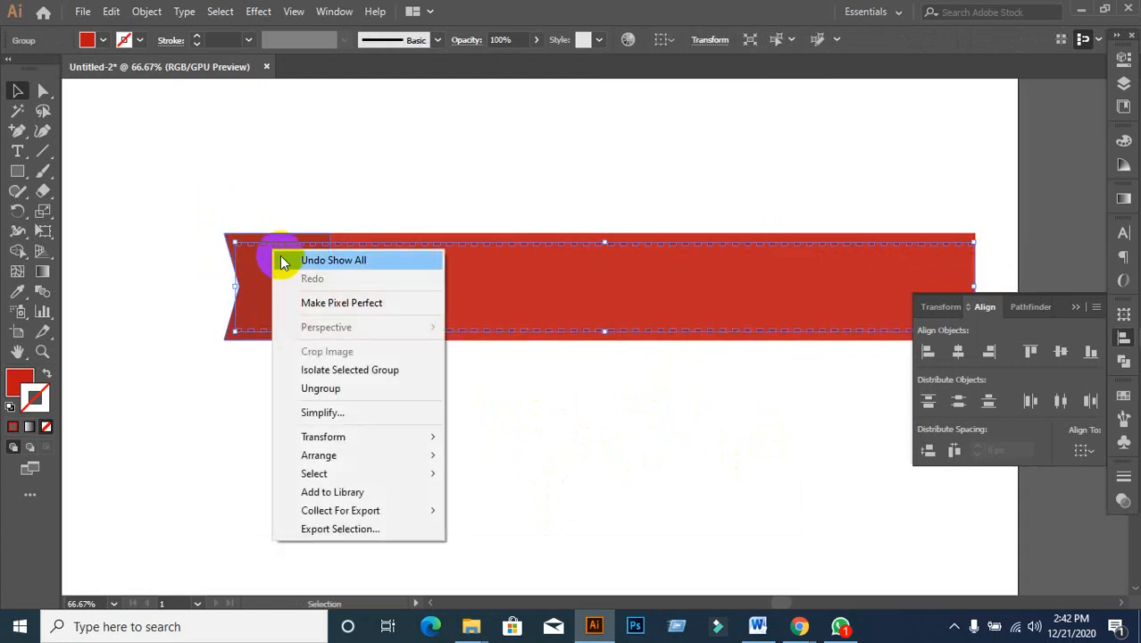
{"action": "left_click", "coordinate": [320, 390]}
{"action": "left_click", "coordinate": [180, 344]}
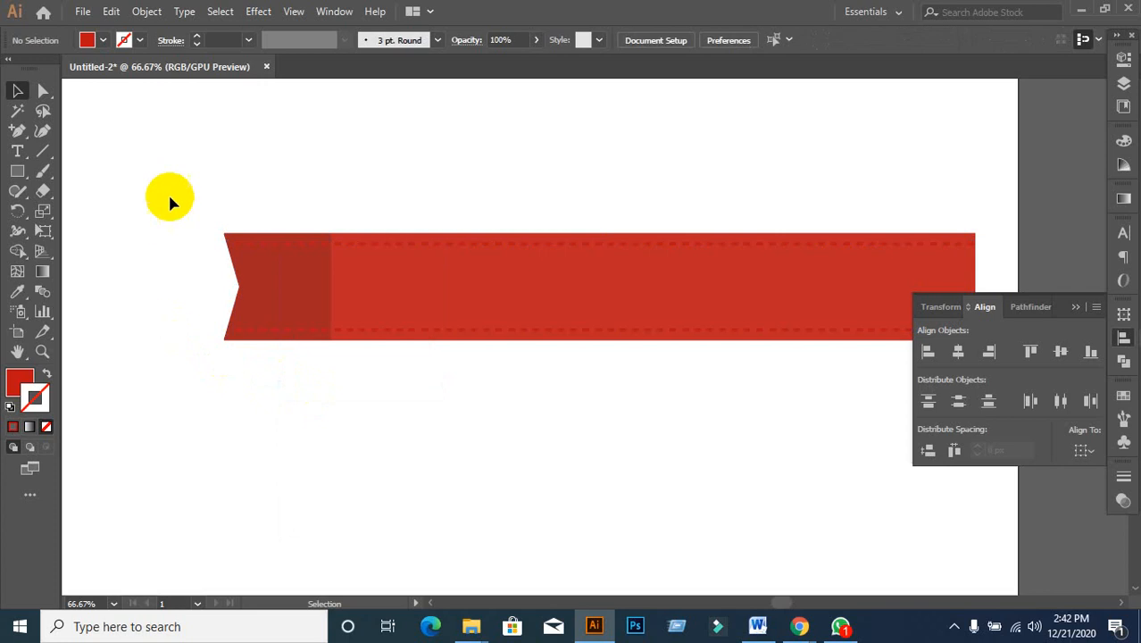
- Group the dark notched end piece with the dashes that lie on it
{"action": "left_click_drag", "start_coordinate": [170, 189], "coordinate": [329, 390]}
{"action": "key", "text": "ctrl+g"}
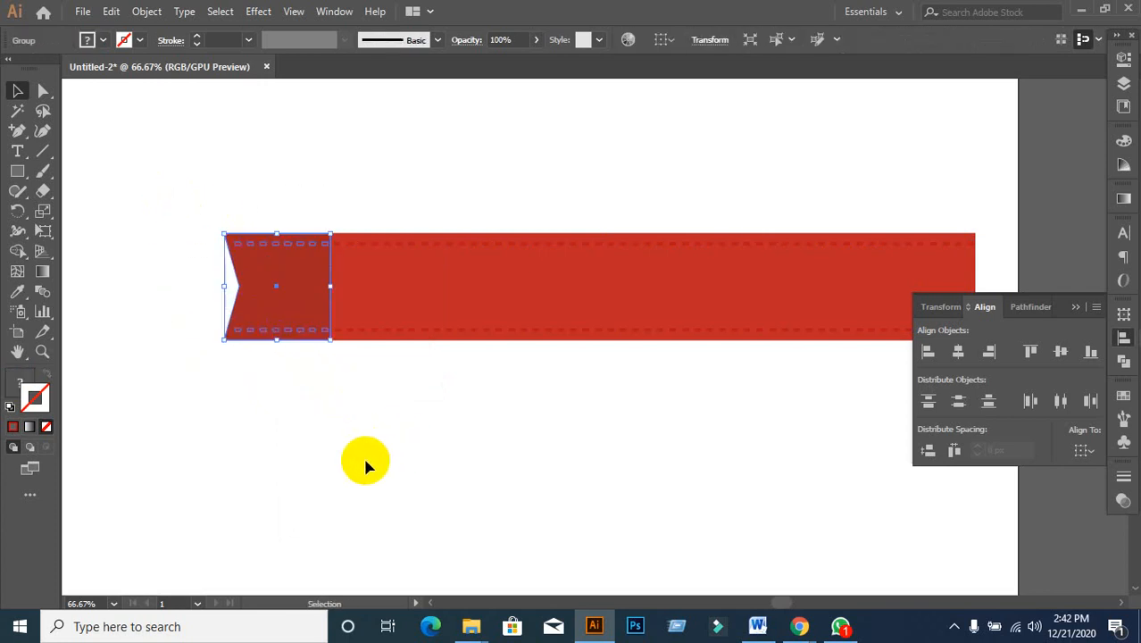
{"action": "left_click", "coordinate": [299, 355]}
- Shift the notched end group below the banner's top edge and rightwards until half of it overlaps the banner's left end
{"action": "left_click", "coordinate": [293, 332]}
{"action": "key", "text": "shift+Down"}
{"action": "key", "text": "shift+Down"}
{"action": "key", "text": "shift+Down"}
{"action": "key", "text": "shift+Down"}
{"action": "key", "text": "shift+Down"}
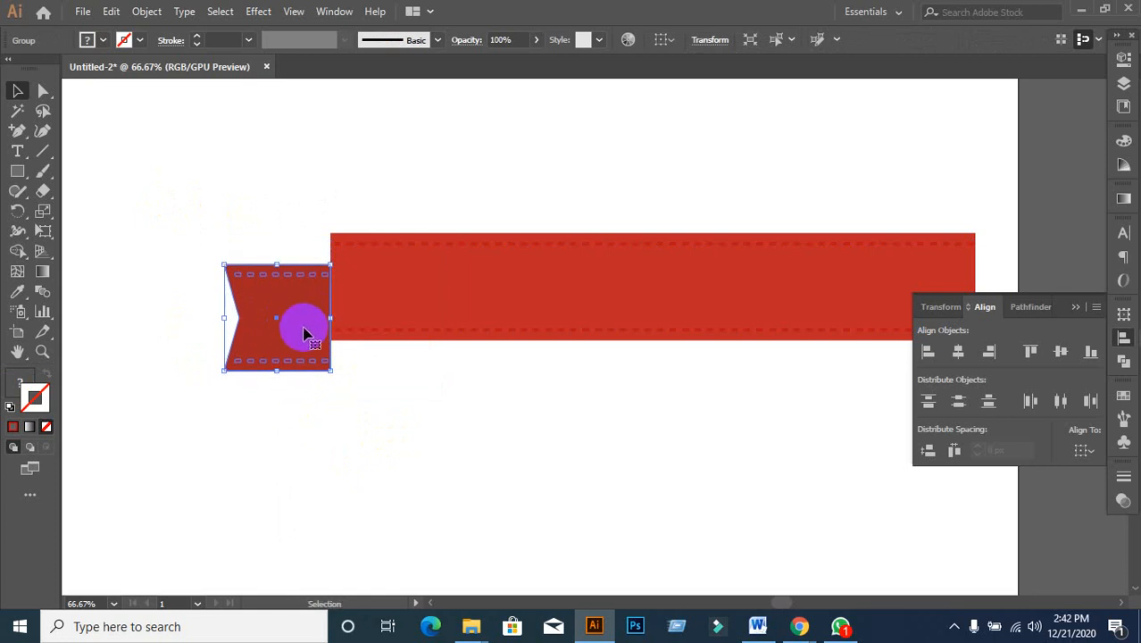
{"action": "left_click_drag", "start_coordinate": [297, 334], "coordinate": [350, 335]}
{"action": "left_click", "coordinate": [362, 413]}
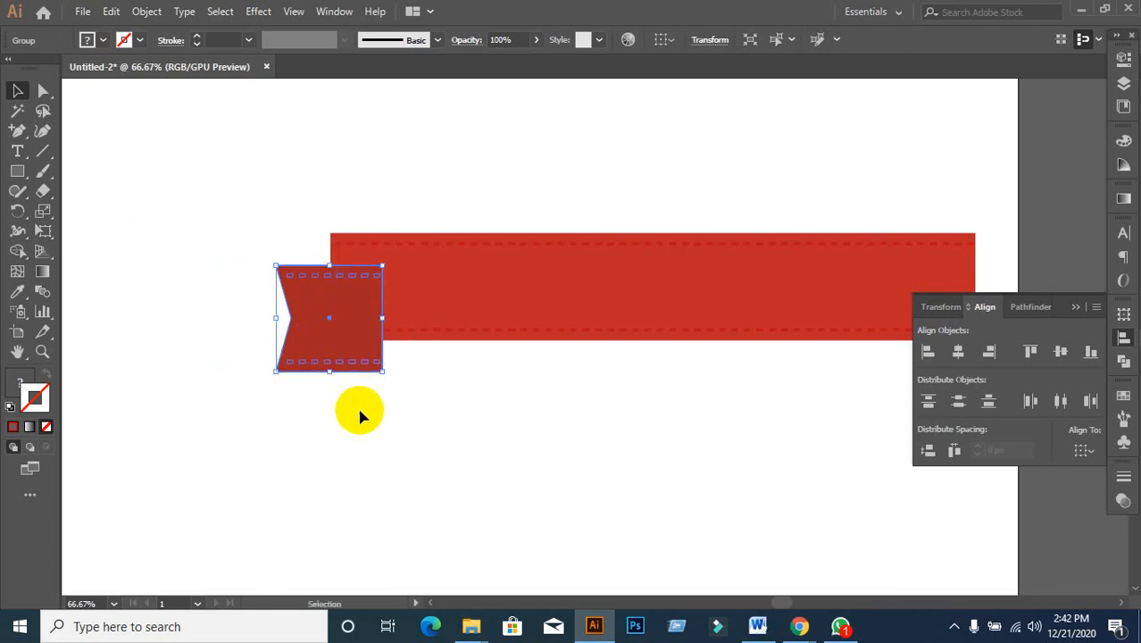
- Send the notched end group behind the main banner
{"action": "left_click", "coordinate": [322, 317]}
{"action": "key", "text": "ctrl+shift+bracketleft"}
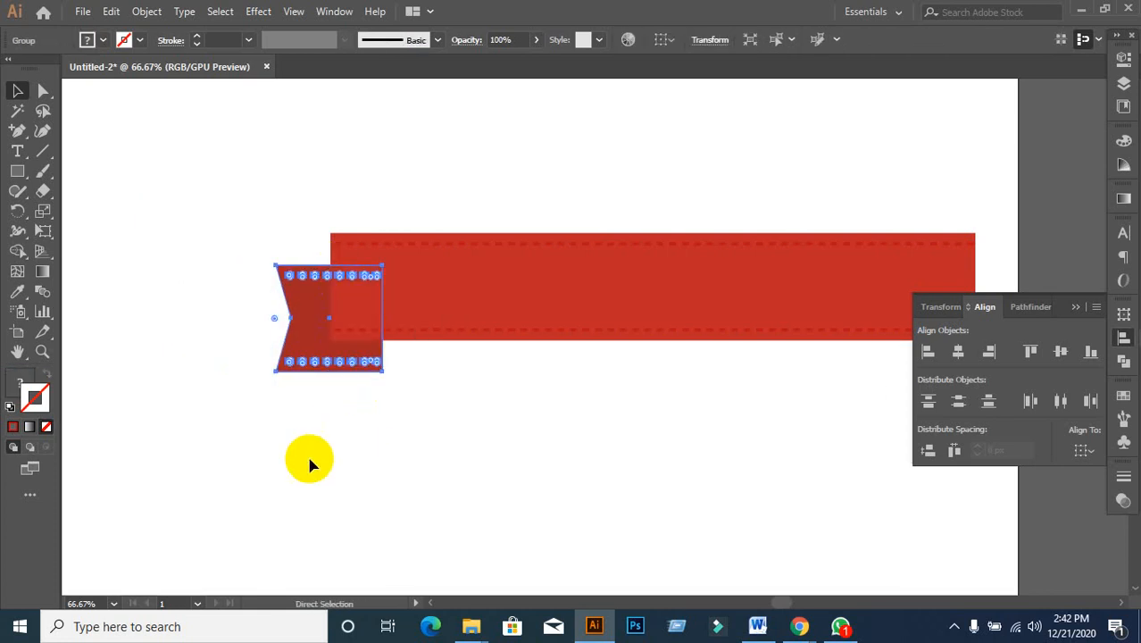
{"action": "left_click", "coordinate": [309, 459]}
- Draw a closed fold triangle about 67 by 41 px with the Pen tool between the banner's lower-left corner and the end piece's lower-right corner
{"action": "scroll", "coordinate": [407, 403], "scroll_direction": "down", "scroll_amount": 2}
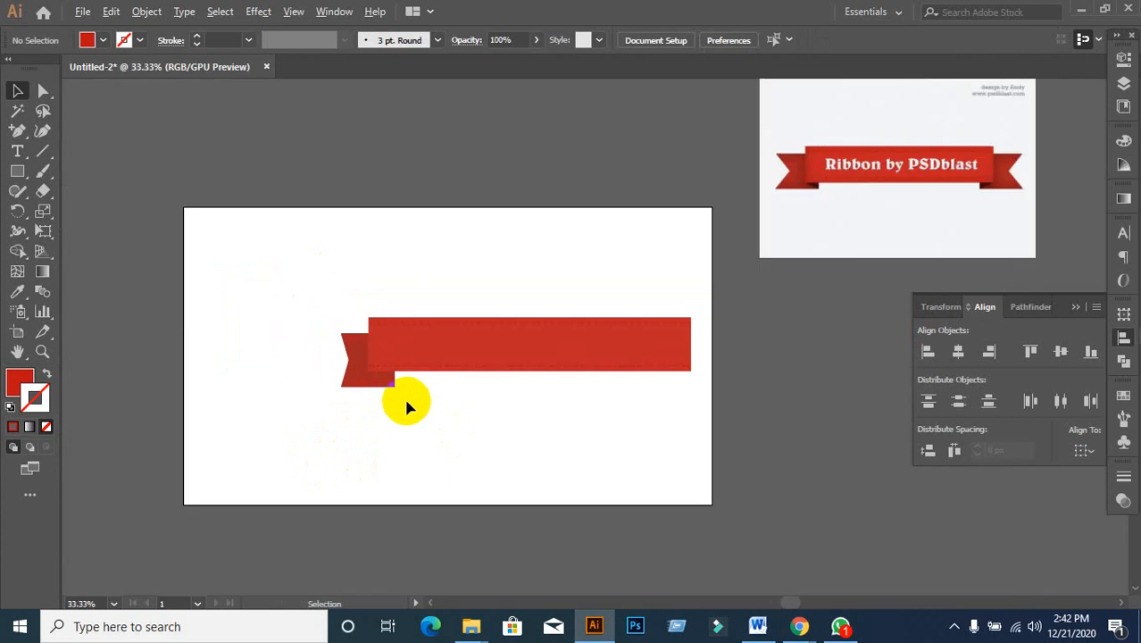
{"action": "scroll", "coordinate": [821, 209], "scroll_direction": "up", "scroll_amount": 2}
{"action": "scroll", "coordinate": [827, 199], "scroll_direction": "down", "scroll_amount": 1}
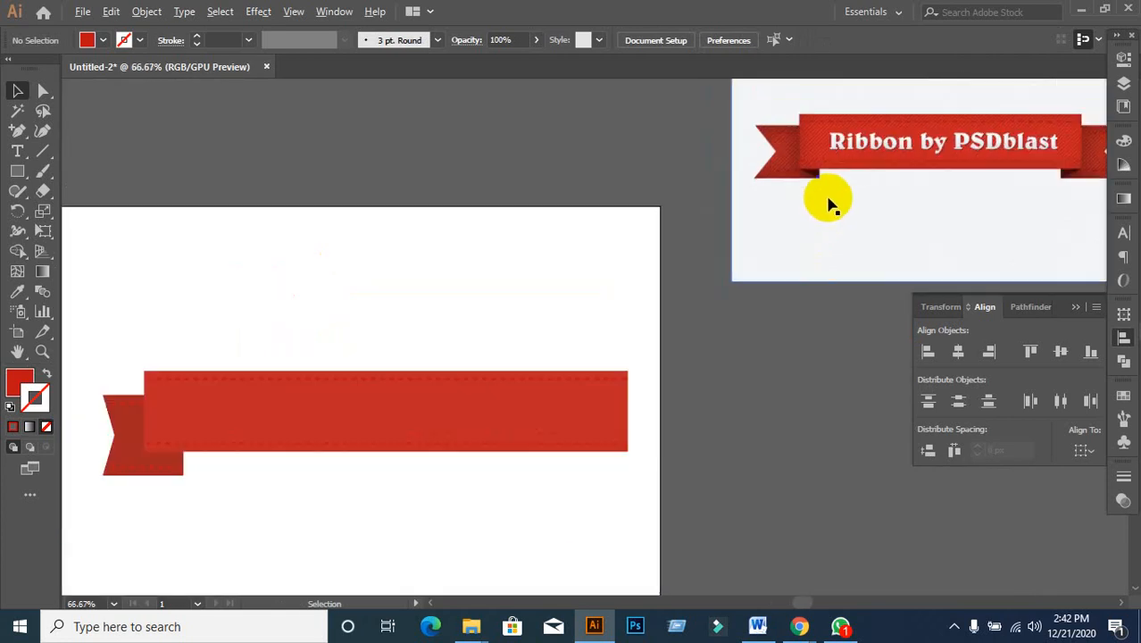
{"action": "left_click_drag", "start_coordinate": [288, 517], "coordinate": [364, 458]}
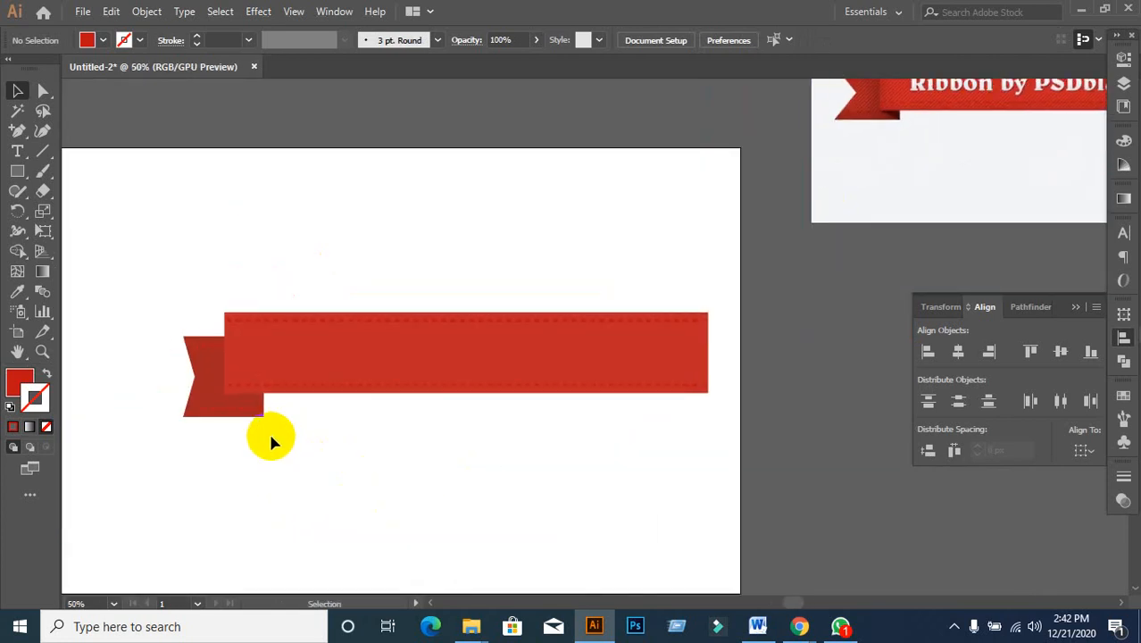
{"action": "scroll", "coordinate": [249, 437], "scroll_direction": "up", "scroll_amount": 1}
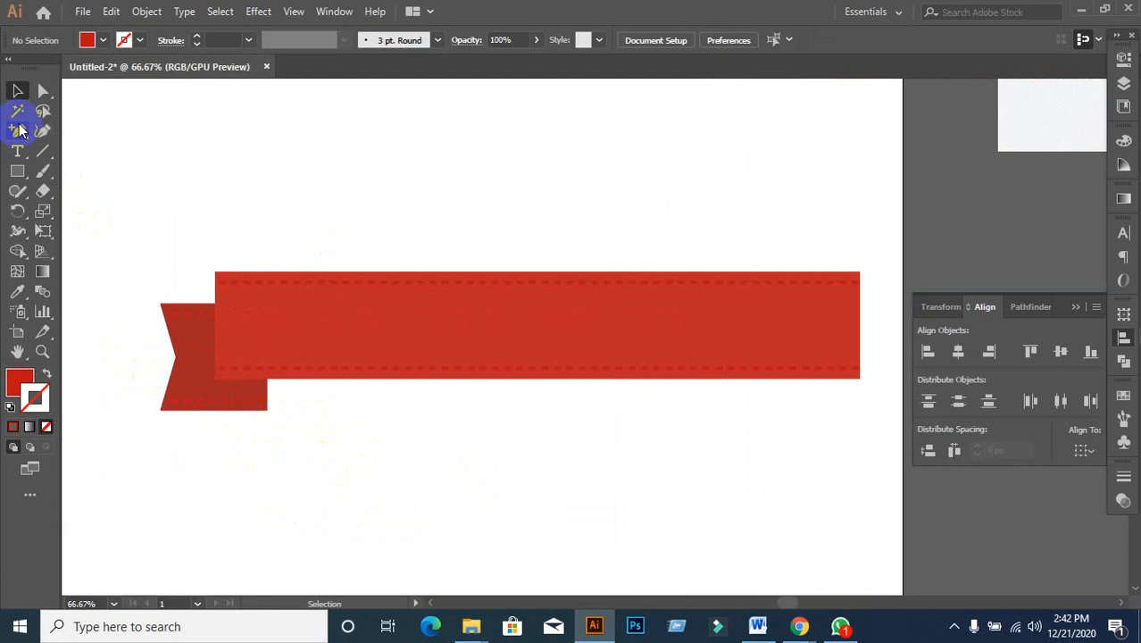
{"action": "left_click_drag", "start_coordinate": [20, 131], "coordinate": [90, 128]}
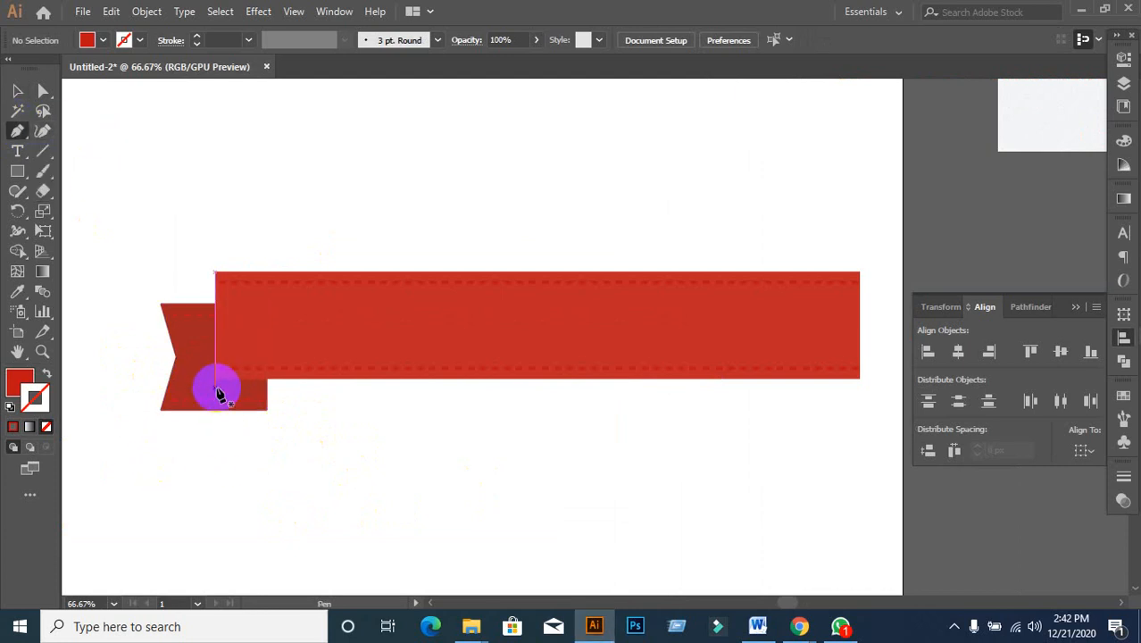
{"action": "scroll", "coordinate": [214, 388], "scroll_direction": "up", "scroll_amount": 2}
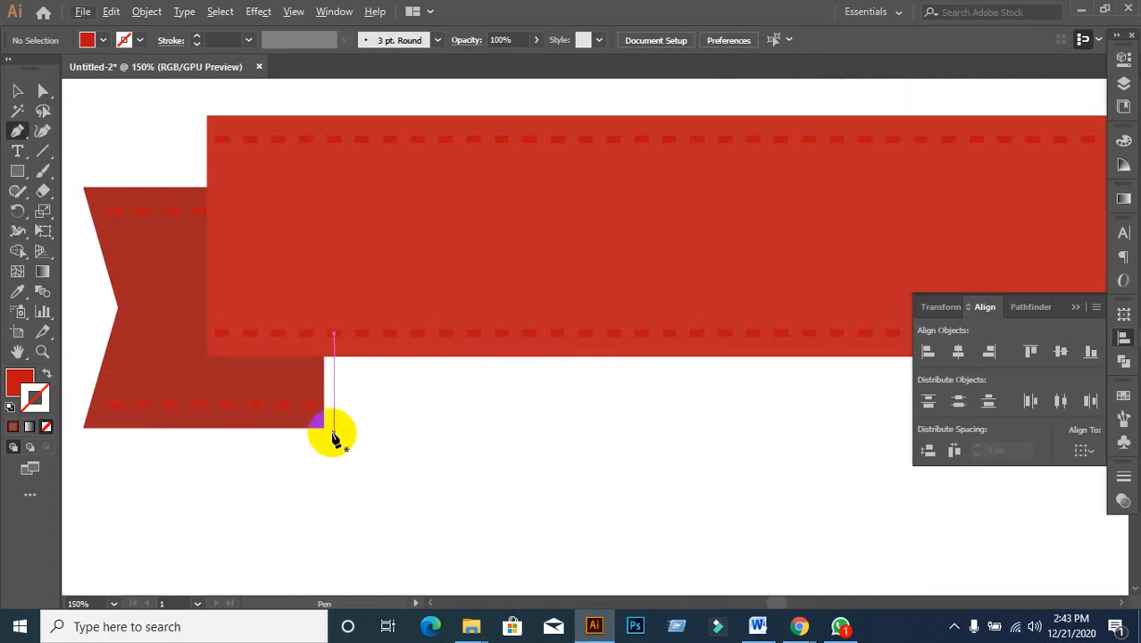
{"action": "left_click", "coordinate": [324, 427]}
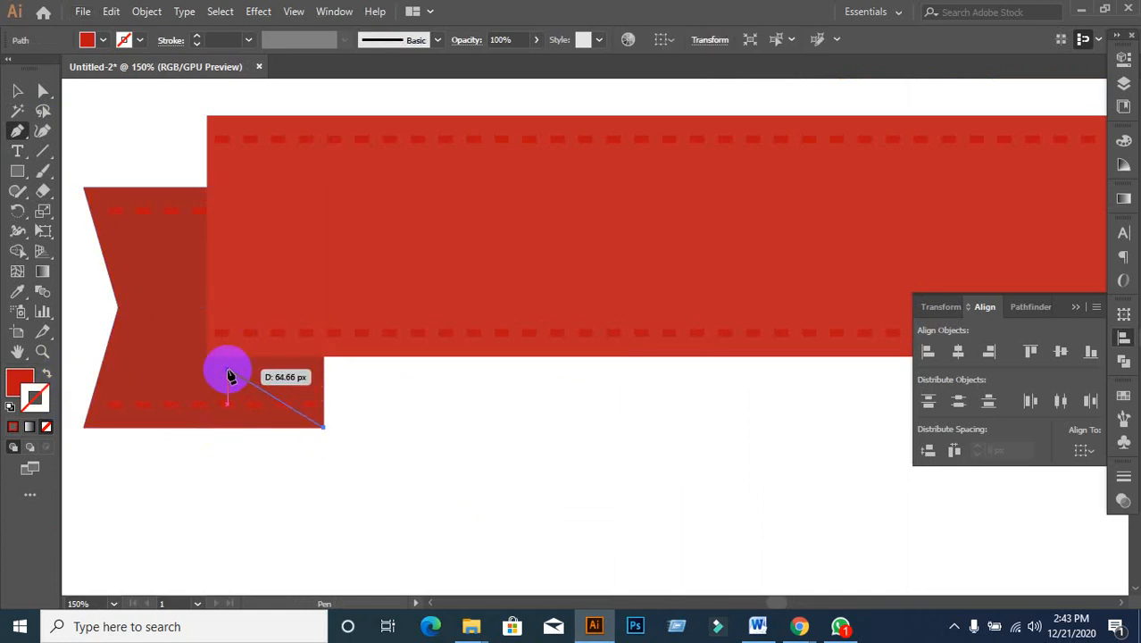
{"action": "left_click", "coordinate": [207, 358]}
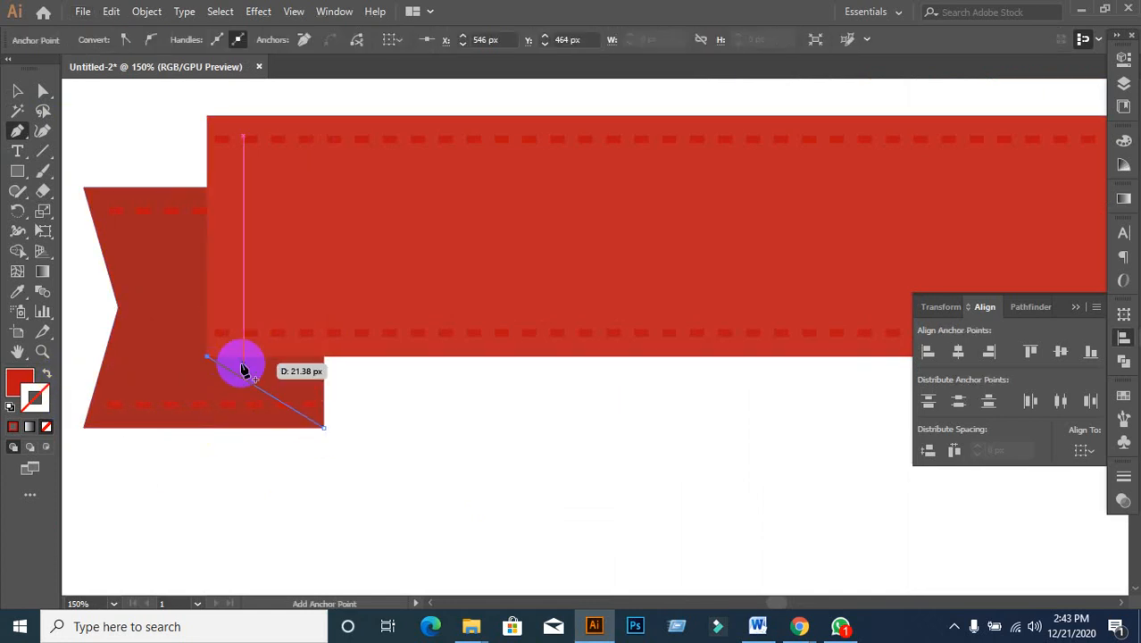
{"action": "left_click", "coordinate": [324, 358]}
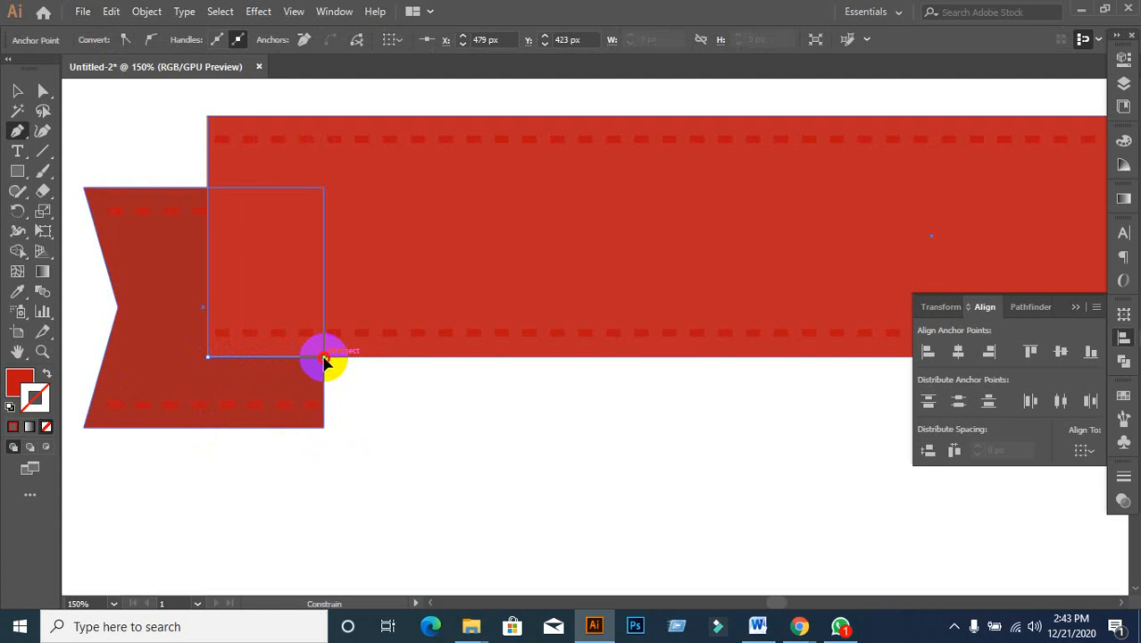
{"action": "left_click", "coordinate": [325, 428]}
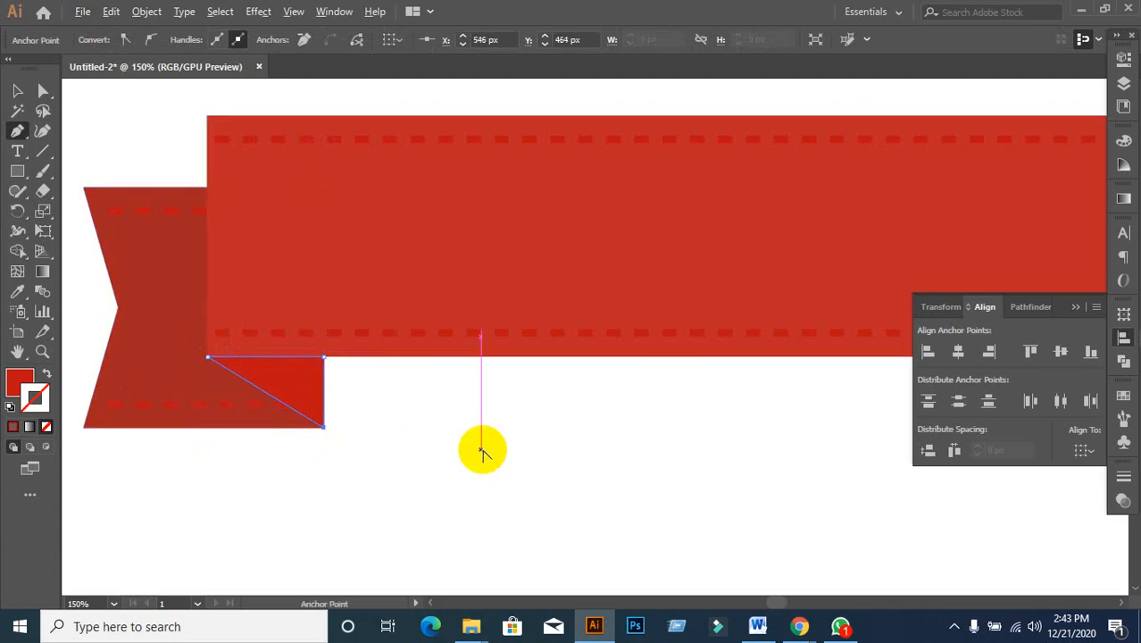
- Fill the fold triangle with the dark maroon sampled from the fold in the reference ribbon
{"action": "scroll", "coordinate": [484, 446], "scroll_direction": "down", "scroll_amount": 3}
{"action": "left_click", "coordinate": [21, 92]}
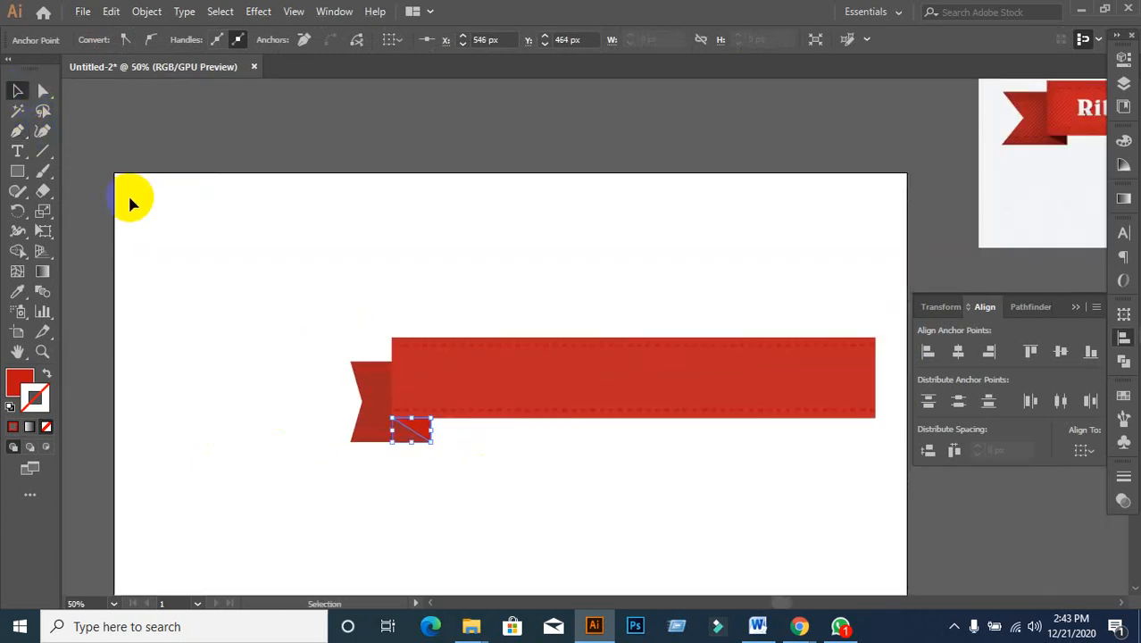
{"action": "left_click", "coordinate": [19, 293]}
{"action": "left_click", "coordinate": [1064, 132]}
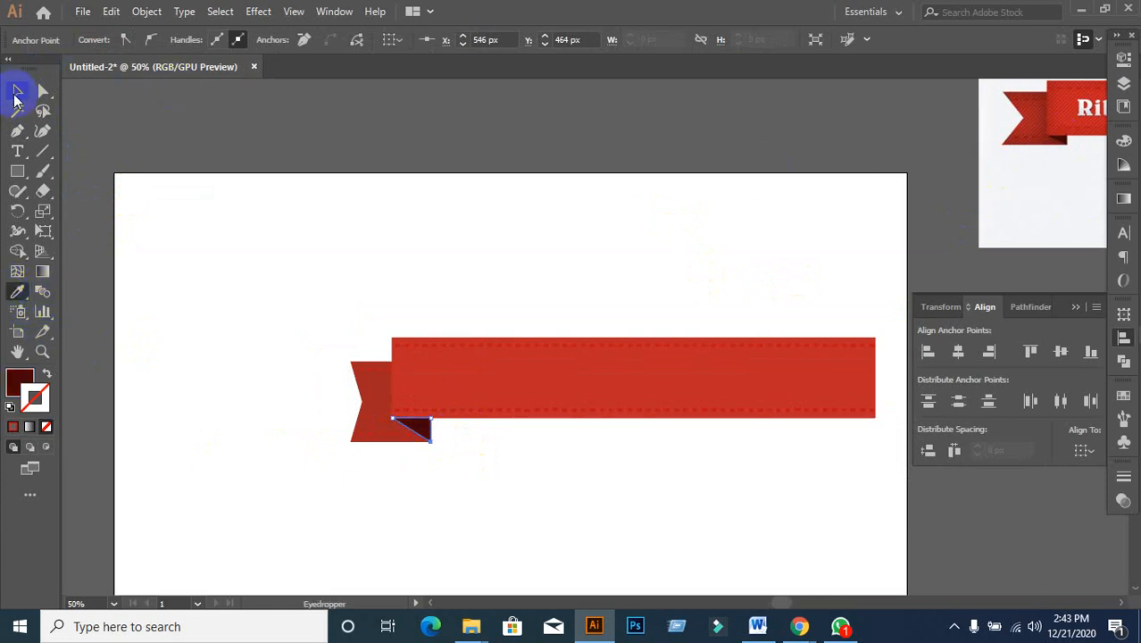
{"action": "left_click", "coordinate": [16, 92]}
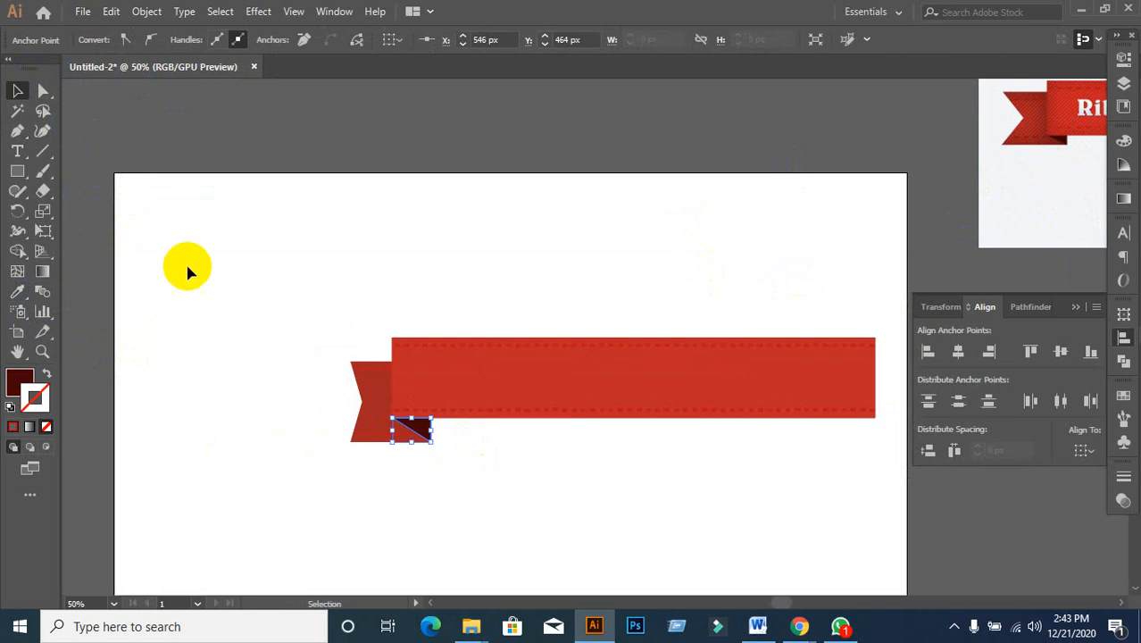
{"action": "left_click", "coordinate": [253, 441]}
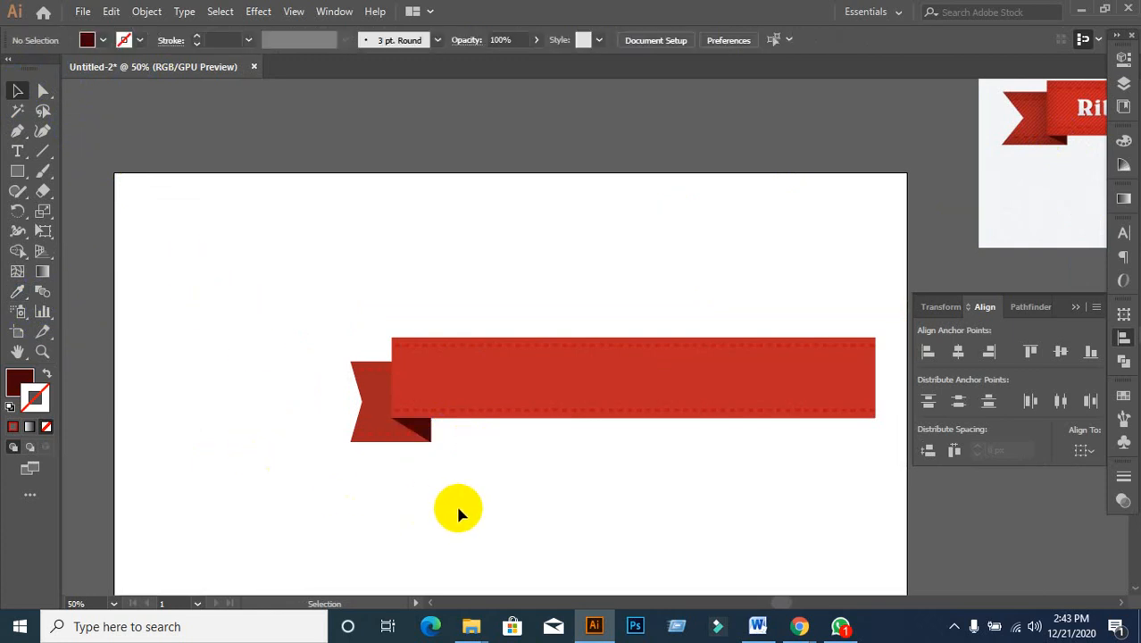
- Group the notched end piece with the dark fold triangle
{"action": "scroll", "coordinate": [459, 483], "scroll_direction": "down", "scroll_amount": 1}
{"action": "left_click_drag", "start_coordinate": [530, 495], "coordinate": [375, 378]}
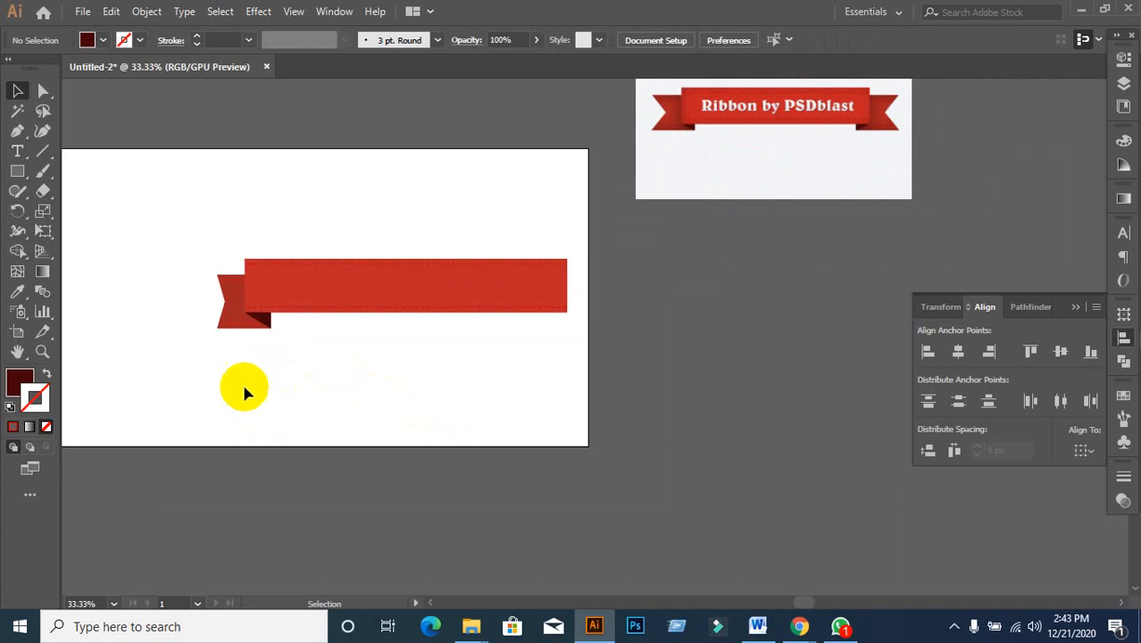
{"action": "left_click_drag", "start_coordinate": [300, 366], "coordinate": [270, 364]}
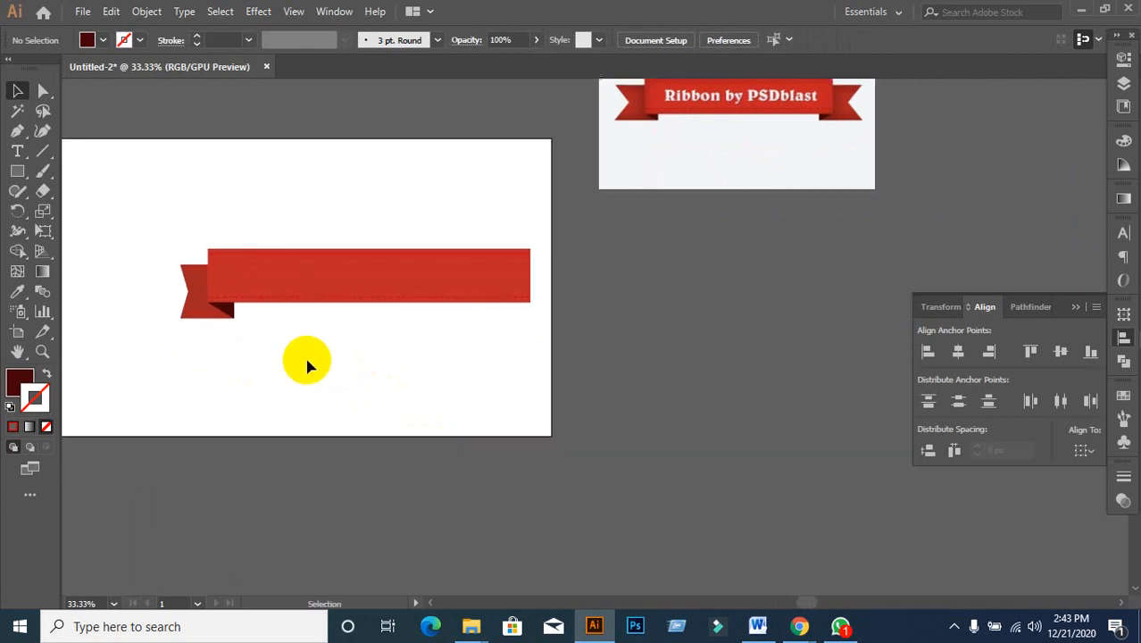
{"action": "scroll", "coordinate": [295, 364], "scroll_direction": "up", "scroll_amount": 1}
{"action": "left_click_drag", "start_coordinate": [175, 338], "coordinate": [285, 342]}
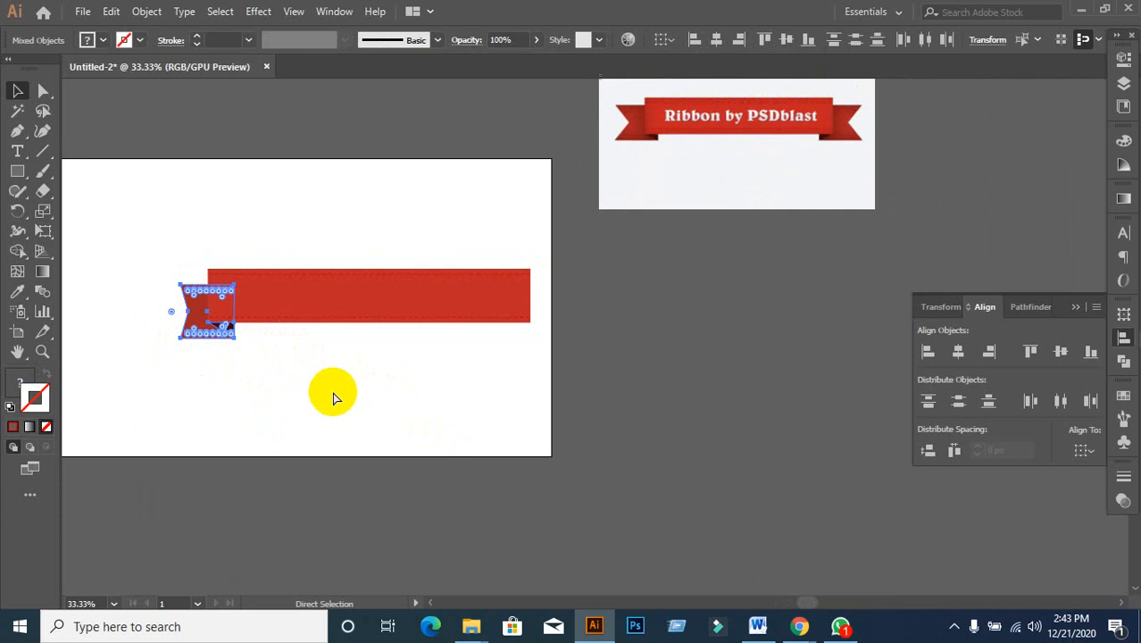
{"action": "key", "text": "ctrl+g"}
{"action": "left_click", "coordinate": [328, 392]}
- Place a copy of the notched tail group just beyond the banner's right end and reflect it so the notch faces outward
{"action": "left_click", "coordinate": [205, 332]}
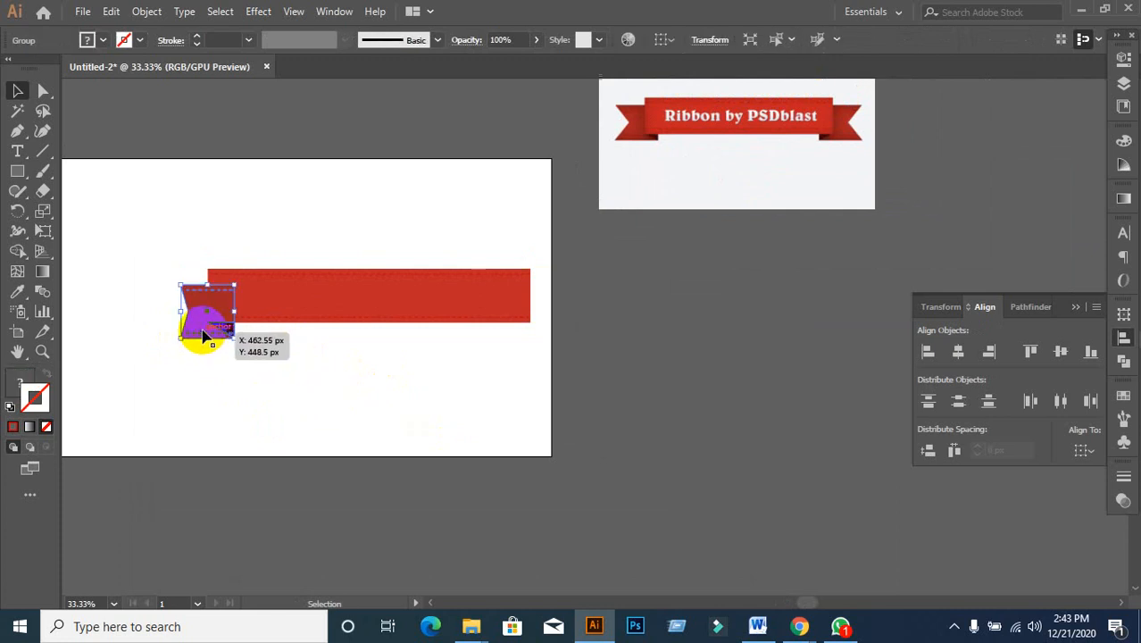
{"action": "left_click_drag", "start_coordinate": [203, 334], "coordinate": [563, 340]}
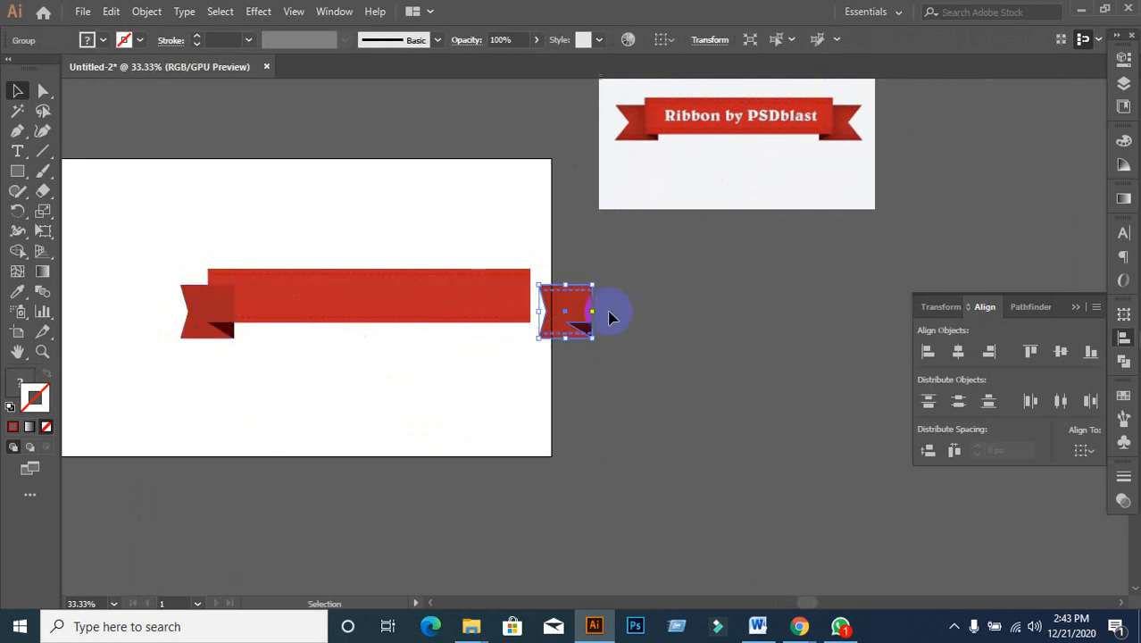
{"action": "right_click", "coordinate": [557, 336]}
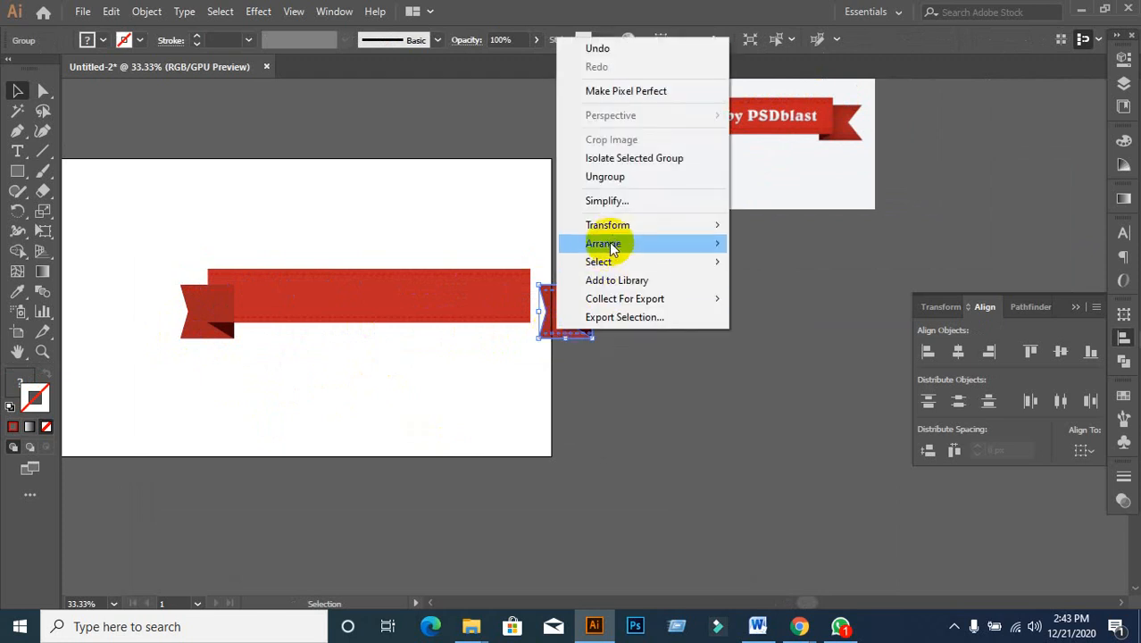
{"action": "mouse_move", "coordinate": [609, 225]}
{"action": "left_click", "coordinate": [773, 285]}
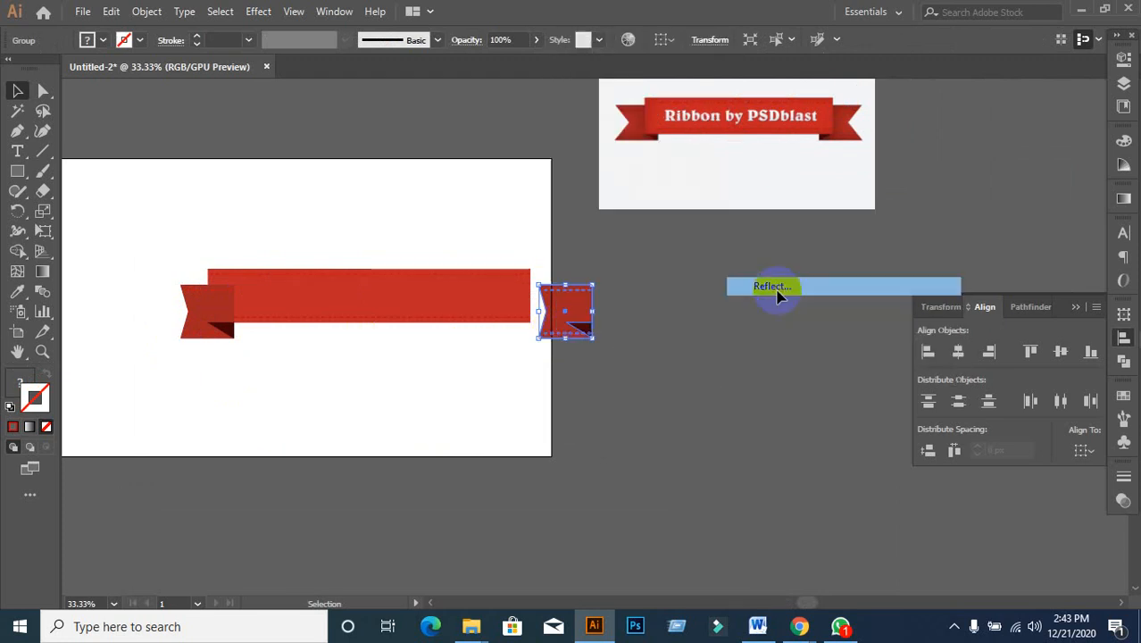
{"action": "left_click", "coordinate": [843, 415]}
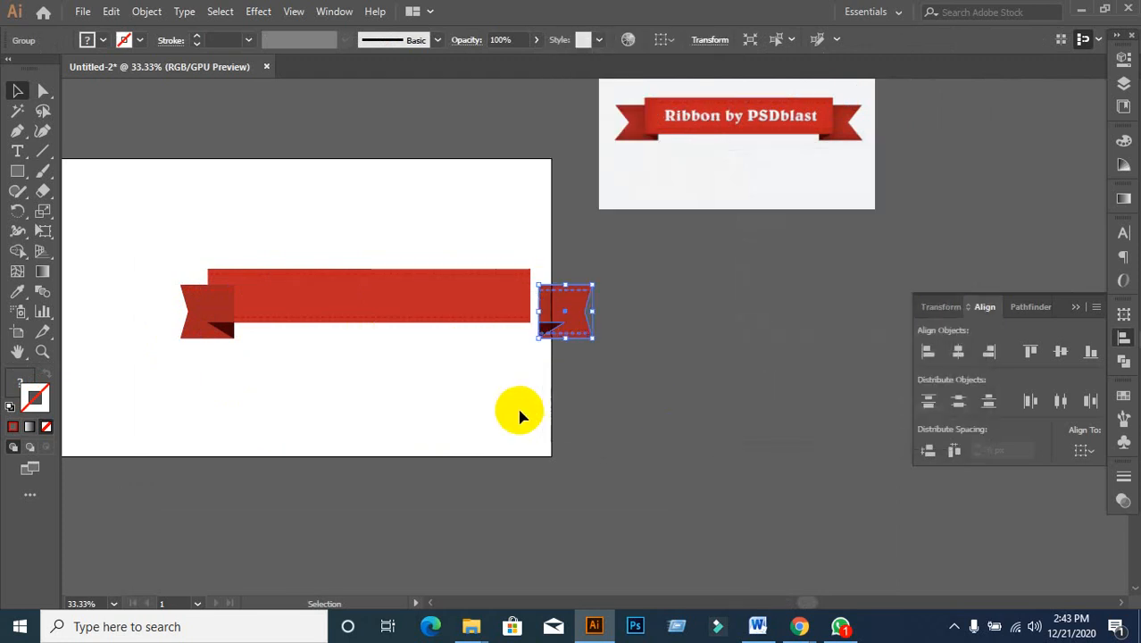
{"action": "left_click", "coordinate": [523, 411]}
{"action": "scroll", "coordinate": [499, 374], "scroll_direction": "up", "scroll_amount": 1}
{"action": "left_click", "coordinate": [594, 306]}
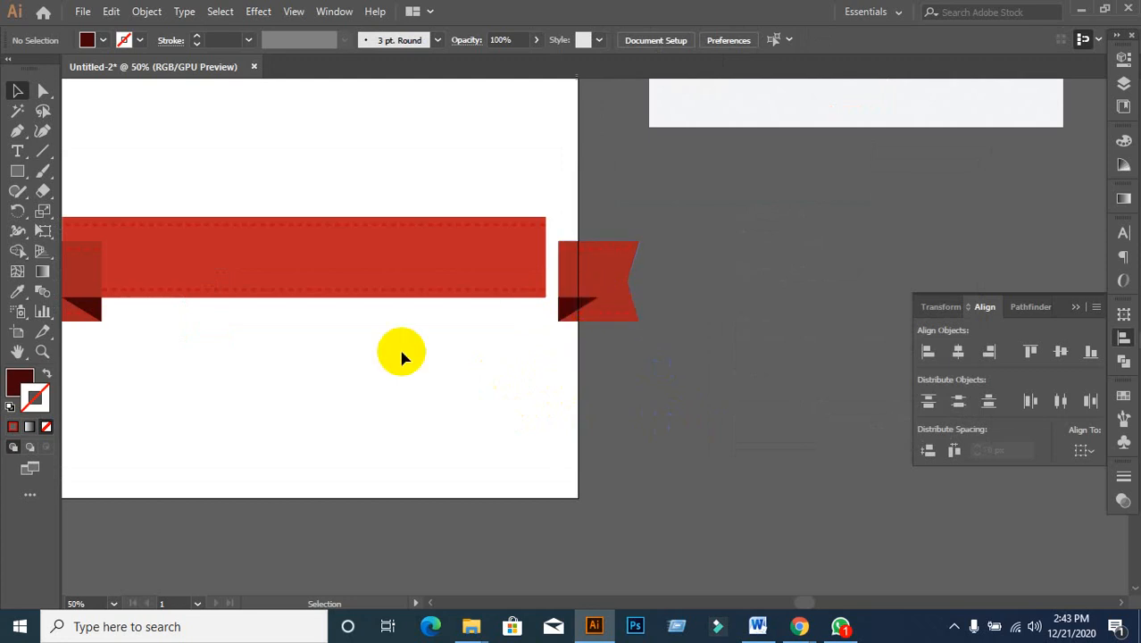
- Move the reflected notched tail onto the banner's right end so that it overlaps the end like the left tail
{"action": "scroll", "coordinate": [402, 348], "scroll_direction": "down", "scroll_amount": 1}
{"action": "left_click", "coordinate": [177, 307]}
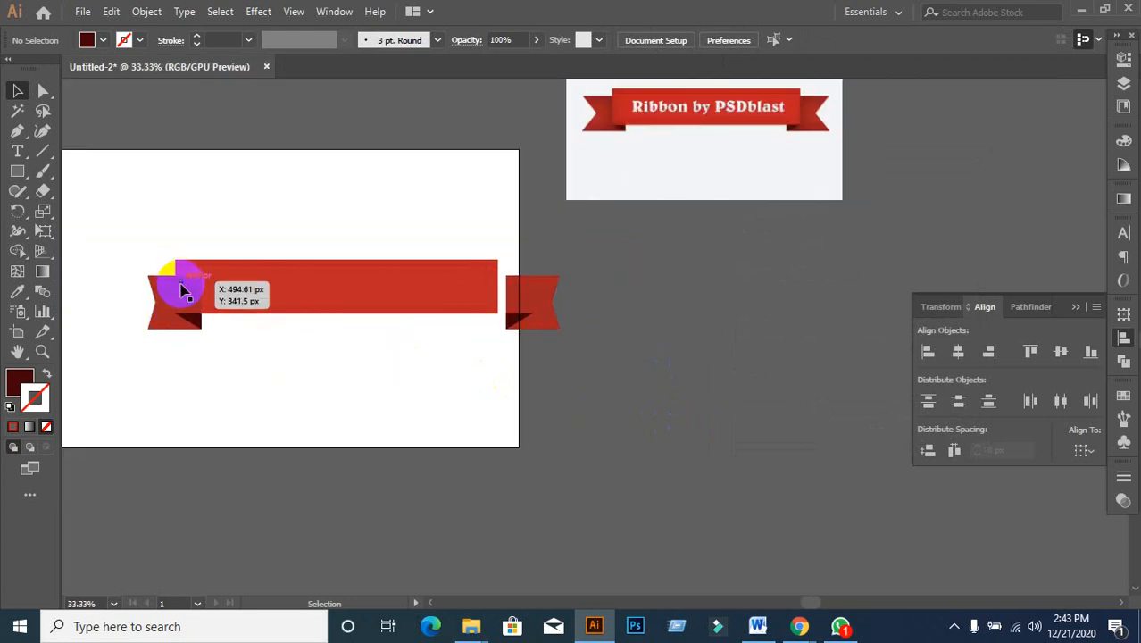
{"action": "left_click", "coordinate": [183, 310]}
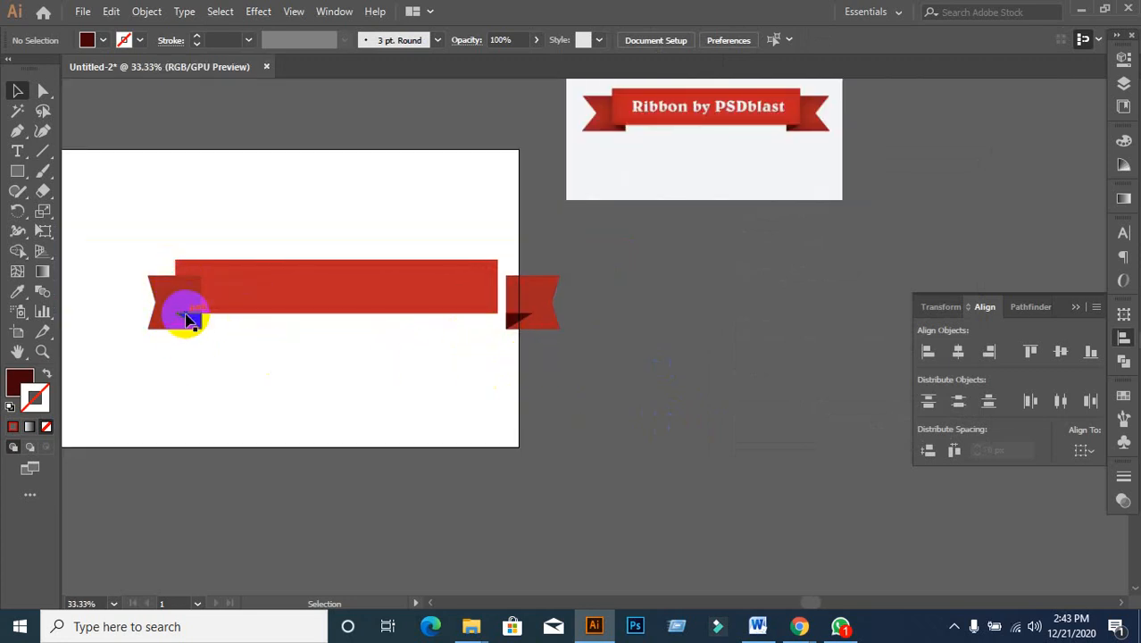
{"action": "scroll", "coordinate": [174, 301], "scroll_direction": "up", "scroll_amount": 1}
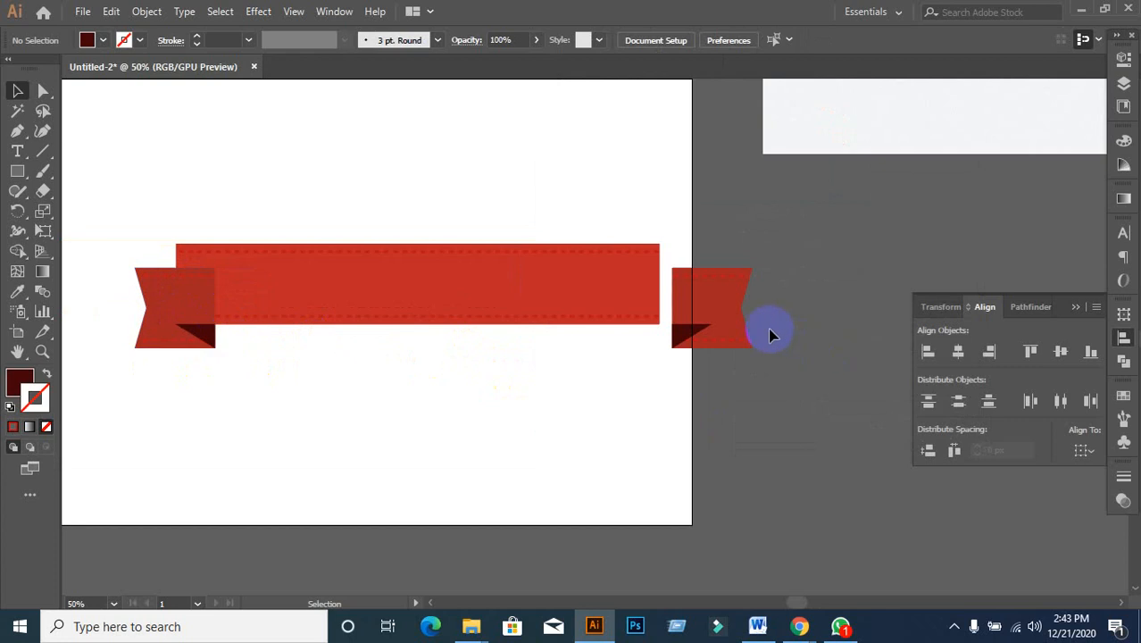
{"action": "mouse_move", "coordinate": [728, 336]}
{"action": "left_mouse_down"}
{"action": "mouse_move", "coordinate": [701, 332]}
{"action": "mouse_move", "coordinate": [737, 326]}
{"action": "left_mouse_up"}
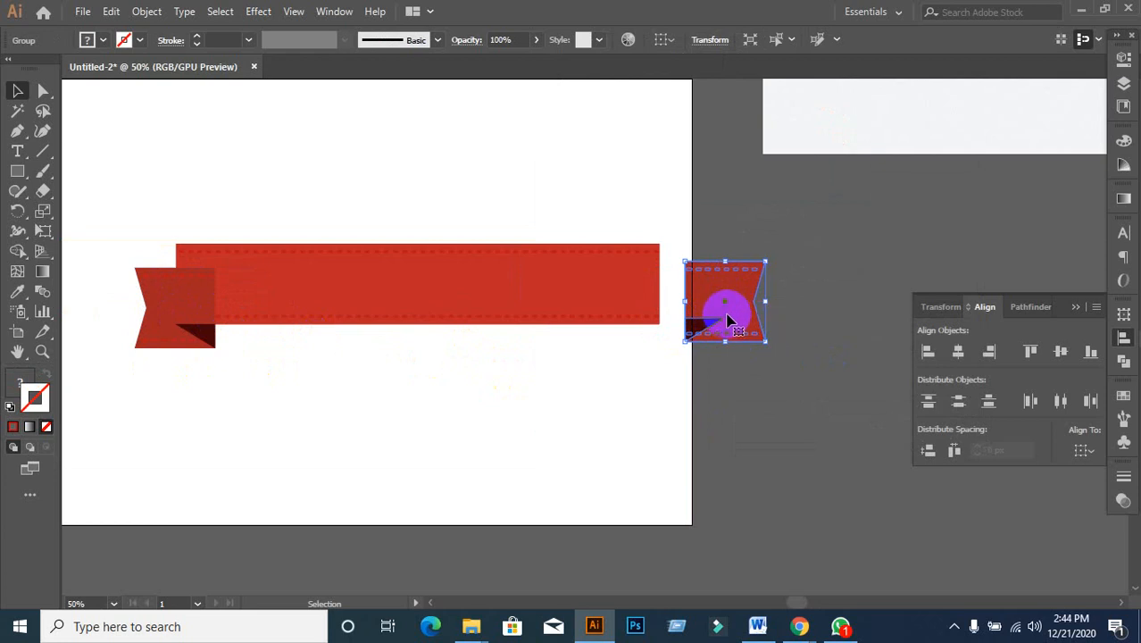
{"action": "left_click_drag", "start_coordinate": [721, 313], "coordinate": [664, 318]}
{"action": "left_click", "coordinate": [645, 448]}
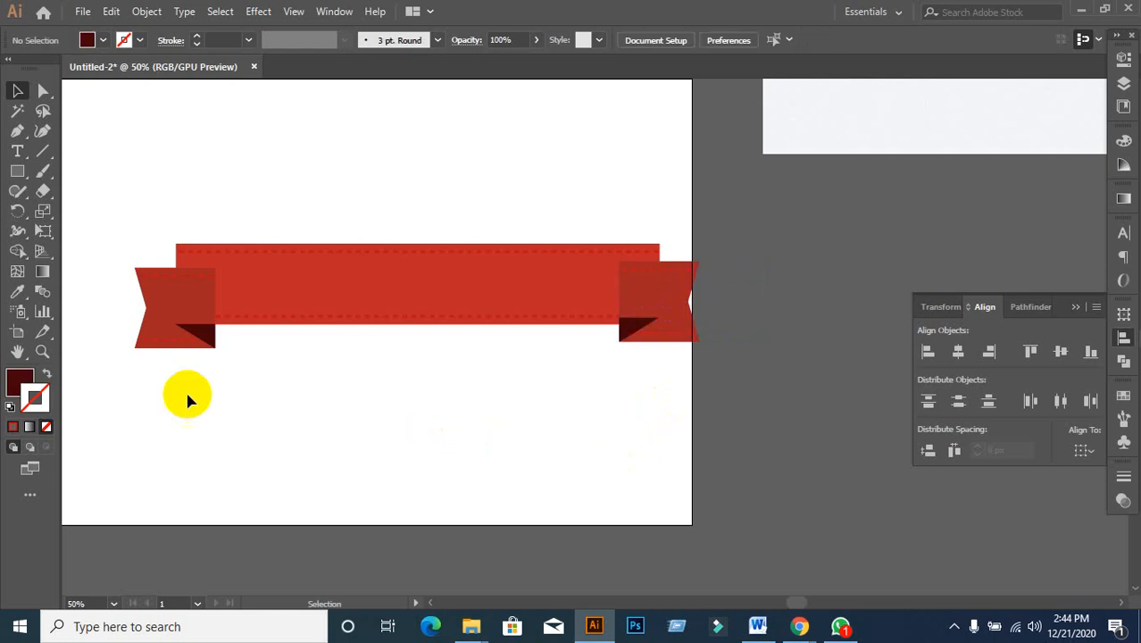
- Align the right tail to the vertical centre of the left tail, using the left tail as the key object
{"action": "left_click", "coordinate": [161, 346]}
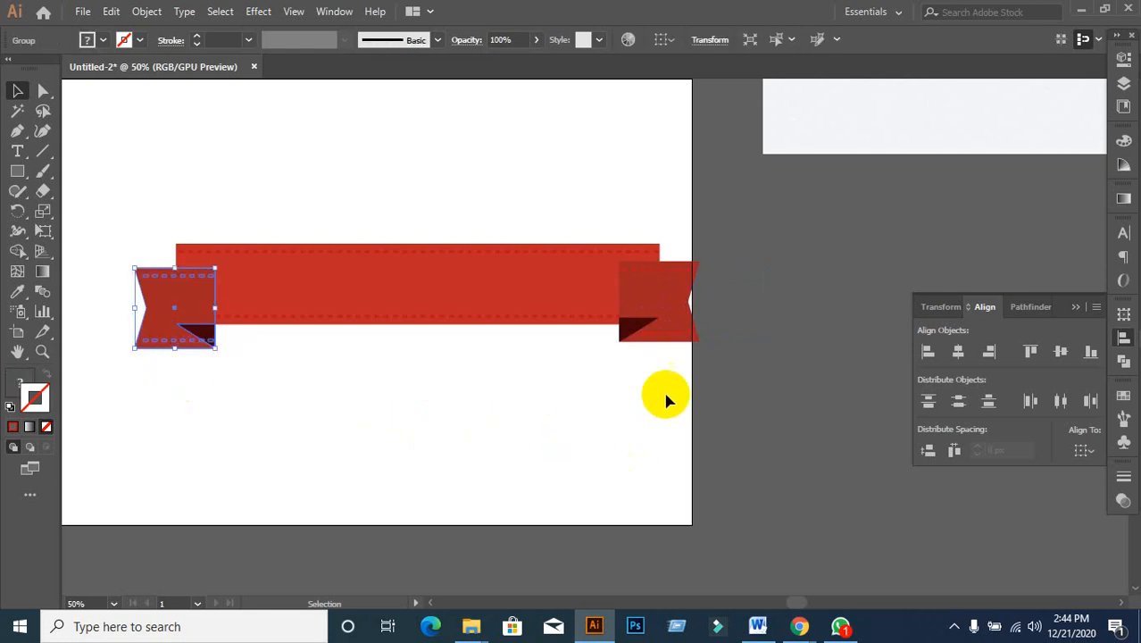
{"action": "left_click", "coordinate": [668, 336], "text": "shift"}
{"action": "left_click", "coordinate": [181, 332]}
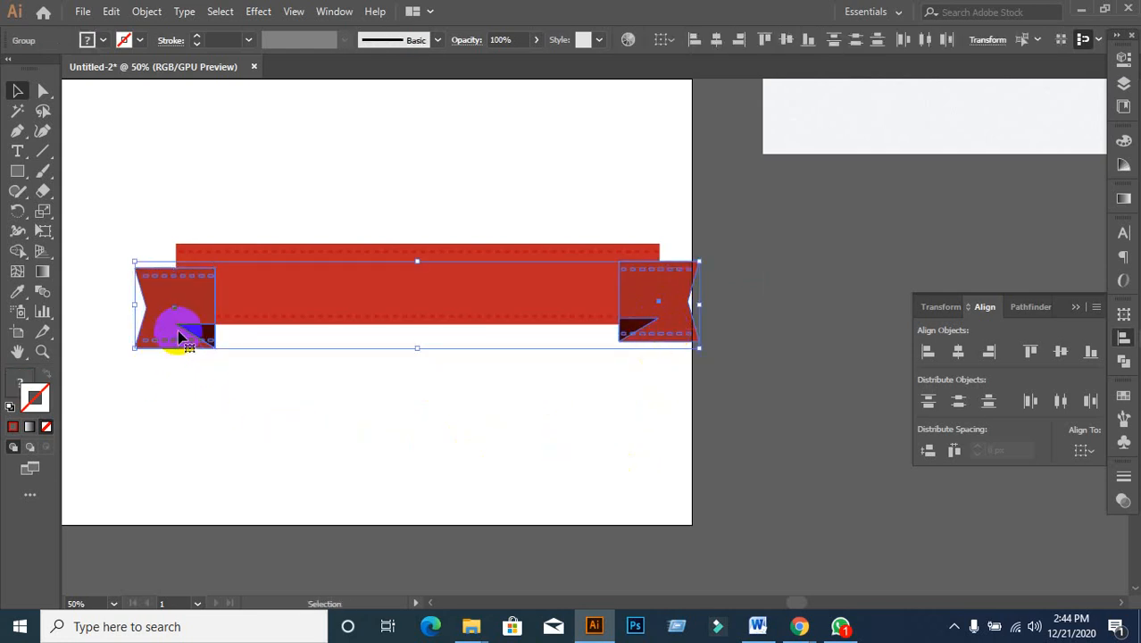
{"action": "left_click", "coordinate": [1061, 351]}
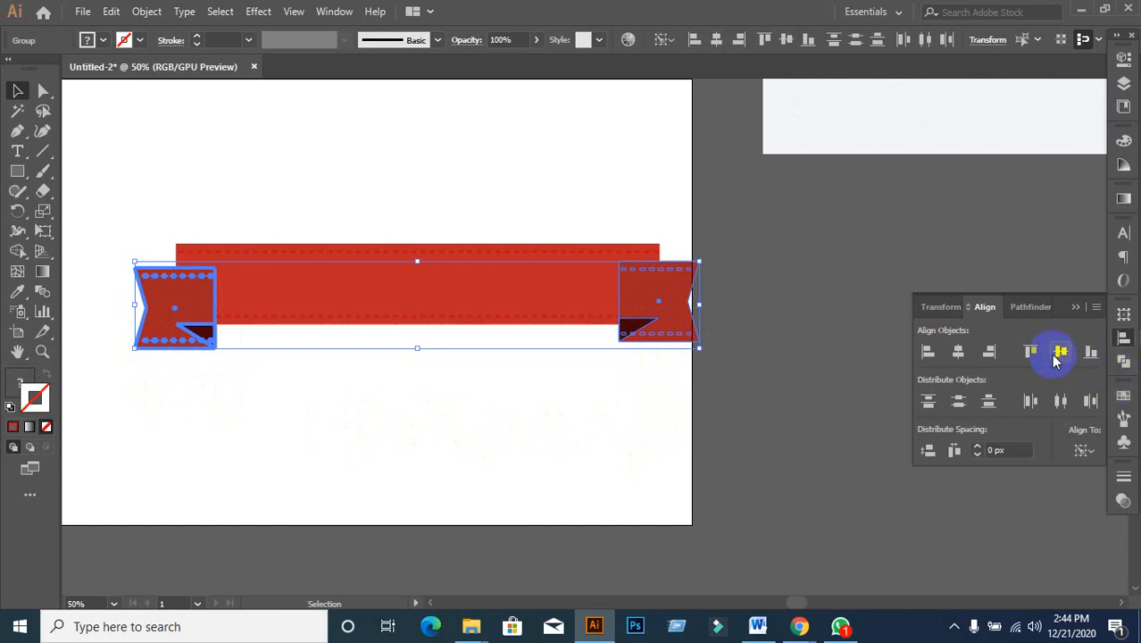
{"action": "left_click", "coordinate": [532, 485]}
- Group the two notched tails and send the group behind the banner
{"action": "left_click", "coordinate": [170, 333]}
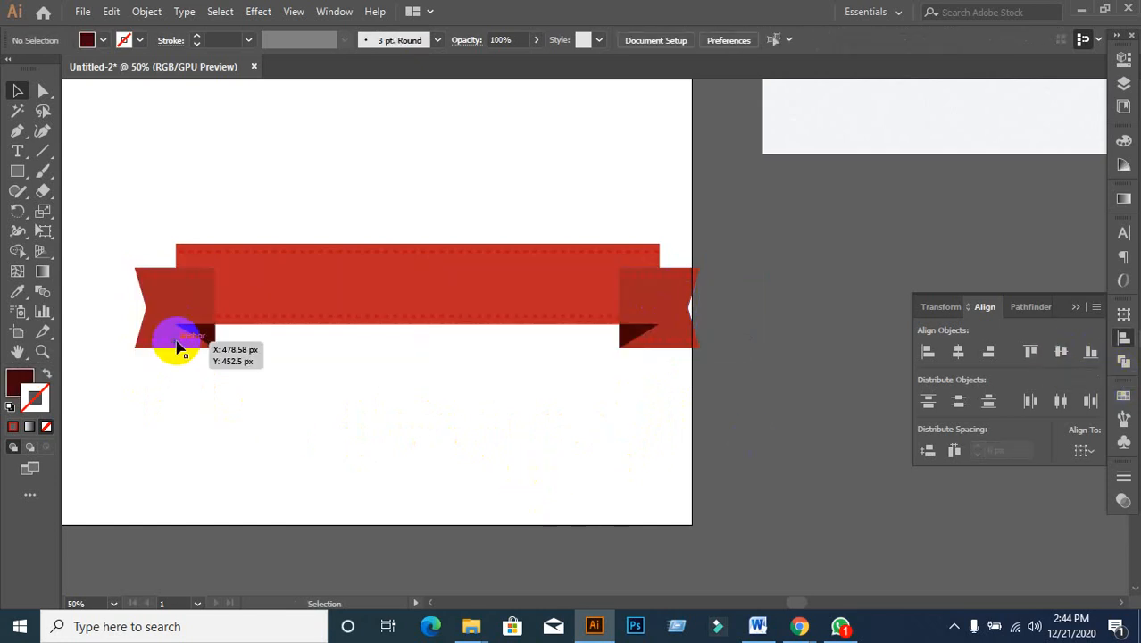
{"action": "left_click", "coordinate": [653, 333], "text": "shift"}
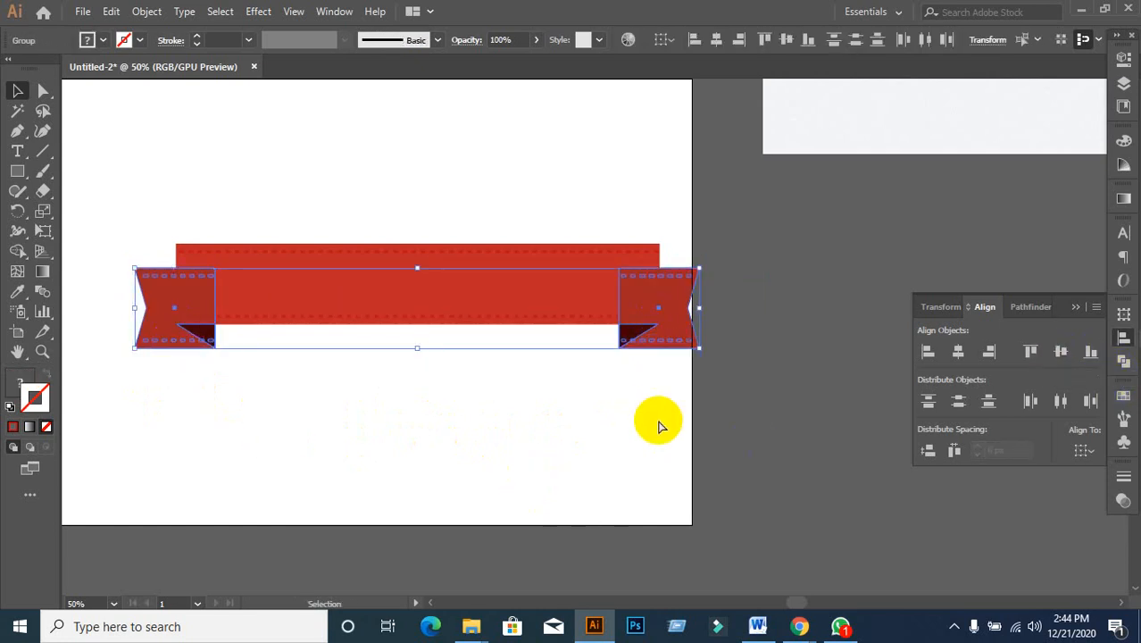
{"action": "key", "text": "ctrl+g"}
{"action": "left_click", "coordinate": [607, 427]}
{"action": "left_click", "coordinate": [177, 343]}
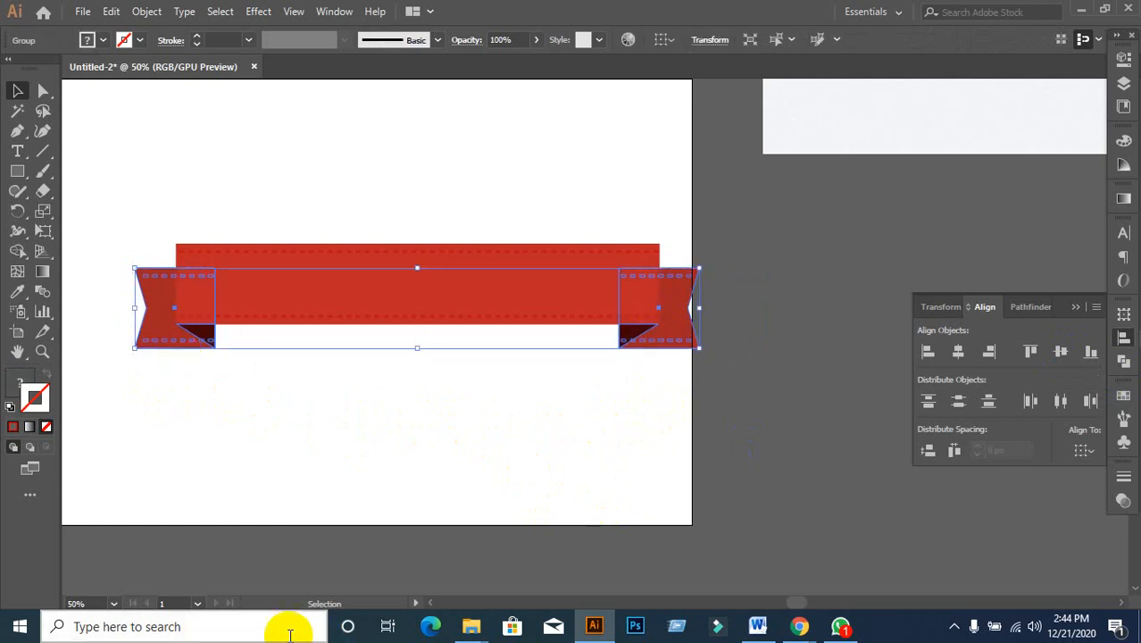
{"action": "left_click", "coordinate": [411, 426]}
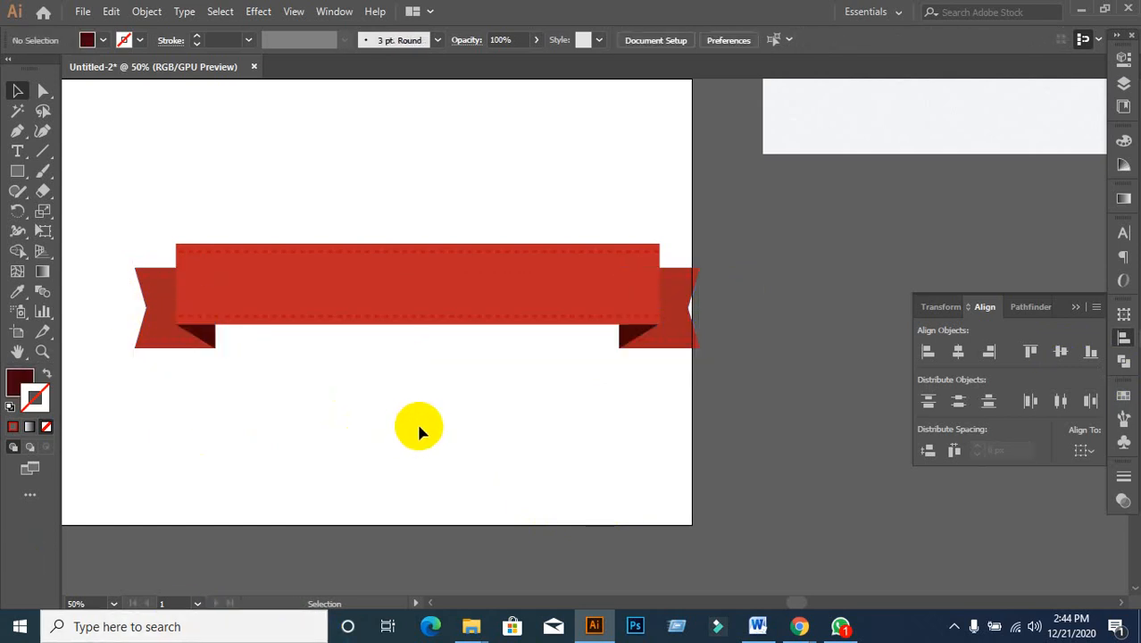
- Group the banner and its tails into one ribbon object
{"action": "key", "text": "ctrl+minus"}
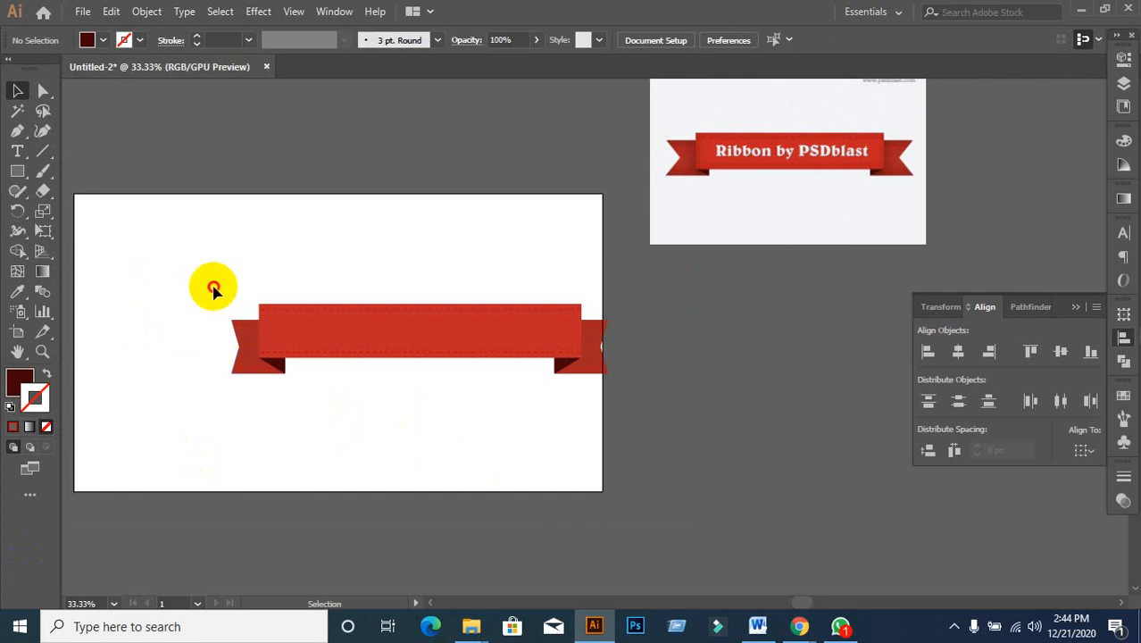
{"action": "left_click_drag", "start_coordinate": [215, 286], "coordinate": [625, 375]}
{"action": "left_click", "coordinate": [742, 430]}
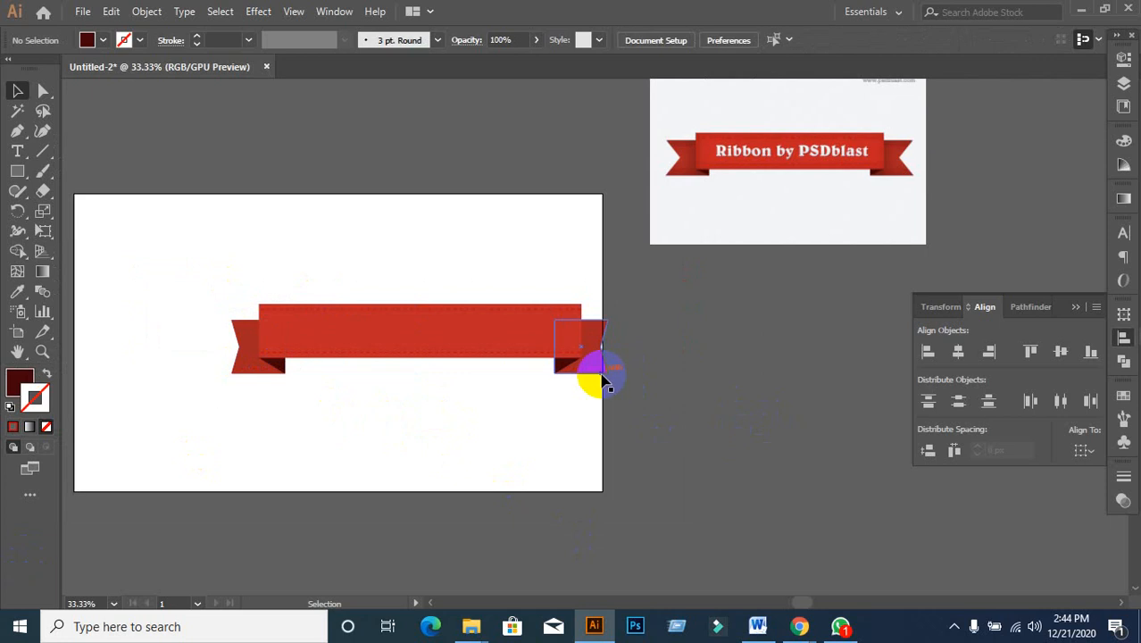
{"action": "left_click", "coordinate": [599, 372]}
{"action": "left_click", "coordinate": [720, 433]}
{"action": "left_click_drag", "start_coordinate": [231, 280], "coordinate": [698, 461]}
{"action": "left_click", "coordinate": [582, 422]}
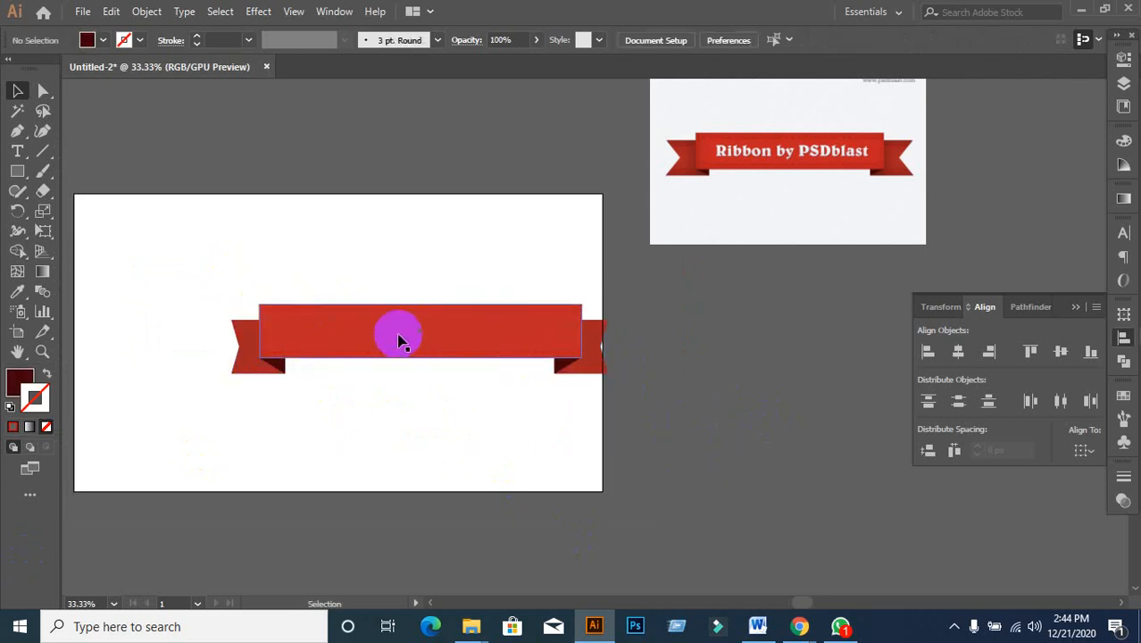
{"action": "left_click", "coordinate": [400, 331]}
{"action": "left_click", "coordinate": [605, 444]}
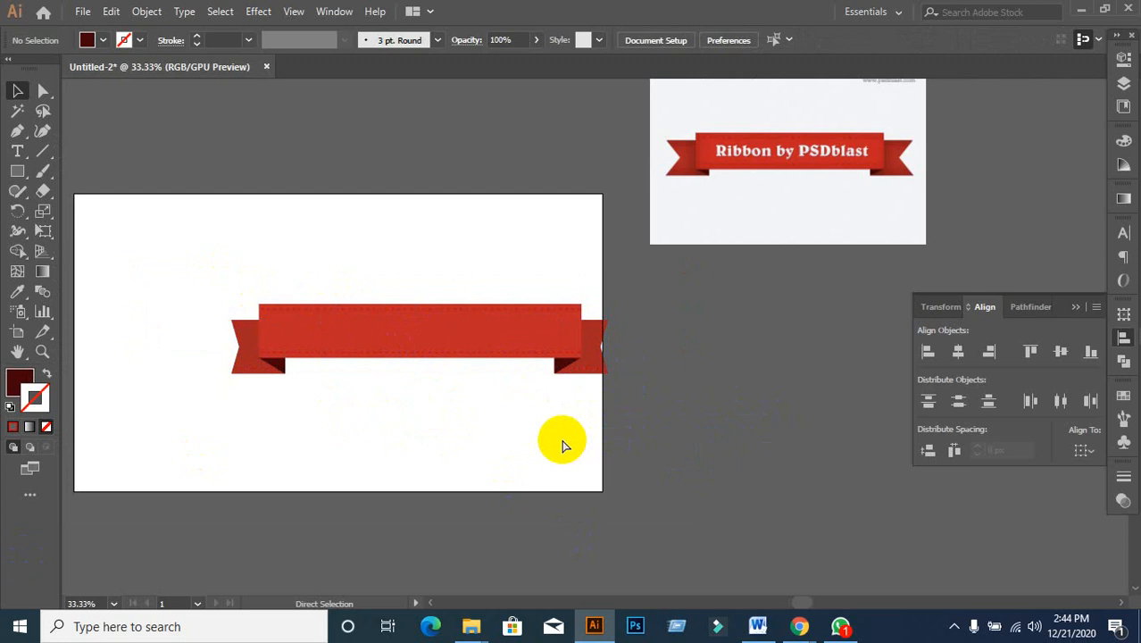
- Ungroup the whole ribbon
{"action": "right_click", "coordinate": [349, 325]}
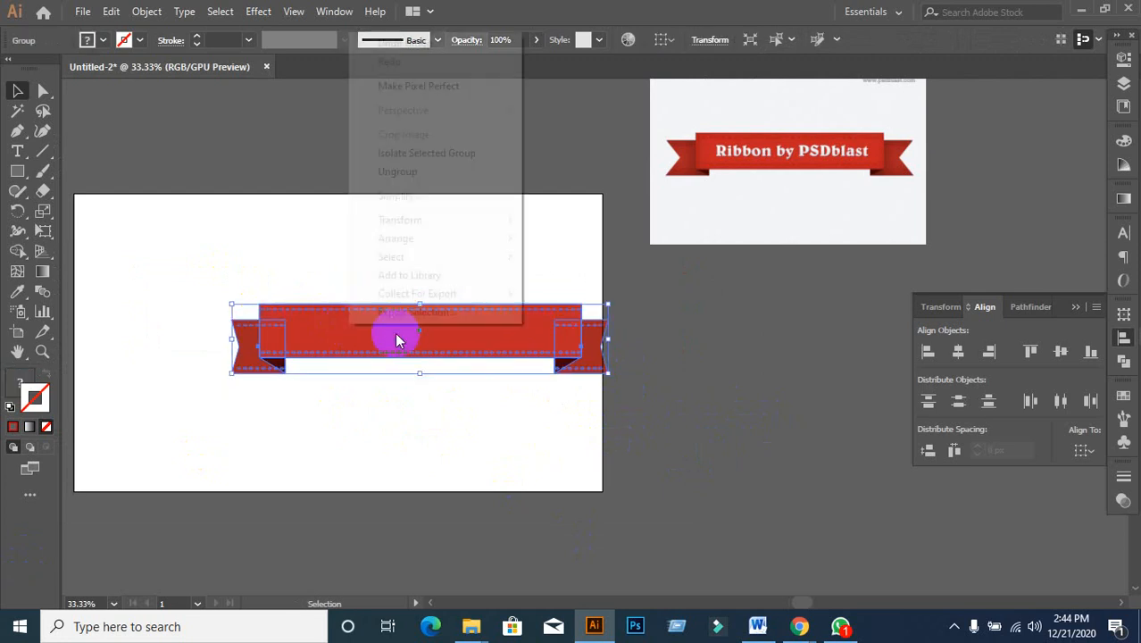
{"action": "left_click", "coordinate": [406, 172]}
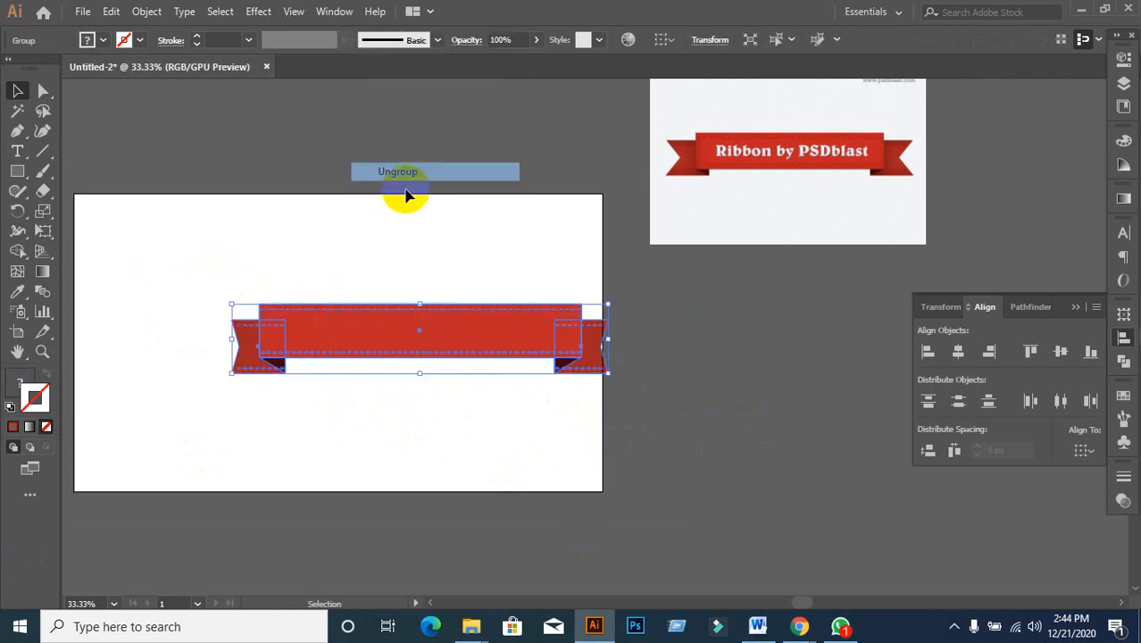
{"action": "left_click", "coordinate": [383, 430]}
{"action": "left_click", "coordinate": [384, 336]}
{"action": "left_click", "coordinate": [352, 237]}
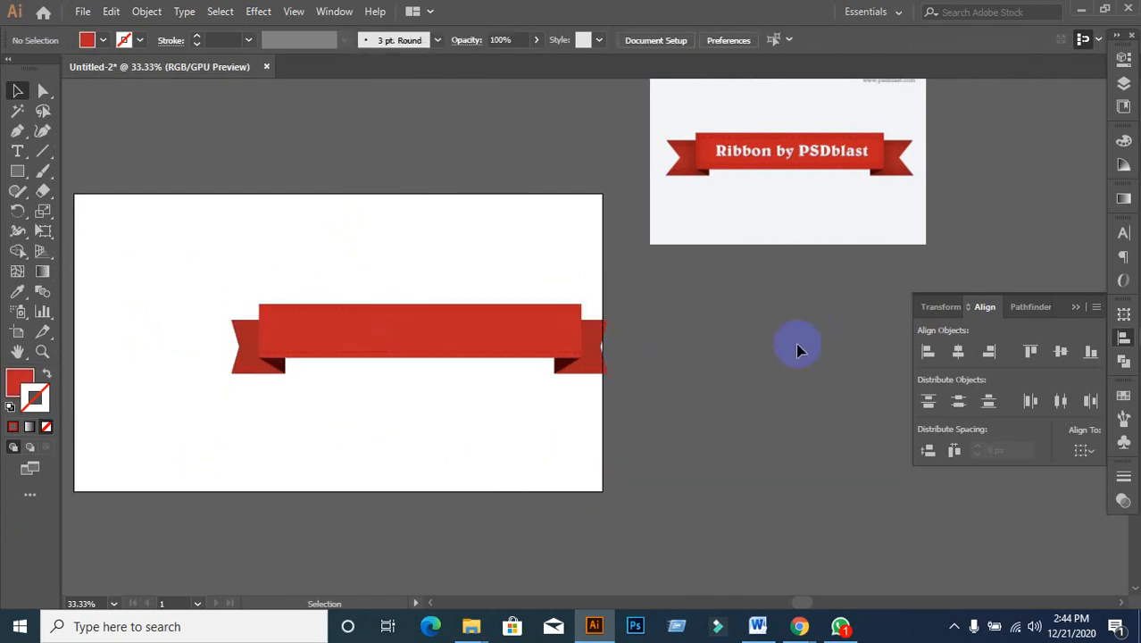
- Add the text "Ribon by PSDblast", enlarge it to about 87 pt and place it below the banner
{"action": "left_click_drag", "start_coordinate": [799, 350], "coordinate": [733, 332]}
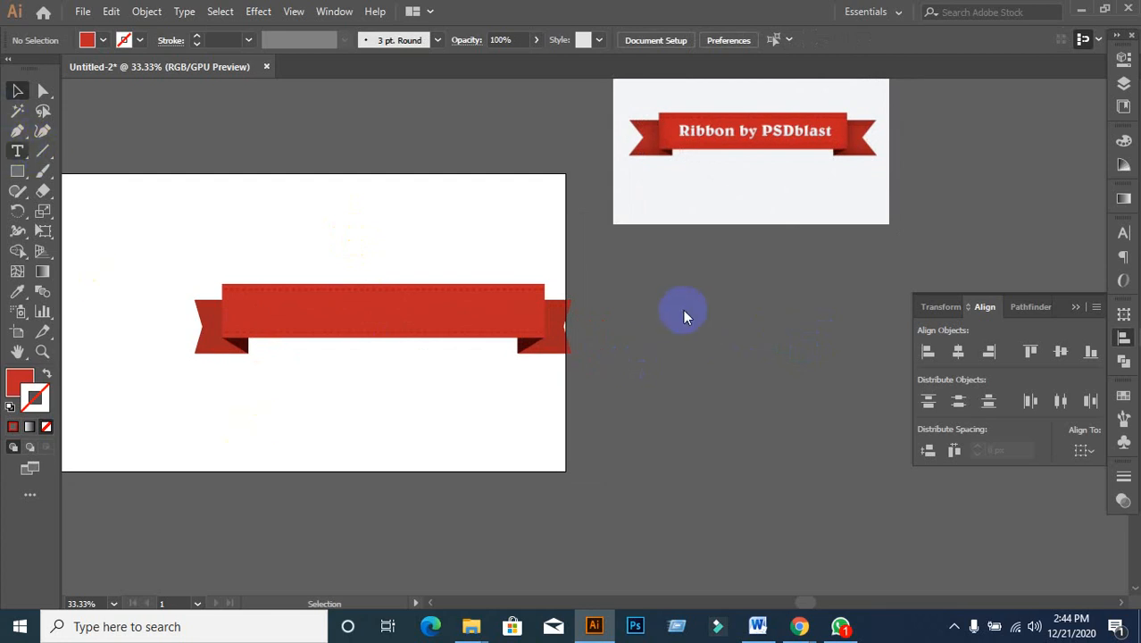
{"action": "left_click", "coordinate": [638, 343]}
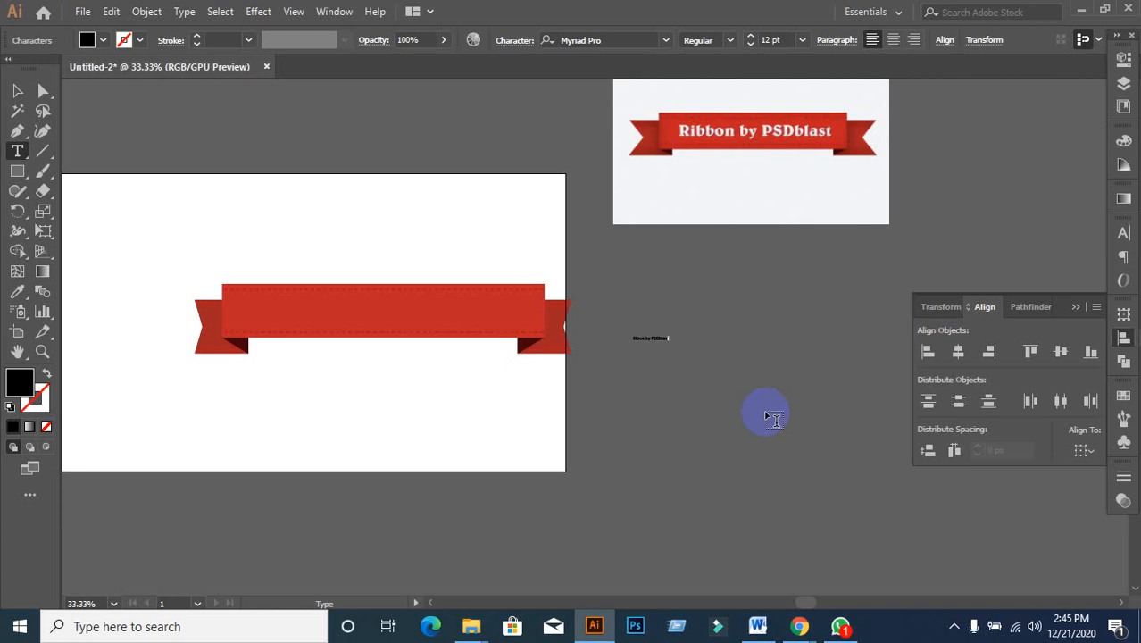
{"action": "left_click", "coordinate": [17, 90]}
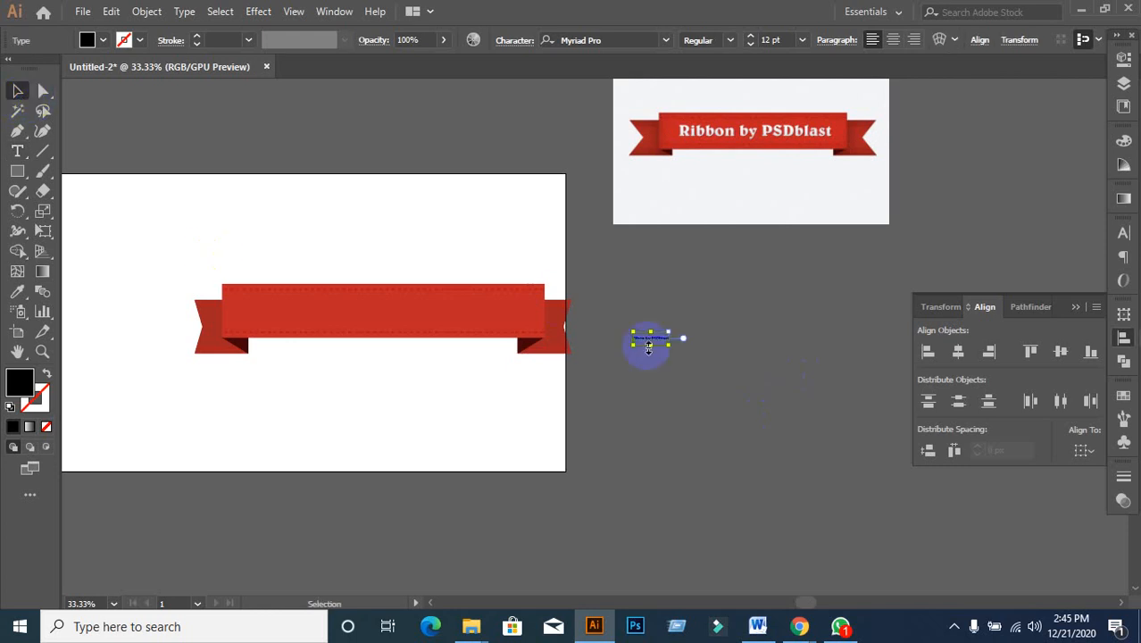
{"action": "left_click_drag", "start_coordinate": [676, 347], "coordinate": [884, 509]}
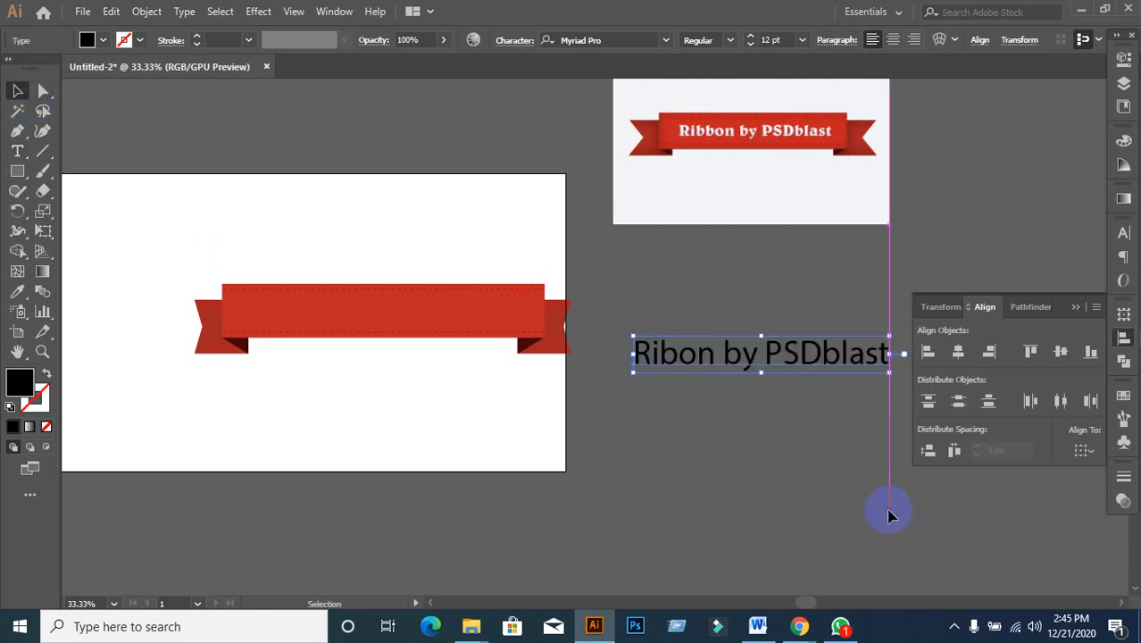
{"action": "left_click_drag", "start_coordinate": [746, 374], "coordinate": [474, 411]}
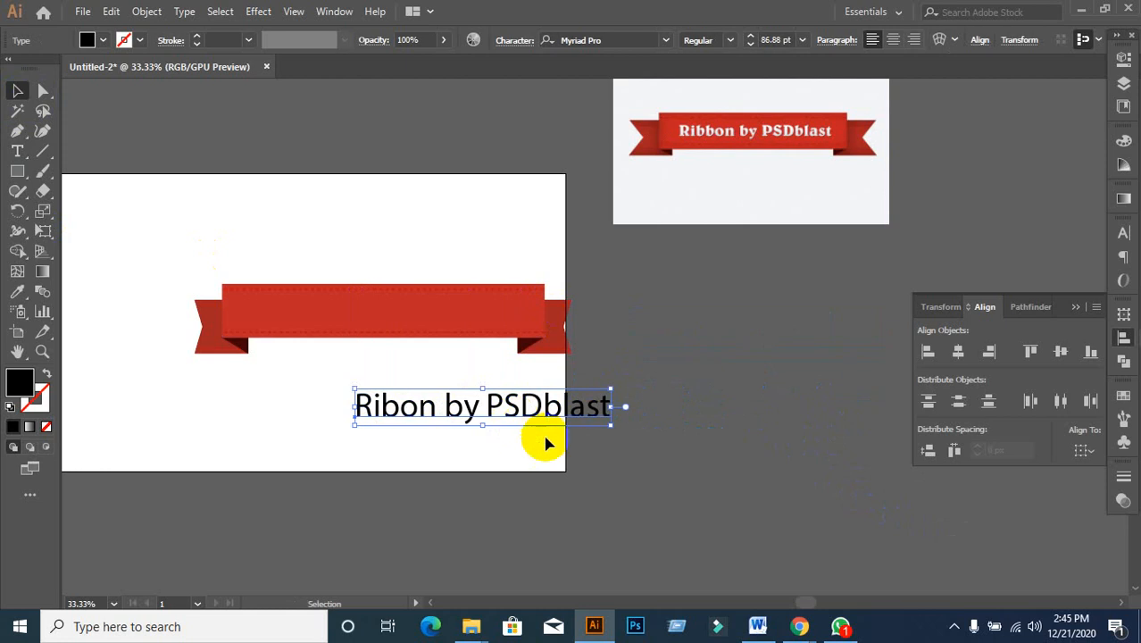
- Set the text's font to Bree Serif and shift the text left so it sits just beneath the banner
{"action": "left_click", "coordinate": [1123, 236]}
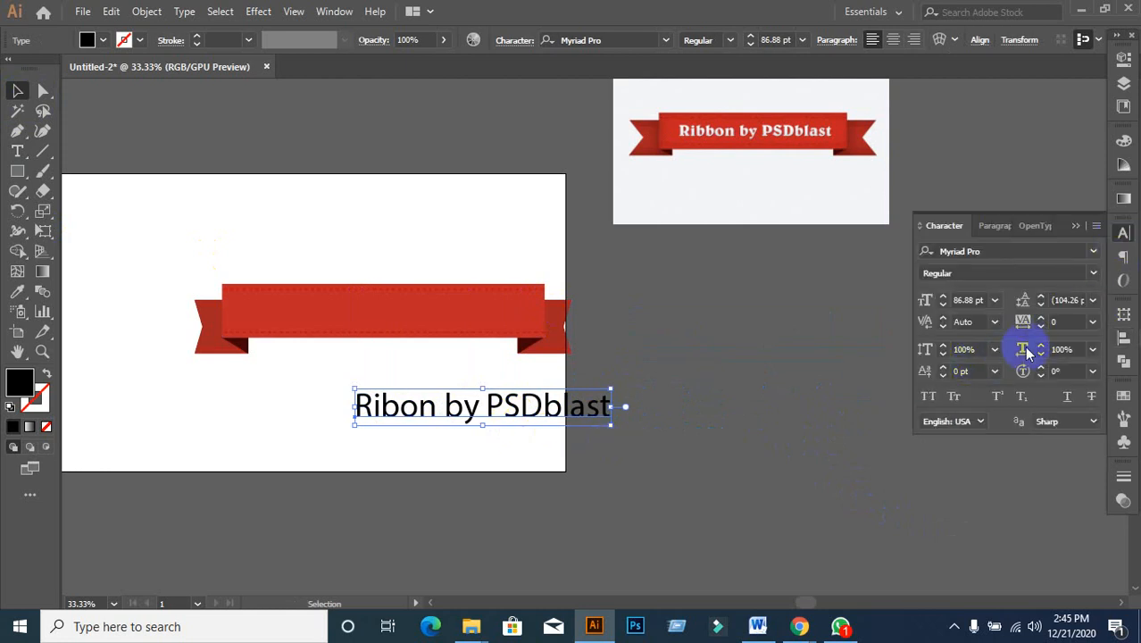
{"action": "left_click", "coordinate": [991, 254]}
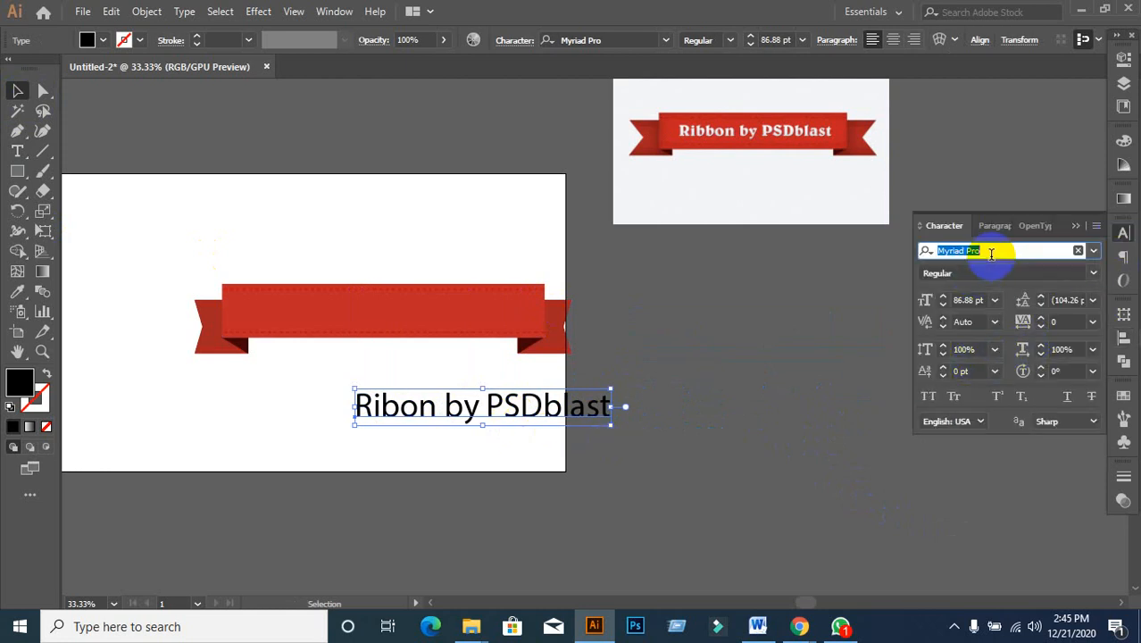
{"action": "type", "text": "bre"}
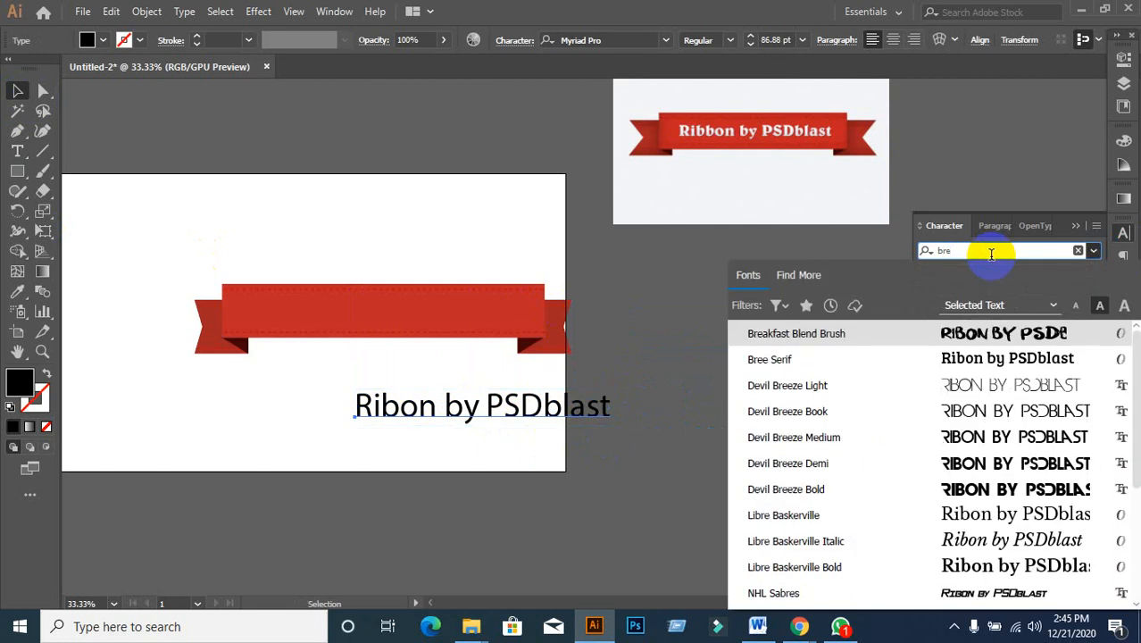
{"action": "left_click", "coordinate": [797, 361]}
{"action": "left_click", "coordinate": [715, 411]}
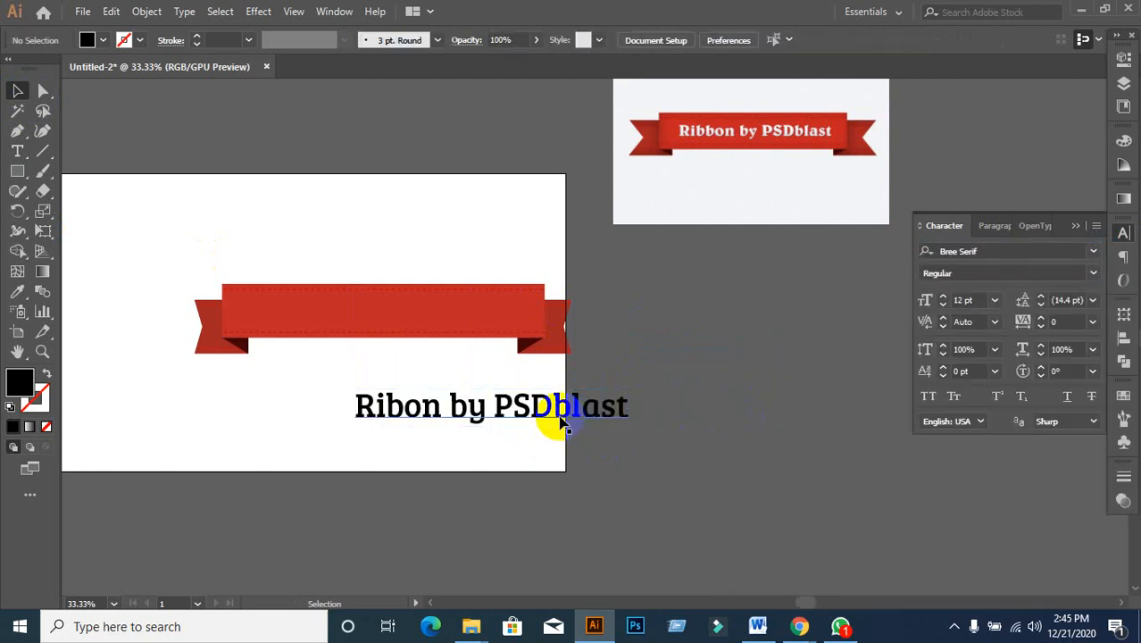
{"action": "left_click_drag", "start_coordinate": [547, 420], "coordinate": [460, 401]}
{"action": "left_click", "coordinate": [449, 453]}
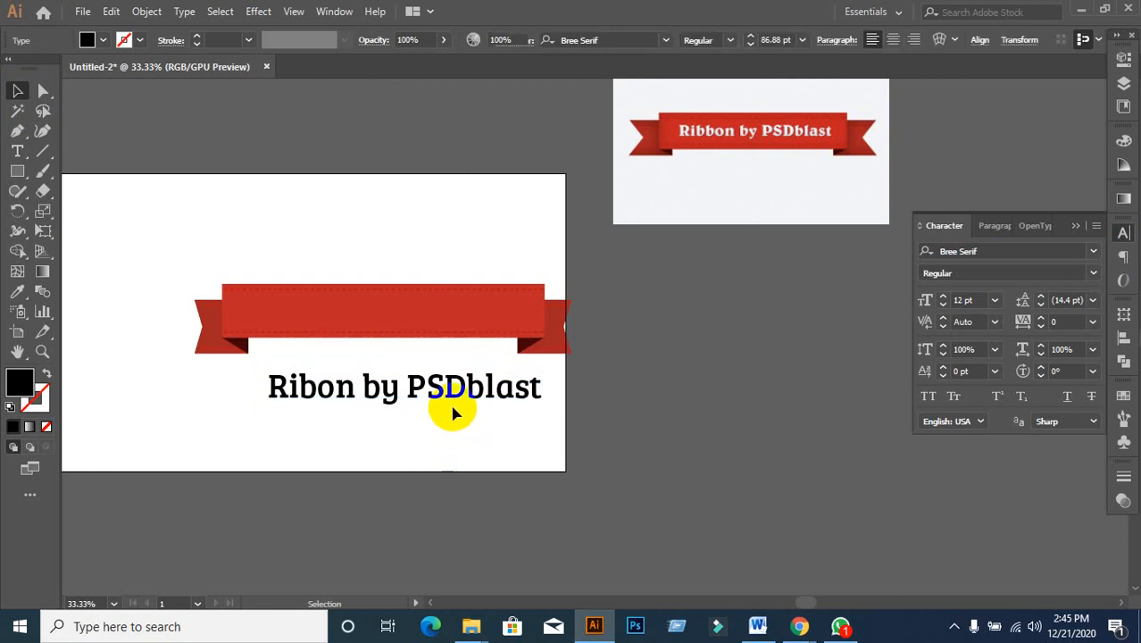
- Fill the "Ribon by PSDblast" text with white
{"action": "left_click", "coordinate": [453, 400]}
{"action": "left_click", "coordinate": [104, 41]}
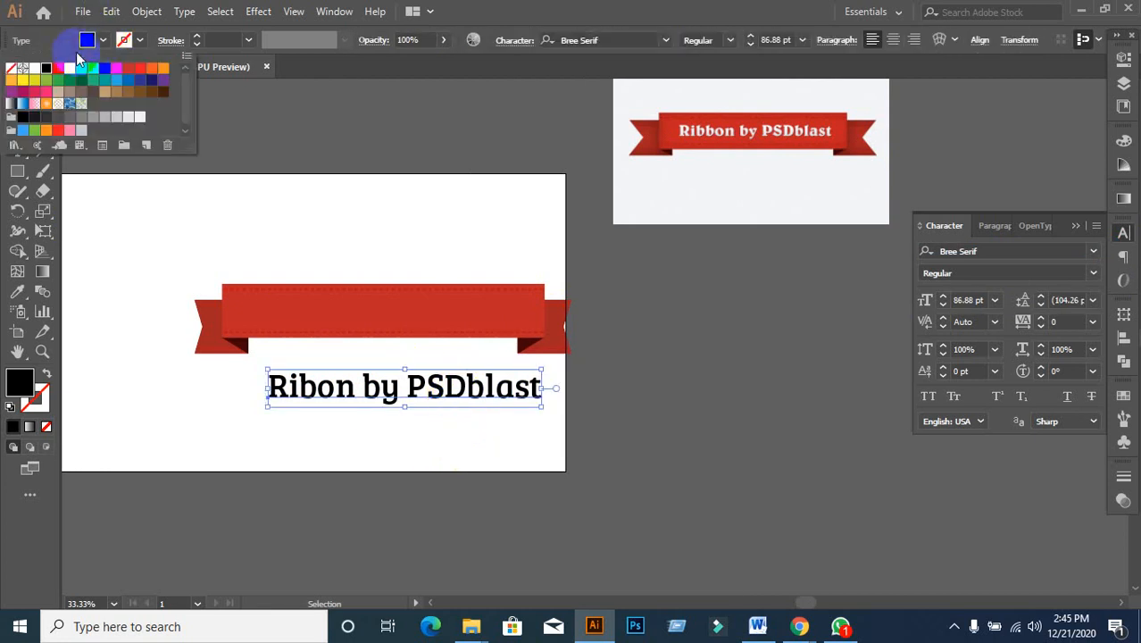
{"action": "left_click", "coordinate": [34, 68]}
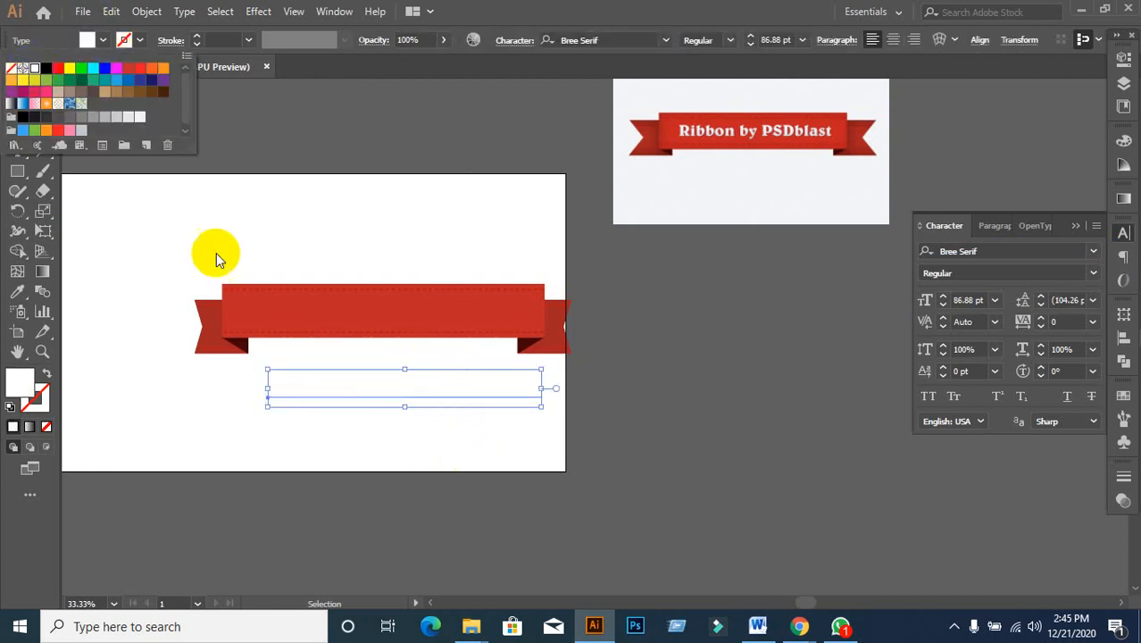
{"action": "left_click", "coordinate": [305, 244]}
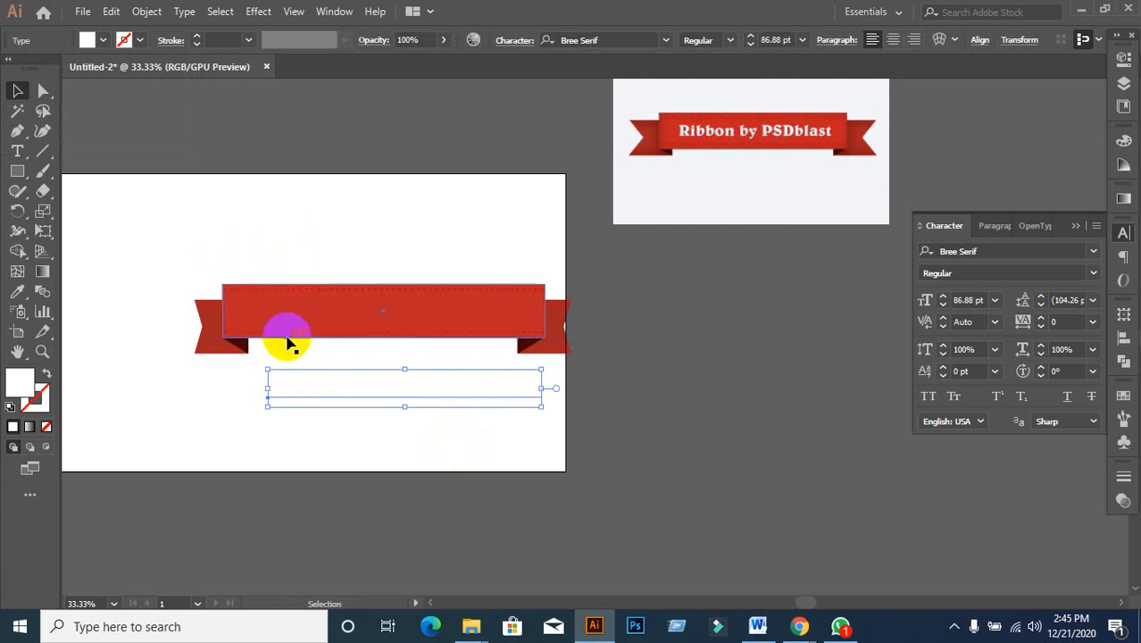
- Move the white text up onto the red banner, between its two stitch lines
{"action": "left_click_drag", "start_coordinate": [314, 387], "coordinate": [296, 322]}
{"action": "scroll", "coordinate": [399, 366], "scroll_direction": "up", "scroll_amount": 1}
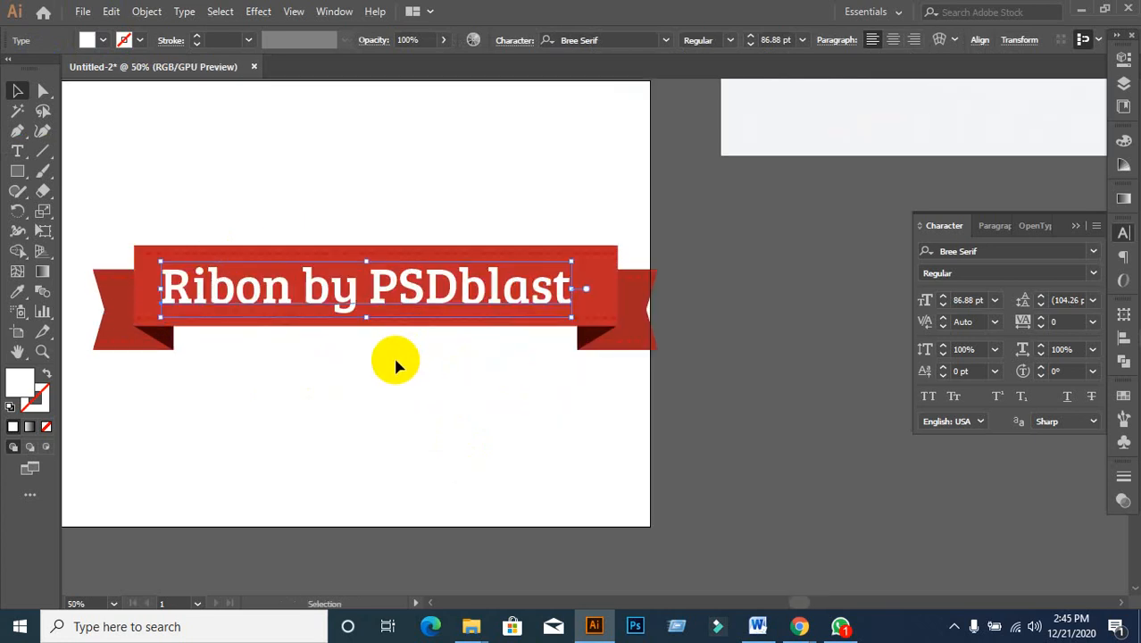
{"action": "scroll", "coordinate": [393, 354], "scroll_direction": "down", "scroll_amount": 1}
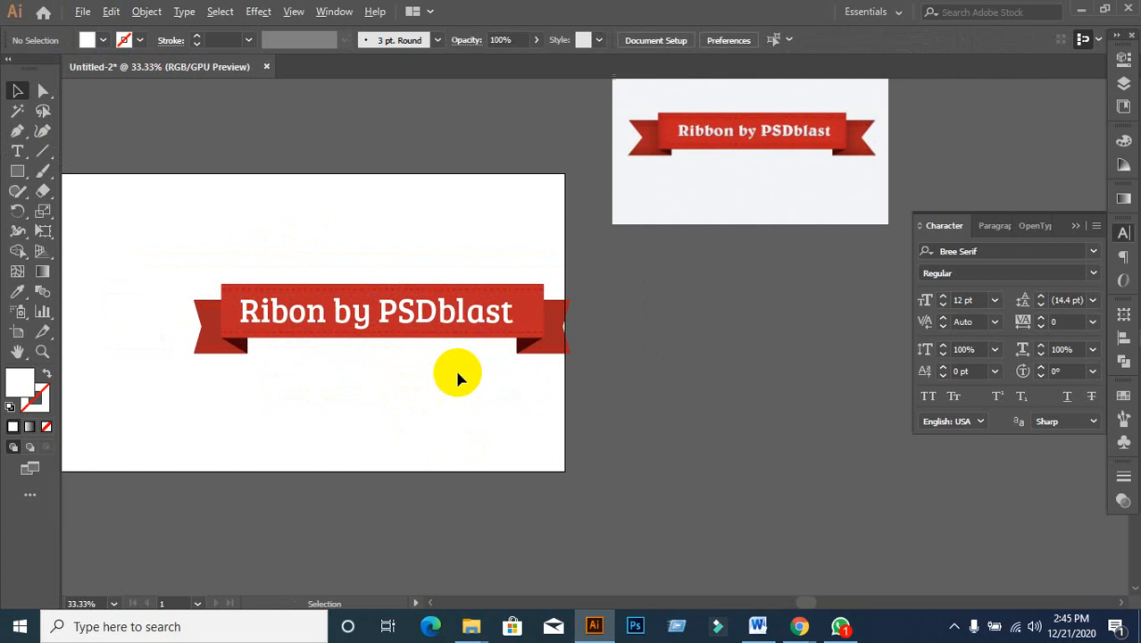
- Convert the white "Ribon by PSDblast" text on the banner to outlines
{"action": "left_click", "coordinate": [427, 317]}
{"action": "right_click", "coordinate": [426, 317]}
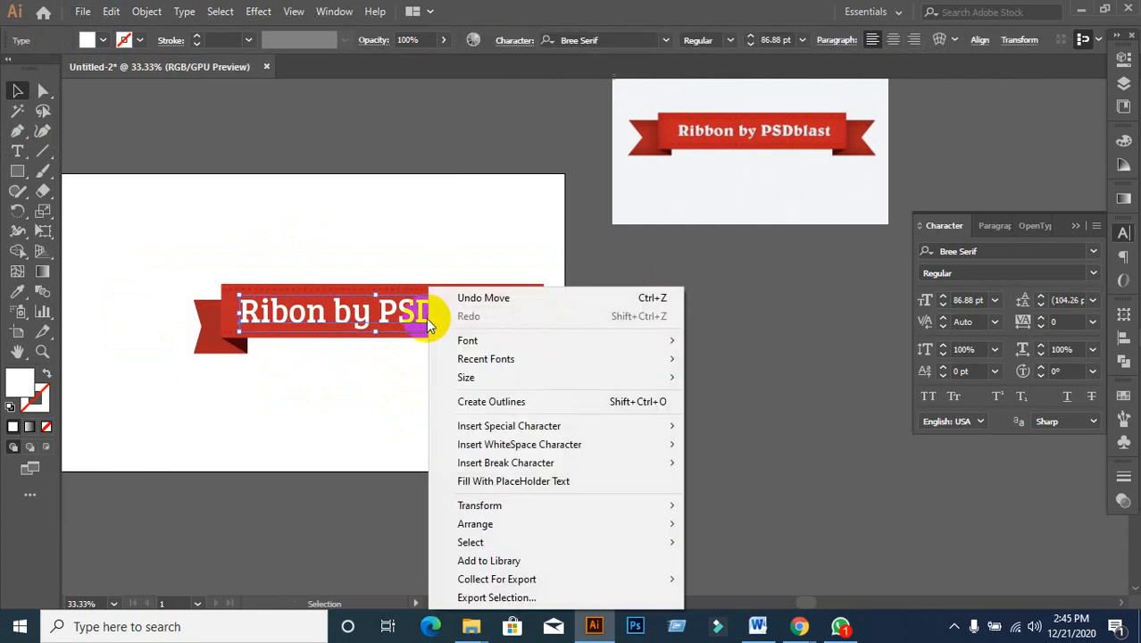
{"action": "left_click", "coordinate": [508, 406]}
{"action": "left_click", "coordinate": [453, 401]}
{"action": "scroll", "coordinate": [505, 368], "scroll_direction": "up", "scroll_amount": 2}
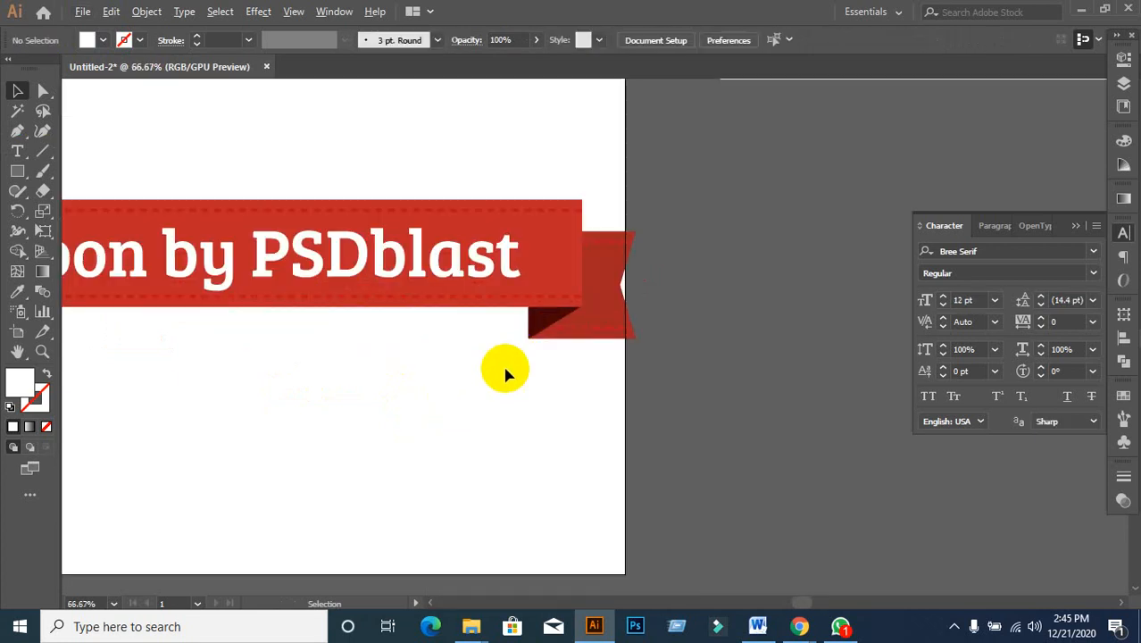
{"action": "scroll", "coordinate": [470, 343], "scroll_direction": "down", "scroll_amount": 1}
- Centre the outlined lettering vertically and horizontally on the banner's red front rectangle
{"action": "left_click", "coordinate": [408, 281]}
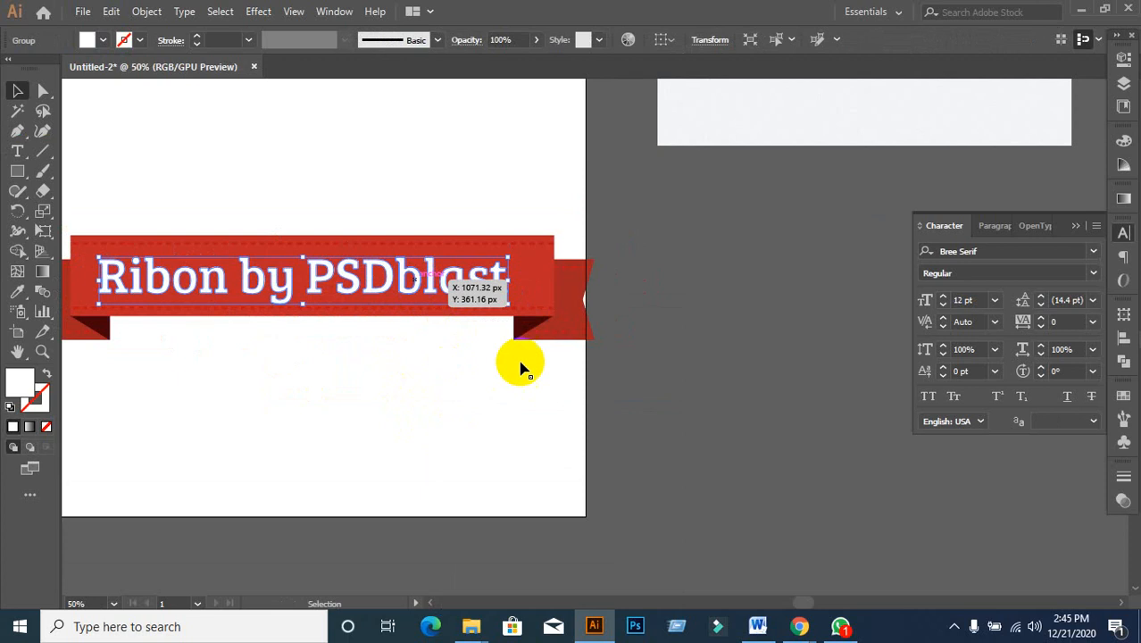
{"action": "left_click", "coordinate": [540, 275]}
{"action": "left_click", "coordinate": [376, 295]}
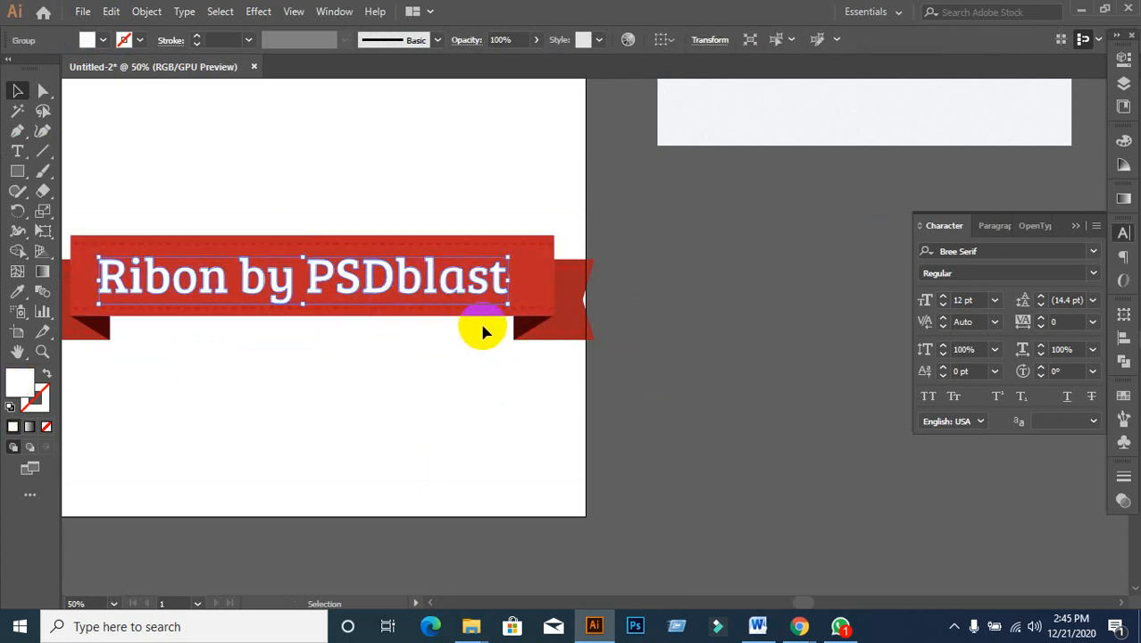
{"action": "left_click", "coordinate": [527, 266], "text": "shift"}
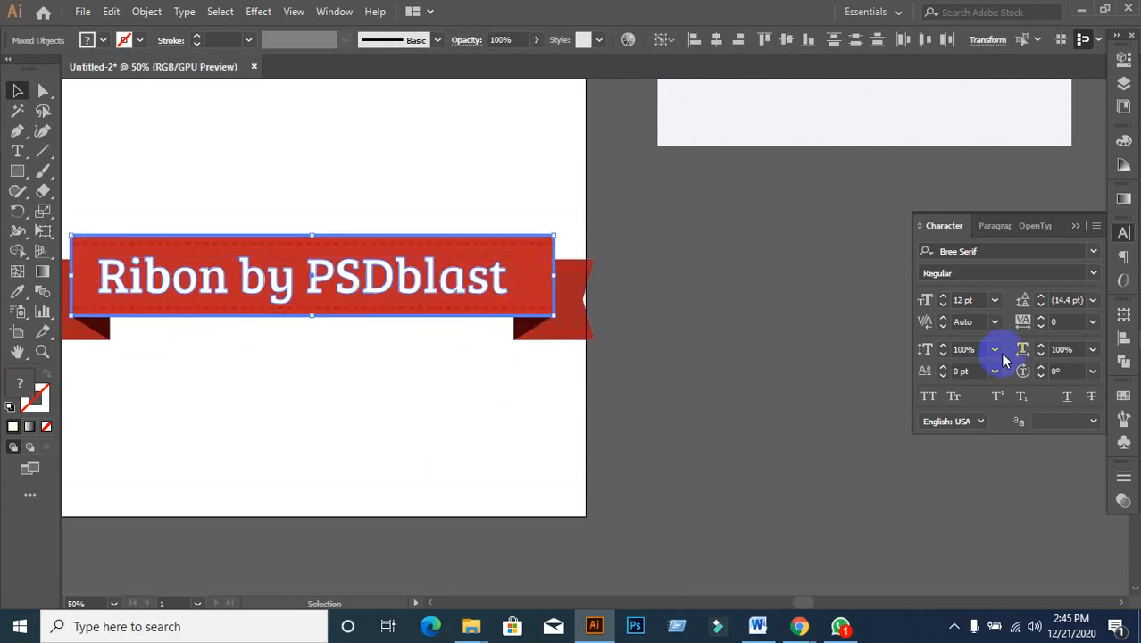
{"action": "left_click", "coordinate": [1123, 339]}
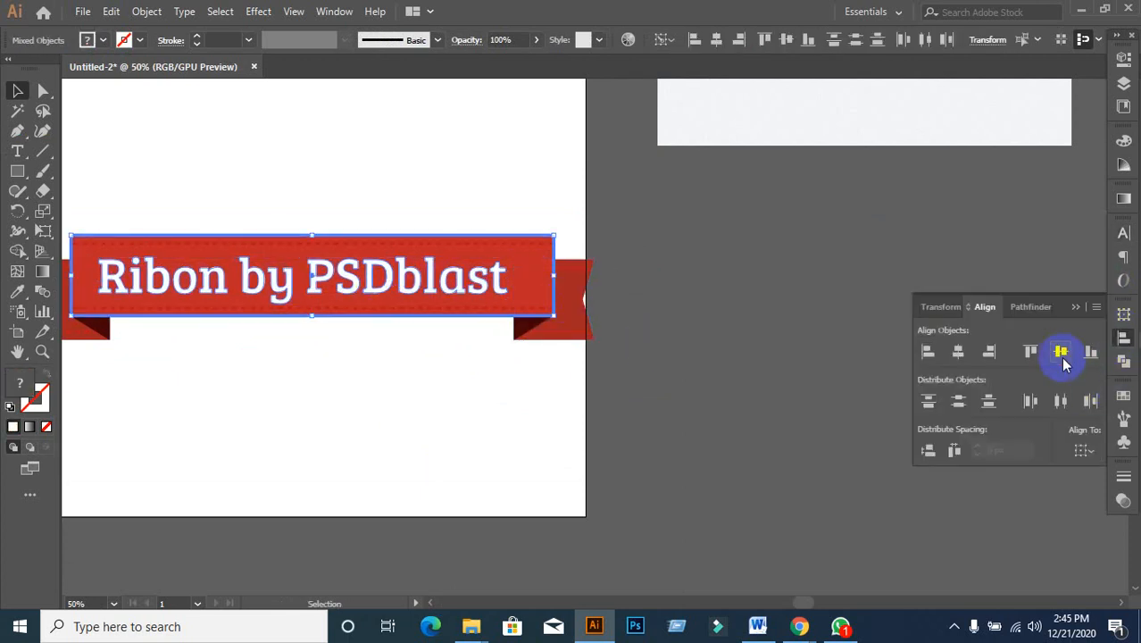
{"action": "left_click", "coordinate": [1062, 357]}
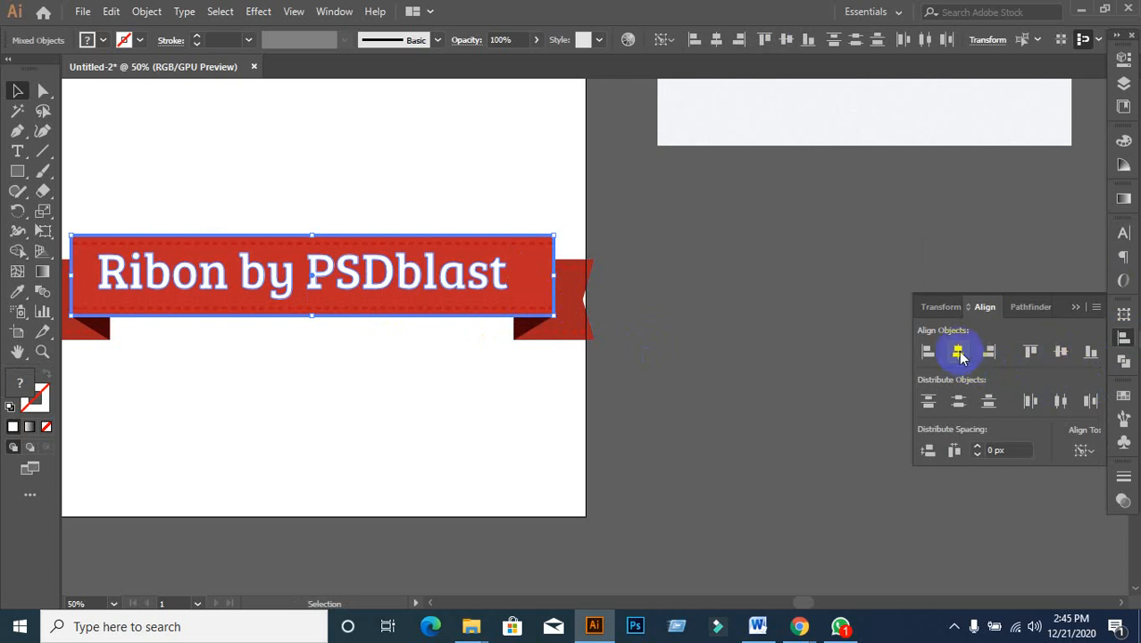
{"action": "left_click", "coordinate": [960, 355]}
{"action": "left_click", "coordinate": [476, 453]}
- Group all the ribbon parts with the lettering and place a copy of the group to the right of the artboard
{"action": "scroll", "coordinate": [480, 455], "scroll_direction": "down", "scroll_amount": 1}
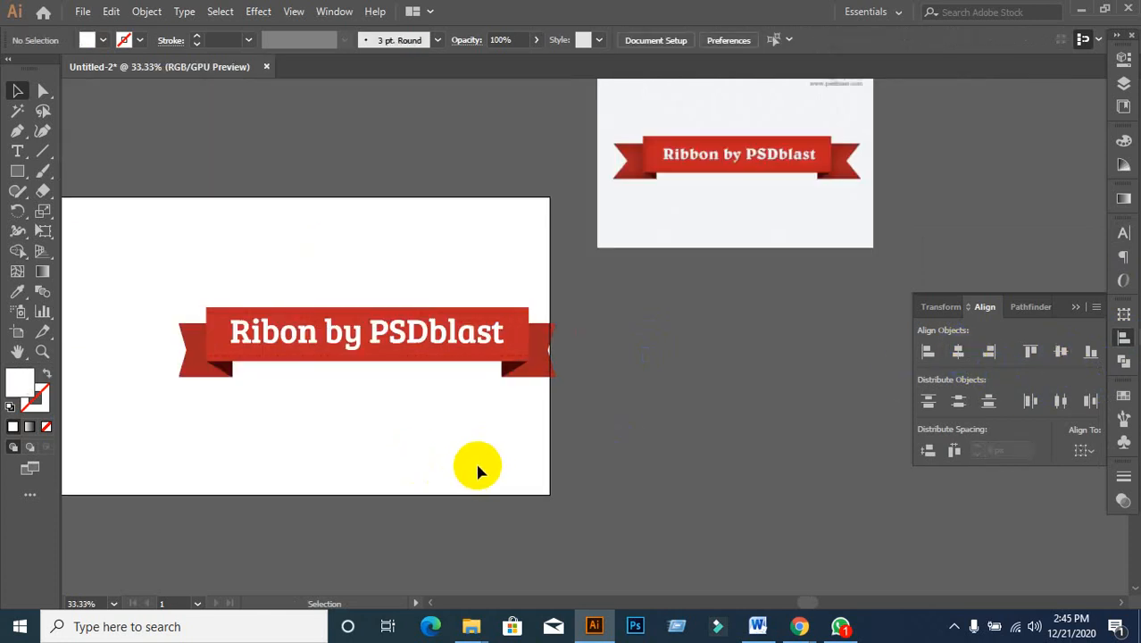
{"action": "left_click_drag", "start_coordinate": [140, 285], "coordinate": [584, 411]}
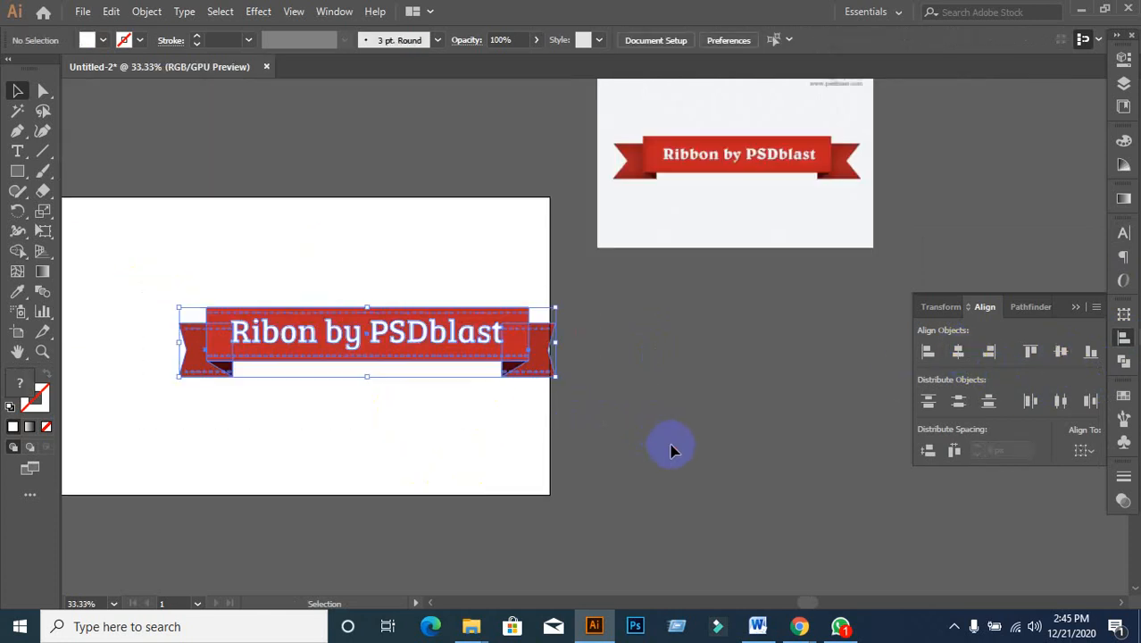
{"action": "key", "text": "ctrl+g"}
{"action": "left_click", "coordinate": [636, 439]}
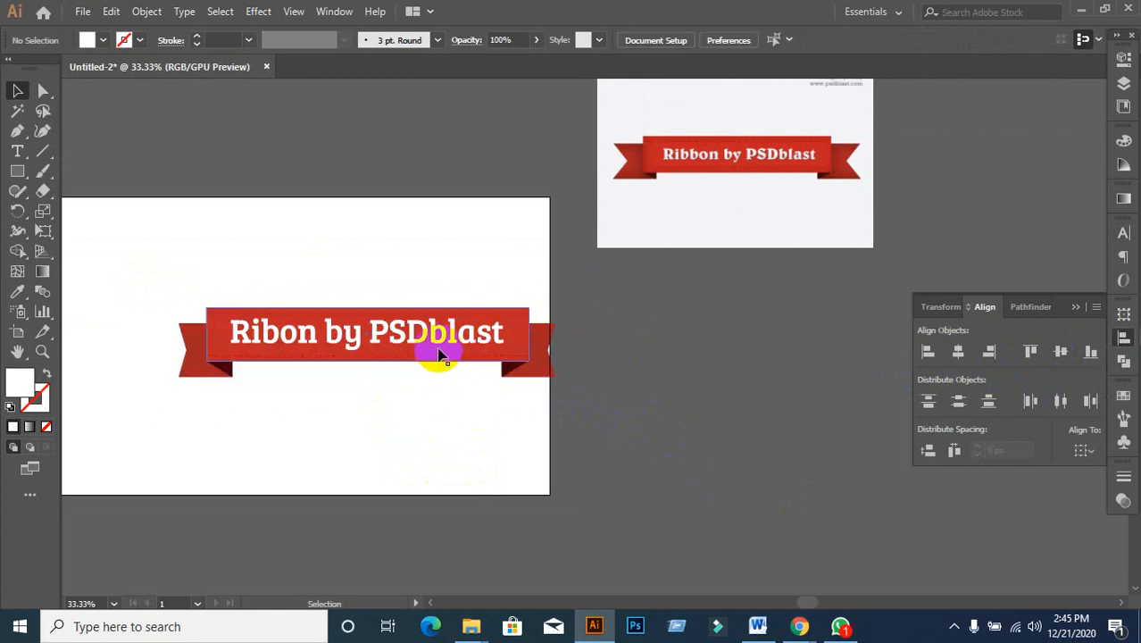
{"action": "left_click", "coordinate": [436, 337]}
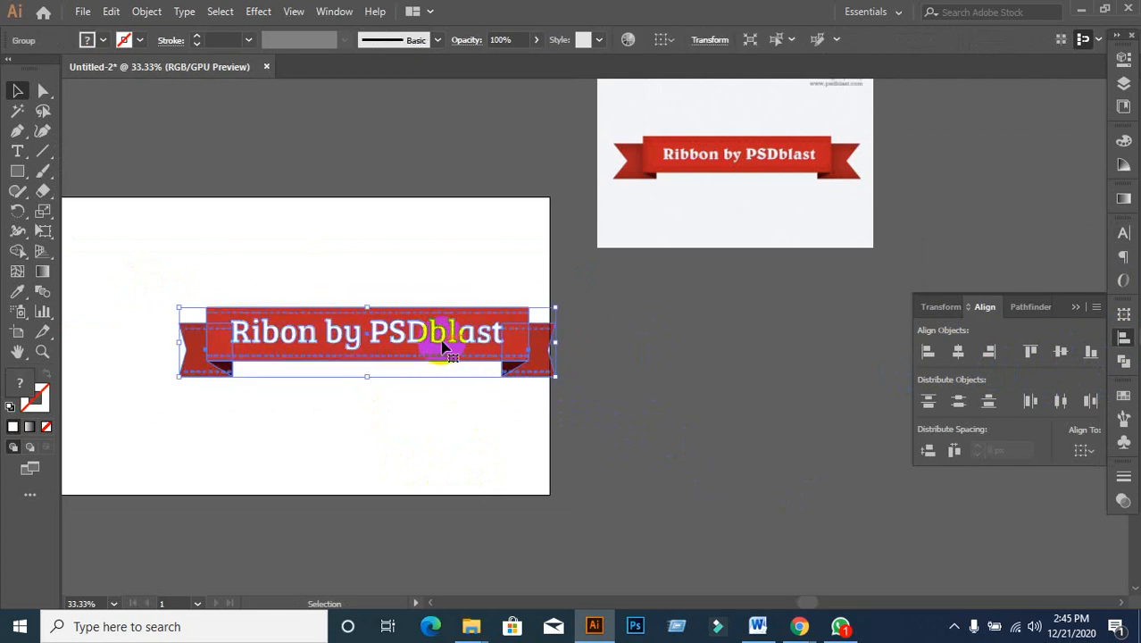
{"action": "left_click_drag", "start_coordinate": [444, 348], "coordinate": [879, 360]}
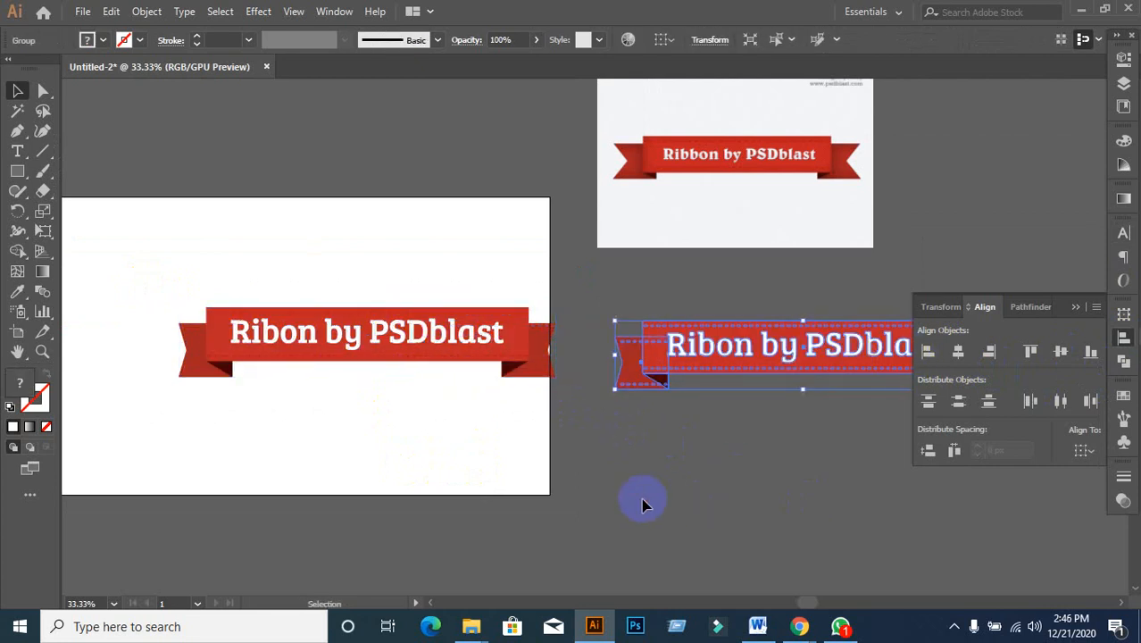
- Warp the ribbon on the artboard with a horizontal Arc effect at 32% bend
{"action": "left_click", "coordinate": [272, 366]}
{"action": "left_click", "coordinate": [257, 10]}
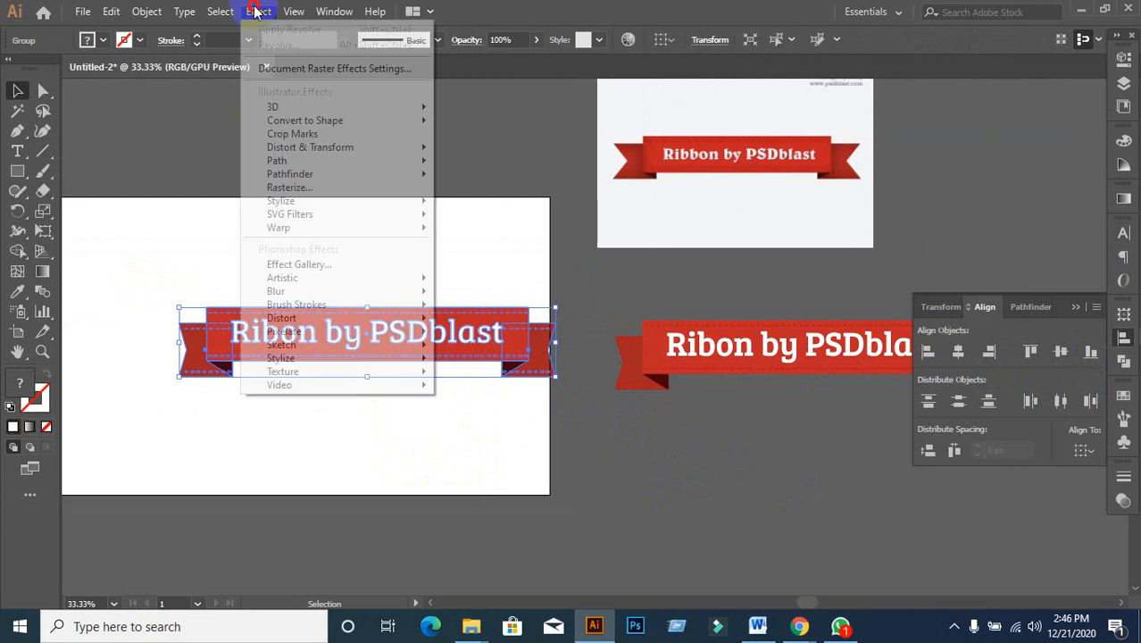
{"action": "mouse_move", "coordinate": [286, 226]}
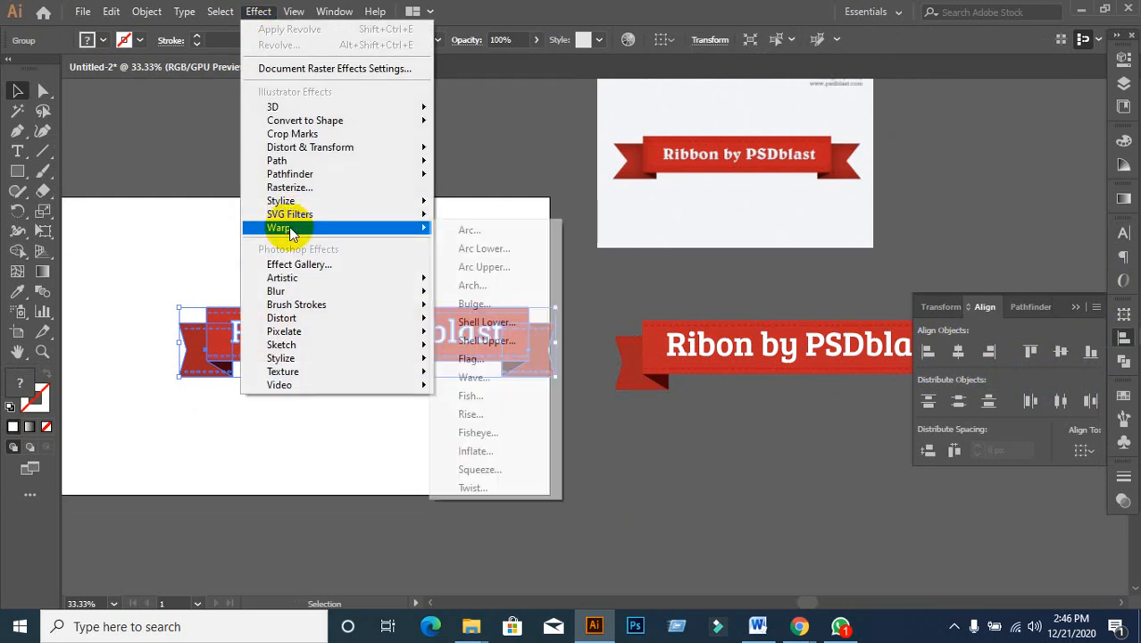
{"action": "left_click", "coordinate": [487, 234]}
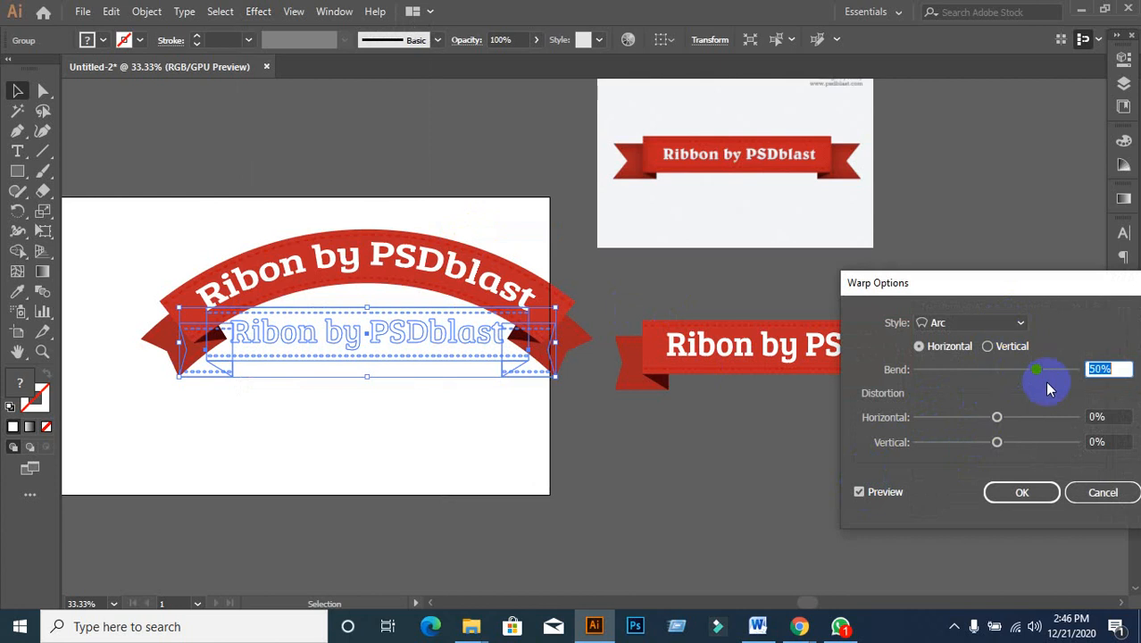
{"action": "left_click", "coordinate": [1111, 368]}
{"action": "key", "text": "Down"}
{"action": "key", "text": "Down"}
{"action": "key", "text": "Down"}
{"action": "key", "text": "Down"}
{"action": "key", "text": "Down"}
{"action": "key", "text": "Down"}
{"action": "key", "text": "Down"}
{"action": "key", "text": "Down"}
{"action": "key", "text": "Down"}
{"action": "key", "text": "Down"}
{"action": "key", "text": "Down"}
{"action": "key", "text": "Down"}
{"action": "key", "text": "Down"}
{"action": "key", "text": "Down"}
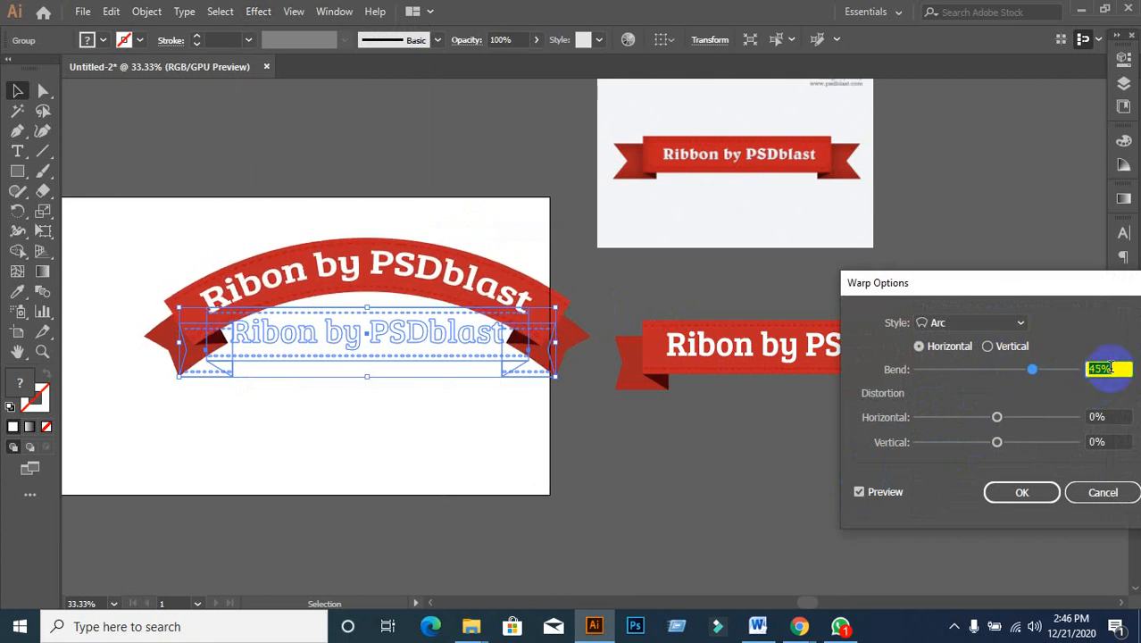
{"action": "key", "text": "Down"}
{"action": "key", "text": "Down"}
{"action": "key", "text": "Down"}
{"action": "key", "text": "Down"}
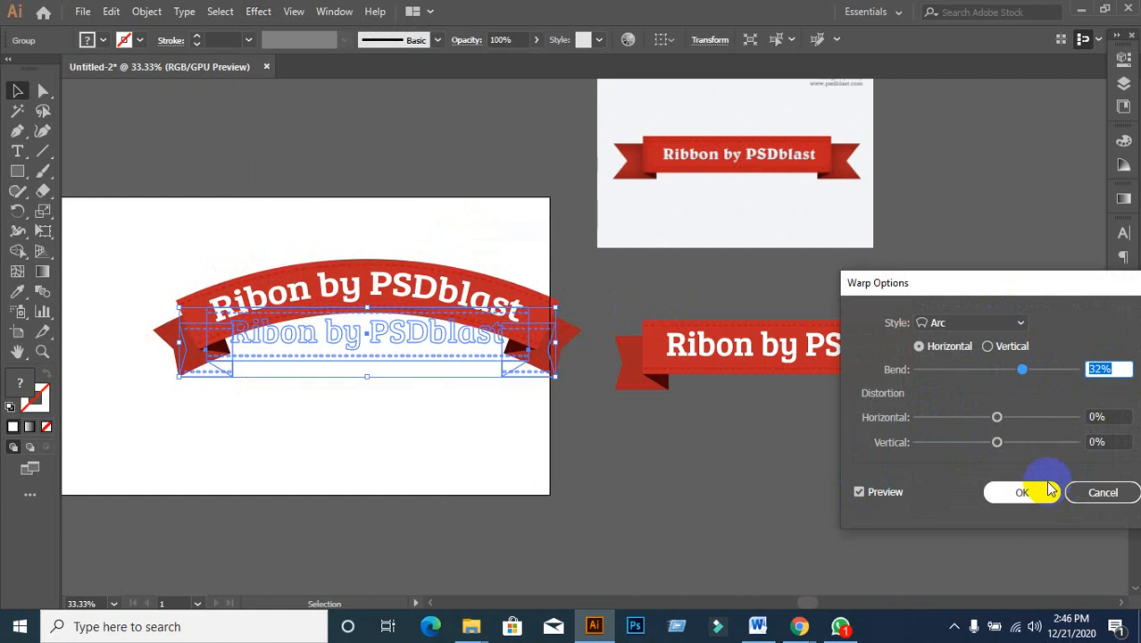
{"action": "left_click", "coordinate": [1023, 492]}
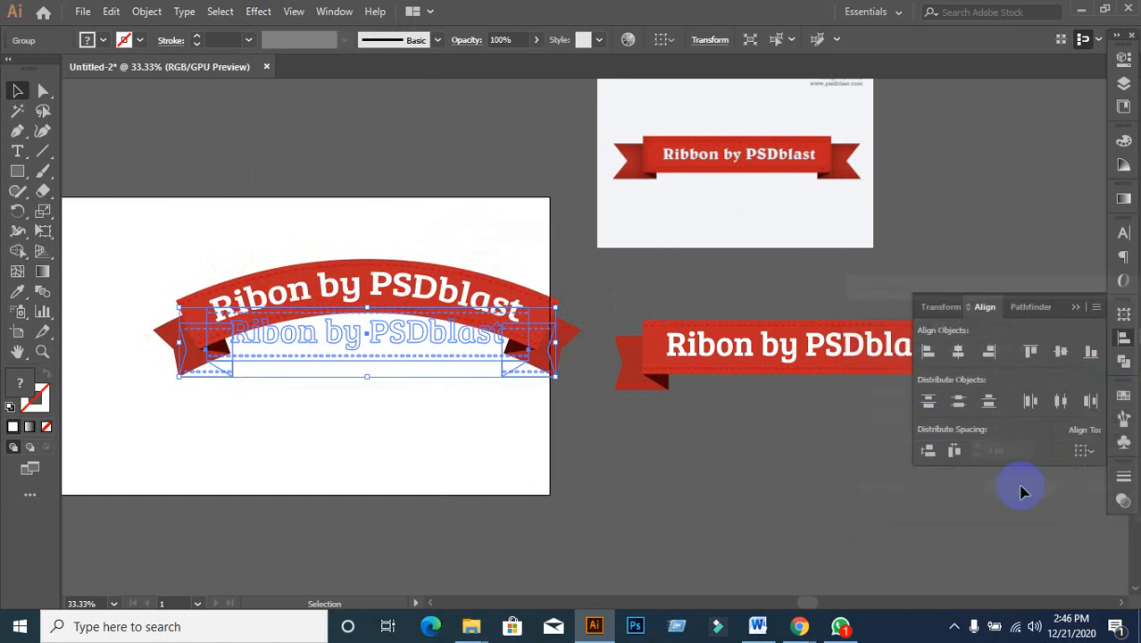
- Expand the appearance of the arched ribbon so the warp becomes real paths
{"action": "left_click", "coordinate": [146, 12]}
{"action": "left_click", "coordinate": [227, 223]}
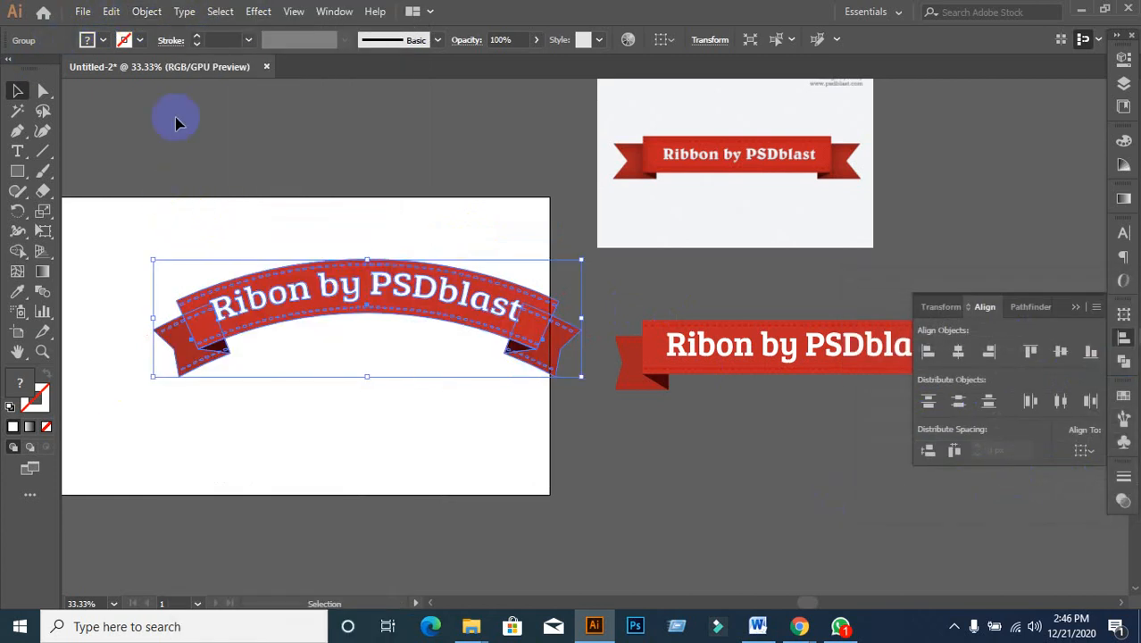
{"action": "left_click", "coordinate": [147, 12]}
{"action": "left_click", "coordinate": [192, 203]}
{"action": "left_click", "coordinate": [329, 373]}
- Move the arched ribbon above the artboard and place a copy of the straight ribbon on the artboard
{"action": "left_click_drag", "start_coordinate": [329, 308], "coordinate": [331, 197]}
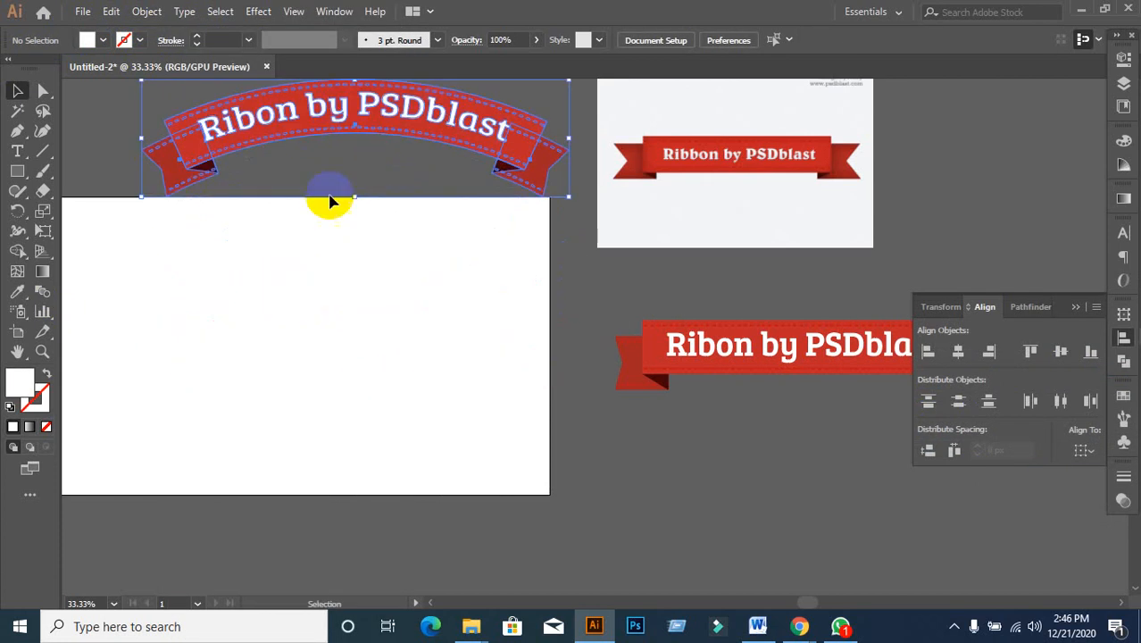
{"action": "left_click", "coordinate": [332, 255]}
{"action": "left_click", "coordinate": [764, 347]}
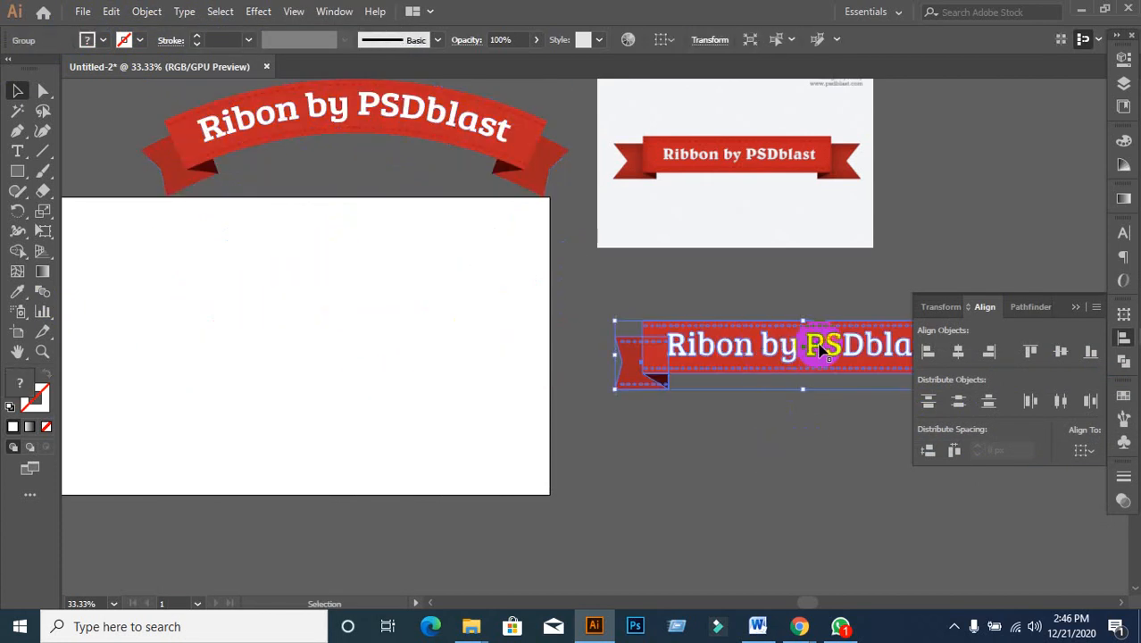
{"action": "left_click_drag", "start_coordinate": [819, 347], "coordinate": [325, 370]}
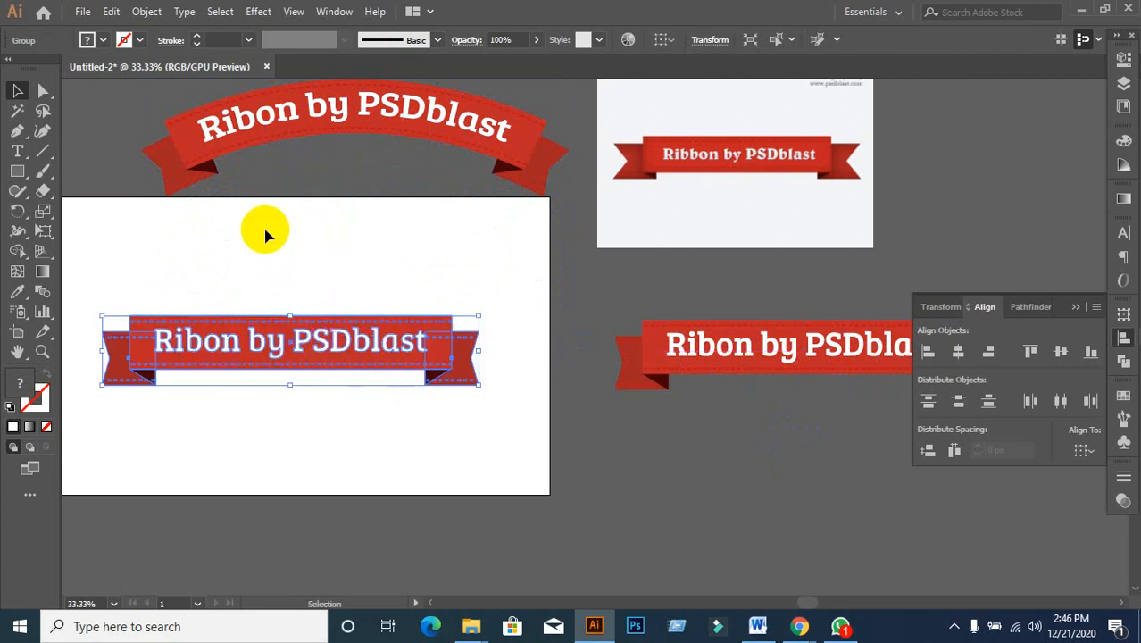
- Warp the straight ribbon copy on the artboard with a horizontal Flag effect at 73% bend
{"action": "left_click", "coordinate": [258, 20]}
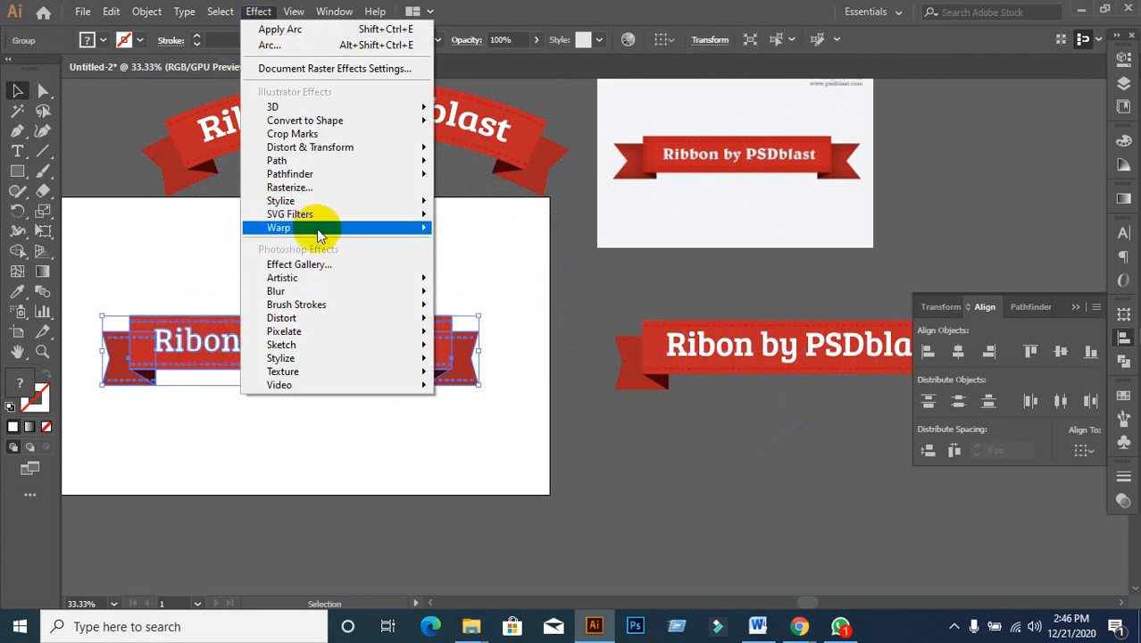
{"action": "mouse_move", "coordinate": [327, 229]}
{"action": "left_click", "coordinate": [506, 232]}
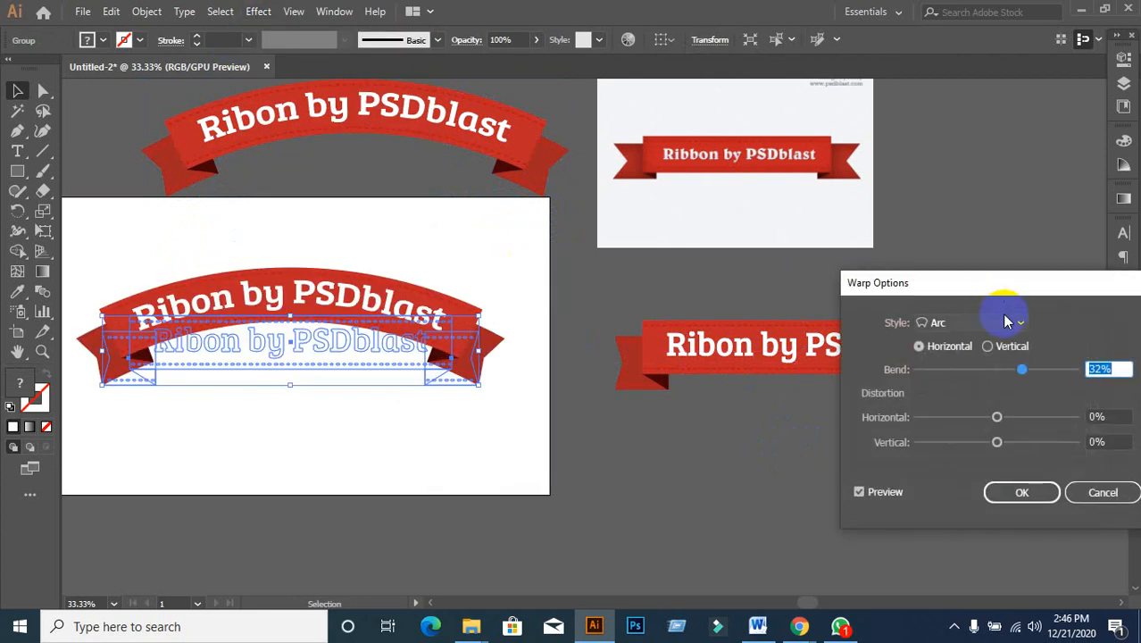
{"action": "left_click", "coordinate": [1007, 323]}
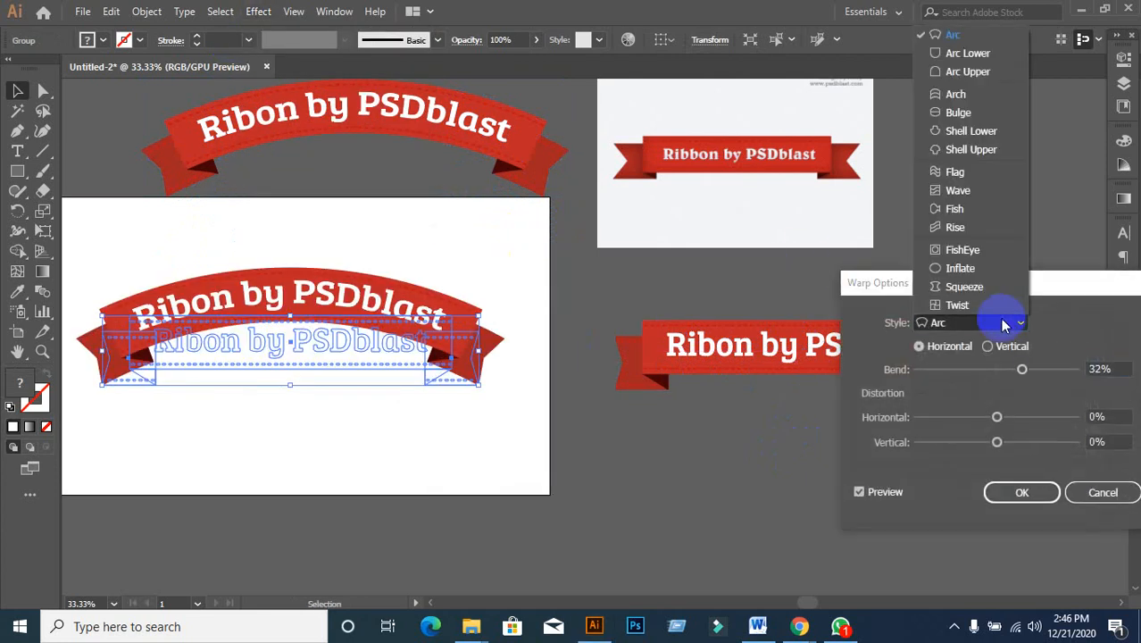
{"action": "left_click", "coordinate": [955, 175]}
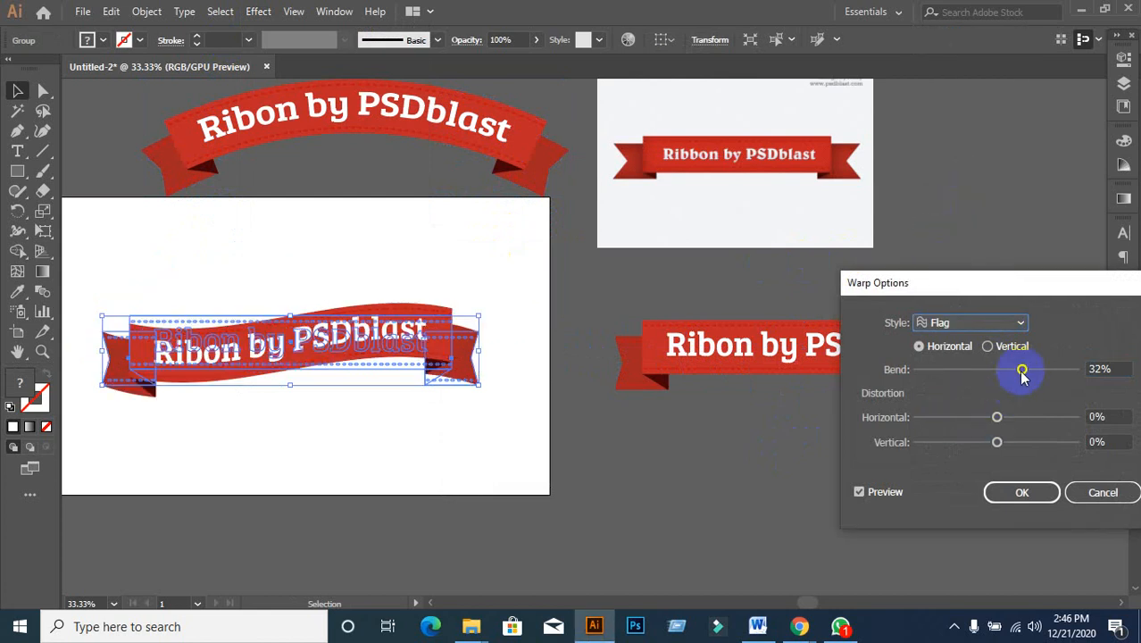
{"action": "left_click_drag", "start_coordinate": [1022, 369], "coordinate": [1053, 369]}
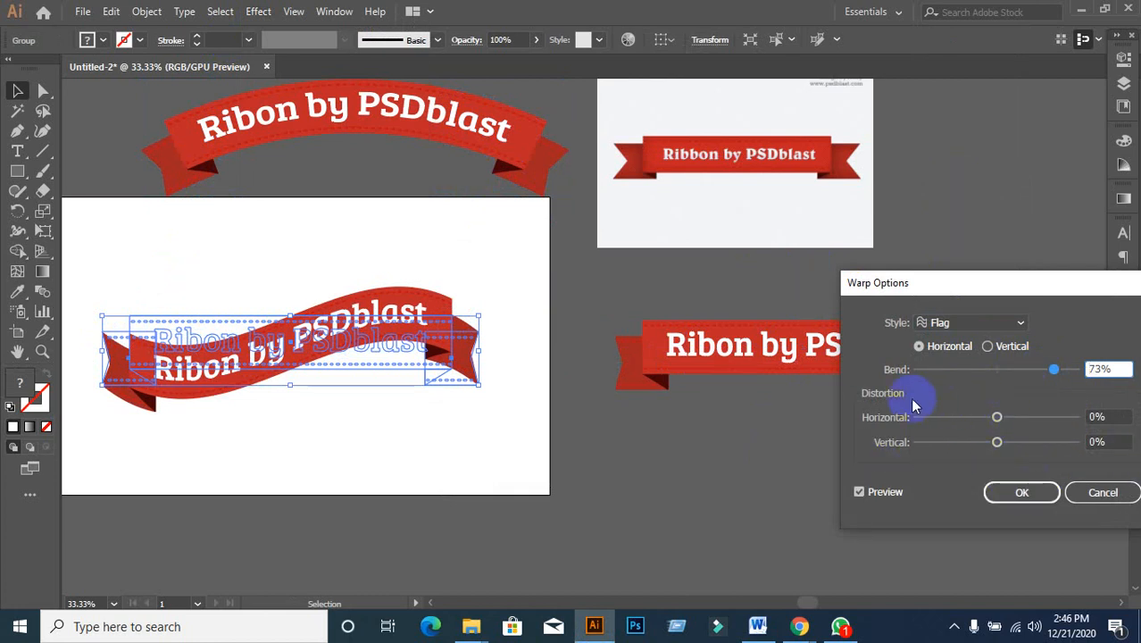
{"action": "left_click", "coordinate": [1018, 493]}
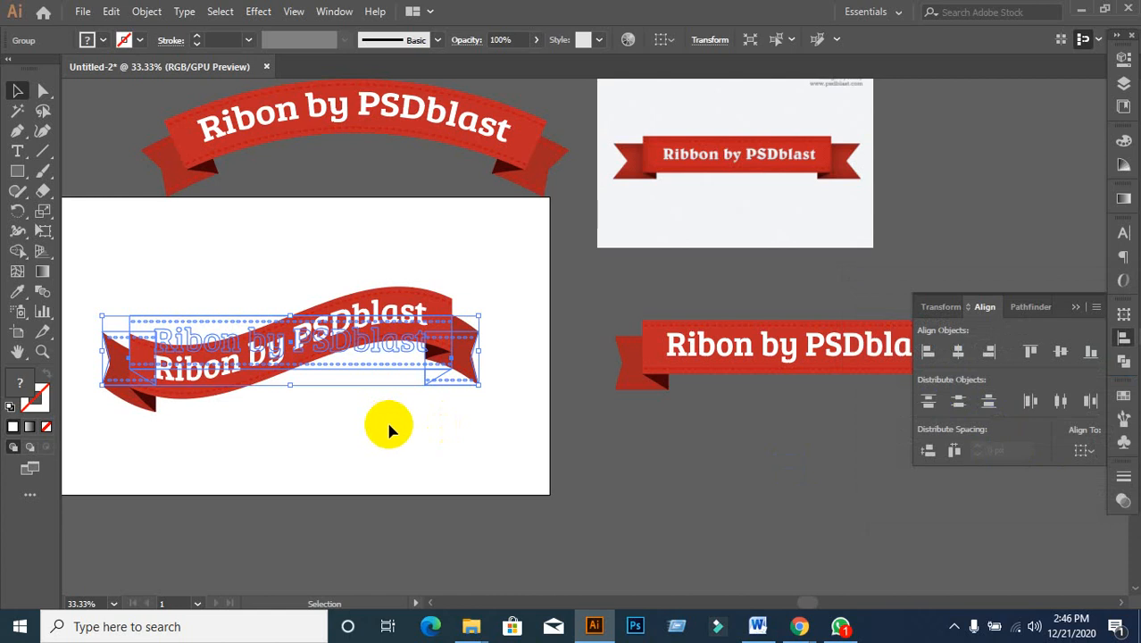
- Expand the appearance of the wavy ribbon so its Flag warp becomes real paths
{"action": "left_click", "coordinate": [146, 11]}
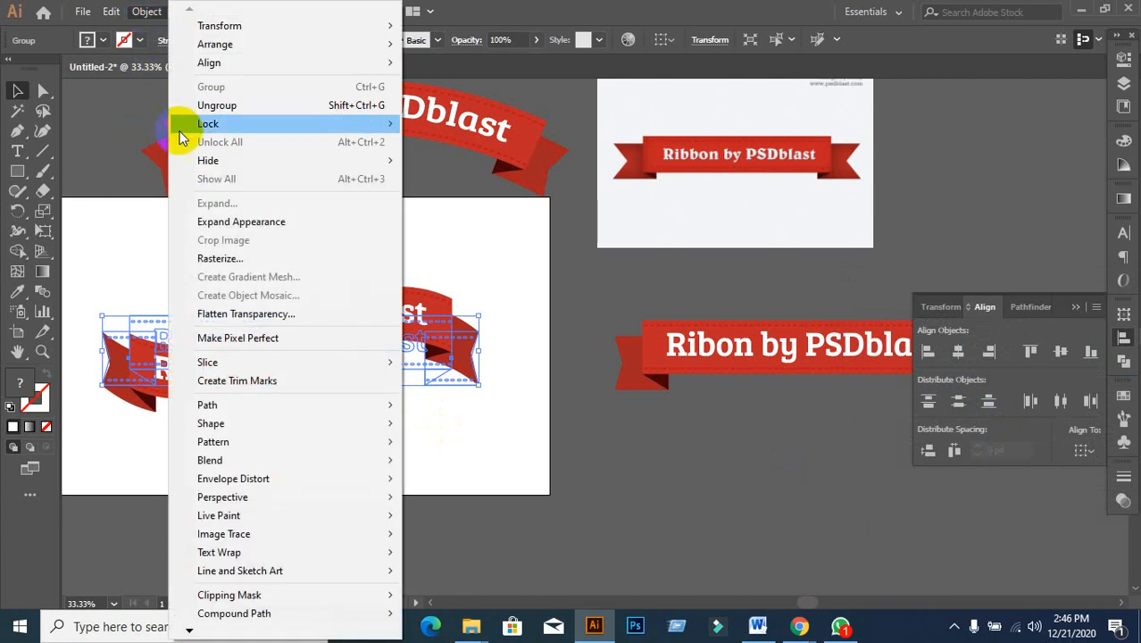
{"action": "left_click", "coordinate": [228, 223]}
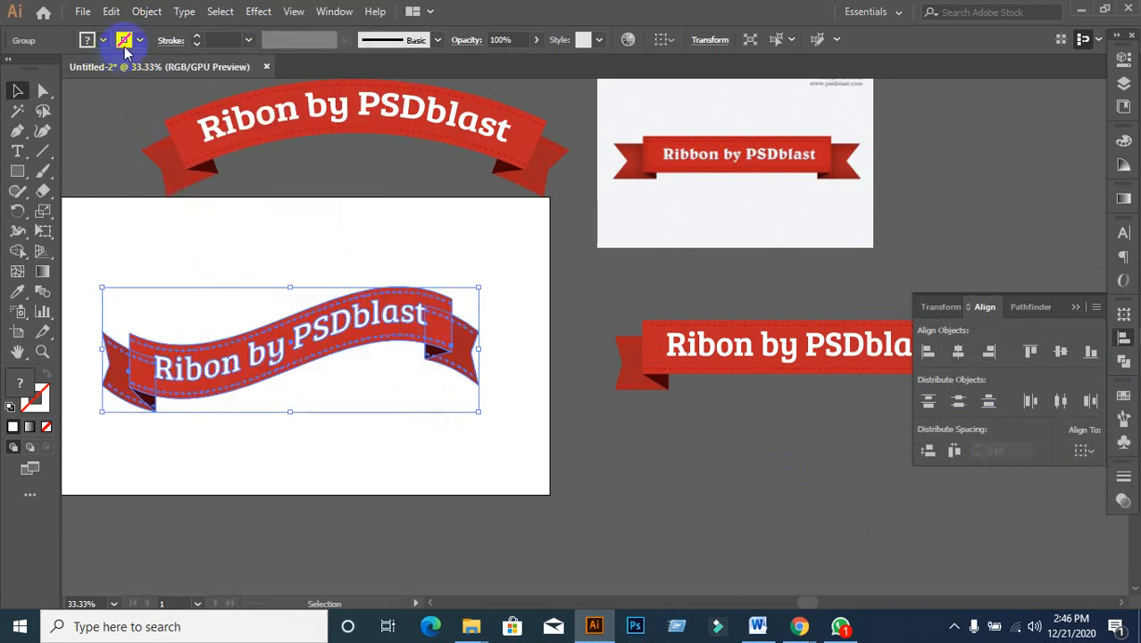
{"action": "left_click", "coordinate": [147, 11]}
{"action": "left_click", "coordinate": [238, 207]}
{"action": "left_click", "coordinate": [376, 462]}
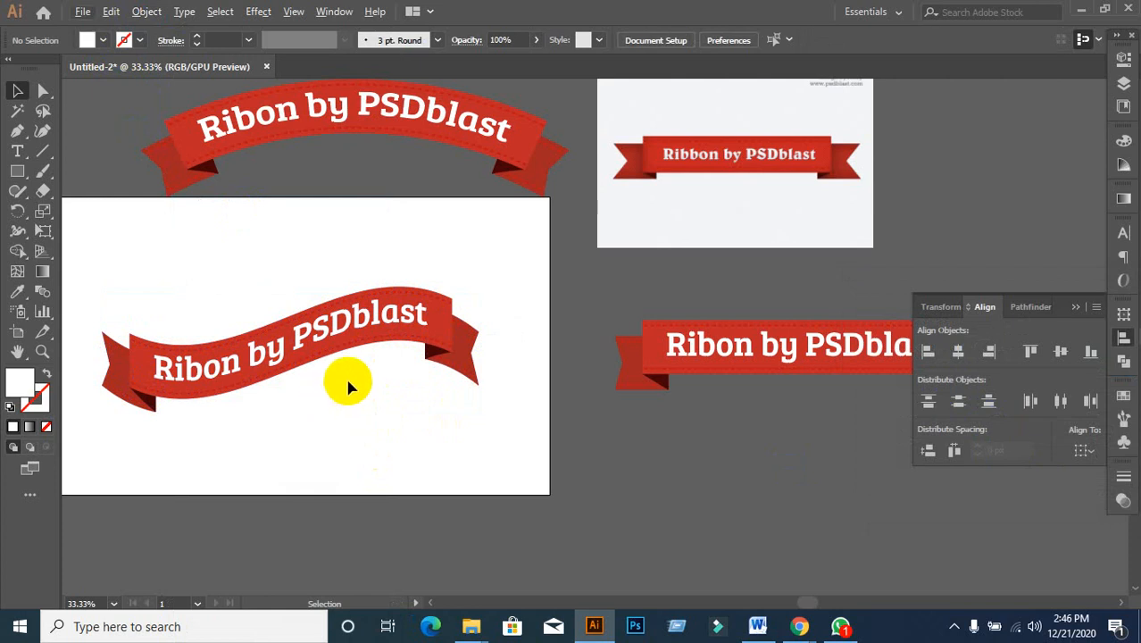
- Move the wavy ribbon off the artboard to just below the straight ribbon
{"action": "left_click_drag", "start_coordinate": [329, 350], "coordinate": [853, 467]}
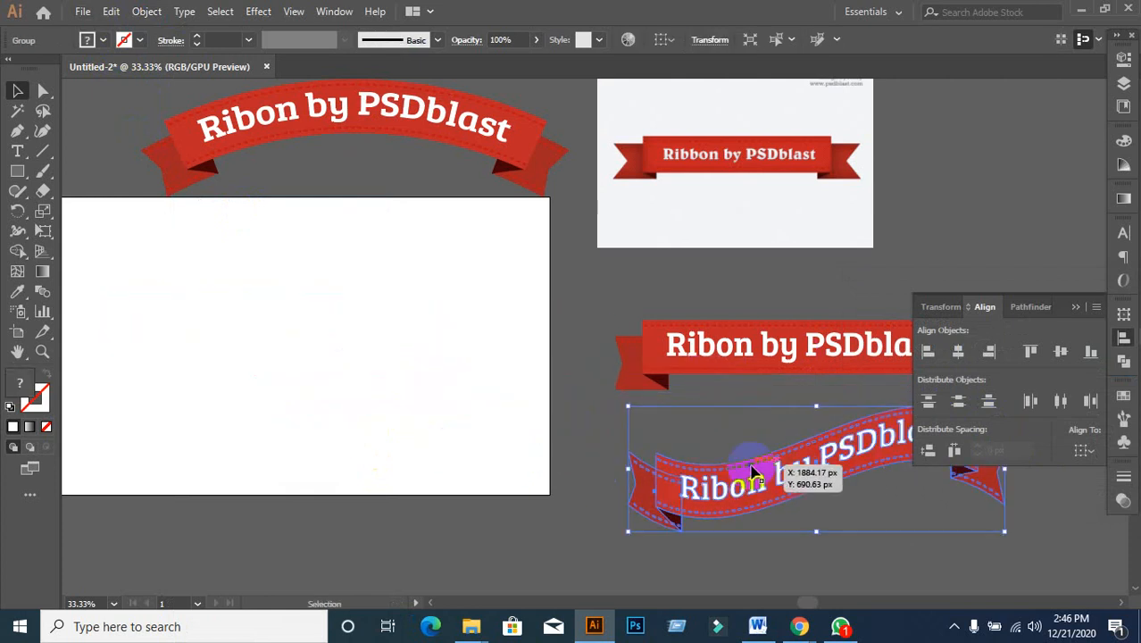
{"action": "left_click", "coordinate": [349, 411]}
{"action": "key", "text": "space"}
{"action": "left_click_drag", "start_coordinate": [317, 400], "coordinate": [376, 405]}
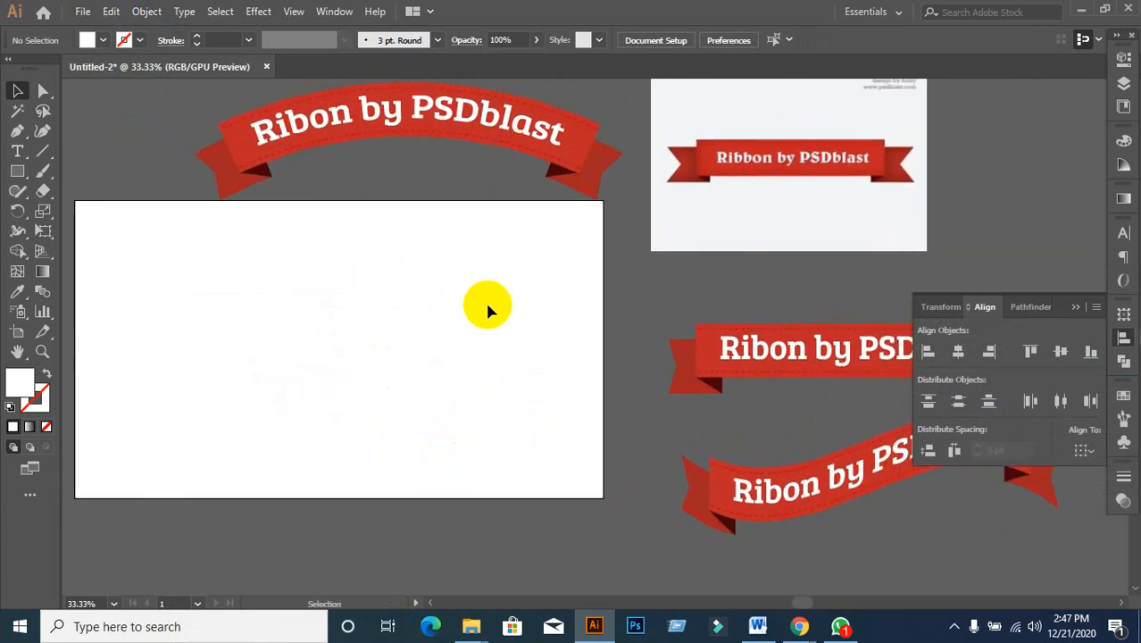
- Shift the arched ribbon left so it sits roughly centred above the artboard
{"action": "left_click", "coordinate": [442, 130]}
{"action": "left_click", "coordinate": [435, 315]}
{"action": "scroll", "coordinate": [407, 323], "scroll_direction": "up", "scroll_amount": 1}
{"action": "left_click_drag", "start_coordinate": [407, 158], "coordinate": [343, 125]}
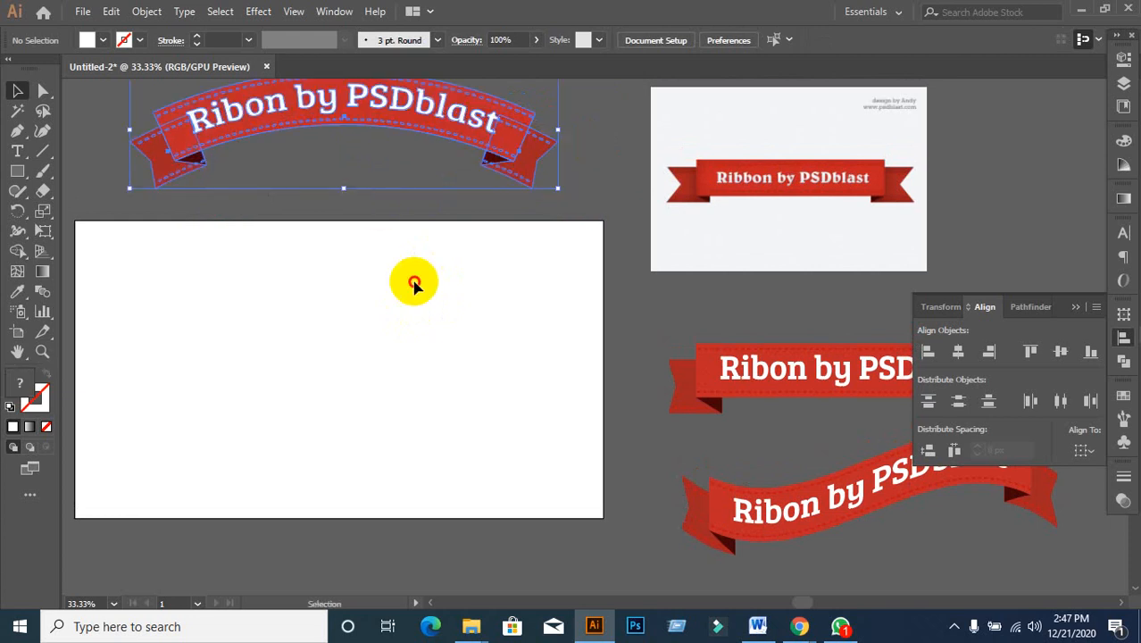
{"action": "left_click", "coordinate": [417, 300]}
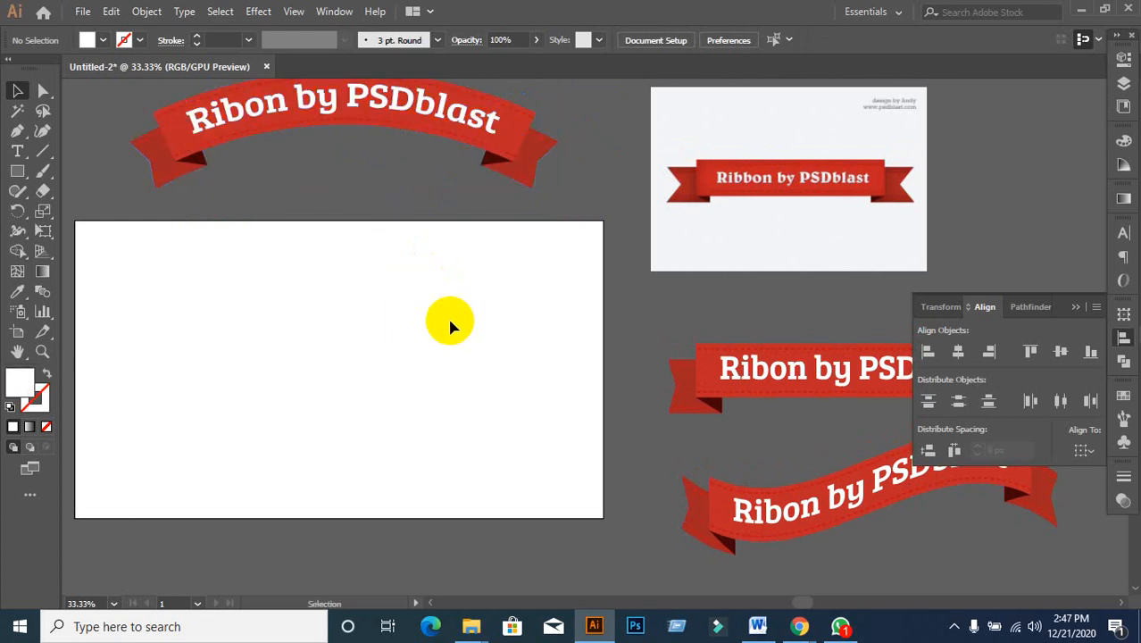
- Collapse the Align panel that covers part of the straight and wavy ribbons
{"action": "left_click", "coordinate": [1077, 308]}
{"action": "scroll", "coordinate": [440, 398], "scroll_direction": "down", "scroll_amount": 2}
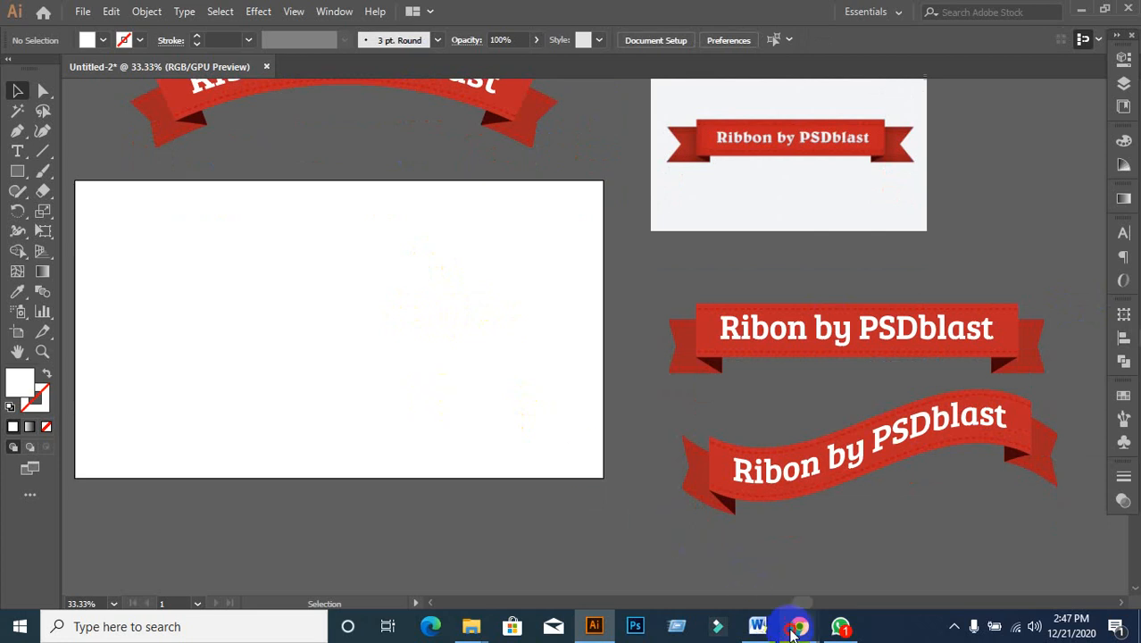
{"action": "mouse_move", "coordinate": [799, 621]}
{"action": "left_click", "coordinate": [714, 539]}
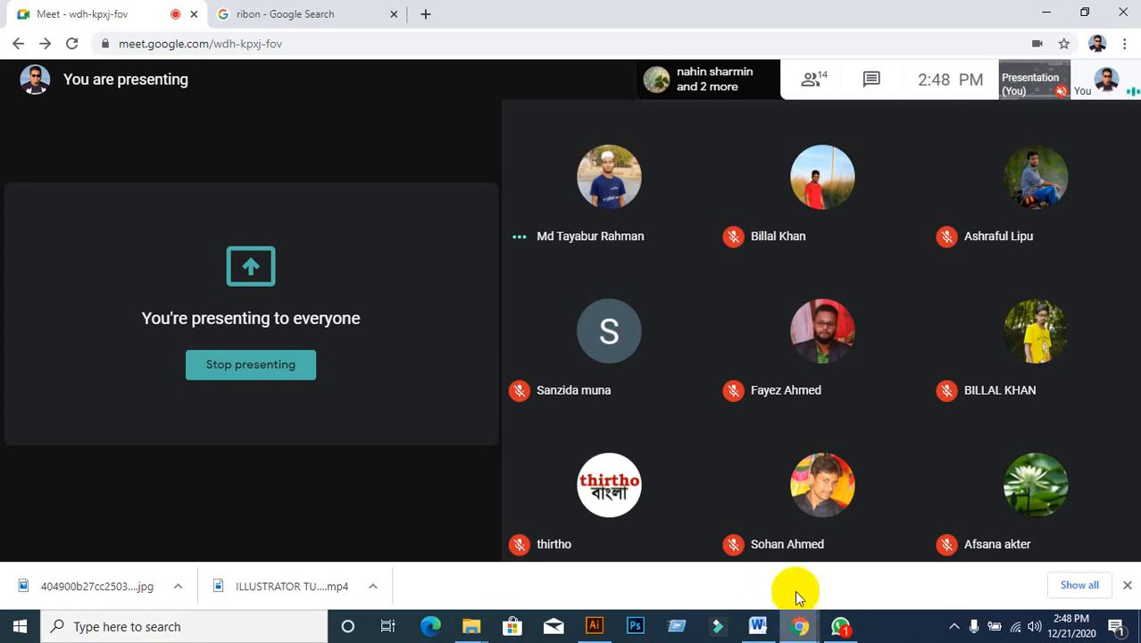
{"action": "left_click", "coordinate": [595, 628]}
{"action": "left_click", "coordinate": [708, 471]}
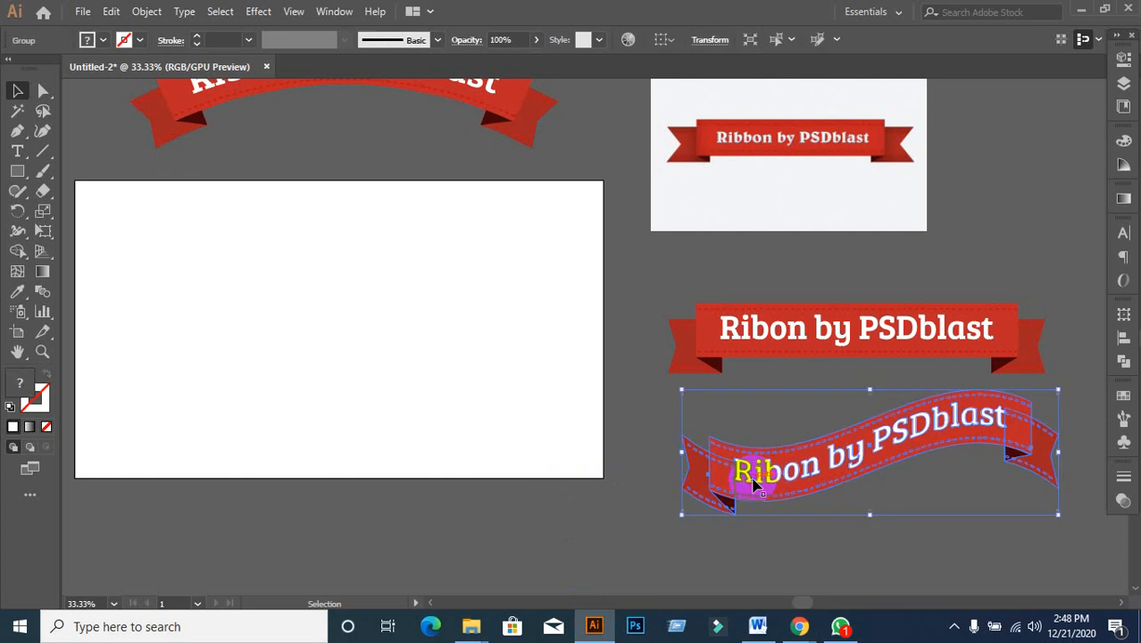
{"action": "left_click", "coordinate": [536, 445]}
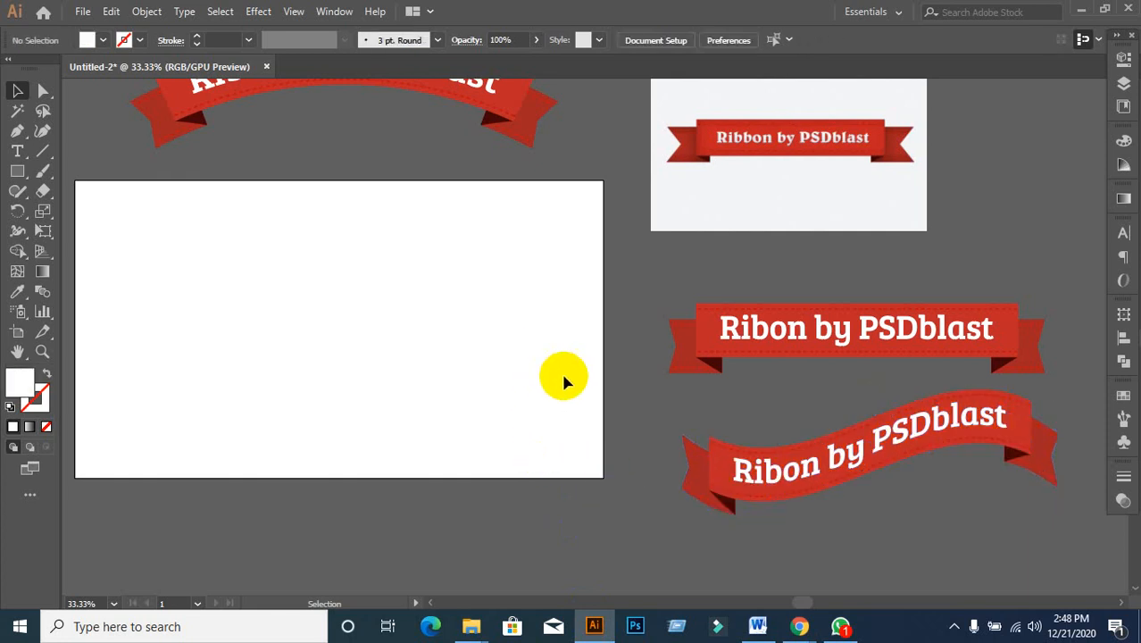
- Stop presenting in the Google Meet call in Chrome and close the "ribon" Google Search page
{"action": "mouse_move", "coordinate": [800, 627]}
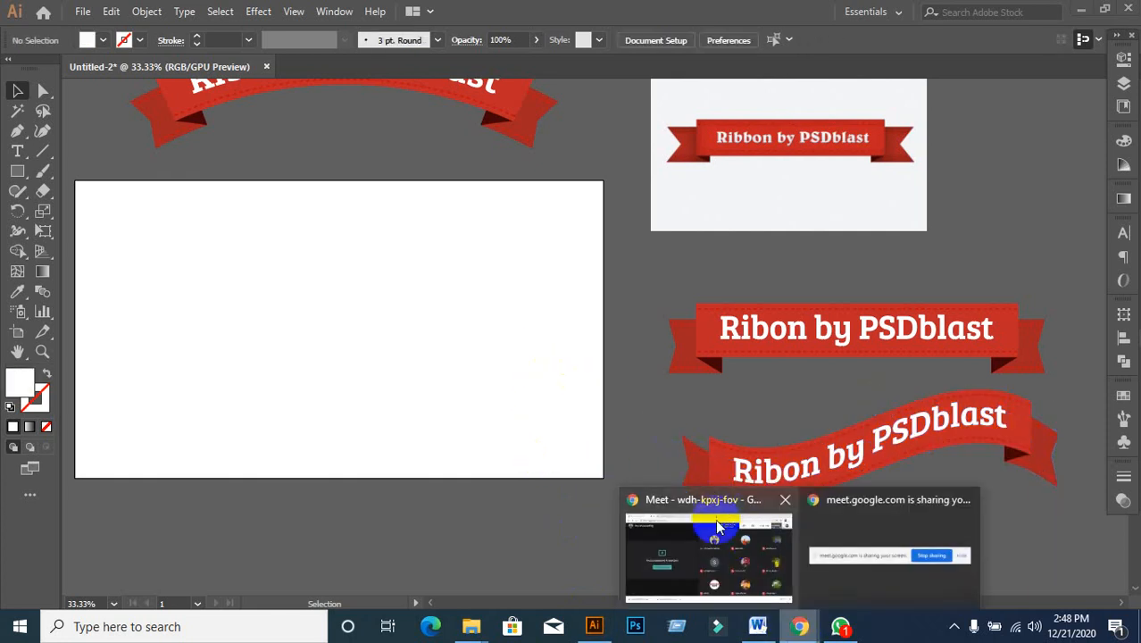
{"action": "left_click", "coordinate": [717, 527]}
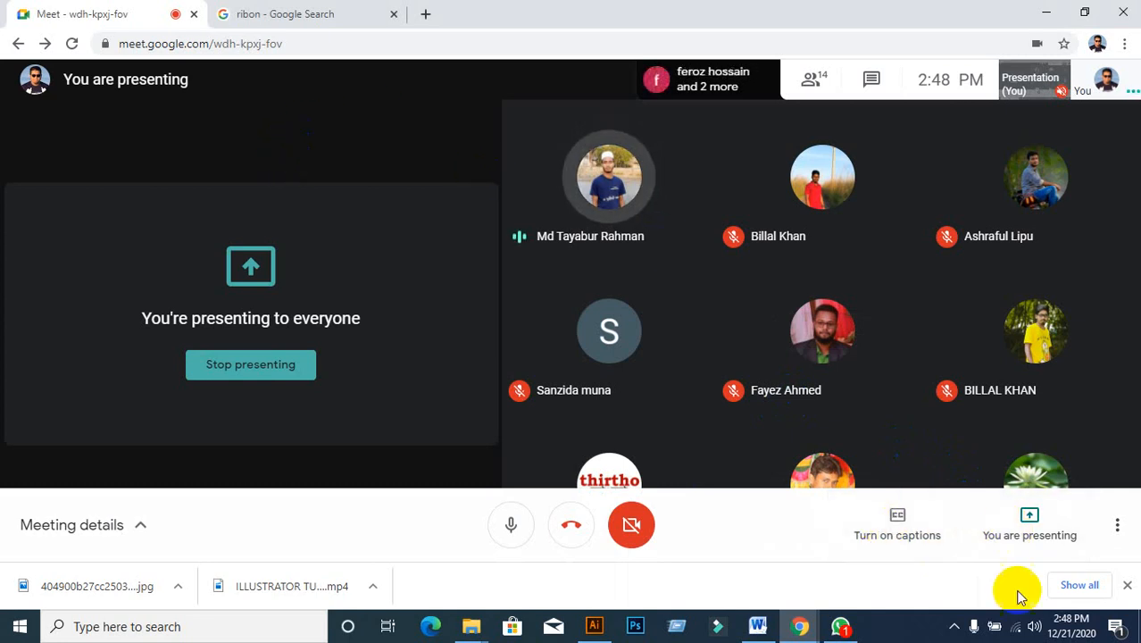
{"action": "left_click", "coordinate": [1027, 534]}
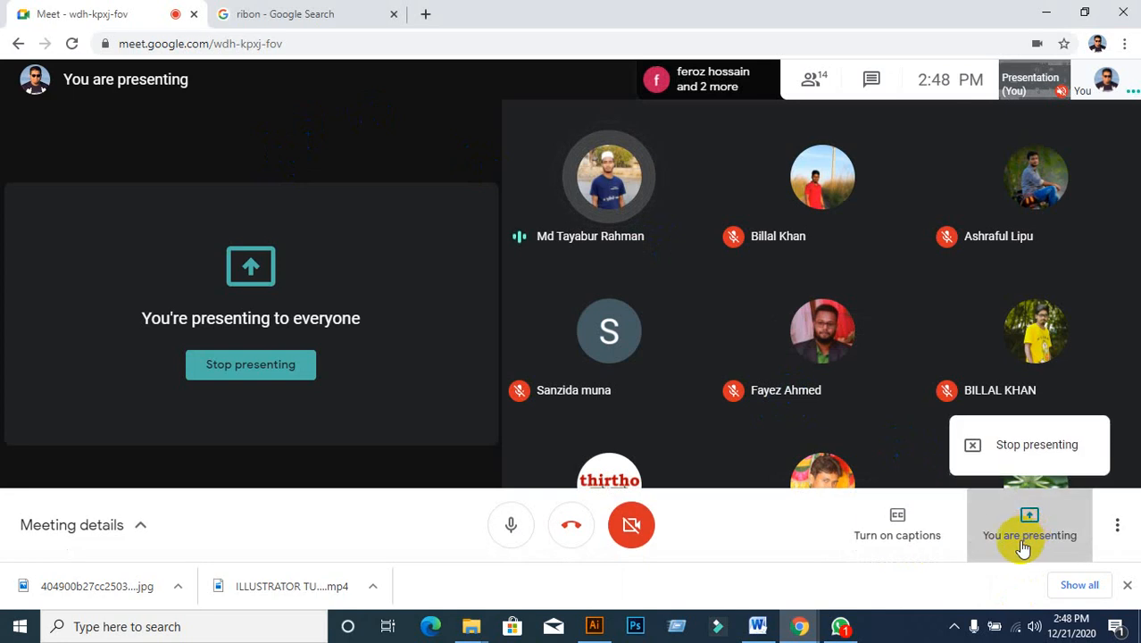
{"action": "left_click", "coordinate": [1033, 450]}
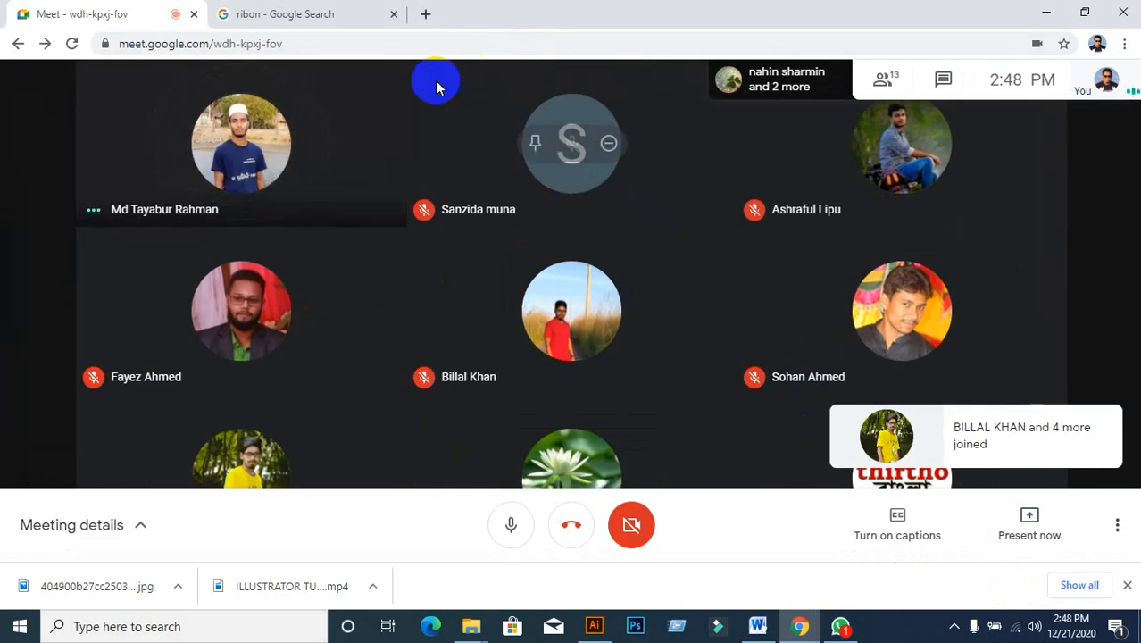
{"action": "left_click", "coordinate": [350, 16]}
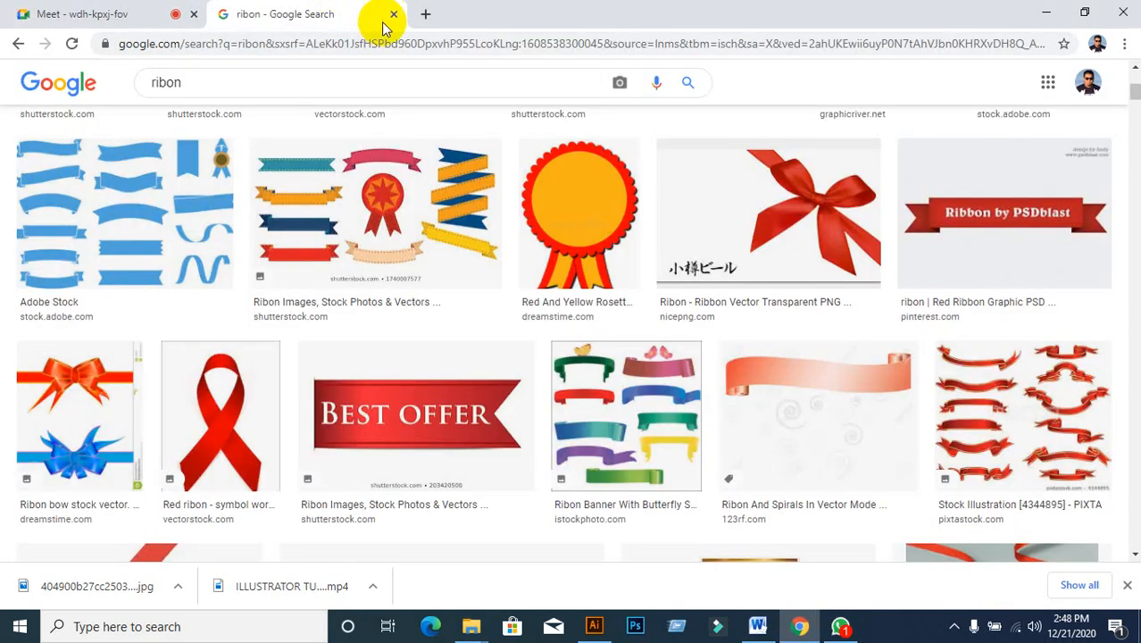
{"action": "left_click", "coordinate": [392, 15]}
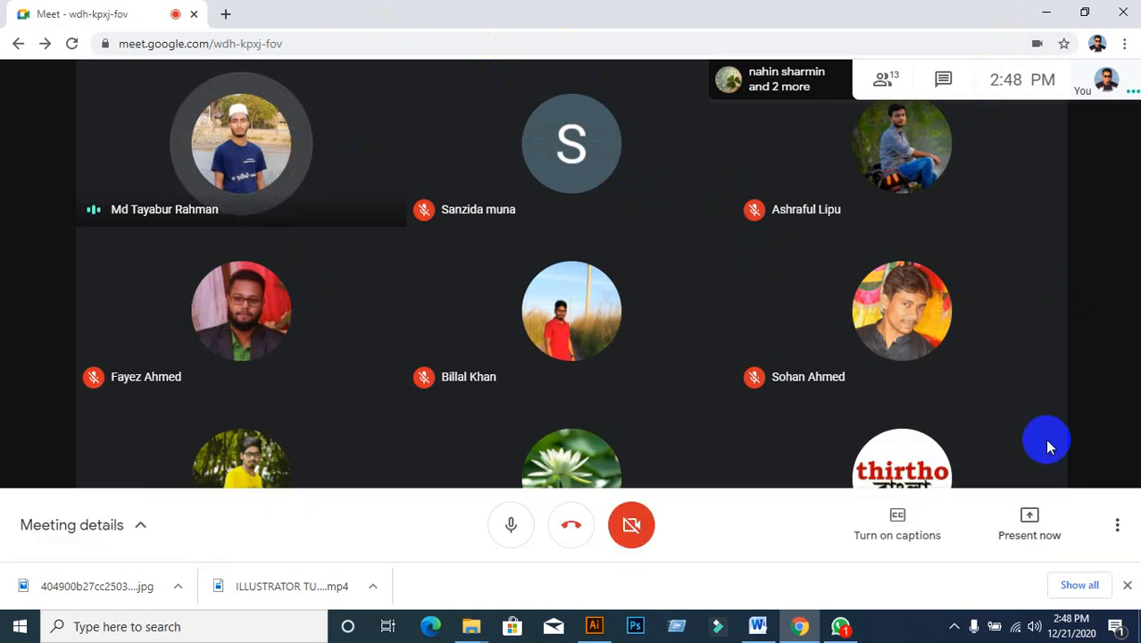
- Present the entire screen in the Google Meet call with the sharing notice hidden, and return to Illustrator
{"action": "left_click", "coordinate": [1029, 528]}
{"action": "left_click", "coordinate": [1034, 529]}
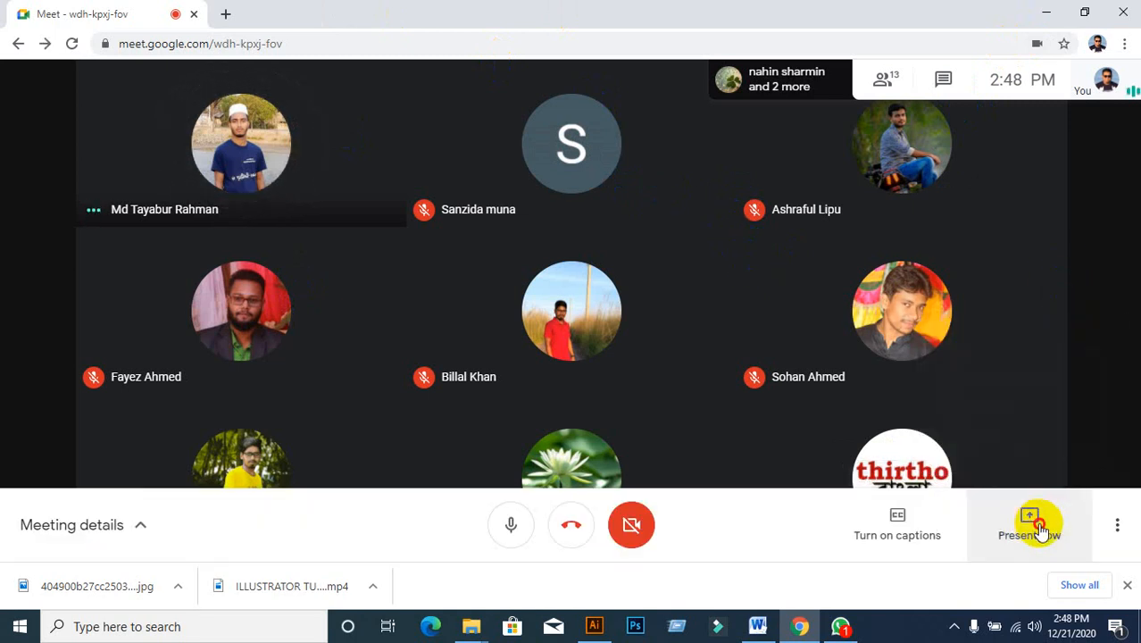
{"action": "left_click", "coordinate": [1042, 530]}
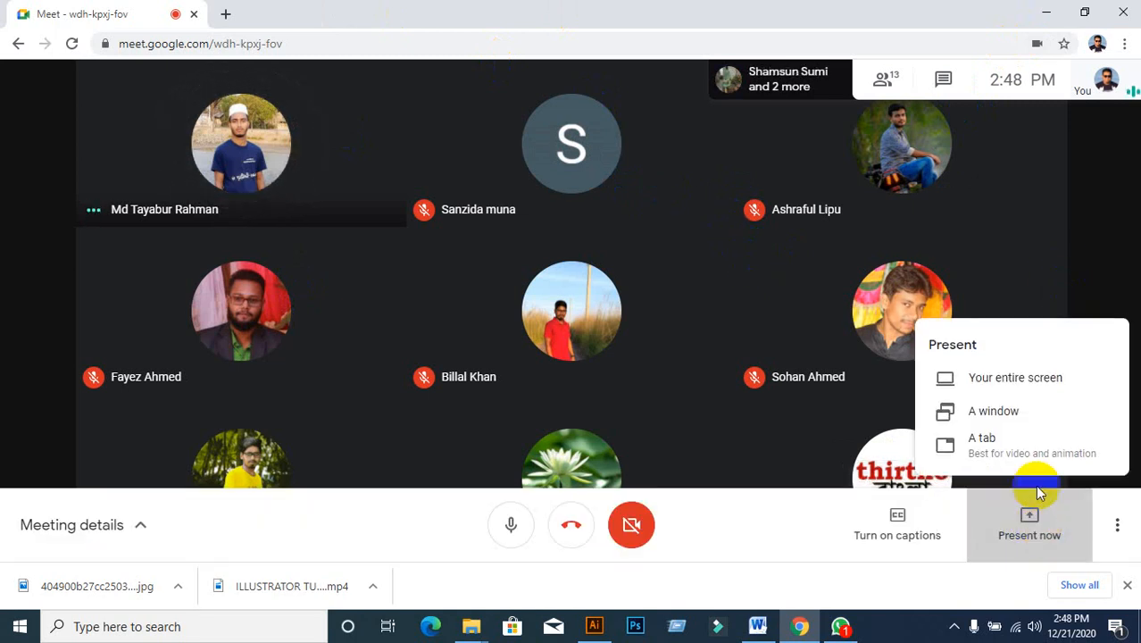
{"action": "left_click", "coordinate": [1057, 531]}
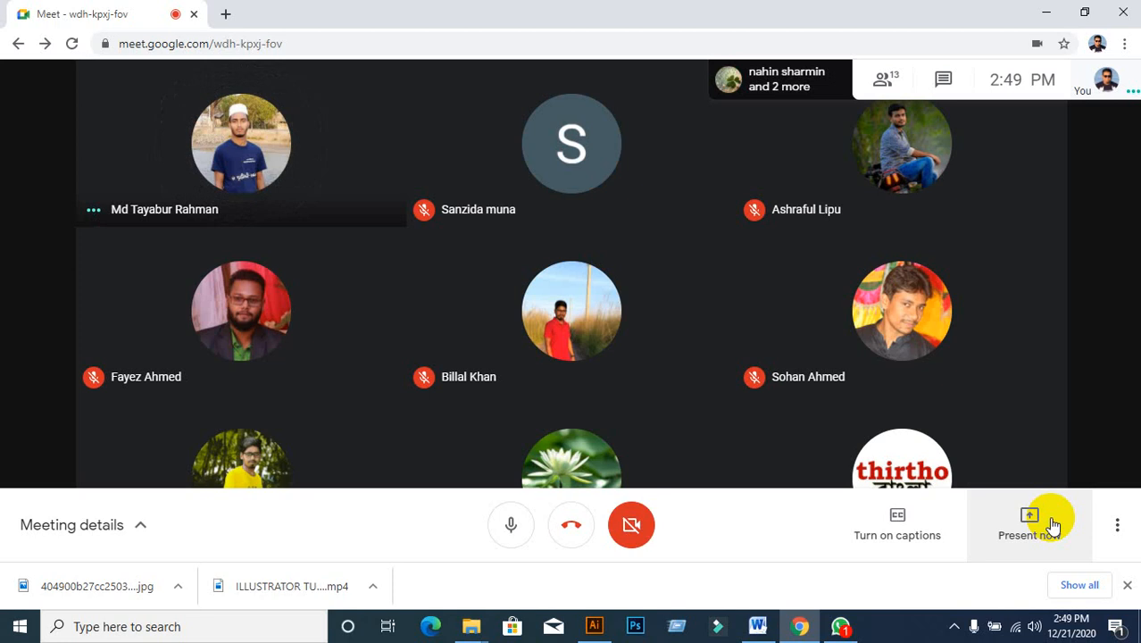
{"action": "left_click", "coordinate": [1052, 525]}
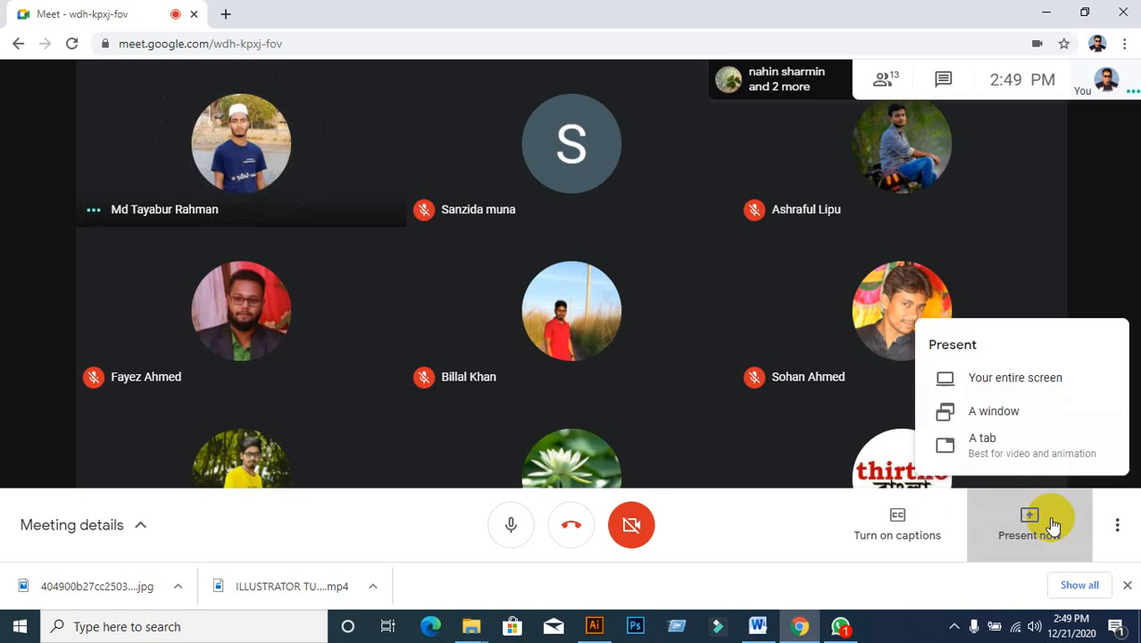
{"action": "left_click", "coordinate": [1016, 376]}
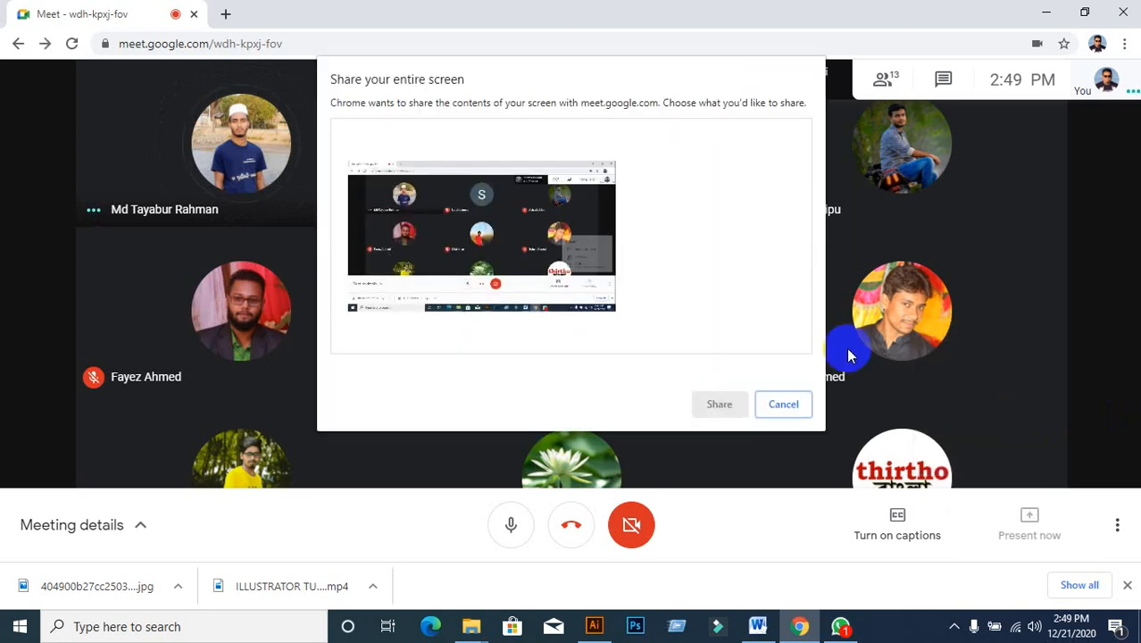
{"action": "left_click", "coordinate": [721, 403]}
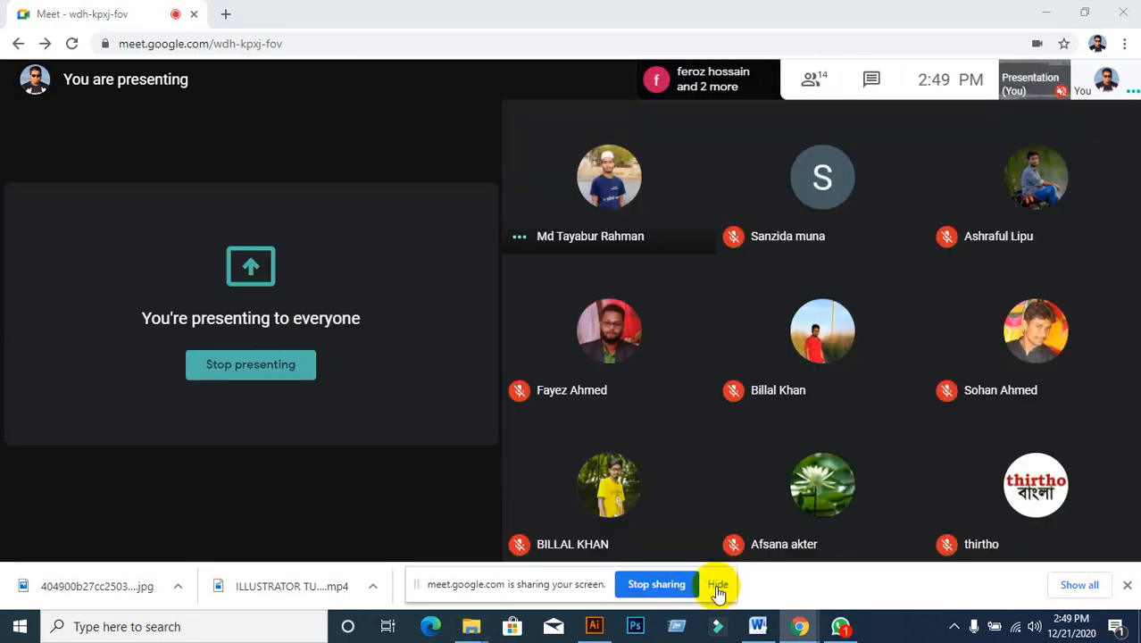
{"action": "left_click", "coordinate": [720, 585]}
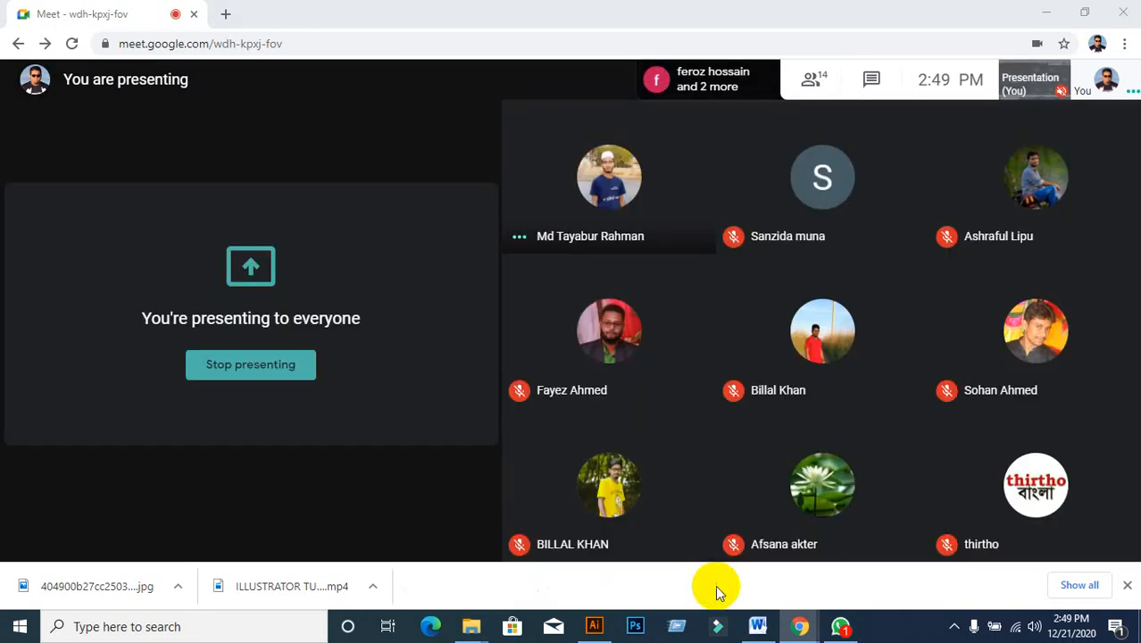
{"action": "left_click", "coordinate": [596, 624]}
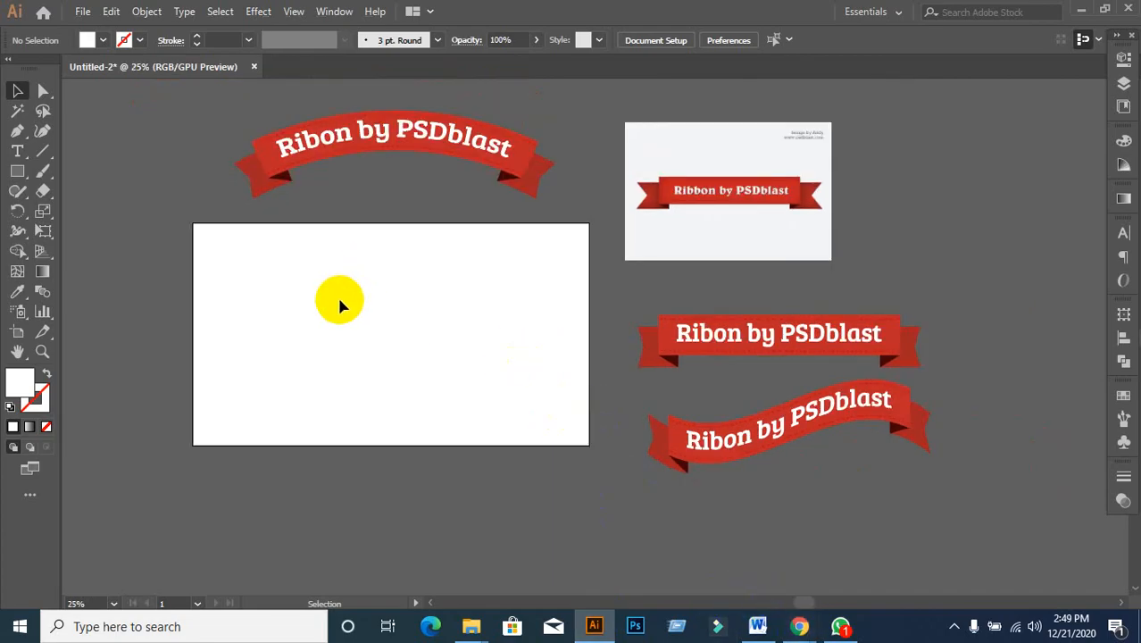
{"action": "left_click", "coordinate": [732, 437]}
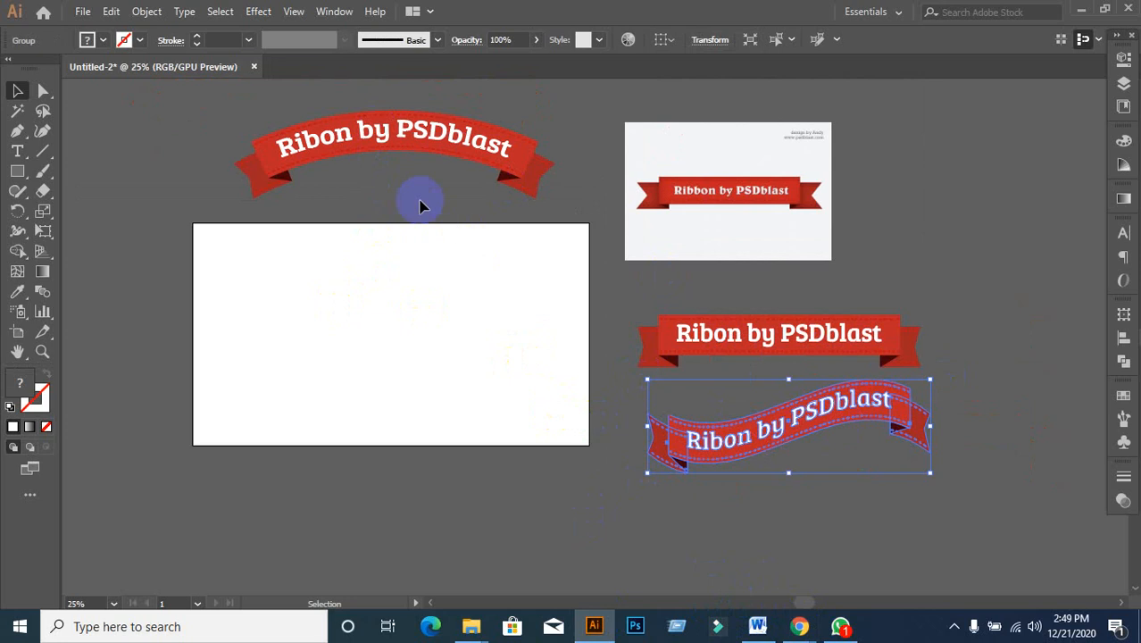
{"action": "left_click", "coordinate": [732, 330]}
{"action": "left_click", "coordinate": [258, 11]}
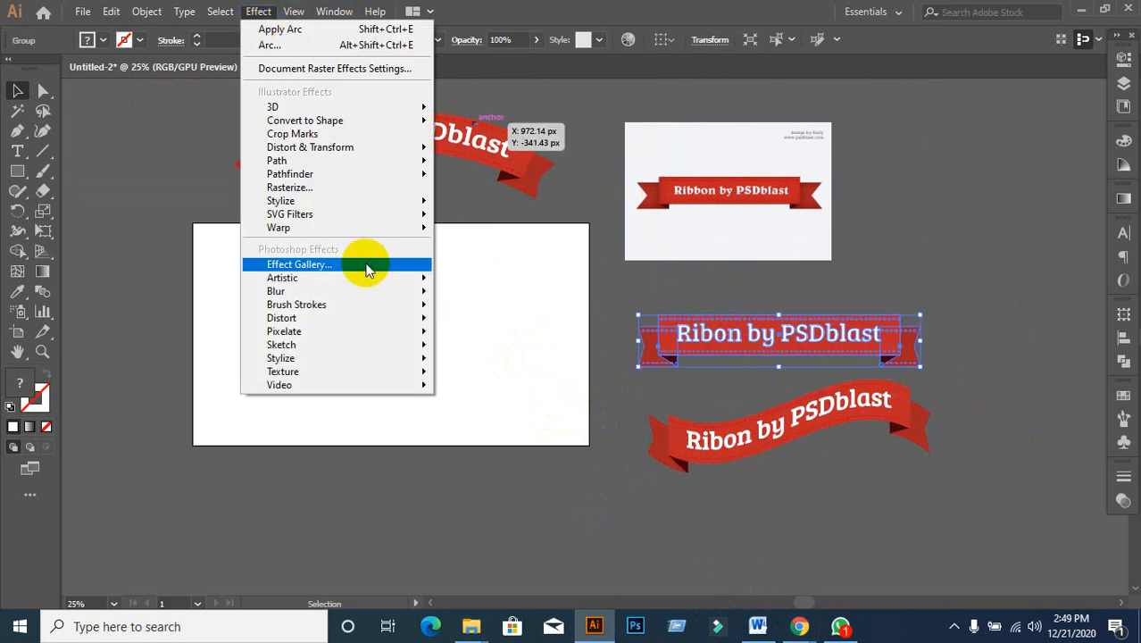
{"action": "mouse_move", "coordinate": [326, 277]}
{"action": "left_click", "coordinate": [451, 380]}
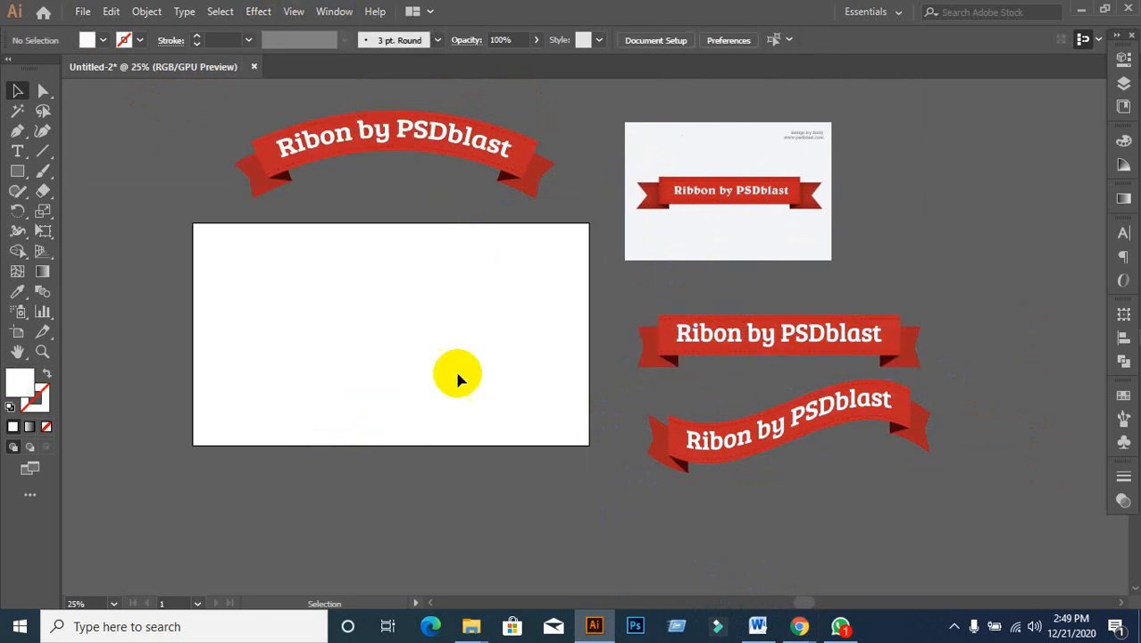
- Move the arched ribbon from above the artboard to just above the straight ribbon, overlapping the reference image's lower-right corner
{"action": "left_click_drag", "start_coordinate": [400, 149], "coordinate": [963, 286]}
{"action": "left_click", "coordinate": [980, 417]}
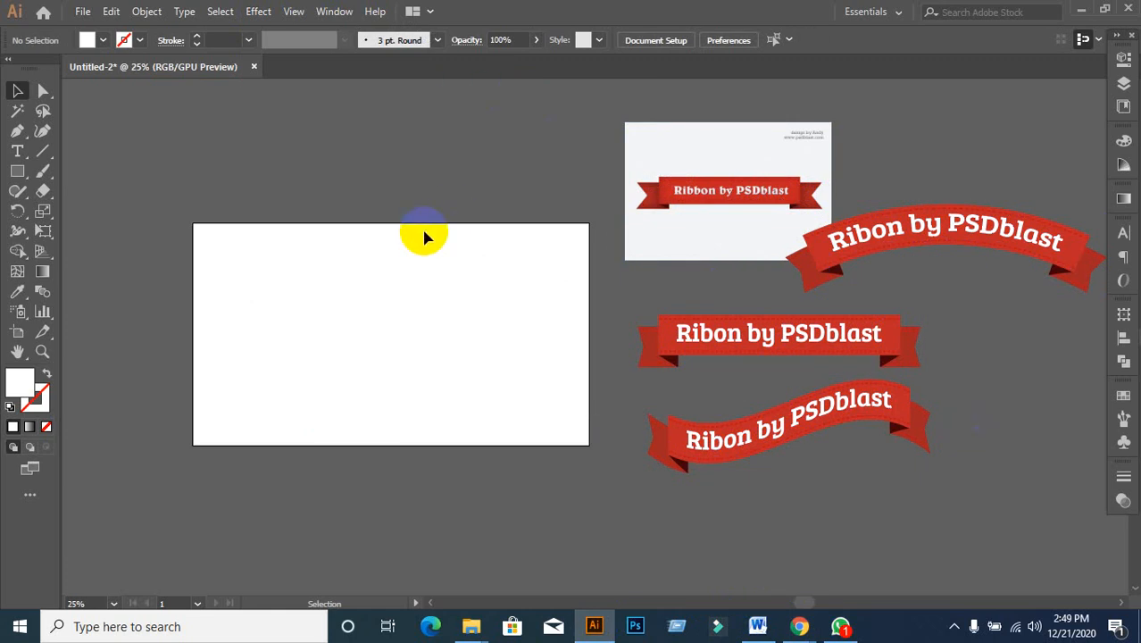
- Review the available 3D effects: Extrude & Bevel, Revolve and Rotate
{"action": "scroll", "coordinate": [435, 228], "scroll_direction": "up", "scroll_amount": 1}
{"action": "left_click_drag", "start_coordinate": [411, 310], "coordinate": [466, 229]}
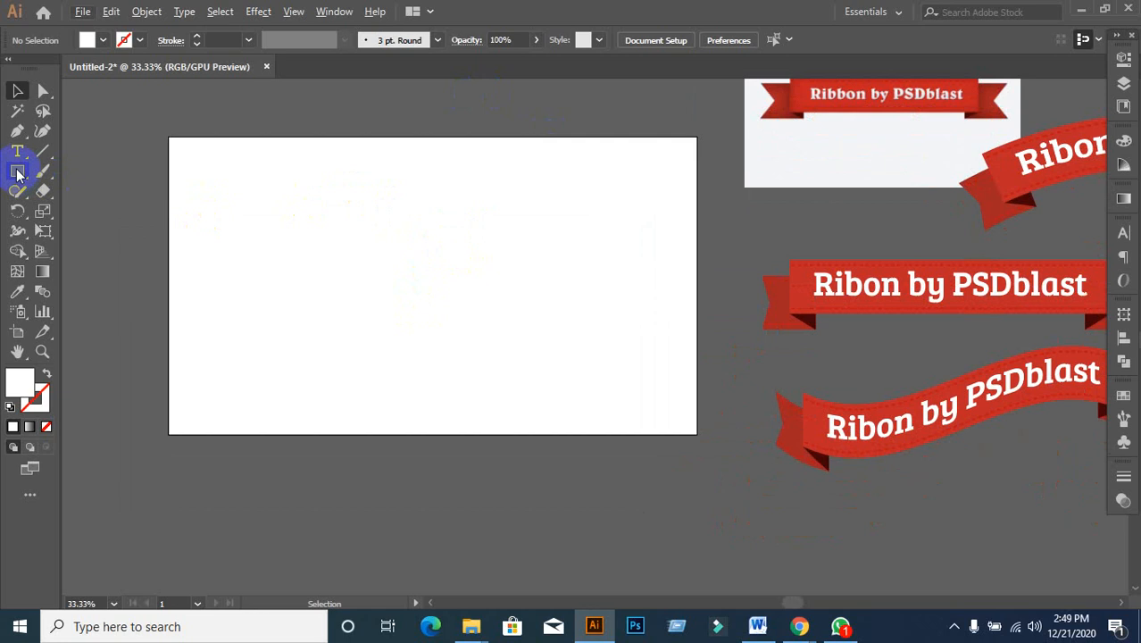
{"action": "left_click", "coordinate": [222, 8]}
{"action": "left_click", "coordinate": [259, 11]}
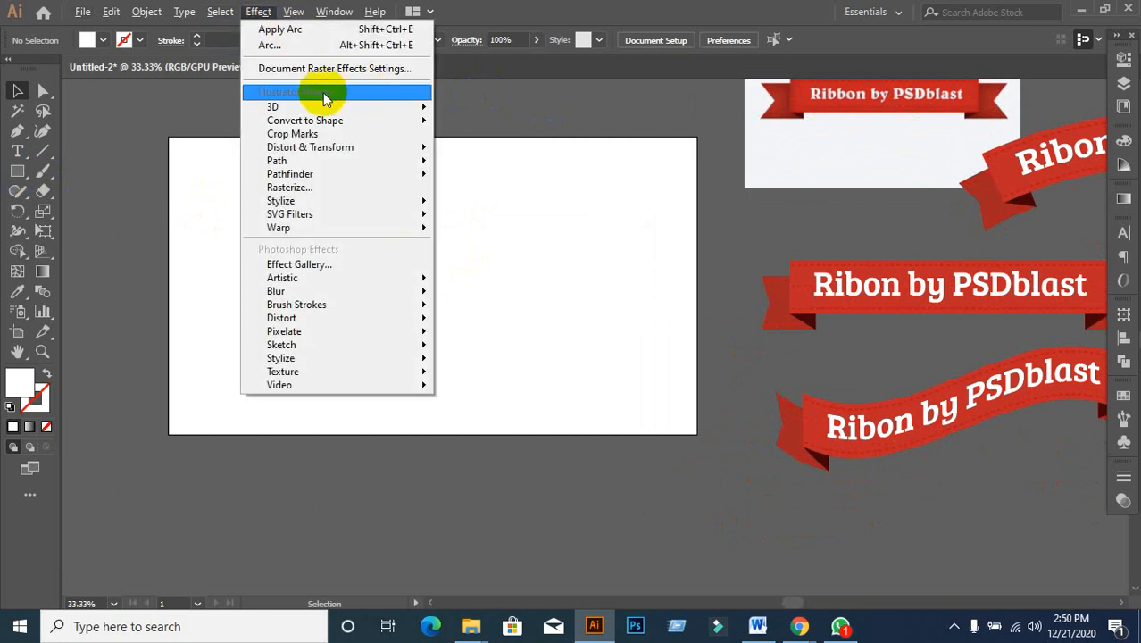
{"action": "mouse_move", "coordinate": [325, 109]}
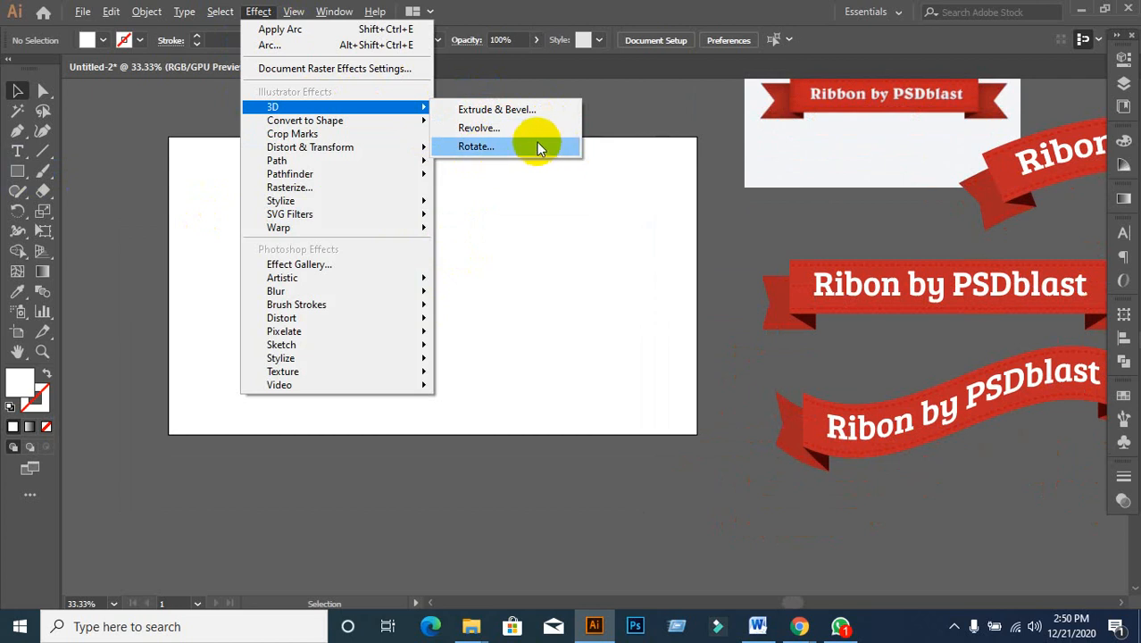
{"action": "left_click", "coordinate": [359, 105]}
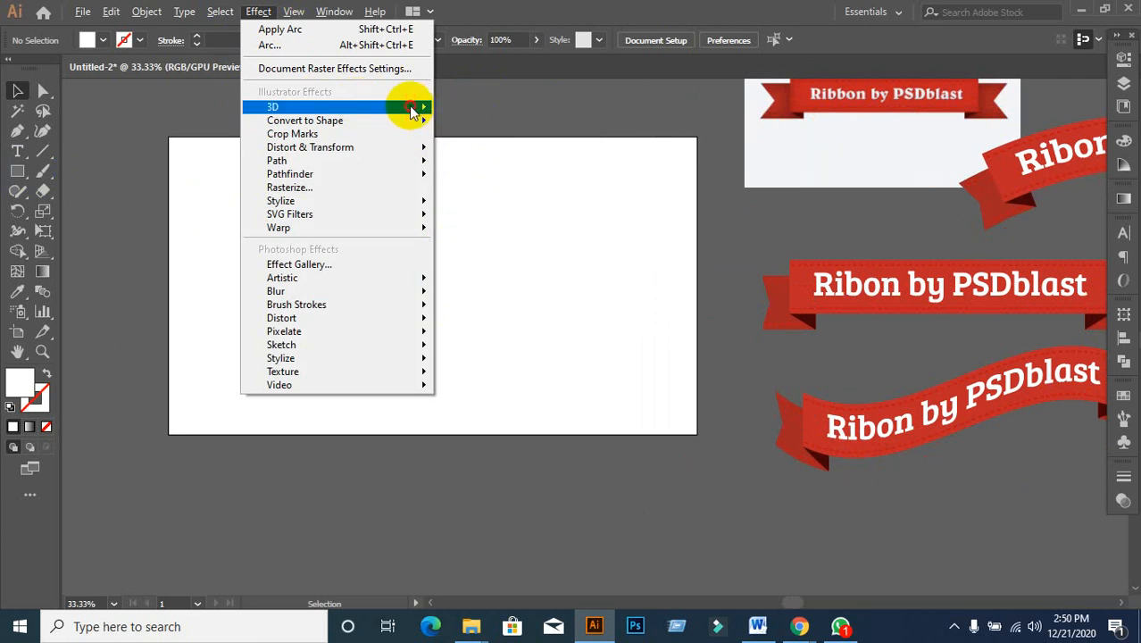
{"action": "mouse_move", "coordinate": [408, 106]}
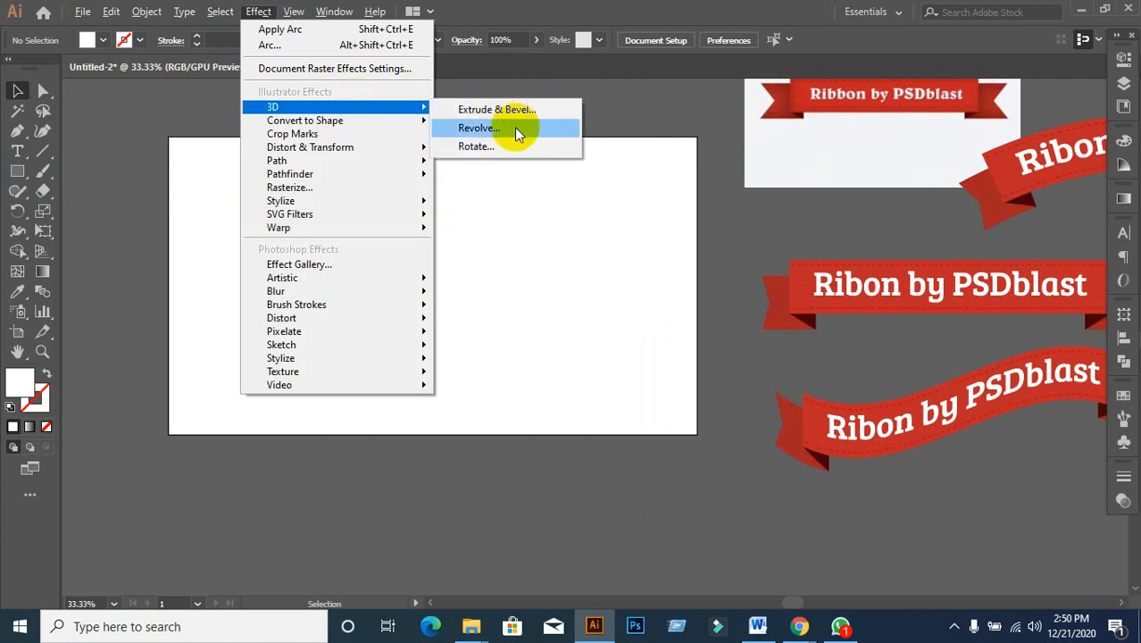
{"action": "left_click", "coordinate": [508, 12]}
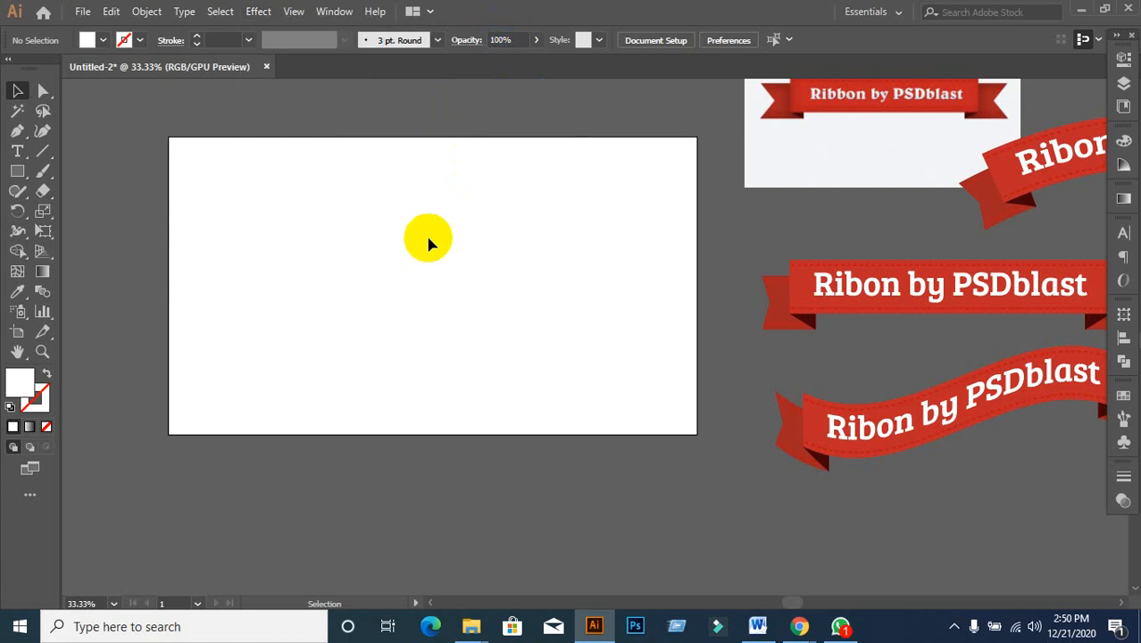
- Set the default fill colour for new shapes to red, with no object selected
{"action": "scroll", "coordinate": [405, 217], "scroll_direction": "up", "scroll_amount": 1}
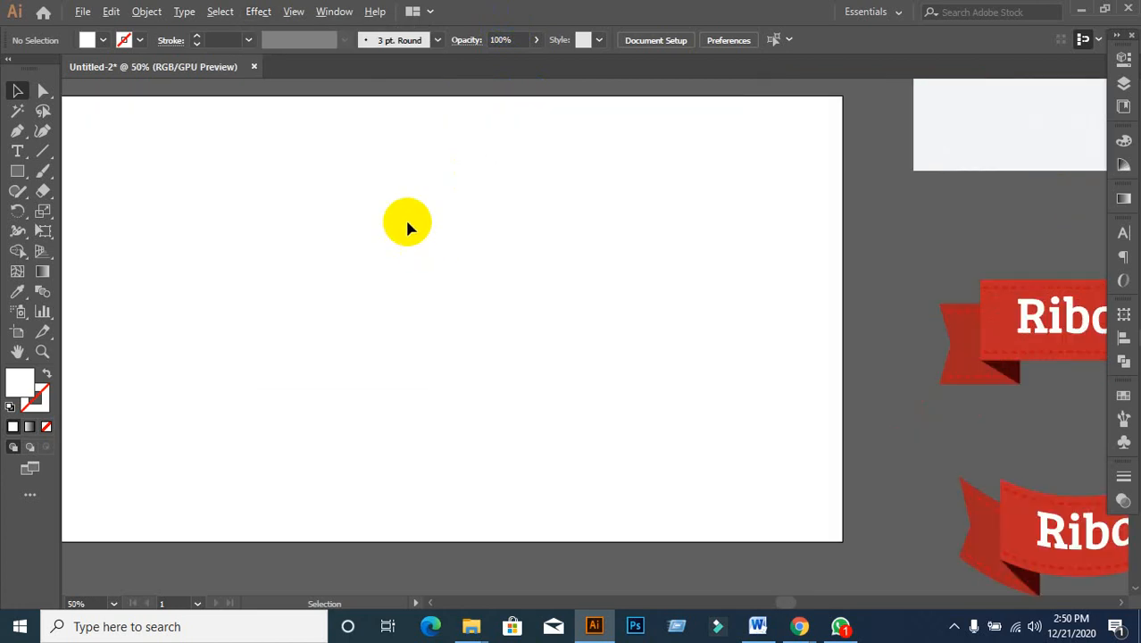
{"action": "scroll", "coordinate": [405, 217], "scroll_direction": "down", "scroll_amount": 1}
{"action": "left_click_drag", "start_coordinate": [377, 225], "coordinate": [436, 237]}
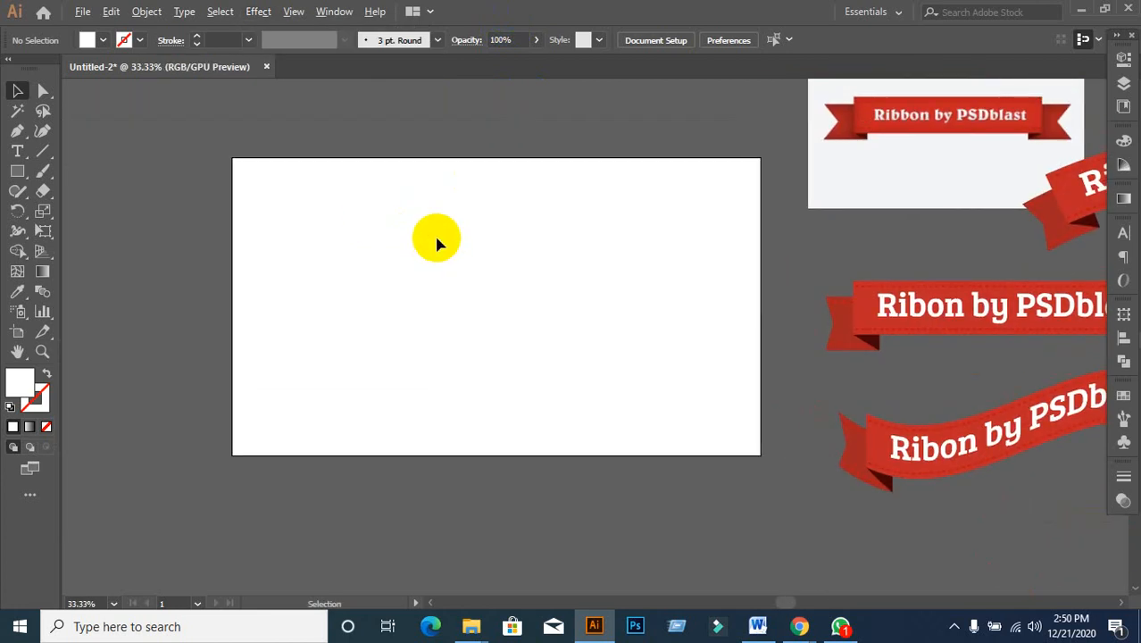
{"action": "scroll", "coordinate": [435, 239], "scroll_direction": "up", "scroll_amount": 1}
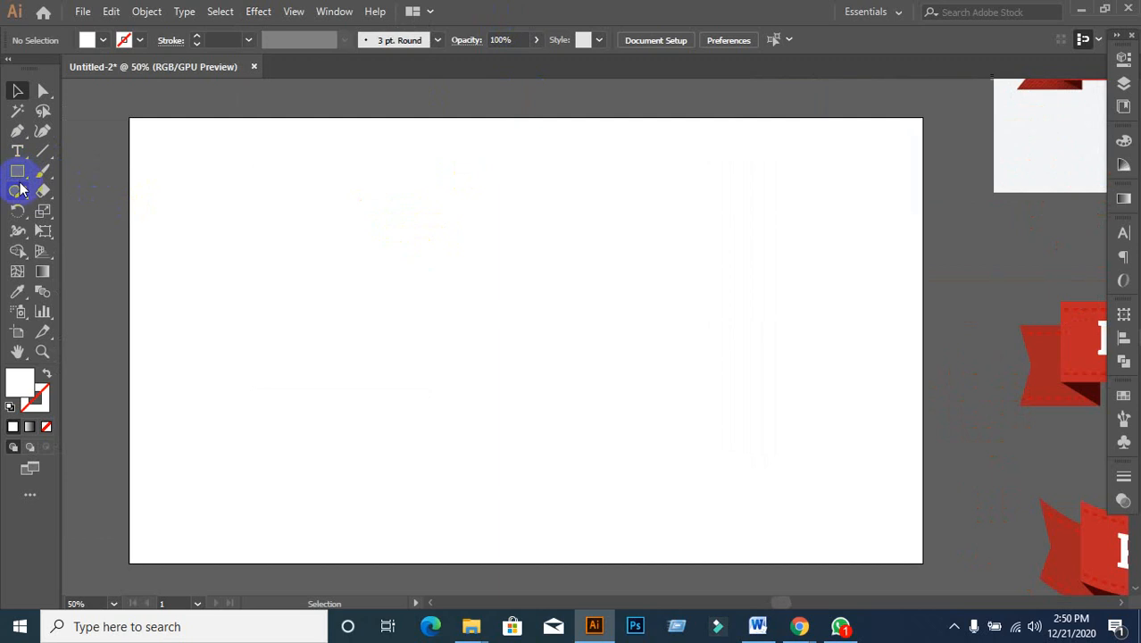
{"action": "left_click", "coordinate": [103, 41]}
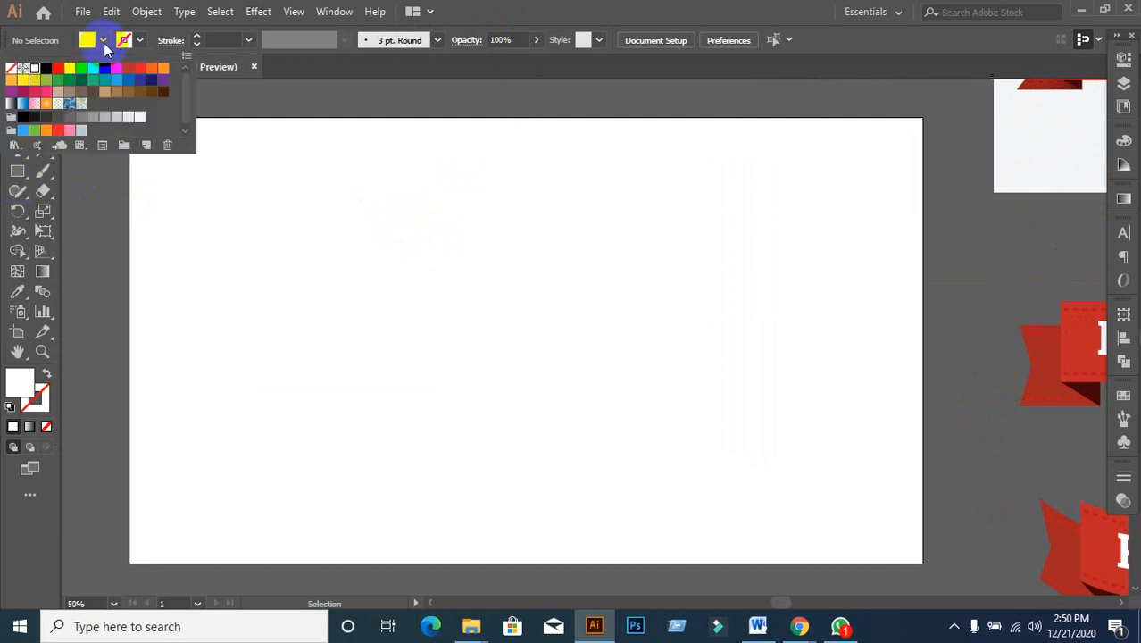
{"action": "left_click", "coordinate": [59, 72]}
{"action": "left_click", "coordinate": [611, 20]}
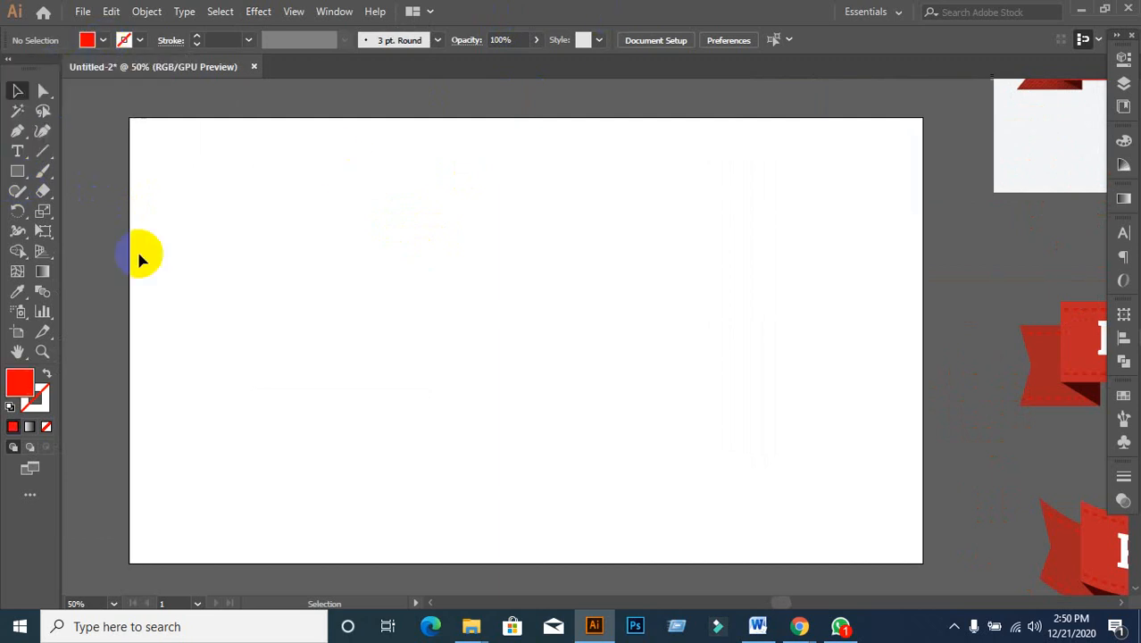
- Draw a red rectangle without a stroke, about 30% of the artboard's width, slightly left of the artboard's centre
{"action": "left_click", "coordinate": [37, 181]}
{"action": "left_click", "coordinate": [18, 172]}
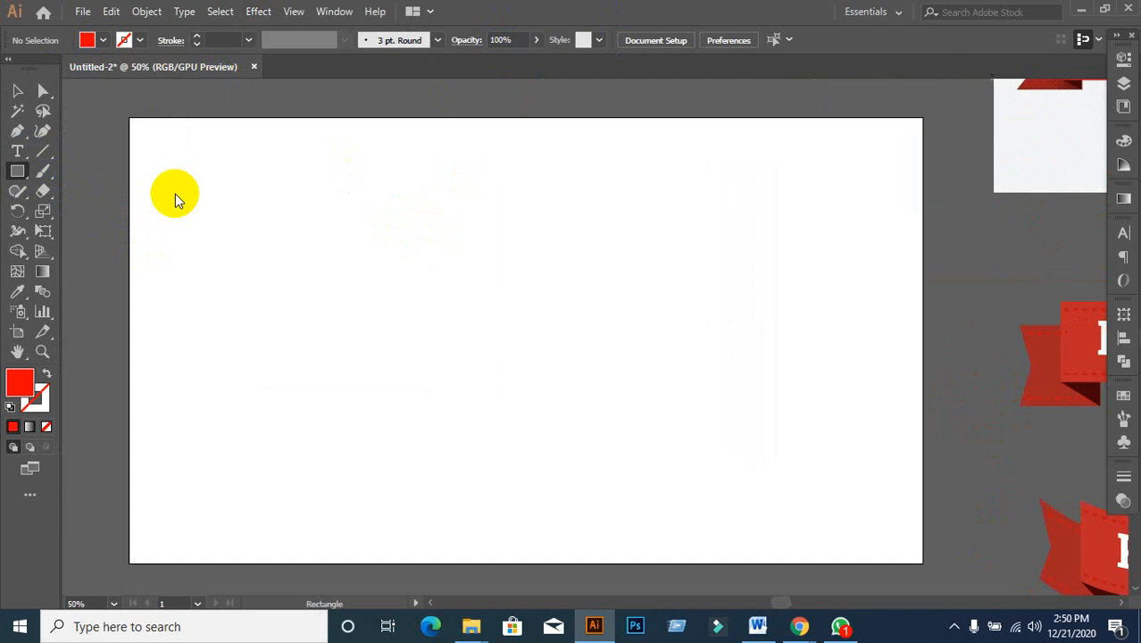
{"action": "mouse_move", "coordinate": [370, 224]}
{"action": "left_mouse_down"}
{"action": "mouse_move", "coordinate": [586, 357]}
{"action": "mouse_move", "coordinate": [595, 335]}
{"action": "left_mouse_up"}
{"action": "key", "text": "ctrl+z"}
{"action": "left_click_drag", "start_coordinate": [306, 240], "coordinate": [541, 381]}
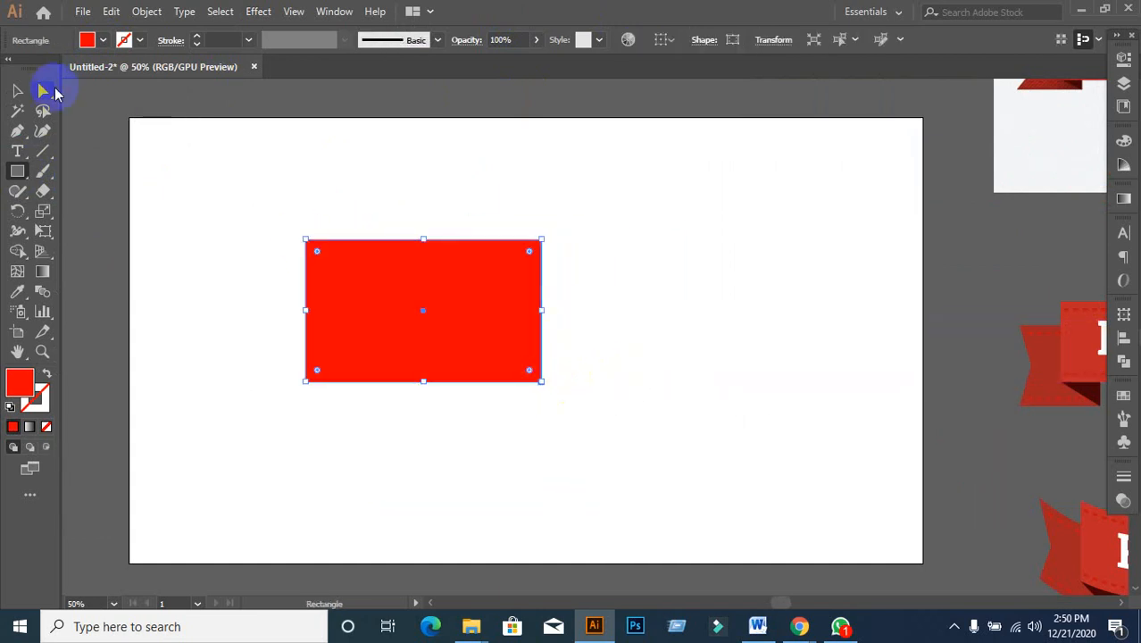
- Try 3D Extrude & Bevel on the red rectangle with preview on, using a freehand custom rotation and 0° rotation around the Z axis
{"action": "left_click", "coordinate": [18, 93]}
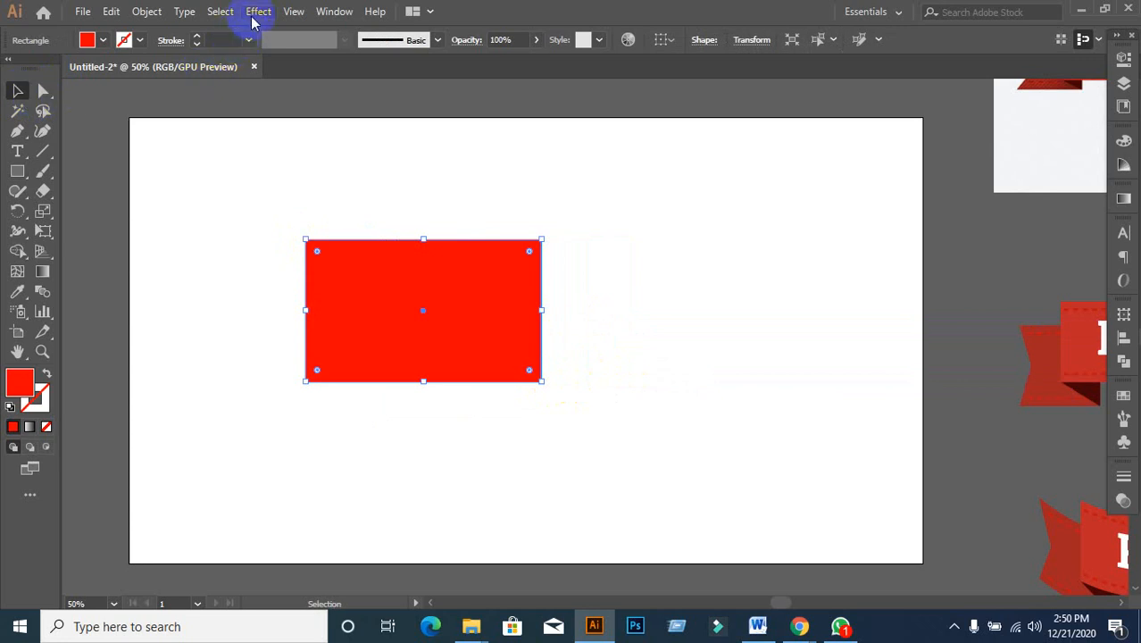
{"action": "left_click", "coordinate": [254, 17]}
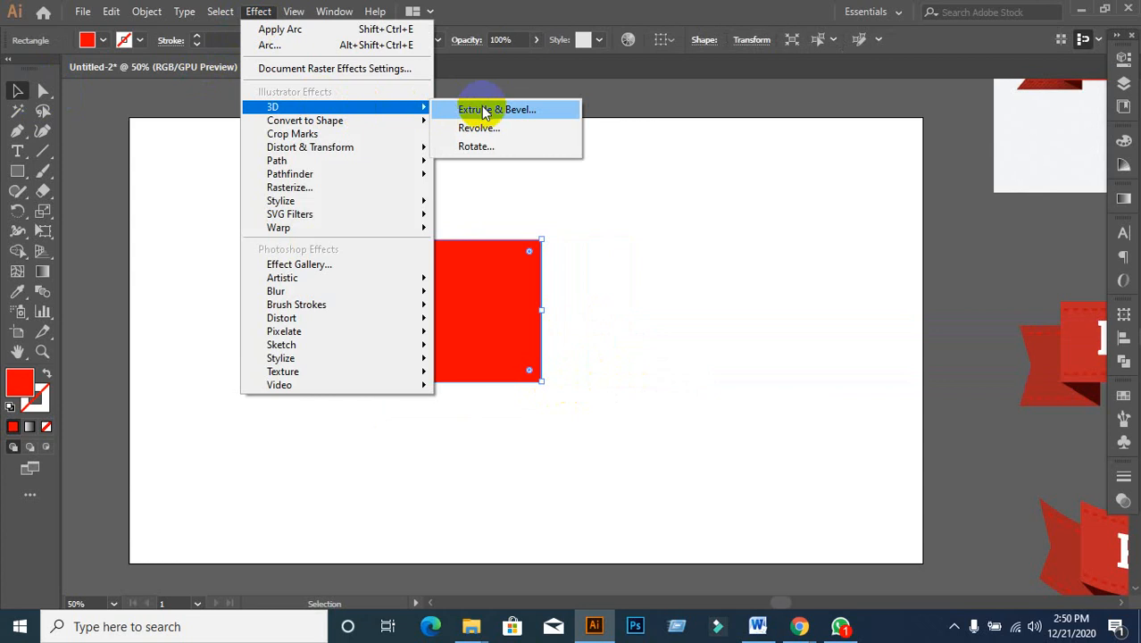
{"action": "left_click", "coordinate": [483, 111]}
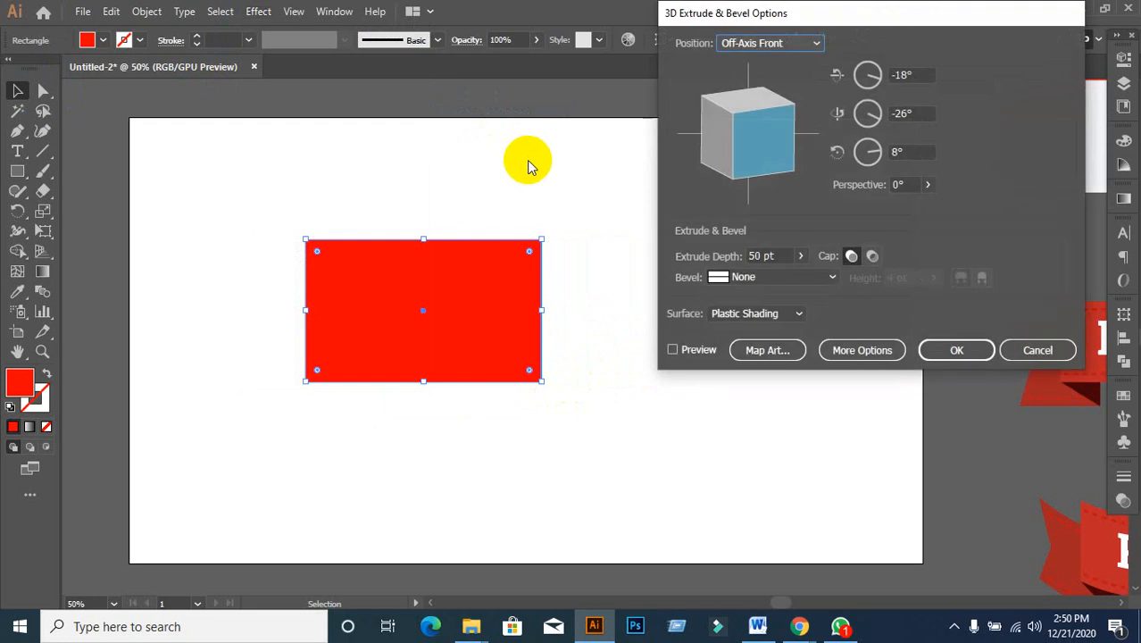
{"action": "left_click", "coordinate": [674, 350]}
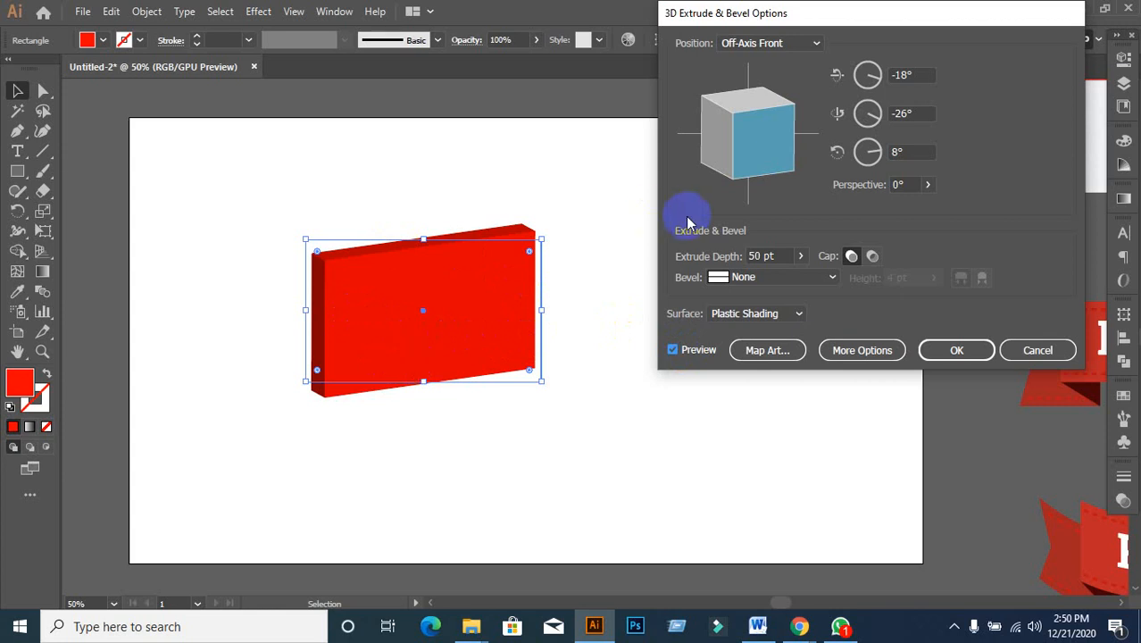
{"action": "left_click_drag", "start_coordinate": [781, 118], "coordinate": [744, 140]}
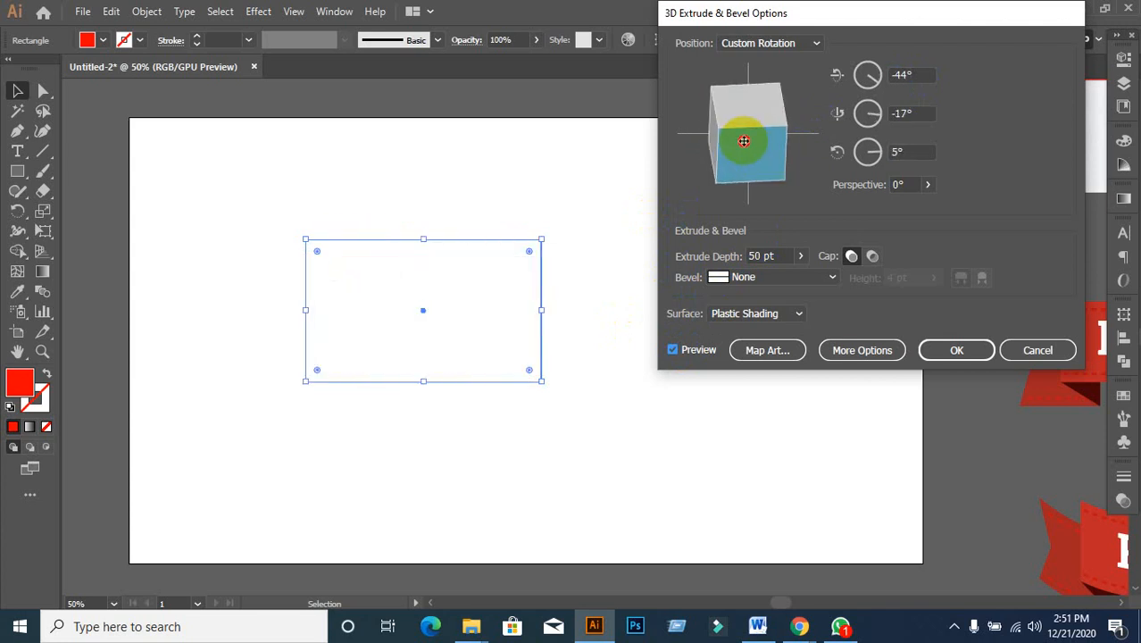
{"action": "left_click", "coordinate": [914, 70]}
{"action": "double_click", "coordinate": [914, 70]}
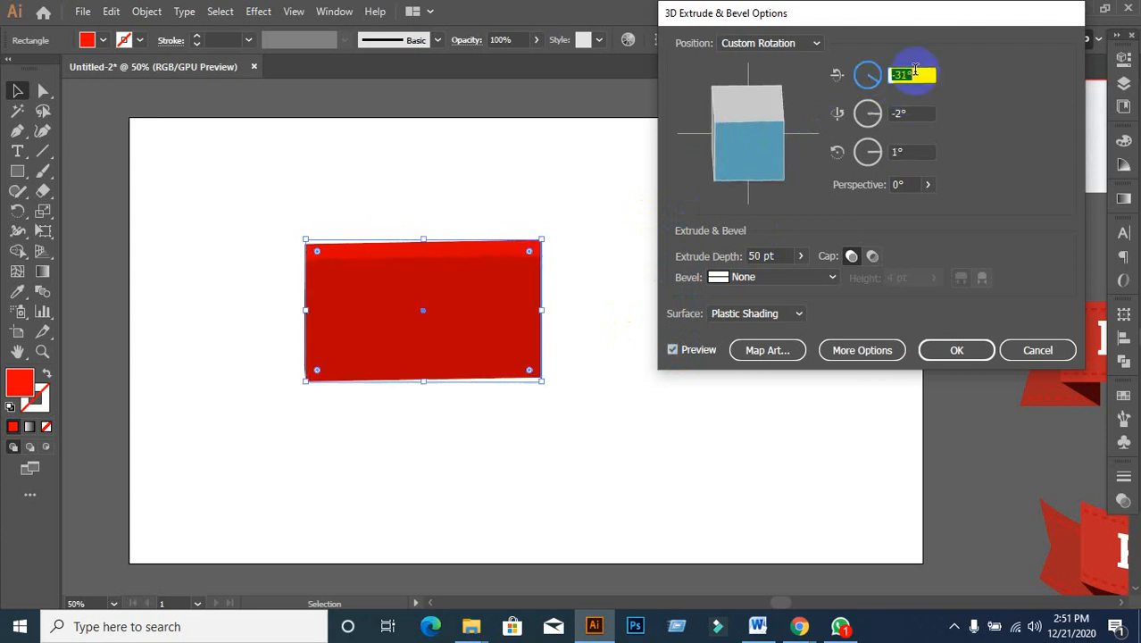
{"action": "left_click_drag", "start_coordinate": [749, 149], "coordinate": [771, 146]}
{"action": "double_click", "coordinate": [902, 149]}
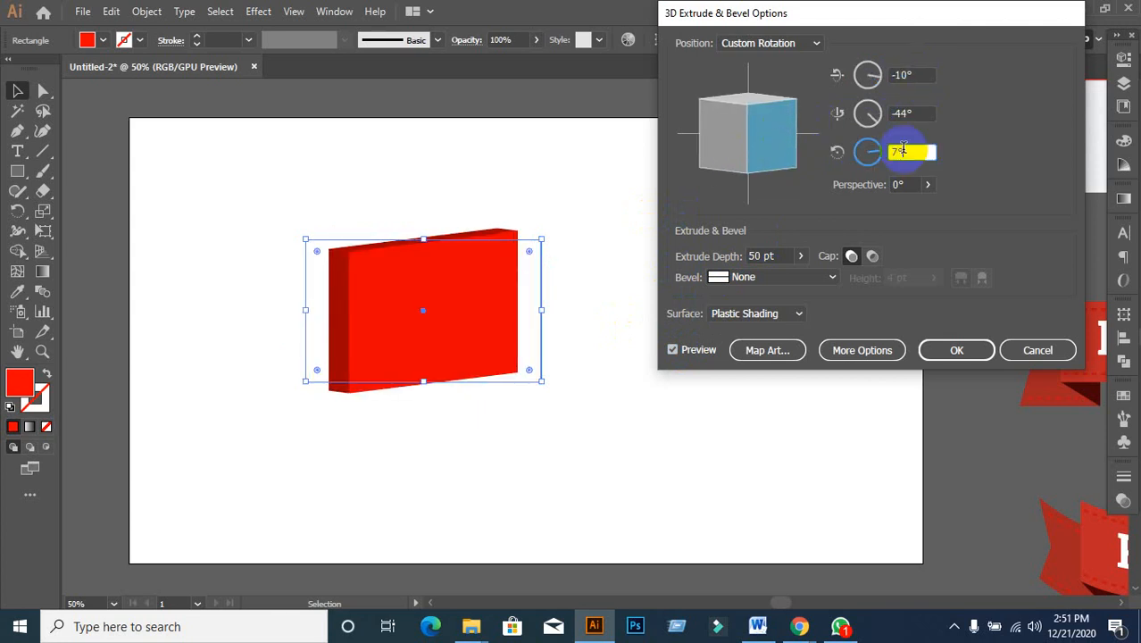
{"action": "type", "text": "0"}
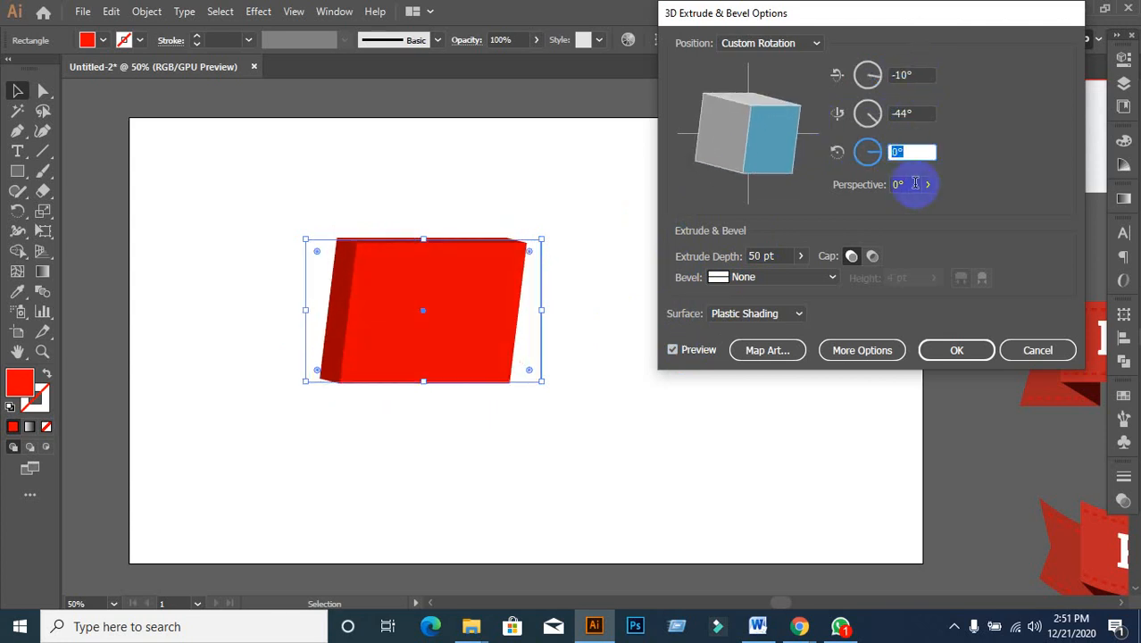
- Try a perspective of 9° on the extruded rectangle, return it to 0°, and cancel the effect
{"action": "double_click", "coordinate": [904, 184]}
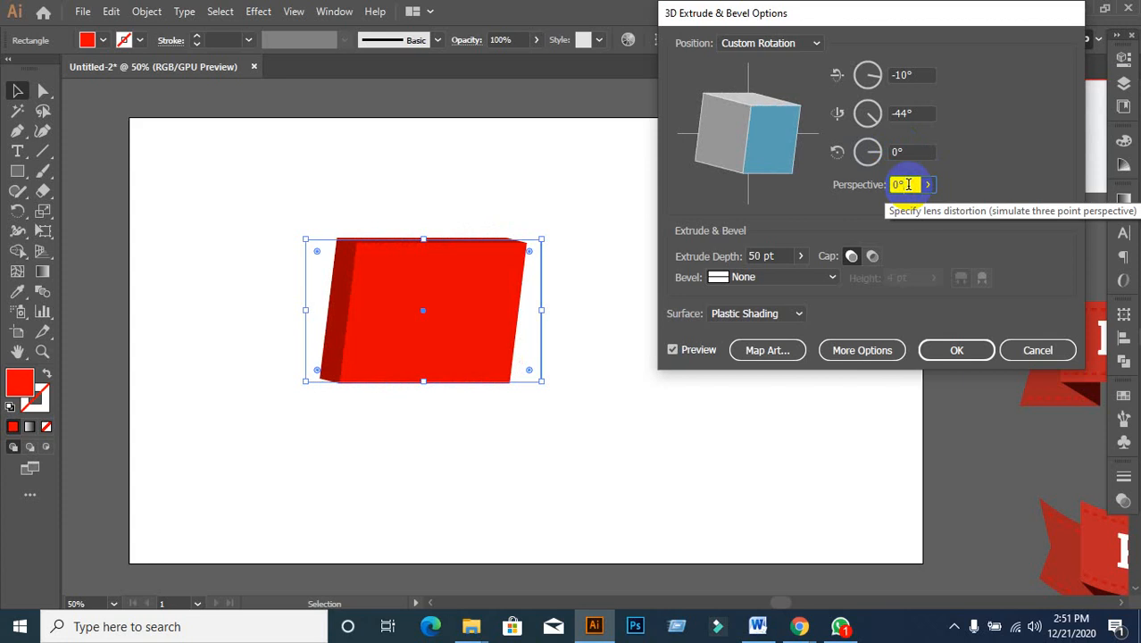
{"action": "scroll", "coordinate": [908, 184], "scroll_direction": "up", "scroll_amount": 7}
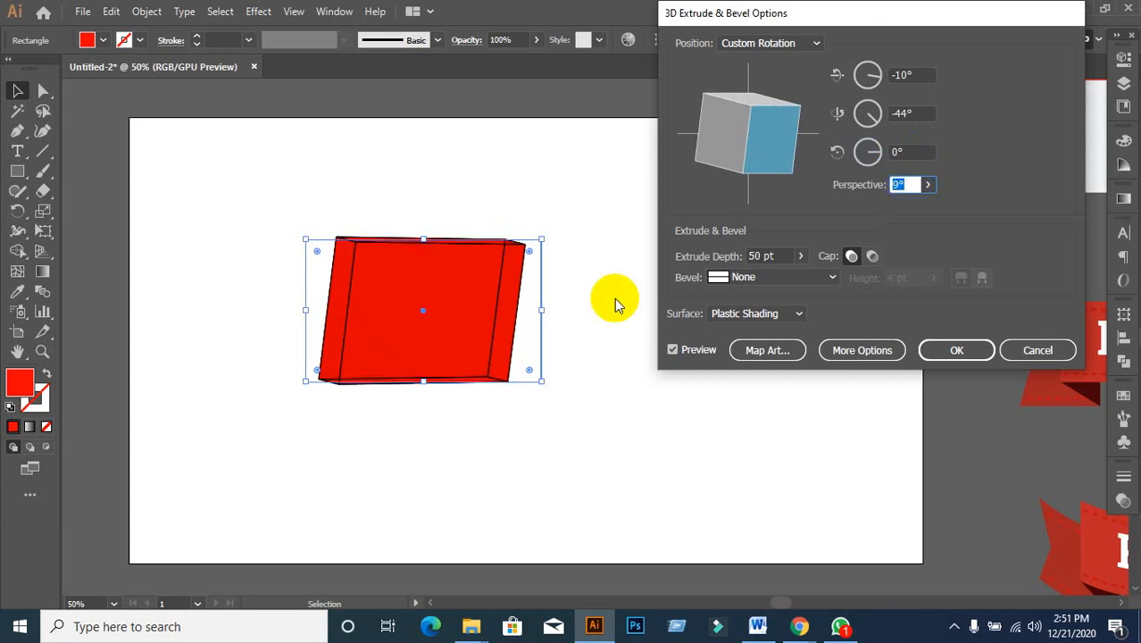
{"action": "scroll", "coordinate": [902, 184], "scroll_direction": "down", "scroll_amount": 7}
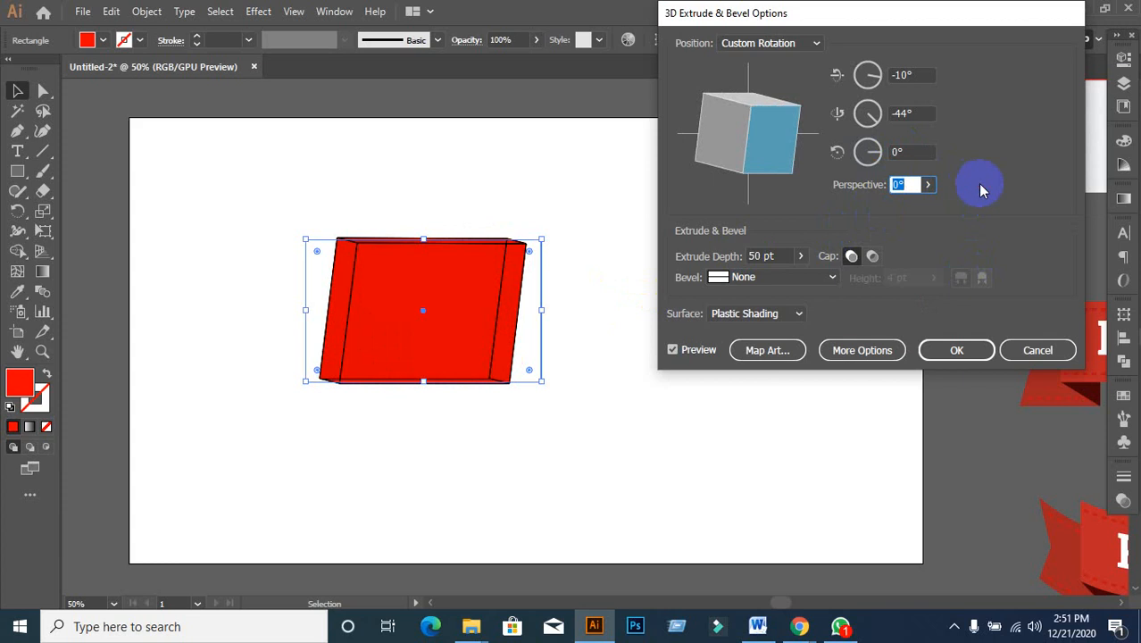
{"action": "left_click", "coordinate": [1023, 350]}
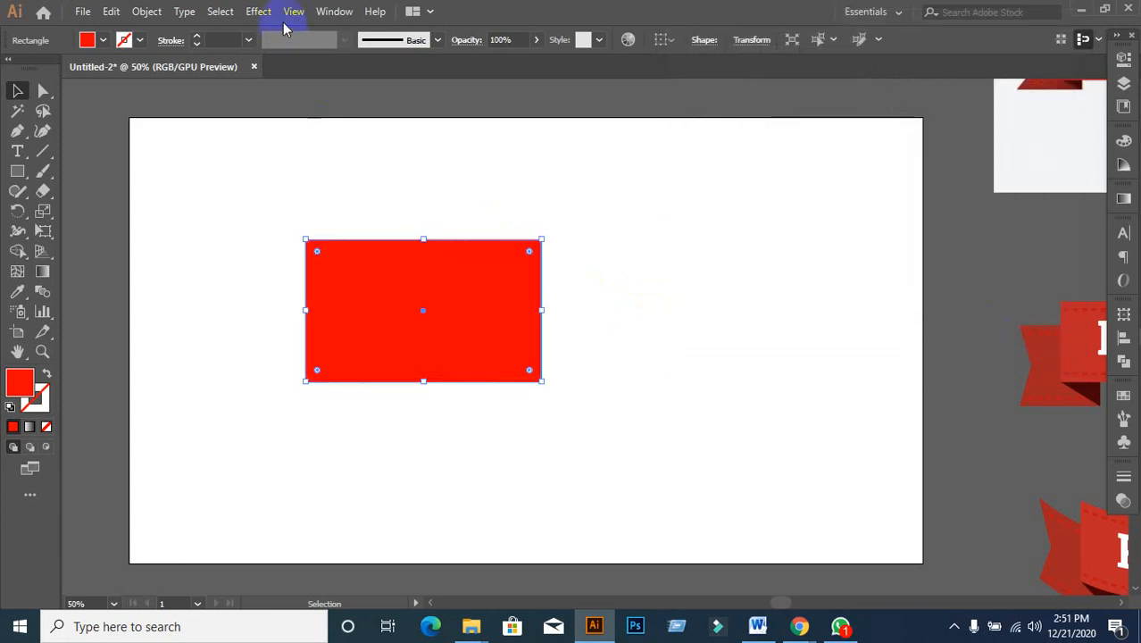
- Apply 3D Extrude & Bevel to the red rectangle in the Off-Axis Front position, with an extrude depth of 200 pt
{"action": "left_click", "coordinate": [257, 13]}
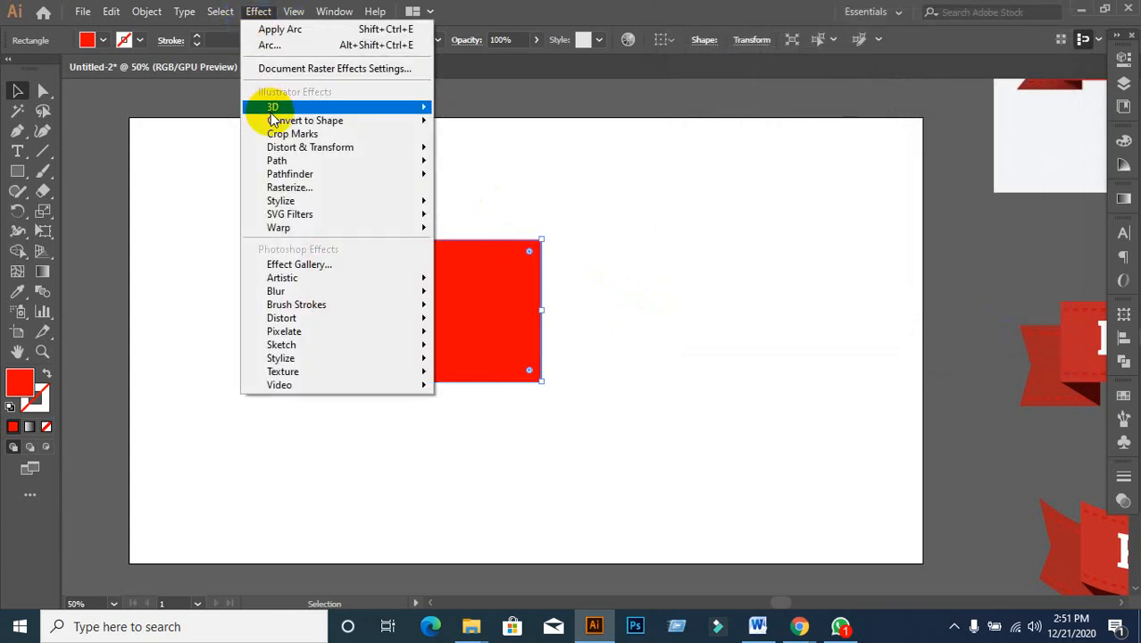
{"action": "mouse_move", "coordinate": [273, 109]}
{"action": "left_click", "coordinate": [465, 109]}
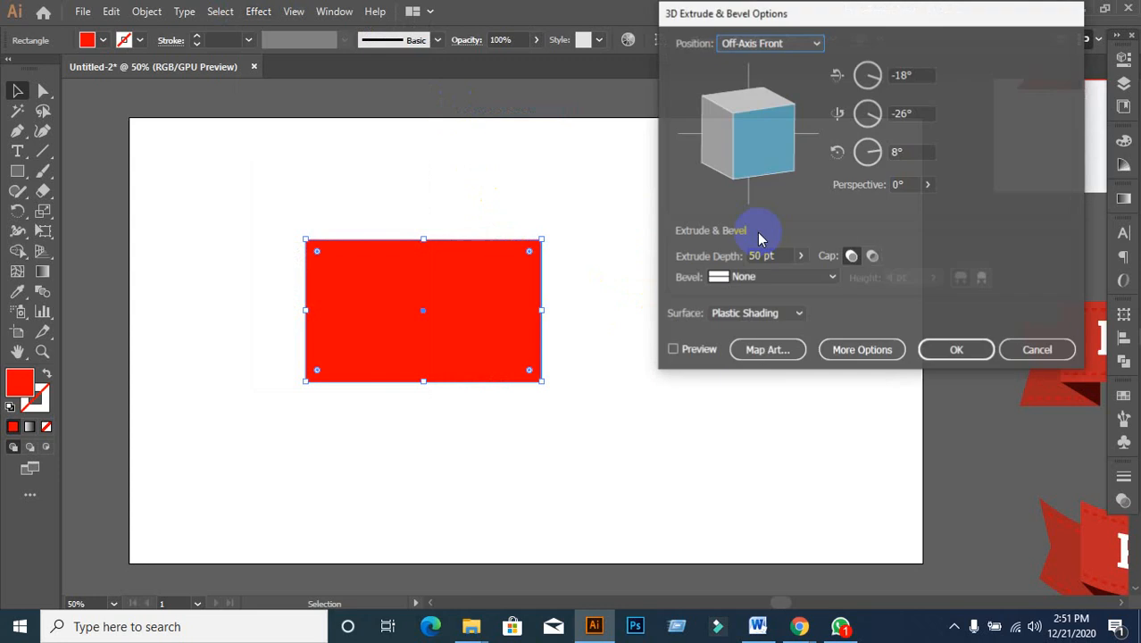
{"action": "left_click", "coordinate": [674, 349]}
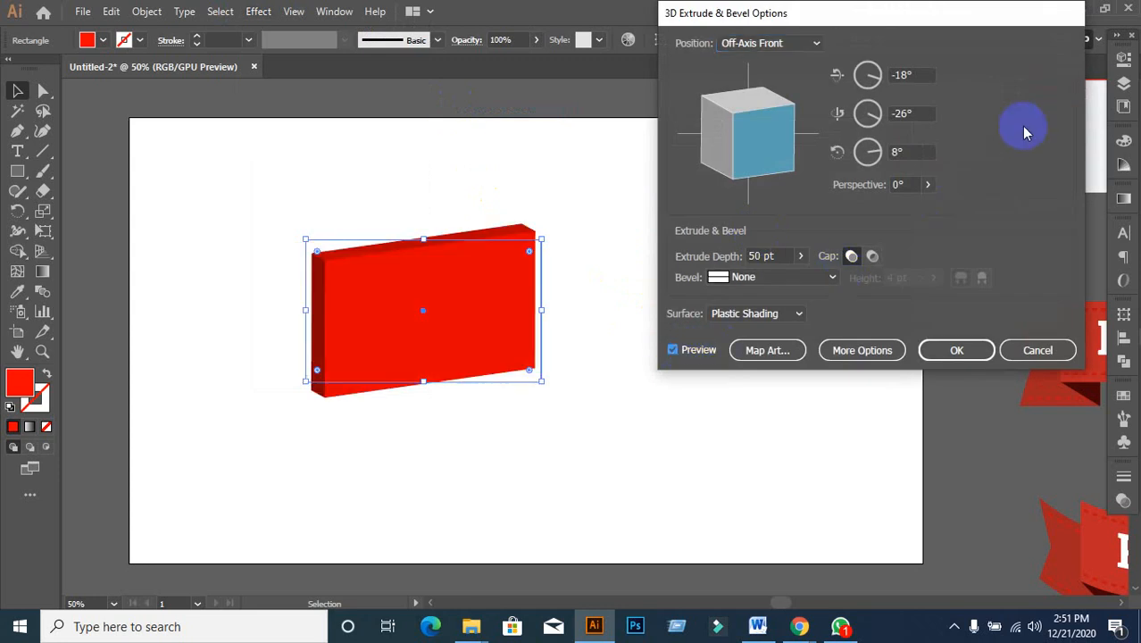
{"action": "left_click", "coordinate": [781, 257]}
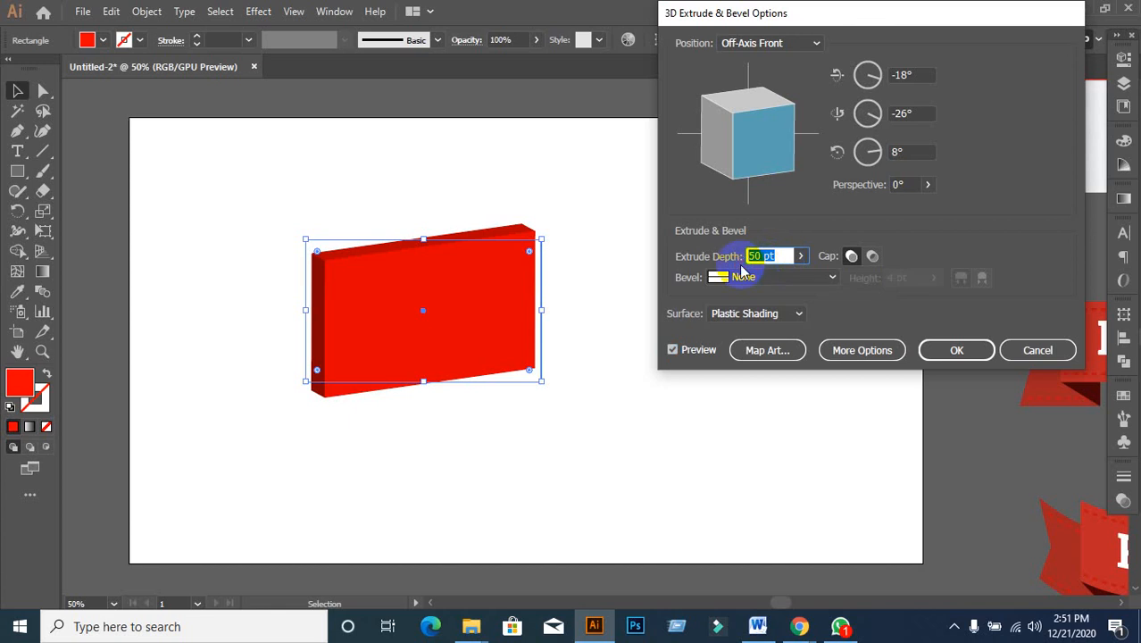
{"action": "scroll", "coordinate": [780, 257], "scroll_direction": "up", "scroll_amount": 12}
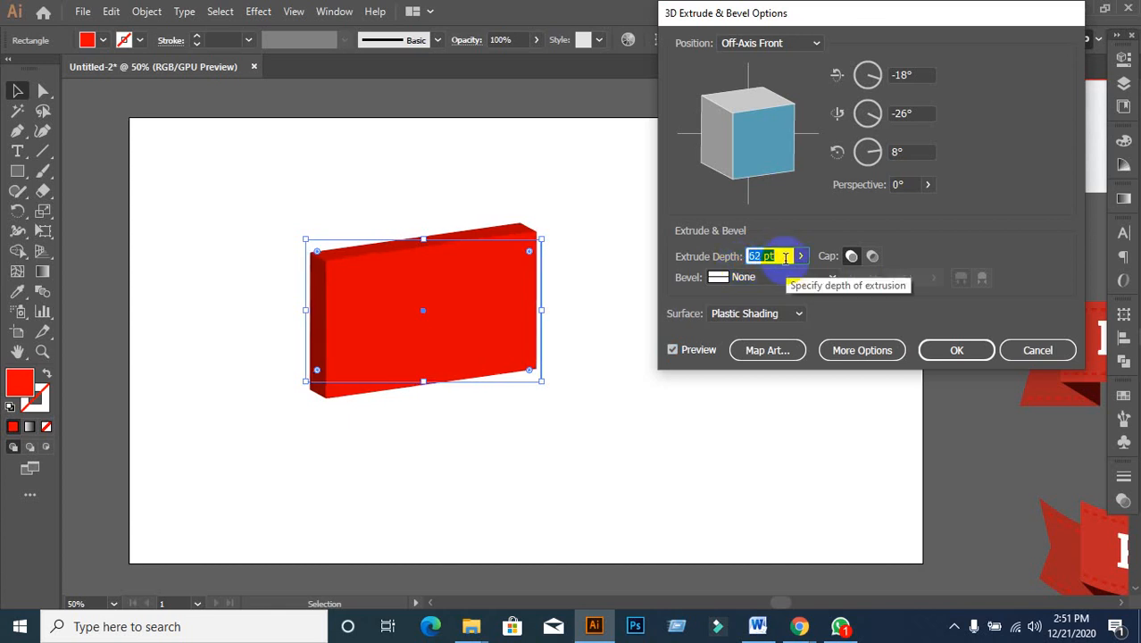
{"action": "scroll", "coordinate": [785, 257], "scroll_direction": "up", "scroll_amount": 19}
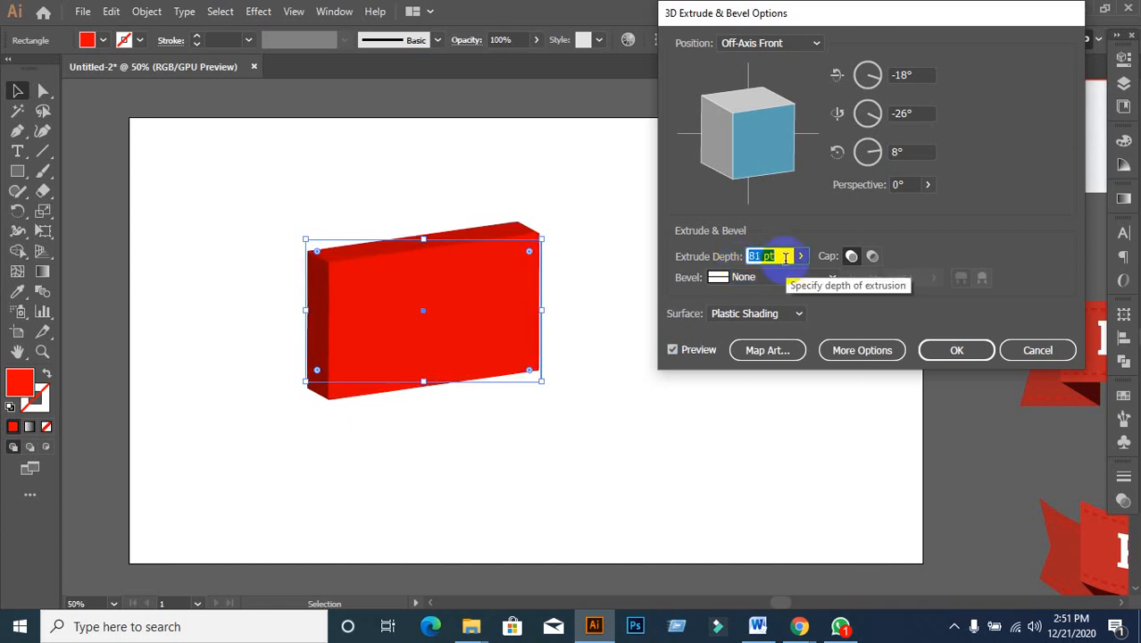
{"action": "scroll", "coordinate": [785, 257], "scroll_direction": "up", "scroll_amount": 7}
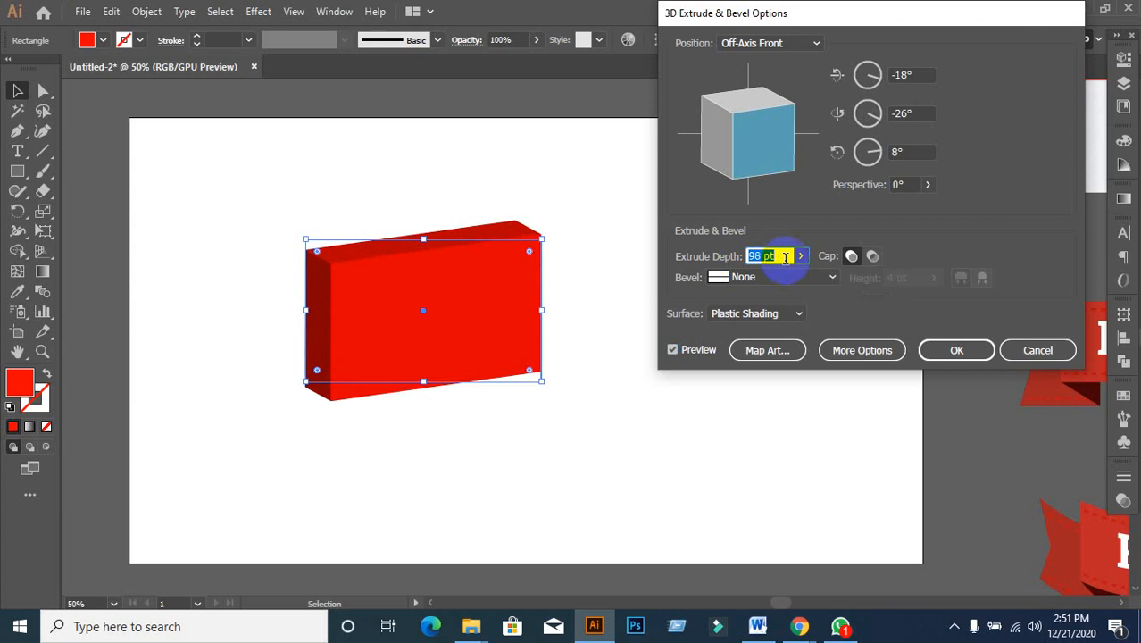
{"action": "scroll", "coordinate": [785, 257], "scroll_direction": "up", "scroll_amount": 2}
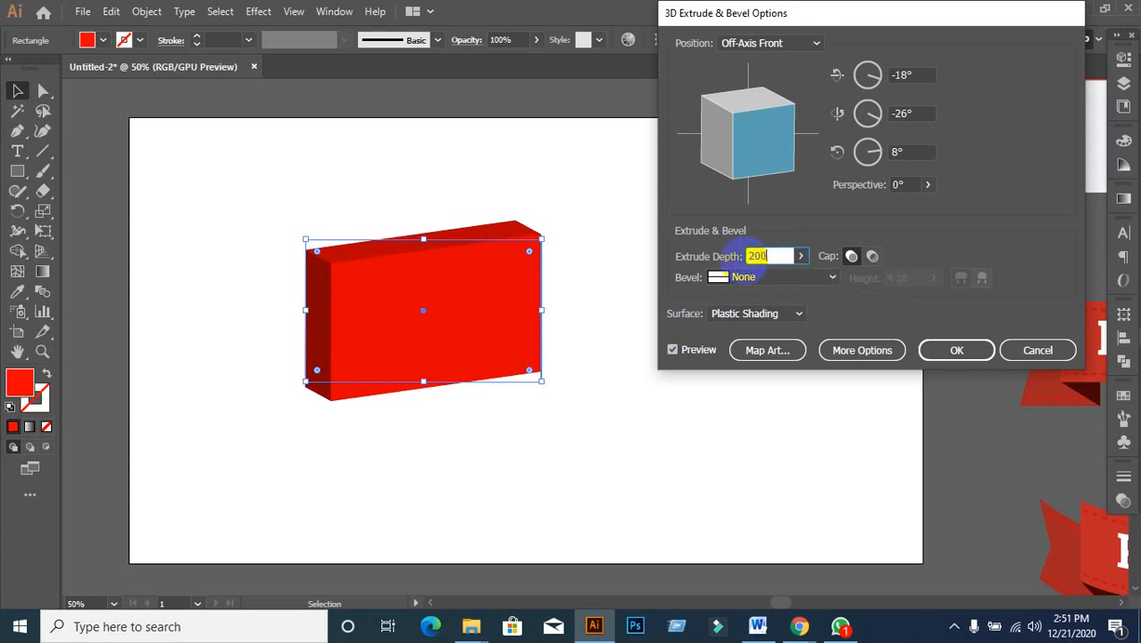
{"action": "key", "text": "Return"}
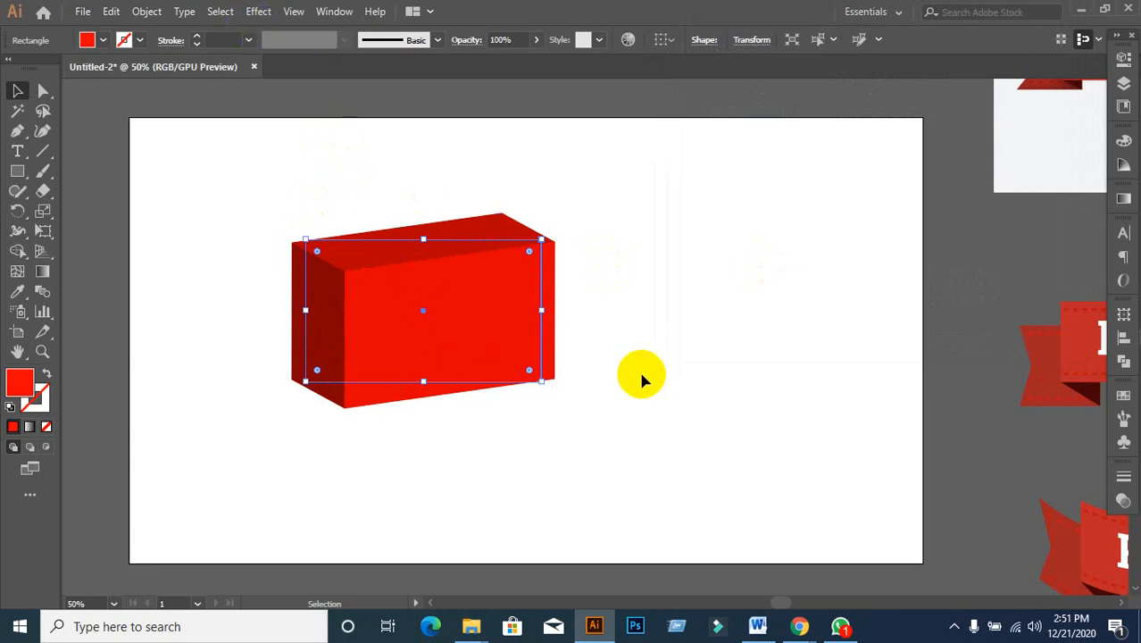
- Try to apply 3D Extrude & Bevel to the red box a second time, and cancel the new instance
{"action": "left_click", "coordinate": [641, 374]}
{"action": "left_click", "coordinate": [418, 330]}
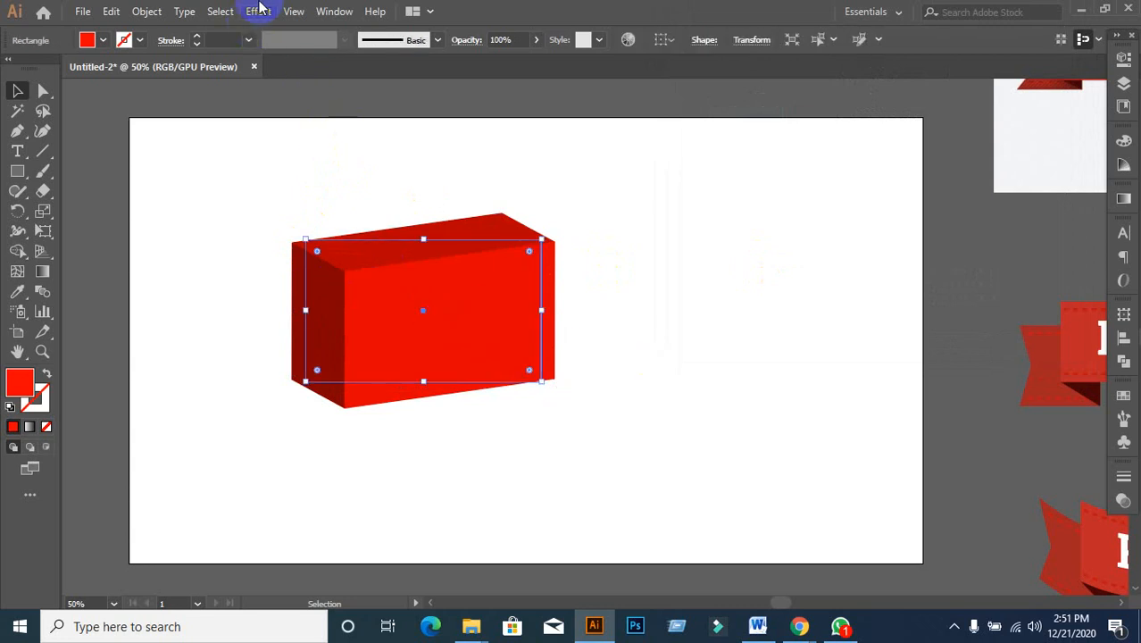
{"action": "left_click", "coordinate": [259, 9]}
{"action": "mouse_move", "coordinate": [298, 106]}
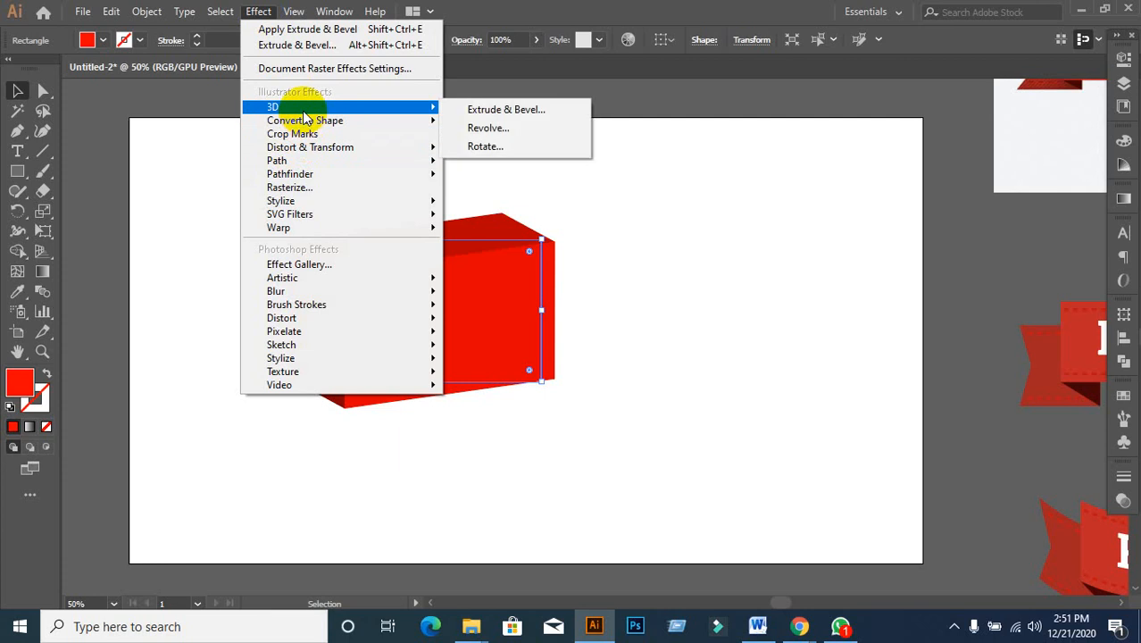
{"action": "left_click", "coordinate": [480, 109]}
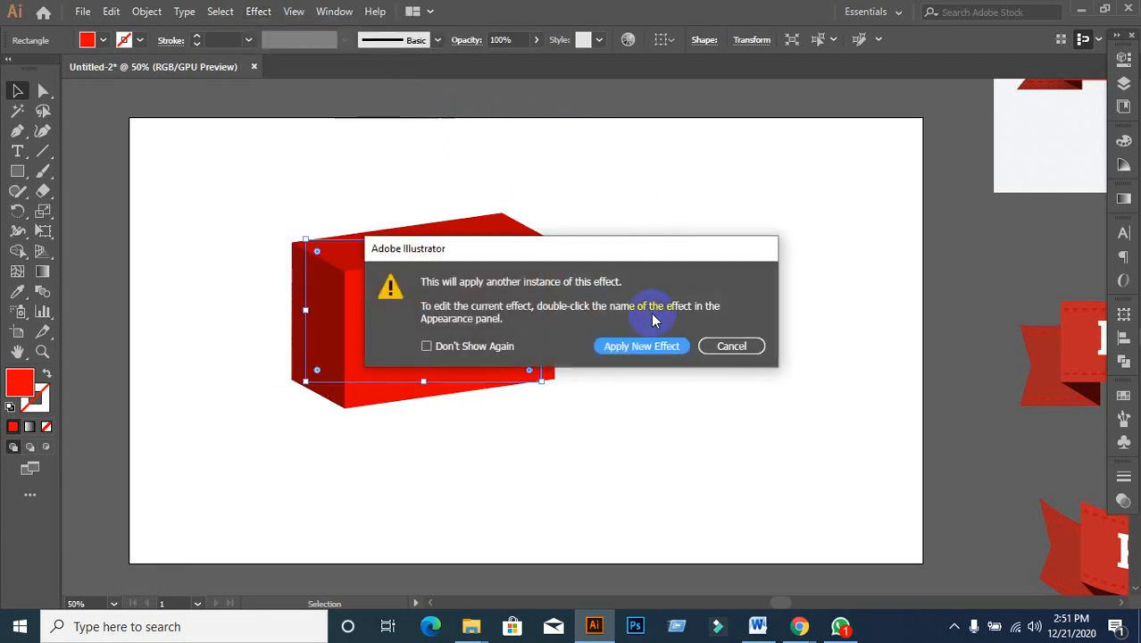
{"action": "left_click", "coordinate": [725, 348]}
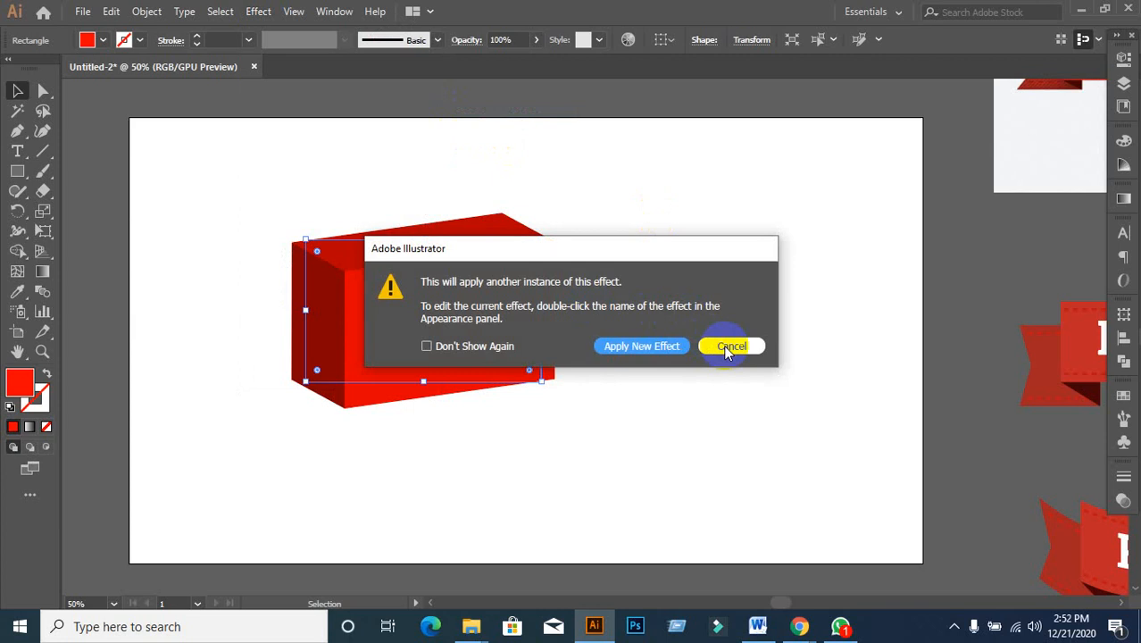
{"action": "left_click", "coordinate": [726, 348]}
- Reopen the red box's existing 3D Extrude & Bevel effect for editing through its appearance attributes, with preview on
{"action": "left_click", "coordinate": [448, 311]}
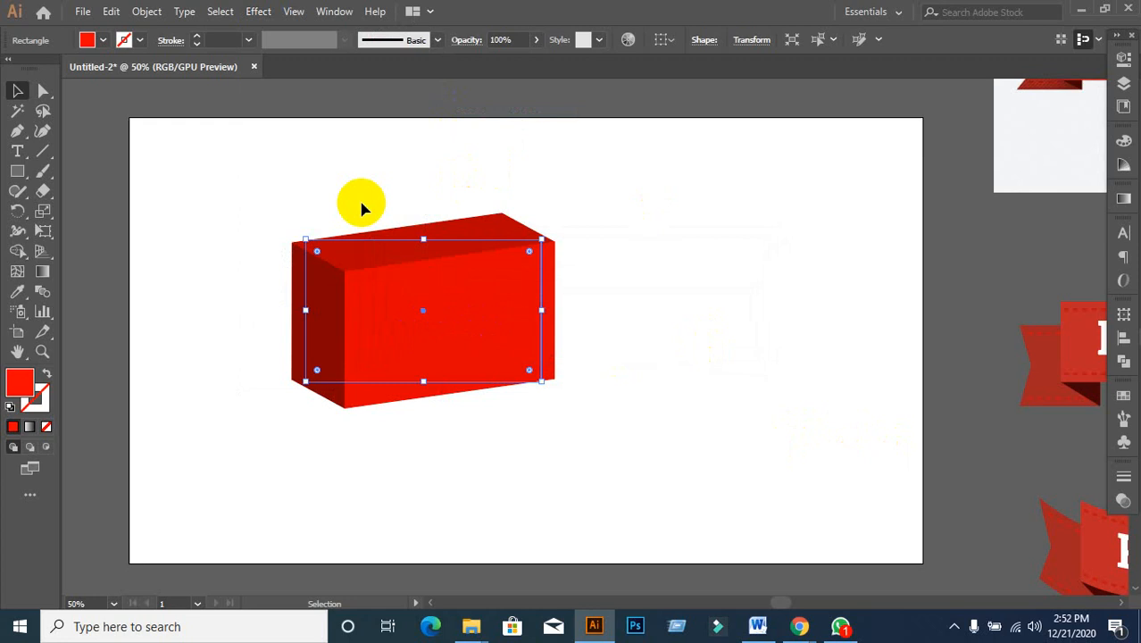
{"action": "left_click", "coordinate": [534, 268]}
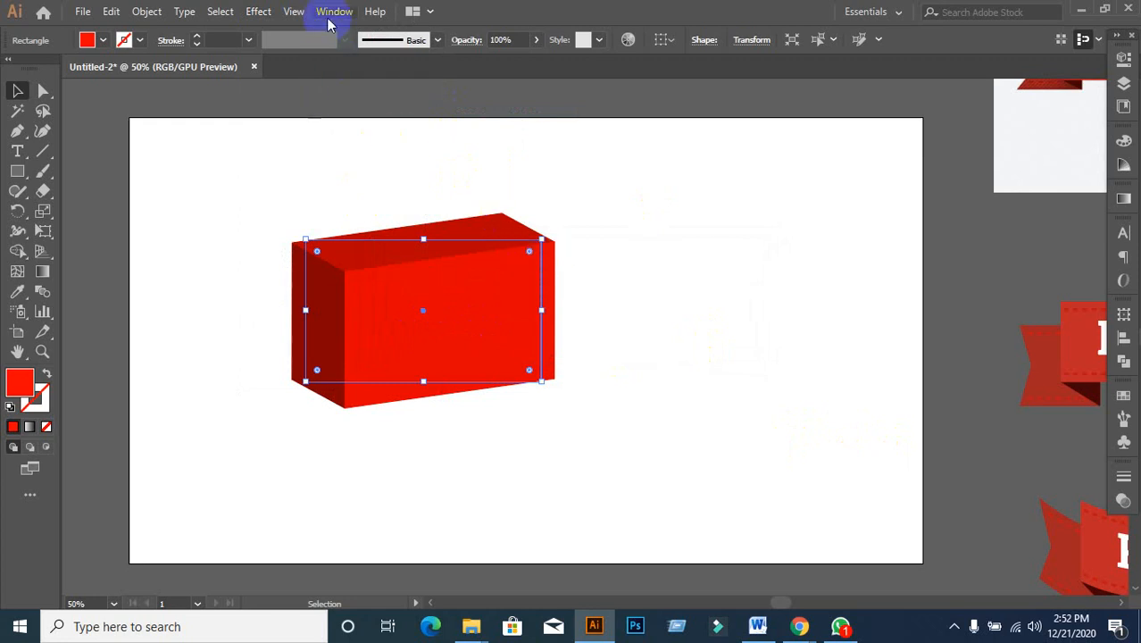
{"action": "left_click", "coordinate": [330, 14]}
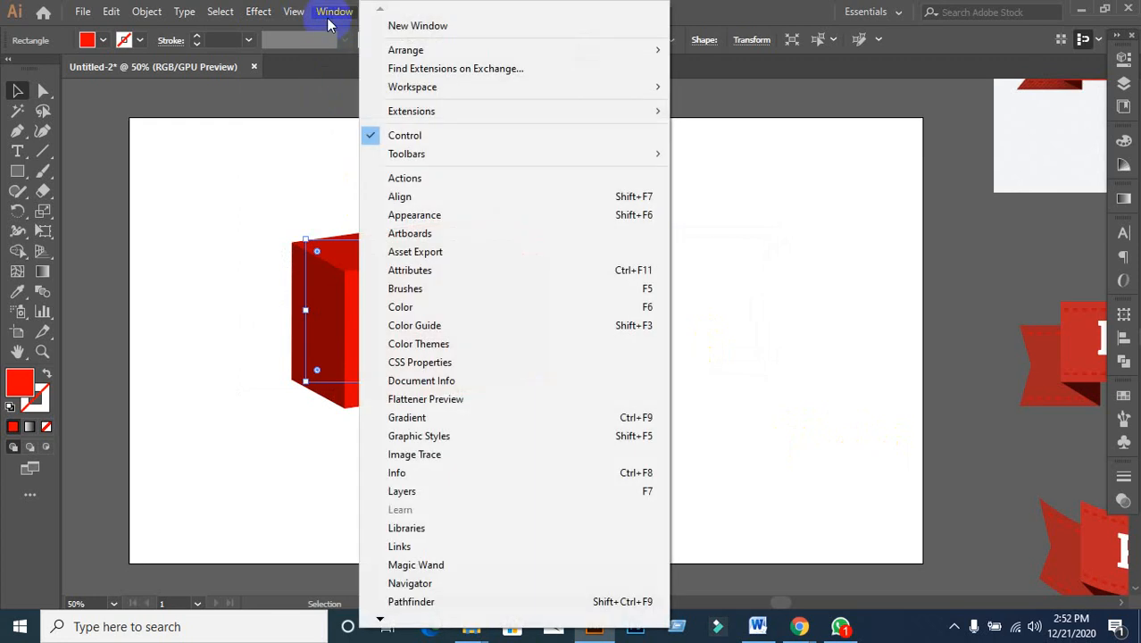
{"action": "left_click", "coordinate": [422, 215]}
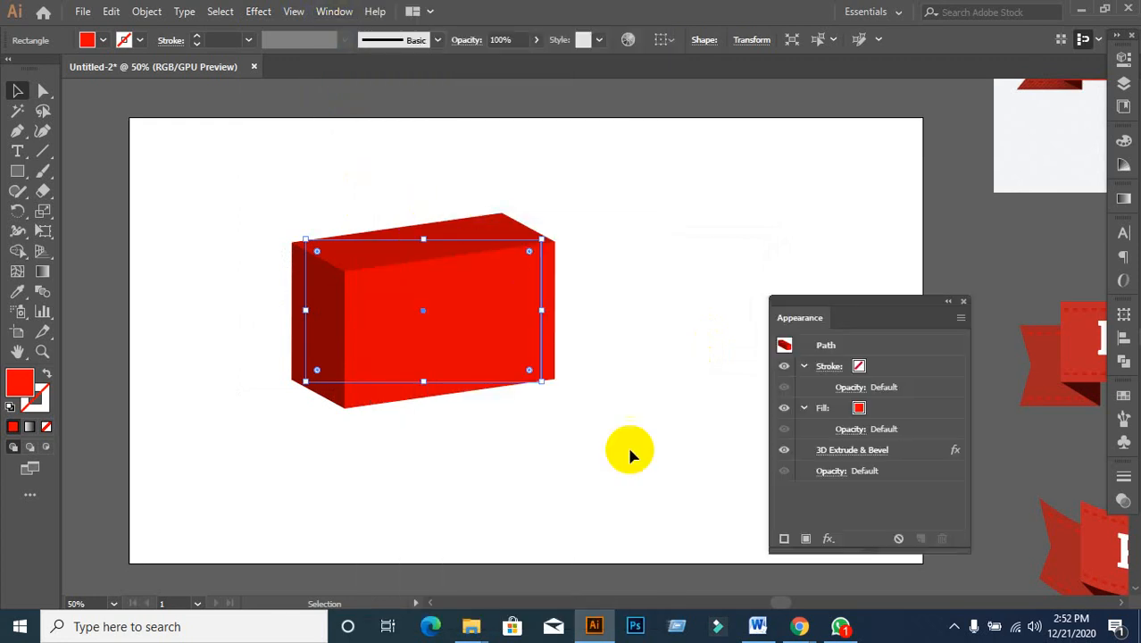
{"action": "left_click", "coordinate": [846, 453]}
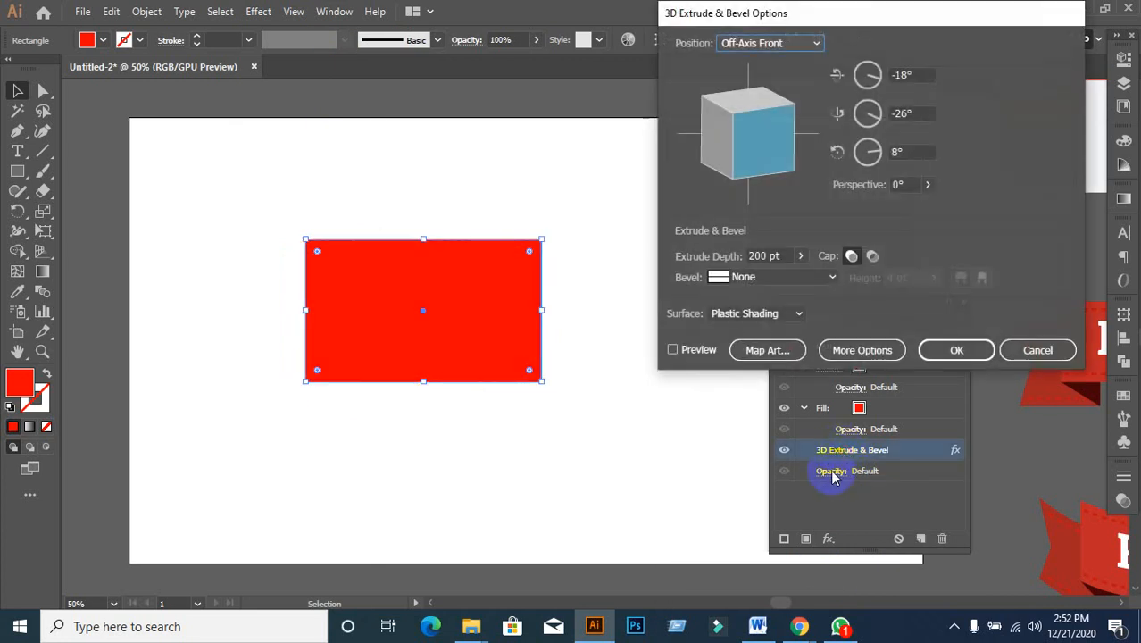
{"action": "left_click", "coordinate": [673, 350]}
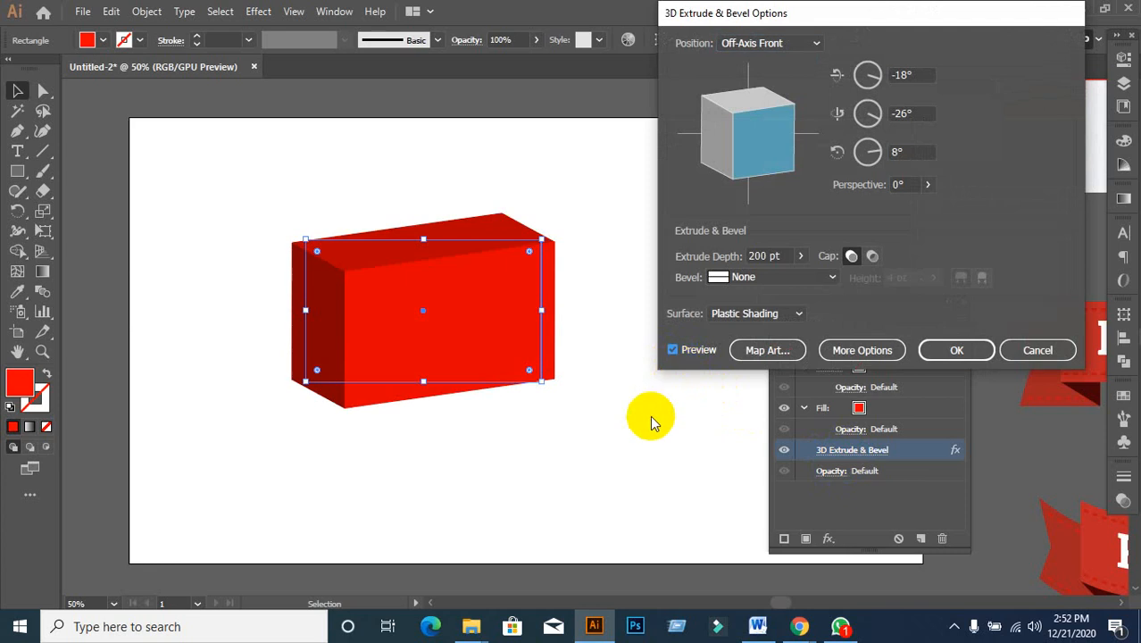
- Reduce the extrude depth of the red box to 174 pt
{"action": "key", "text": "Down"}
{"action": "key", "text": "Down"}
{"action": "key", "text": "Down"}
{"action": "key", "text": "Down"}
{"action": "key", "text": "Down"}
{"action": "key", "text": "Down"}
{"action": "key", "text": "Down"}
{"action": "key", "text": "Down"}
{"action": "key", "text": "Down"}
{"action": "key", "text": "Down"}
{"action": "key", "text": "Down"}
{"action": "key", "text": "Down"}
{"action": "key", "text": "Down"}
{"action": "key", "text": "Down"}
{"action": "key", "text": "Down"}
{"action": "key", "text": "Down"}
{"action": "key", "text": "Down"}
{"action": "key", "text": "Down"}
{"action": "key", "text": "Down"}
{"action": "key", "text": "Down"}
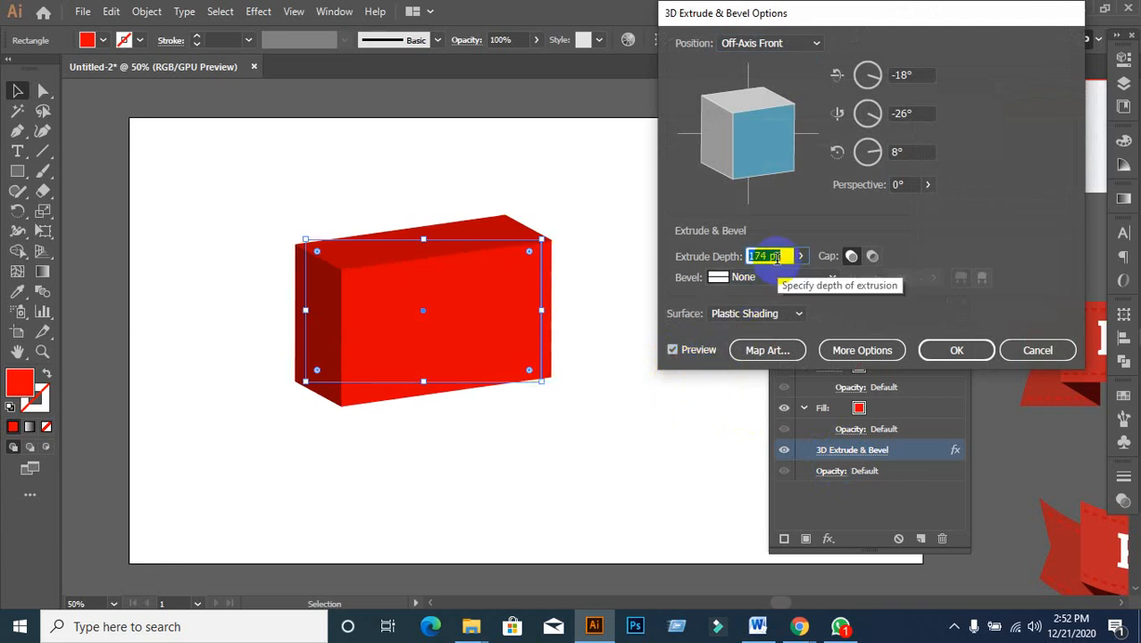
- Reduce the extrude depth of the red box to 137 pt
{"action": "key", "text": "Down"}
{"action": "key", "text": "Down"}
{"action": "key", "text": "Down"}
{"action": "key", "text": "Down"}
{"action": "key", "text": "Down"}
{"action": "key", "text": "Down"}
{"action": "key", "text": "Down"}
{"action": "key", "text": "Down"}
{"action": "key", "text": "Down"}
{"action": "key", "text": "Down"}
{"action": "key", "text": "Down"}
{"action": "key", "text": "Down"}
{"action": "key", "text": "Down"}
{"action": "key", "text": "Down"}
{"action": "key", "text": "Down"}
{"action": "key", "text": "Down"}
{"action": "key", "text": "Down"}
{"action": "key", "text": "Down"}
{"action": "key", "text": "Down"}
{"action": "key", "text": "Down"}
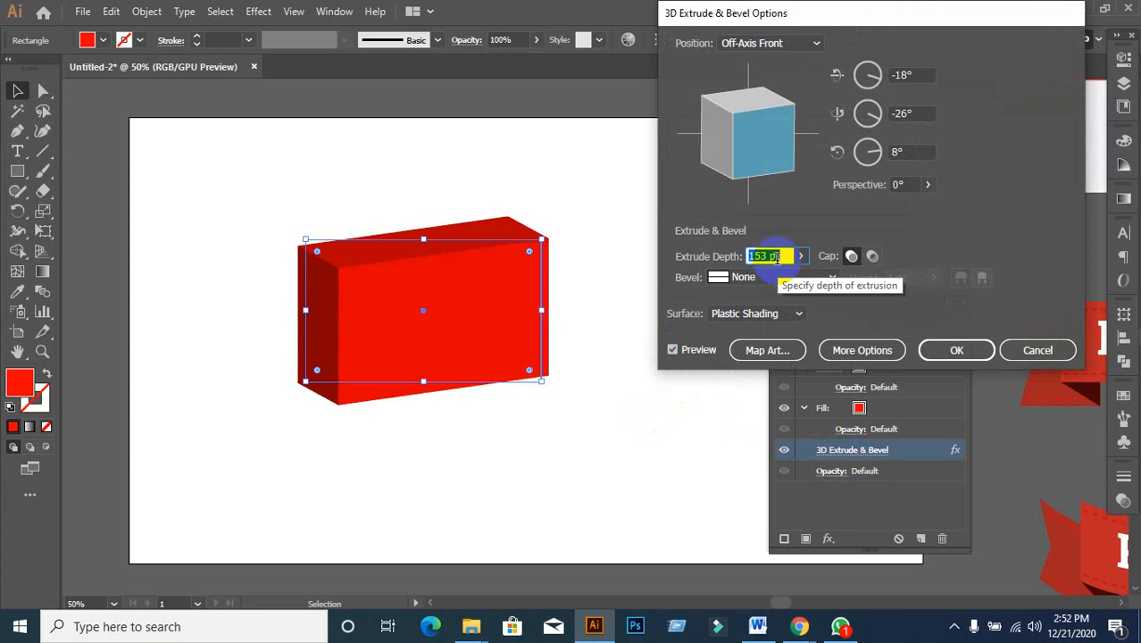
{"action": "key", "text": "Down"}
{"action": "key", "text": "Down"}
{"action": "key", "text": "Down"}
{"action": "key", "text": "Down"}
{"action": "key", "text": "Down"}
{"action": "key", "text": "Down"}
{"action": "key", "text": "Down"}
{"action": "key", "text": "Down"}
{"action": "key", "text": "Down"}
{"action": "key", "text": "Down"}
{"action": "key", "text": "Down"}
{"action": "key", "text": "Down"}
{"action": "key", "text": "Down"}
{"action": "key", "text": "Down"}
{"action": "key", "text": "Down"}
{"action": "key", "text": "Down"}
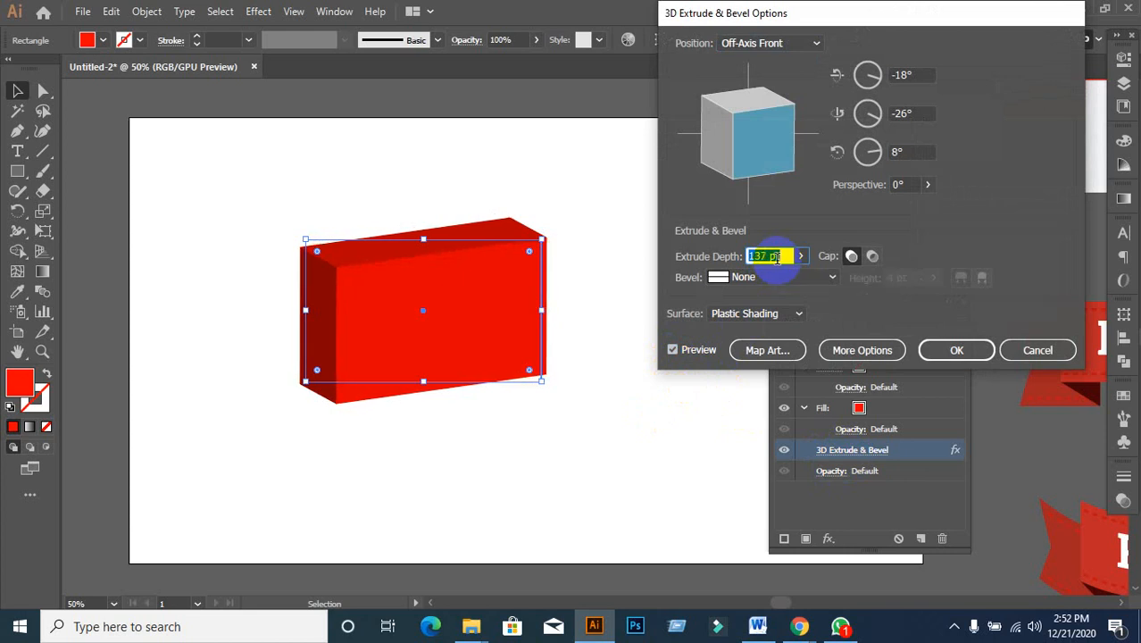
- Try the hollow cap on the extruded box and switch back to the solid cap
{"action": "left_click", "coordinate": [873, 257]}
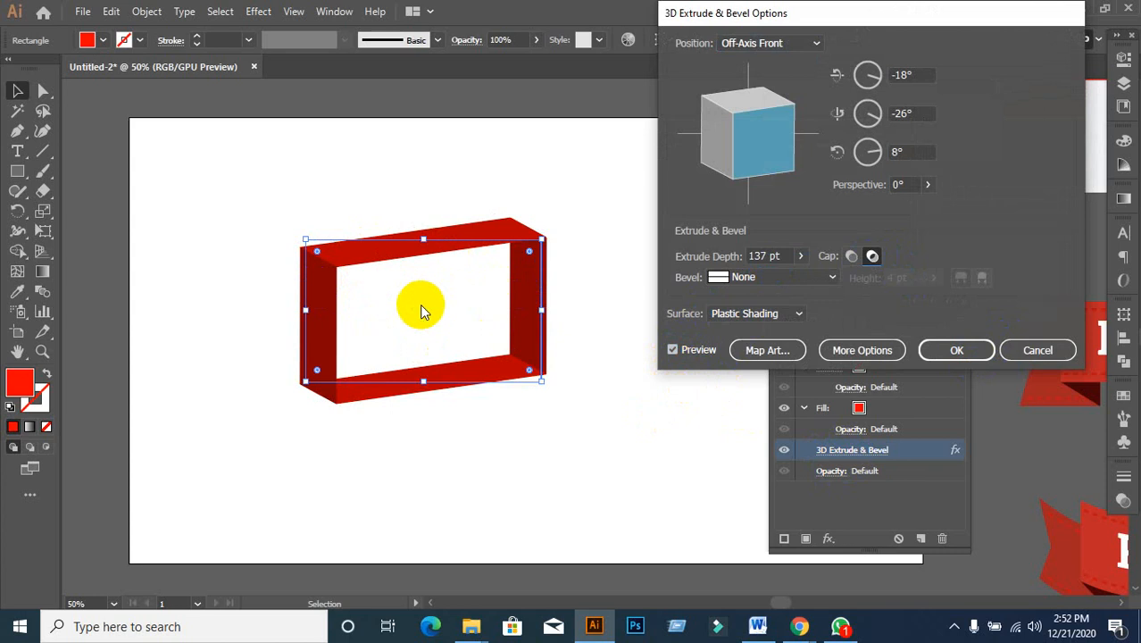
{"action": "left_click", "coordinate": [853, 257]}
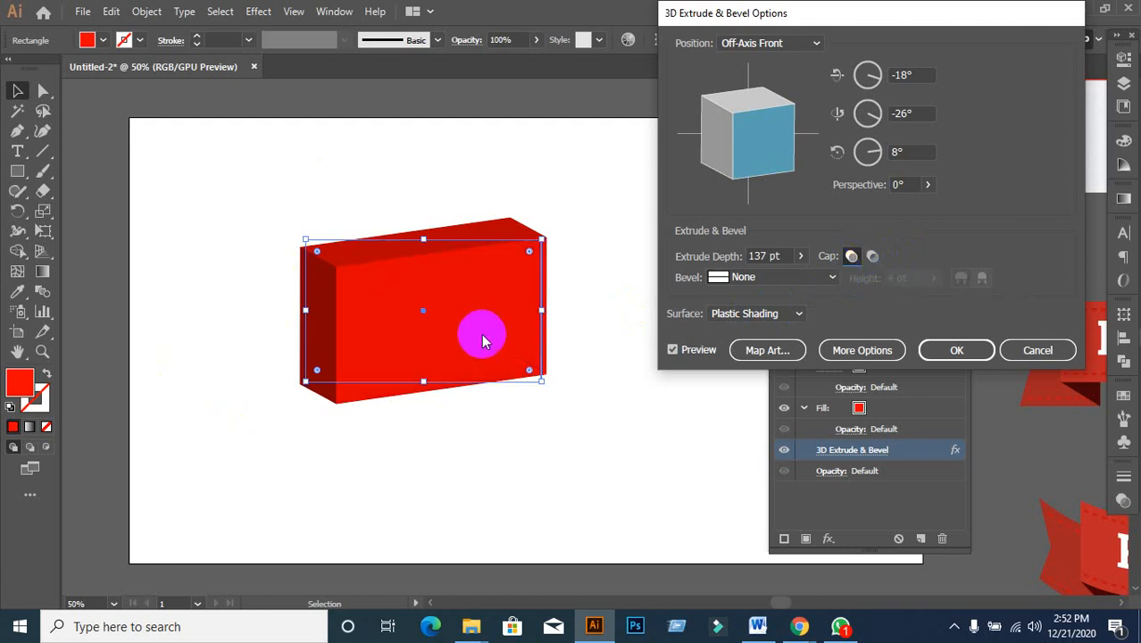
- Try the Classic, Complex 1, Complex 2 and Complex 3 bevels on the extruded box
{"action": "left_click", "coordinate": [775, 278]}
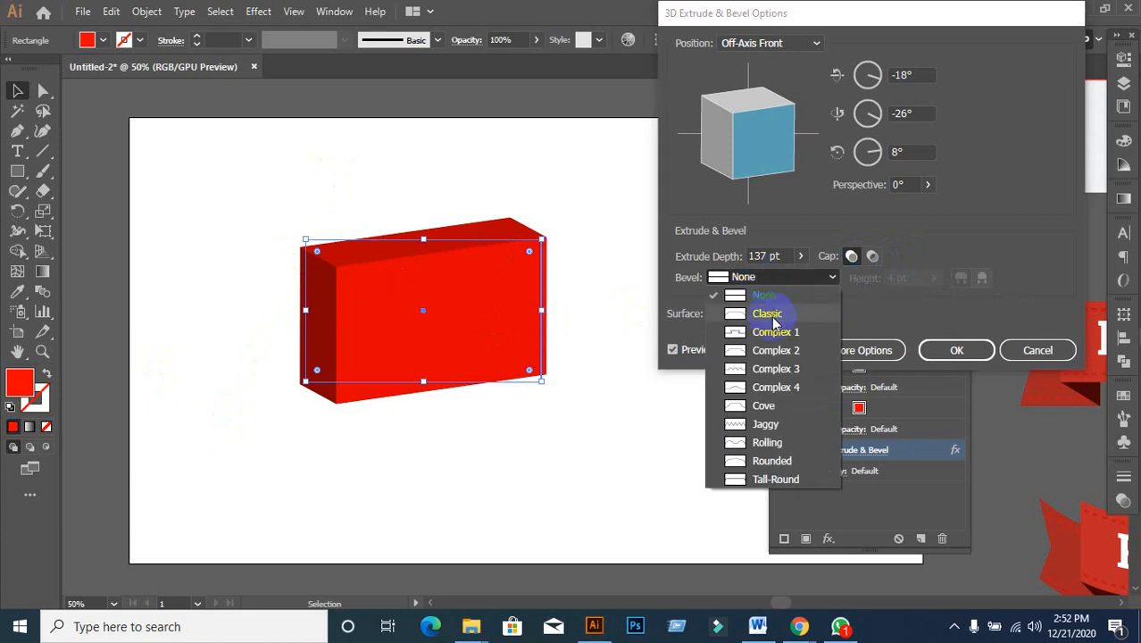
{"action": "left_click", "coordinate": [784, 304]}
{"action": "left_click", "coordinate": [788, 279]}
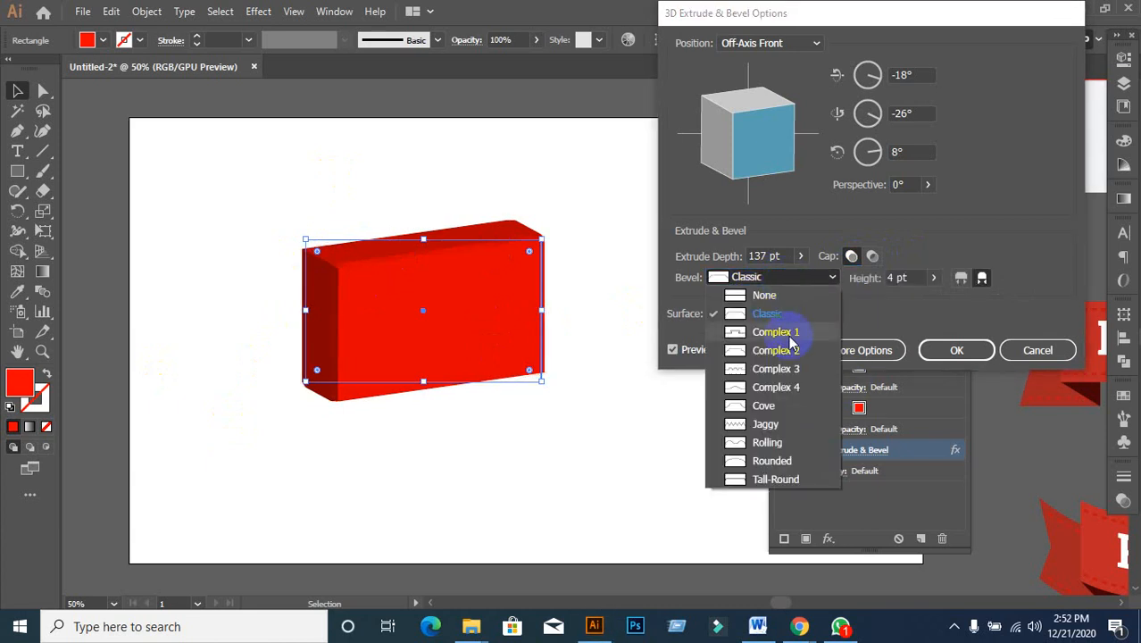
{"action": "left_click", "coordinate": [791, 332]}
{"action": "left_click", "coordinate": [801, 280]}
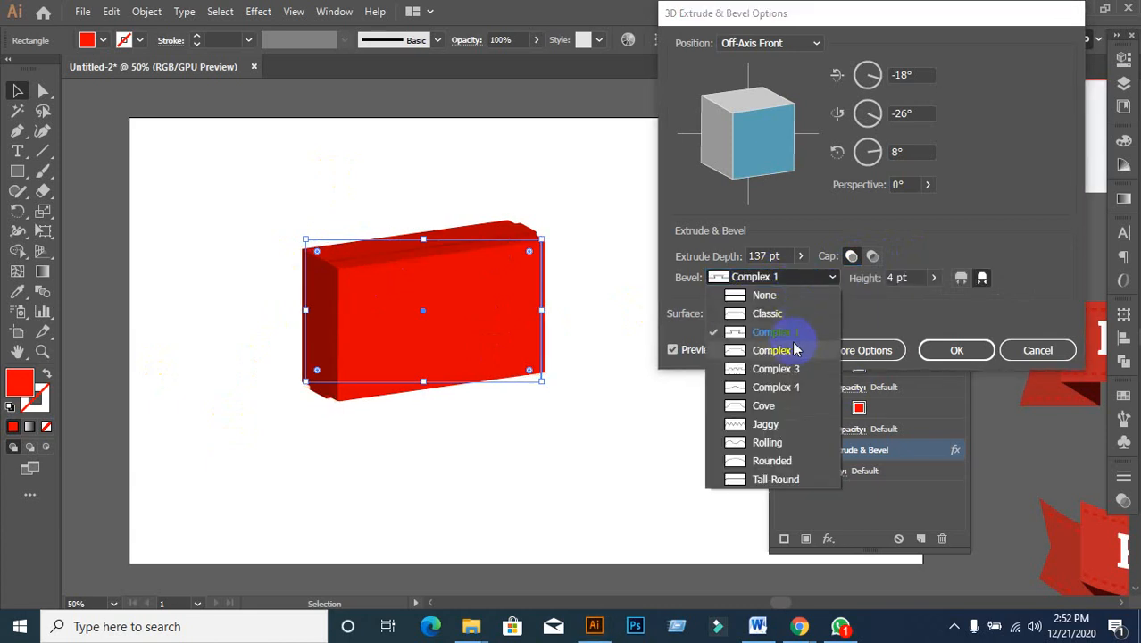
{"action": "left_click", "coordinate": [795, 349]}
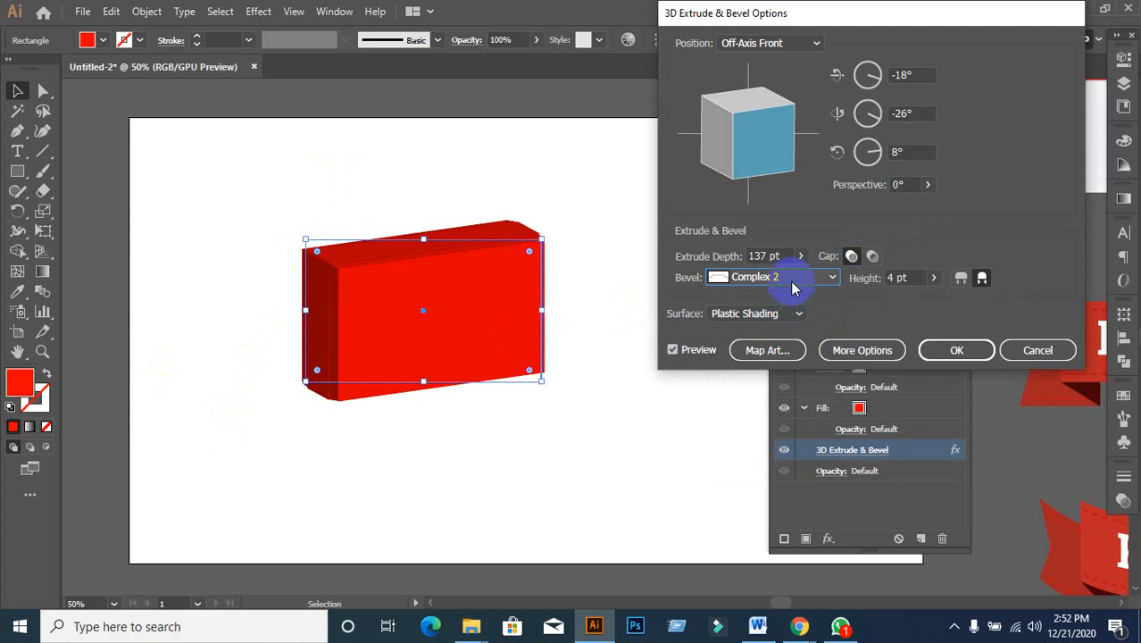
{"action": "left_click", "coordinate": [793, 278]}
{"action": "left_click", "coordinate": [777, 369]}
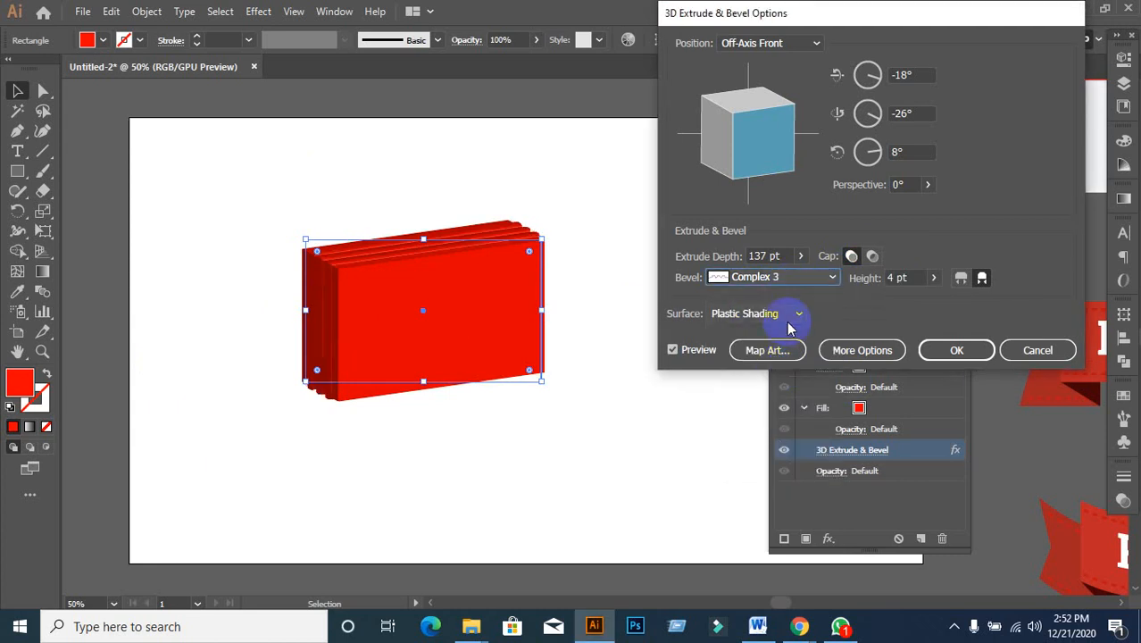
- Try the Cove and Rounded bevels on the box and set the bevel back to None
{"action": "left_click", "coordinate": [791, 280]}
{"action": "left_click", "coordinate": [782, 406]}
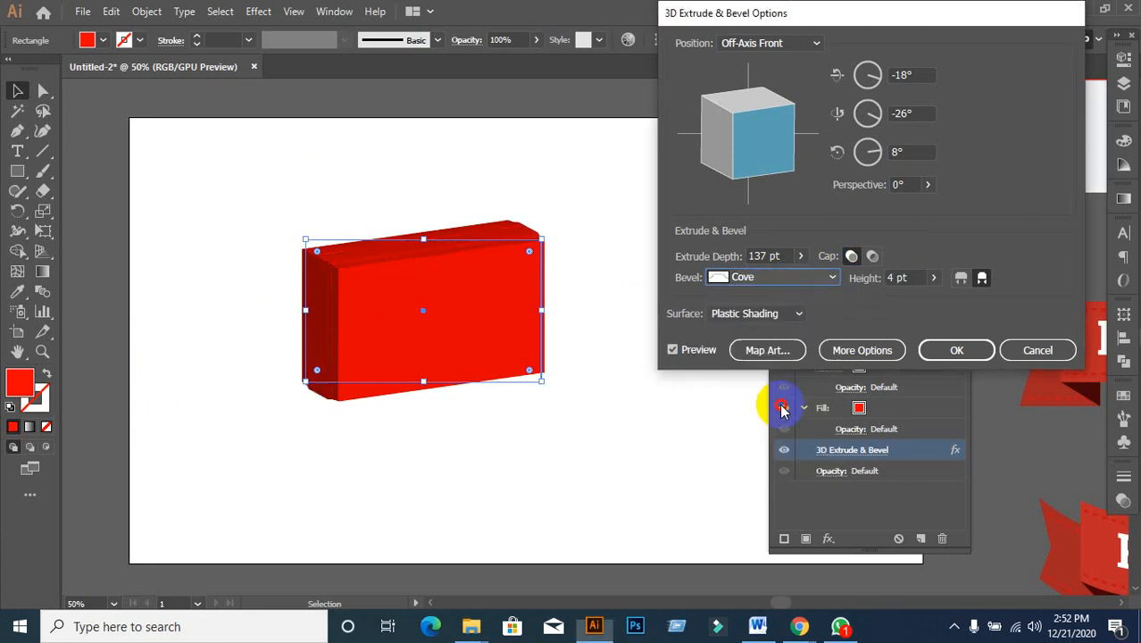
{"action": "left_click", "coordinate": [791, 280]}
{"action": "left_click", "coordinate": [766, 461]}
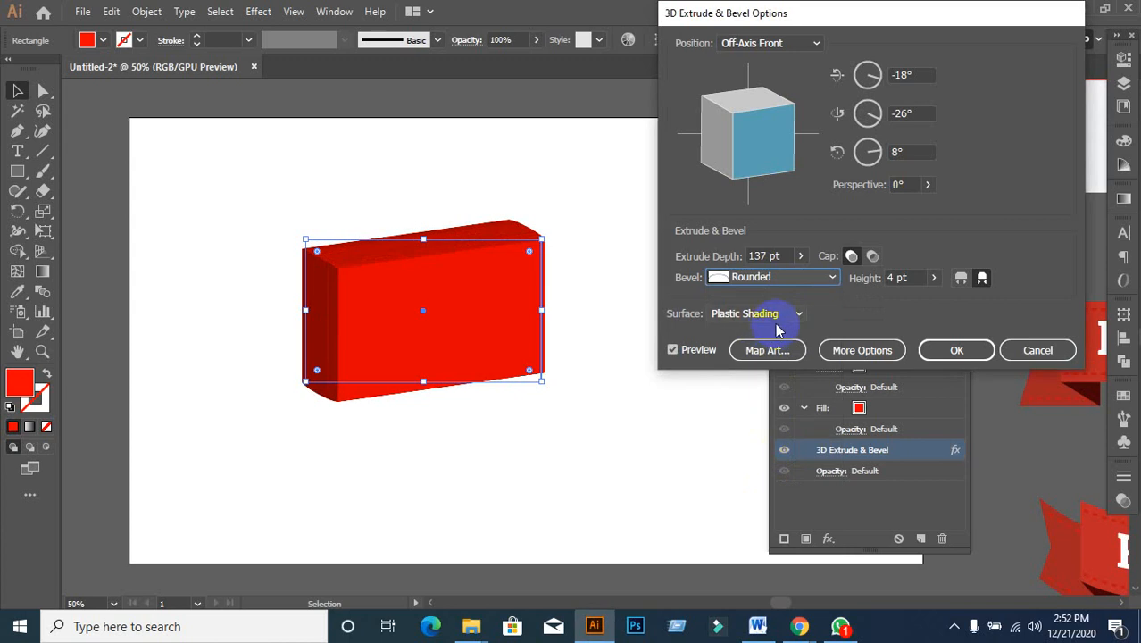
{"action": "left_click", "coordinate": [786, 281]}
{"action": "left_click", "coordinate": [779, 297]}
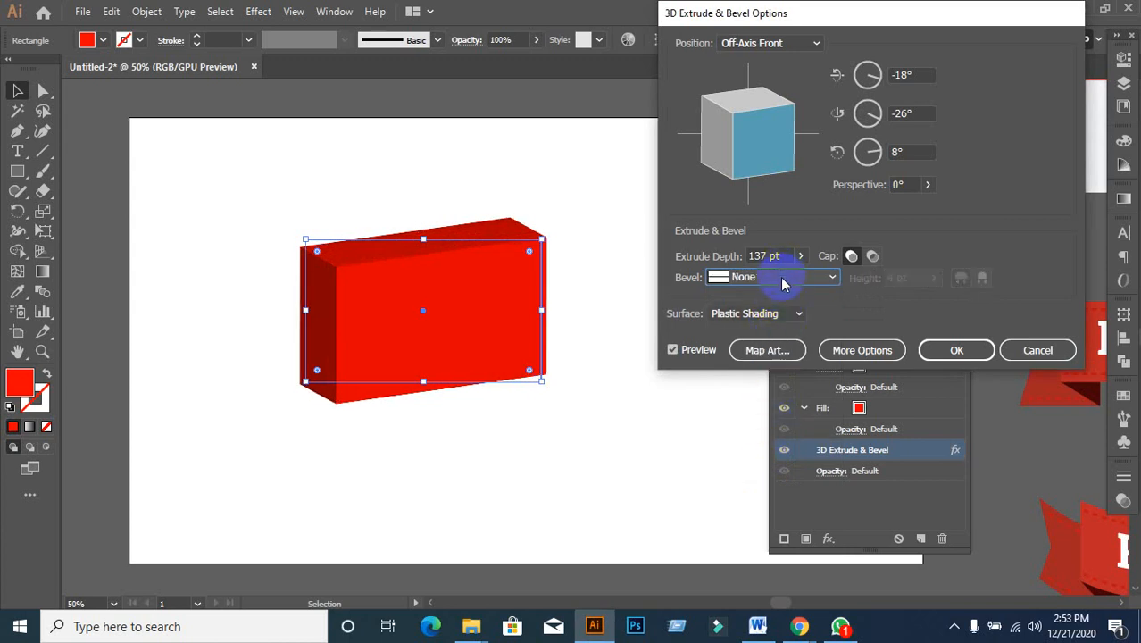
{"action": "left_click", "coordinate": [790, 280]}
{"action": "left_click", "coordinate": [765, 460]}
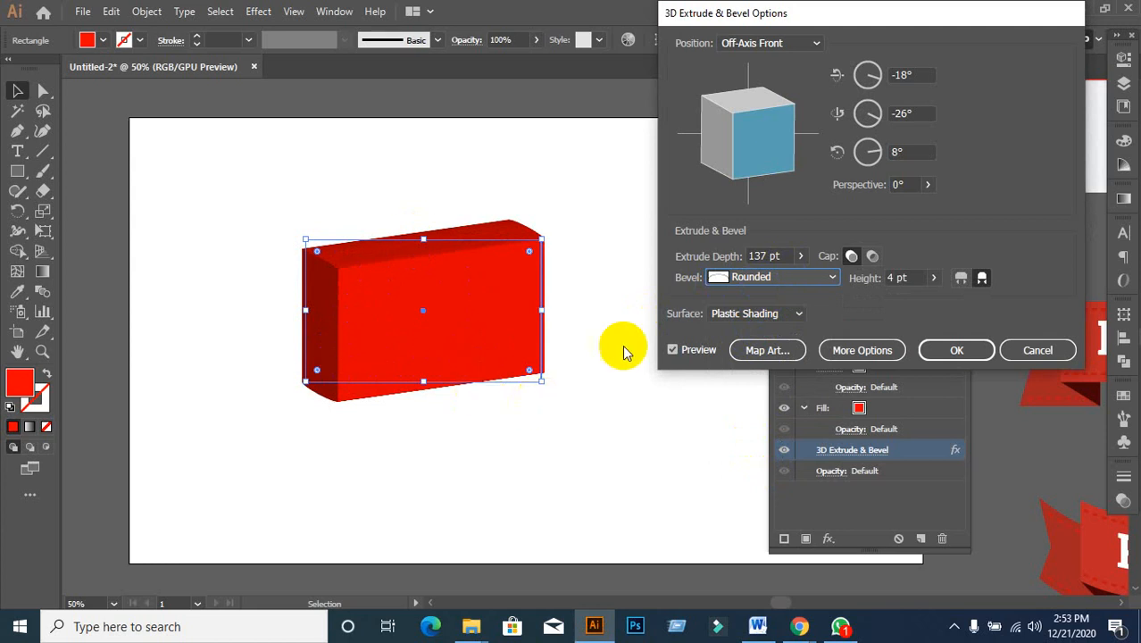
{"action": "left_click", "coordinate": [827, 281]}
{"action": "left_click", "coordinate": [801, 301]}
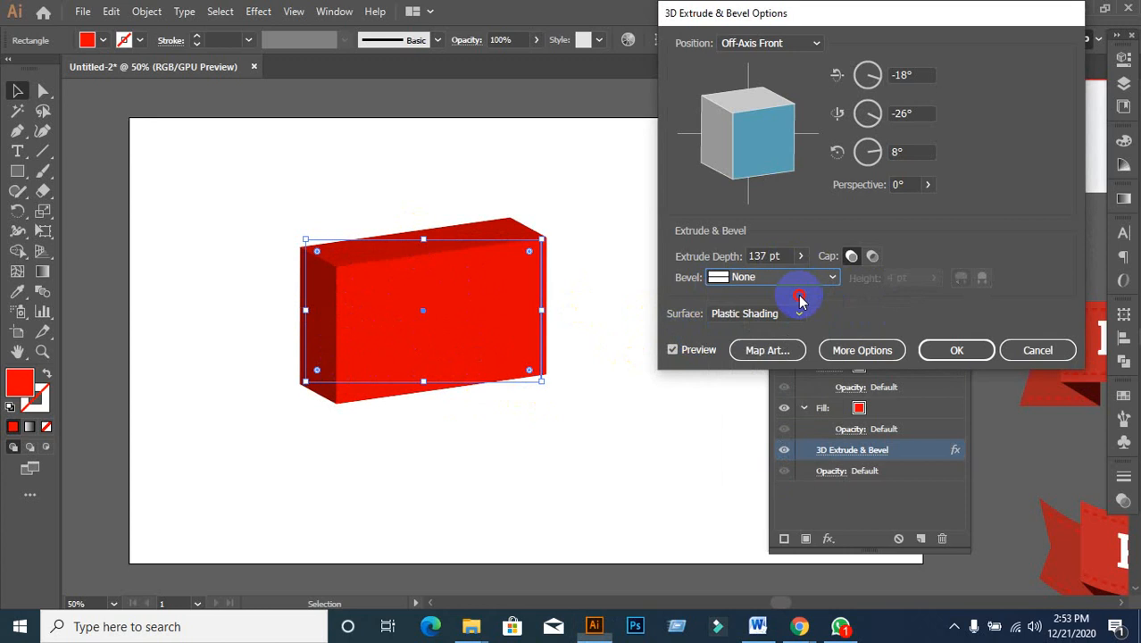
- Try the Diffuse Shading and No Shading surfaces on the box and return to Plastic Shading
{"action": "left_click", "coordinate": [741, 312]}
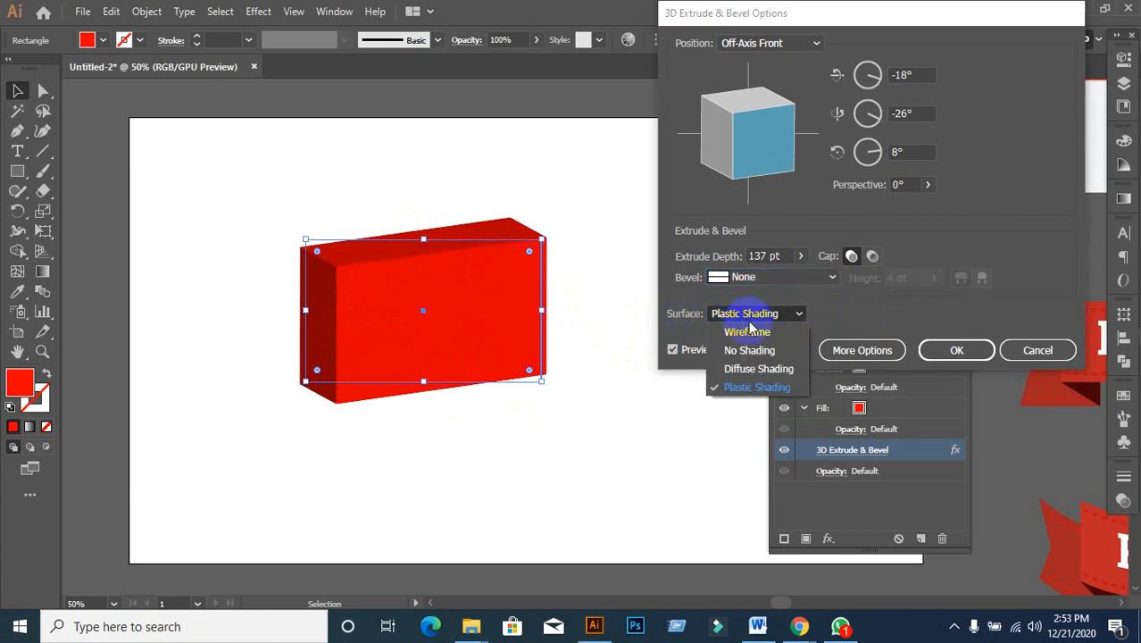
{"action": "left_click", "coordinate": [755, 369]}
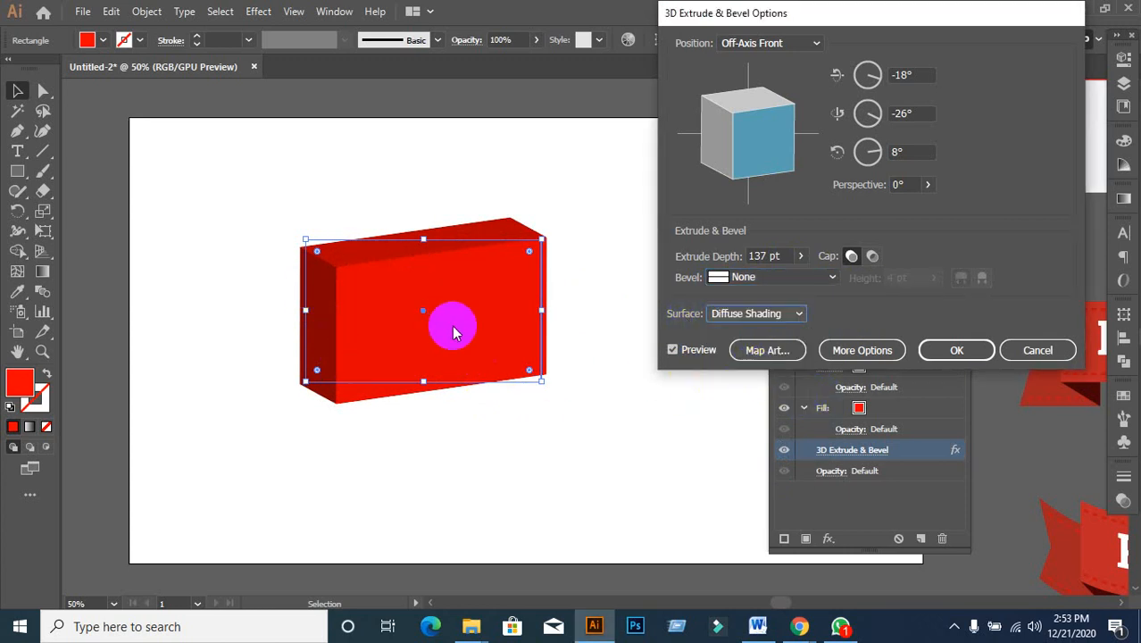
{"action": "left_click", "coordinate": [793, 314]}
{"action": "left_click", "coordinate": [759, 351]}
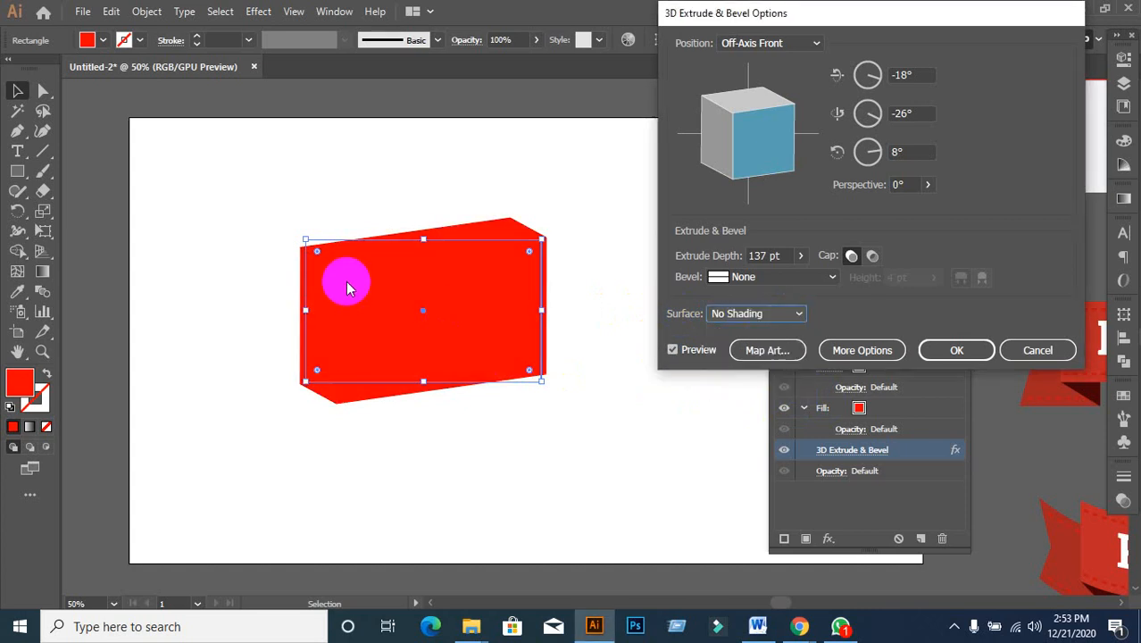
{"action": "left_click", "coordinate": [764, 314]}
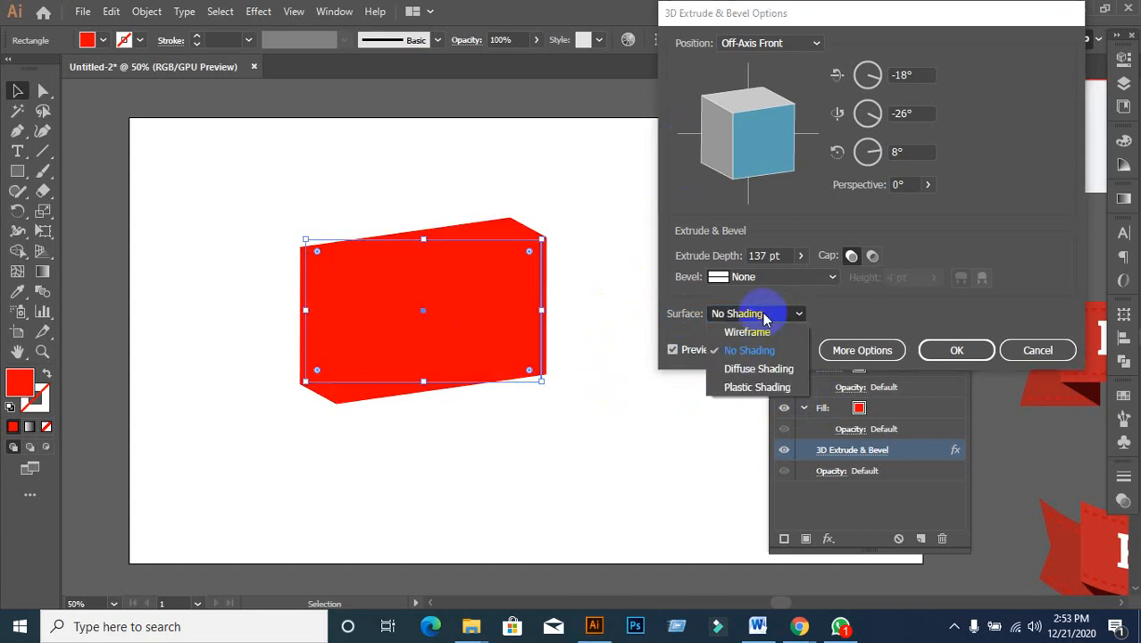
{"action": "left_click", "coordinate": [779, 387]}
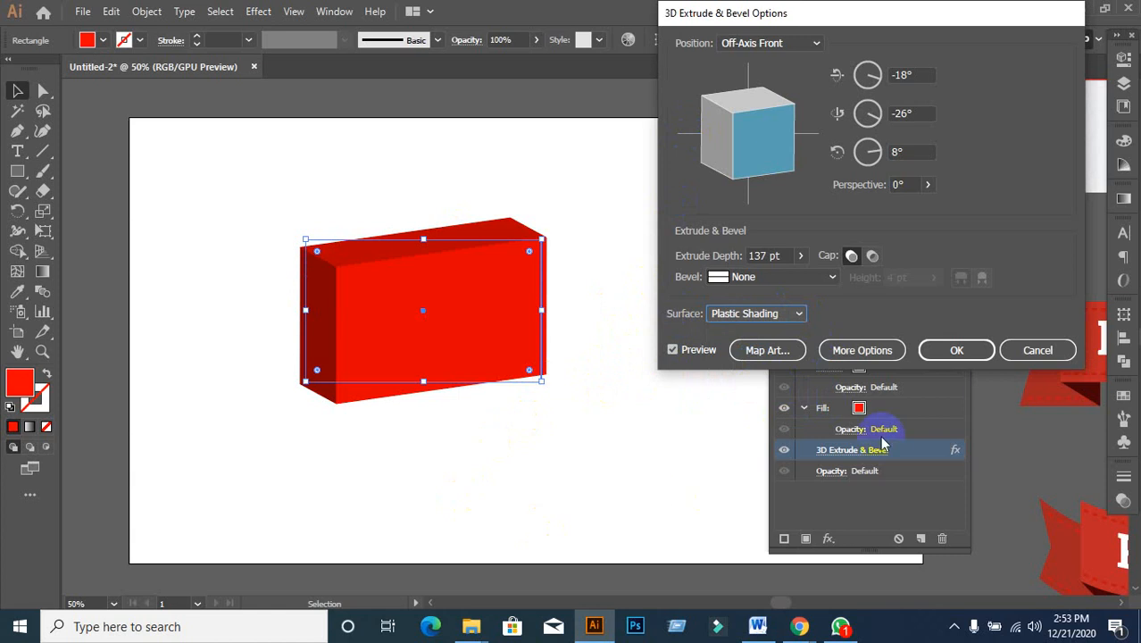
- Show the extra surface lighting options and try the light at the shading sphere's centre and back at its upper right
{"action": "left_click", "coordinate": [873, 350]}
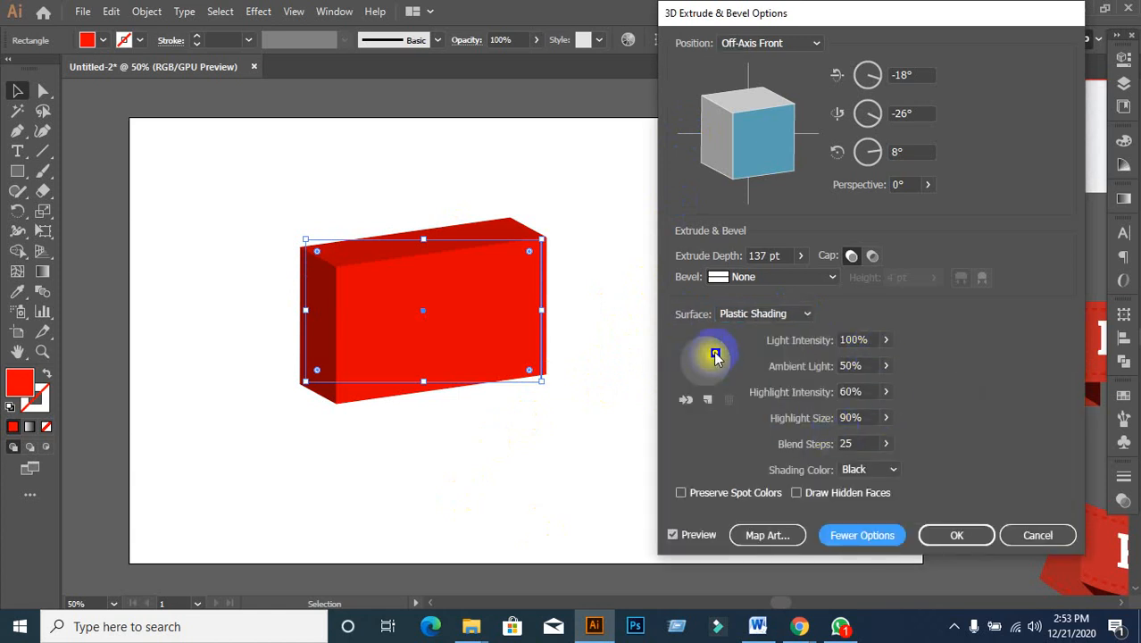
{"action": "left_click_drag", "start_coordinate": [712, 361], "coordinate": [705, 358]}
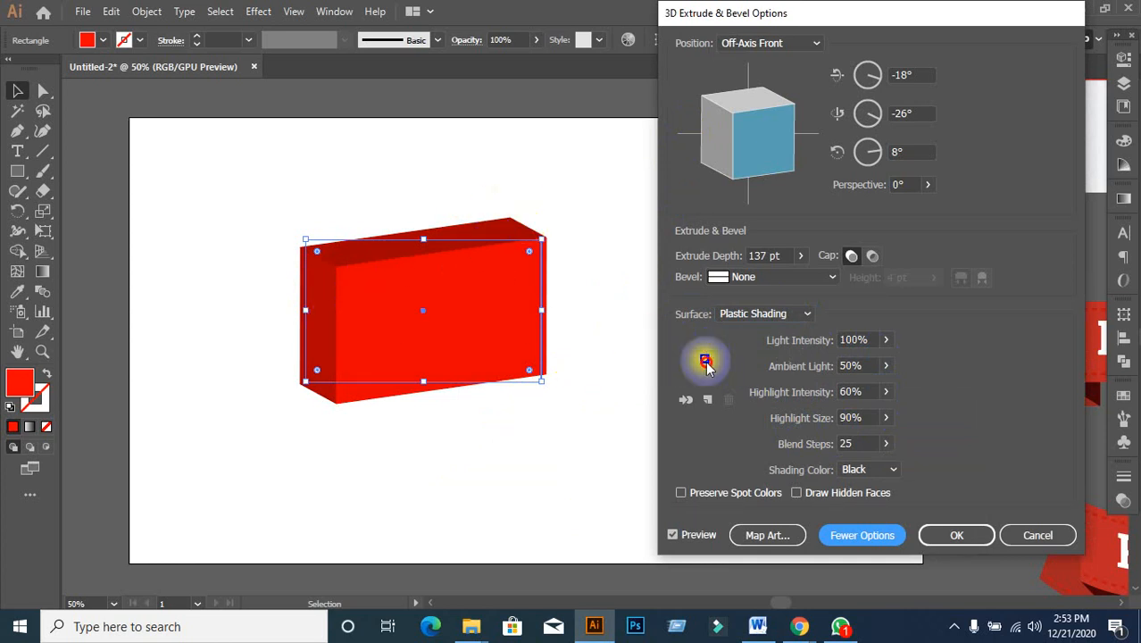
{"action": "mouse_move", "coordinate": [706, 362]}
{"action": "left_mouse_down"}
{"action": "mouse_move", "coordinate": [720, 370]}
{"action": "mouse_move", "coordinate": [702, 356]}
{"action": "mouse_move", "coordinate": [714, 354]}
{"action": "left_mouse_up"}
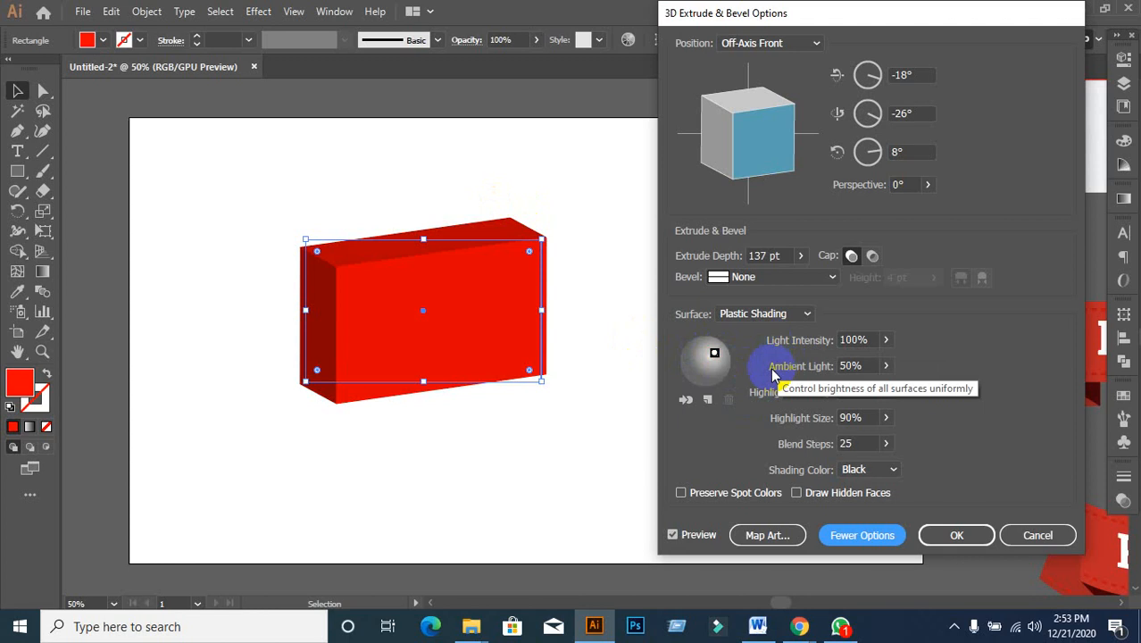
- Try a second light and light intensities of 71%, 65% and 100% on the shading sphere, and delete the second light
{"action": "left_click", "coordinate": [708, 401]}
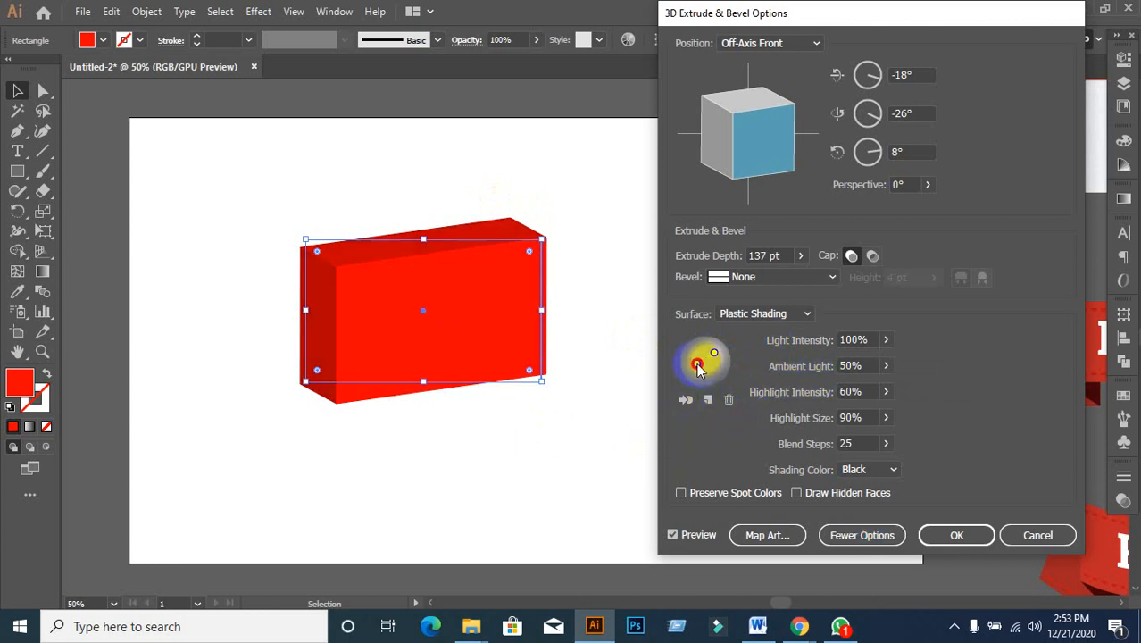
{"action": "mouse_move", "coordinate": [697, 364]}
{"action": "left_mouse_down"}
{"action": "mouse_move", "coordinate": [717, 366]}
{"action": "mouse_move", "coordinate": [714, 345]}
{"action": "left_mouse_up"}
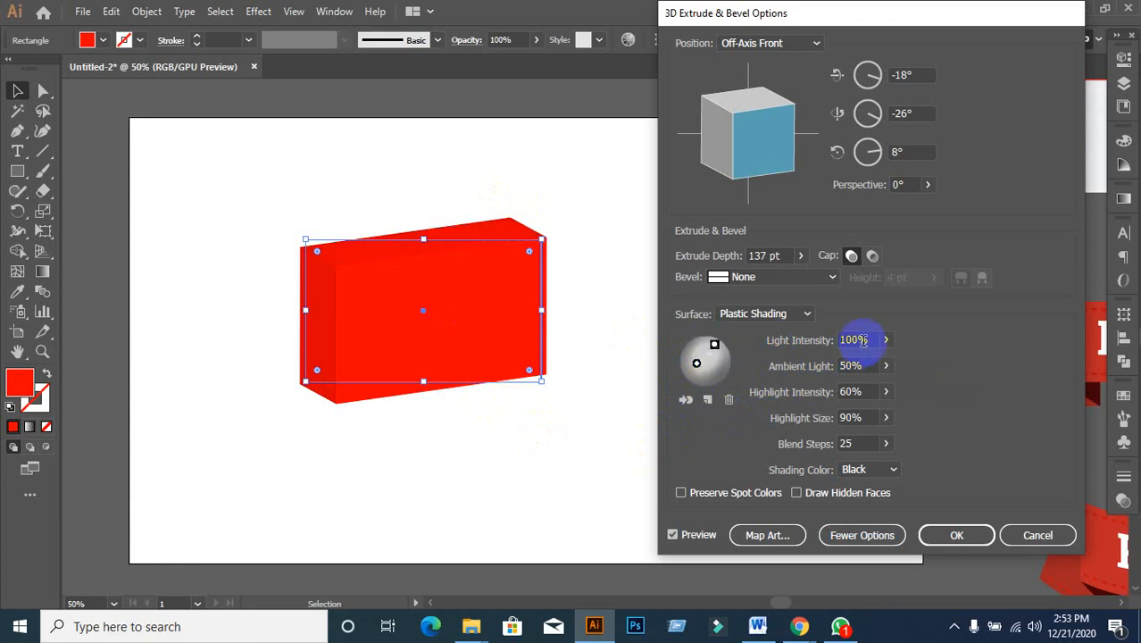
{"action": "left_click", "coordinate": [862, 340]}
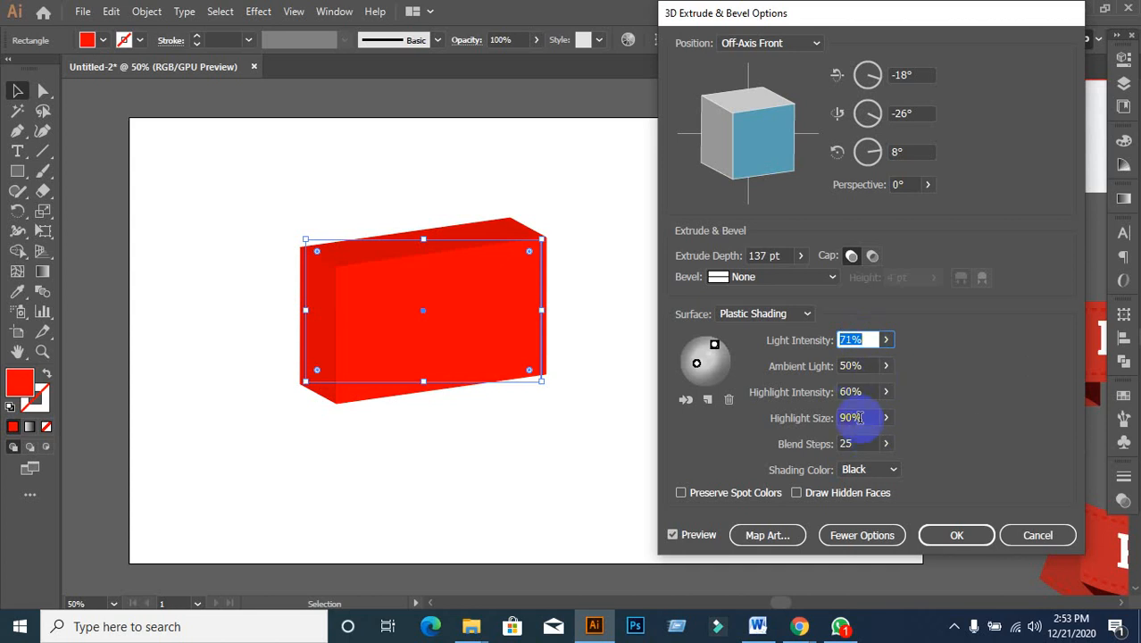
{"action": "left_click", "coordinate": [861, 340]}
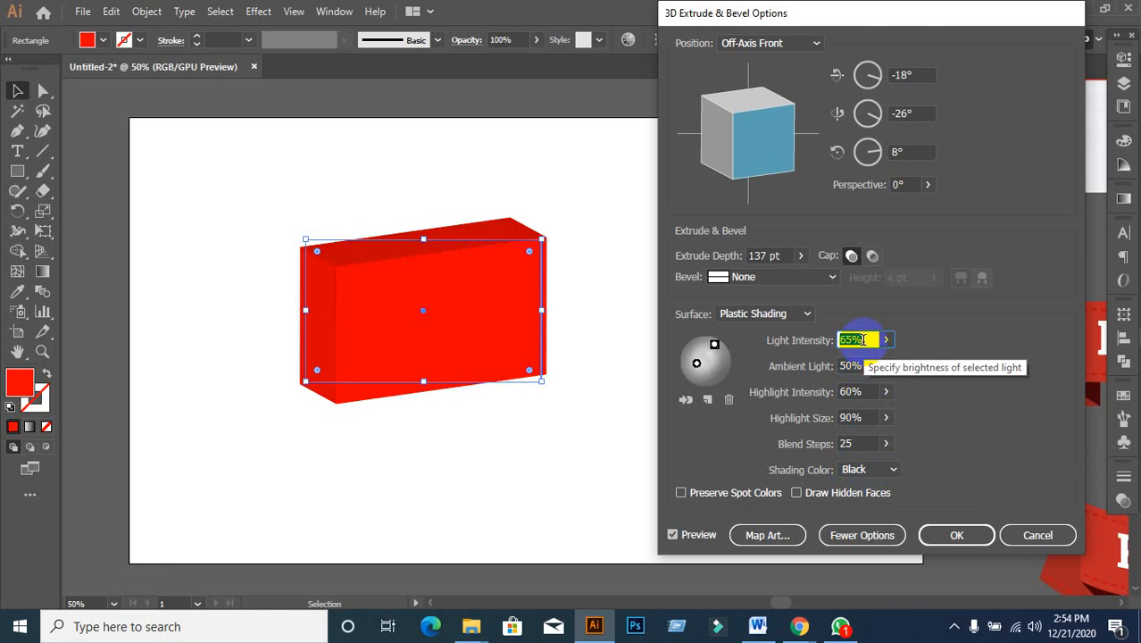
{"action": "scroll", "coordinate": [863, 340], "scroll_direction": "up", "scroll_amount": 8}
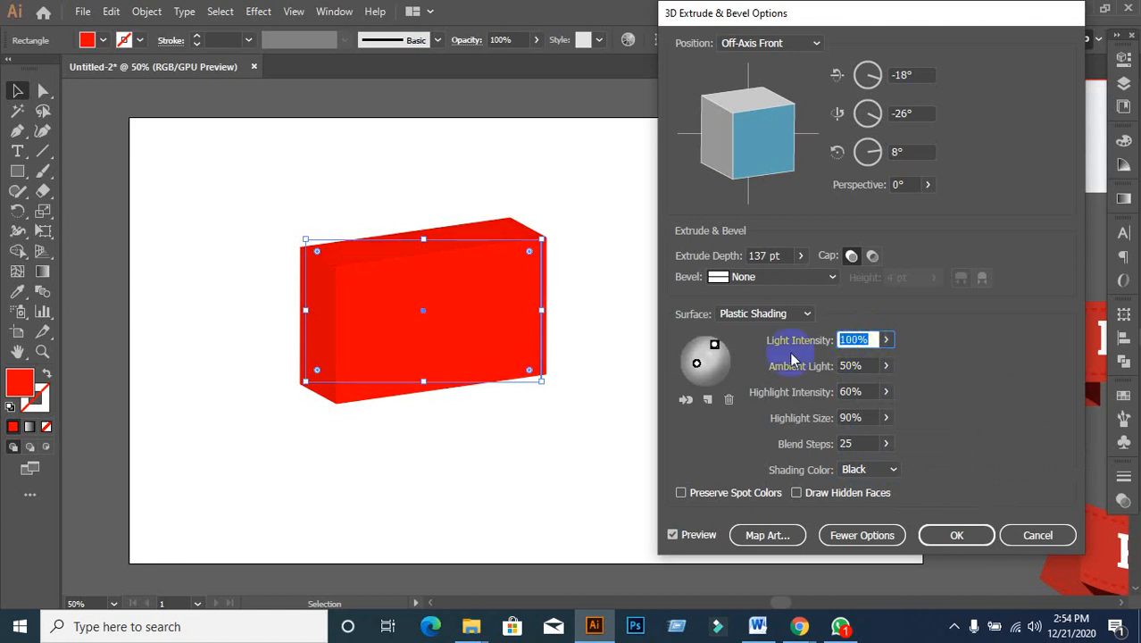
{"action": "left_click_drag", "start_coordinate": [705, 370], "coordinate": [707, 371]}
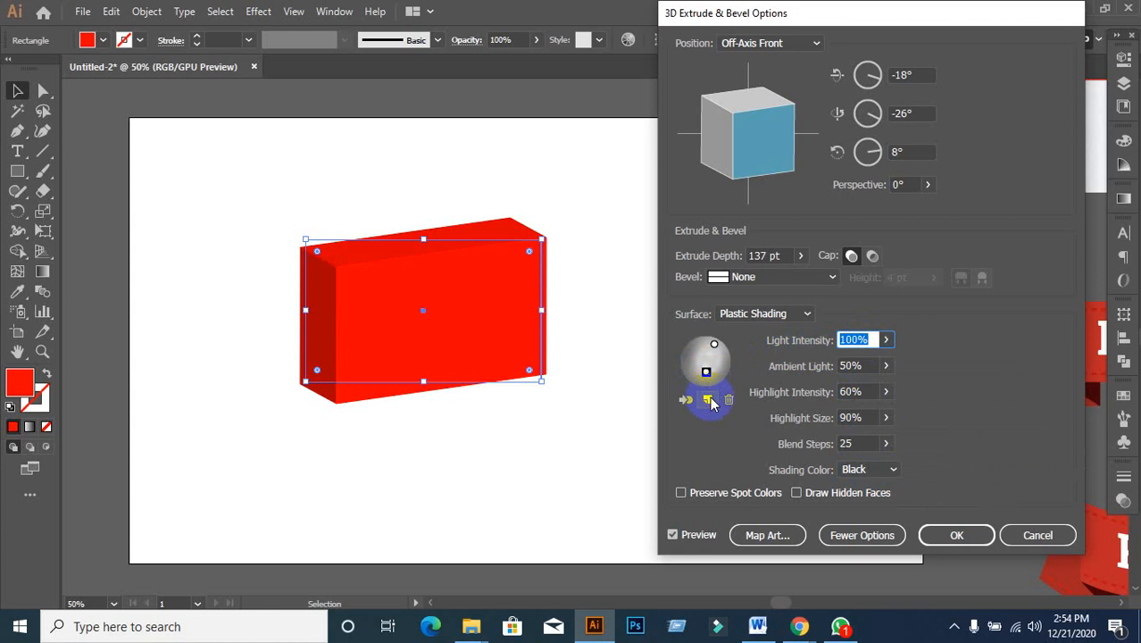
{"action": "left_click", "coordinate": [728, 400]}
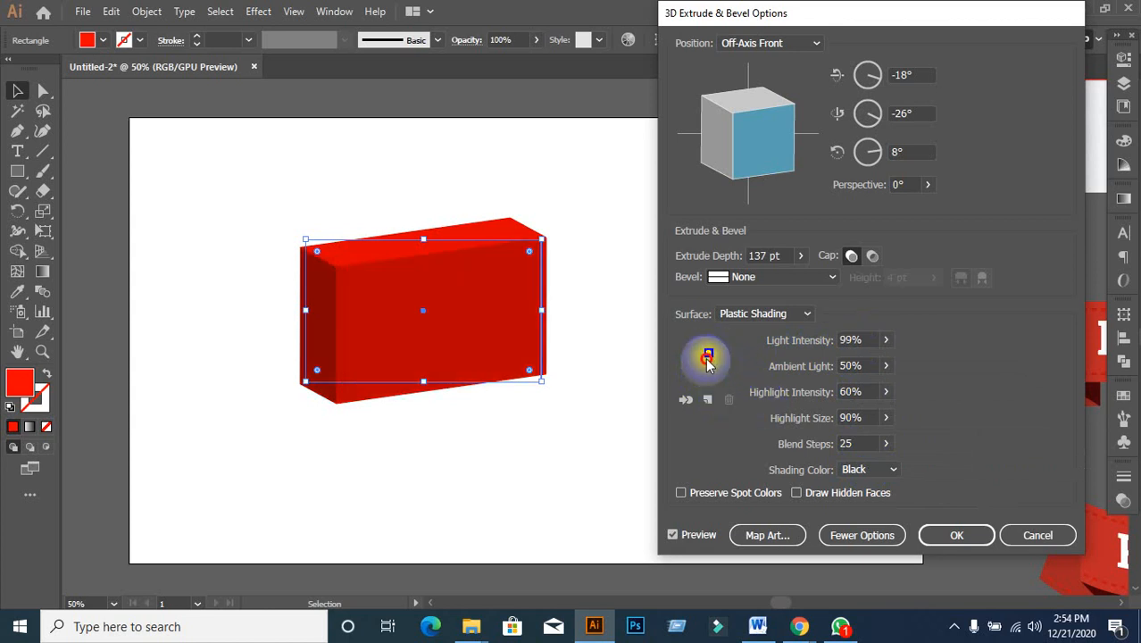
- Place the remaining light near the centre of the shading sphere and apply the 3D Extrude & Bevel settings
{"action": "left_click_drag", "start_coordinate": [708, 363], "coordinate": [707, 365]}
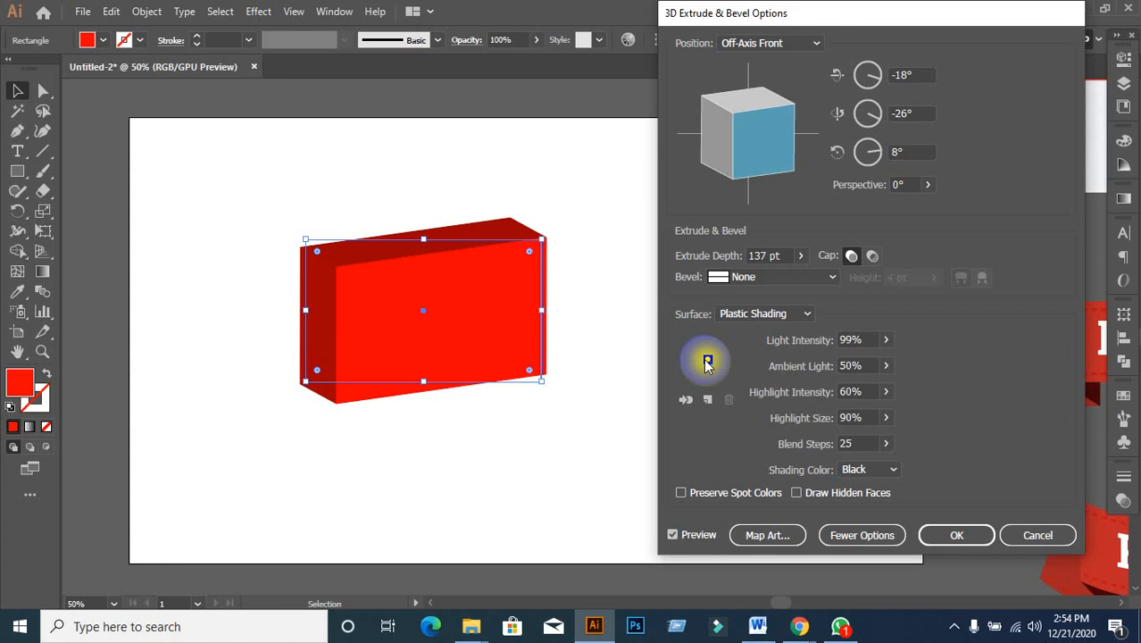
{"action": "left_click", "coordinate": [956, 535]}
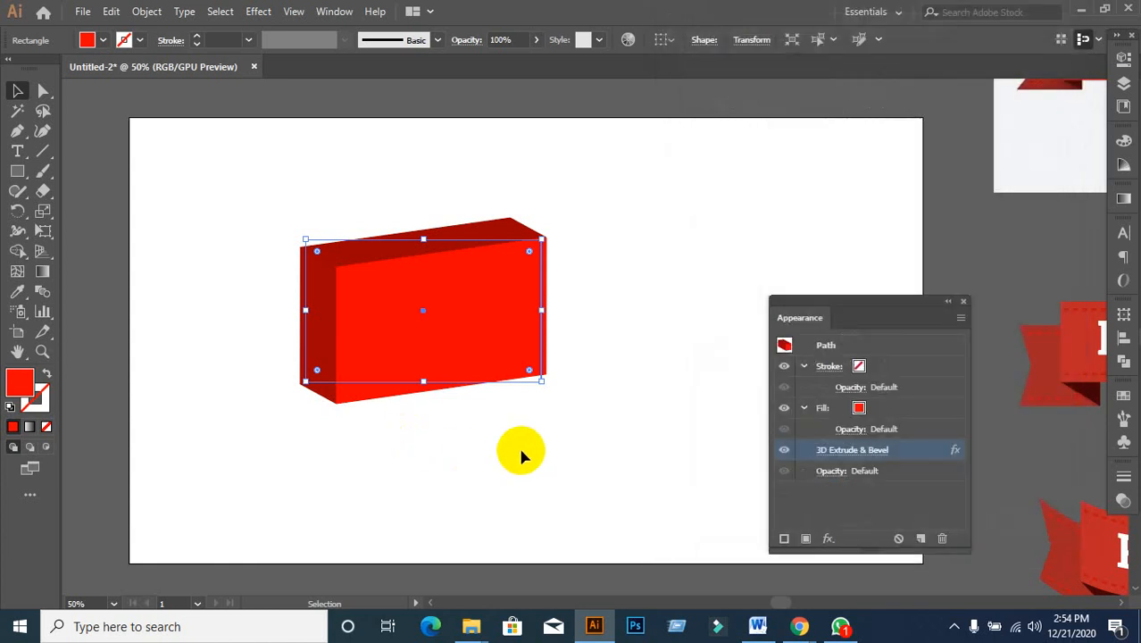
- Expand the appearance of the red box, move it to the artboard's upper-right corner and deselect it
{"action": "left_click", "coordinate": [159, 16]}
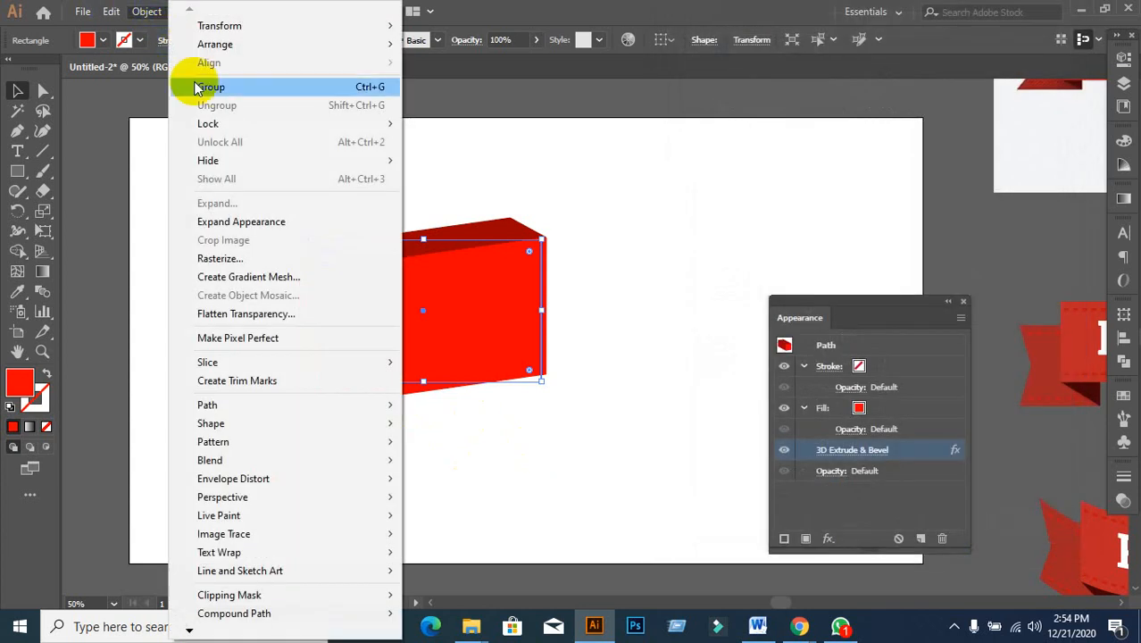
{"action": "left_click", "coordinate": [224, 223]}
{"action": "left_click", "coordinate": [260, 280]}
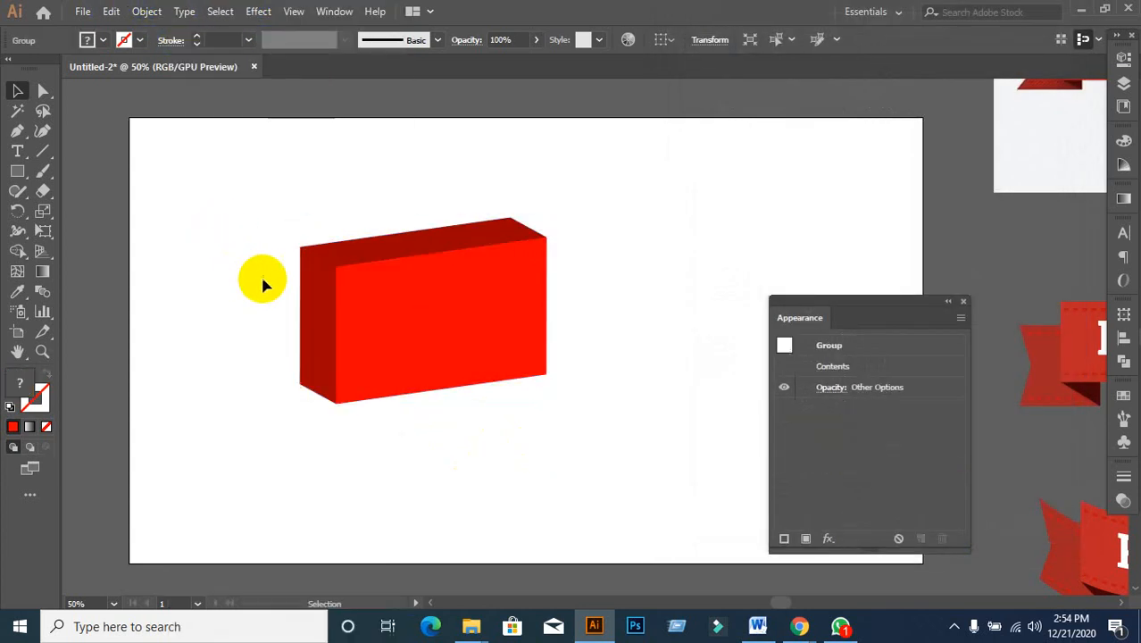
{"action": "left_click_drag", "start_coordinate": [385, 332], "coordinate": [829, 230]}
{"action": "left_click", "coordinate": [581, 290]}
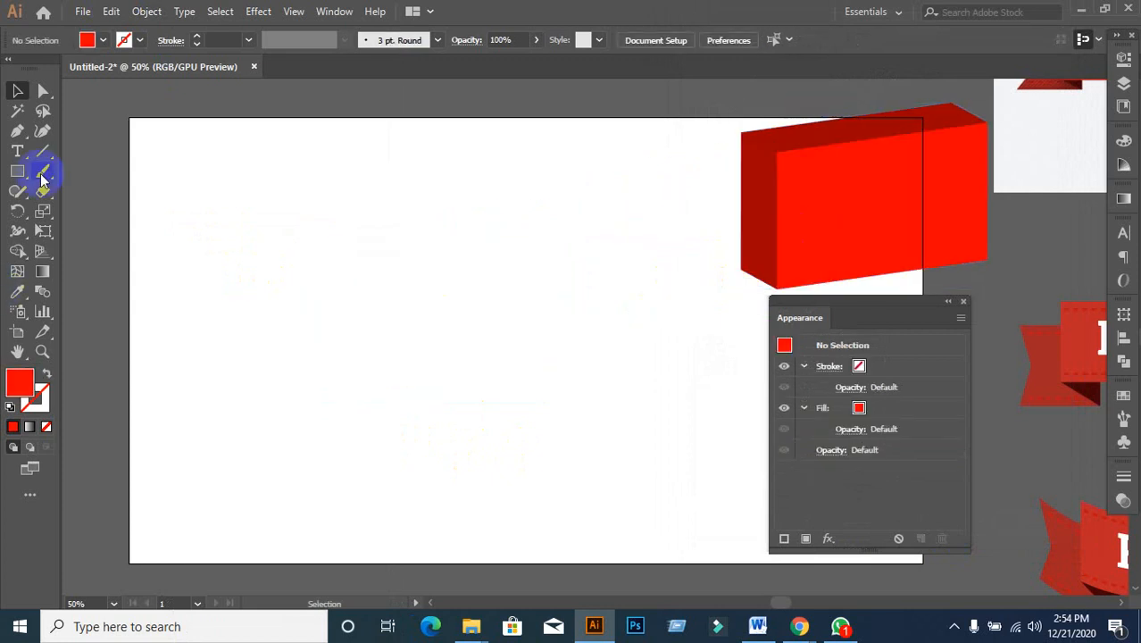
- Draw a wide red rectangle in the left half of the artboard, deleting a first square, and deselect it
{"action": "left_click", "coordinate": [19, 174]}
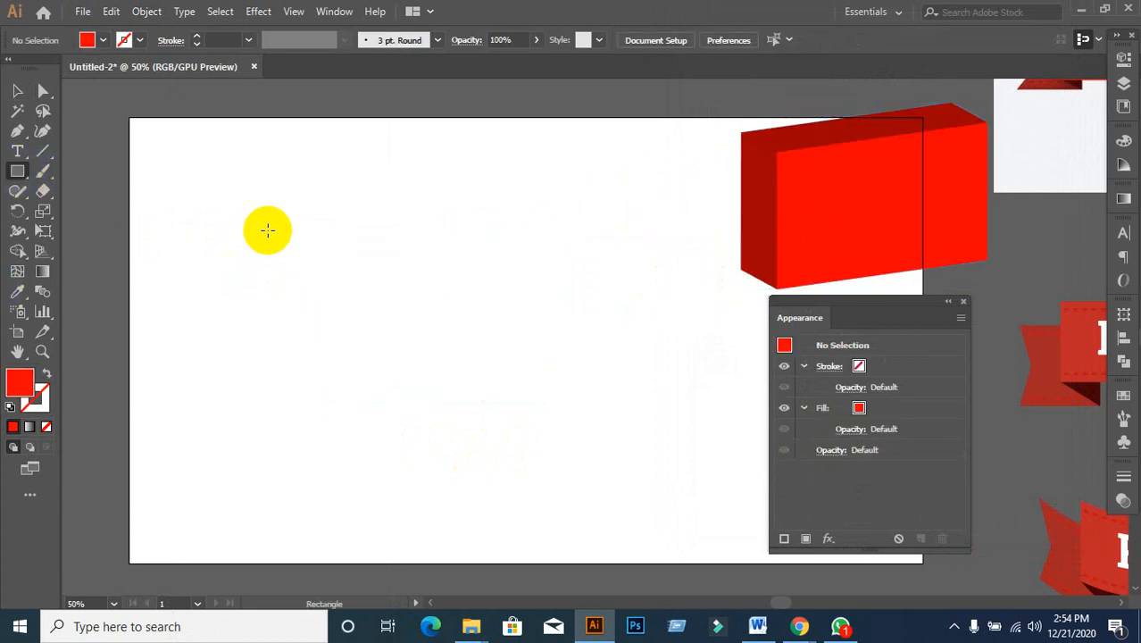
{"action": "left_click_drag", "start_coordinate": [219, 228], "coordinate": [445, 331]}
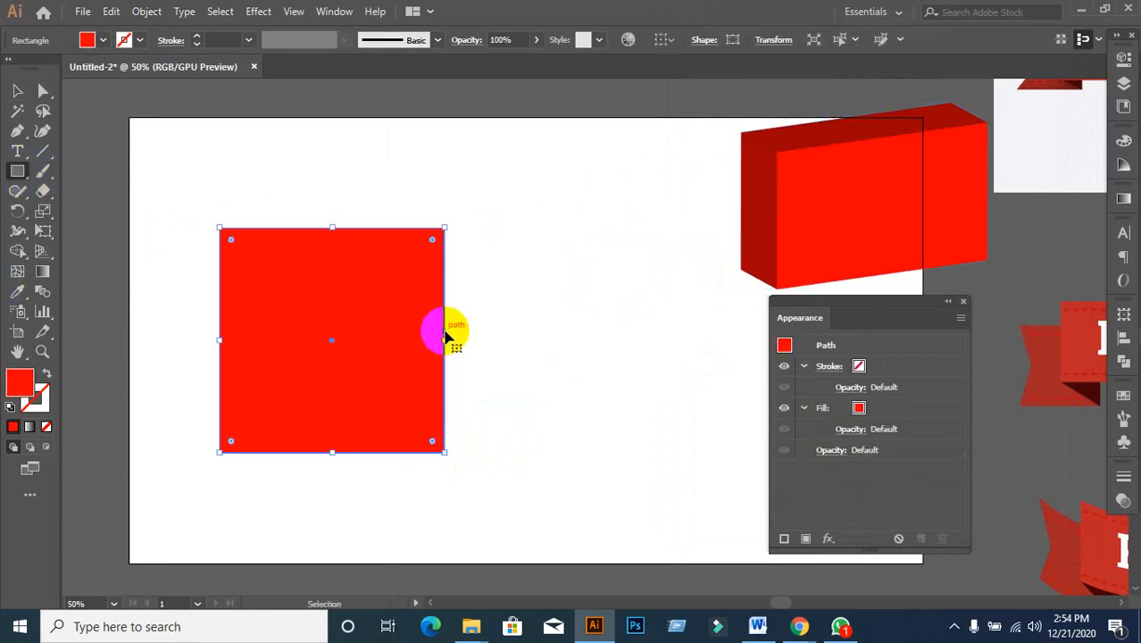
{"action": "key", "text": "Delete"}
{"action": "left_click_drag", "start_coordinate": [250, 206], "coordinate": [537, 373]}
{"action": "left_click", "coordinate": [17, 91]}
{"action": "left_click", "coordinate": [82, 143]}
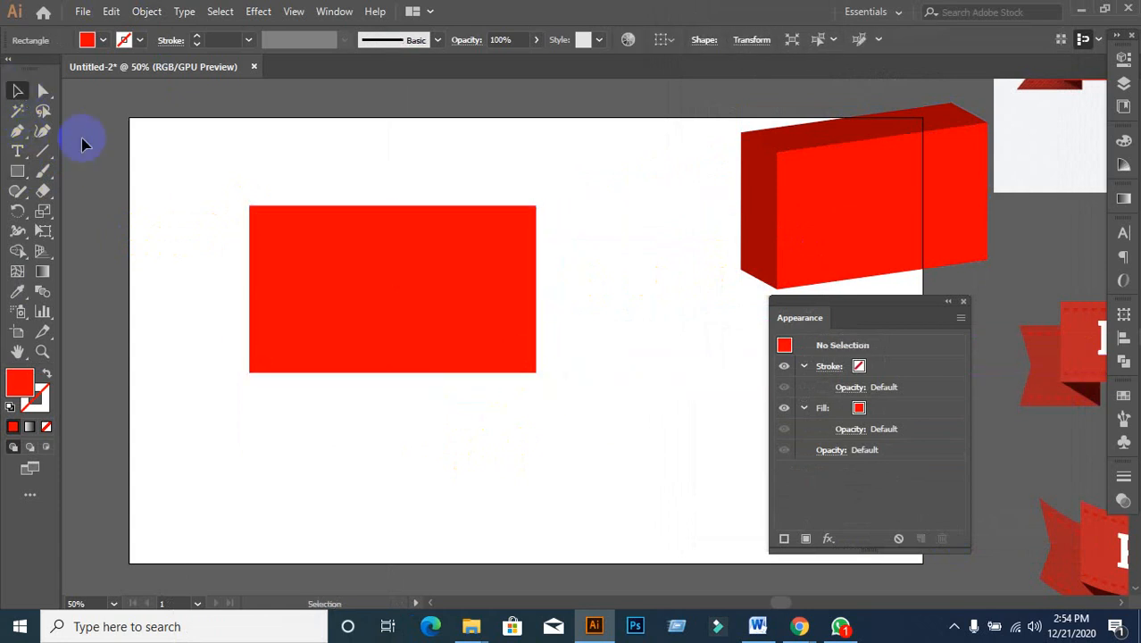
- Draw a small circle inside the red rectangle with the Ellipse tool and fill it white
{"action": "left_click_drag", "start_coordinate": [27, 183], "coordinate": [62, 209]}
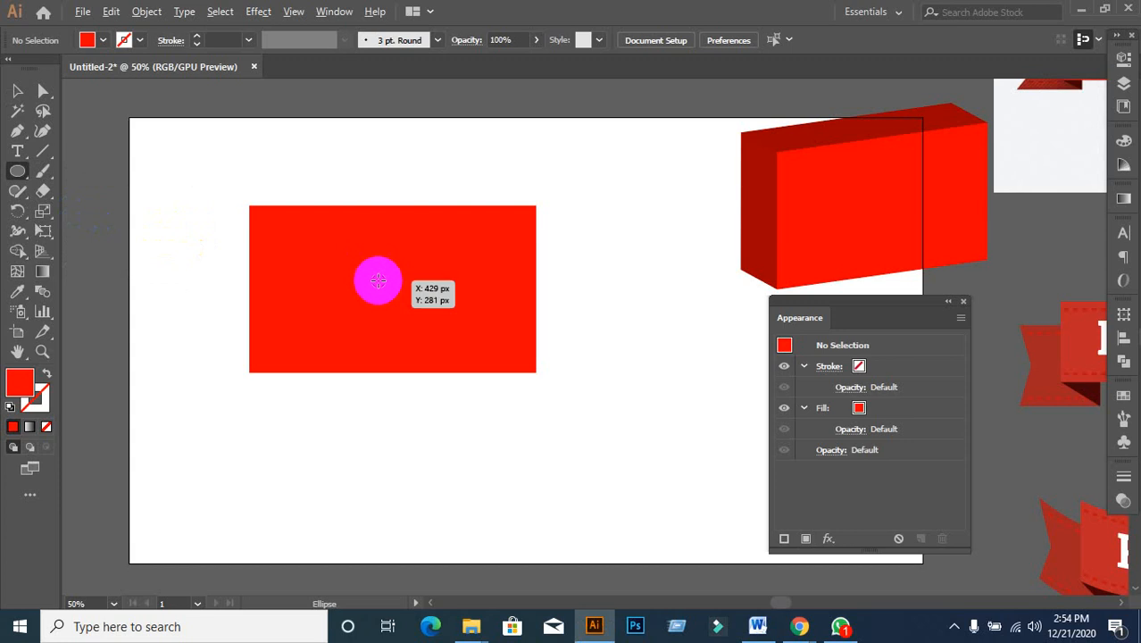
{"action": "left_click_drag", "start_coordinate": [378, 282], "coordinate": [417, 318]}
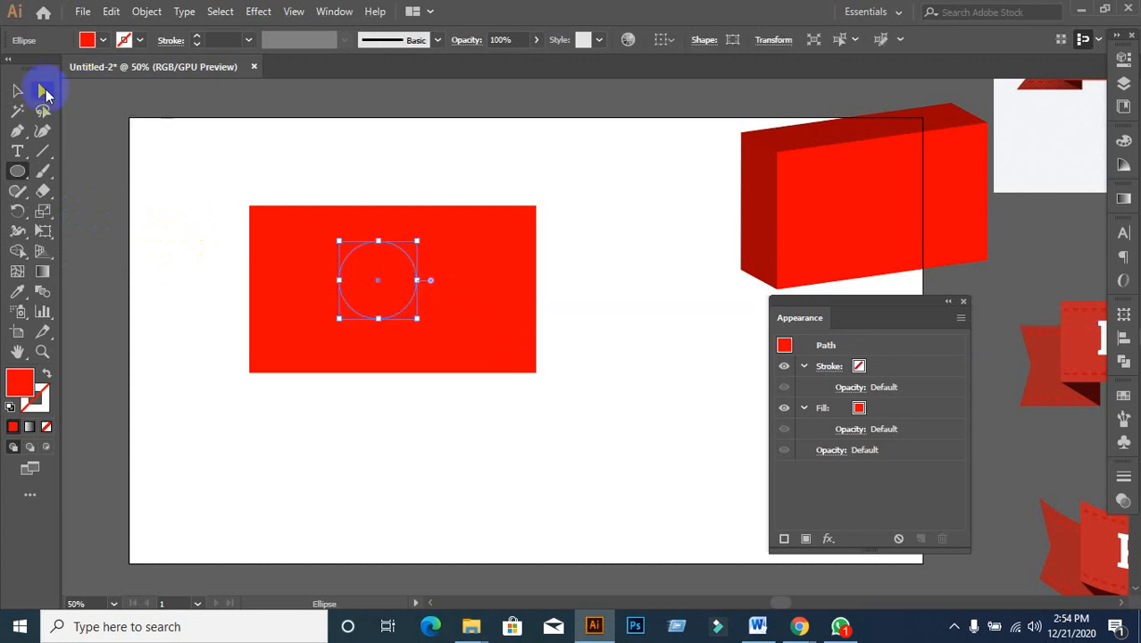
{"action": "left_click", "coordinate": [18, 90]}
{"action": "left_click", "coordinate": [102, 42]}
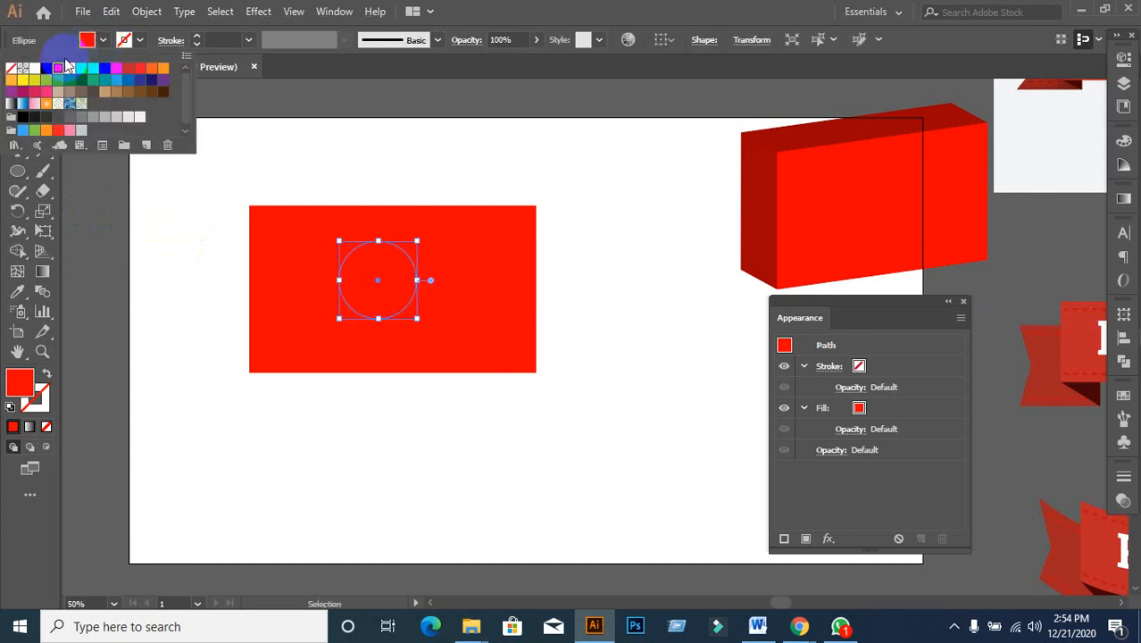
{"action": "left_click", "coordinate": [34, 77]}
{"action": "left_click", "coordinate": [413, 326]}
{"action": "left_click", "coordinate": [313, 321]}
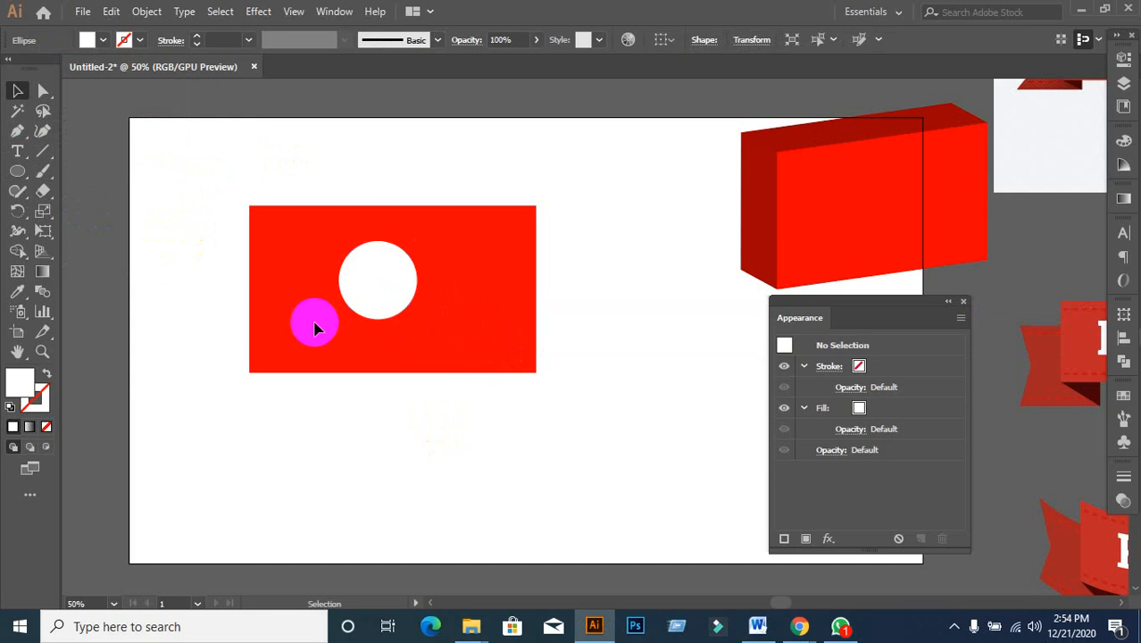
- Align the white circle and the red rectangle on their vertical and horizontal centres
{"action": "left_click_drag", "start_coordinate": [362, 290], "coordinate": [390, 309]}
{"action": "left_click", "coordinate": [458, 353], "text": "shift"}
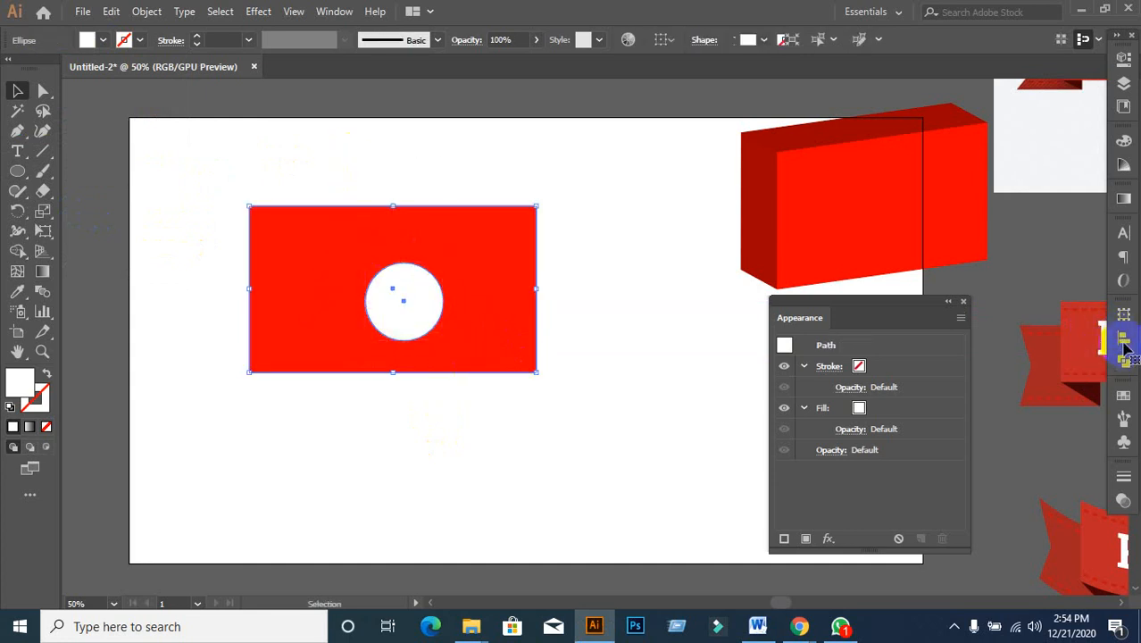
{"action": "left_click", "coordinate": [1124, 348]}
{"action": "left_click", "coordinate": [1124, 348]}
{"action": "left_click", "coordinate": [1123, 344]}
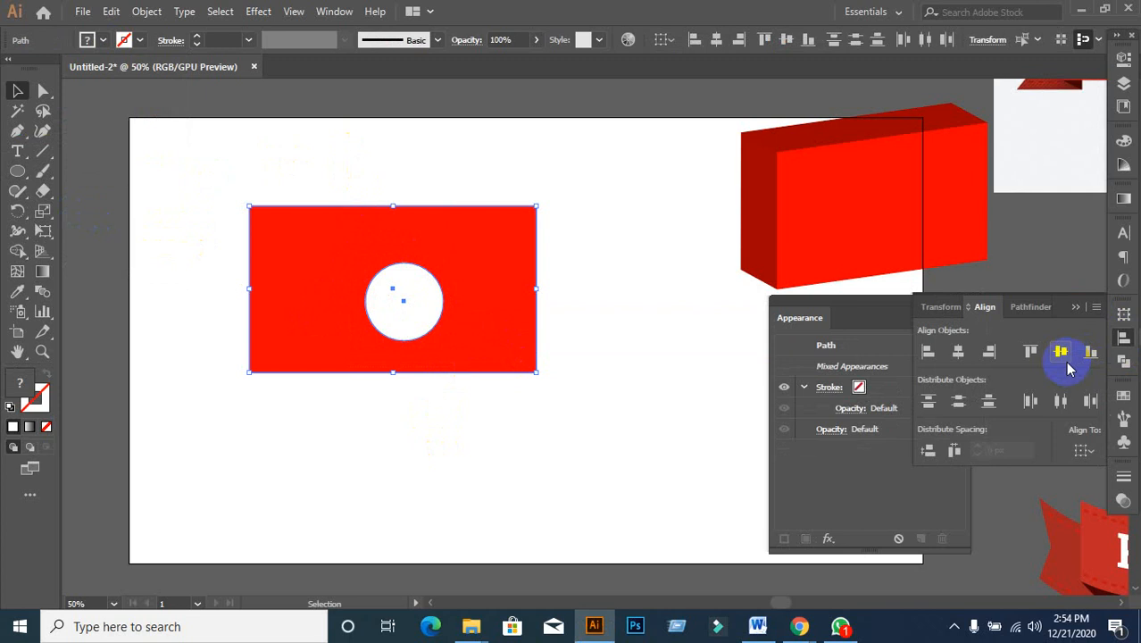
{"action": "left_click", "coordinate": [1061, 351]}
{"action": "left_click", "coordinate": [958, 351]}
{"action": "left_click", "coordinate": [675, 362]}
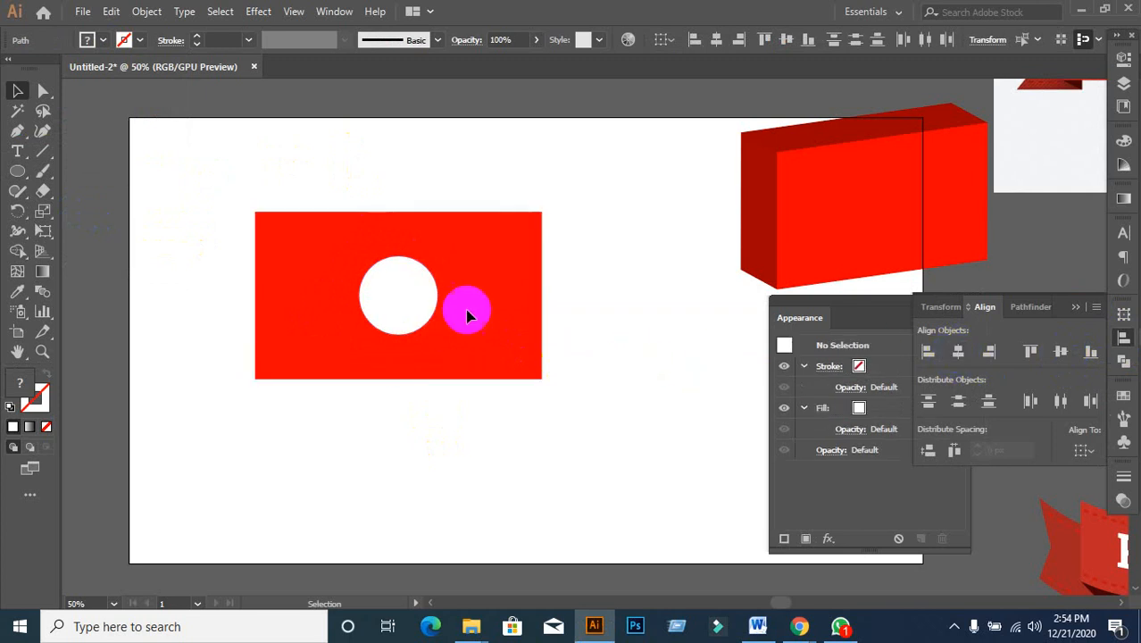
- Change the centred circle's fill to green and deselect it
{"action": "left_click_drag", "start_coordinate": [348, 192], "coordinate": [453, 501]}
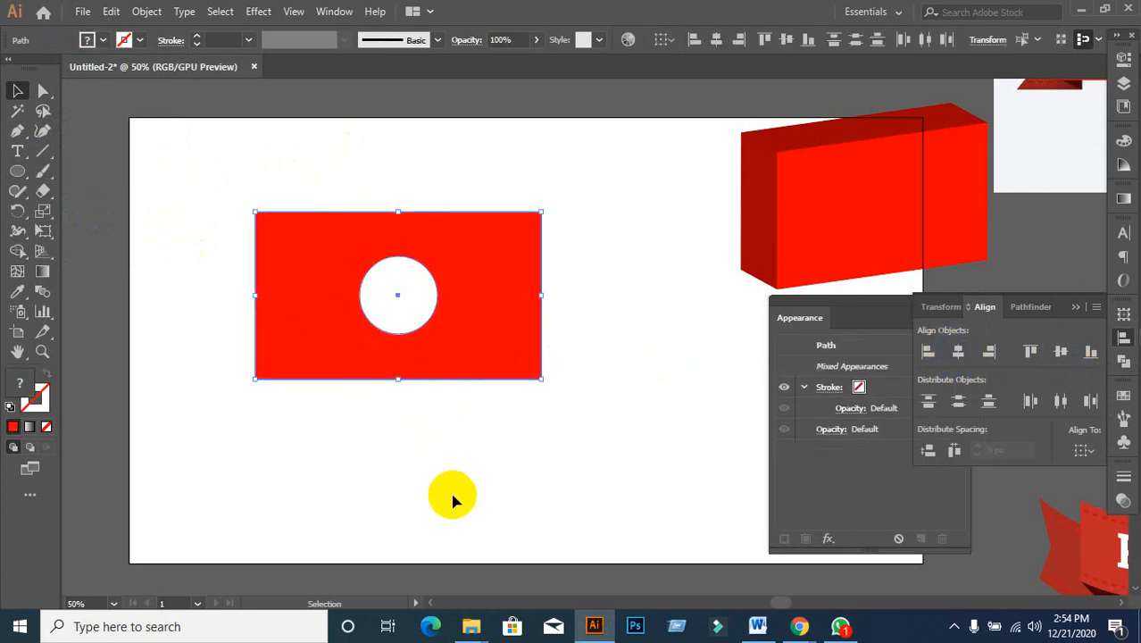
{"action": "left_click", "coordinate": [466, 457]}
{"action": "left_click", "coordinate": [400, 301]}
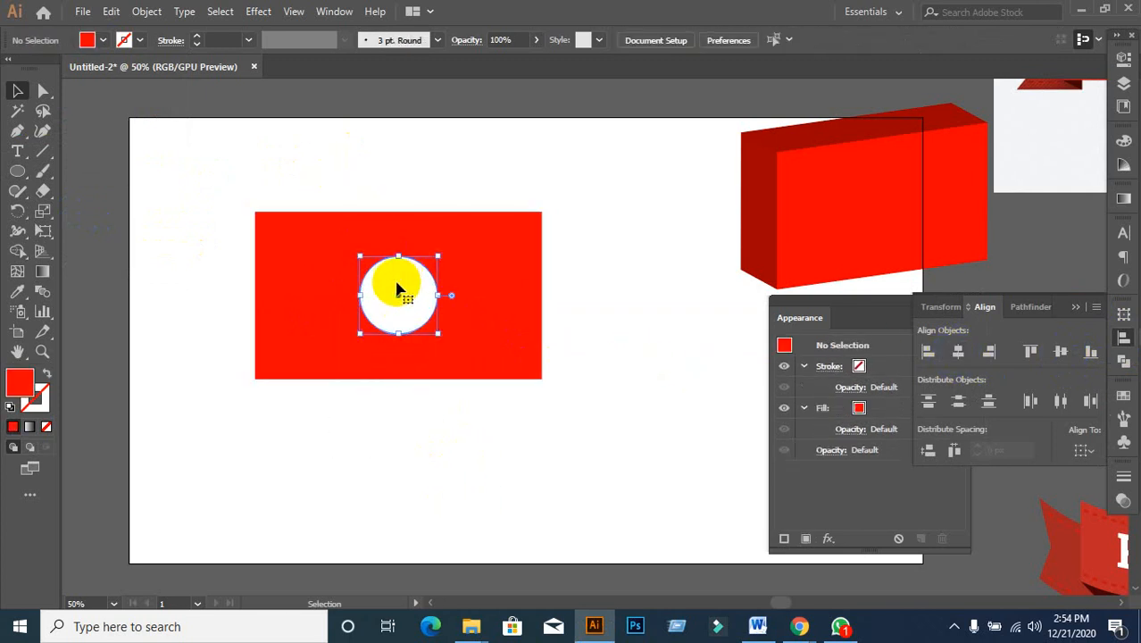
{"action": "left_click", "coordinate": [101, 41]}
{"action": "left_click", "coordinate": [84, 70]}
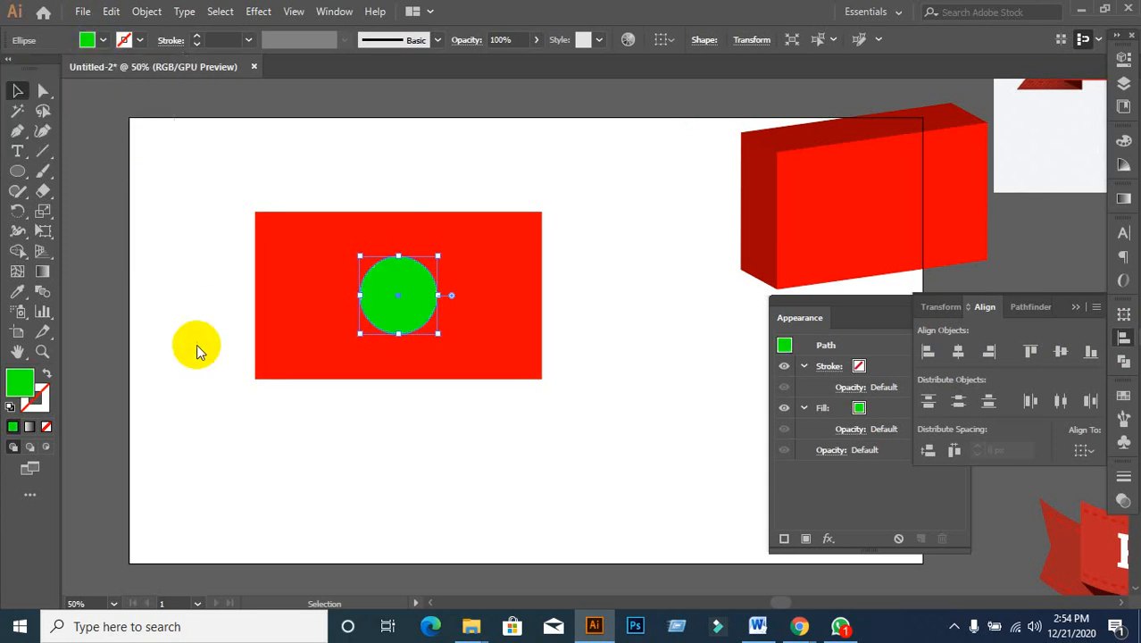
{"action": "left_click", "coordinate": [162, 235]}
- Cut the green circle out of the red rectangle with the Shape Builder tool and deselect the result
{"action": "left_click_drag", "start_coordinate": [153, 191], "coordinate": [620, 455]}
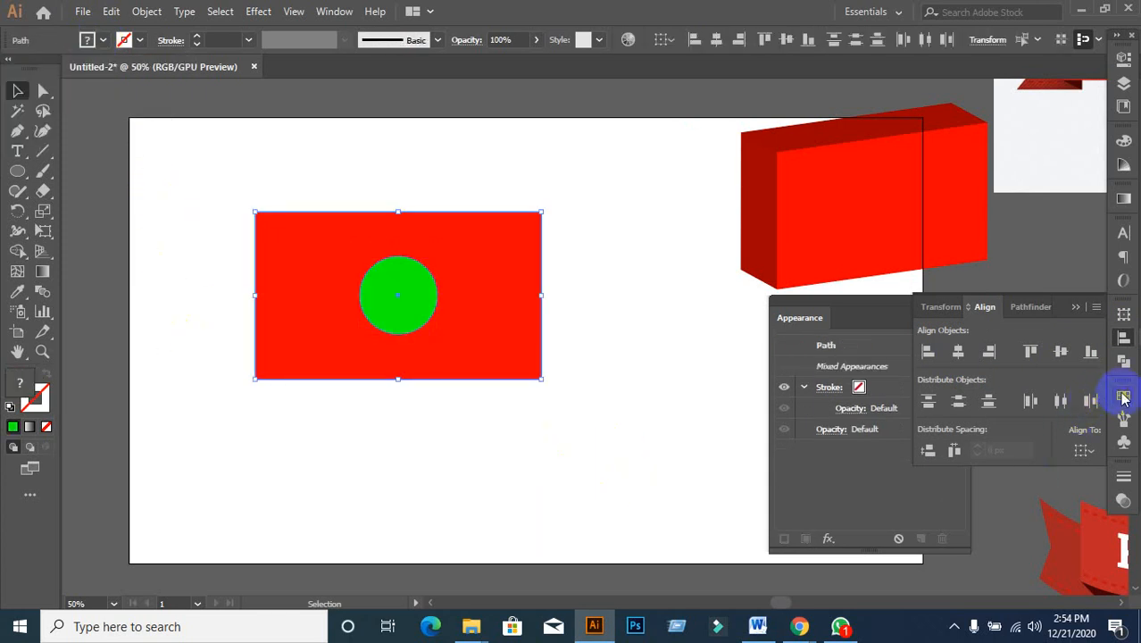
{"action": "left_click", "coordinate": [1124, 366]}
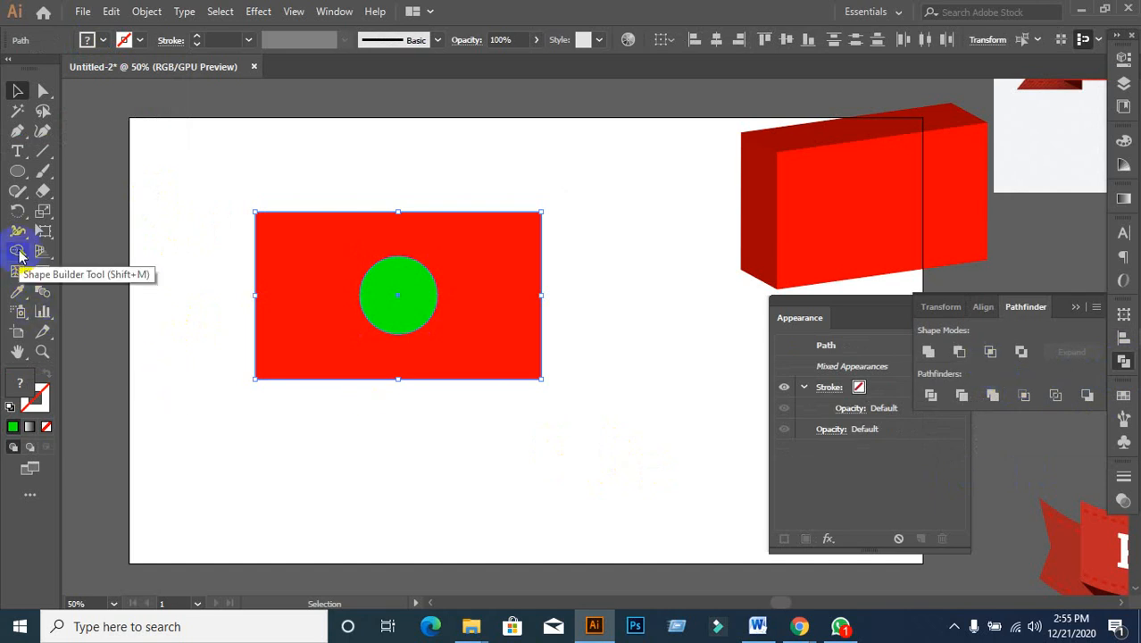
{"action": "left_click", "coordinate": [19, 254]}
{"action": "left_click", "coordinate": [380, 303], "text": "alt"}
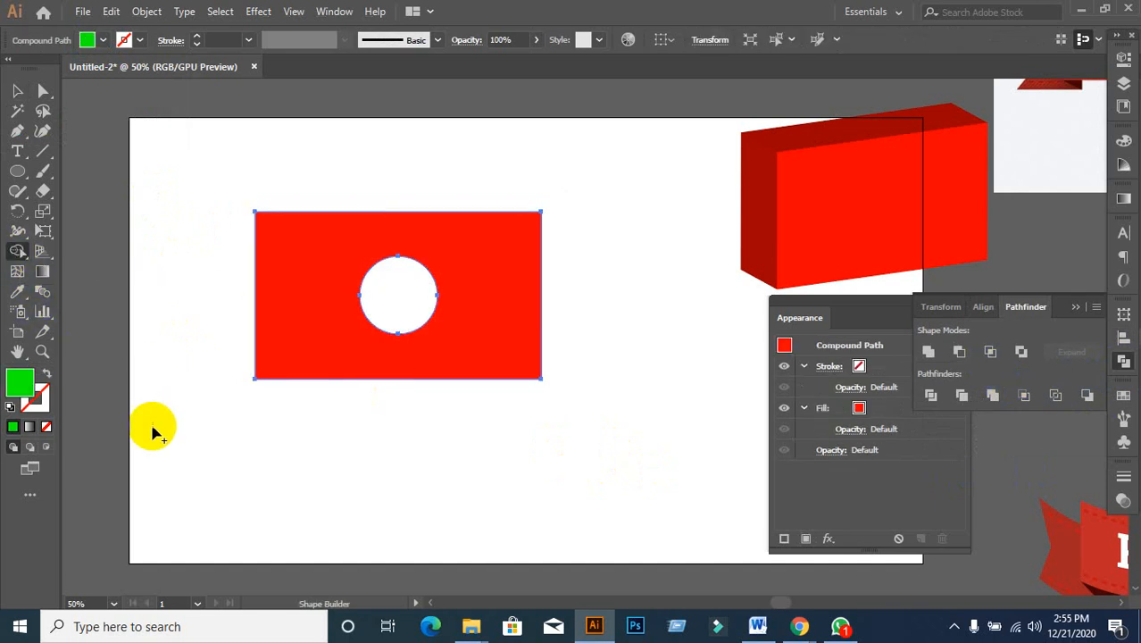
{"action": "left_click", "coordinate": [17, 90]}
{"action": "left_click", "coordinate": [198, 181]}
- Start the 3D Extrude & Bevel effect on the red rectangle with the hole and turn on its preview
{"action": "left_click", "coordinate": [476, 373]}
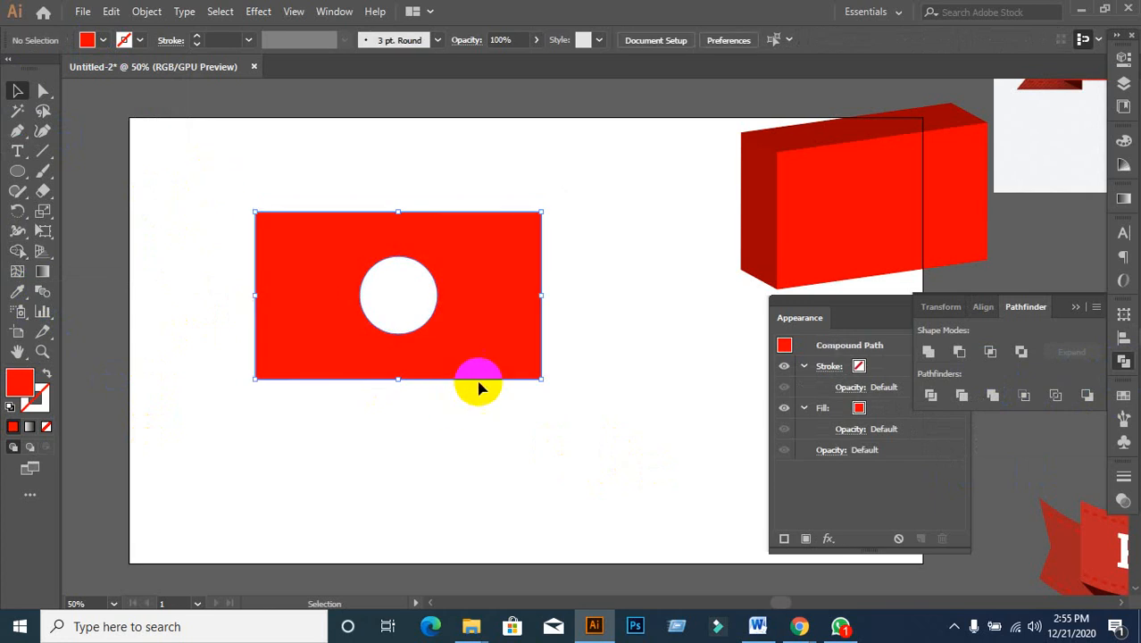
{"action": "left_click", "coordinate": [258, 12]}
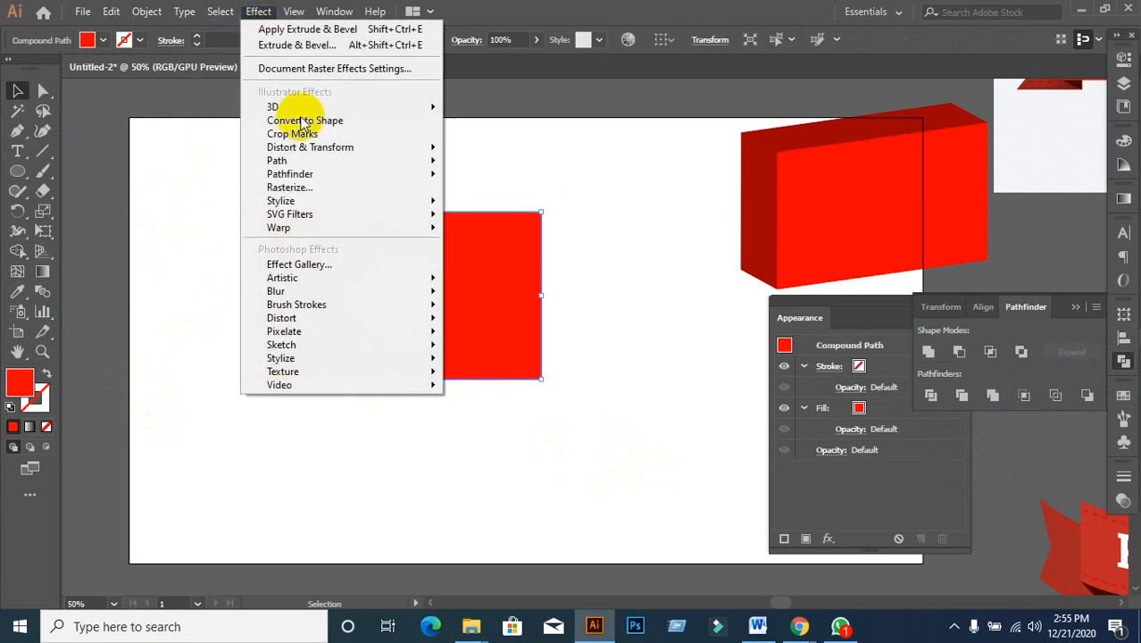
{"action": "mouse_move", "coordinate": [295, 201]}
{"action": "mouse_move", "coordinate": [281, 105]}
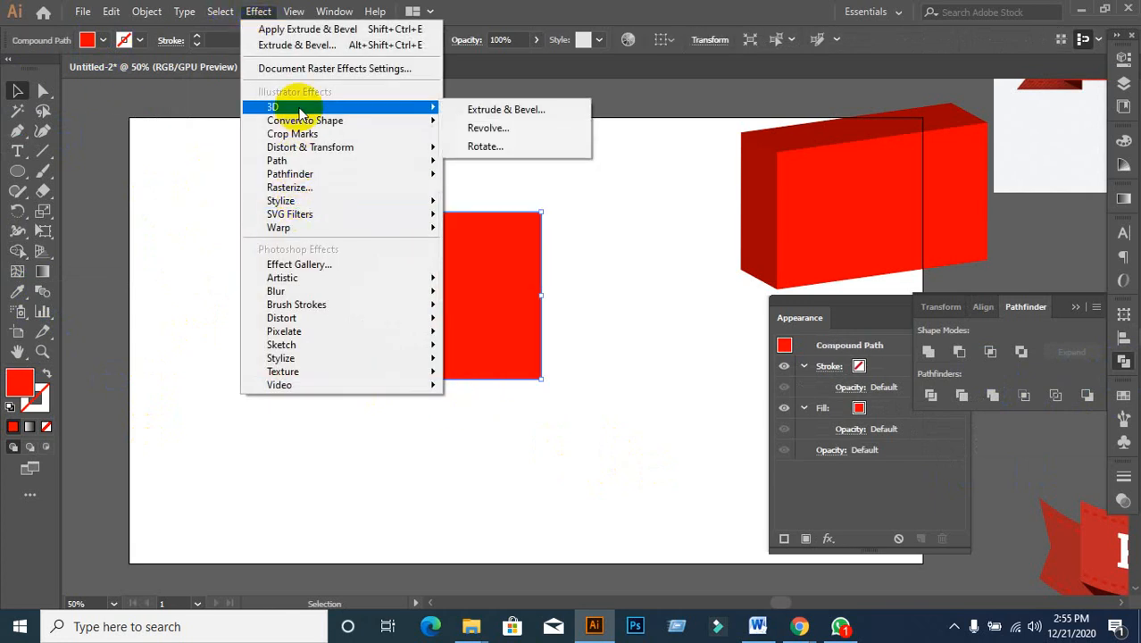
{"action": "left_click", "coordinate": [536, 112]}
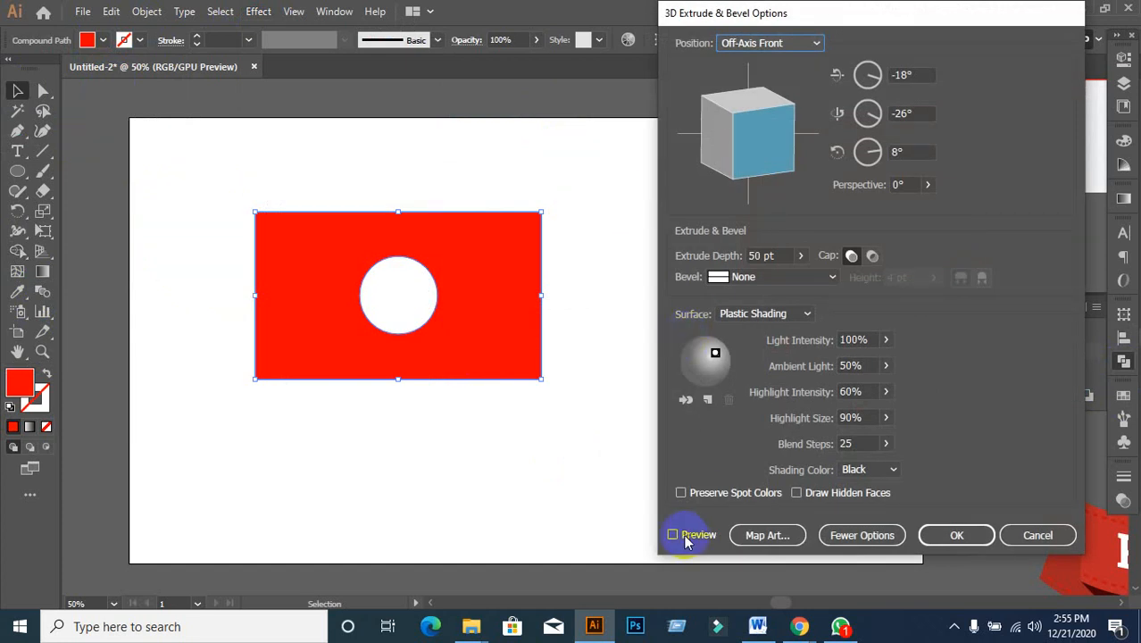
{"action": "left_click", "coordinate": [673, 535]}
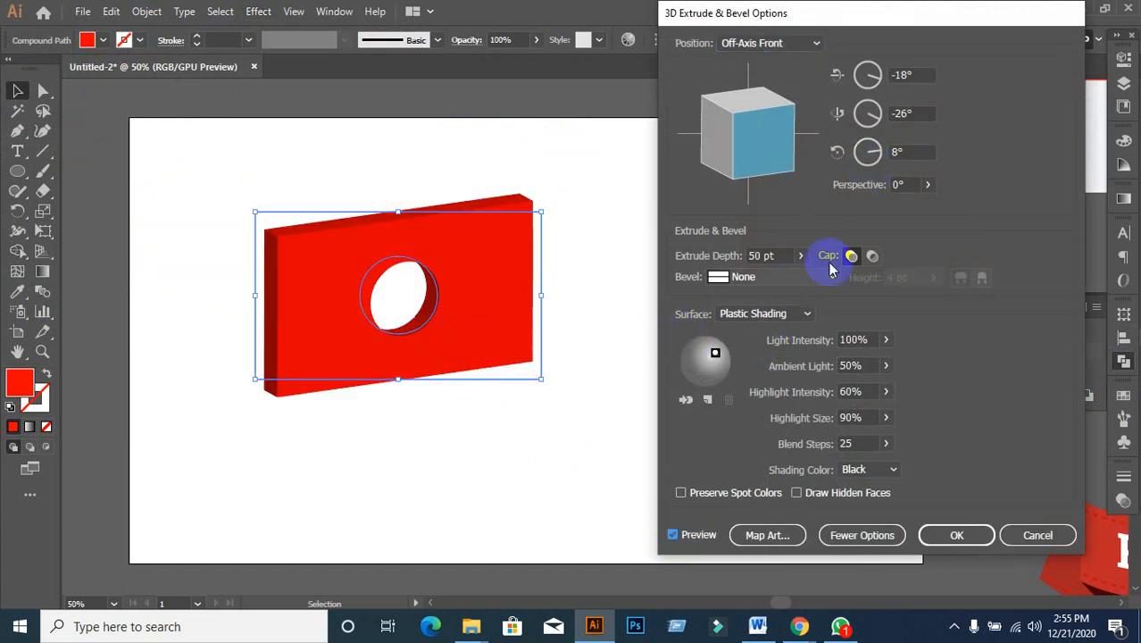
- Try the Off-Axis Back, Off-Axis Top and Off-Axis Bottom positions on the extruded shape
{"action": "left_click", "coordinate": [793, 42]}
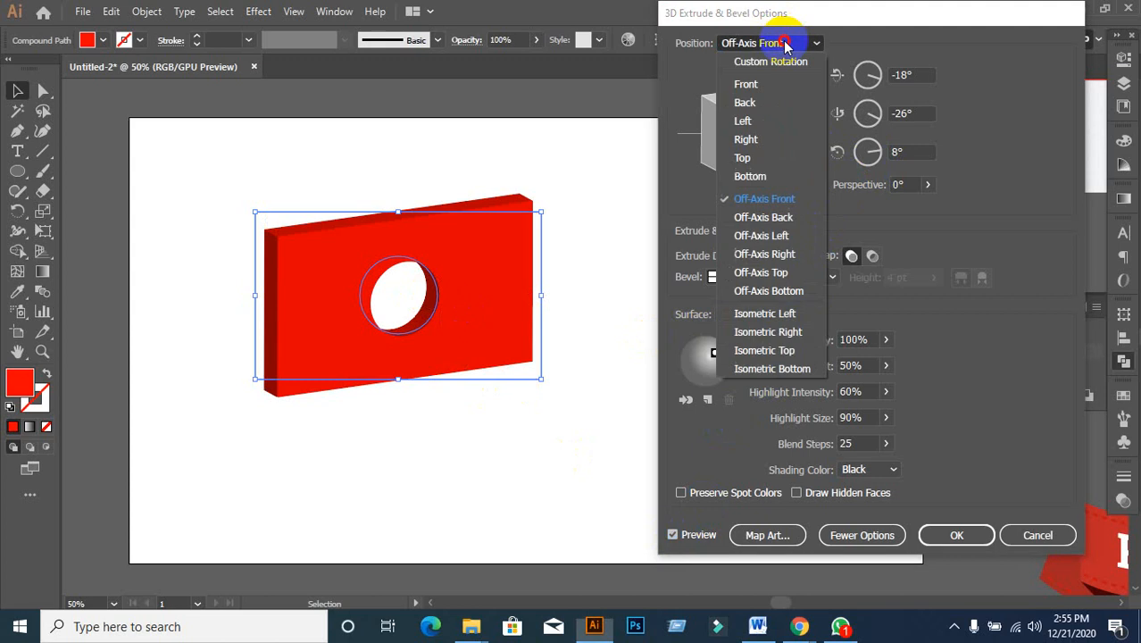
{"action": "left_click", "coordinate": [763, 218]}
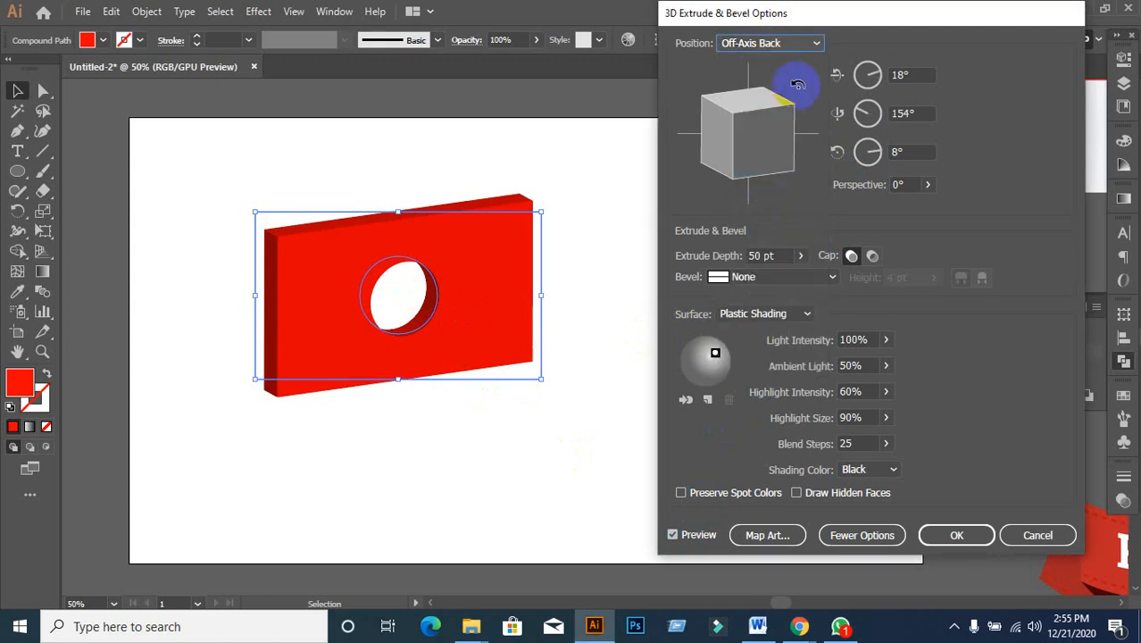
{"action": "left_click", "coordinate": [796, 44]}
{"action": "left_click", "coordinate": [761, 273]}
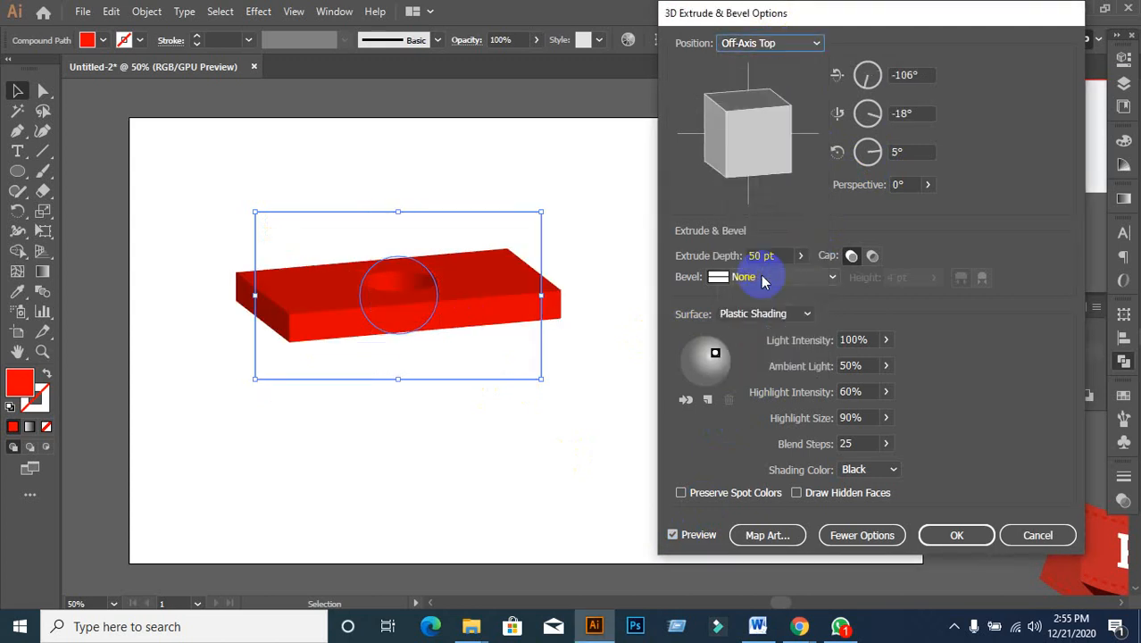
{"action": "left_click", "coordinate": [753, 46]}
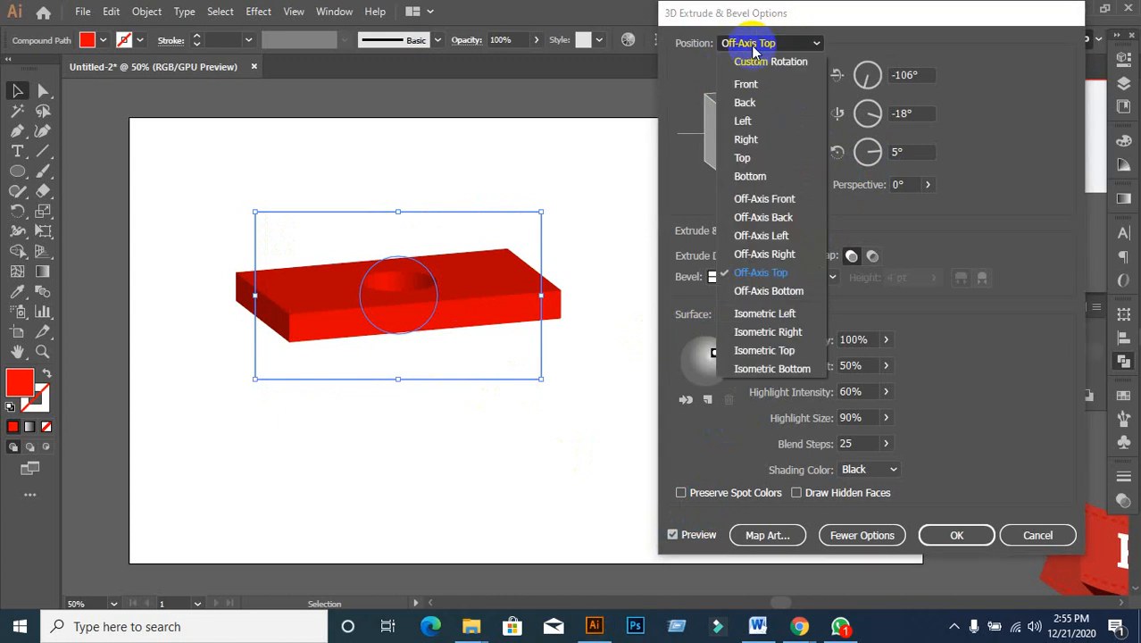
{"action": "left_click", "coordinate": [759, 290]}
- Try the Isometric Left, Isometric Right and Isometric Top positions on the extruded shape
{"action": "left_click", "coordinate": [791, 44]}
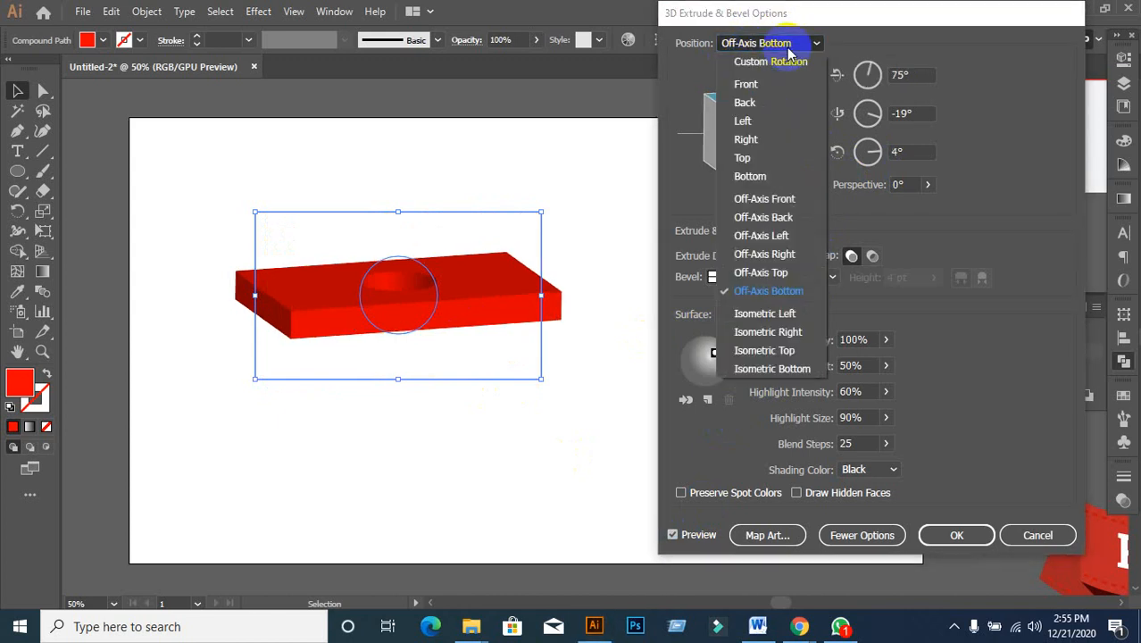
{"action": "left_click", "coordinate": [748, 312]}
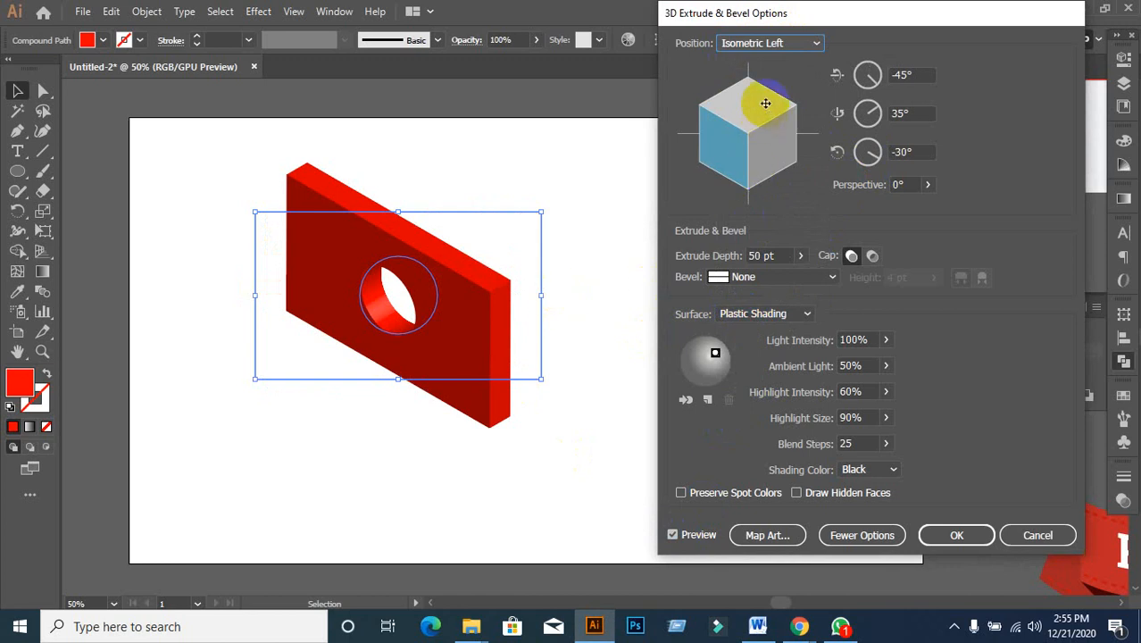
{"action": "left_click", "coordinate": [790, 43]}
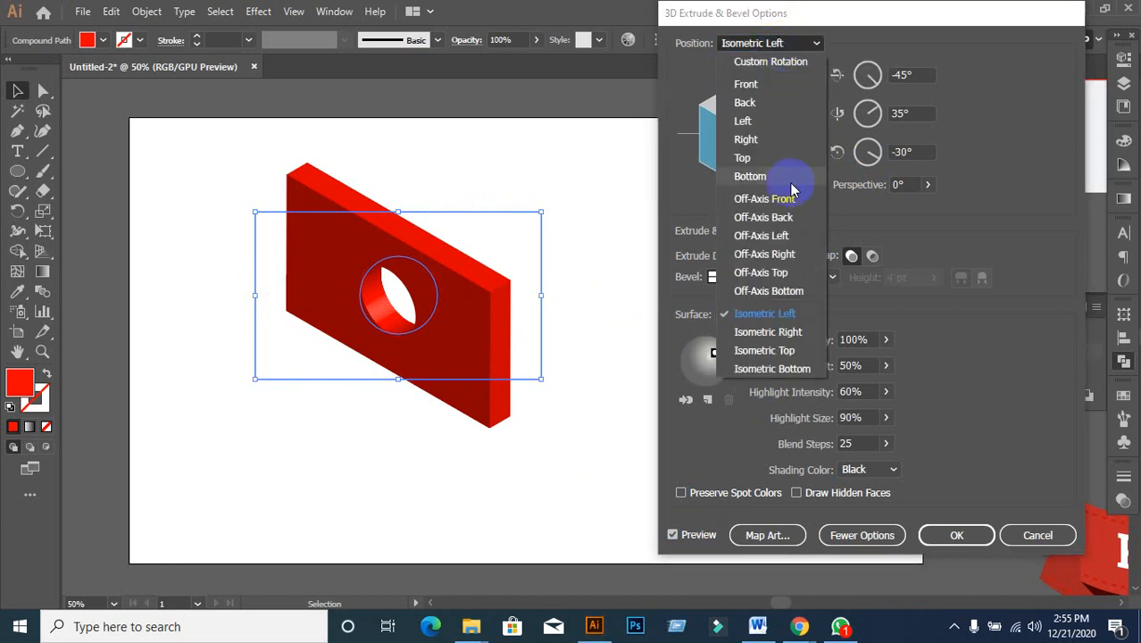
{"action": "left_click", "coordinate": [793, 332]}
{"action": "left_click", "coordinate": [802, 45]}
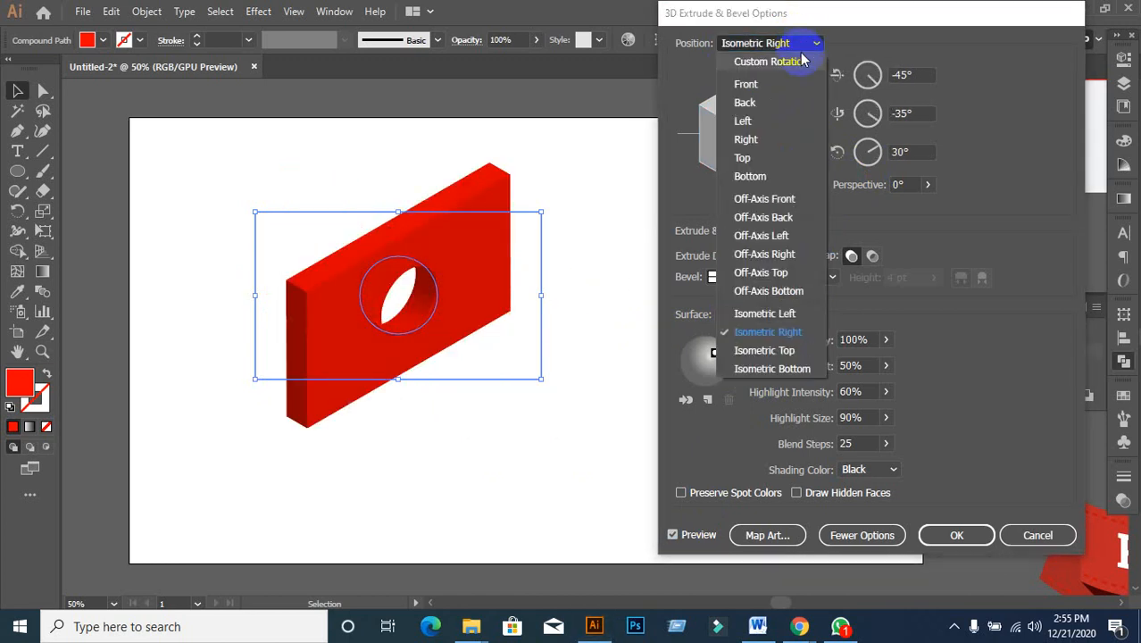
{"action": "left_click", "coordinate": [765, 349]}
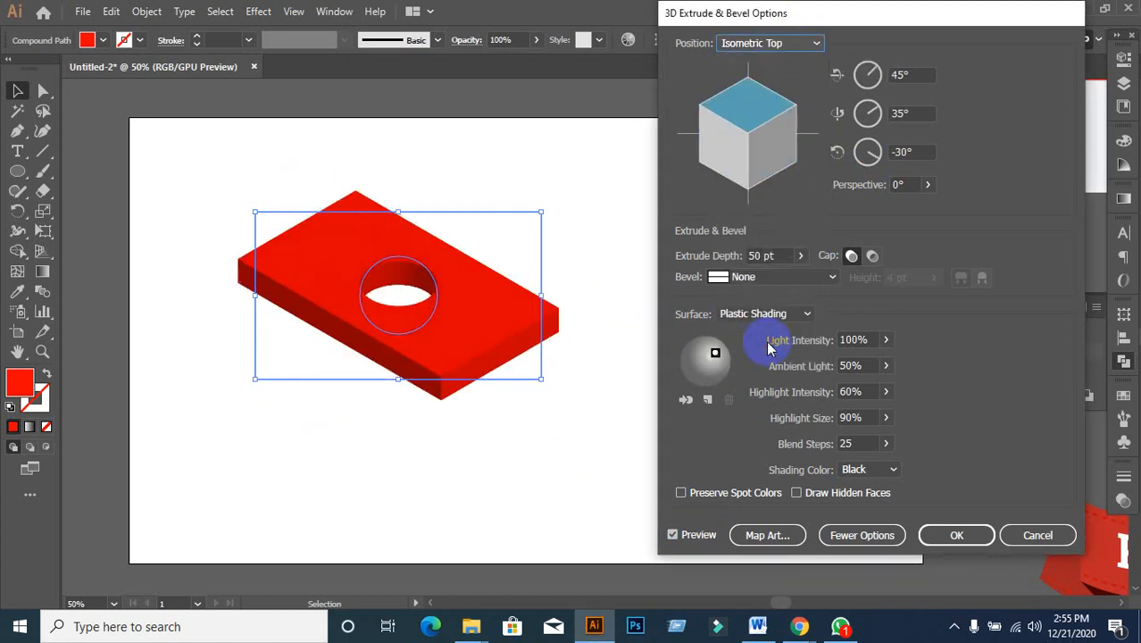
- Compare the Off-Axis Front and Front positions on the extruded shape
{"action": "left_click", "coordinate": [789, 43]}
{"action": "left_click", "coordinate": [781, 200]}
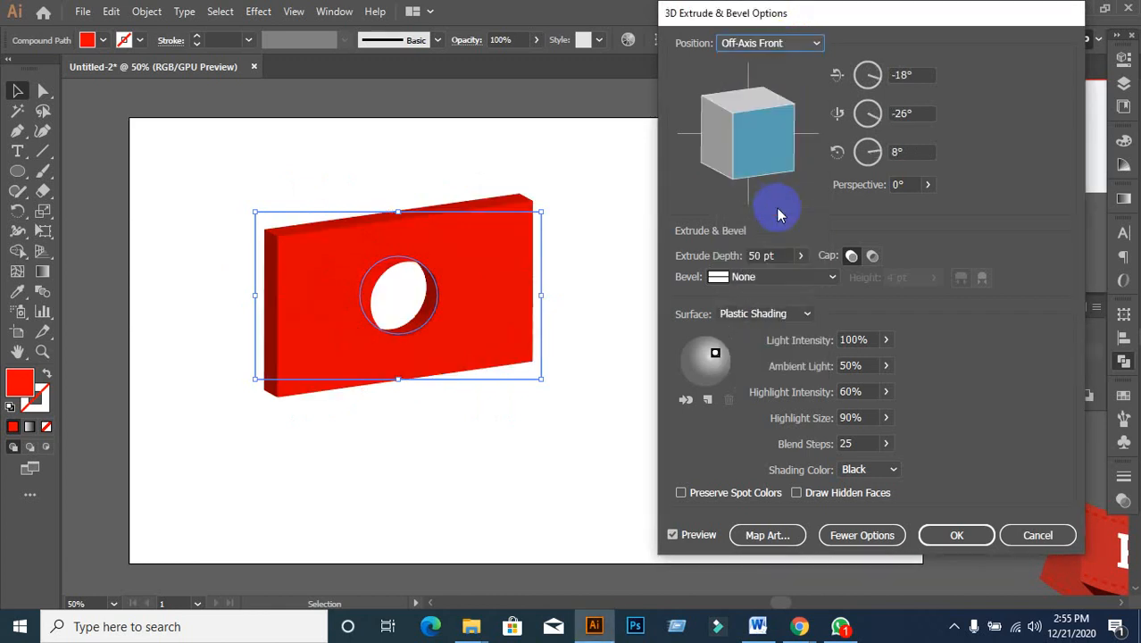
{"action": "left_click", "coordinate": [806, 43]}
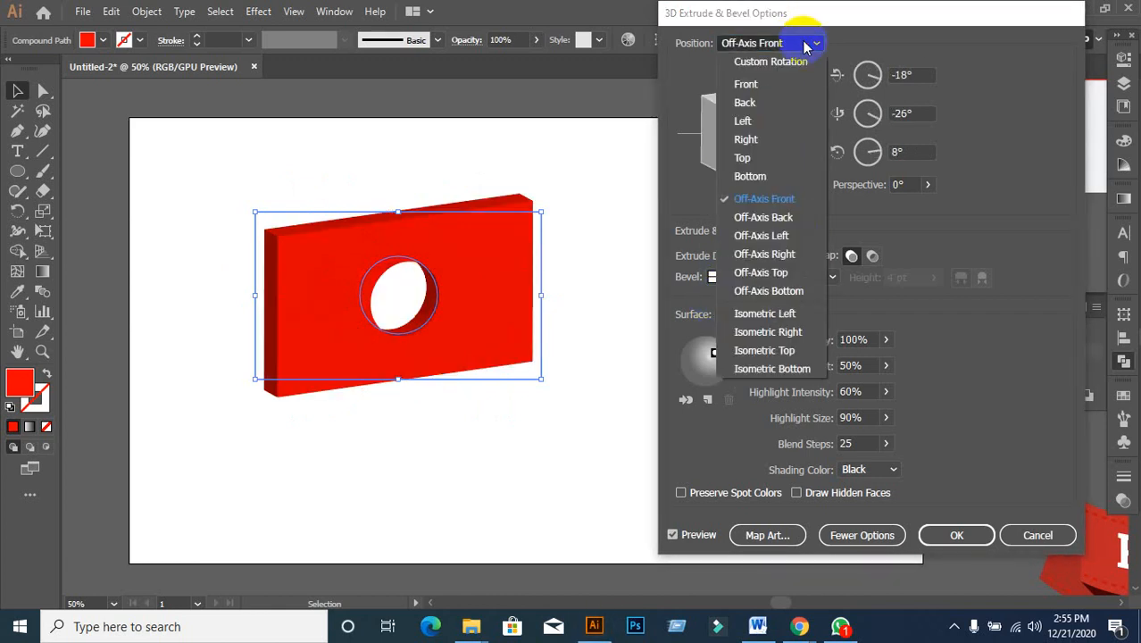
{"action": "left_click", "coordinate": [750, 83]}
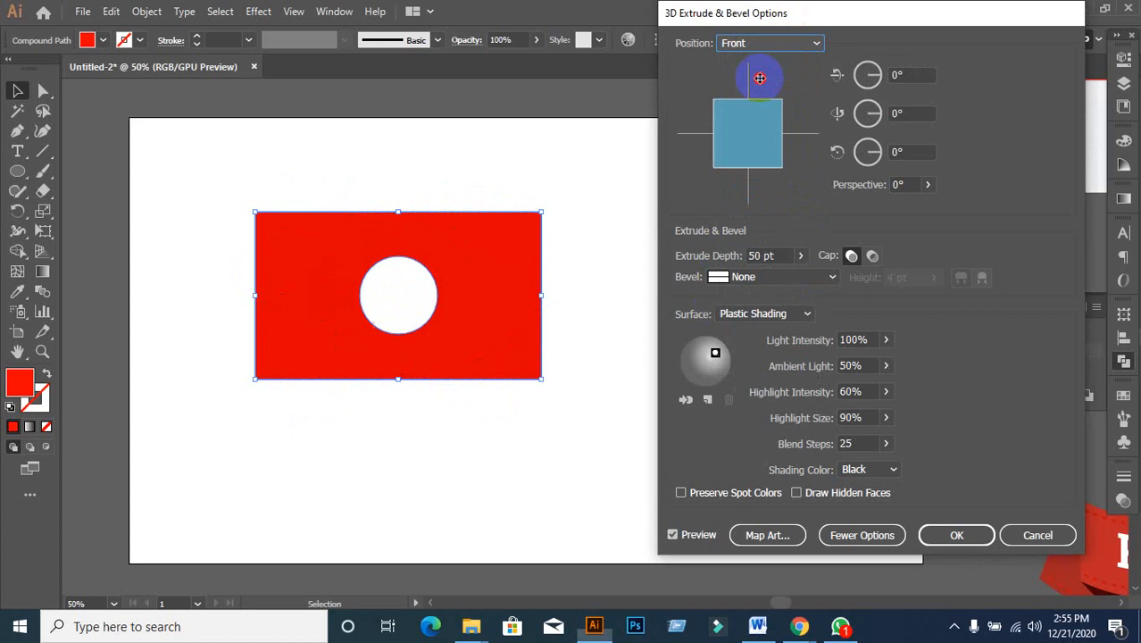
- Reset the position to Off-Axis Front and rotate the cube freely to a custom rotation of about -15°, -40° and 0°
{"action": "left_click", "coordinate": [789, 43]}
{"action": "left_click", "coordinate": [767, 205]}
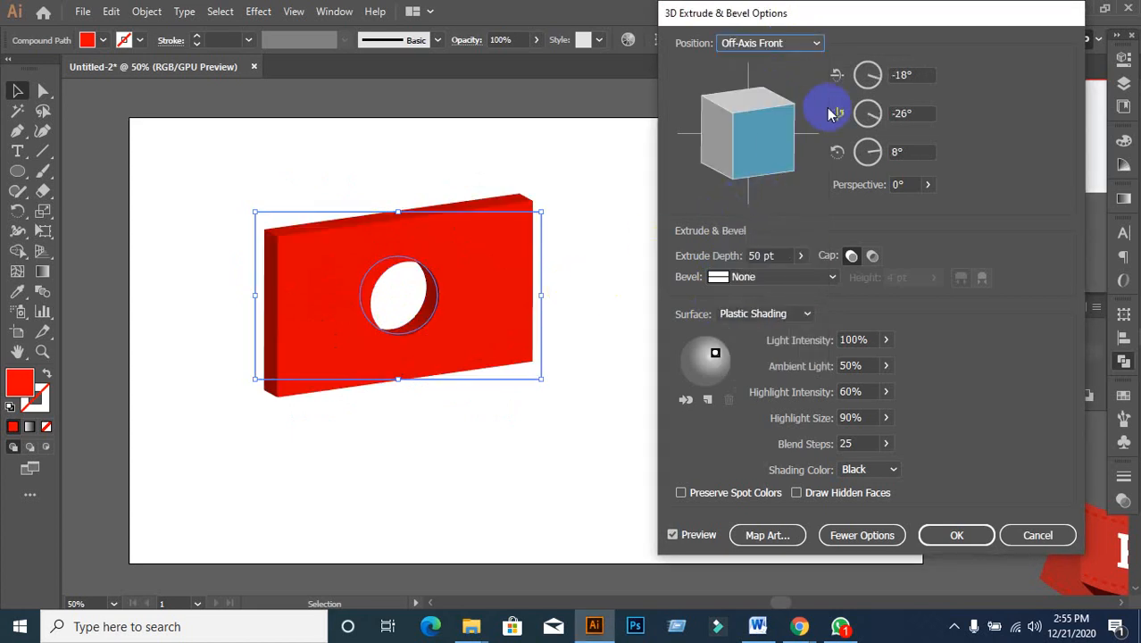
{"action": "left_click_drag", "start_coordinate": [756, 124], "coordinate": [770, 146]}
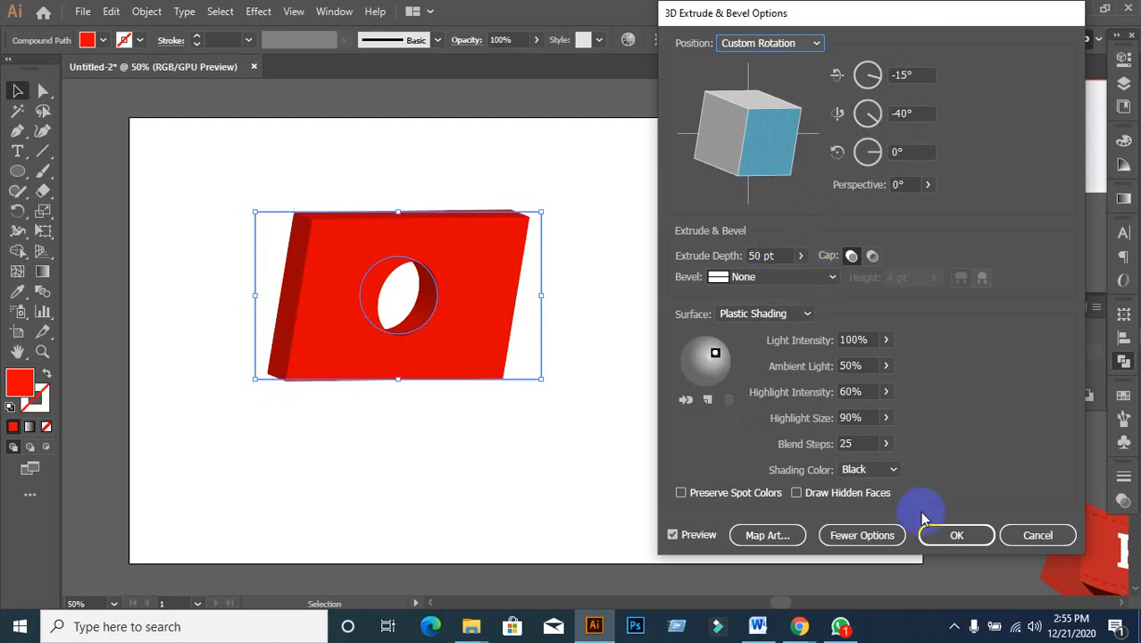
- Apply the custom-rotated extrusion to the rectangle with the hole and expand its appearance into ordinary artwork
{"action": "left_click", "coordinate": [957, 538]}
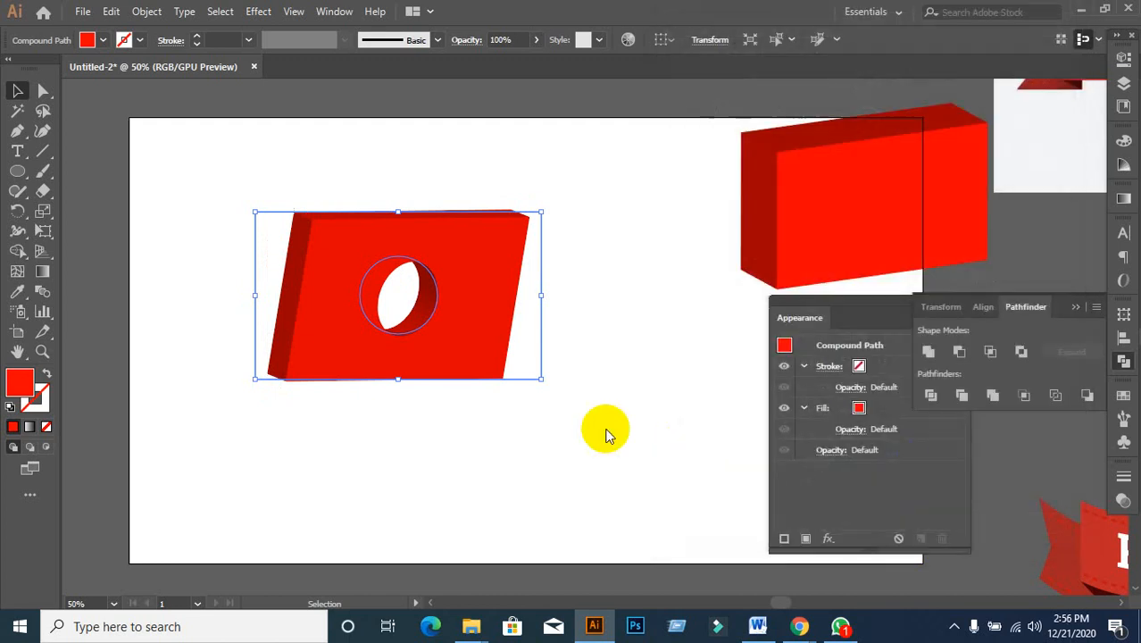
{"action": "left_click", "coordinate": [567, 431]}
{"action": "left_click", "coordinate": [461, 316]}
{"action": "left_click", "coordinate": [148, 10]}
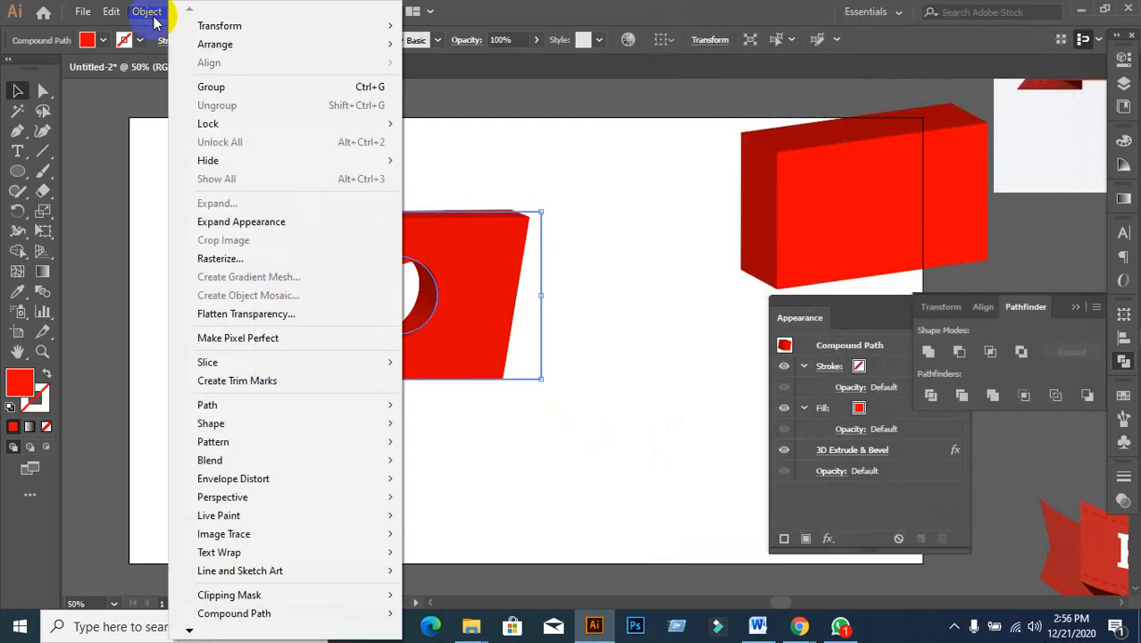
{"action": "left_click", "coordinate": [250, 220]}
{"action": "left_click", "coordinate": [621, 375]}
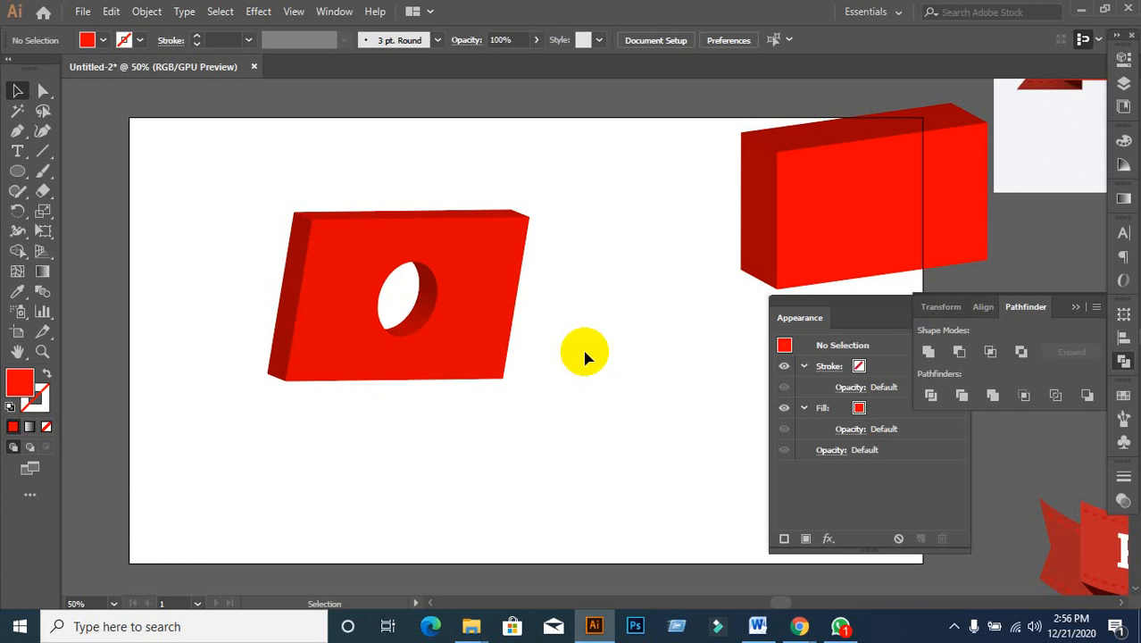
- Move the expanded shape with the hole to the artboard's upper edge, beside the solid red block
{"action": "left_click_drag", "start_coordinate": [510, 280], "coordinate": [681, 200]}
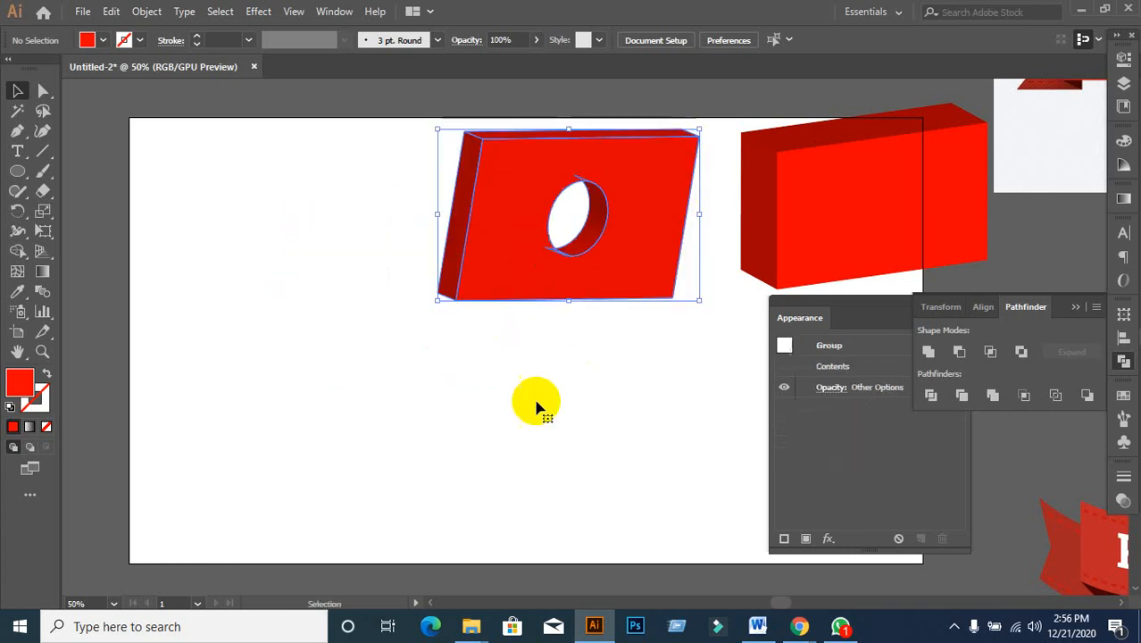
{"action": "left_click", "coordinate": [483, 445]}
{"action": "left_click_drag", "start_coordinate": [493, 230], "coordinate": [469, 208]}
{"action": "left_click", "coordinate": [405, 278]}
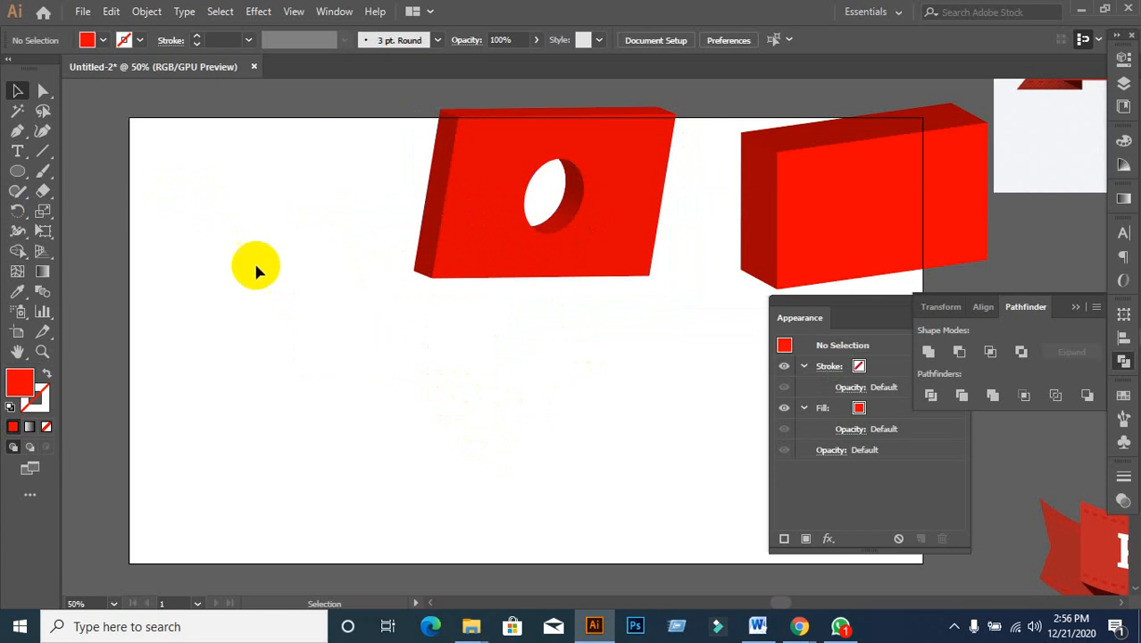
- Add the point text "LEDP" in the empty lower-left area of the artboard
{"action": "left_click", "coordinate": [18, 149]}
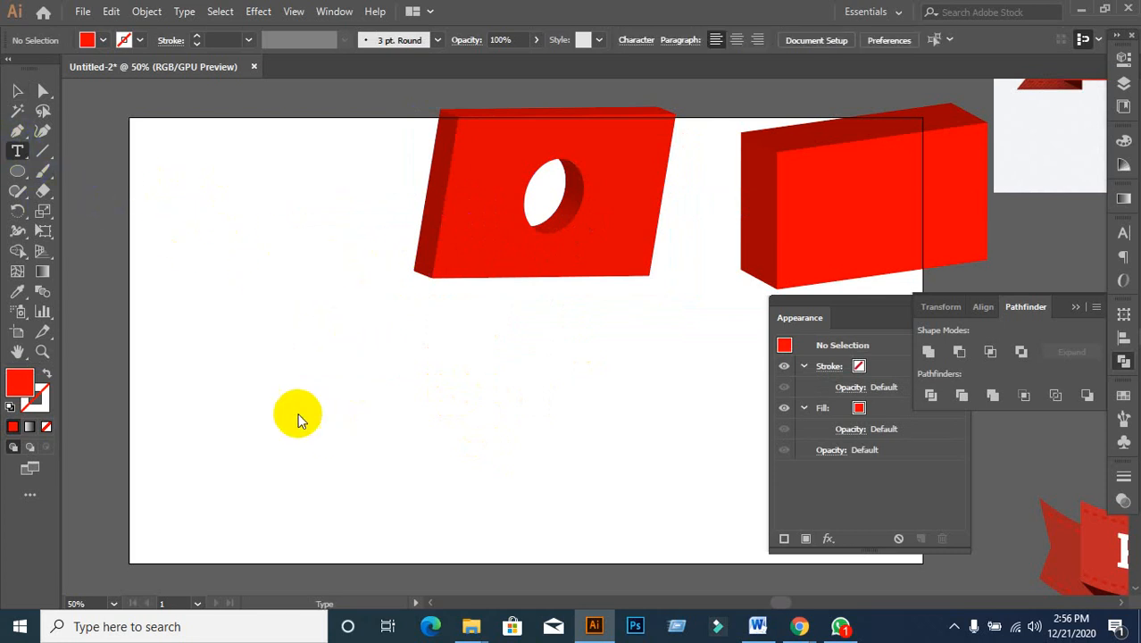
{"action": "left_click", "coordinate": [257, 389]}
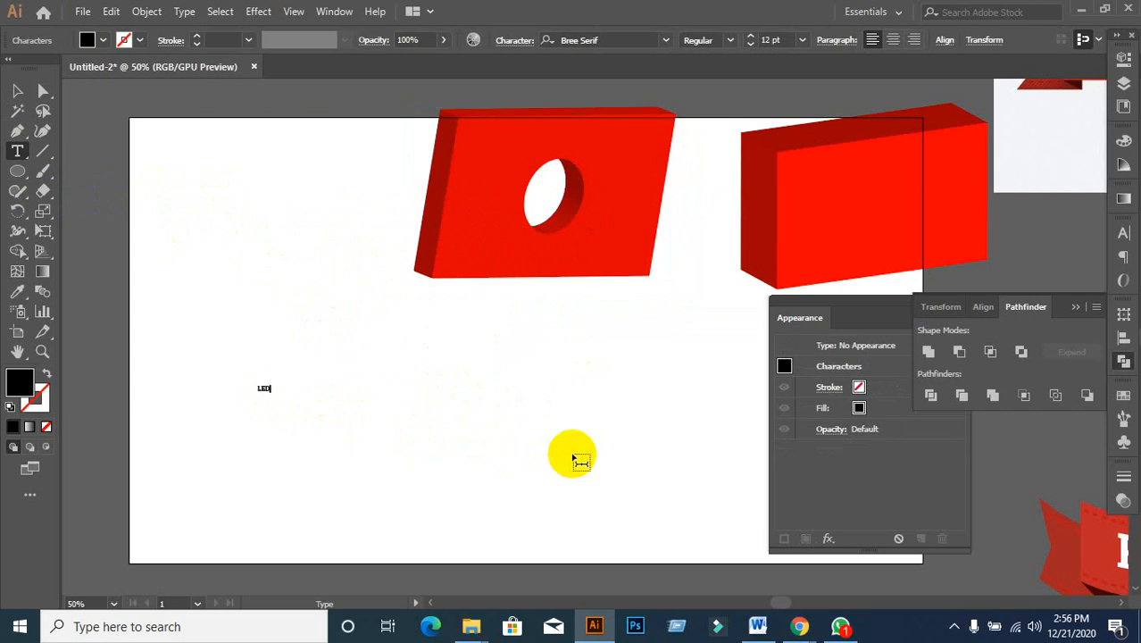
{"action": "type", "text": "LEDP"}
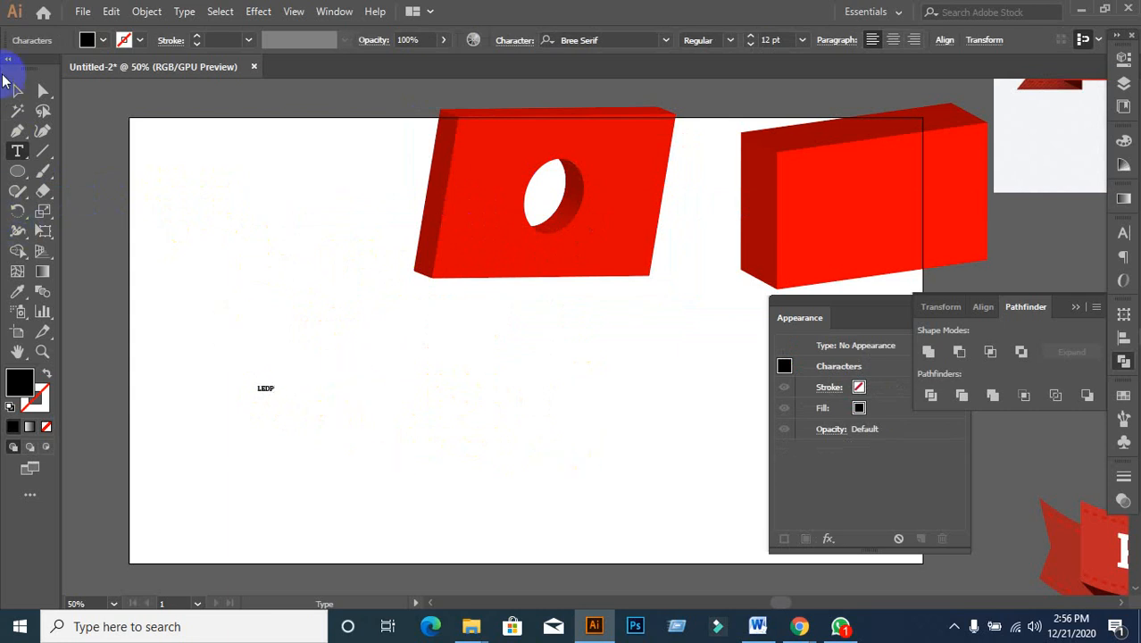
- Scale the LEDP text up to about 270 pt and position it in the lower part of the artboard
{"action": "left_click", "coordinate": [18, 90]}
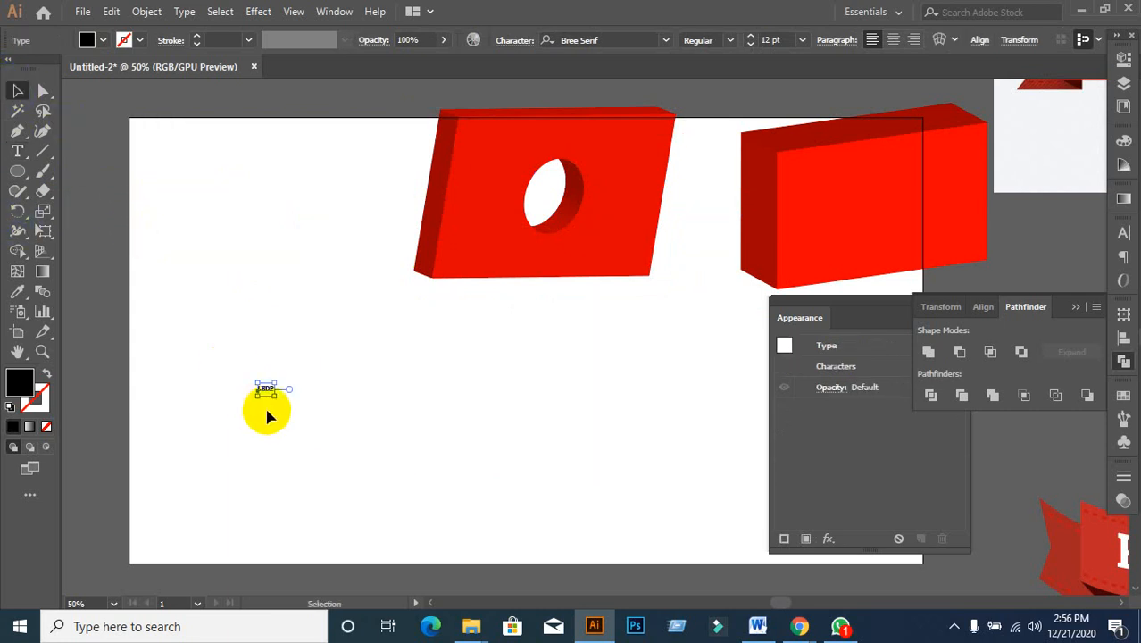
{"action": "left_click_drag", "start_coordinate": [270, 390], "coordinate": [510, 500]}
{"action": "scroll", "coordinate": [540, 454], "scroll_direction": "down", "scroll_amount": 3}
{"action": "left_click_drag", "start_coordinate": [429, 420], "coordinate": [377, 371]}
{"action": "left_click_drag", "start_coordinate": [449, 391], "coordinate": [574, 451]}
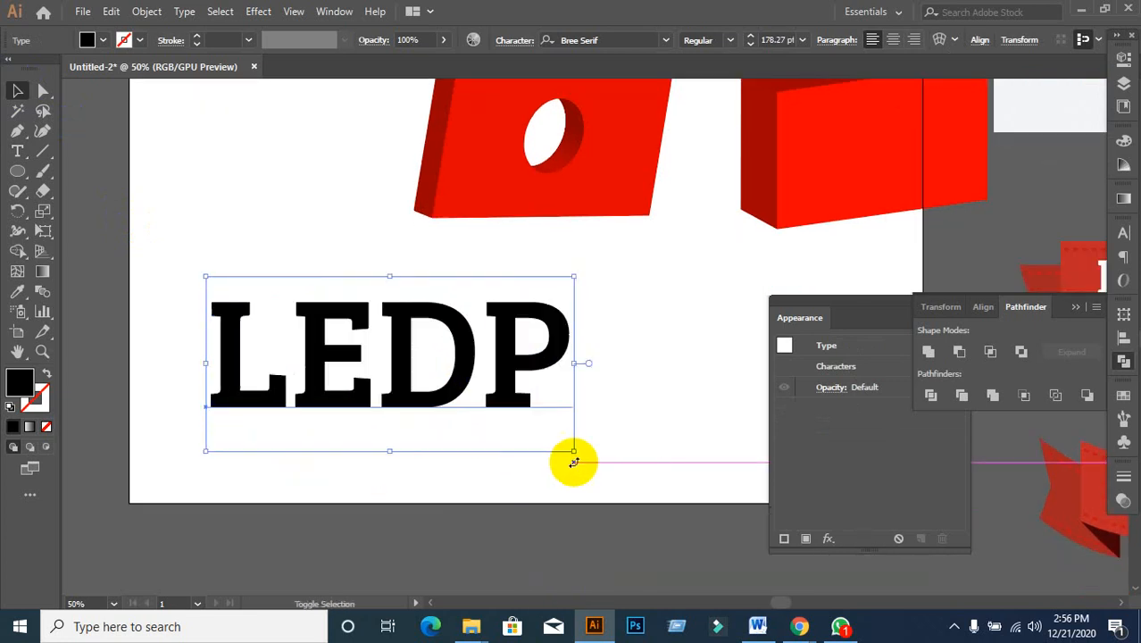
- Set the LEDP text's font to Montserrat SemiBold
{"action": "left_click", "coordinate": [1123, 233]}
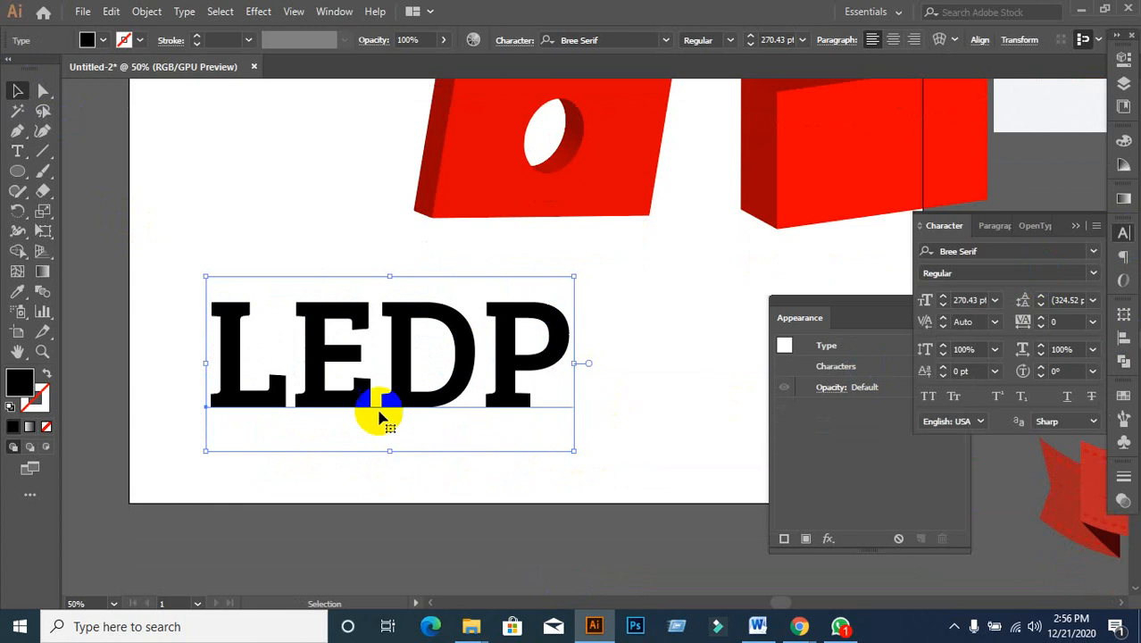
{"action": "left_click", "coordinate": [992, 251]}
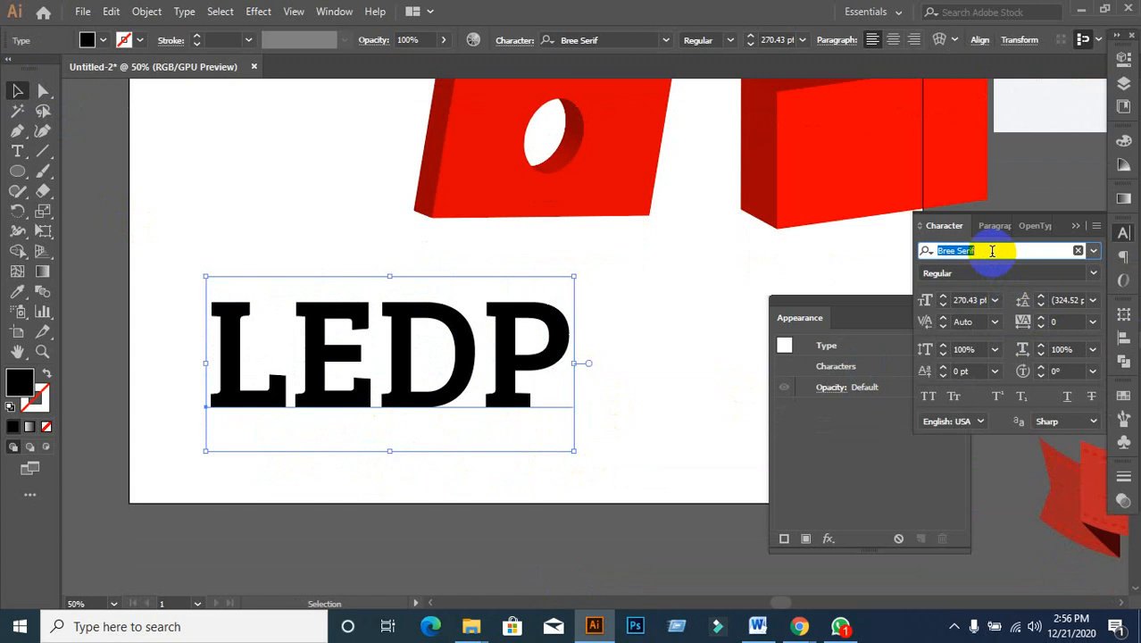
{"action": "type", "text": "mo0n"}
{"action": "key", "text": "BackSpace"}
{"action": "key", "text": "BackSpace"}
{"action": "key", "text": "BackSpace"}
{"action": "key", "text": "BackSpace"}
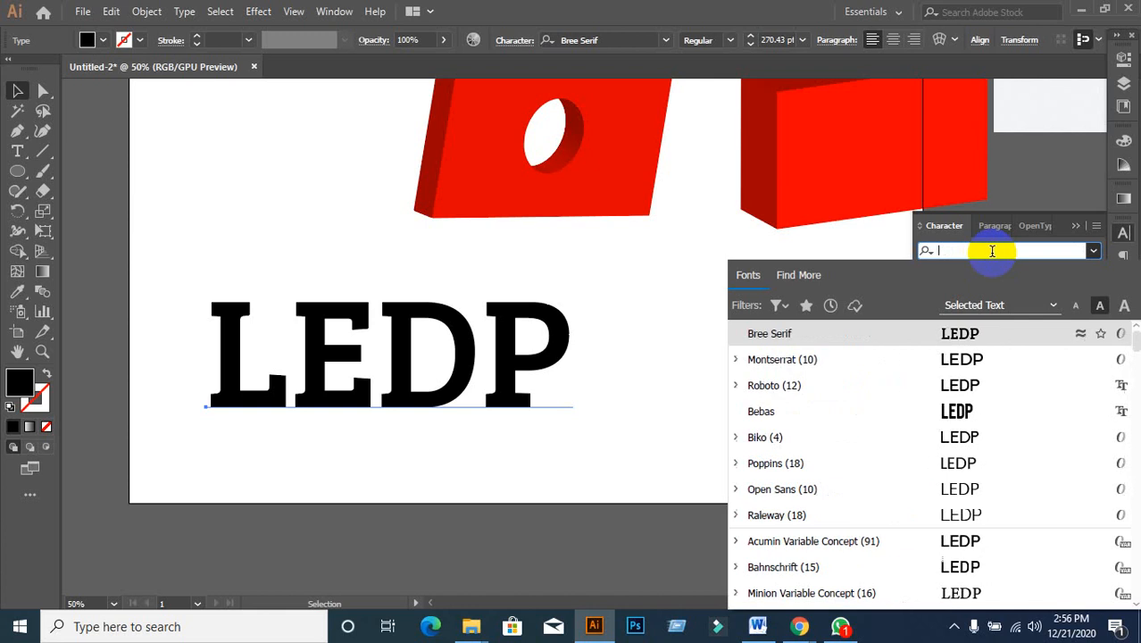
{"action": "type", "text": "mon"}
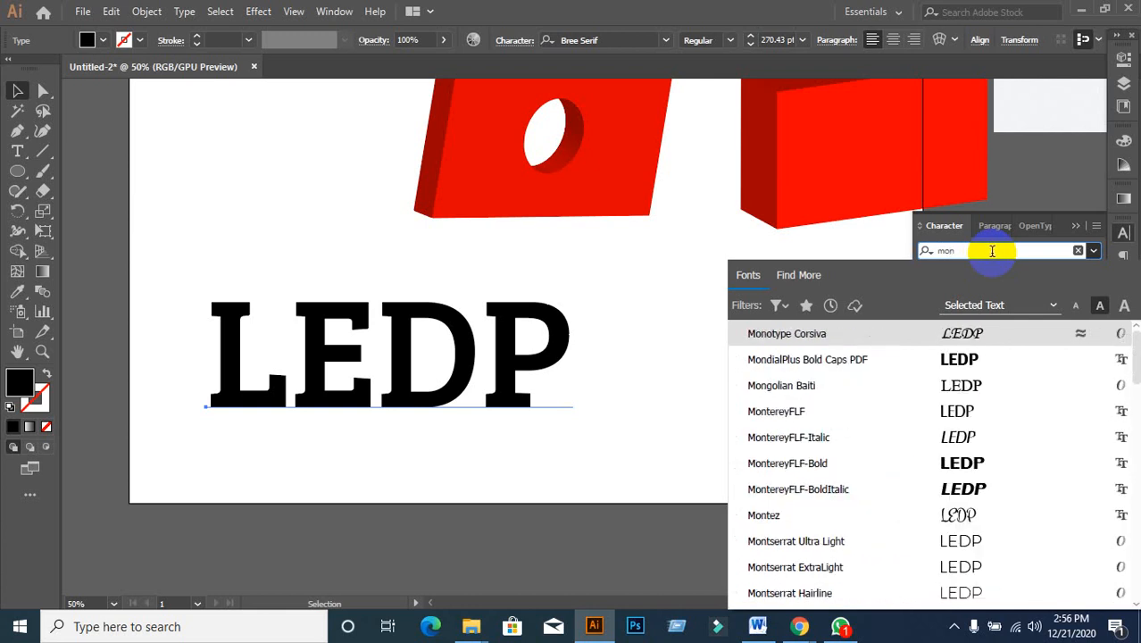
{"action": "left_click", "coordinate": [787, 540]}
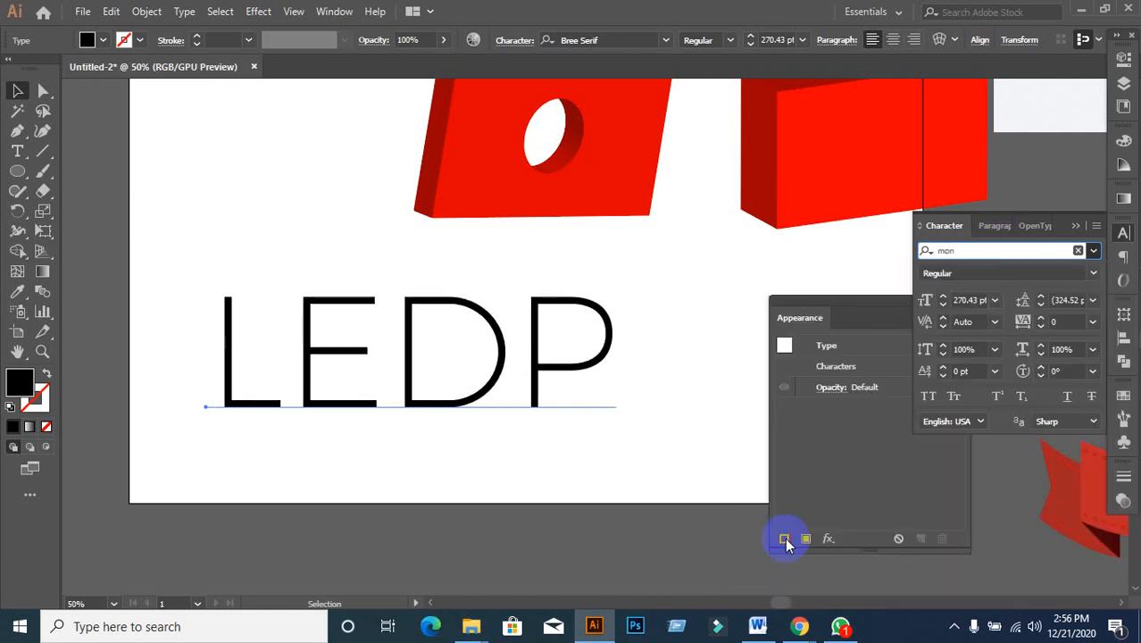
{"action": "left_click", "coordinate": [1095, 277]}
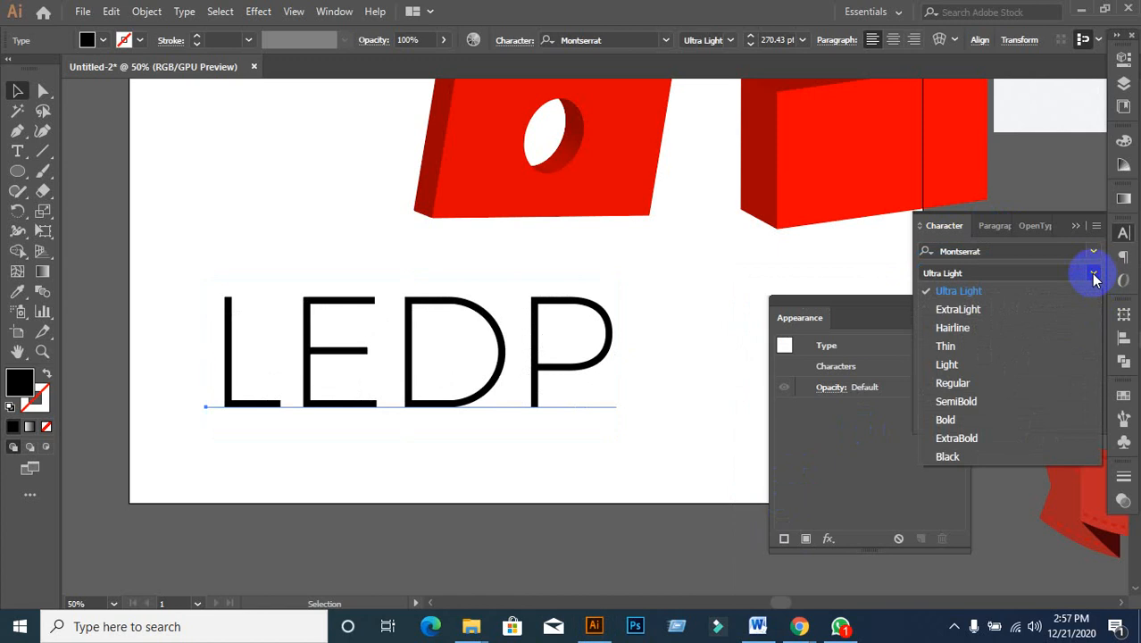
{"action": "left_click", "coordinate": [956, 401]}
- Move the shape with the hole farther up and shift the LEDP text up by about 106 px
{"action": "scroll", "coordinate": [607, 268], "scroll_direction": "up", "scroll_amount": 1}
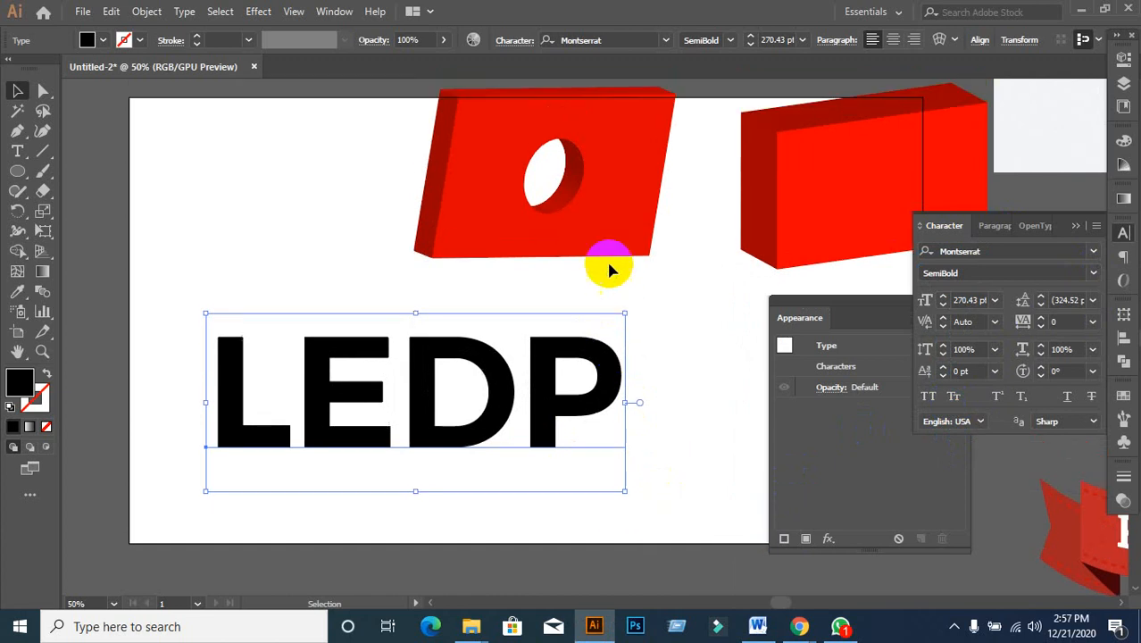
{"action": "left_click_drag", "start_coordinate": [625, 228], "coordinate": [666, 143]}
{"action": "left_click", "coordinate": [566, 419]}
{"action": "left_click_drag", "start_coordinate": [567, 420], "coordinate": [565, 357]}
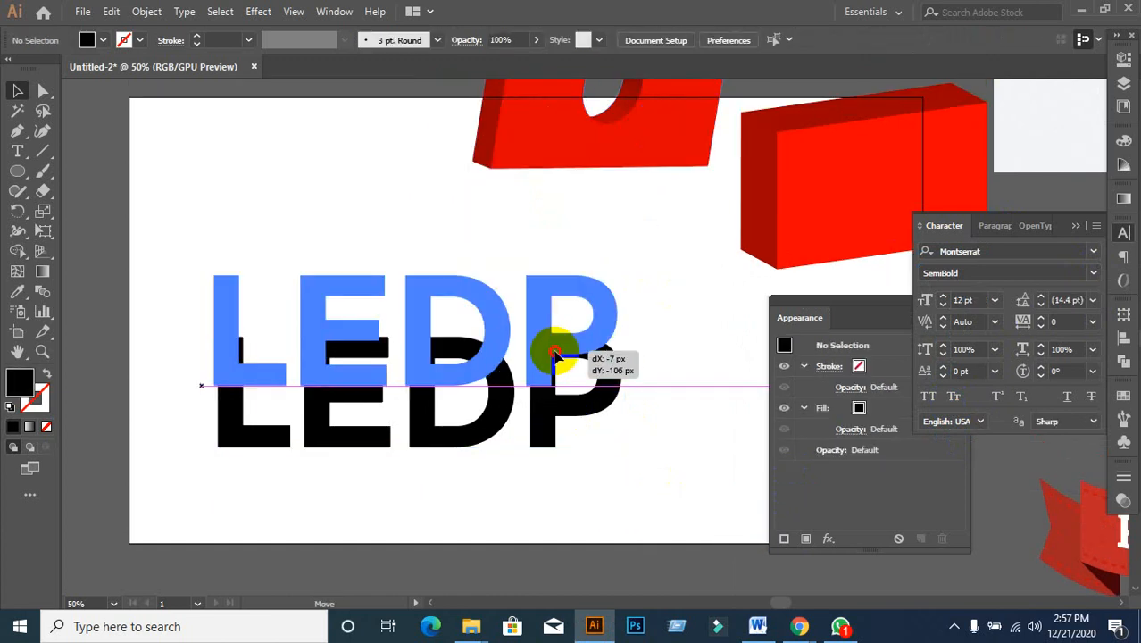
{"action": "left_click", "coordinate": [527, 498]}
- Convert the LEDP text to outlines and fill the letters with the red swatch
{"action": "left_click_drag", "start_coordinate": [174, 224], "coordinate": [421, 429]}
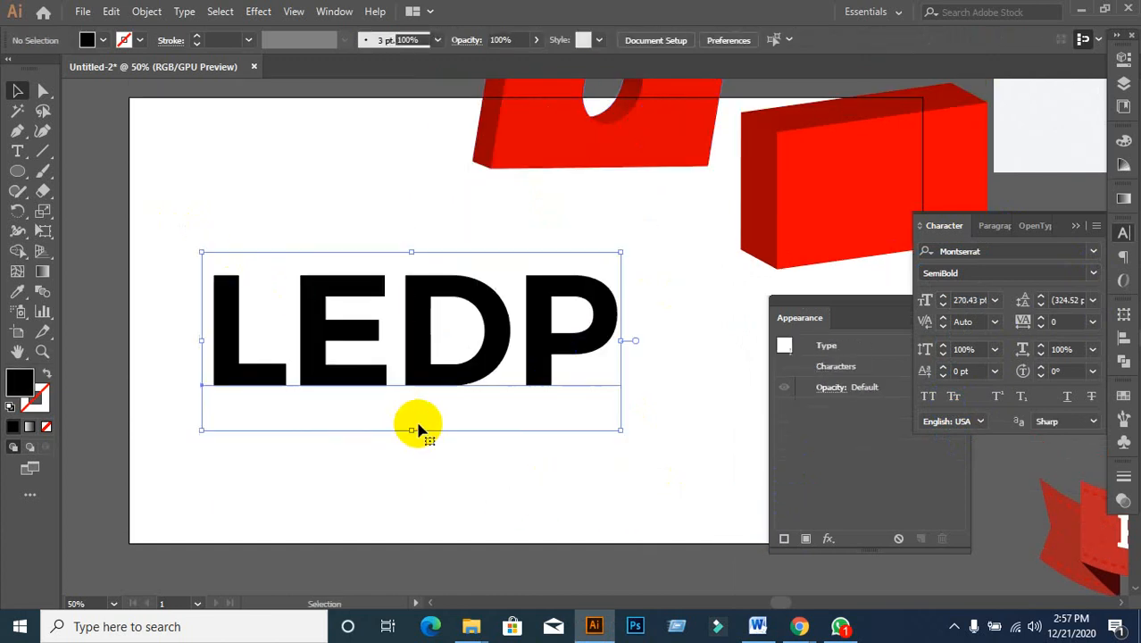
{"action": "right_click", "coordinate": [421, 357]}
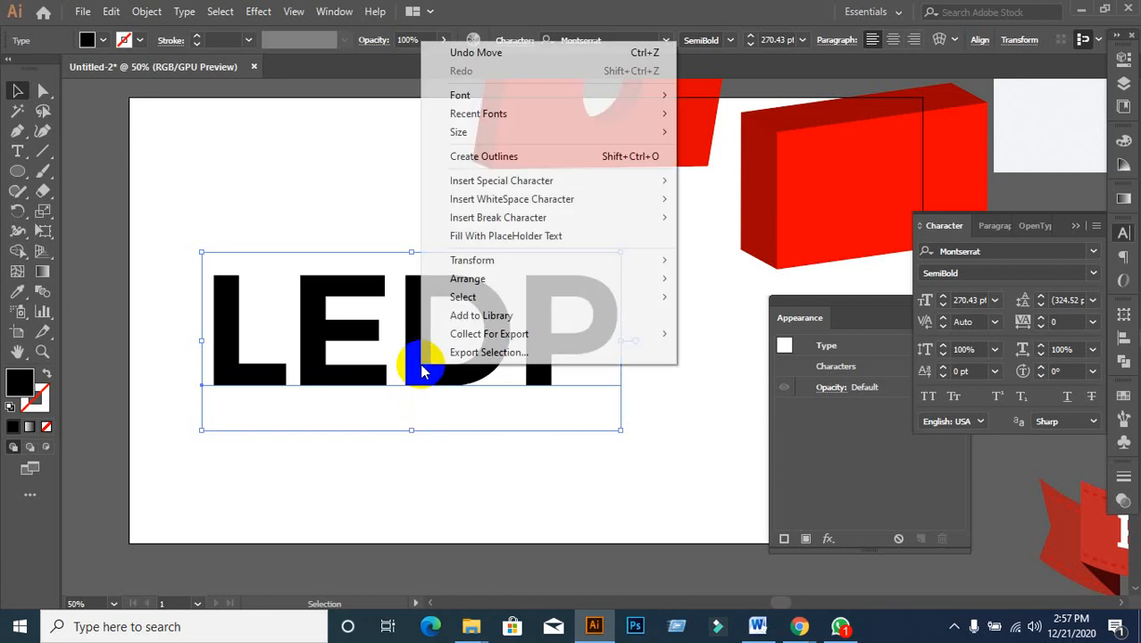
{"action": "left_click", "coordinate": [510, 155]}
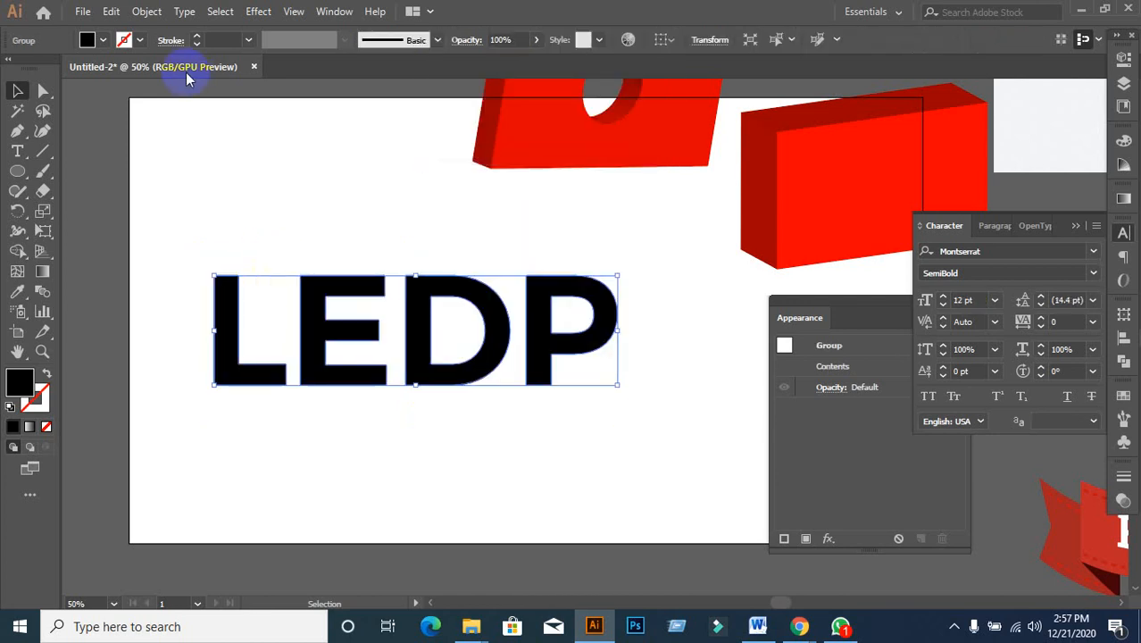
{"action": "left_click", "coordinate": [1124, 397]}
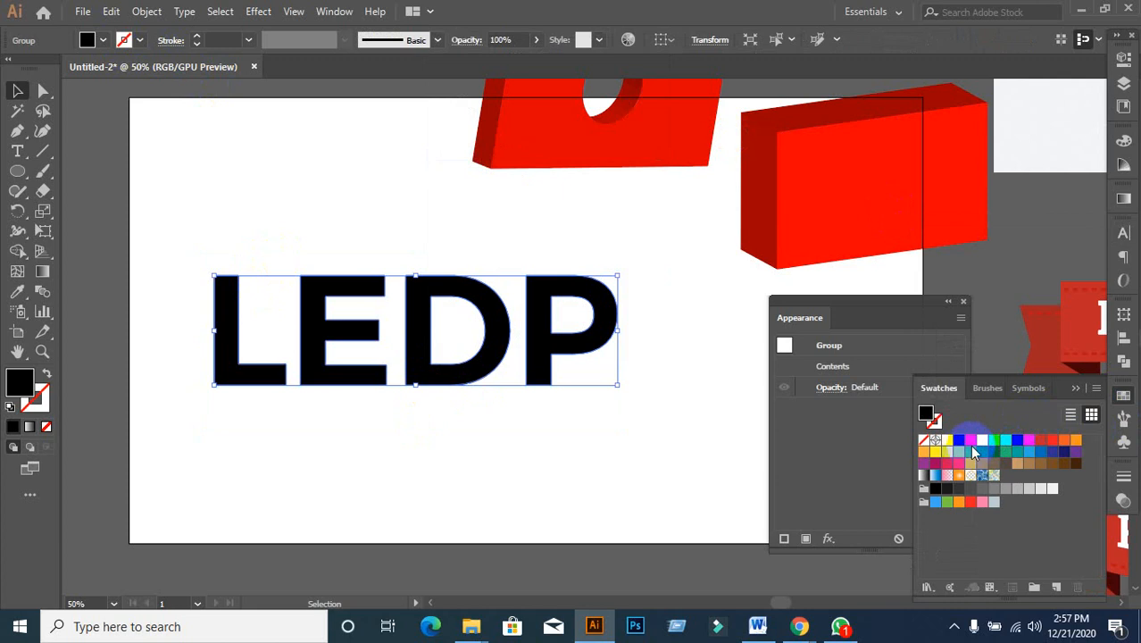
{"action": "left_click", "coordinate": [970, 441]}
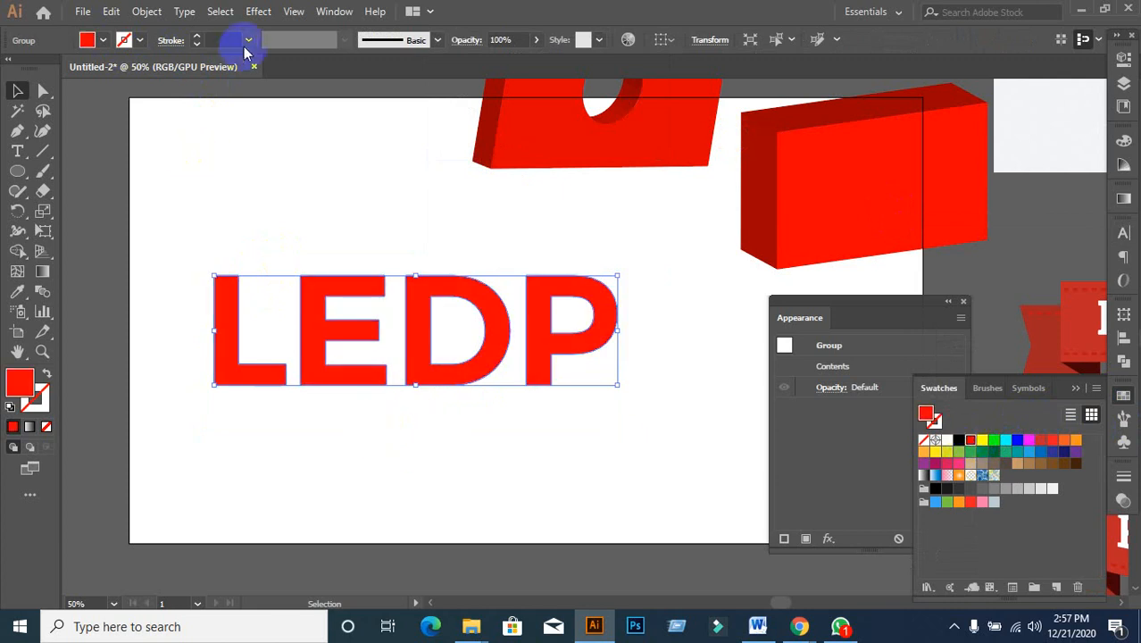
- Start a 3D Extrude & Bevel effect on the outlined LEDP letters with the live preview on
{"action": "left_click", "coordinate": [256, 13]}
{"action": "mouse_move", "coordinate": [268, 107]}
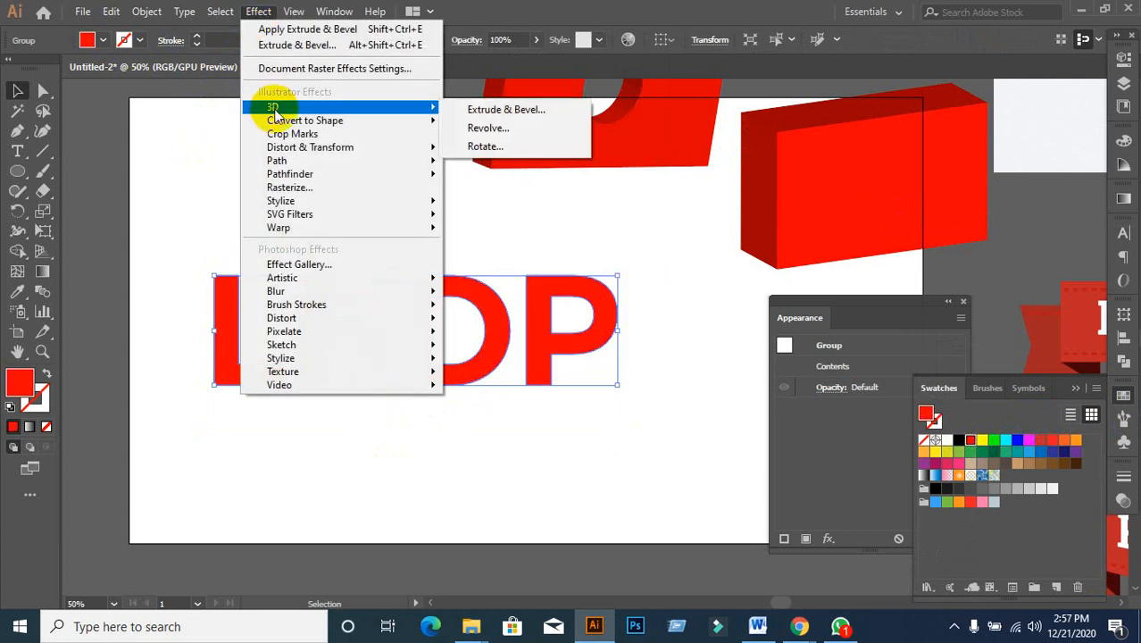
{"action": "left_click", "coordinate": [502, 109]}
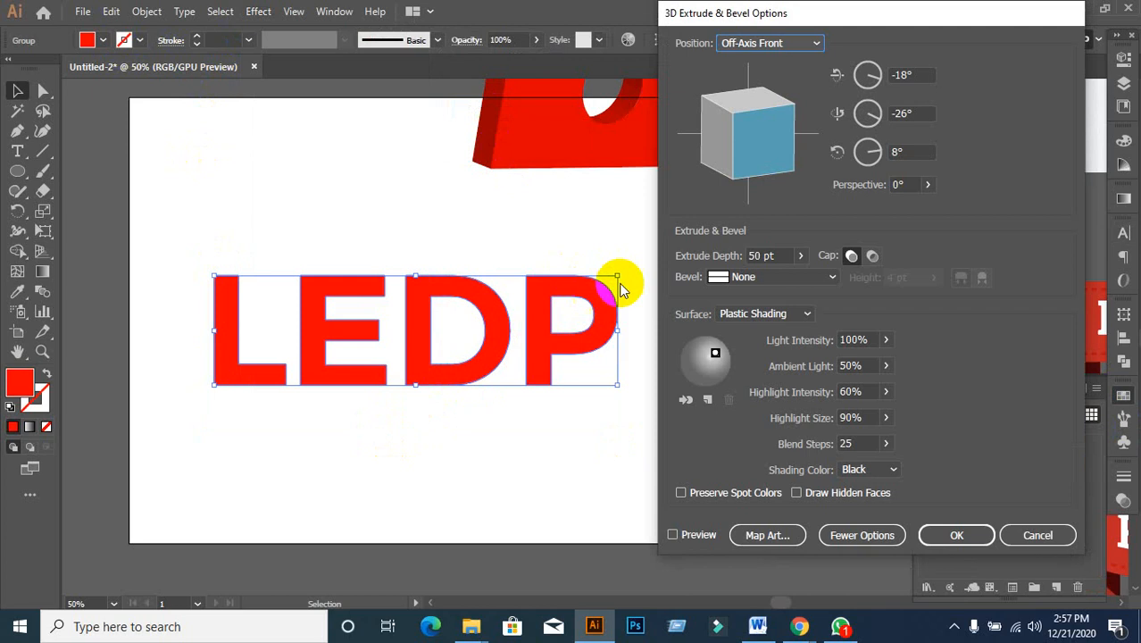
{"action": "left_click", "coordinate": [673, 534]}
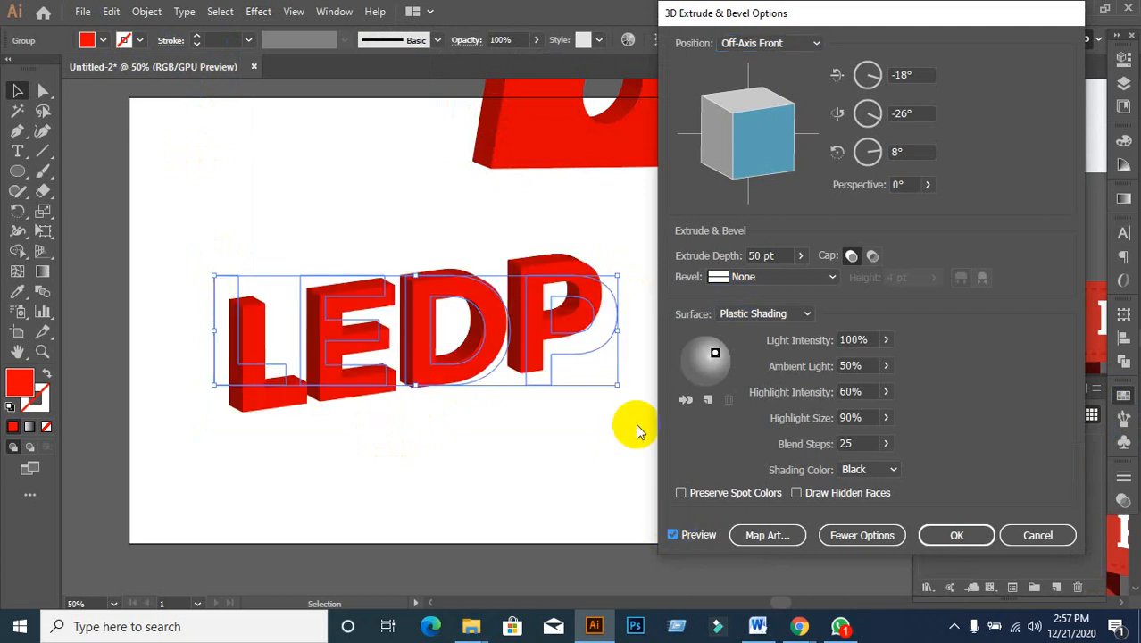
- Raise the letters' extrude depth gradually to about 160 pt and bring it back down to 136 pt
{"action": "key", "text": "Up"}
{"action": "key", "text": "Up"}
{"action": "key", "text": "Up"}
{"action": "key", "text": "Up"}
{"action": "key", "text": "Up"}
{"action": "key", "text": "Up"}
{"action": "key", "text": "Up"}
{"action": "key", "text": "Up"}
{"action": "key", "text": "Up"}
{"action": "key", "text": "Up"}
{"action": "key", "text": "Up"}
{"action": "key", "text": "Up"}
{"action": "key", "text": "Up"}
{"action": "key", "text": "Up"}
{"action": "key", "text": "Up"}
{"action": "key", "text": "Up"}
{"action": "key", "text": "Up"}
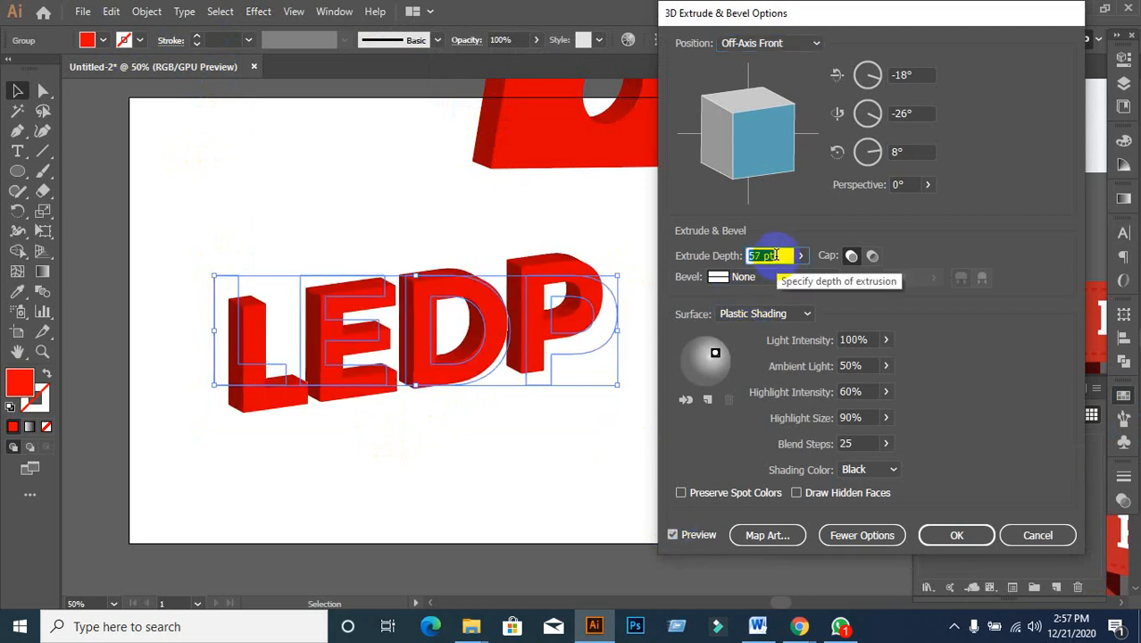
{"action": "key", "text": "Up"}
{"action": "key", "text": "Up"}
{"action": "key", "text": "Up"}
{"action": "key", "text": "Up"}
{"action": "key", "text": "Up"}
{"action": "key", "text": "Up"}
{"action": "key", "text": "Up"}
{"action": "key", "text": "Up"}
{"action": "key", "text": "Up"}
{"action": "key", "text": "Up"}
{"action": "key", "text": "Up"}
{"action": "key", "text": "Up"}
{"action": "key", "text": "Up"}
{"action": "key", "text": "Up"}
{"action": "key", "text": "Up"}
{"action": "key", "text": "Up"}
{"action": "key", "text": "Up"}
{"action": "key", "text": "Up"}
{"action": "key", "text": "Up"}
{"action": "key", "text": "Up"}
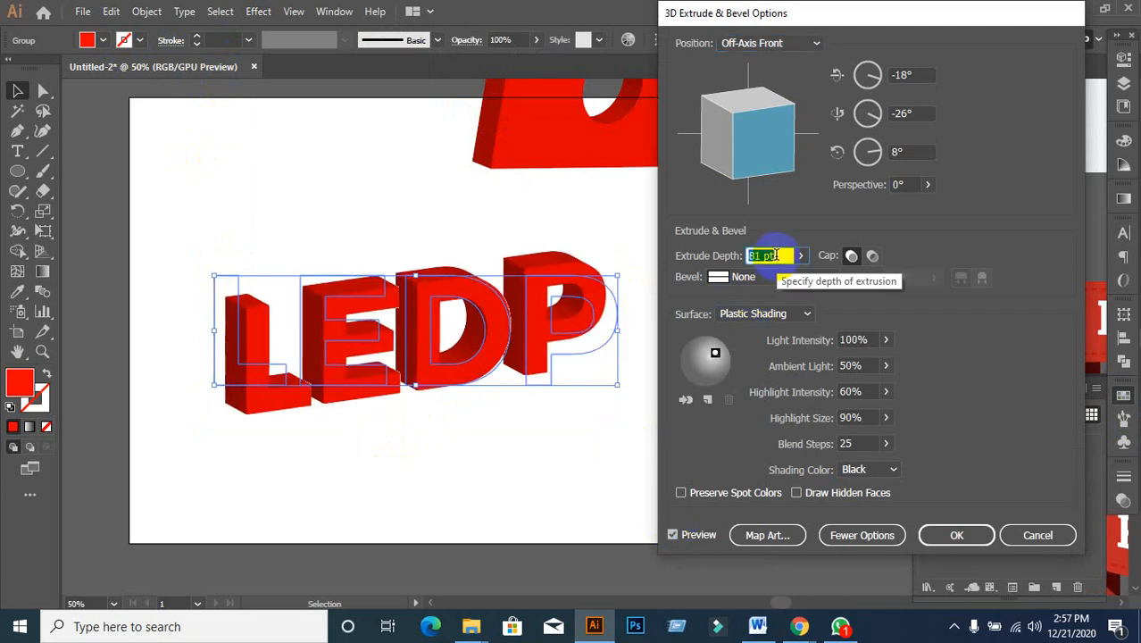
{"action": "key", "text": "Up"}
{"action": "key", "text": "Up"}
{"action": "key", "text": "Up"}
{"action": "key", "text": "Up"}
{"action": "key", "text": "Up"}
{"action": "key", "text": "Up"}
{"action": "key", "text": "Up"}
{"action": "key", "text": "Up"}
{"action": "key", "text": "Up"}
{"action": "key", "text": "Up"}
{"action": "key", "text": "Up"}
{"action": "key", "text": "Up"}
{"action": "key", "text": "Up"}
{"action": "key", "text": "Up"}
{"action": "key", "text": "Up"}
{"action": "key", "text": "Up"}
{"action": "key", "text": "Up"}
{"action": "key", "text": "Up"}
{"action": "key", "text": "Up"}
{"action": "key", "text": "Up"}
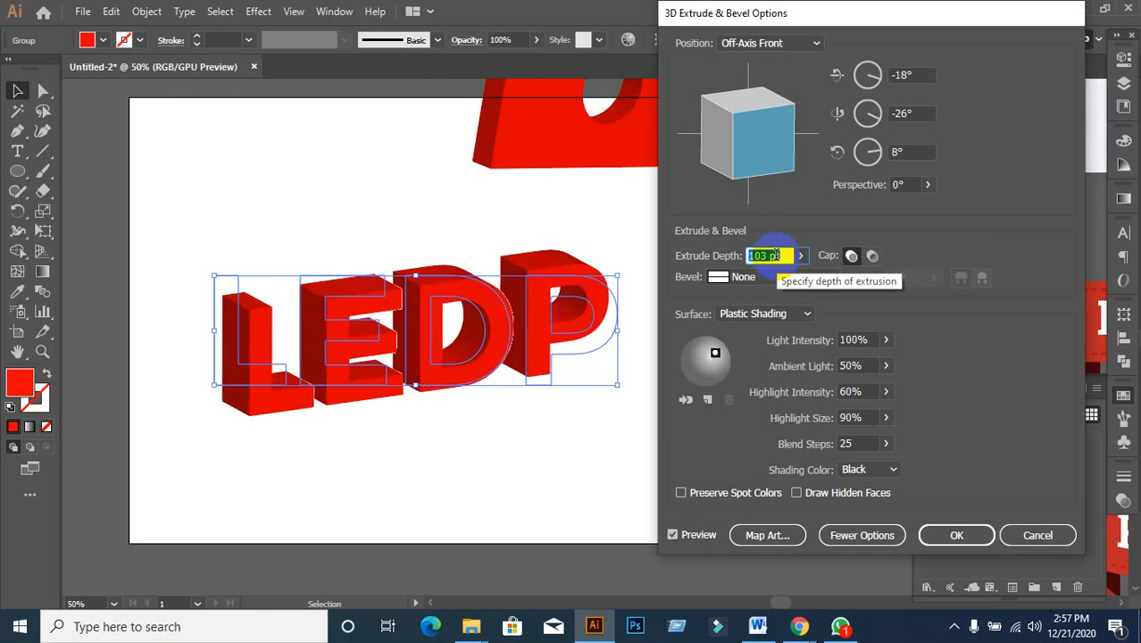
{"action": "key", "text": "Up"}
{"action": "key", "text": "Up"}
{"action": "key", "text": "Up"}
{"action": "key", "text": "Up"}
{"action": "key", "text": "Up"}
{"action": "key", "text": "Up"}
{"action": "key", "text": "Up"}
{"action": "key", "text": "Up"}
{"action": "key", "text": "Up"}
{"action": "key", "text": "Up"}
{"action": "key", "text": "Up"}
{"action": "key", "text": "Up"}
{"action": "key", "text": "Up"}
{"action": "key", "text": "Up"}
{"action": "key", "text": "Up"}
{"action": "key", "text": "Up"}
{"action": "key", "text": "Up"}
{"action": "key", "text": "Up"}
{"action": "key", "text": "Up"}
{"action": "key", "text": "Up"}
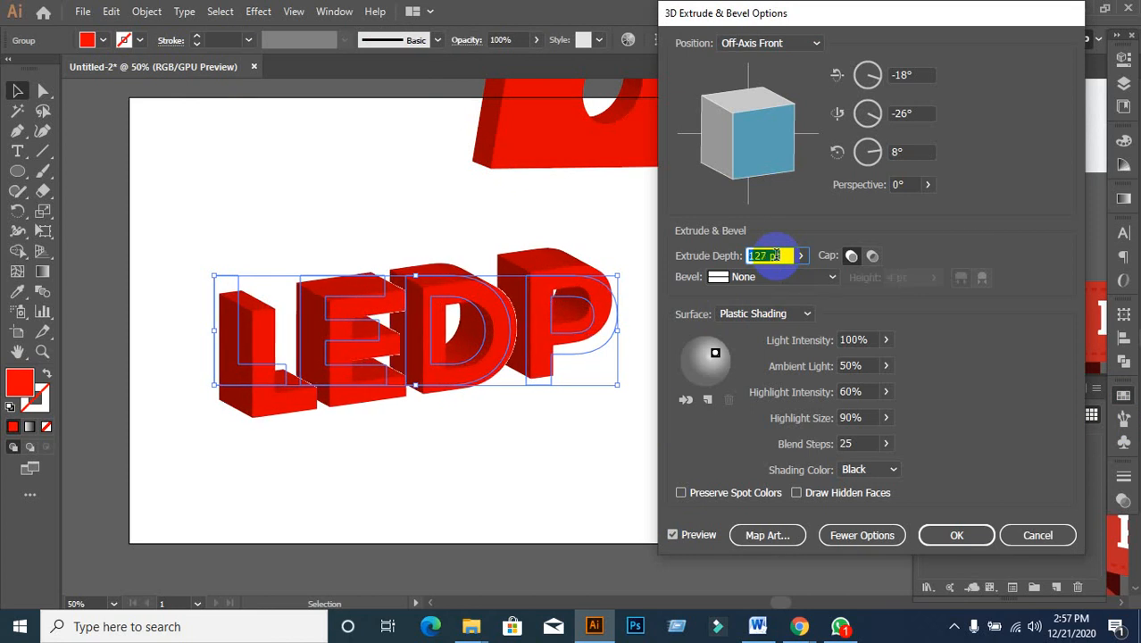
{"action": "key", "text": "Up"}
{"action": "key", "text": "Up"}
{"action": "key", "text": "Up"}
{"action": "key", "text": "Up"}
{"action": "key", "text": "Up"}
{"action": "key", "text": "Up"}
{"action": "key", "text": "Up"}
{"action": "key", "text": "Up"}
{"action": "key", "text": "Up"}
{"action": "key", "text": "Up"}
{"action": "key", "text": "Up"}
{"action": "key", "text": "Up"}
{"action": "key", "text": "Up"}
{"action": "key", "text": "Up"}
{"action": "key", "text": "Up"}
{"action": "key", "text": "Up"}
{"action": "key", "text": "Up"}
{"action": "key", "text": "Up"}
{"action": "key", "text": "Up"}
{"action": "key", "text": "Up"}
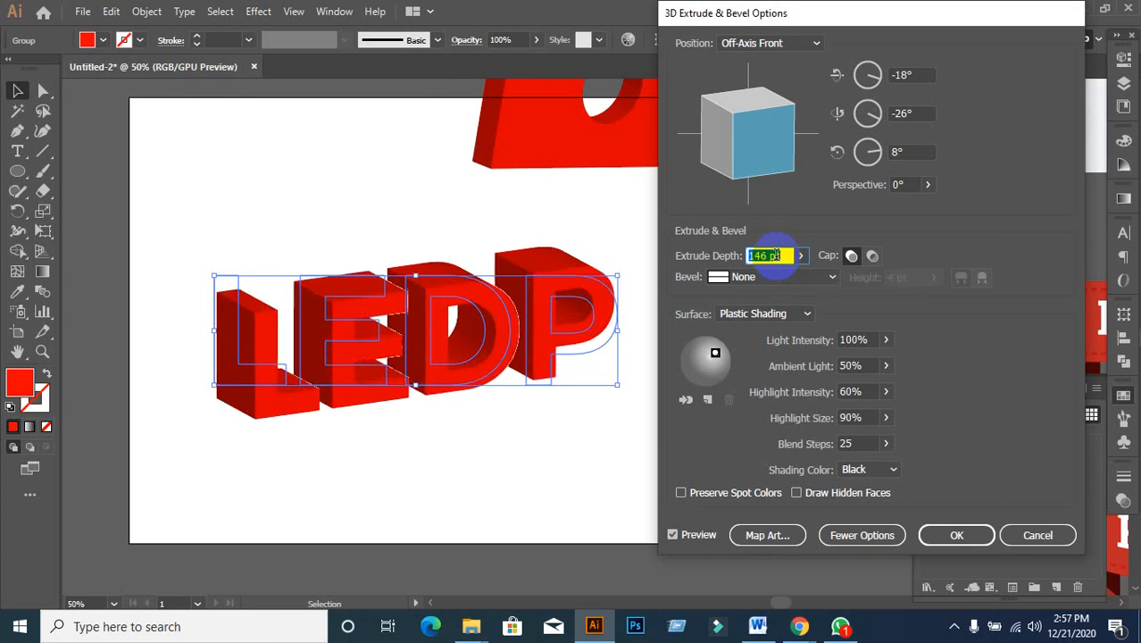
{"action": "key", "text": "Down"}
{"action": "key", "text": "Down"}
{"action": "key", "text": "Down"}
{"action": "key", "text": "Down"}
{"action": "key", "text": "Down"}
{"action": "key", "text": "Down"}
{"action": "key", "text": "Down"}
{"action": "key", "text": "Down"}
{"action": "key", "text": "Down"}
{"action": "key", "text": "Down"}
{"action": "key", "text": "Down"}
{"action": "key", "text": "Down"}
{"action": "key", "text": "Down"}
{"action": "key", "text": "Down"}
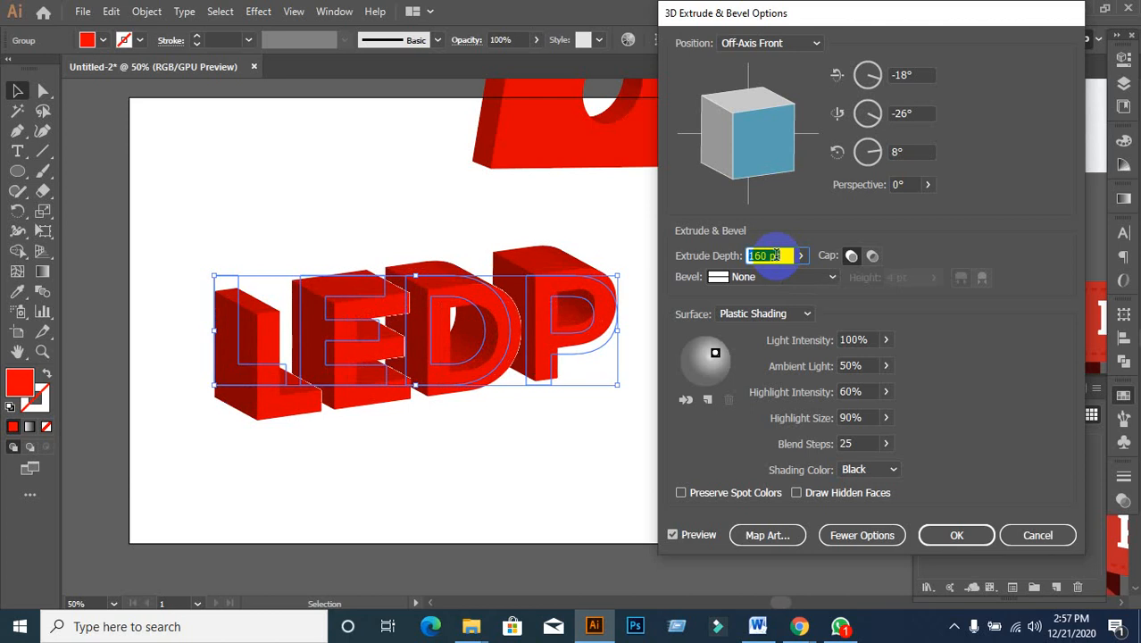
{"action": "key", "text": "Down"}
{"action": "key", "text": "Down"}
{"action": "key", "text": "Down"}
{"action": "key", "text": "Down"}
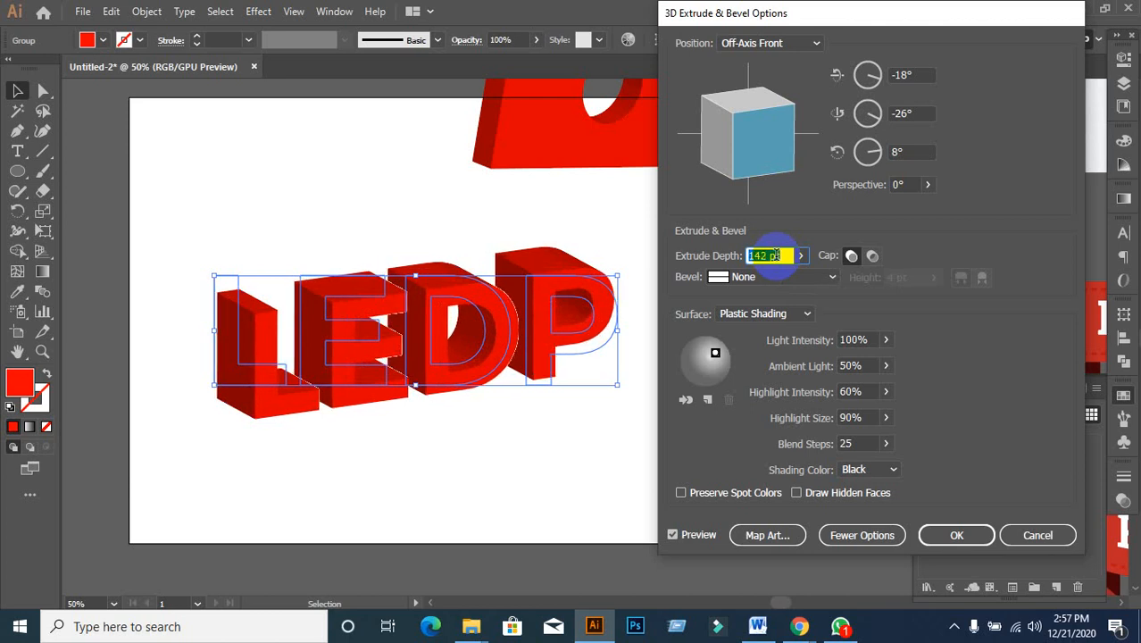
{"action": "key", "text": "Down"}
{"action": "key", "text": "Down"}
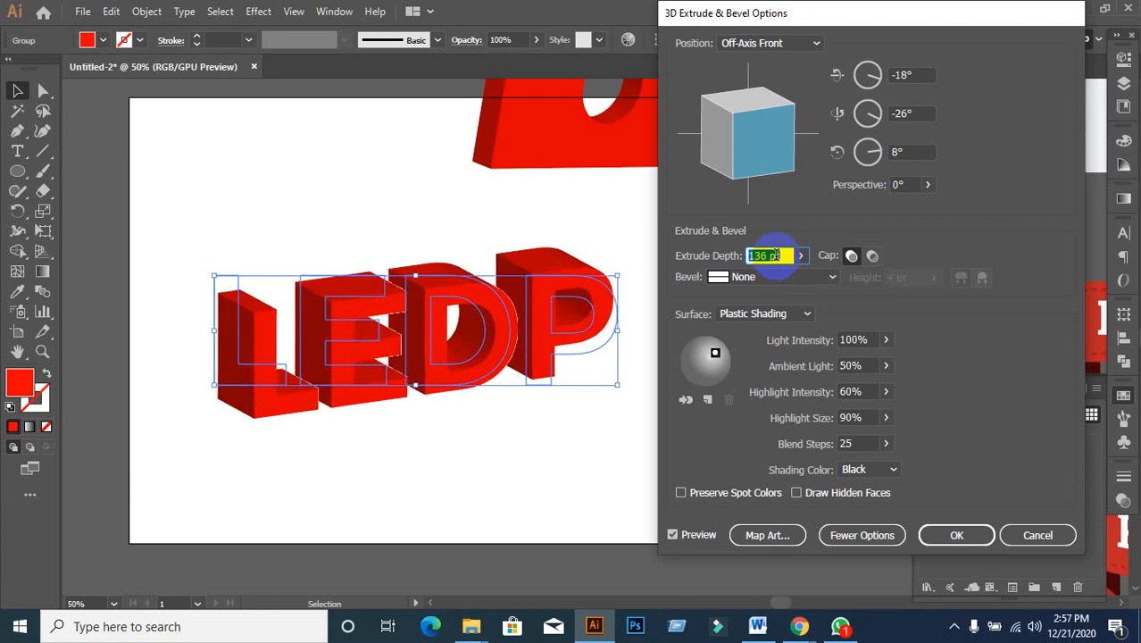
- Set the extrude depth to 135 pt and apply the 3D Extrude & Bevel effect to the LEDP letters
{"action": "left_click", "coordinate": [725, 350]}
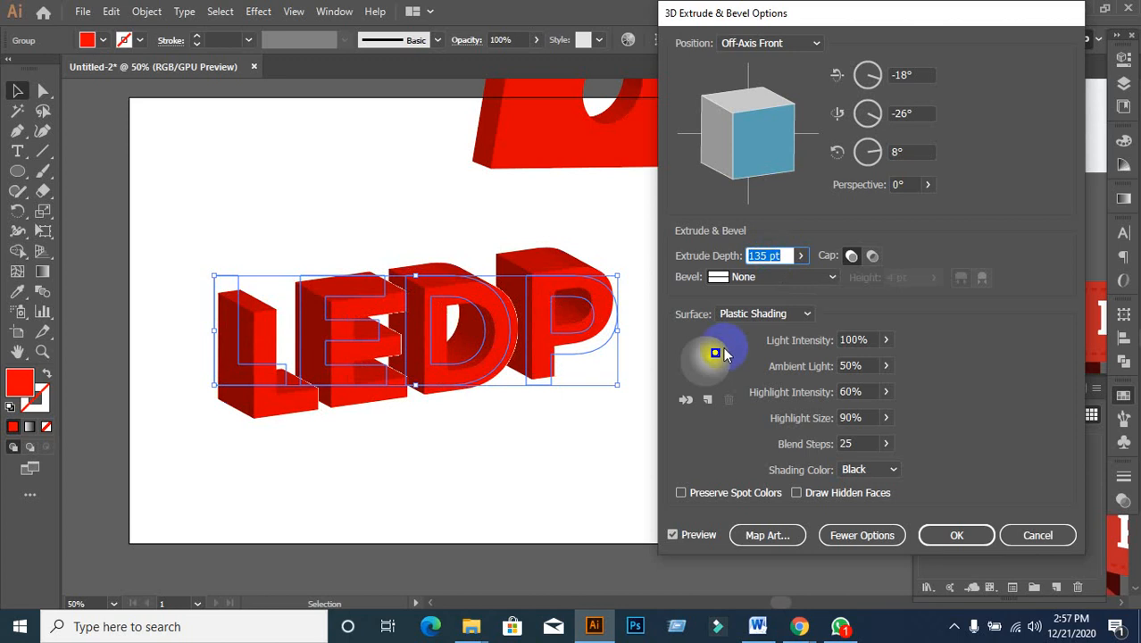
{"action": "left_click", "coordinate": [947, 534]}
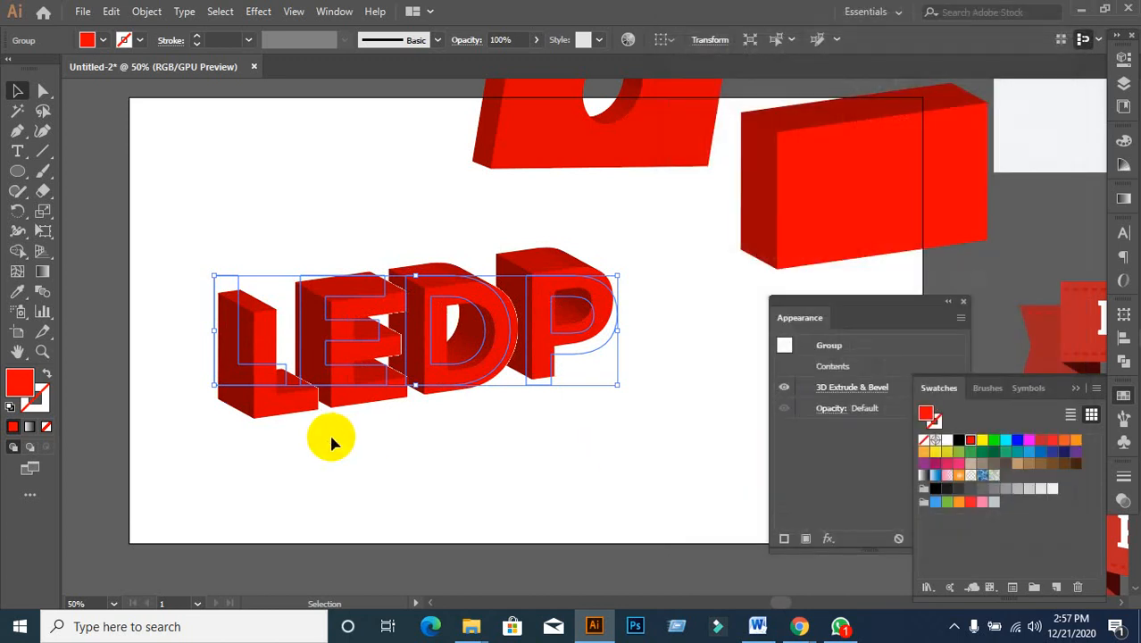
{"action": "left_click", "coordinate": [190, 357]}
- Select the whole LEDP lettering and expand its appearance into editable shapes
{"action": "left_click_drag", "start_coordinate": [192, 243], "coordinate": [602, 457]}
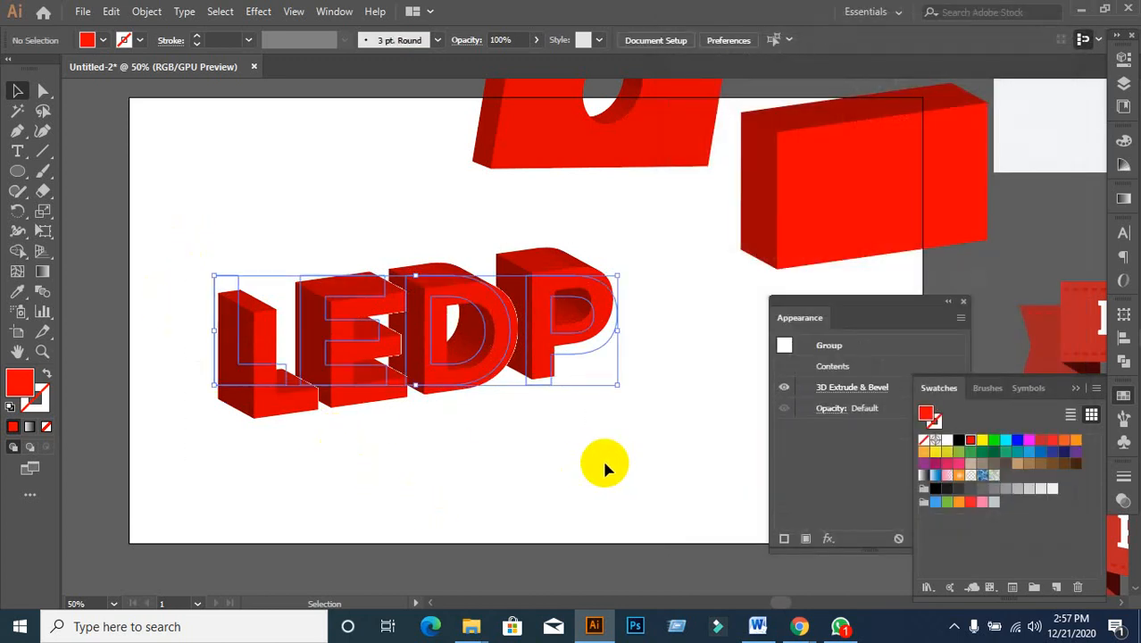
{"action": "left_click", "coordinate": [148, 11]}
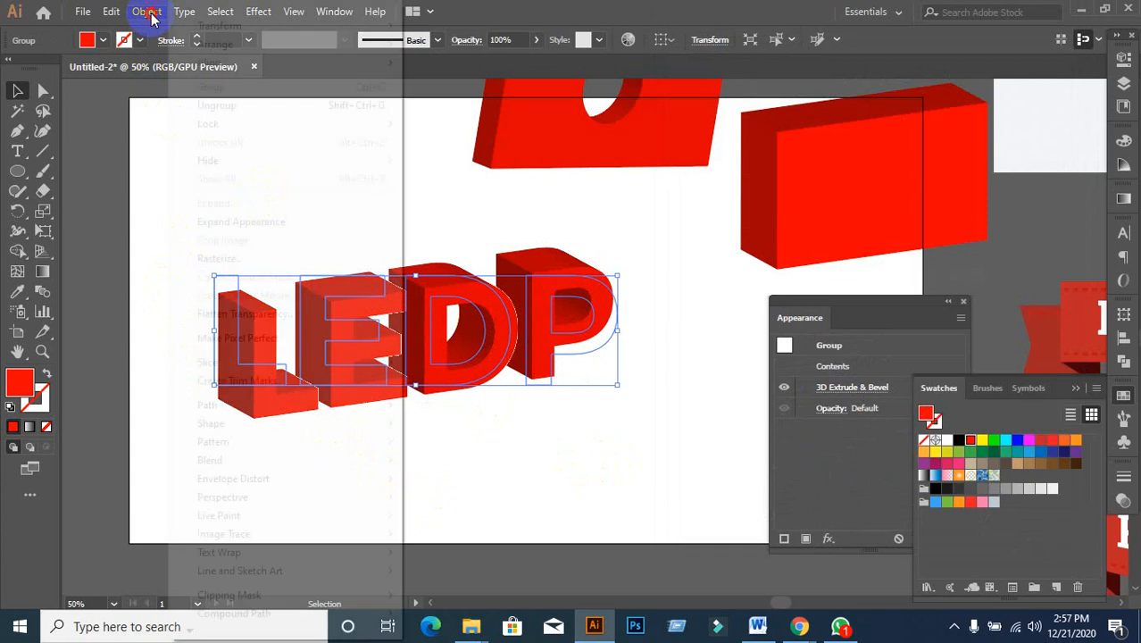
{"action": "left_click", "coordinate": [227, 222]}
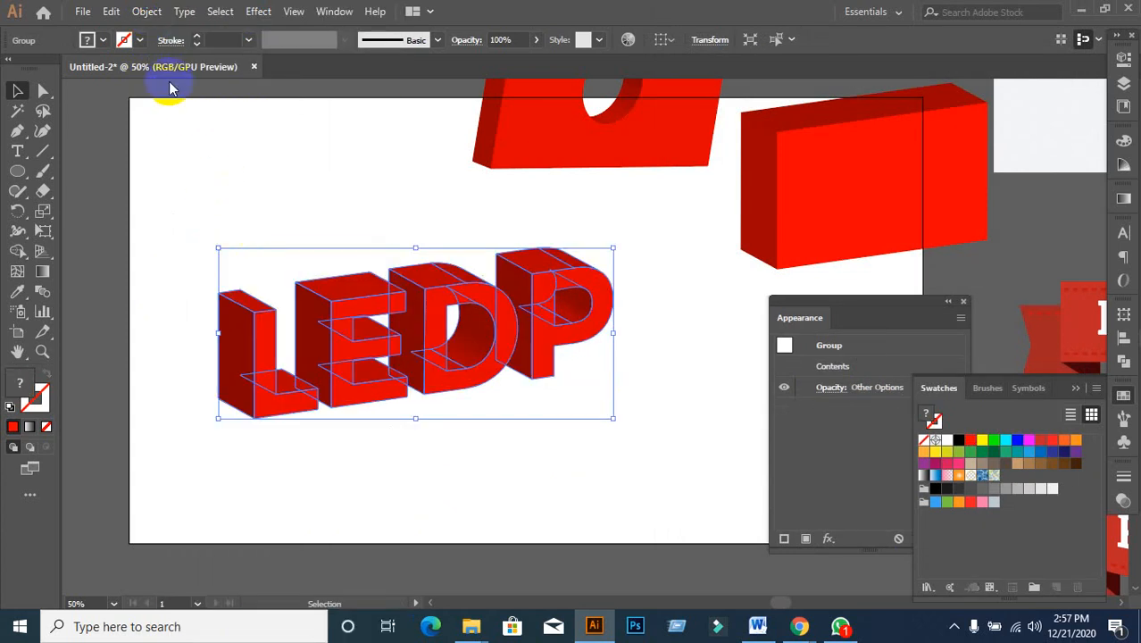
{"action": "left_click", "coordinate": [146, 11]}
{"action": "left_click", "coordinate": [286, 280]}
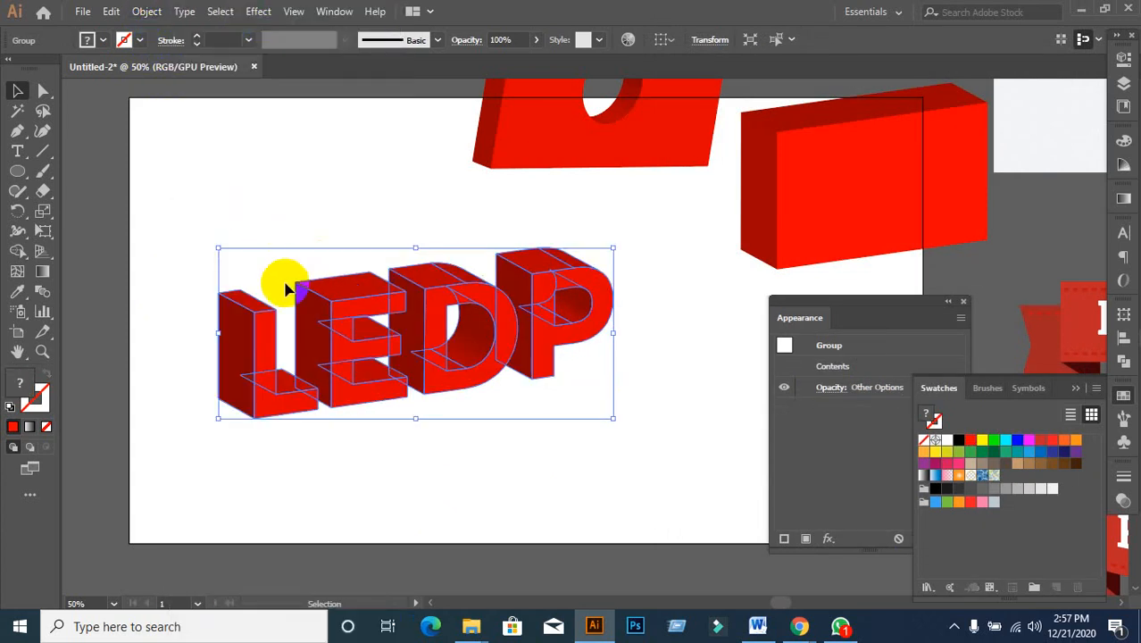
- Ungroup the expanded LEDP lettering into separate letters, check it by selecting the L, and clear the selection
{"action": "left_click", "coordinate": [242, 298]}
{"action": "left_click", "coordinate": [254, 331]}
{"action": "right_click", "coordinate": [262, 342]}
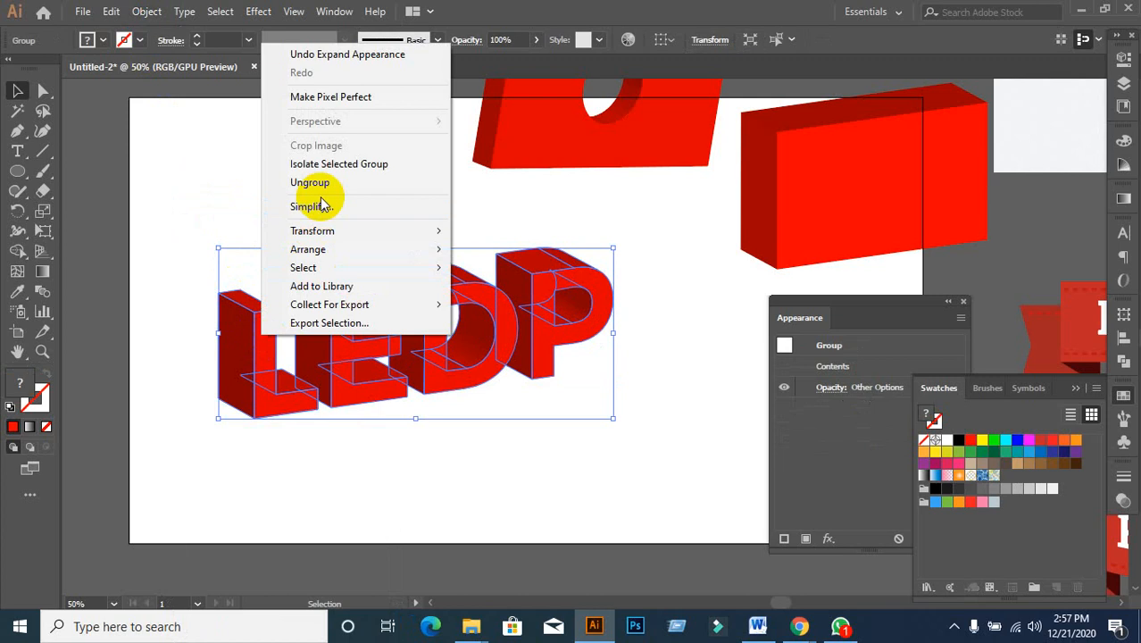
{"action": "left_click", "coordinate": [310, 183]}
{"action": "left_click", "coordinate": [254, 178]}
{"action": "left_click", "coordinate": [279, 344]}
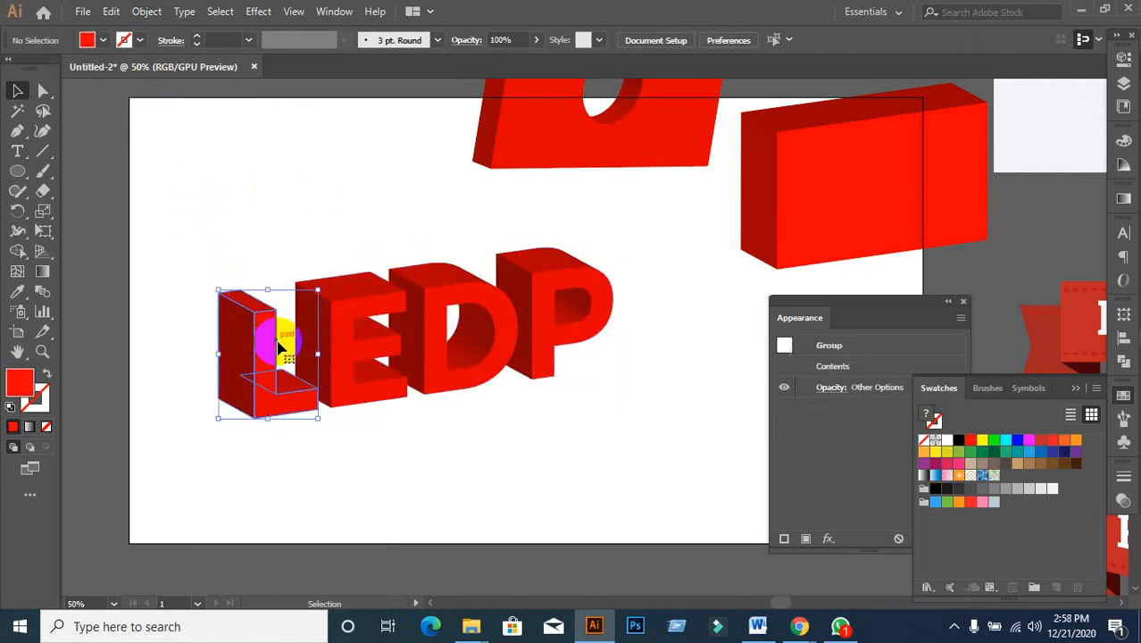
{"action": "left_click", "coordinate": [360, 456]}
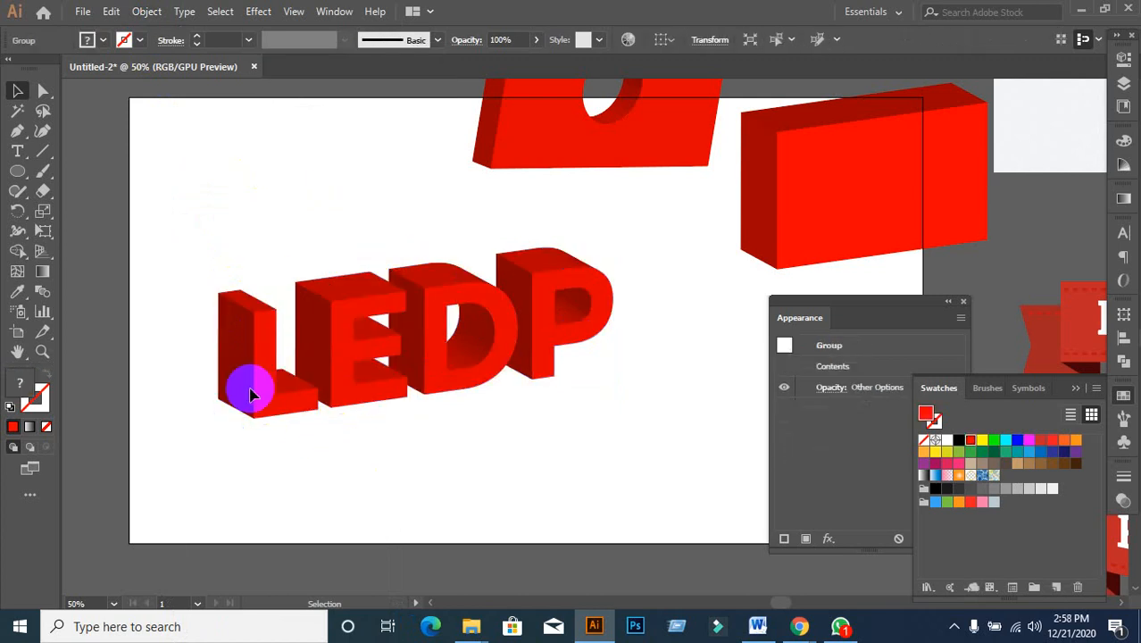
- Ungroup the letter L twice so its front and side faces are separate paths
{"action": "left_click", "coordinate": [256, 360]}
{"action": "right_click", "coordinate": [256, 359]}
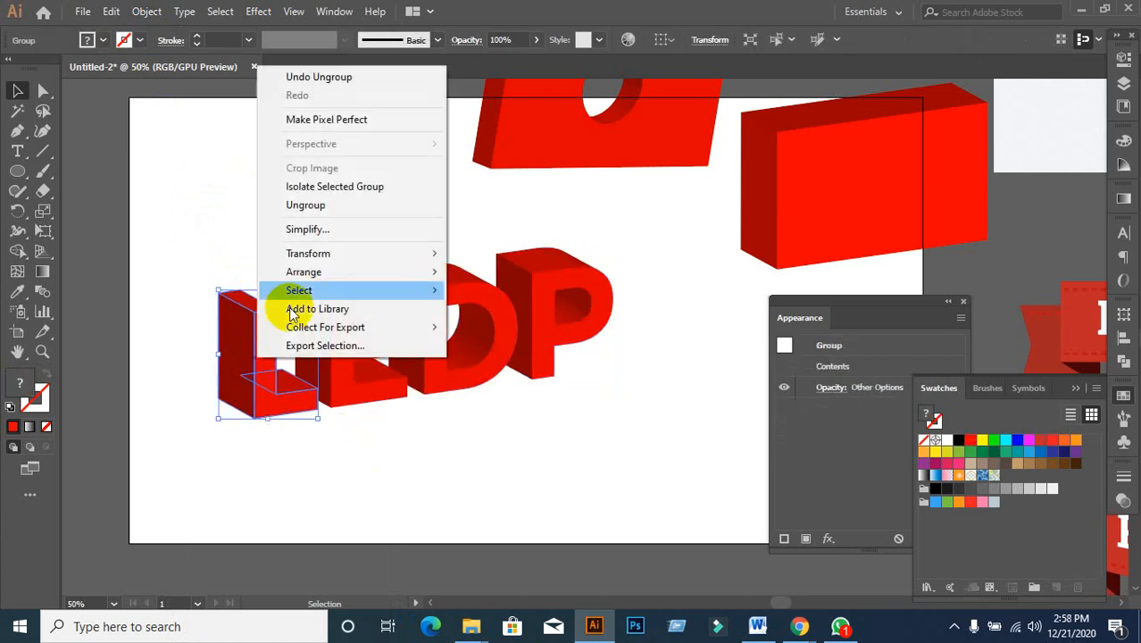
{"action": "left_click", "coordinate": [306, 205]}
{"action": "right_click", "coordinate": [266, 355]}
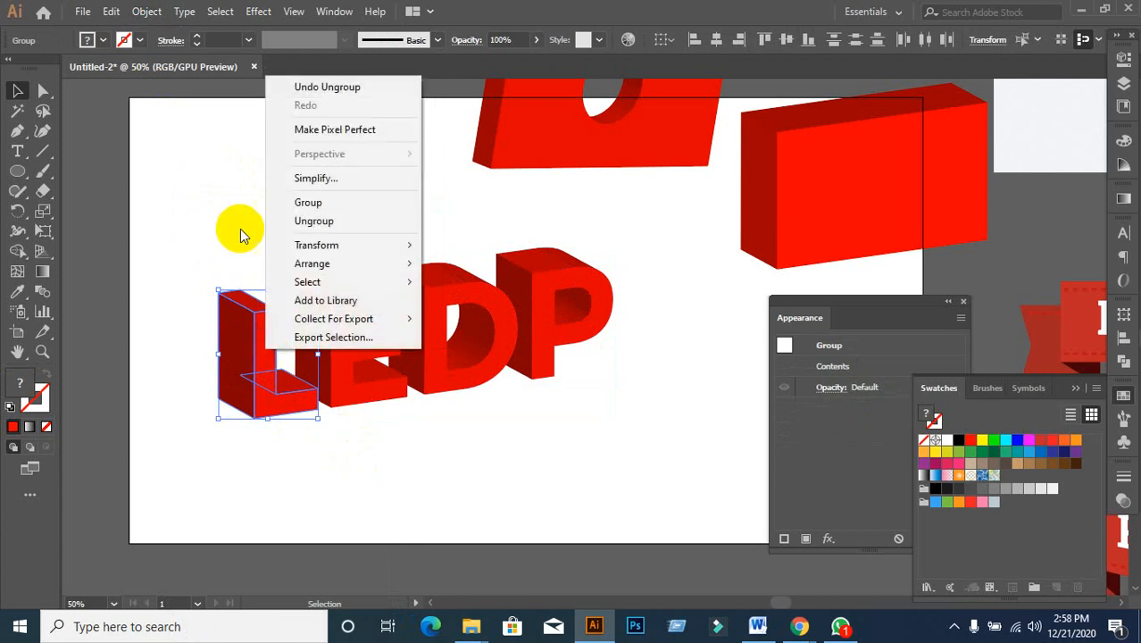
{"action": "left_click", "coordinate": [304, 222]}
{"action": "right_click", "coordinate": [278, 336]}
{"action": "left_click", "coordinate": [357, 463]}
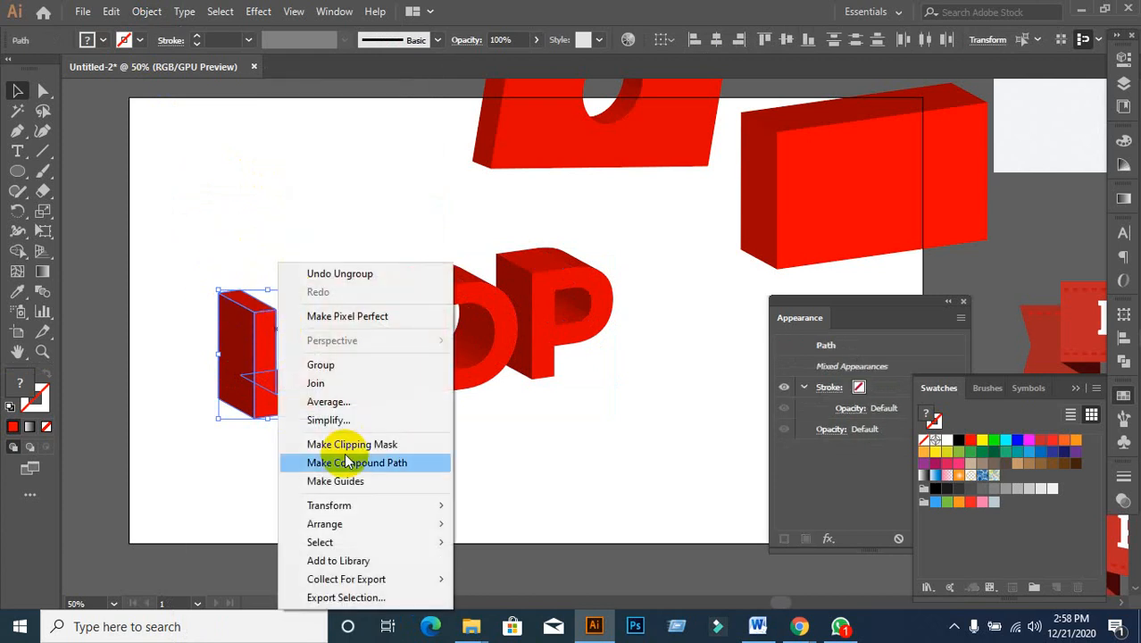
{"action": "left_click", "coordinate": [198, 237]}
- Ungroup the letter E twice to separate its front and side faces
{"action": "left_click", "coordinate": [346, 334]}
{"action": "right_click", "coordinate": [348, 347]}
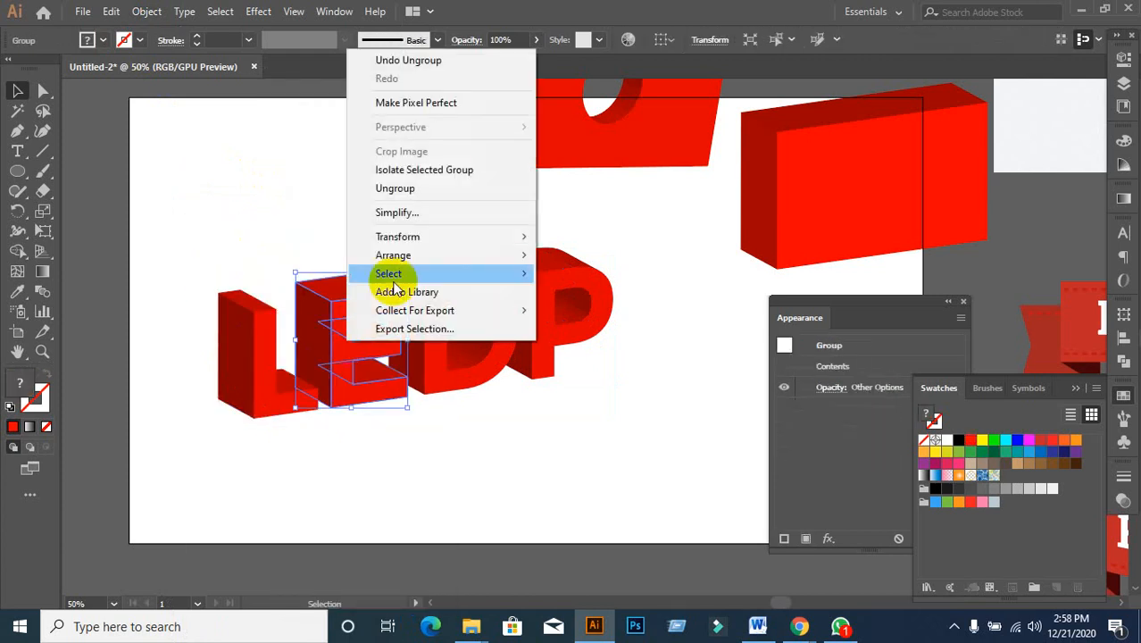
{"action": "left_click", "coordinate": [412, 185]}
{"action": "right_click", "coordinate": [369, 341]}
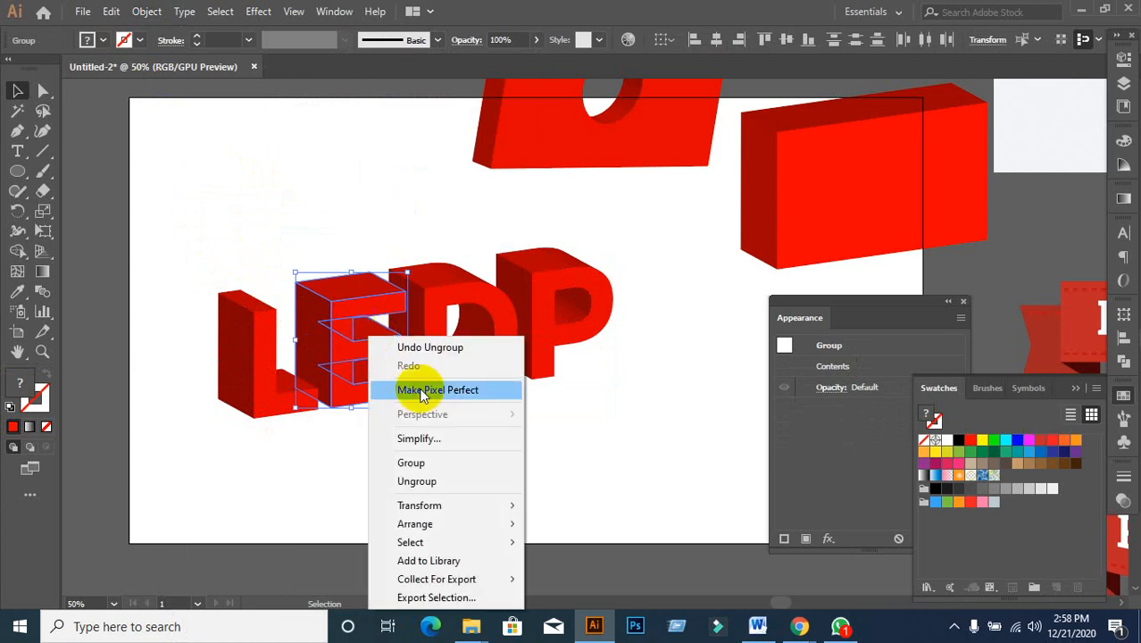
{"action": "left_click", "coordinate": [427, 476]}
{"action": "right_click", "coordinate": [353, 349]}
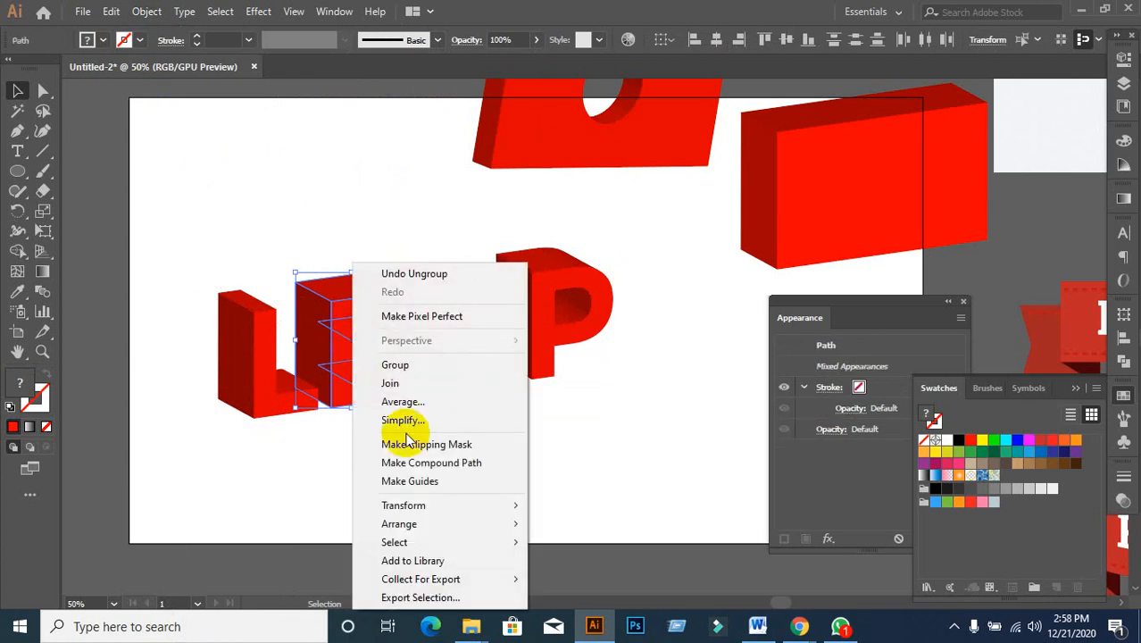
{"action": "left_click", "coordinate": [321, 194]}
- Ungroup the letter D to separate its front face from its sides
{"action": "left_click", "coordinate": [440, 299]}
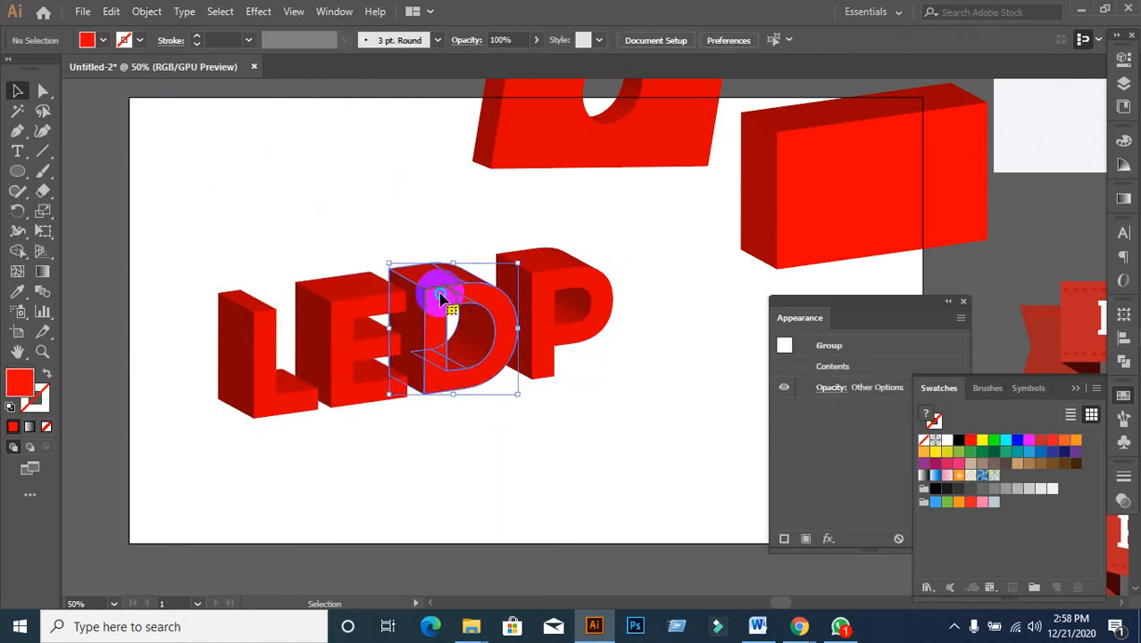
{"action": "right_click", "coordinate": [440, 296]}
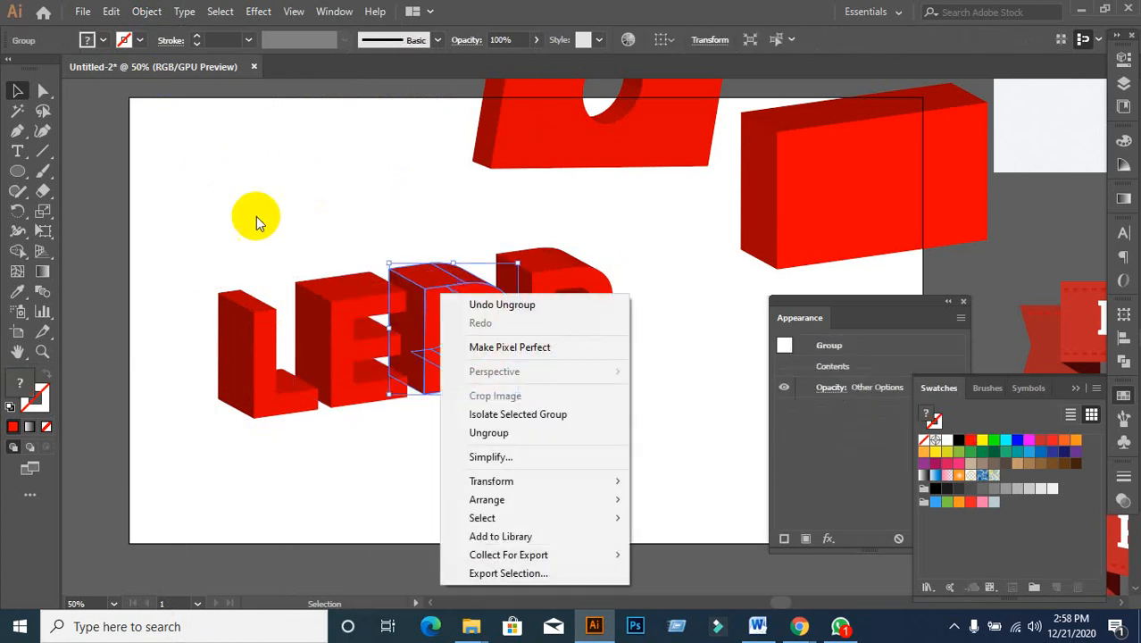
{"action": "left_click", "coordinate": [512, 435]}
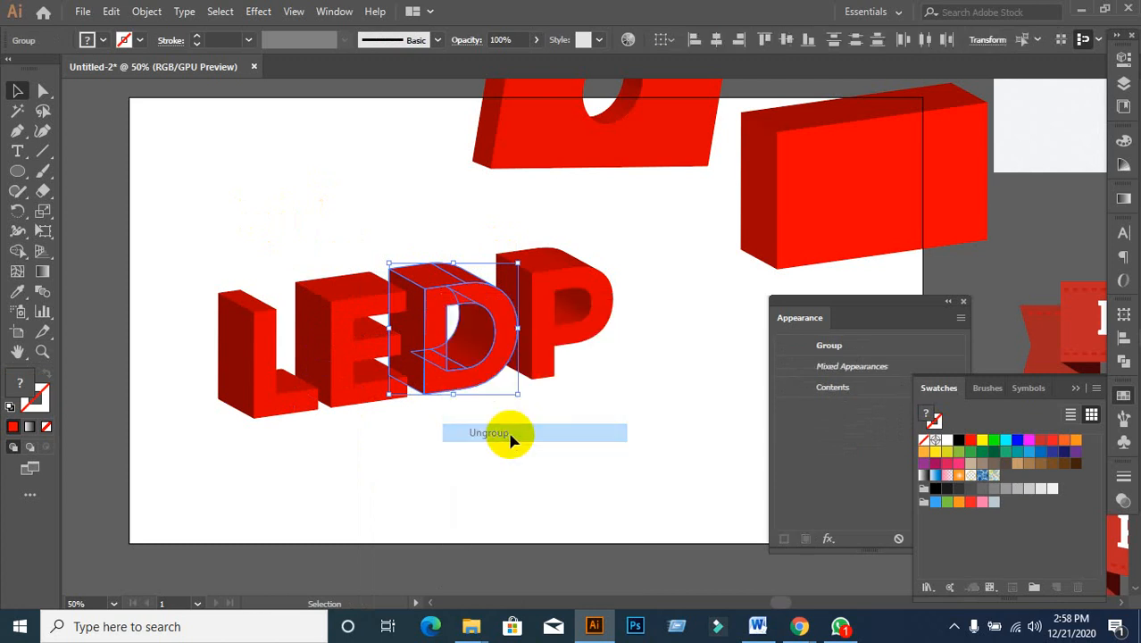
{"action": "right_click", "coordinate": [494, 382]}
{"action": "left_click", "coordinate": [545, 248]}
{"action": "left_click", "coordinate": [547, 461]}
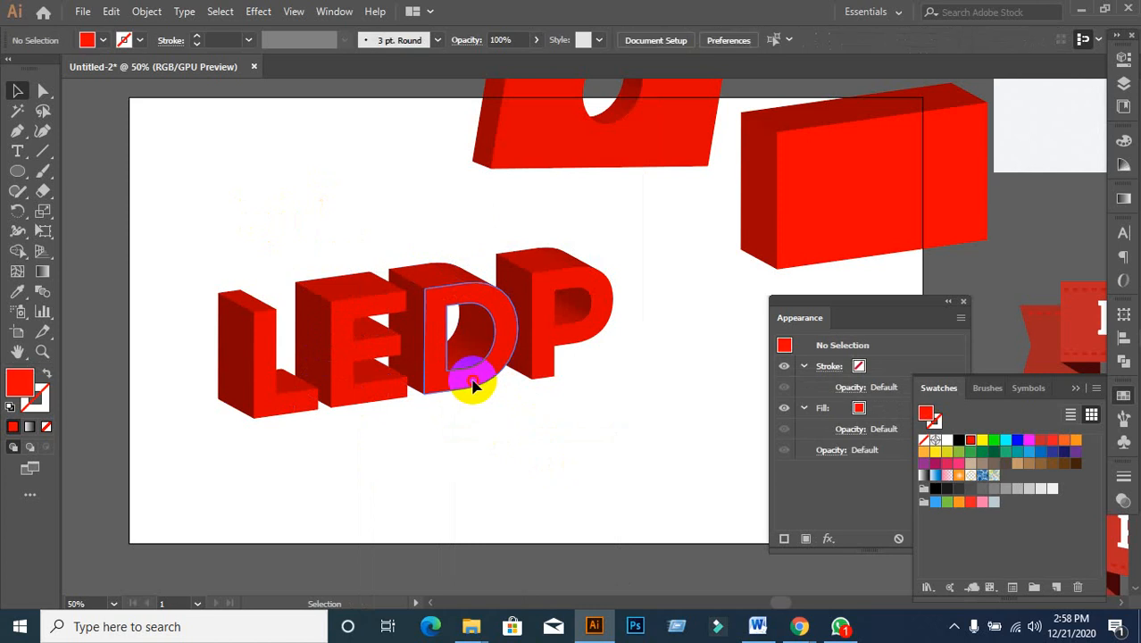
- Try moving the D's front face away from its sides and undo the move
{"action": "left_click_drag", "start_coordinate": [472, 380], "coordinate": [548, 437]}
{"action": "key", "text": "ctrl+z"}
{"action": "left_click", "coordinate": [614, 444]}
- Ungroup the letter P to separate its front face from its sides
{"action": "left_click", "coordinate": [574, 319]}
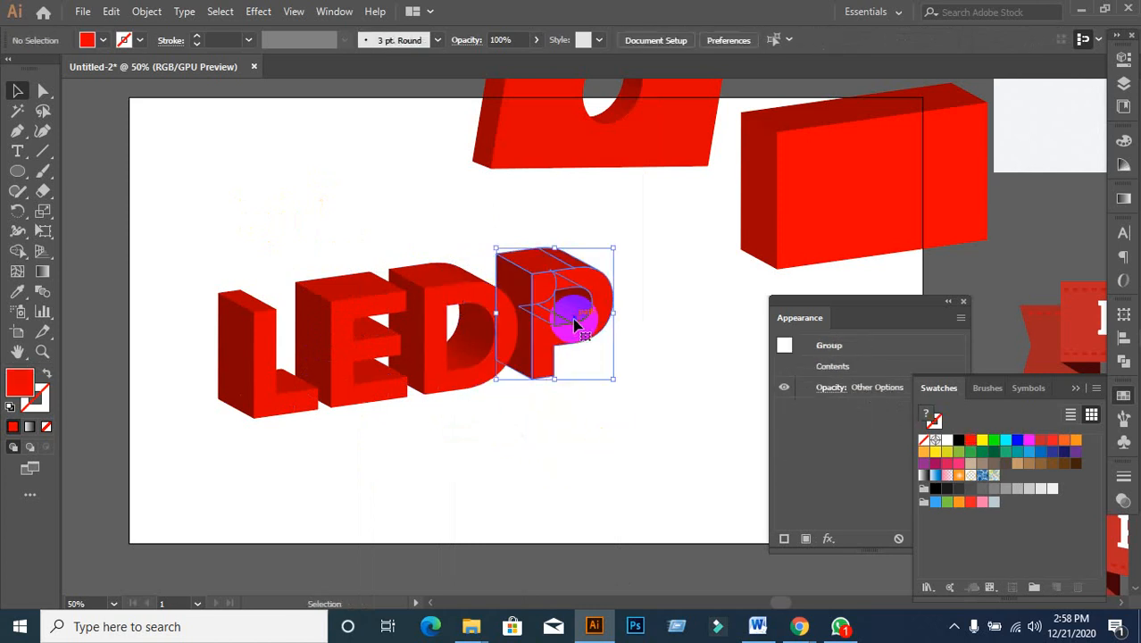
{"action": "right_click", "coordinate": [574, 319]}
{"action": "left_click", "coordinate": [594, 166]}
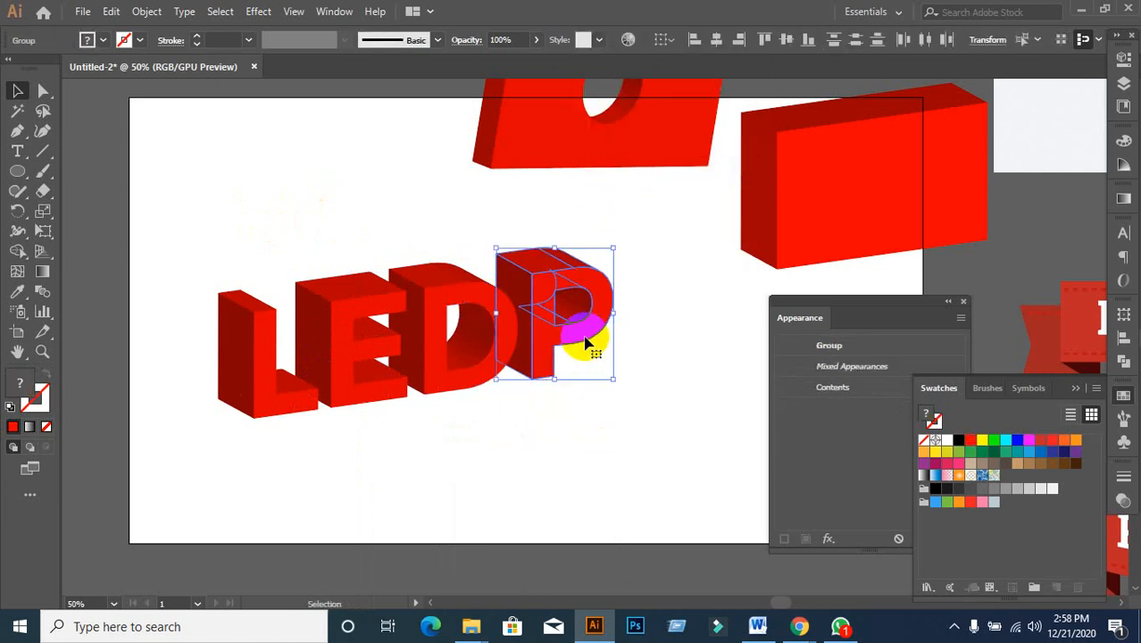
{"action": "right_click", "coordinate": [586, 342]}
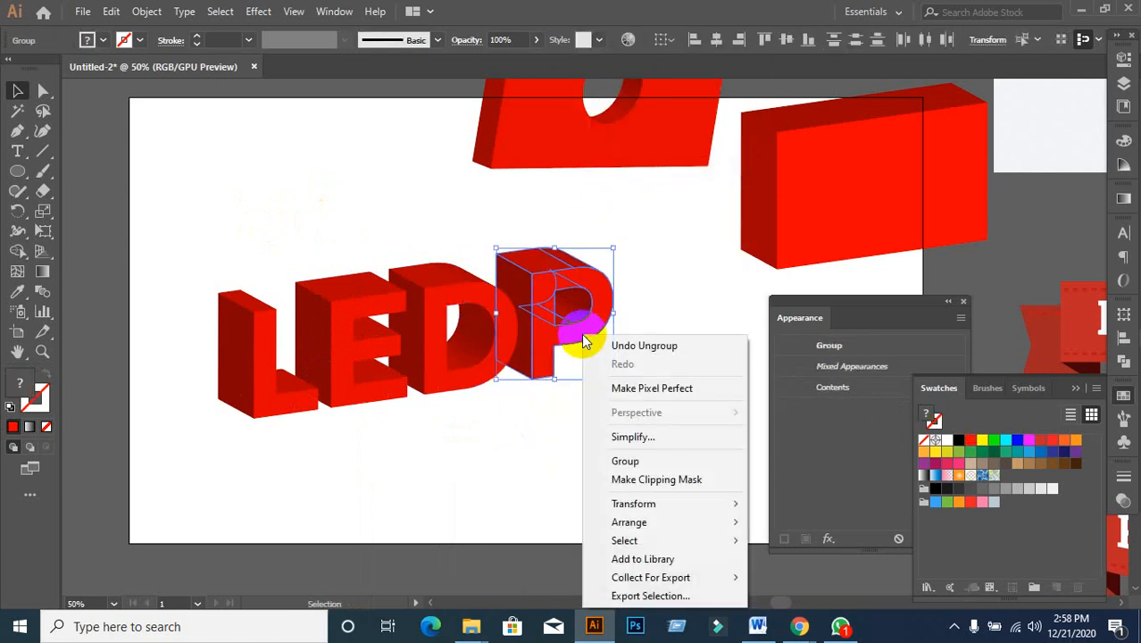
{"action": "left_click", "coordinate": [506, 470]}
- Try moving the P's front face down and to the right, and undo the move
{"action": "left_click_drag", "start_coordinate": [555, 365], "coordinate": [607, 446]}
{"action": "key", "text": "ctrl+z"}
{"action": "left_click", "coordinate": [352, 457]}
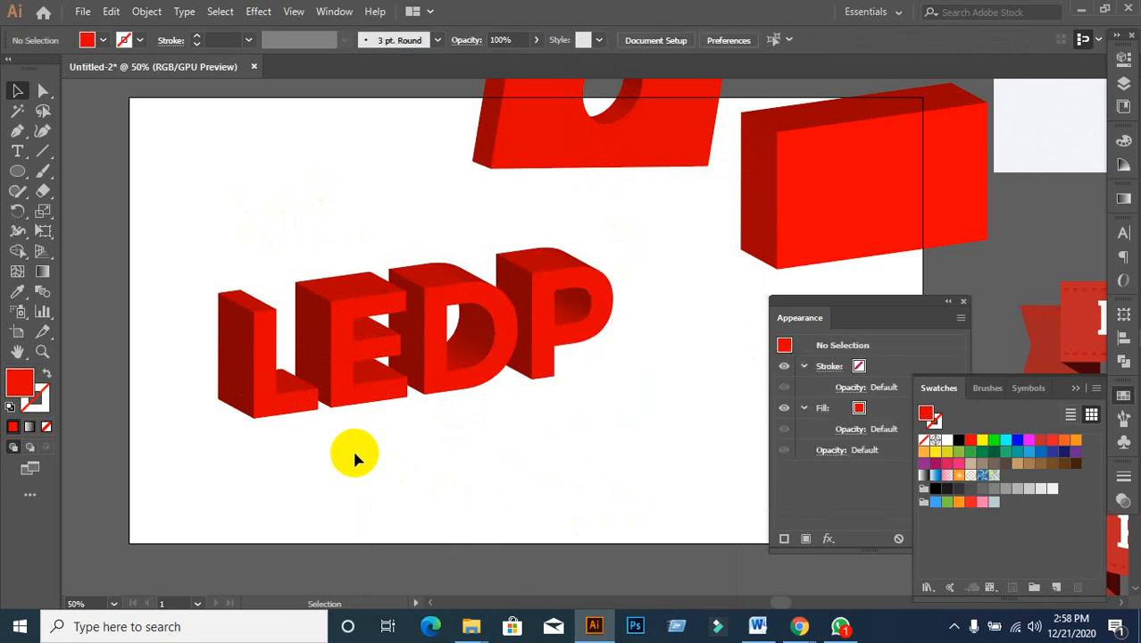
- Select the front faces of L, E, D and P together and fill them with the yellow swatch
{"action": "left_click", "coordinate": [286, 402]}
{"action": "left_click", "coordinate": [304, 433]}
{"action": "left_click", "coordinate": [280, 406]}
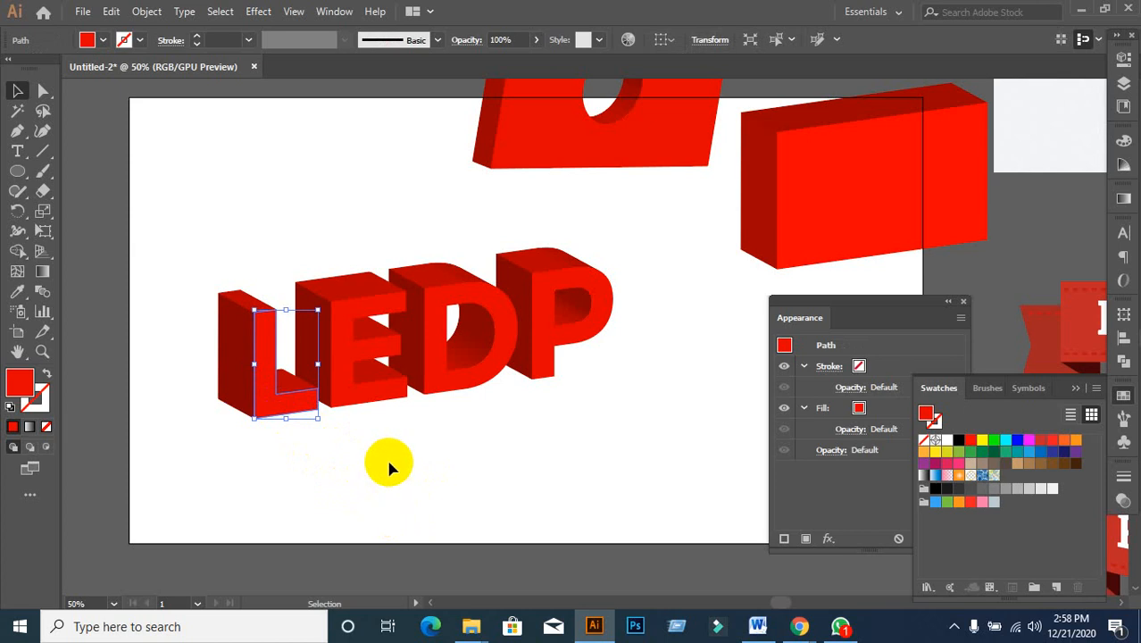
{"action": "left_click", "coordinate": [383, 483]}
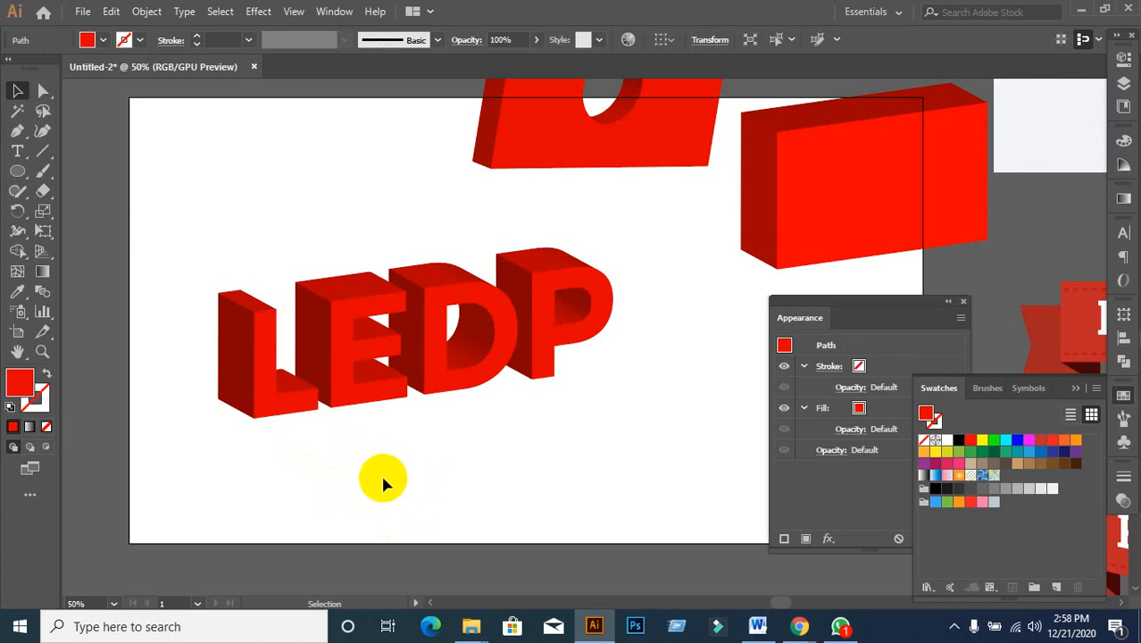
{"action": "left_click", "coordinate": [273, 406]}
{"action": "left_click", "coordinate": [333, 396], "text": "shift"}
{"action": "left_click", "coordinate": [463, 390], "text": "shift"}
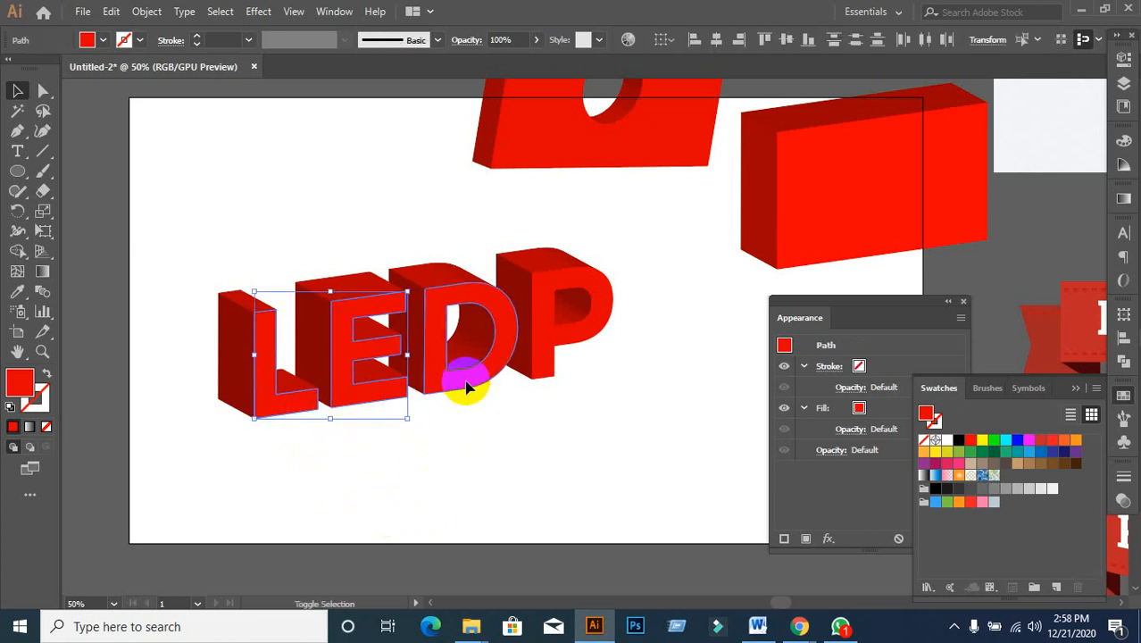
{"action": "left_click", "coordinate": [540, 357], "text": "shift"}
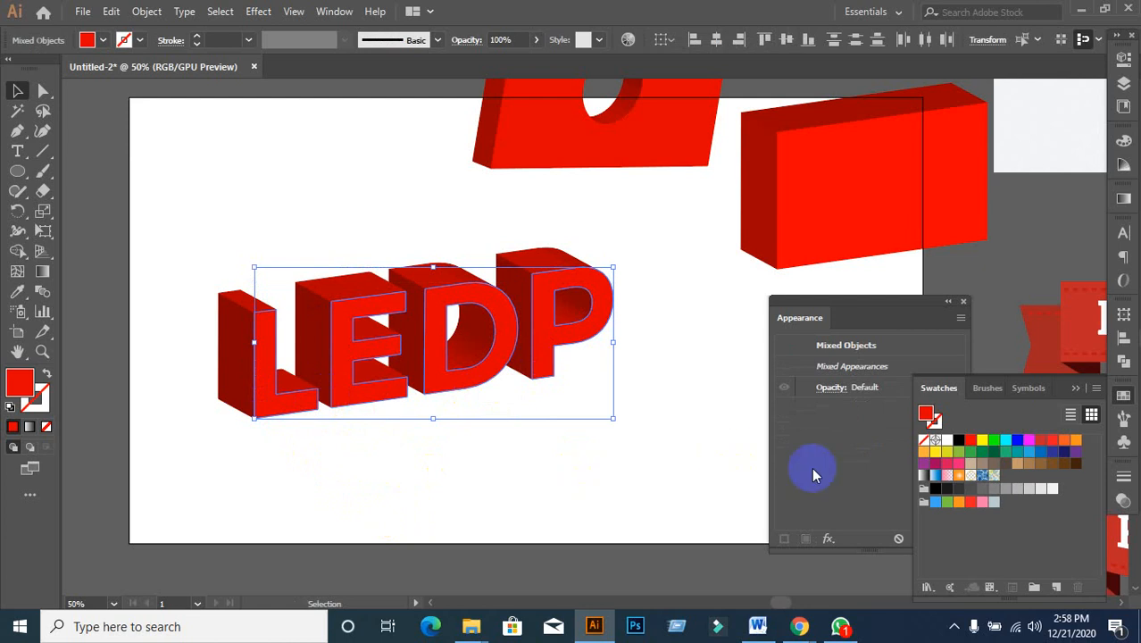
{"action": "left_click", "coordinate": [982, 439]}
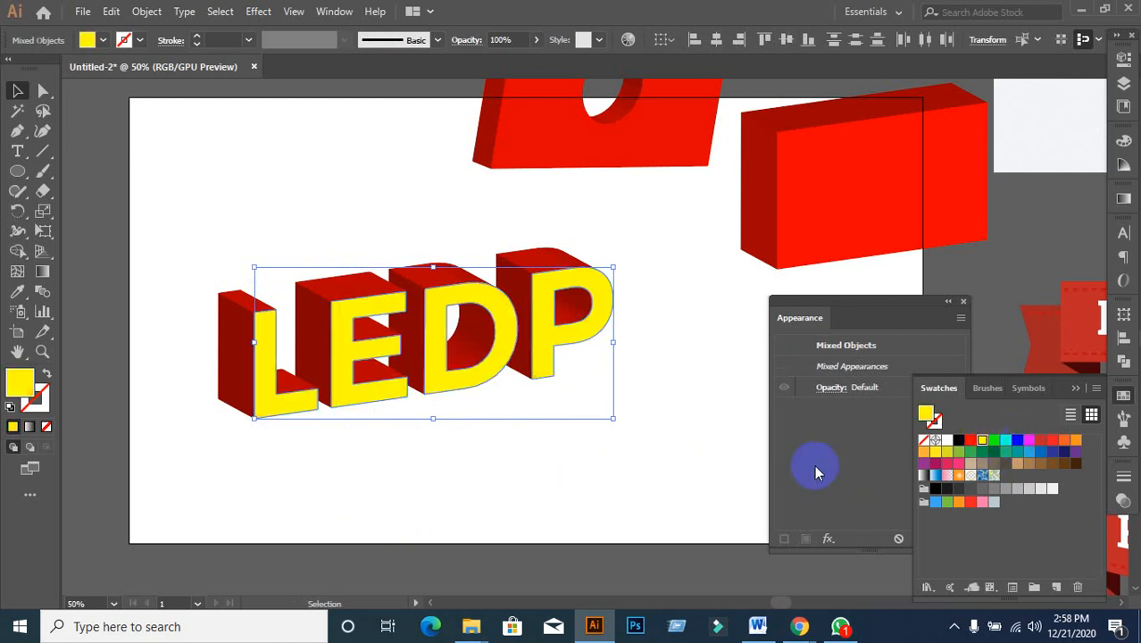
{"action": "left_click", "coordinate": [560, 467]}
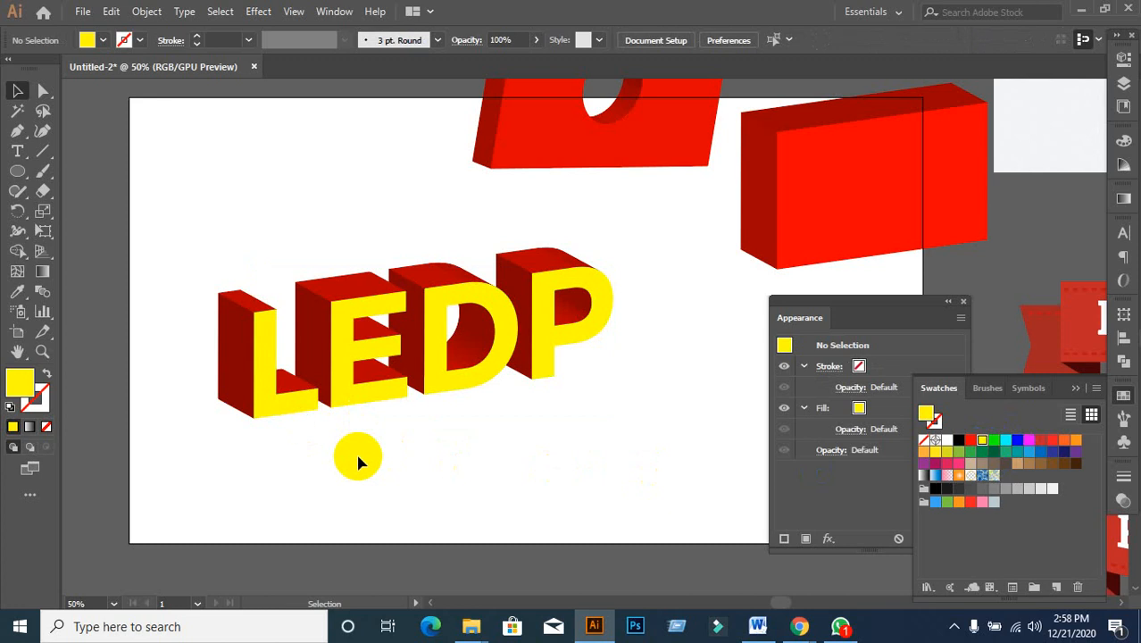
{"action": "left_click", "coordinate": [301, 409]}
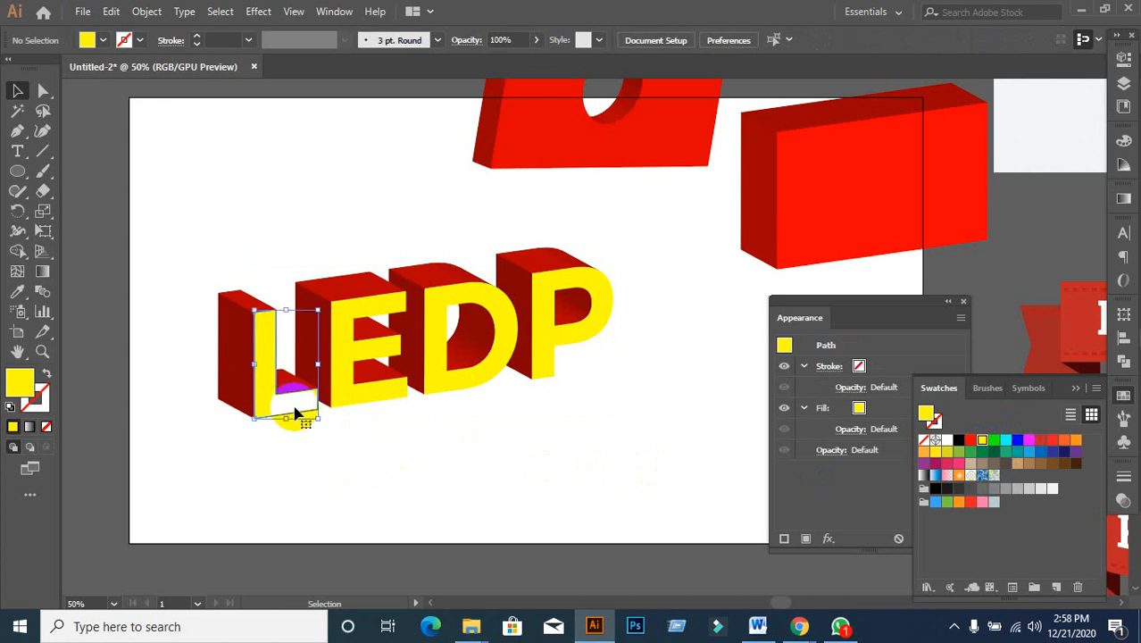
{"action": "left_click", "coordinate": [391, 473]}
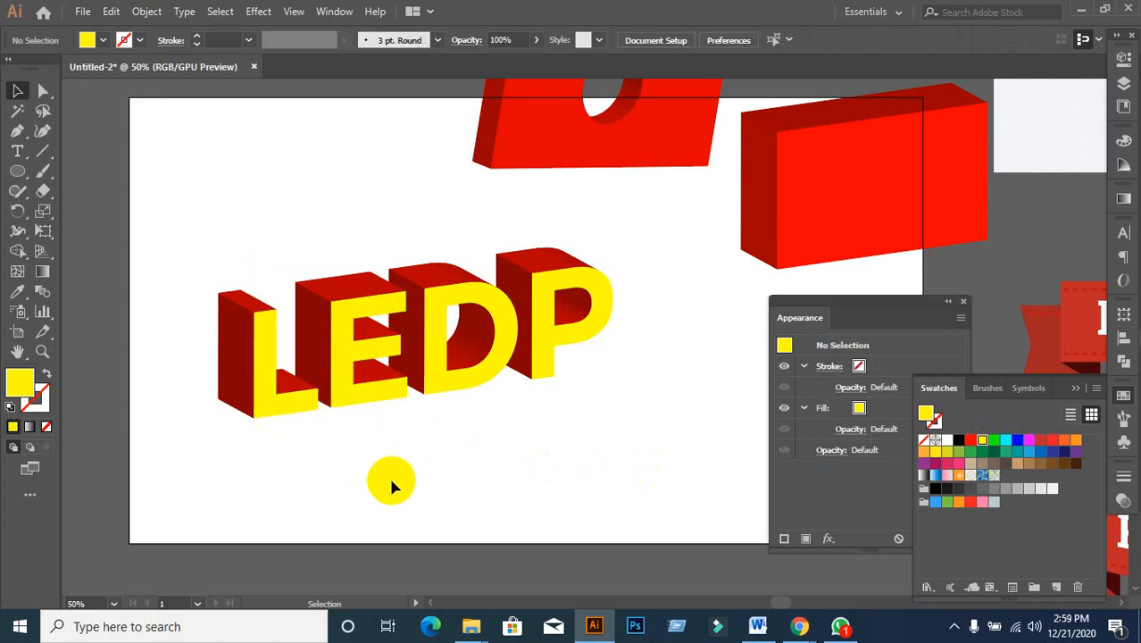
{"action": "left_click", "coordinate": [247, 382]}
{"action": "left_click", "coordinate": [384, 406]}
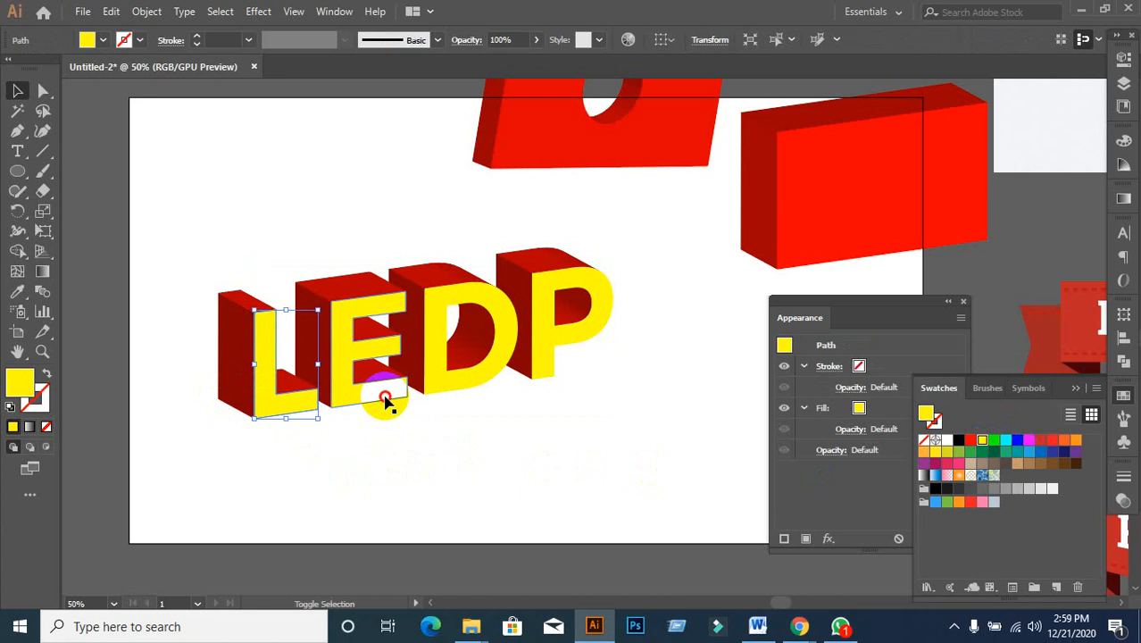
{"action": "left_click", "coordinate": [386, 403], "text": "shift"}
{"action": "left_click", "coordinate": [448, 387], "text": "shift"}
{"action": "left_click", "coordinate": [408, 479]}
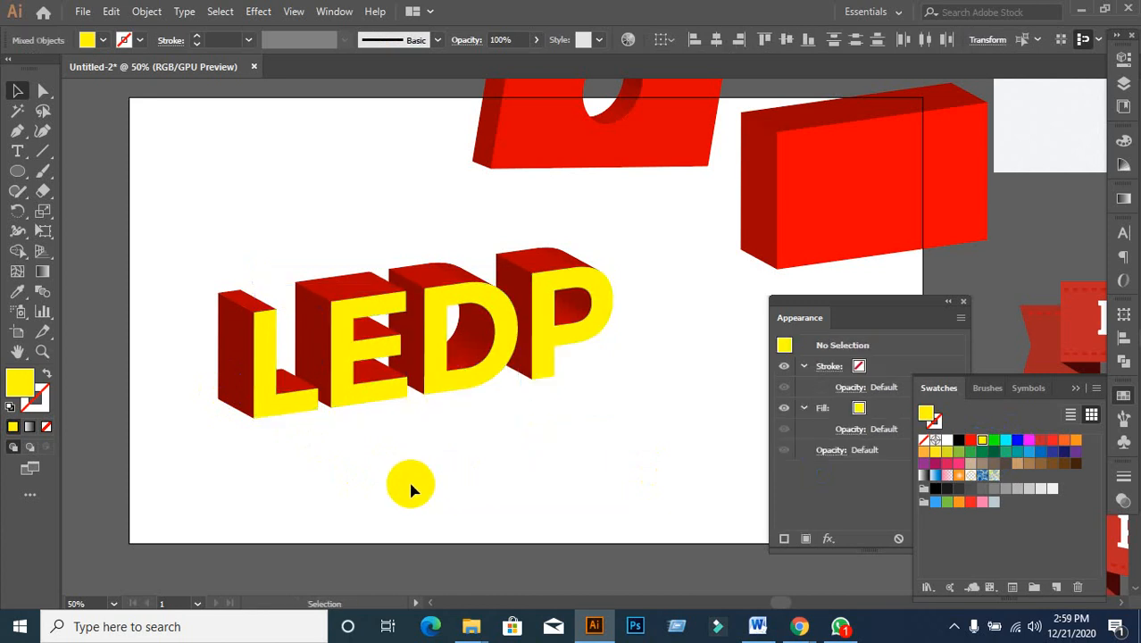
- Select the L's yellow front face and extend the selection to every object with the same fill color
{"action": "left_click", "coordinate": [289, 414]}
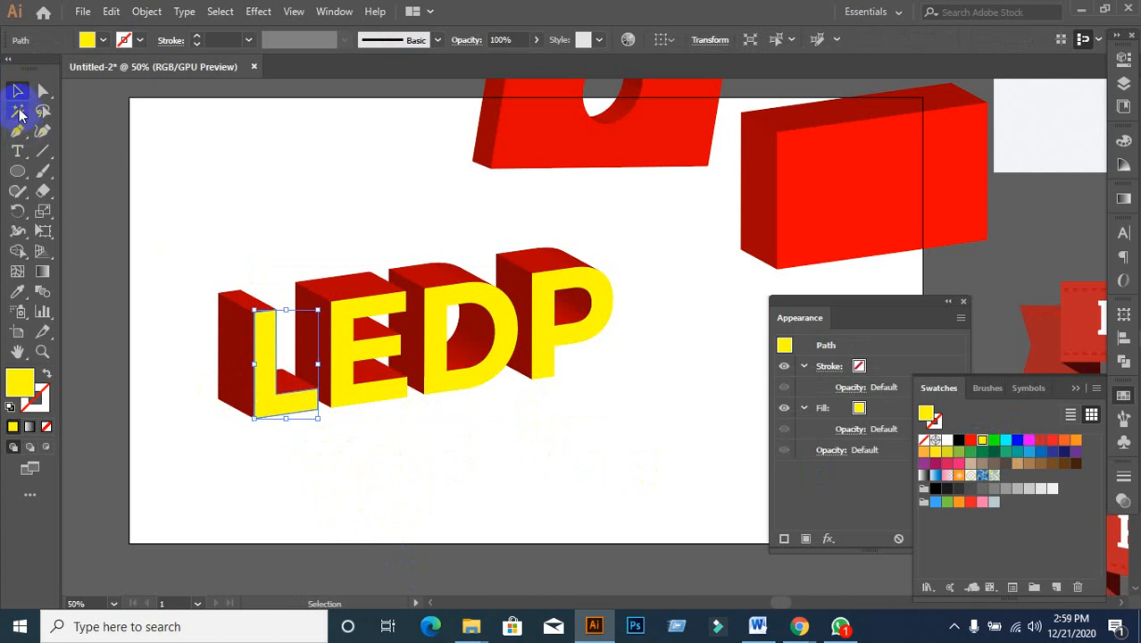
{"action": "left_click", "coordinate": [218, 13]}
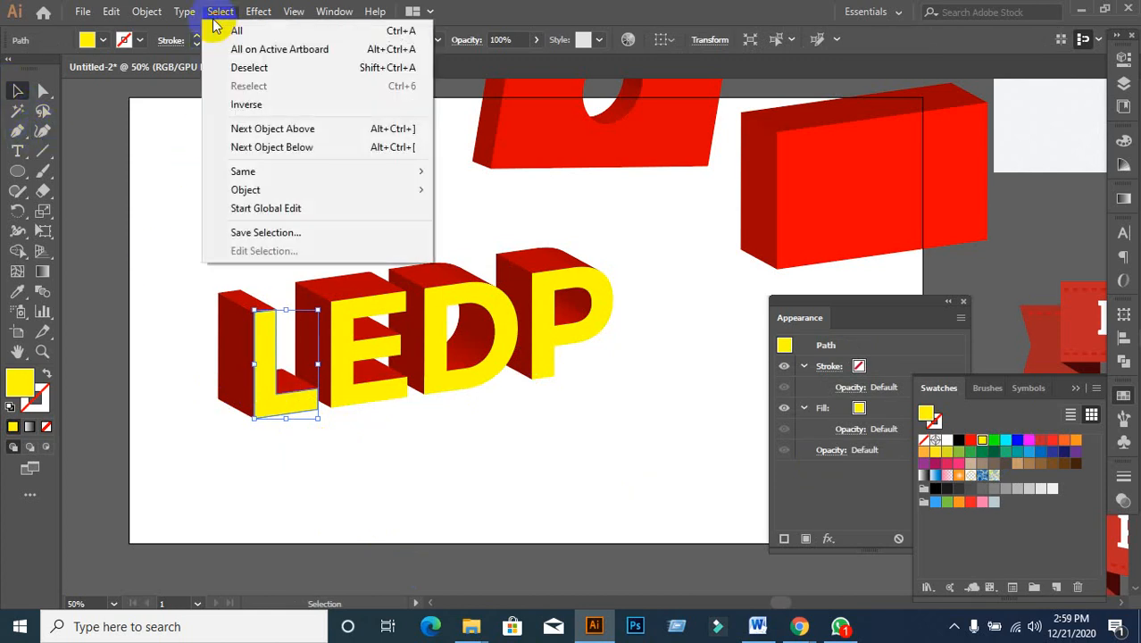
{"action": "mouse_move", "coordinate": [242, 171]}
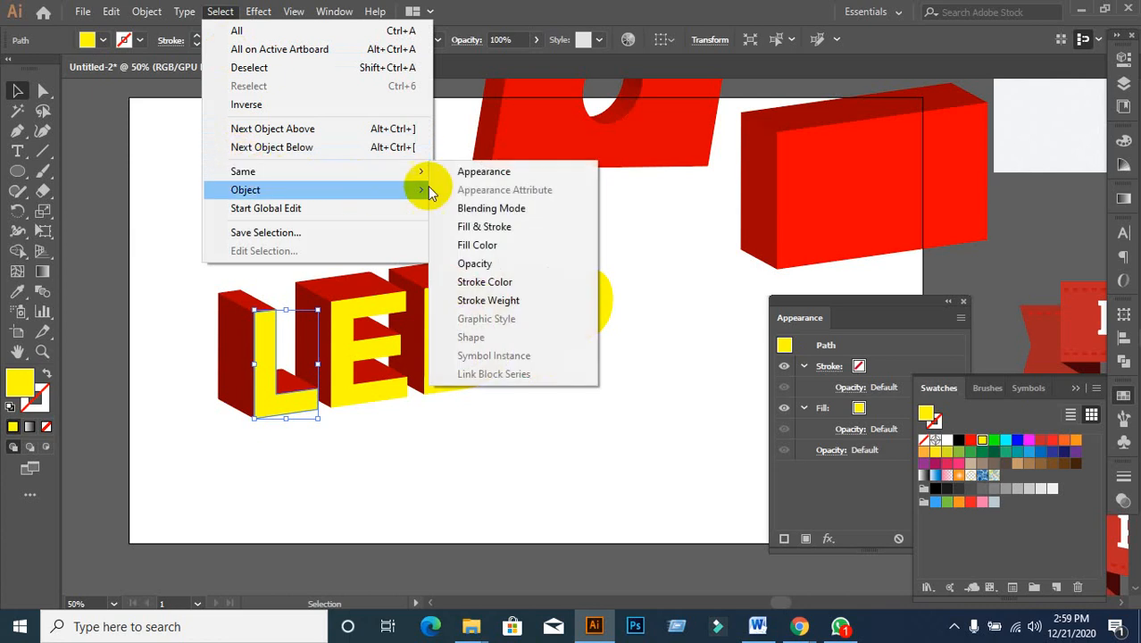
{"action": "left_click", "coordinate": [476, 246]}
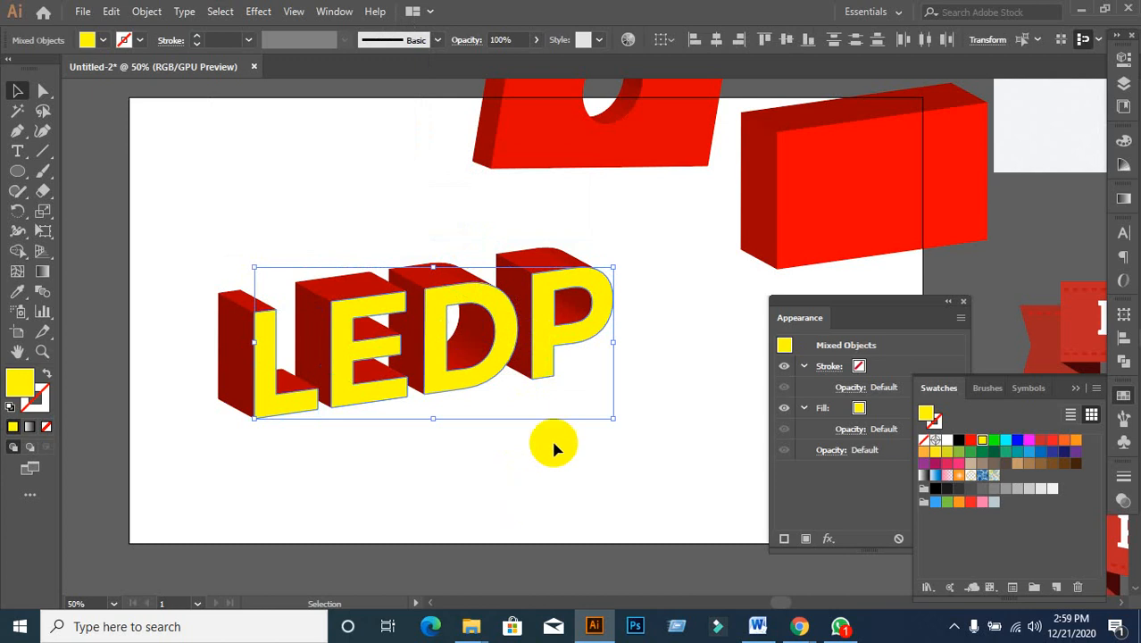
- Try moving the selected yellow front faces down and to the right, undo the move, and clear the selection
{"action": "key", "text": "a"}
{"action": "left_click_drag", "start_coordinate": [543, 359], "coordinate": [563, 408]}
{"action": "key", "text": "ctrl+z"}
{"action": "key", "text": "v"}
{"action": "left_click", "coordinate": [303, 306]}
{"action": "left_click", "coordinate": [279, 384]}
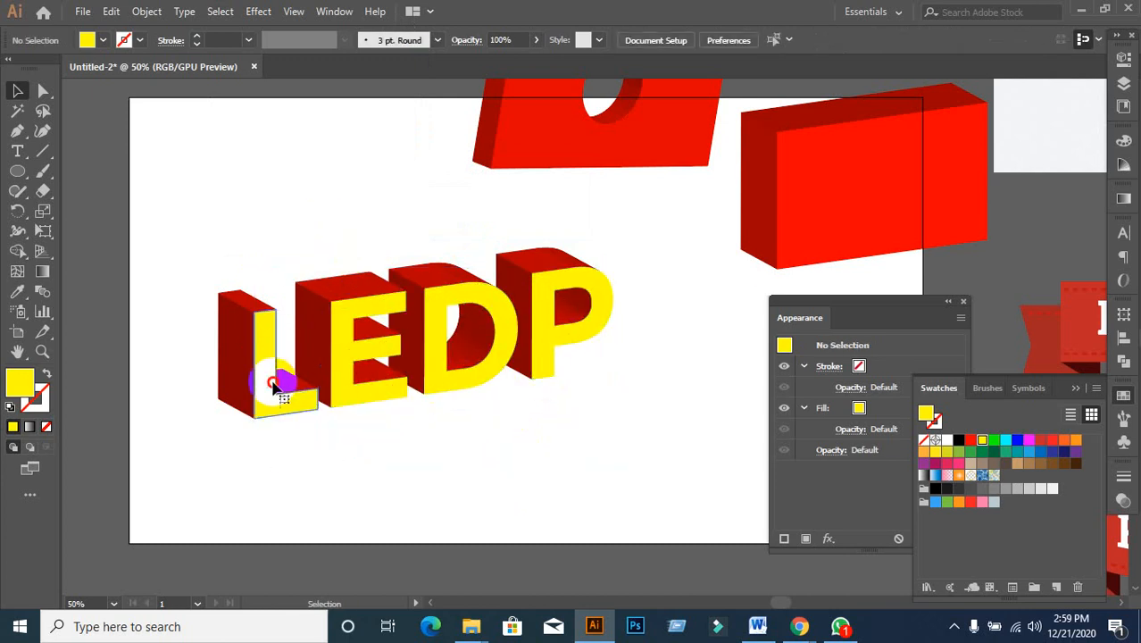
- Starting again from only the L's front face, select all the letter faces sharing its fill color
{"action": "left_click", "coordinate": [221, 25]}
{"action": "left_click", "coordinate": [224, 66]}
{"action": "left_click", "coordinate": [241, 299]}
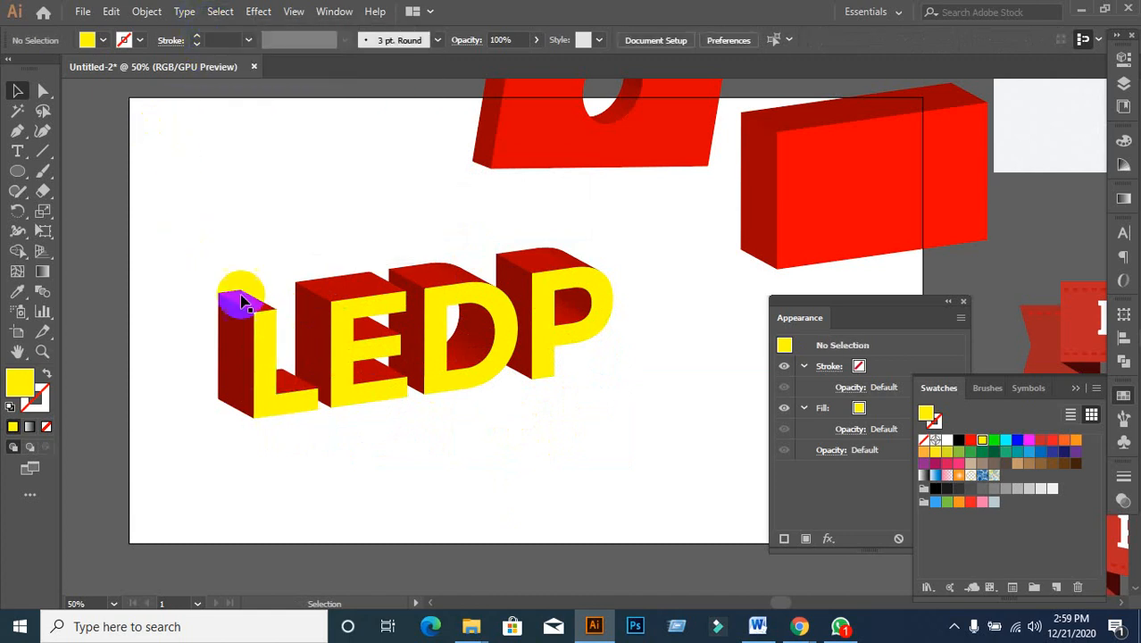
{"action": "left_click", "coordinate": [269, 352]}
{"action": "left_click", "coordinate": [236, 251]}
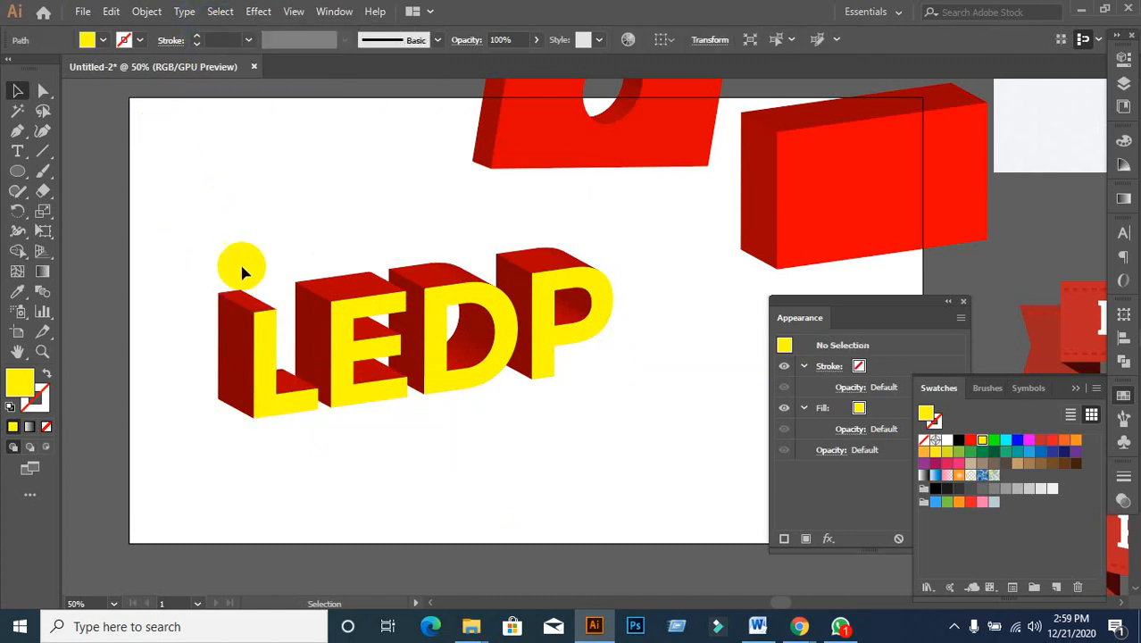
{"action": "left_click", "coordinate": [268, 331]}
{"action": "left_click", "coordinate": [223, 12]}
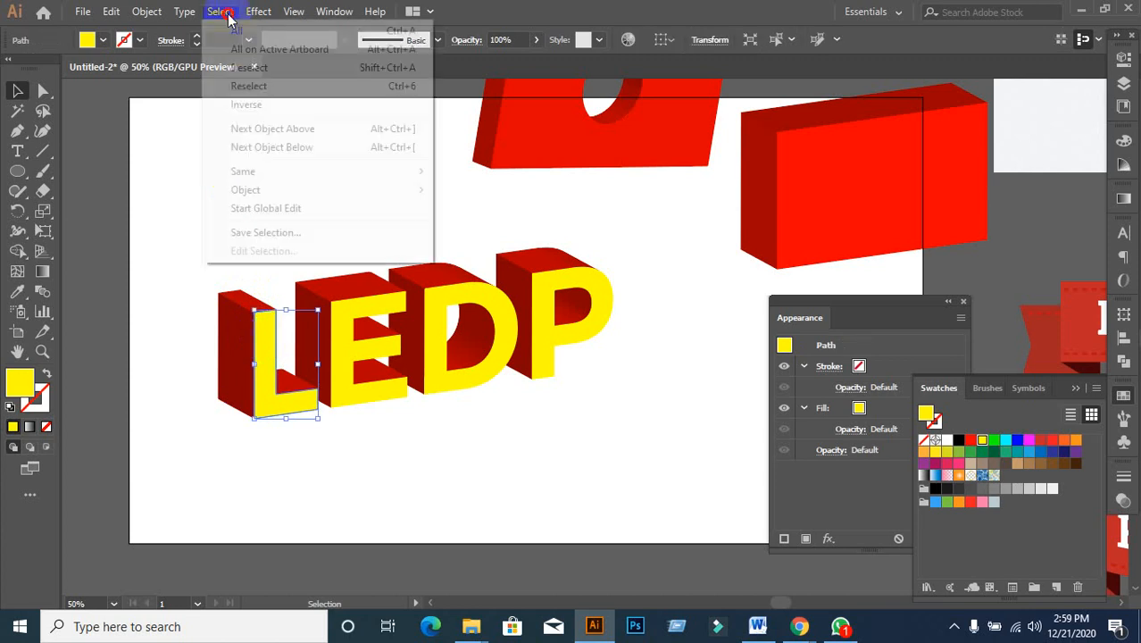
{"action": "mouse_move", "coordinate": [225, 173]}
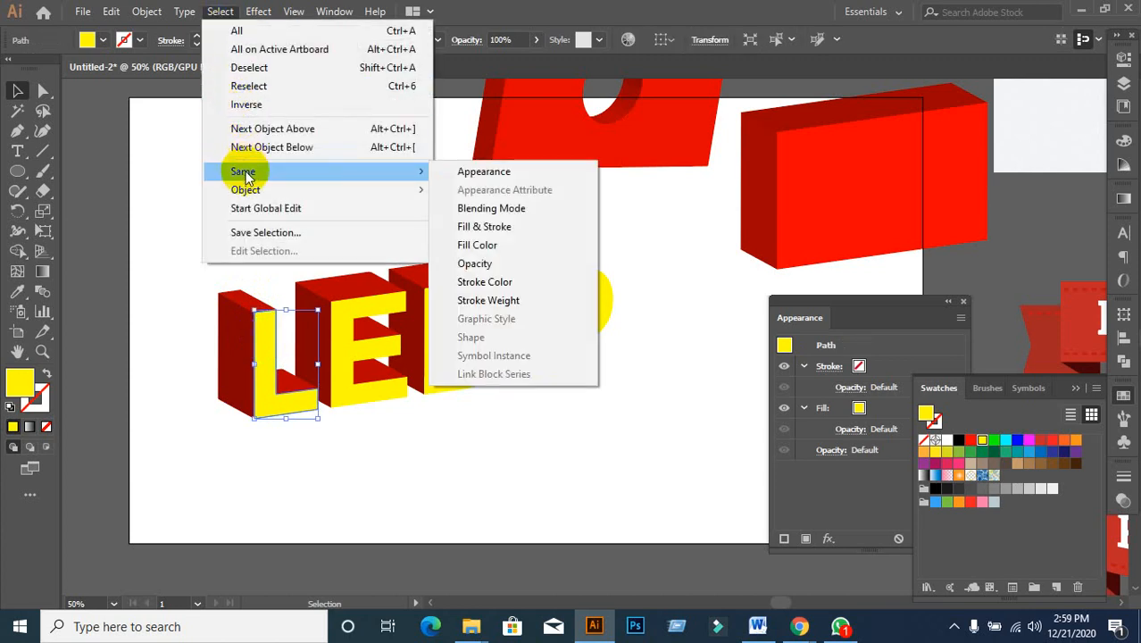
{"action": "left_click", "coordinate": [496, 247]}
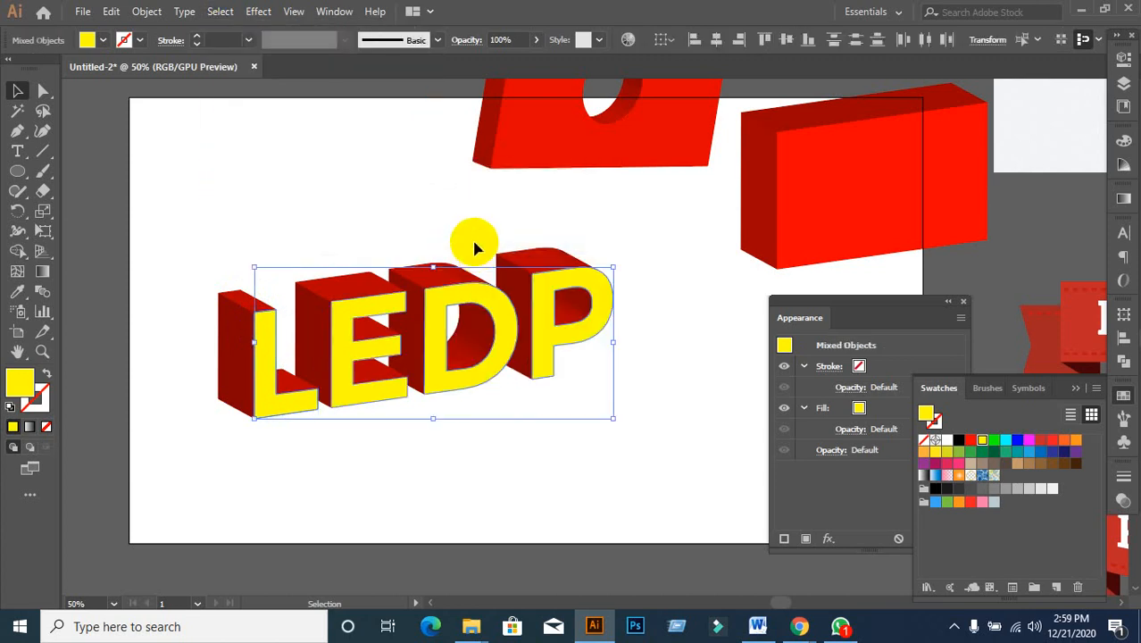
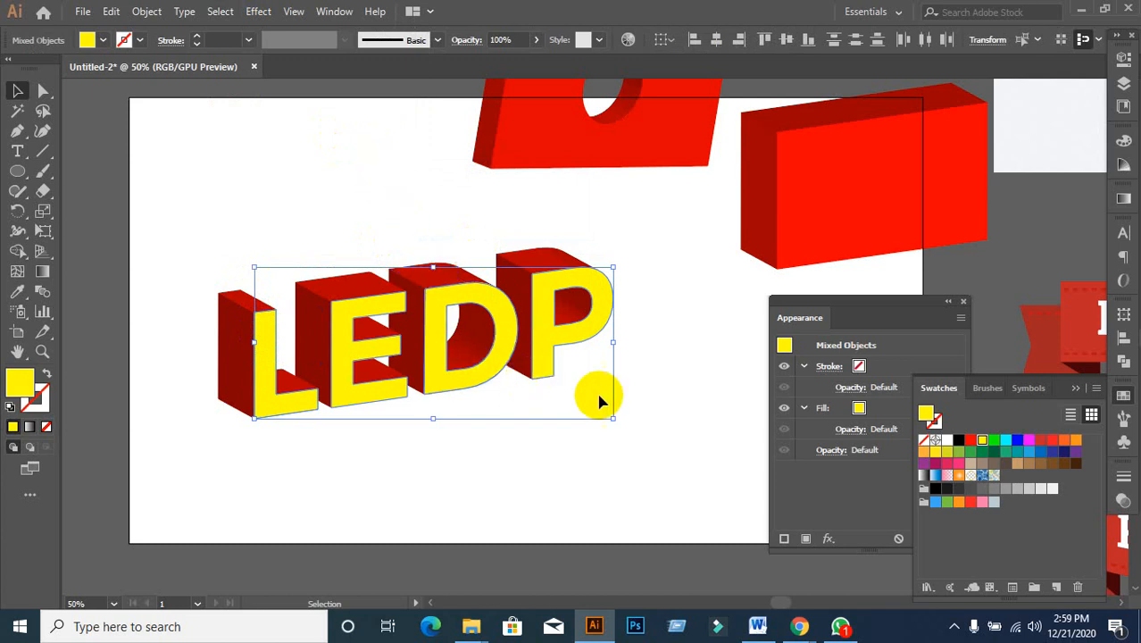
- Try the white-to-black gradient swatch on the front faces, undo it, and remove the front faces so only the letter sides remain
{"action": "left_click", "coordinate": [925, 477]}
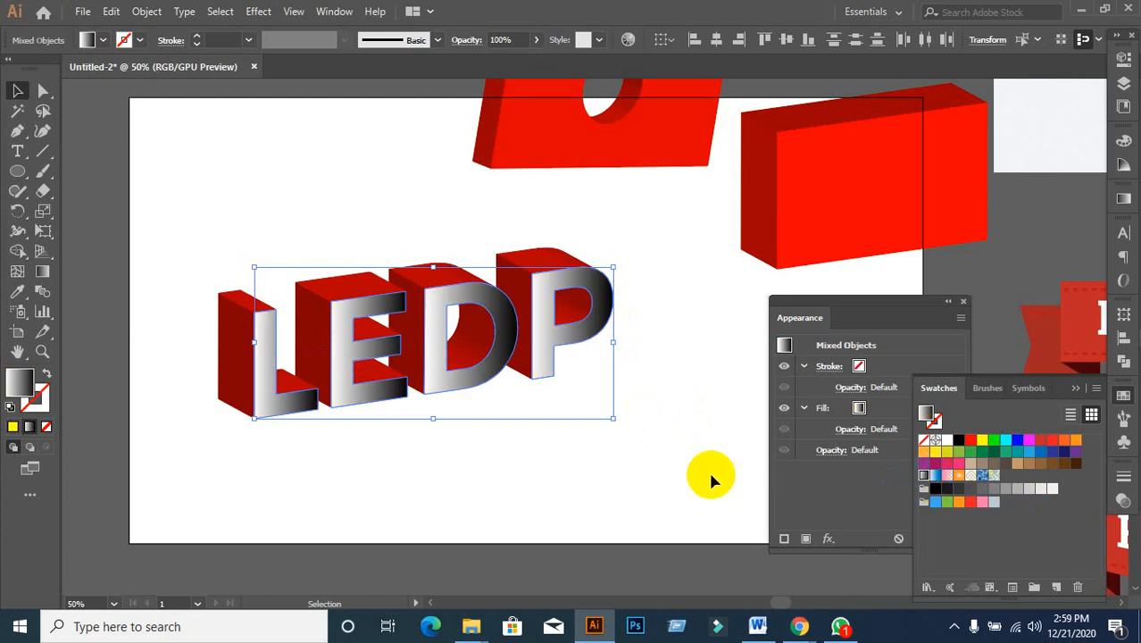
{"action": "key", "text": "ctrl+z"}
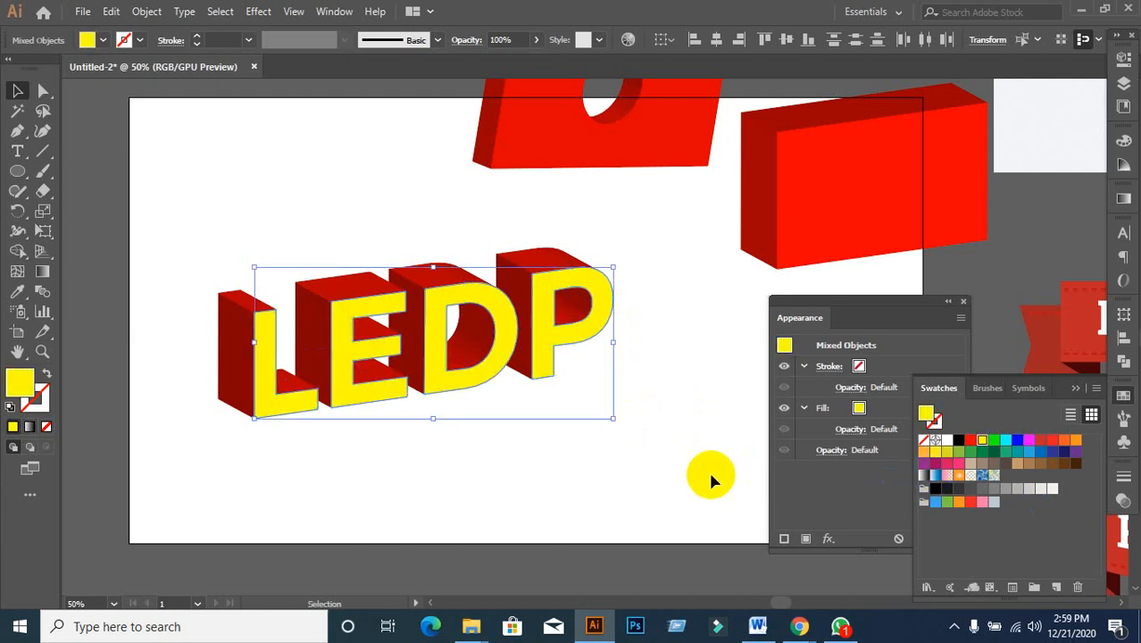
{"action": "key", "text": "ctrl+z"}
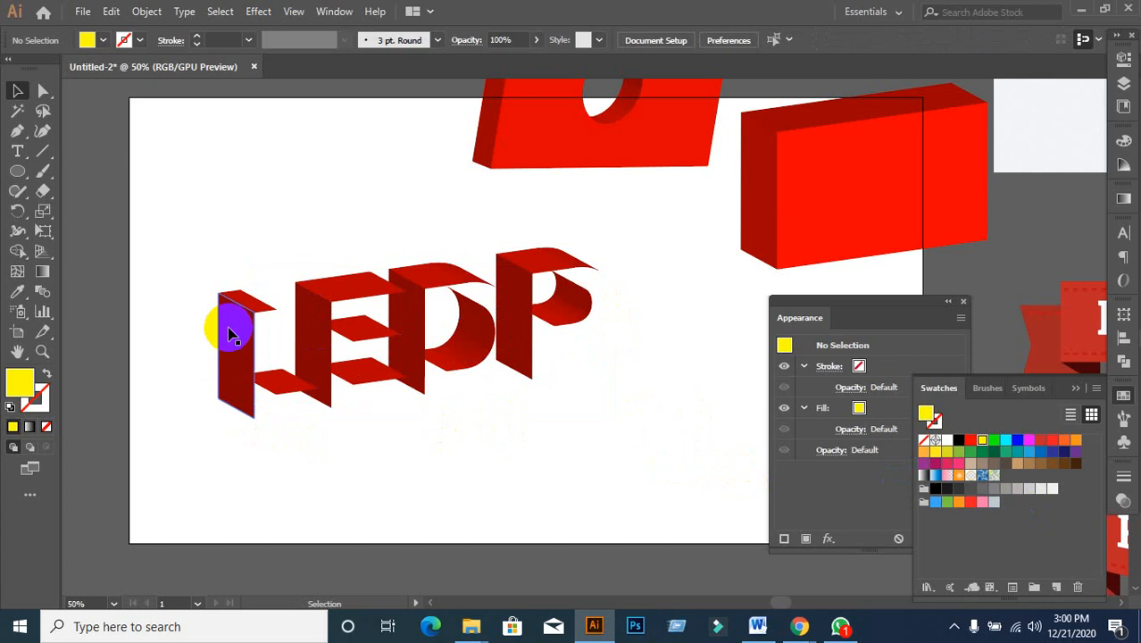
- Unite the L's side pieces into a compound shape with Pathfinder and expand it into a single path
{"action": "left_click_drag", "start_coordinate": [209, 283], "coordinate": [291, 434]}
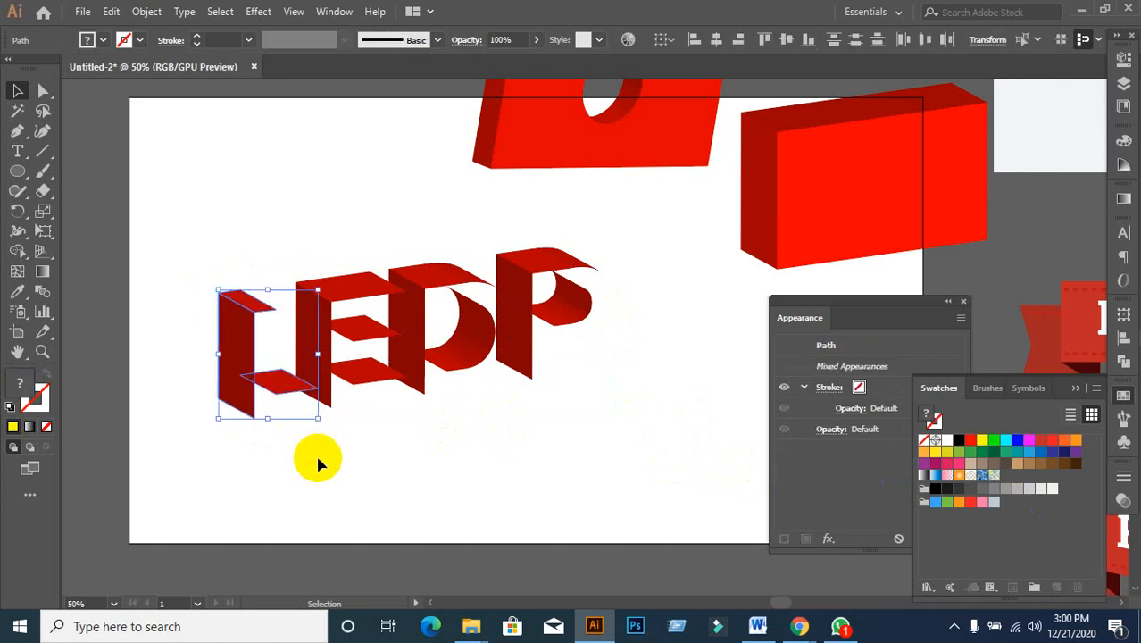
{"action": "left_click", "coordinate": [1127, 359]}
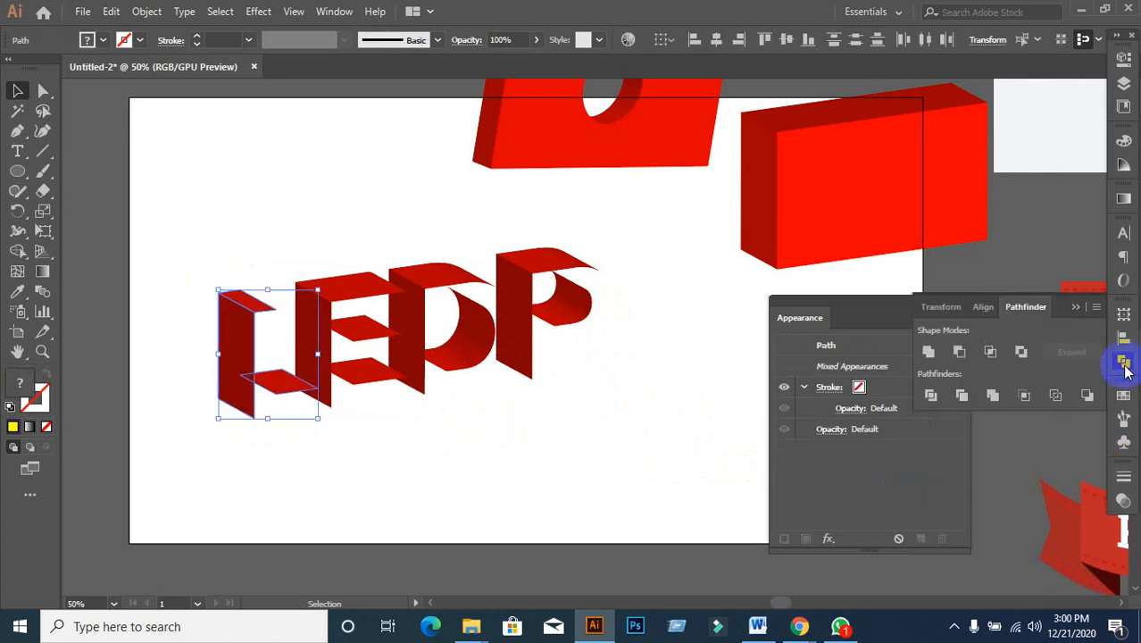
{"action": "left_click", "coordinate": [929, 353]}
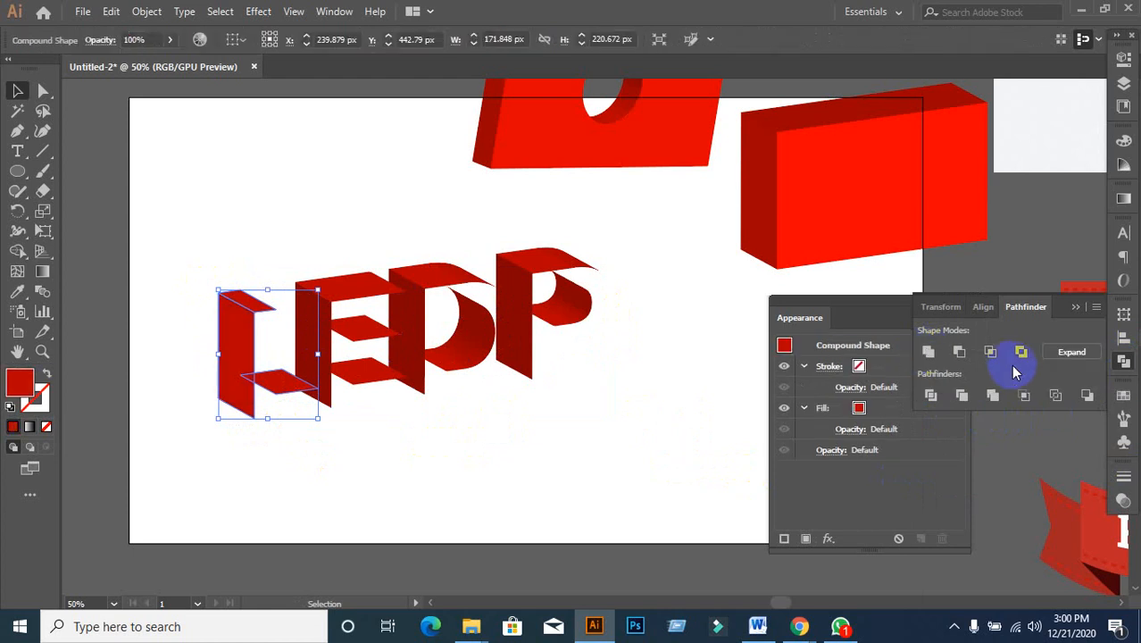
{"action": "left_click", "coordinate": [1074, 352]}
{"action": "left_click", "coordinate": [538, 425]}
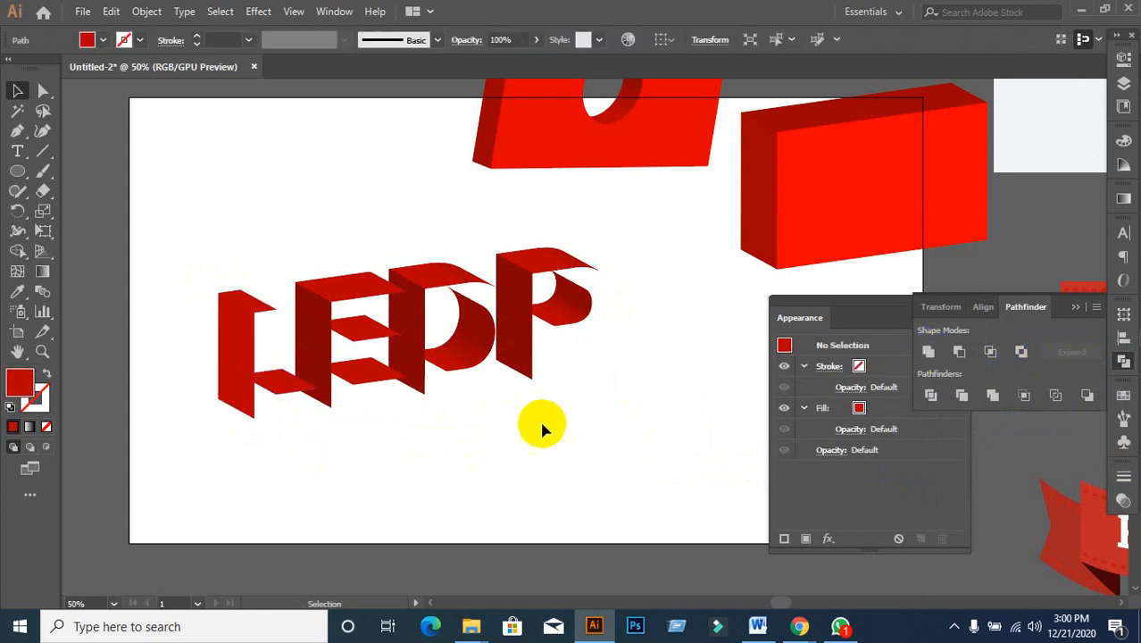
- Select the E's side pieces, unite them as a compound shape, and expand the result
{"action": "left_click_drag", "start_coordinate": [316, 267], "coordinate": [383, 408]}
{"action": "left_click", "coordinate": [465, 480]}
{"action": "left_click_drag", "start_coordinate": [323, 262], "coordinate": [368, 456]}
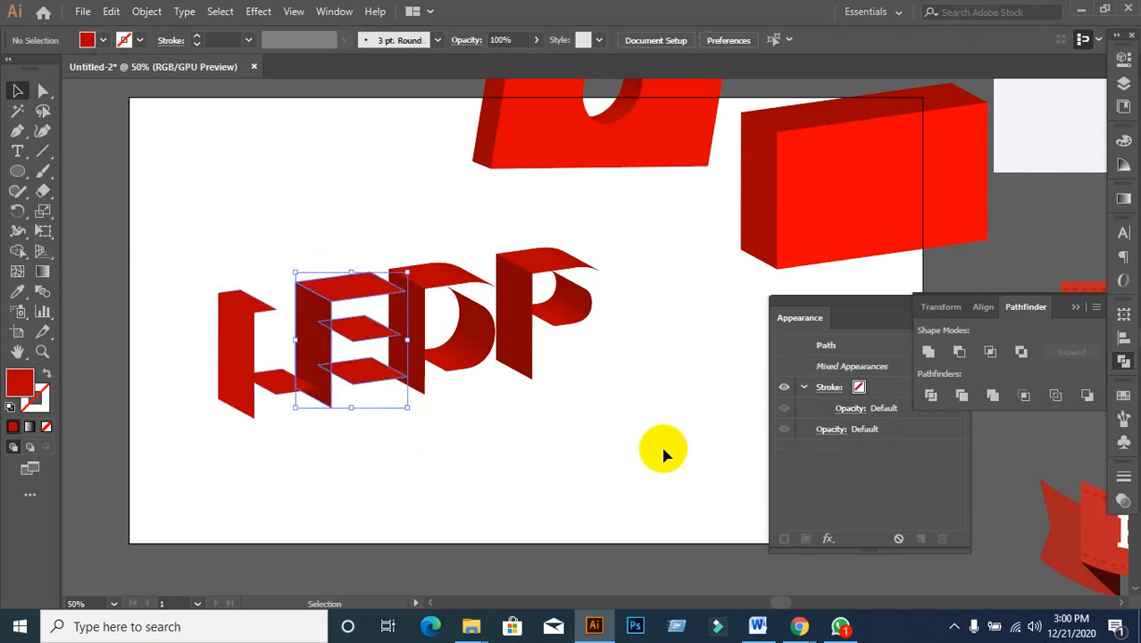
{"action": "left_click", "coordinate": [929, 352], "text": "alt"}
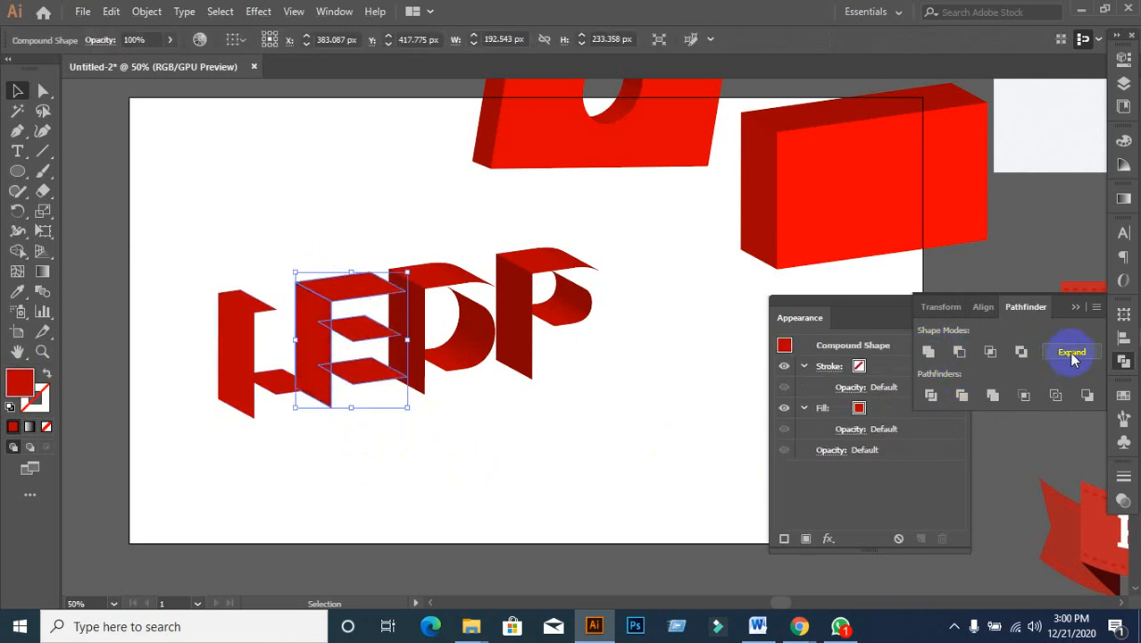
{"action": "left_click", "coordinate": [1073, 354]}
{"action": "left_click", "coordinate": [421, 261]}
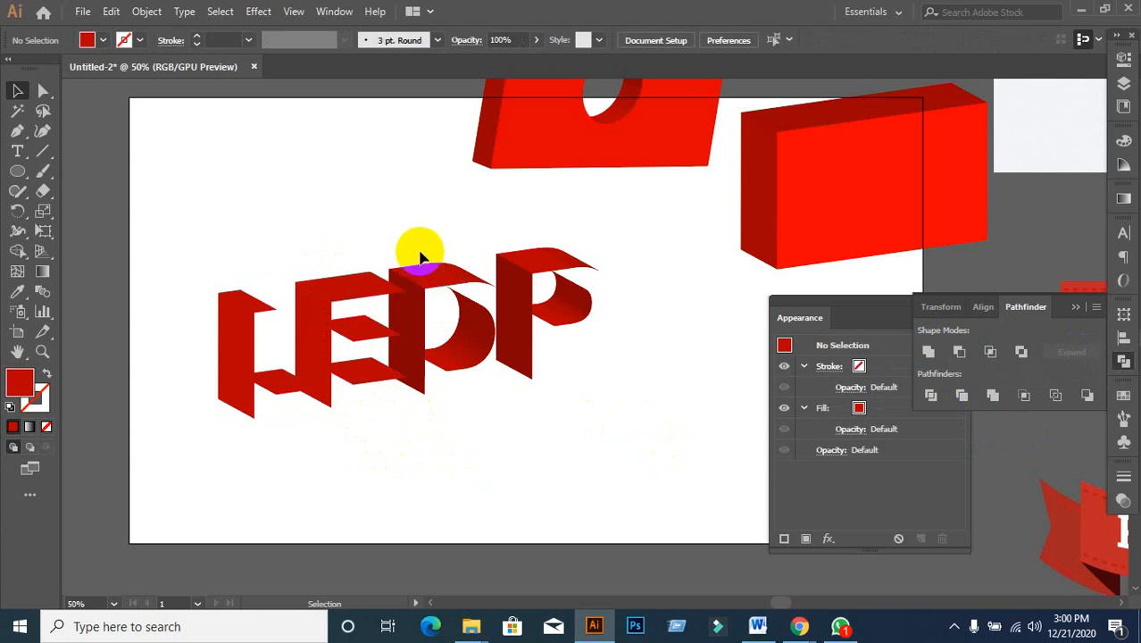
- Select only the D's side pieces, unite them as a compound shape, and expand the result
{"action": "left_click_drag", "start_coordinate": [420, 258], "coordinate": [475, 412]}
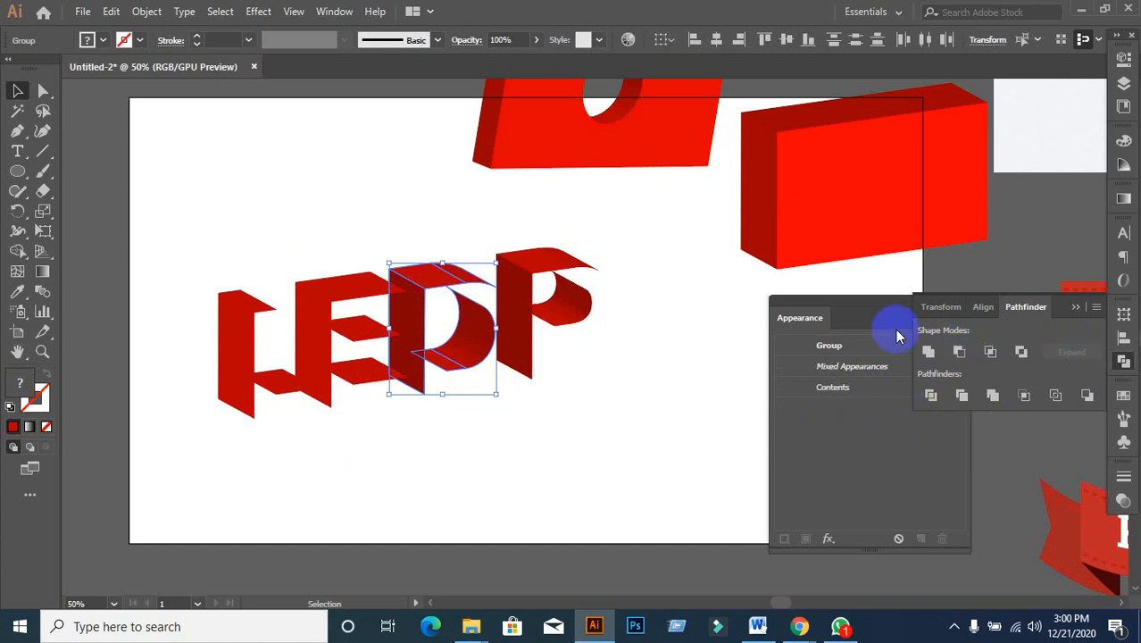
{"action": "left_click", "coordinate": [661, 395]}
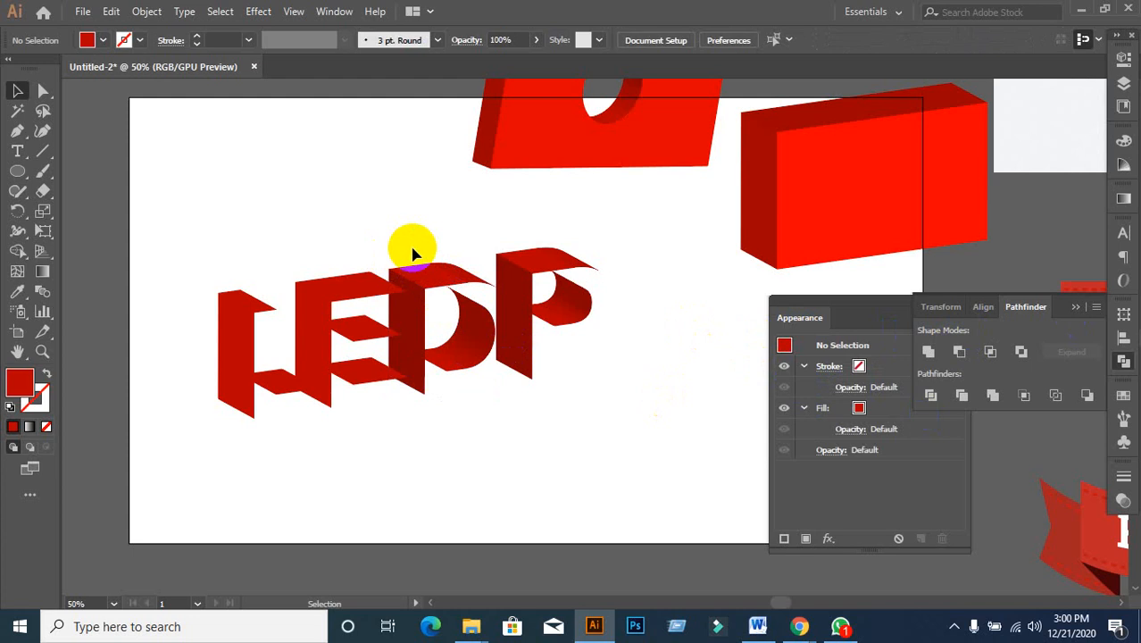
{"action": "left_click", "coordinate": [438, 294]}
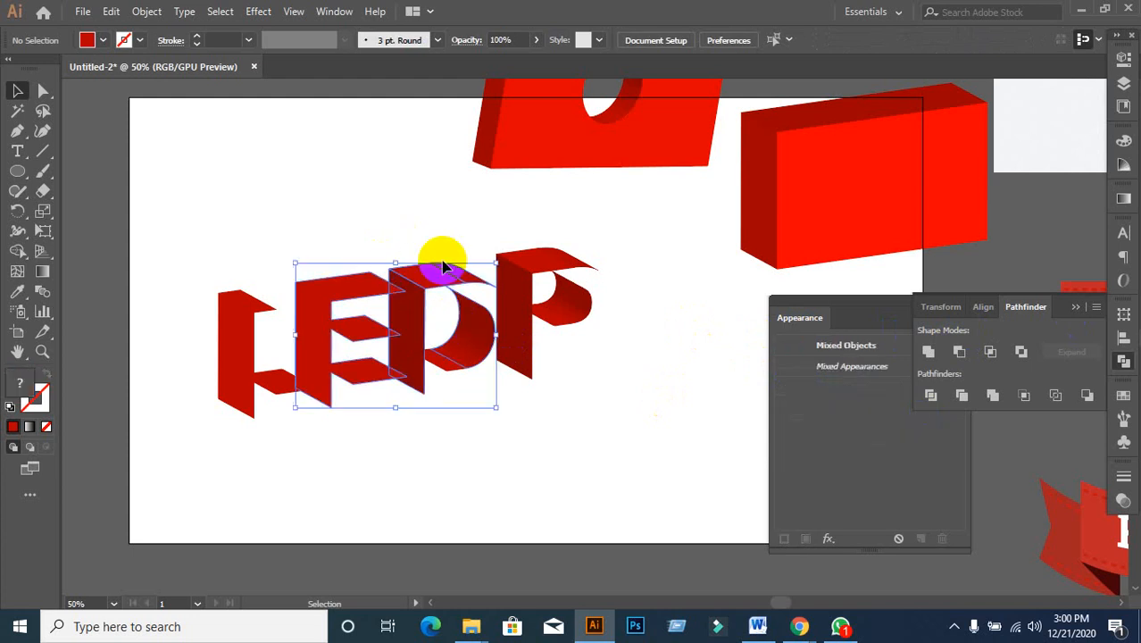
{"action": "left_click", "coordinate": [413, 200]}
{"action": "left_click_drag", "start_coordinate": [413, 241], "coordinate": [466, 398]}
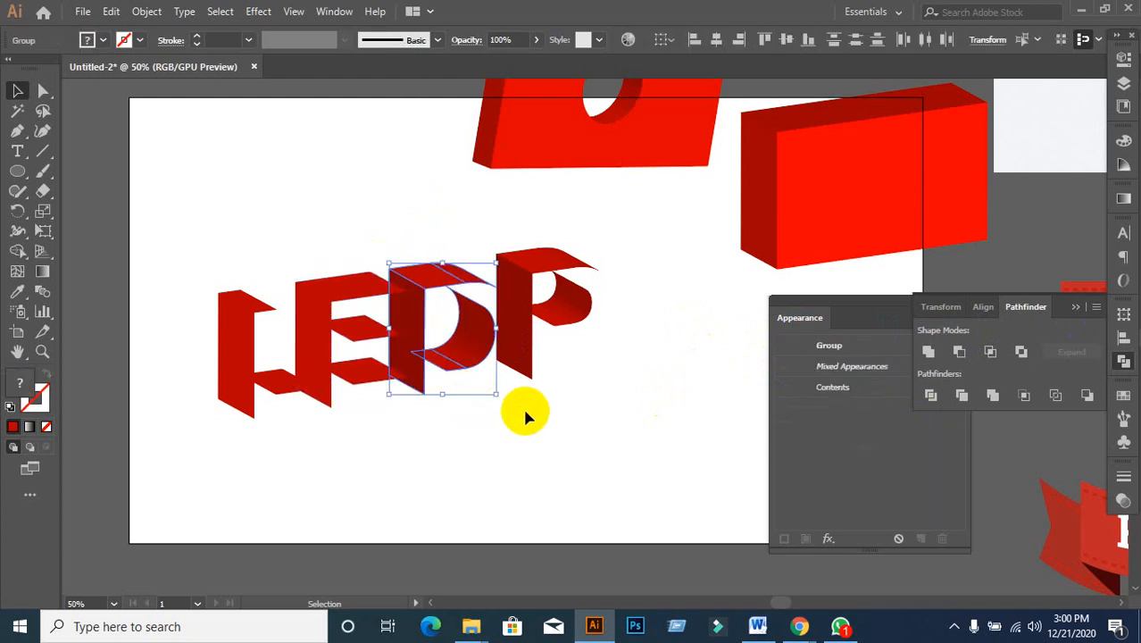
{"action": "left_click", "coordinate": [929, 353], "text": "alt"}
{"action": "left_click", "coordinate": [1071, 353]}
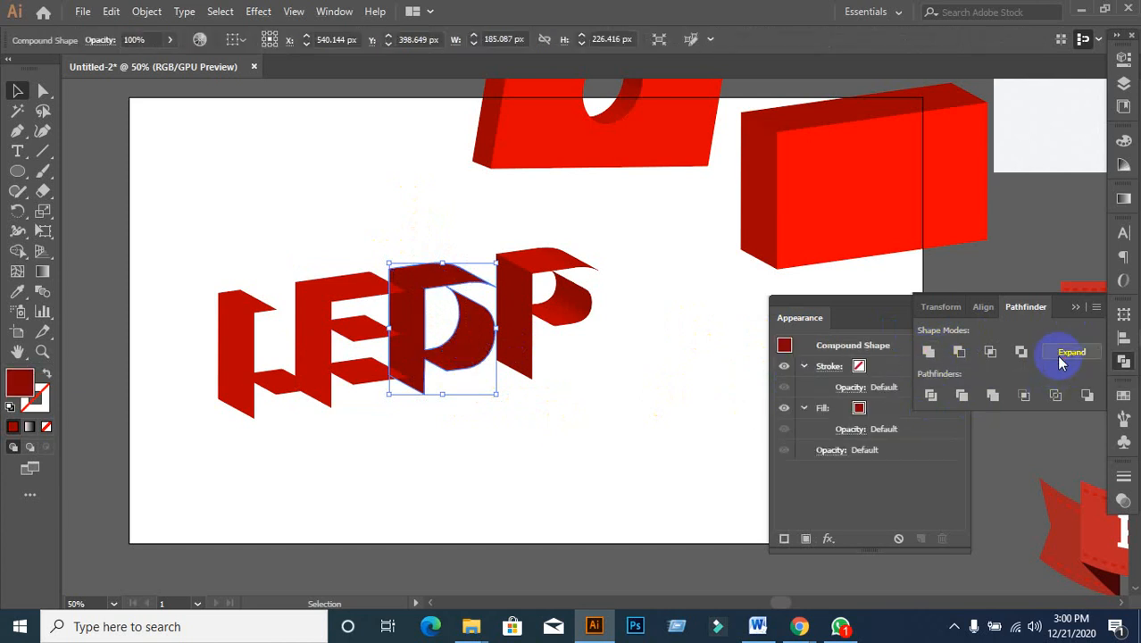
{"action": "left_click", "coordinate": [692, 359]}
- Select the P's side pieces, unite them as a compound shape, and expand the result
{"action": "left_click_drag", "start_coordinate": [516, 239], "coordinate": [616, 425]}
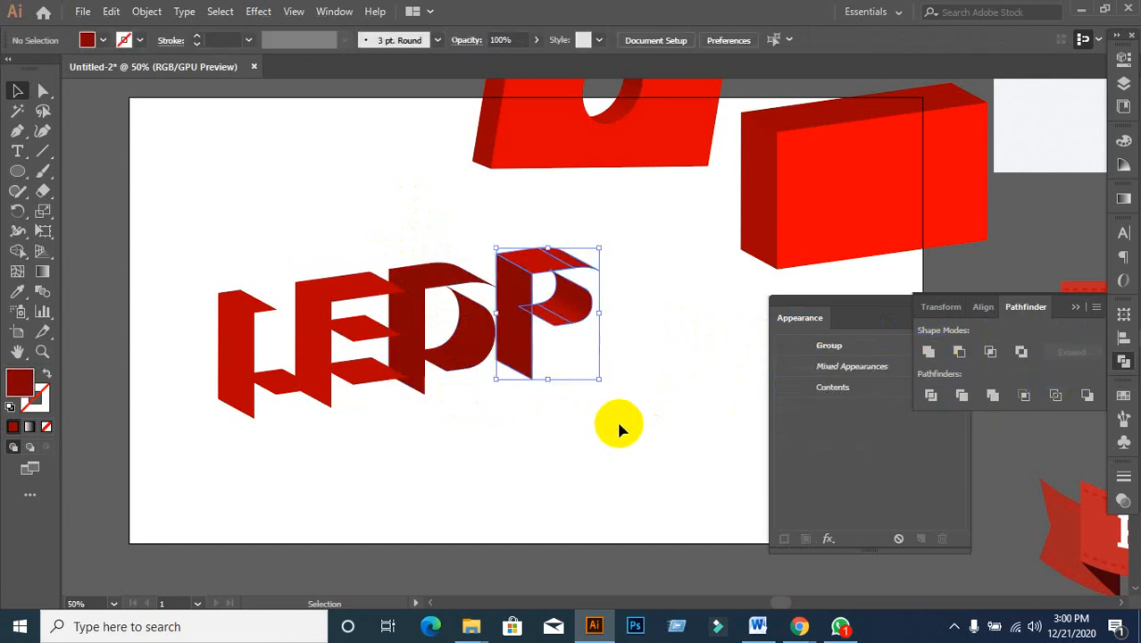
{"action": "left_click", "coordinate": [933, 357], "text": "alt"}
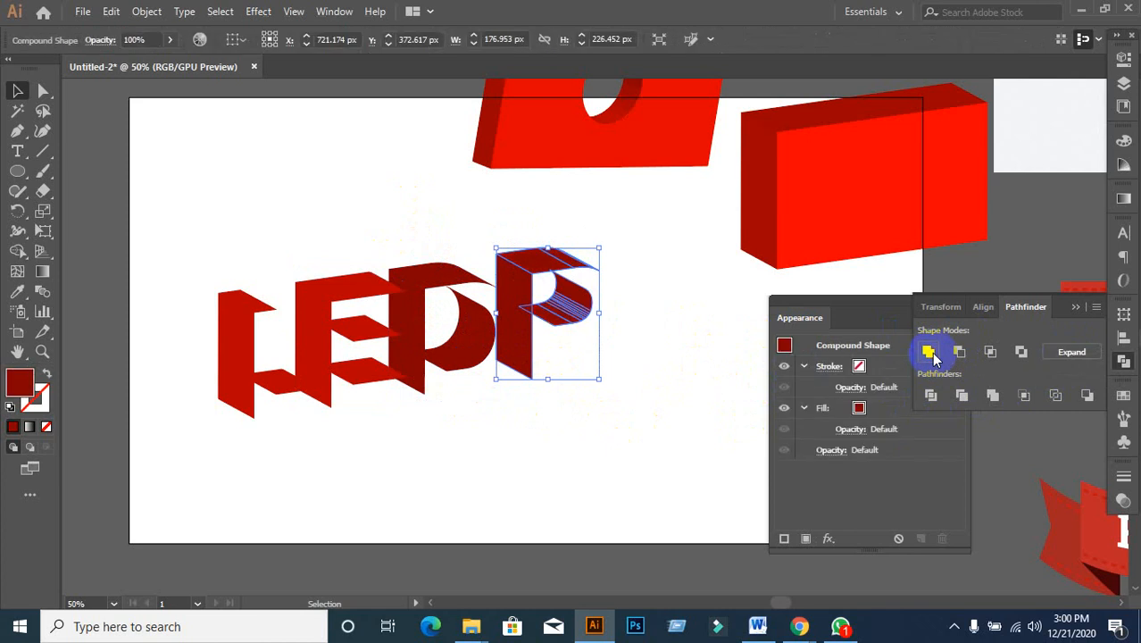
{"action": "left_click", "coordinate": [1067, 355]}
{"action": "left_click", "coordinate": [620, 420]}
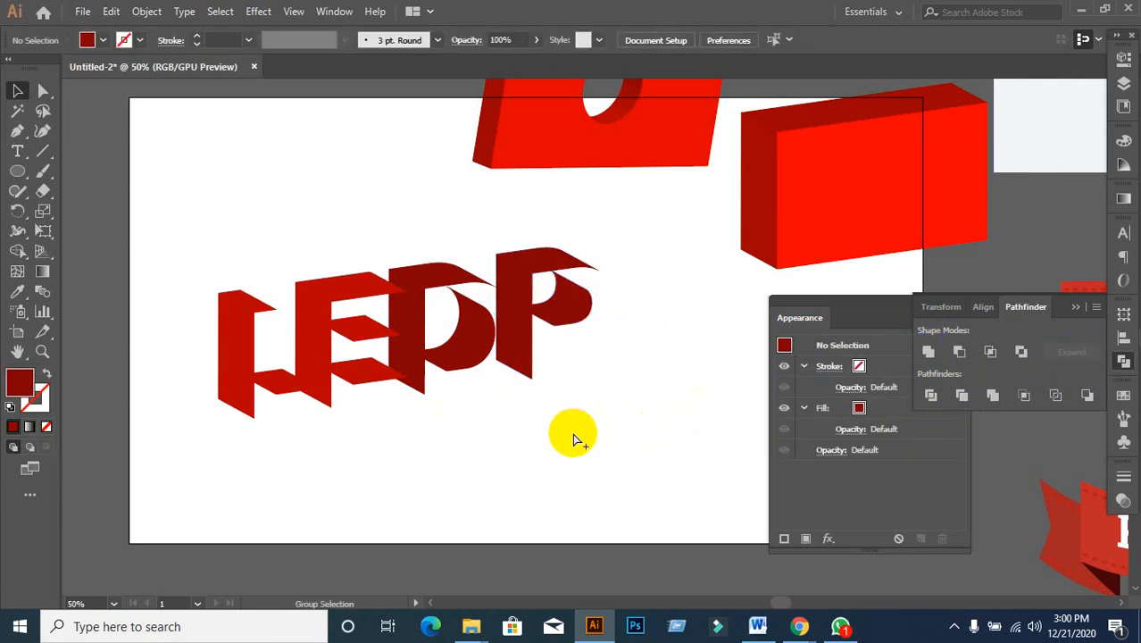
- Check the united L and E side shapes by selecting them individually, and clear the selection
{"action": "left_click", "coordinate": [251, 393]}
{"action": "left_click", "coordinate": [374, 468]}
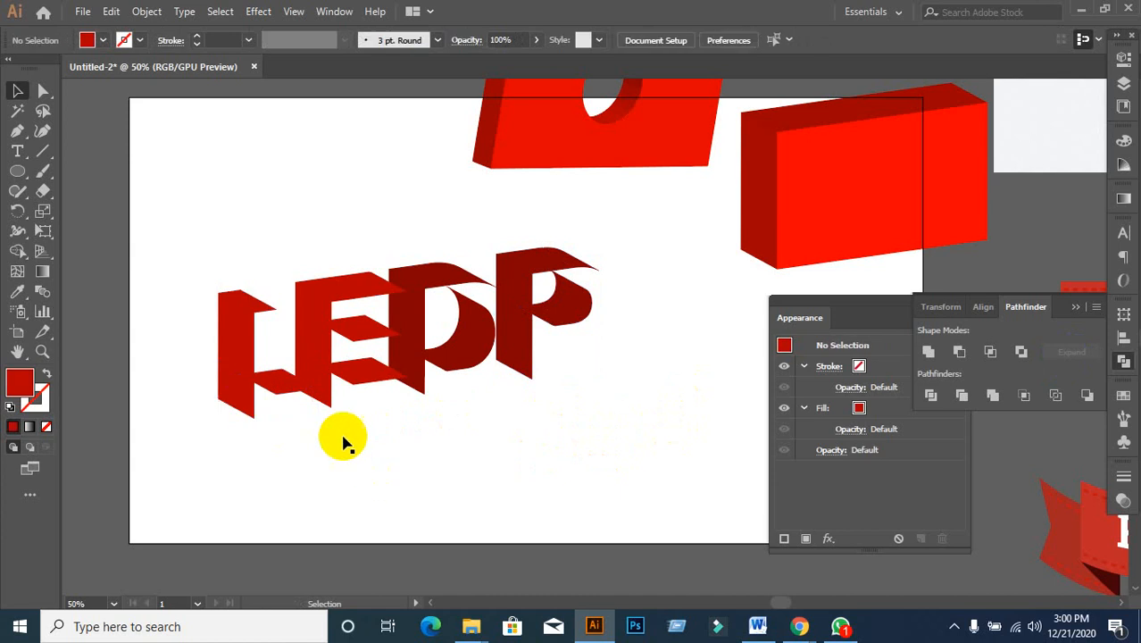
{"action": "left_click", "coordinate": [327, 383]}
{"action": "left_click", "coordinate": [224, 376]}
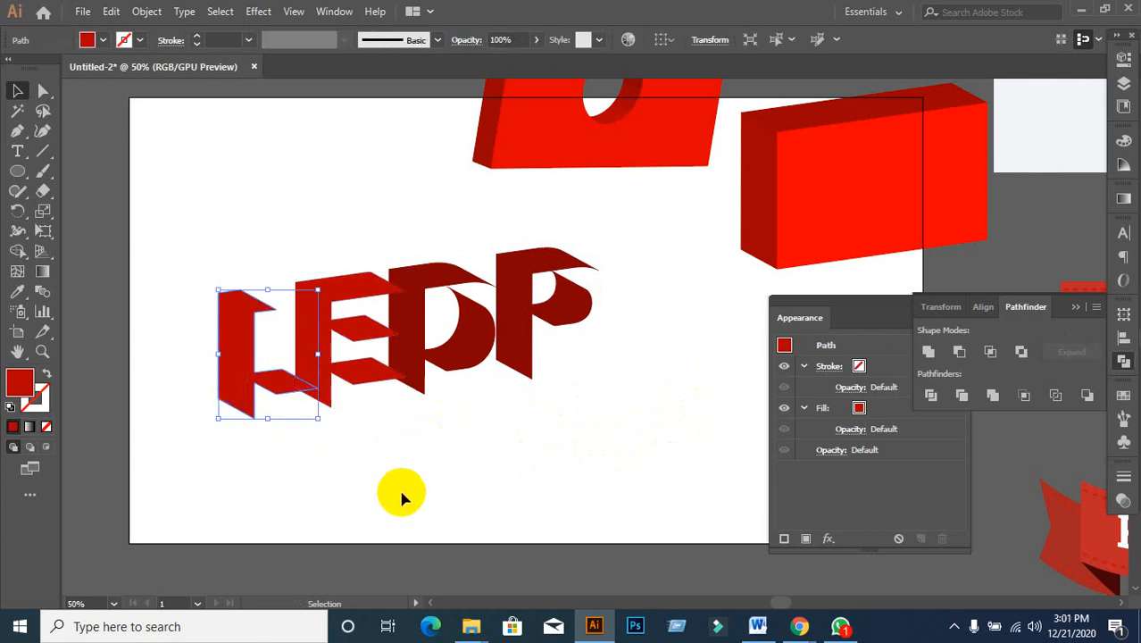
{"action": "left_click", "coordinate": [401, 491]}
- Unite the side shapes of all four letters into one compound shape, expand it, and select the combined shape
{"action": "left_click_drag", "start_coordinate": [193, 266], "coordinate": [661, 450]}
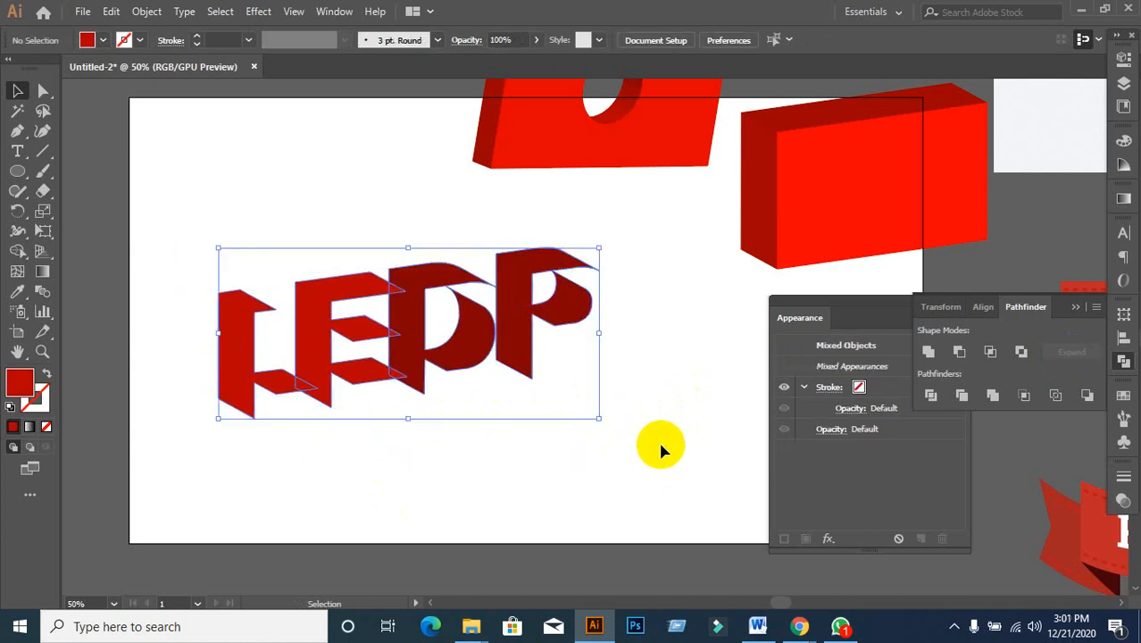
{"action": "left_click", "coordinate": [928, 355], "text": "alt"}
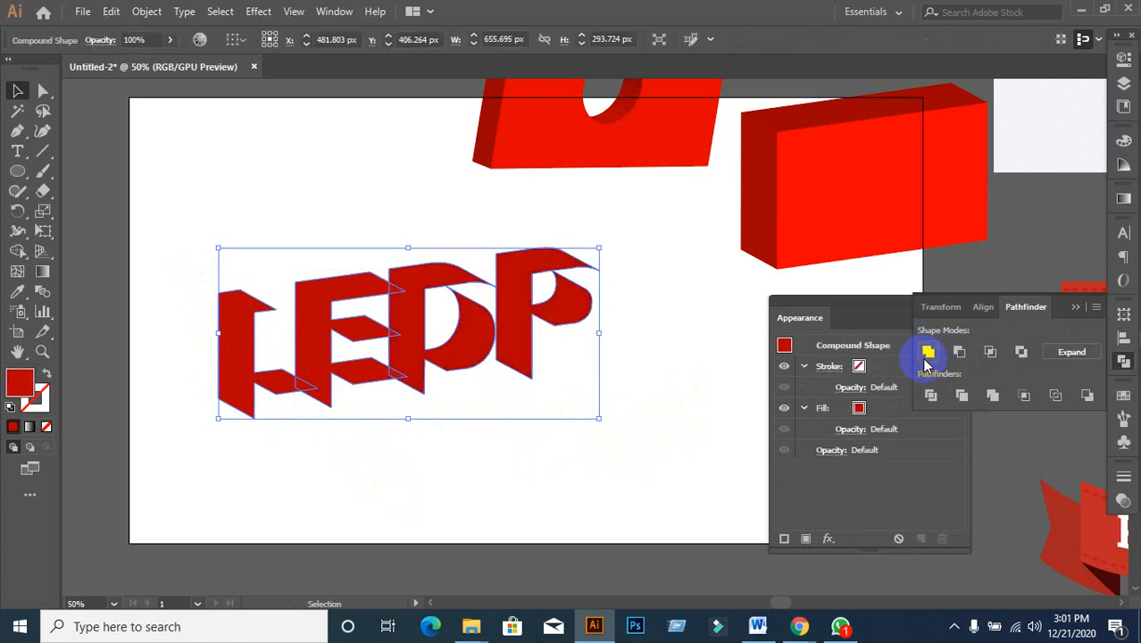
{"action": "left_click", "coordinate": [1076, 358]}
{"action": "left_click", "coordinate": [616, 427]}
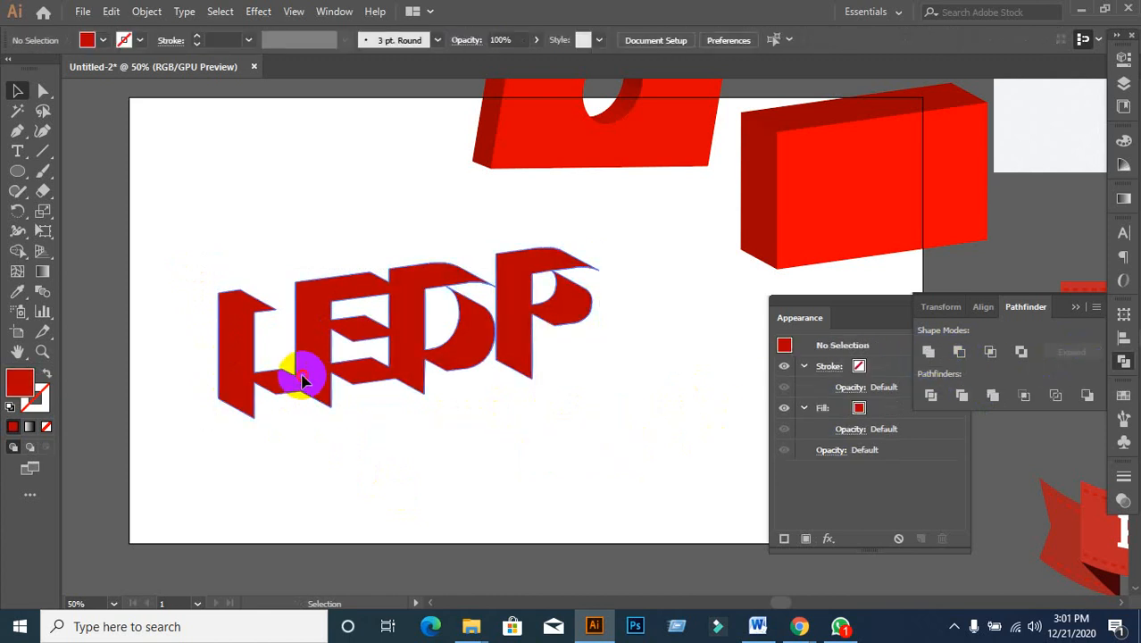
{"action": "left_click", "coordinate": [305, 377]}
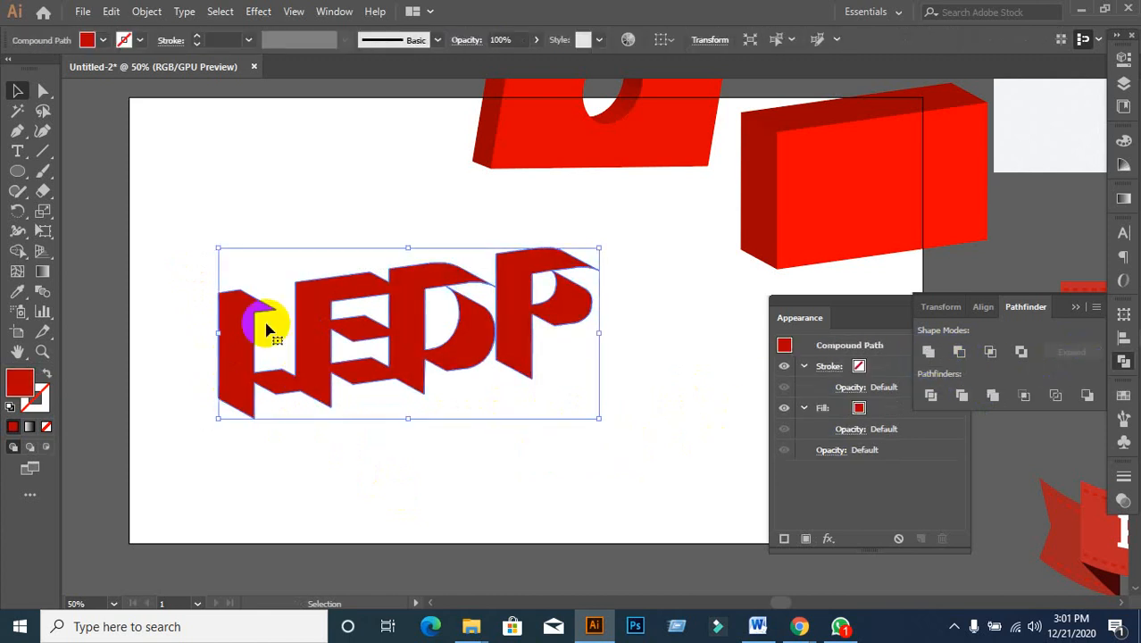
- Fill the combined side shape with the White, Black gradient and angle it diagonally from white at the lower edge to black at the upper
{"action": "left_click", "coordinate": [1124, 398]}
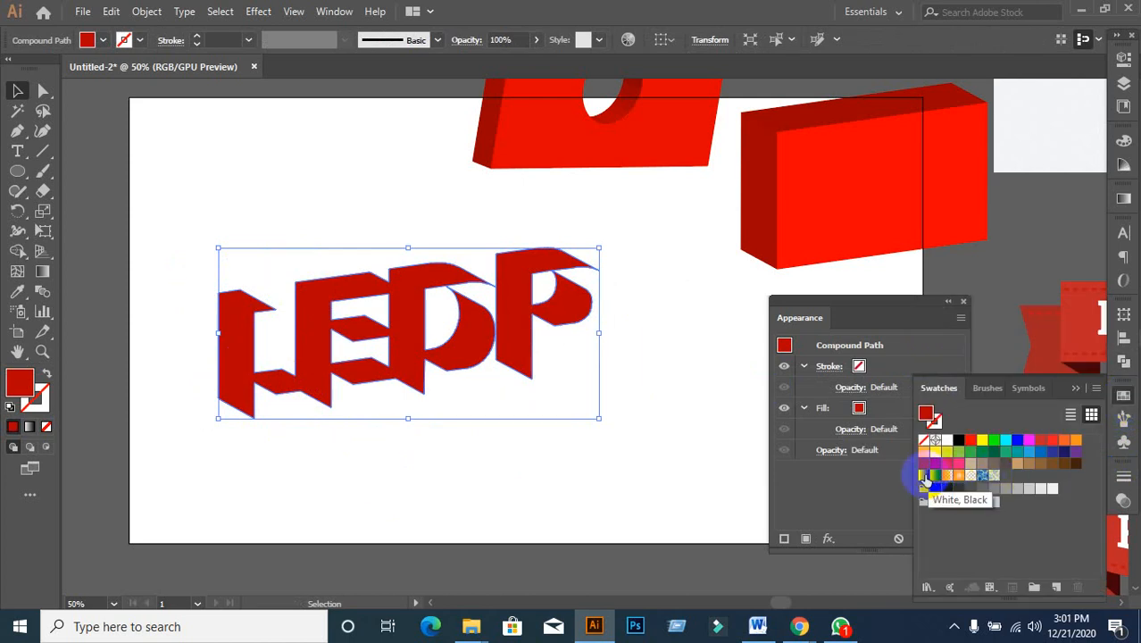
{"action": "left_click", "coordinate": [924, 476]}
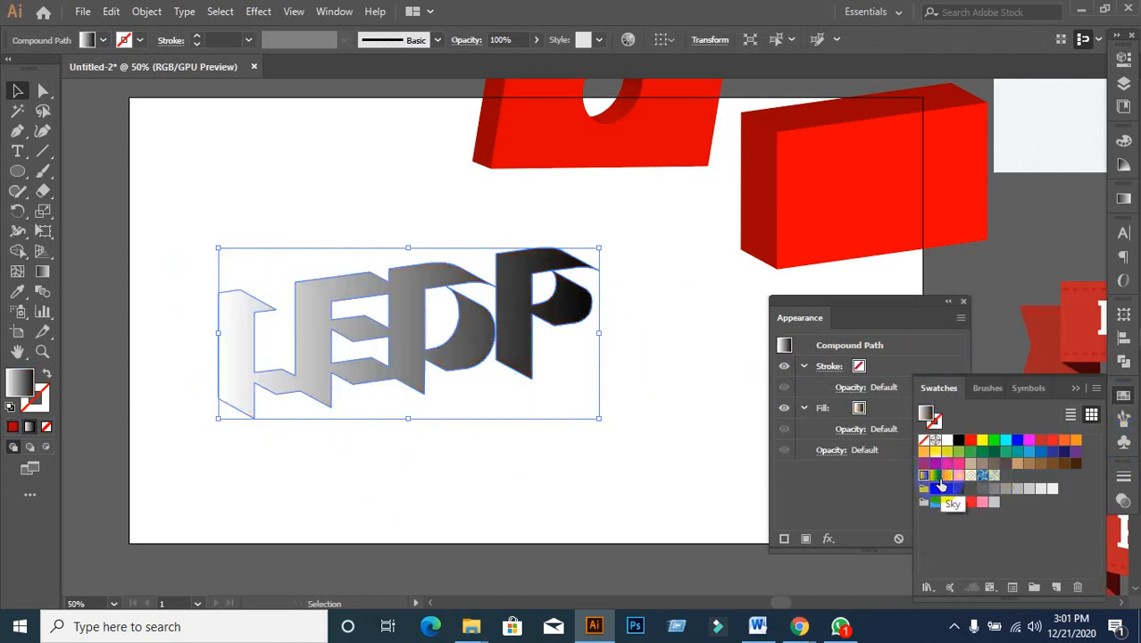
{"action": "left_click", "coordinate": [42, 271]}
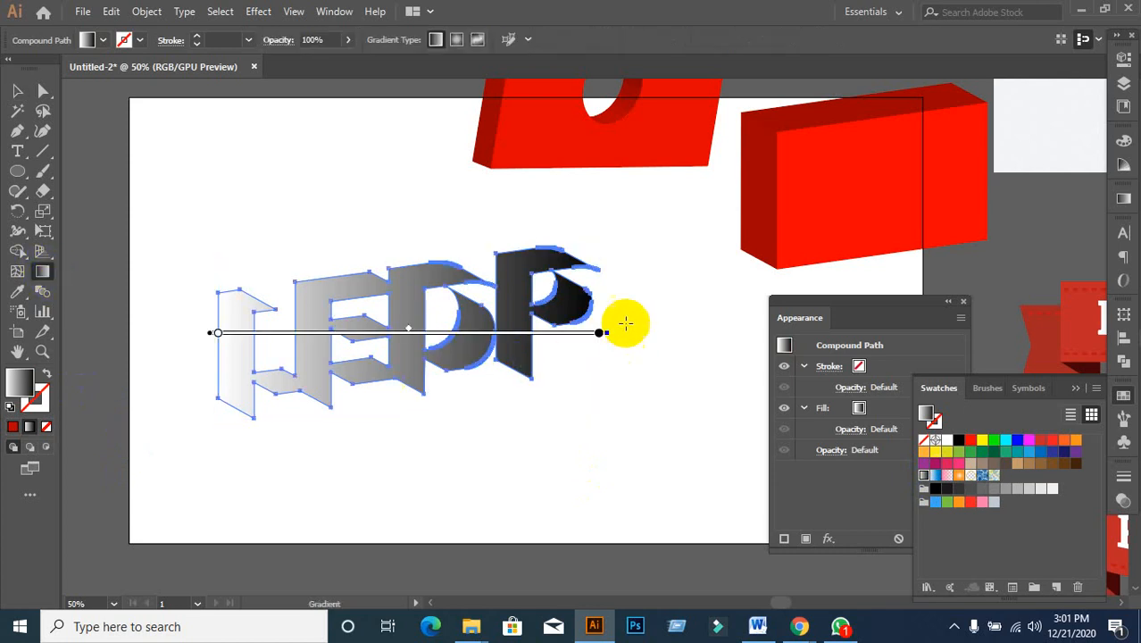
{"action": "left_click_drag", "start_coordinate": [619, 278], "coordinate": [116, 429]}
{"action": "left_click_drag", "start_coordinate": [170, 294], "coordinate": [624, 369]}
{"action": "left_click_drag", "start_coordinate": [346, 449], "coordinate": [433, 199]}
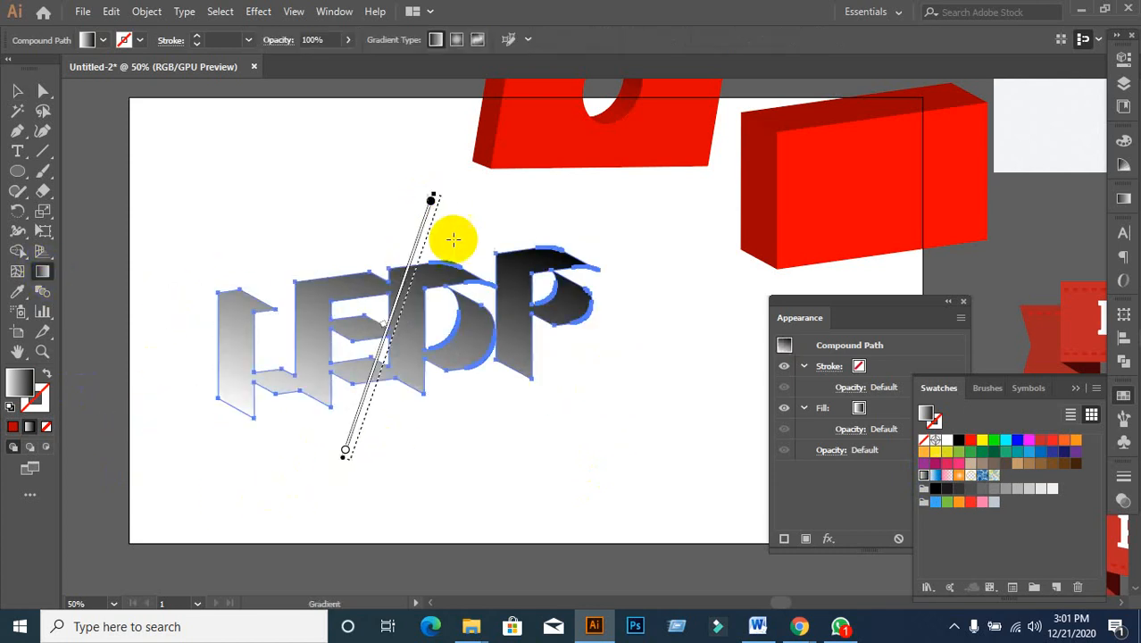
- Paste the yellow LEDP front faces back in place with the gradient sides, and clear the selection
{"action": "key", "text": "ctrl+b"}
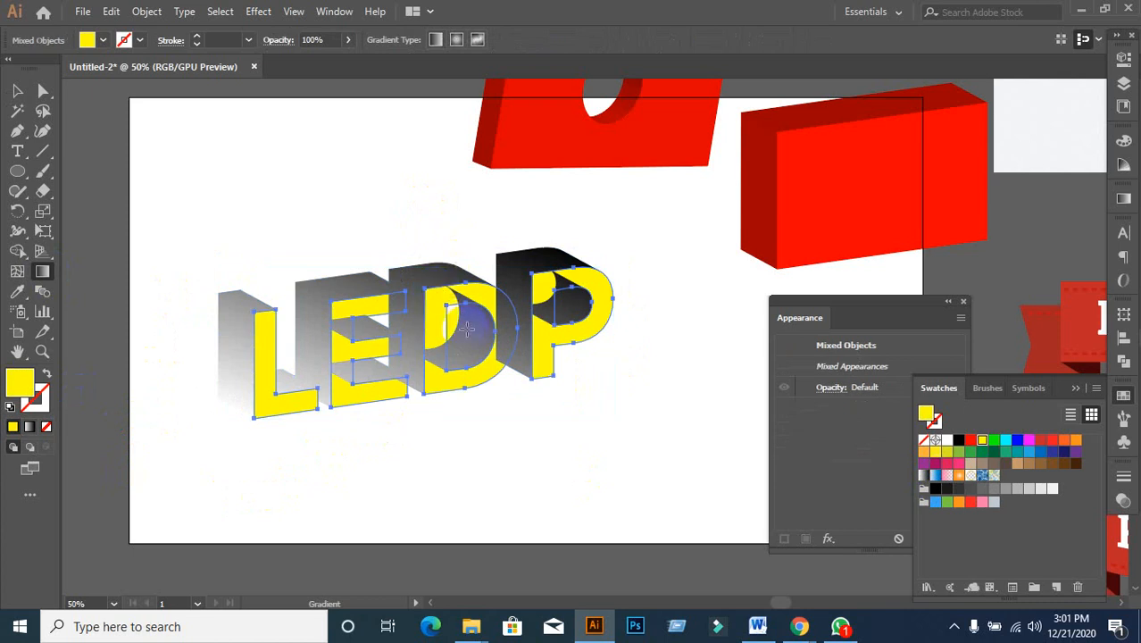
{"action": "left_click", "coordinate": [20, 131]}
{"action": "left_click", "coordinate": [18, 91]}
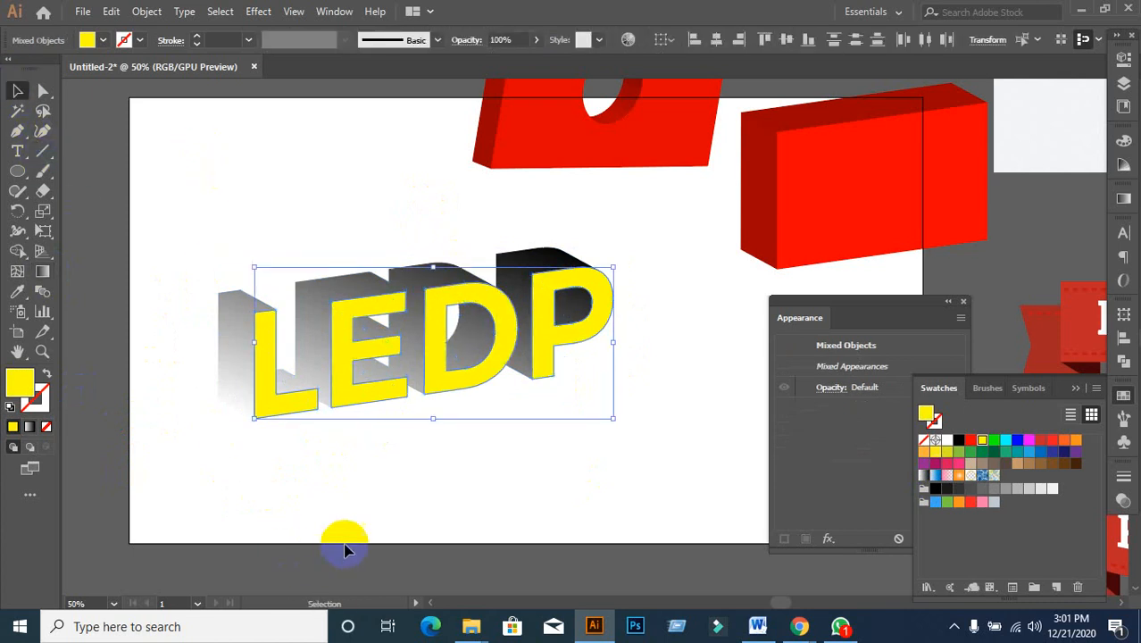
{"action": "left_click", "coordinate": [347, 498]}
{"action": "key", "text": "ctrl+minus"}
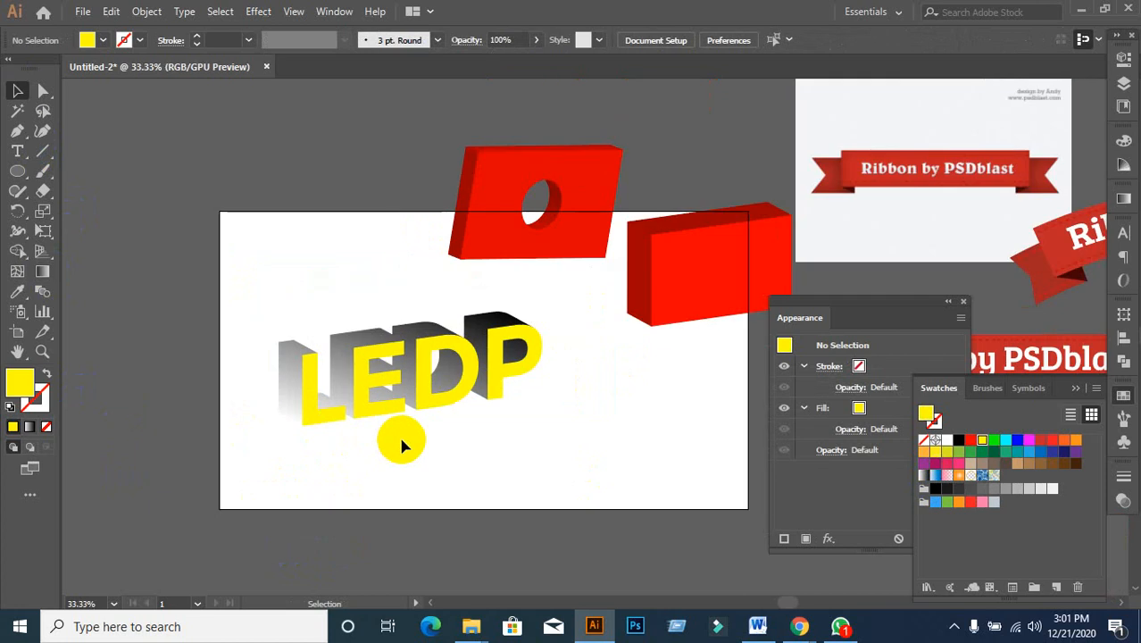
- Select the front faces and sides of the LEDP lettering together and move them up off the artboard
{"action": "left_click_drag", "start_coordinate": [248, 319], "coordinate": [572, 460]}
{"action": "left_click", "coordinate": [543, 489]}
{"action": "left_click_drag", "start_coordinate": [256, 316], "coordinate": [576, 447]}
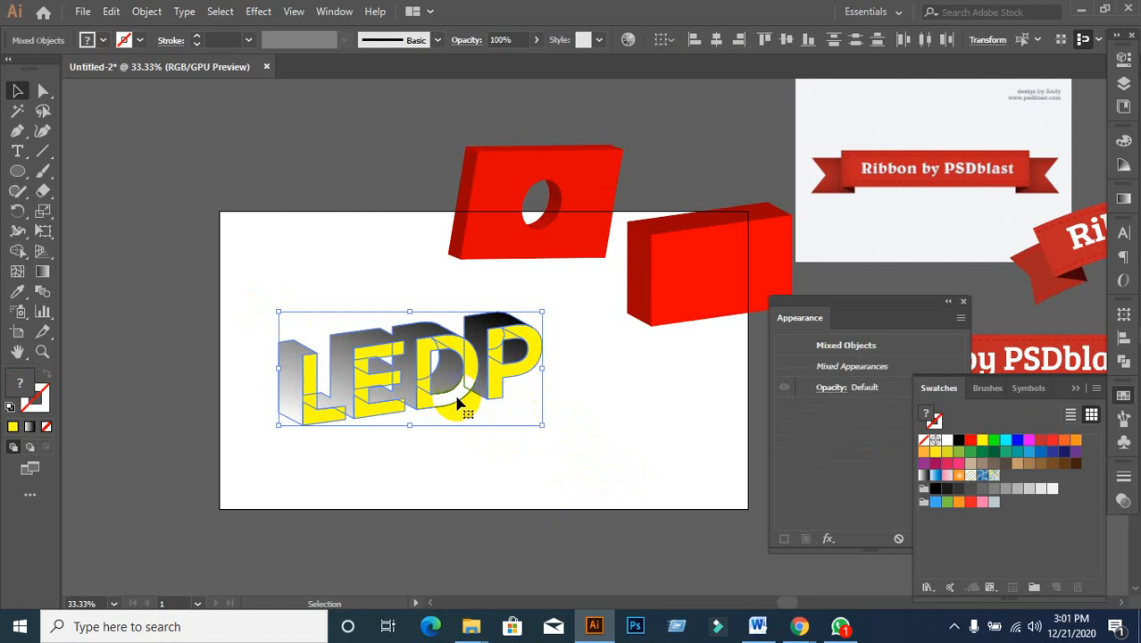
{"action": "left_click_drag", "start_coordinate": [437, 354], "coordinate": [377, 201]}
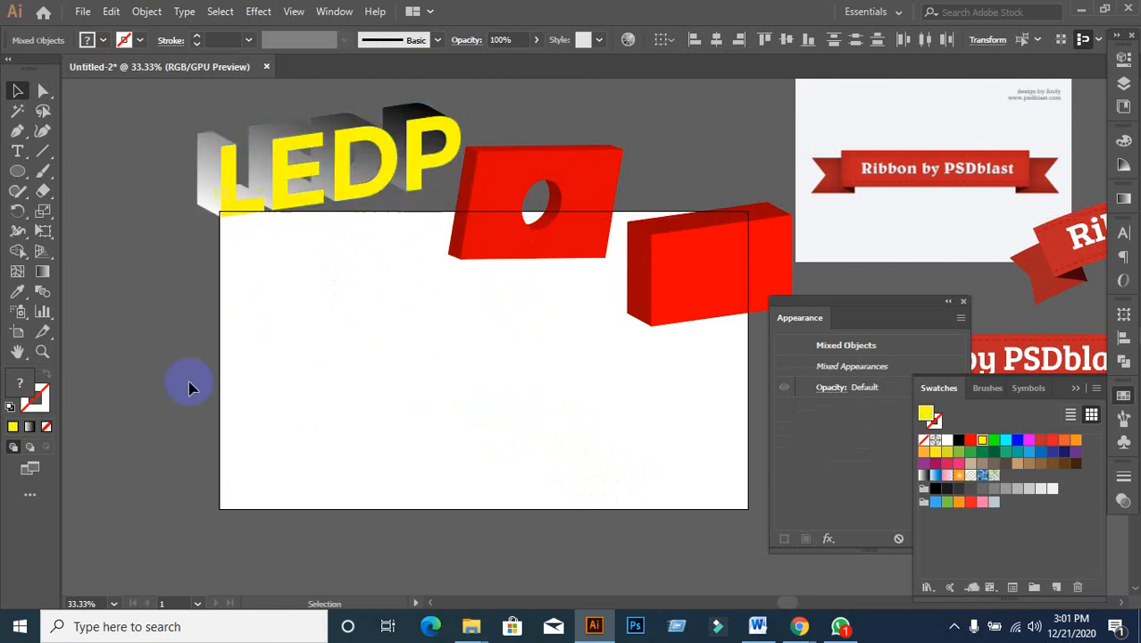
{"action": "left_click", "coordinate": [237, 367]}
{"action": "scroll", "coordinate": [363, 355], "scroll_direction": "up", "scroll_amount": 1}
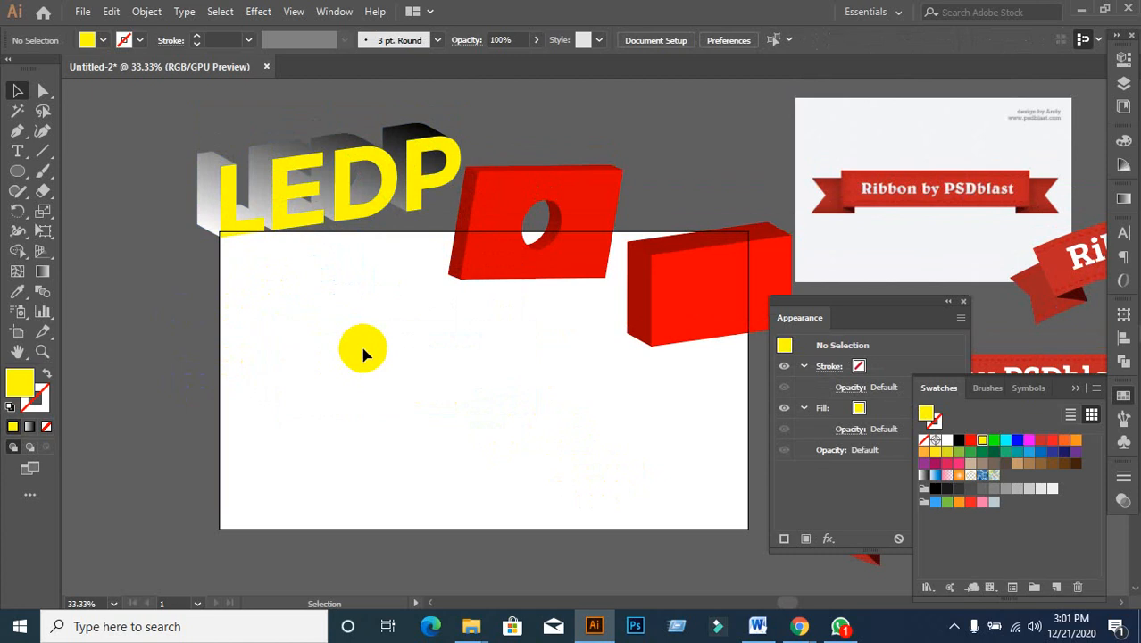
- Move the red plate with the round hole above the red box, and shift the LEDP lettering fully clear of the artboard
{"action": "left_click_drag", "start_coordinate": [469, 219], "coordinate": [634, 158]}
{"action": "left_click", "coordinate": [474, 295]}
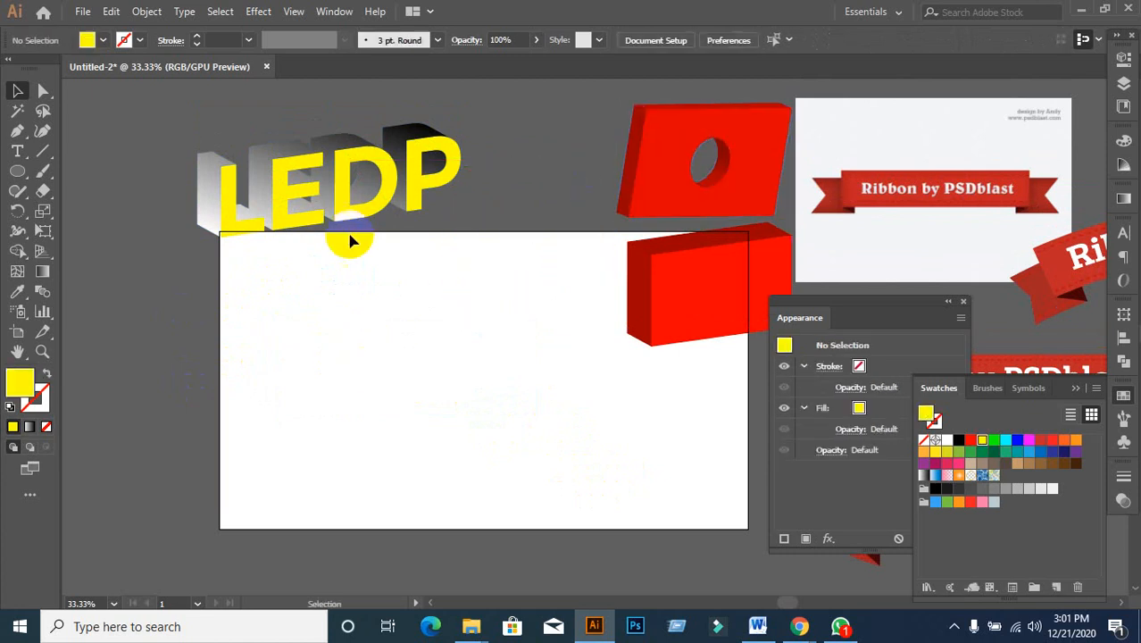
{"action": "left_click", "coordinate": [417, 180]}
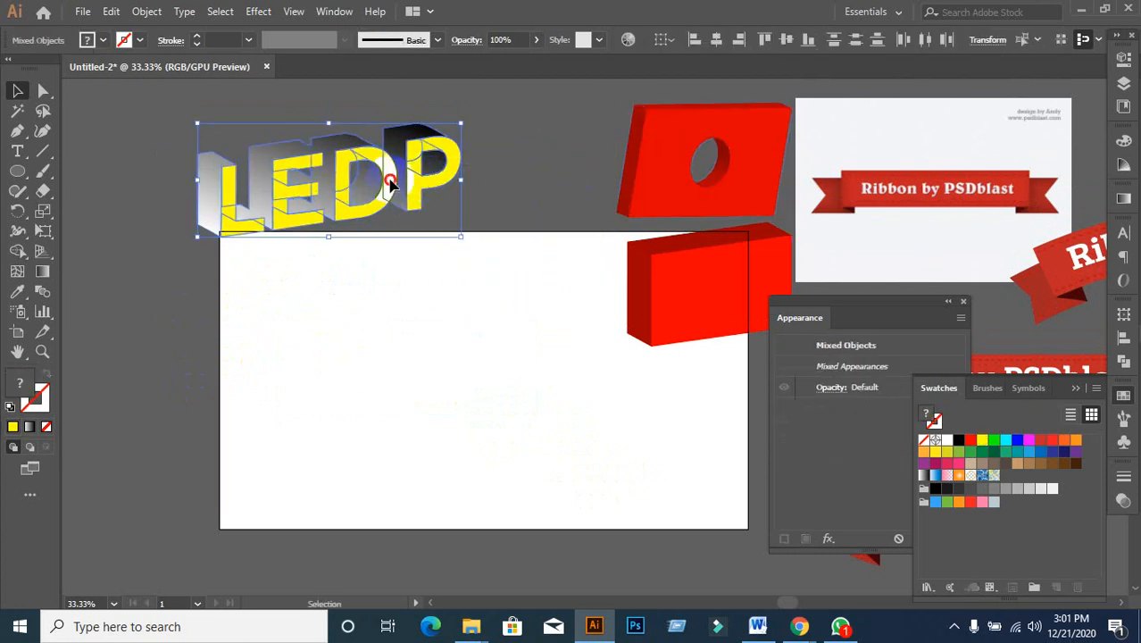
{"action": "left_click_drag", "start_coordinate": [390, 183], "coordinate": [389, 150]}
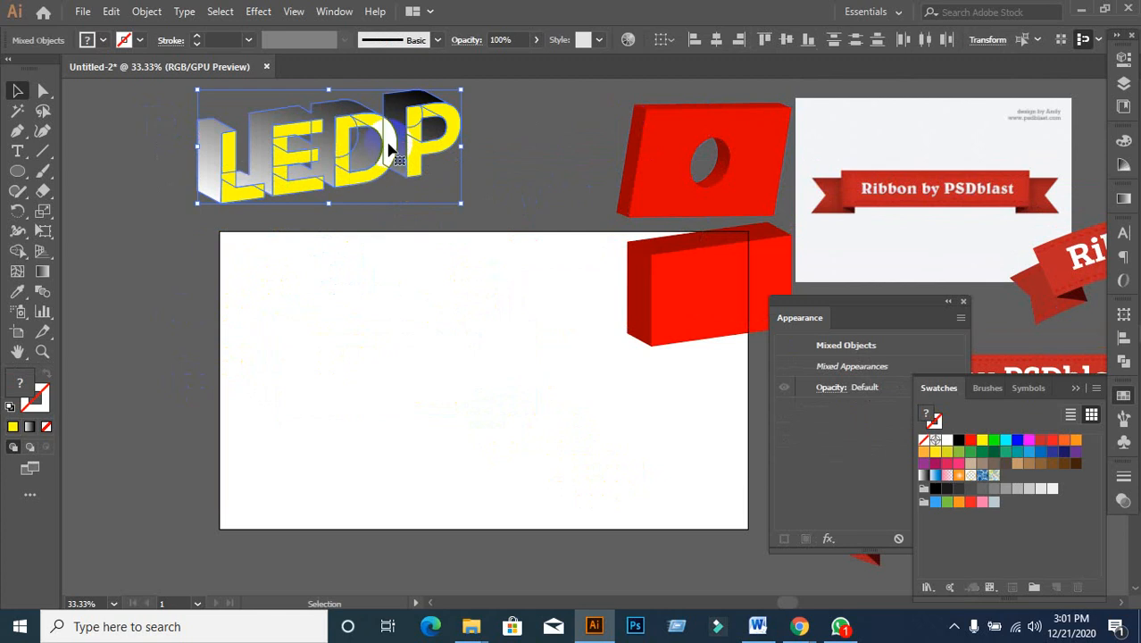
{"action": "left_click", "coordinate": [427, 291]}
{"action": "key", "text": "ctrl+z"}
{"action": "left_click", "coordinate": [434, 309]}
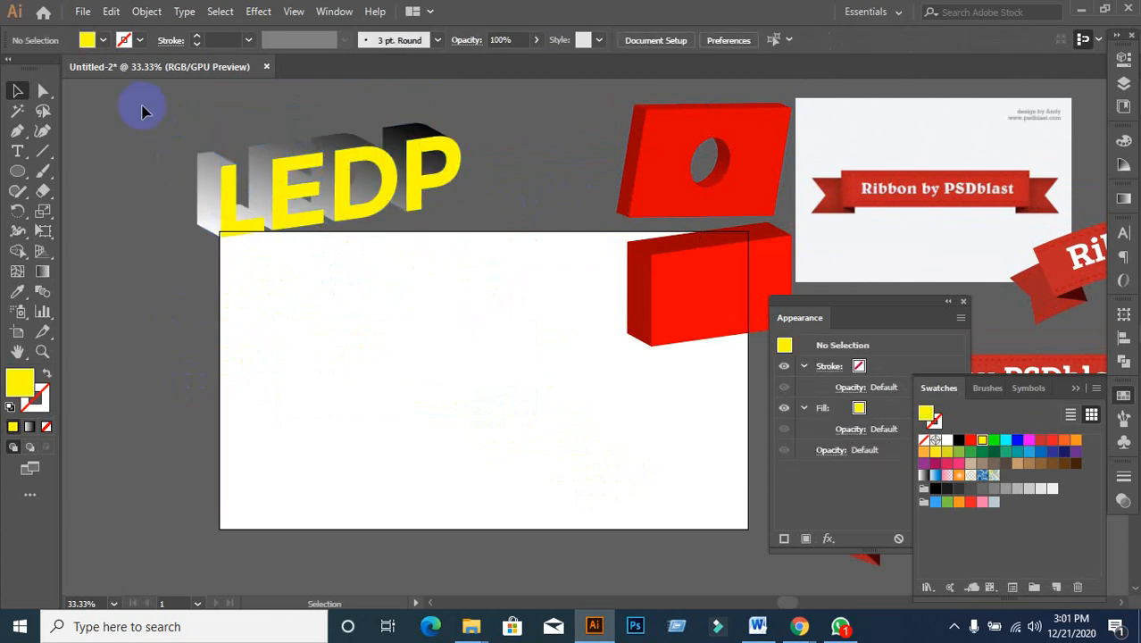
{"action": "left_click_drag", "start_coordinate": [453, 229], "coordinate": [464, 190]}
{"action": "left_click", "coordinate": [449, 260]}
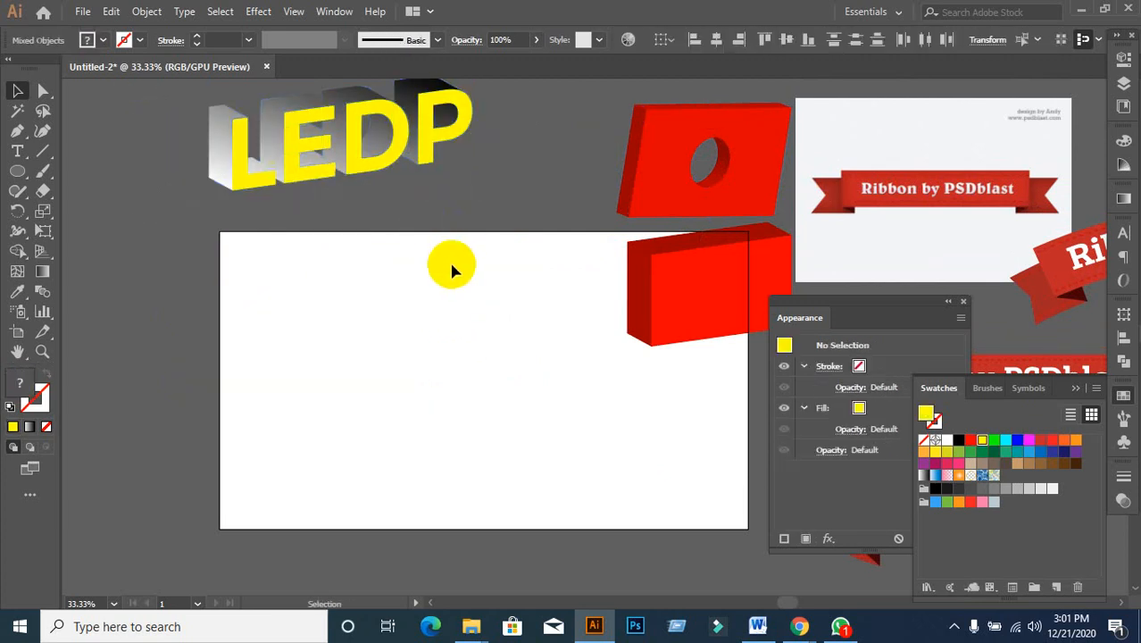
- Draw a yellow square on the empty artboard with the Rectangle tool and delete it
{"action": "left_click_drag", "start_coordinate": [20, 170], "coordinate": [114, 171]}
{"action": "scroll", "coordinate": [469, 372], "scroll_direction": "up", "scroll_amount": 1}
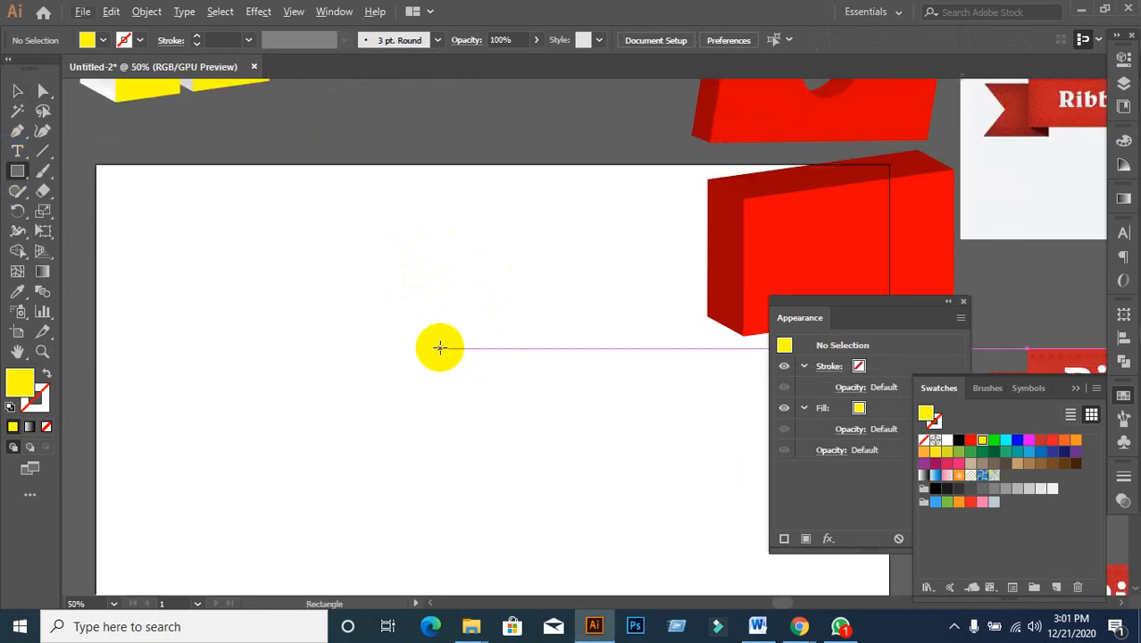
{"action": "scroll", "coordinate": [439, 346], "scroll_direction": "down", "scroll_amount": 1}
{"action": "left_click_drag", "start_coordinate": [436, 351], "coordinate": [416, 268]}
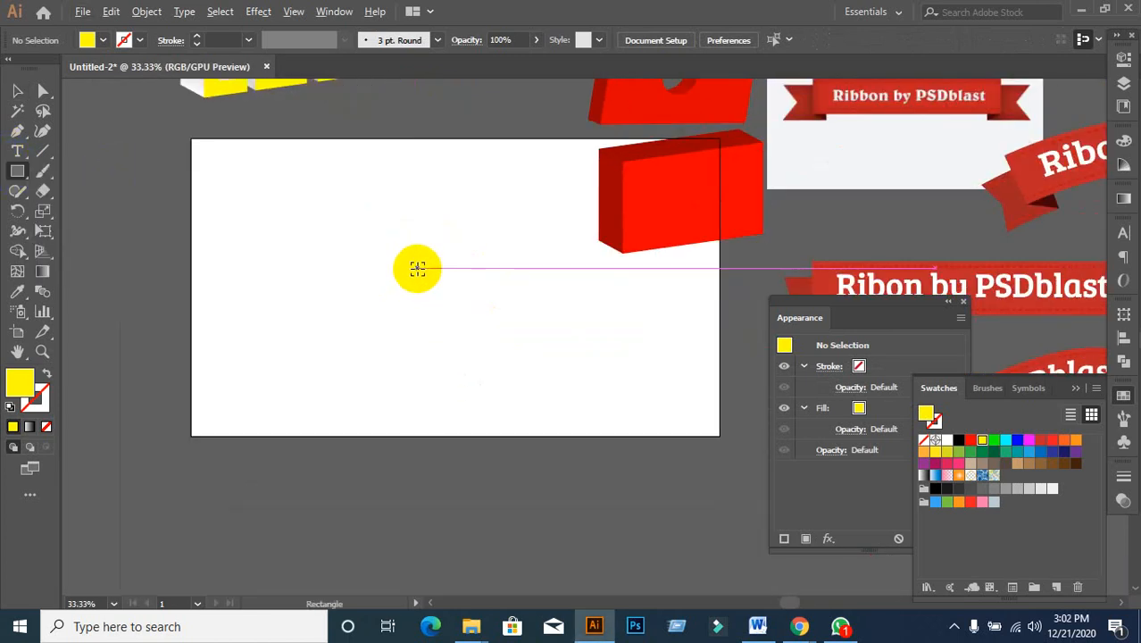
{"action": "scroll", "coordinate": [415, 274], "scroll_direction": "up", "scroll_amount": 1}
{"action": "left_click_drag", "start_coordinate": [276, 109], "coordinate": [522, 347]}
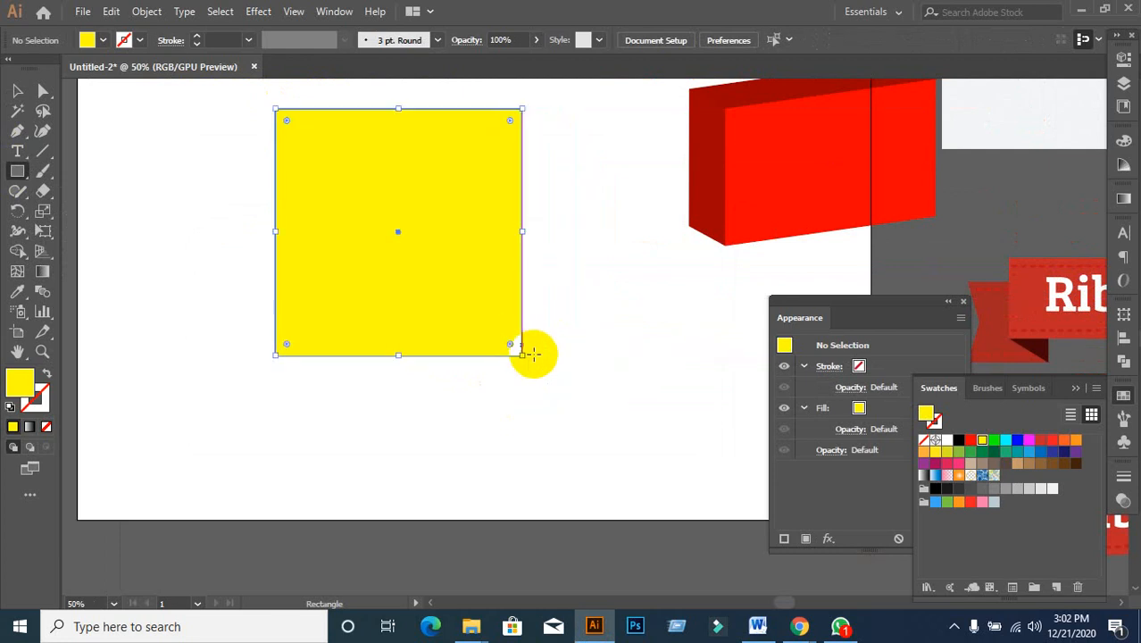
{"action": "key", "text": "Delete"}
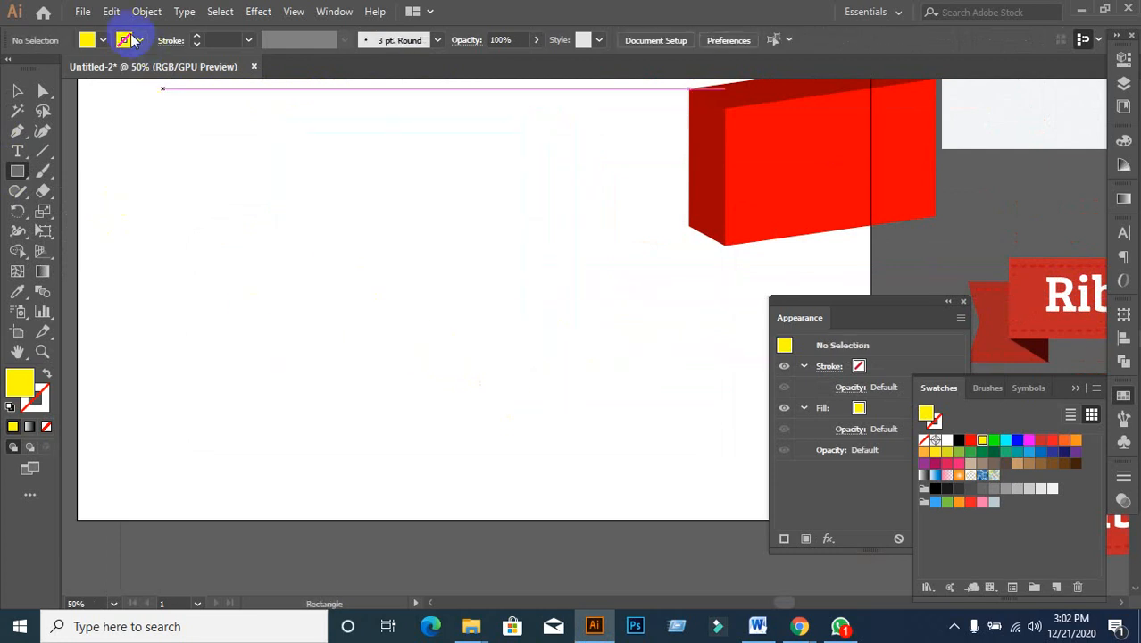
- Set the fill to red and draw a wide red rectangle on the artboard, discarding the first tall one
{"action": "left_click", "coordinate": [87, 40]}
{"action": "left_click", "coordinate": [53, 70]}
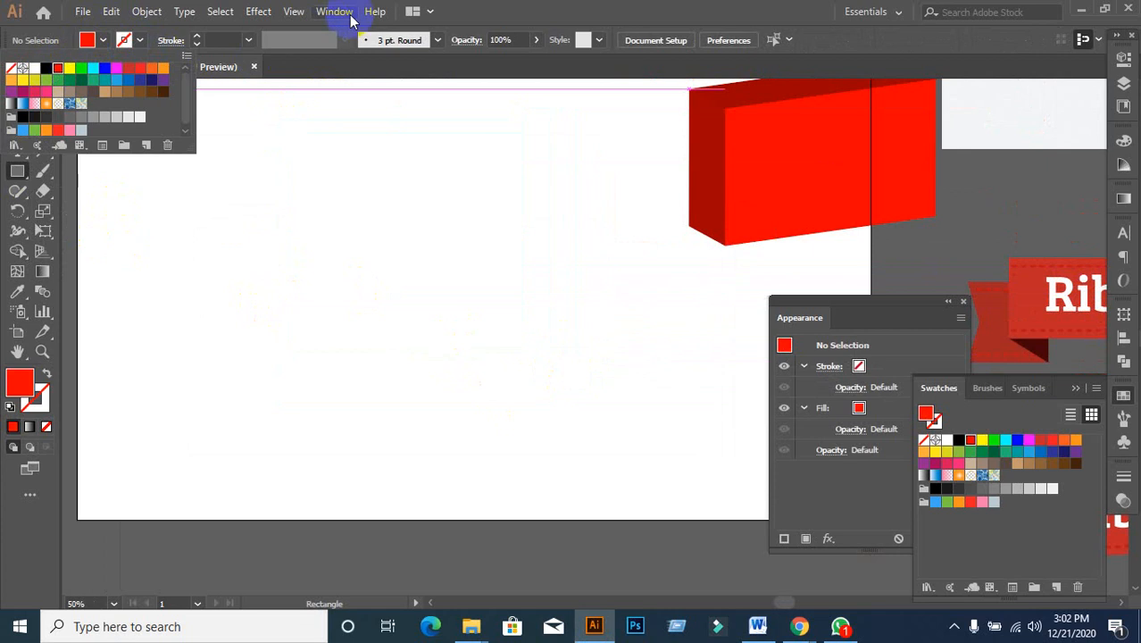
{"action": "left_click_drag", "start_coordinate": [184, 150], "coordinate": [374, 410]}
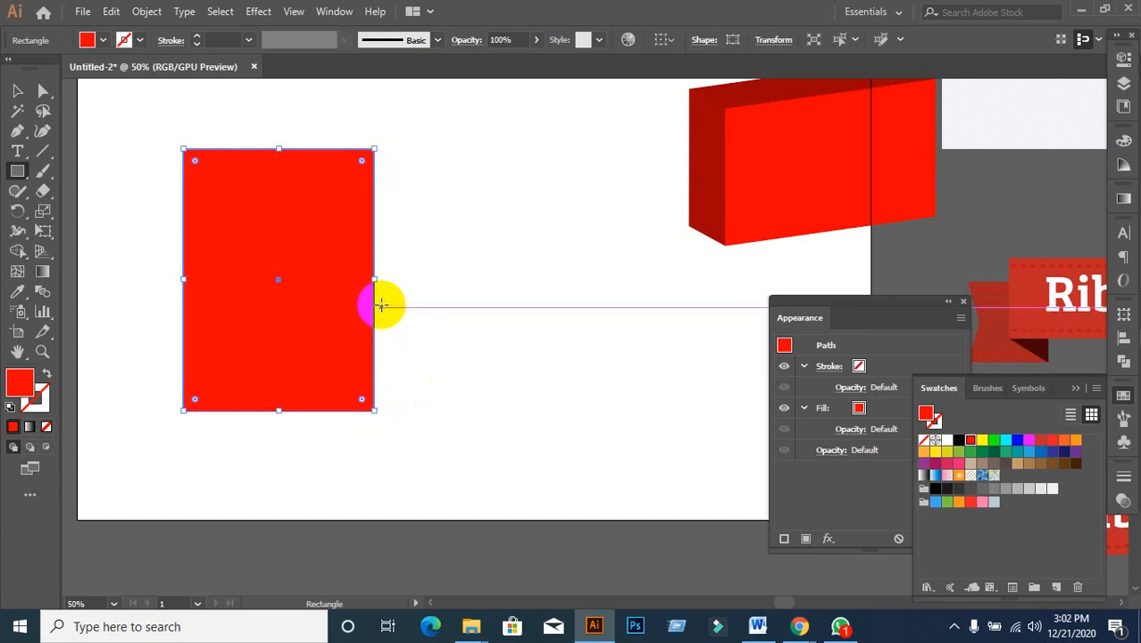
{"action": "key", "text": "Delete"}
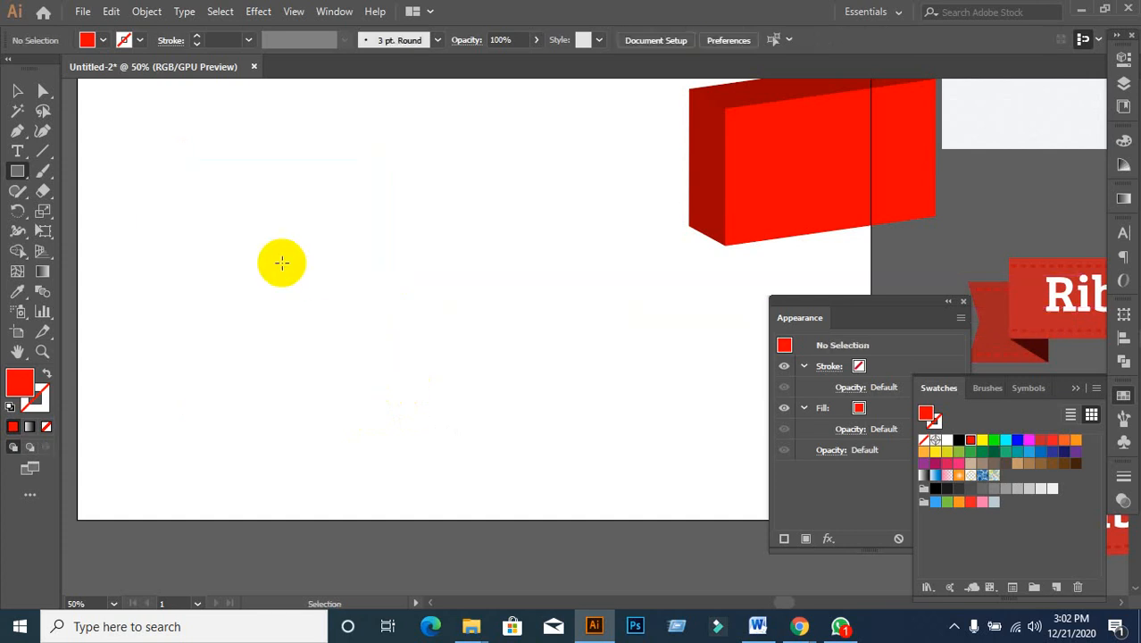
{"action": "mouse_move", "coordinate": [183, 203]}
{"action": "left_mouse_down"}
{"action": "mouse_move", "coordinate": [262, 272]}
{"action": "mouse_move", "coordinate": [419, 362]}
{"action": "left_mouse_up"}
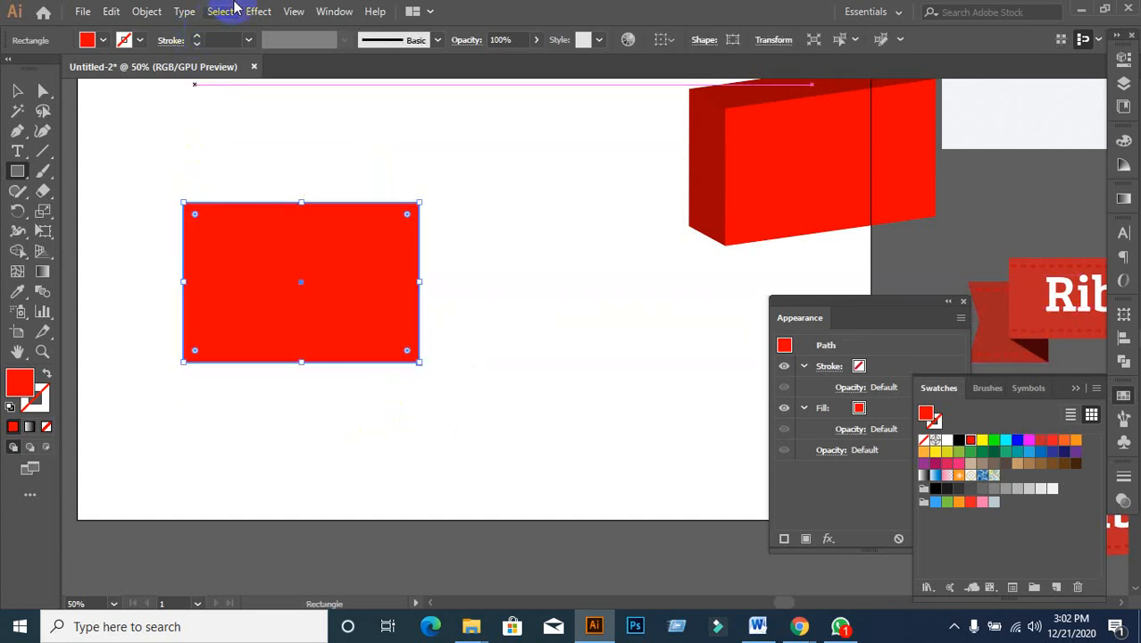
{"action": "left_click", "coordinate": [258, 11]}
{"action": "mouse_move", "coordinate": [284, 104]}
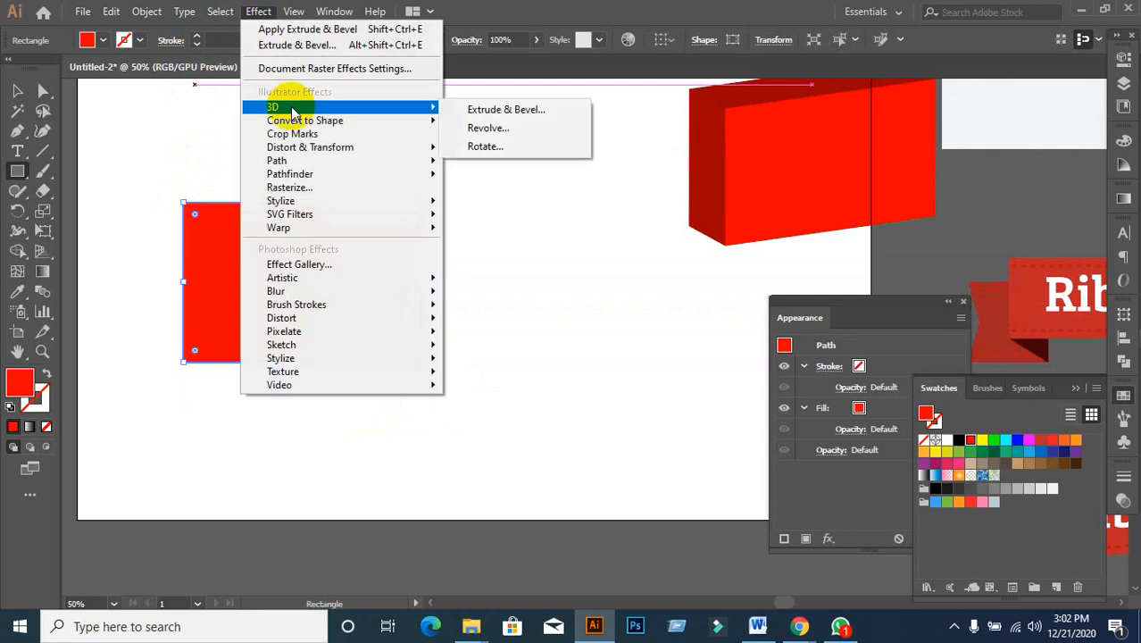
{"action": "left_click", "coordinate": [452, 109]}
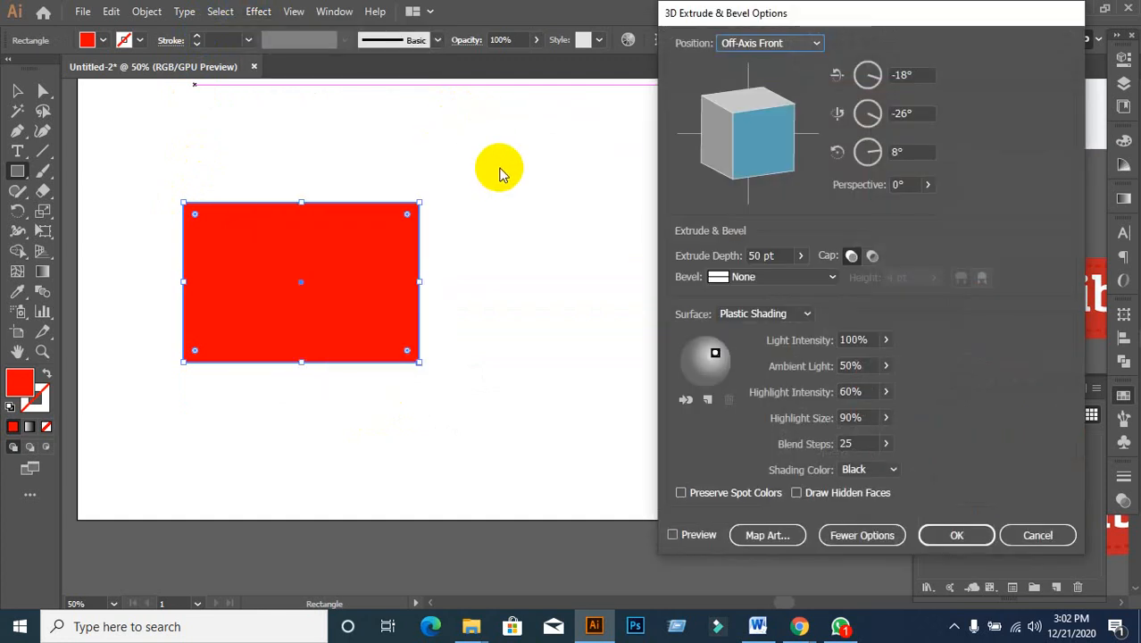
{"action": "left_click", "coordinate": [1037, 533]}
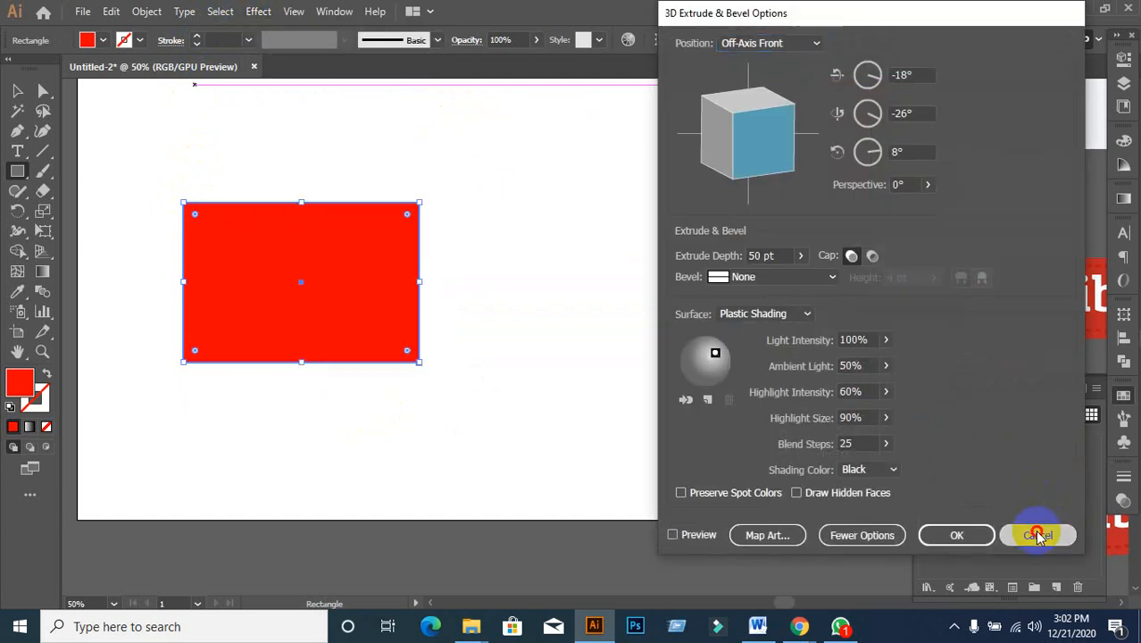
- Move the flat red rectangle over next to the 3D red box, leaving space on the artboard, and deselect it
{"action": "left_click", "coordinate": [18, 91]}
{"action": "left_click_drag", "start_coordinate": [305, 284], "coordinate": [629, 219]}
{"action": "left_click", "coordinate": [331, 324]}
{"action": "scroll", "coordinate": [327, 299], "scroll_direction": "down", "scroll_amount": 1}
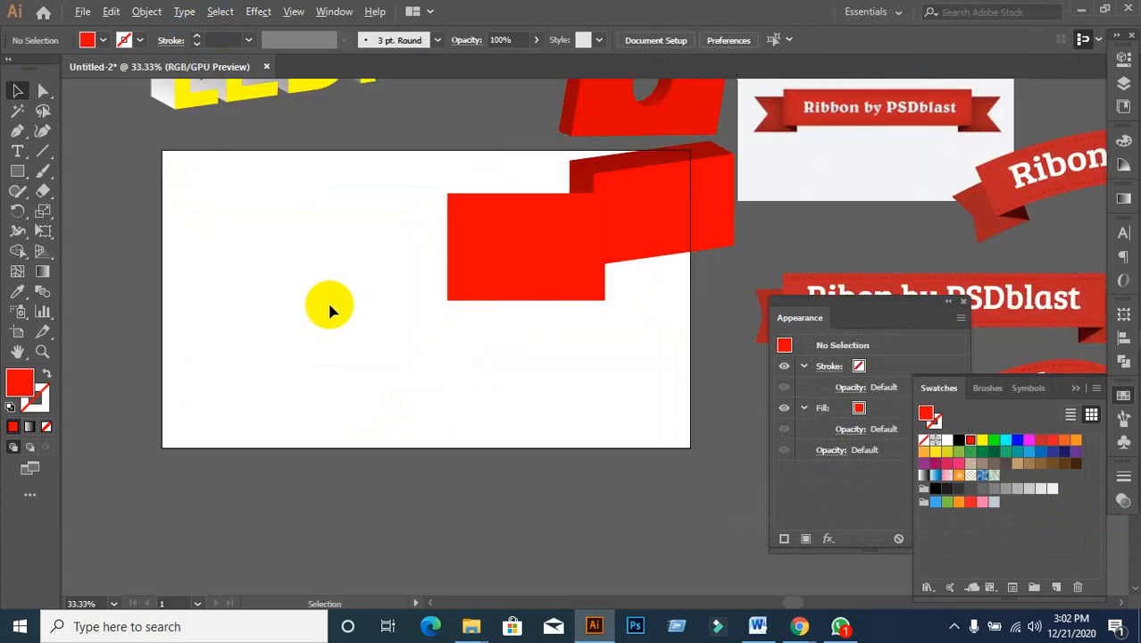
{"action": "left_click_drag", "start_coordinate": [386, 356], "coordinate": [220, 360]}
- Add the text LEDP in black Montserrat SemiBold on the artboard and scale it up to about 191 pt
{"action": "left_click", "coordinate": [17, 150]}
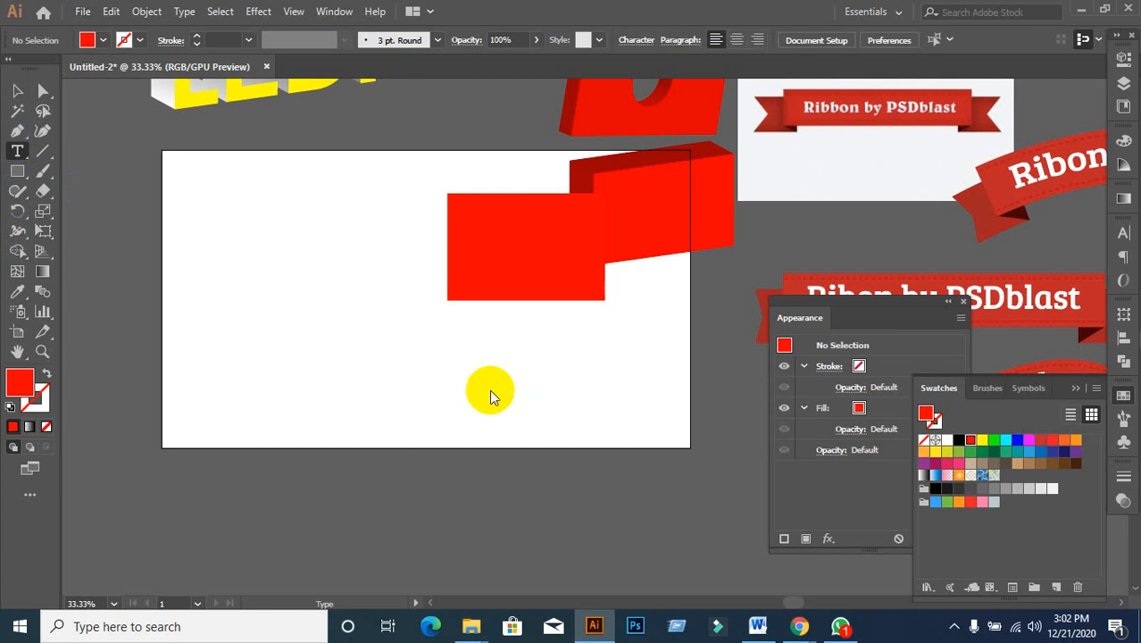
{"action": "left_click", "coordinate": [258, 286]}
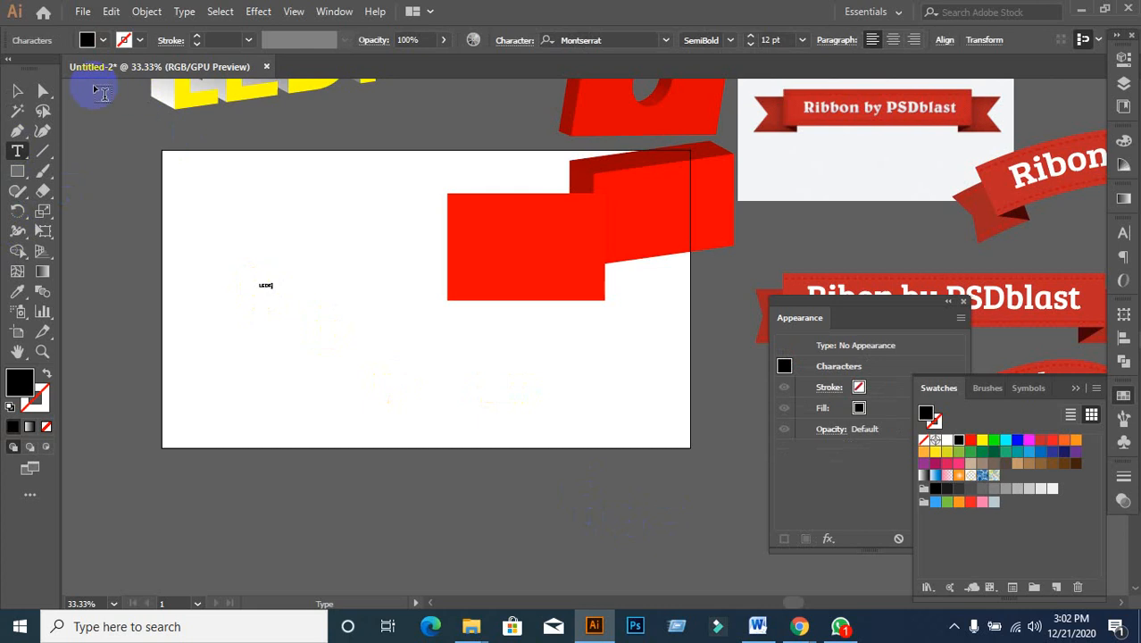
{"action": "left_click", "coordinate": [16, 90]}
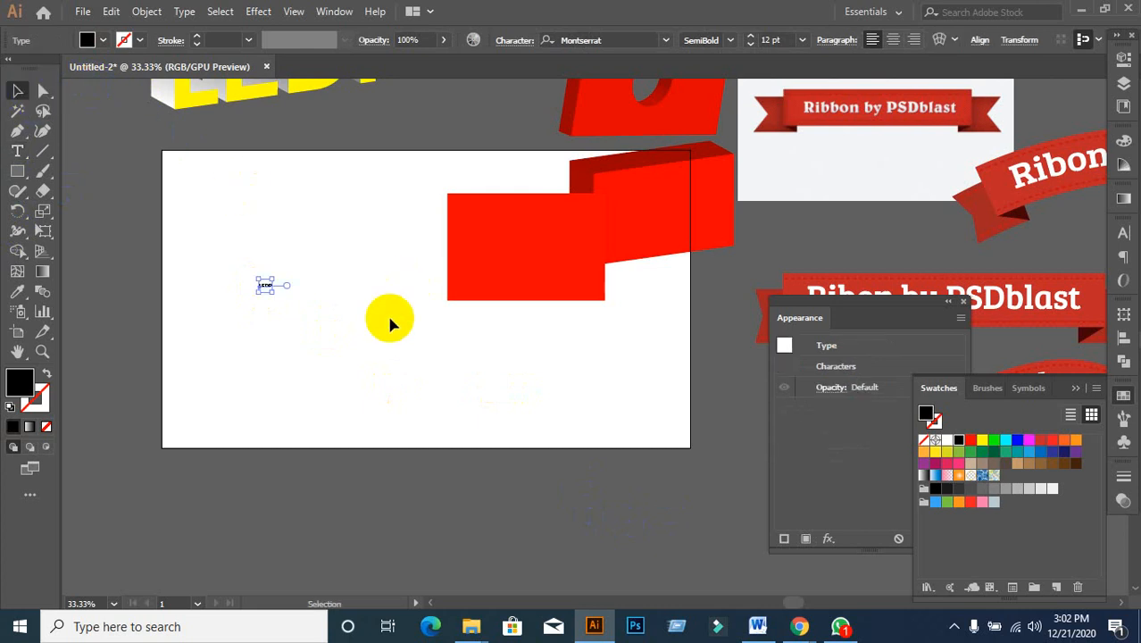
{"action": "left_click_drag", "start_coordinate": [280, 291], "coordinate": [458, 366]}
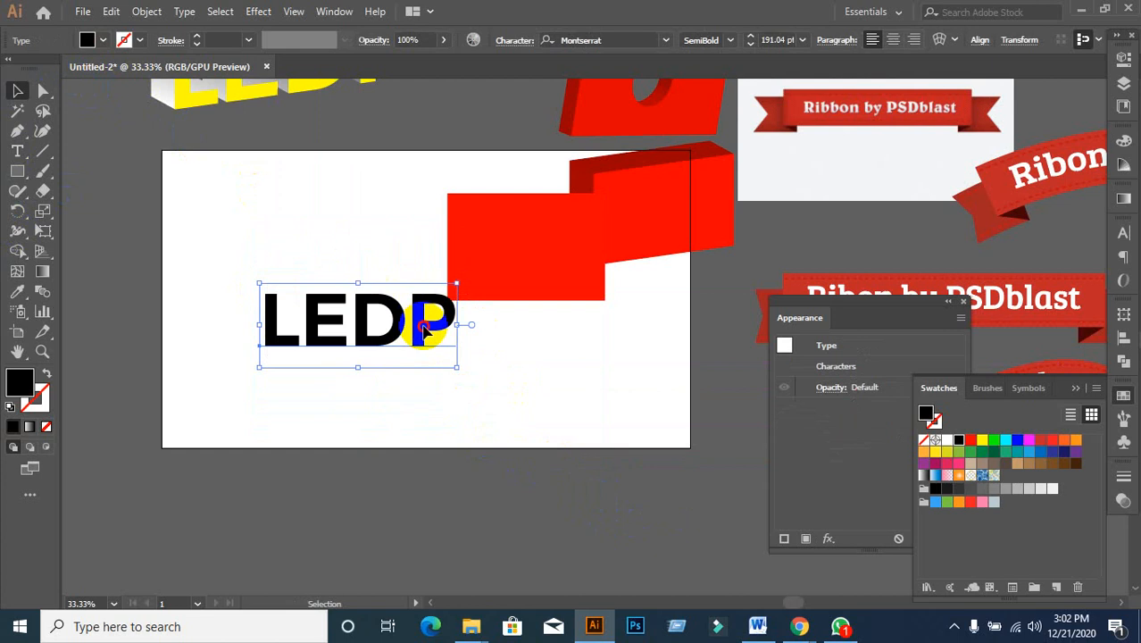
- Enlarge the LEDP text to about 346 pt in the artboard's lower part, and move the flat red rectangle up out of its way
{"action": "left_click_drag", "start_coordinate": [427, 328], "coordinate": [336, 267]}
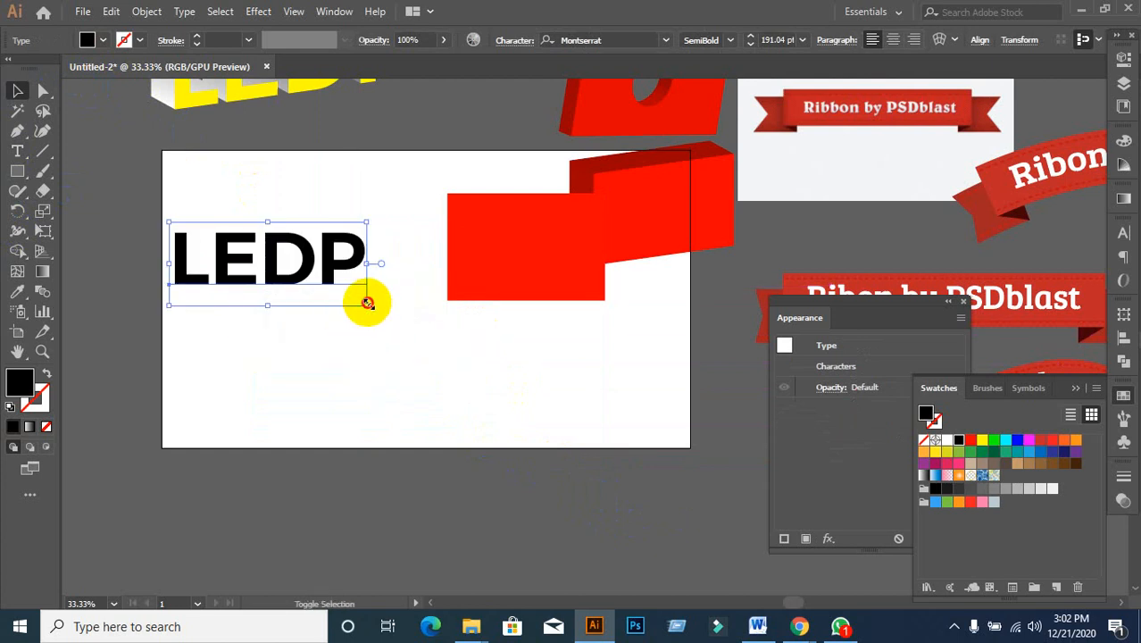
{"action": "left_click_drag", "start_coordinate": [367, 304], "coordinate": [526, 373]}
{"action": "left_click_drag", "start_coordinate": [475, 316], "coordinate": [479, 401]}
{"action": "left_click_drag", "start_coordinate": [554, 254], "coordinate": [522, 186]}
{"action": "left_click_drag", "start_coordinate": [479, 383], "coordinate": [478, 338]}
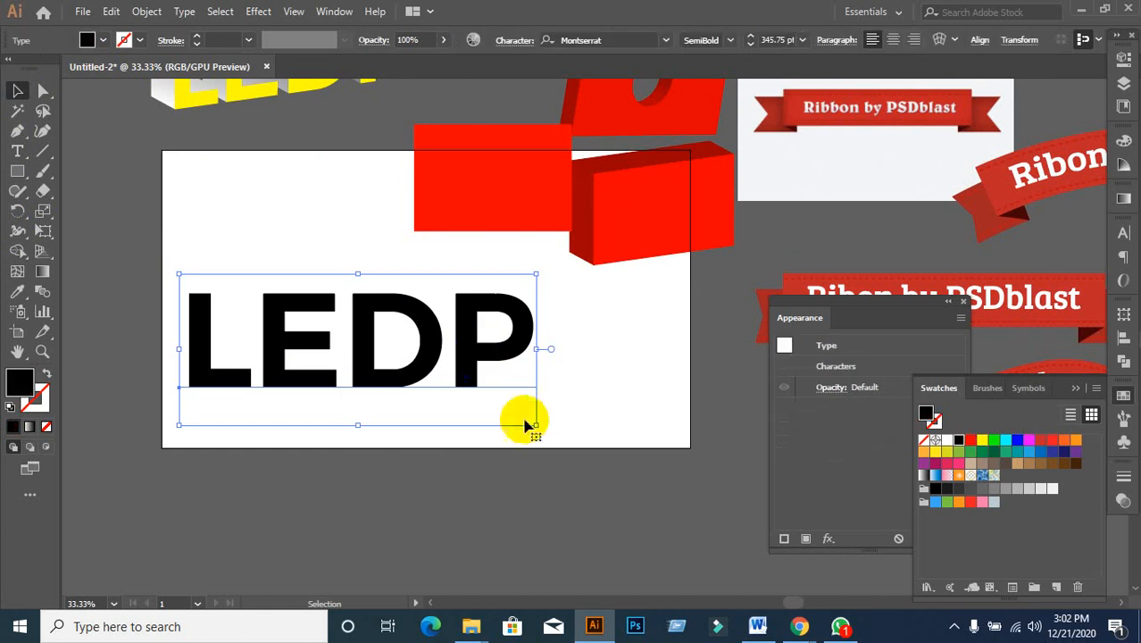
- Scale the LEDP text down to about 143 pt and convert it to outlines
{"action": "left_click_drag", "start_coordinate": [535, 429], "coordinate": [364, 337]}
{"action": "right_click", "coordinate": [307, 317]}
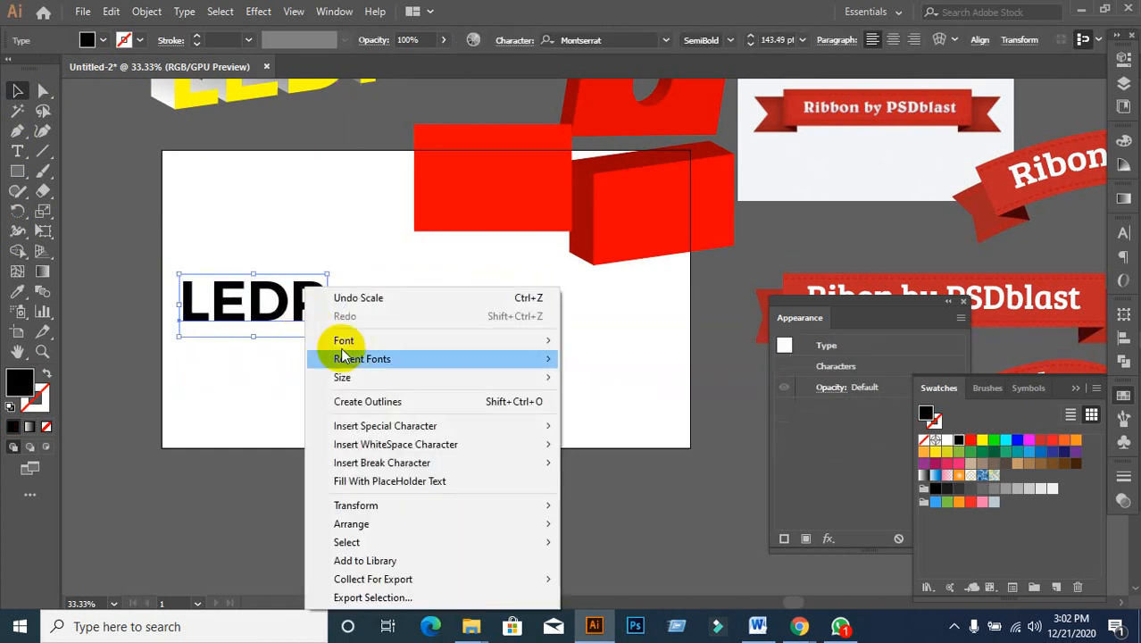
{"action": "left_click", "coordinate": [362, 412]}
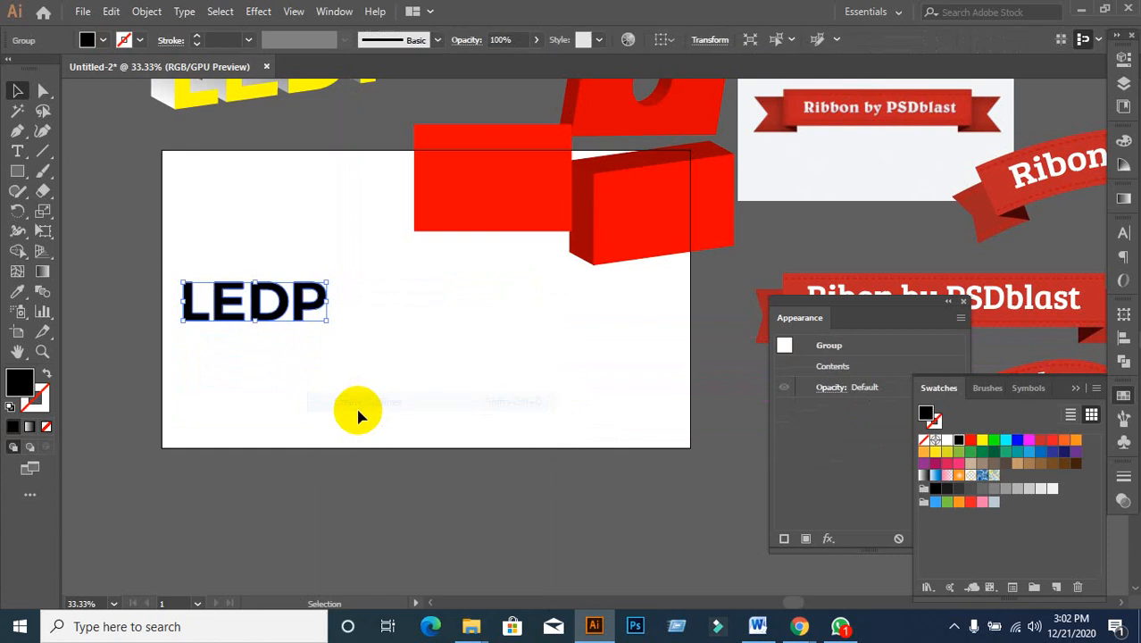
{"action": "left_click", "coordinate": [1122, 423]}
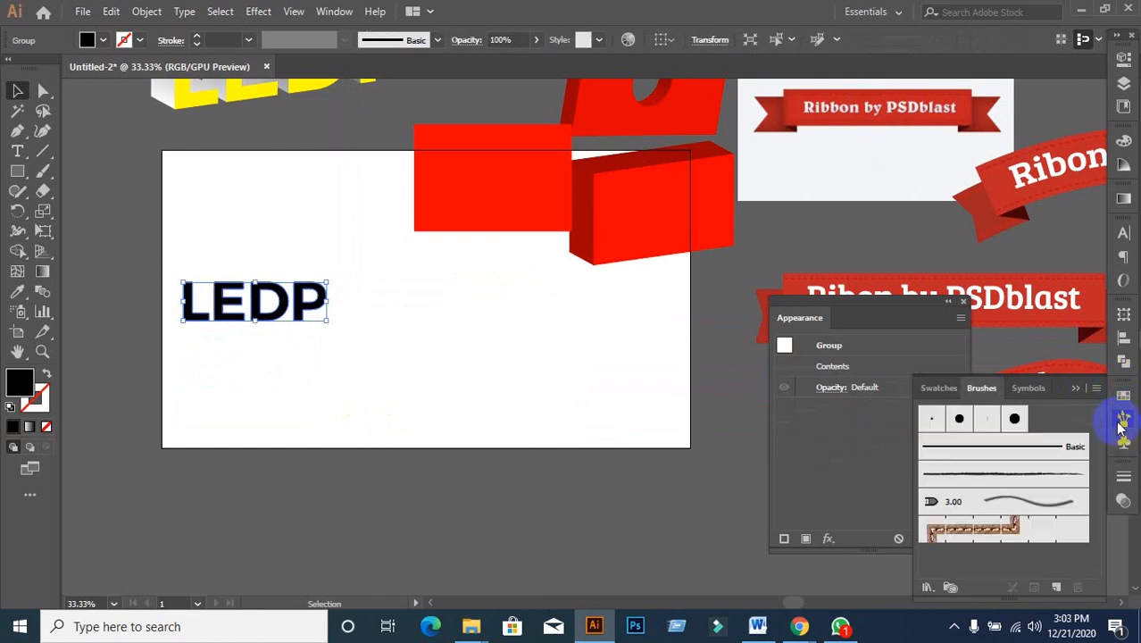
{"action": "left_click", "coordinate": [1027, 393]}
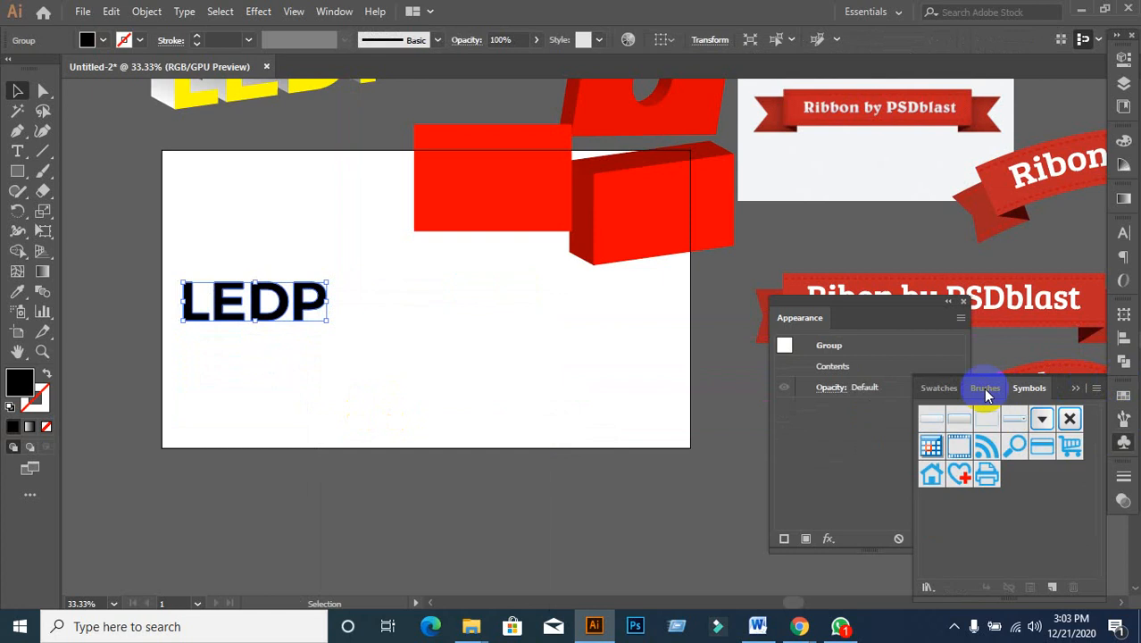
{"action": "left_click", "coordinate": [1031, 390]}
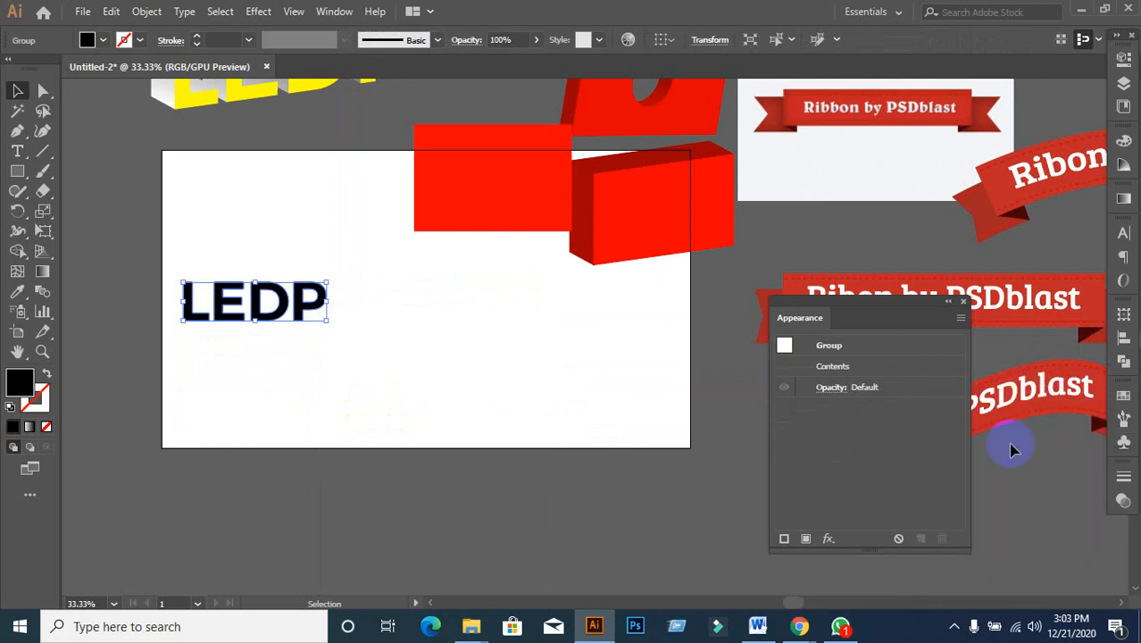
{"action": "left_click", "coordinate": [1124, 425]}
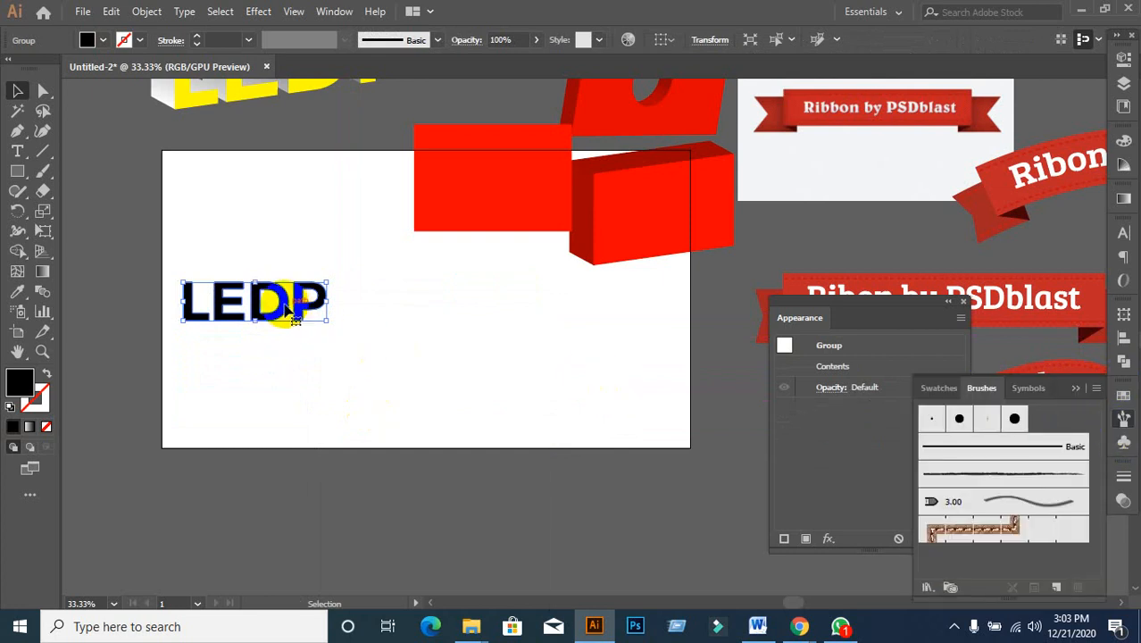
{"action": "mouse_move", "coordinate": [288, 308]}
{"action": "left_mouse_down"}
{"action": "mouse_move", "coordinate": [365, 388]}
{"action": "mouse_move", "coordinate": [657, 464]}
{"action": "mouse_move", "coordinate": [662, 428]}
{"action": "mouse_move", "coordinate": [991, 451]}
{"action": "mouse_move", "coordinate": [1016, 520]}
{"action": "left_mouse_up"}
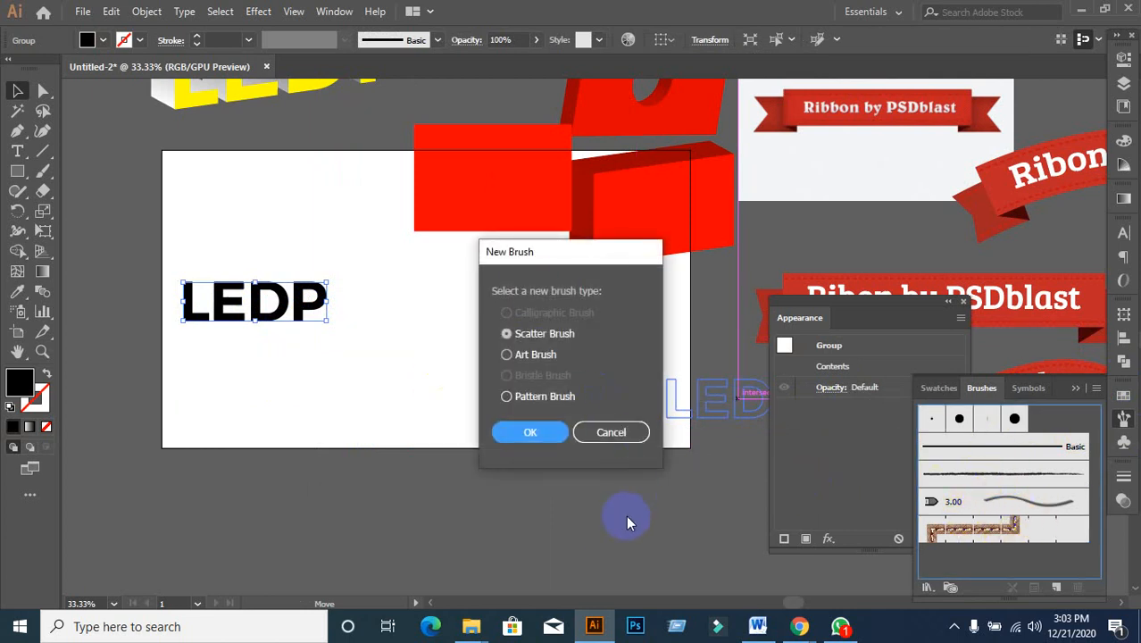
{"action": "left_click", "coordinate": [625, 431]}
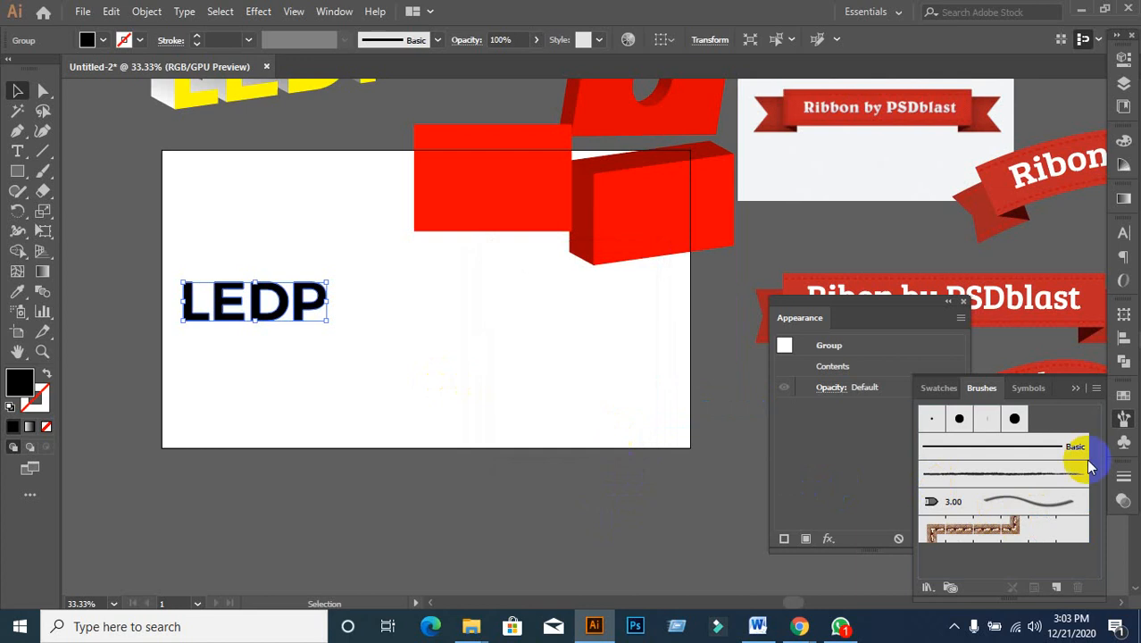
- Save the outlined LEDP lettering as a dynamic Movie Clip symbol, keeping the name New Symbol
{"action": "left_click", "coordinate": [1029, 389]}
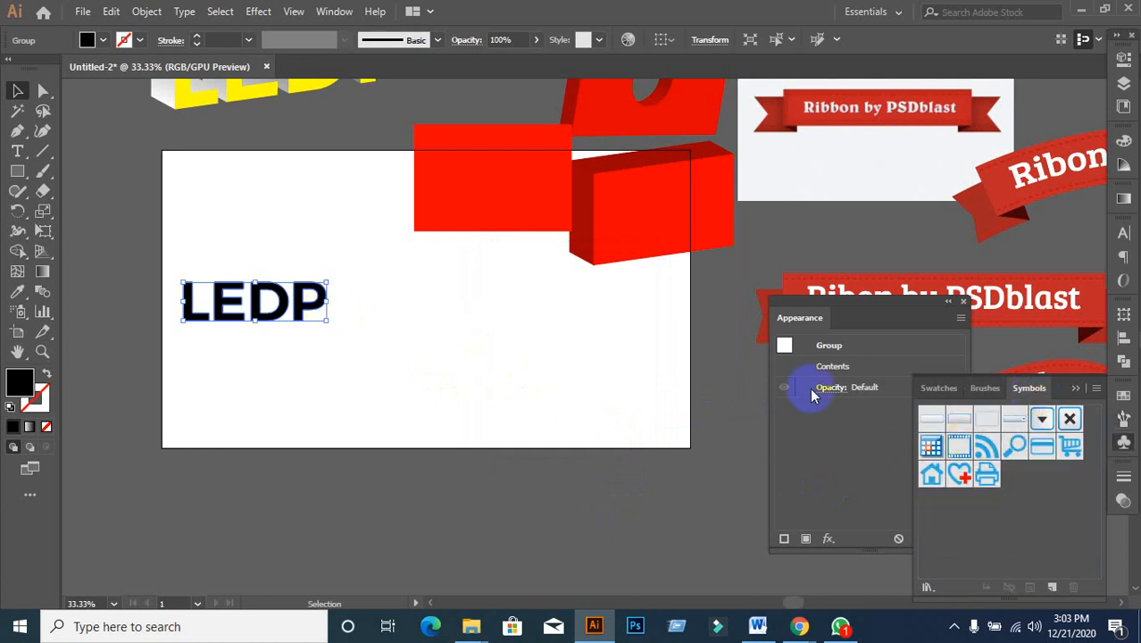
{"action": "left_click", "coordinate": [1027, 390]}
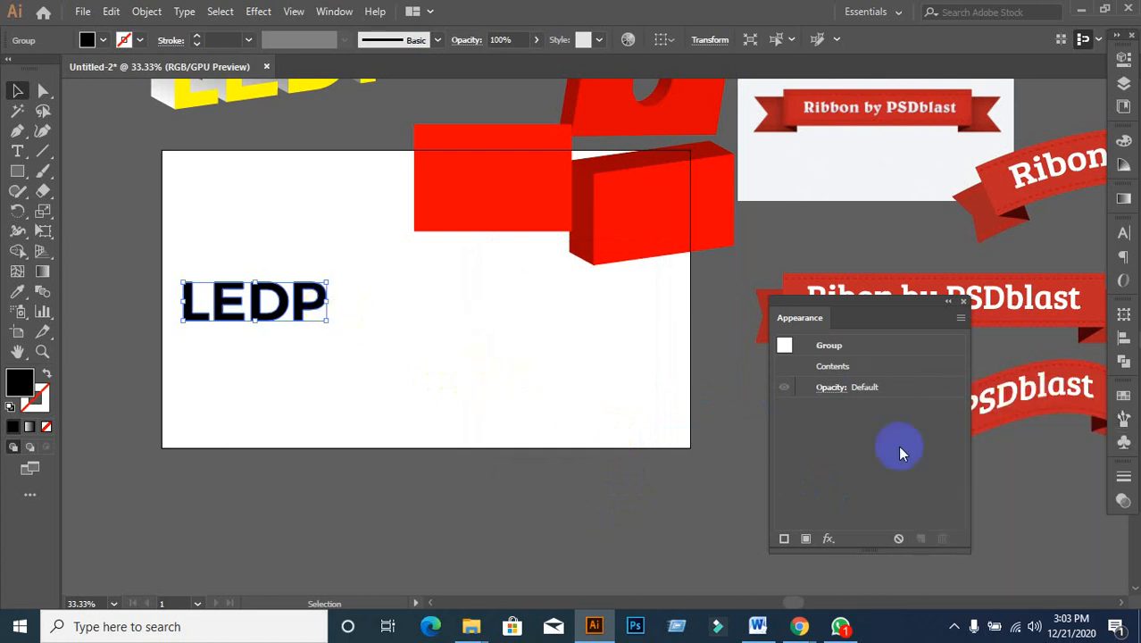
{"action": "left_click", "coordinate": [1124, 417]}
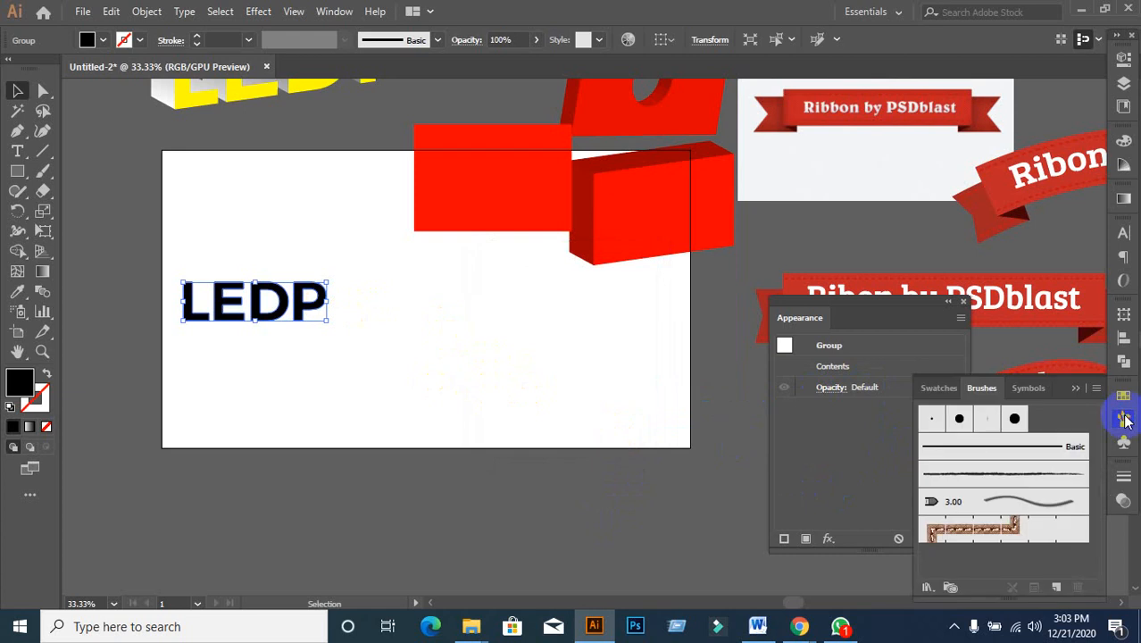
{"action": "left_click", "coordinate": [1028, 387]}
{"action": "left_click_drag", "start_coordinate": [304, 339], "coordinate": [998, 500]}
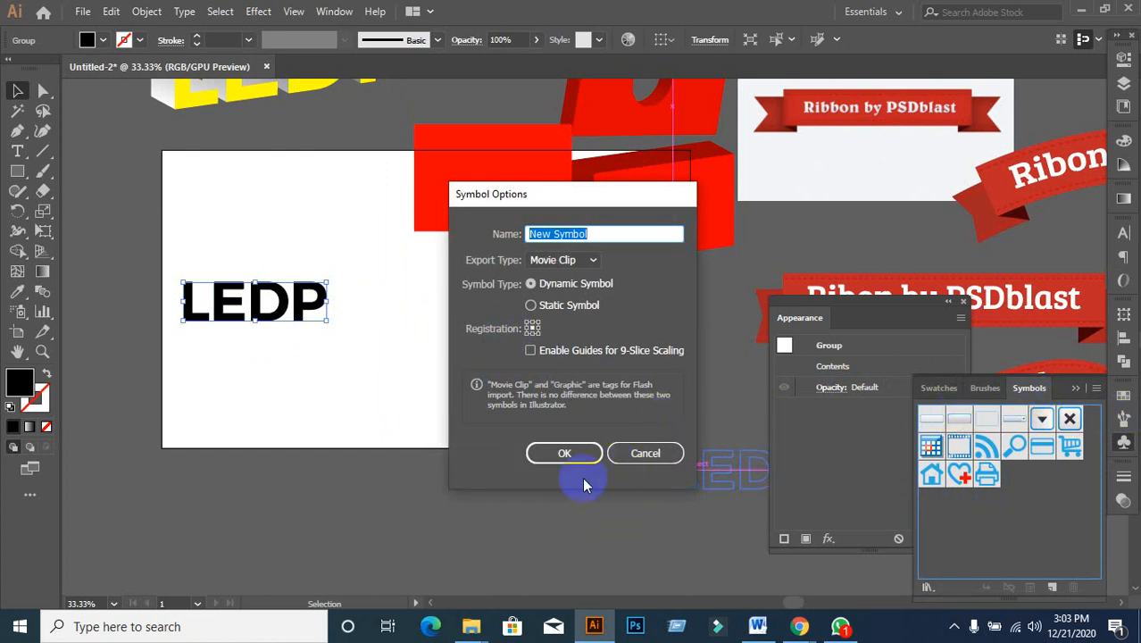
{"action": "left_click", "coordinate": [568, 456]}
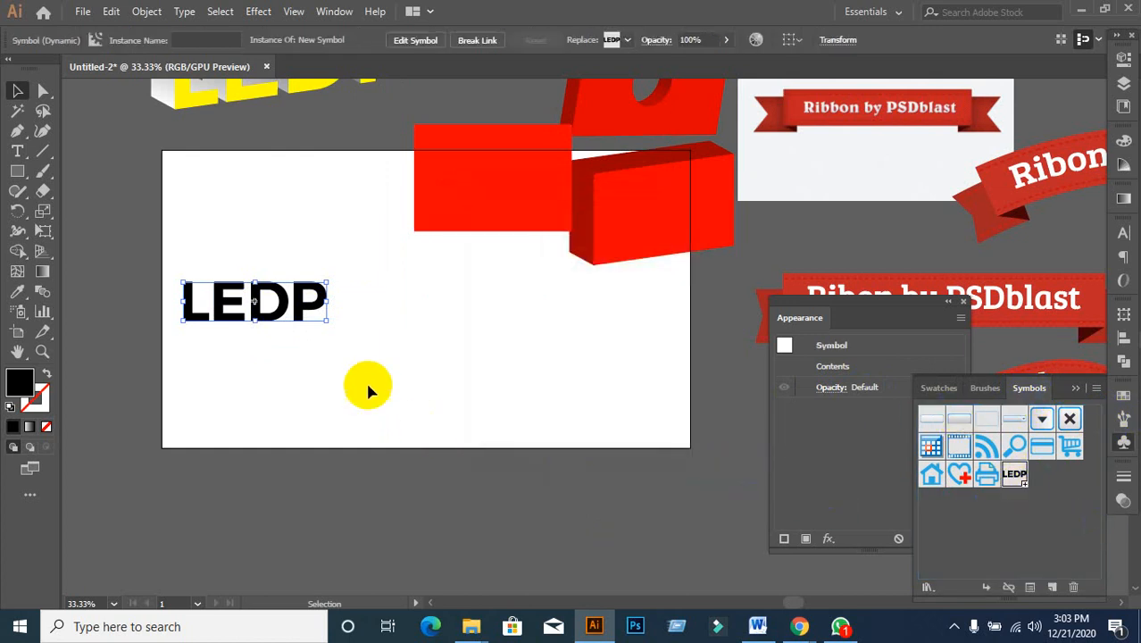
- Delete the LEDP lettering from the artboard and move the flat red rectangle into the cleared space
{"action": "left_click", "coordinate": [352, 399]}
{"action": "left_click_drag", "start_coordinate": [179, 262], "coordinate": [439, 428]}
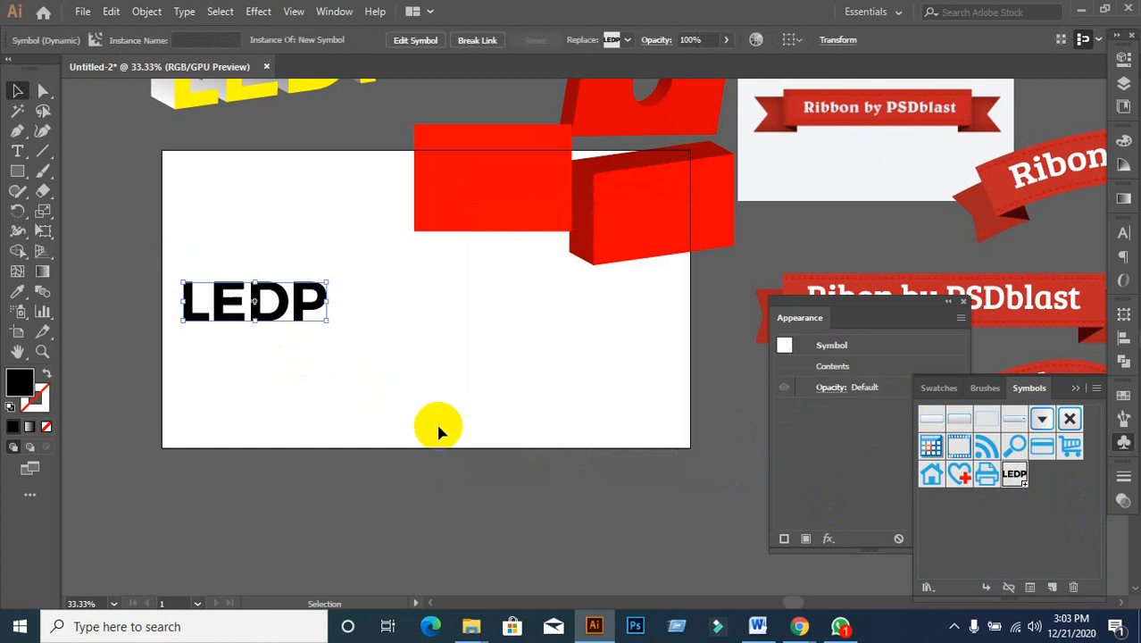
{"action": "key", "text": "Delete"}
{"action": "left_click_drag", "start_coordinate": [466, 211], "coordinate": [296, 342]}
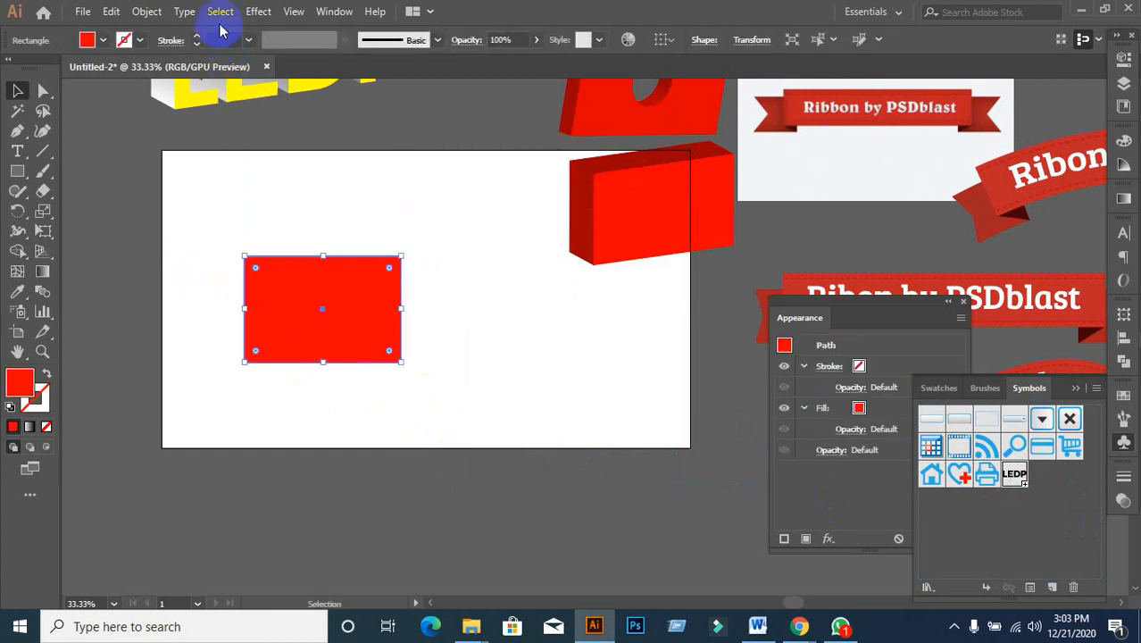
{"action": "left_click", "coordinate": [257, 12]}
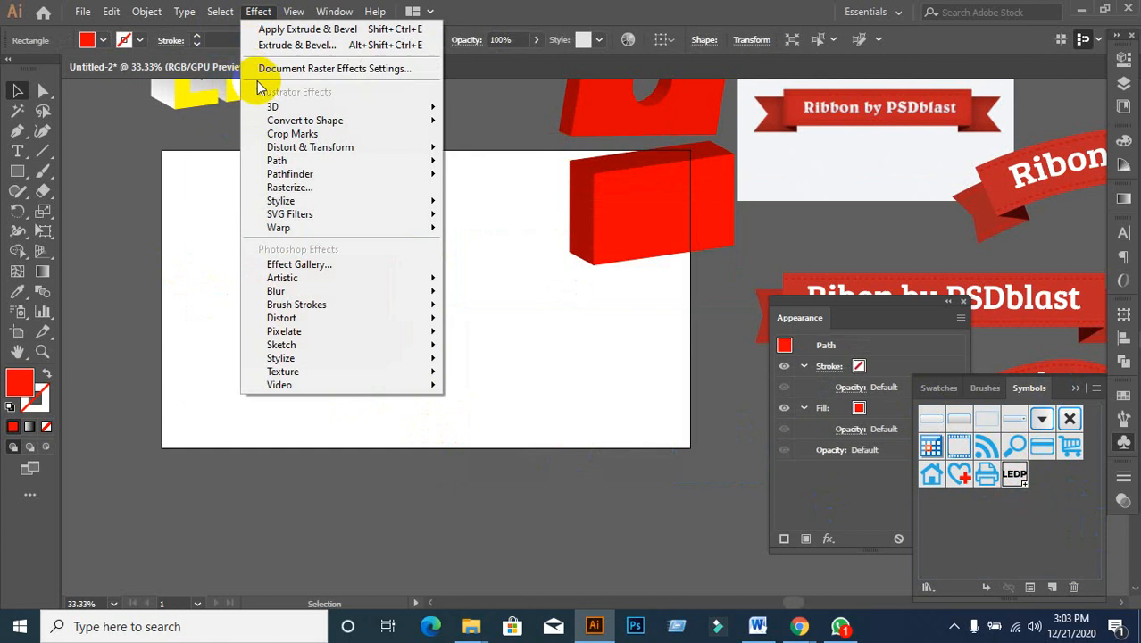
{"action": "mouse_move", "coordinate": [270, 107]}
{"action": "left_click", "coordinate": [533, 109]}
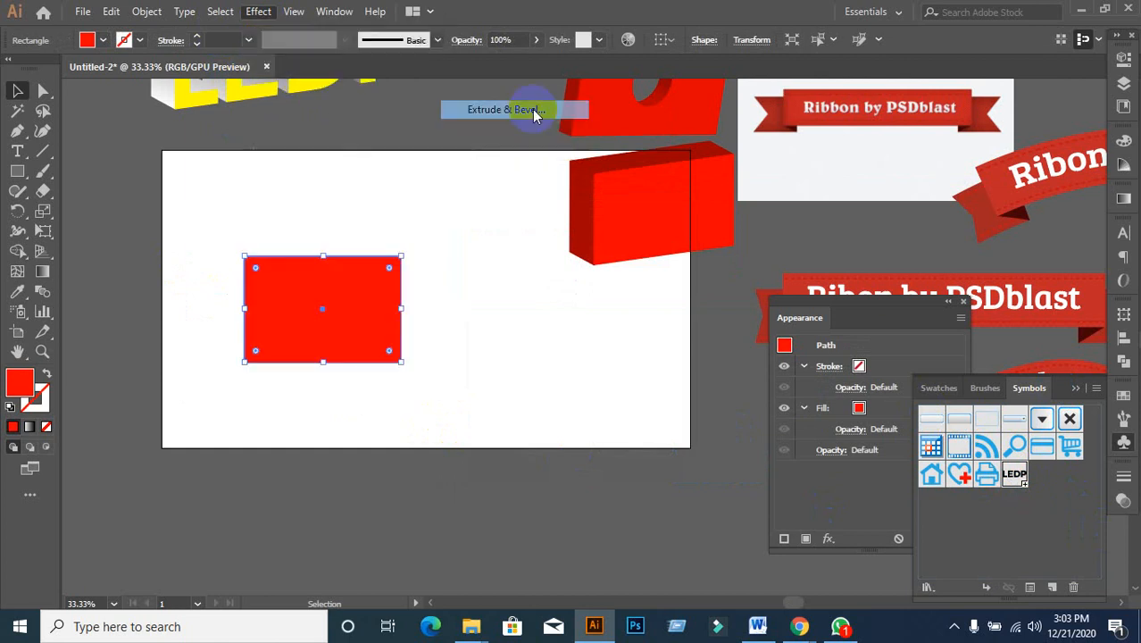
{"action": "left_click", "coordinate": [673, 535]}
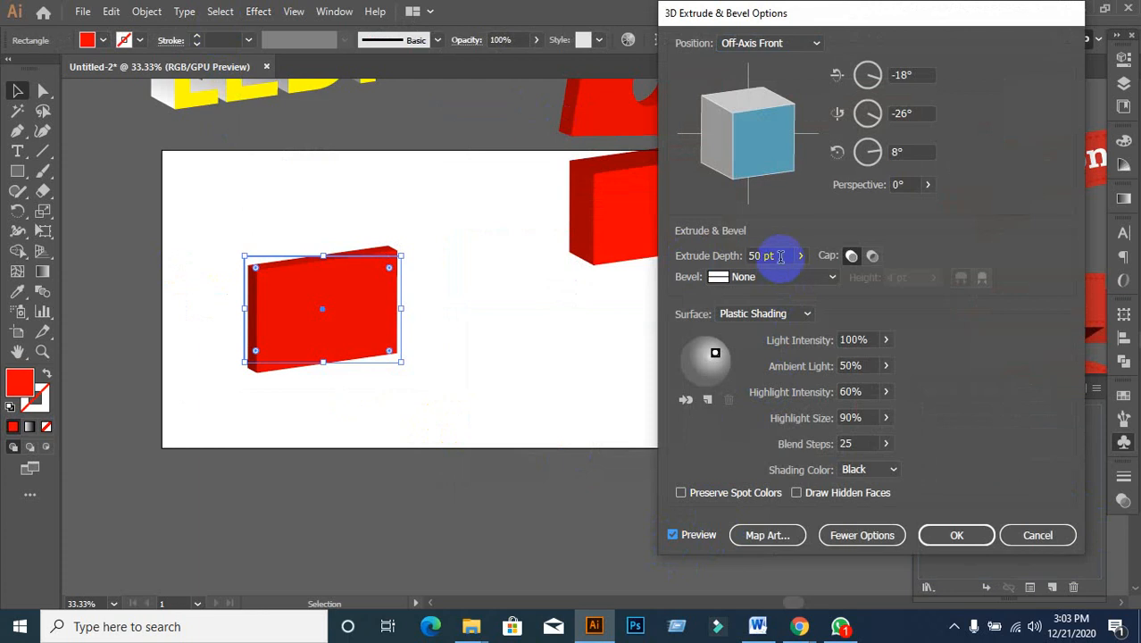
{"action": "scroll", "coordinate": [780, 256], "scroll_direction": "up", "scroll_amount": 3}
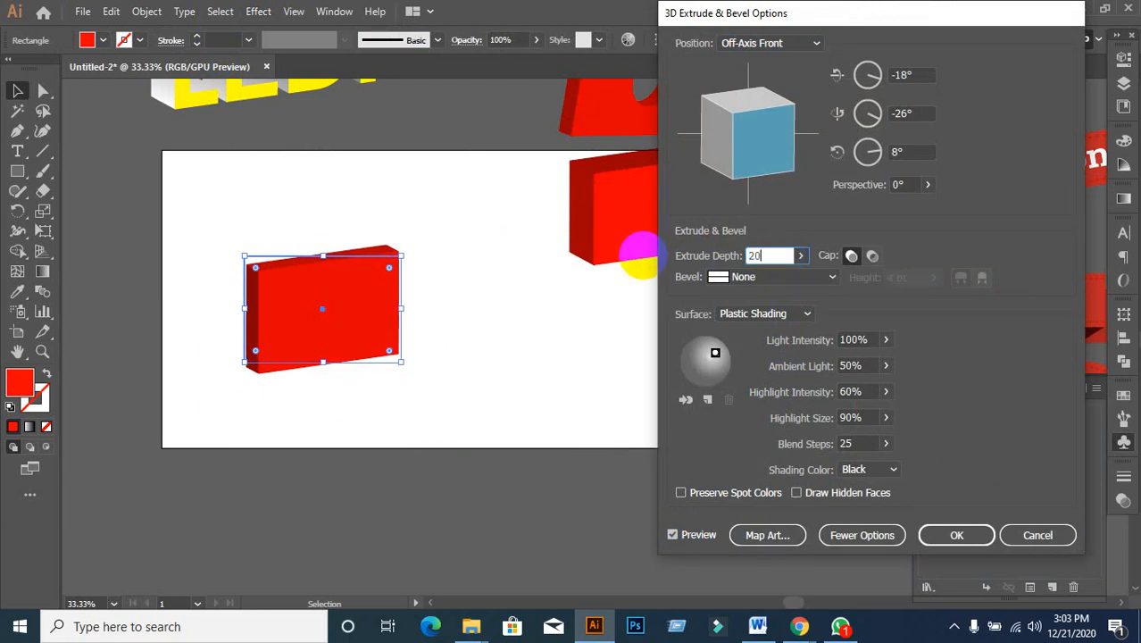
{"action": "key", "text": "Return"}
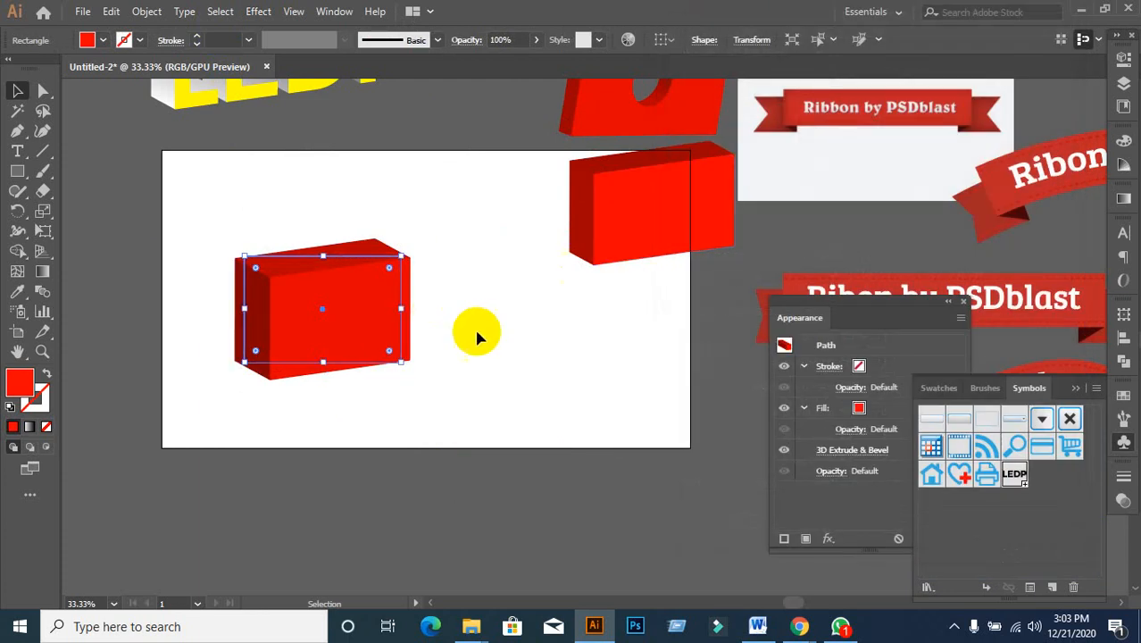
{"action": "key", "text": "ctrl+z"}
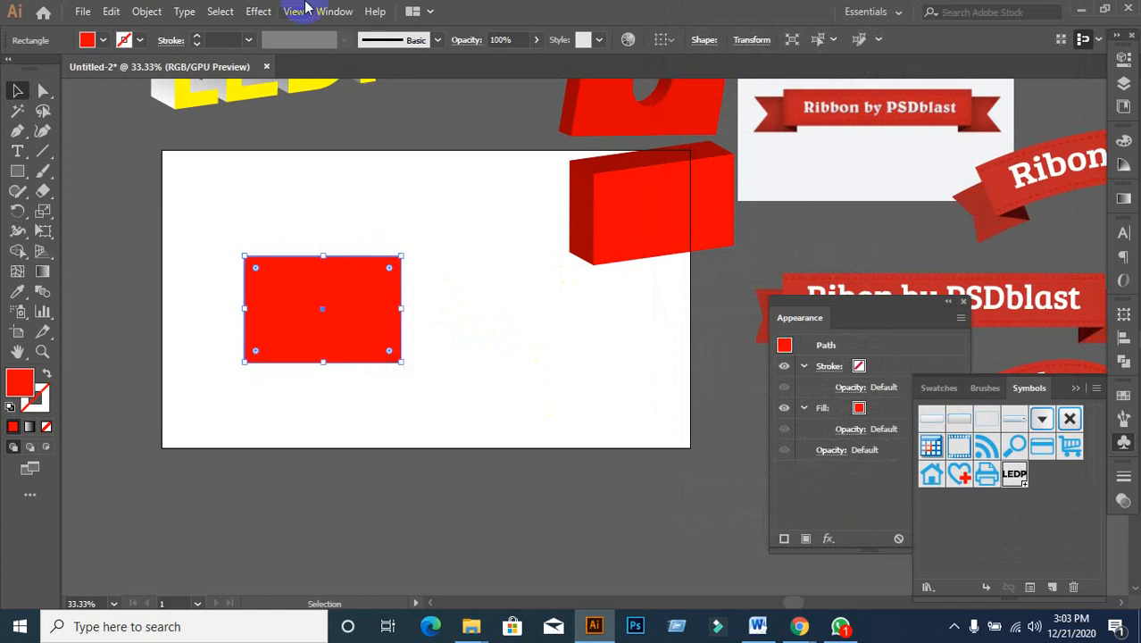
- Set up a 3D Extrude & Bevel effect on the flat red rectangle with preview on and an extrude depth of 200 pt
{"action": "left_click", "coordinate": [259, 11]}
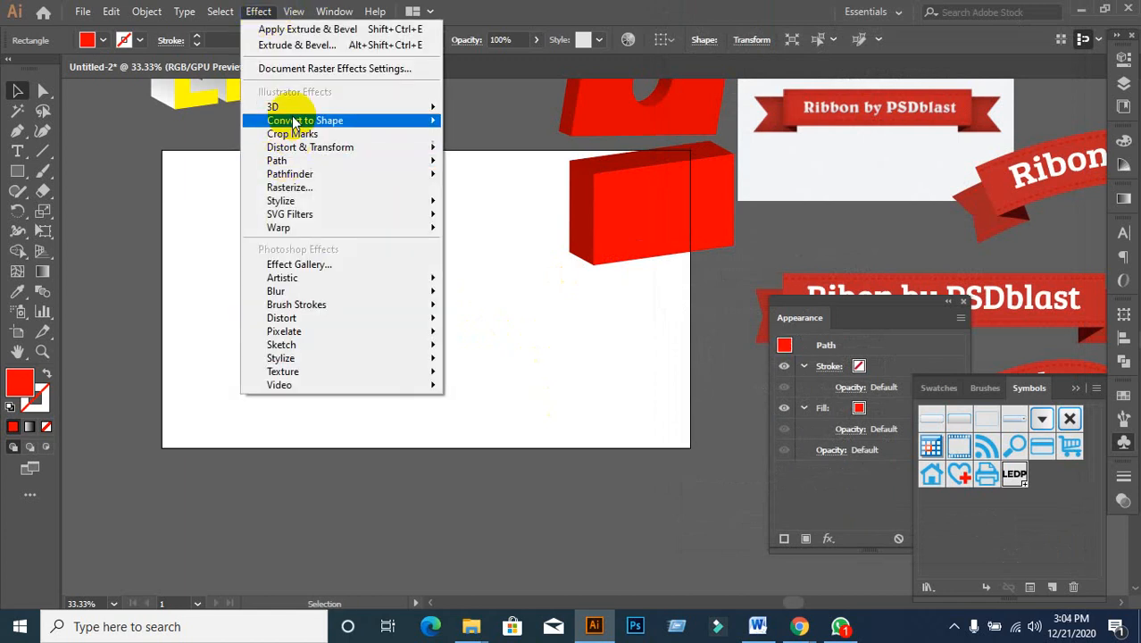
{"action": "mouse_move", "coordinate": [294, 120]}
{"action": "left_click", "coordinate": [478, 113]}
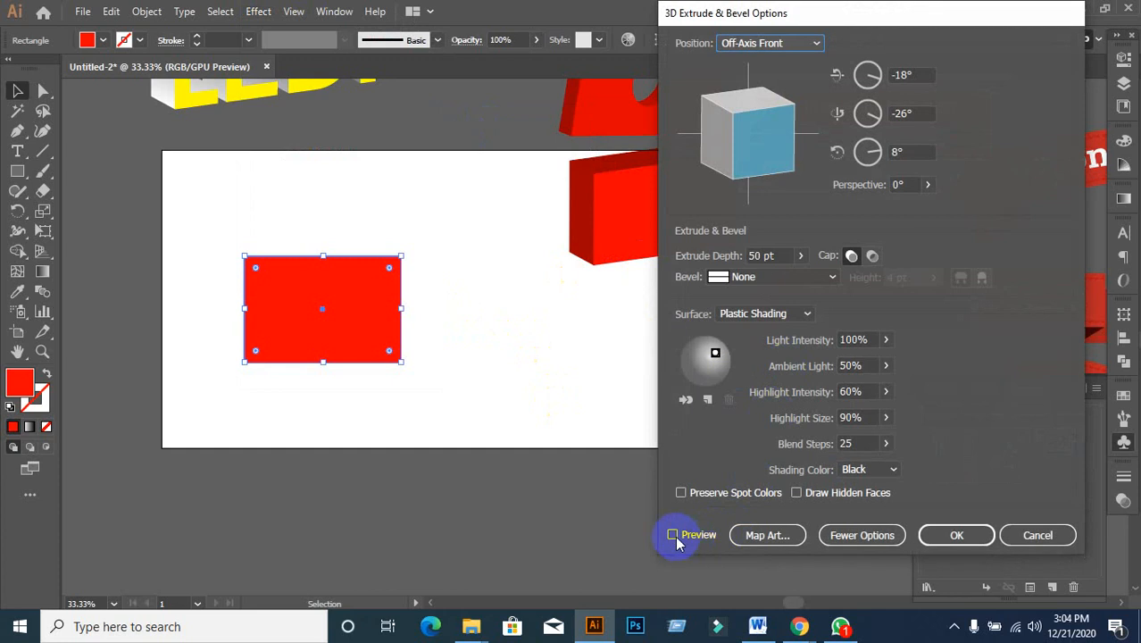
{"action": "left_click", "coordinate": [673, 535]}
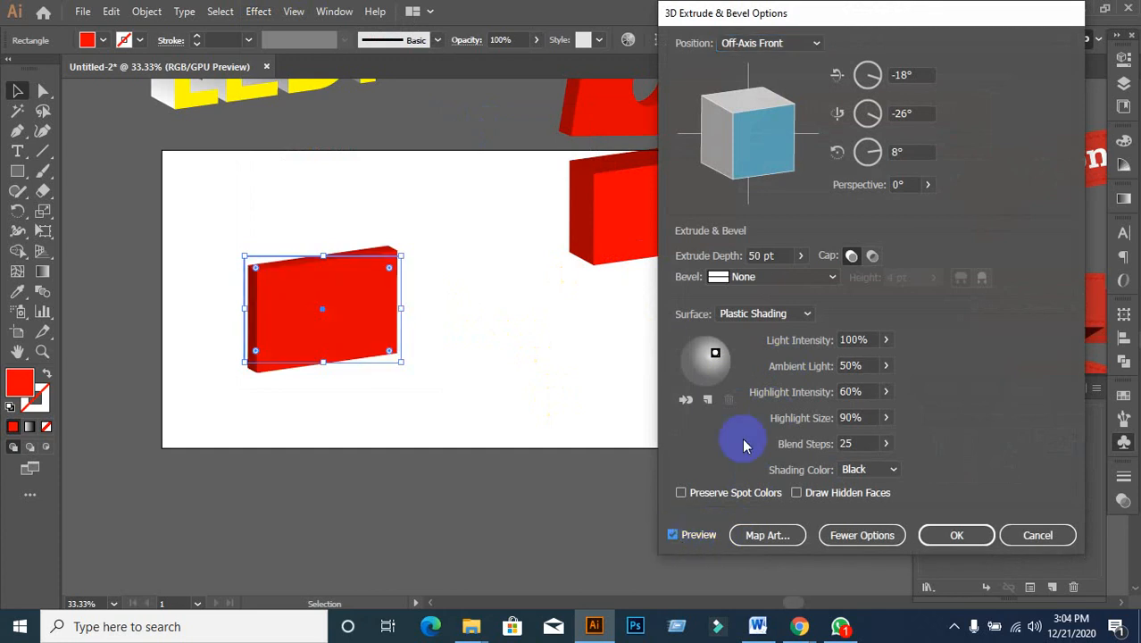
{"action": "left_click", "coordinate": [750, 256]}
{"action": "type", "text": "2"}
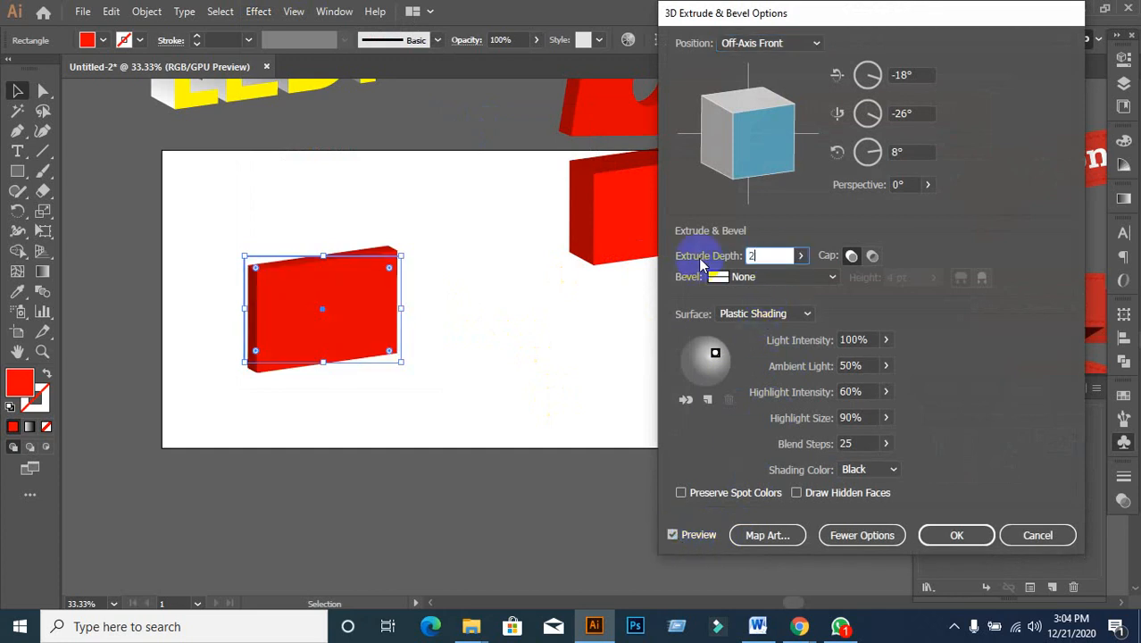
{"action": "type", "text": "00"}
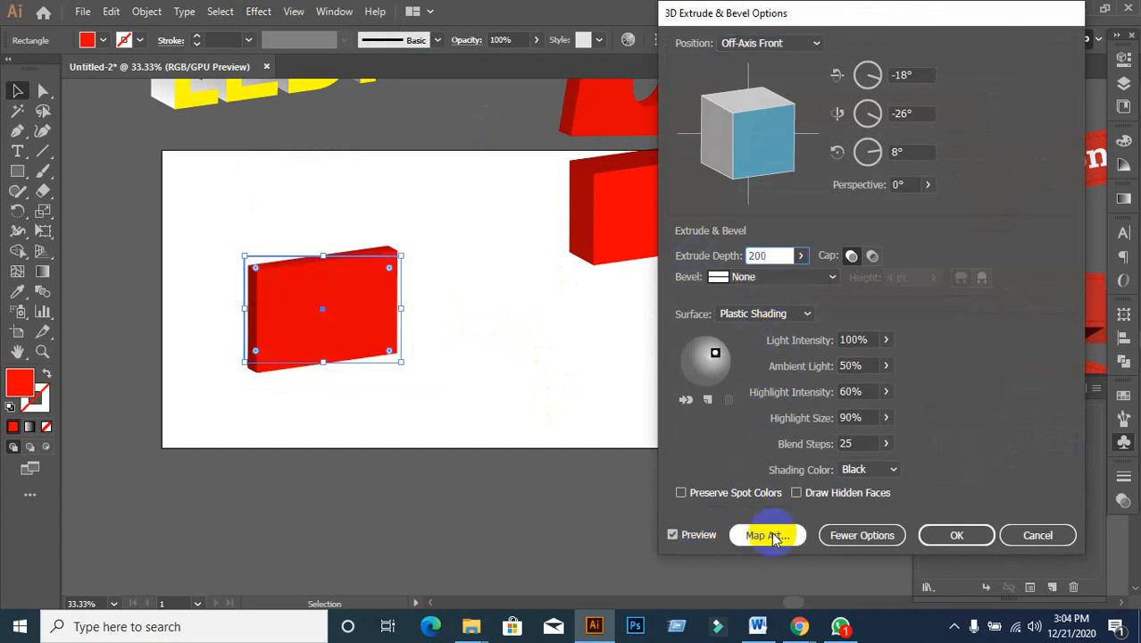
{"action": "left_click", "coordinate": [915, 150]}
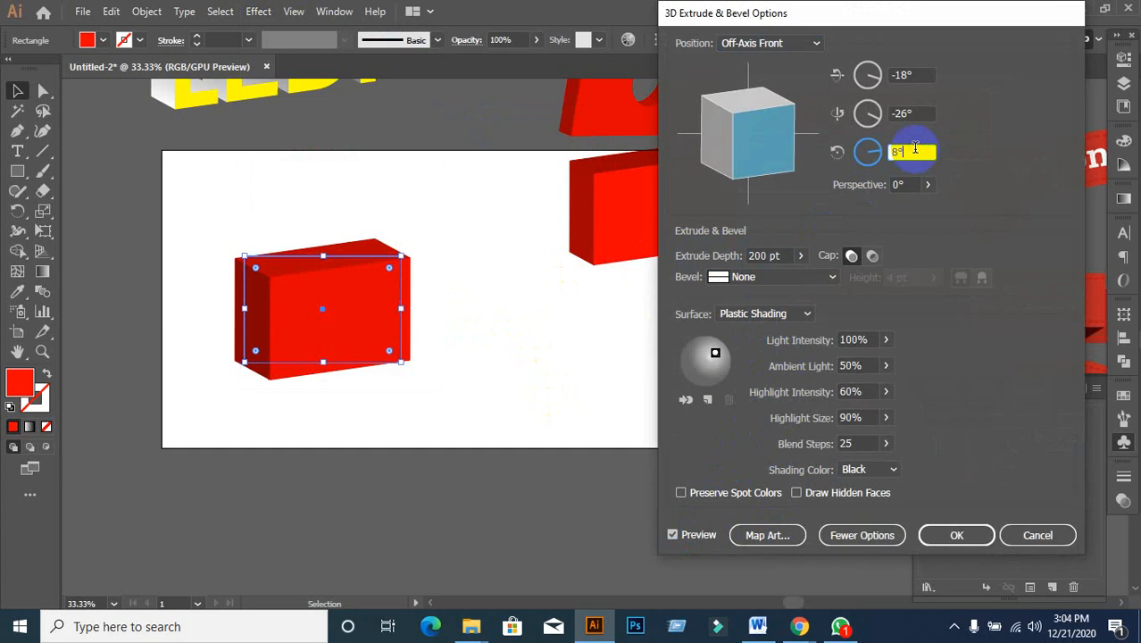
{"action": "left_click", "coordinate": [695, 482]}
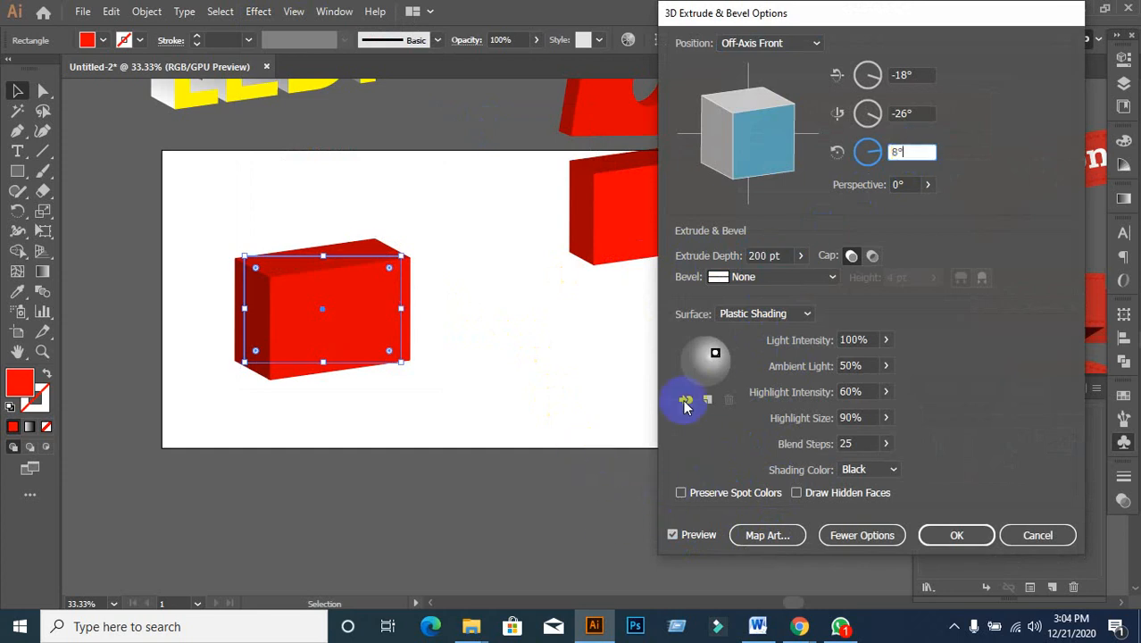
- Open Map Art for the extruded red box and cycle through its surfaces to examine which face each one covers
{"action": "left_click", "coordinate": [749, 533]}
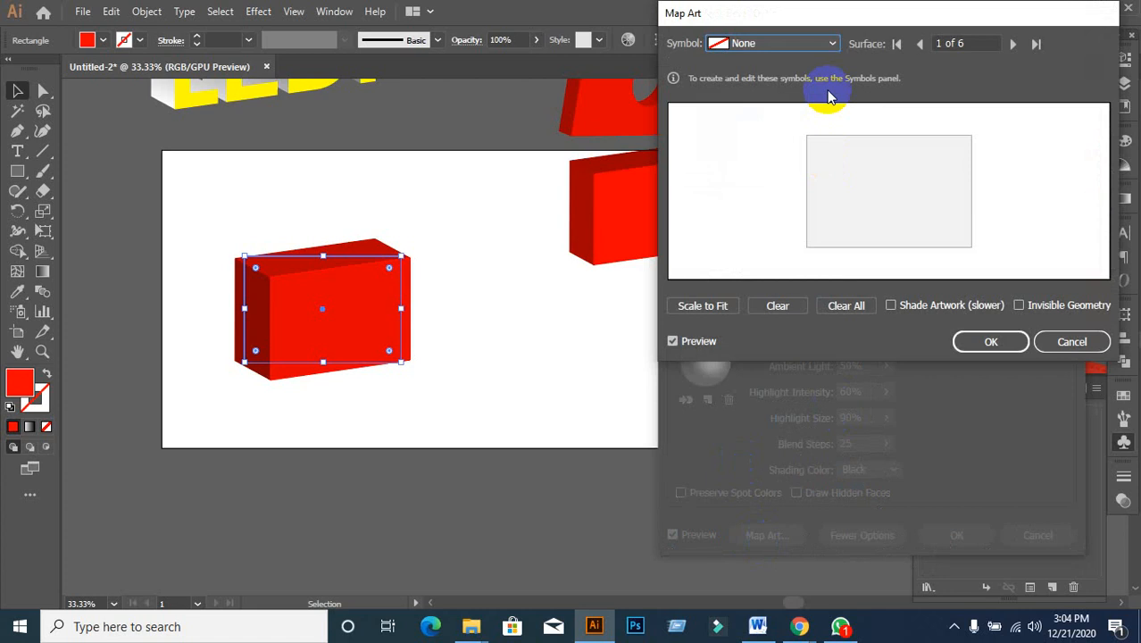
{"action": "left_click", "coordinate": [828, 42]}
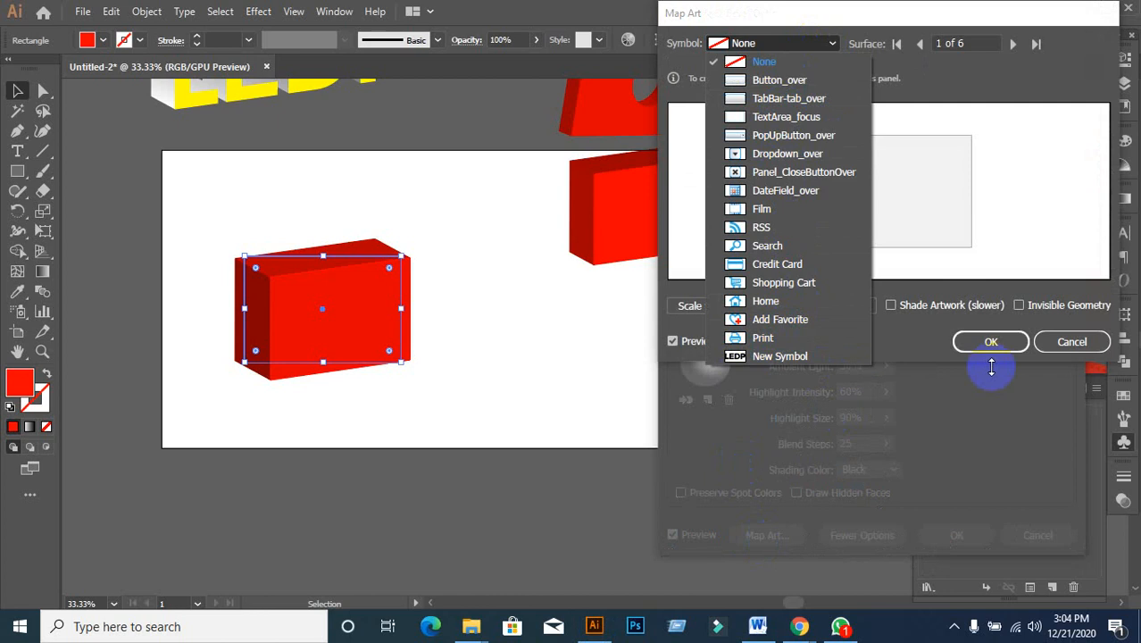
{"action": "left_click", "coordinate": [1053, 346]}
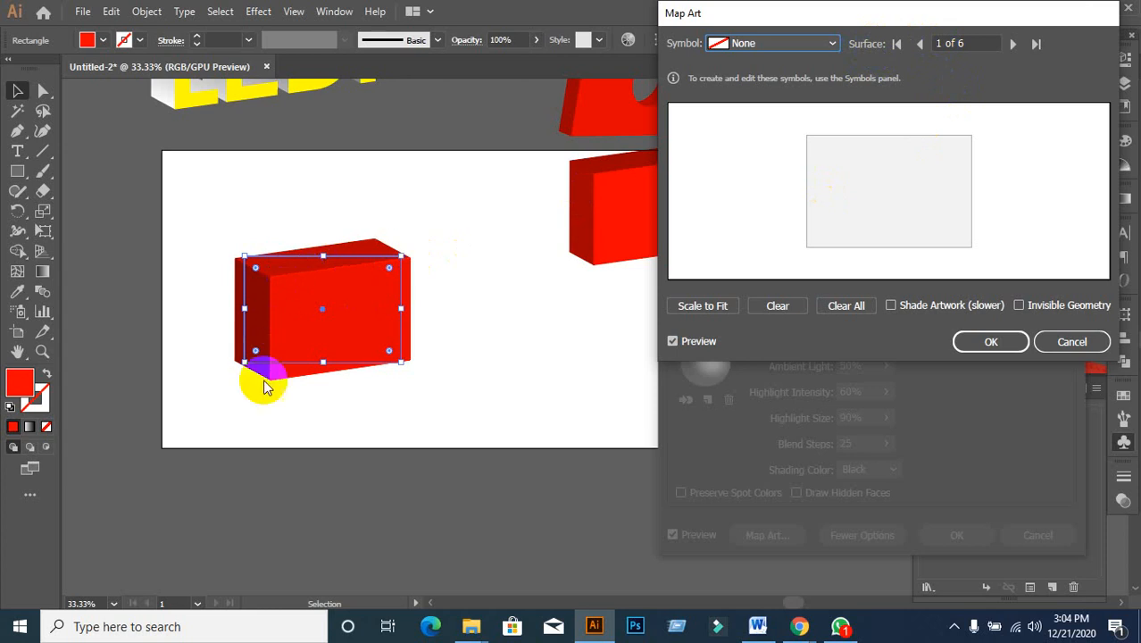
{"action": "left_click", "coordinate": [1019, 44]}
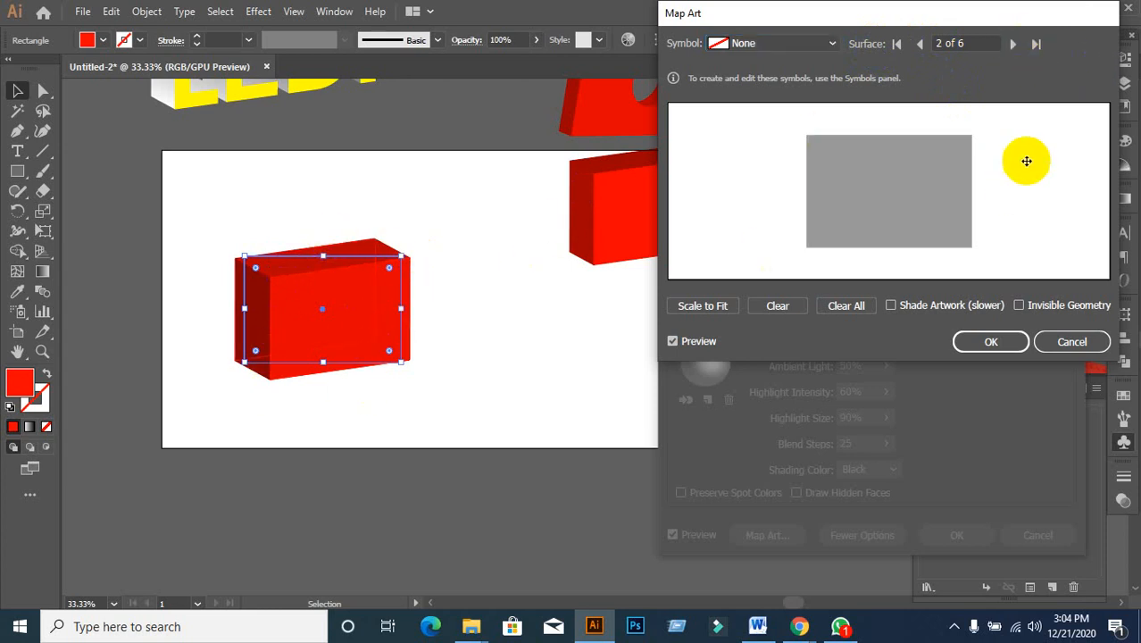
{"action": "left_click", "coordinate": [1017, 46]}
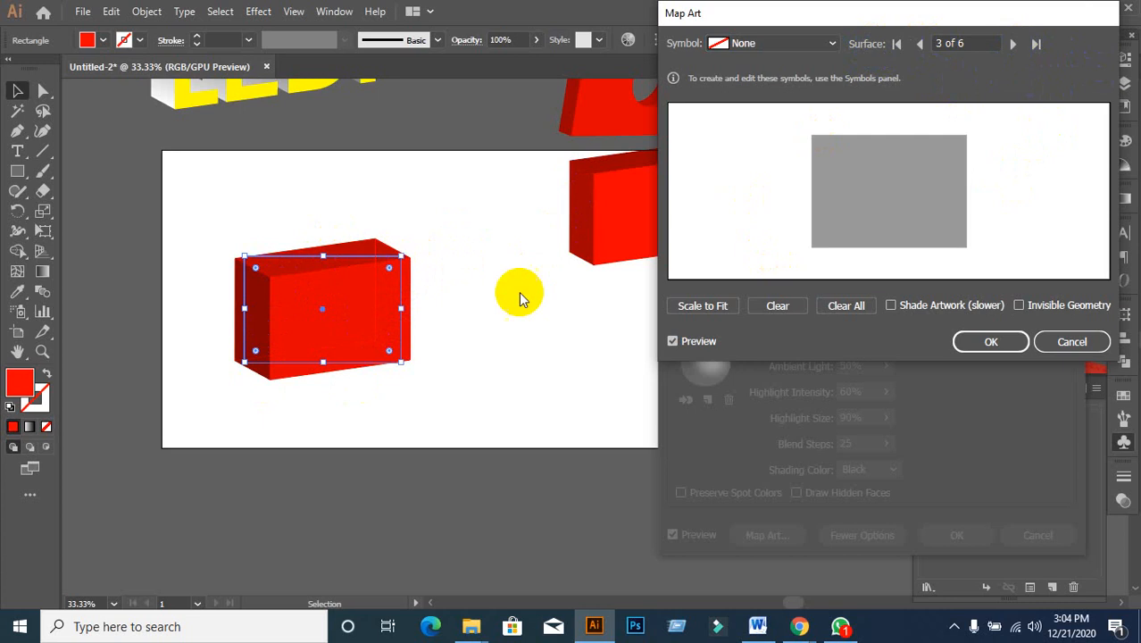
{"action": "left_click", "coordinate": [1014, 44]}
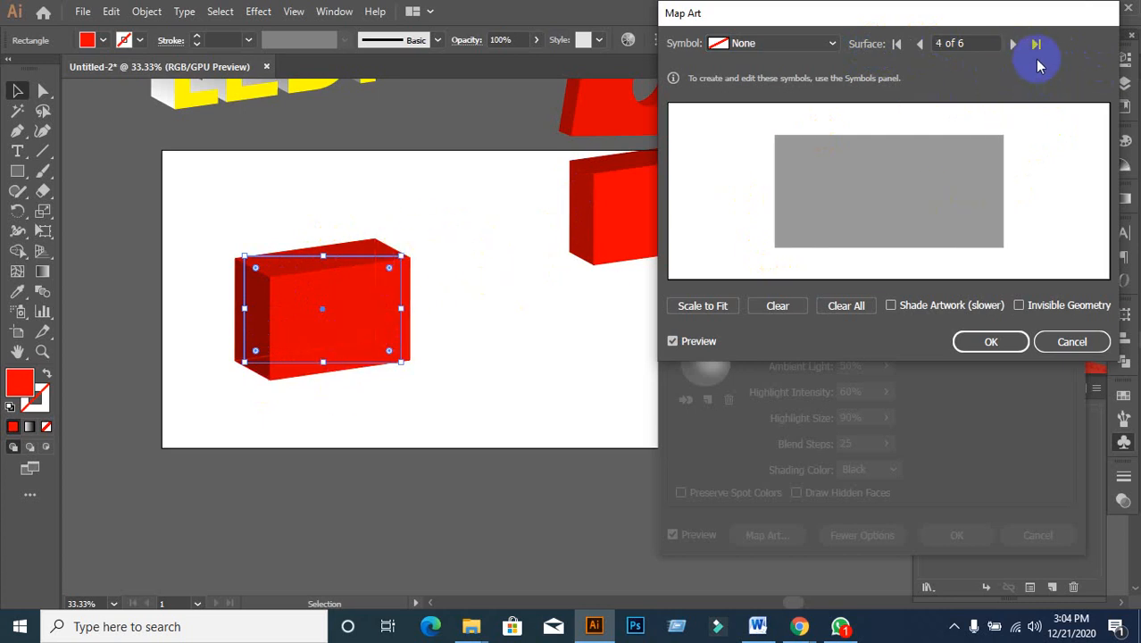
{"action": "left_click", "coordinate": [1018, 48]}
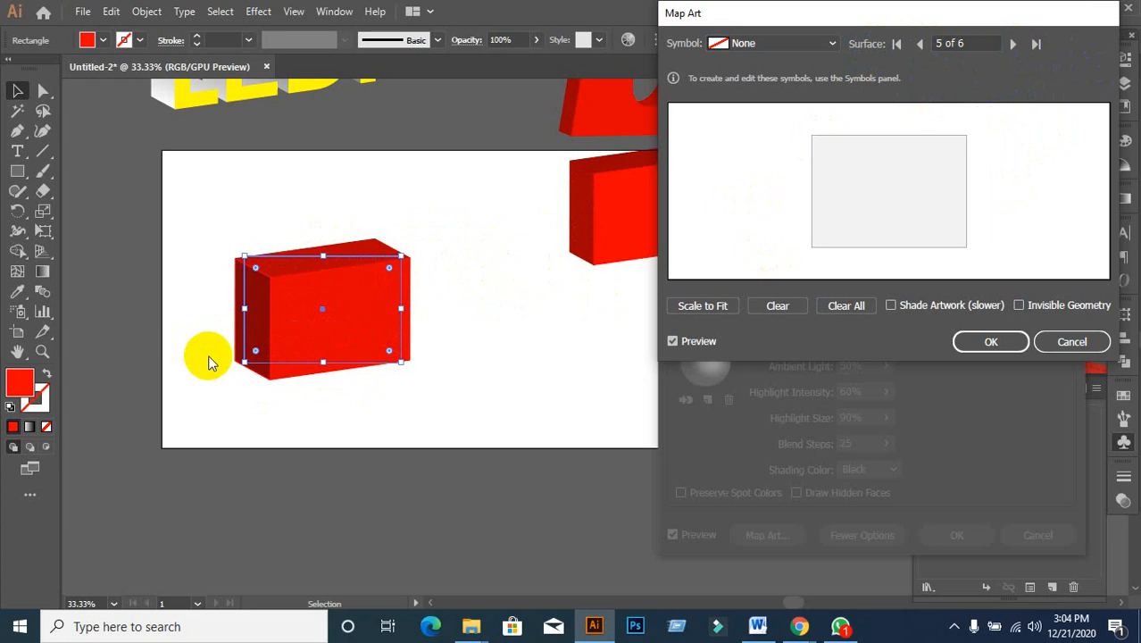
{"action": "left_click", "coordinate": [1012, 47]}
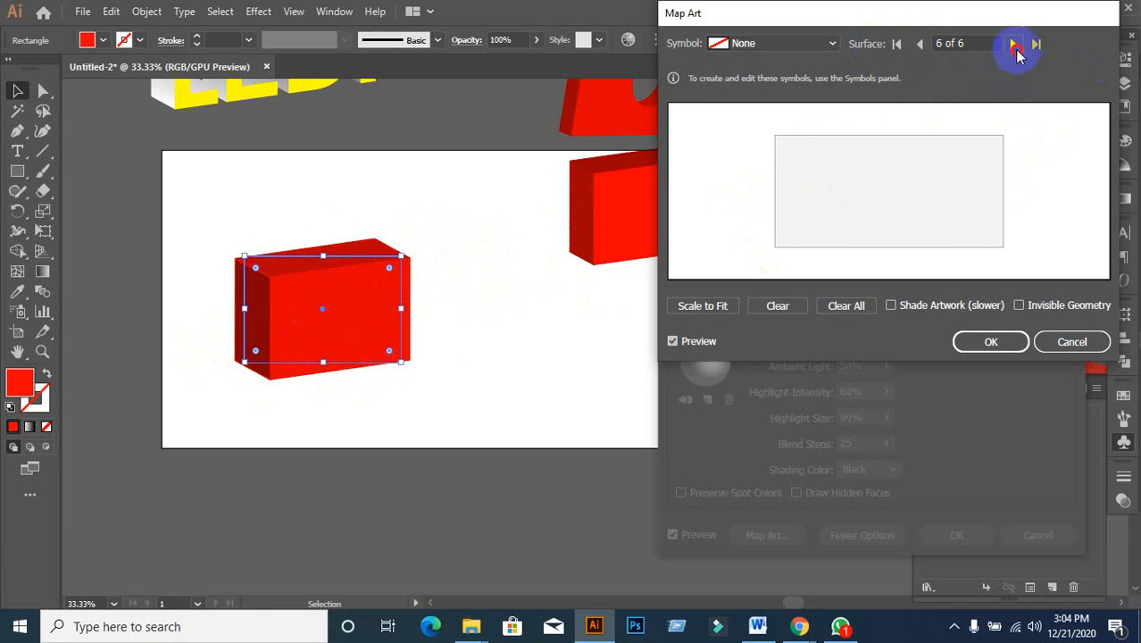
{"action": "left_click", "coordinate": [1015, 46]}
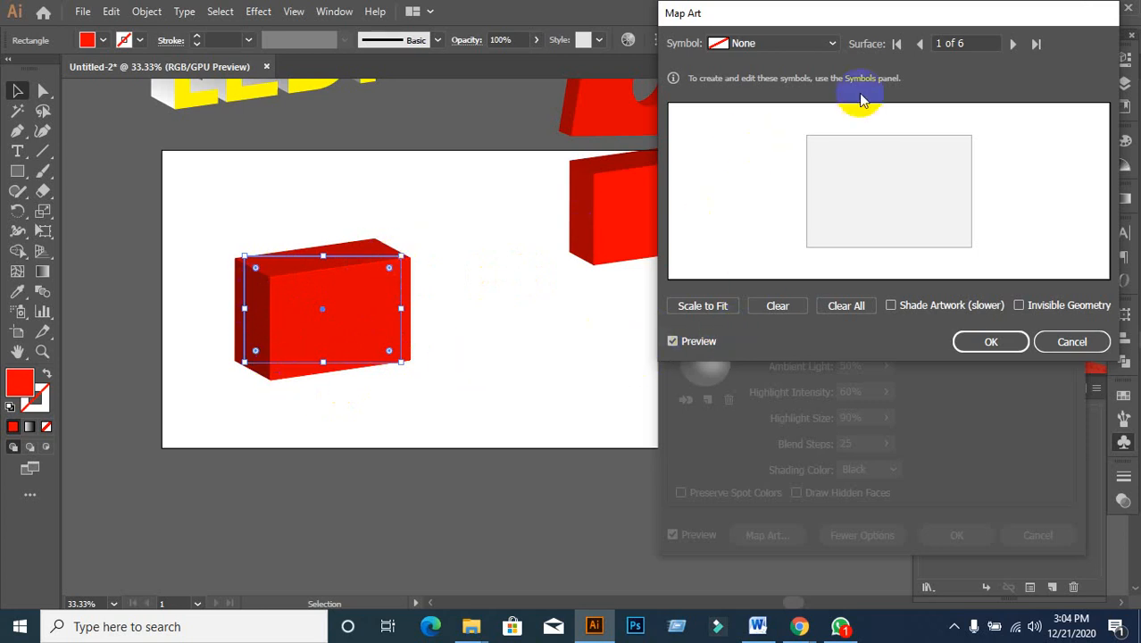
- Map New Symbol onto surface 1 of the box, shrink the LEDP artwork slightly and centre it on the face
{"action": "left_click", "coordinate": [832, 45]}
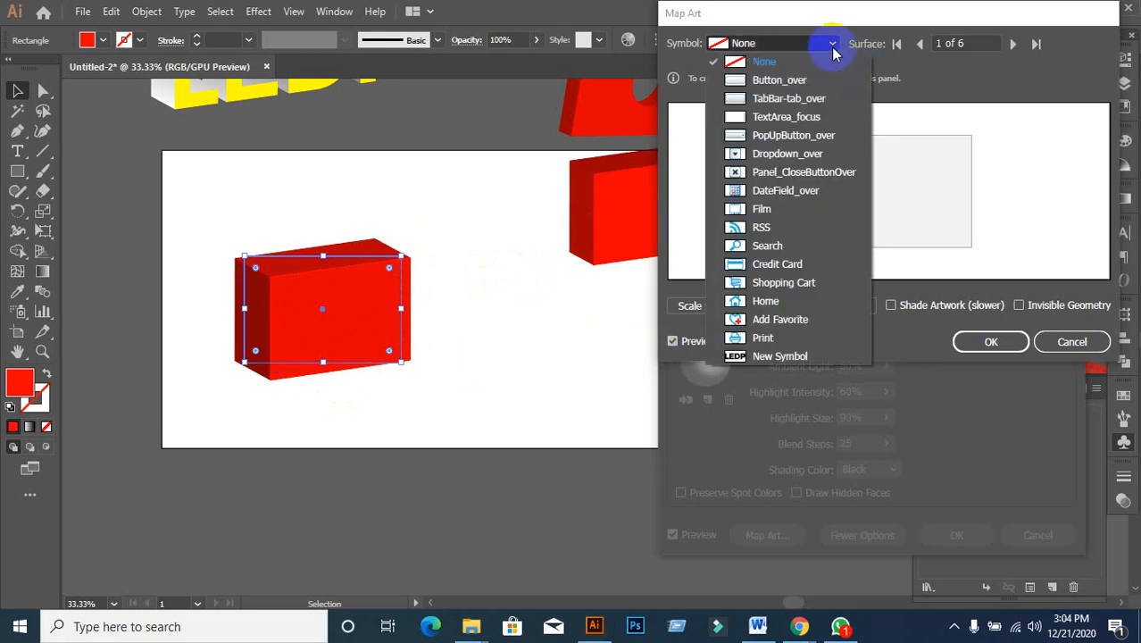
{"action": "left_click", "coordinate": [777, 355]}
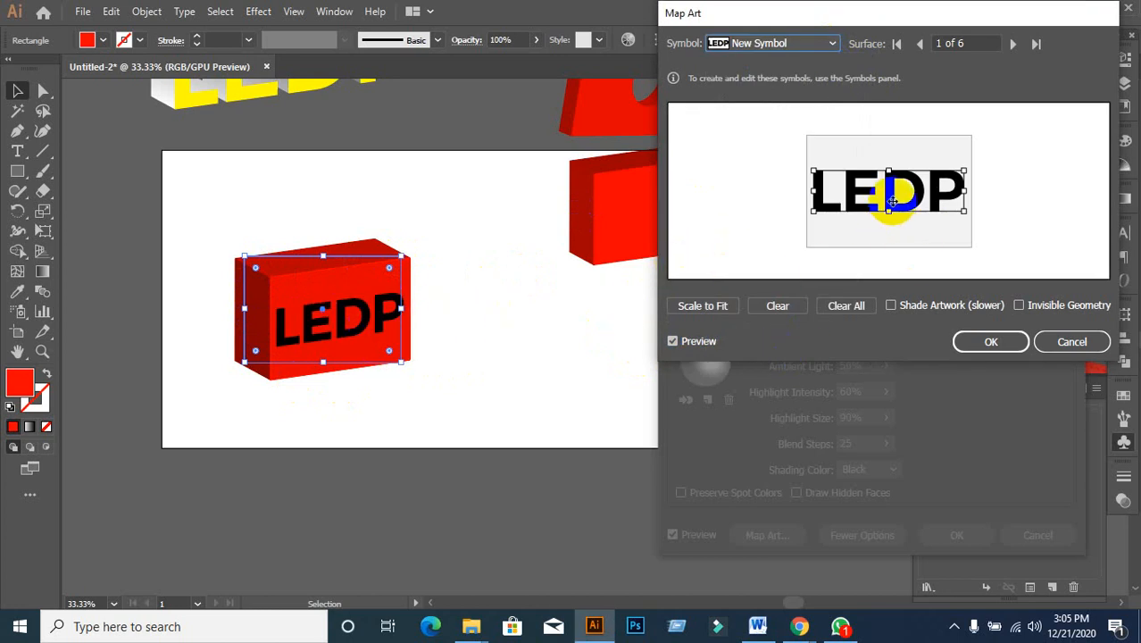
{"action": "left_click_drag", "start_coordinate": [892, 202], "coordinate": [886, 196]}
{"action": "mouse_move", "coordinate": [814, 172]}
{"action": "left_mouse_down"}
{"action": "mouse_move", "coordinate": [844, 187]}
{"action": "mouse_move", "coordinate": [823, 182]}
{"action": "left_mouse_up"}
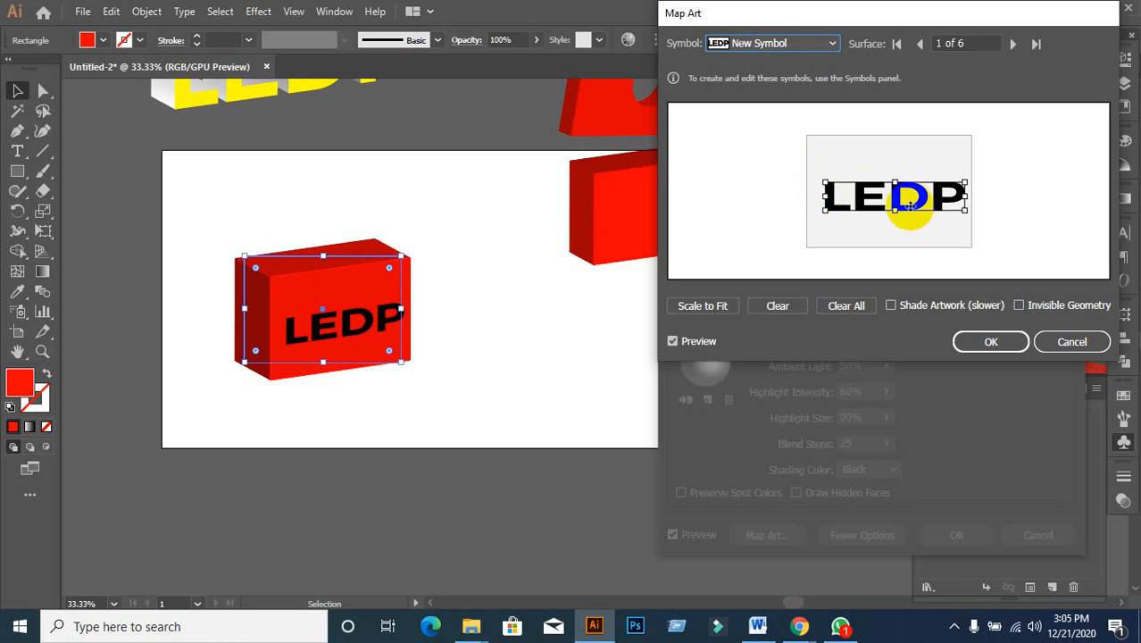
{"action": "mouse_move", "coordinate": [911, 204]}
{"action": "left_mouse_down"}
{"action": "mouse_move", "coordinate": [903, 211]}
{"action": "mouse_move", "coordinate": [896, 193]}
{"action": "left_mouse_up"}
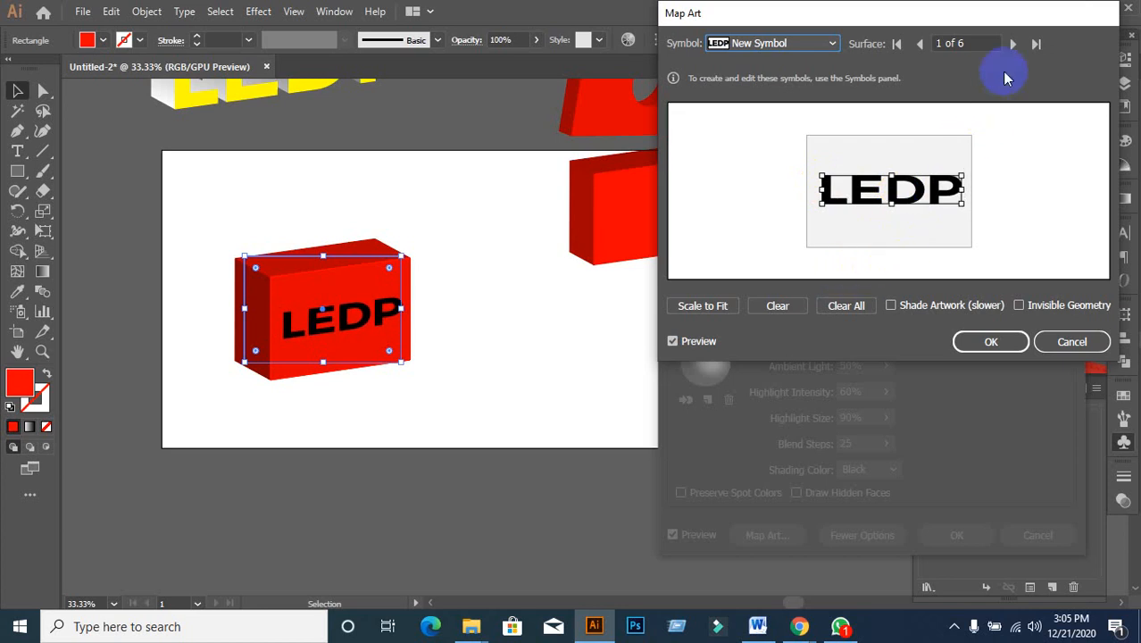
- Map New Symbol onto surface 5, scale the LEDP artwork down to fit inside the face and rotate it diagonally
{"action": "left_click", "coordinate": [1013, 44]}
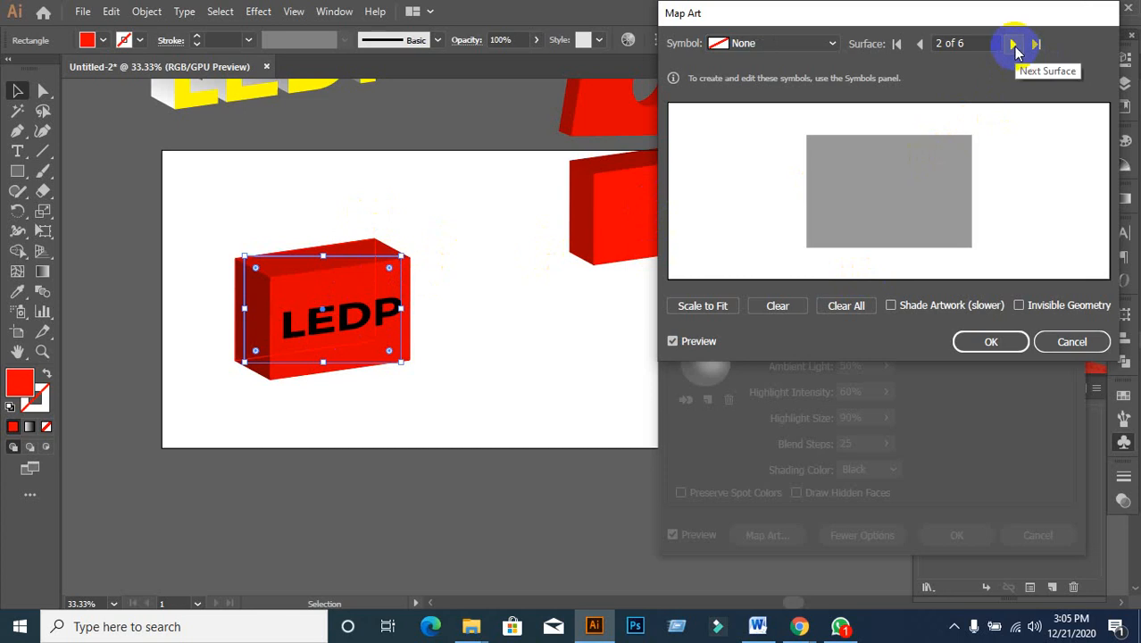
{"action": "left_click", "coordinate": [1013, 45]}
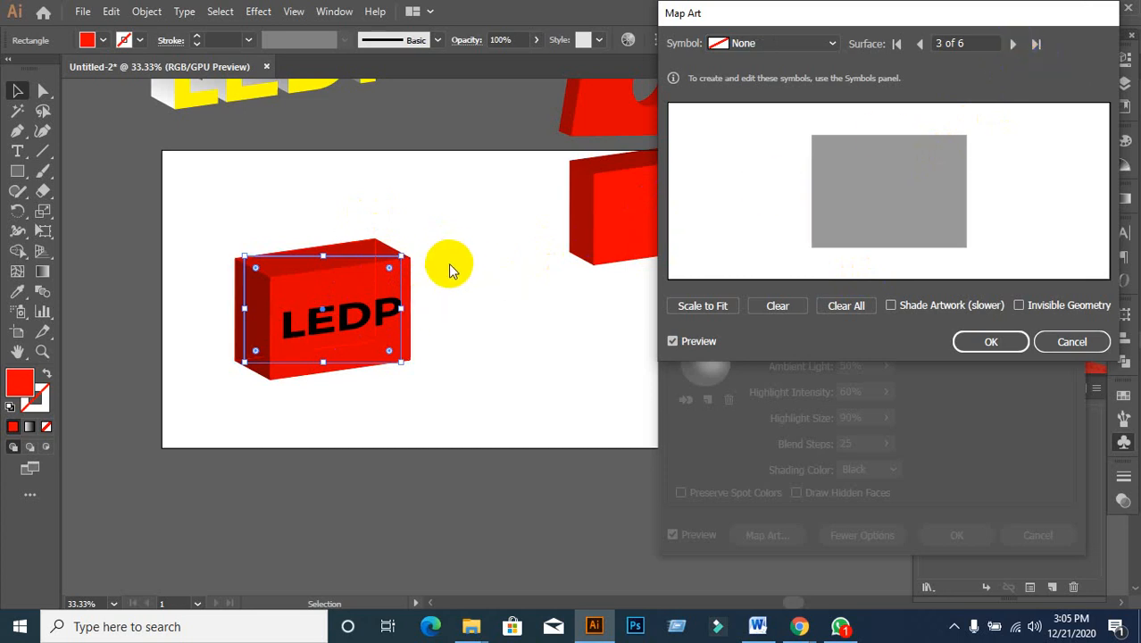
{"action": "left_click", "coordinate": [1013, 43]}
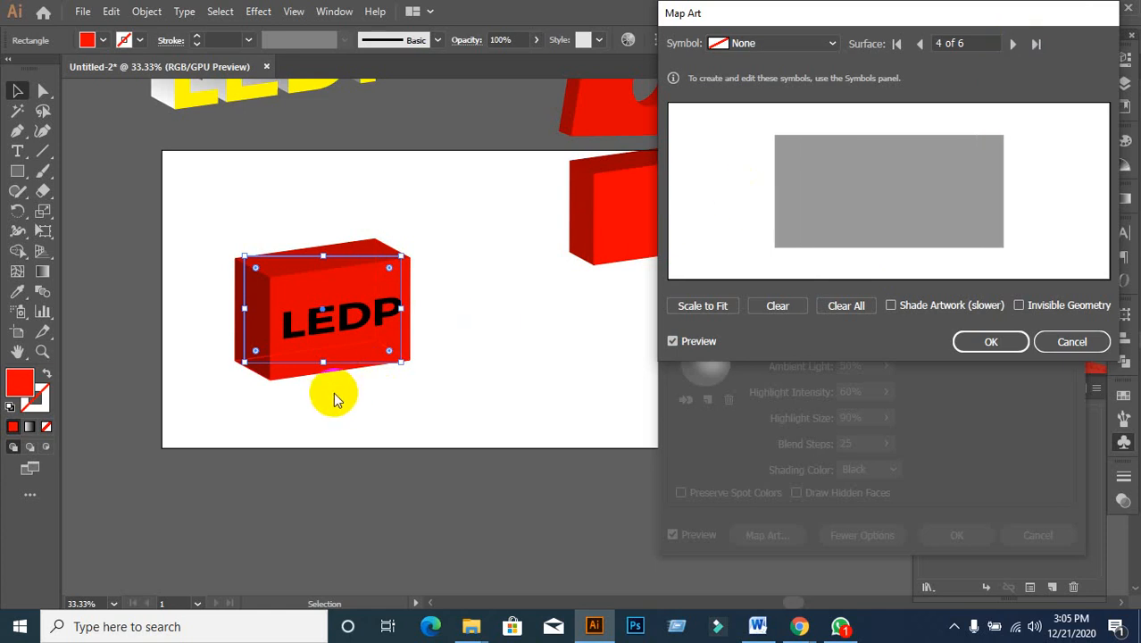
{"action": "left_click", "coordinate": [1013, 46]}
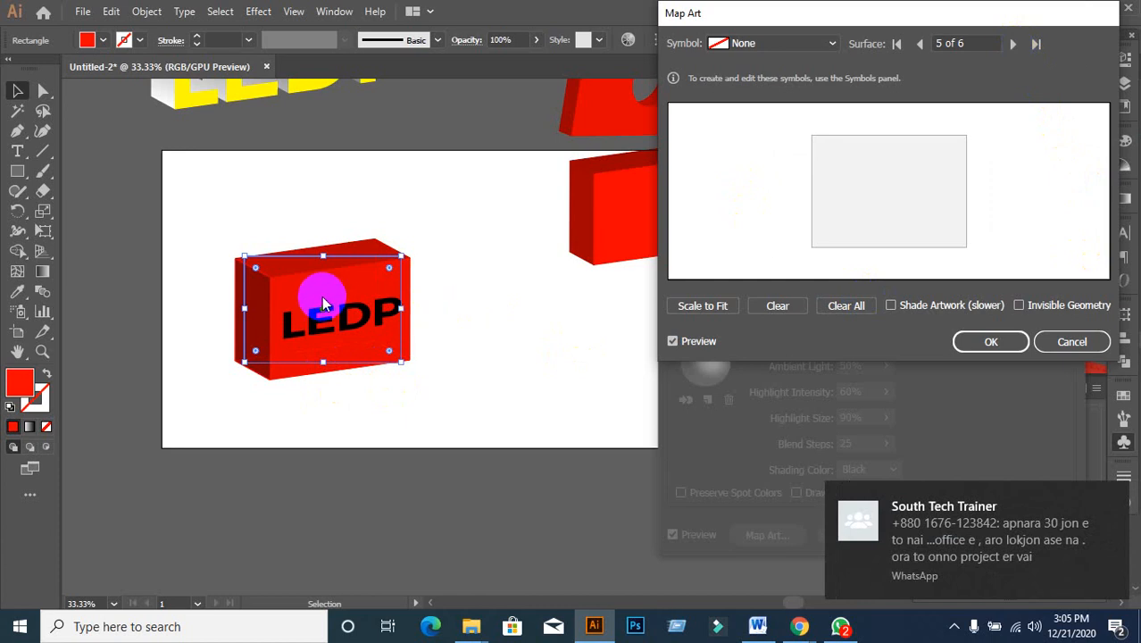
{"action": "left_click", "coordinate": [832, 44]}
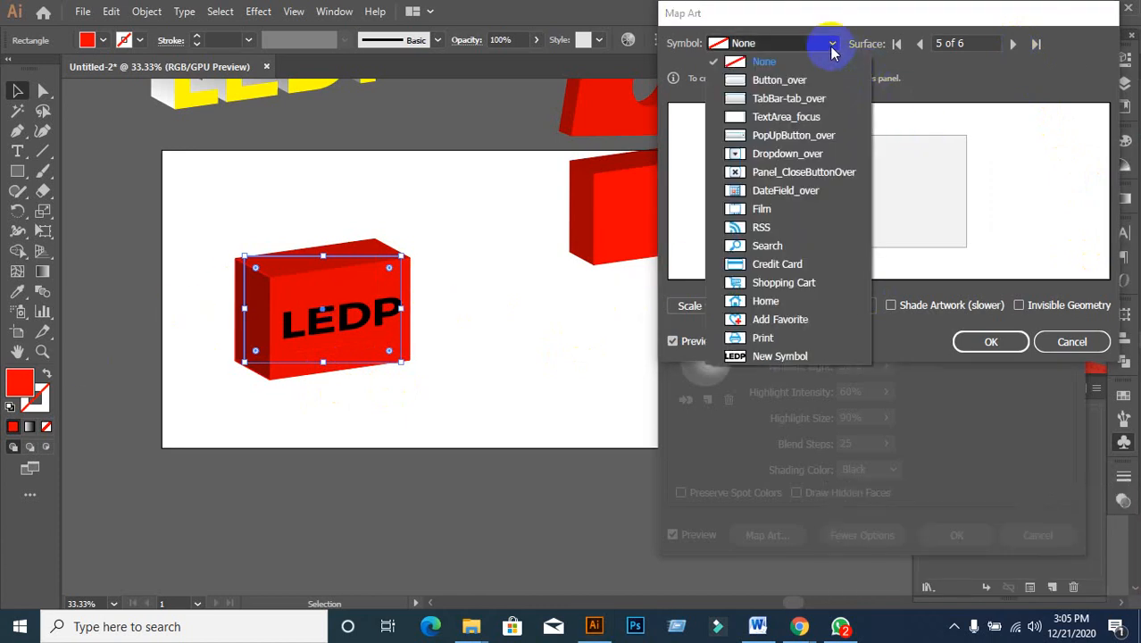
{"action": "left_click", "coordinate": [747, 356]}
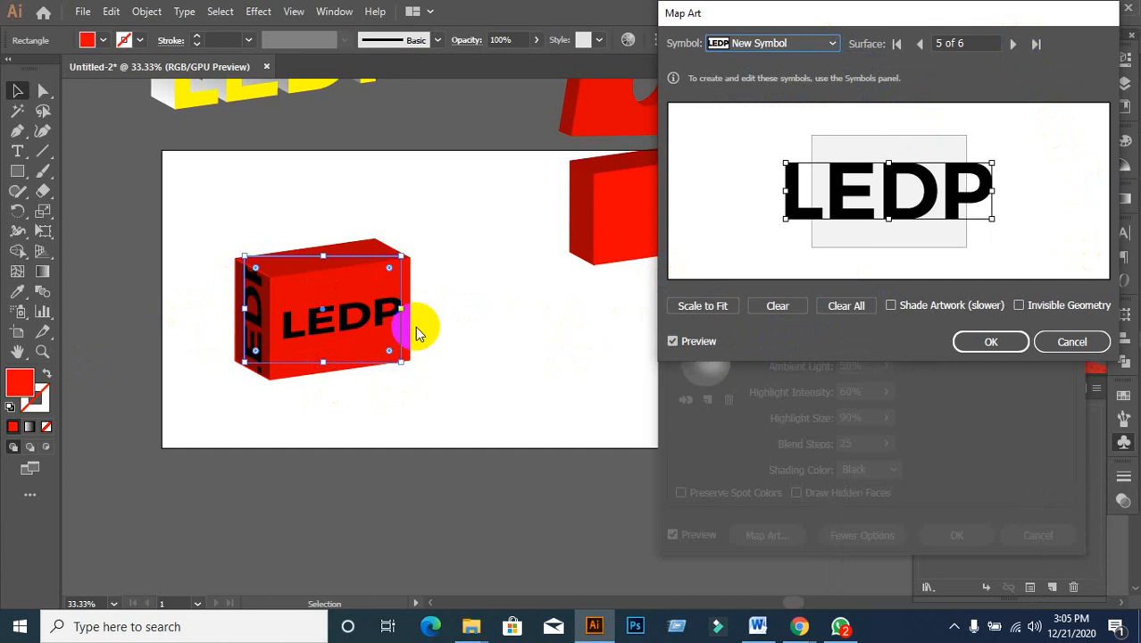
{"action": "left_click_drag", "start_coordinate": [783, 160], "coordinate": [826, 179]}
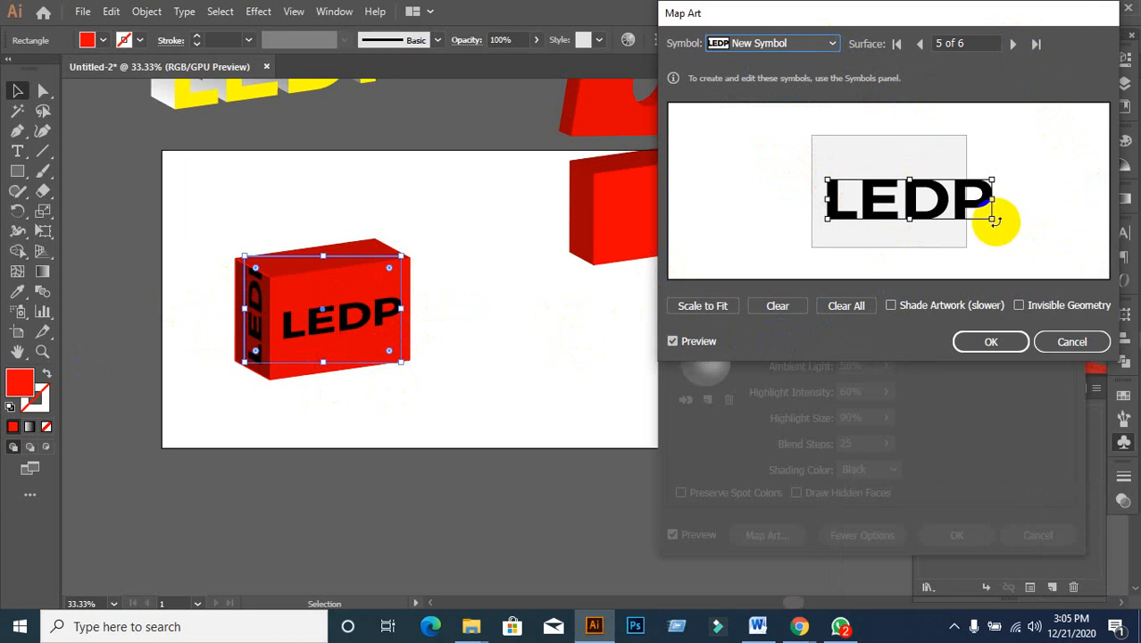
{"action": "left_click_drag", "start_coordinate": [991, 217], "coordinate": [906, 192]}
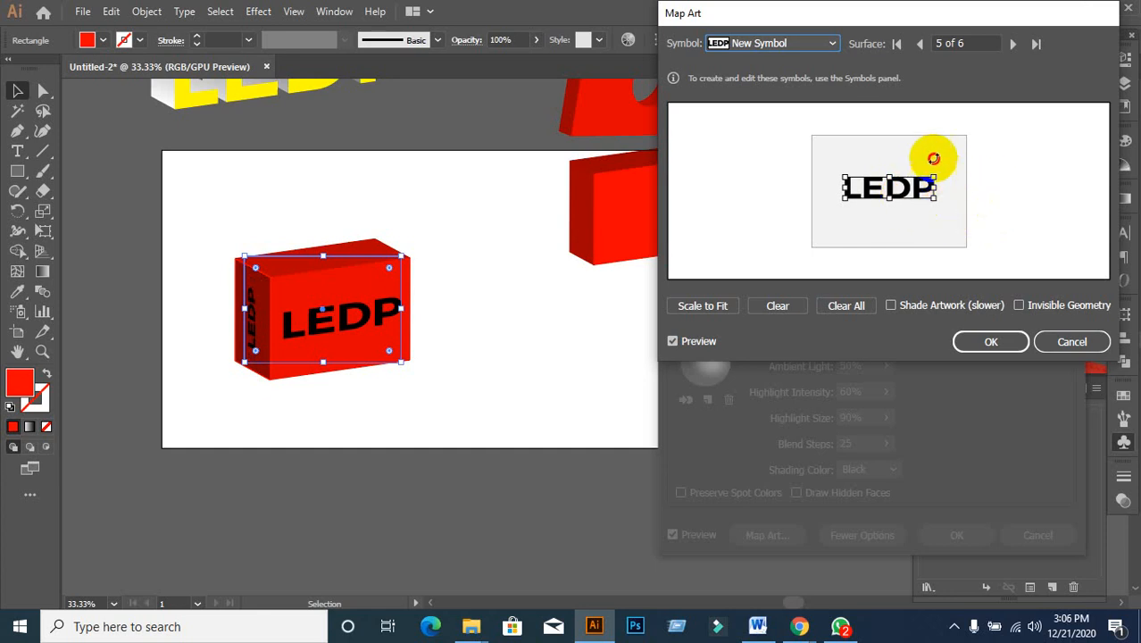
{"action": "left_click_drag", "start_coordinate": [840, 204], "coordinate": [864, 221]}
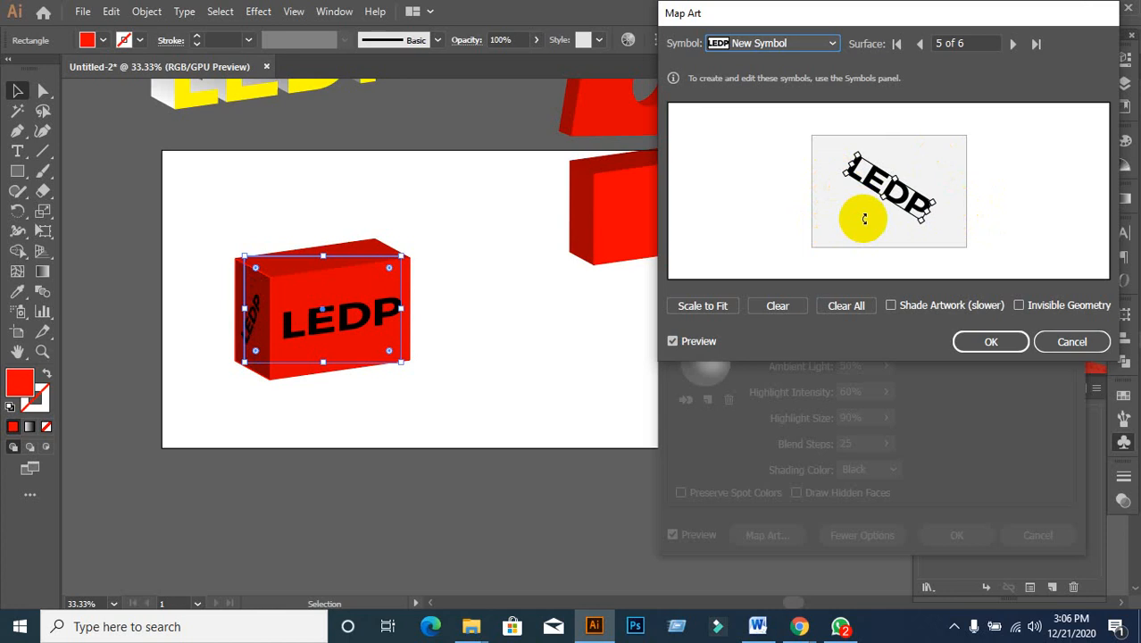
- Map New Symbol onto surface 6, shrink it slightly, and apply the mapped art and the 3D Extrude & Bevel effect
{"action": "left_click", "coordinate": [1014, 44]}
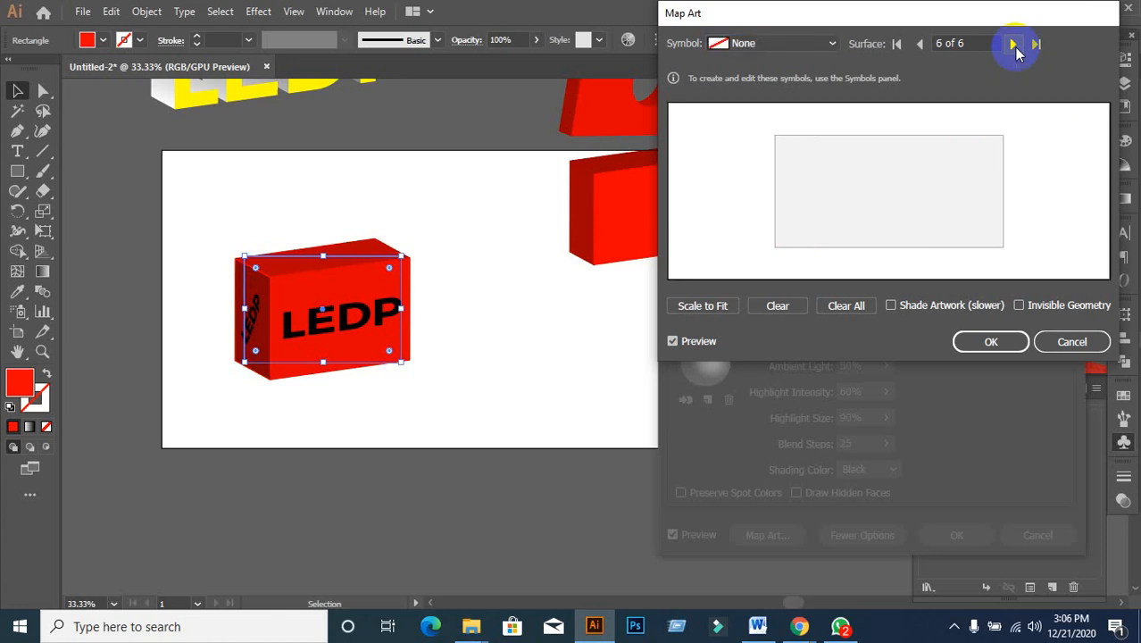
{"action": "left_click", "coordinate": [834, 46]}
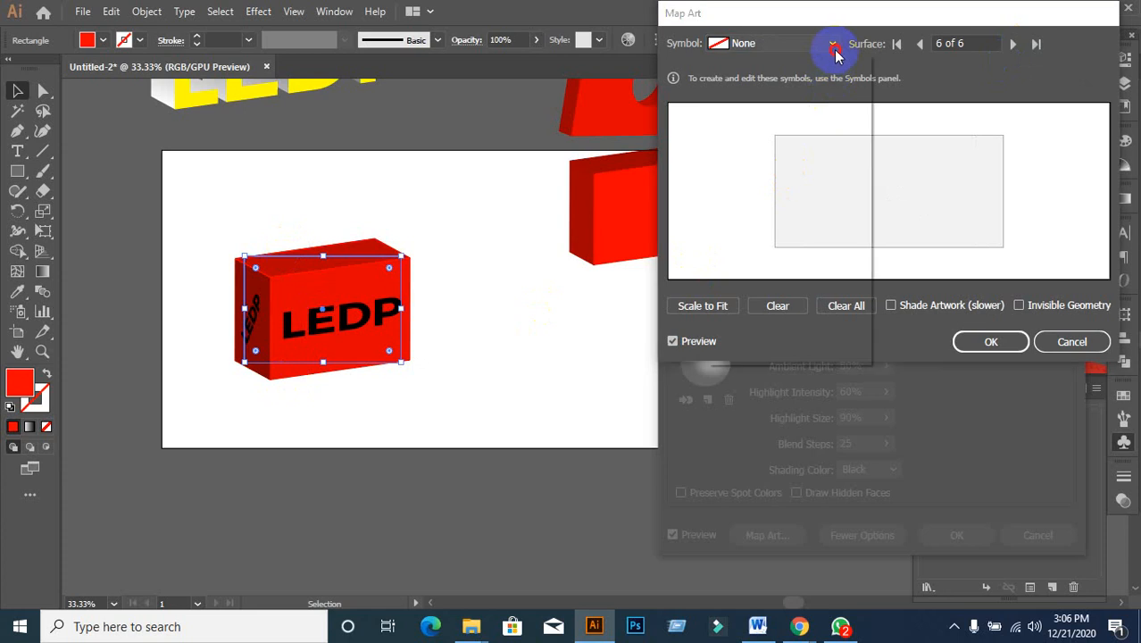
{"action": "left_click", "coordinate": [773, 355]}
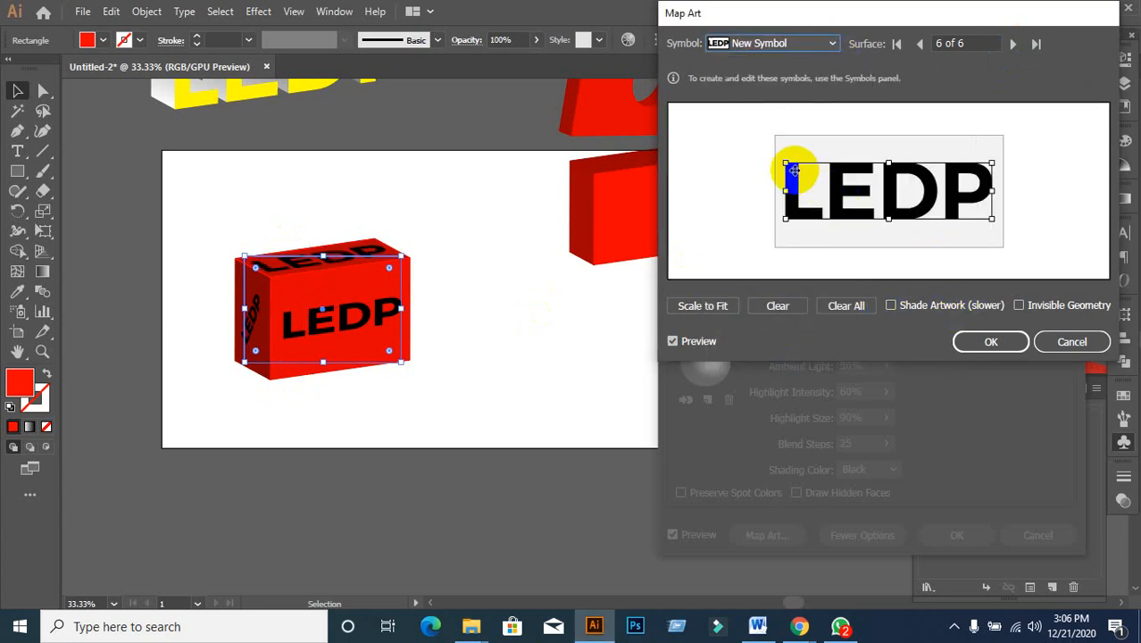
{"action": "left_click_drag", "start_coordinate": [789, 162], "coordinate": [788, 167]}
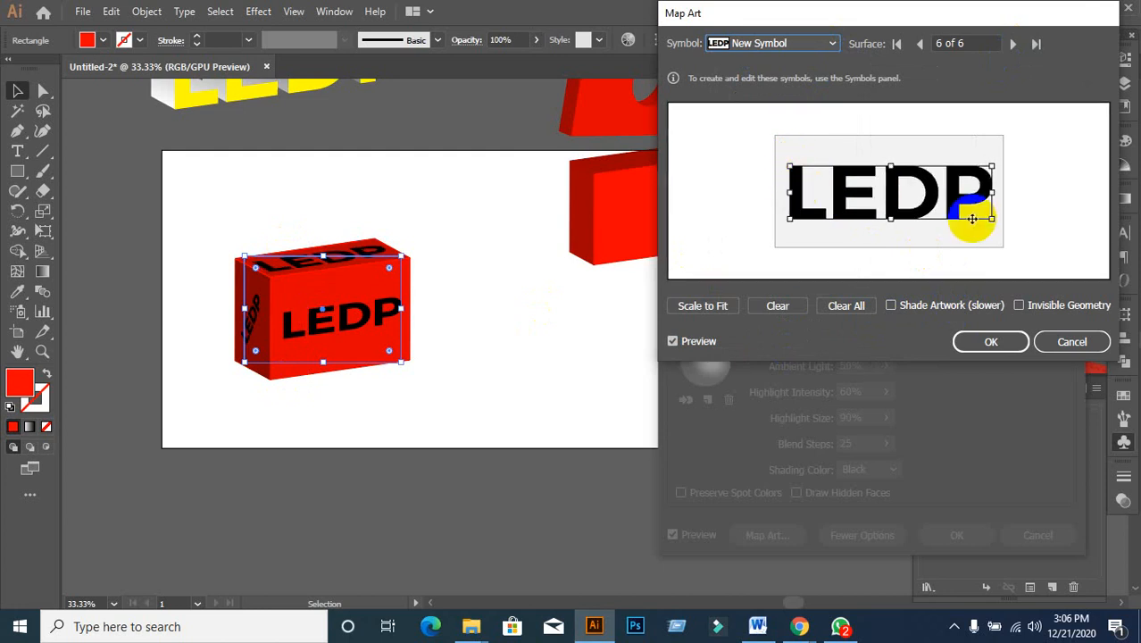
{"action": "left_click", "coordinate": [989, 344]}
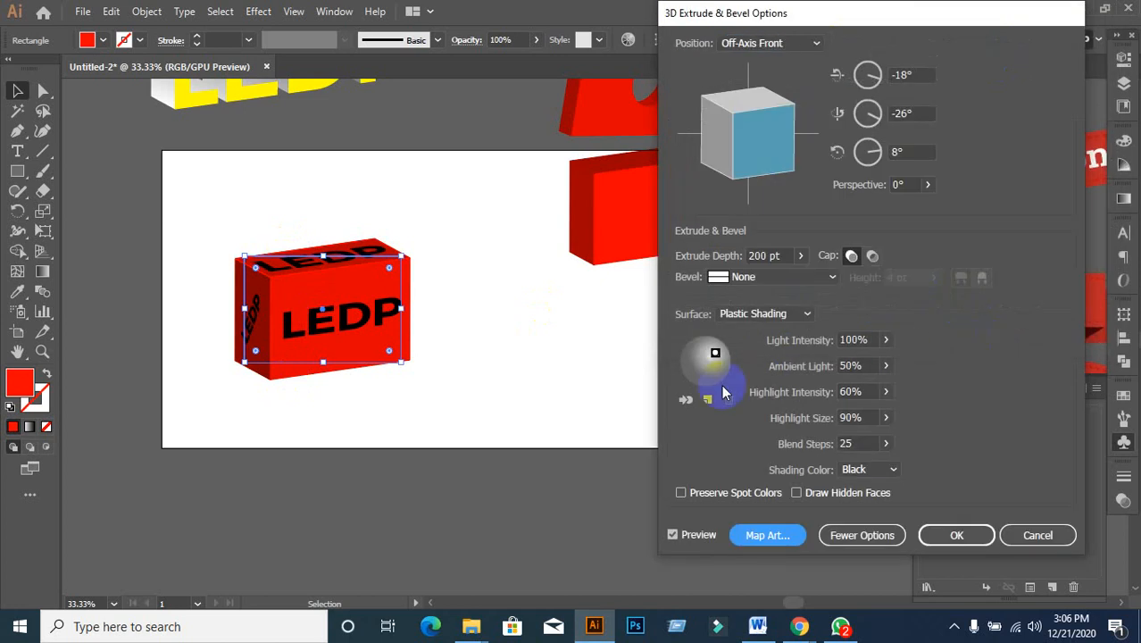
{"action": "left_click", "coordinate": [968, 550]}
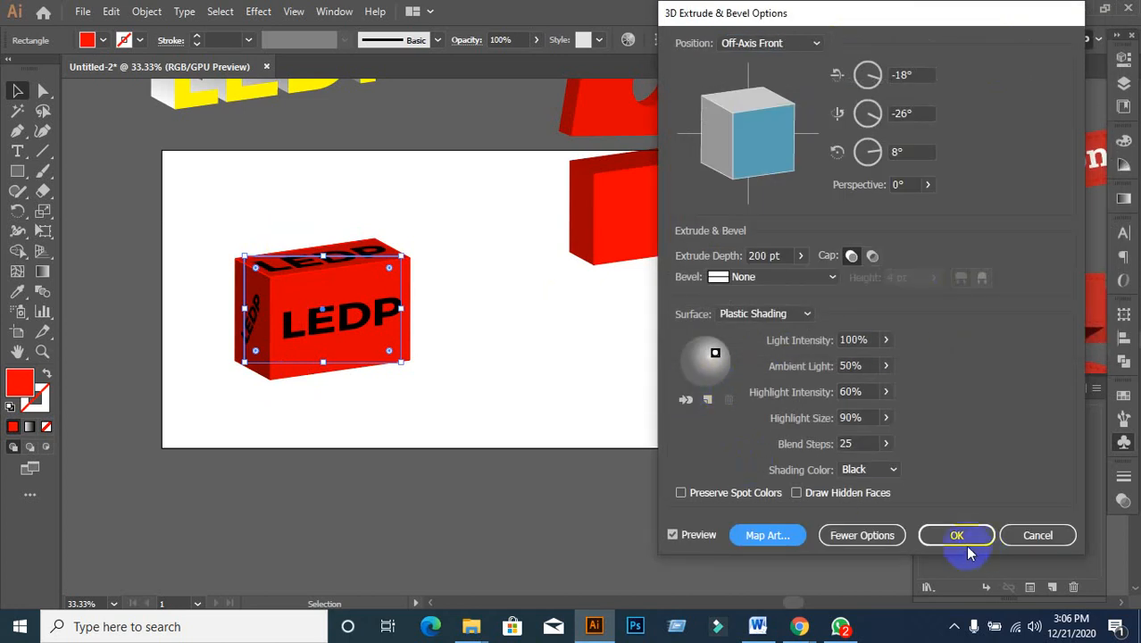
- Expand the appearance of the LEDP box and move it below the plain red box at the artboard's edge
{"action": "left_click", "coordinate": [628, 418]}
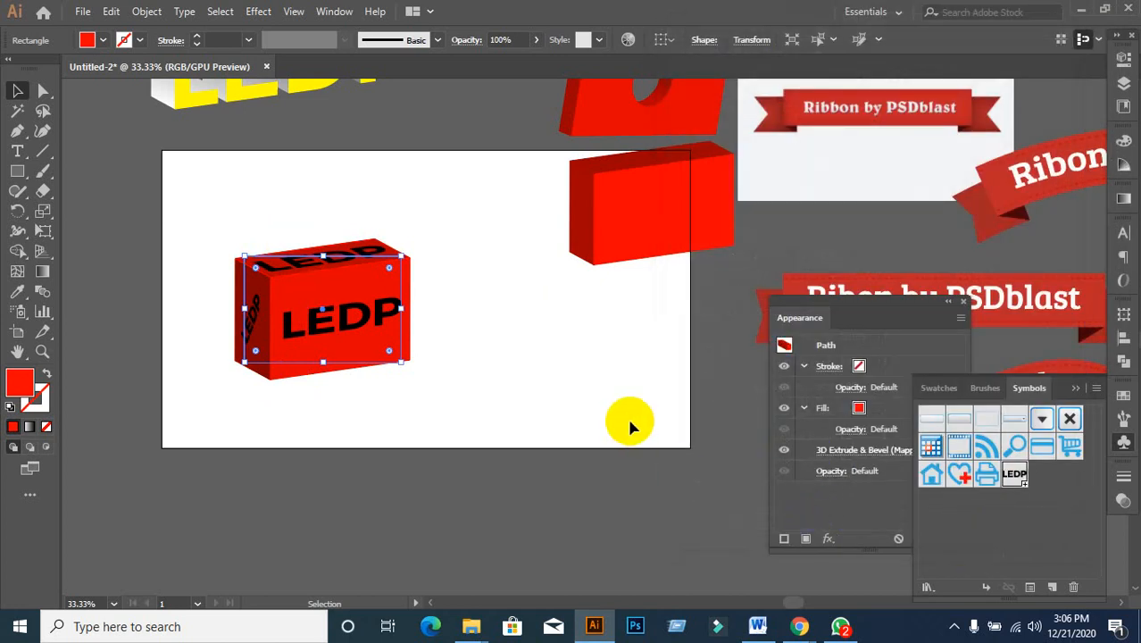
{"action": "left_click", "coordinate": [354, 338]}
{"action": "left_click_drag", "start_coordinate": [330, 333], "coordinate": [522, 344]}
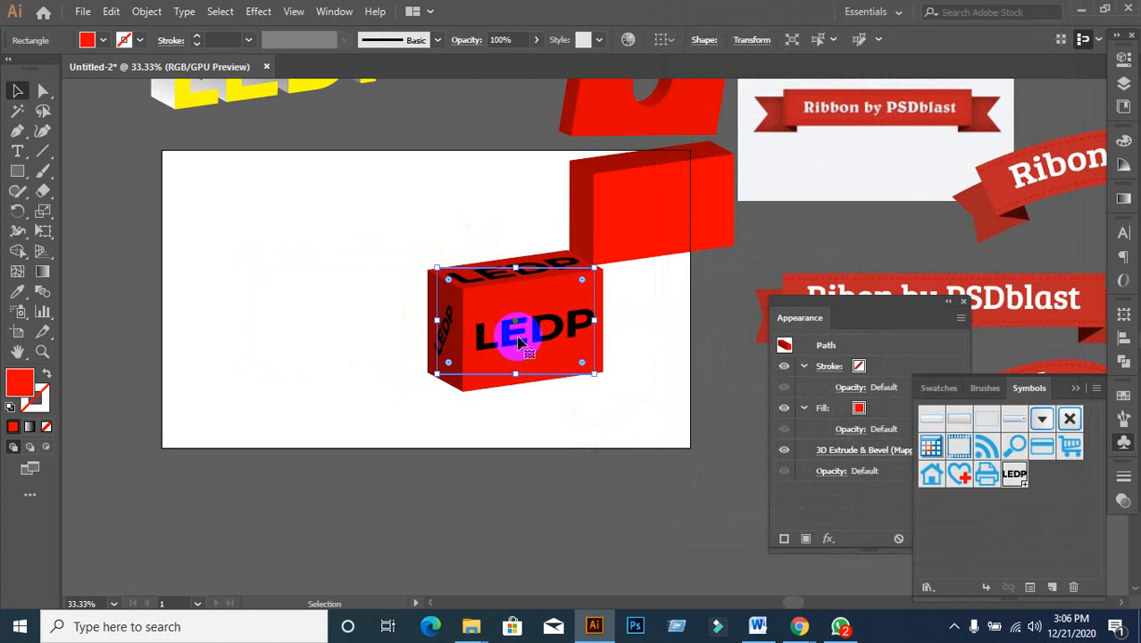
{"action": "left_click", "coordinate": [147, 12]}
{"action": "left_click", "coordinate": [189, 220]}
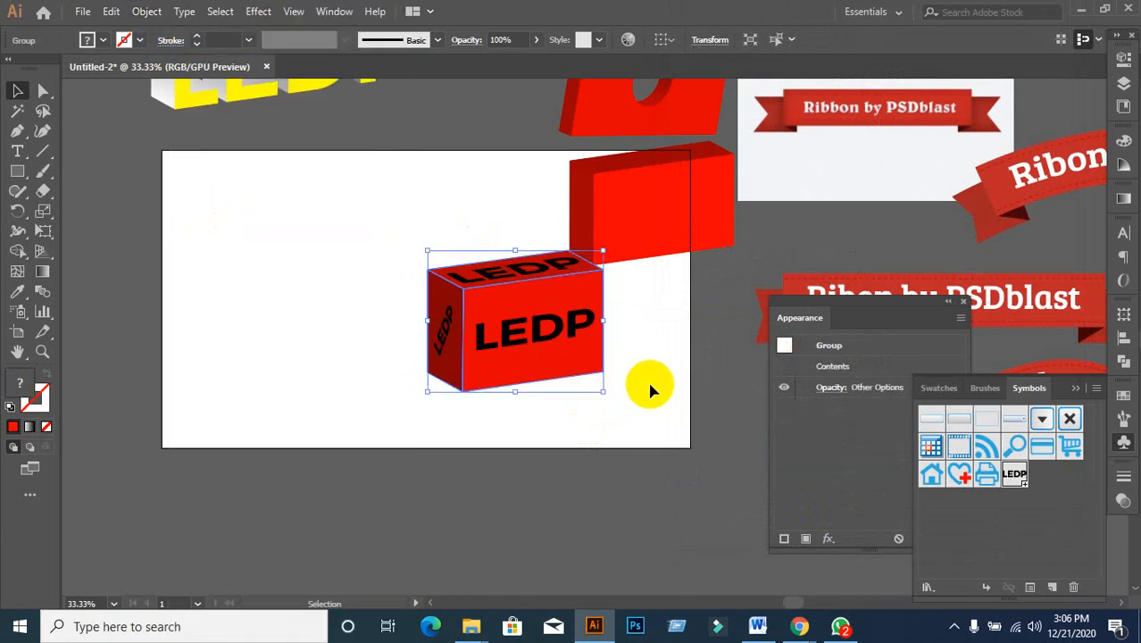
{"action": "left_click_drag", "start_coordinate": [548, 345], "coordinate": [687, 413]}
{"action": "left_click", "coordinate": [255, 295]}
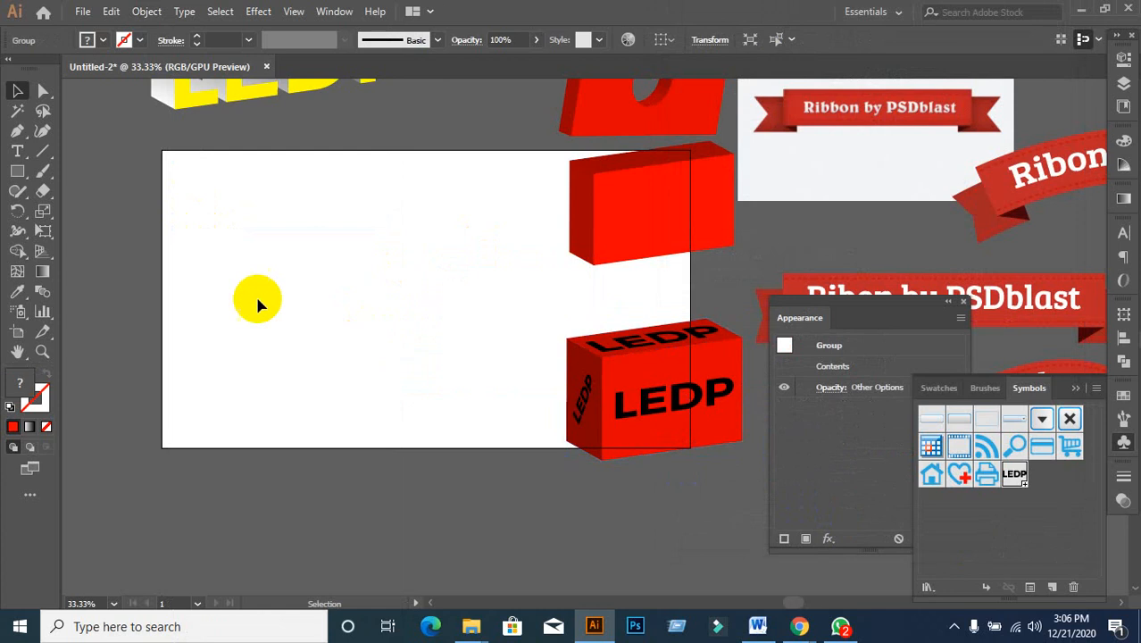
- Draw a small red square on the artboard and duplicate it downward into an evenly spaced column of six
{"action": "left_click", "coordinate": [19, 172]}
{"action": "left_click_drag", "start_coordinate": [239, 180], "coordinate": [268, 266]}
{"action": "key", "text": "v"}
{"action": "key", "text": "ctrl+d"}
{"action": "key", "text": "ctrl+d"}
{"action": "key", "text": "ctrl+d"}
{"action": "key", "text": "ctrl+d"}
{"action": "left_click", "coordinate": [231, 185]}
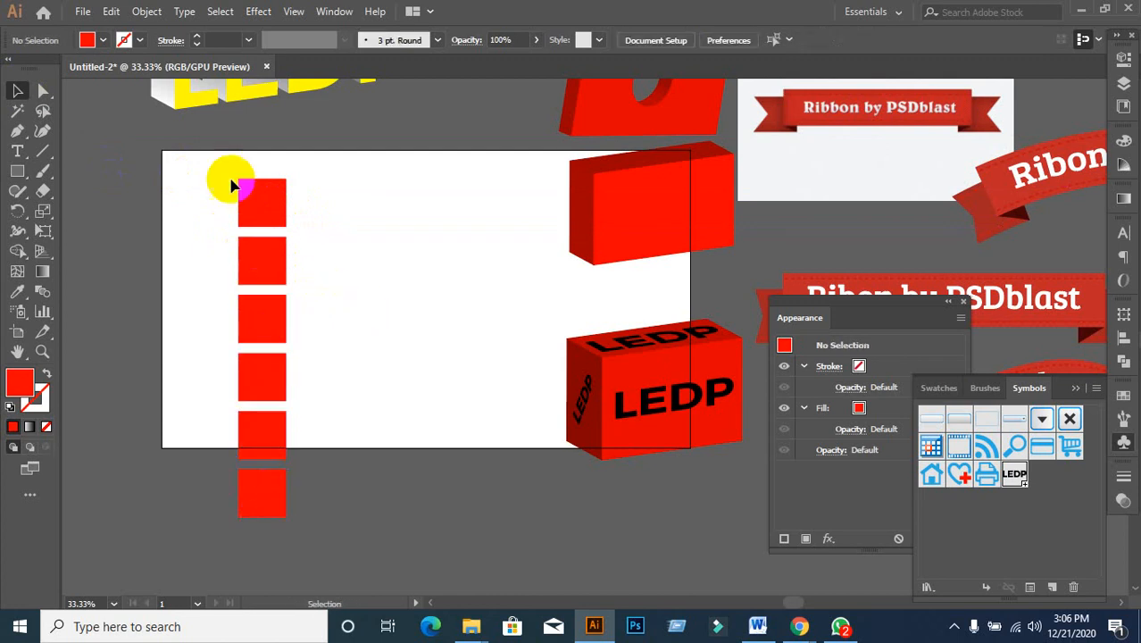
- Duplicate the column of red squares sideways to make a grid of four evenly spaced columns
{"action": "left_click_drag", "start_coordinate": [215, 161], "coordinate": [364, 517]}
{"action": "left_click_drag", "start_coordinate": [259, 321], "coordinate": [322, 318]}
{"action": "key", "text": "ctrl+d"}
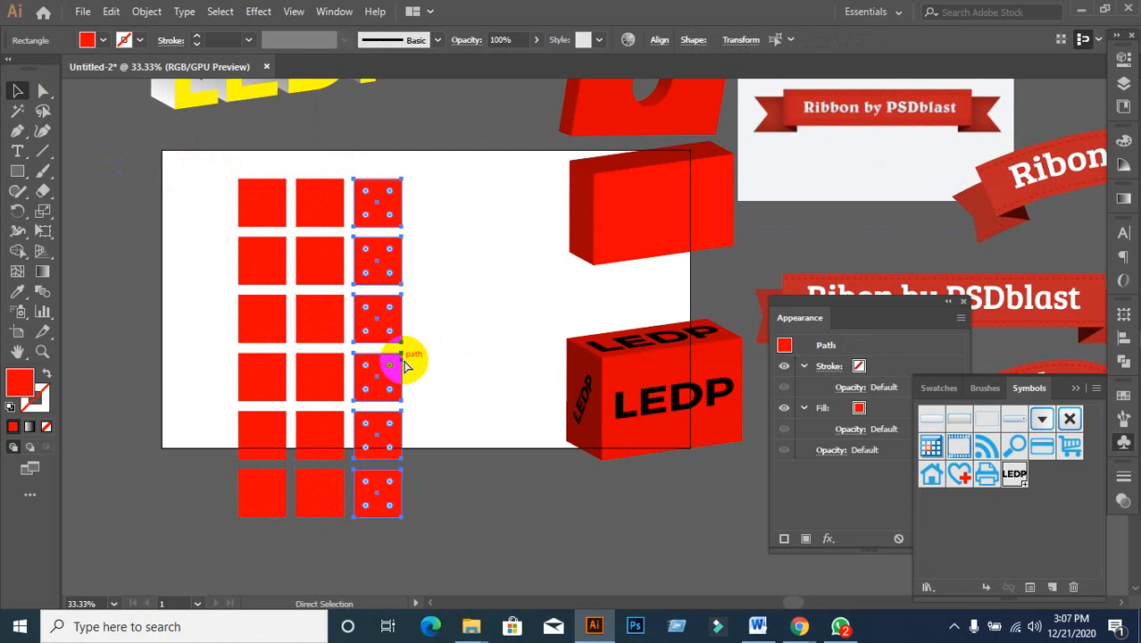
{"action": "key", "text": "ctrl+d"}
- Fill the first column of squares with green and the second column with cyan
{"action": "left_click_drag", "start_coordinate": [198, 165], "coordinate": [275, 533]}
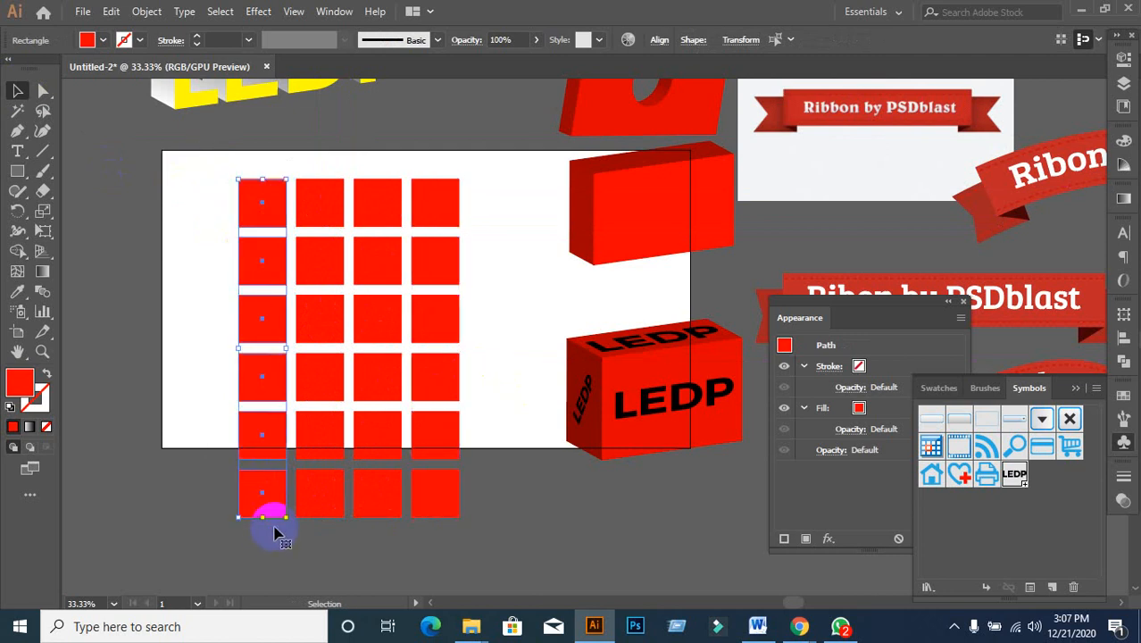
{"action": "left_click", "coordinate": [96, 42]}
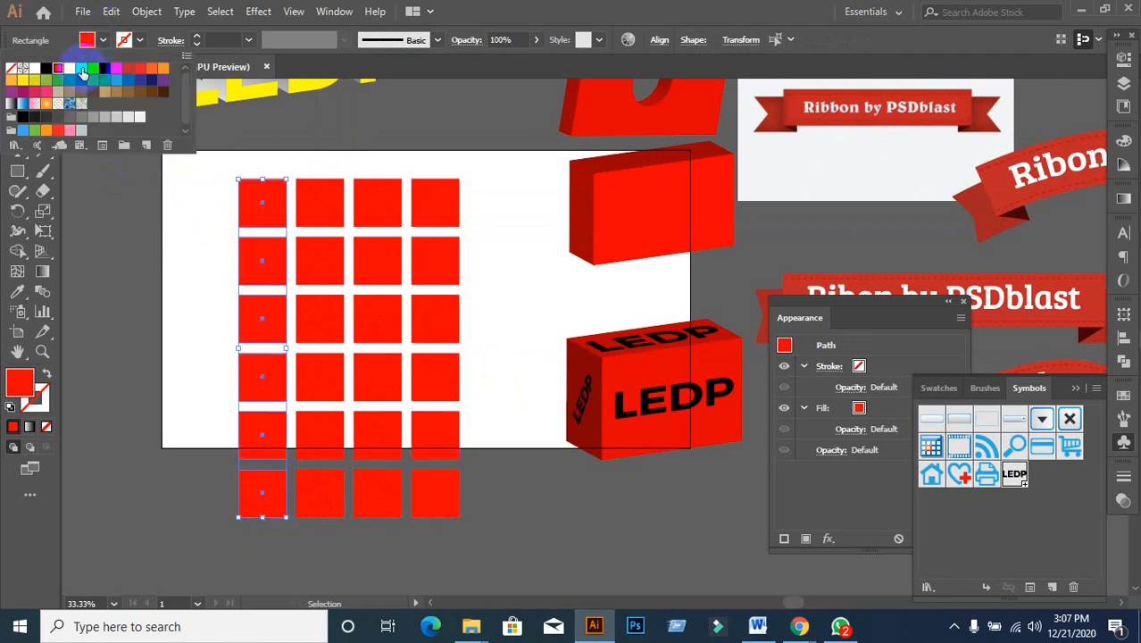
{"action": "left_click", "coordinate": [59, 68]}
{"action": "left_click", "coordinate": [234, 234]}
{"action": "left_click_drag", "start_coordinate": [305, 165], "coordinate": [319, 491]}
{"action": "left_click", "coordinate": [97, 41]}
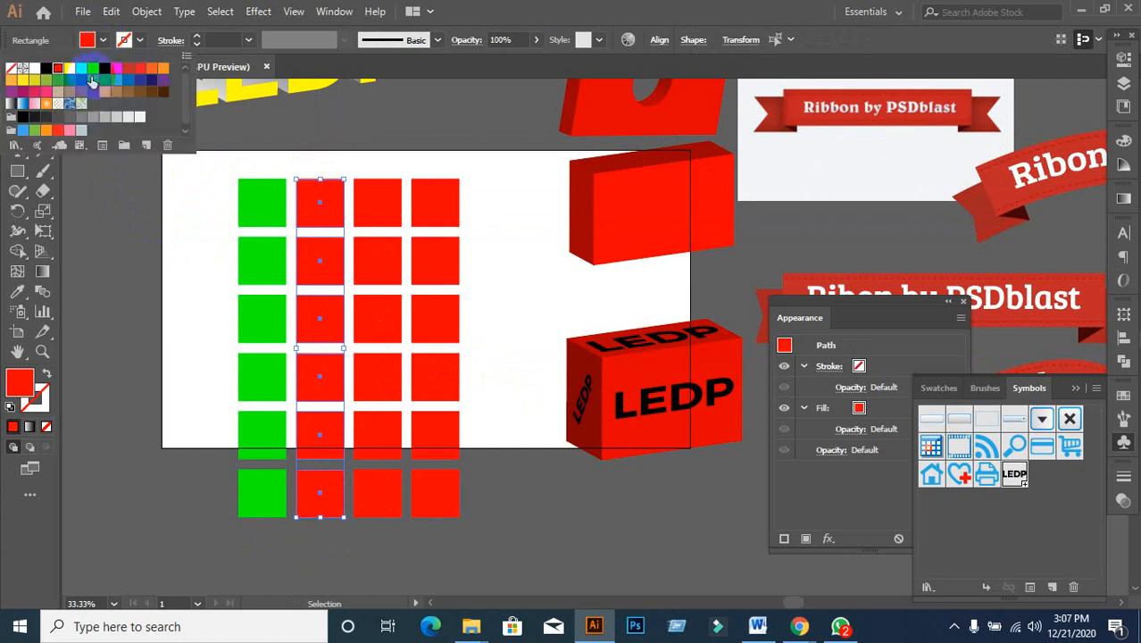
{"action": "left_click", "coordinate": [95, 70]}
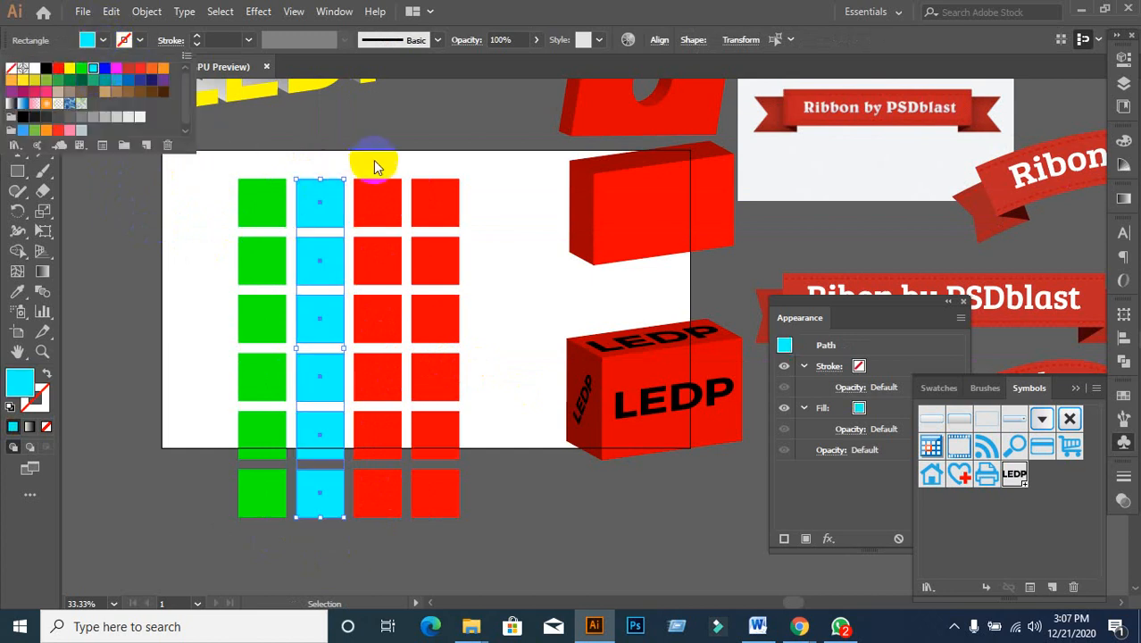
- Fill the third column of squares with green and the fourth column with yellow
{"action": "left_click", "coordinate": [377, 209]}
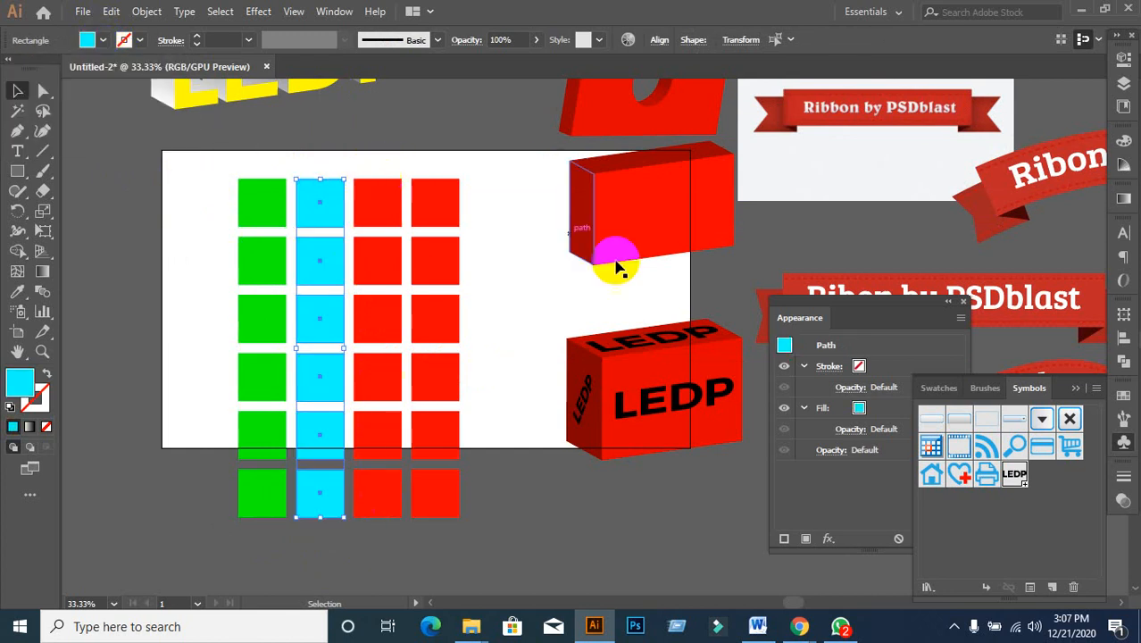
{"action": "left_click_drag", "start_coordinate": [375, 156], "coordinate": [400, 548]}
{"action": "left_click", "coordinate": [106, 41]}
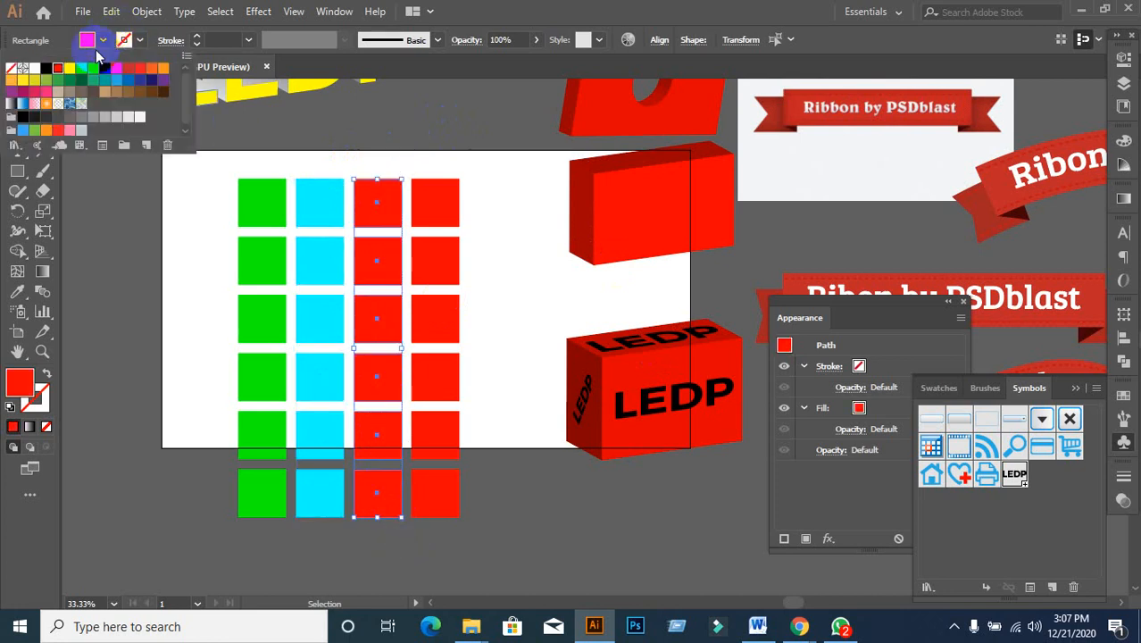
{"action": "left_click", "coordinate": [92, 69]}
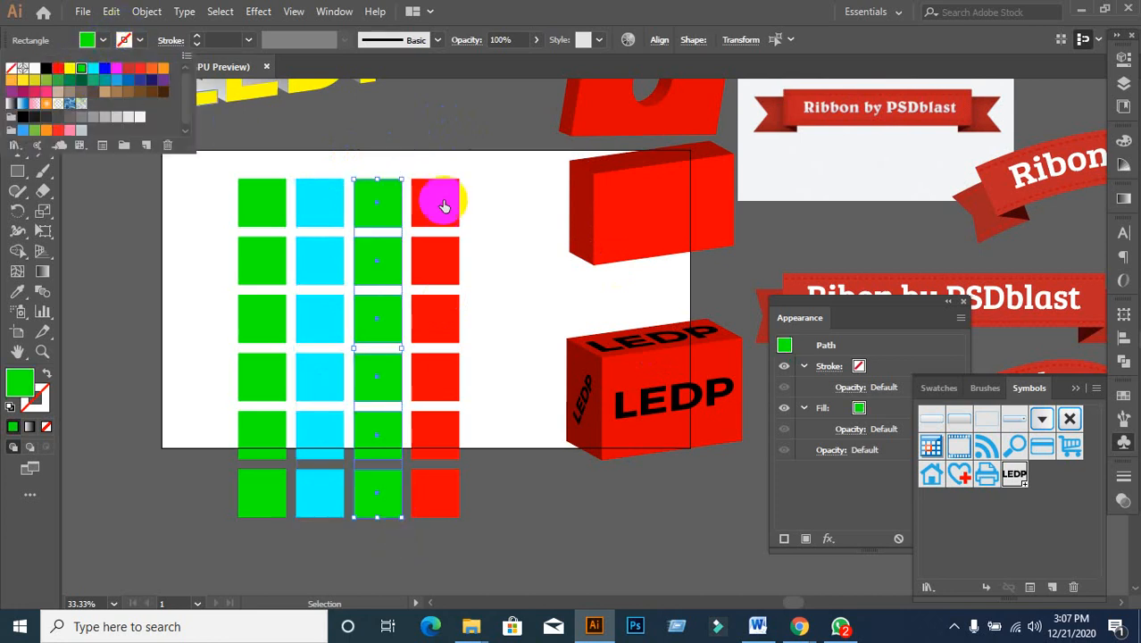
{"action": "left_click_drag", "start_coordinate": [426, 173], "coordinate": [523, 546]}
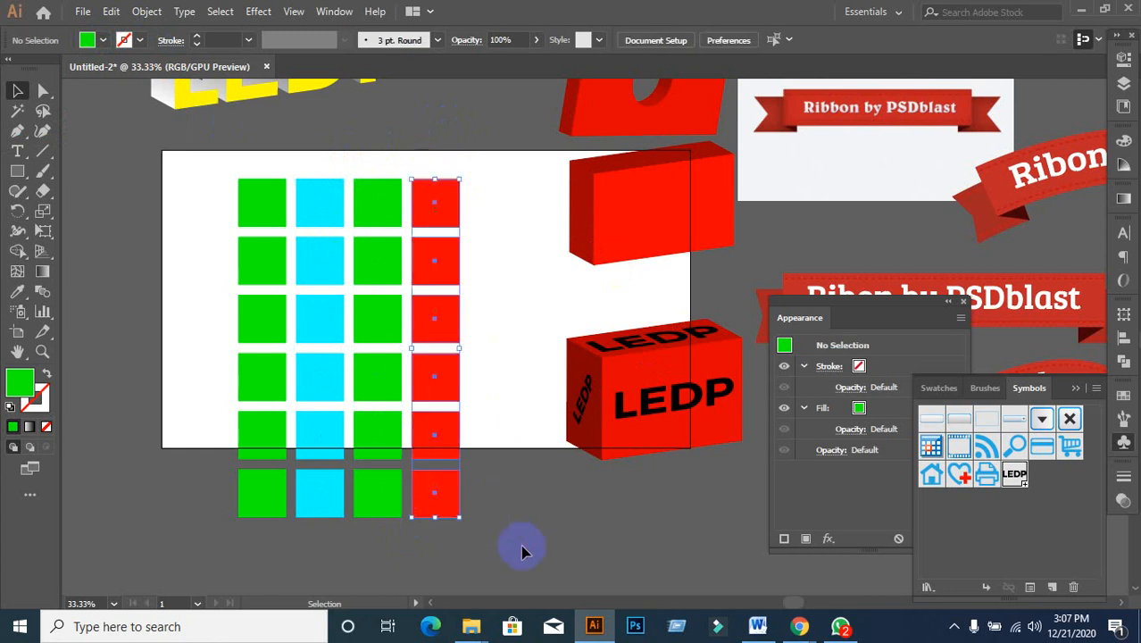
{"action": "left_click", "coordinate": [102, 40]}
{"action": "left_click", "coordinate": [89, 73]}
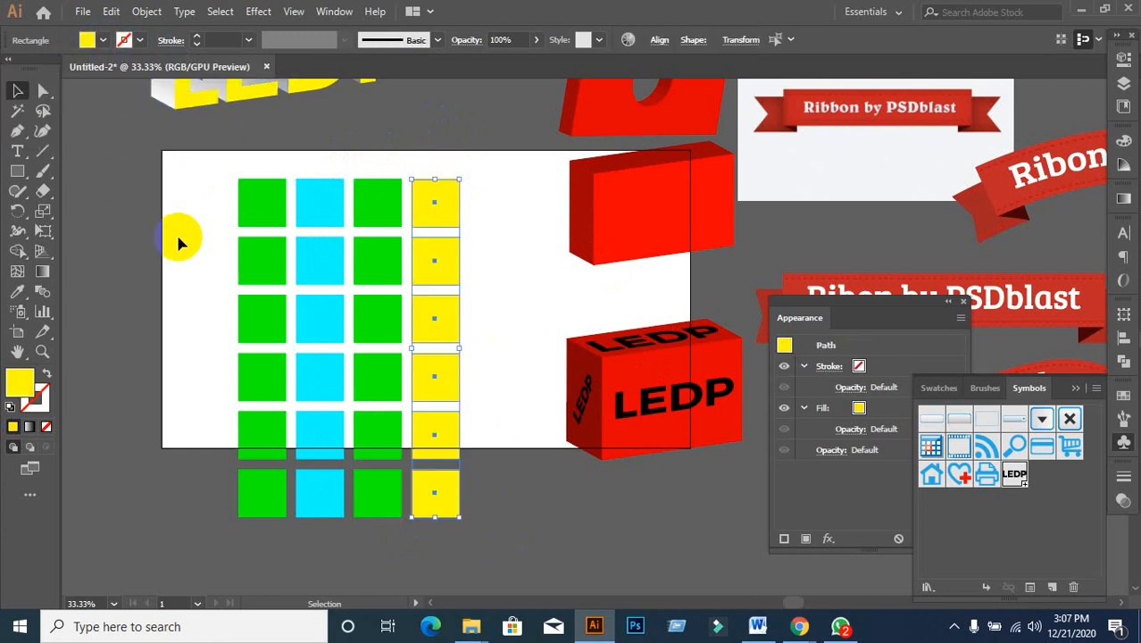
- Delete the whole grid of green, cyan and yellow squares from the artboard
{"action": "left_click_drag", "start_coordinate": [196, 160], "coordinate": [516, 531]}
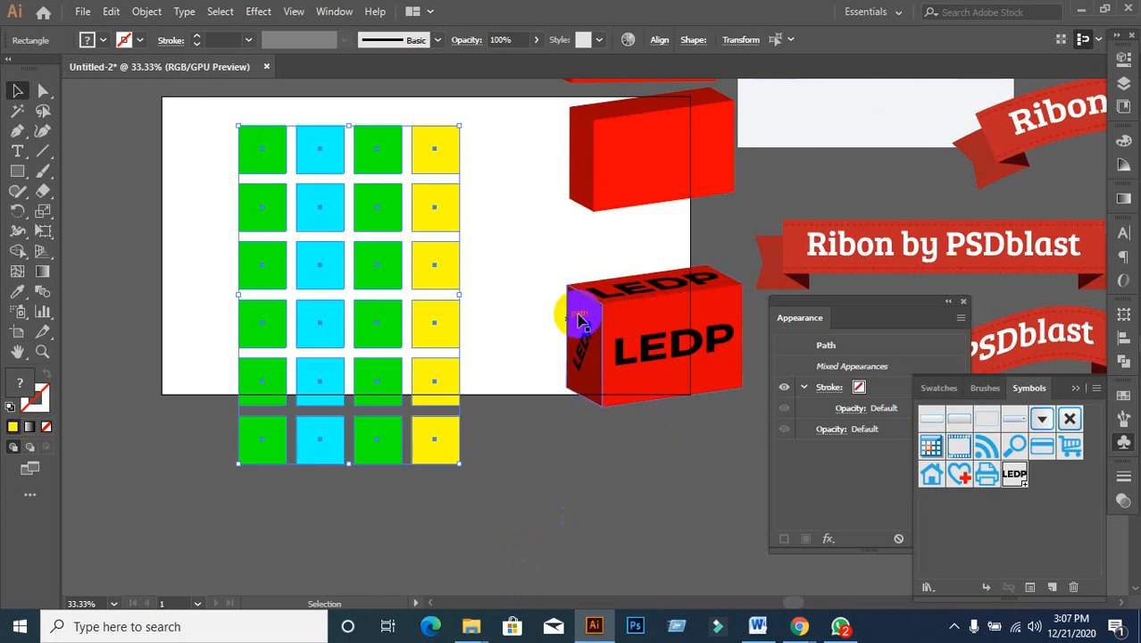
{"action": "left_click", "coordinate": [556, 469]}
{"action": "scroll", "coordinate": [483, 491], "scroll_direction": "up", "scroll_amount": 1}
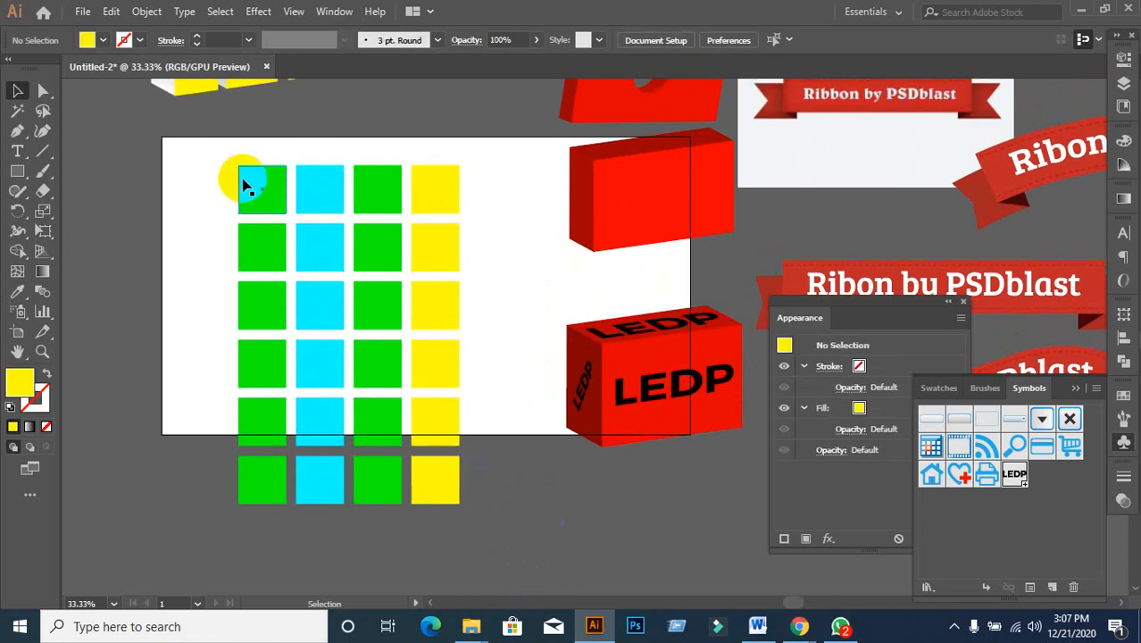
{"action": "left_click_drag", "start_coordinate": [223, 164], "coordinate": [507, 532]}
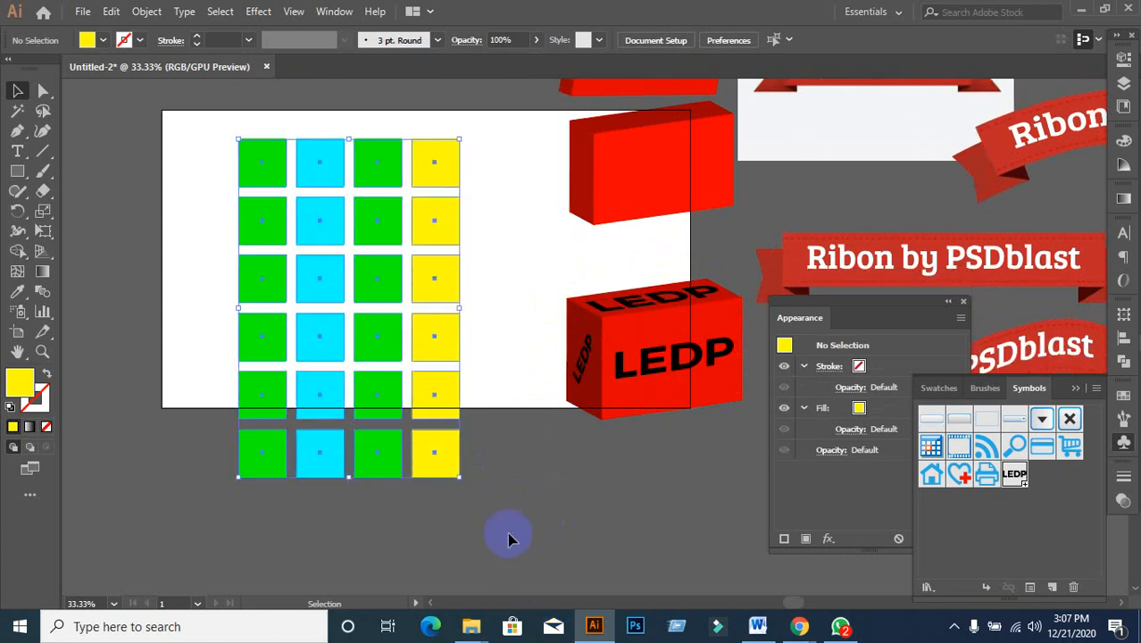
{"action": "key", "text": "Delete"}
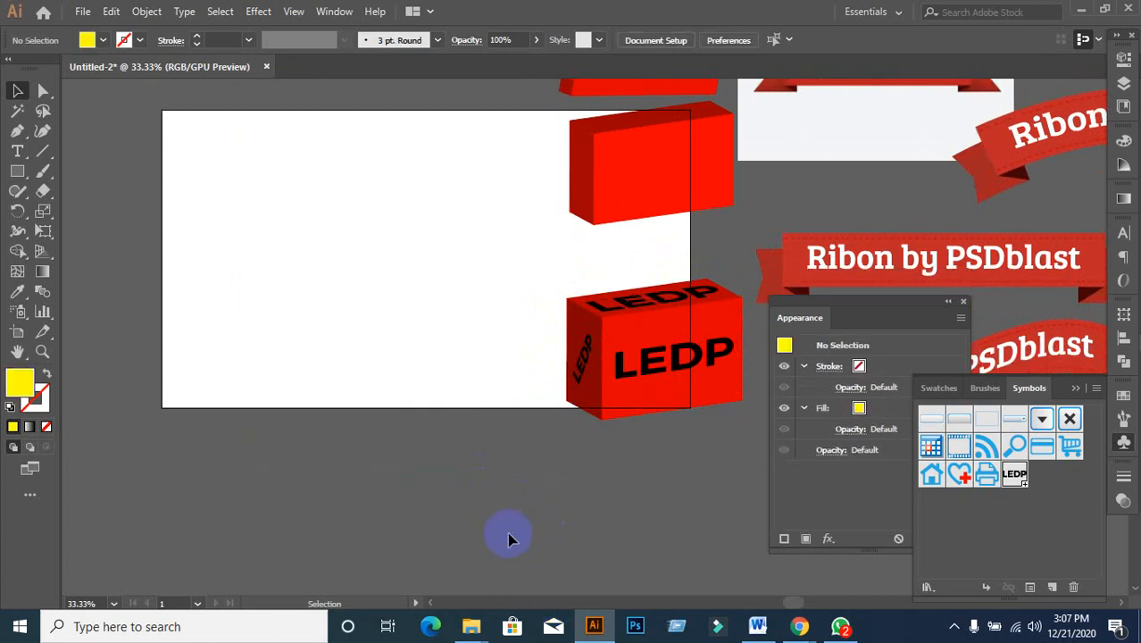
- Move the LEDP box and the plain red box away from the artboard's centre, and close WhatsApp
{"action": "left_click_drag", "start_coordinate": [604, 396], "coordinate": [715, 488]}
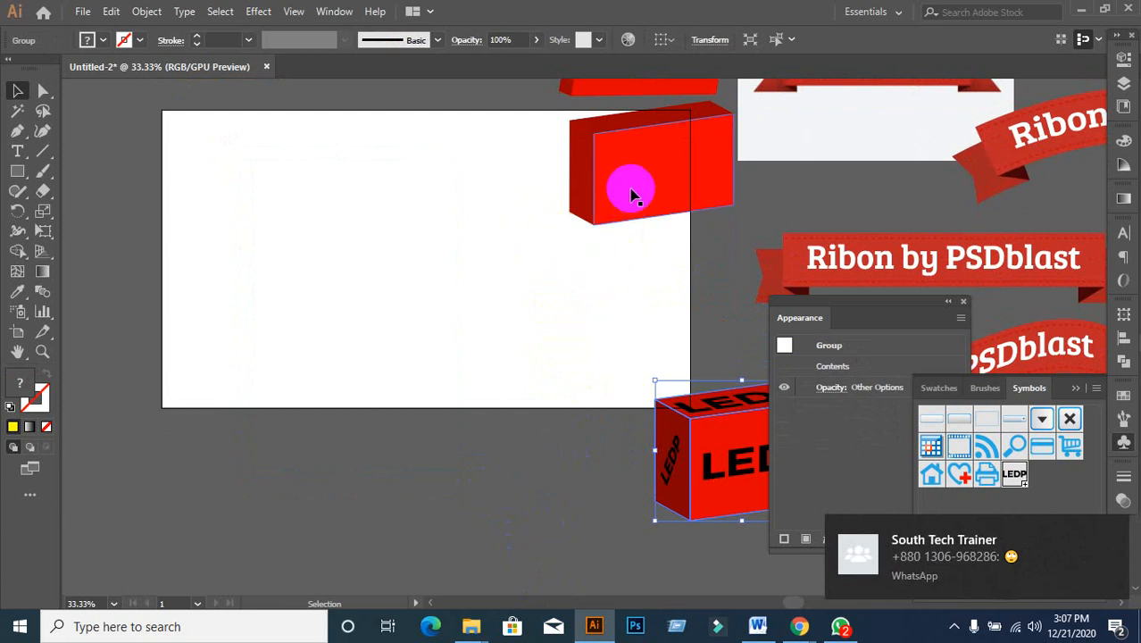
{"action": "left_click_drag", "start_coordinate": [629, 187], "coordinate": [726, 186]}
{"action": "left_click", "coordinate": [840, 625]}
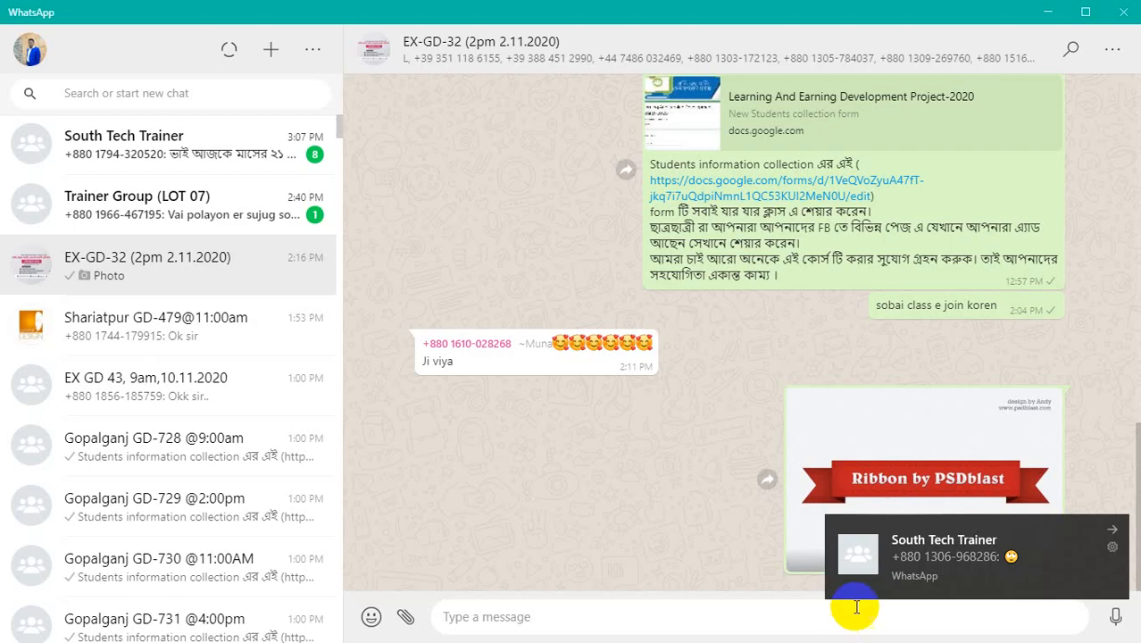
{"action": "left_click", "coordinate": [1126, 14]}
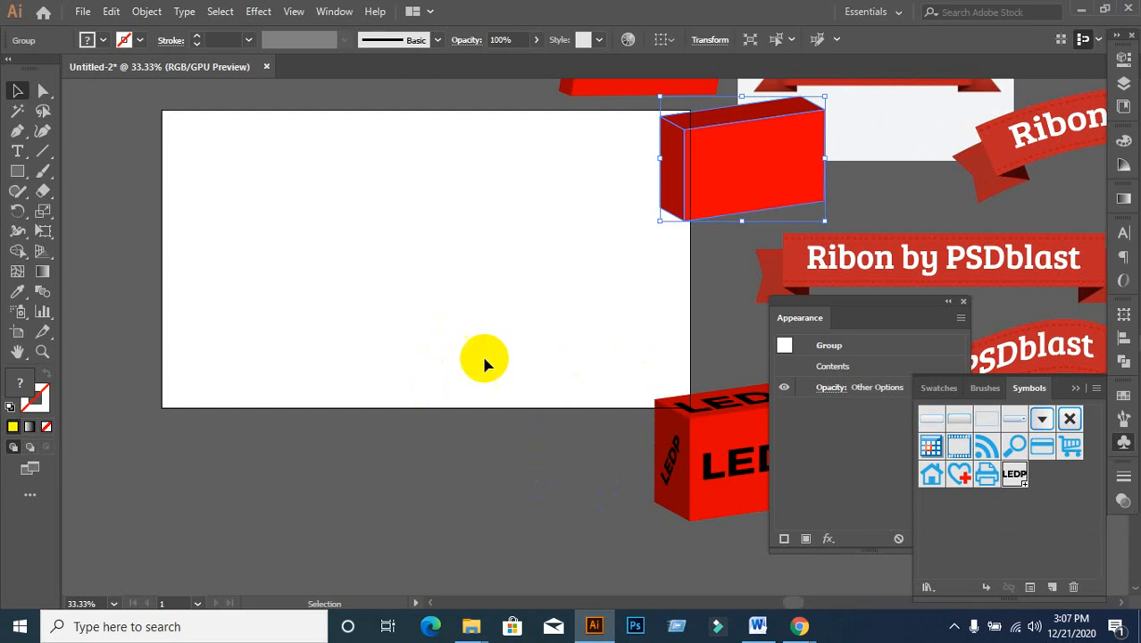
- With nothing selected, set the default appearance to no fill and a black stroke
{"action": "left_click_drag", "start_coordinate": [268, 344], "coordinate": [297, 348]}
{"action": "left_click", "coordinate": [293, 363]}
{"action": "scroll", "coordinate": [477, 329], "scroll_direction": "up", "scroll_amount": 1}
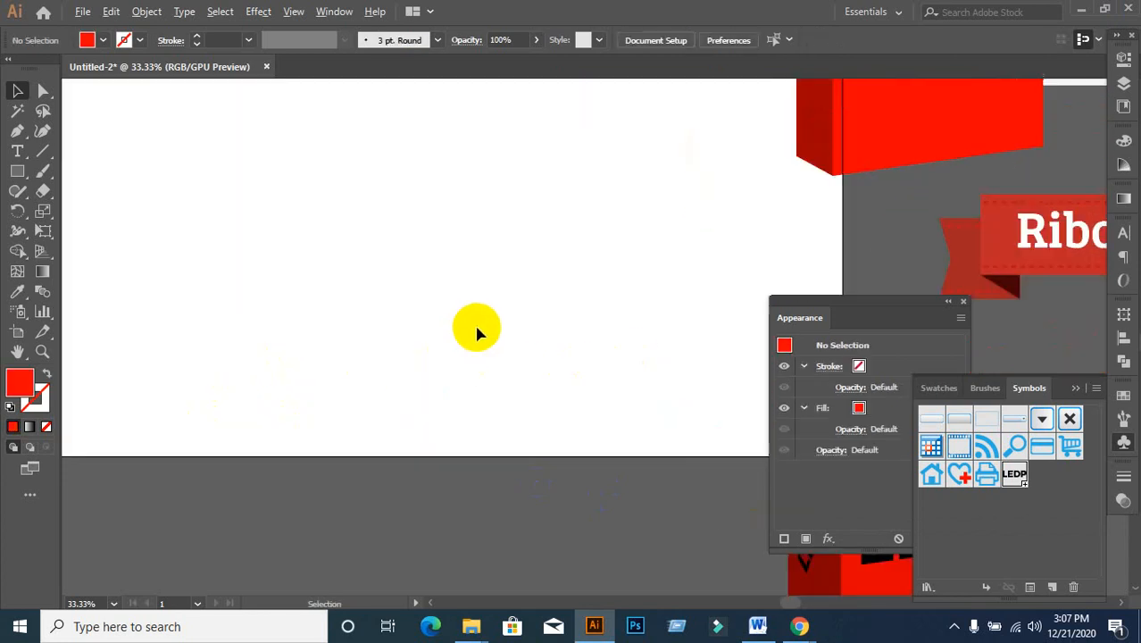
{"action": "scroll", "coordinate": [257, 348], "scroll_direction": "down", "scroll_amount": 2}
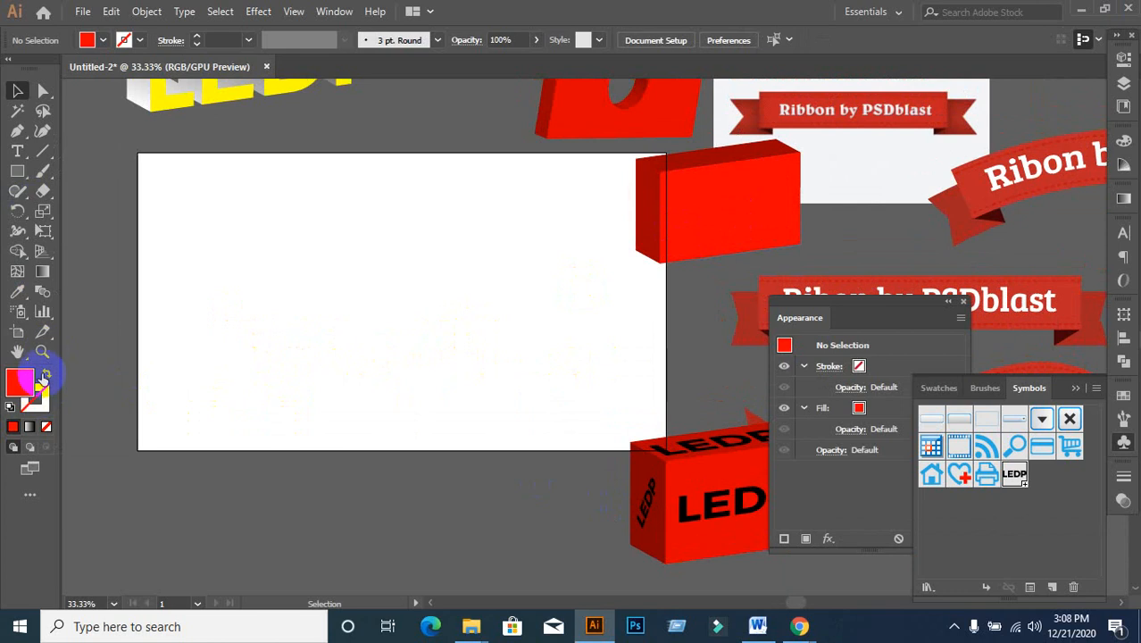
{"action": "left_click", "coordinate": [43, 375]}
{"action": "left_click", "coordinate": [36, 399]}
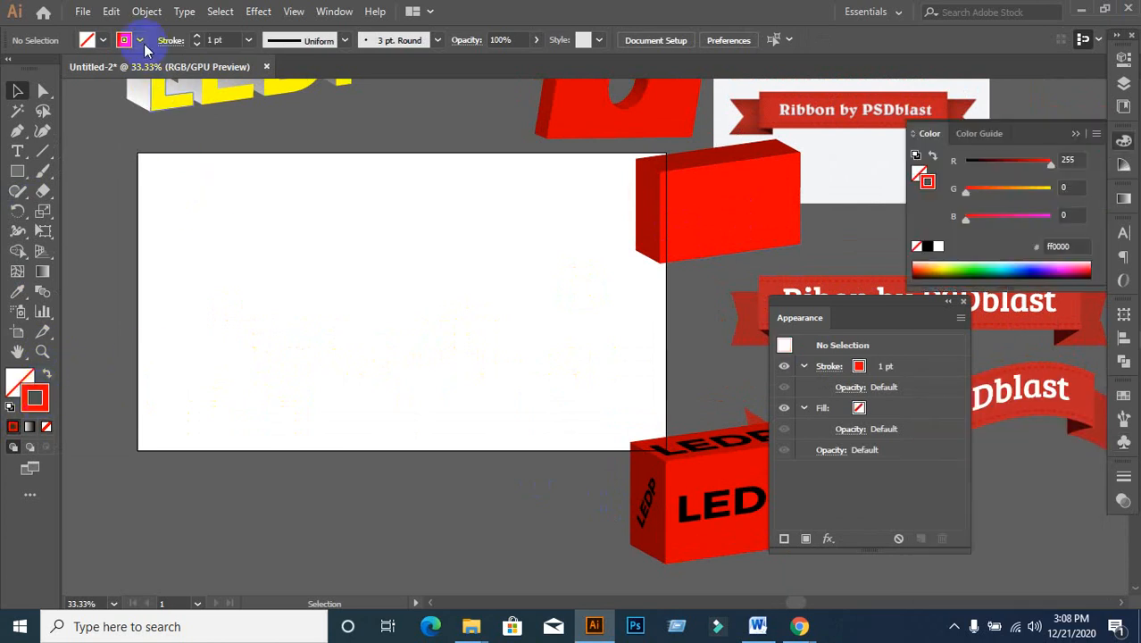
{"action": "left_click", "coordinate": [134, 40]}
{"action": "left_click", "coordinate": [45, 68]}
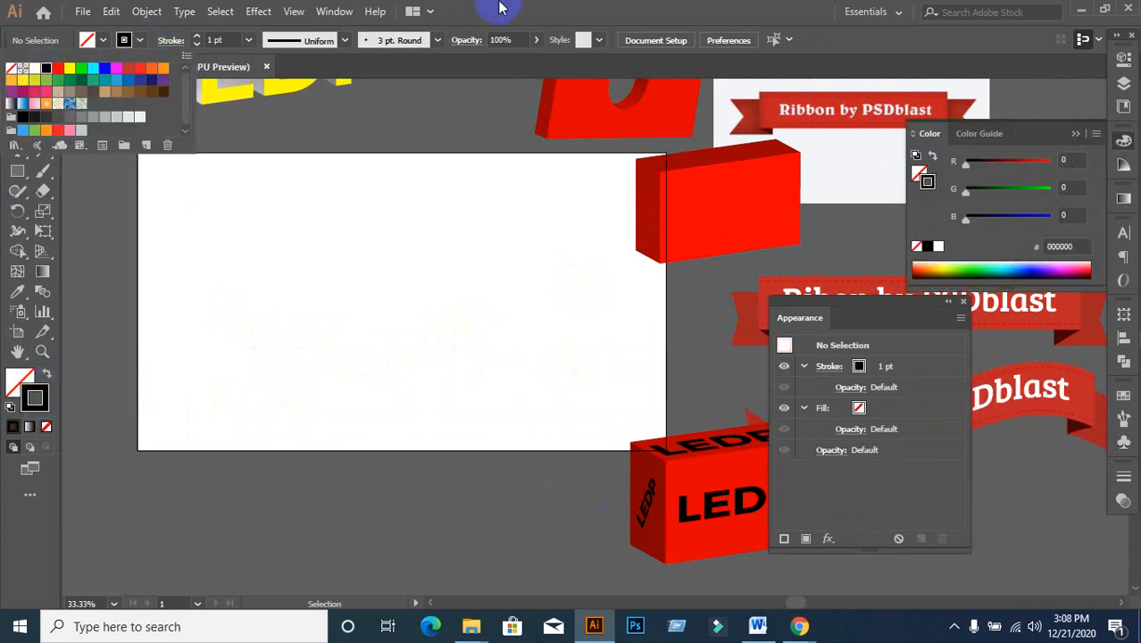
{"action": "left_click", "coordinate": [113, 268]}
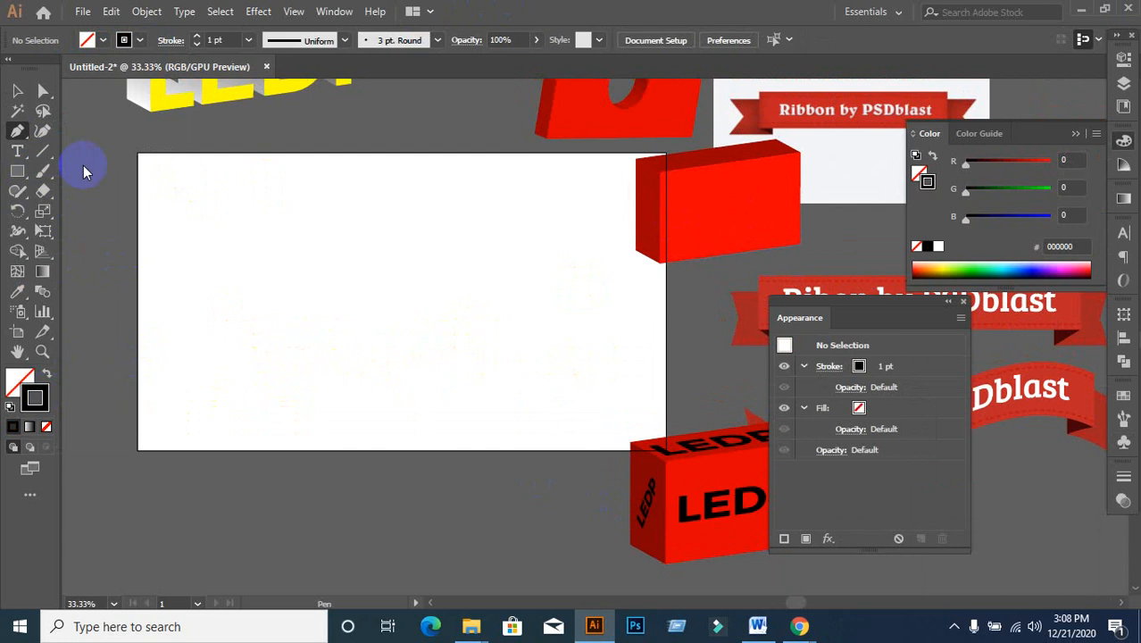
- Draw a straight horizontal line about 1007 px long across the artboard and set its stroke weight to 100 pt
{"action": "left_click", "coordinate": [186, 293]}
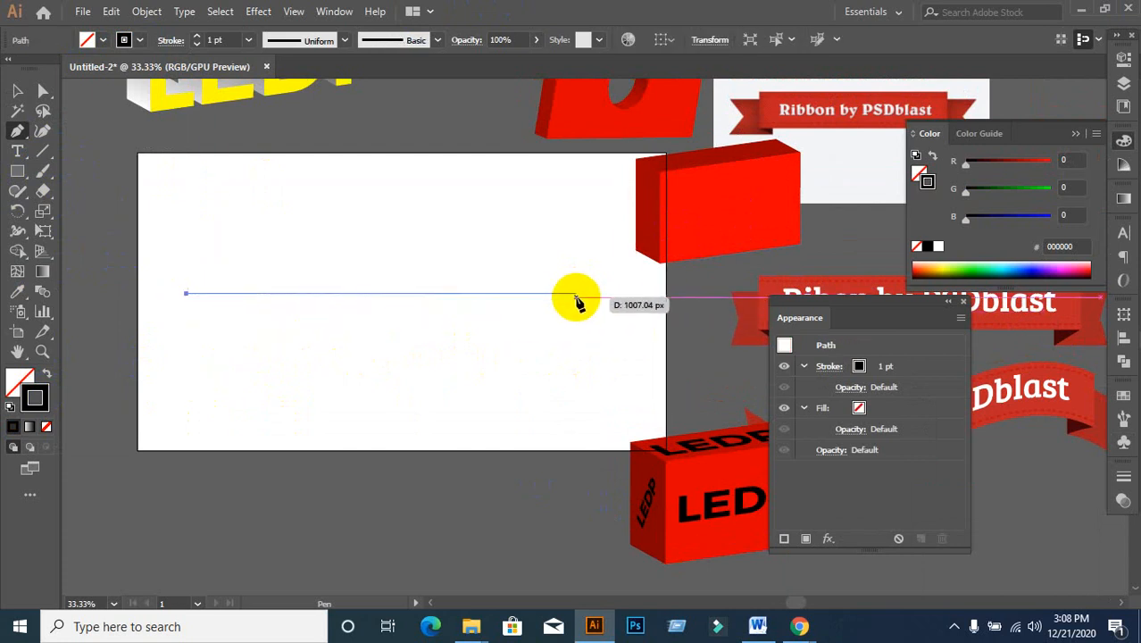
{"action": "left_click", "coordinate": [576, 294]}
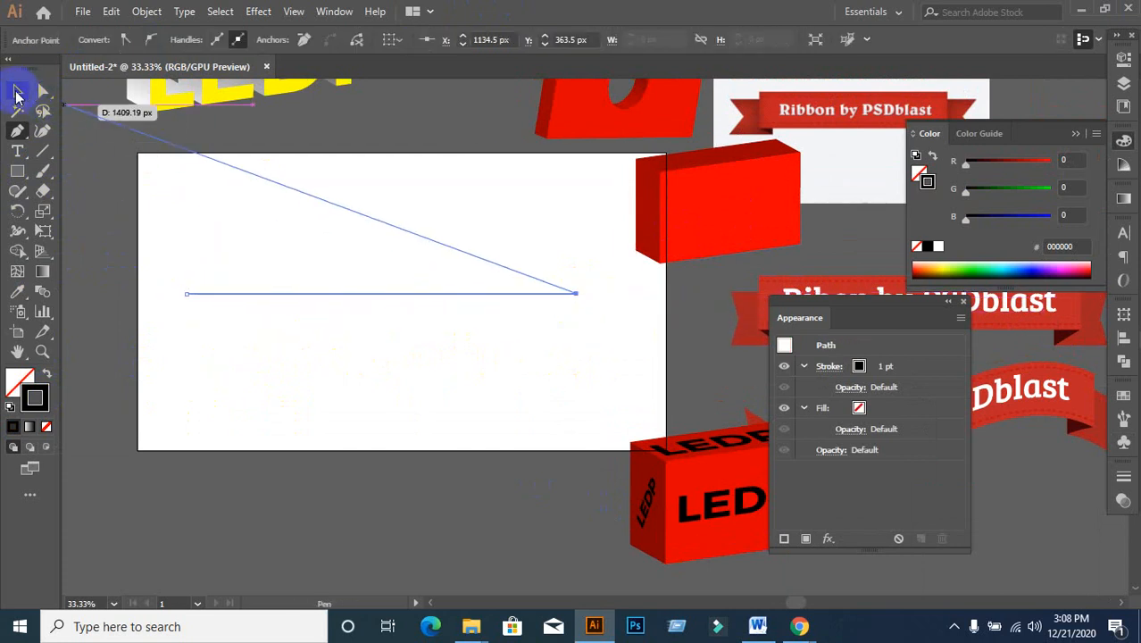
{"action": "left_click", "coordinate": [17, 90]}
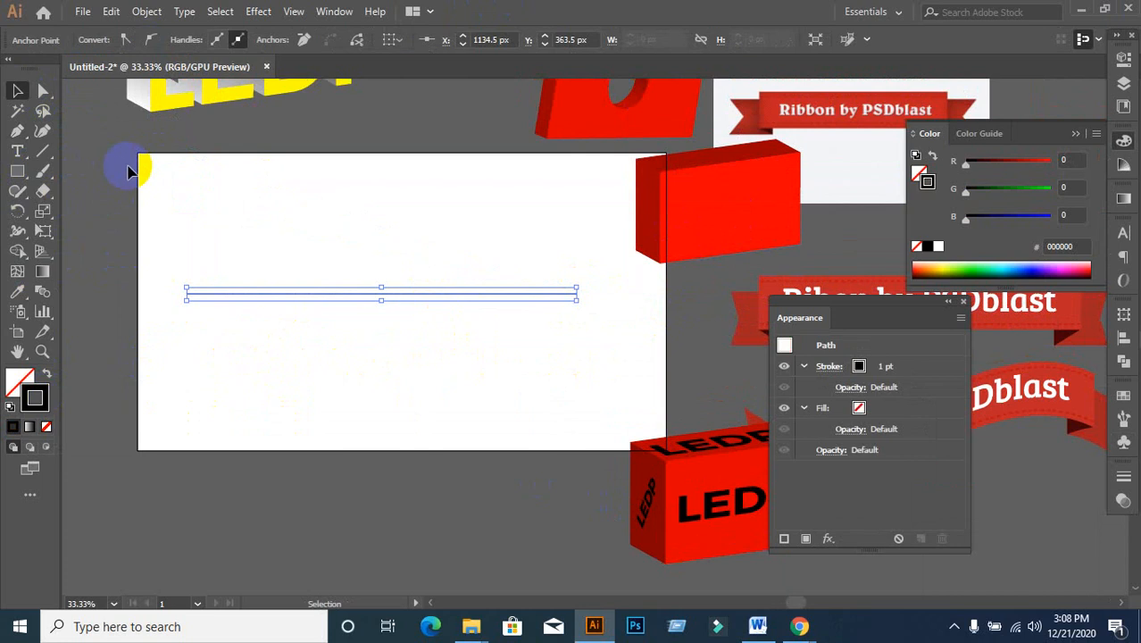
{"action": "left_click", "coordinate": [1123, 482]}
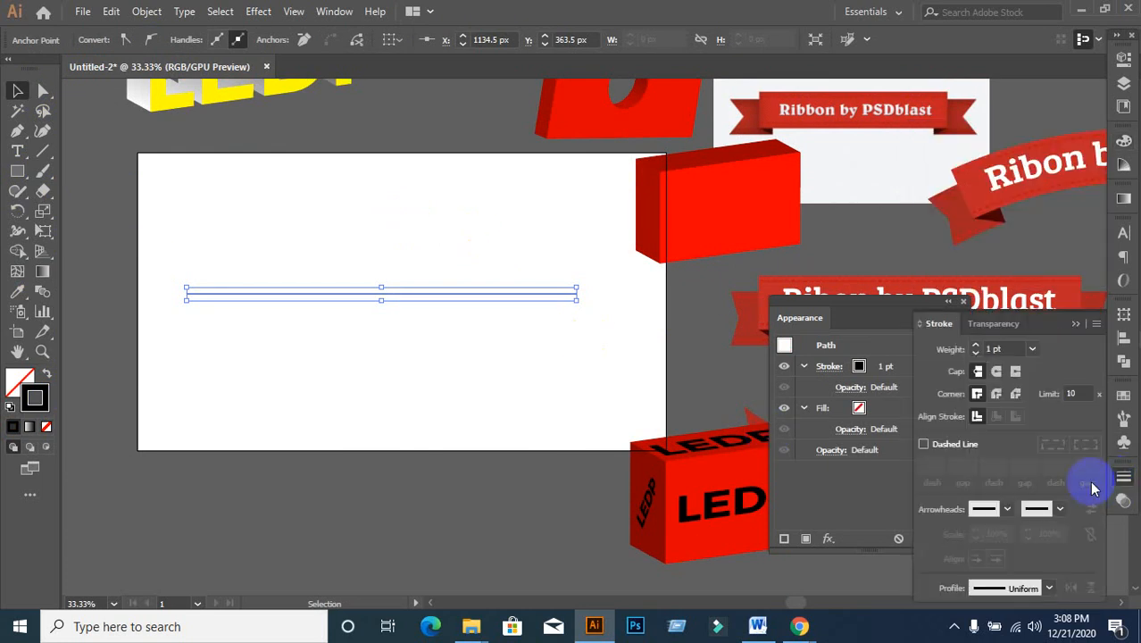
{"action": "left_click", "coordinate": [1001, 348]}
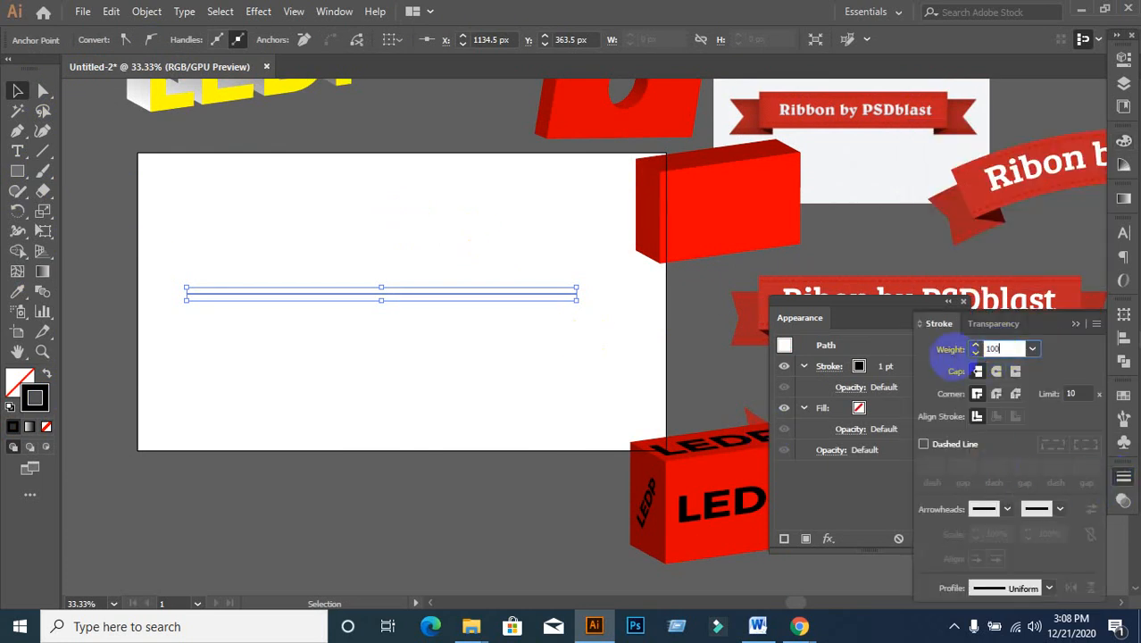
{"action": "key", "text": "Return"}
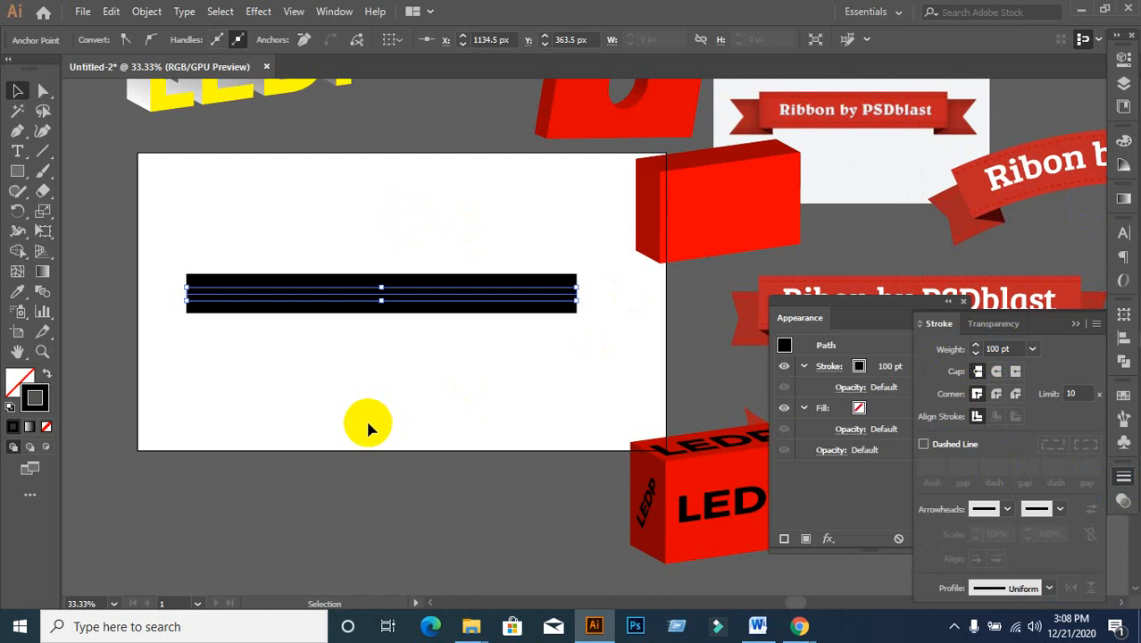
- Paste a copy of the black line directly in front and change the copy's stroke to white (ffffff)
{"action": "key", "text": "ctrl+c"}
{"action": "key", "text": "ctrl+f"}
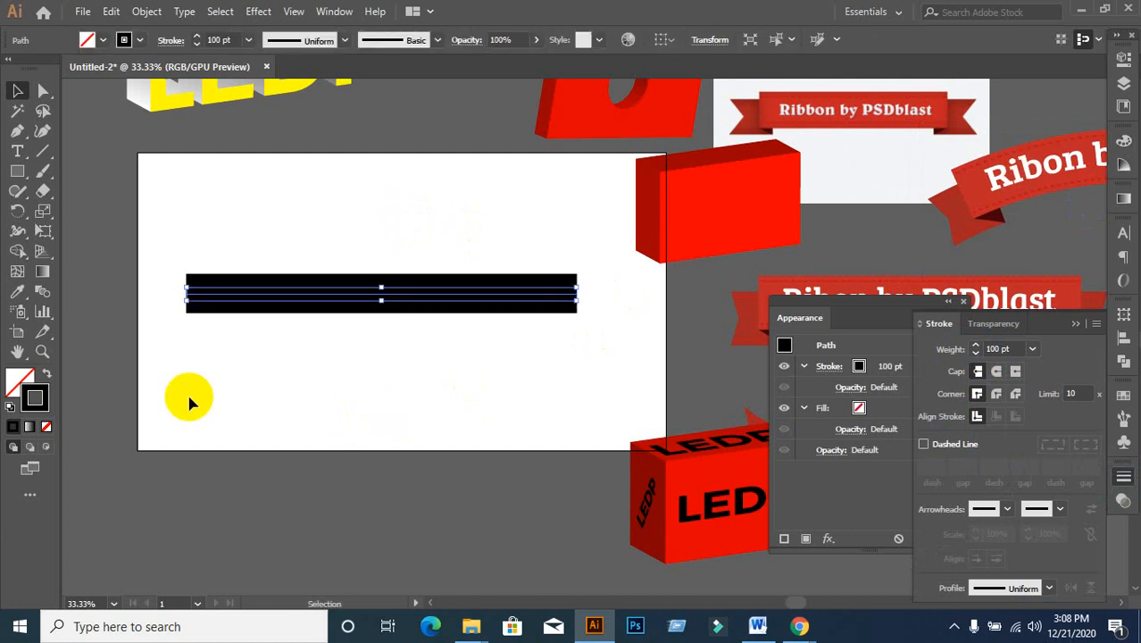
{"action": "double_click", "coordinate": [47, 408]}
{"action": "left_click", "coordinate": [490, 373]}
{"action": "left_click_drag", "start_coordinate": [490, 373], "coordinate": [353, 201]}
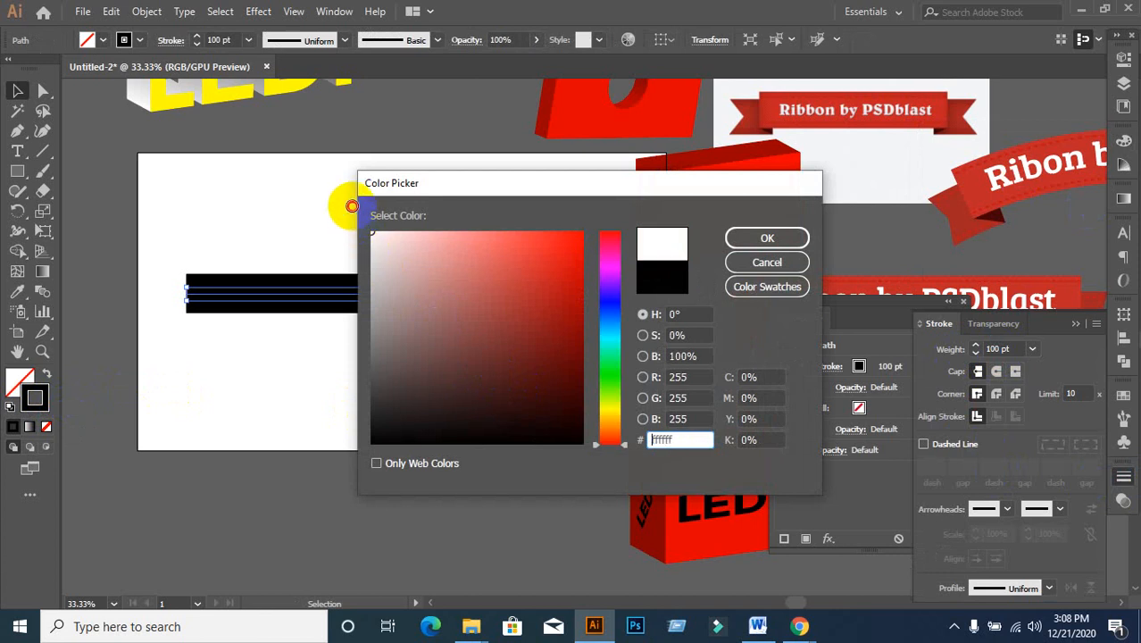
{"action": "left_click", "coordinate": [801, 239]}
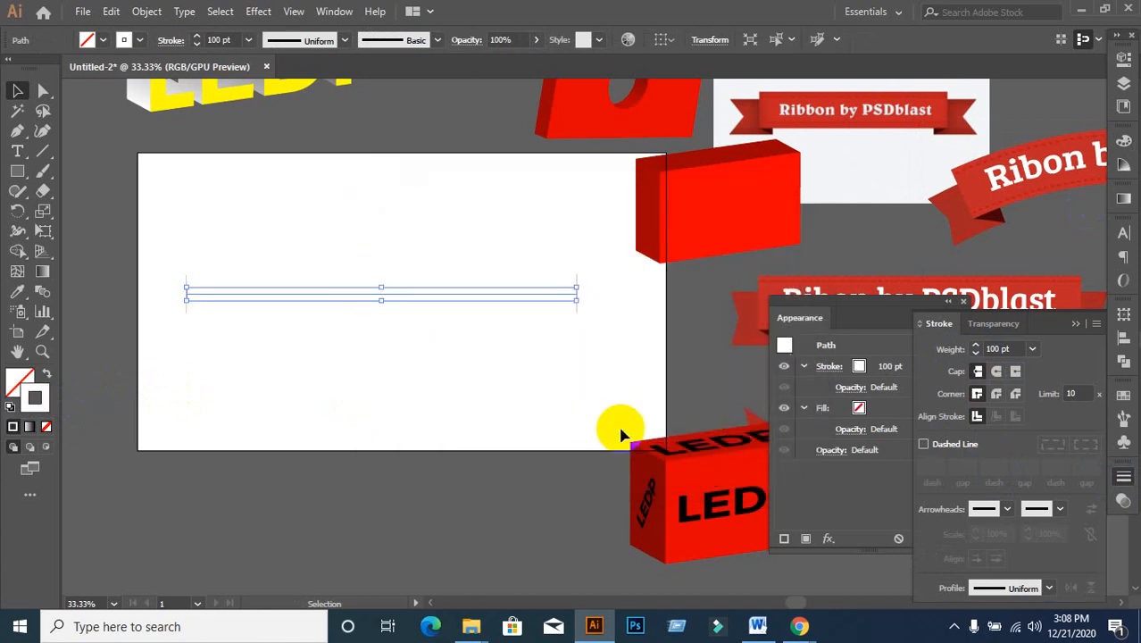
- Set the white line's weight to 90 pt and make it dashed with a 6 pt dash and a 6 pt gap
{"action": "left_click", "coordinate": [1015, 347]}
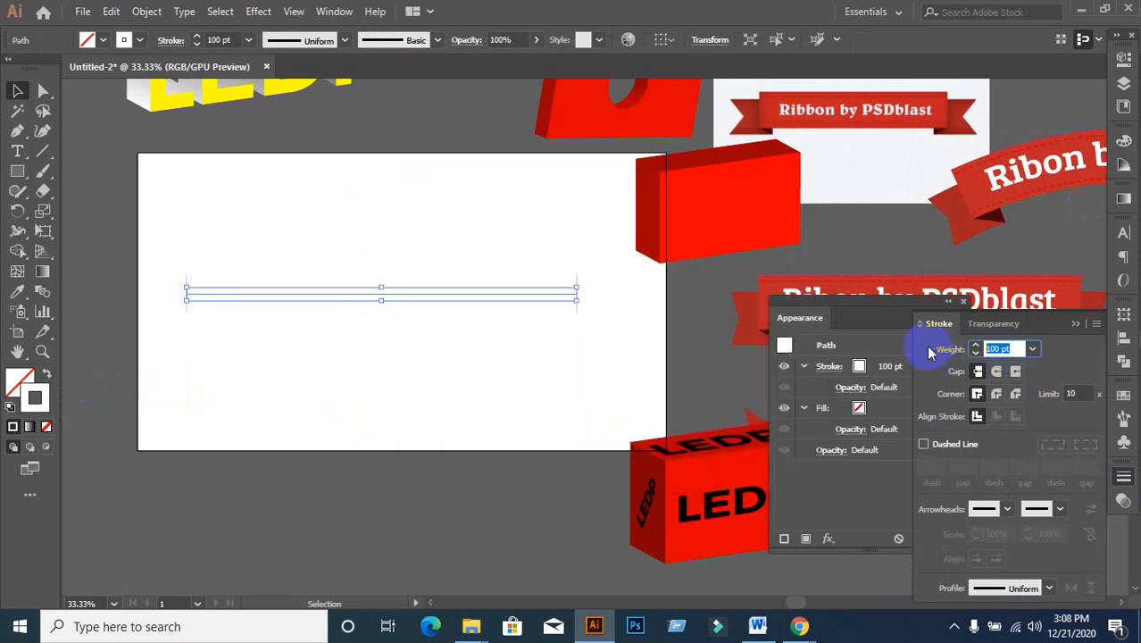
{"action": "type", "text": "90"}
{"action": "key", "text": "Return"}
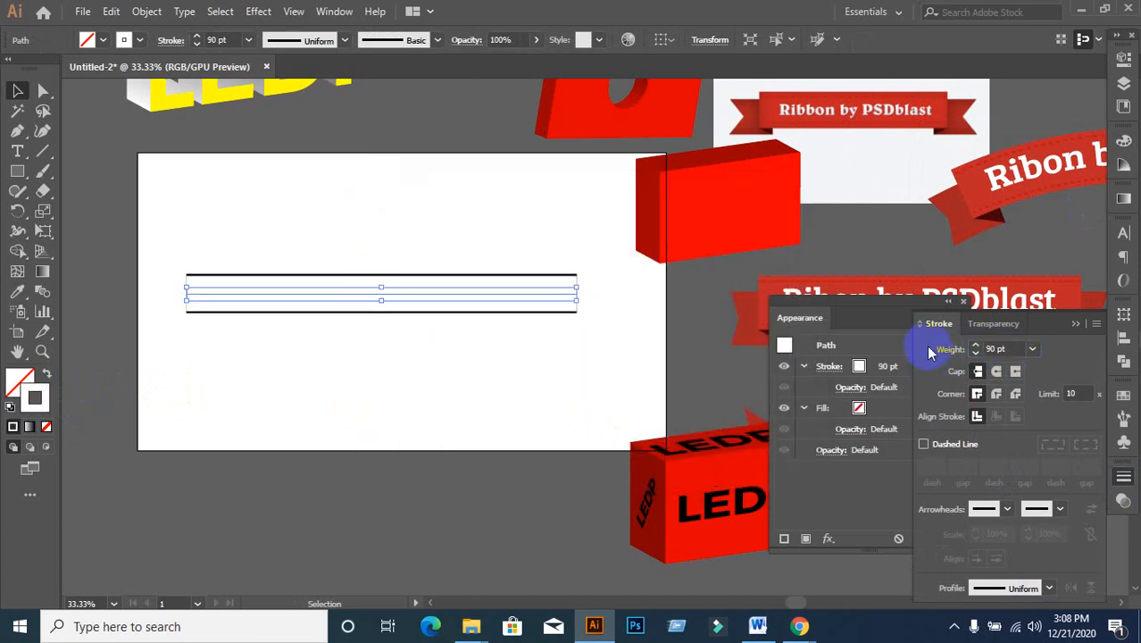
{"action": "left_click", "coordinate": [924, 445]}
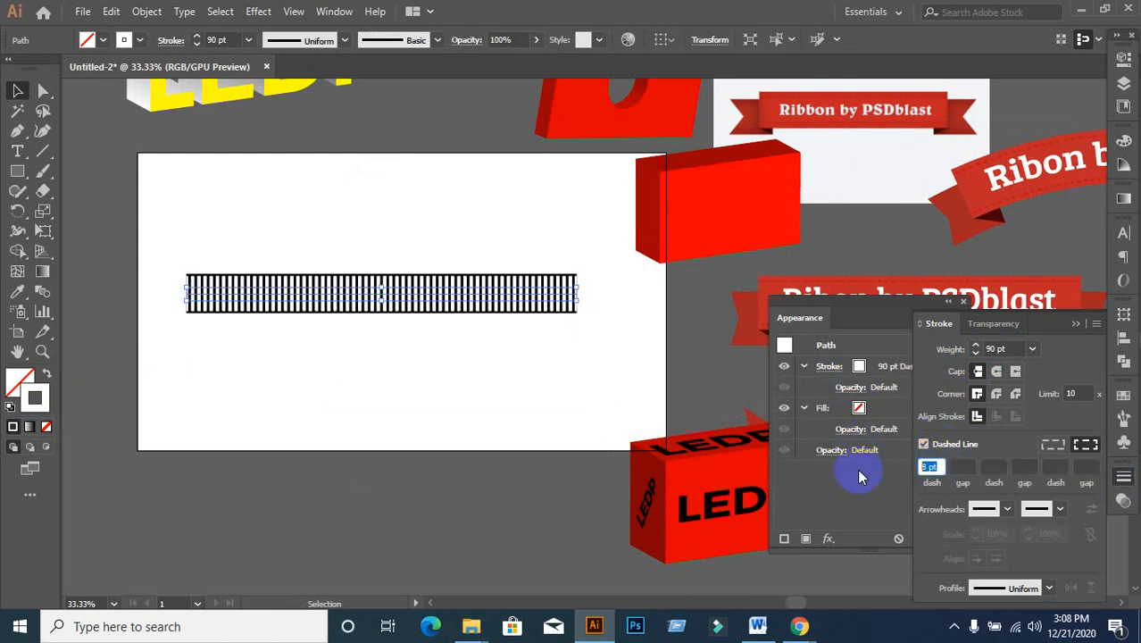
{"action": "key", "text": "Tab"}
{"action": "type", "text": "6"}
{"action": "key", "text": "Return"}
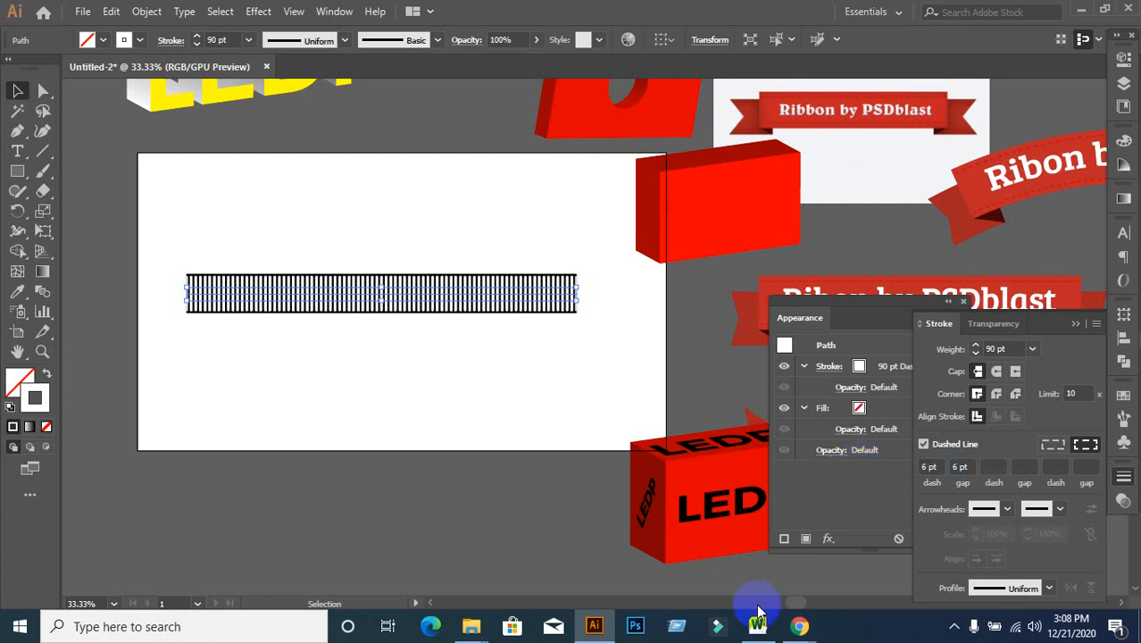
- Put a copy of the white dashed line in front and change the copy's stroke to black (000000)
{"action": "double_click", "coordinate": [39, 407]}
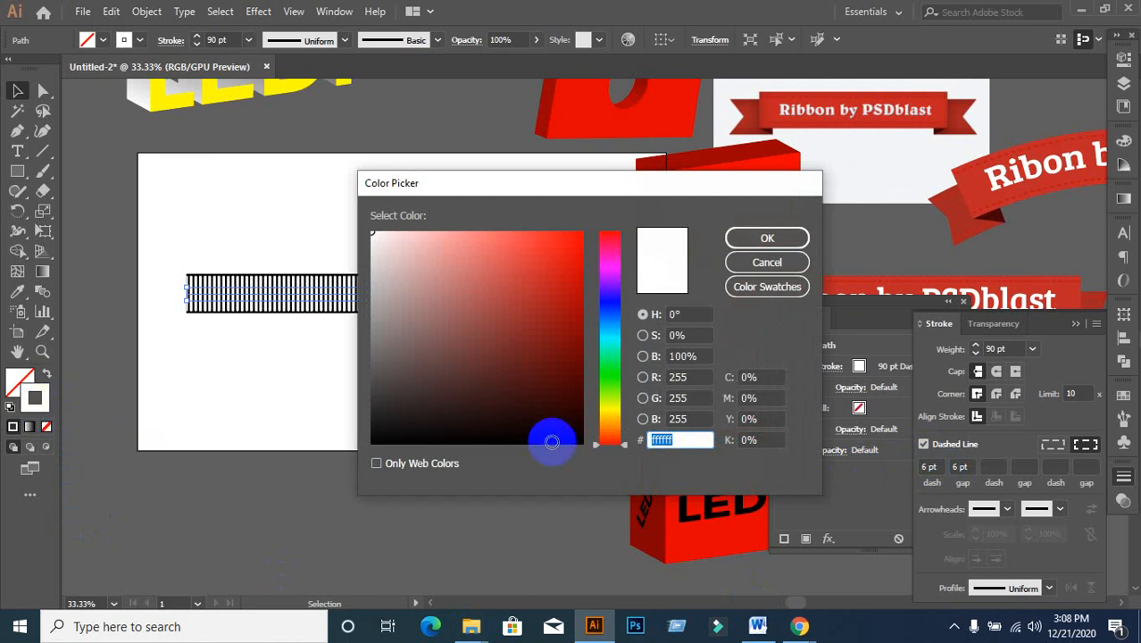
{"action": "left_click", "coordinate": [757, 268]}
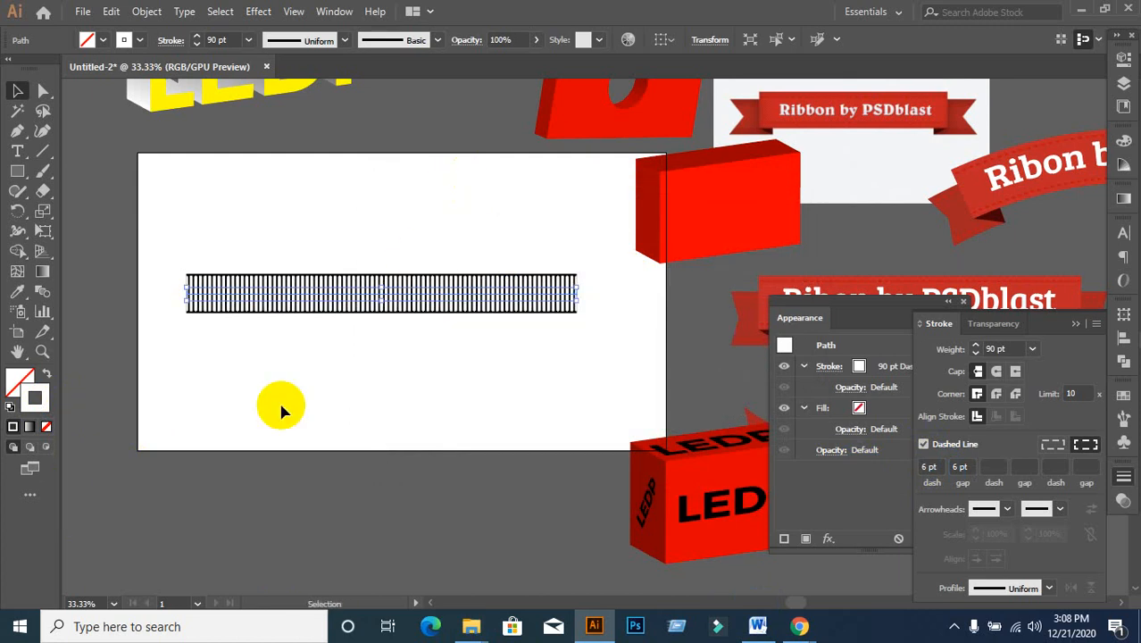
{"action": "double_click", "coordinate": [46, 407]}
{"action": "left_click_drag", "start_coordinate": [391, 415], "coordinate": [361, 445]}
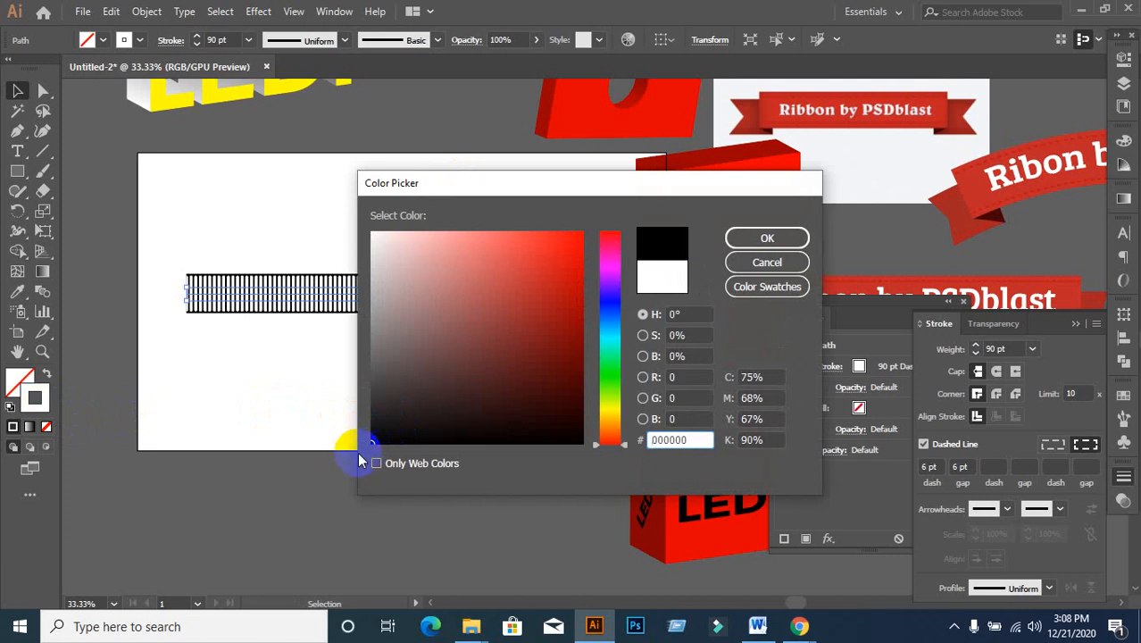
{"action": "left_click", "coordinate": [766, 237]}
- Turn off the dashes on the front black line and set its stroke weight to 80 pt
{"action": "left_click", "coordinate": [961, 466]}
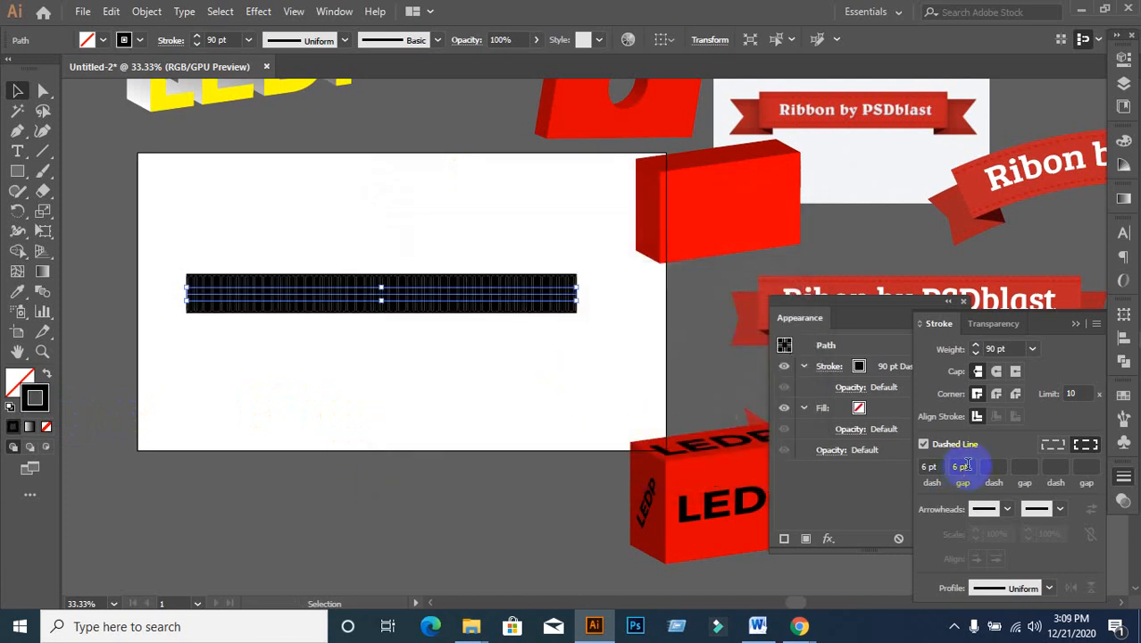
{"action": "left_click", "coordinate": [924, 445]}
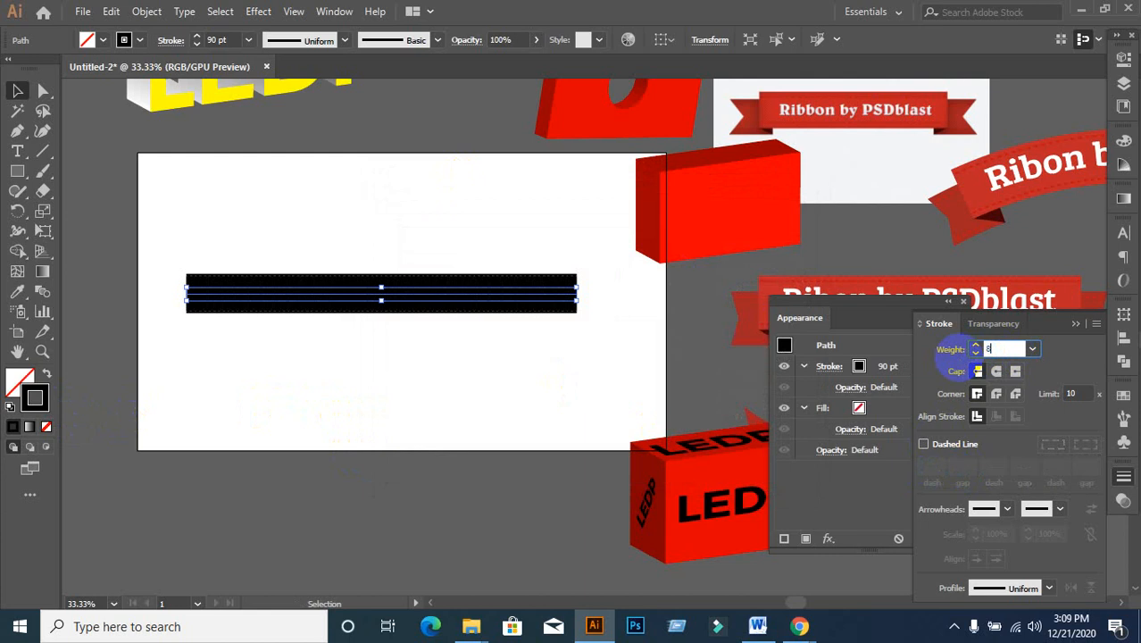
{"action": "type", "text": "80"}
{"action": "key", "text": "Return"}
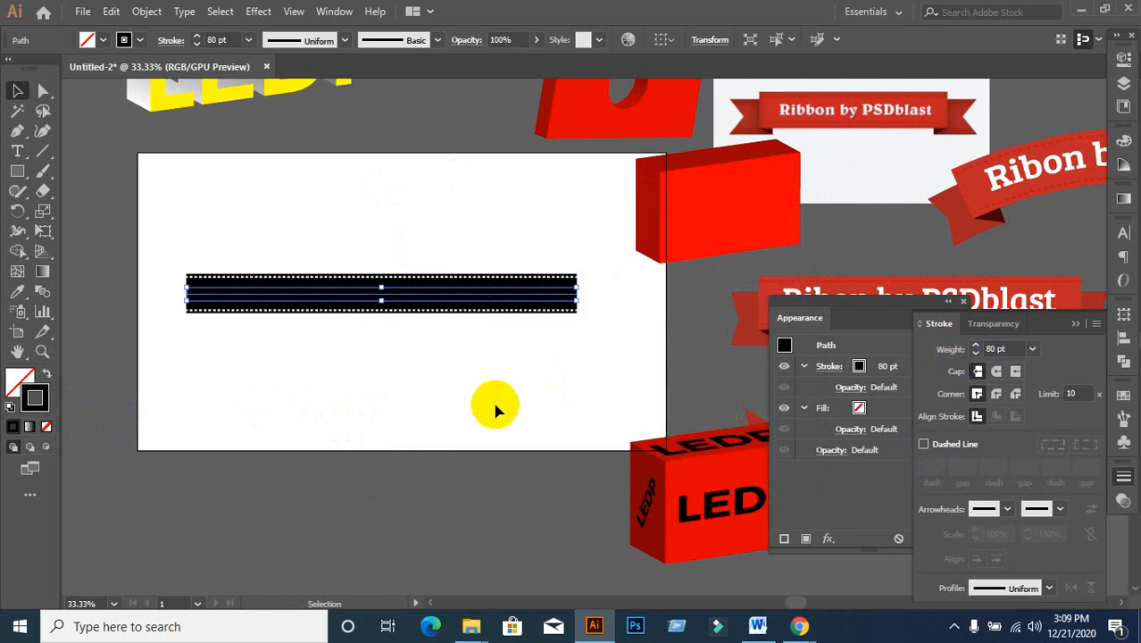
- Put a copy of the black 80 pt line directly in front and change the copy's stroke to white (ffffff)
{"action": "key", "text": "ctrl+c"}
{"action": "key", "text": "ctrl+f"}
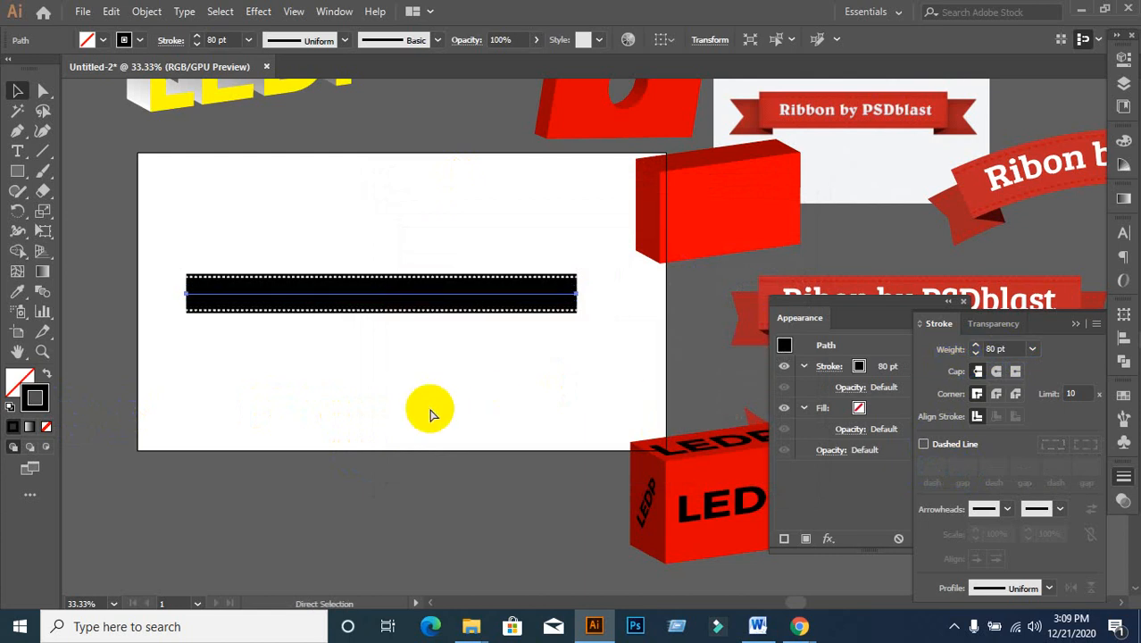
{"action": "double_click", "coordinate": [38, 407]}
{"action": "left_click_drag", "start_coordinate": [420, 367], "coordinate": [357, 213]}
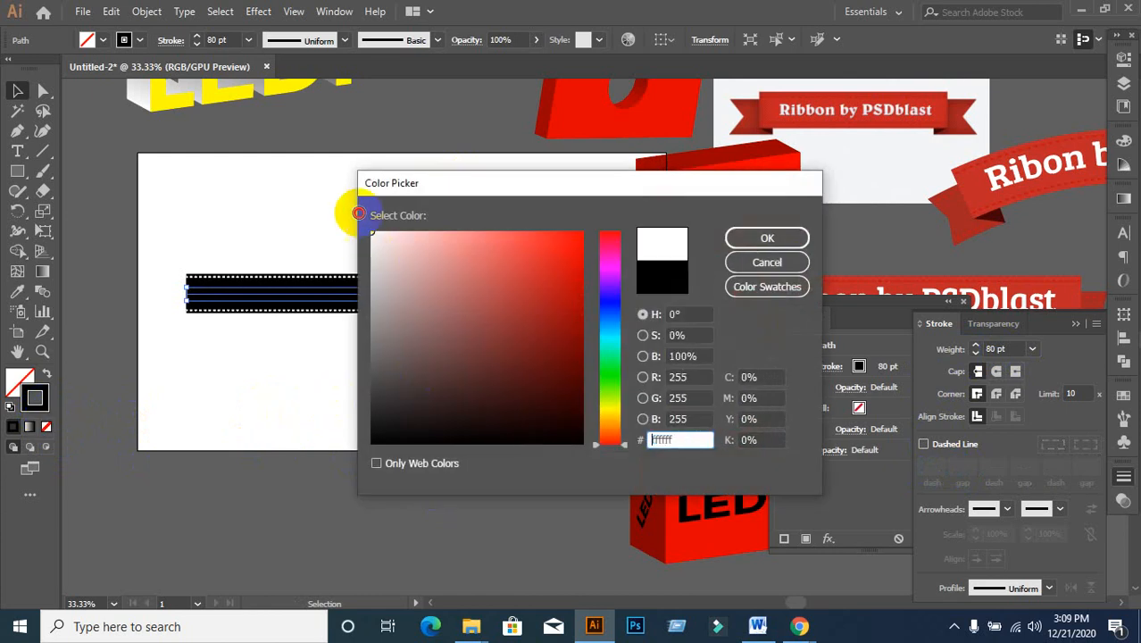
{"action": "left_click", "coordinate": [747, 241]}
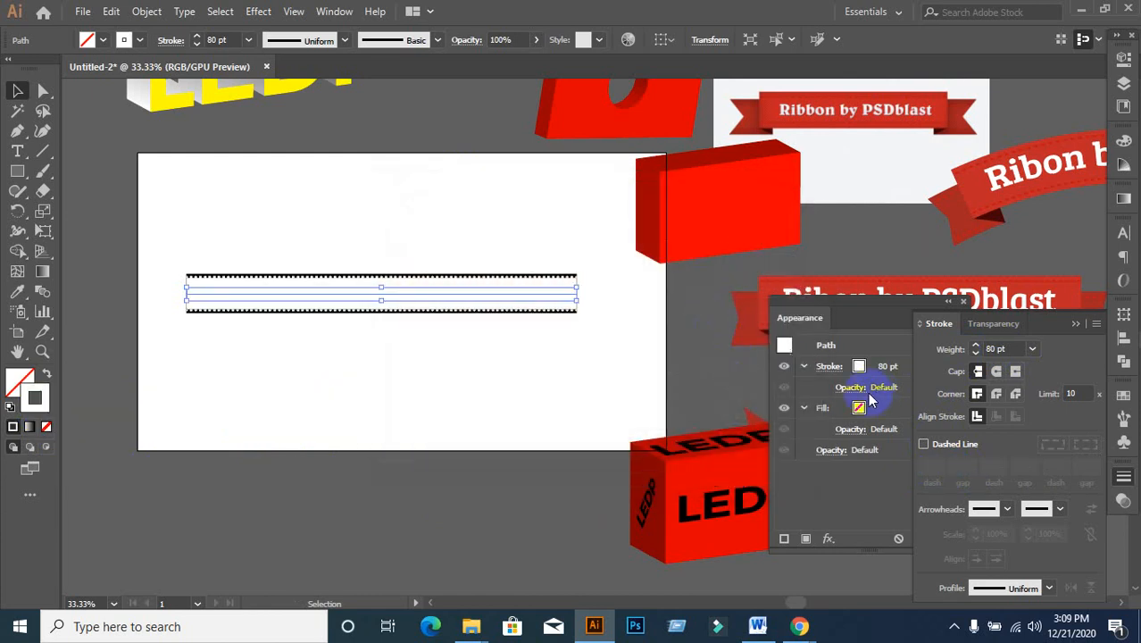
- Set the front white line's weight to 70 pt and make it dashed with a 70 pt dash and a 6 pt gap
{"action": "type", "text": "70"}
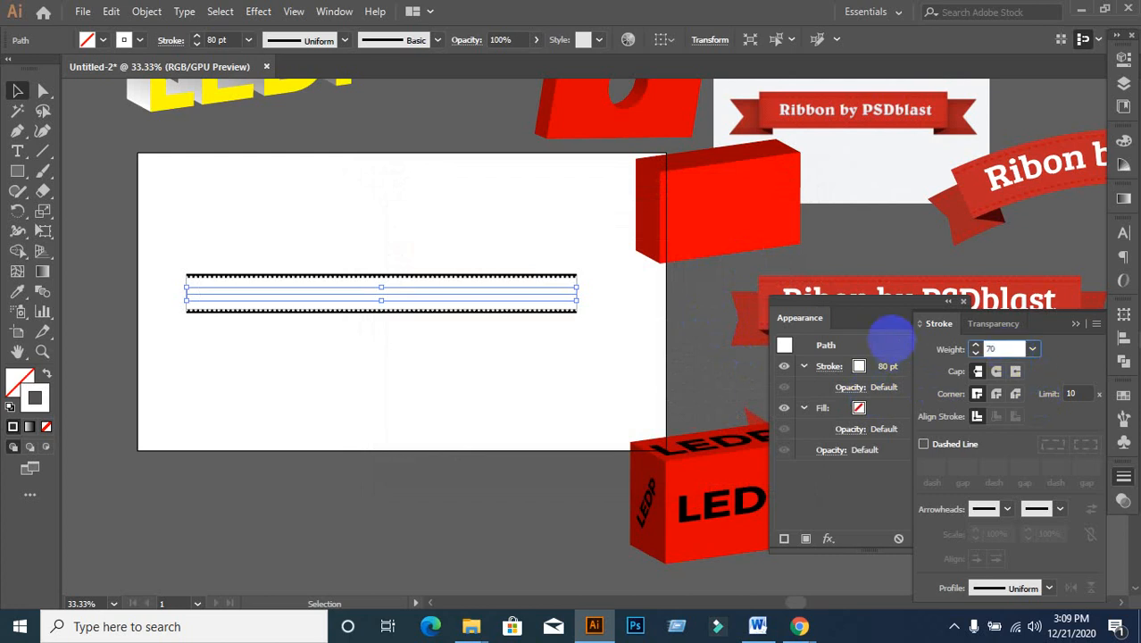
{"action": "key", "text": "Return"}
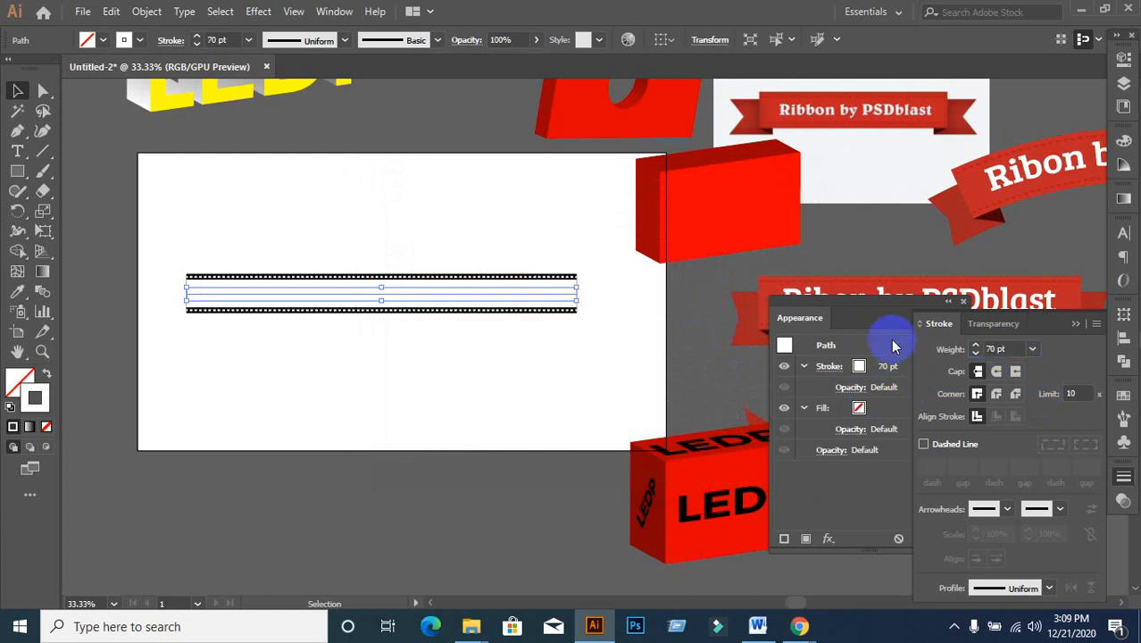
{"action": "left_click", "coordinate": [923, 443]}
{"action": "left_click", "coordinate": [928, 464]}
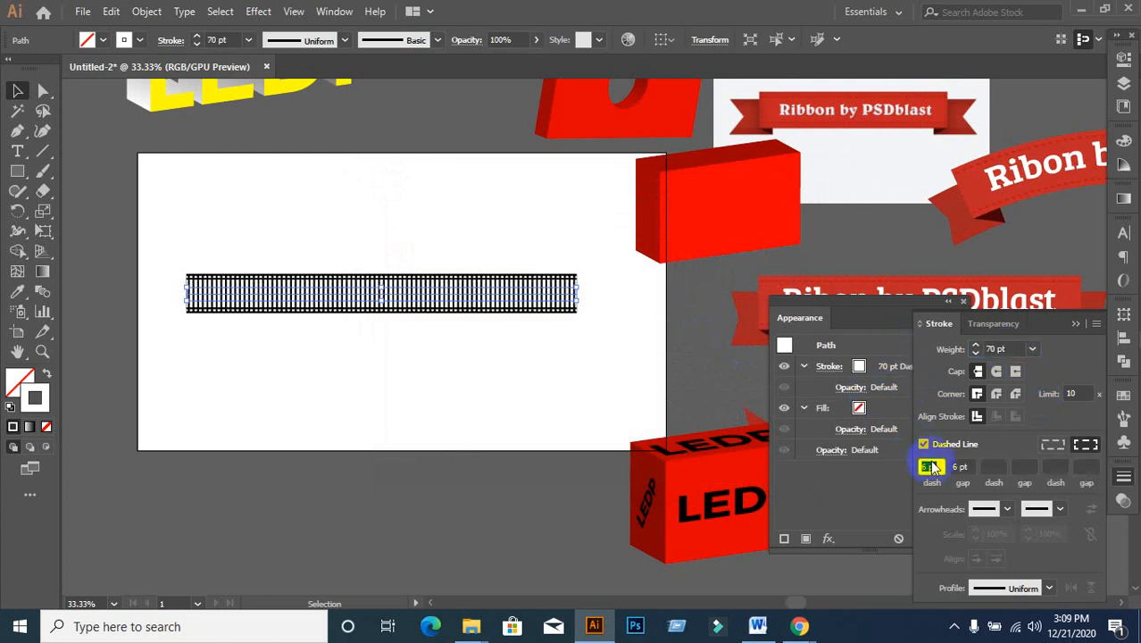
{"action": "type", "text": "70"}
{"action": "key", "text": "Return"}
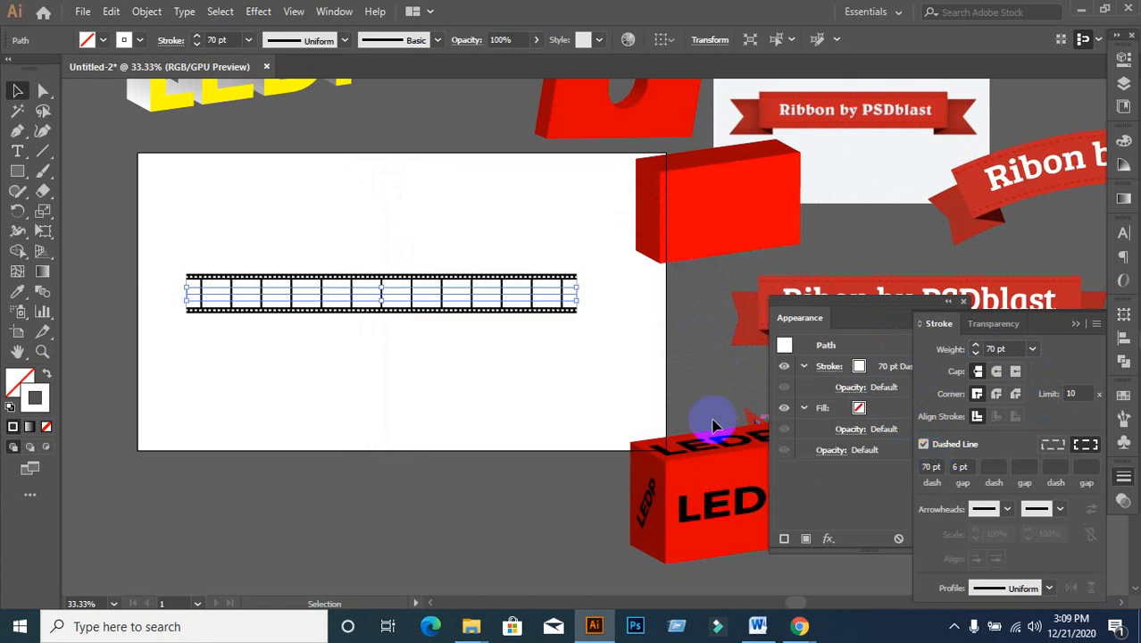
- Select all the stacked film-strip lines and save them as a new dynamic symbol with the Movie Clip export type
{"action": "left_click", "coordinate": [340, 357]}
{"action": "left_click_drag", "start_coordinate": [173, 239], "coordinate": [438, 421]}
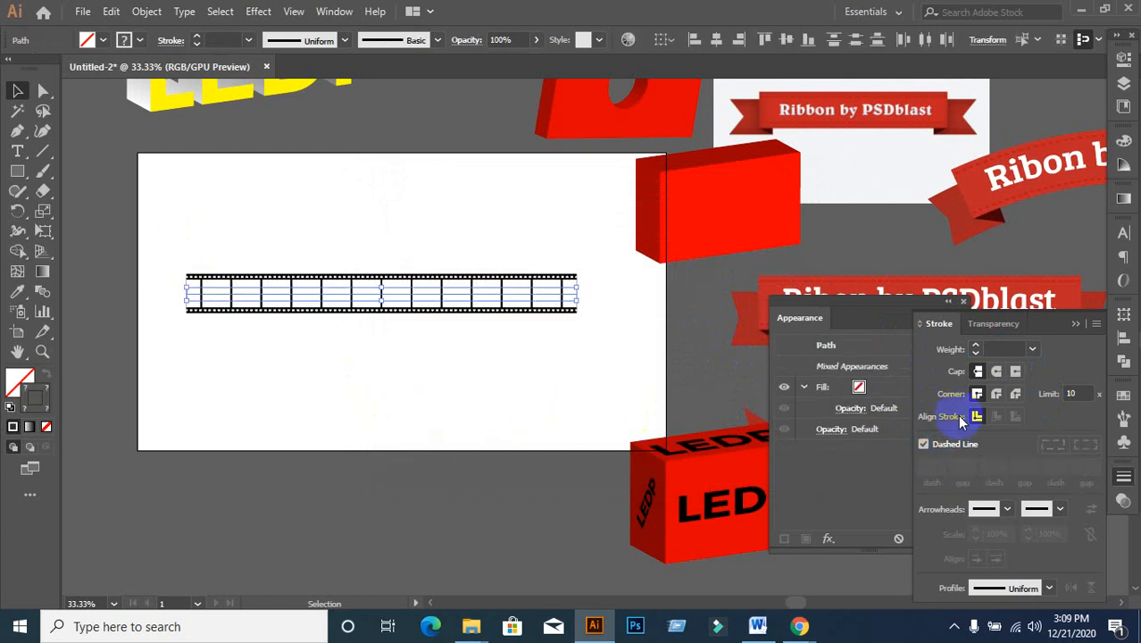
{"action": "left_click", "coordinate": [1124, 422]}
{"action": "left_click", "coordinate": [1028, 390]}
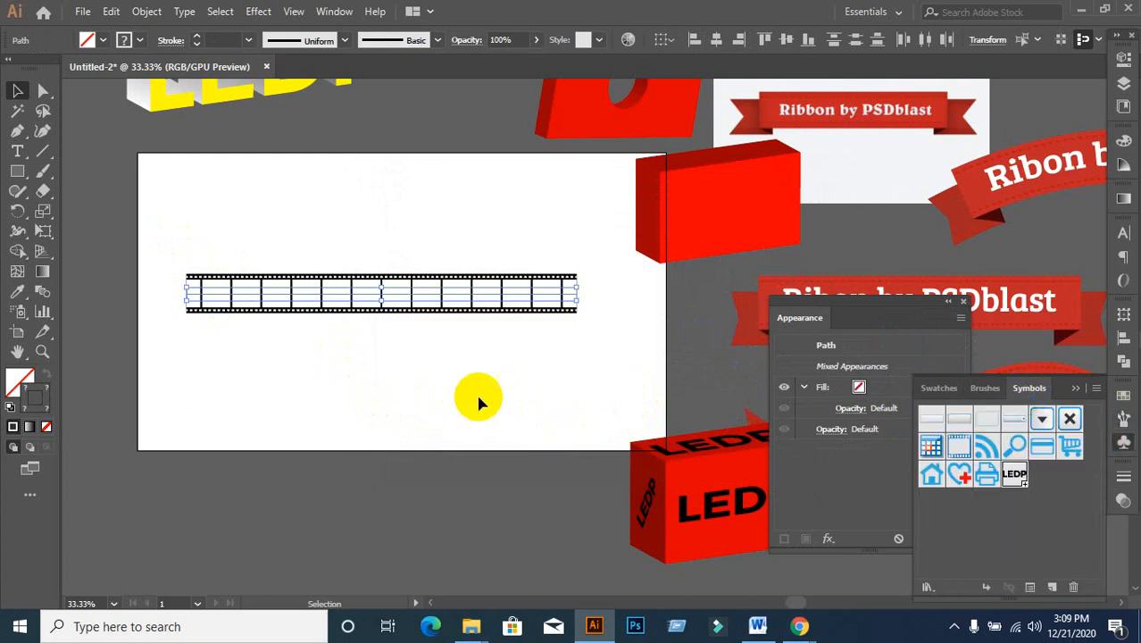
{"action": "left_click_drag", "start_coordinate": [393, 300], "coordinate": [989, 502]}
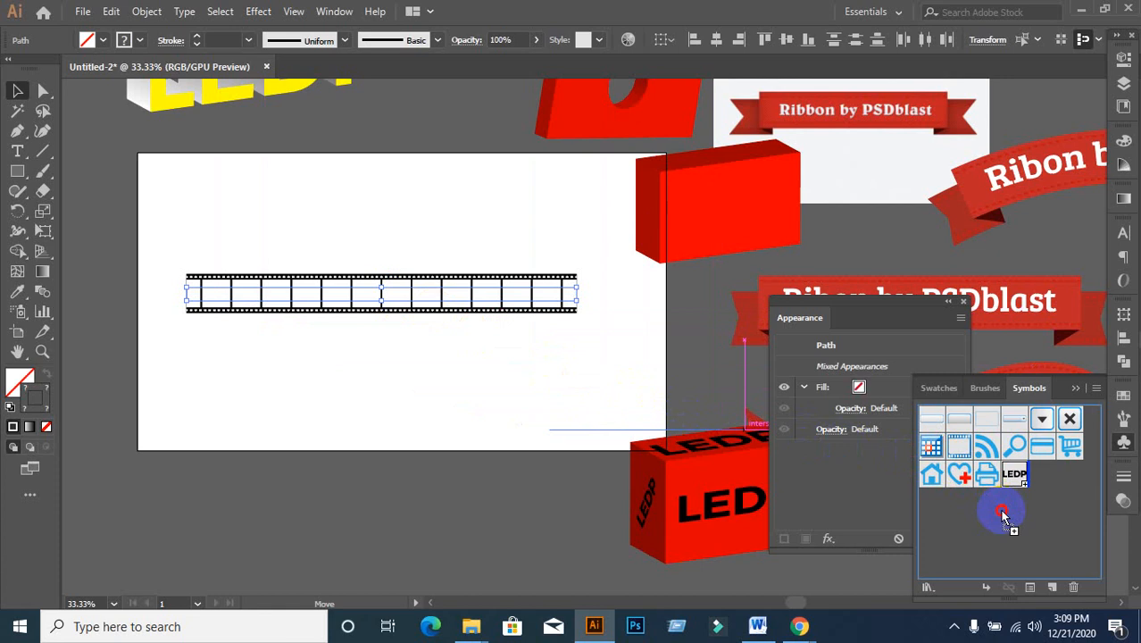
{"action": "left_click_drag", "start_coordinate": [1002, 516], "coordinate": [1002, 516]}
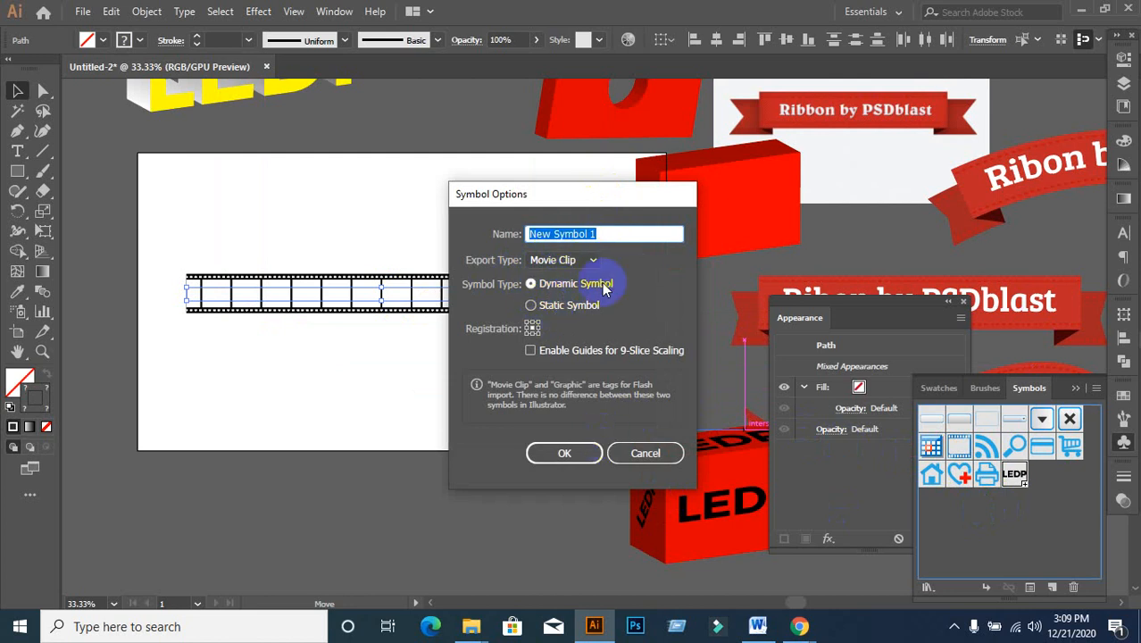
{"action": "left_click", "coordinate": [565, 453]}
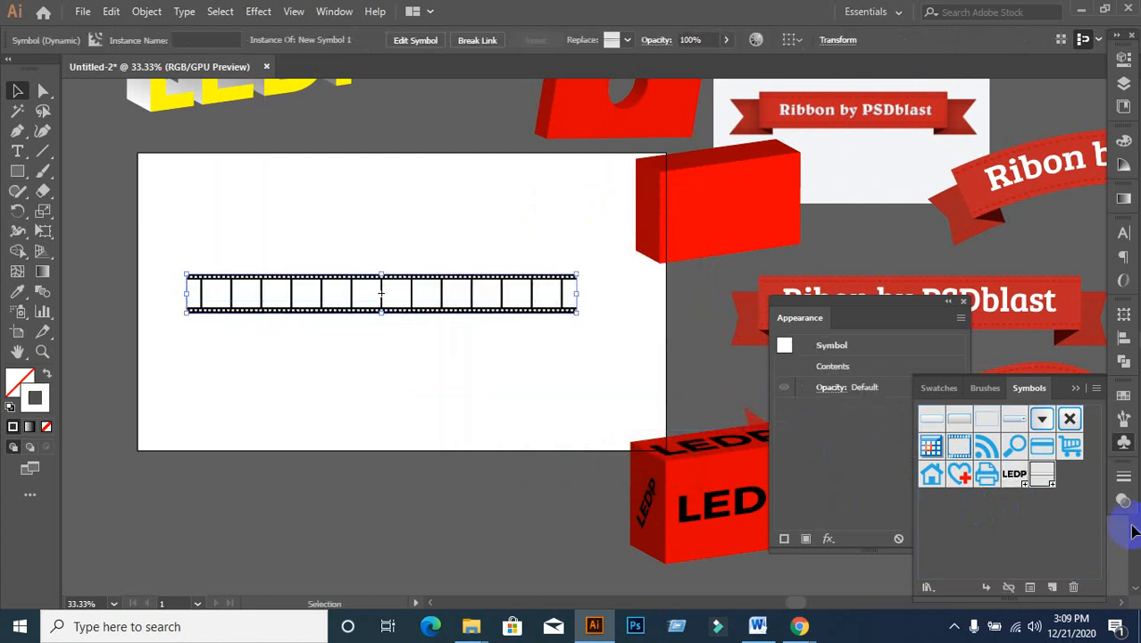
{"action": "left_click", "coordinate": [453, 428]}
{"action": "left_click_drag", "start_coordinate": [271, 238], "coordinate": [376, 173]}
{"action": "left_click", "coordinate": [376, 172]}
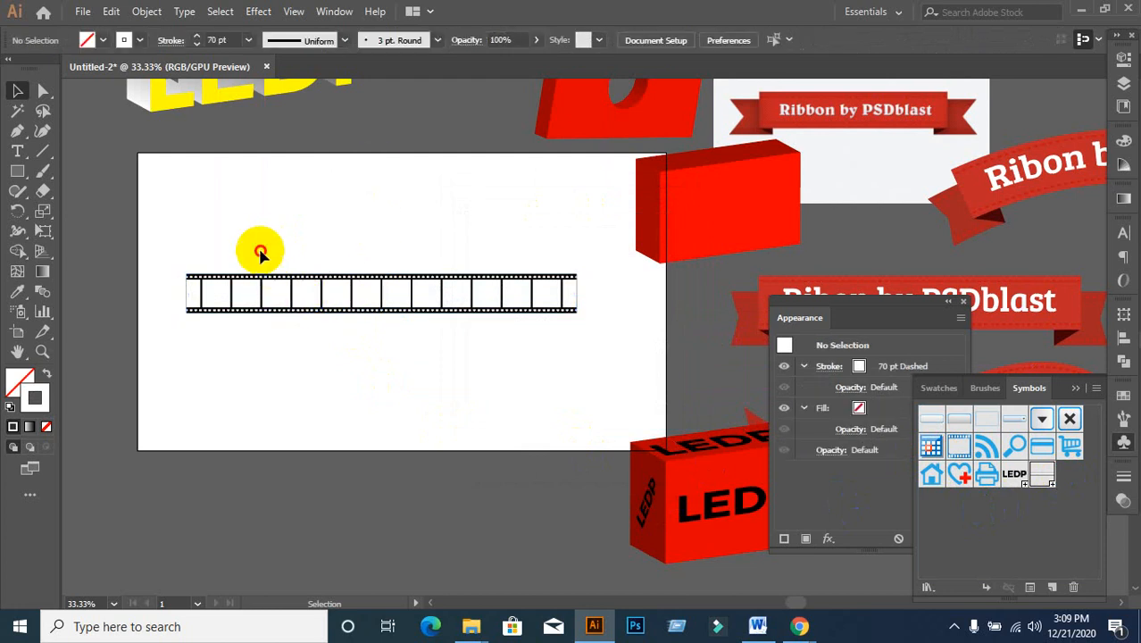
{"action": "left_click_drag", "start_coordinate": [260, 251], "coordinate": [309, 325]}
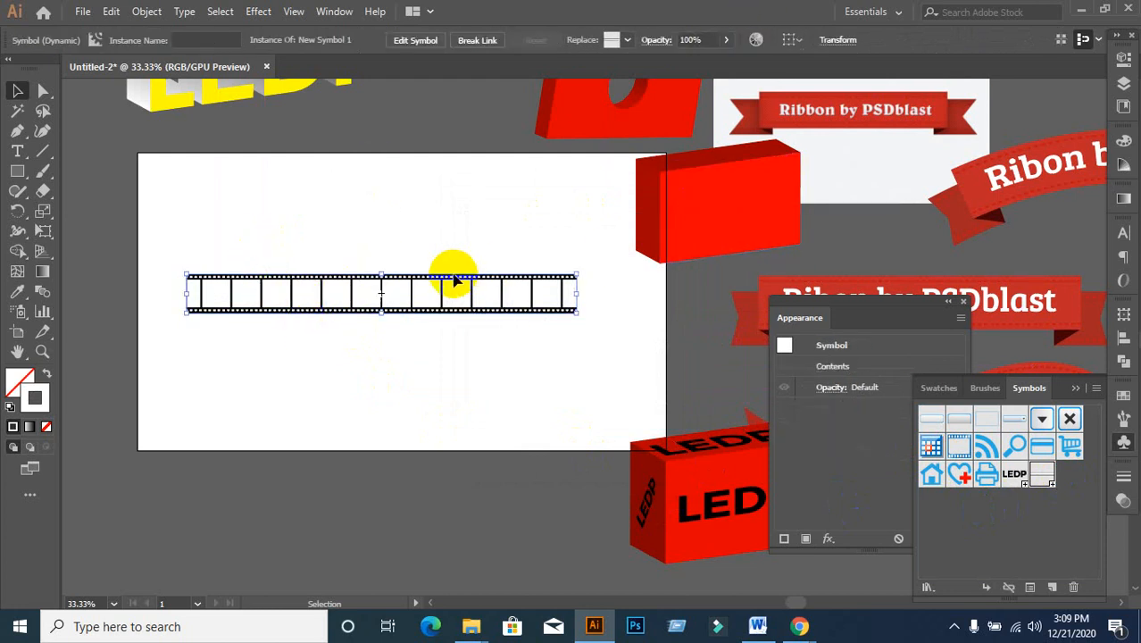
{"action": "left_click", "coordinate": [334, 375]}
{"action": "left_click_drag", "start_coordinate": [163, 257], "coordinate": [707, 399]}
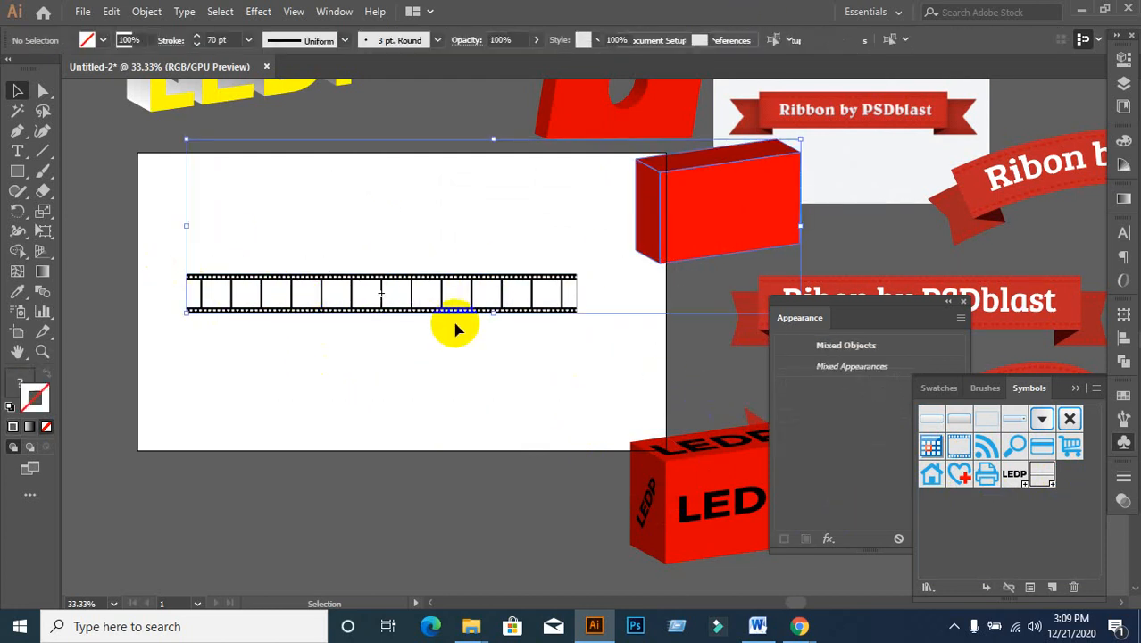
{"action": "left_click", "coordinate": [457, 345]}
{"action": "left_click_drag", "start_coordinate": [171, 257], "coordinate": [429, 358]}
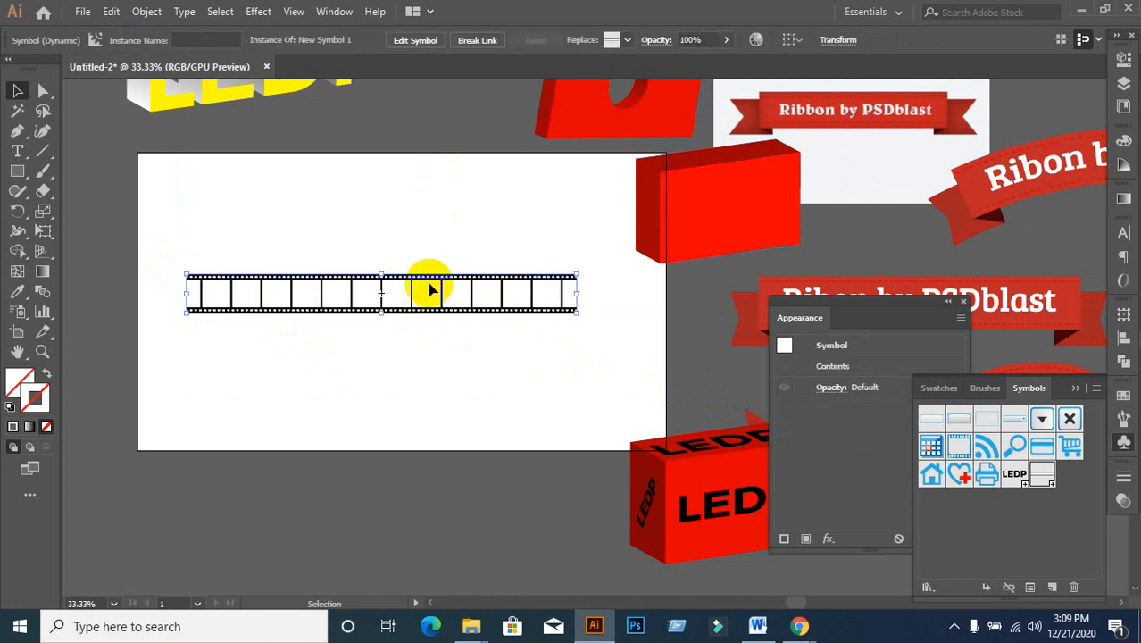
{"action": "left_click", "coordinate": [386, 325]}
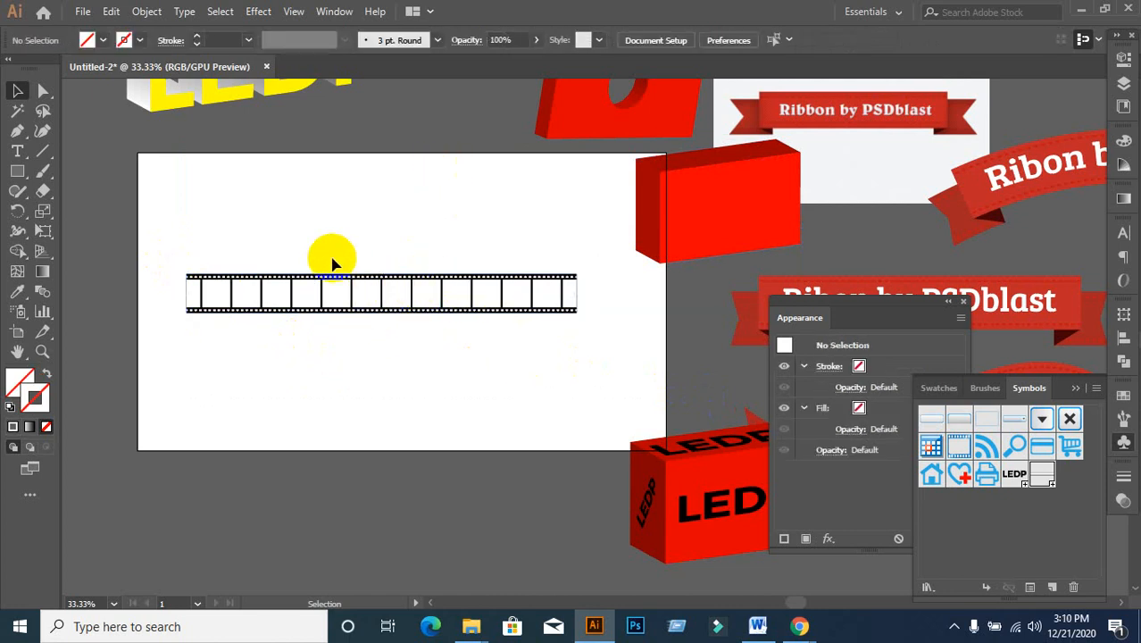
- Move the film-strip symbol up to the upper part of the artboard
{"action": "left_click", "coordinate": [364, 298]}
{"action": "scroll", "coordinate": [364, 299], "scroll_direction": "up", "scroll_amount": 2}
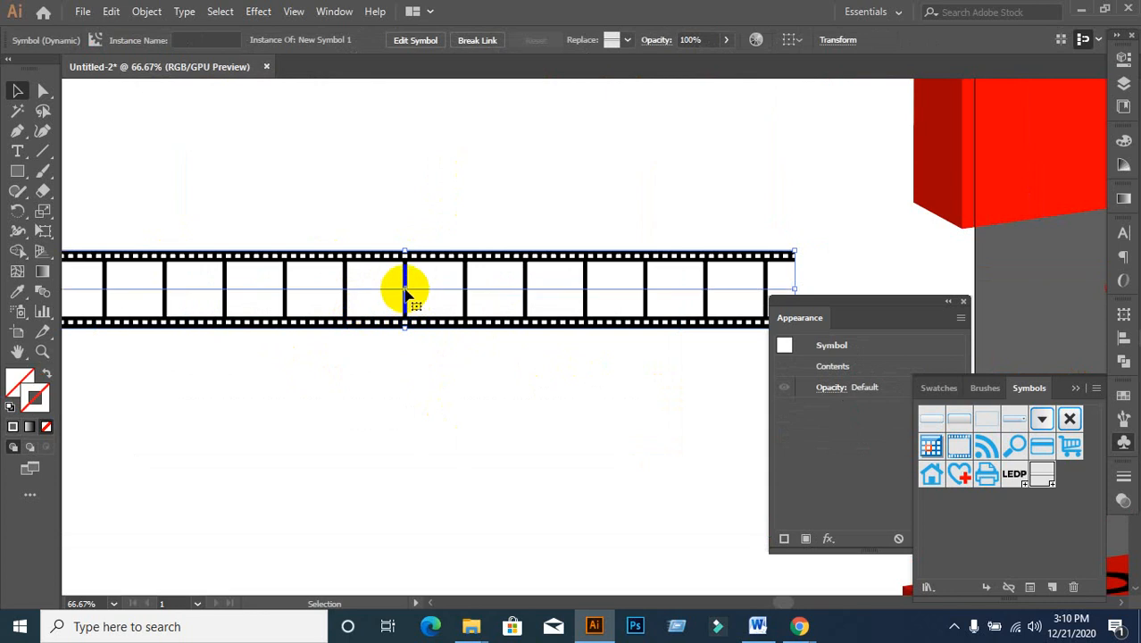
{"action": "left_click_drag", "start_coordinate": [407, 301], "coordinate": [411, 123]}
{"action": "scroll", "coordinate": [484, 209], "scroll_direction": "down", "scroll_amount": 3}
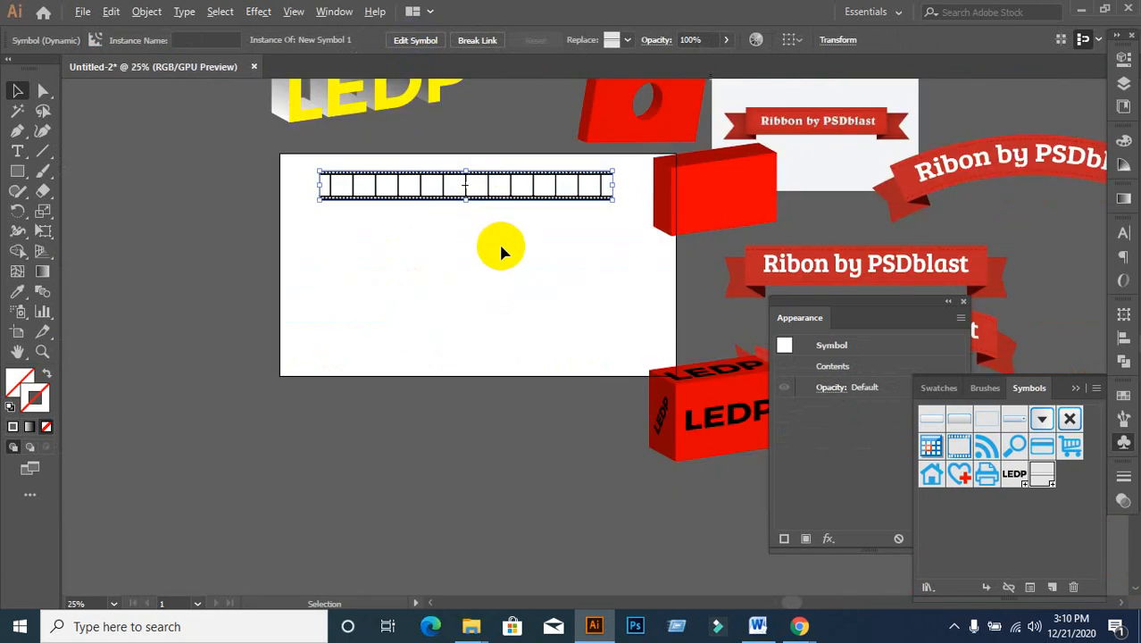
- Draw an open wavy path with the Pen tool across the artboard below the film strip, with a black 1 pt stroke and no fill
{"action": "left_click", "coordinate": [431, 314]}
{"action": "left_click_drag", "start_coordinate": [431, 314], "coordinate": [351, 289]}
{"action": "scroll", "coordinate": [312, 277], "scroll_direction": "up", "scroll_amount": 2}
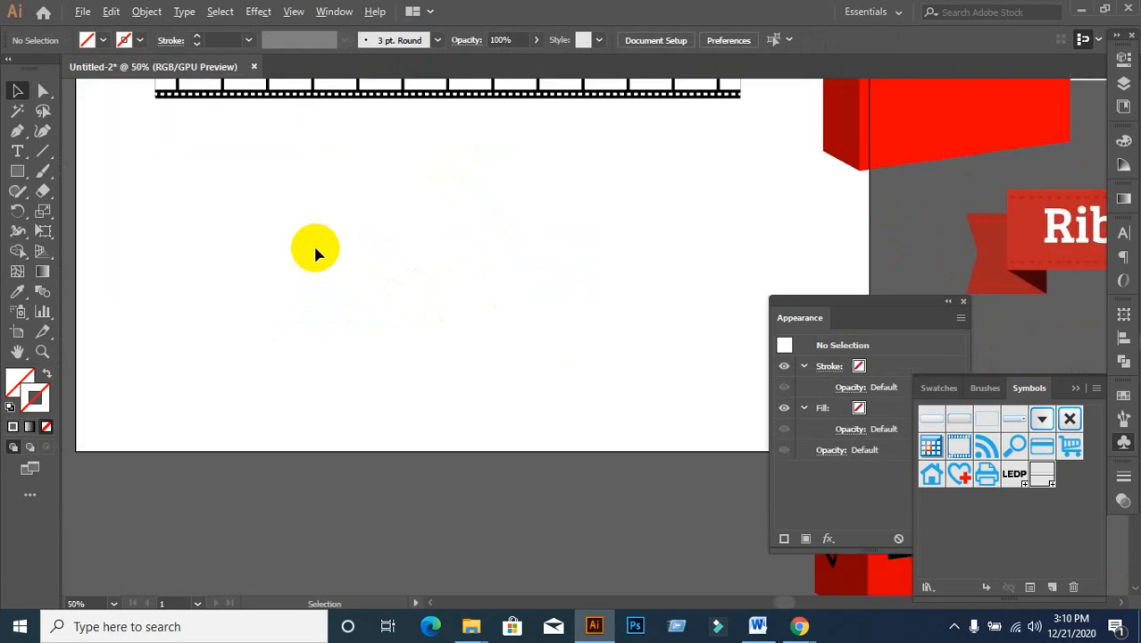
{"action": "left_click", "coordinate": [17, 132]}
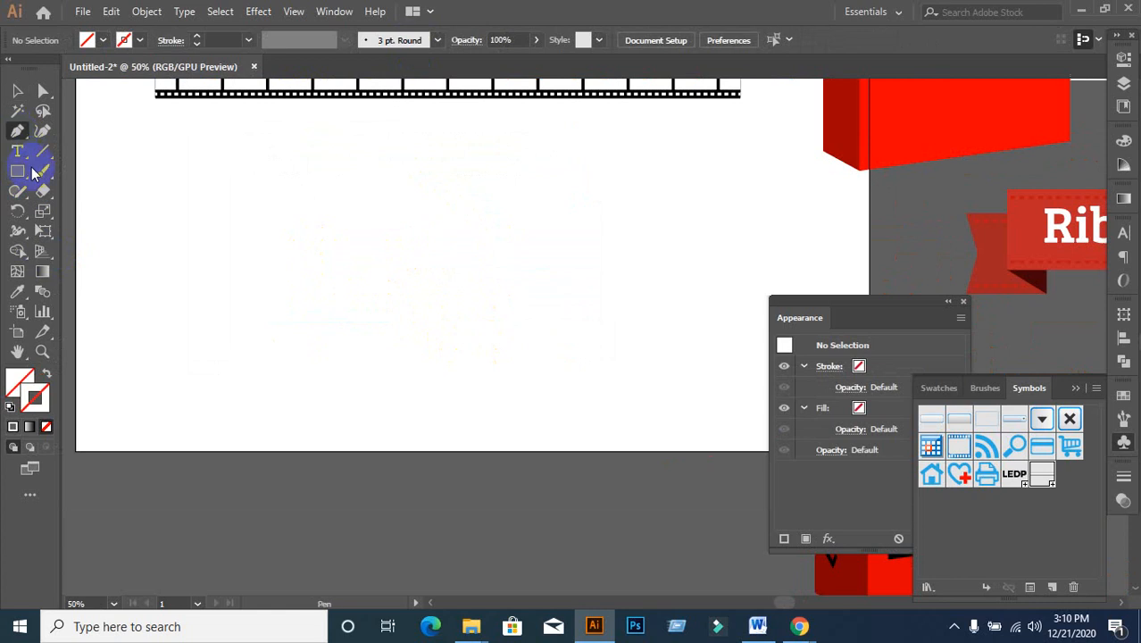
{"action": "left_click", "coordinate": [13, 427]}
{"action": "left_click", "coordinate": [124, 39]}
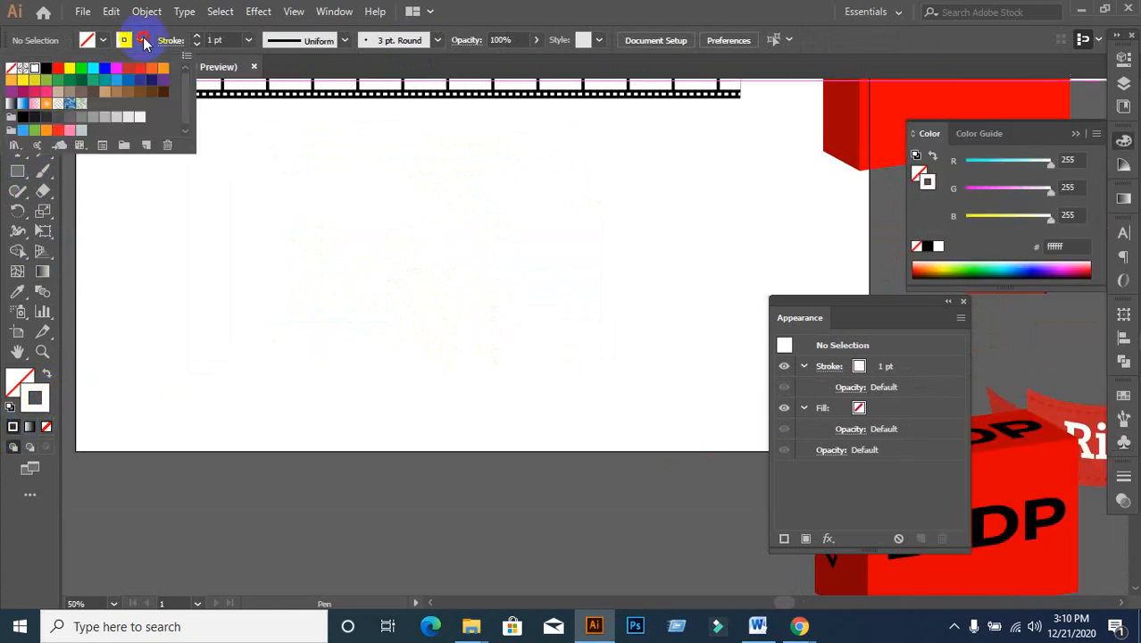
{"action": "left_click", "coordinate": [48, 75]}
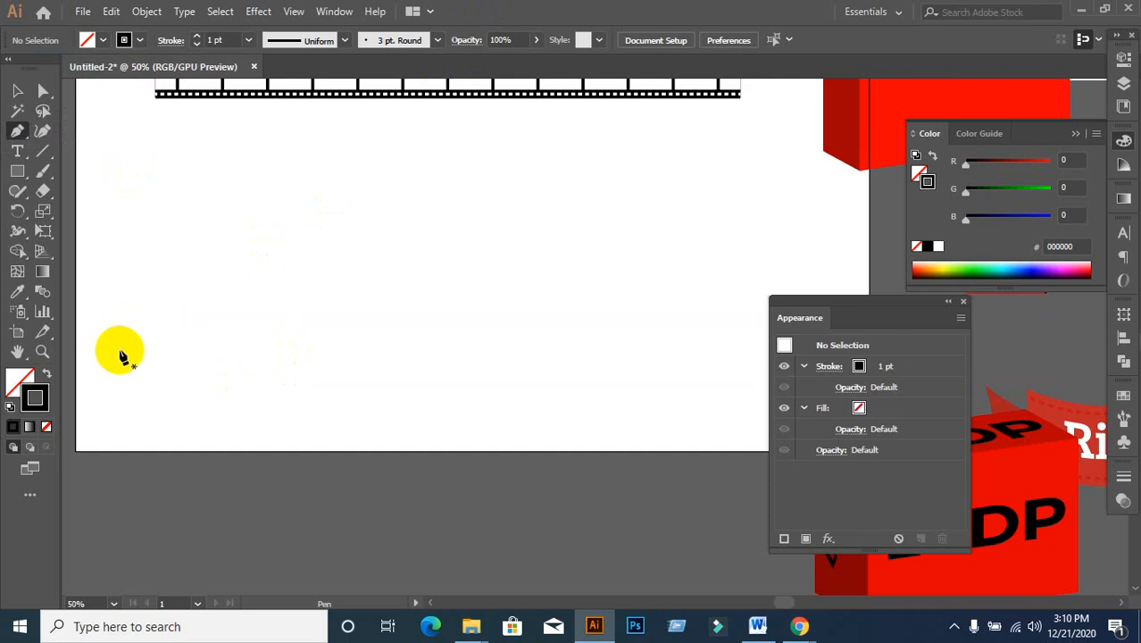
{"action": "left_click", "coordinate": [99, 376]}
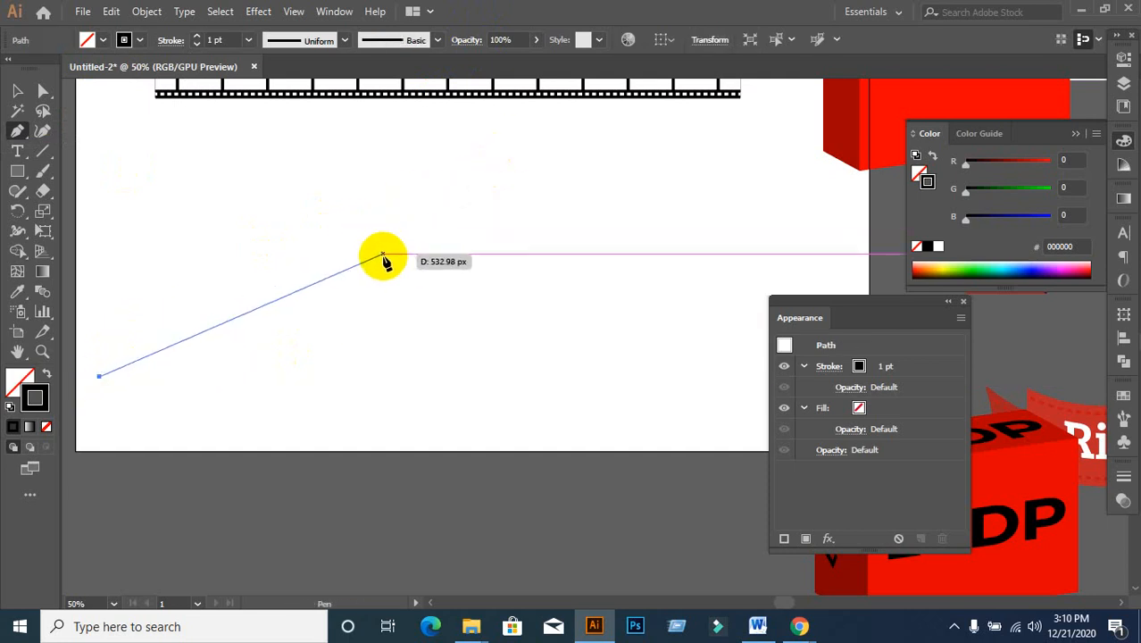
{"action": "left_click_drag", "start_coordinate": [376, 253], "coordinate": [559, 333]}
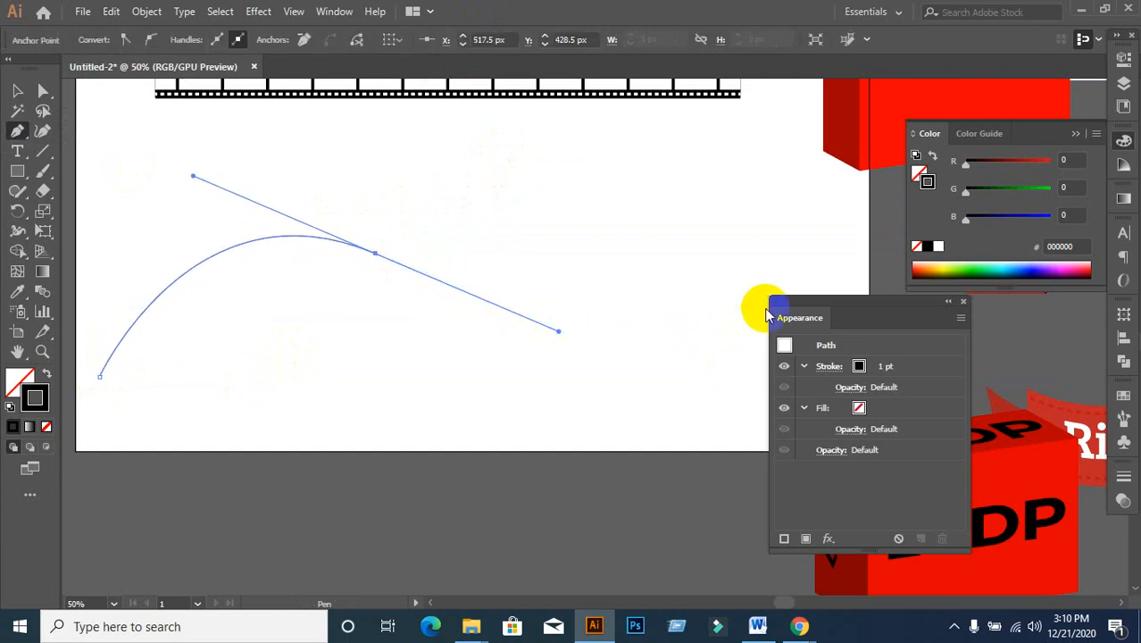
{"action": "left_click", "coordinate": [969, 305]}
{"action": "left_click_drag", "start_coordinate": [801, 332], "coordinate": [881, 292]}
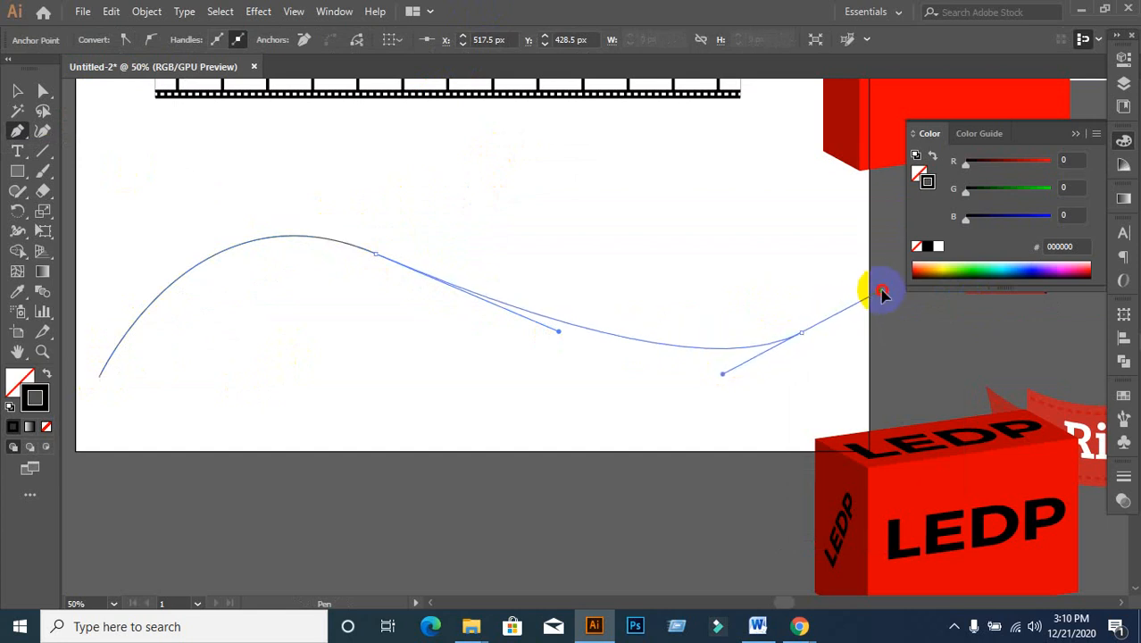
{"action": "left_click", "coordinate": [901, 242]}
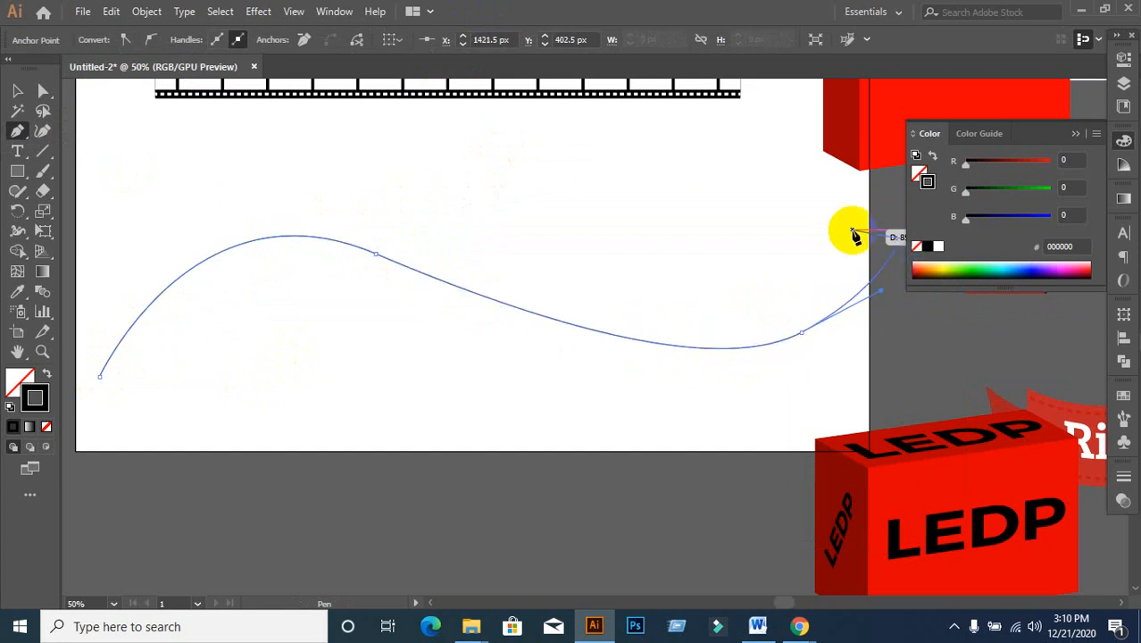
{"action": "left_click", "coordinate": [20, 93]}
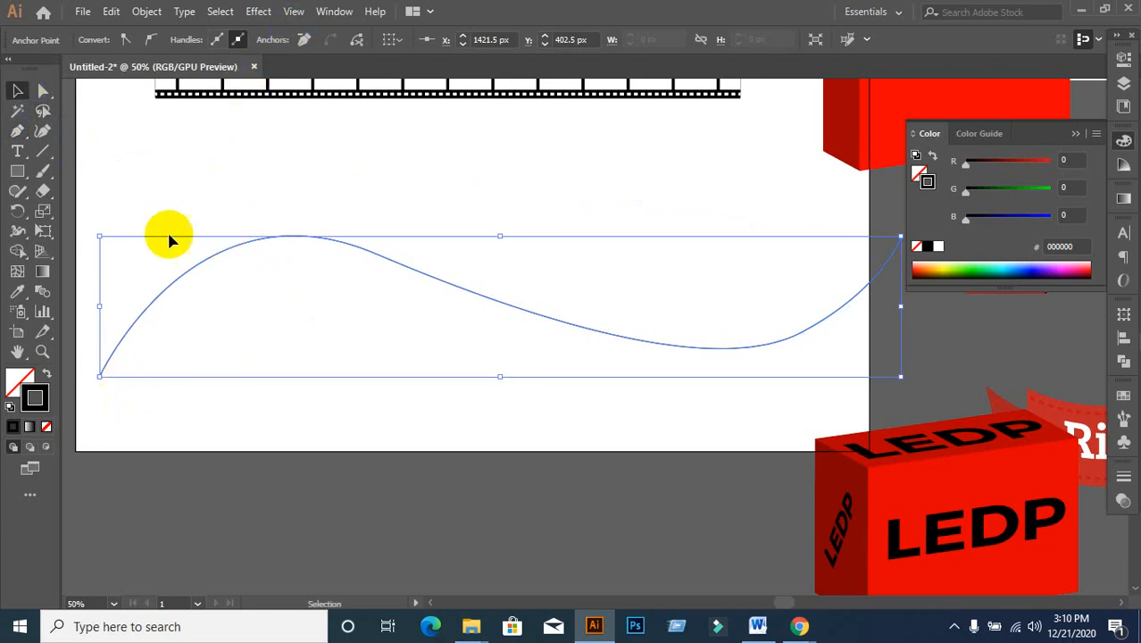
- Apply a 3D Extrude & Bevel effect to the wavy path, with preview on and an extrude depth of 130 pt
{"action": "left_click", "coordinate": [275, 16]}
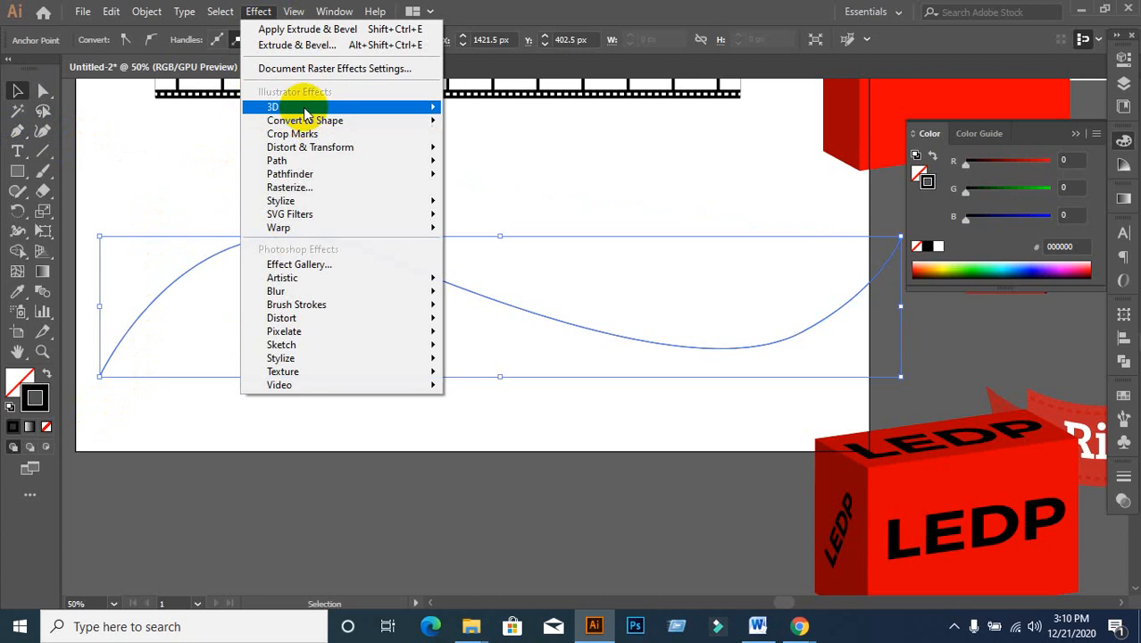
{"action": "mouse_move", "coordinate": [286, 107]}
{"action": "left_click", "coordinate": [475, 110]}
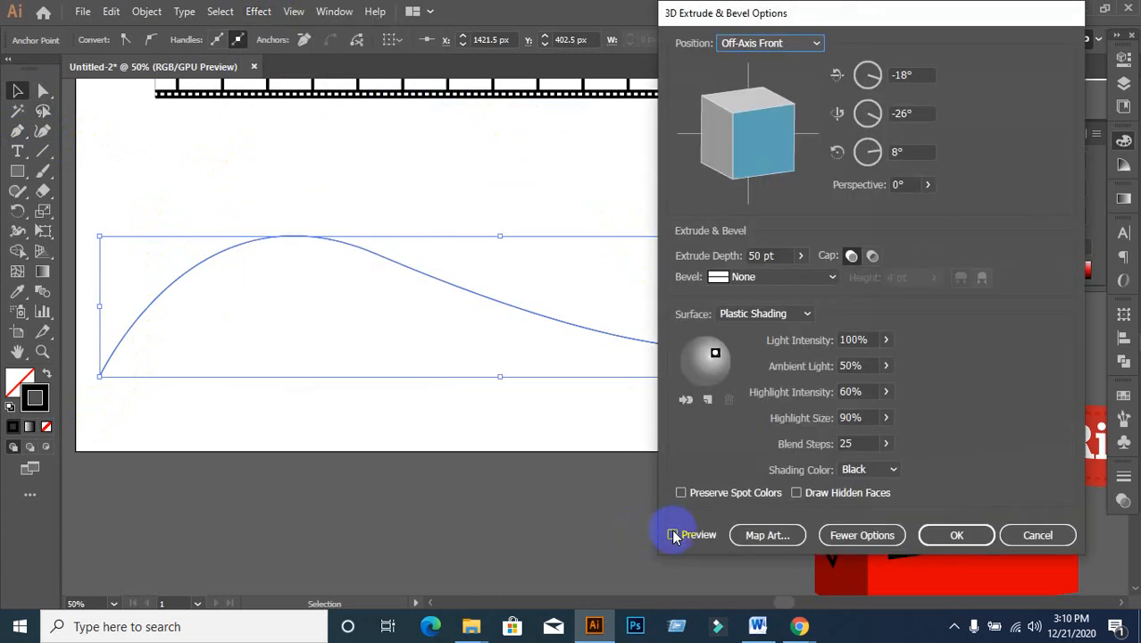
{"action": "left_click", "coordinate": [673, 535]}
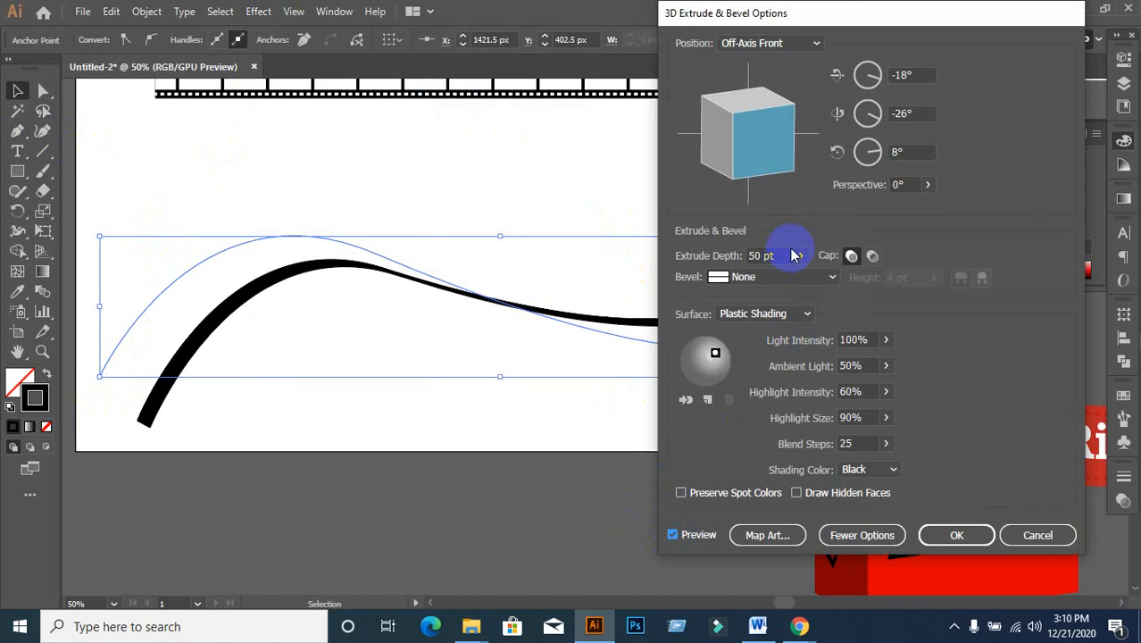
{"action": "key", "text": "Up"}
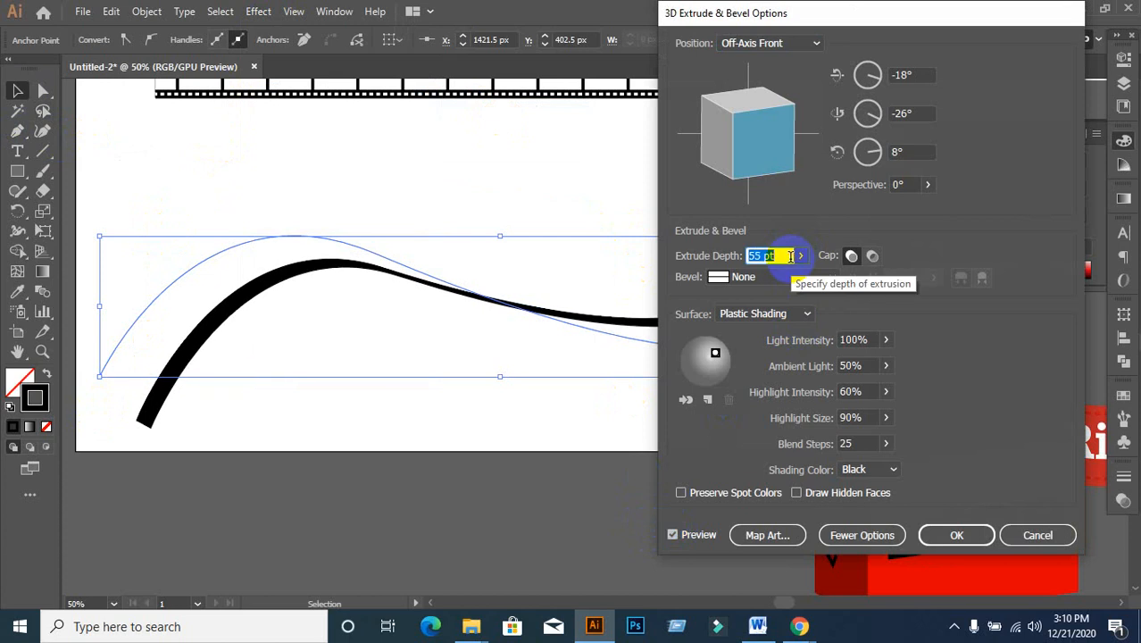
{"action": "key", "text": "Up"}
{"action": "key", "text": "Up"}
{"action": "key", "text": "Up"}
{"action": "key", "text": "Up"}
{"action": "key", "text": "Up"}
{"action": "key", "text": "Up"}
{"action": "key", "text": "Up"}
{"action": "key", "text": "Up"}
{"action": "key", "text": "Up"}
{"action": "key", "text": "Up"}
{"action": "key", "text": "Up"}
{"action": "key", "text": "Up"}
{"action": "key", "text": "Up"}
{"action": "key", "text": "Up"}
{"action": "key", "text": "Up"}
{"action": "key", "text": "Up"}
{"action": "key", "text": "Up"}
{"action": "key", "text": "Up"}
{"action": "key", "text": "Up"}
{"action": "key", "text": "Up"}
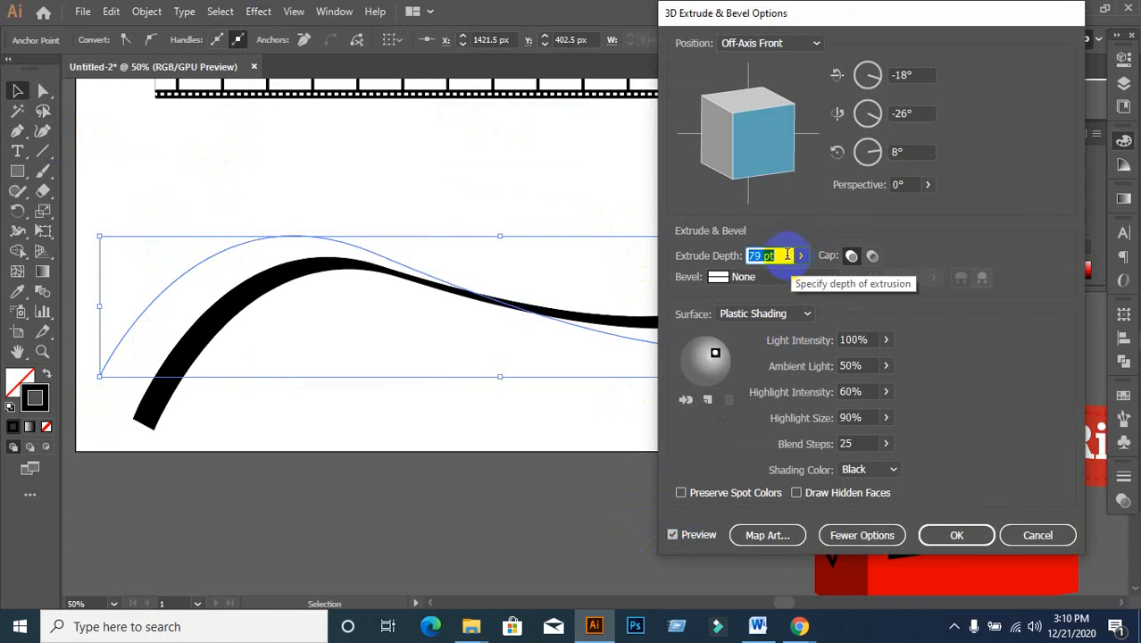
{"action": "key", "text": "Up"}
{"action": "key", "text": "Up"}
{"action": "key", "text": "Up"}
{"action": "key", "text": "Up"}
{"action": "key", "text": "Up"}
{"action": "key", "text": "Up"}
{"action": "key", "text": "Up"}
{"action": "key", "text": "Up"}
{"action": "key", "text": "Up"}
{"action": "key", "text": "Up"}
{"action": "key", "text": "Up"}
{"action": "key", "text": "Up"}
{"action": "key", "text": "Up"}
{"action": "key", "text": "Up"}
{"action": "key", "text": "Up"}
{"action": "key", "text": "Up"}
{"action": "key", "text": "Up"}
{"action": "key", "text": "Up"}
{"action": "key", "text": "Up"}
{"action": "key", "text": "Up"}
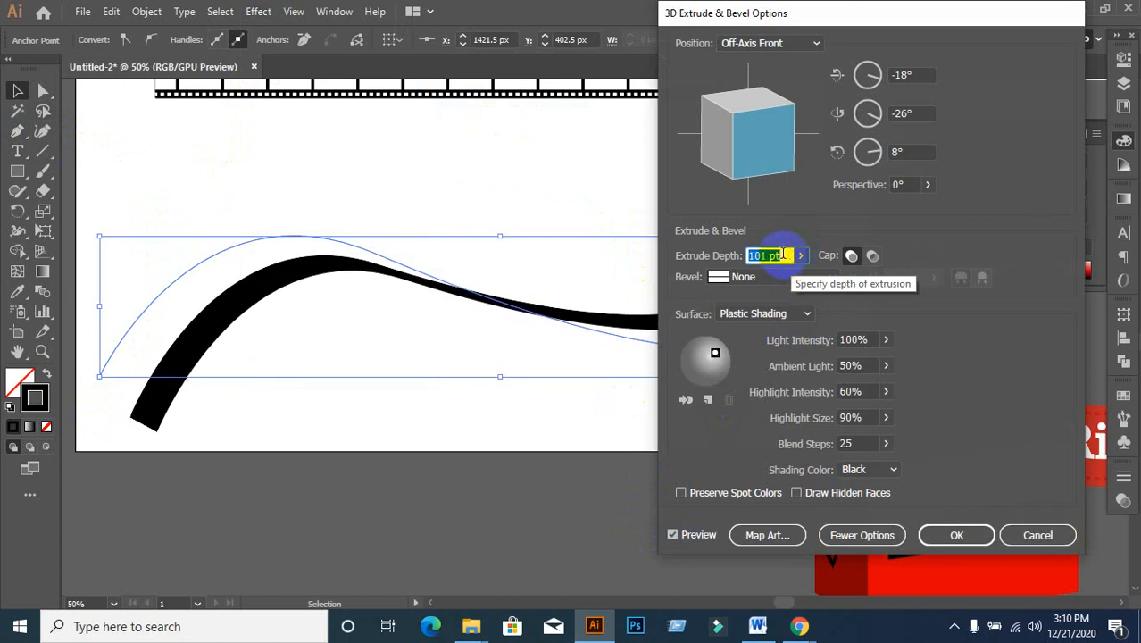
{"action": "key", "text": "Up"}
{"action": "key", "text": "Up"}
{"action": "key", "text": "Up"}
{"action": "key", "text": "Up"}
{"action": "key", "text": "Up"}
{"action": "key", "text": "Up"}
{"action": "key", "text": "Up"}
{"action": "key", "text": "Up"}
{"action": "key", "text": "Up"}
{"action": "key", "text": "Up"}
{"action": "key", "text": "Up"}
{"action": "key", "text": "Up"}
{"action": "key", "text": "Up"}
{"action": "key", "text": "Up"}
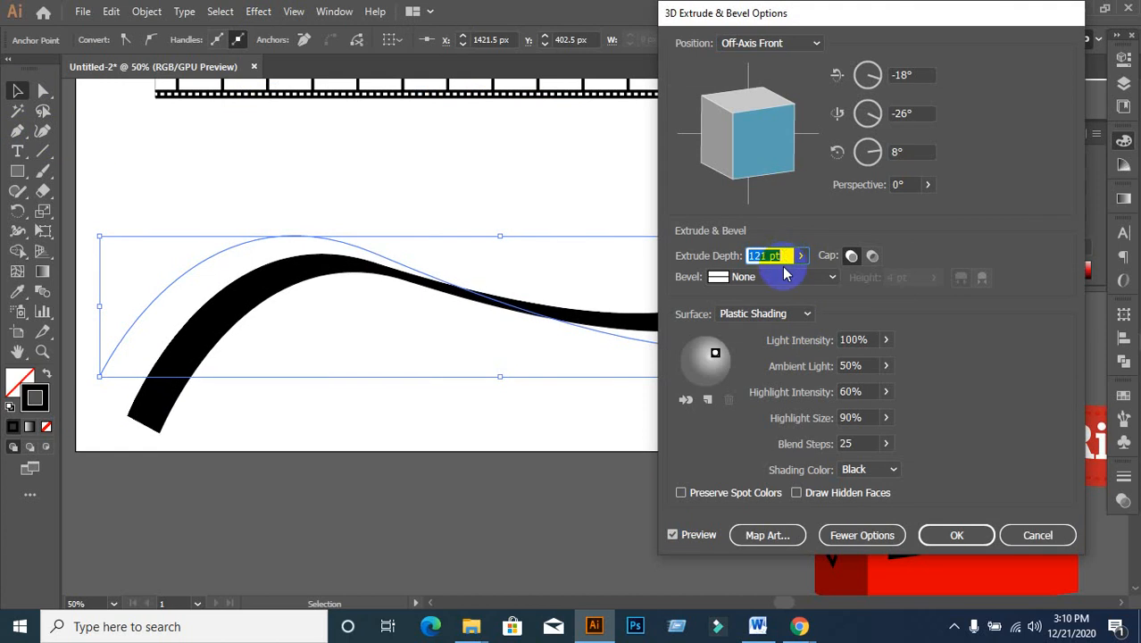
{"action": "key", "text": "Up"}
{"action": "key", "text": "Up"}
{"action": "key", "text": "Up"}
{"action": "key", "text": "Up"}
{"action": "key", "text": "Up"}
{"action": "key", "text": "Up"}
{"action": "key", "text": "Up"}
{"action": "key", "text": "Up"}
{"action": "key", "text": "Up"}
{"action": "key", "text": "Up"}
{"action": "key", "text": "Up"}
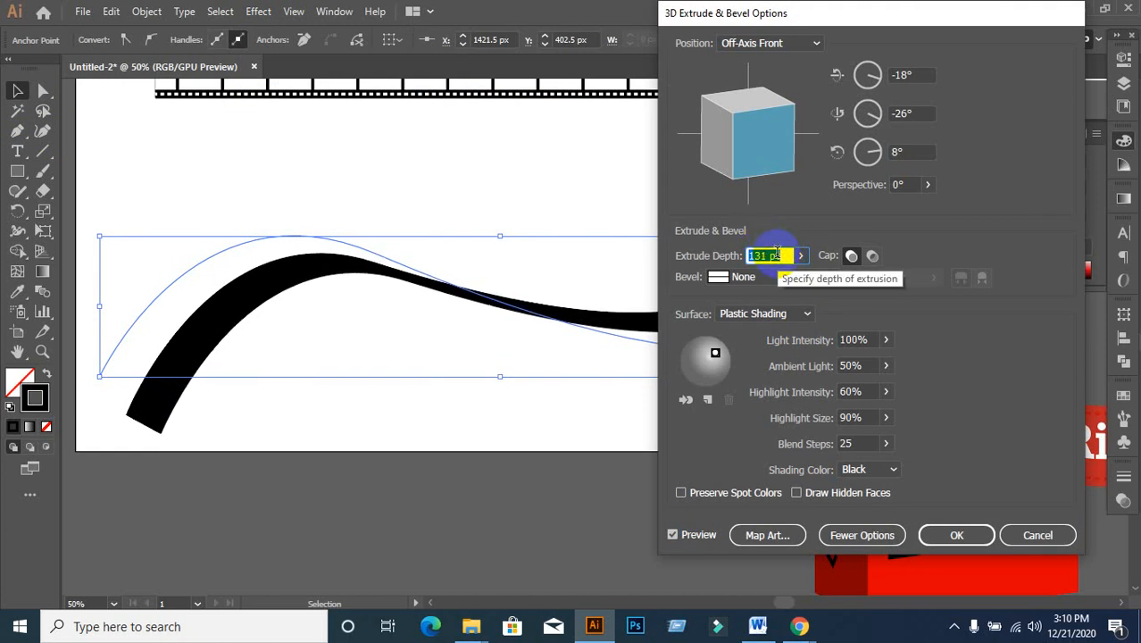
{"action": "key", "text": "Down"}
{"action": "key", "text": "Down"}
{"action": "key", "text": "Down"}
{"action": "key", "text": "Down"}
- Set the extruded path's rotation around the vertical axis to -5° and shift the options dialog to uncover the artwork
{"action": "left_click", "coordinate": [916, 113]}
{"action": "key", "text": "Up"}
{"action": "key", "text": "Up"}
{"action": "key", "text": "Up"}
{"action": "key", "text": "Up"}
{"action": "key", "text": "Up"}
{"action": "key", "text": "Up"}
{"action": "key", "text": "Up"}
{"action": "key", "text": "Up"}
{"action": "key", "text": "Up"}
{"action": "key", "text": "Up"}
{"action": "key", "text": "Up"}
{"action": "key", "text": "Up"}
{"action": "key", "text": "Up"}
{"action": "key", "text": "Up"}
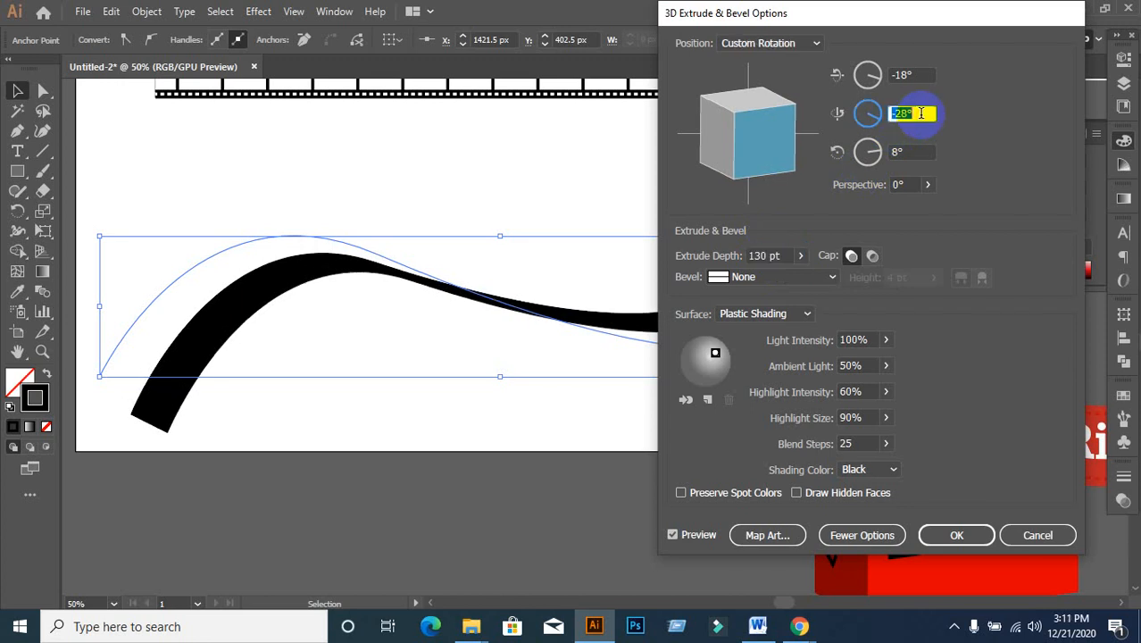
{"action": "key", "text": "Up"}
{"action": "key", "text": "Up"}
{"action": "key", "text": "Up"}
{"action": "key", "text": "Up"}
{"action": "key", "text": "Up"}
{"action": "key", "text": "Up"}
{"action": "key", "text": "Up"}
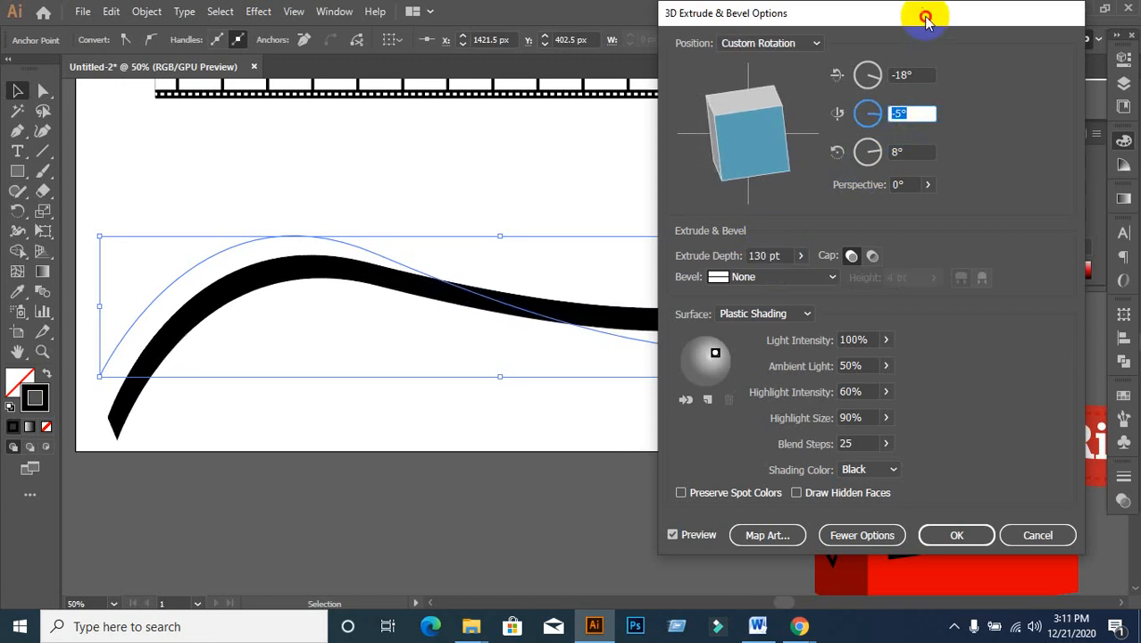
{"action": "left_click_drag", "start_coordinate": [925, 15], "coordinate": [846, 76]}
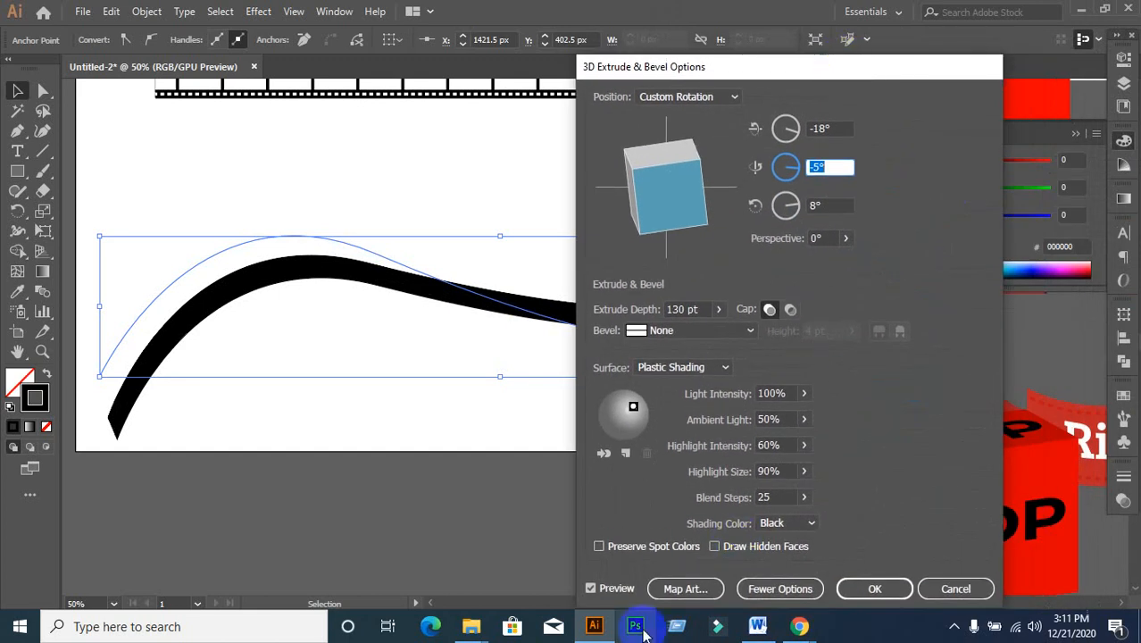
{"action": "left_click", "coordinate": [686, 589]}
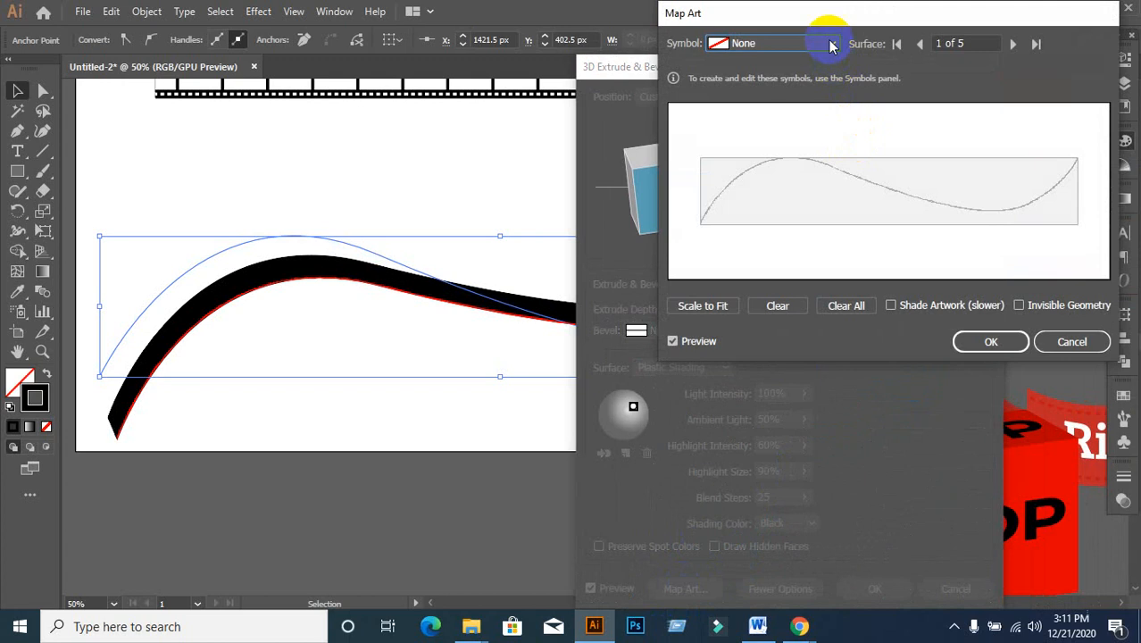
{"action": "left_click", "coordinate": [831, 45]}
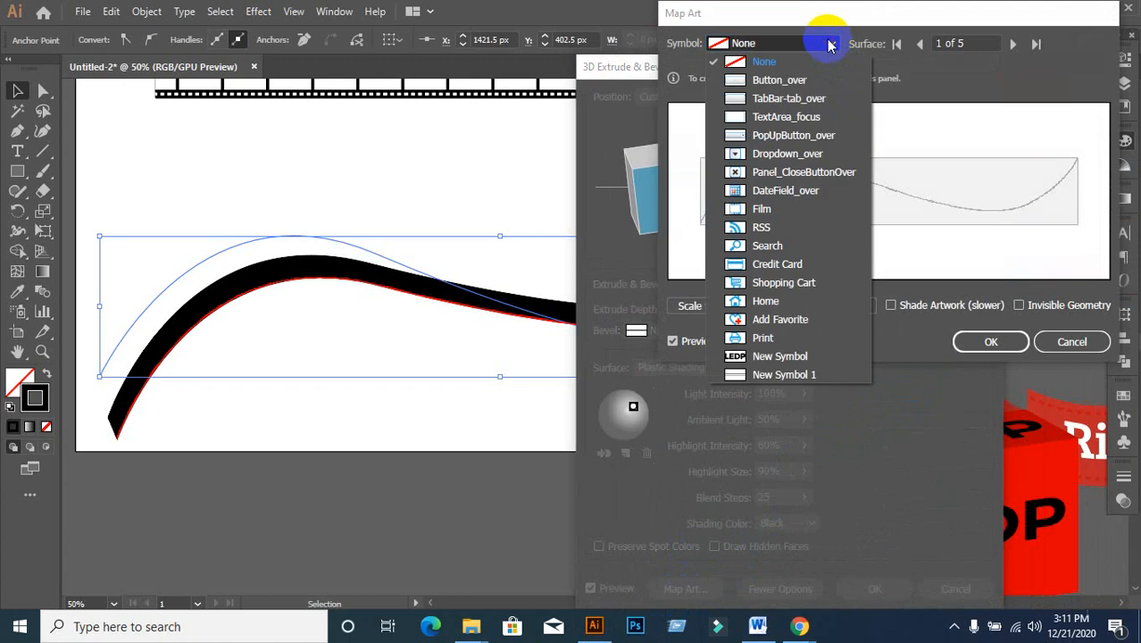
{"action": "left_click", "coordinate": [764, 375]}
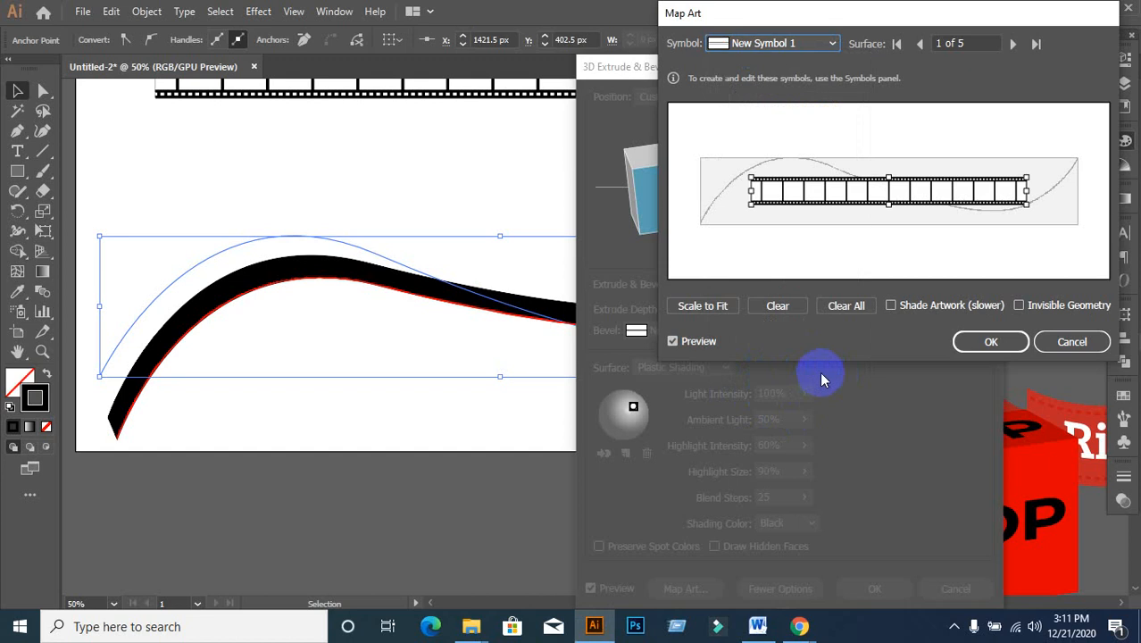
{"action": "left_click_drag", "start_coordinate": [862, 20], "coordinate": [747, 132]}
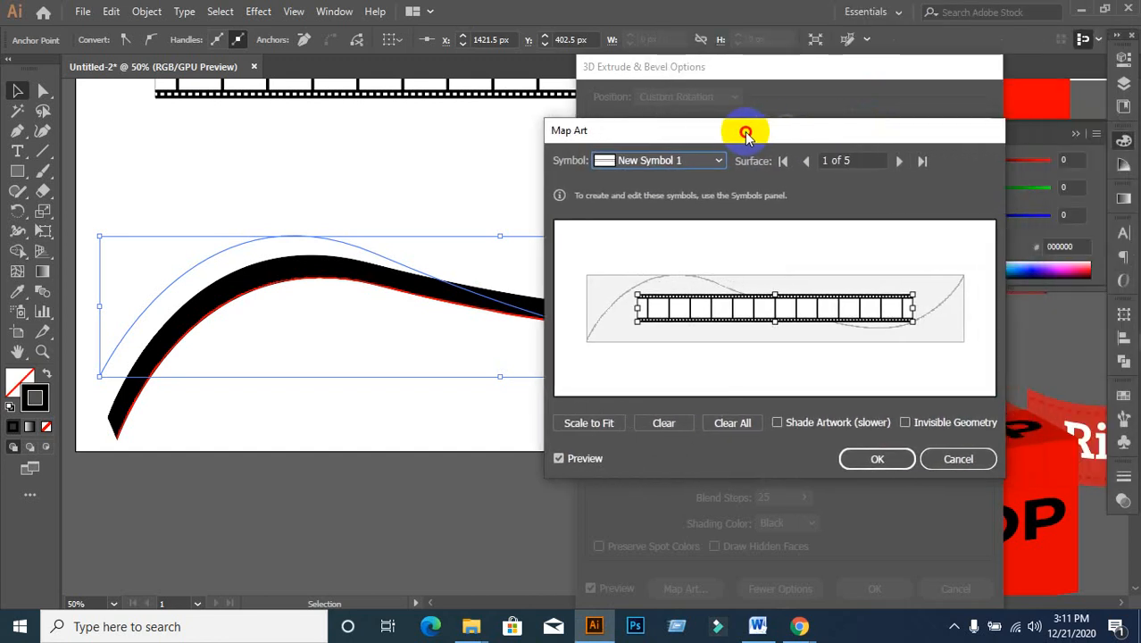
{"action": "left_click", "coordinate": [960, 460]}
{"action": "left_click", "coordinate": [686, 588]}
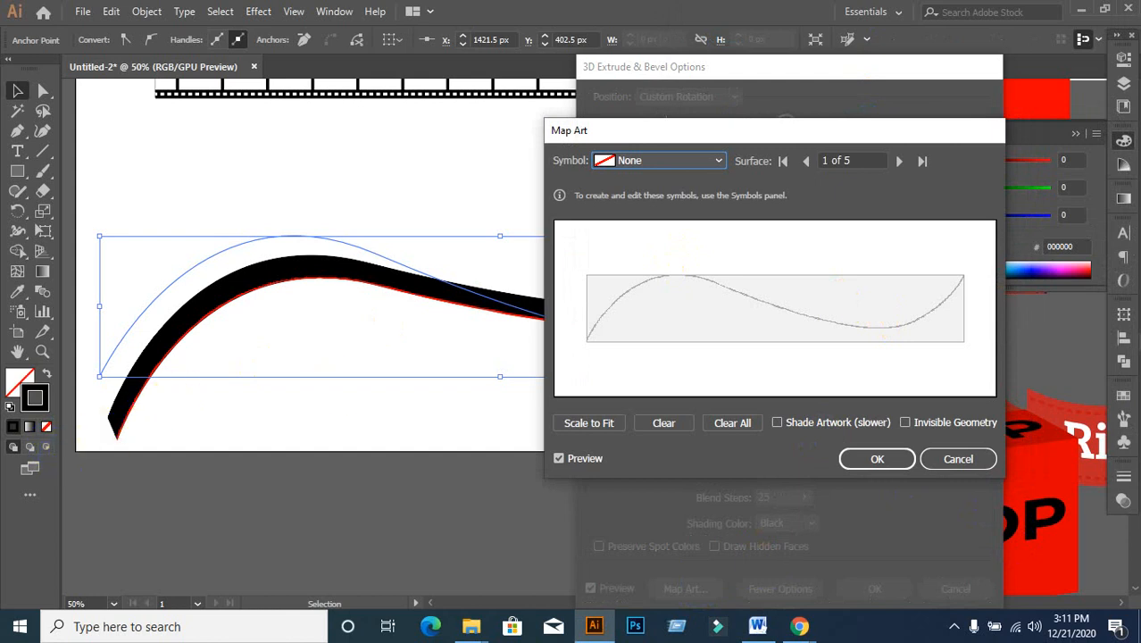
{"action": "left_click", "coordinate": [900, 165]}
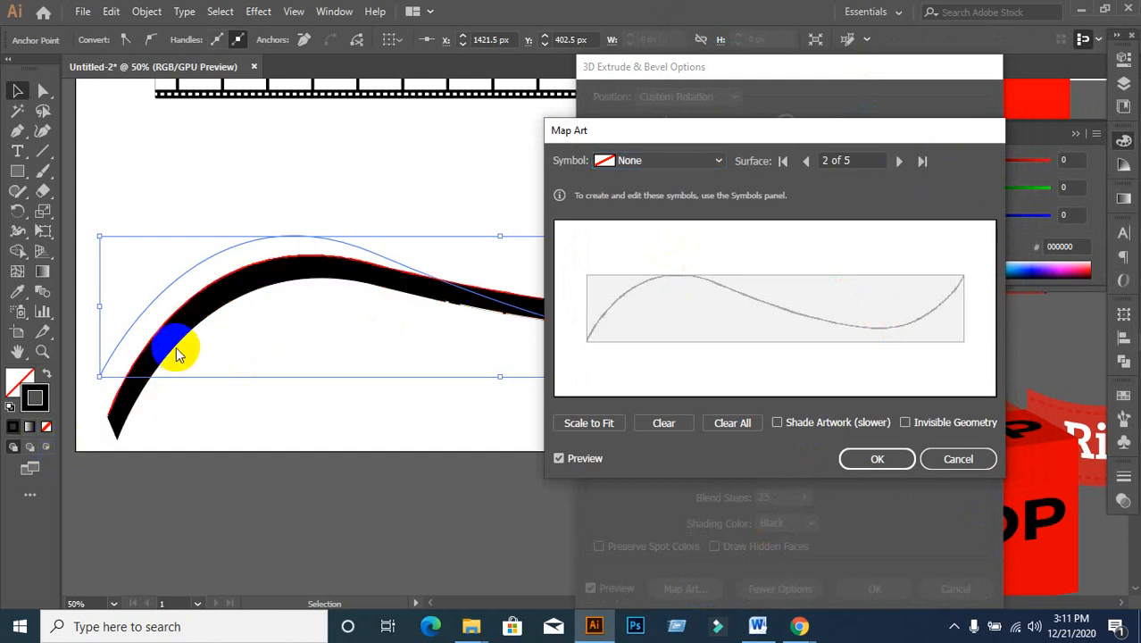
{"action": "left_click", "coordinate": [900, 162]}
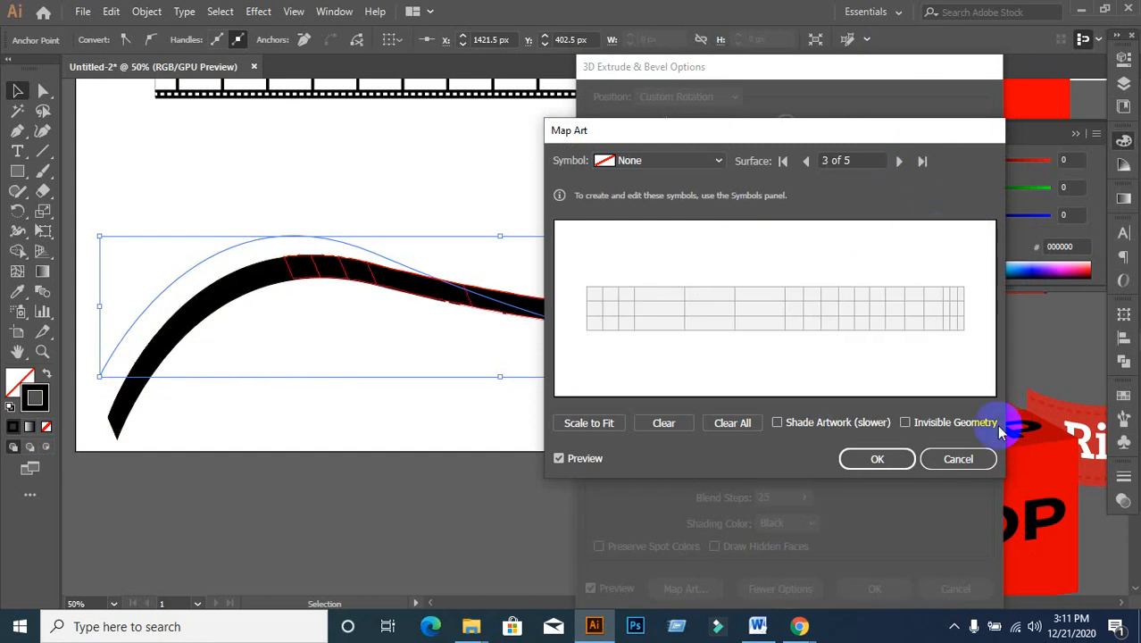
{"action": "left_click", "coordinate": [962, 456]}
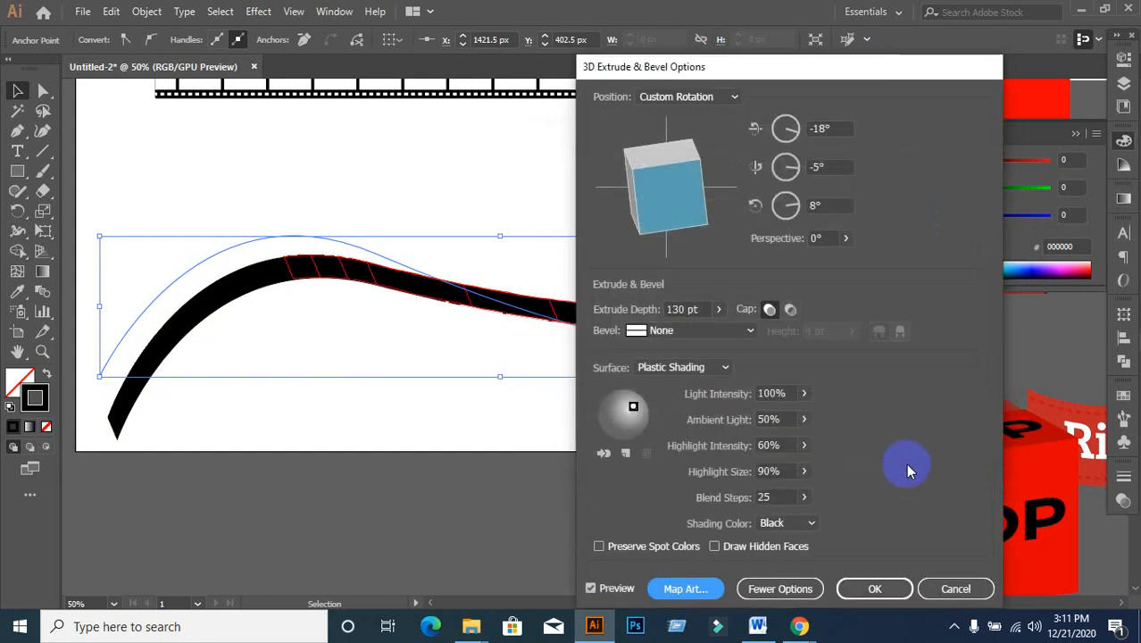
- Map the film-strip symbol New Symbol 1 onto surface 4 of 5 of the extruded wavy path
{"action": "left_click", "coordinate": [686, 591]}
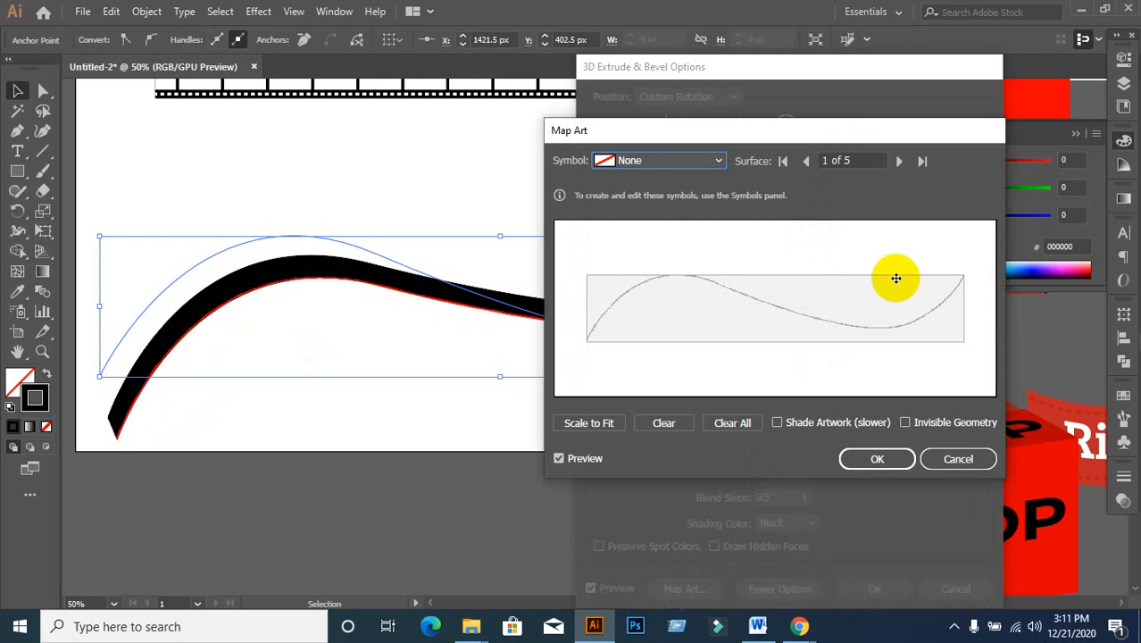
{"action": "left_click", "coordinate": [898, 161]}
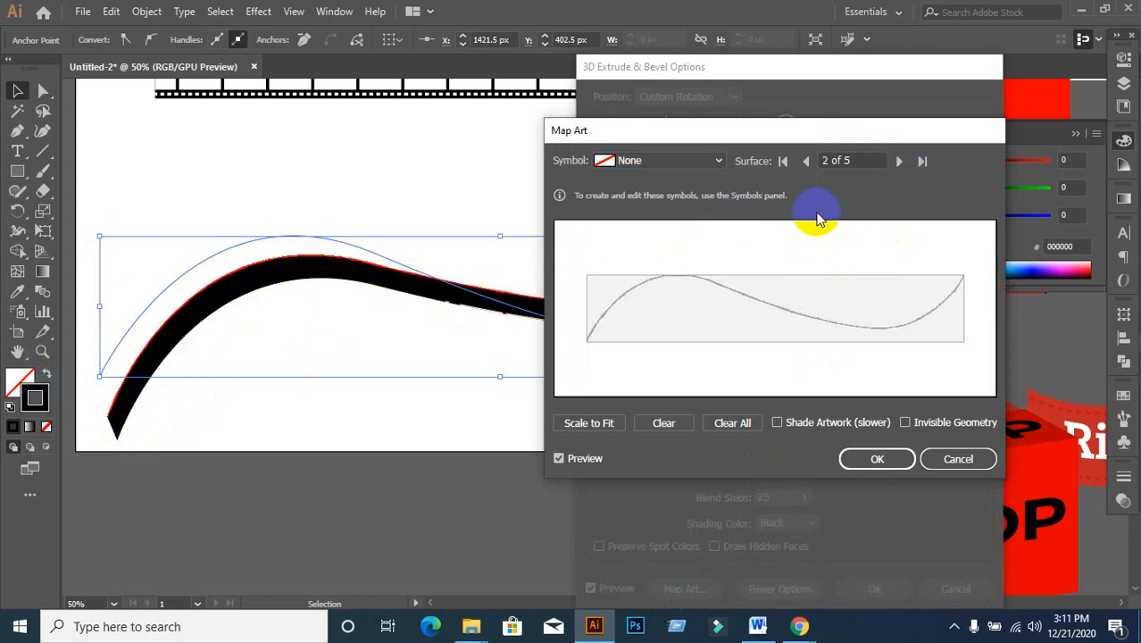
{"action": "left_click", "coordinate": [899, 161]}
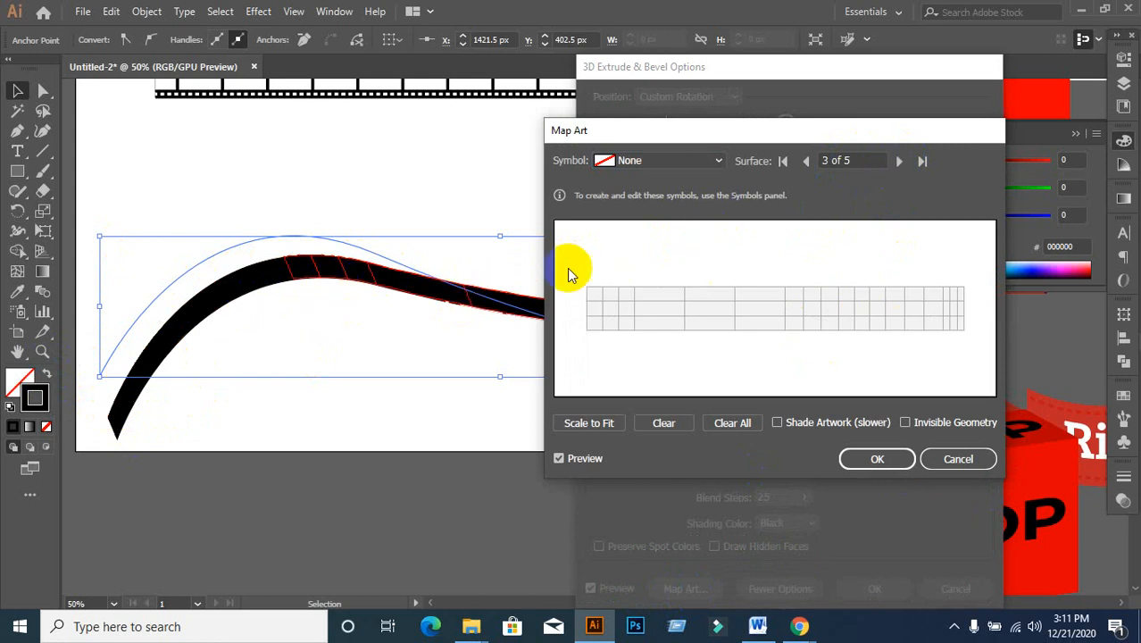
{"action": "left_click", "coordinate": [899, 161]}
{"action": "left_click_drag", "start_coordinate": [766, 135], "coordinate": [1031, 212]}
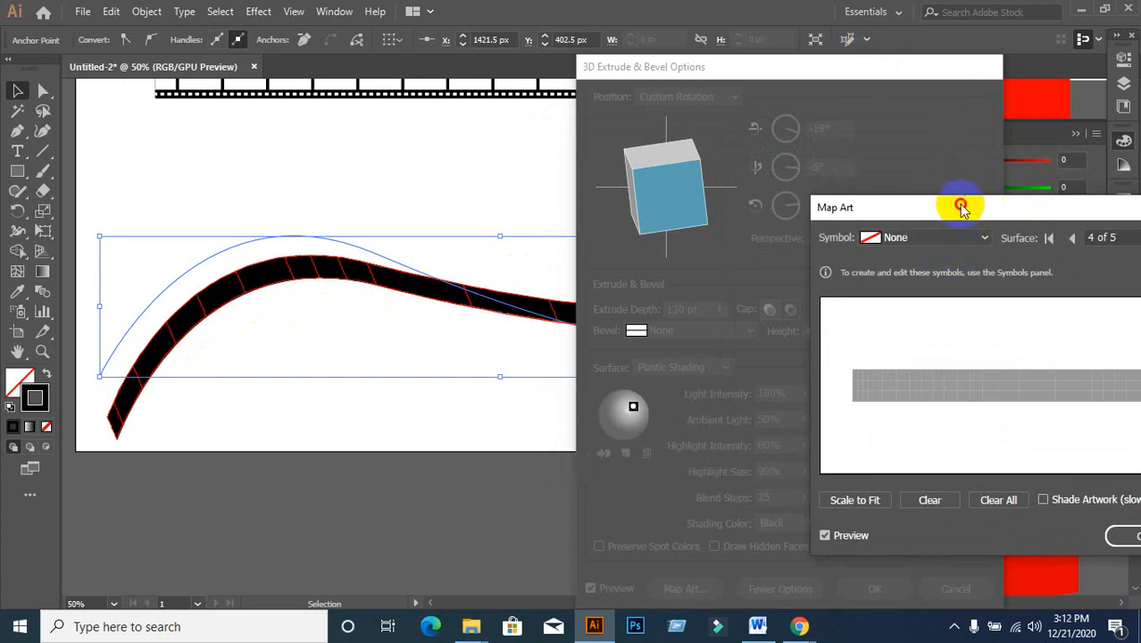
{"action": "left_click_drag", "start_coordinate": [961, 207], "coordinate": [798, 194]}
{"action": "left_click", "coordinate": [1007, 229]}
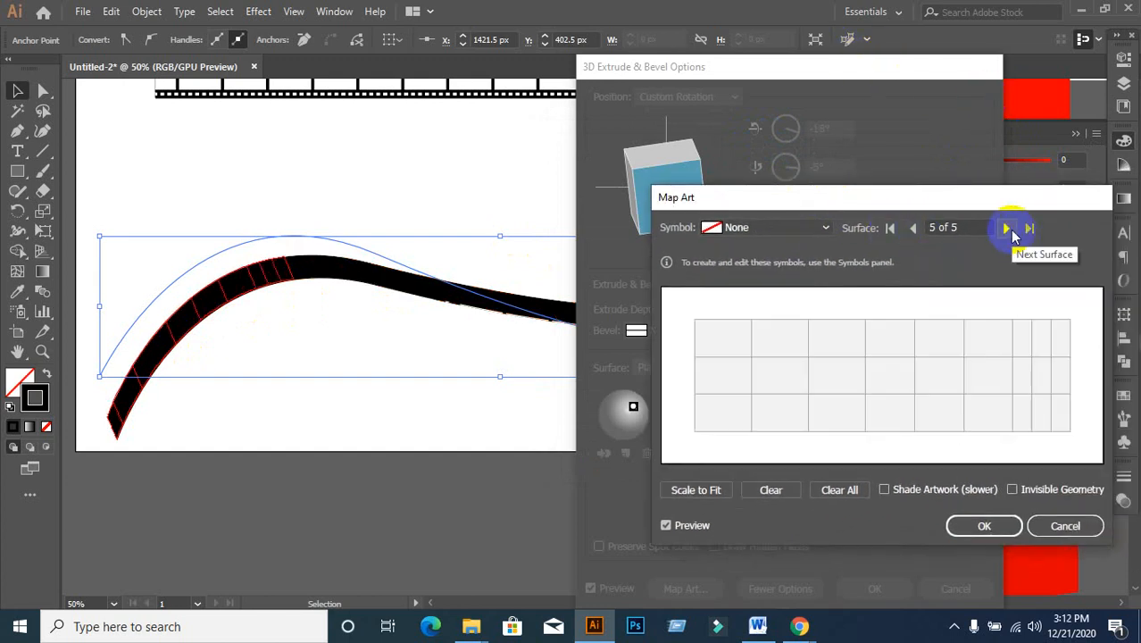
{"action": "left_click", "coordinate": [912, 229]}
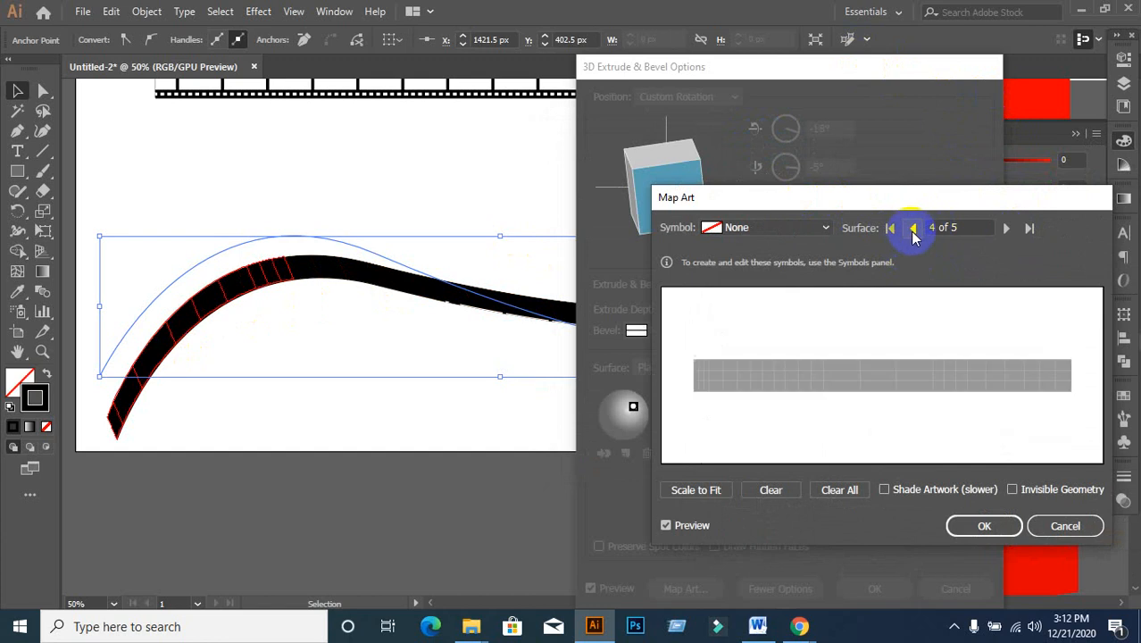
{"action": "left_click", "coordinate": [823, 229]}
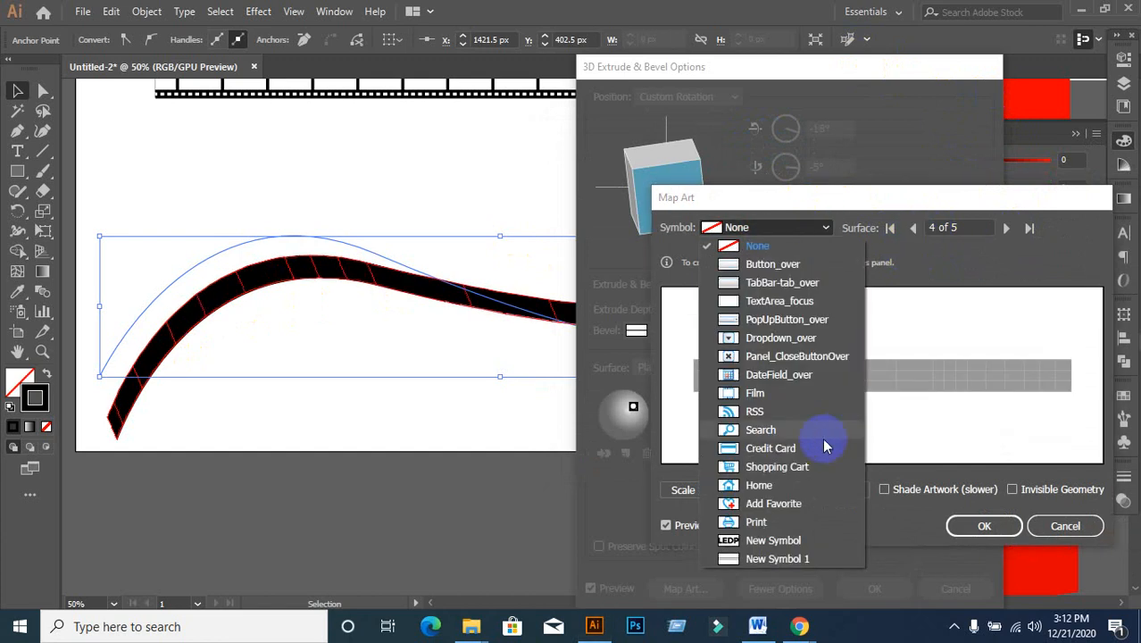
{"action": "left_click", "coordinate": [754, 558]}
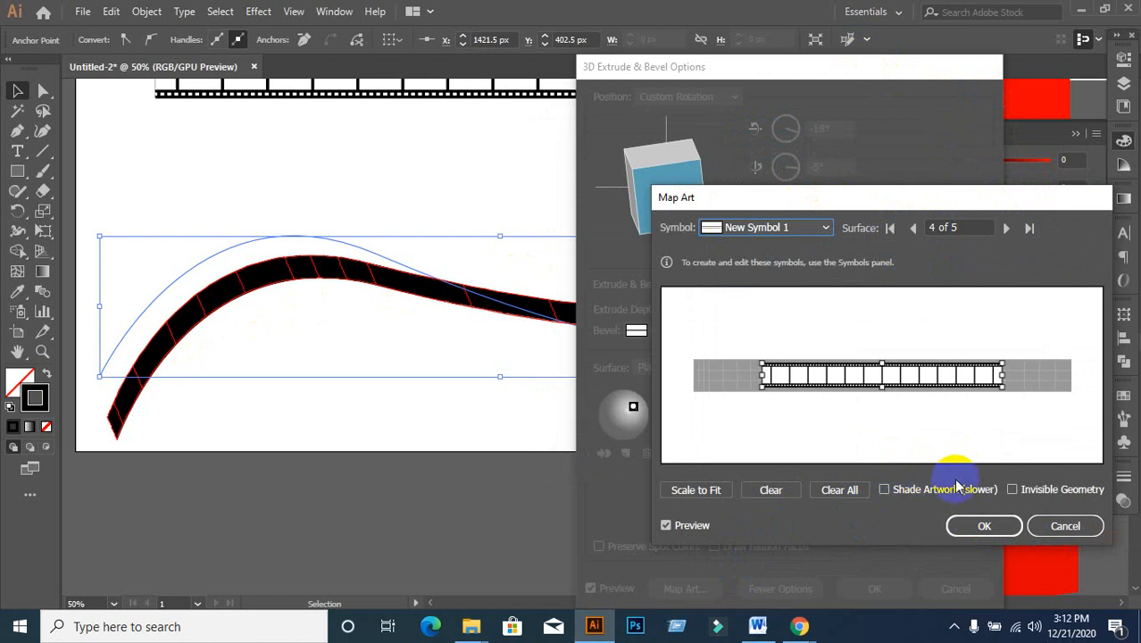
- Compare the mapped film strip on the wavy path with Invisible Geometry on and off
{"action": "left_click", "coordinate": [1012, 494]}
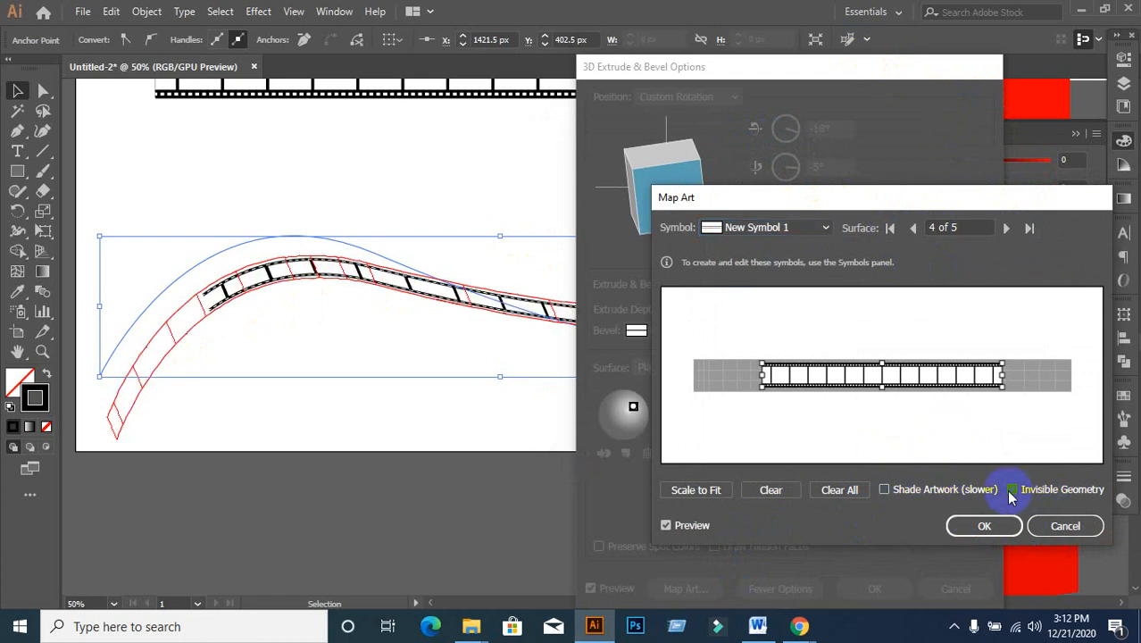
{"action": "left_click", "coordinate": [1013, 491]}
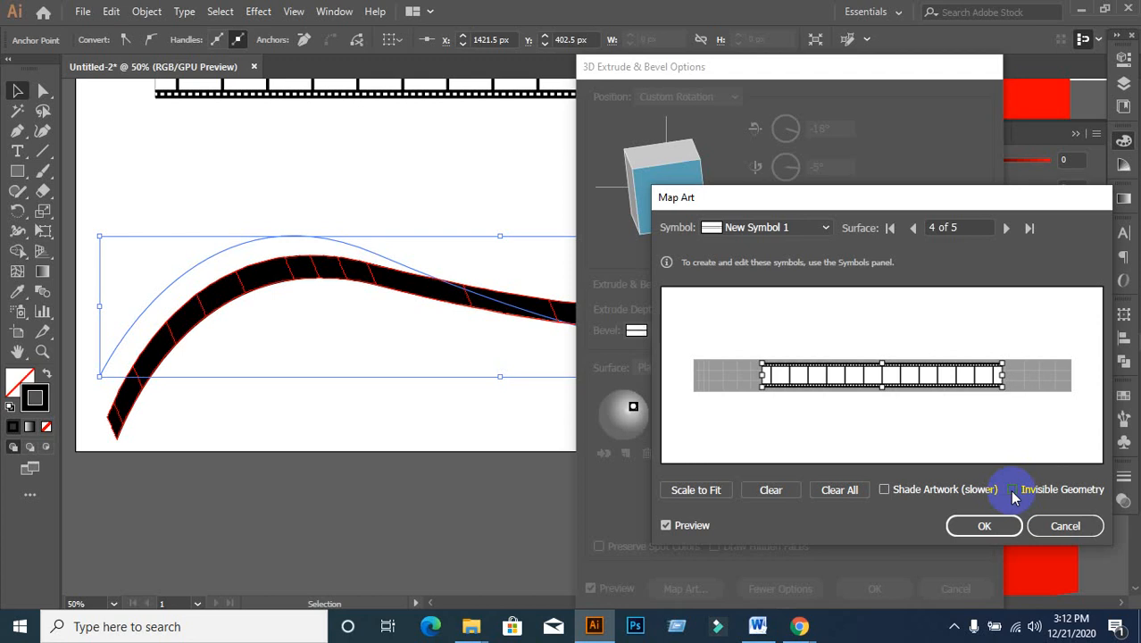
{"action": "left_click", "coordinate": [1012, 491]}
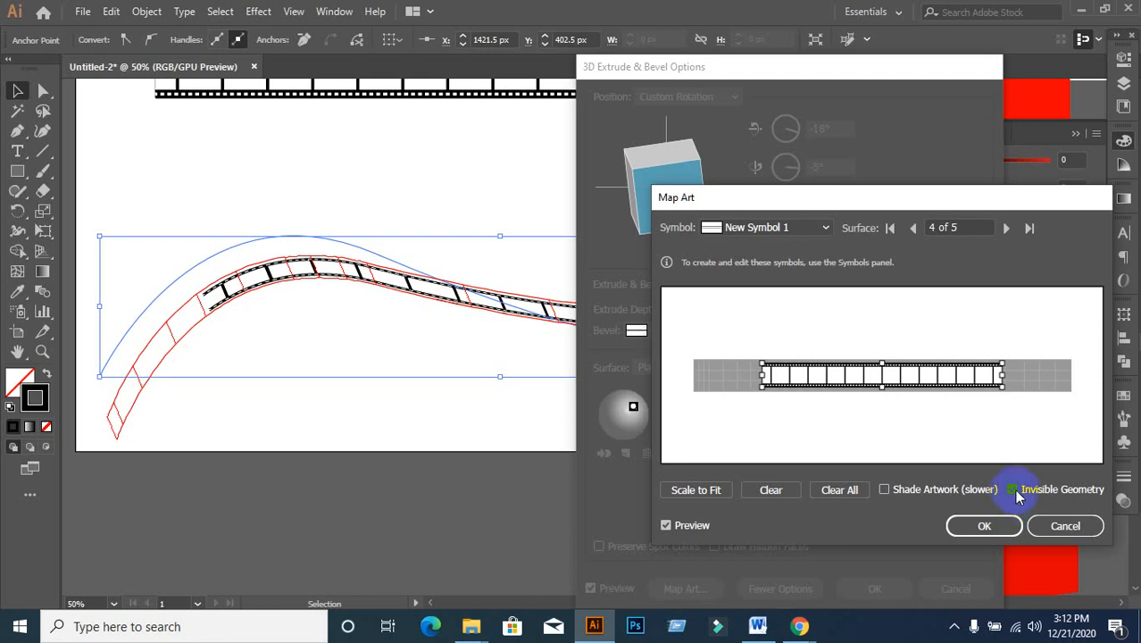
{"action": "left_click", "coordinate": [1014, 489]}
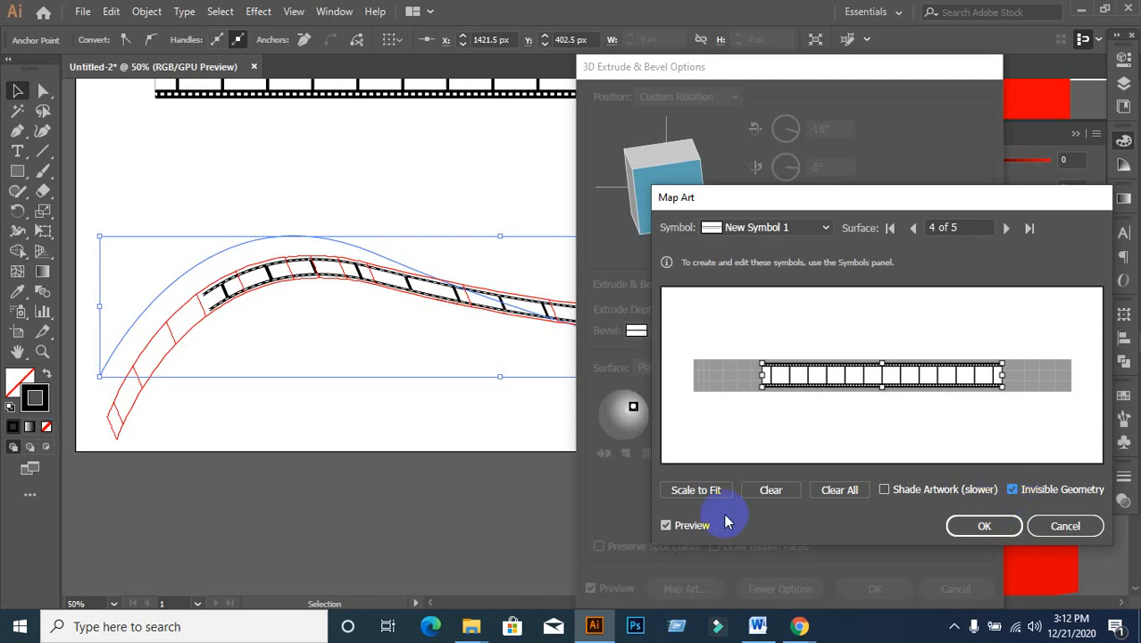
{"action": "left_click_drag", "start_coordinate": [738, 375], "coordinate": [801, 375]}
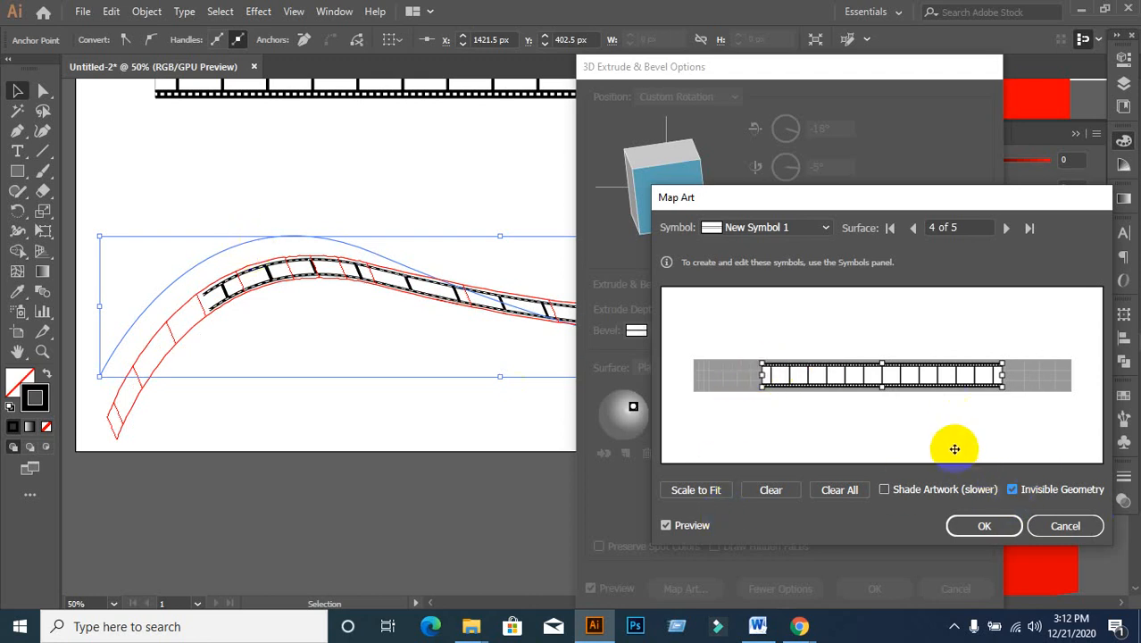
{"action": "left_click", "coordinate": [1012, 490]}
{"action": "left_click", "coordinate": [1012, 490]}
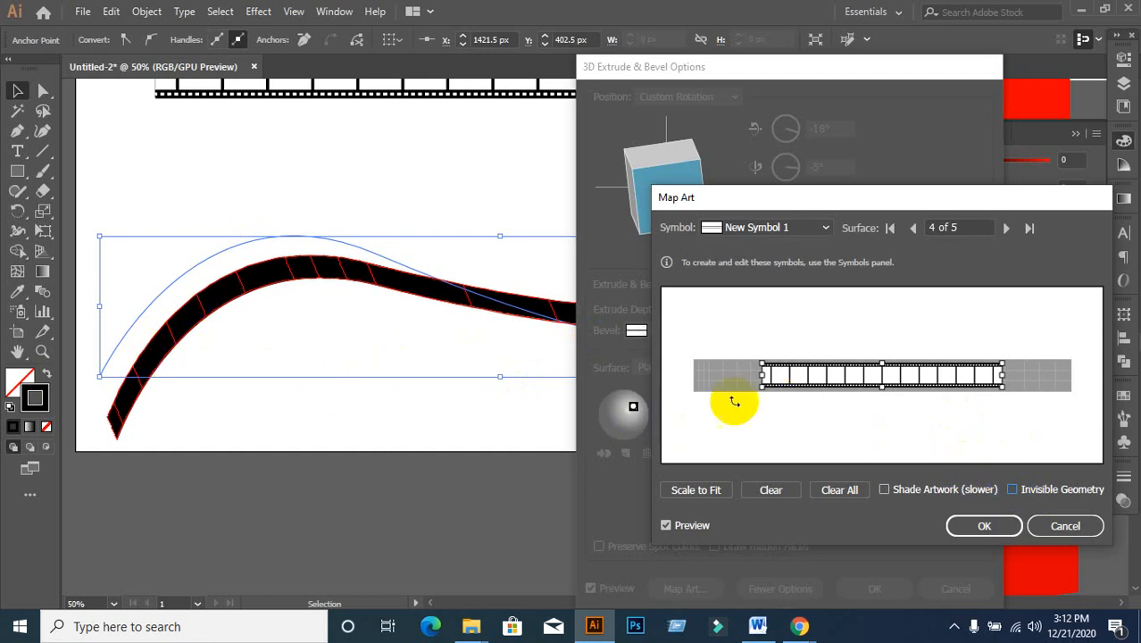
- Turn on Invisible Geometry and stretch the mapped film-strip symbol to fill the length and height of surface 4 of 5
{"action": "left_click", "coordinate": [1013, 489]}
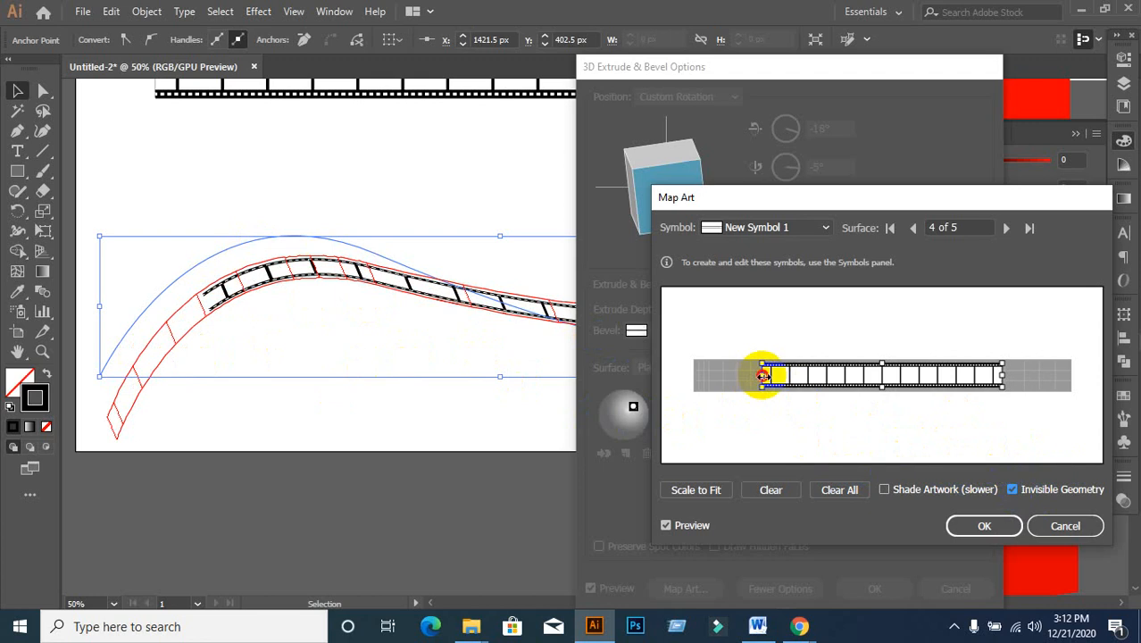
{"action": "left_click_drag", "start_coordinate": [763, 376], "coordinate": [697, 371]}
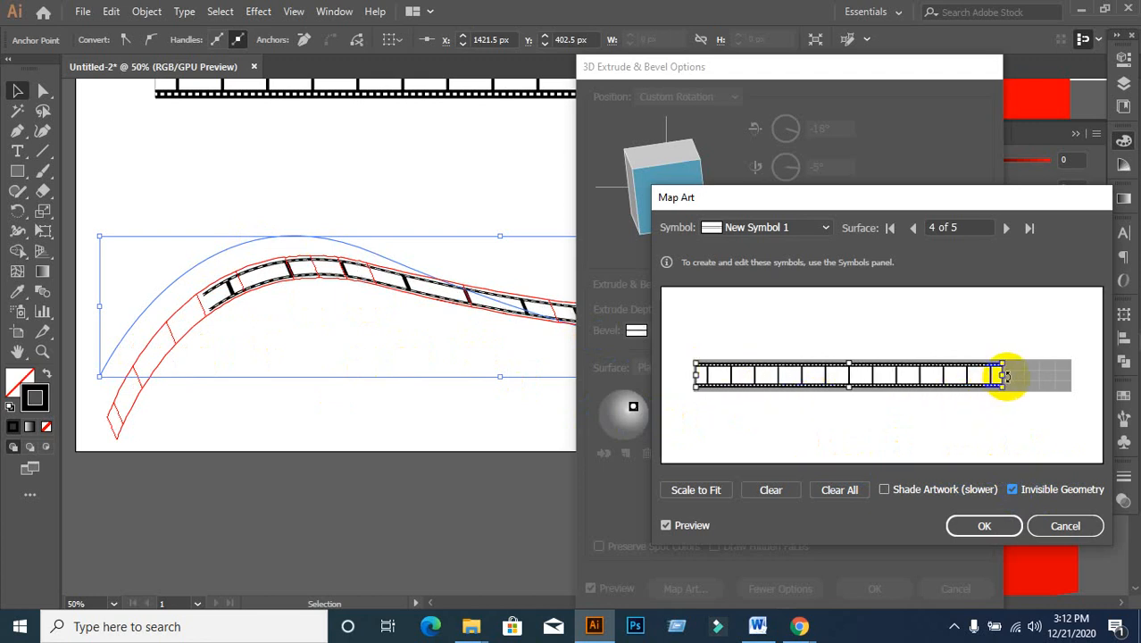
{"action": "left_click_drag", "start_coordinate": [1004, 376], "coordinate": [1071, 374]}
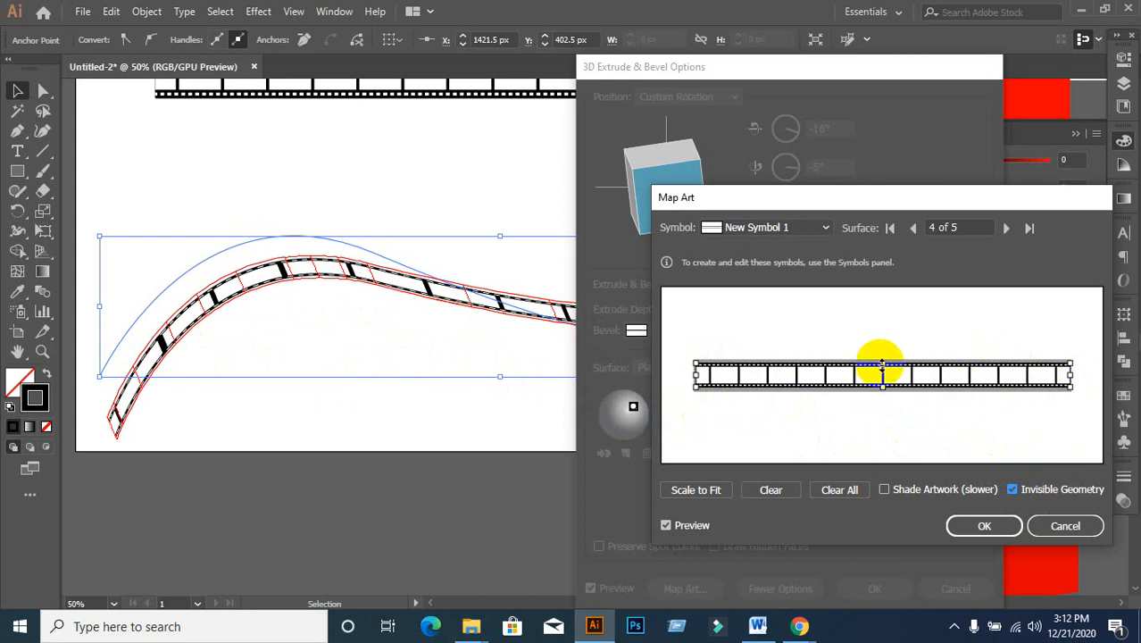
{"action": "left_click_drag", "start_coordinate": [882, 363], "coordinate": [882, 393]}
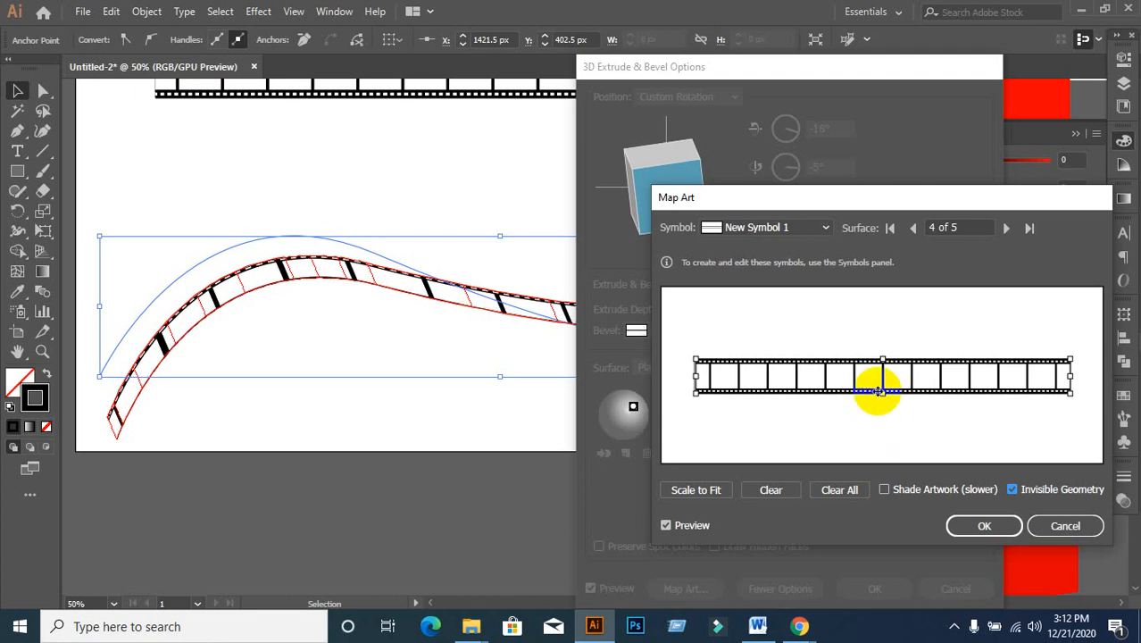
{"action": "left_click_drag", "start_coordinate": [885, 394], "coordinate": [885, 388]}
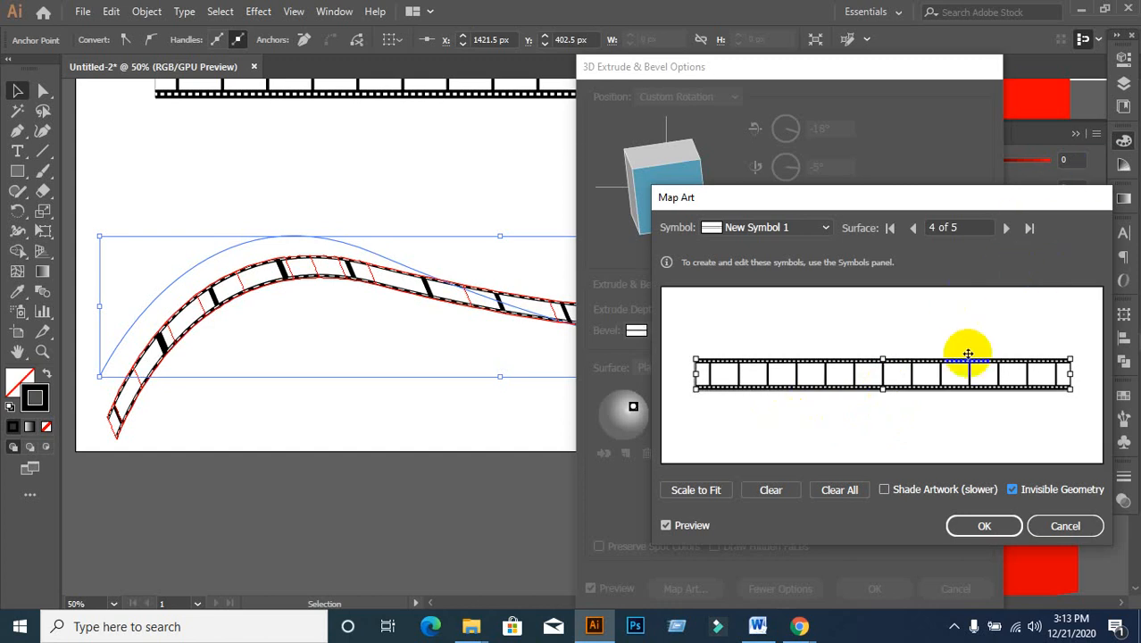
{"action": "left_click", "coordinate": [987, 525]}
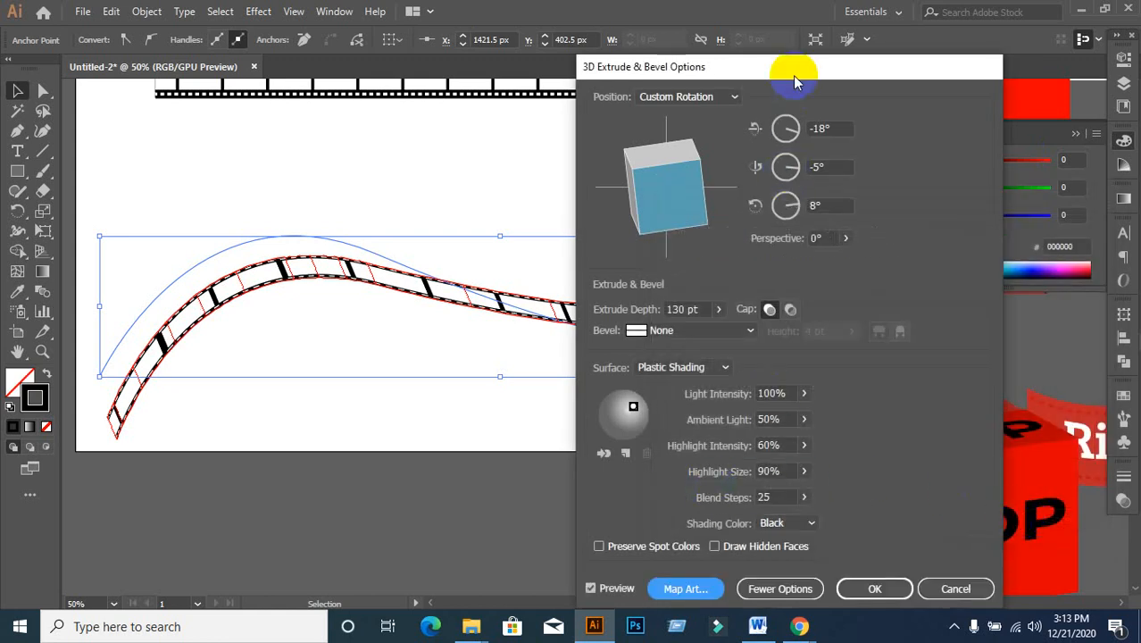
- Apply the 3D Extrude & Bevel settings to the wavy film strip and deselect it
{"action": "left_click_drag", "start_coordinate": [794, 77], "coordinate": [870, 51]}
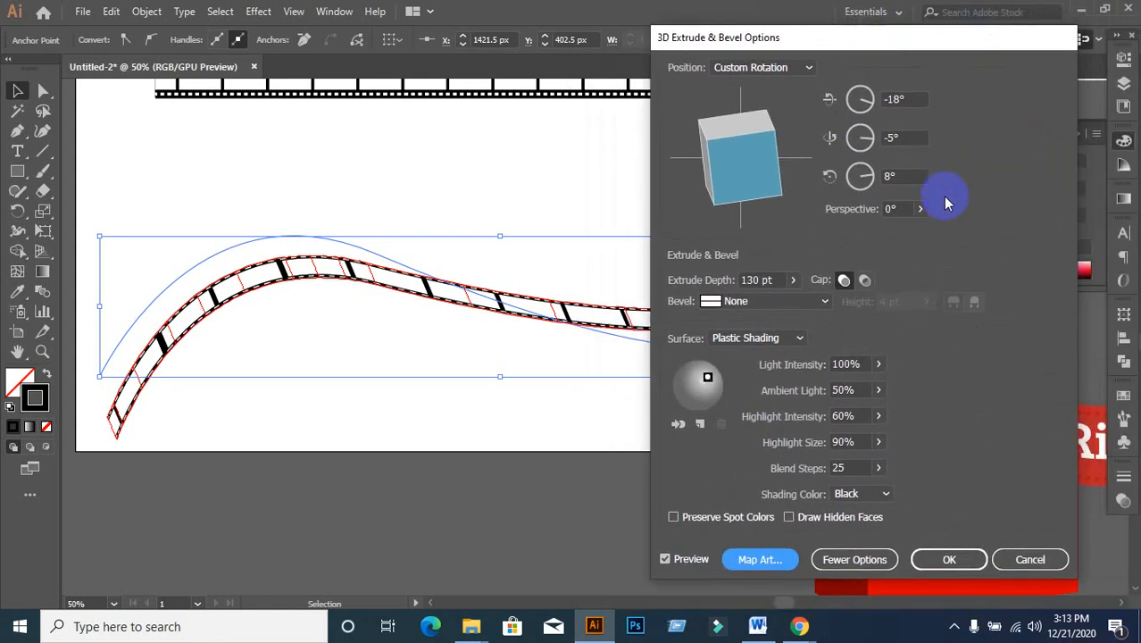
{"action": "left_click", "coordinate": [939, 564]}
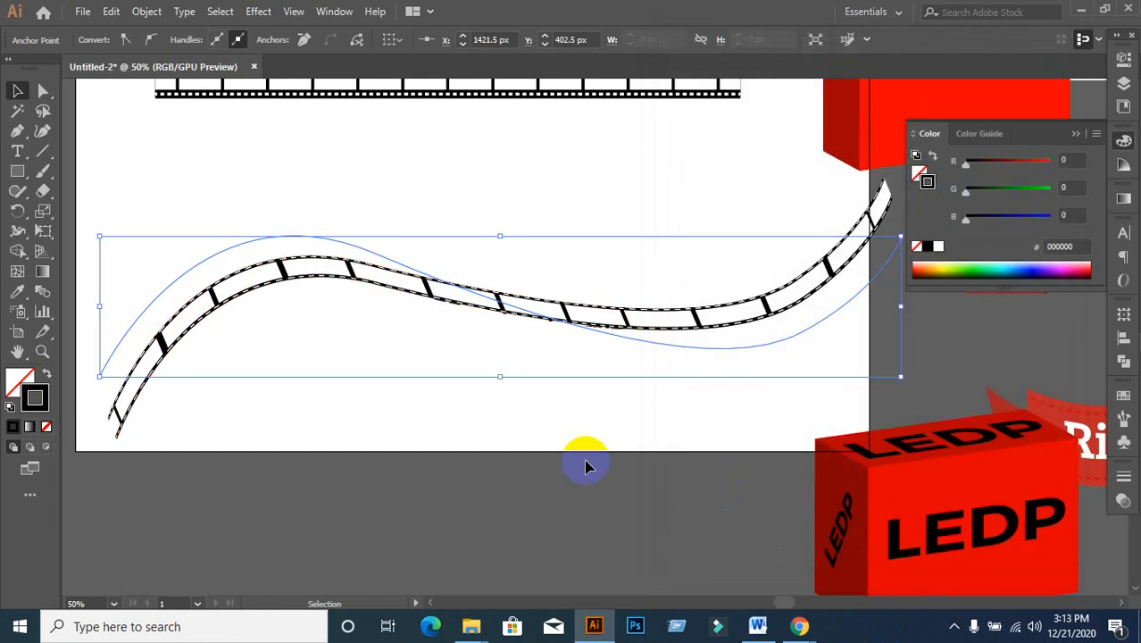
{"action": "left_click", "coordinate": [495, 444]}
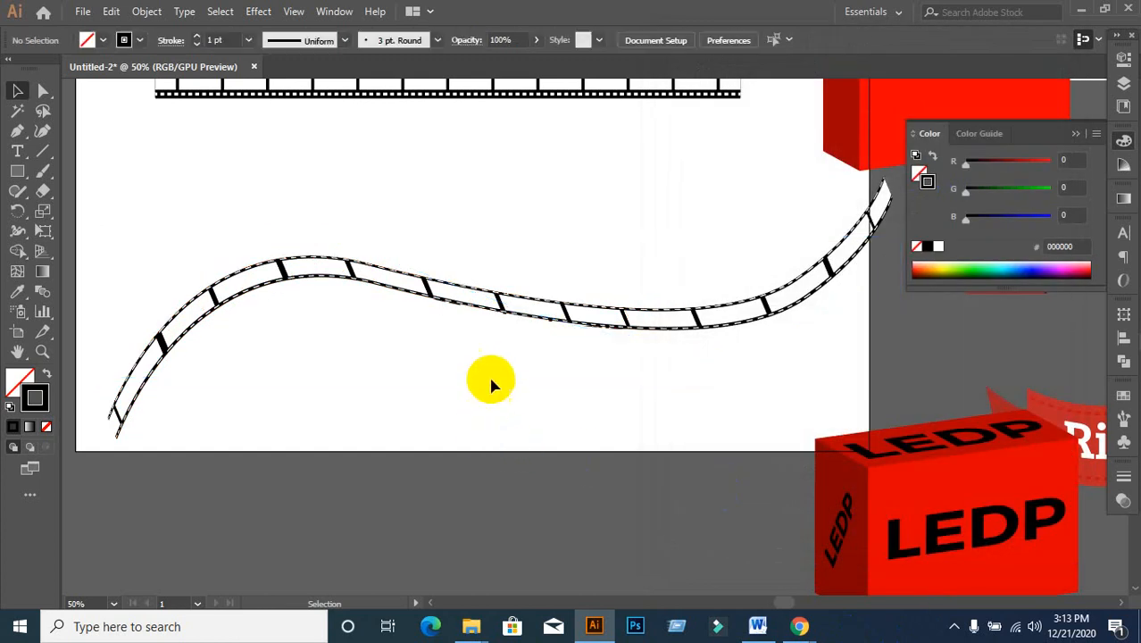
- Select the wavy film strip and expand its appearance into editable artwork
{"action": "scroll", "coordinate": [488, 382], "scroll_direction": "down", "scroll_amount": 1, "text": "alt"}
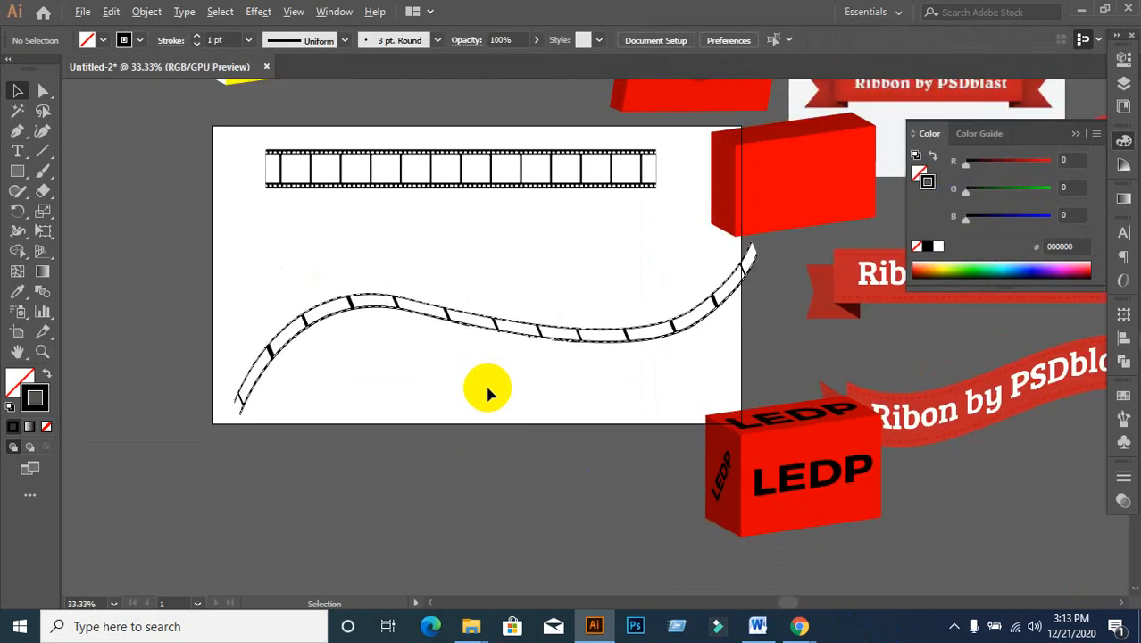
{"action": "left_click_drag", "start_coordinate": [276, 247], "coordinate": [491, 507]}
{"action": "left_click", "coordinate": [148, 12]}
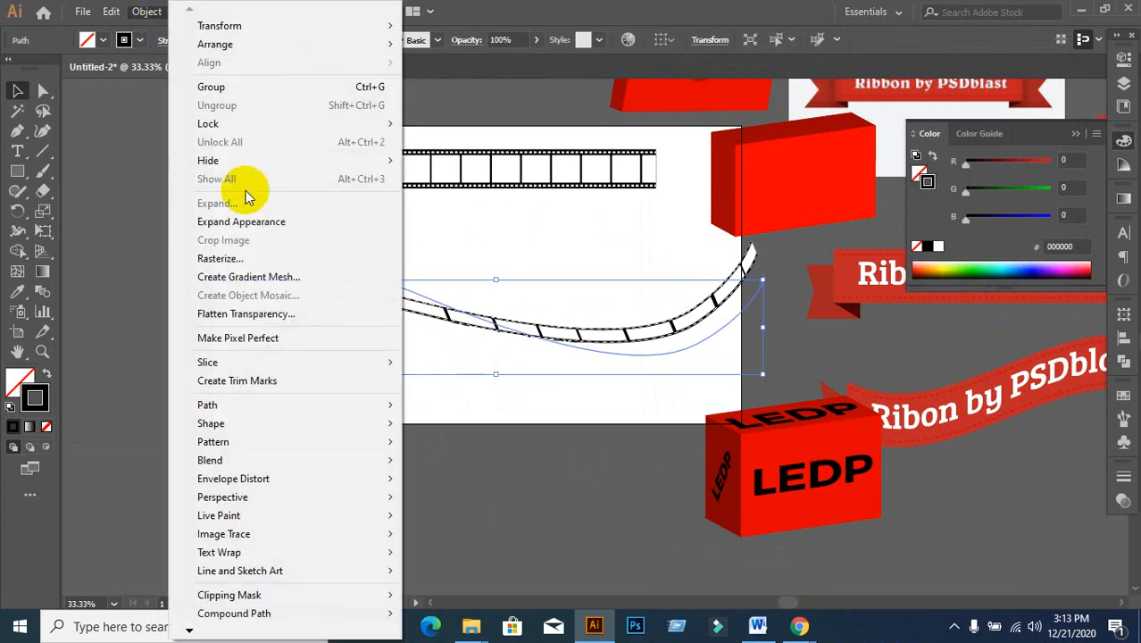
{"action": "left_click", "coordinate": [243, 221]}
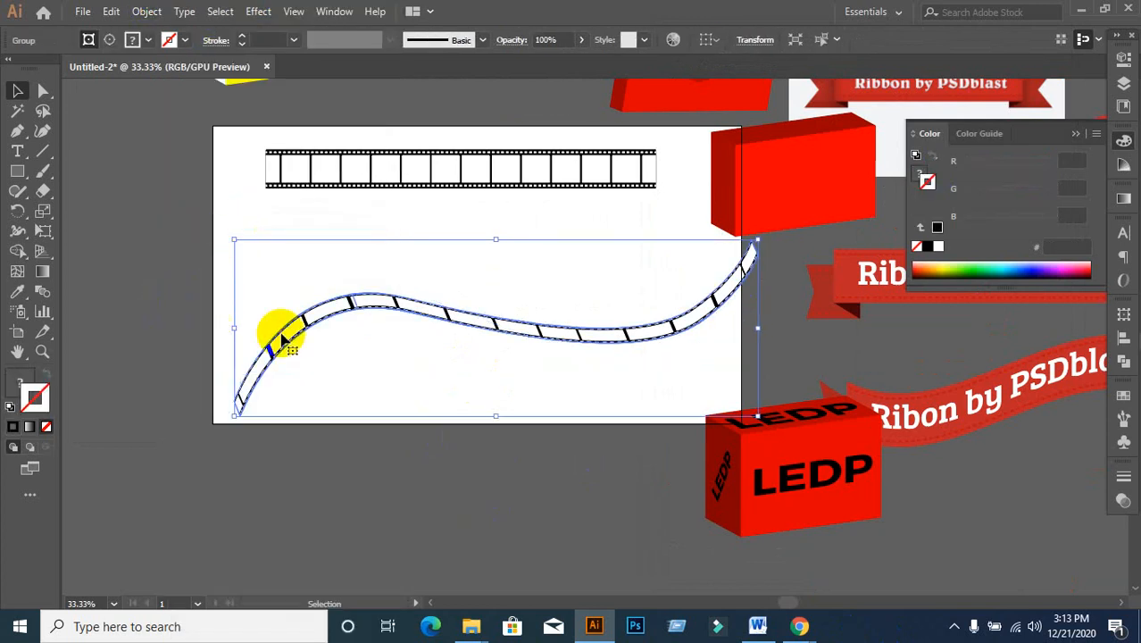
- Move the curved film strip off the artboard towards its upper-left corner
{"action": "left_click", "coordinate": [435, 500]}
{"action": "left_click", "coordinate": [323, 306]}
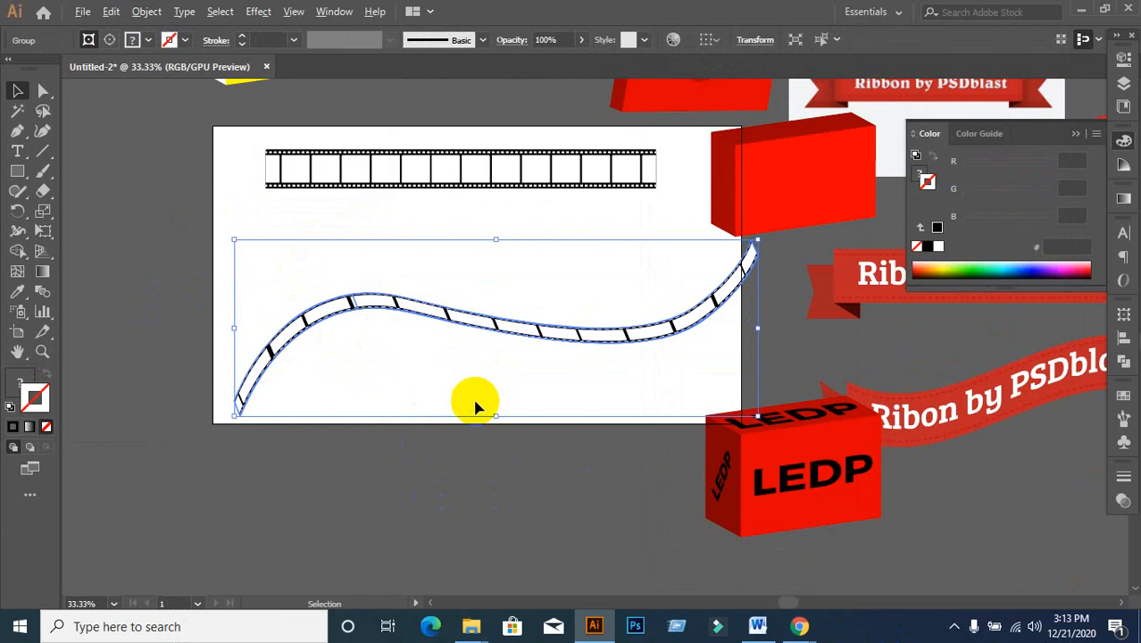
{"action": "scroll", "coordinate": [476, 400], "scroll_direction": "down", "scroll_amount": 1}
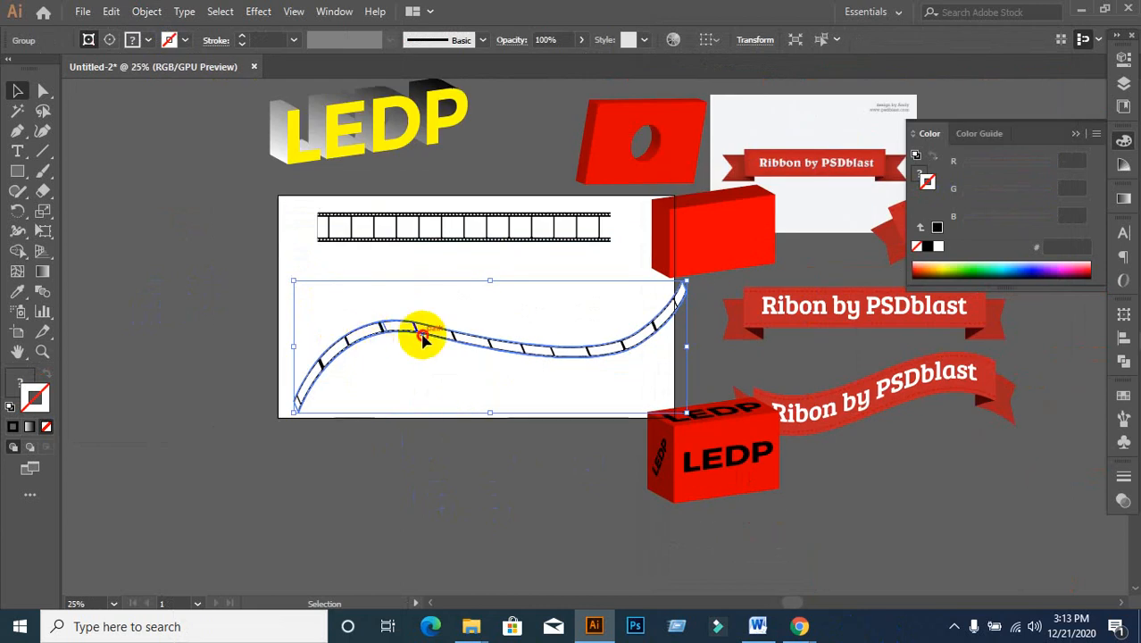
{"action": "left_click_drag", "start_coordinate": [426, 334], "coordinate": [148, 197]}
{"action": "left_click", "coordinate": [234, 319]}
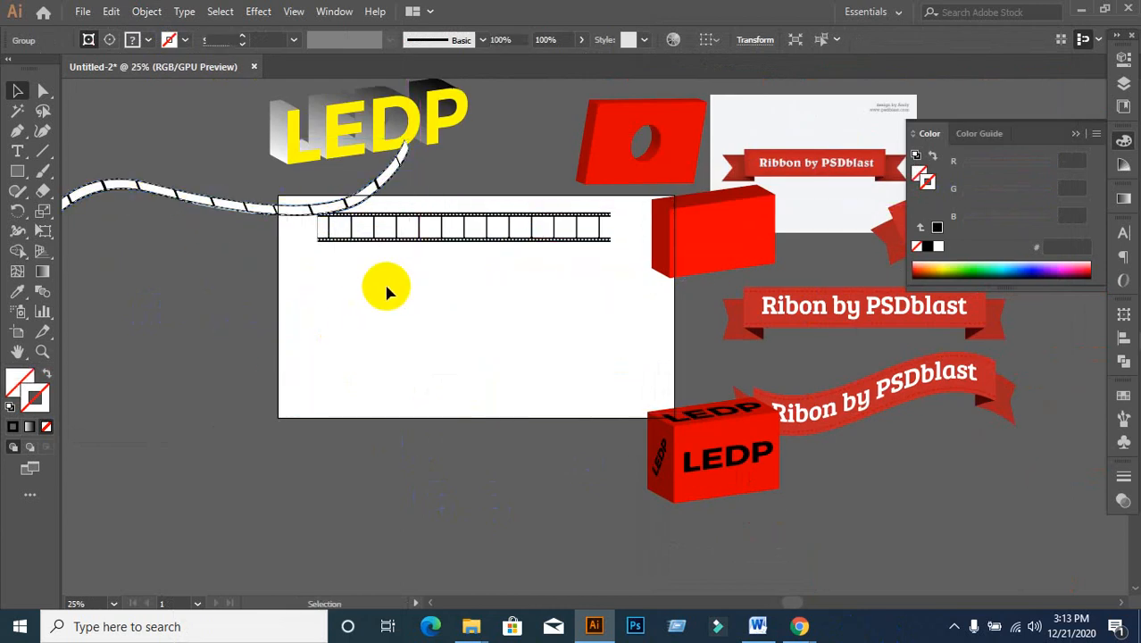
- Adjust the curved film strip's position so it sits beyond the artboard's upper-left corner, and deselect it
{"action": "scroll", "coordinate": [387, 277], "scroll_direction": "down", "scroll_amount": 1}
{"action": "scroll", "coordinate": [374, 292], "scroll_direction": "up", "scroll_amount": 2}
{"action": "left_click_drag", "start_coordinate": [242, 183], "coordinate": [236, 297]}
{"action": "scroll", "coordinate": [235, 295], "scroll_direction": "up", "scroll_amount": 2}
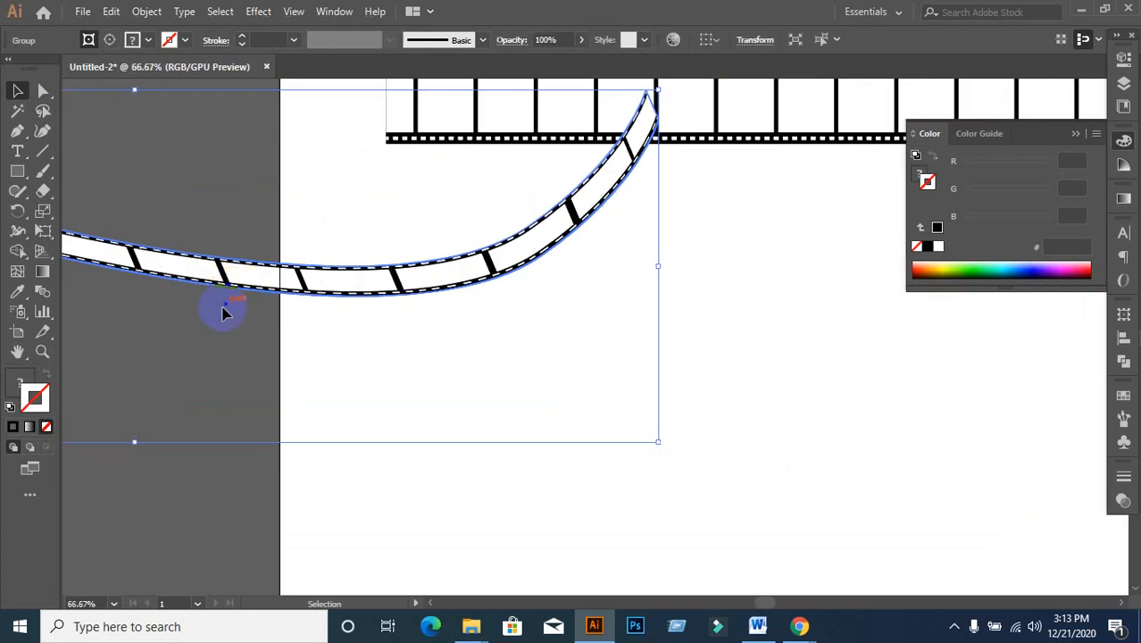
{"action": "left_click", "coordinate": [205, 339]}
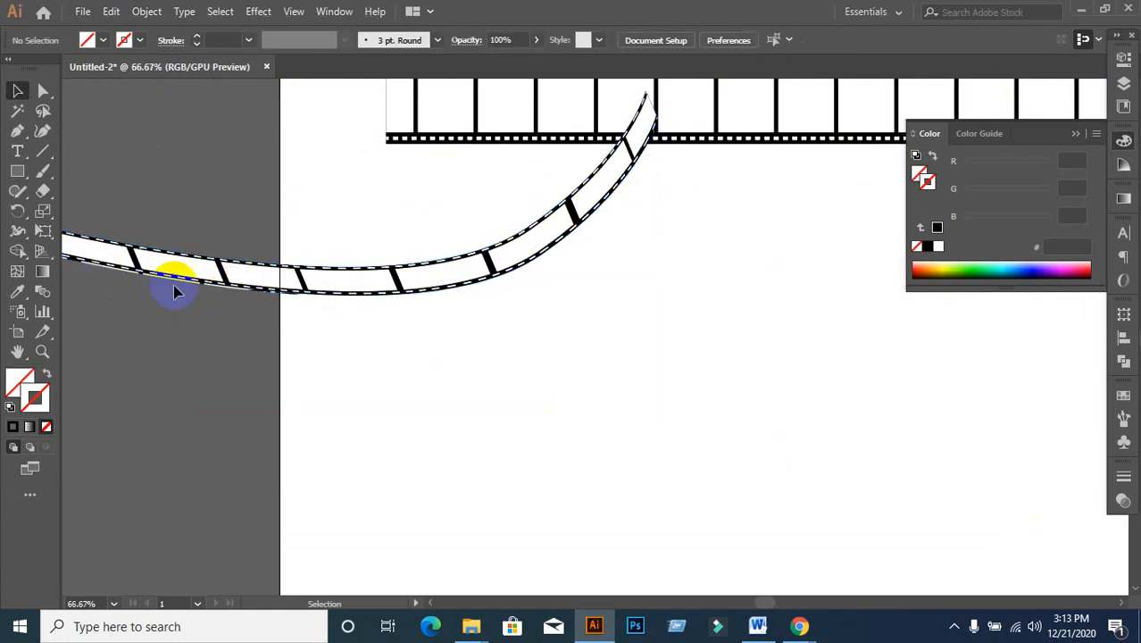
{"action": "scroll", "coordinate": [241, 323], "scroll_direction": "down", "scroll_amount": 2}
{"action": "left_click_drag", "start_coordinate": [241, 327], "coordinate": [165, 223]}
{"action": "left_click", "coordinate": [350, 378]}
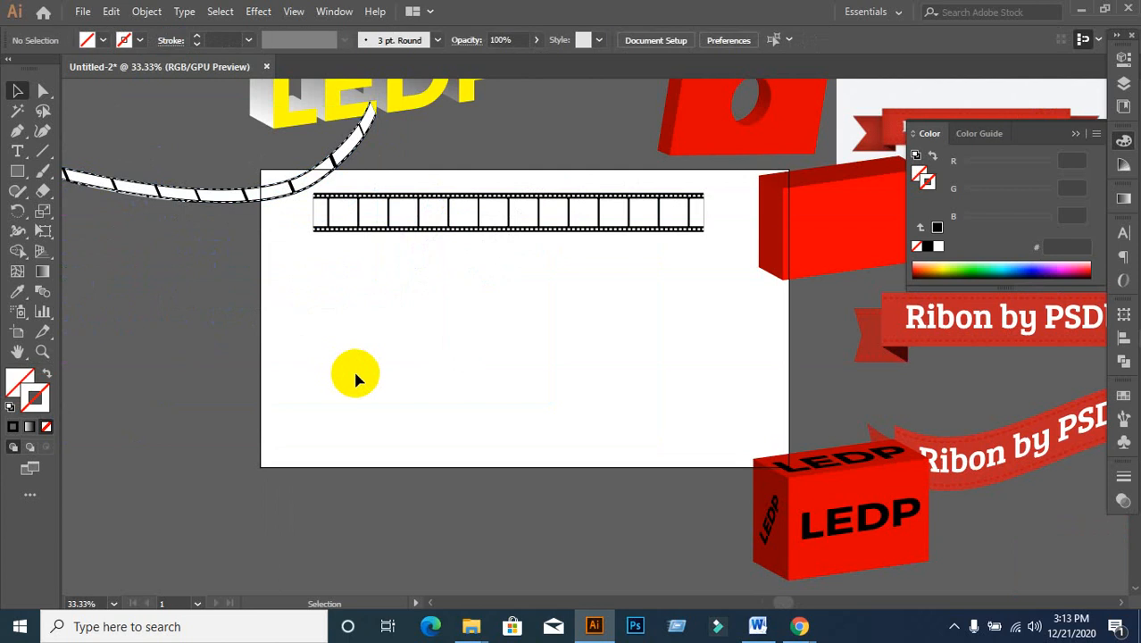
- Examine the 3D Extrude & Bevel options and the other available 3D effects without applying any
{"action": "left_click", "coordinate": [261, 13]}
{"action": "mouse_move", "coordinate": [314, 109]}
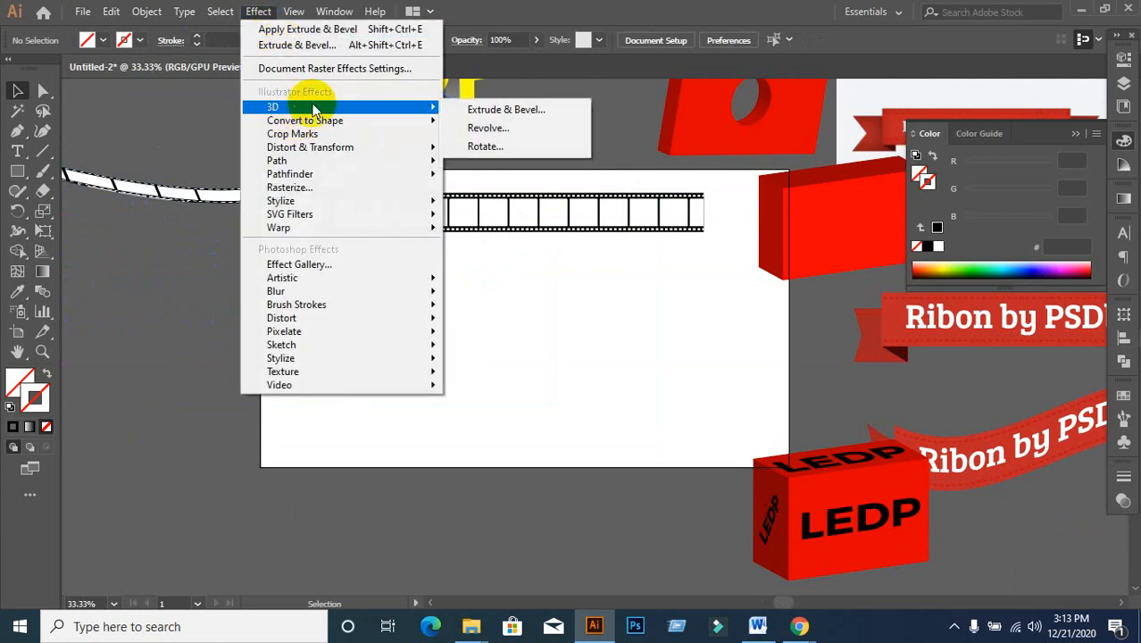
{"action": "left_click", "coordinate": [522, 109]}
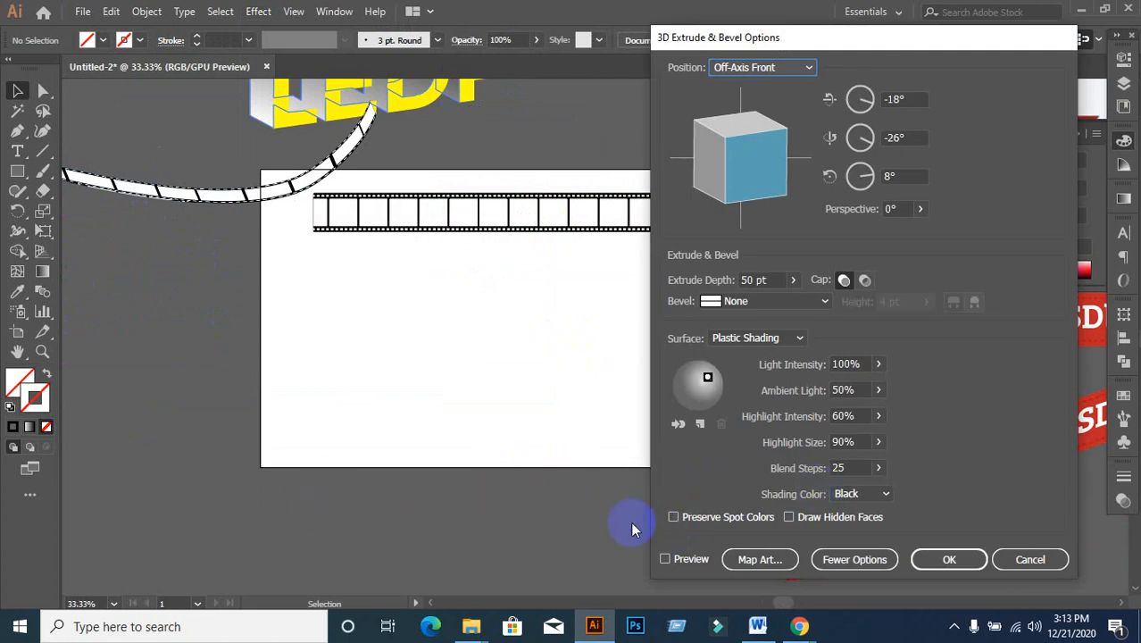
{"action": "left_click", "coordinate": [1030, 558]}
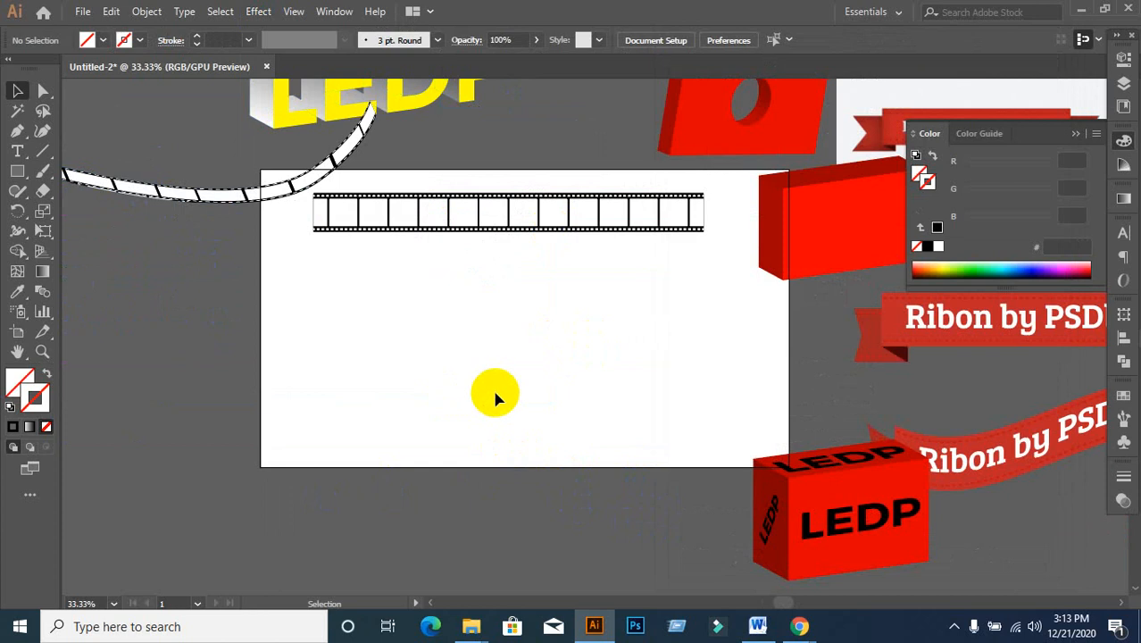
{"action": "left_click", "coordinate": [265, 15]}
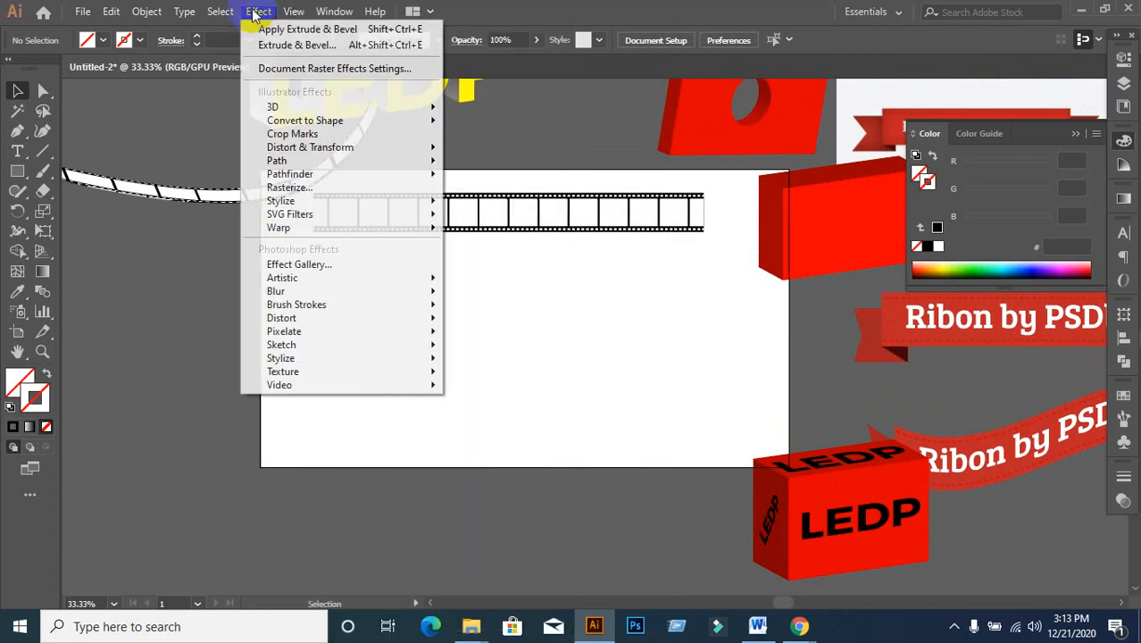
{"action": "mouse_move", "coordinate": [286, 107]}
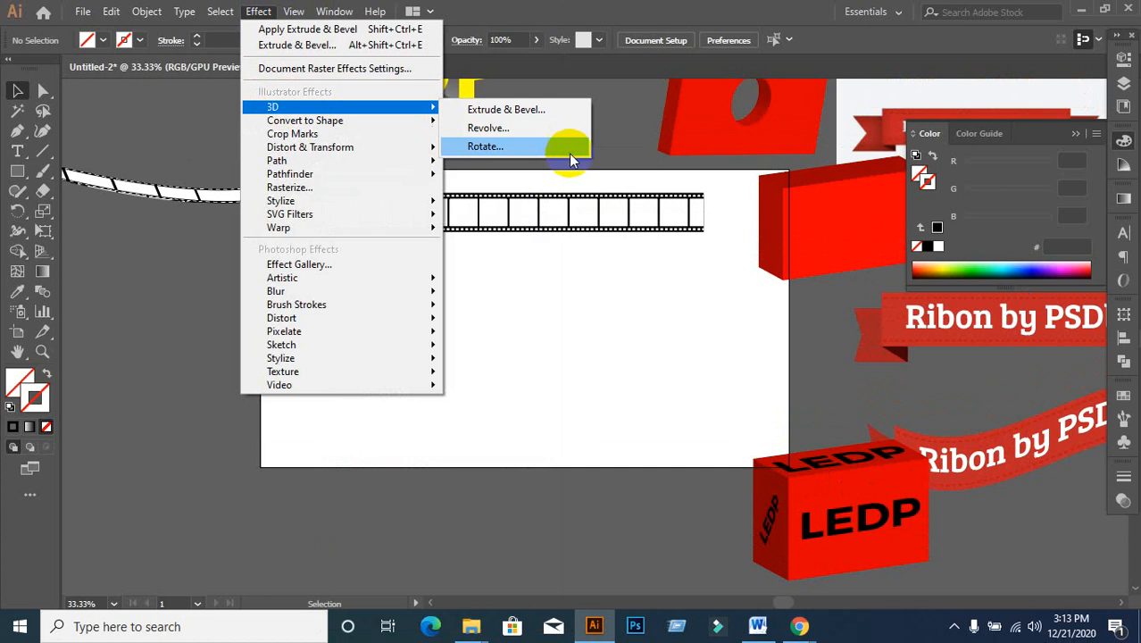
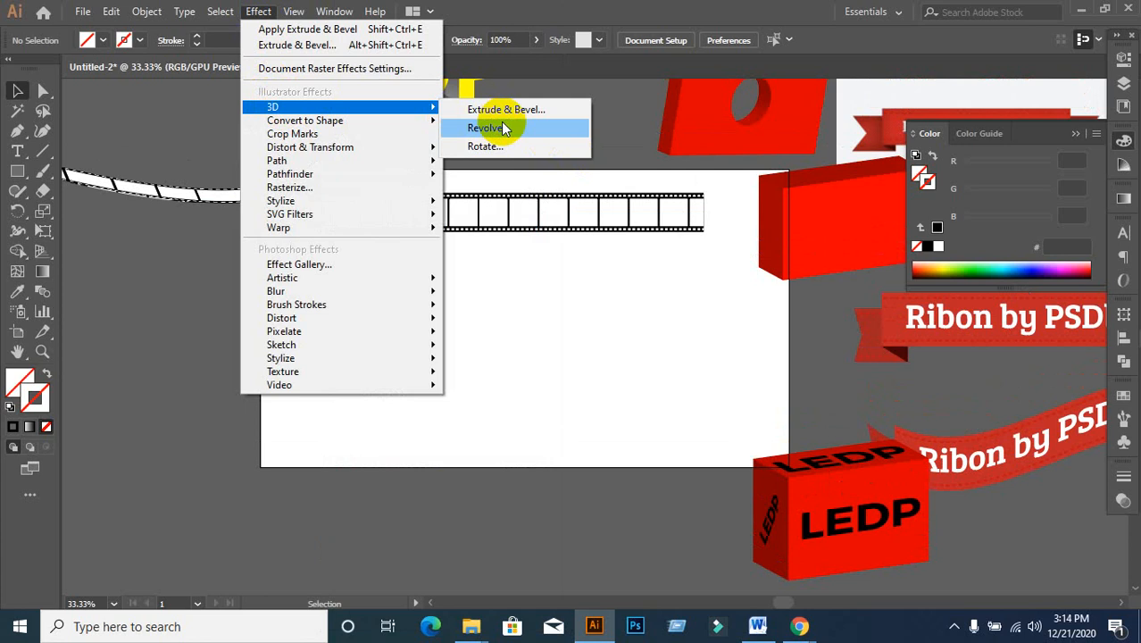
{"action": "left_click", "coordinate": [589, 8]}
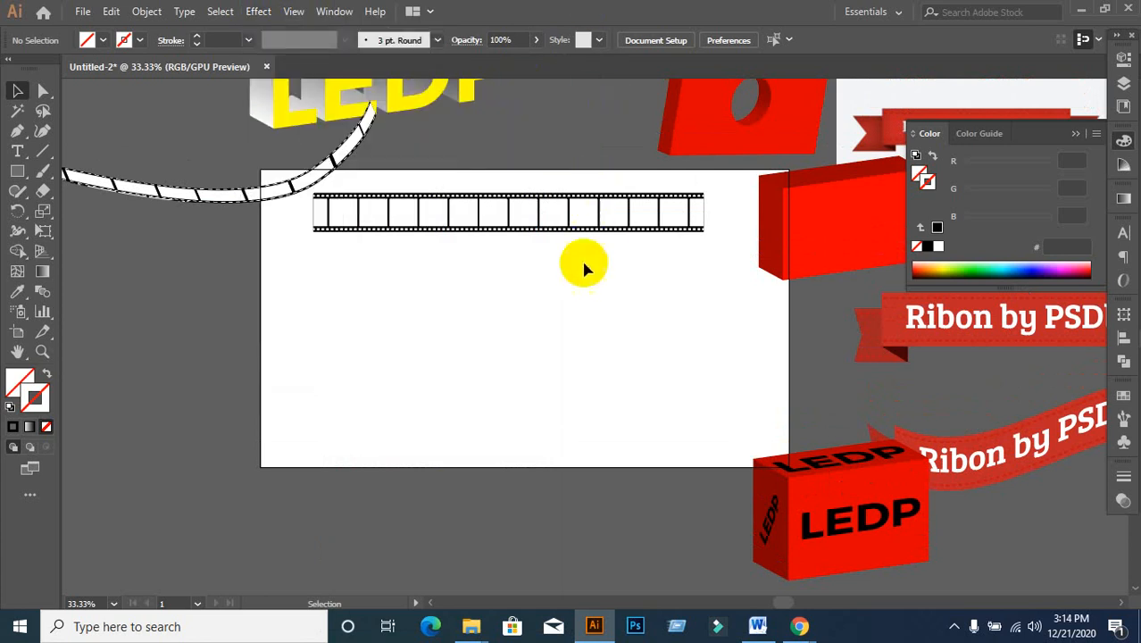
{"action": "left_click", "coordinate": [527, 219]}
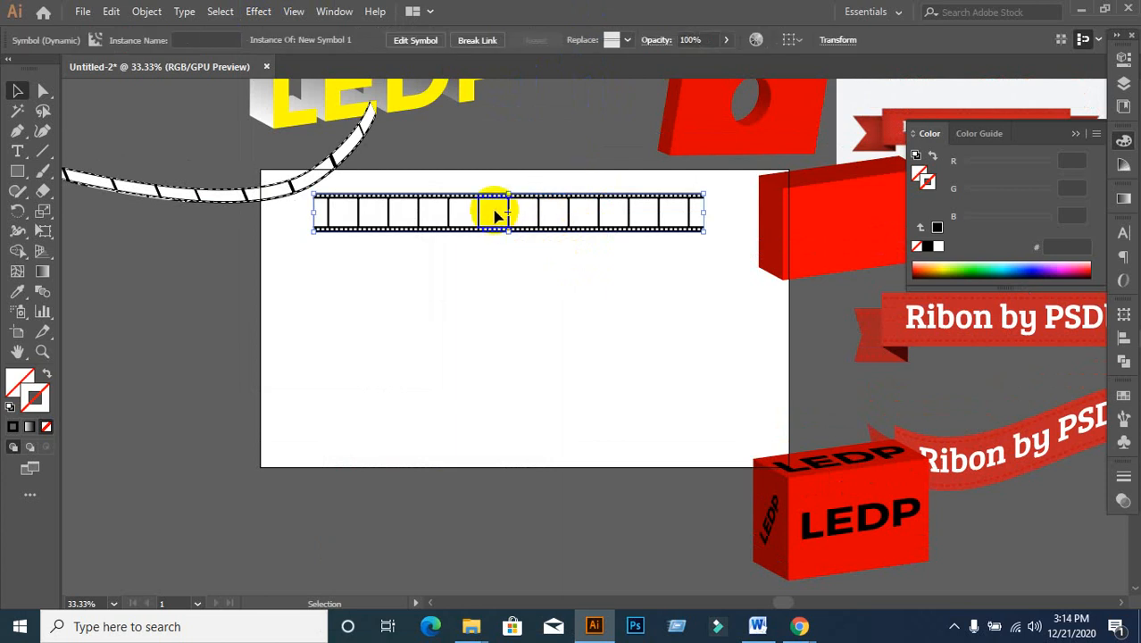
{"action": "left_click", "coordinate": [543, 134]}
- Draw a tall rectangle on the artboard below the straight film strip and fill it with red
{"action": "scroll", "coordinate": [492, 400], "scroll_direction": "down", "scroll_amount": 3}
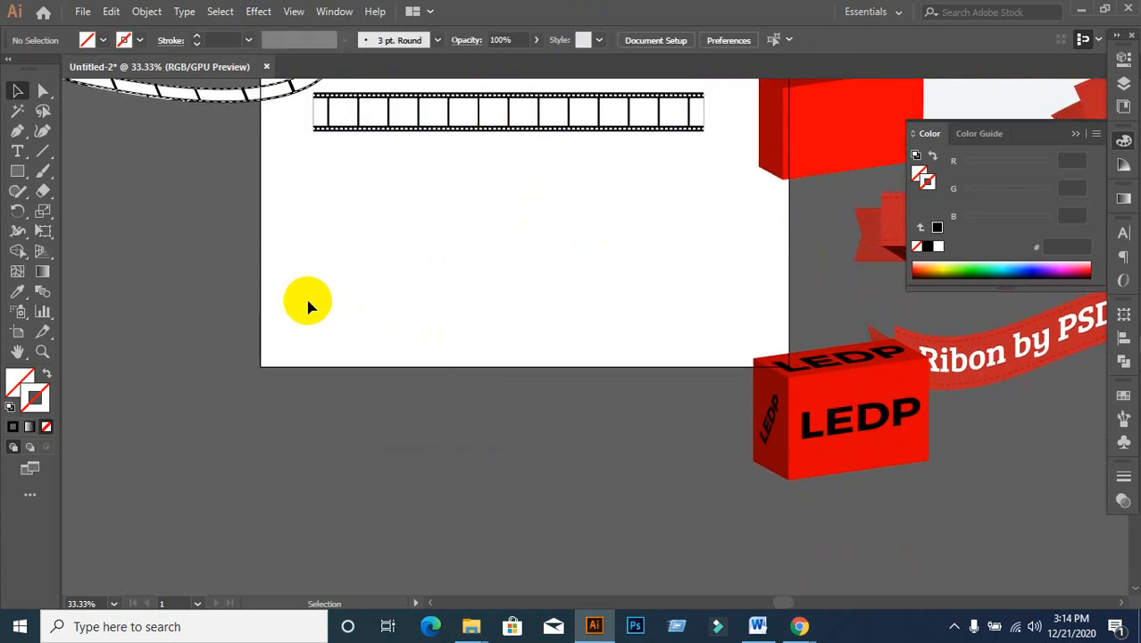
{"action": "left_click", "coordinate": [17, 171]}
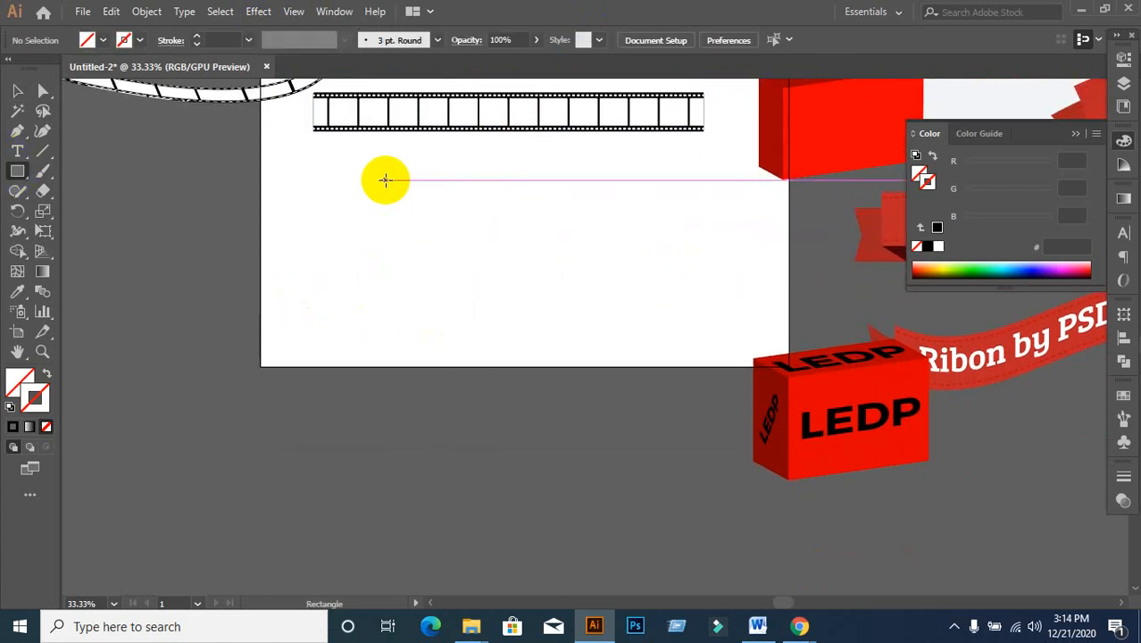
{"action": "mouse_move", "coordinate": [386, 180]}
{"action": "left_mouse_down"}
{"action": "mouse_move", "coordinate": [471, 314]}
{"action": "mouse_move", "coordinate": [474, 372]}
{"action": "mouse_move", "coordinate": [474, 341]}
{"action": "left_mouse_up"}
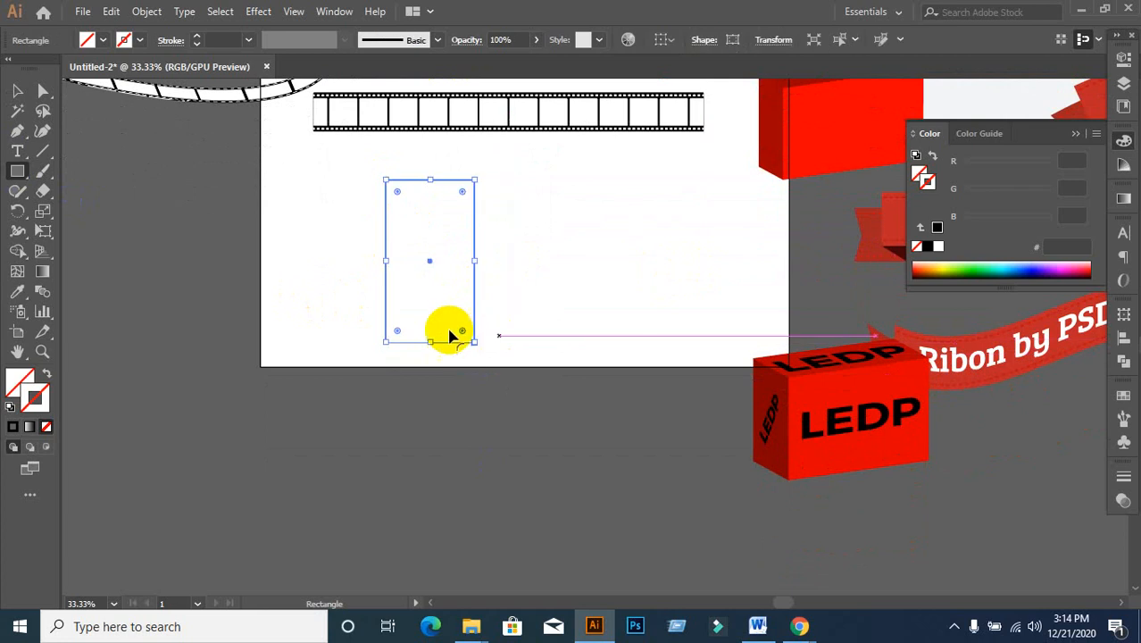
{"action": "left_click", "coordinate": [88, 40]}
{"action": "left_click", "coordinate": [58, 77]}
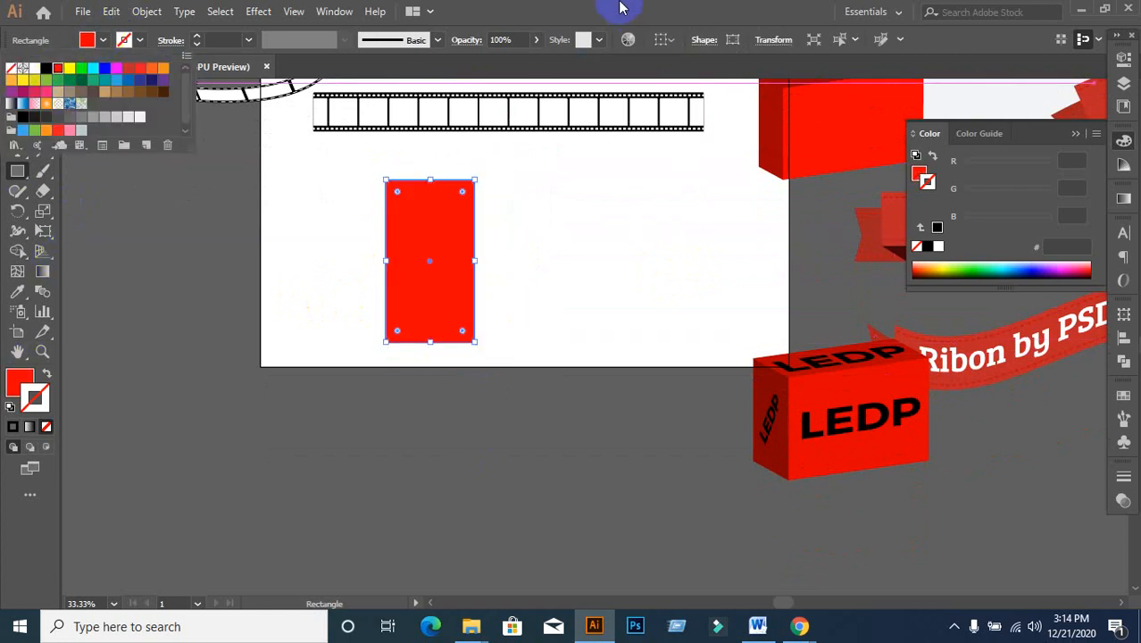
{"action": "left_click", "coordinate": [616, 10]}
- Start a 3D Revolve effect on the red rectangle with the preview turned on
{"action": "left_click", "coordinate": [259, 11]}
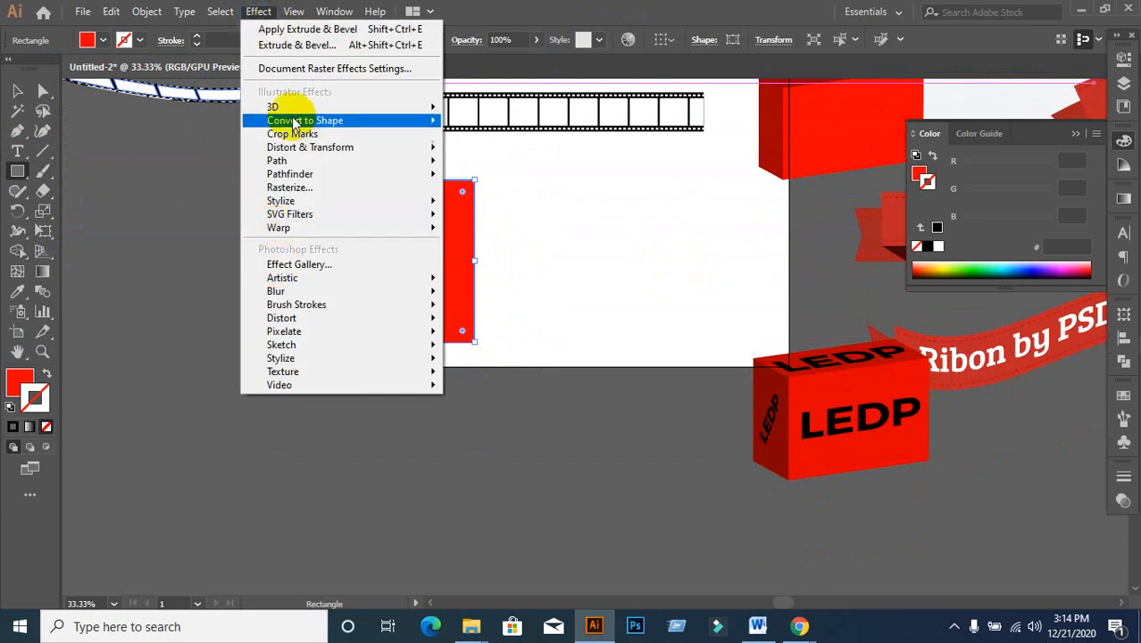
{"action": "left_click", "coordinate": [479, 131]}
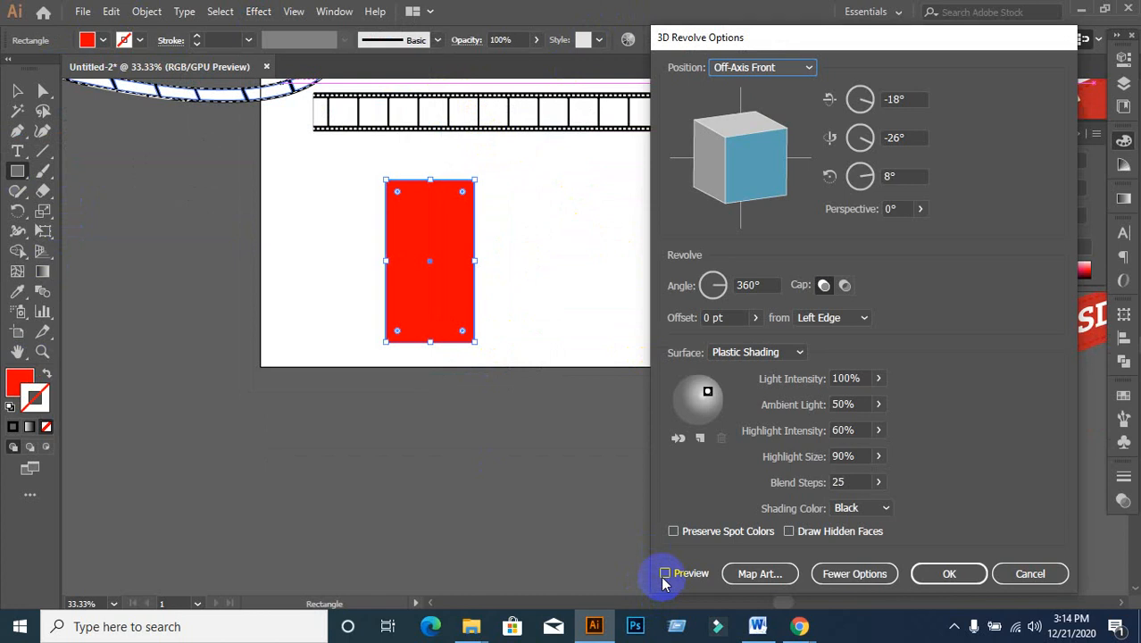
{"action": "left_click", "coordinate": [665, 574]}
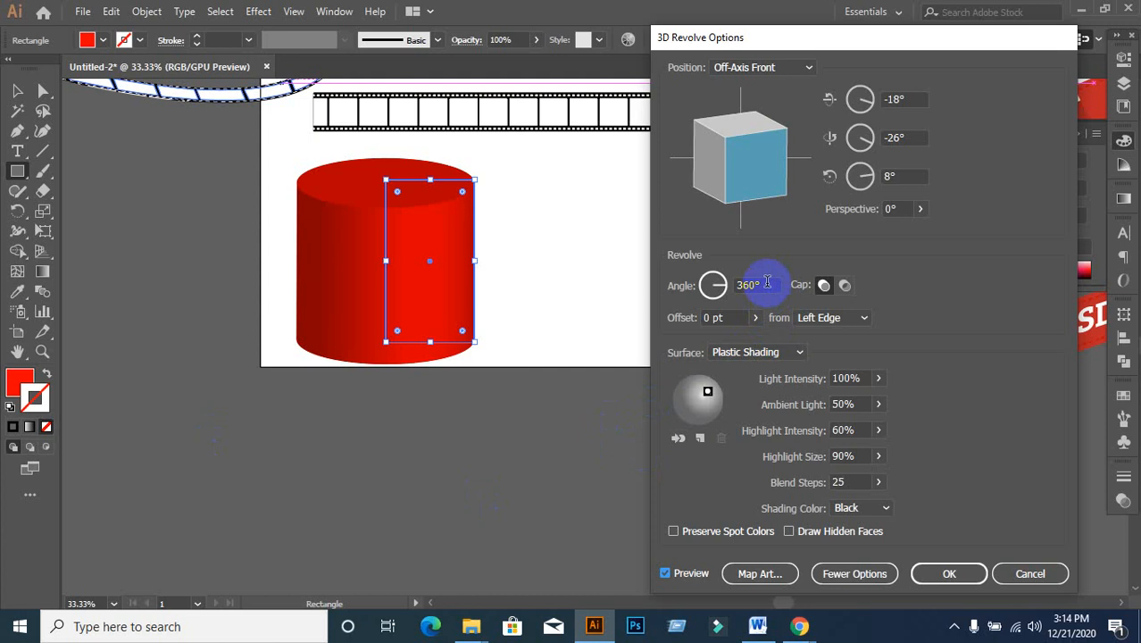
- Try smaller revolve angles on the previewed cylinder, lowering the angle gradually to 227° and raising it slightly again
{"action": "double_click", "coordinate": [766, 284]}
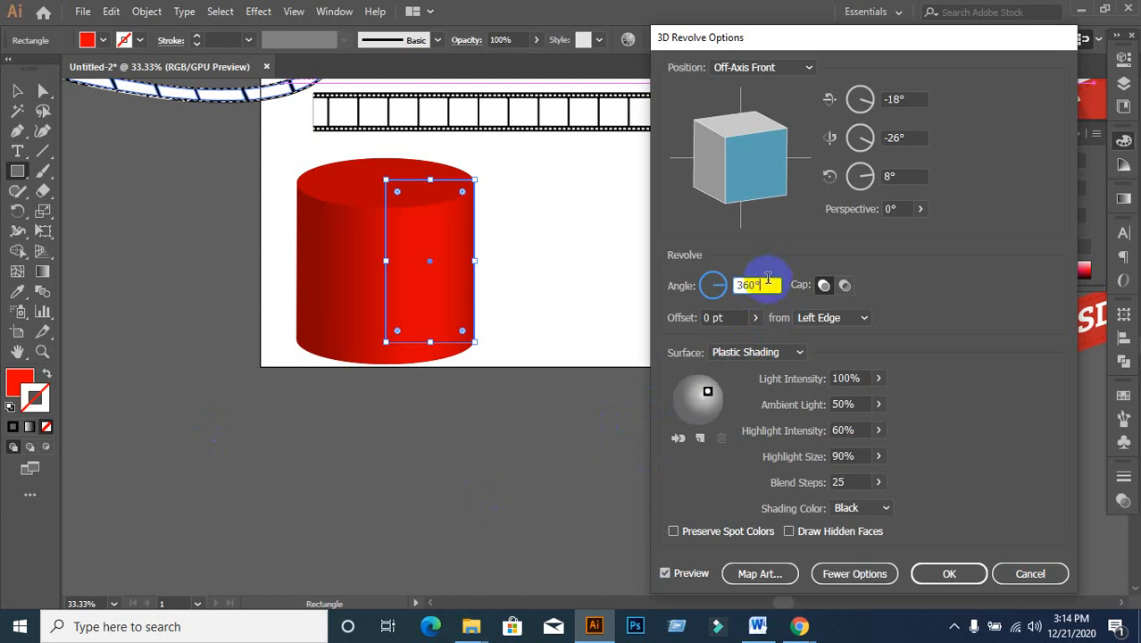
{"action": "key", "text": "Down"}
{"action": "key", "text": "Down"}
{"action": "key", "text": "Down"}
{"action": "key", "text": "Down"}
{"action": "key", "text": "Down"}
{"action": "key", "text": "Down"}
{"action": "key", "text": "Down"}
{"action": "key", "text": "Down"}
{"action": "key", "text": "Down"}
{"action": "key", "text": "Down"}
{"action": "key", "text": "Down"}
{"action": "key", "text": "Down"}
{"action": "key", "text": "Down"}
{"action": "key", "text": "Down"}
{"action": "key", "text": "Down"}
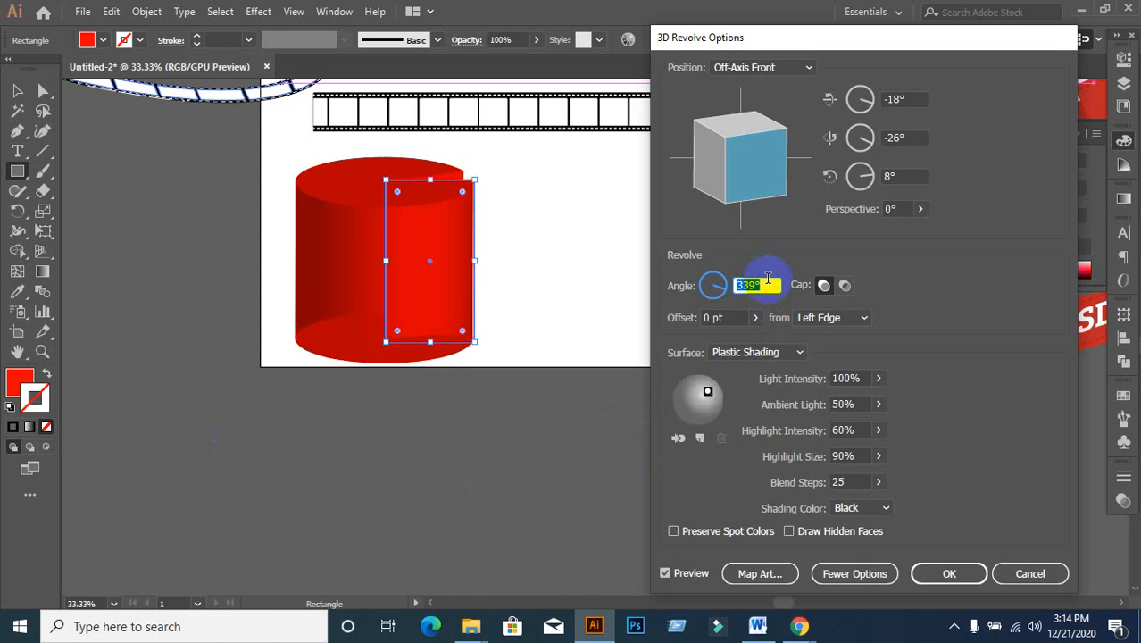
{"action": "key", "text": "Down"}
{"action": "key", "text": "Down"}
{"action": "key", "text": "Down"}
{"action": "key", "text": "Down"}
{"action": "key", "text": "Down"}
{"action": "key", "text": "Down"}
{"action": "key", "text": "Down"}
{"action": "key", "text": "Down"}
{"action": "key", "text": "Down"}
{"action": "key", "text": "Down"}
{"action": "key", "text": "Down"}
{"action": "key", "text": "Down"}
{"action": "key", "text": "Down"}
{"action": "key", "text": "Down"}
{"action": "key", "text": "Down"}
{"action": "key", "text": "Down"}
{"action": "key", "text": "Down"}
{"action": "key", "text": "Down"}
{"action": "key", "text": "Down"}
{"action": "key", "text": "Down"}
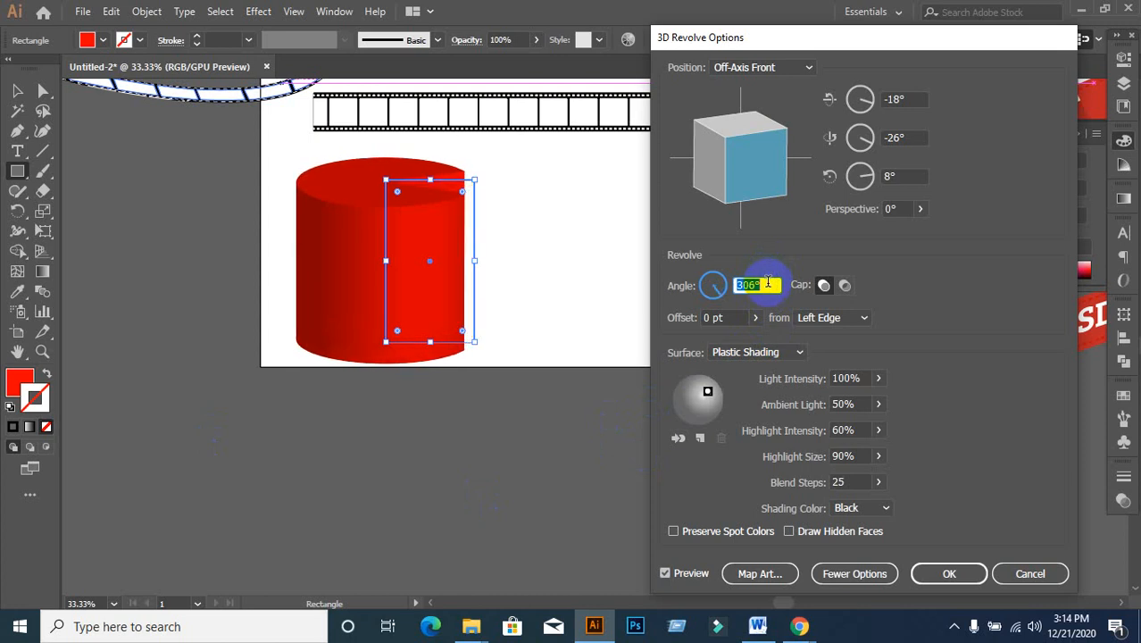
{"action": "key", "text": "Down"}
{"action": "key", "text": "Down"}
{"action": "key", "text": "Down"}
{"action": "key", "text": "Down"}
{"action": "key", "text": "Down"}
{"action": "key", "text": "Down"}
{"action": "key", "text": "Down"}
{"action": "key", "text": "Down"}
{"action": "key", "text": "Down"}
{"action": "key", "text": "Down"}
{"action": "key", "text": "Down"}
{"action": "key", "text": "Down"}
{"action": "key", "text": "Down"}
{"action": "key", "text": "Down"}
{"action": "key", "text": "Down"}
{"action": "key", "text": "Down"}
{"action": "key", "text": "Down"}
{"action": "key", "text": "Down"}
{"action": "key", "text": "Down"}
{"action": "key", "text": "Down"}
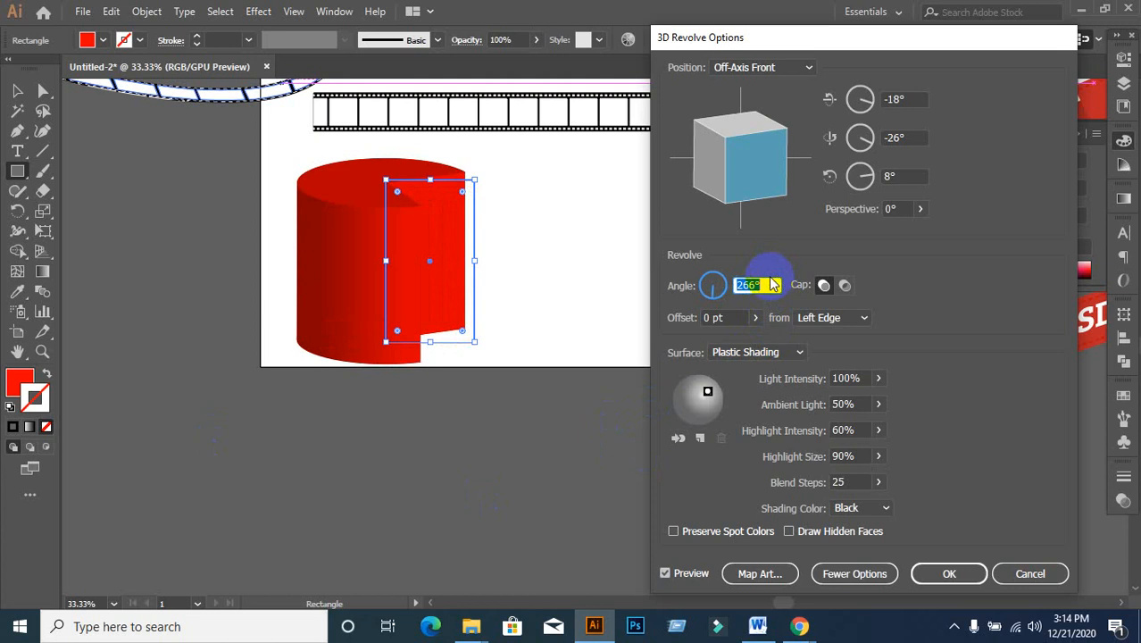
{"action": "key", "text": "Down"}
{"action": "key", "text": "Down"}
{"action": "key", "text": "Down"}
{"action": "key", "text": "Down"}
{"action": "key", "text": "Down"}
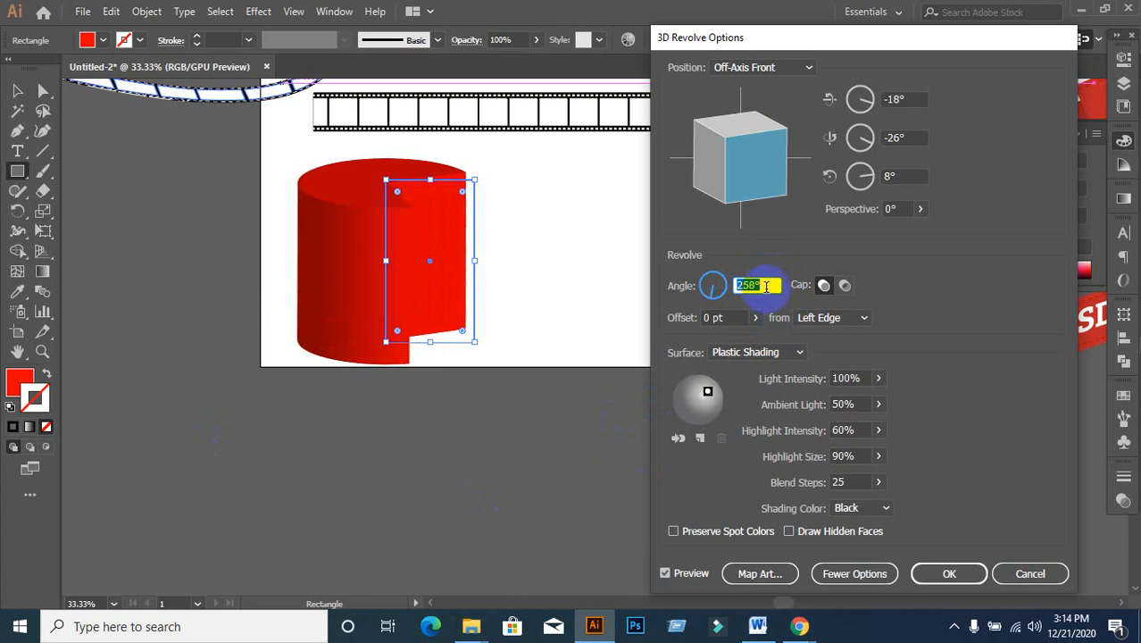
{"action": "key", "text": "Down"}
{"action": "key", "text": "Down"}
{"action": "key", "text": "Down"}
{"action": "key", "text": "Down"}
{"action": "key", "text": "Down"}
{"action": "key", "text": "Down"}
{"action": "key", "text": "Down"}
{"action": "key", "text": "Down"}
{"action": "key", "text": "Down"}
{"action": "key", "text": "Down"}
{"action": "key", "text": "Down"}
{"action": "key", "text": "Down"}
{"action": "key", "text": "Down"}
{"action": "key", "text": "Down"}
{"action": "key", "text": "Down"}
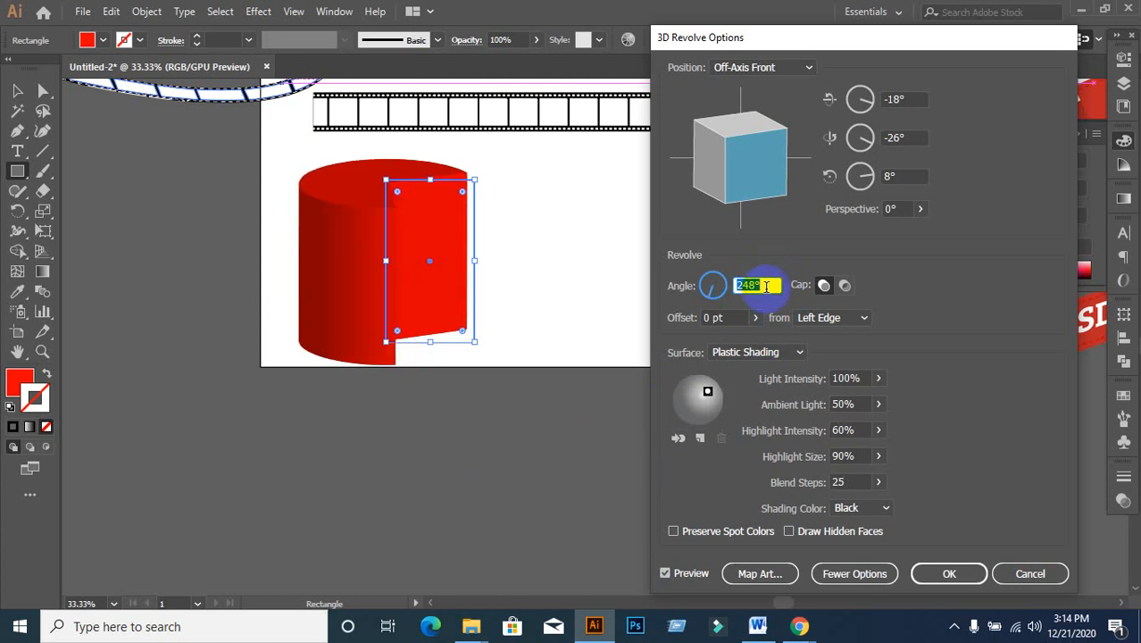
{"action": "key", "text": "Down"}
{"action": "key", "text": "Down"}
{"action": "key", "text": "Down"}
{"action": "key", "text": "Down"}
{"action": "key", "text": "Down"}
{"action": "key", "text": "Down"}
{"action": "key", "text": "Down"}
{"action": "key", "text": "Down"}
{"action": "key", "text": "Down"}
{"action": "key", "text": "Down"}
{"action": "key", "text": "Down"}
{"action": "key", "text": "Down"}
{"action": "key", "text": "Down"}
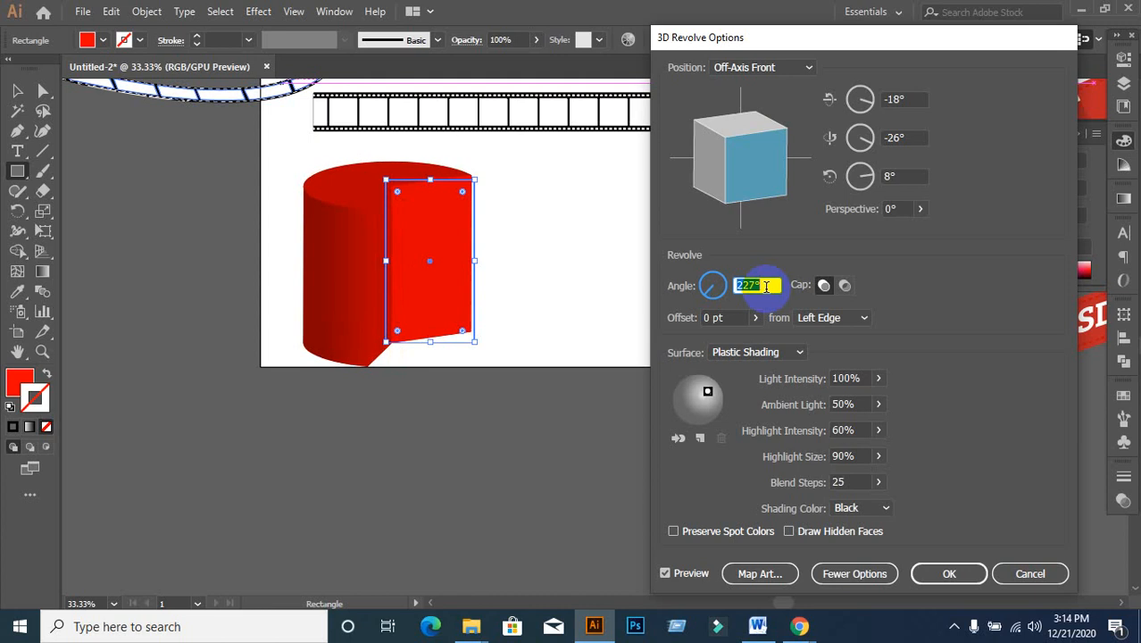
{"action": "key", "text": "Up"}
{"action": "key", "text": "Up"}
{"action": "key", "text": "Up"}
{"action": "key", "text": "Up"}
{"action": "key", "text": "Up"}
{"action": "key", "text": "Up"}
{"action": "key", "text": "Up"}
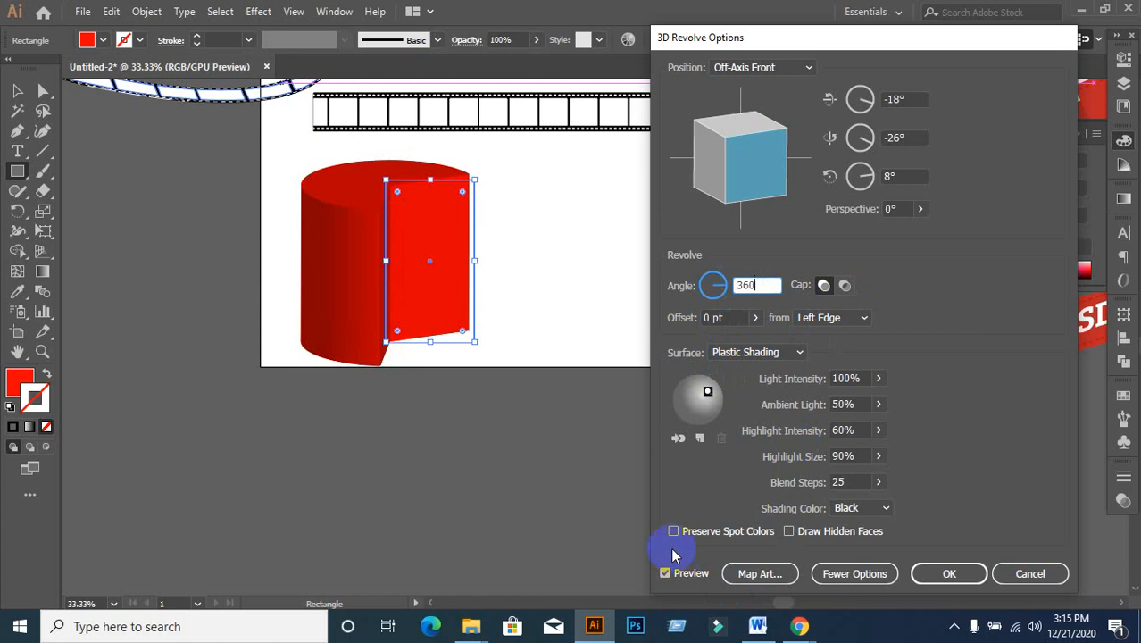
- Set the revolve angle to 360°, refresh the preview and apply the 3D Revolve effect to the rectangle
{"action": "left_click", "coordinate": [666, 574]}
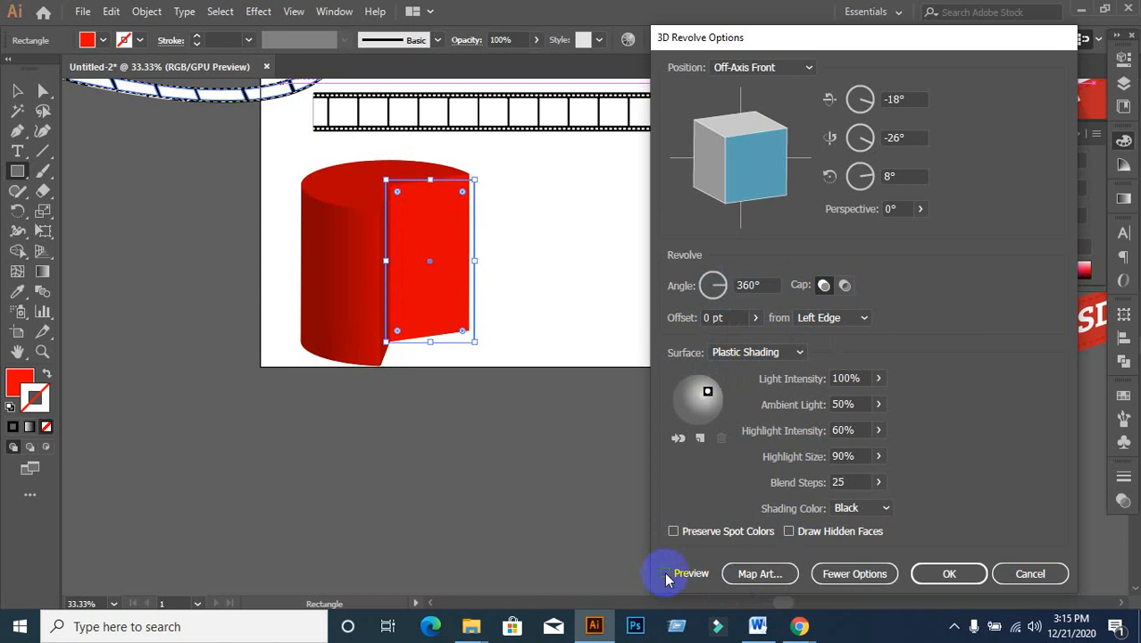
{"action": "left_click", "coordinate": [665, 575]}
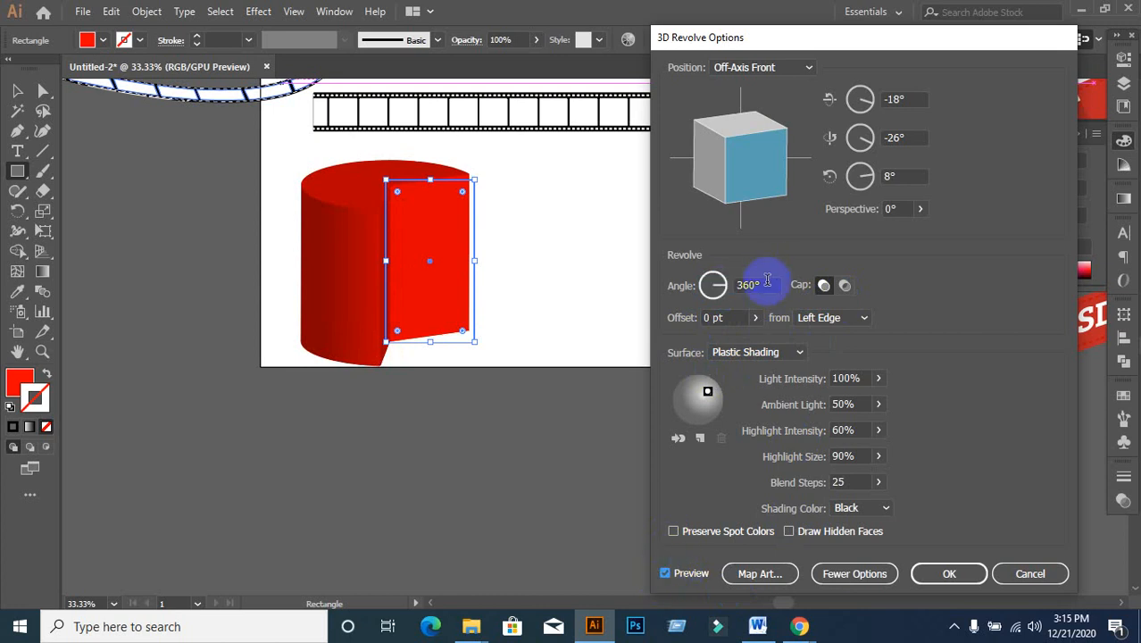
{"action": "left_click", "coordinate": [896, 138]}
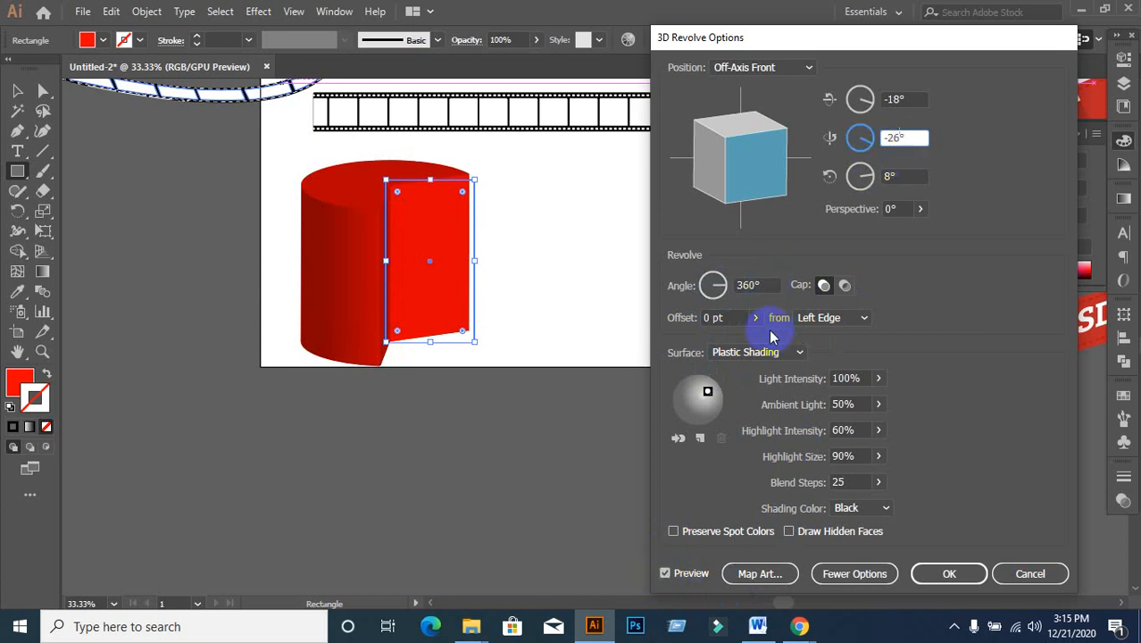
{"action": "left_click", "coordinate": [762, 285]}
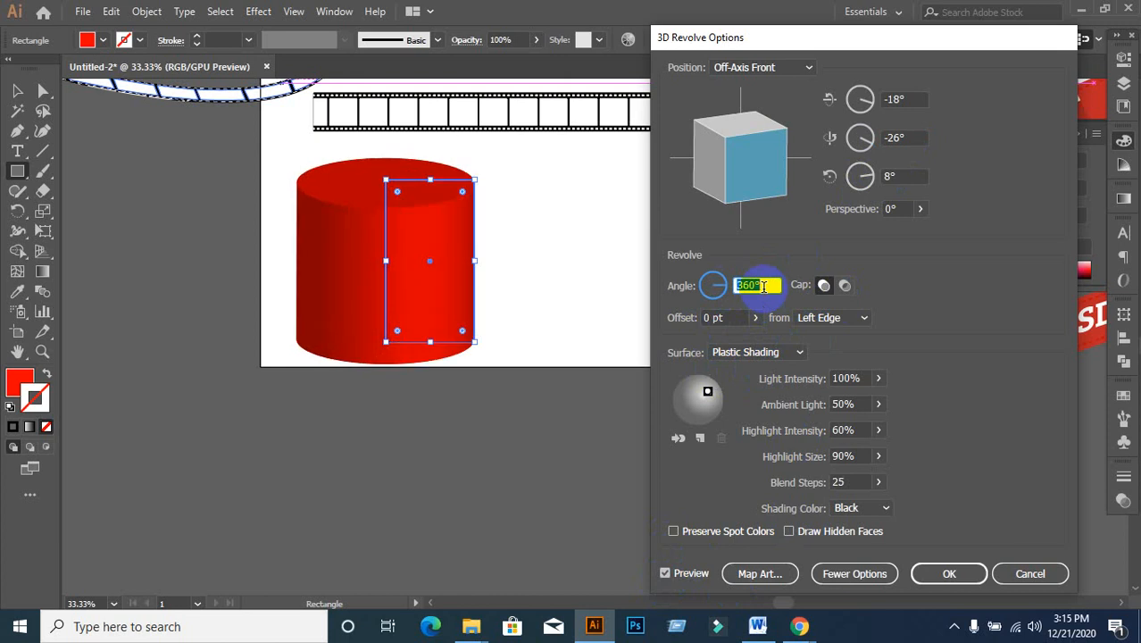
{"action": "left_click", "coordinate": [675, 573]}
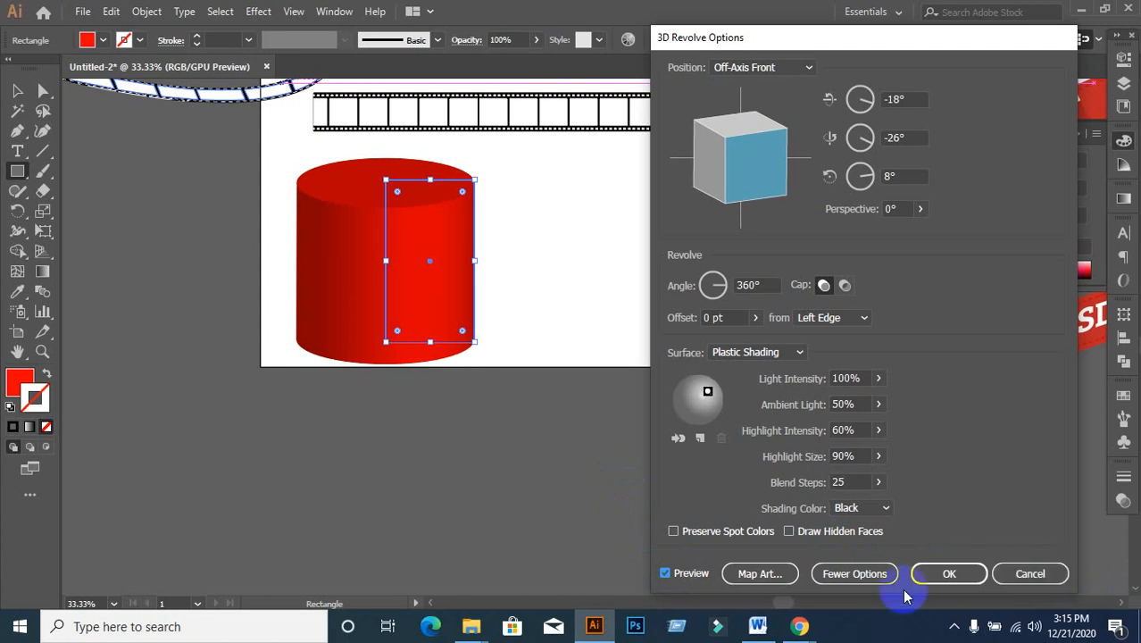
{"action": "left_click", "coordinate": [950, 573]}
{"action": "left_click", "coordinate": [463, 389]}
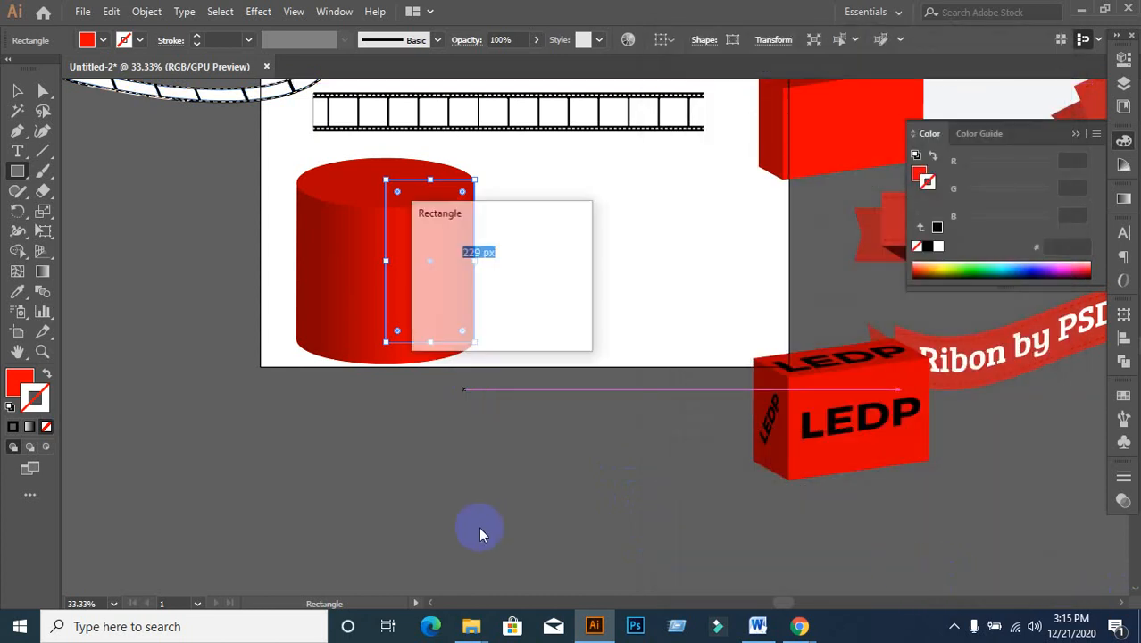
- Move the red 3D cylinder off the artboard to the empty area below and left of it, then deselect it
{"action": "left_click", "coordinate": [542, 316]}
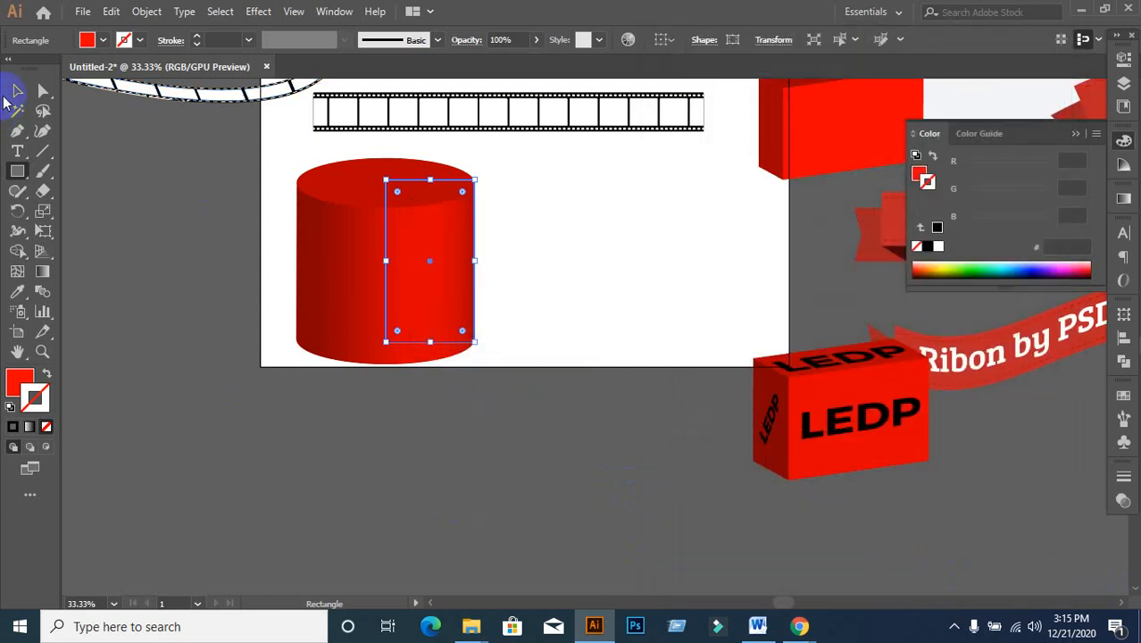
{"action": "left_click", "coordinate": [19, 92]}
{"action": "left_click", "coordinate": [194, 352]}
{"action": "left_click_drag", "start_coordinate": [390, 288], "coordinate": [106, 553]}
{"action": "left_click", "coordinate": [420, 361]}
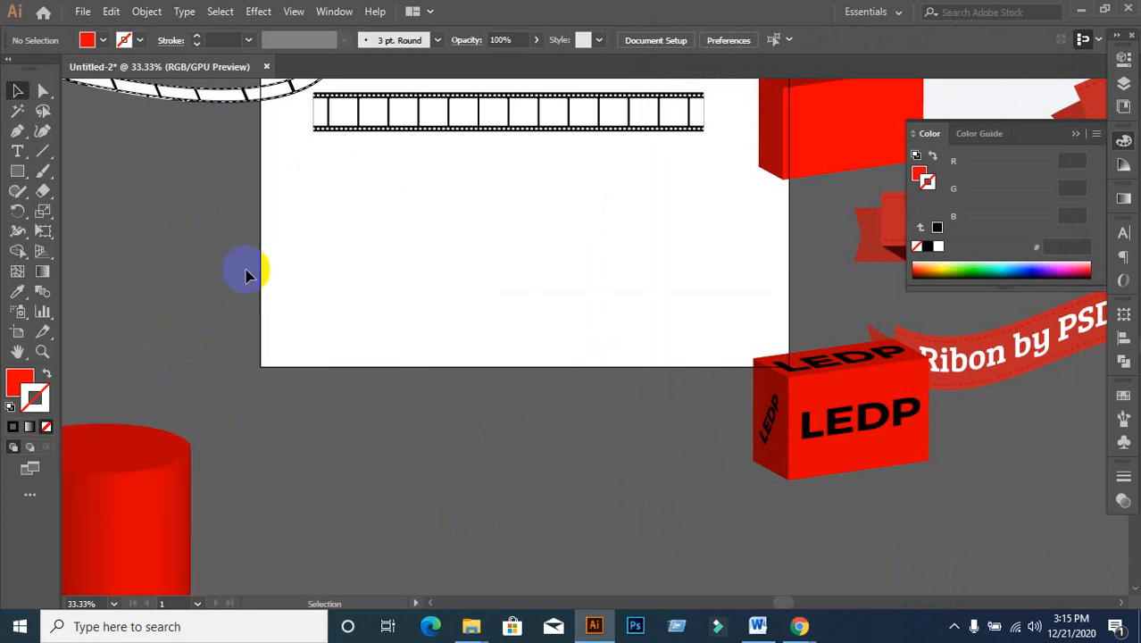
- Draw a quarter-circle arc with the Arc tool, curving from the middle of the artboard down past its lower edge
{"action": "left_click", "coordinate": [42, 158]}
{"action": "left_click", "coordinate": [75, 176]}
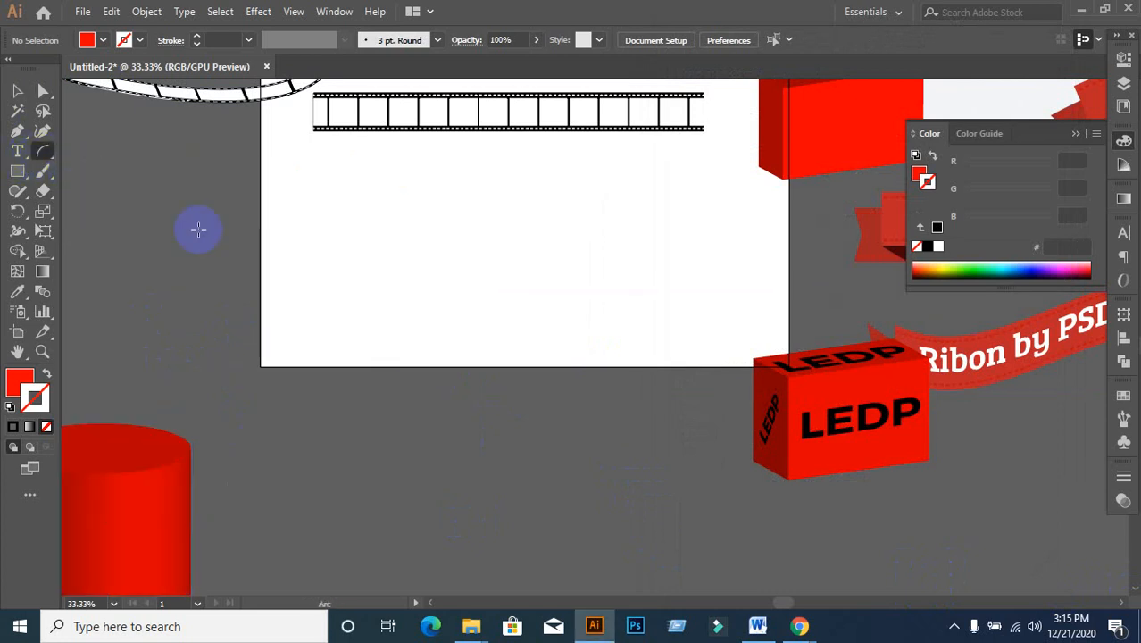
{"action": "left_click_drag", "start_coordinate": [520, 201], "coordinate": [697, 381]}
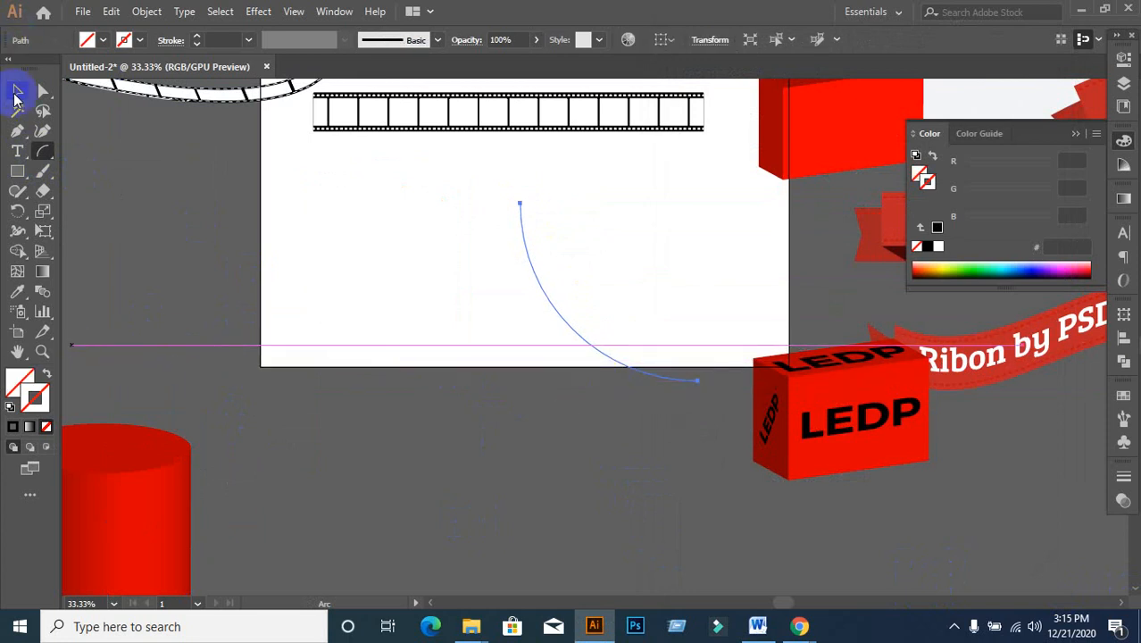
{"action": "left_click", "coordinate": [17, 91]}
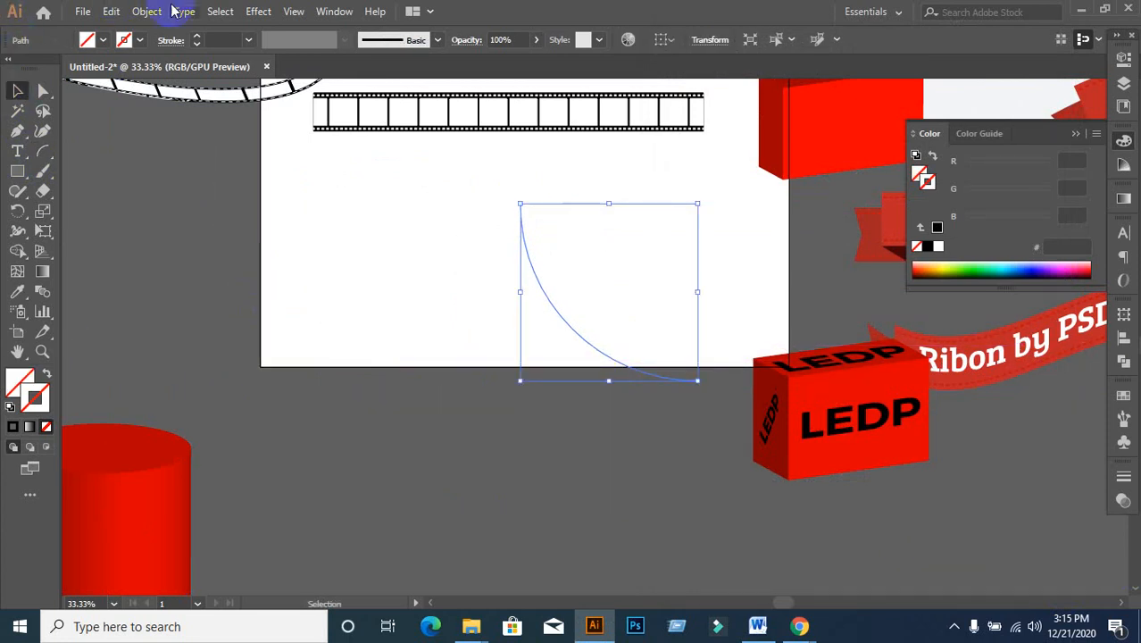
- Try a 3D Revolve effect with preview on the unstroked arc and close its options
{"action": "left_click", "coordinate": [258, 11]}
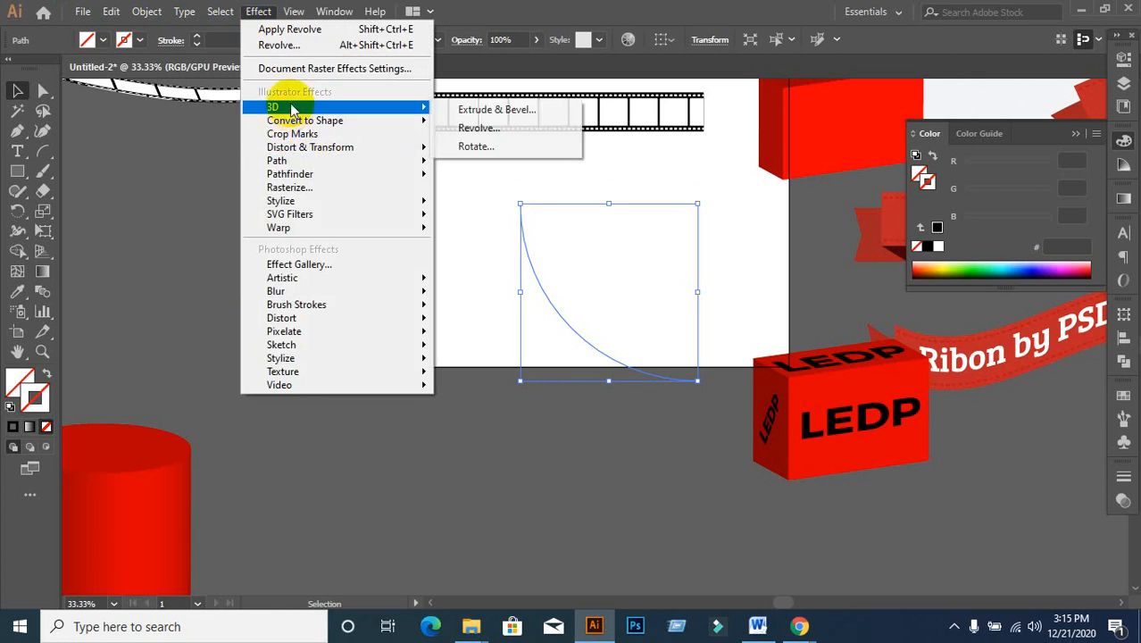
{"action": "left_click", "coordinate": [474, 128]}
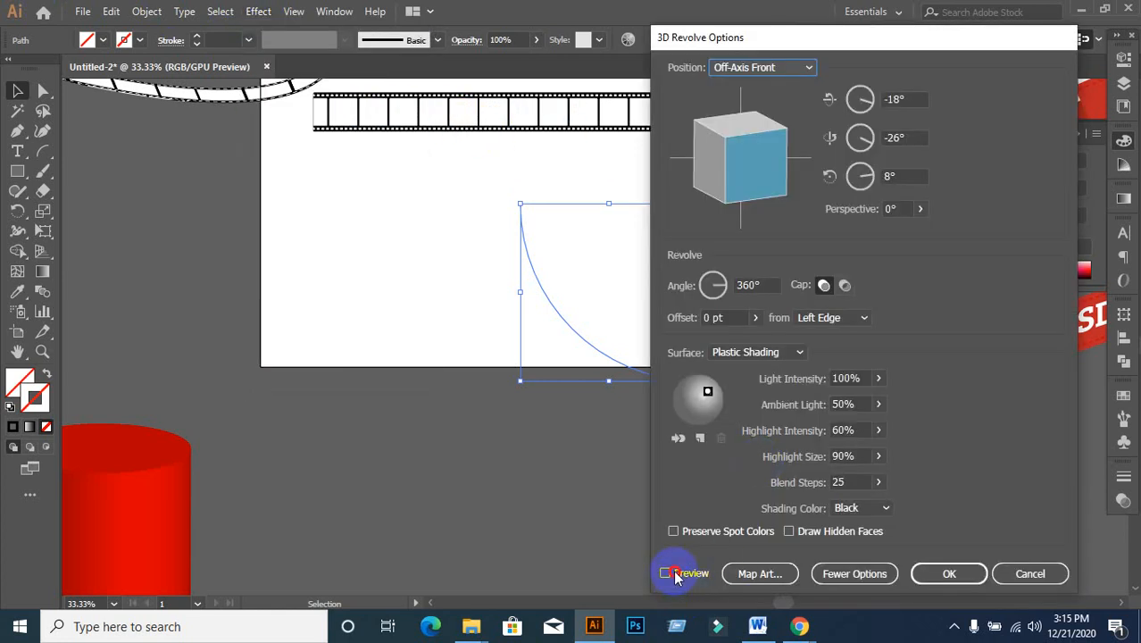
{"action": "left_click", "coordinate": [676, 574]}
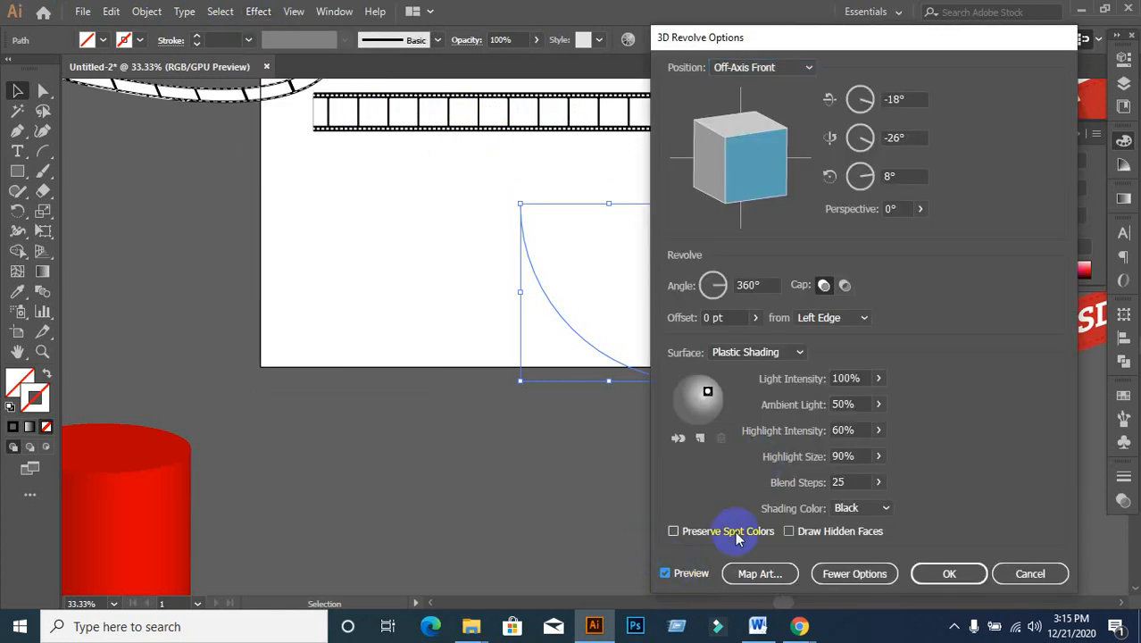
{"action": "left_click", "coordinate": [928, 560]}
- Give the arc a red stroke (ff0000) and deselect it
{"action": "left_click", "coordinate": [140, 40]}
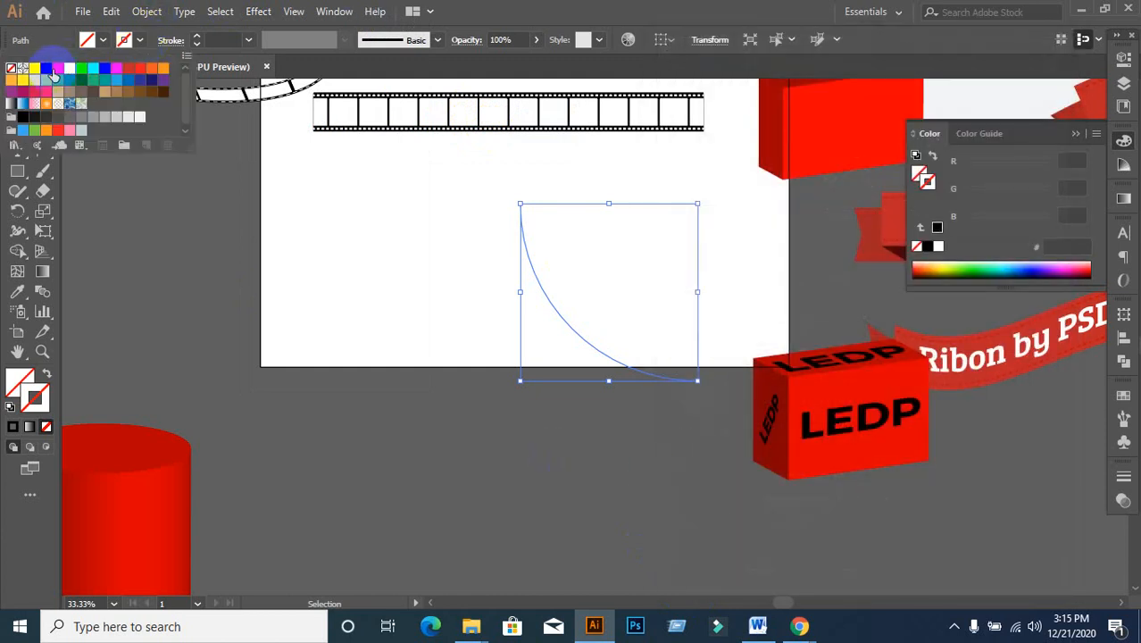
{"action": "left_click", "coordinate": [56, 71]}
{"action": "left_click", "coordinate": [356, 326]}
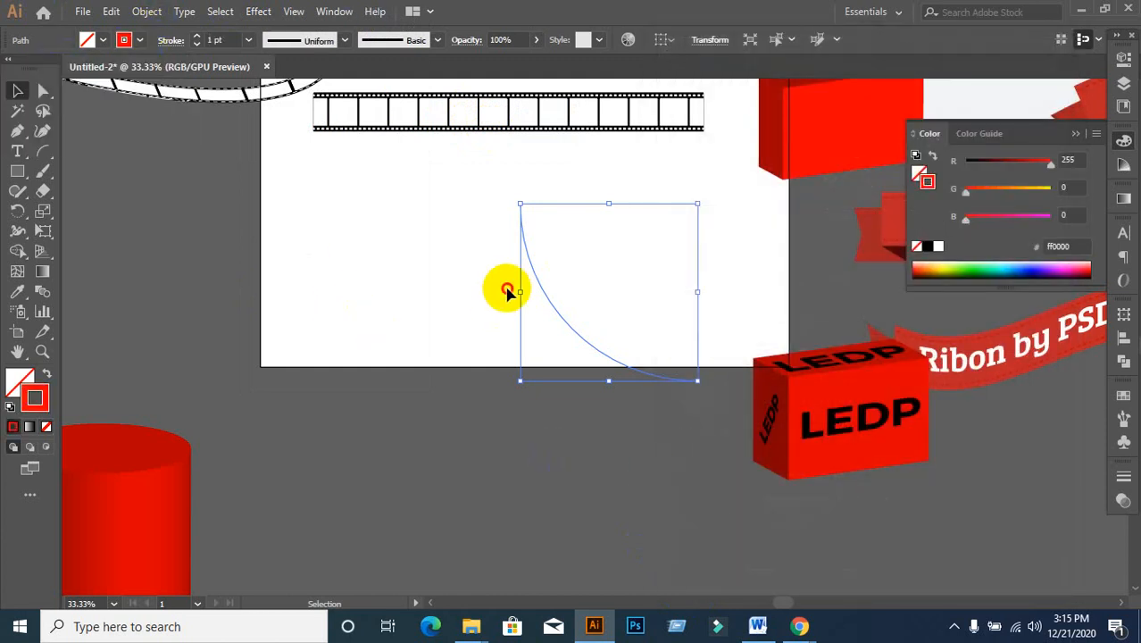
{"action": "left_click", "coordinate": [504, 288]}
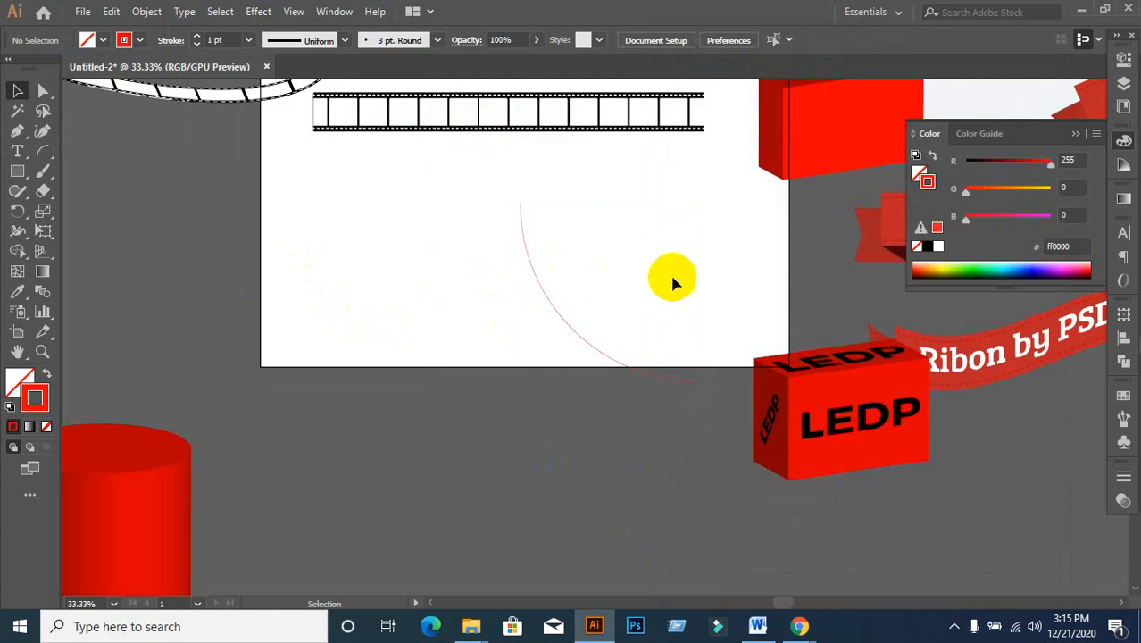
- Start a 3D Revolve effect on the red arc with the preview turned on
{"action": "left_click_drag", "start_coordinate": [589, 211], "coordinate": [523, 293]}
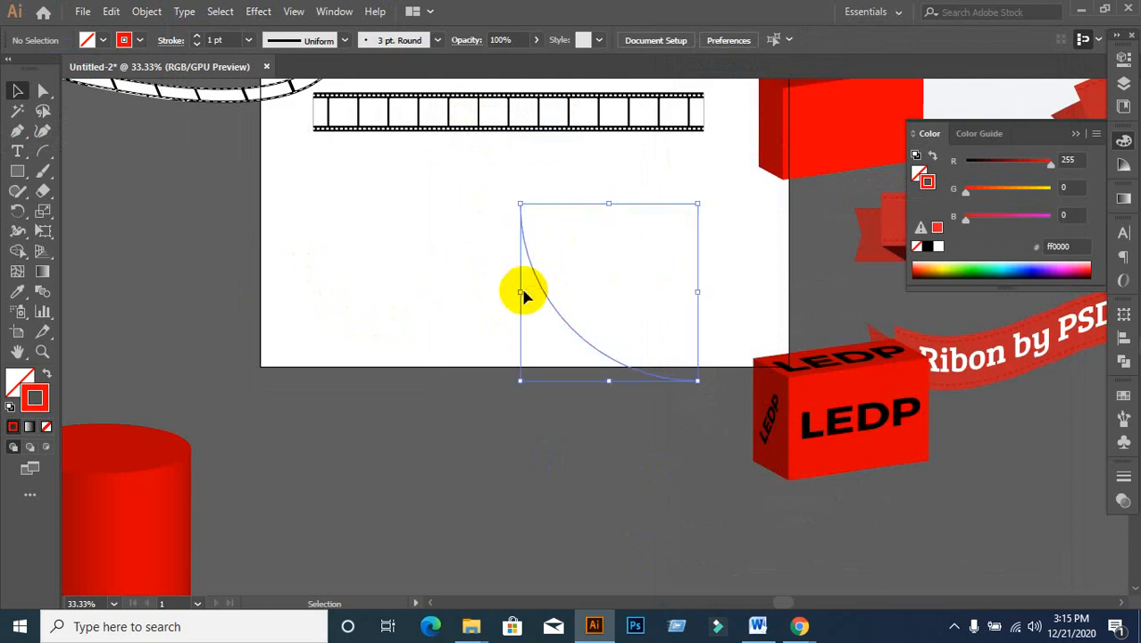
{"action": "left_click", "coordinate": [255, 13]}
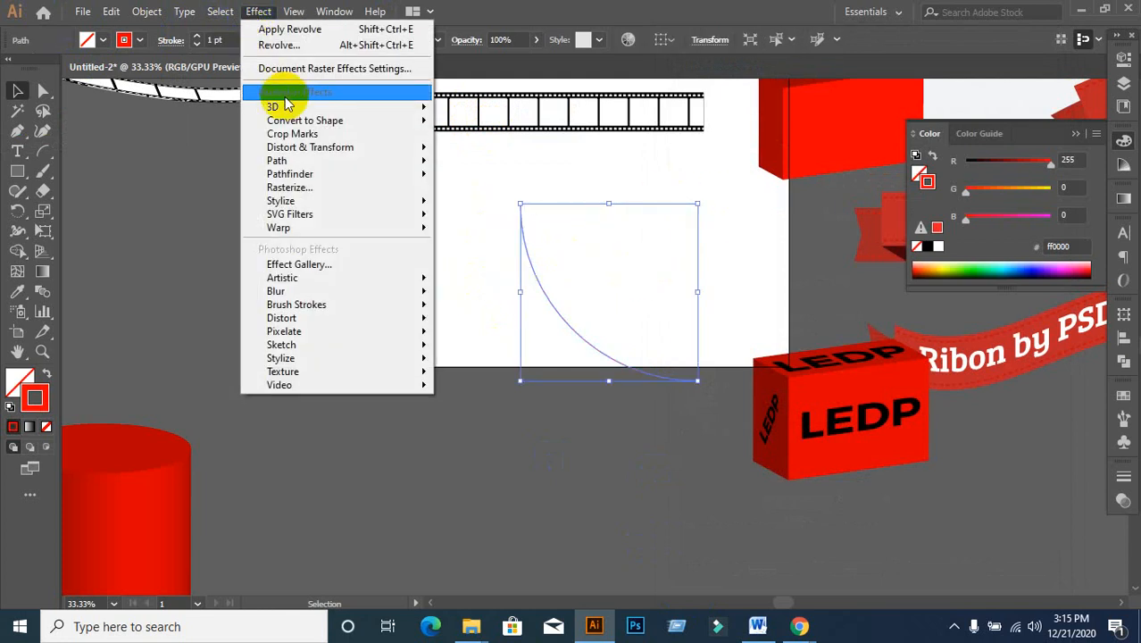
{"action": "mouse_move", "coordinate": [286, 109]}
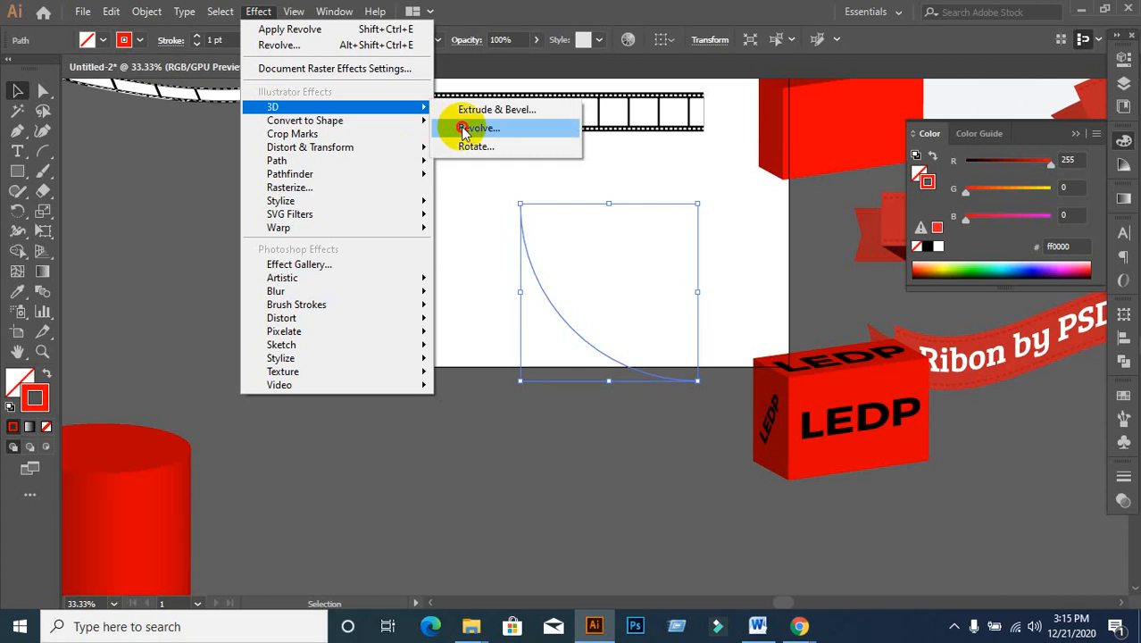
{"action": "left_click", "coordinate": [460, 127]}
{"action": "left_click", "coordinate": [665, 573]}
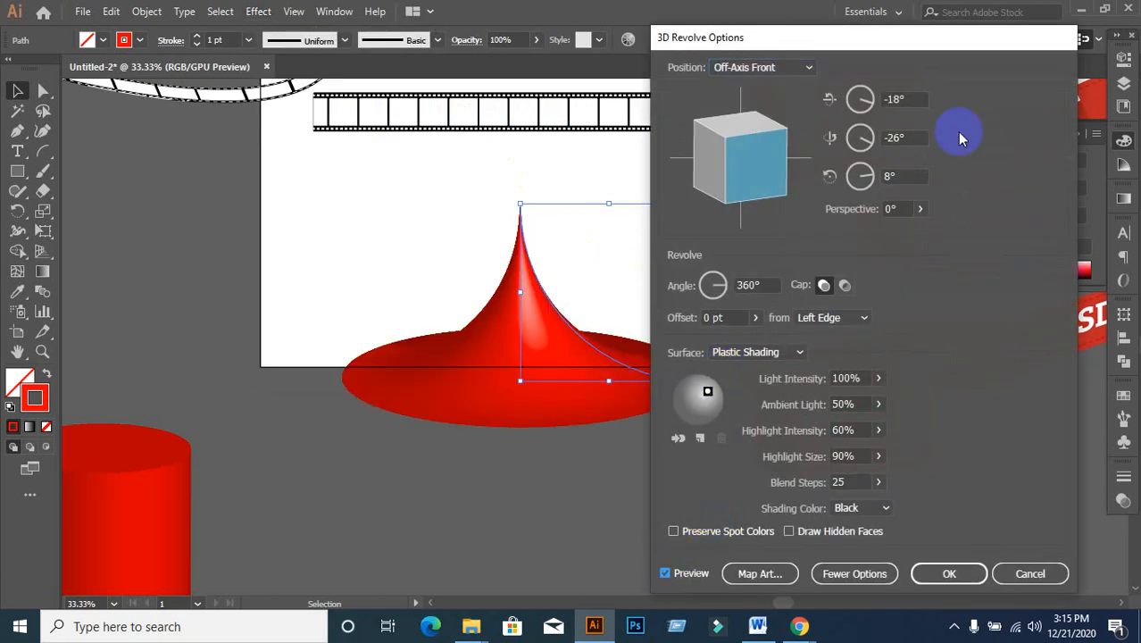
- Uncover the artwork behind the 3D Revolve options and rotate the revolved arc freely to about 81°, -12° and -64°
{"action": "left_click_drag", "start_coordinate": [920, 40], "coordinate": [1012, 51]}
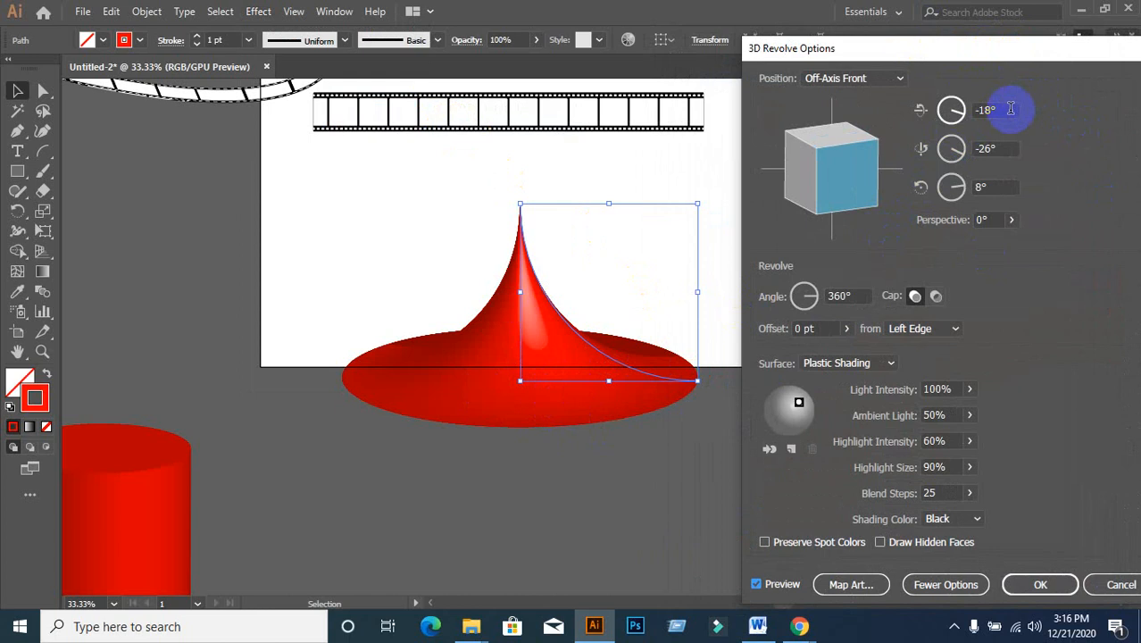
{"action": "left_click_drag", "start_coordinate": [856, 160], "coordinate": [850, 144]}
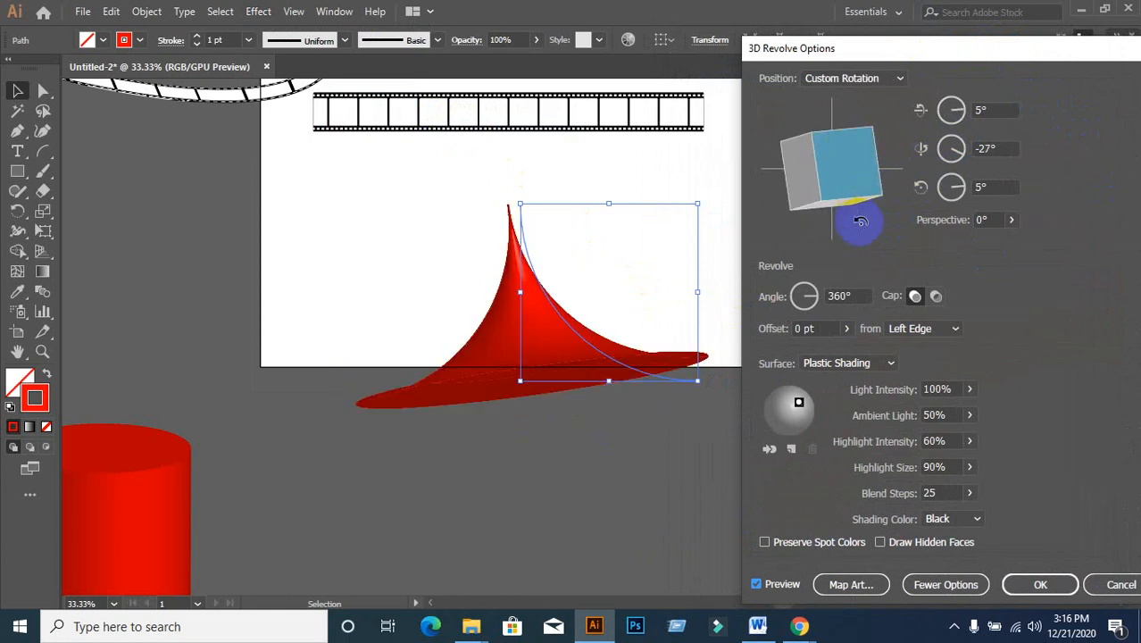
{"action": "mouse_move", "coordinate": [858, 221]}
{"action": "left_mouse_down"}
{"action": "mouse_move", "coordinate": [867, 197]}
{"action": "mouse_move", "coordinate": [844, 181]}
{"action": "mouse_move", "coordinate": [845, 205]}
{"action": "left_mouse_up"}
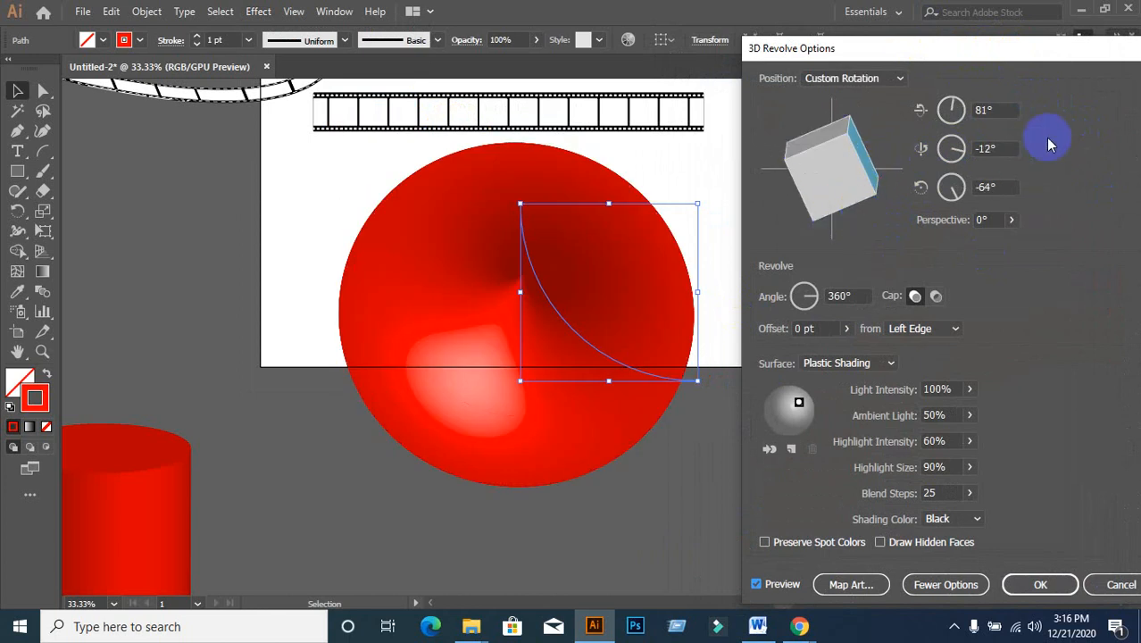
- Lower the revolved arc's X-axis rotation to 58° and adjust its Y-axis rotation to -13°
{"action": "left_click", "coordinate": [1006, 111]}
{"action": "scroll", "coordinate": [1006, 111], "scroll_direction": "down", "scroll_amount": 9}
{"action": "scroll", "coordinate": [1006, 109], "scroll_direction": "down", "scroll_amount": 14}
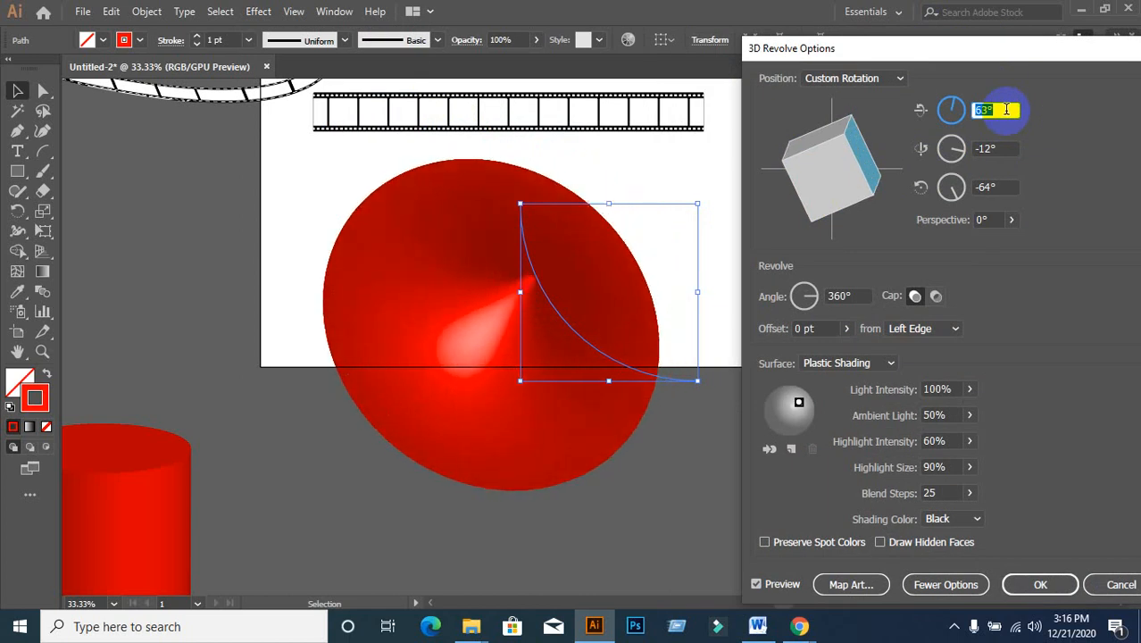
{"action": "left_click", "coordinate": [998, 148]}
{"action": "scroll", "coordinate": [997, 147], "scroll_direction": "down", "scroll_amount": 3}
{"action": "scroll", "coordinate": [997, 147], "scroll_direction": "up", "scroll_amount": 2}
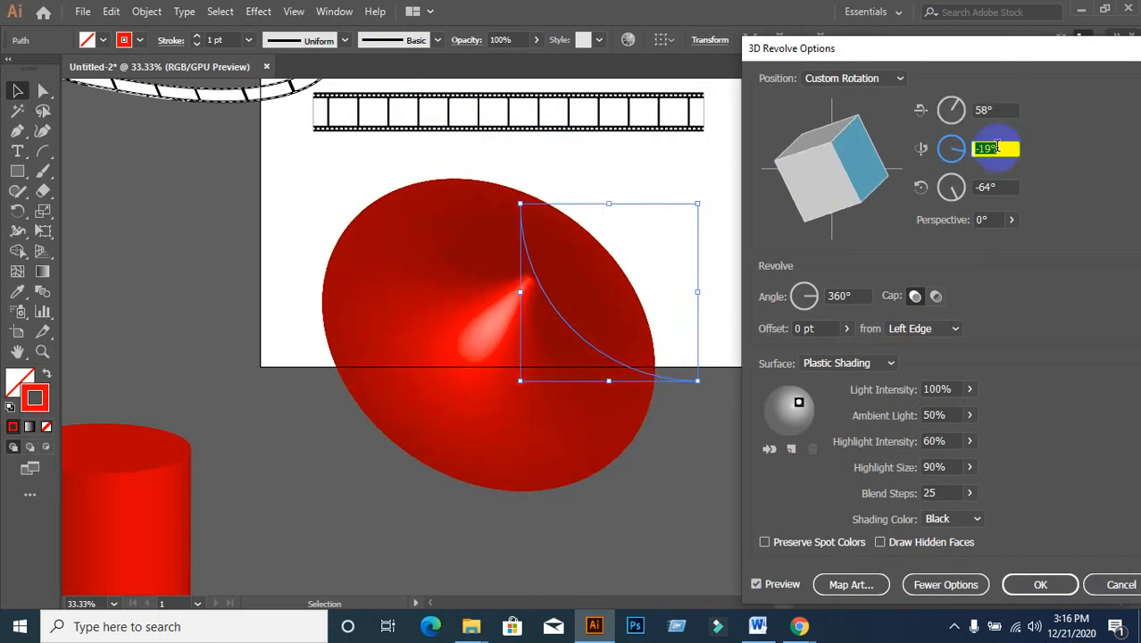
- Try the hollow cap on the revolved arc, switch back to the solid cap and cancel the 3D Revolve effect
{"action": "left_click", "coordinate": [935, 298]}
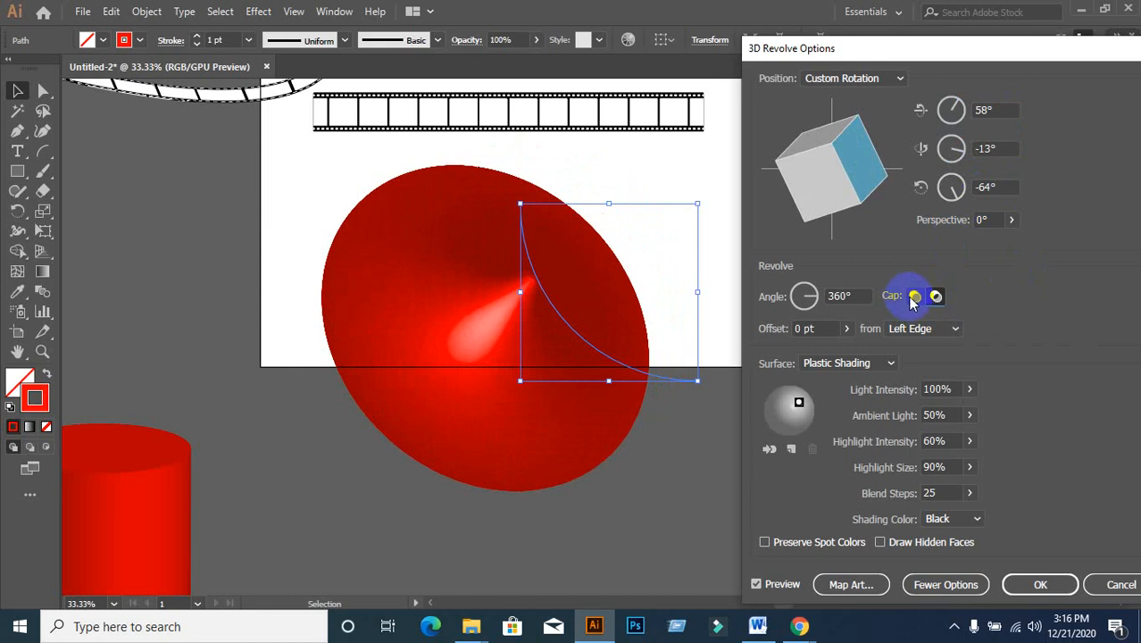
{"action": "left_click", "coordinate": [913, 297]}
{"action": "left_click", "coordinate": [1063, 585]}
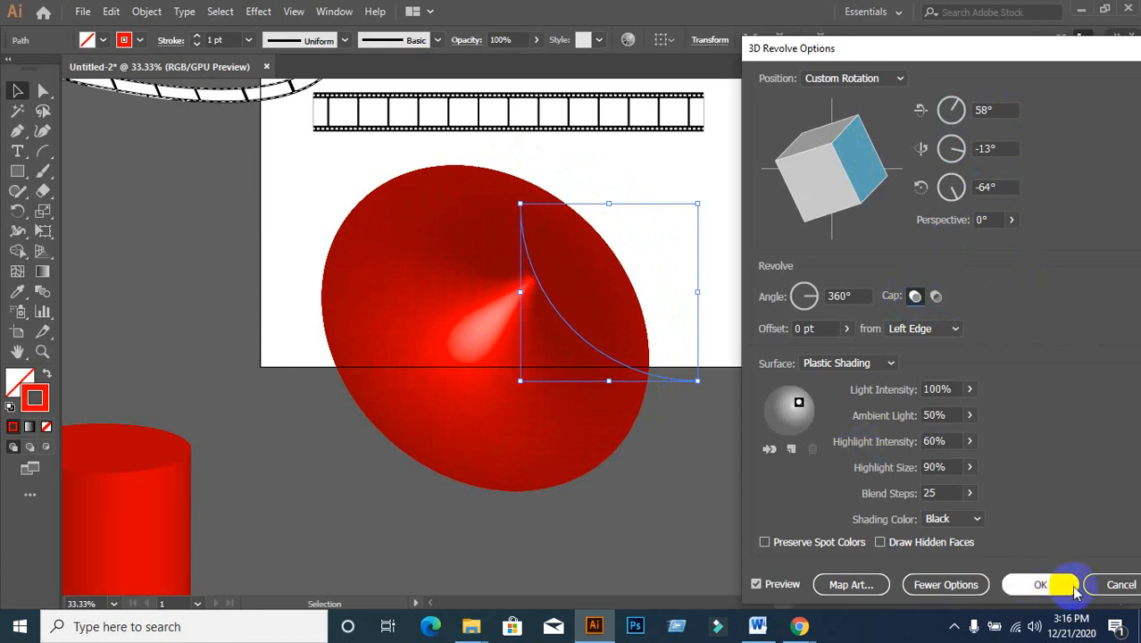
{"action": "left_click", "coordinate": [1121, 585]}
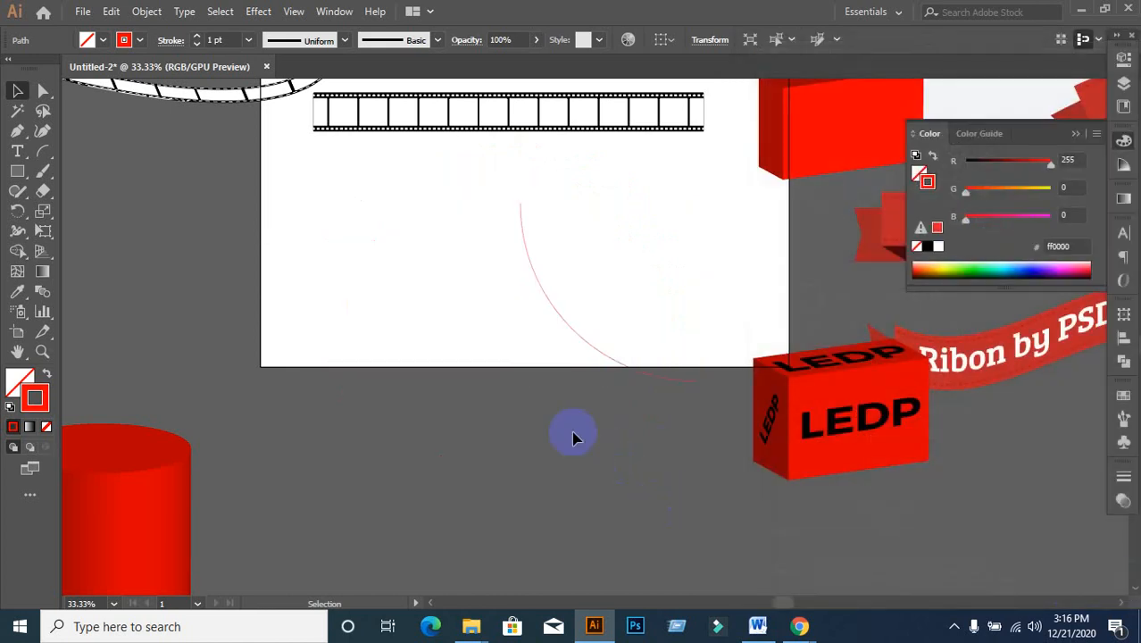
- Delete the red arc and move the straight film strip up off the artboard
{"action": "left_click", "coordinate": [631, 294]}
{"action": "left_click_drag", "start_coordinate": [647, 280], "coordinate": [420, 421]}
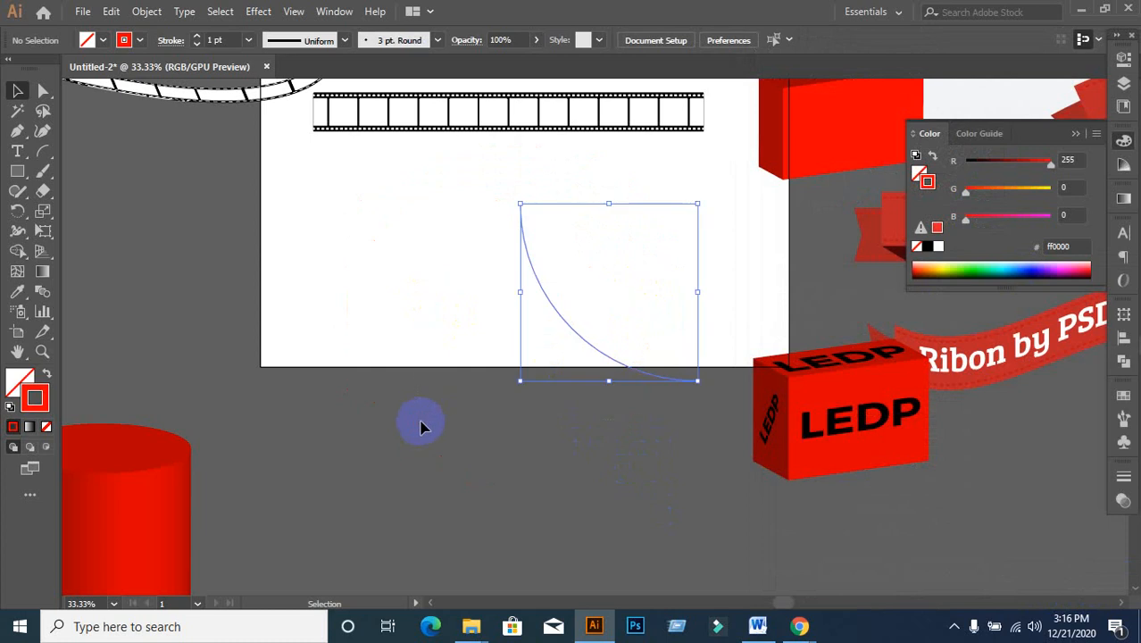
{"action": "key", "text": "Delete"}
{"action": "scroll", "coordinate": [573, 216], "scroll_direction": "up", "scroll_amount": 3}
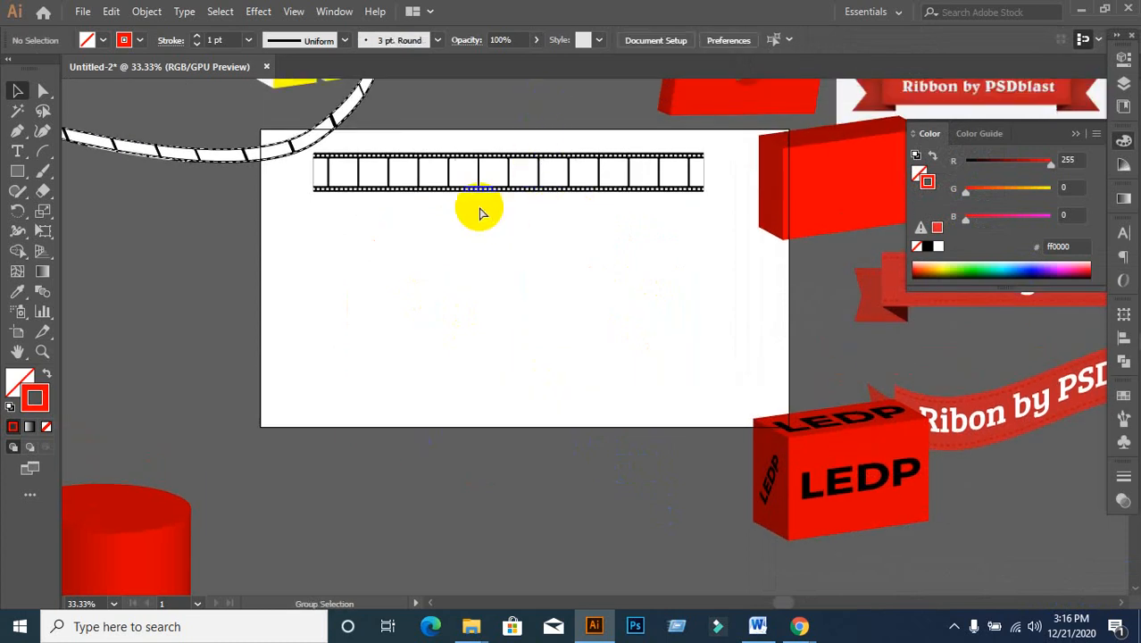
{"action": "left_click_drag", "start_coordinate": [530, 170], "coordinate": [547, 96]}
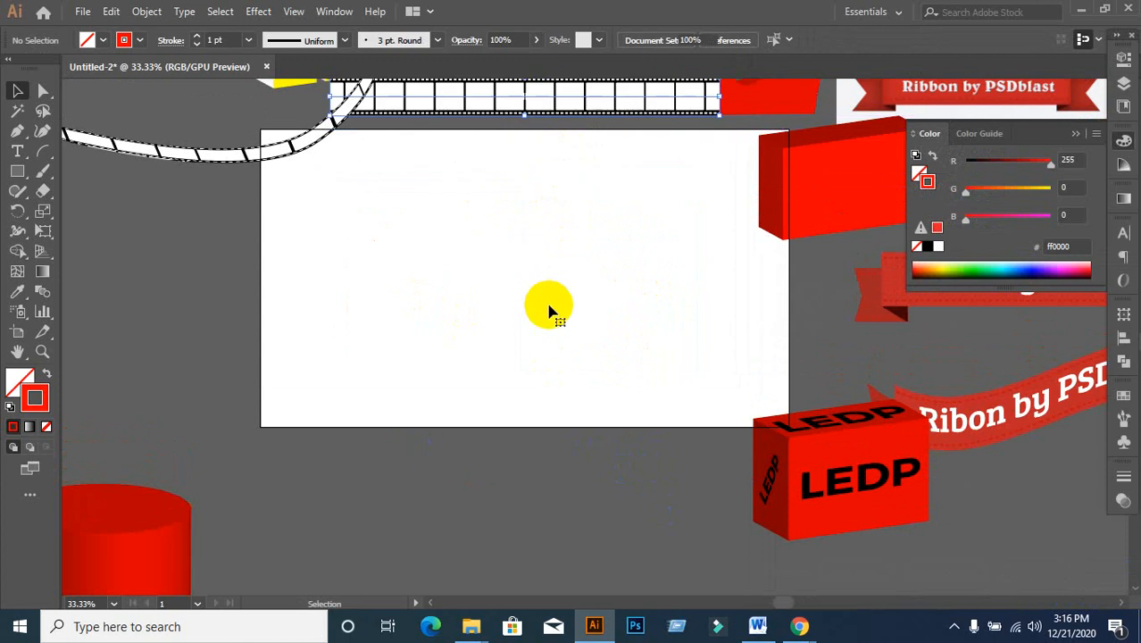
- Swap the fill and stroke so the fill is red with no stroke, and draw a circle in the middle of the artboard
{"action": "left_click", "coordinate": [17, 171]}
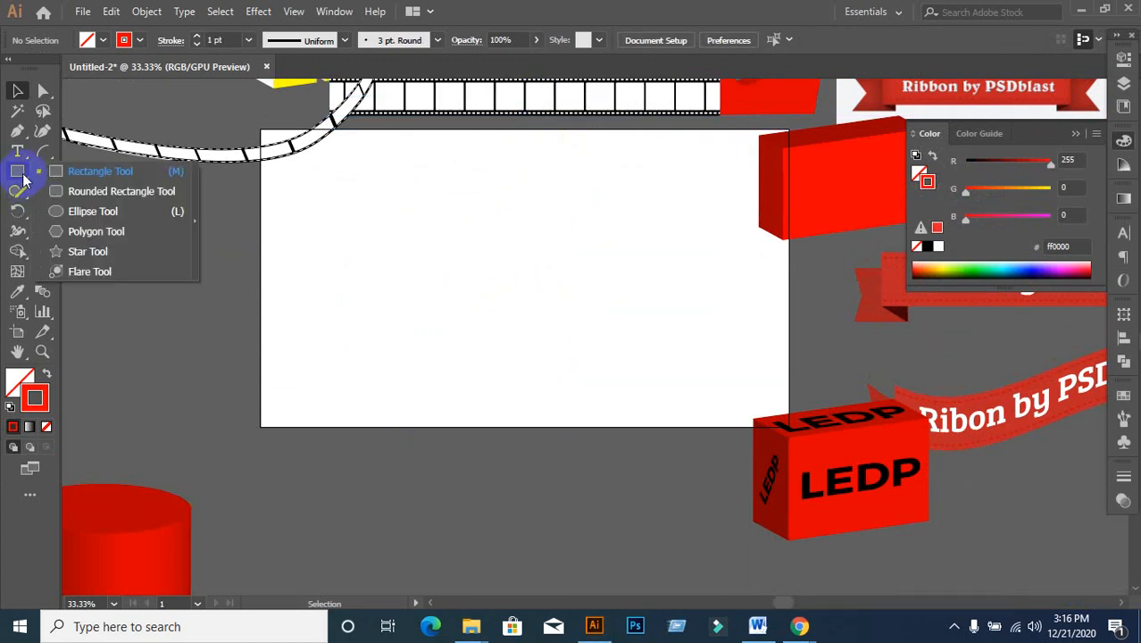
{"action": "left_click", "coordinate": [48, 375]}
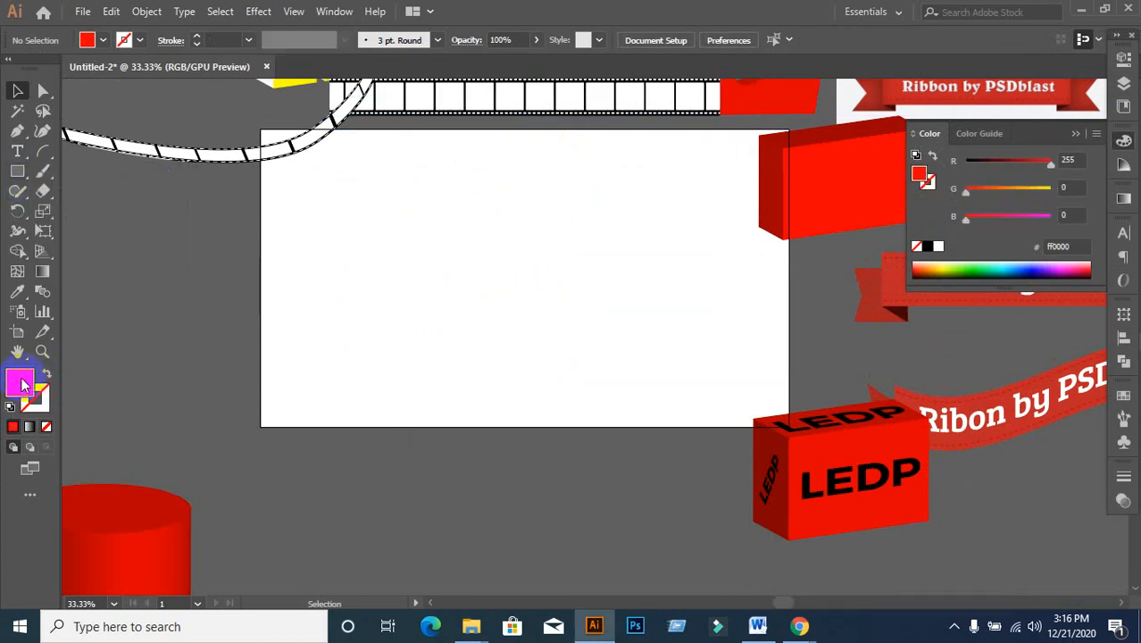
{"action": "left_click", "coordinate": [17, 171]}
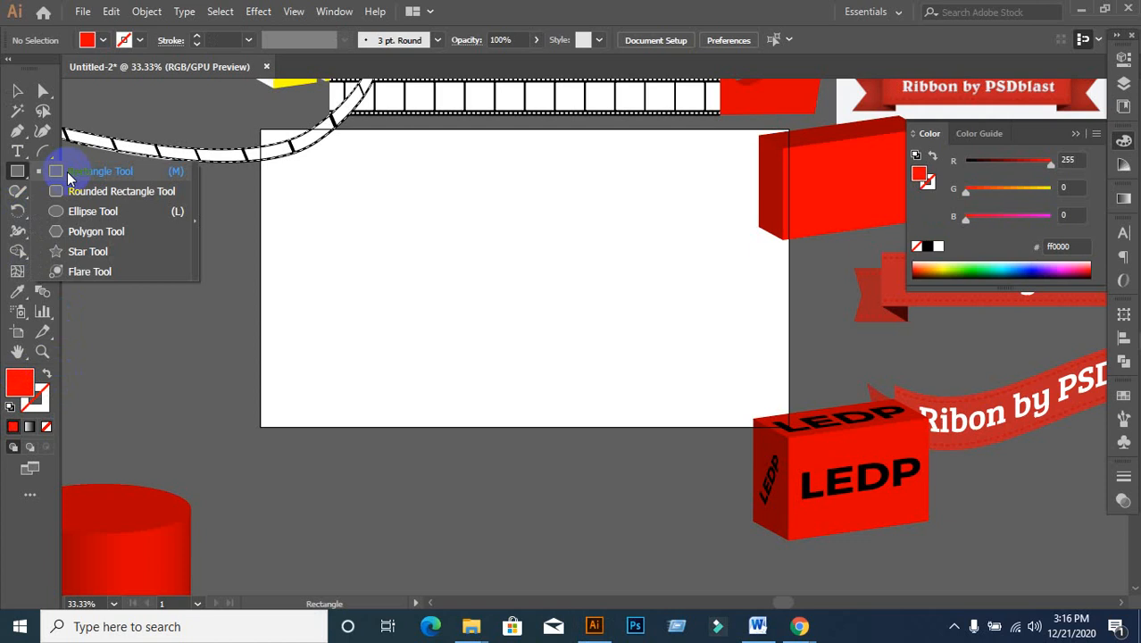
{"action": "left_click", "coordinate": [78, 214]}
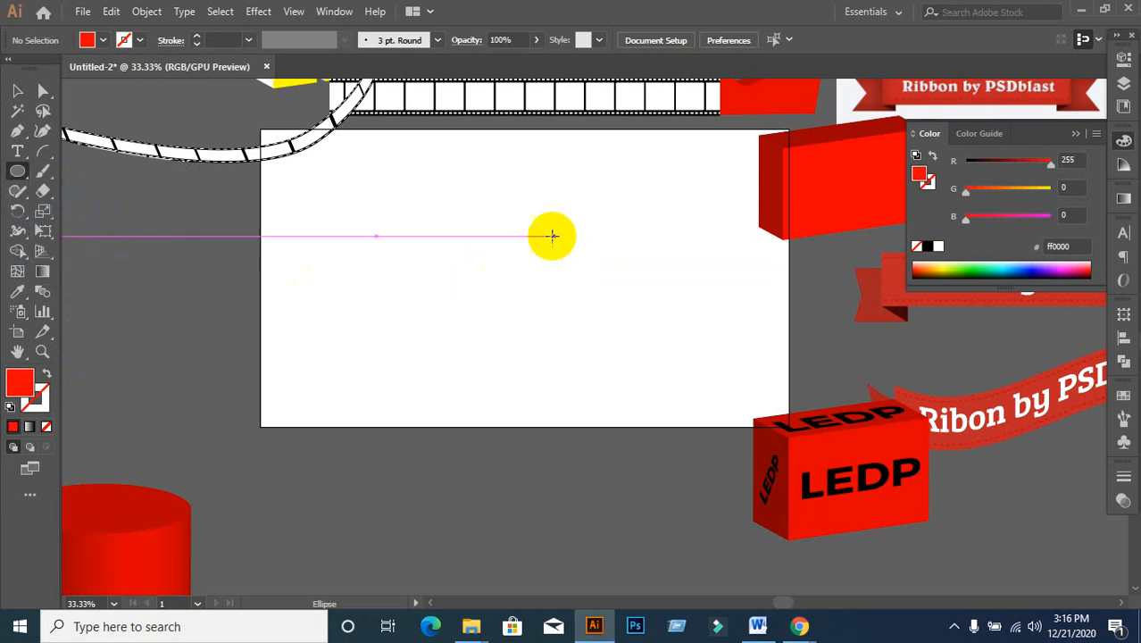
{"action": "left_click_drag", "start_coordinate": [435, 189], "coordinate": [597, 333]}
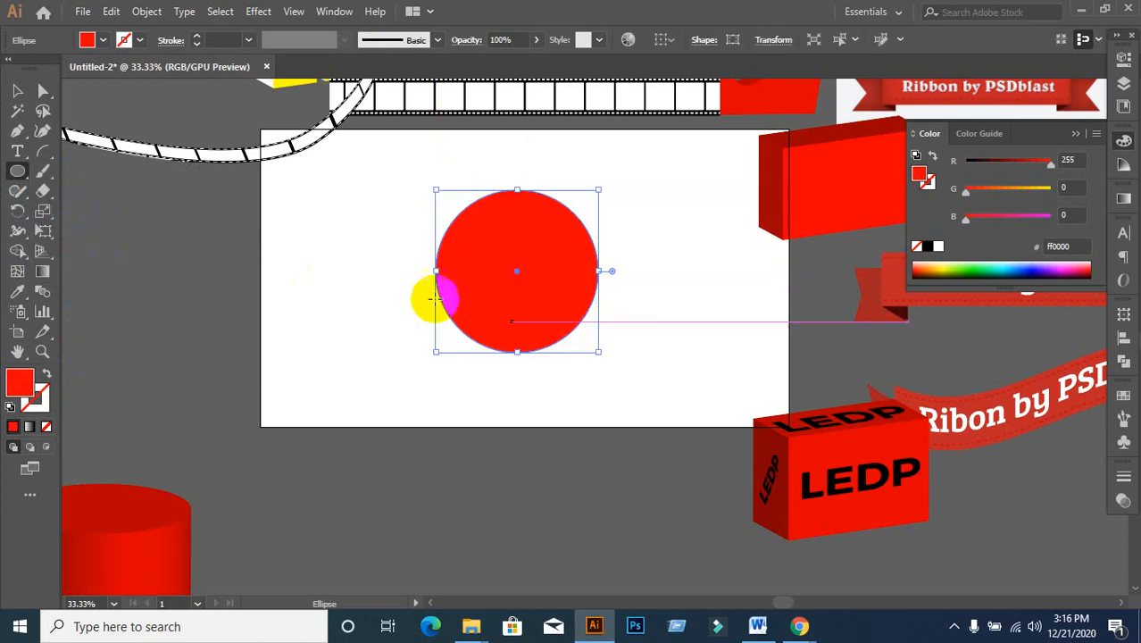
{"action": "left_click", "coordinate": [17, 91]}
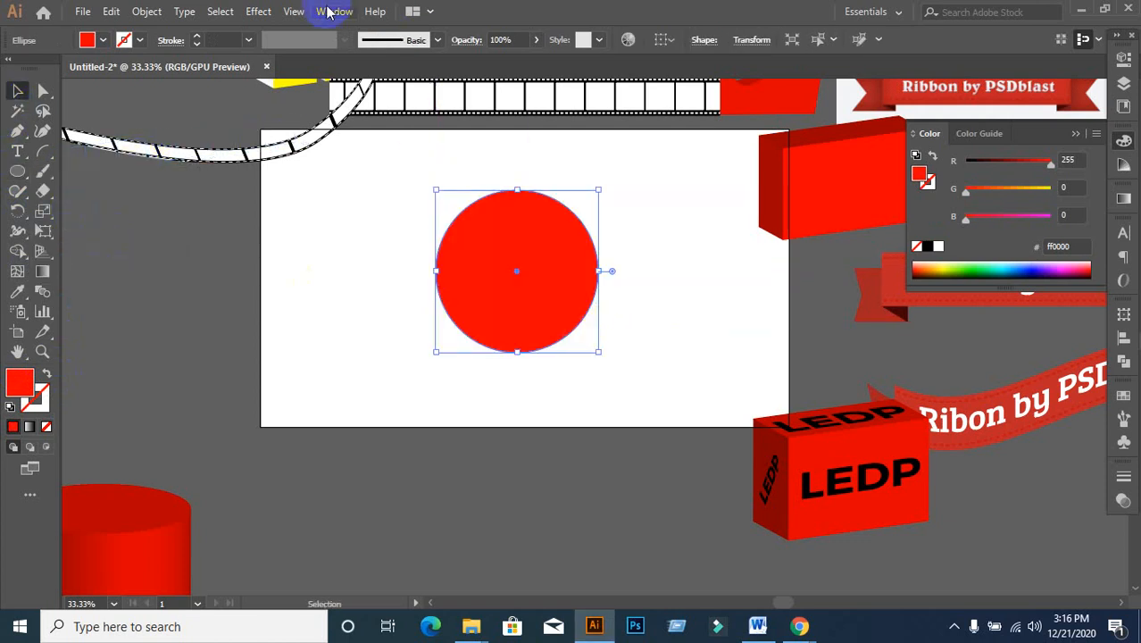
- Apply a 3D Revolve effect to the circle at 360° from the left edge with plastic shading, with the preview on
{"action": "left_click", "coordinate": [296, 16]}
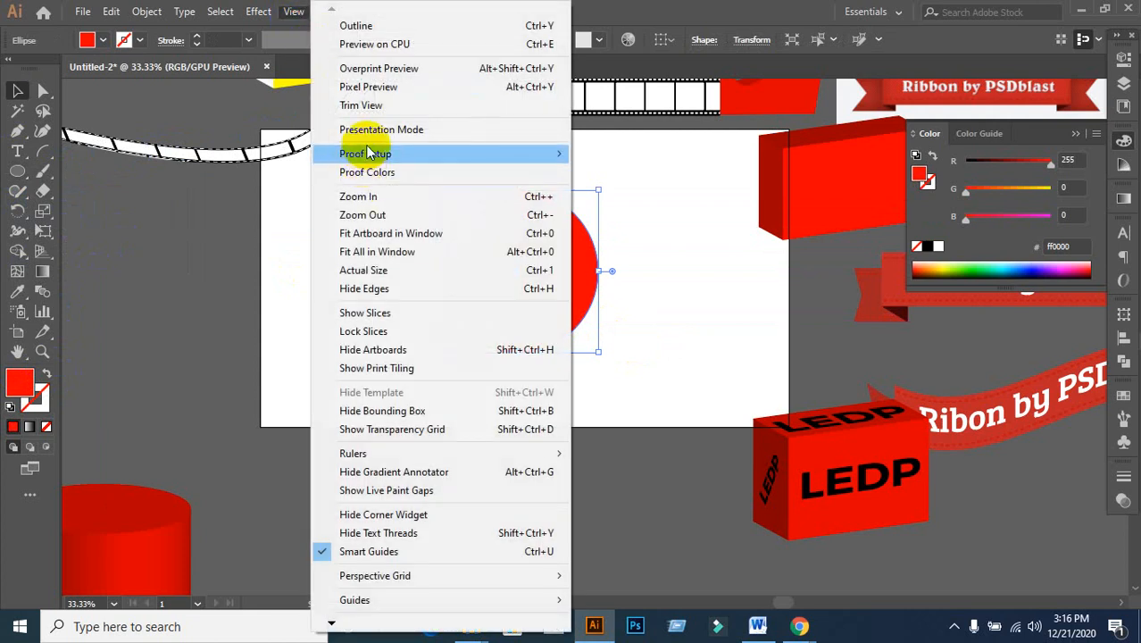
{"action": "mouse_move", "coordinate": [367, 154]}
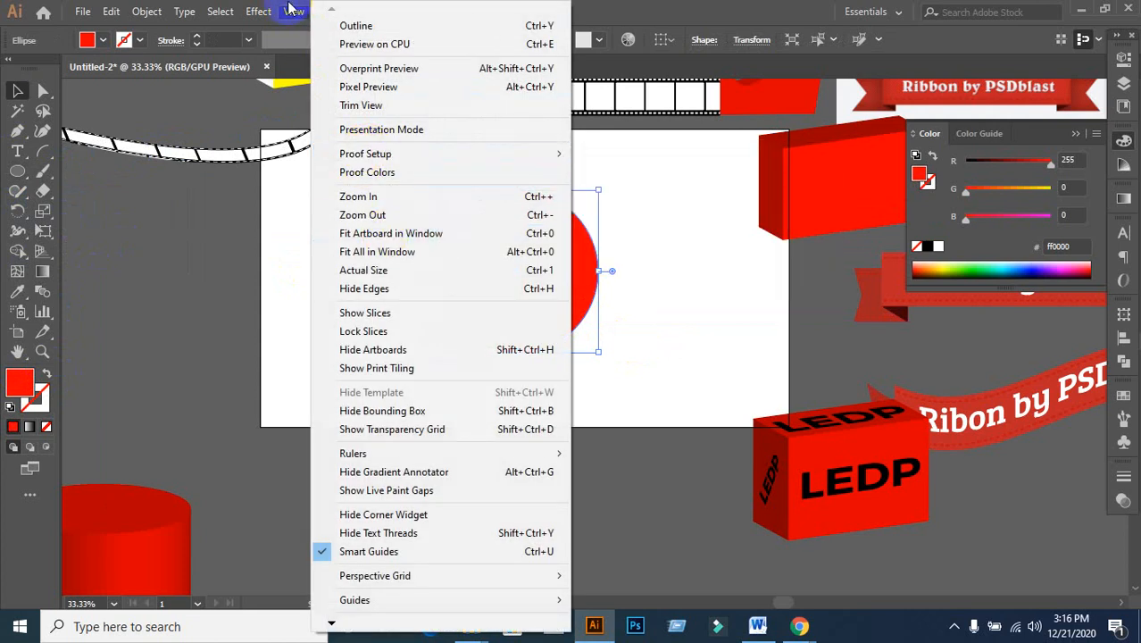
{"action": "mouse_move", "coordinate": [257, 12]}
{"action": "mouse_move", "coordinate": [279, 108]}
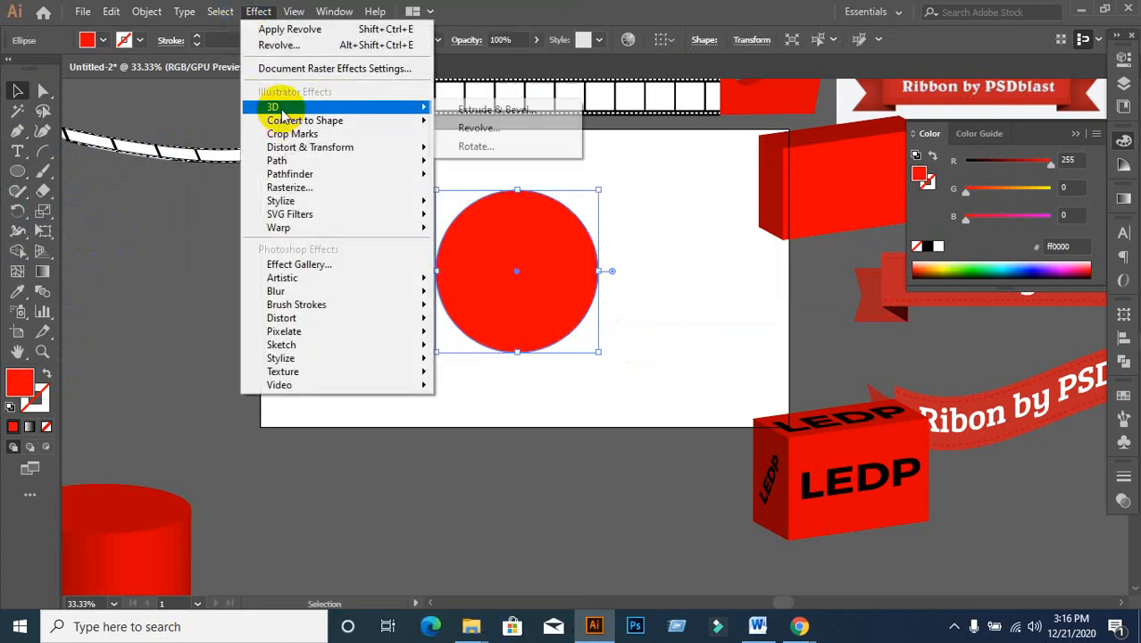
{"action": "left_click", "coordinate": [539, 129]}
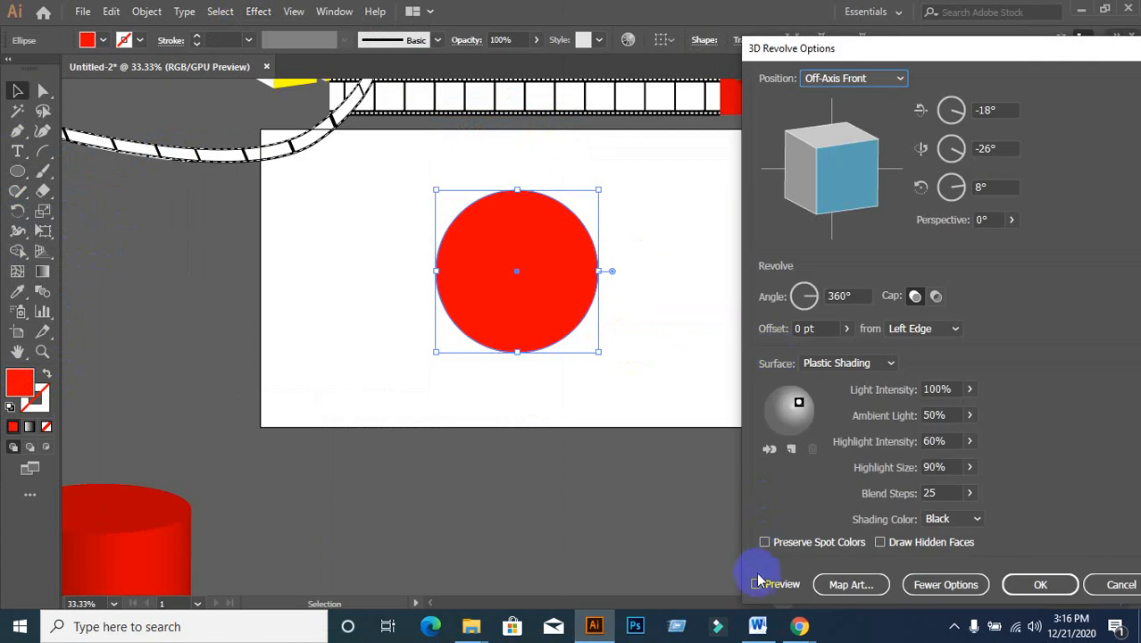
{"action": "left_click", "coordinate": [762, 584]}
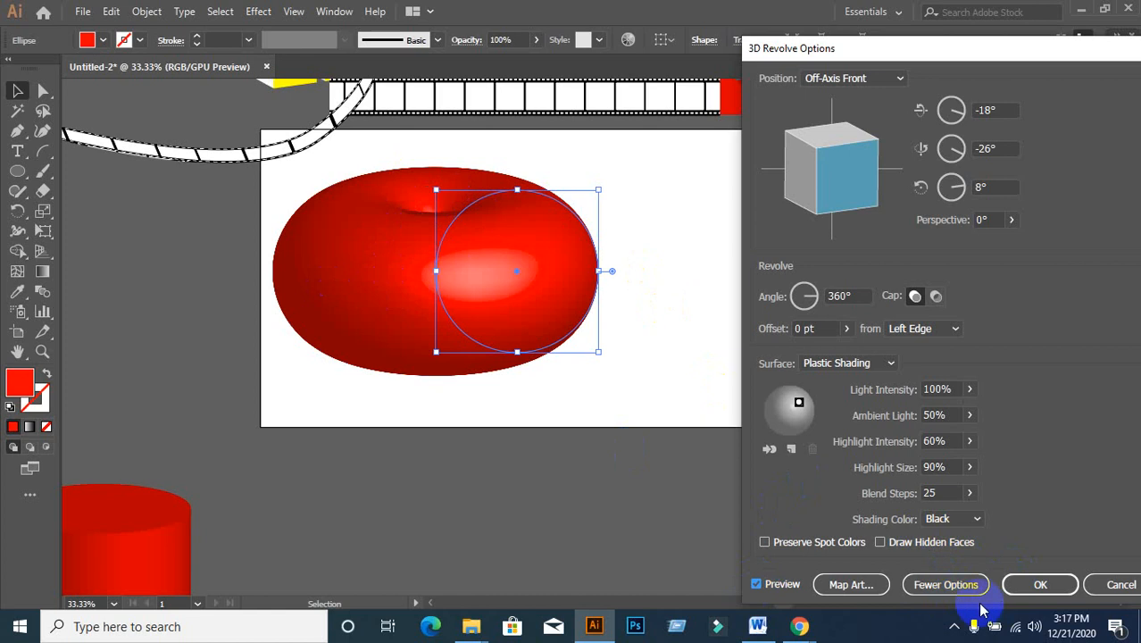
{"action": "left_click", "coordinate": [1047, 587]}
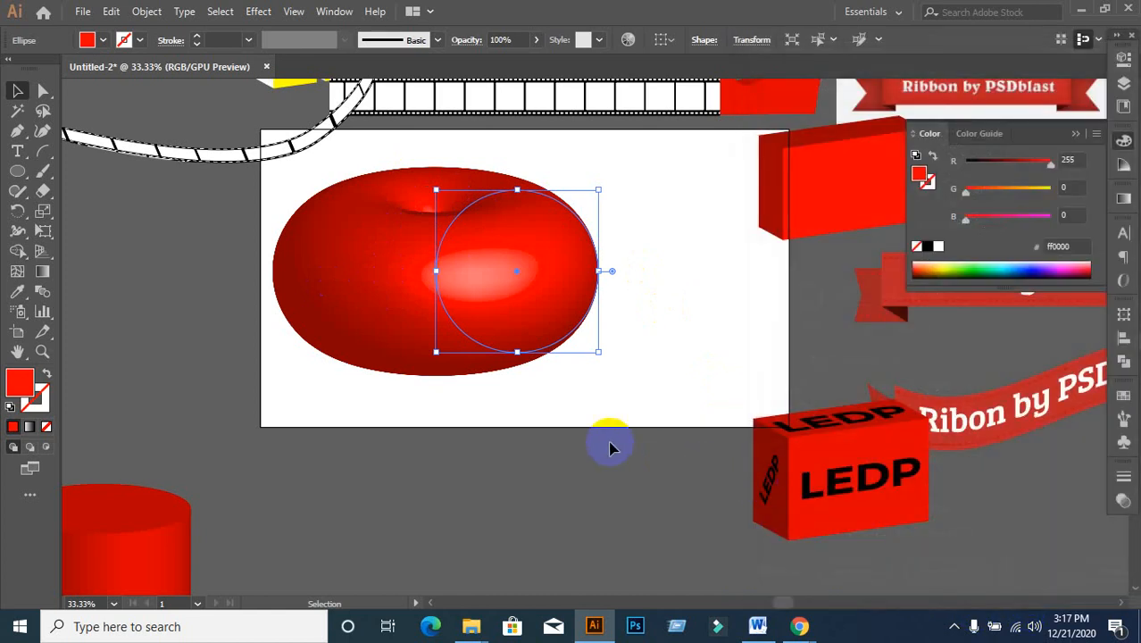
{"action": "left_click", "coordinate": [606, 447]}
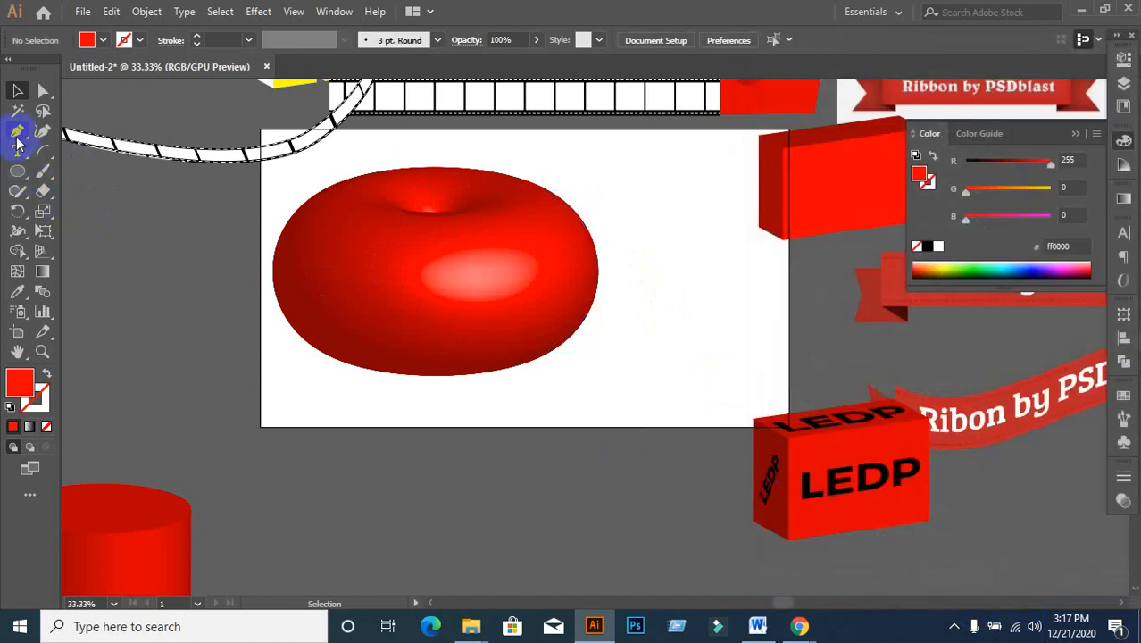
- Draw a short curved path with the Pen tool below the artboard, using a red stroke and no fill
{"action": "mouse_move", "coordinate": [17, 138]}
{"action": "left_mouse_down"}
{"action": "mouse_move", "coordinate": [43, 149]}
{"action": "mouse_move", "coordinate": [65, 136]}
{"action": "left_mouse_up"}
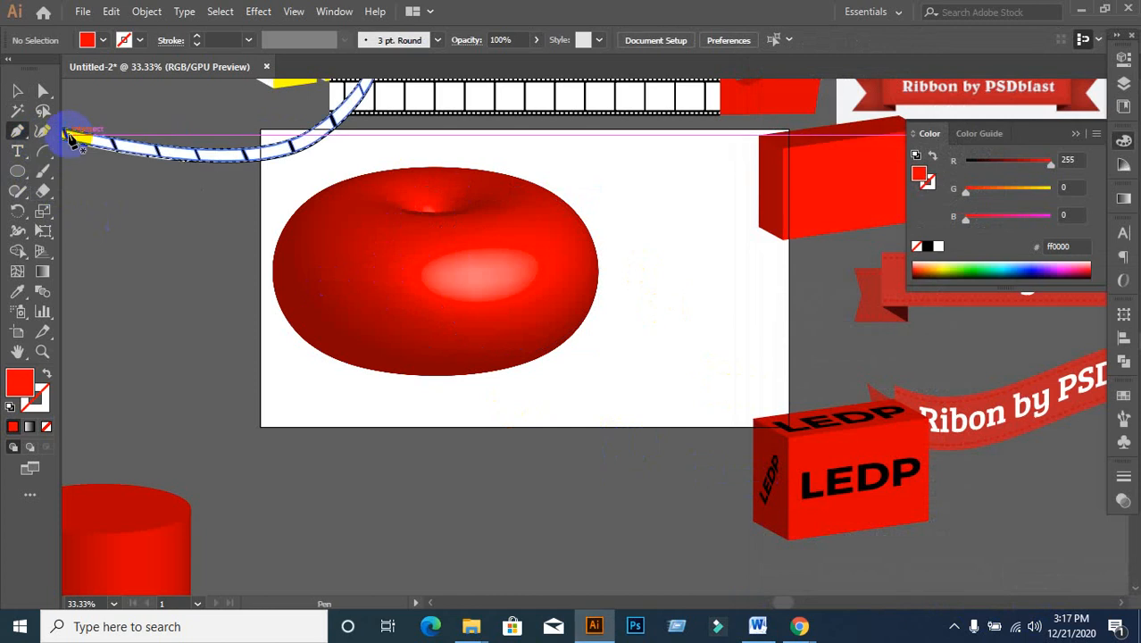
{"action": "left_click", "coordinate": [38, 409]}
{"action": "left_click", "coordinate": [14, 426]}
{"action": "left_click", "coordinate": [15, 375]}
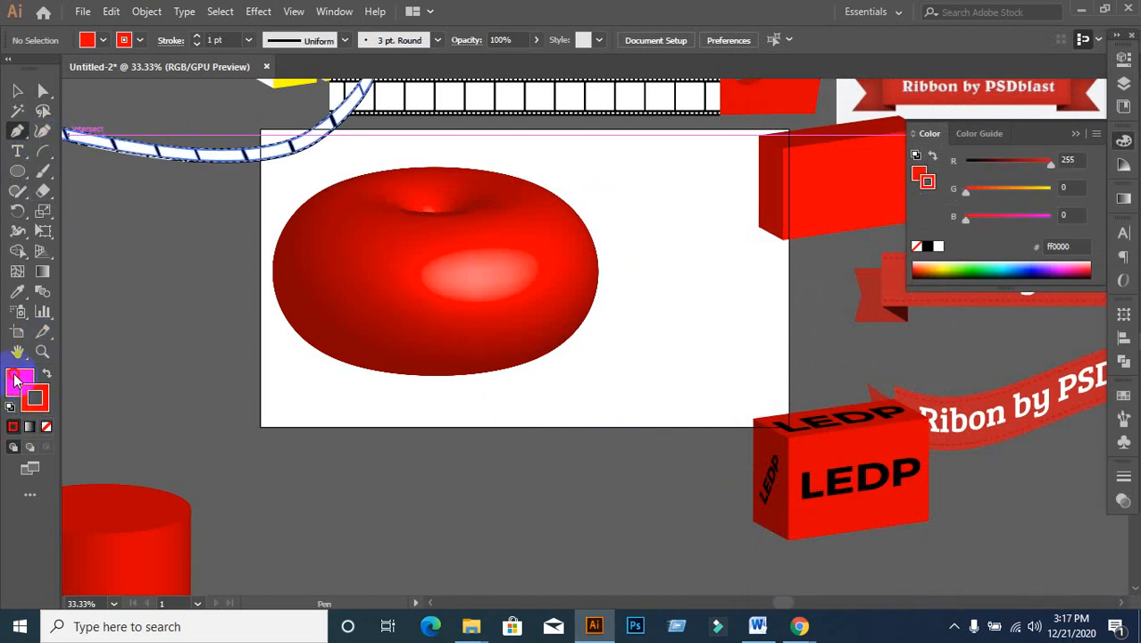
{"action": "left_click", "coordinate": [46, 426]}
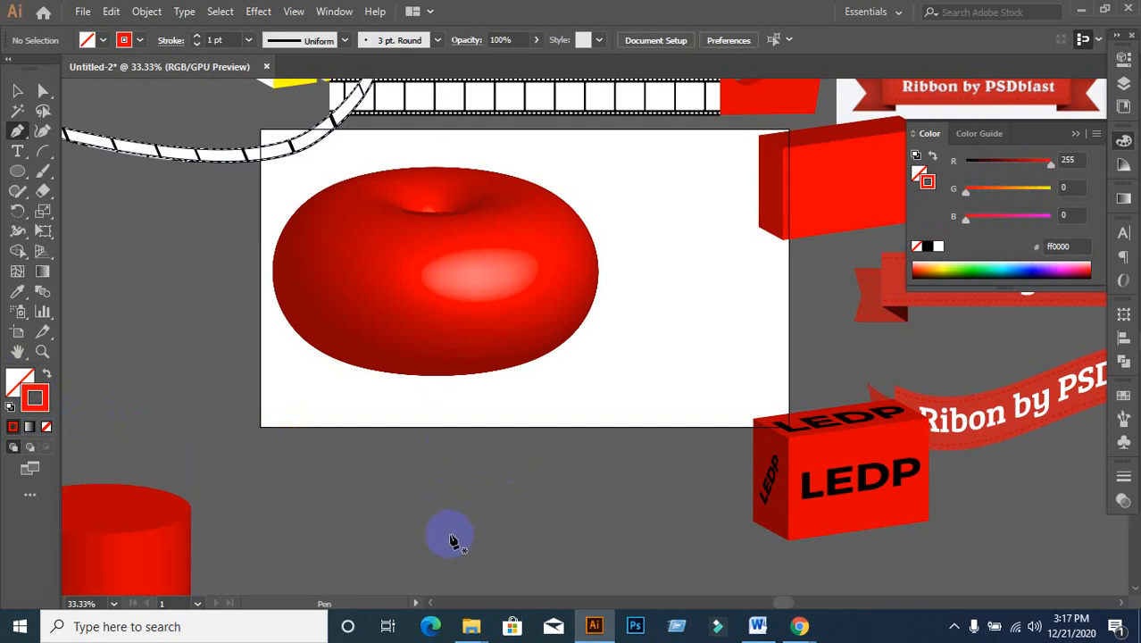
{"action": "left_click", "coordinate": [449, 536]}
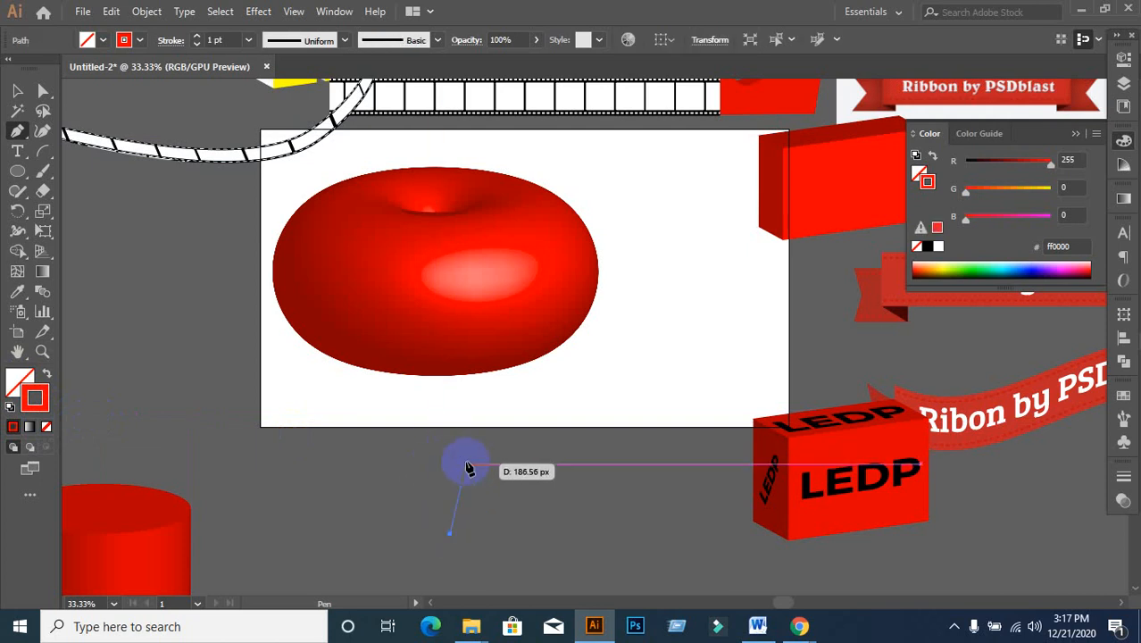
{"action": "left_click_drag", "start_coordinate": [454, 468], "coordinate": [476, 452]}
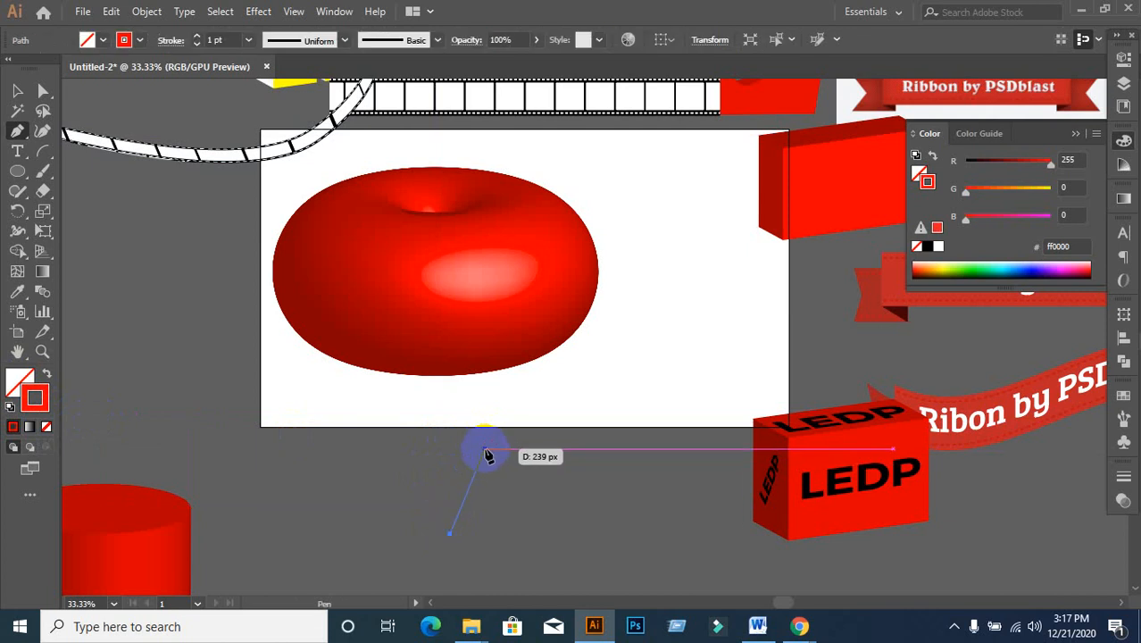
{"action": "scroll", "coordinate": [476, 454], "scroll_direction": "up", "scroll_amount": 2, "text": "alt"}
{"action": "scroll", "coordinate": [409, 454], "scroll_direction": "down", "scroll_amount": 1, "text": "alt"}
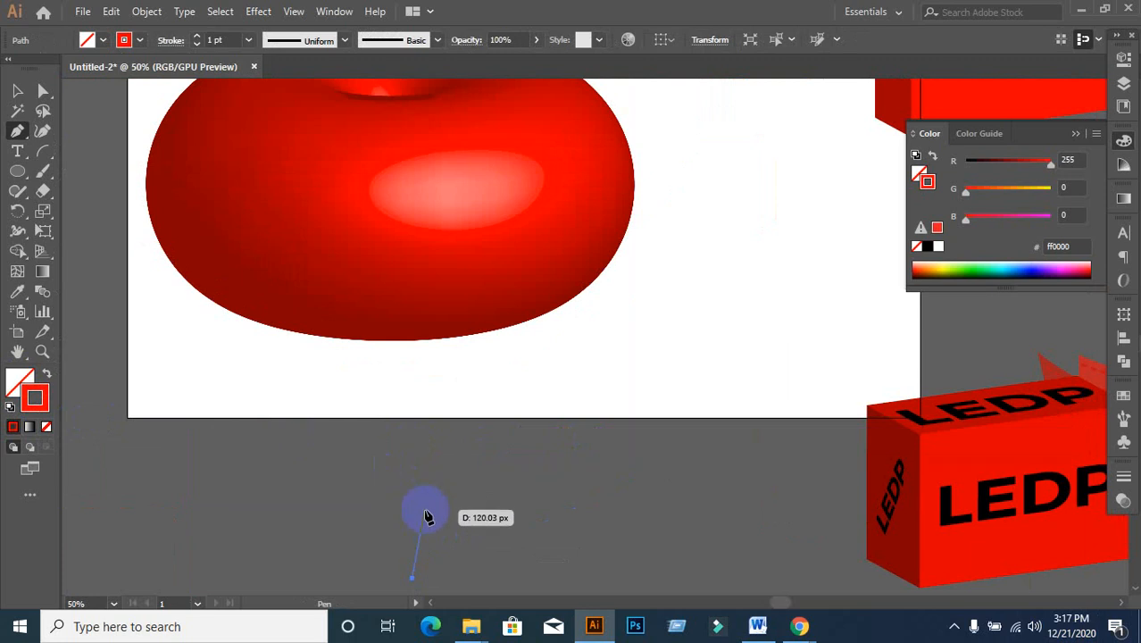
{"action": "left_click_drag", "start_coordinate": [412, 489], "coordinate": [421, 466]}
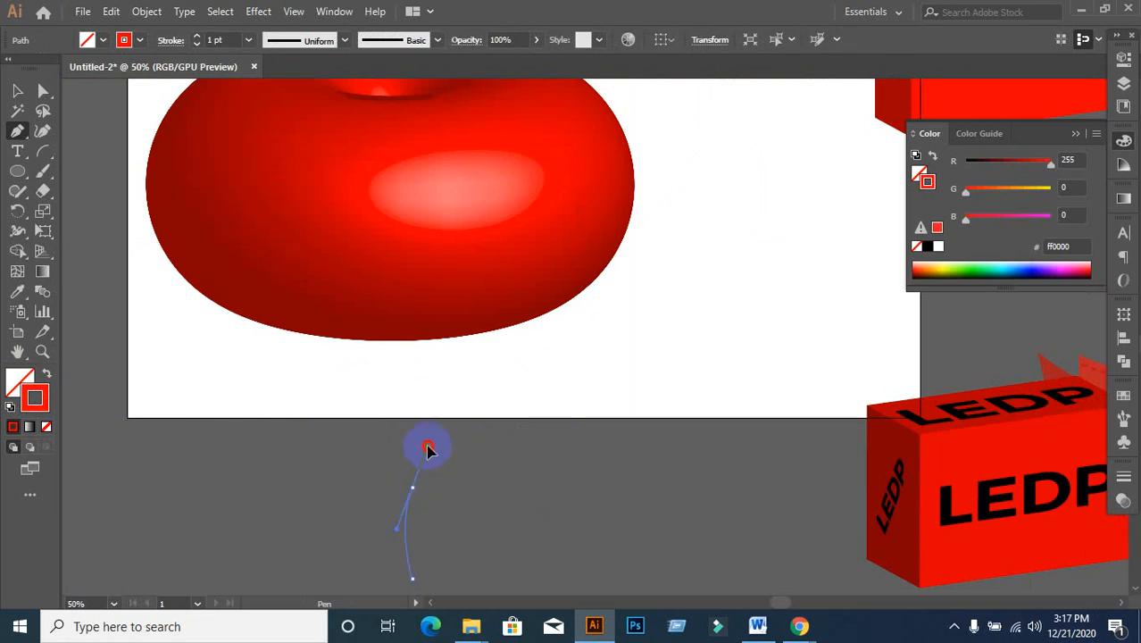
{"action": "left_click", "coordinate": [17, 90]}
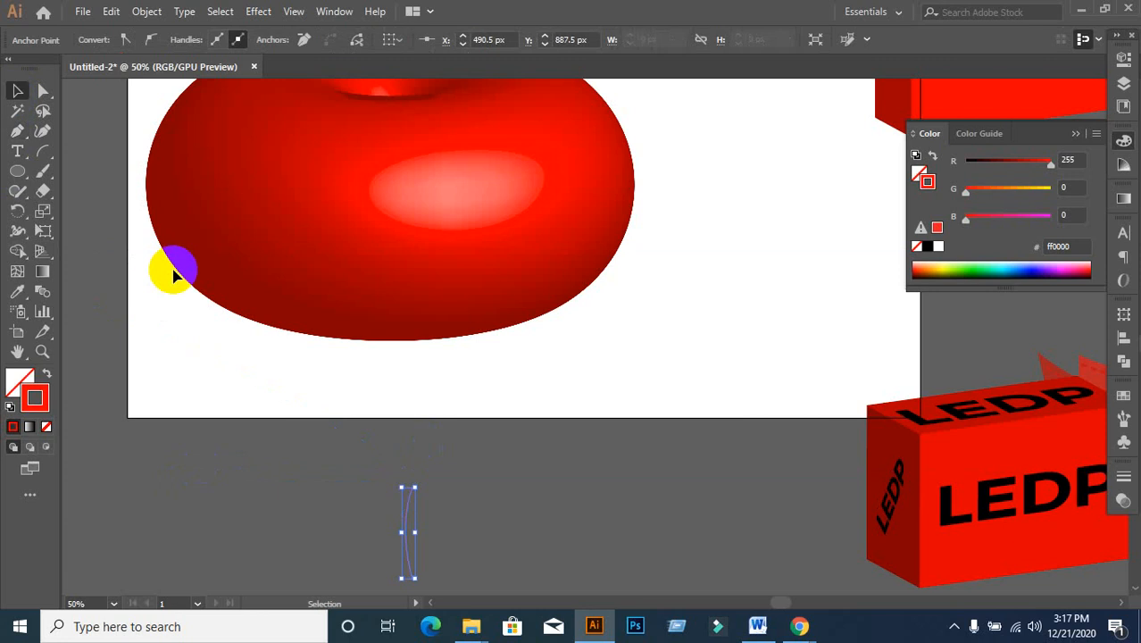
{"action": "left_click", "coordinate": [313, 484]}
- Set the curved path's stroke weight to 20 pt and move the path up and to the left
{"action": "left_click", "coordinate": [408, 513]}
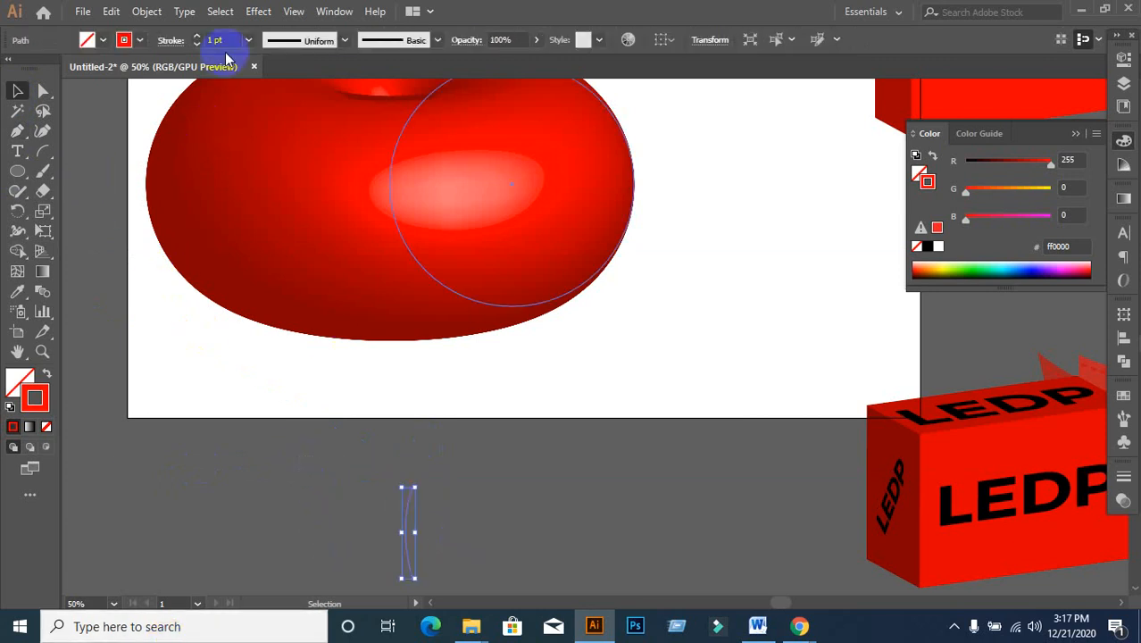
{"action": "key", "text": "Up"}
{"action": "key", "text": "Up"}
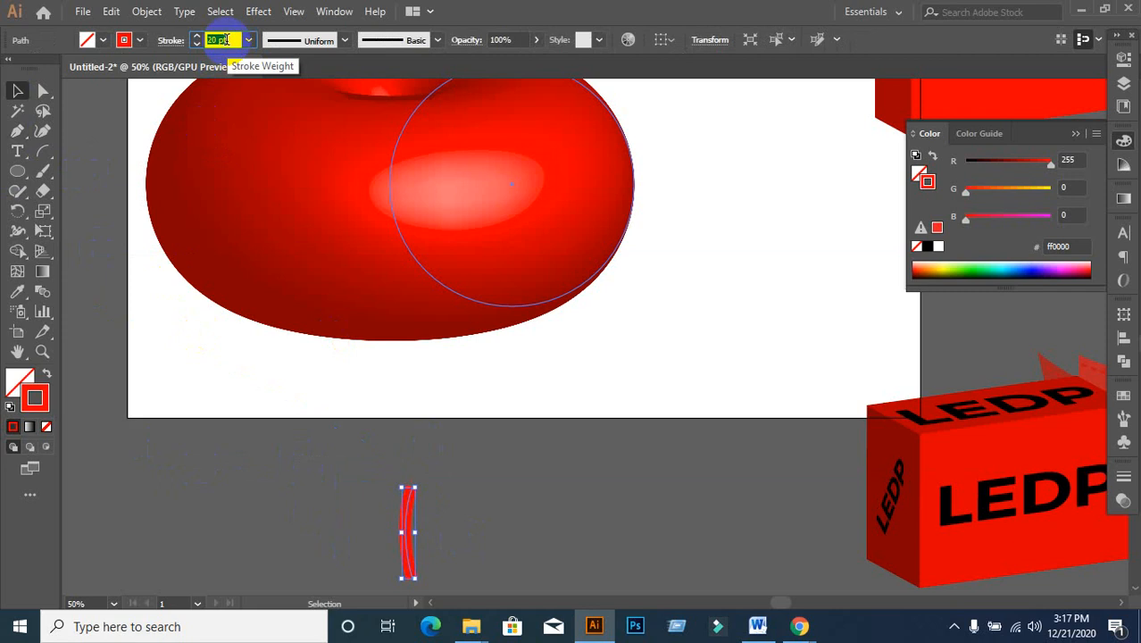
{"action": "scroll", "coordinate": [540, 509], "scroll_direction": "down", "scroll_amount": 3}
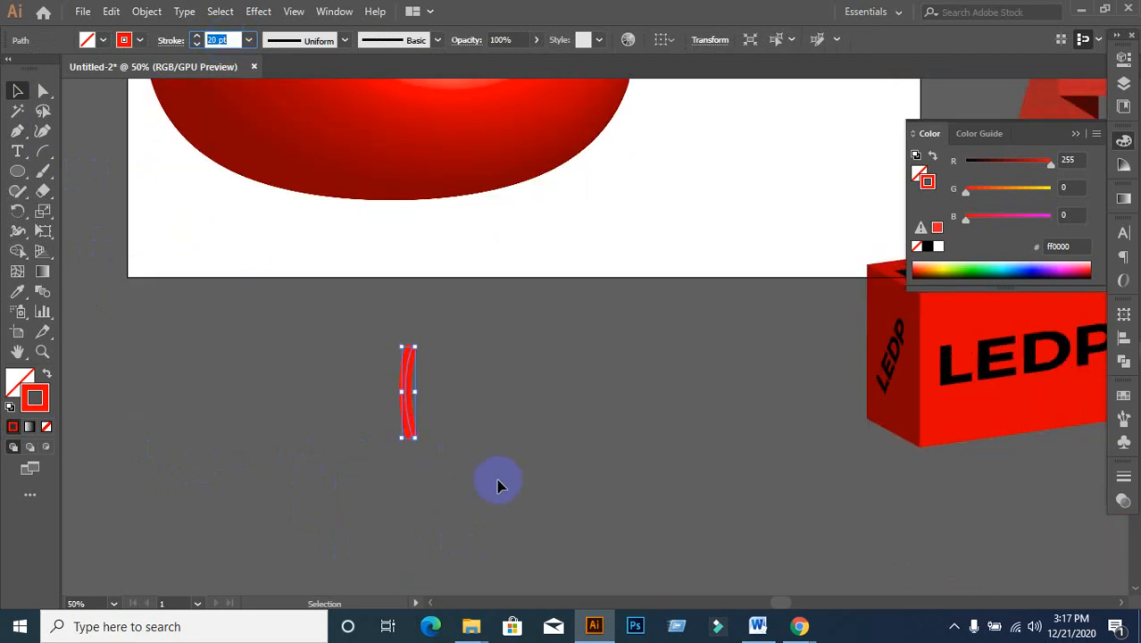
{"action": "left_click", "coordinate": [397, 415]}
{"action": "mouse_move", "coordinate": [406, 412]}
{"action": "left_mouse_down"}
{"action": "mouse_move", "coordinate": [344, 382]}
{"action": "mouse_move", "coordinate": [346, 366]}
{"action": "left_mouse_up"}
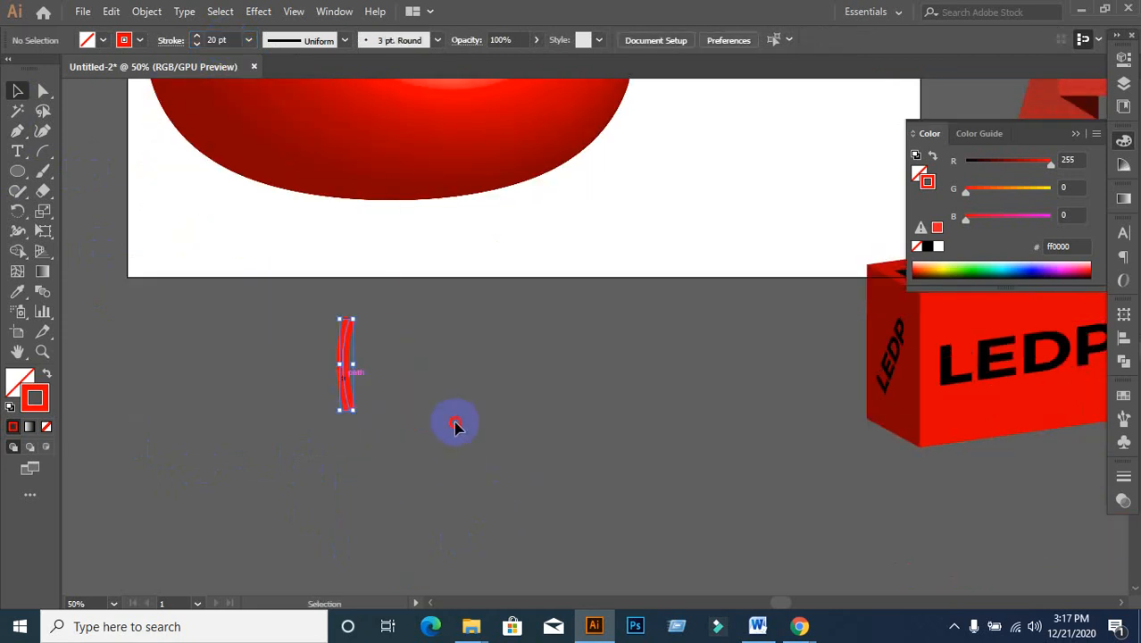
{"action": "left_click", "coordinate": [386, 454]}
- Draw a flat ellipse to the right of the curved path and swap its colours to a red fill without stroke
{"action": "left_click_drag", "start_coordinate": [18, 175], "coordinate": [74, 213]}
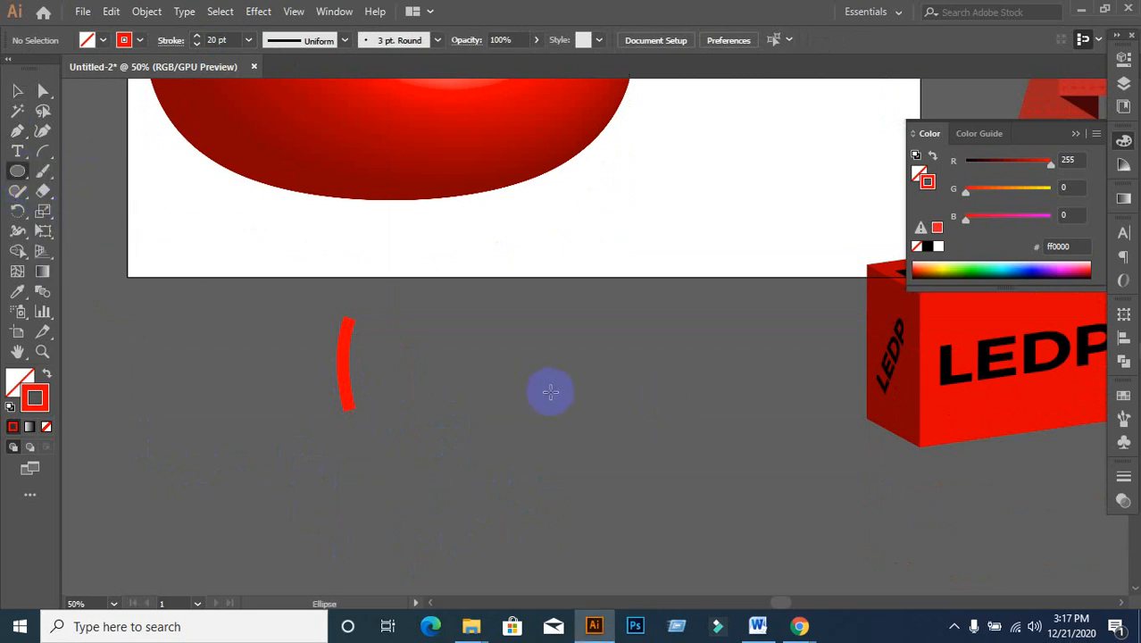
{"action": "left_click_drag", "start_coordinate": [453, 343], "coordinate": [585, 387]}
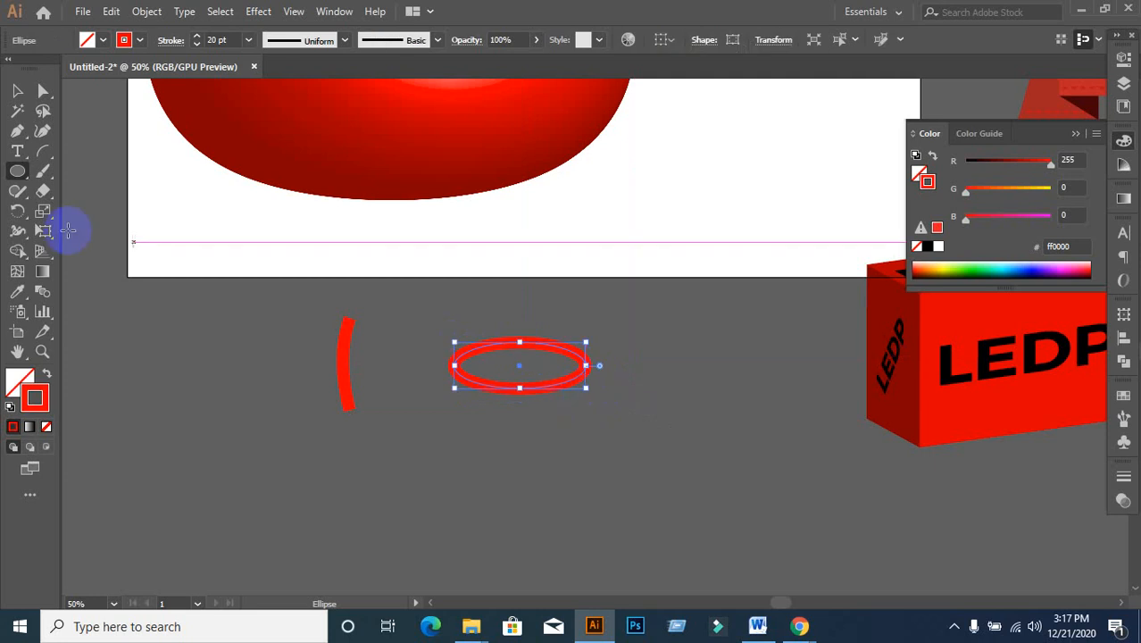
{"action": "left_click", "coordinate": [17, 90]}
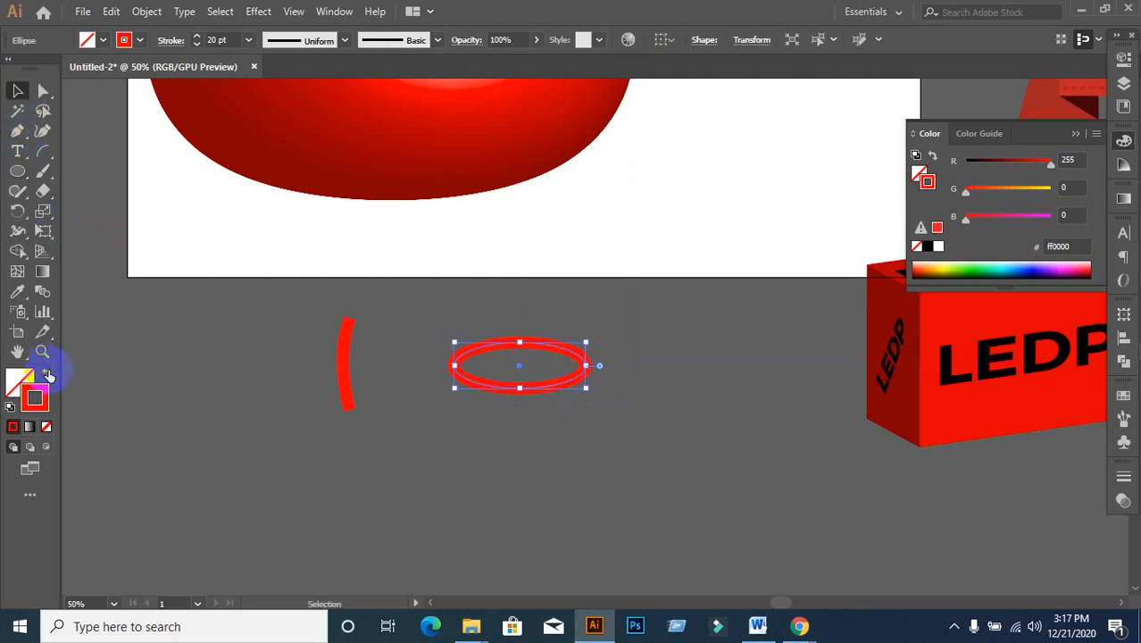
{"action": "left_click", "coordinate": [47, 374]}
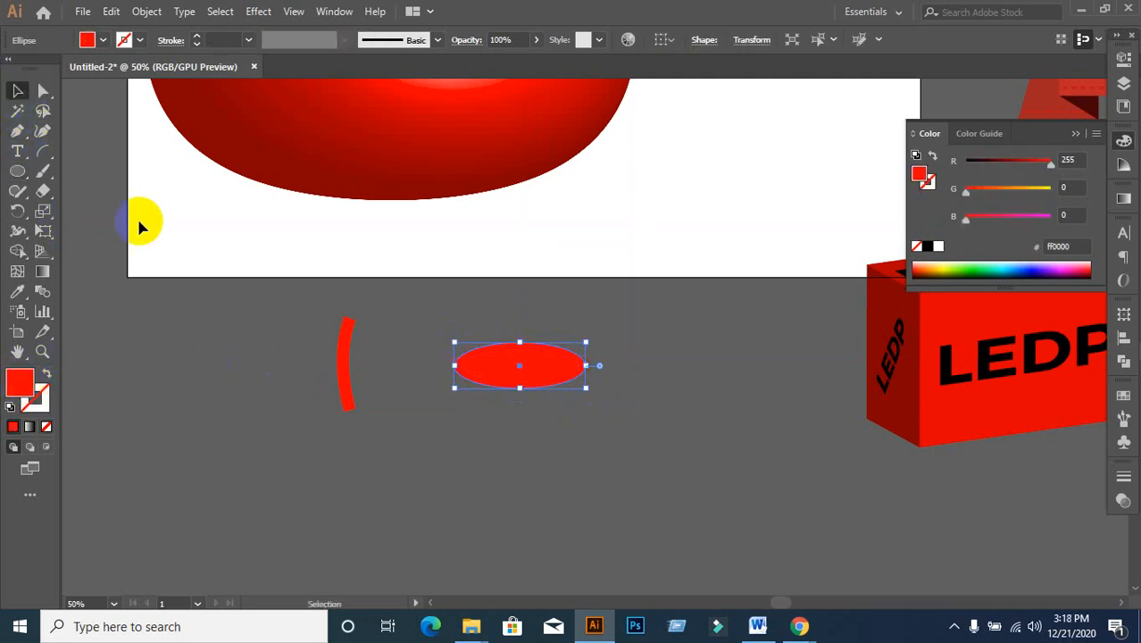
- Try deleting the ellipse's end anchor points, undo the latest changes and delete the ellipse
{"action": "left_click", "coordinate": [28, 142]}
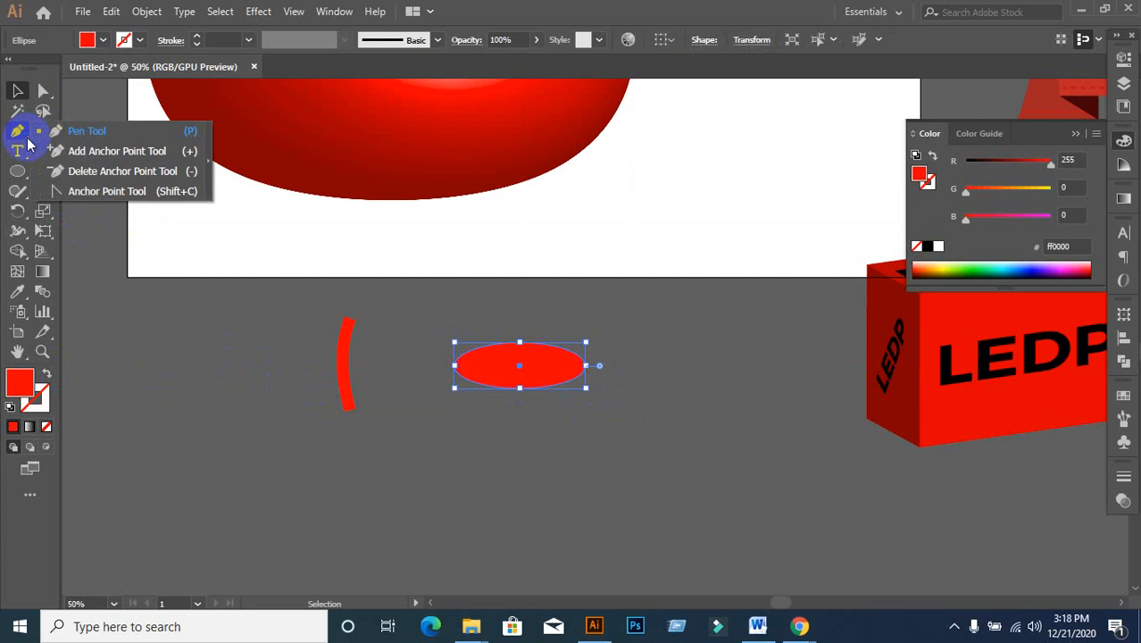
{"action": "left_click", "coordinate": [100, 171]}
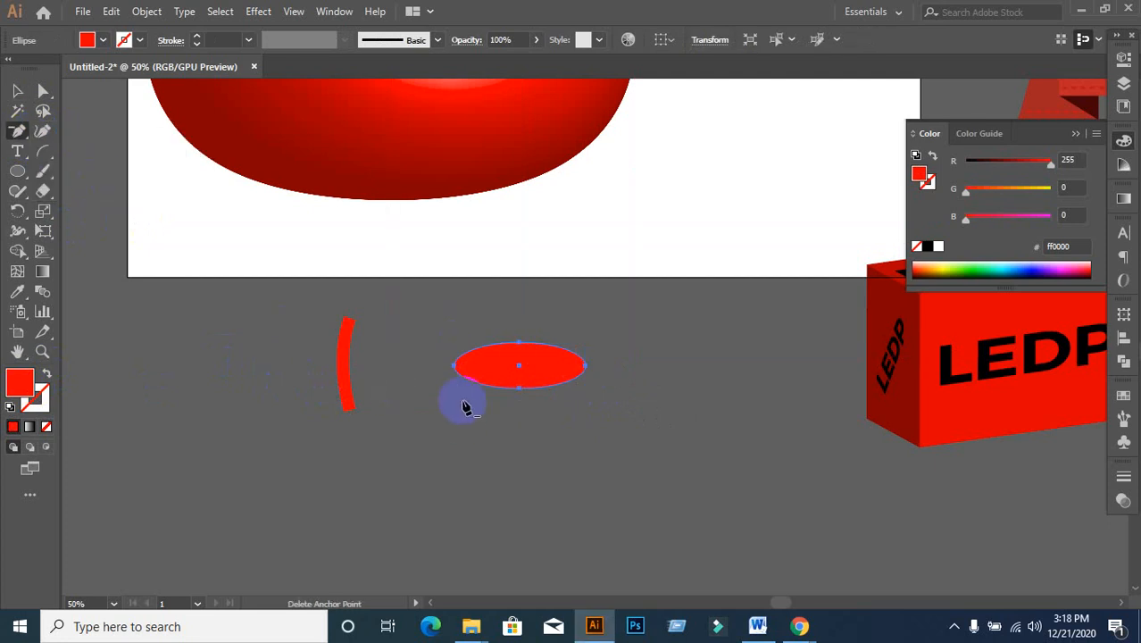
{"action": "left_click", "coordinate": [453, 367]}
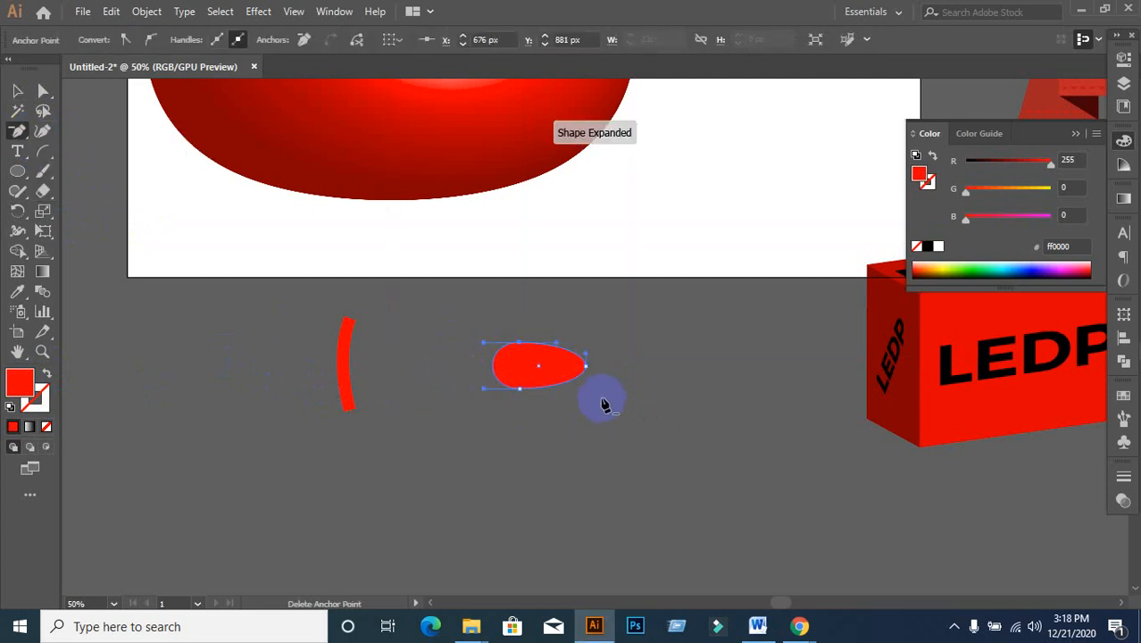
{"action": "left_click", "coordinate": [584, 369]}
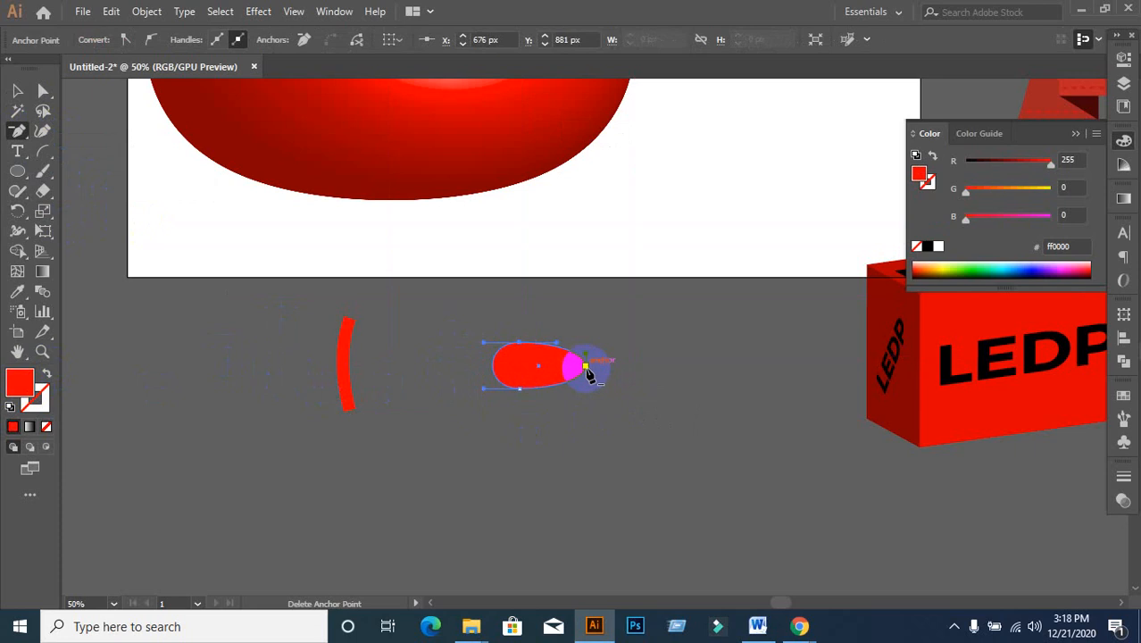
{"action": "left_click", "coordinate": [586, 367]}
{"action": "key", "text": "ctrl+z"}
{"action": "key", "text": "ctrl+z"}
{"action": "key", "text": "ctrl+z"}
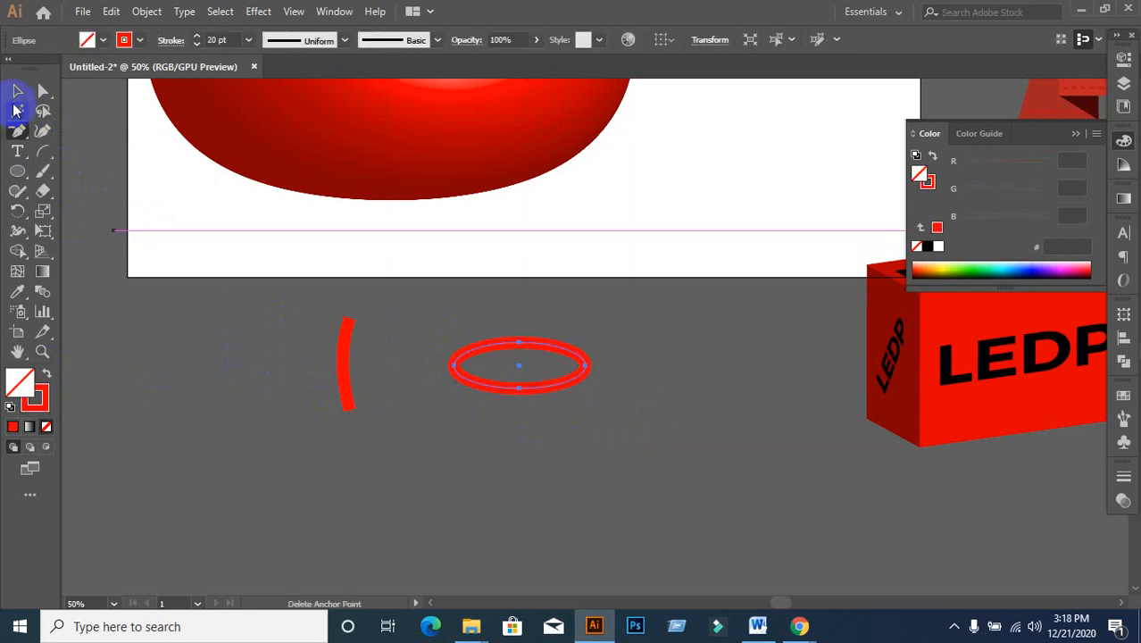
{"action": "left_click", "coordinate": [17, 91]}
{"action": "key", "text": "Delete"}
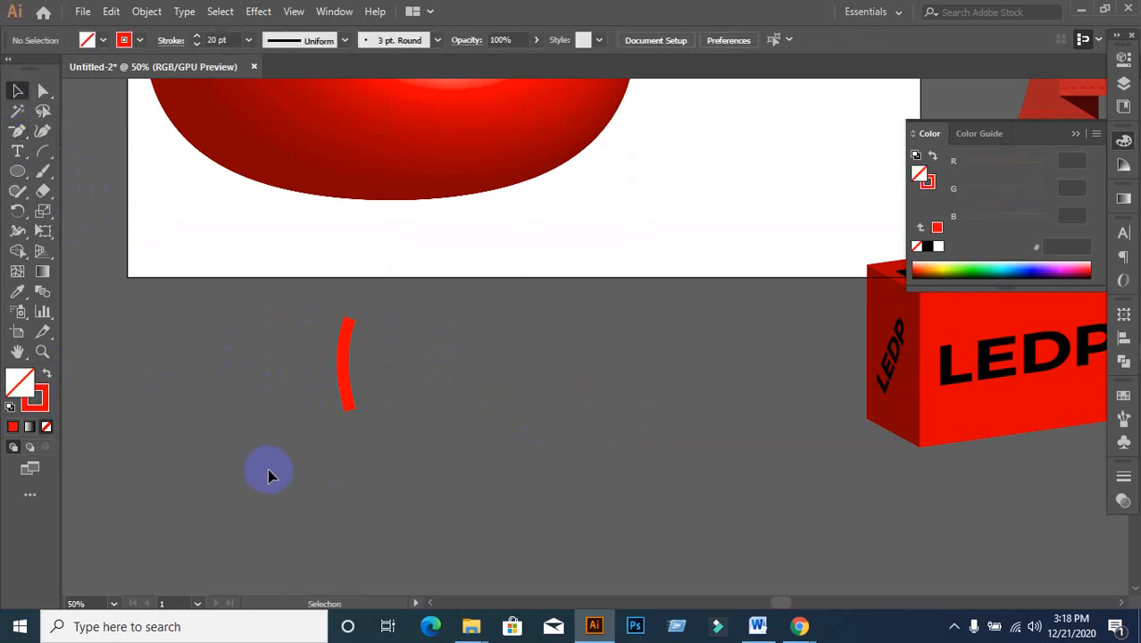
- Draw a red circle about 181 px wide without stroke beside the curved path and place an overlapping copy to its right
{"action": "left_click", "coordinate": [47, 376]}
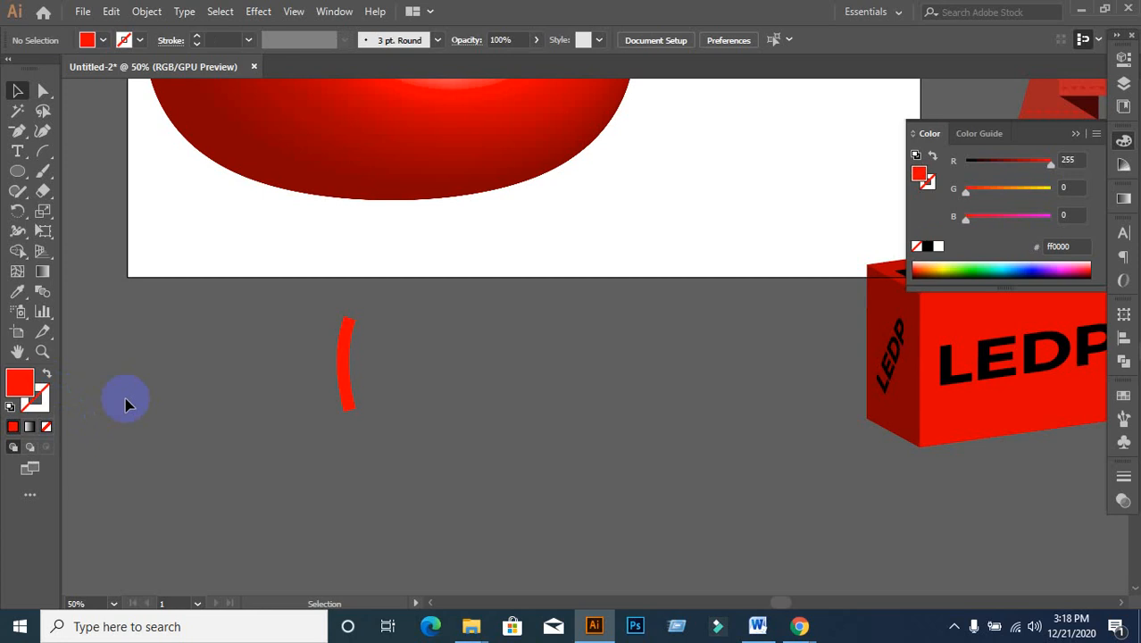
{"action": "left_click", "coordinate": [18, 172]}
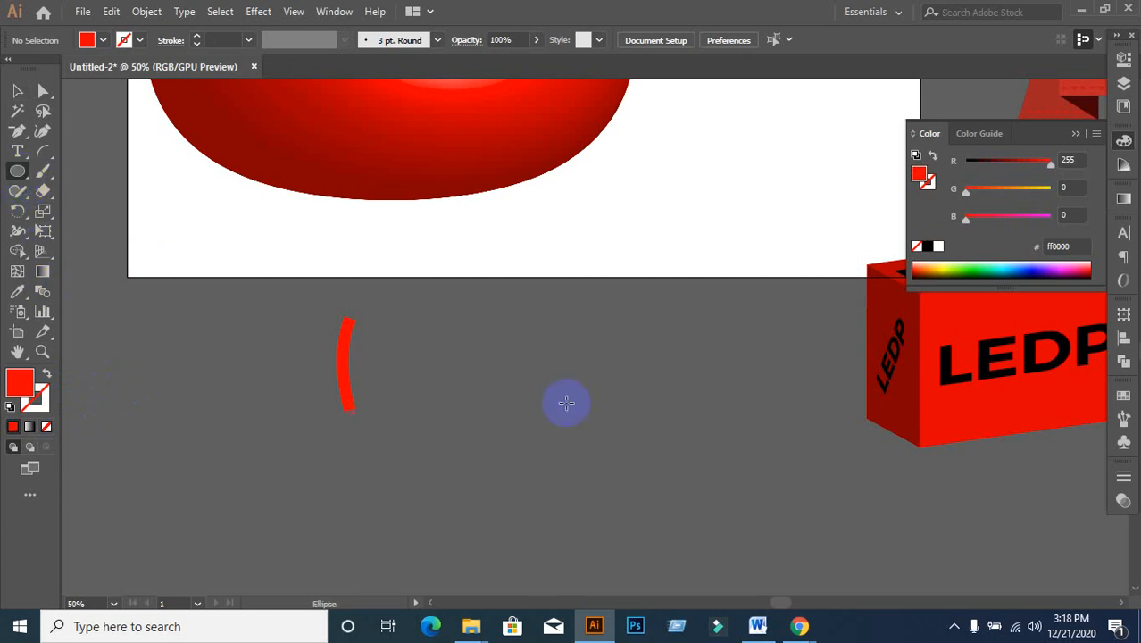
{"action": "left_click_drag", "start_coordinate": [493, 332], "coordinate": [597, 437]}
{"action": "left_click", "coordinate": [17, 93]}
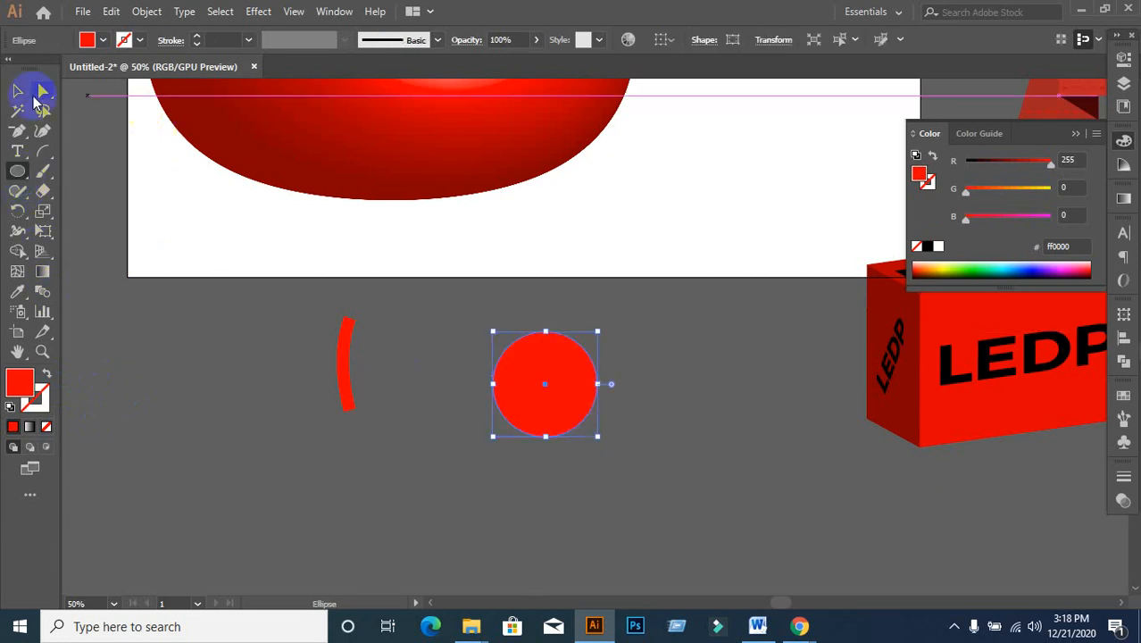
{"action": "left_click_drag", "start_coordinate": [559, 374], "coordinate": [629, 400]}
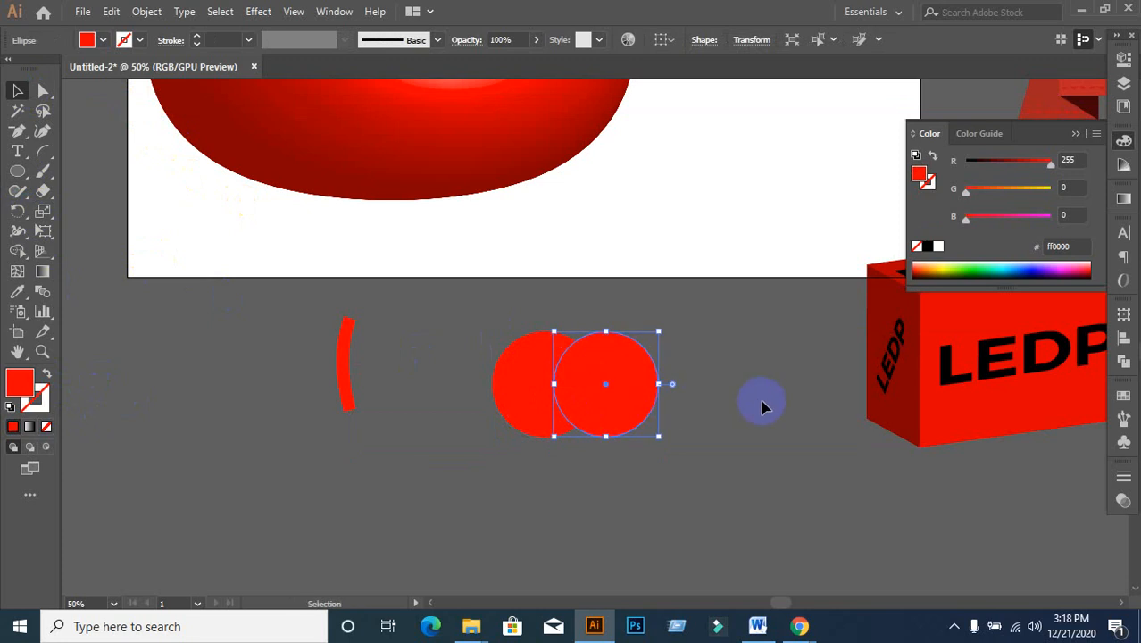
{"action": "left_click", "coordinate": [760, 400]}
- Cut away the outer parts of the two overlapping circles with Shape Builder and move the remaining lens closer to the curved path
{"action": "left_click_drag", "start_coordinate": [488, 336], "coordinate": [618, 433]}
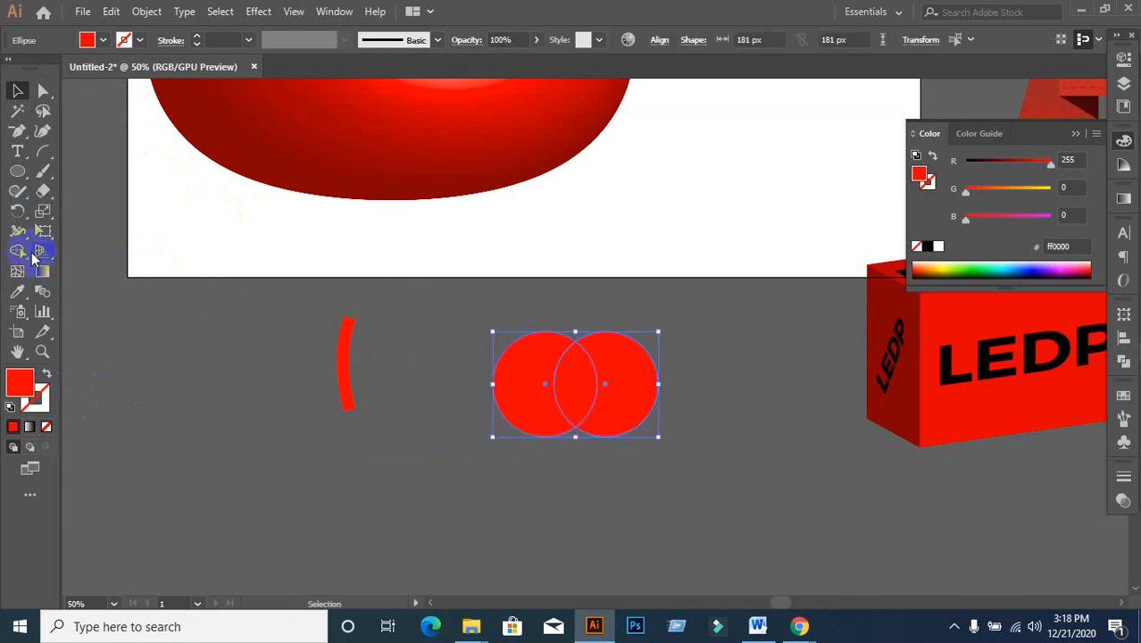
{"action": "left_click", "coordinate": [18, 250]}
{"action": "left_click", "coordinate": [632, 380], "text": "alt"}
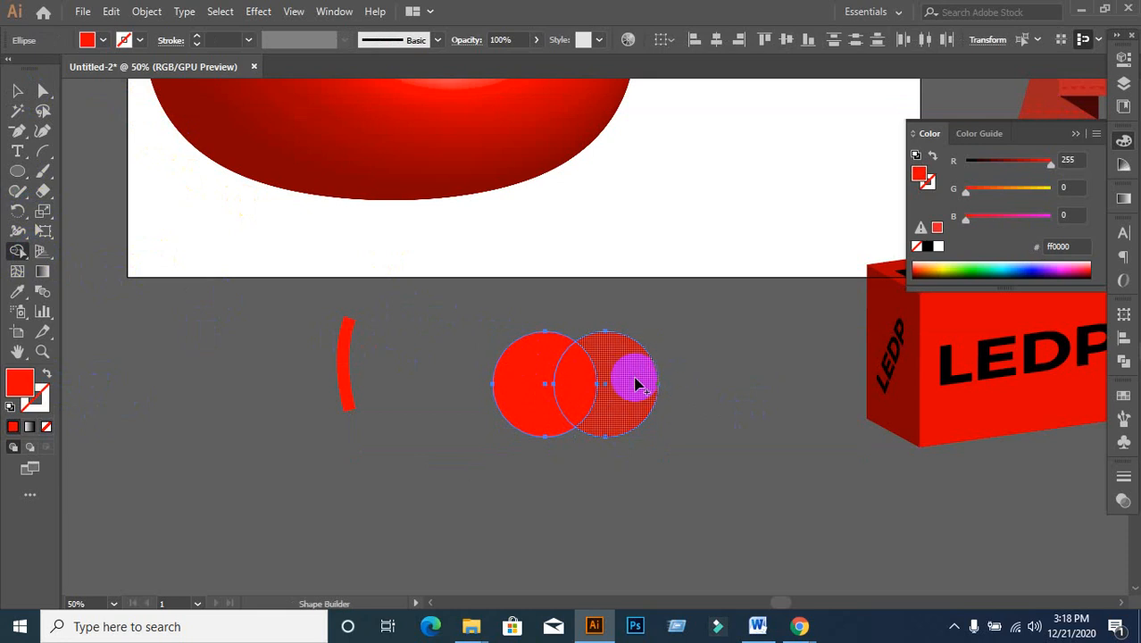
{"action": "mouse_move", "coordinate": [629, 393]}
{"action": "left_mouse_down"}
{"action": "mouse_move", "coordinate": [534, 378]}
{"action": "mouse_move", "coordinate": [585, 399]}
{"action": "mouse_move", "coordinate": [543, 385]}
{"action": "mouse_move", "coordinate": [456, 386]}
{"action": "left_mouse_up"}
{"action": "left_click", "coordinate": [17, 92]}
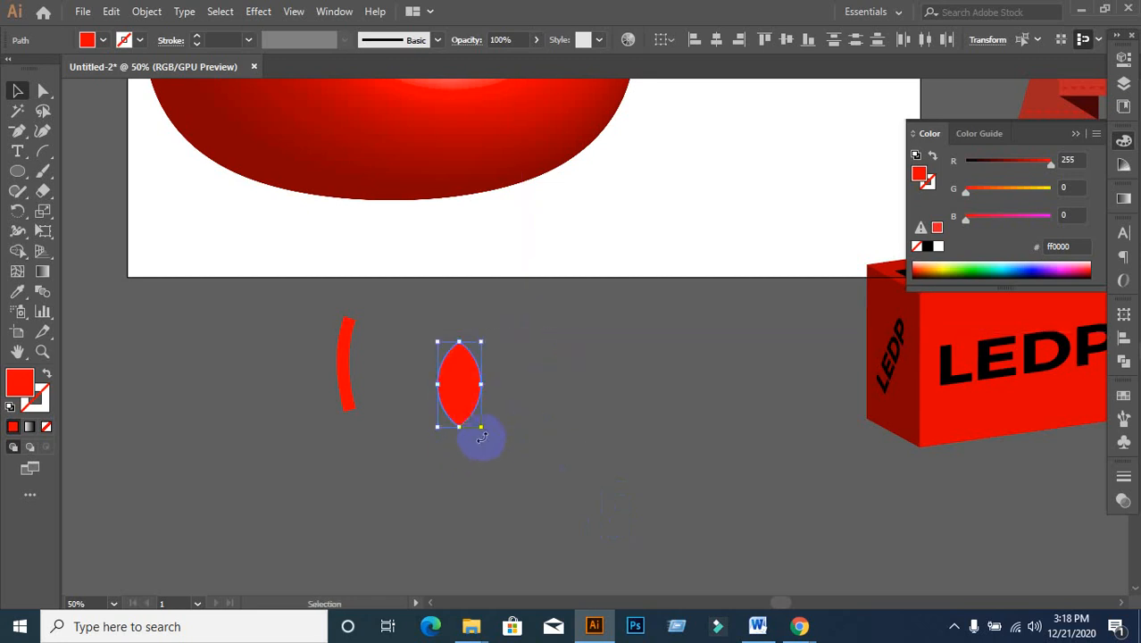
- Reshape the lens into a leaf by pulling the left direction handle of its bottom anchor point inward
{"action": "key", "text": "ctrl+plus"}
{"action": "key", "text": "ctrl+plus"}
{"action": "key", "text": "ctrl+plus"}
{"action": "key", "text": "ctrl+plus"}
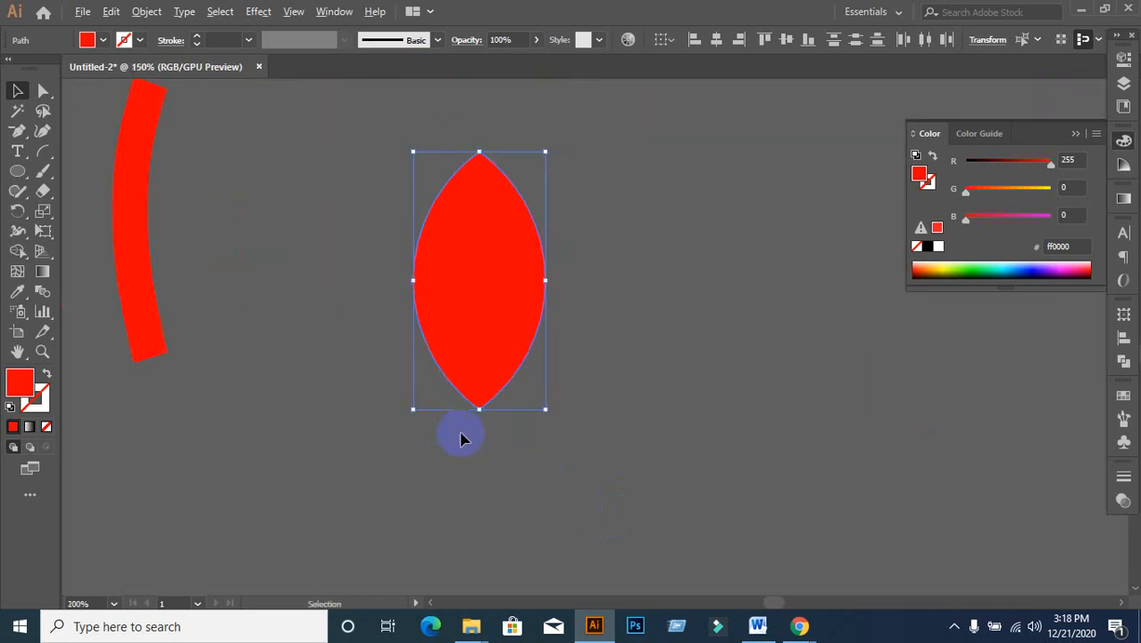
{"action": "left_click", "coordinate": [43, 90]}
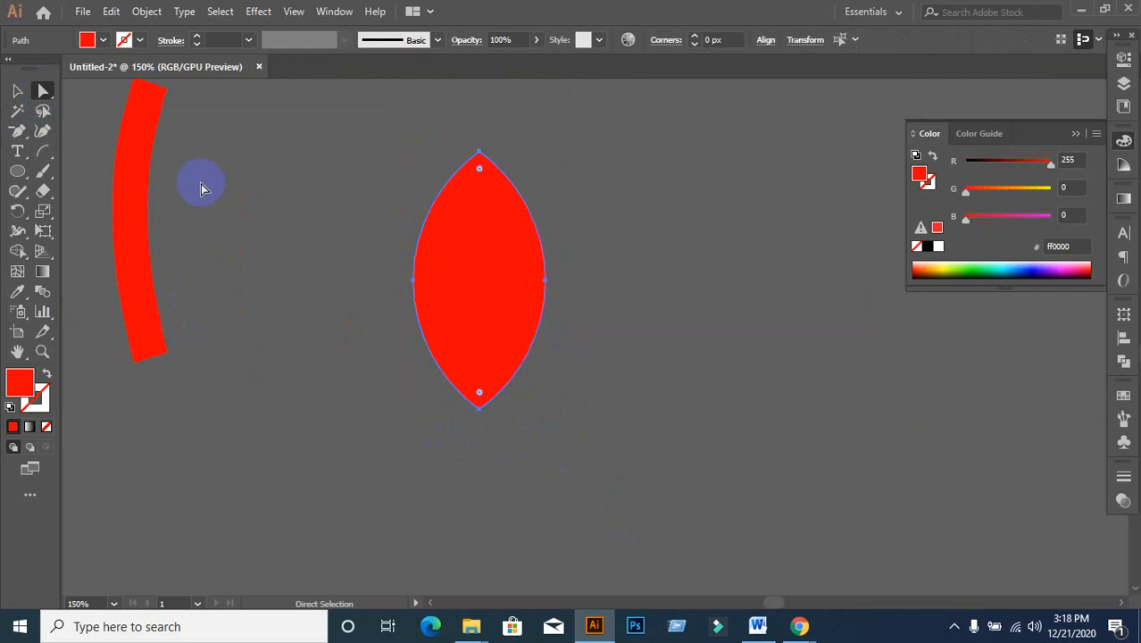
{"action": "left_click_drag", "start_coordinate": [601, 367], "coordinate": [445, 413]}
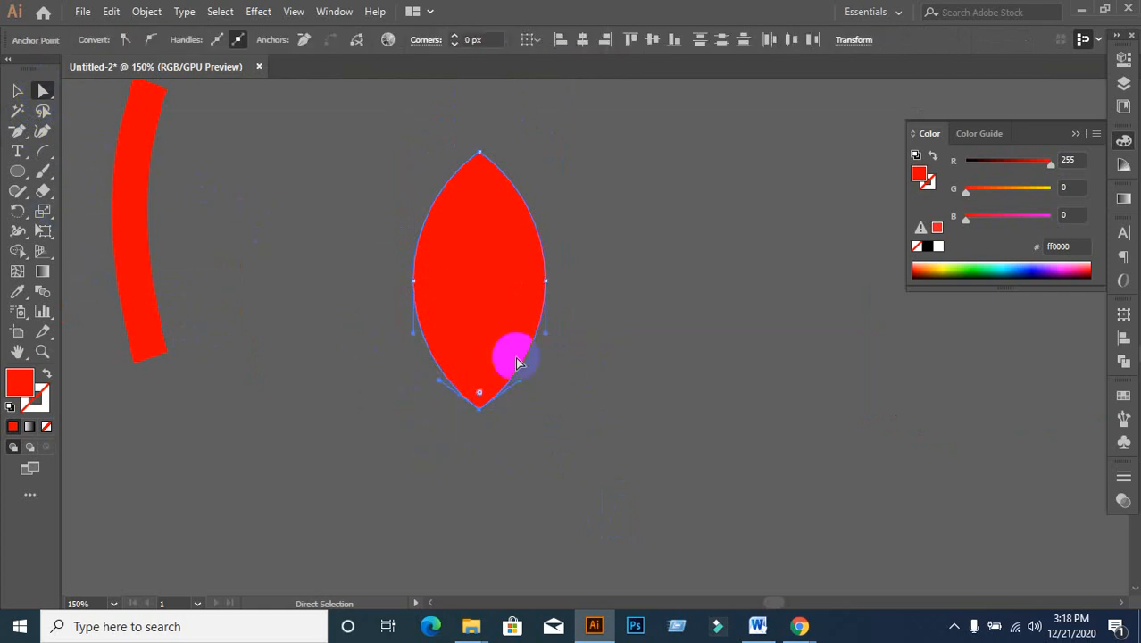
{"action": "left_click_drag", "start_coordinate": [444, 382], "coordinate": [456, 355]}
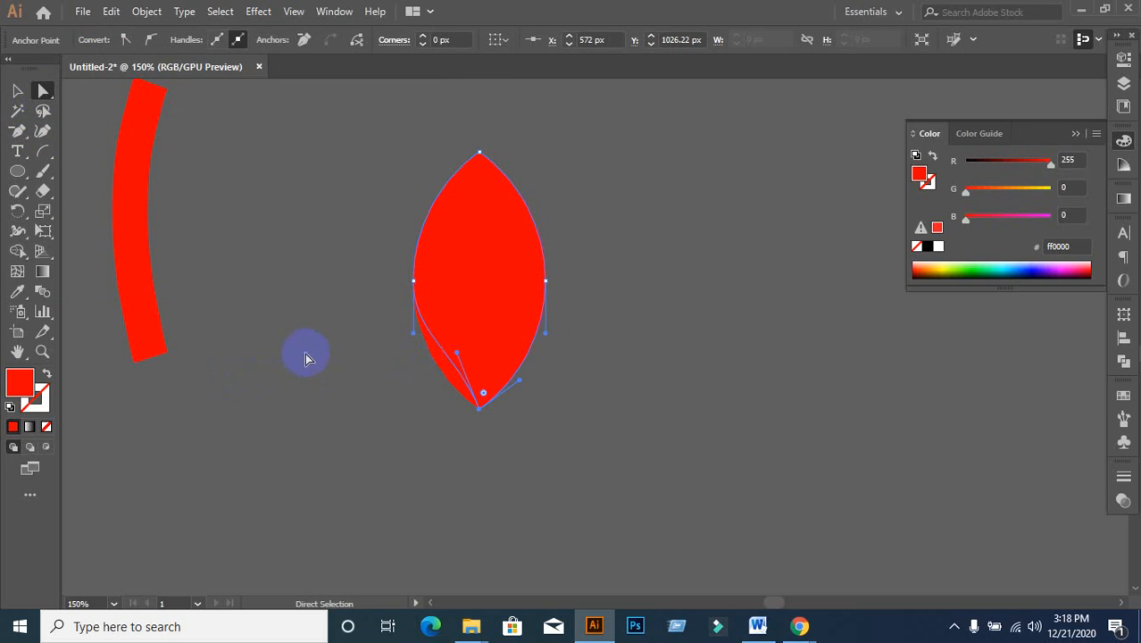
{"action": "left_click", "coordinate": [17, 92]}
{"action": "left_click", "coordinate": [308, 316]}
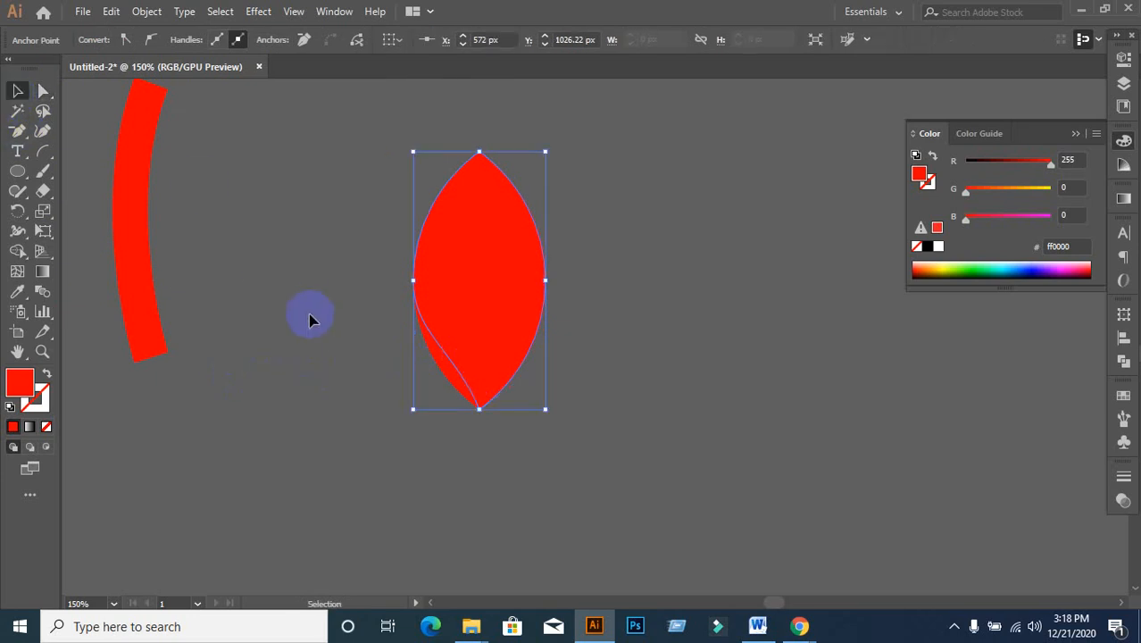
- Move the reshaped leaf beside the curved path and delete the leftover lens that lay beneath it
{"action": "left_click_drag", "start_coordinate": [519, 370], "coordinate": [564, 369]}
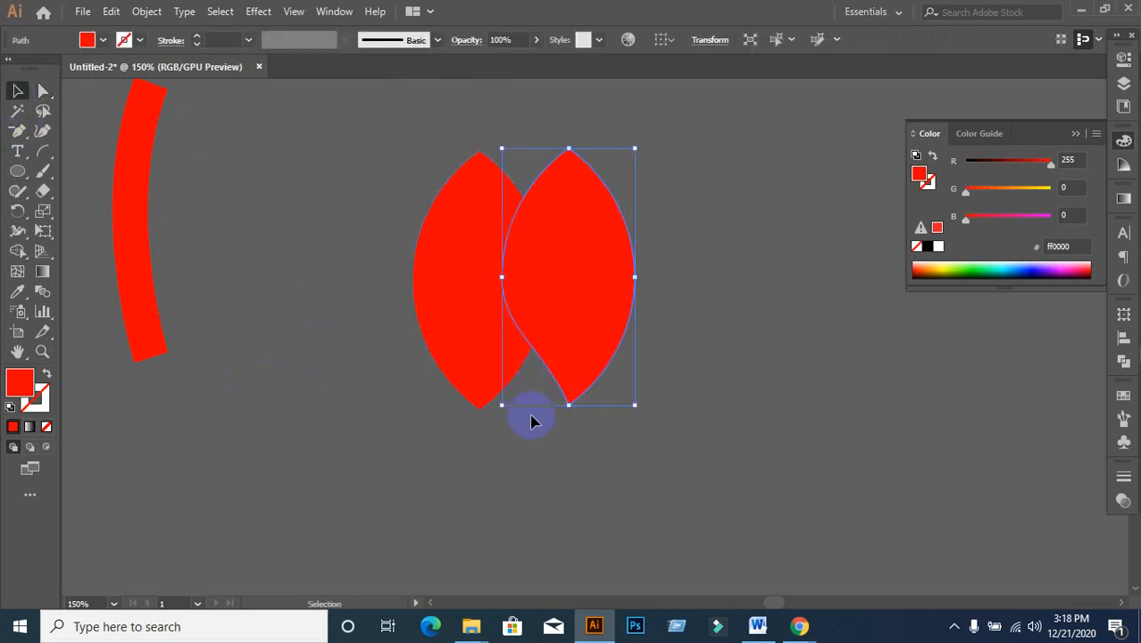
{"action": "left_click_drag", "start_coordinate": [586, 300], "coordinate": [270, 304]}
{"action": "left_click_drag", "start_coordinate": [495, 304], "coordinate": [575, 300]}
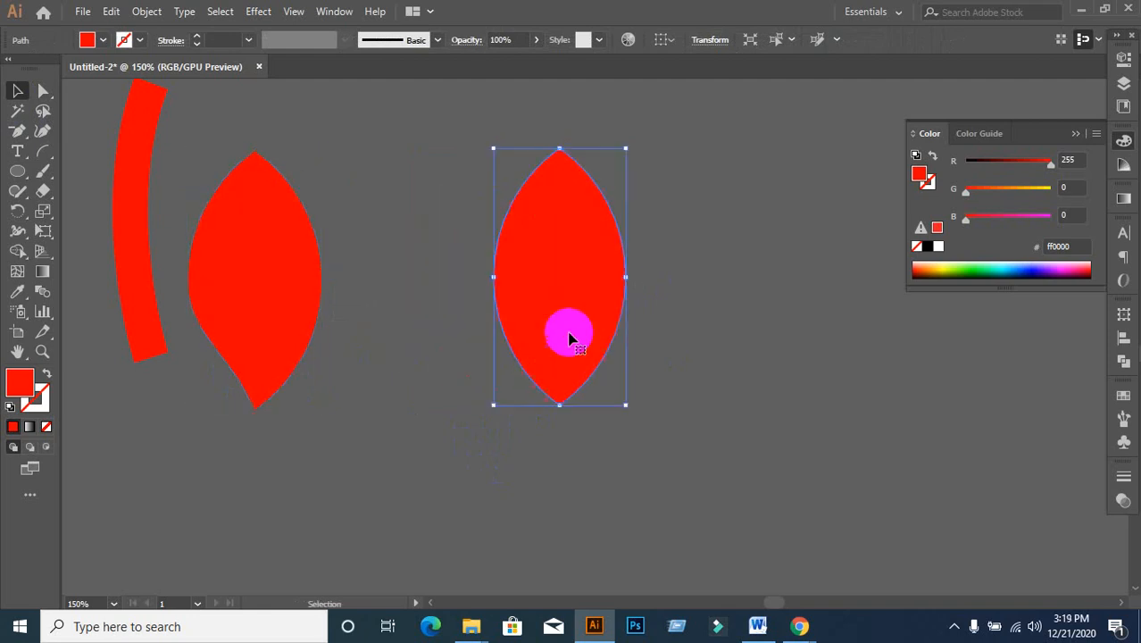
{"action": "key", "text": "Delete"}
{"action": "key", "text": "ctrl+minus"}
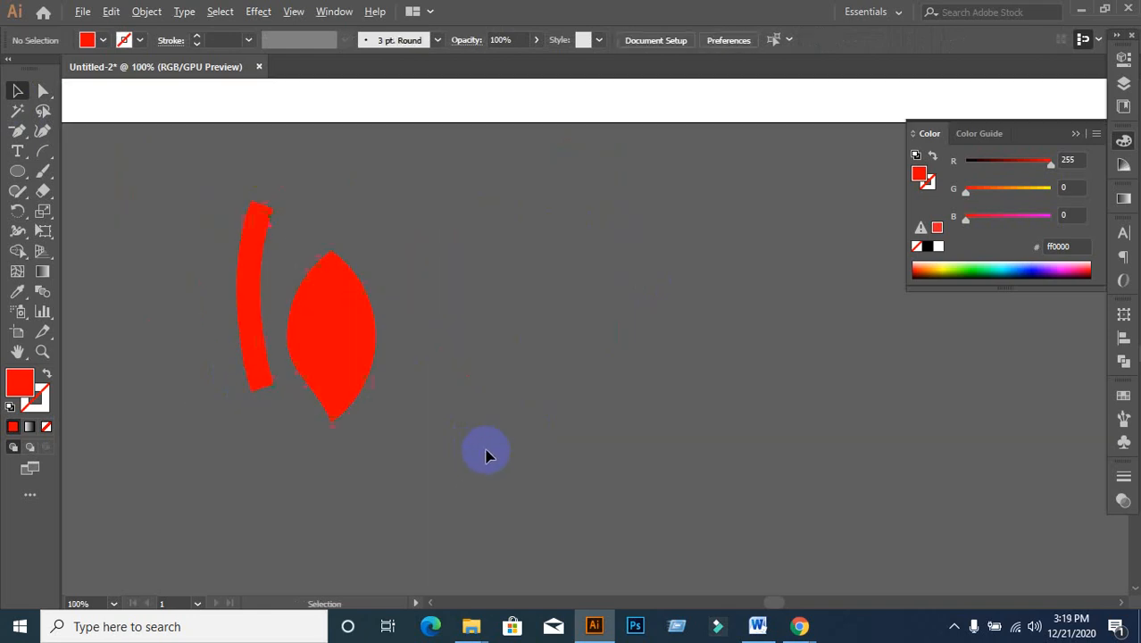
- Rotate the leaf a quarter turn counterclockwise, scale it down and place its blunt end against the curved path
{"action": "left_click", "coordinate": [360, 360]}
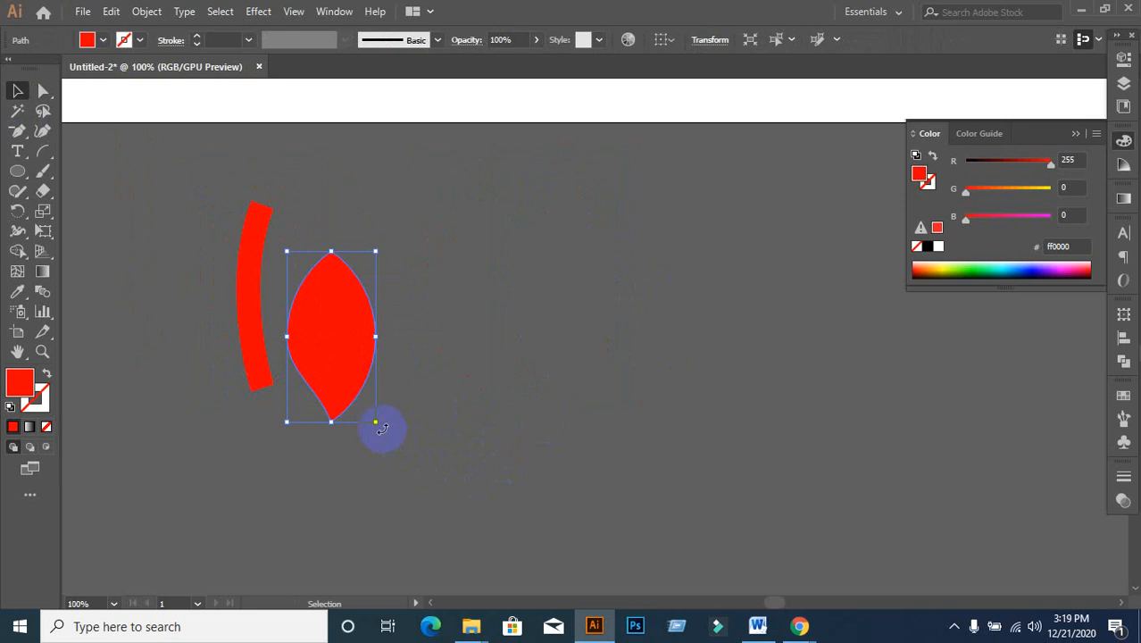
{"action": "left_click_drag", "start_coordinate": [381, 429], "coordinate": [478, 264]}
{"action": "left_click", "coordinate": [446, 450]}
{"action": "left_click_drag", "start_coordinate": [324, 361], "coordinate": [342, 292]}
{"action": "left_click_drag", "start_coordinate": [482, 398], "coordinate": [539, 370]}
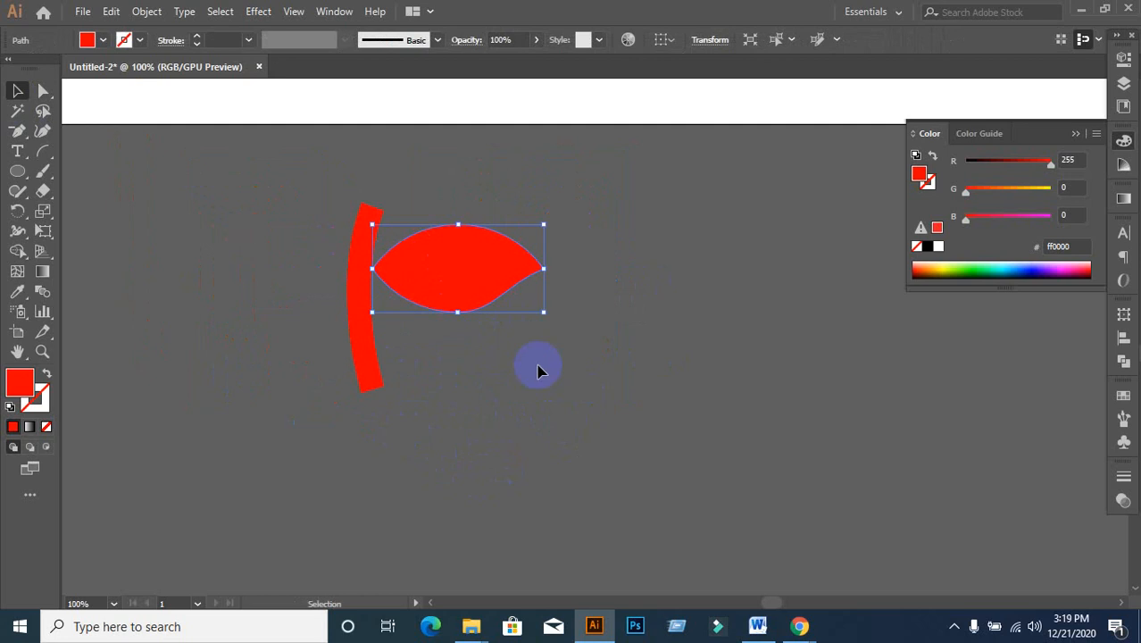
{"action": "left_click_drag", "start_coordinate": [545, 223], "coordinate": [500, 250]}
{"action": "left_click", "coordinate": [507, 403]}
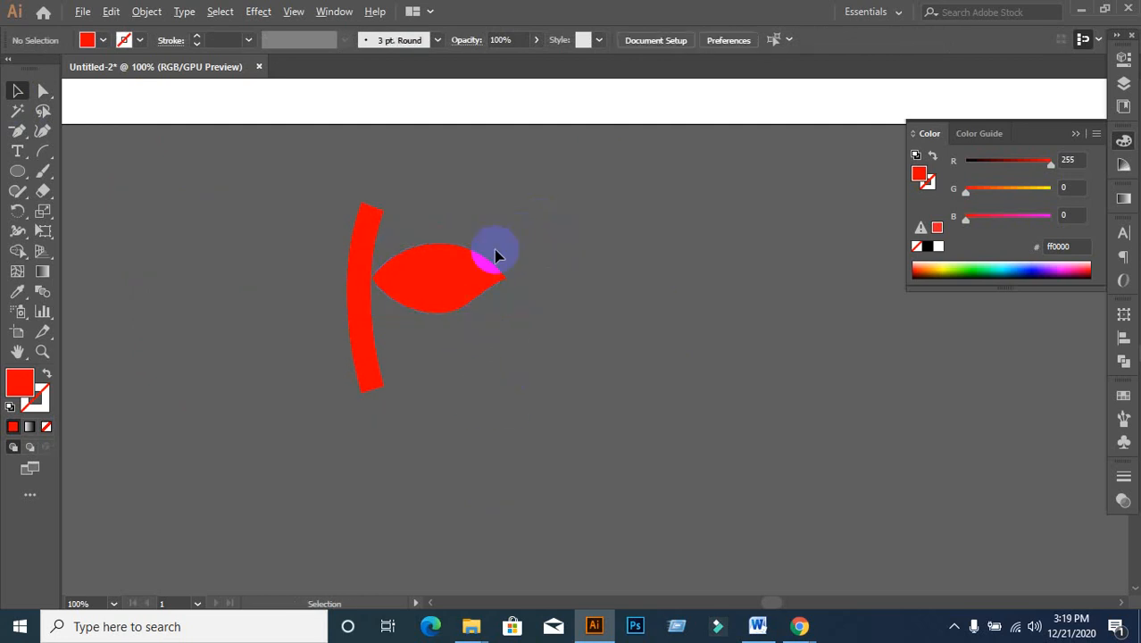
{"action": "scroll", "coordinate": [469, 316], "scroll_direction": "up", "scroll_amount": 1}
{"action": "left_click_drag", "start_coordinate": [423, 270], "coordinate": [419, 272]}
{"action": "scroll", "coordinate": [333, 357], "scroll_direction": "up", "scroll_amount": 4}
{"action": "scroll", "coordinate": [383, 353], "scroll_direction": "down", "scroll_amount": 3}
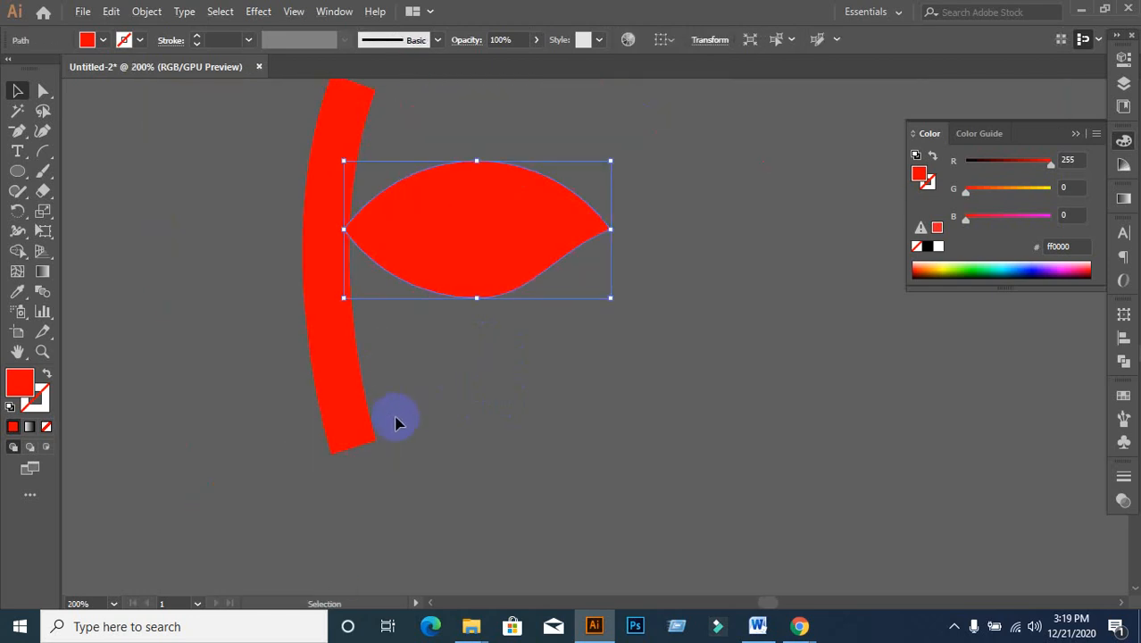
- Expand the curved path's 20 pt stroke into a filled shape
{"action": "left_click", "coordinate": [213, 432]}
{"action": "left_click_drag", "start_coordinate": [258, 351], "coordinate": [583, 484]}
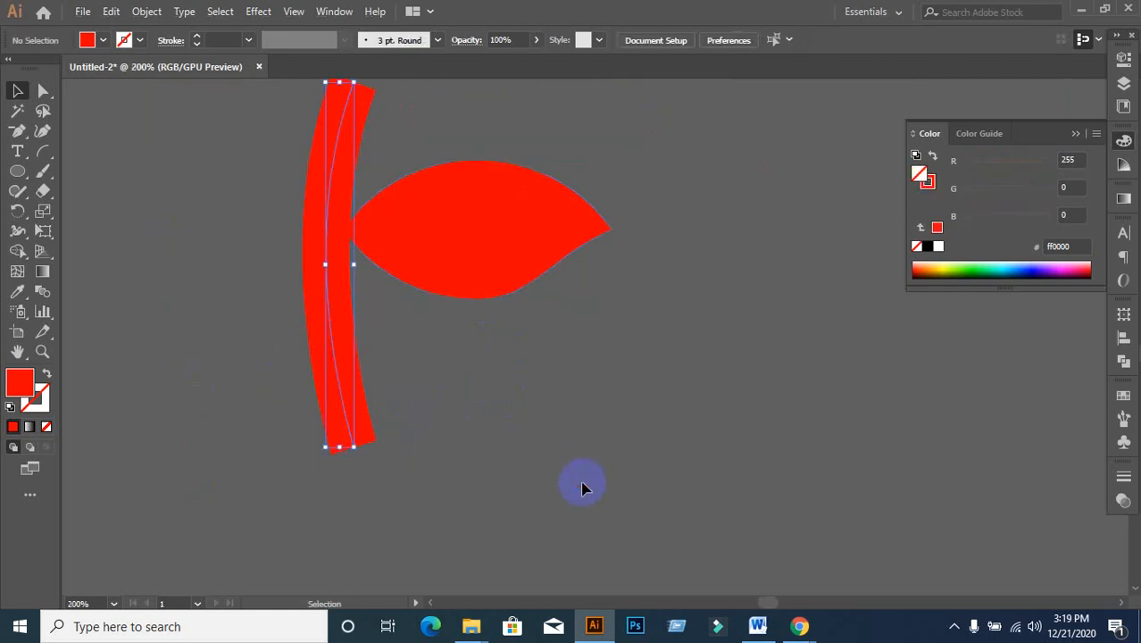
{"action": "left_click", "coordinate": [1127, 476]}
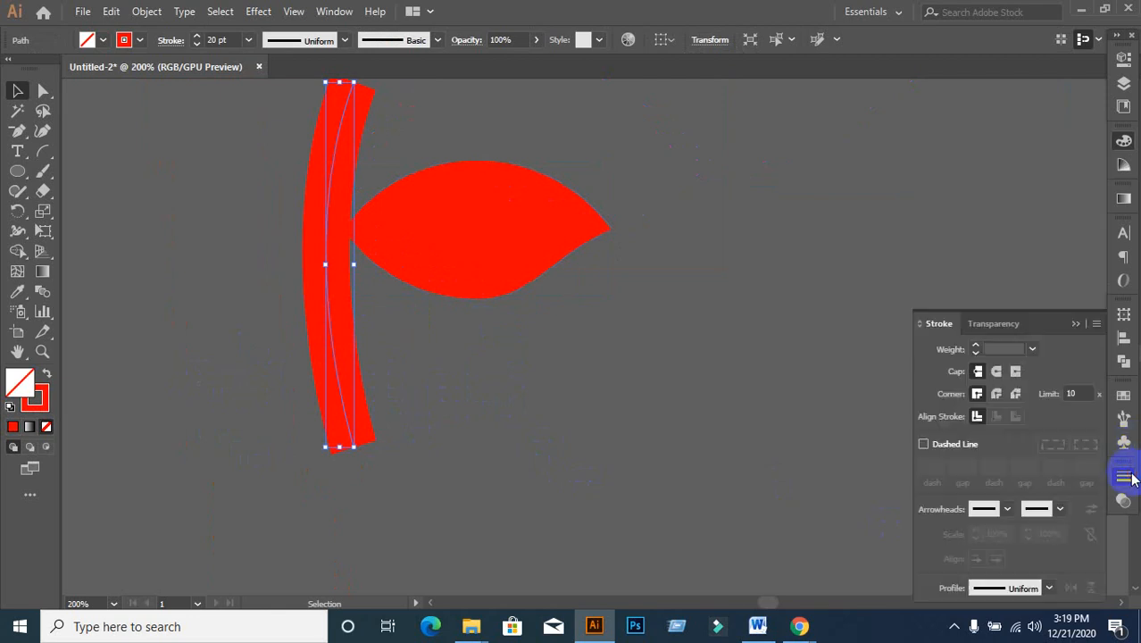
{"action": "left_click", "coordinate": [1120, 479]}
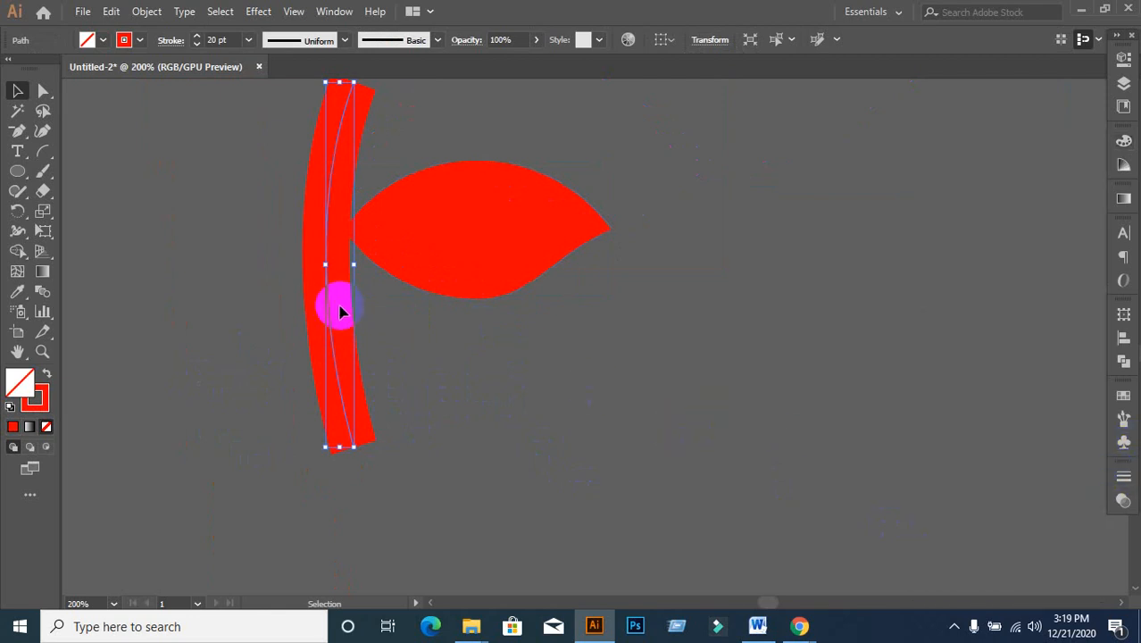
{"action": "left_click_drag", "start_coordinate": [225, 313], "coordinate": [489, 501]}
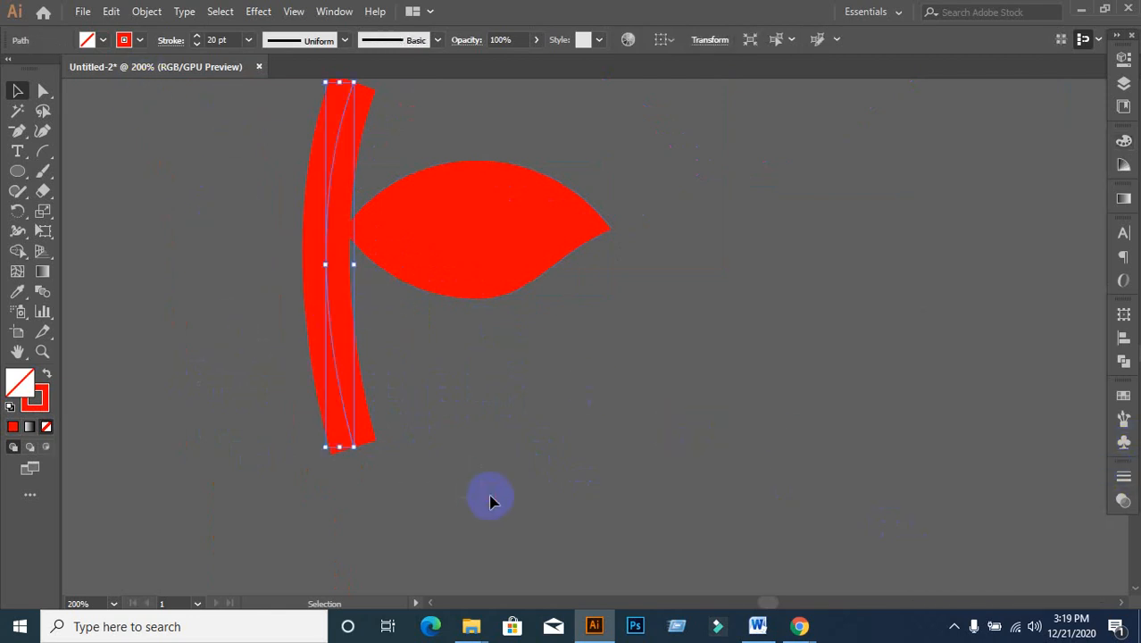
{"action": "left_click", "coordinate": [112, 12]}
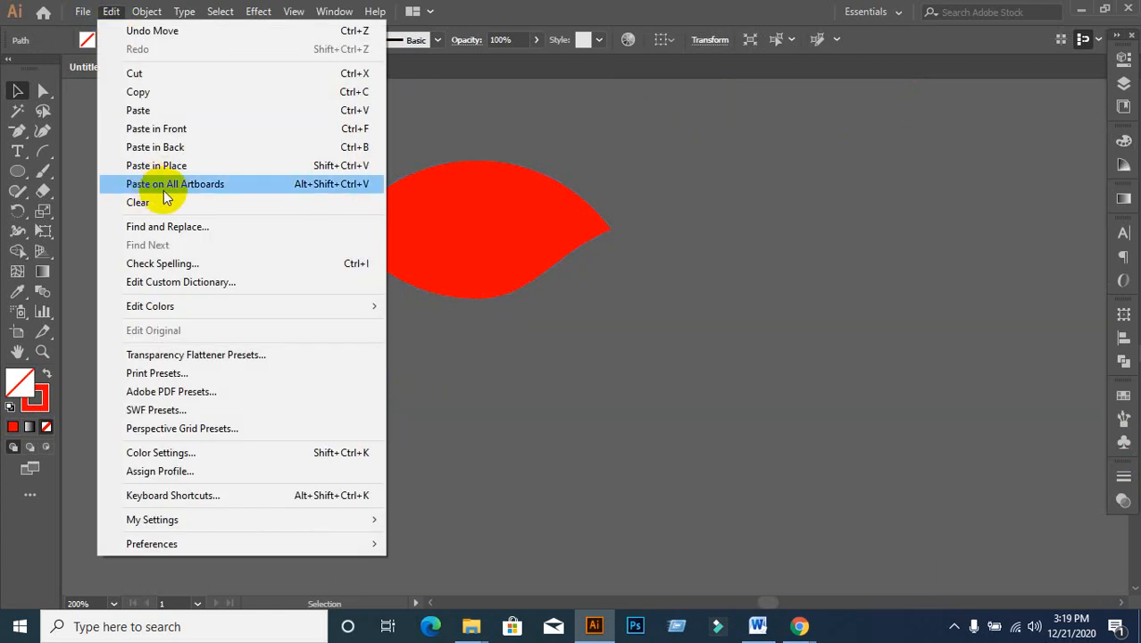
{"action": "mouse_move", "coordinate": [149, 16]}
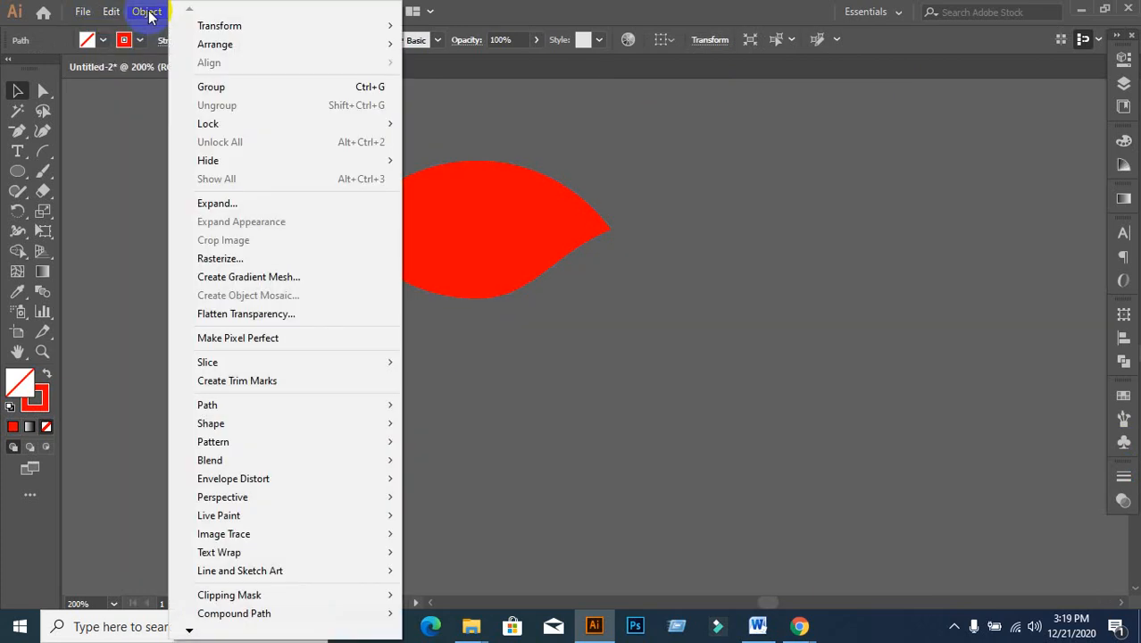
{"action": "left_click", "coordinate": [219, 204]}
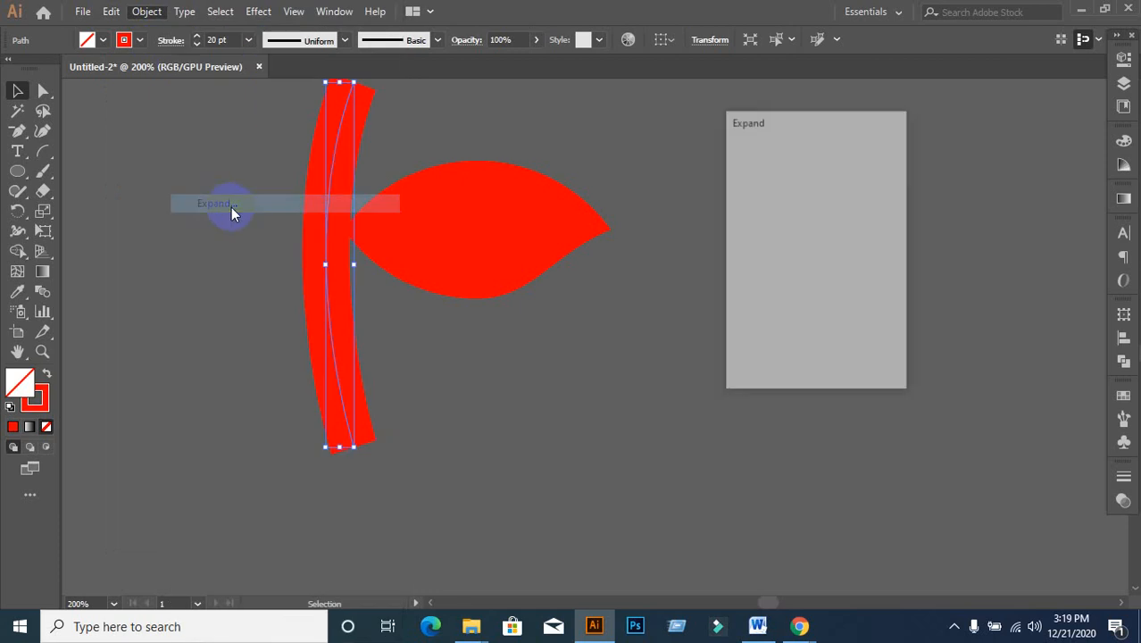
{"action": "left_click", "coordinate": [750, 358]}
- Tilt the leaf slightly clockwise and position its inner tip on the stem's right edge, just above the middle
{"action": "left_click", "coordinate": [547, 265]}
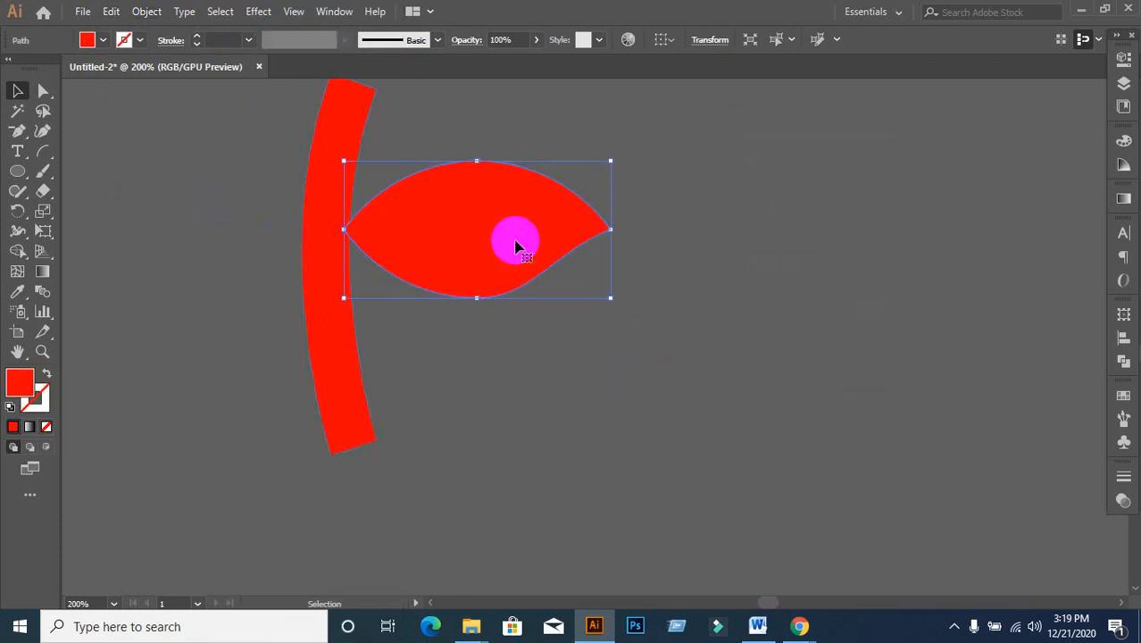
{"action": "left_click", "coordinate": [350, 373]}
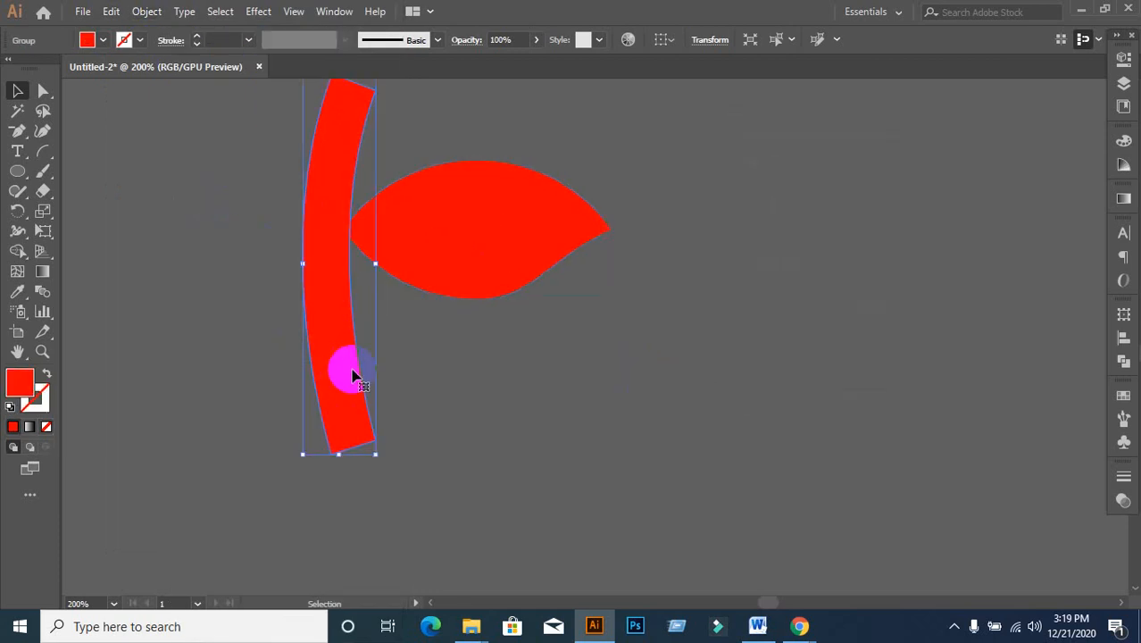
{"action": "mouse_move", "coordinate": [408, 251]}
{"action": "left_mouse_down"}
{"action": "mouse_move", "coordinate": [421, 280]}
{"action": "mouse_move", "coordinate": [410, 298]}
{"action": "left_mouse_up"}
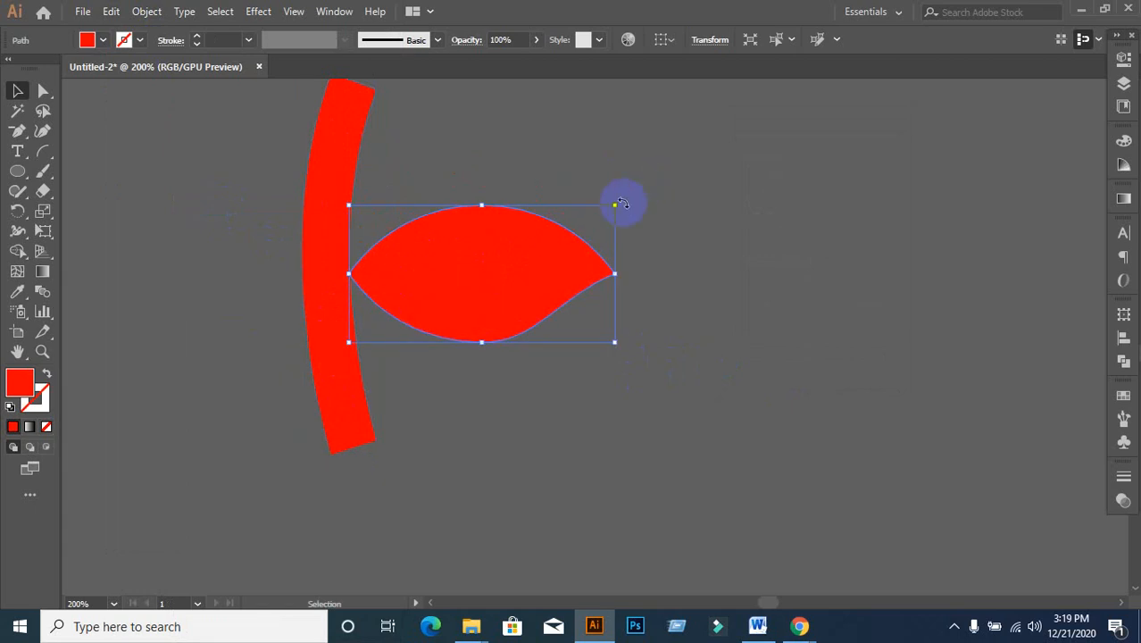
{"action": "left_click_drag", "start_coordinate": [622, 205], "coordinate": [623, 259]}
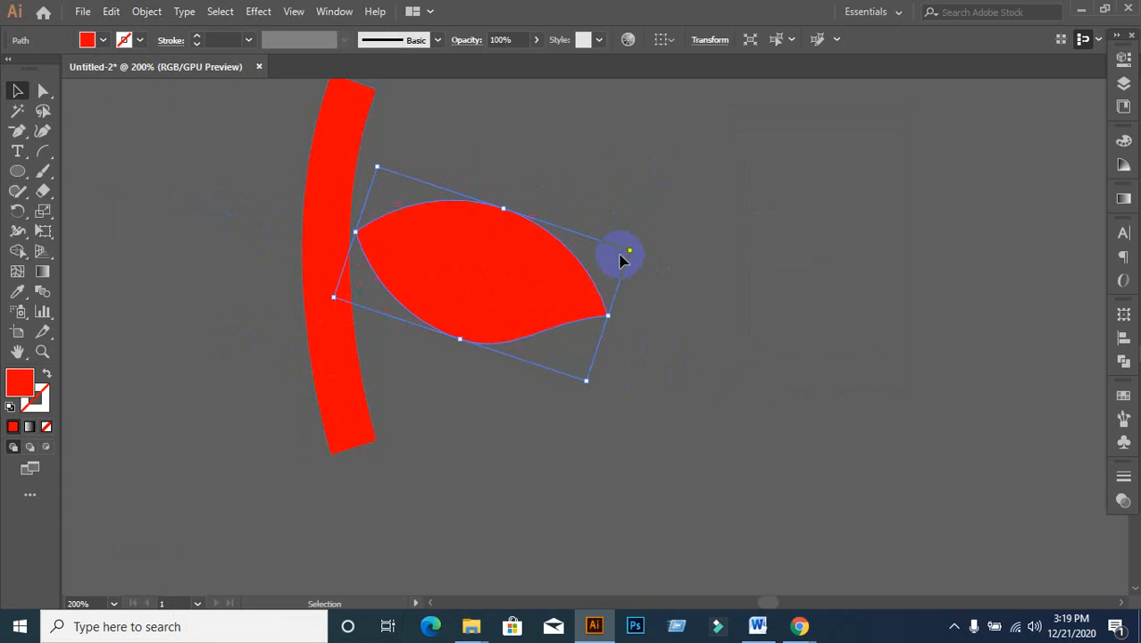
{"action": "left_click_drag", "start_coordinate": [461, 287], "coordinate": [456, 260]}
{"action": "left_click", "coordinate": [565, 338]}
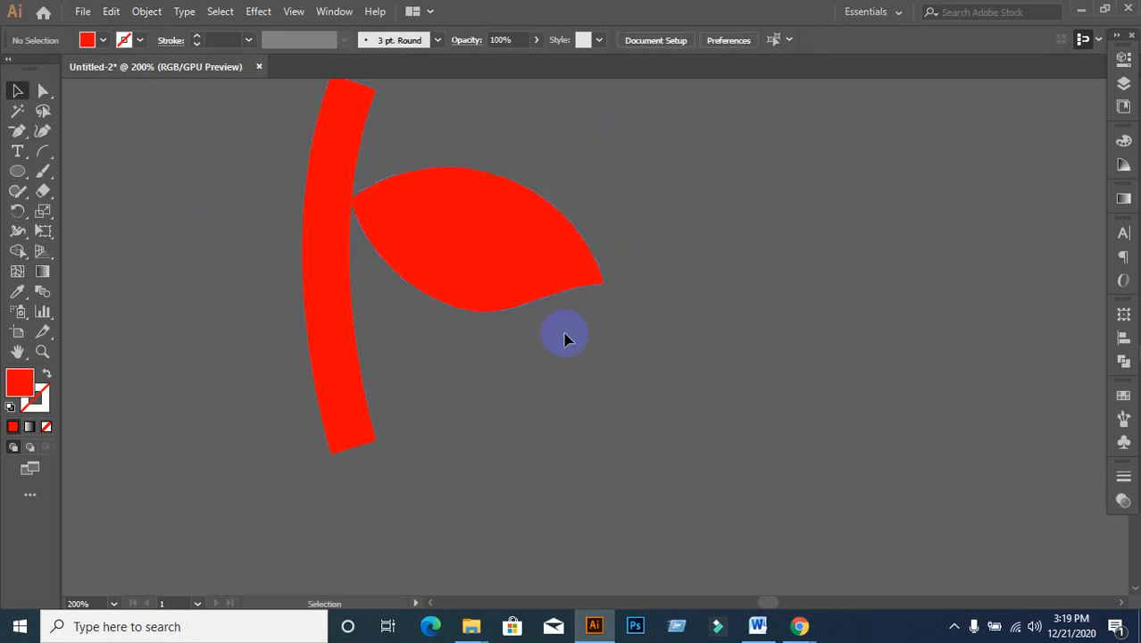
{"action": "left_click", "coordinate": [477, 280]}
{"action": "left_click_drag", "start_coordinate": [186, 207], "coordinate": [616, 350]}
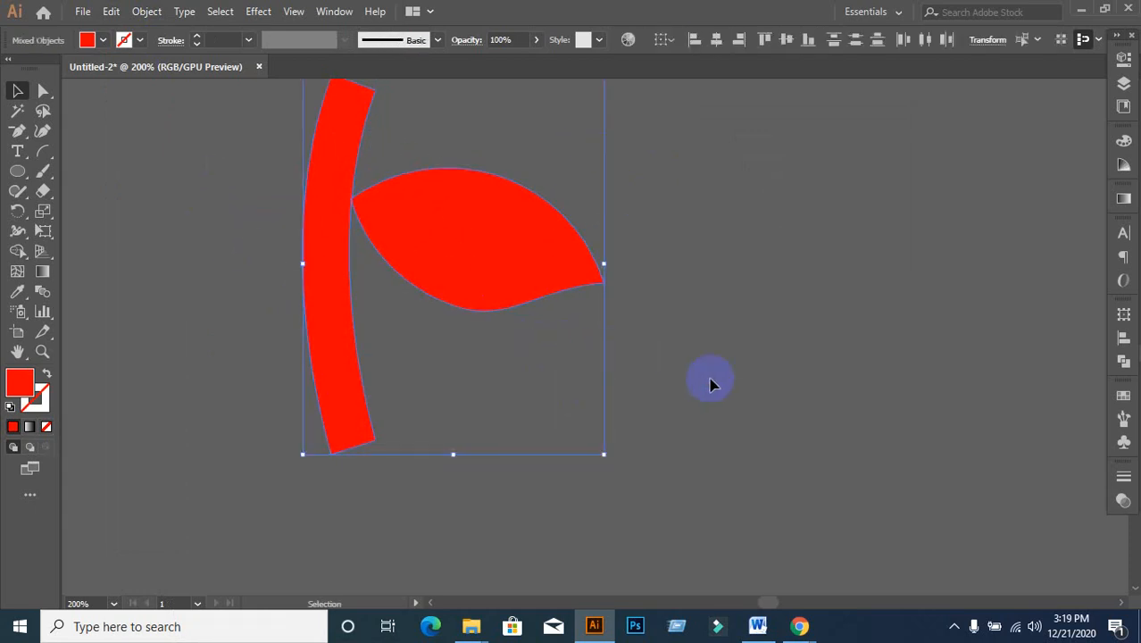
{"action": "left_click", "coordinate": [717, 330]}
{"action": "scroll", "coordinate": [714, 330], "scroll_direction": "down", "scroll_amount": 1}
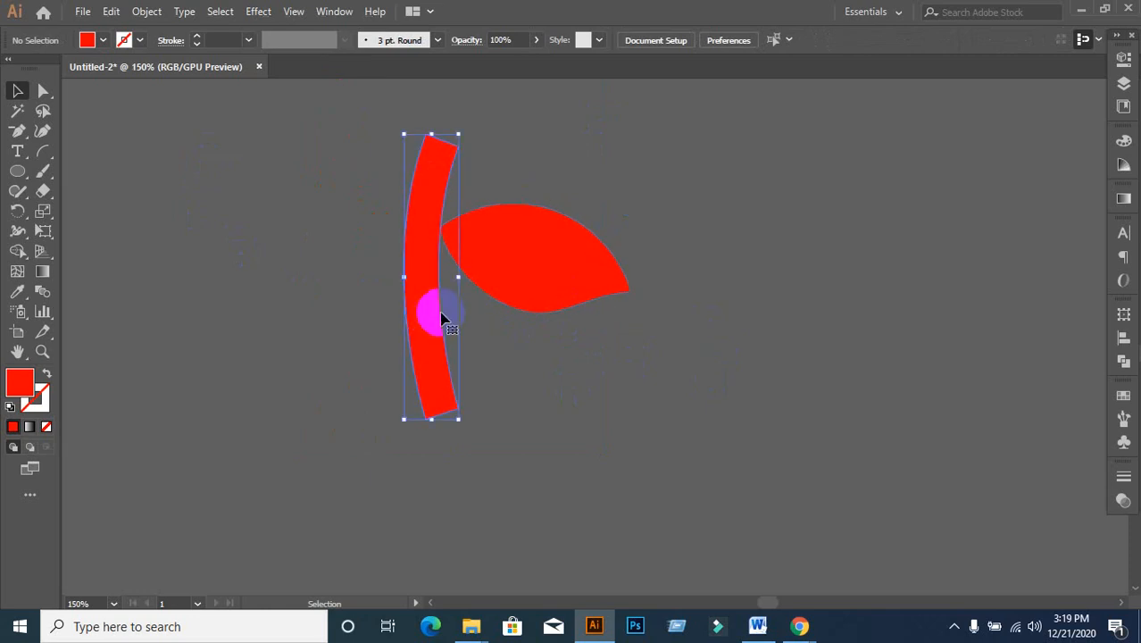
- Fill the curved stem with dark brown
{"action": "left_click", "coordinate": [442, 317]}
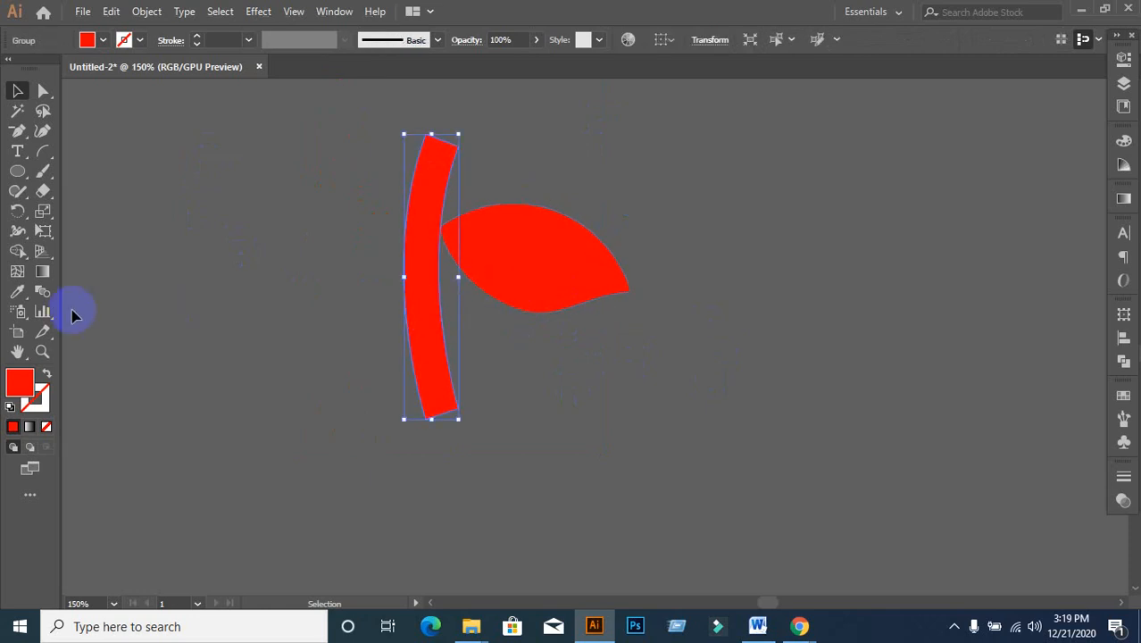
{"action": "left_click", "coordinate": [104, 41]}
{"action": "left_click", "coordinate": [152, 92]}
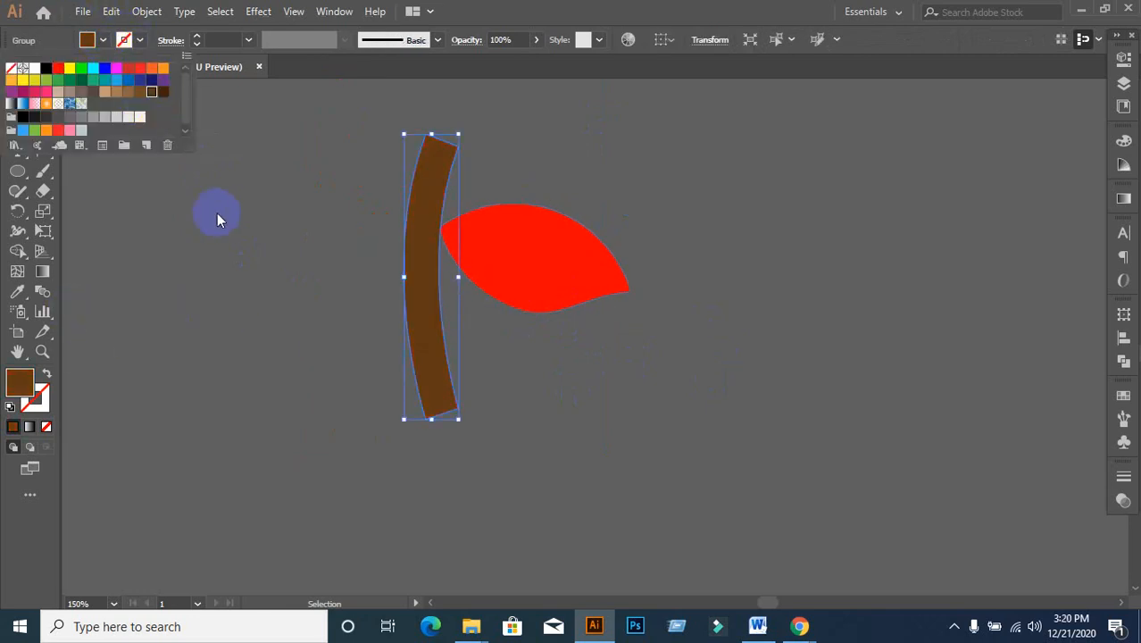
{"action": "left_click", "coordinate": [219, 217]}
{"action": "left_click", "coordinate": [241, 254]}
- Fill the leaf with dark green
{"action": "left_click", "coordinate": [494, 262]}
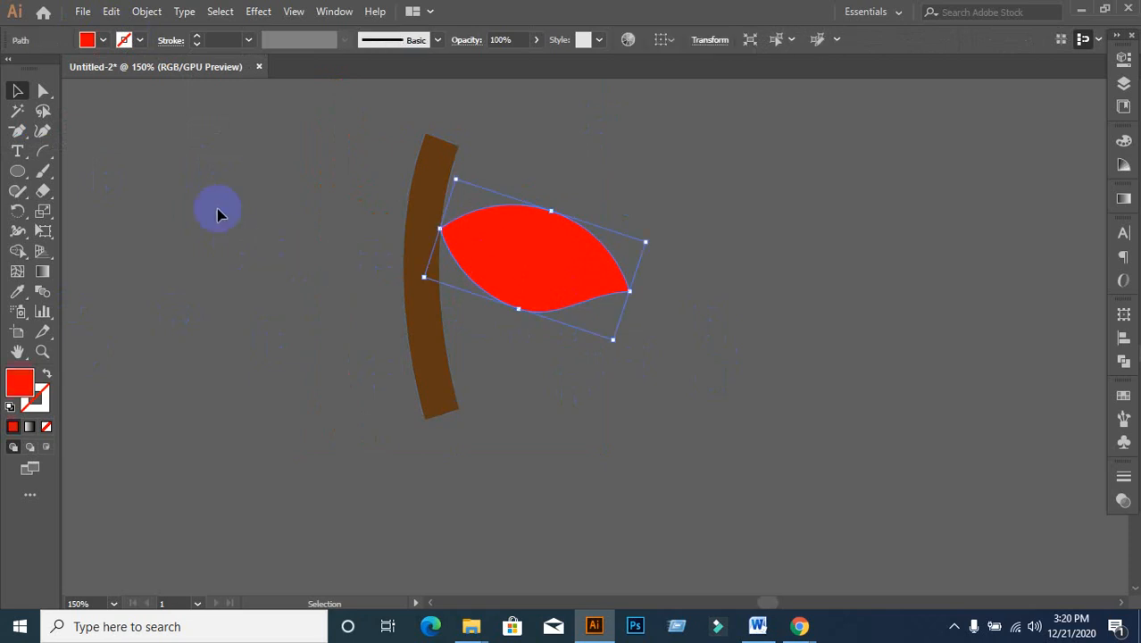
{"action": "left_click", "coordinate": [105, 42]}
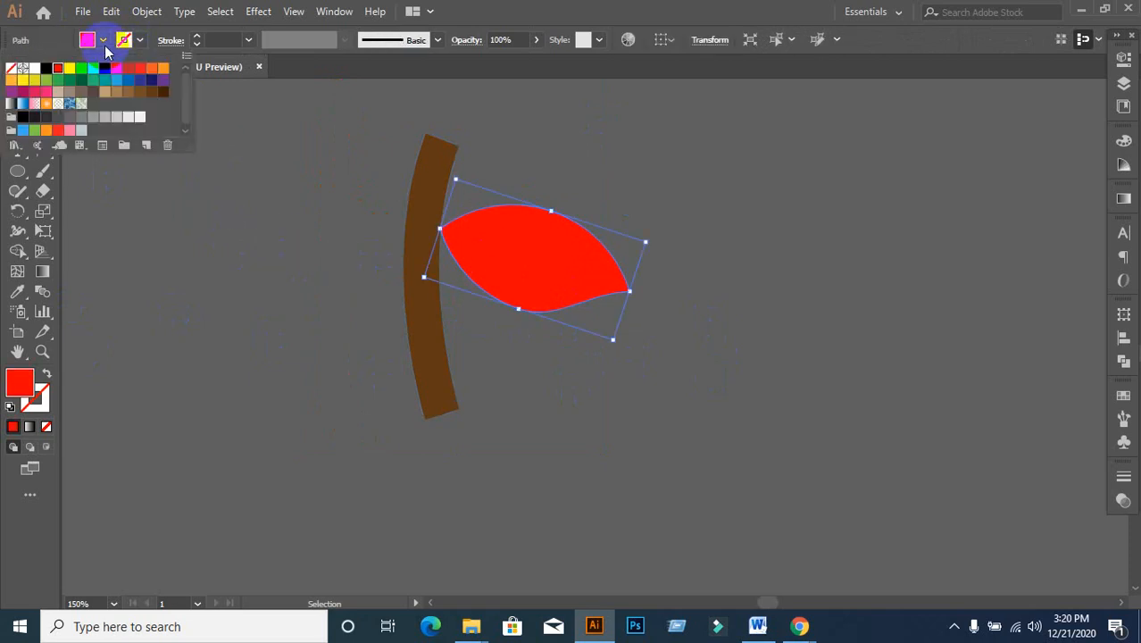
{"action": "left_click", "coordinate": [72, 82]}
{"action": "left_click", "coordinate": [255, 339]}
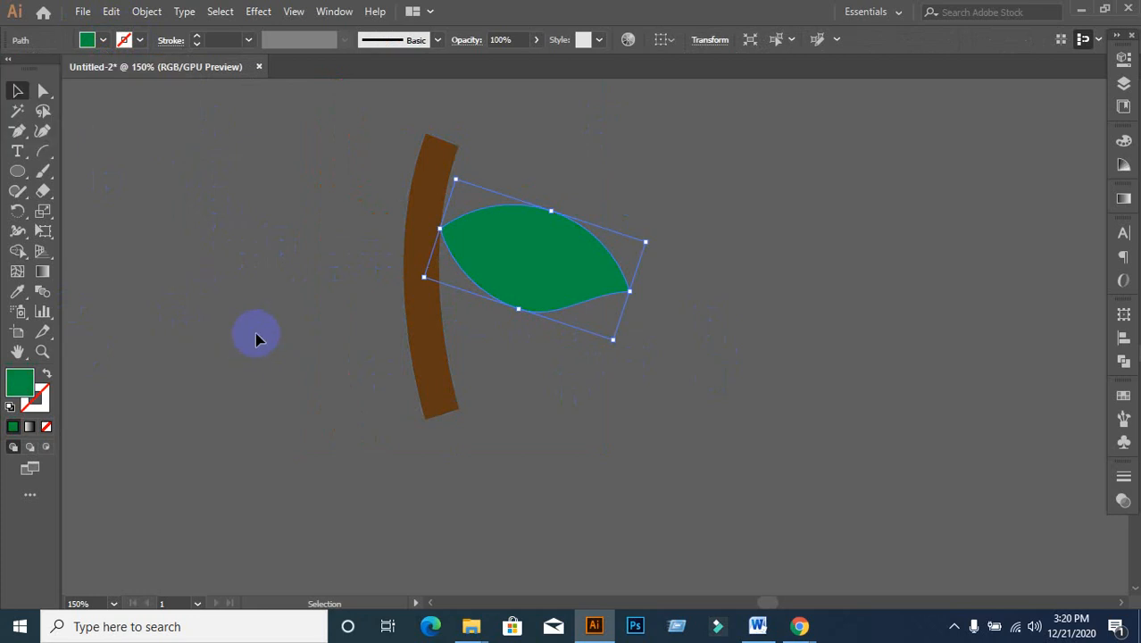
{"action": "scroll", "coordinate": [285, 332], "scroll_direction": "down", "scroll_amount": 2, "text": "alt"}
{"action": "scroll", "coordinate": [288, 326], "scroll_direction": "up", "scroll_amount": 2, "text": "alt"}
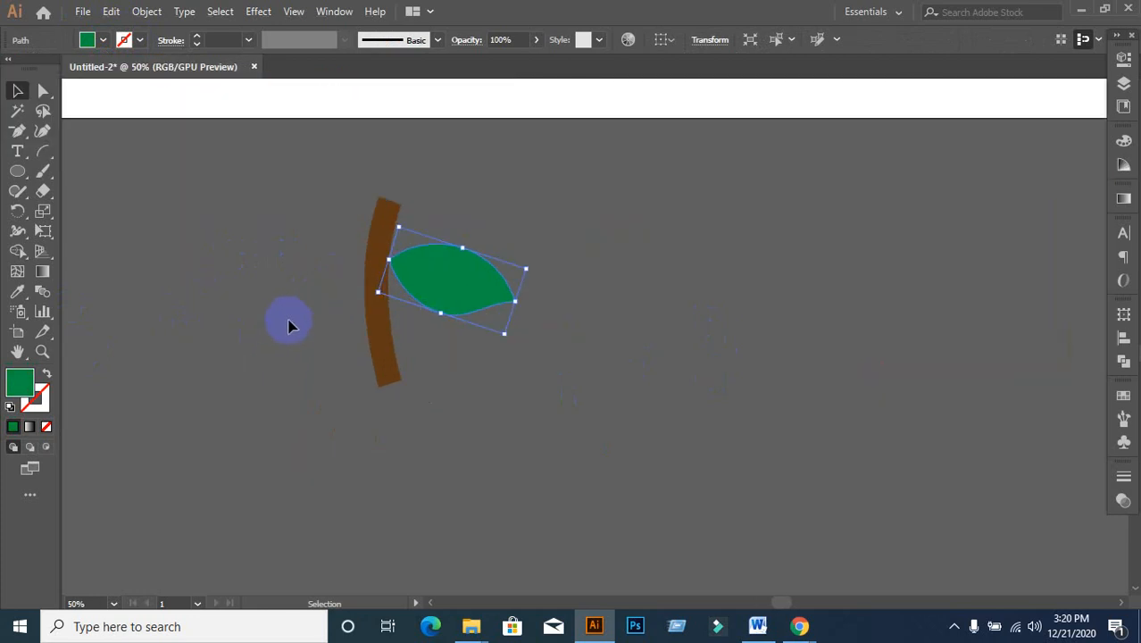
- Move the brown stem and green leaf together from below the artboard onto the top of the red apple shape
{"action": "left_click", "coordinate": [589, 389]}
{"action": "left_click", "coordinate": [506, 266]}
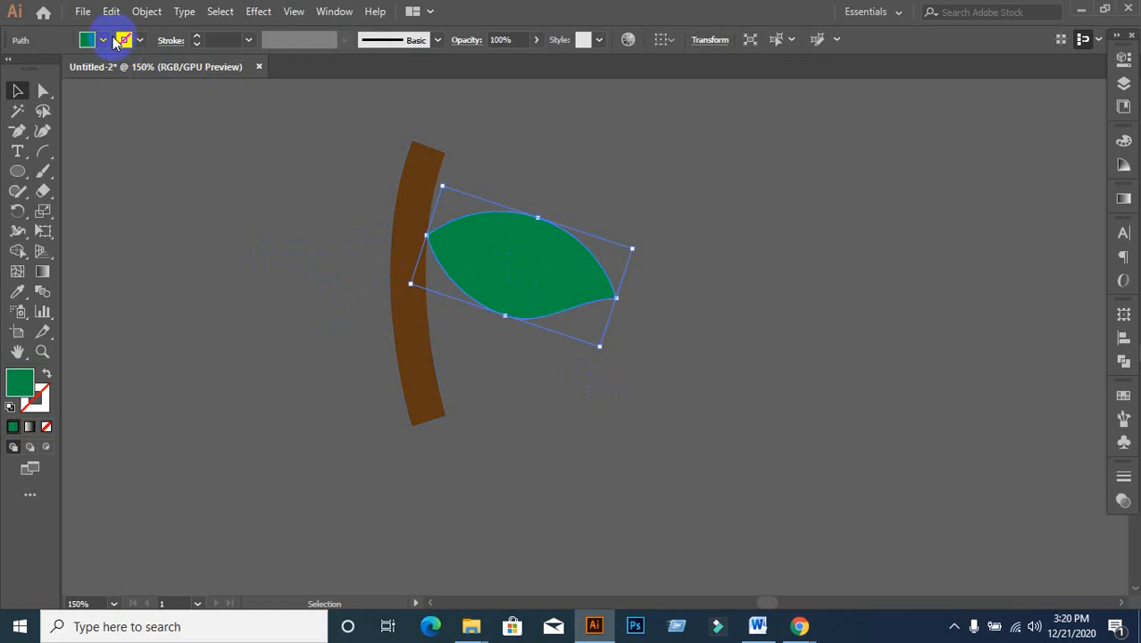
{"action": "left_click", "coordinate": [352, 275]}
{"action": "scroll", "coordinate": [352, 279], "scroll_direction": "down", "scroll_amount": 2, "text": "alt"}
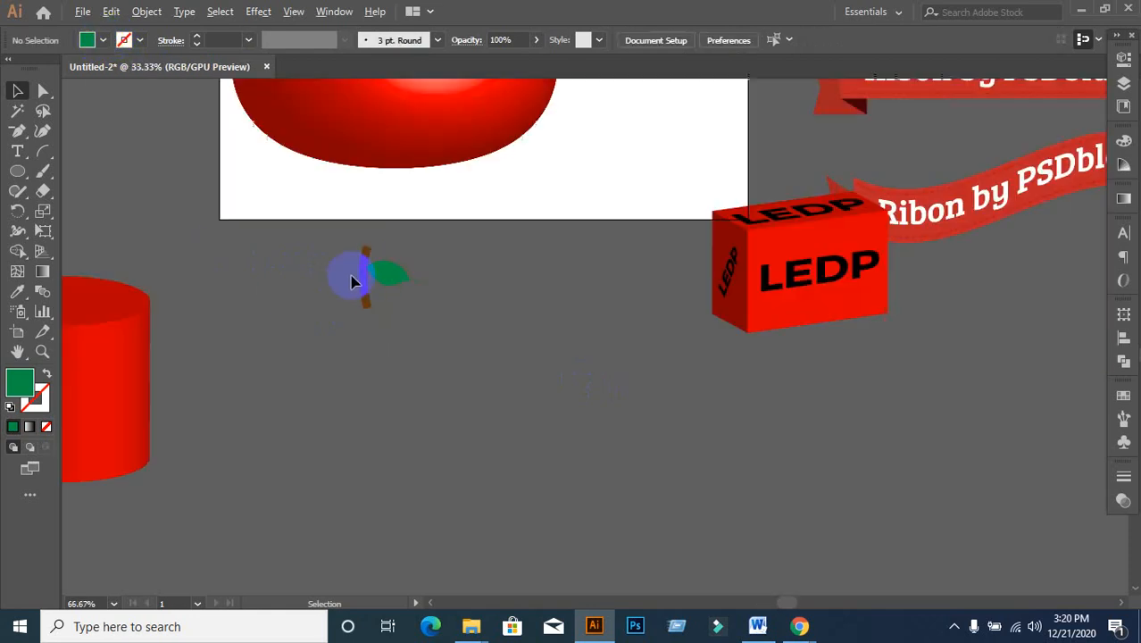
{"action": "scroll", "coordinate": [536, 319], "scroll_direction": "up", "scroll_amount": 4}
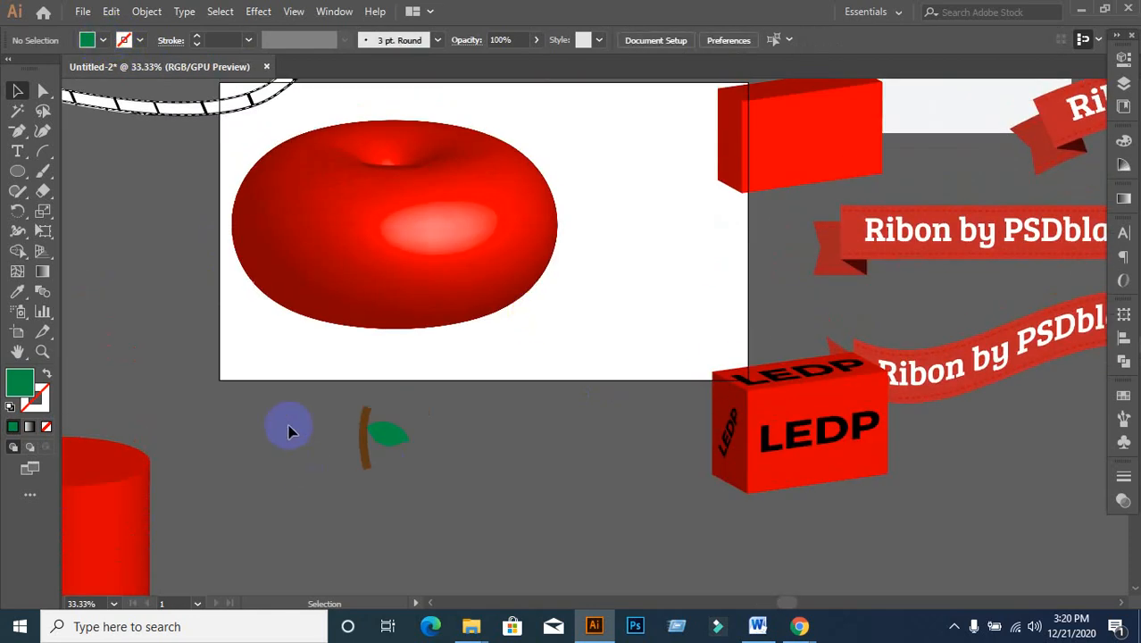
{"action": "left_click", "coordinate": [399, 453]}
{"action": "left_click_drag", "start_coordinate": [396, 438], "coordinate": [431, 135]}
- Reposition the stem and leaf so the stem's lower end meets the apple's top dimple
{"action": "scroll", "coordinate": [478, 167], "scroll_direction": "up", "scroll_amount": 3}
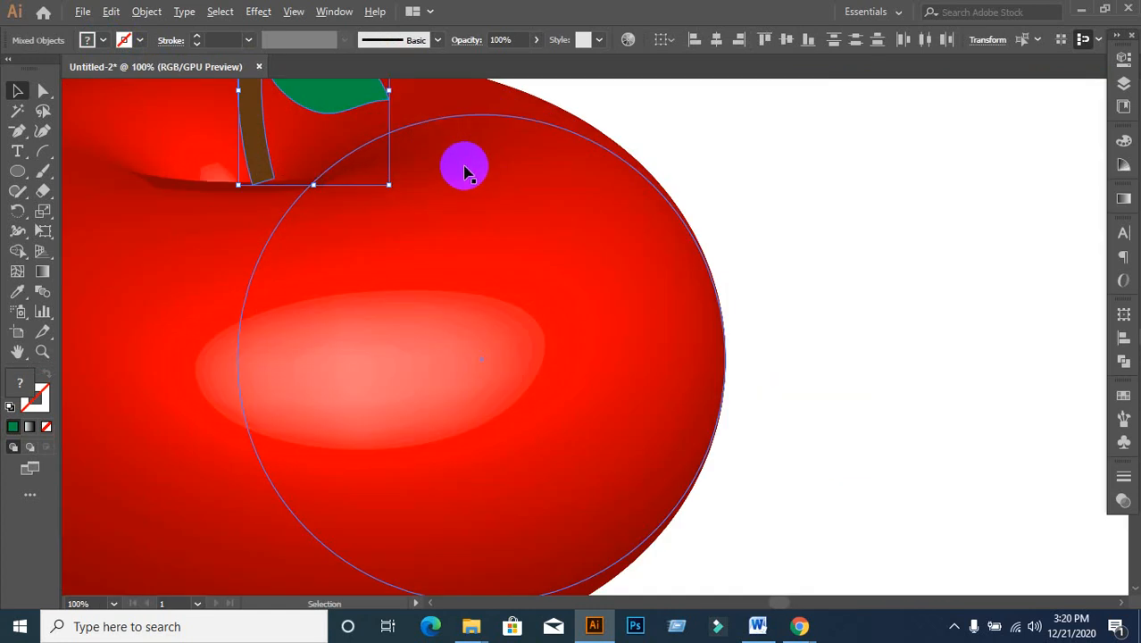
{"action": "scroll", "coordinate": [469, 190], "scroll_direction": "down", "scroll_amount": 1}
{"action": "left_click_drag", "start_coordinate": [425, 181], "coordinate": [450, 282]}
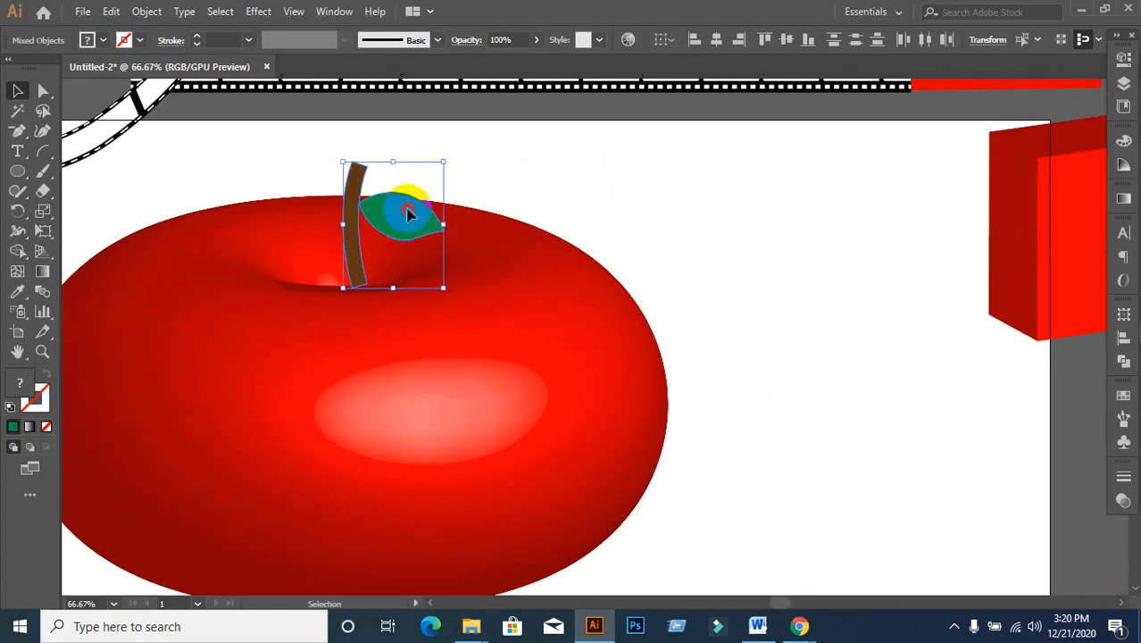
{"action": "left_click_drag", "start_coordinate": [407, 207], "coordinate": [396, 225]}
{"action": "left_click", "coordinate": [647, 207]}
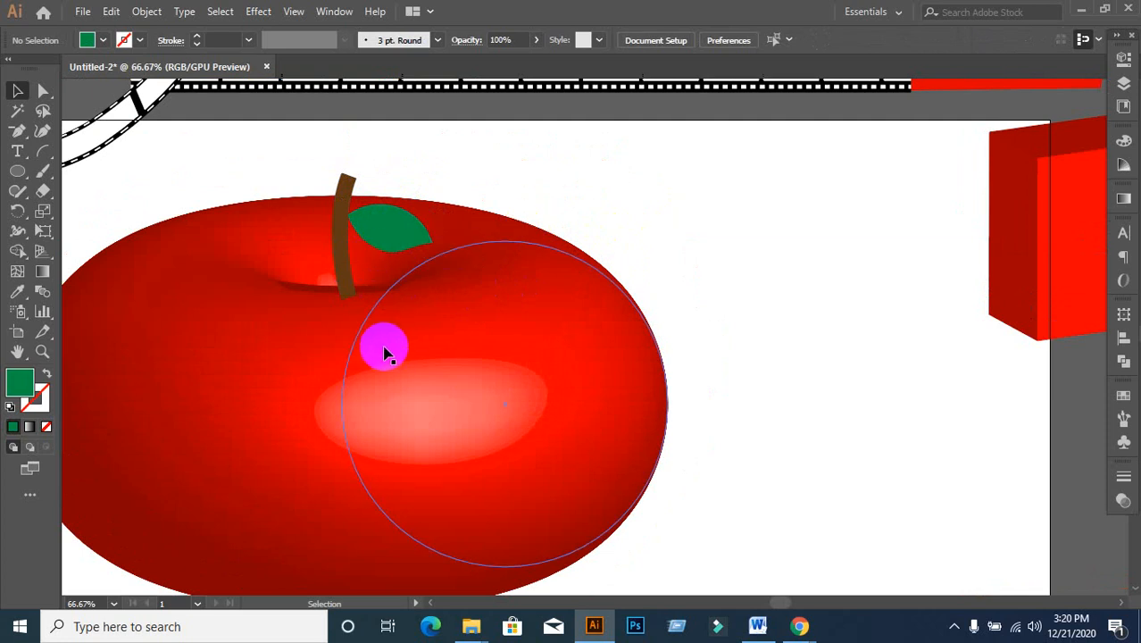
- Group the stem and leaf and raise them slightly so the stem's base sits inside the apple's dimple
{"action": "left_click", "coordinate": [373, 374]}
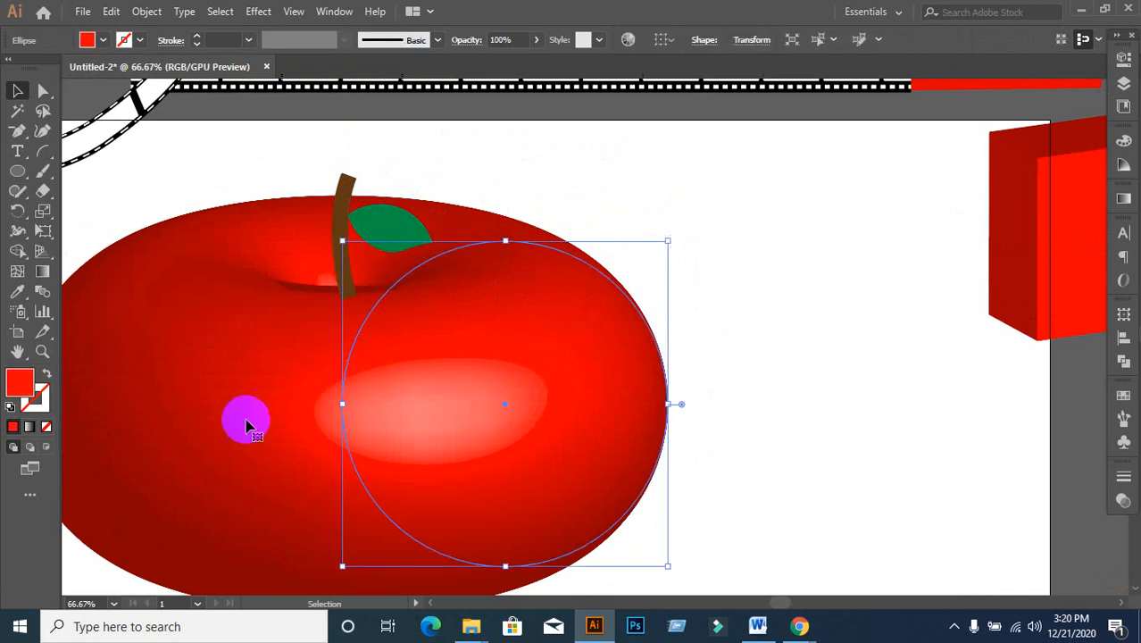
{"action": "left_click", "coordinate": [396, 226]}
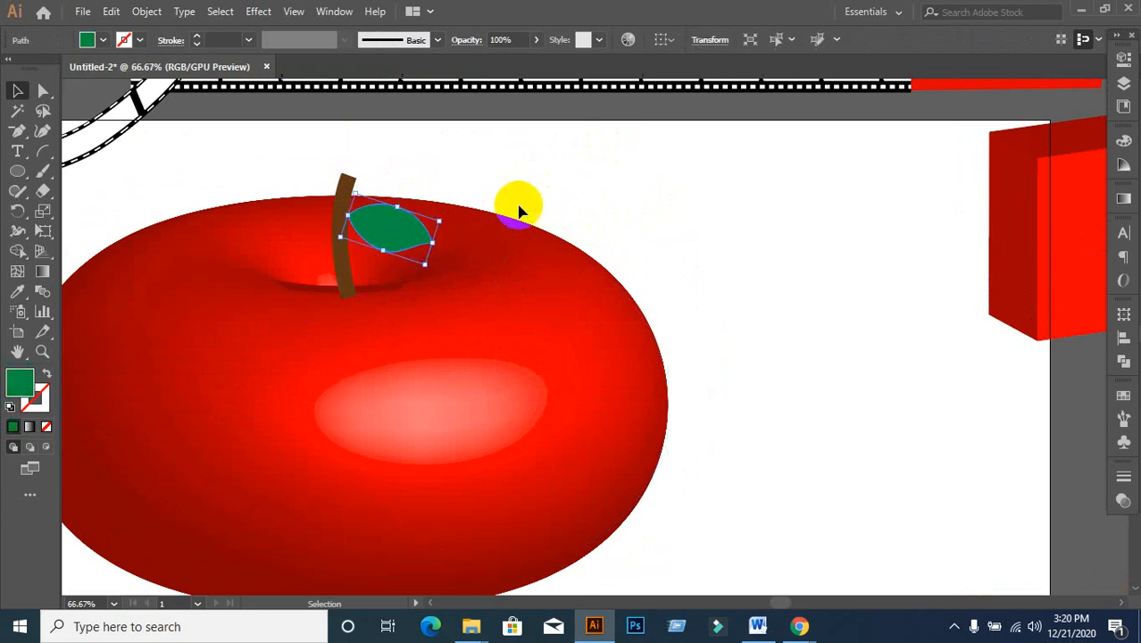
{"action": "left_click", "coordinate": [347, 296], "text": "shift"}
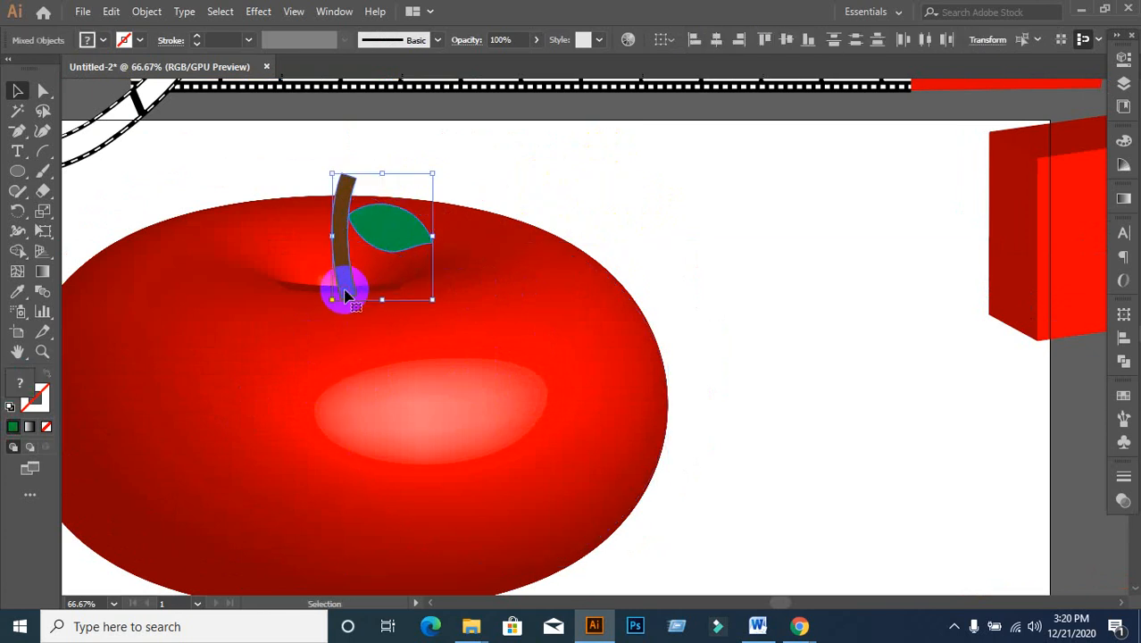
{"action": "left_click_drag", "start_coordinate": [346, 296], "coordinate": [337, 268]}
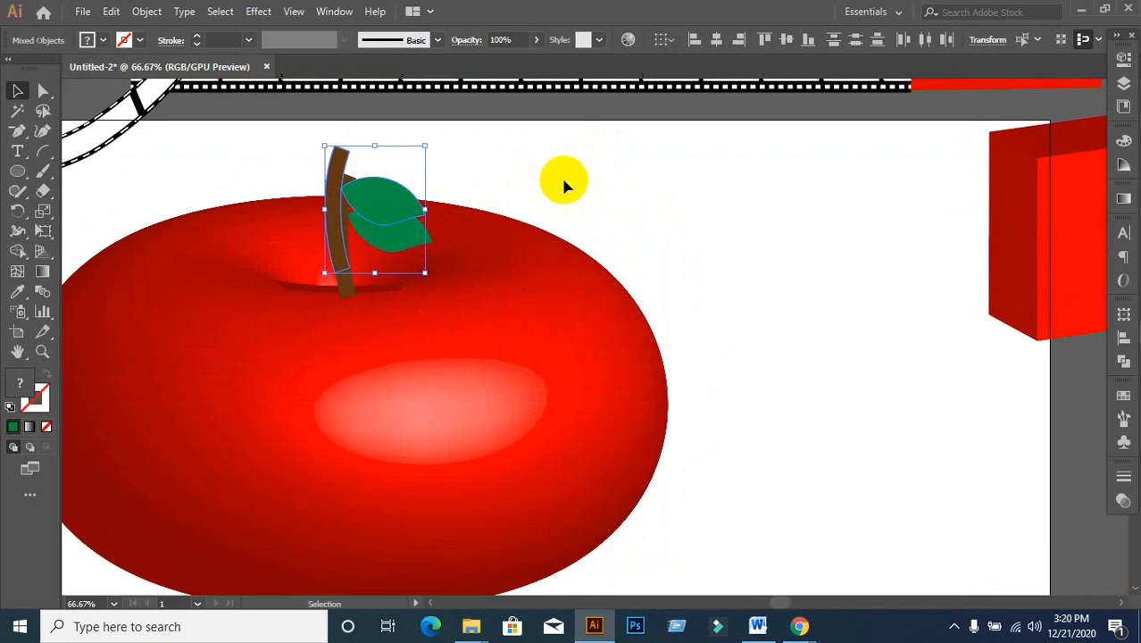
{"action": "key", "text": "ctrl+z"}
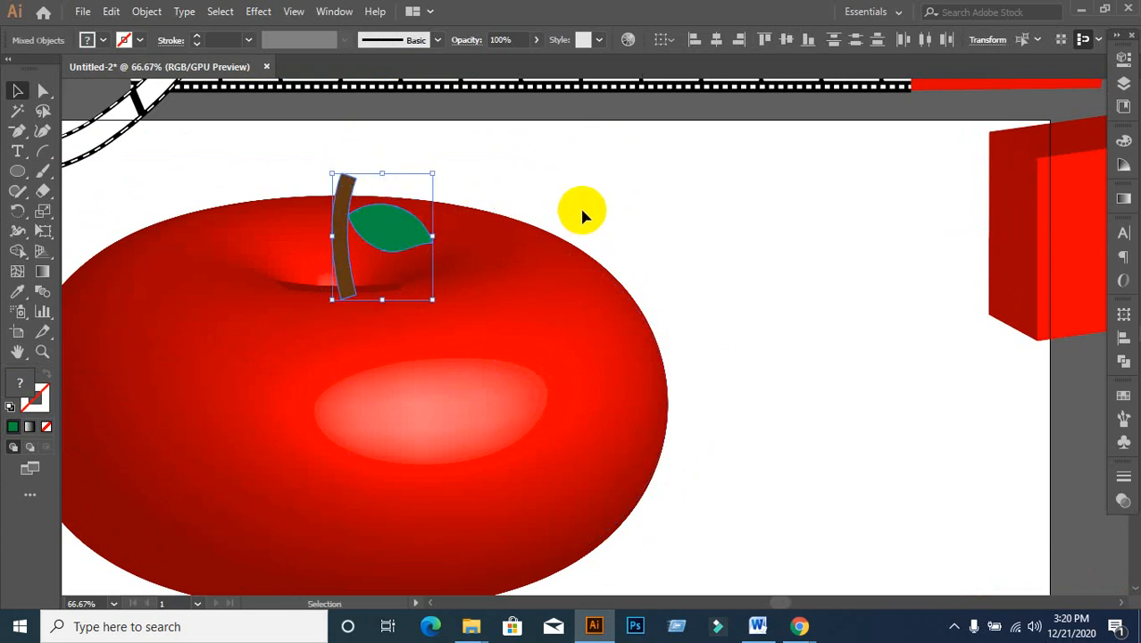
{"action": "left_click", "coordinate": [581, 206]}
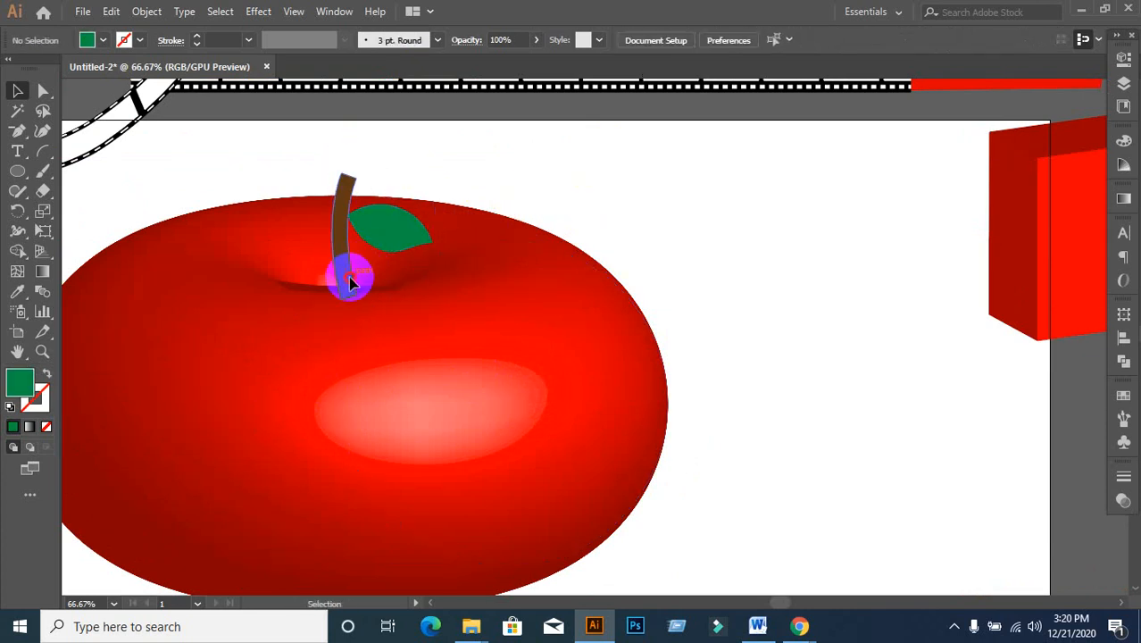
{"action": "mouse_move", "coordinate": [349, 272]}
{"action": "left_mouse_down"}
{"action": "mouse_move", "coordinate": [349, 248]}
{"action": "mouse_move", "coordinate": [348, 258]}
{"action": "left_mouse_up"}
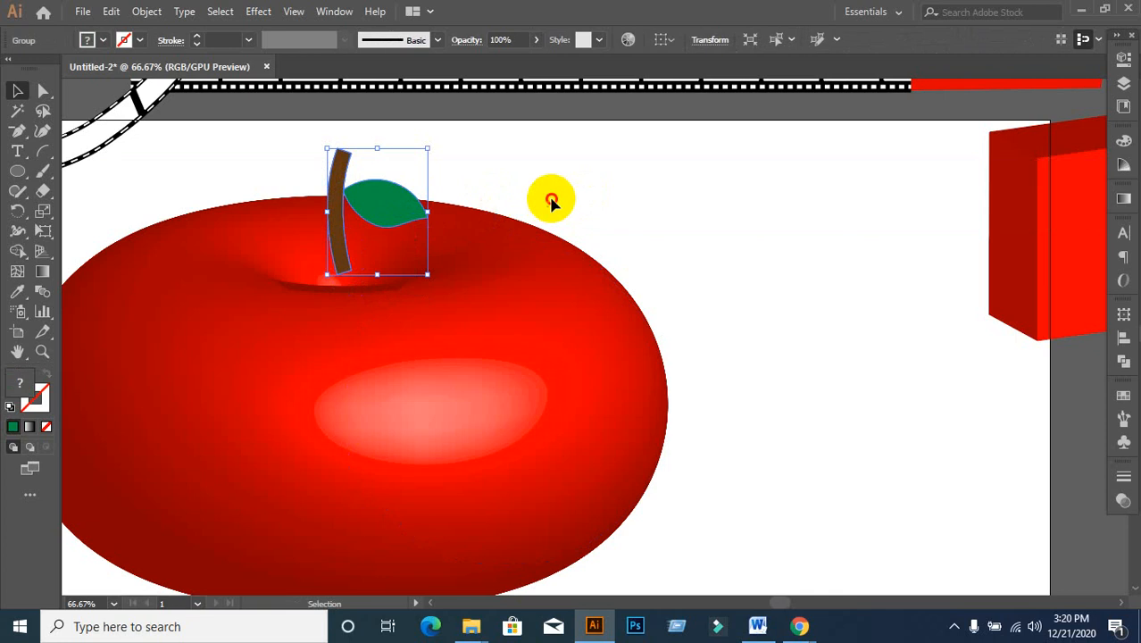
{"action": "left_click", "coordinate": [598, 211]}
- Duplicate the red revolved apple body, placing the copy diagonally below and to the right of the original
{"action": "scroll", "coordinate": [657, 234], "scroll_direction": "down", "scroll_amount": 1}
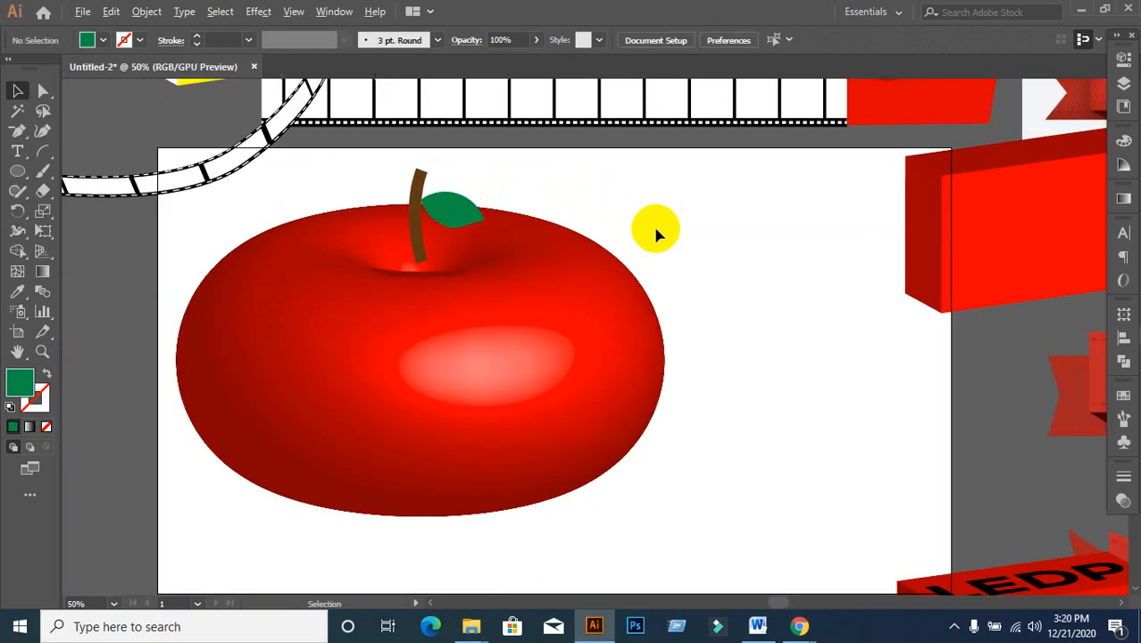
{"action": "left_click_drag", "start_coordinate": [751, 266], "coordinate": [686, 186]}
{"action": "left_click", "coordinate": [428, 305]}
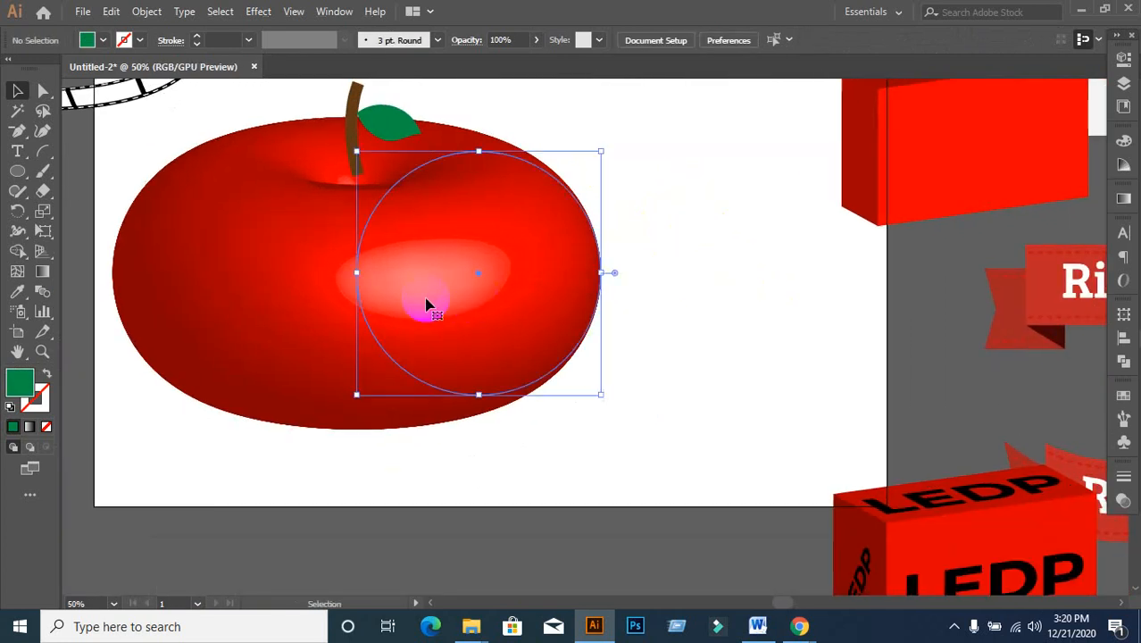
{"action": "left_click_drag", "start_coordinate": [416, 304], "coordinate": [602, 459]}
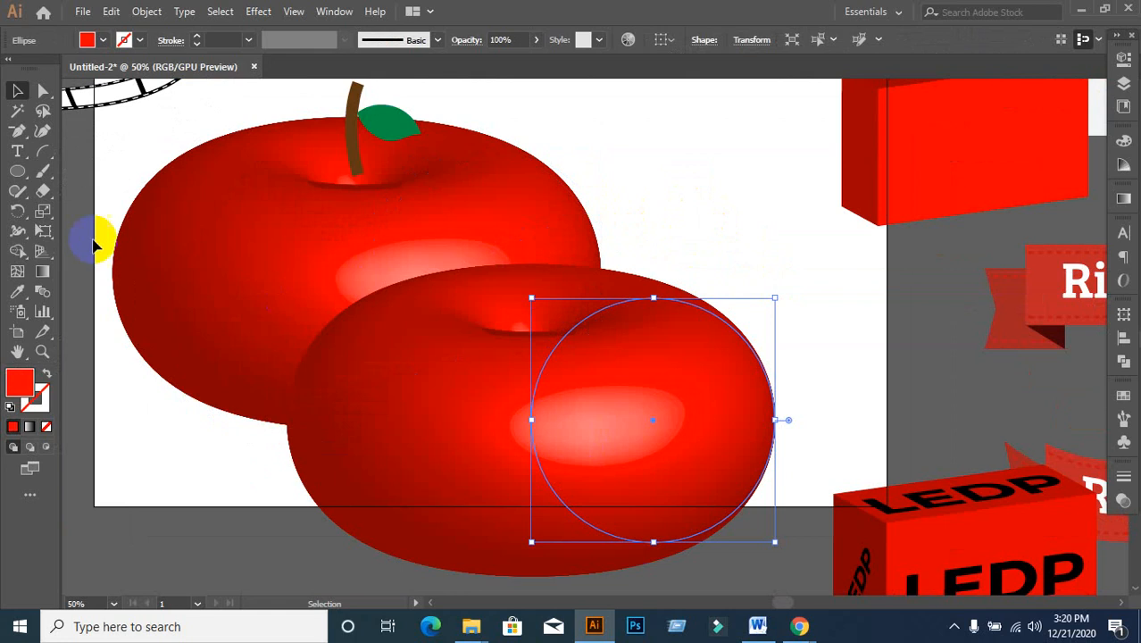
- Expand the duplicate apple's 3D appearance into plain vector shapes
{"action": "left_click", "coordinate": [146, 11]}
{"action": "left_click", "coordinate": [226, 221]}
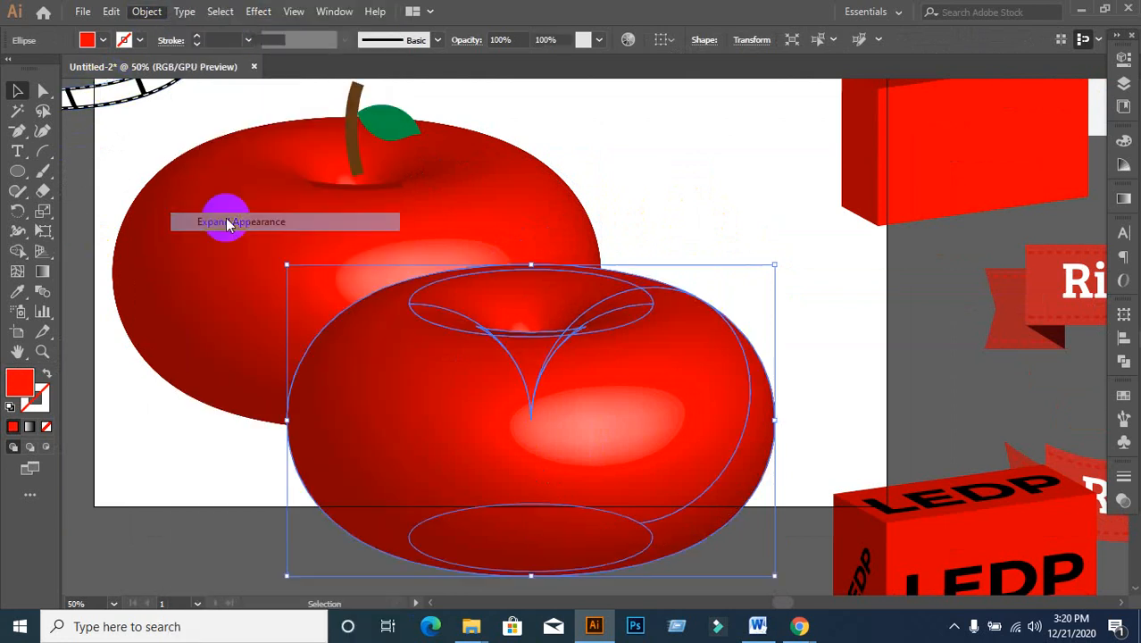
{"action": "left_click", "coordinate": [146, 12]}
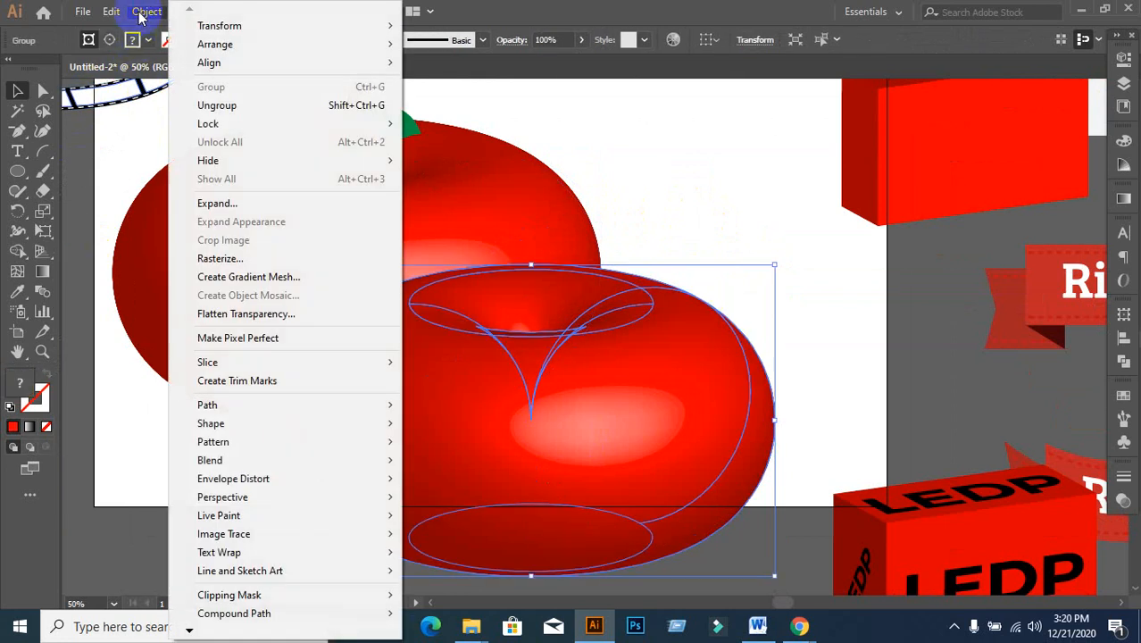
{"action": "left_click", "coordinate": [215, 208]}
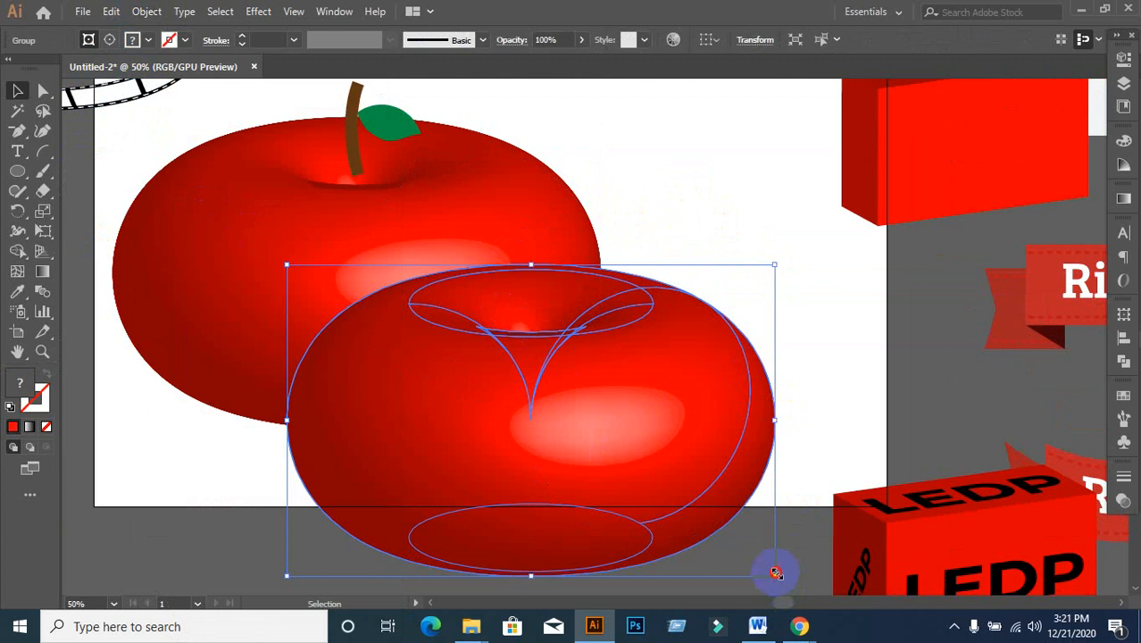
- Scale the expanded copy down to about half size and place it just right of the original apple
{"action": "left_click_drag", "start_coordinate": [776, 573], "coordinate": [848, 460]}
{"action": "right_click", "coordinate": [696, 311]}
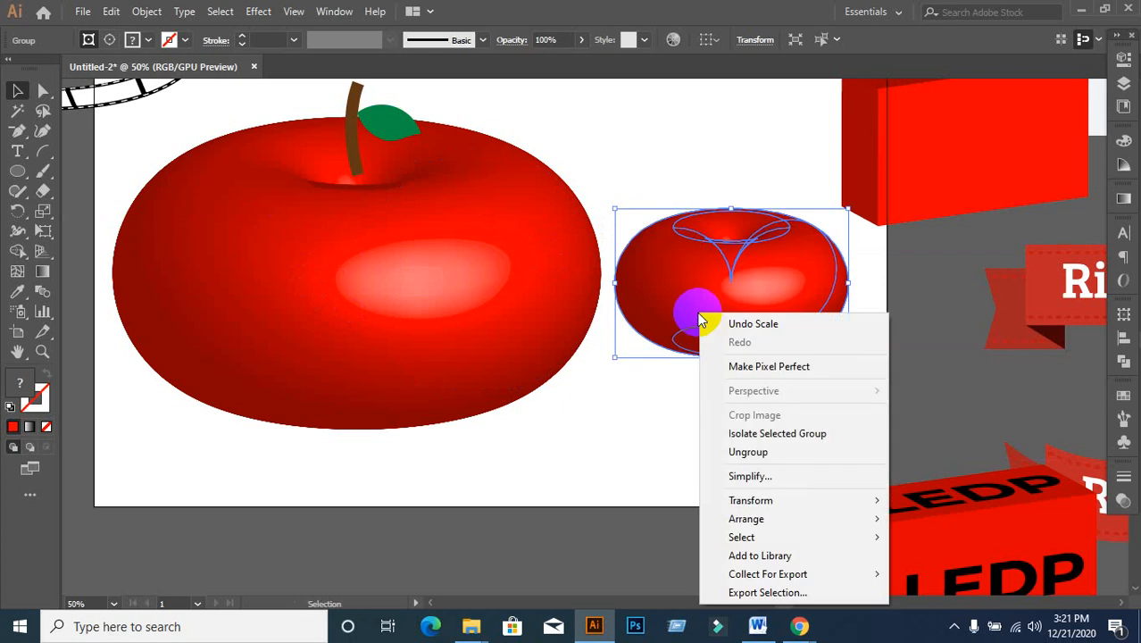
{"action": "left_click", "coordinate": [637, 454]}
{"action": "left_click_drag", "start_coordinate": [754, 296], "coordinate": [759, 332]}
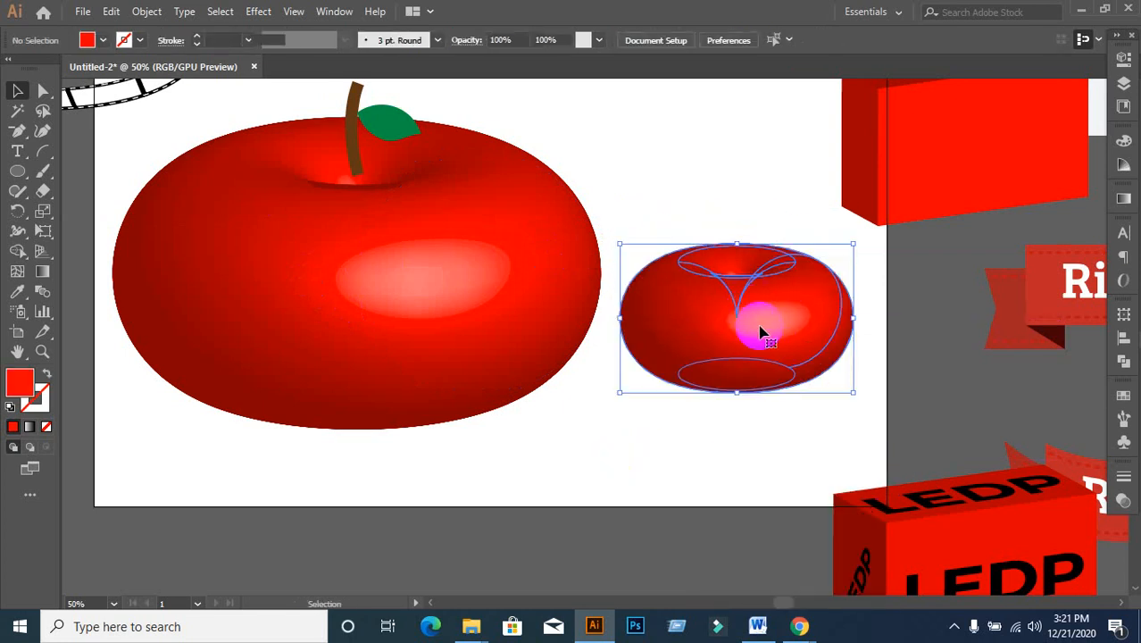
- Ungroup the small apple copy into its separate clipped pieces
{"action": "right_click", "coordinate": [752, 312]}
{"action": "left_click", "coordinate": [774, 449]}
{"action": "left_click", "coordinate": [631, 485]}
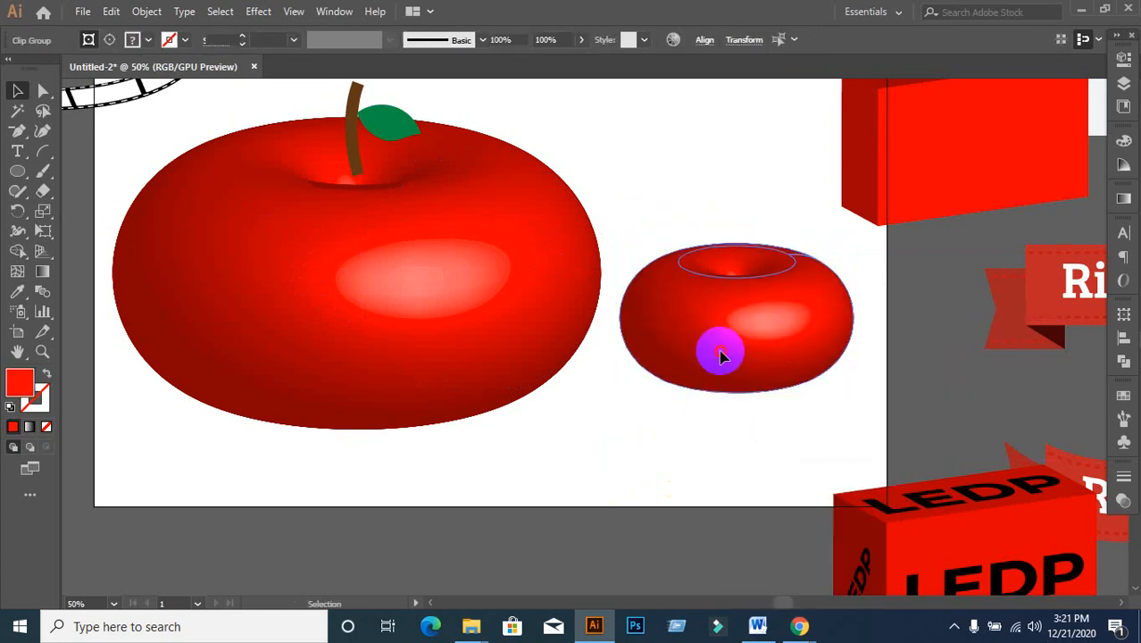
{"action": "right_click", "coordinate": [723, 356]}
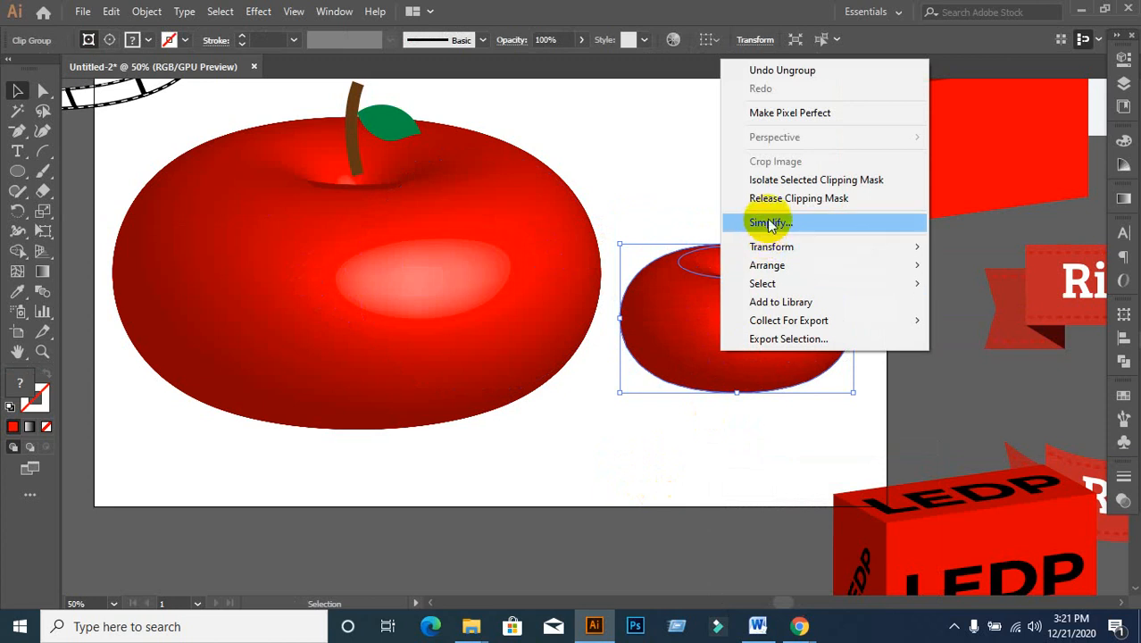
{"action": "left_click", "coordinate": [662, 434]}
- Move the small copy's pointed dimple piece onto the large apple, directly beneath the stem
{"action": "left_click_drag", "start_coordinate": [744, 268], "coordinate": [357, 155]}
{"action": "left_click", "coordinate": [589, 145]}
{"action": "scroll", "coordinate": [349, 146], "scroll_direction": "up", "scroll_amount": 1}
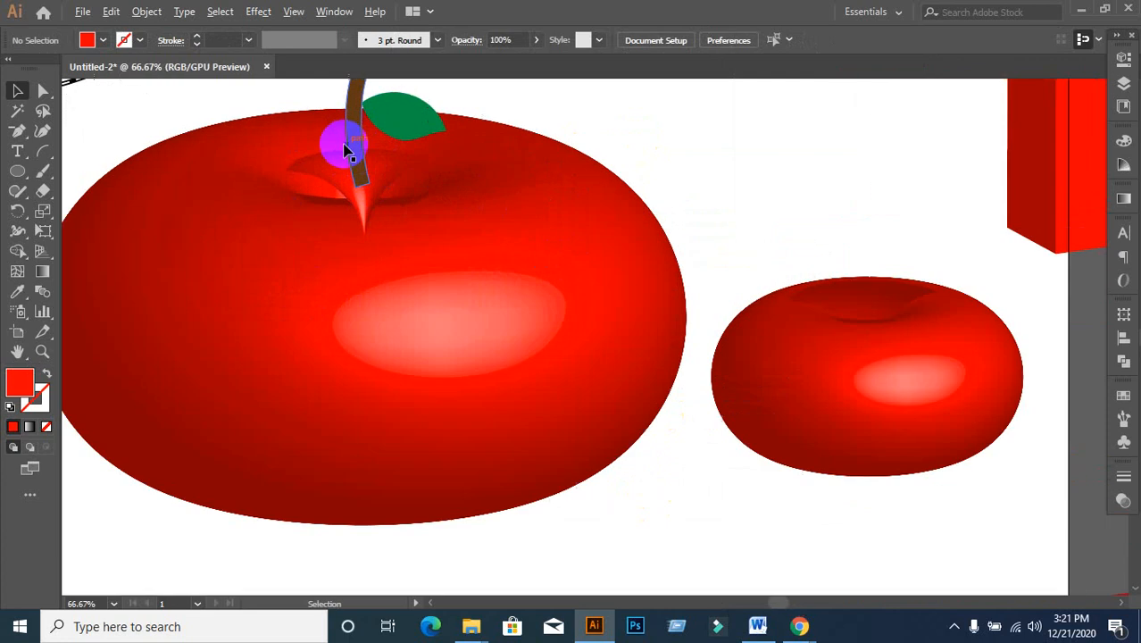
{"action": "left_click_drag", "start_coordinate": [375, 201], "coordinate": [376, 225]}
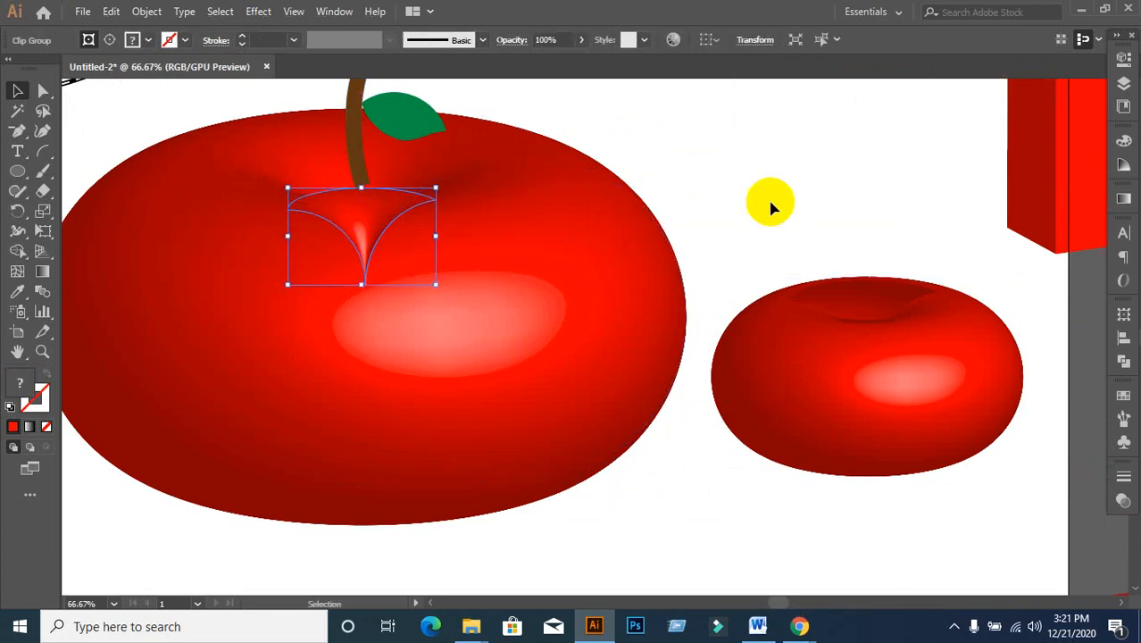
{"action": "left_click", "coordinate": [742, 193]}
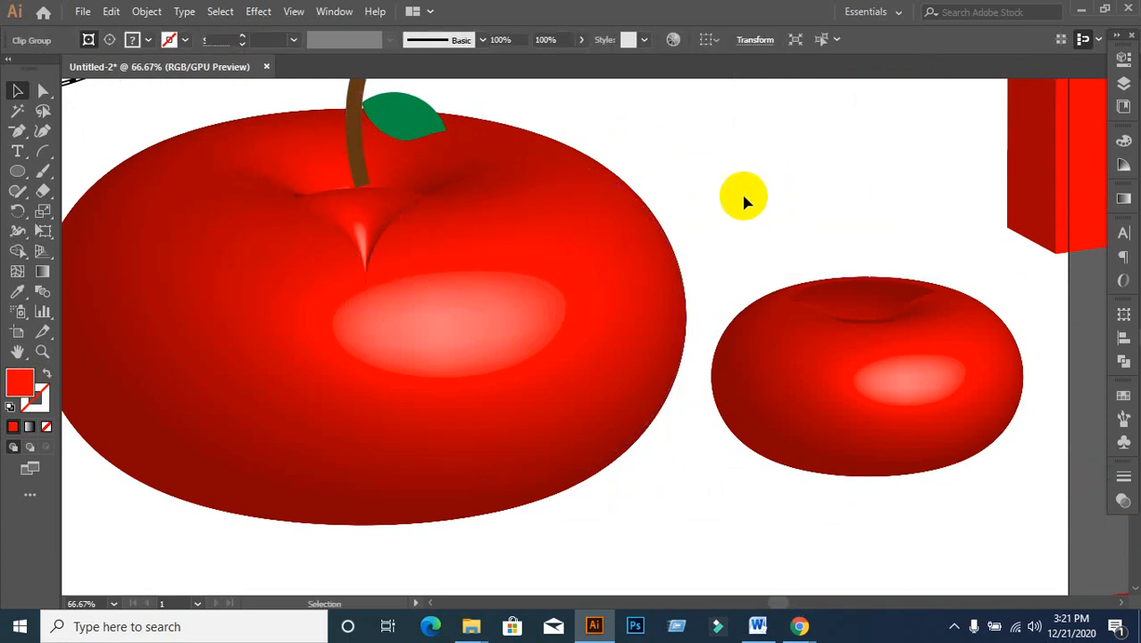
- Enlarge the dimple piece to nearly twice its width, bring it to the front and lower it beneath the stem
{"action": "left_click", "coordinate": [361, 237]}
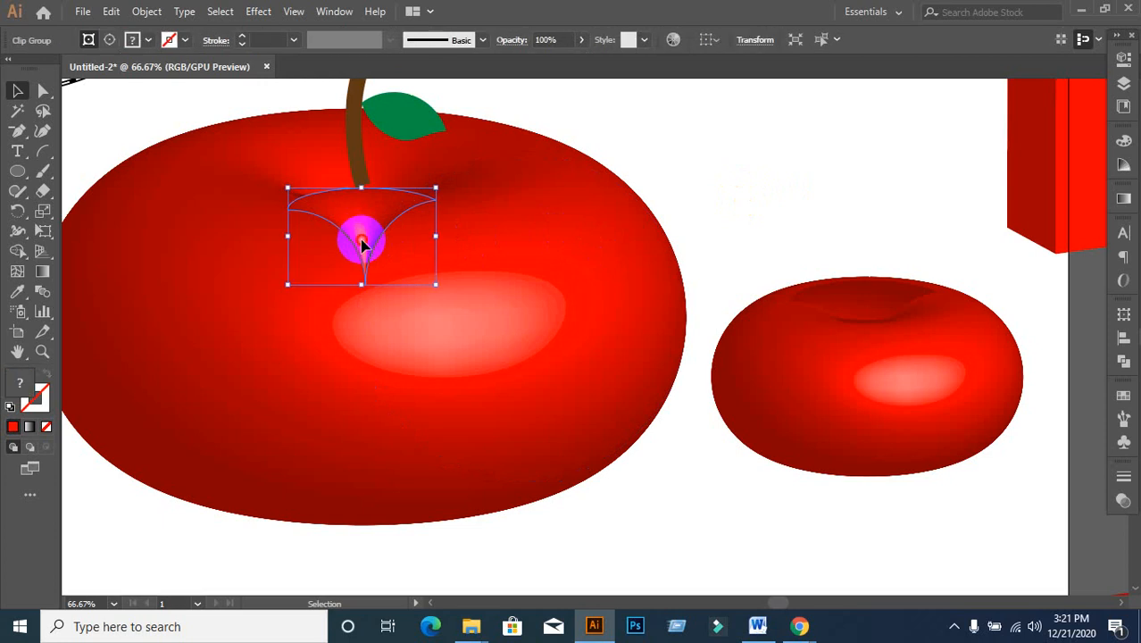
{"action": "left_click_drag", "start_coordinate": [362, 246], "coordinate": [360, 232]}
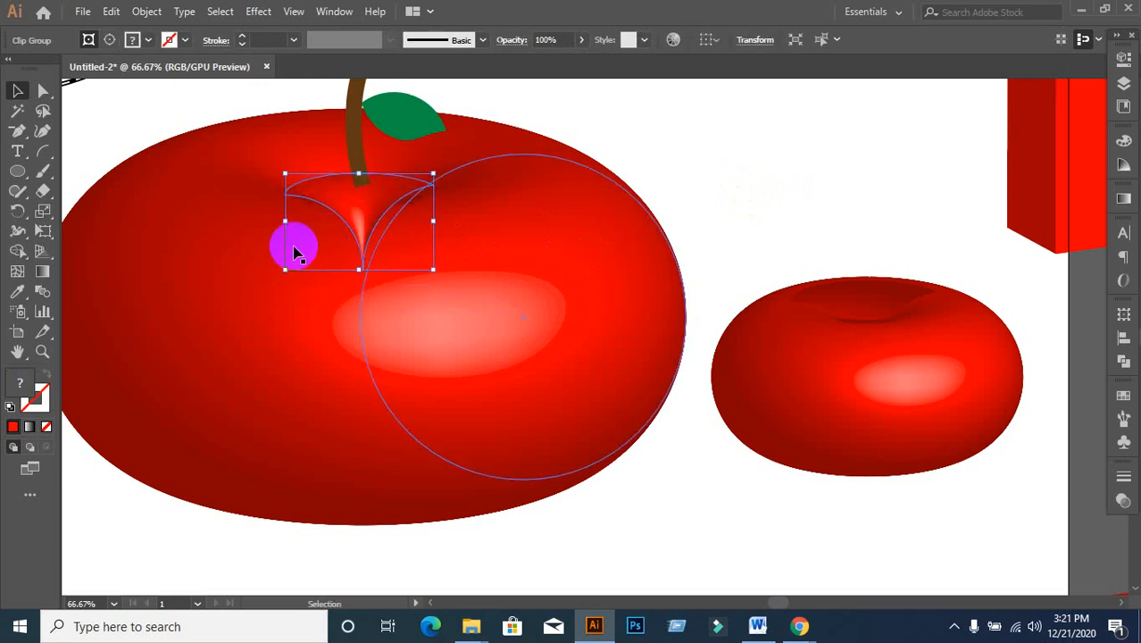
{"action": "left_click_drag", "start_coordinate": [285, 222], "coordinate": [120, 230]}
{"action": "key", "text": "ctrl+z"}
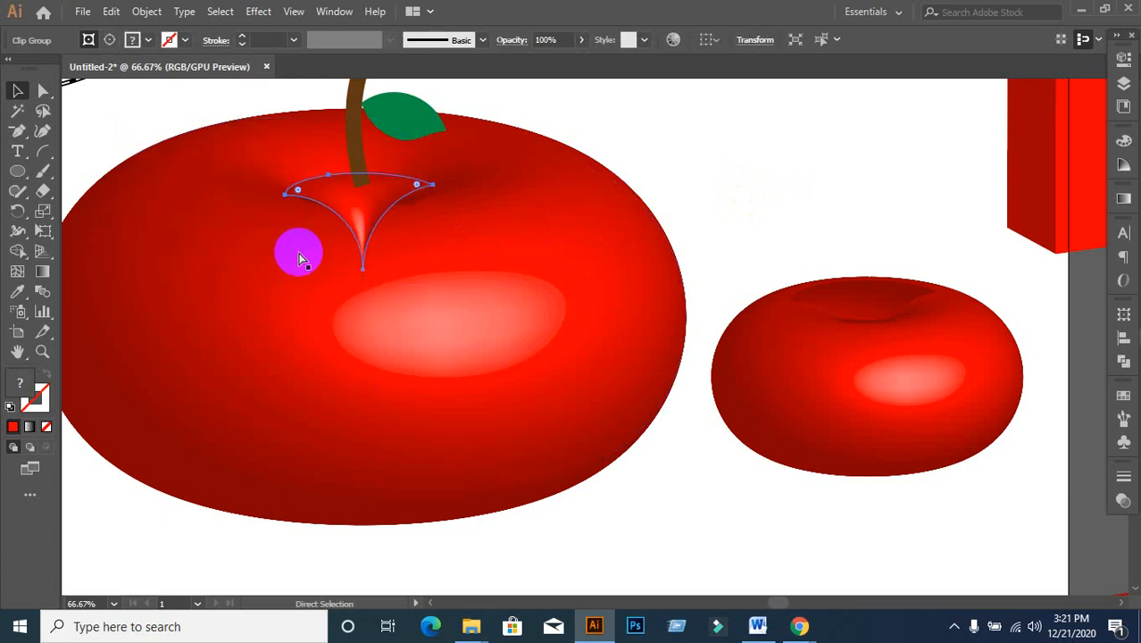
{"action": "left_click_drag", "start_coordinate": [434, 269], "coordinate": [492, 309]}
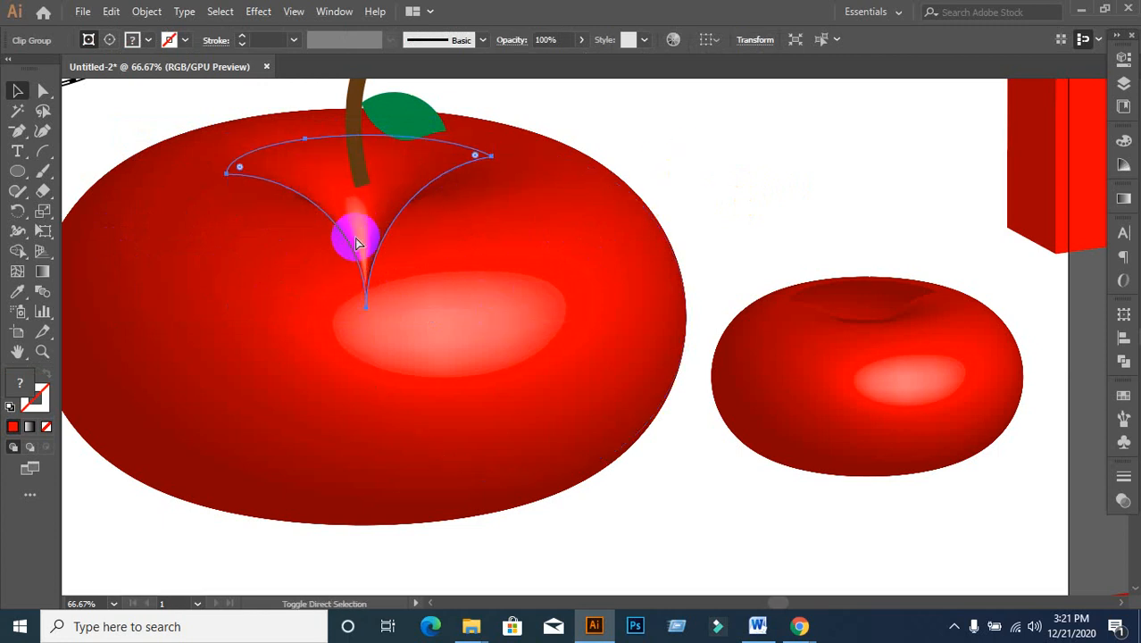
{"action": "key", "text": "ctrl+shift+]"}
{"action": "left_click_drag", "start_coordinate": [347, 239], "coordinate": [365, 256]}
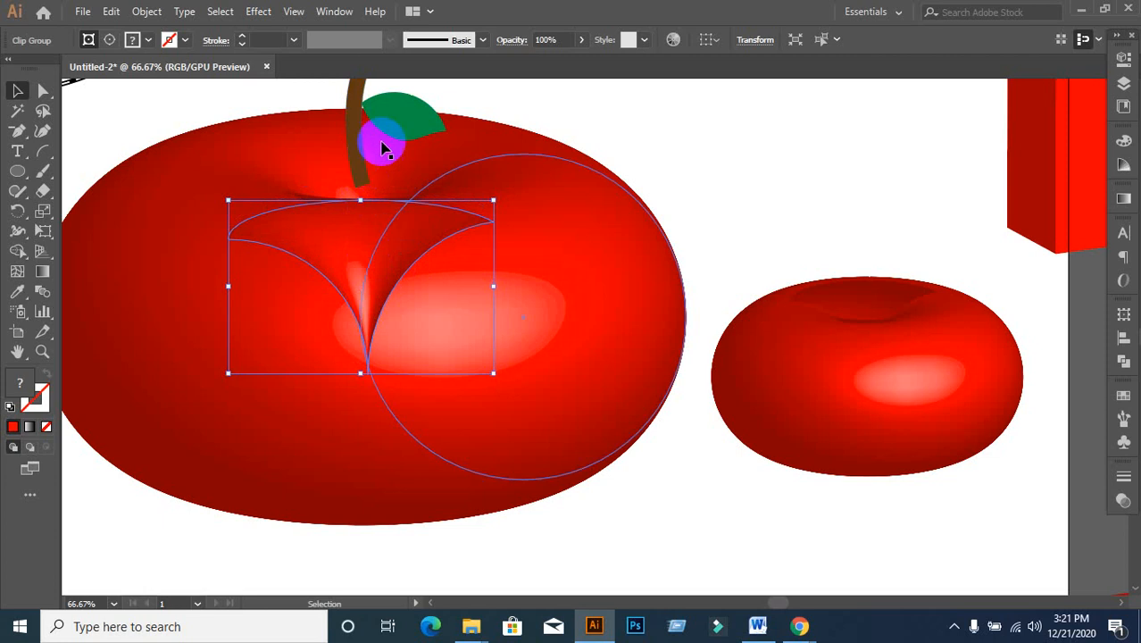
- Try to stretch the stem and leaf group upward to make it taller
{"action": "scroll", "coordinate": [375, 196], "scroll_direction": "up", "scroll_amount": 2}
{"action": "left_click", "coordinate": [361, 227]}
{"action": "scroll", "coordinate": [370, 210], "scroll_direction": "up", "scroll_amount": 1}
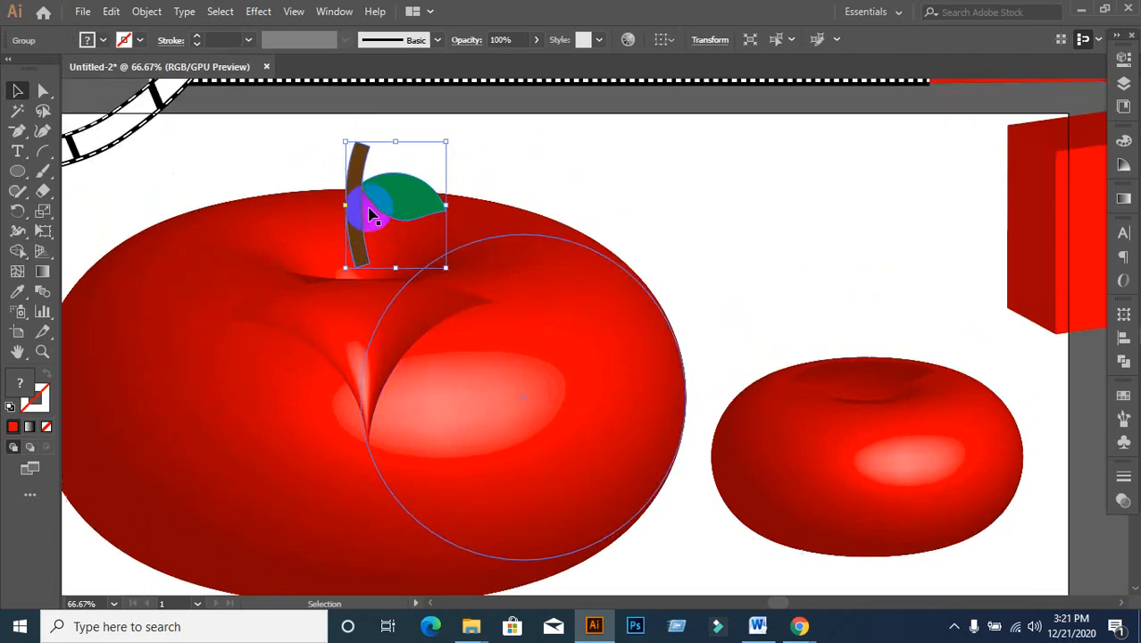
{"action": "left_click_drag", "start_coordinate": [395, 161], "coordinate": [395, 100]}
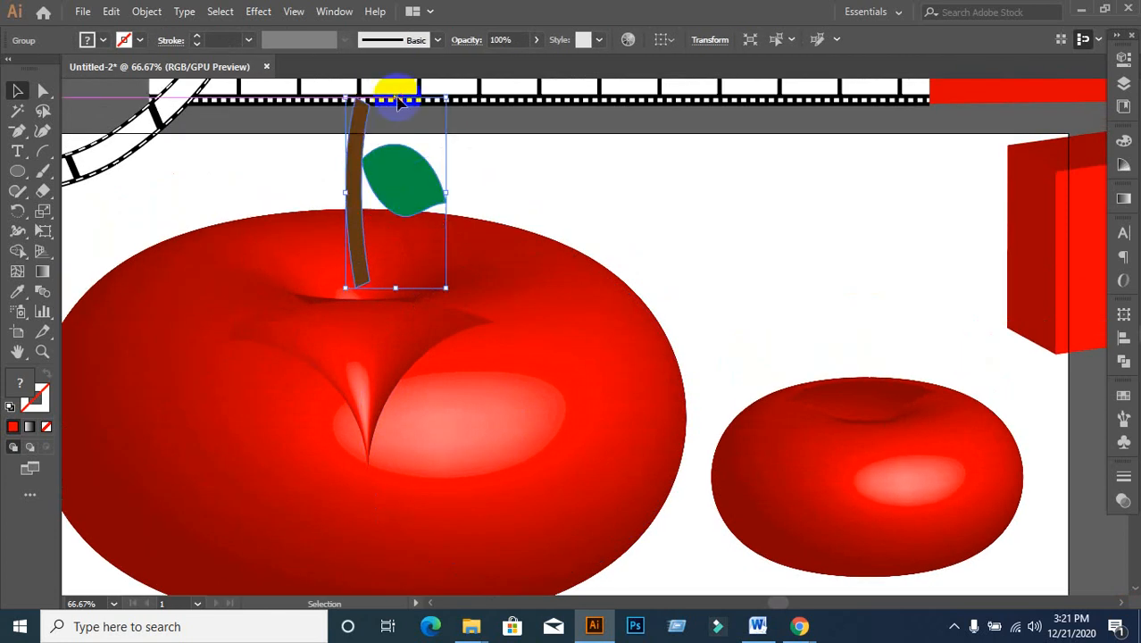
{"action": "key", "text": "ctrl+z"}
- Ungroup the stem and leaf so they can be edited separately
{"action": "scroll", "coordinate": [434, 216], "scroll_direction": "up", "scroll_amount": 2}
{"action": "left_click", "coordinate": [565, 242]}
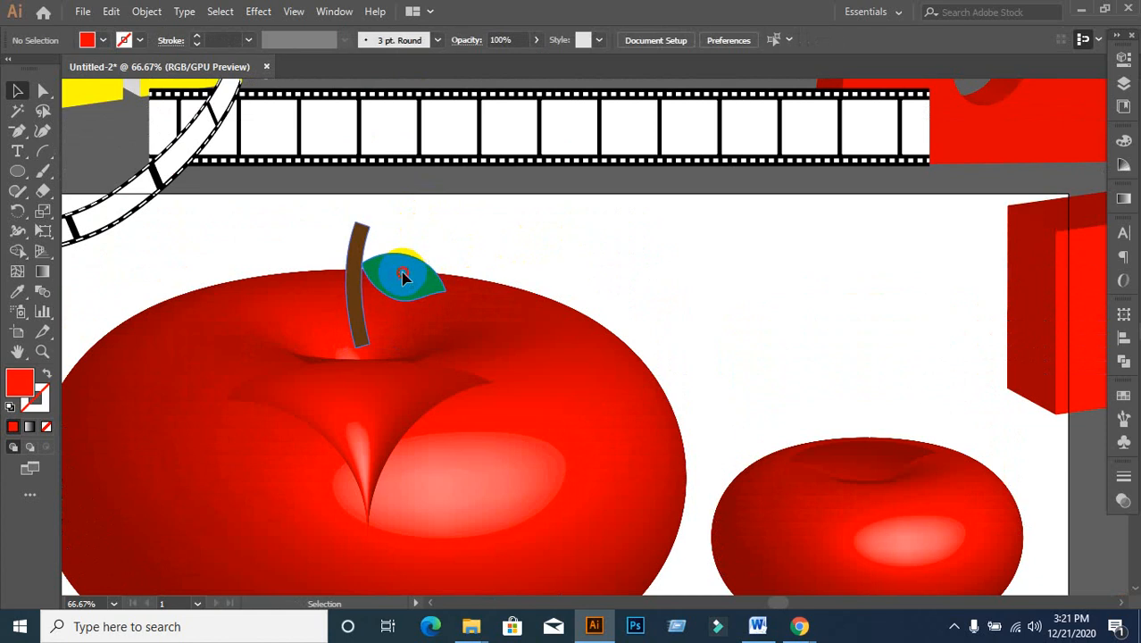
{"action": "left_click", "coordinate": [400, 271]}
{"action": "right_click", "coordinate": [403, 276]}
{"action": "left_click", "coordinate": [482, 412]}
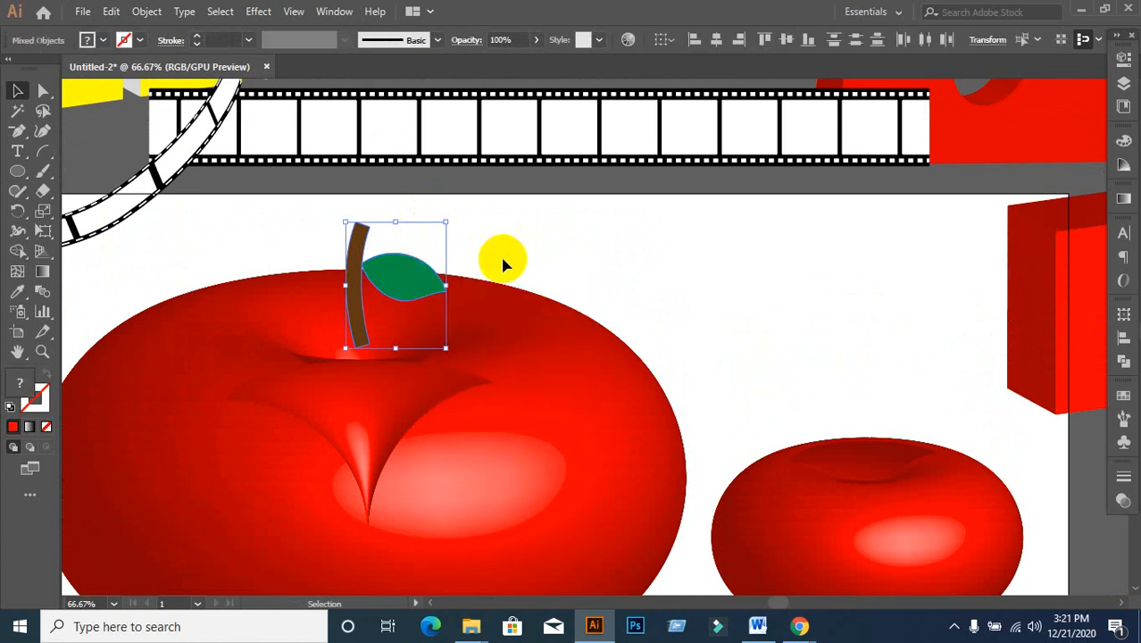
- Stretch only the stem upward to about one and a half times its height
{"action": "left_click", "coordinate": [390, 237]}
{"action": "left_click", "coordinate": [364, 251]}
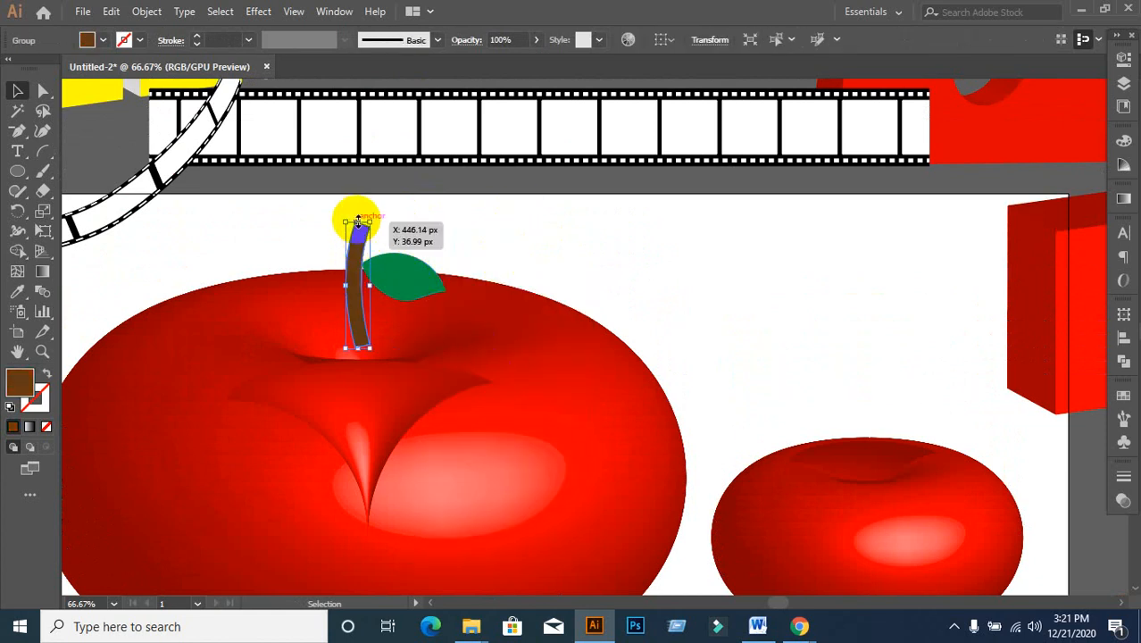
{"action": "left_click_drag", "start_coordinate": [356, 220], "coordinate": [357, 164]}
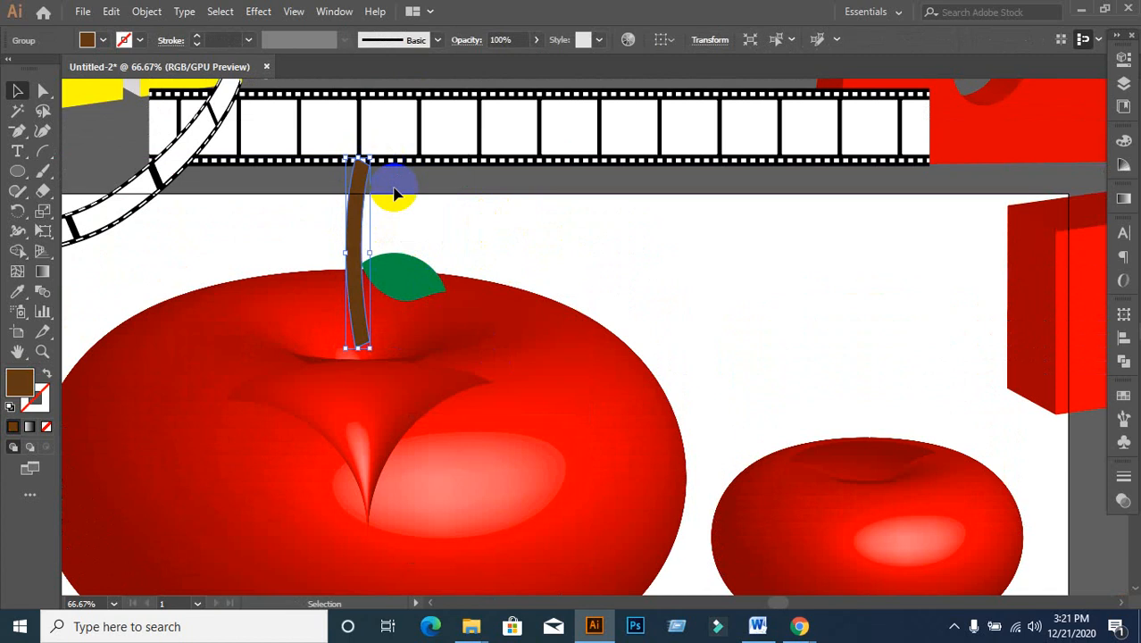
- Move the leaf and the lengthened stem together slightly down into the large apple's hollow
{"action": "left_click", "coordinate": [446, 256]}
{"action": "left_click", "coordinate": [384, 278]}
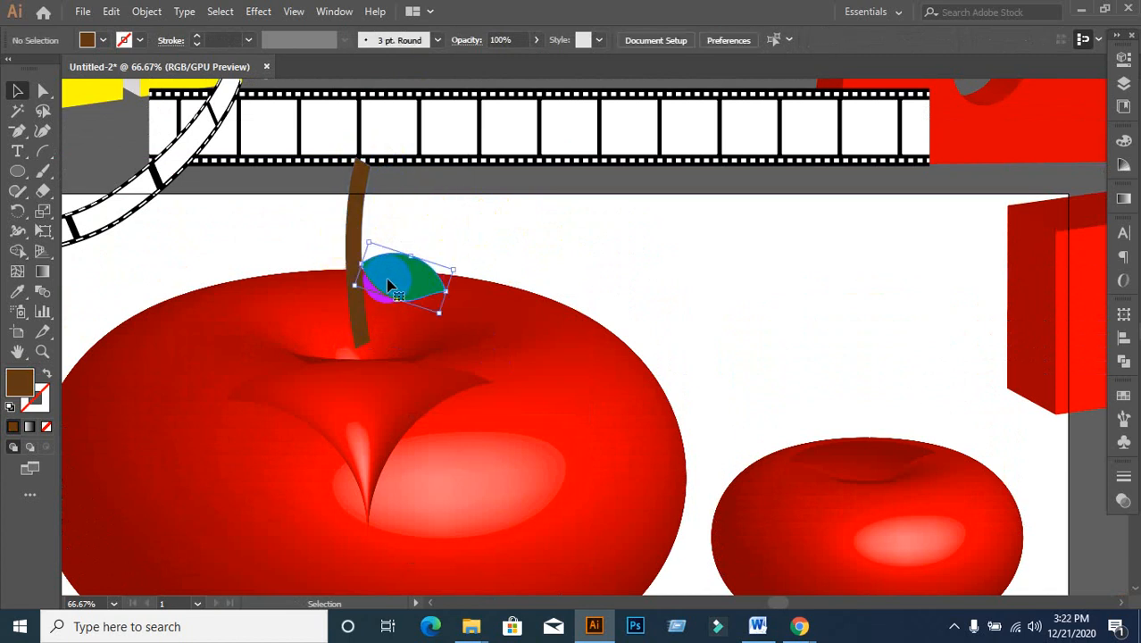
{"action": "left_click", "coordinate": [356, 239], "text": "shift"}
{"action": "left_click_drag", "start_coordinate": [395, 273], "coordinate": [395, 312]}
{"action": "left_click", "coordinate": [585, 252]}
{"action": "scroll", "coordinate": [604, 253], "scroll_direction": "down", "scroll_amount": 1}
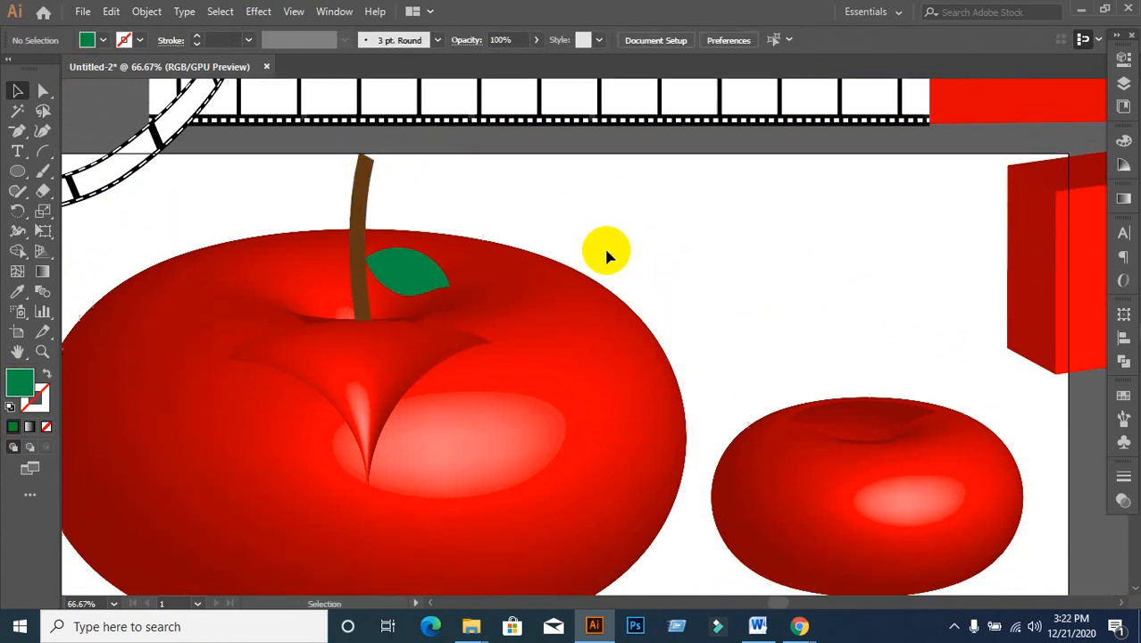
{"action": "left_click", "coordinate": [356, 370]}
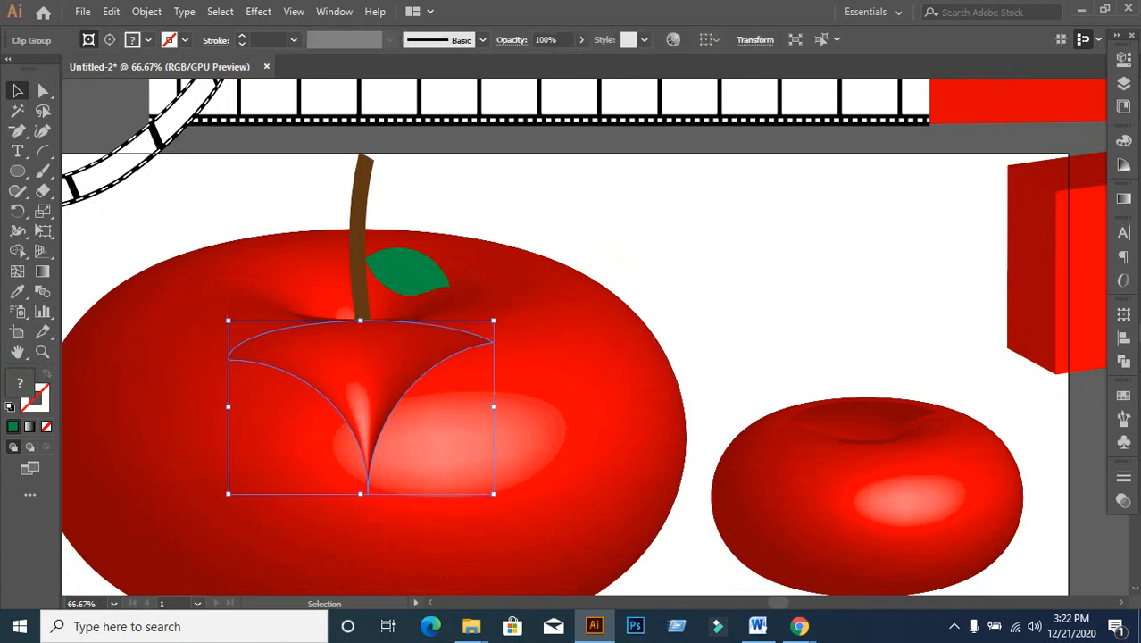
{"action": "left_click", "coordinate": [1124, 500]}
{"action": "left_click", "coordinate": [959, 496]}
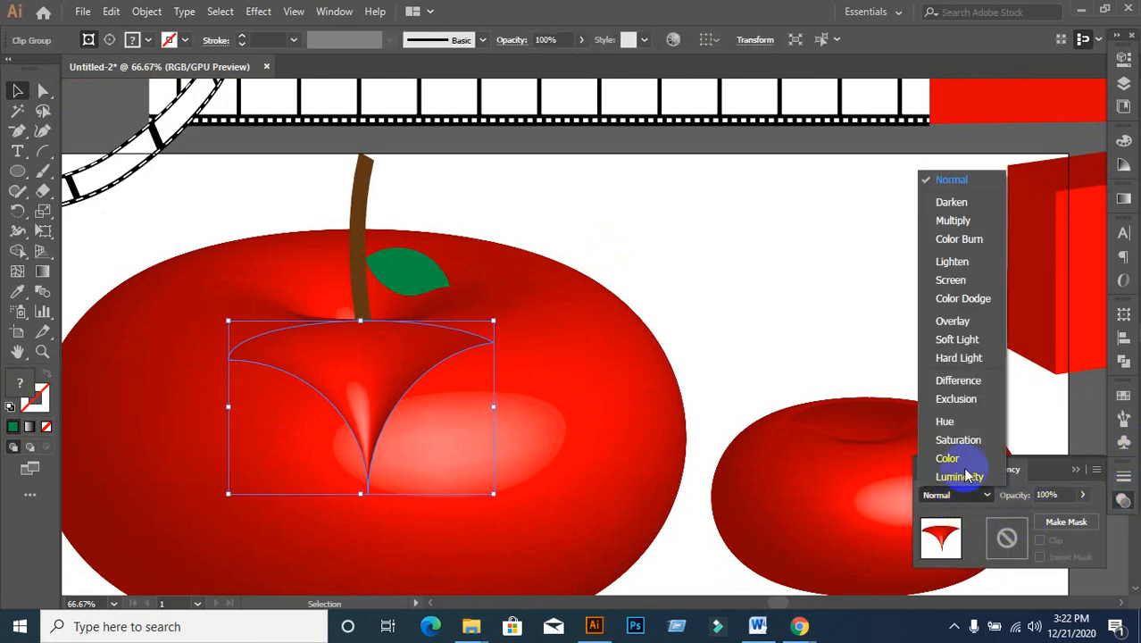
{"action": "left_click", "coordinate": [959, 243]}
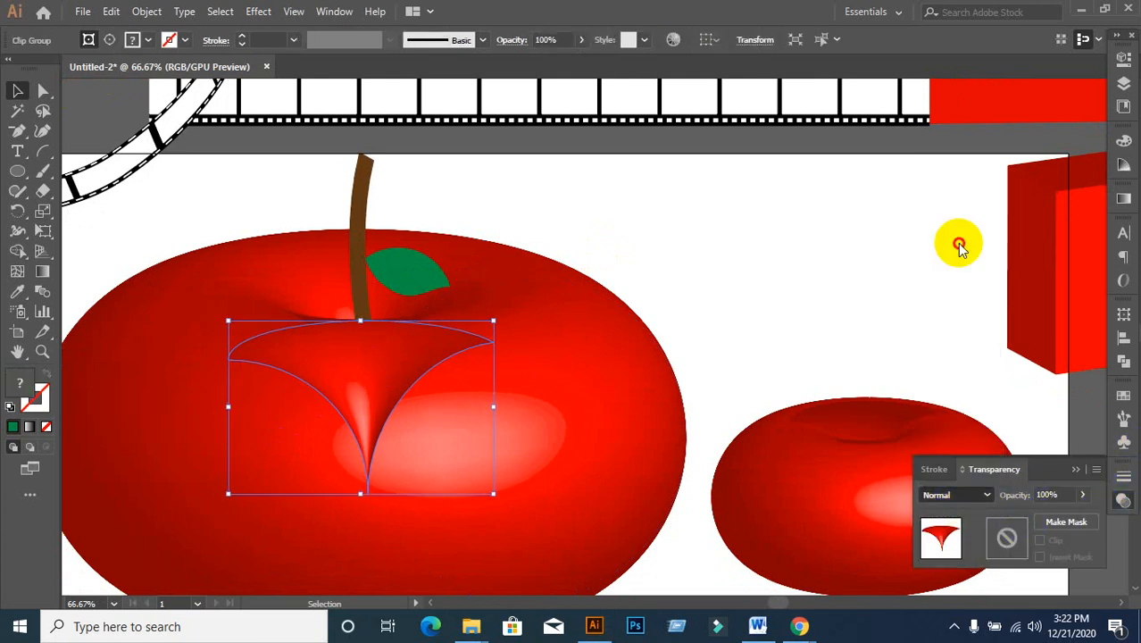
- Undo the last move of the stem and leaf
{"action": "left_click", "coordinate": [719, 245]}
{"action": "key", "text": "ctrl+z"}
{"action": "key", "text": "ctrl+z"}
- Pull the pointed dimple piece off the large apple and delete it
{"action": "left_click", "coordinate": [414, 376]}
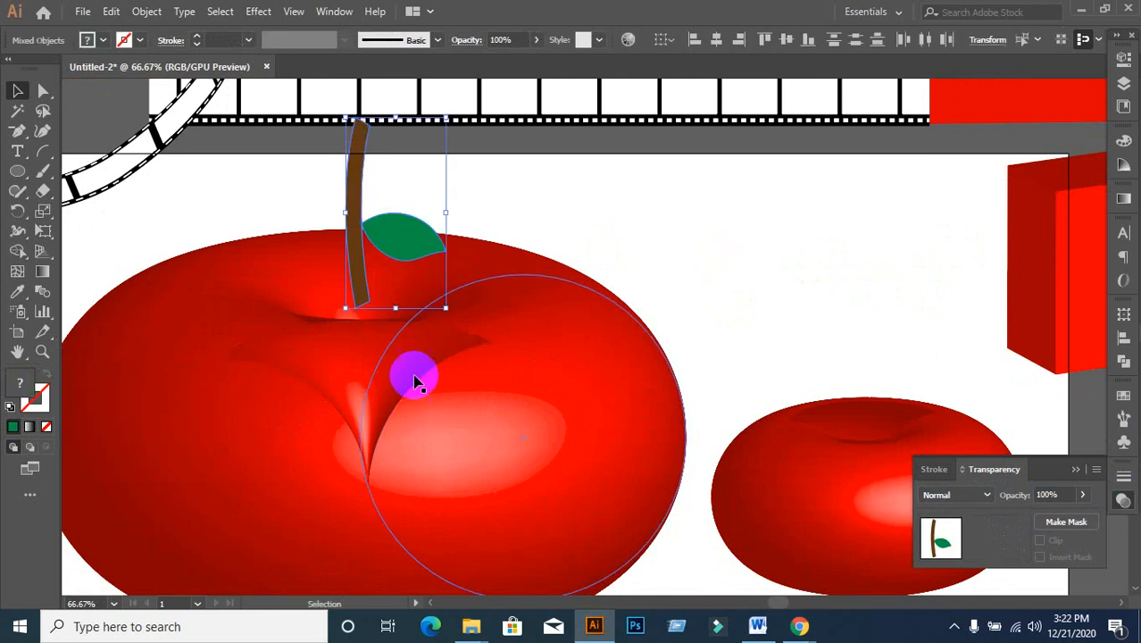
{"action": "left_click_drag", "start_coordinate": [344, 364], "coordinate": [688, 264]}
{"action": "scroll", "coordinate": [612, 384], "scroll_direction": "down", "scroll_amount": 2}
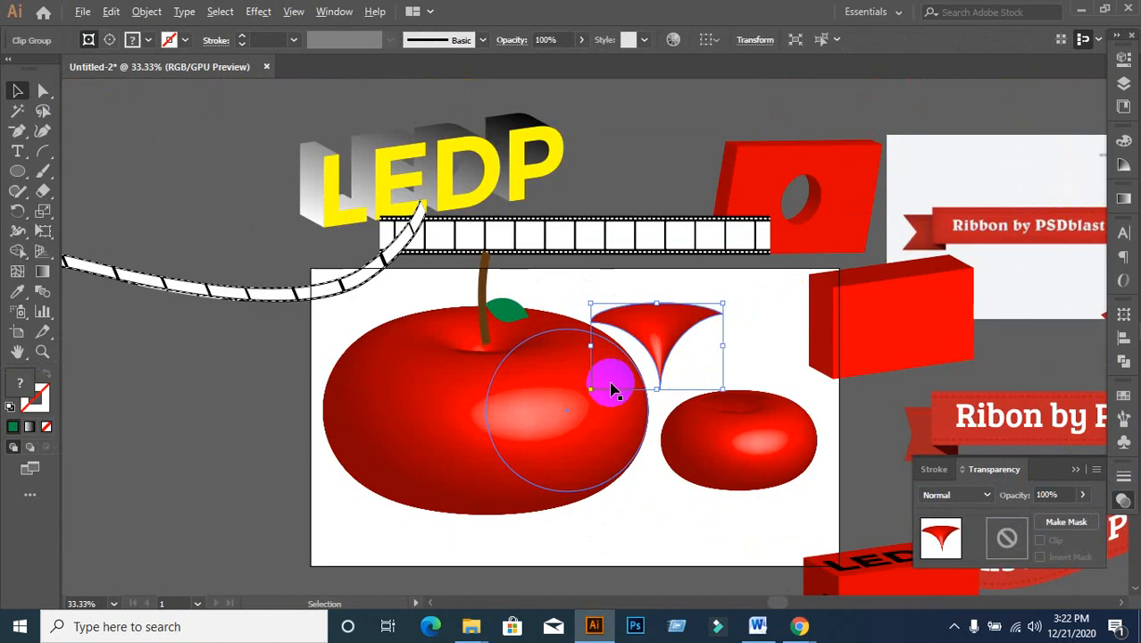
{"action": "key", "text": "Delete"}
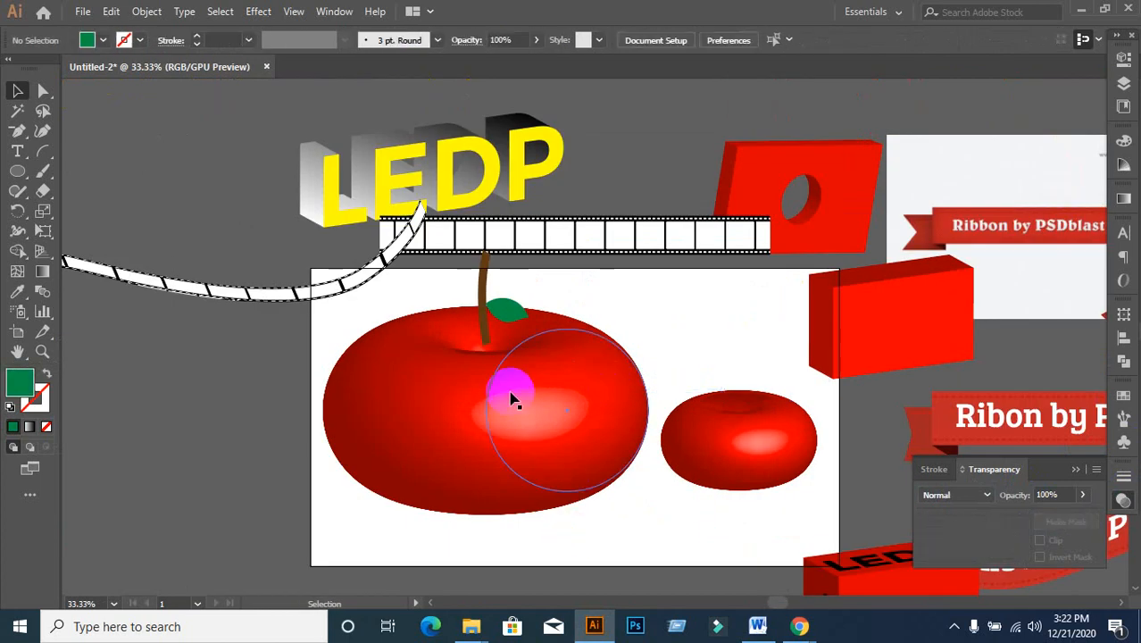
- Group the leaf and the stem together
{"action": "left_click", "coordinate": [499, 313]}
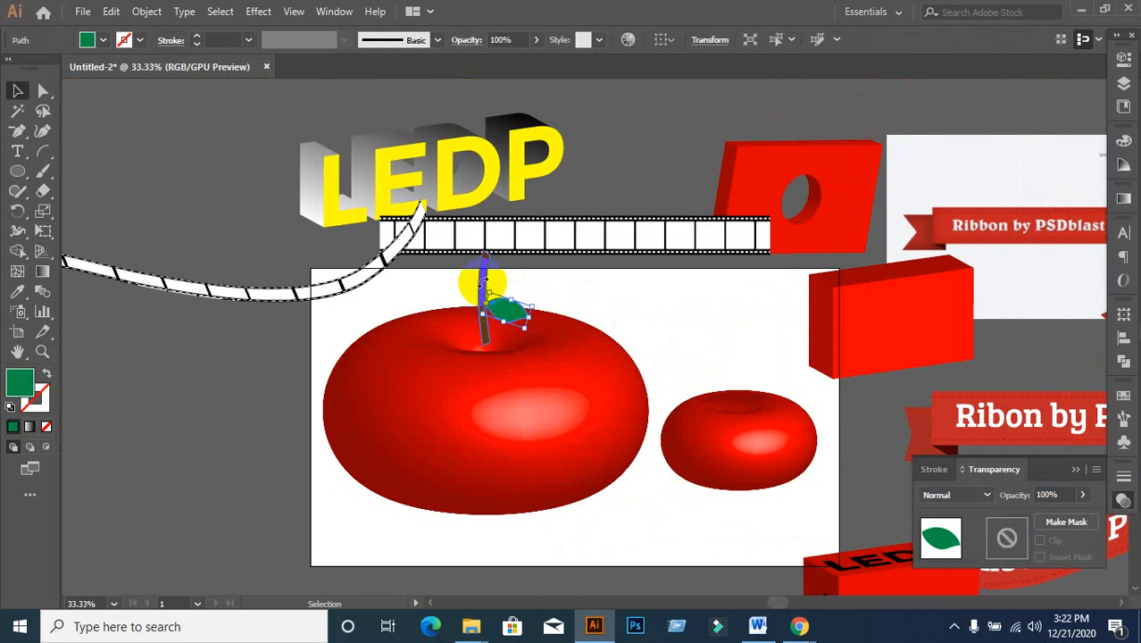
{"action": "left_click", "coordinate": [487, 272], "text": "shift"}
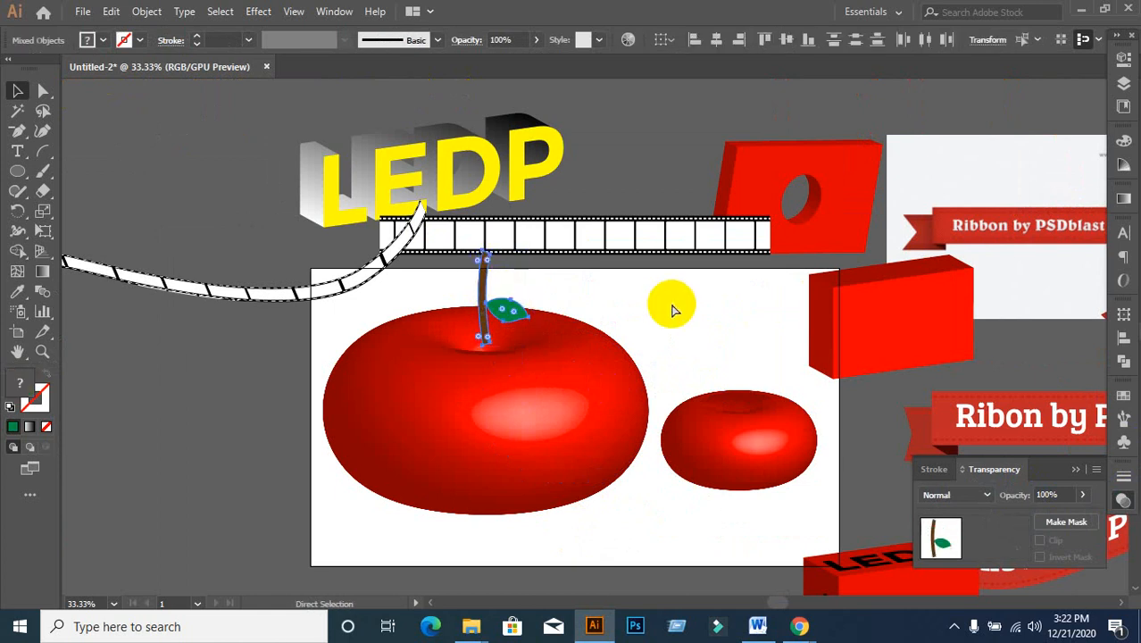
{"action": "key", "text": "ctrl+g"}
- Bring the stem and leaf group to the front and seat the stem's base in the apple's hollow
{"action": "left_click_drag", "start_coordinate": [520, 314], "coordinate": [515, 295]}
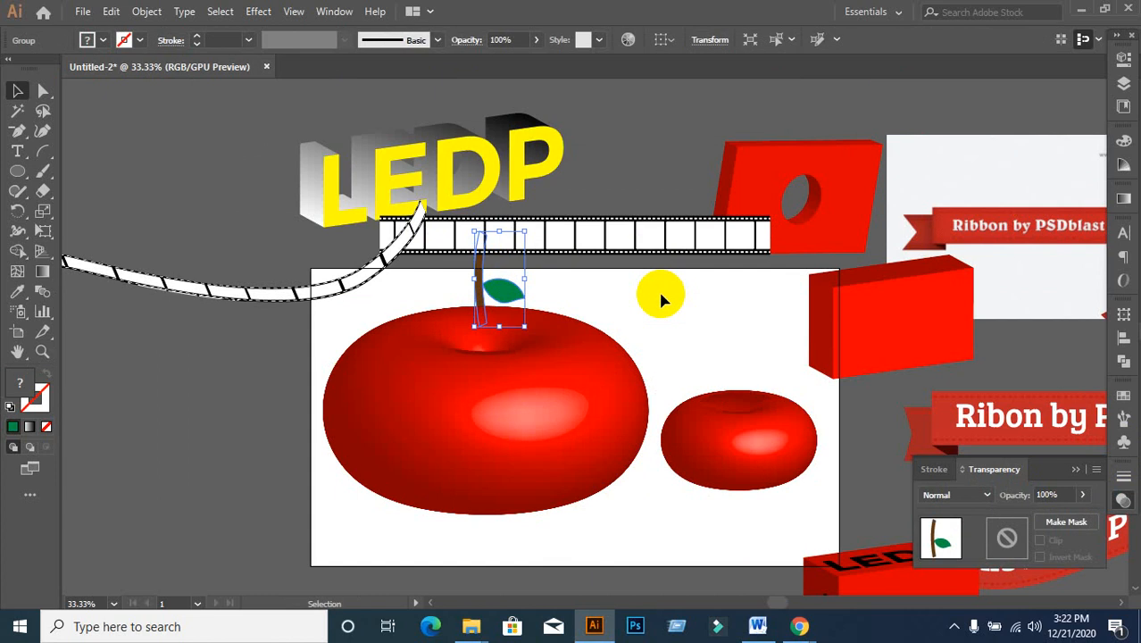
{"action": "key", "text": "ctrl+shift+bracketright"}
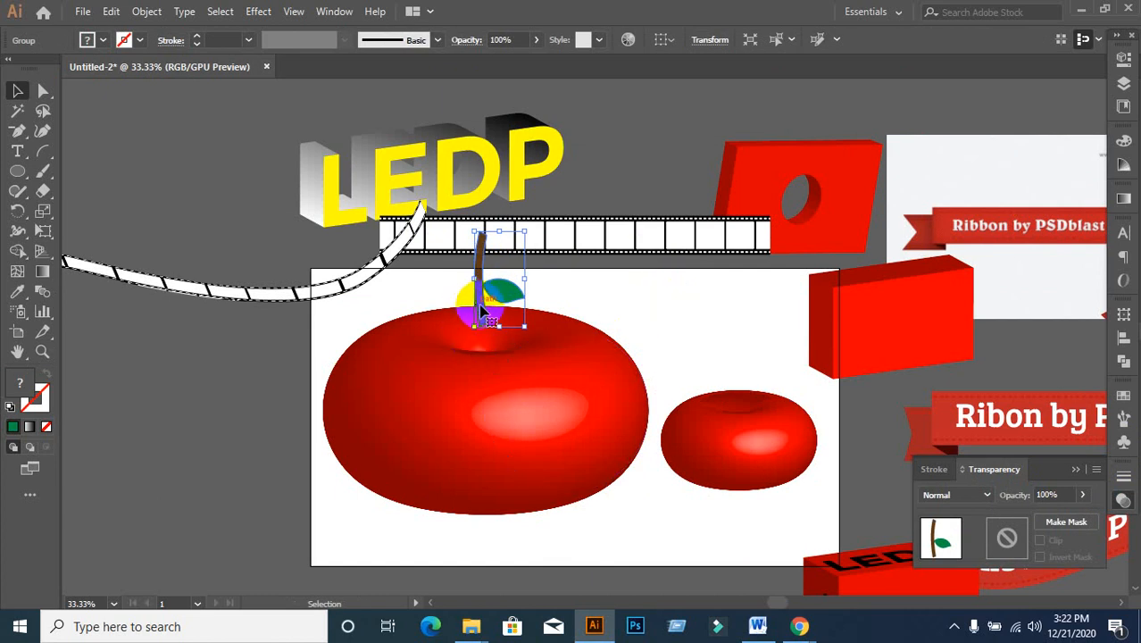
{"action": "left_click_drag", "start_coordinate": [481, 310], "coordinate": [480, 335]}
- Expand the appearance of the large apple's revolved circle
{"action": "left_click", "coordinate": [487, 429]}
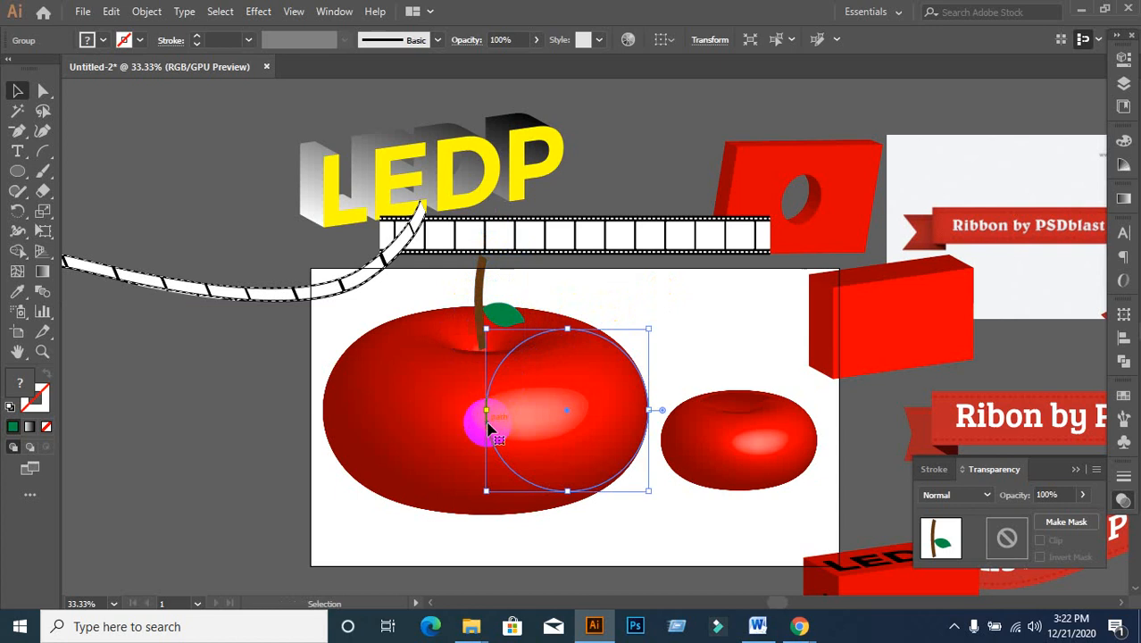
{"action": "right_click", "coordinate": [486, 421]}
{"action": "left_click", "coordinate": [344, 382]}
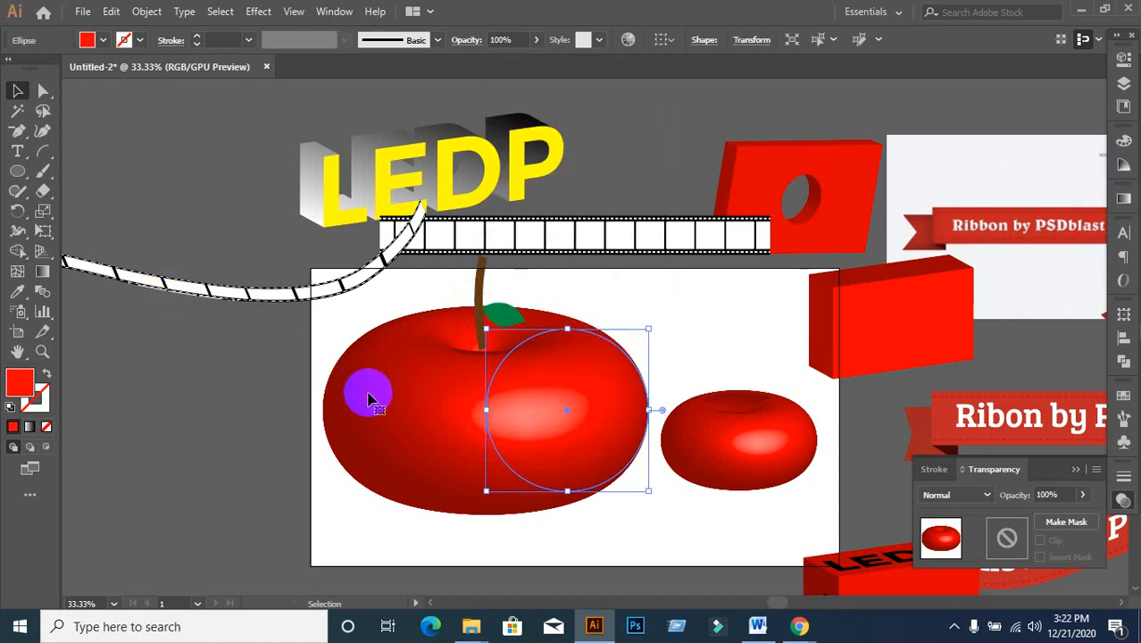
{"action": "left_click", "coordinate": [146, 12]}
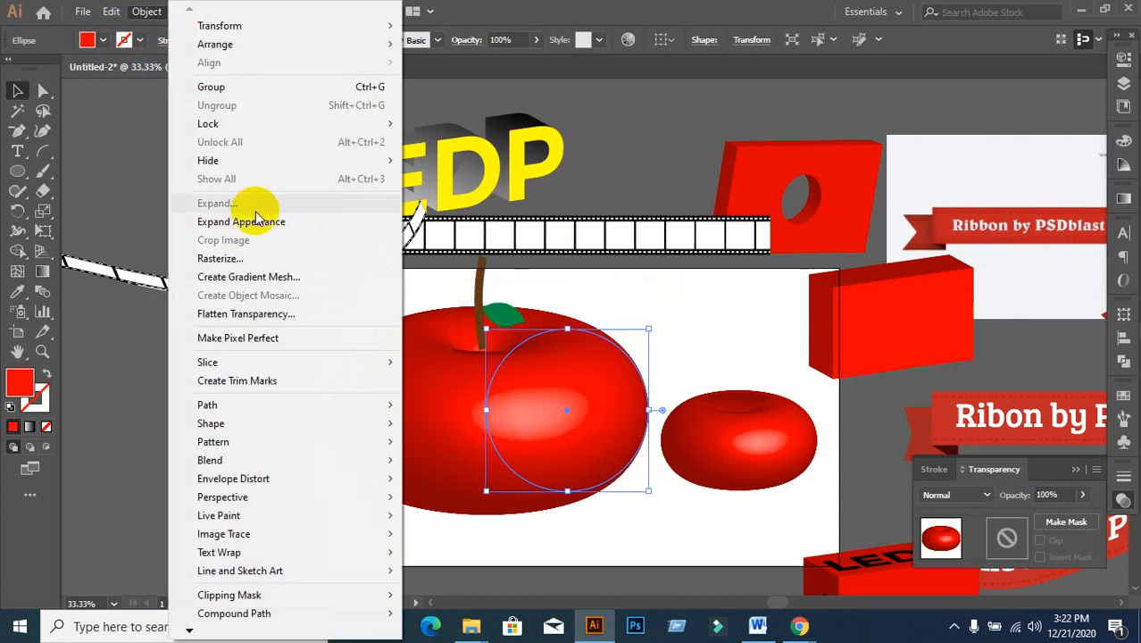
{"action": "left_click", "coordinate": [253, 229]}
{"action": "left_click", "coordinate": [155, 12]}
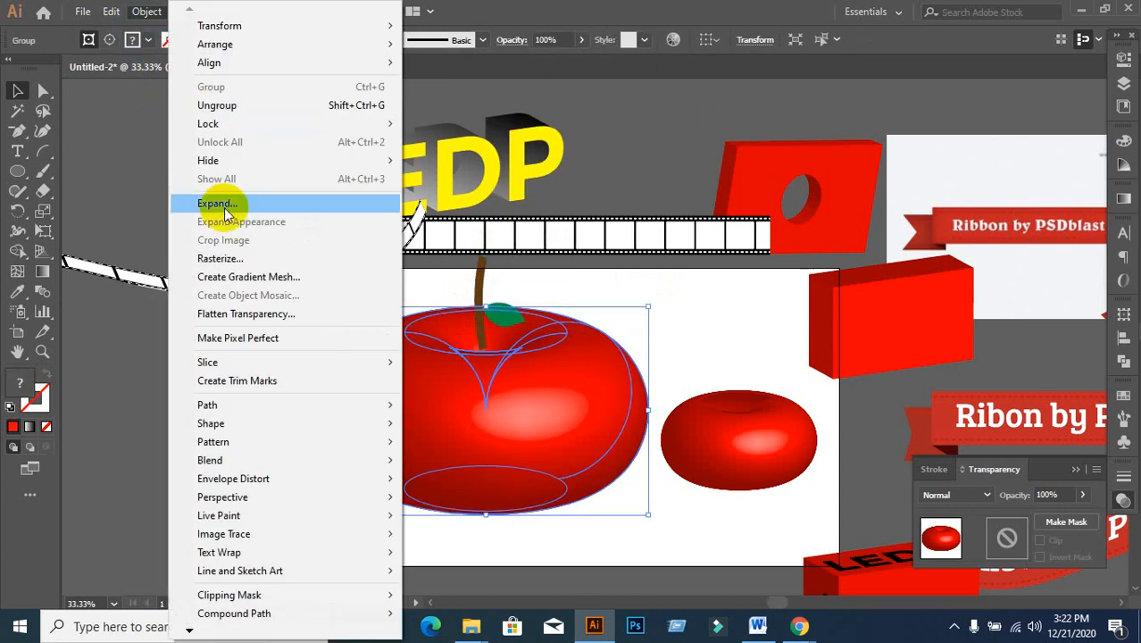
{"action": "left_click", "coordinate": [209, 460]}
- Ungroup the expanded large apple repeatedly until its surface pieces can be selected separately
{"action": "left_click", "coordinate": [513, 444]}
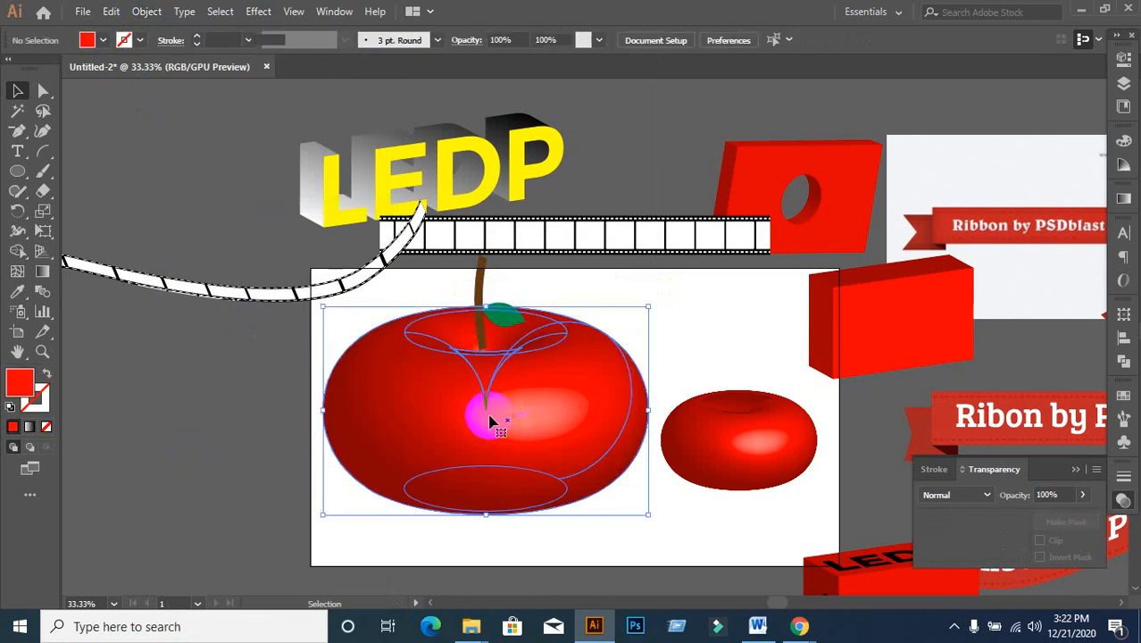
{"action": "right_click", "coordinate": [470, 411]}
{"action": "left_click", "coordinate": [522, 262]}
{"action": "left_click", "coordinate": [150, 451]}
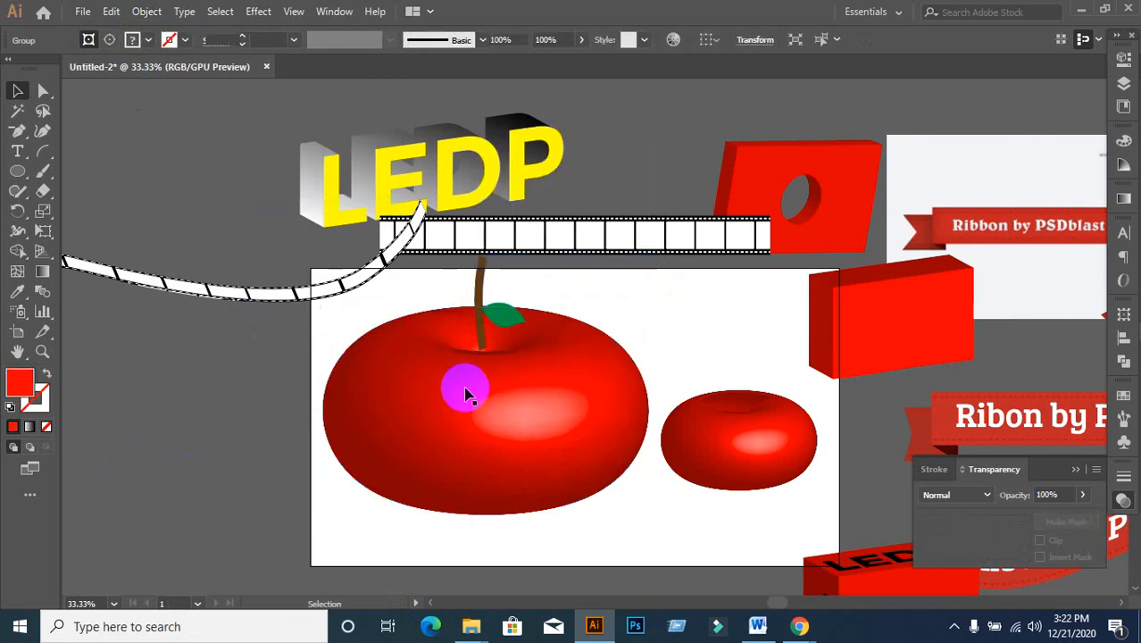
{"action": "scroll", "coordinate": [465, 387], "scroll_direction": "up", "scroll_amount": 2}
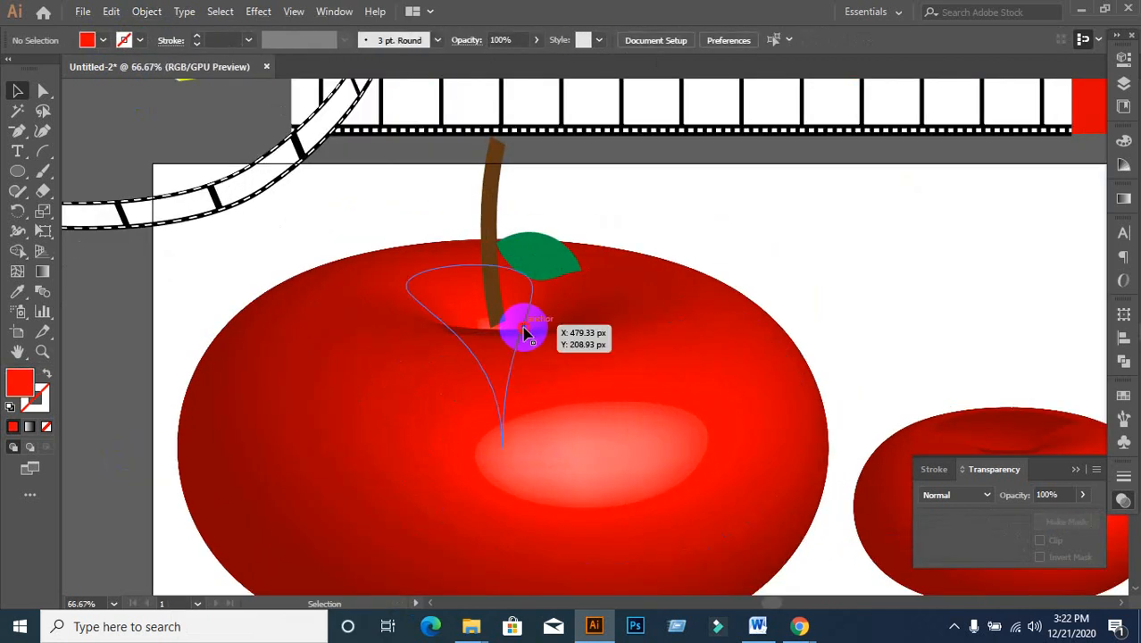
{"action": "right_click", "coordinate": [526, 333]}
{"action": "left_click", "coordinate": [663, 191]}
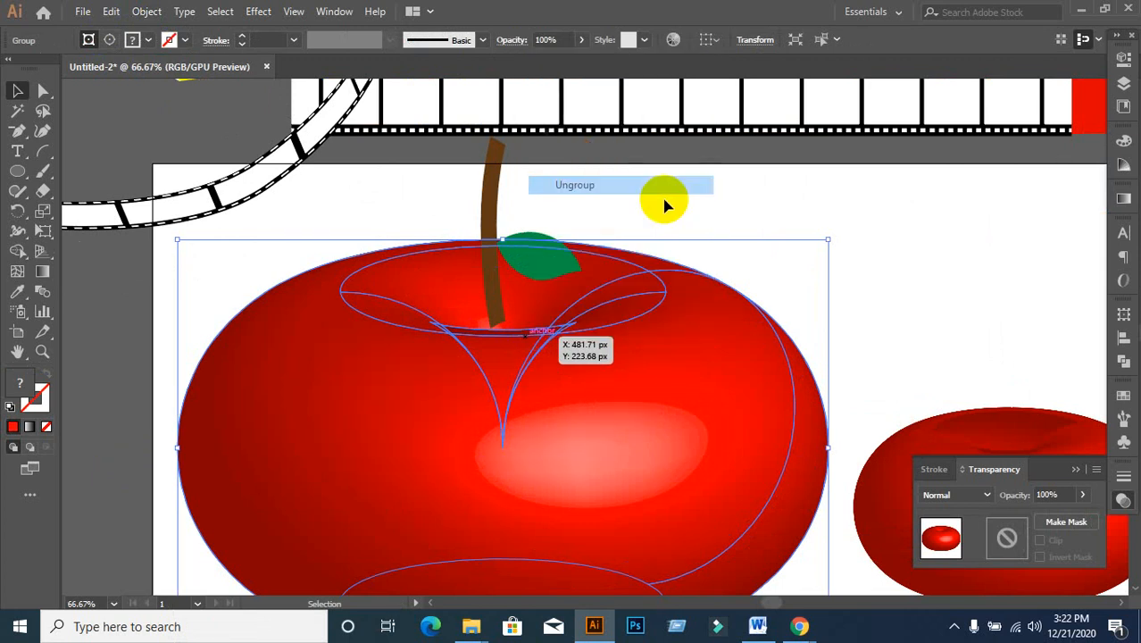
{"action": "left_click", "coordinate": [672, 246]}
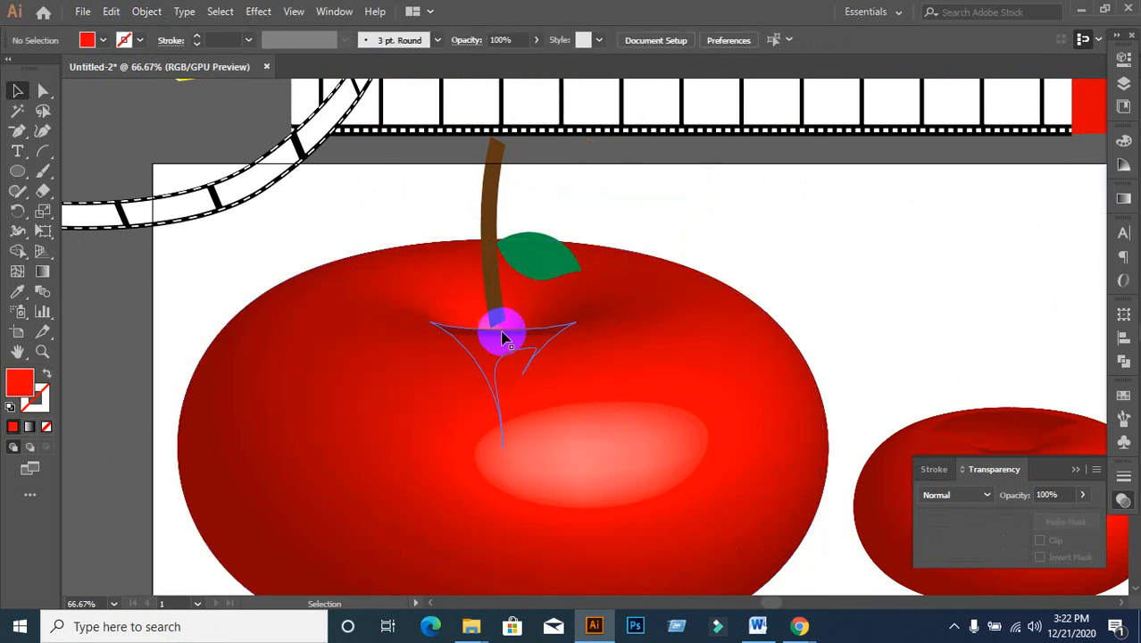
- Bring the large apple's pointed piece beneath the stem forward and send it back again
{"action": "left_click", "coordinate": [503, 336]}
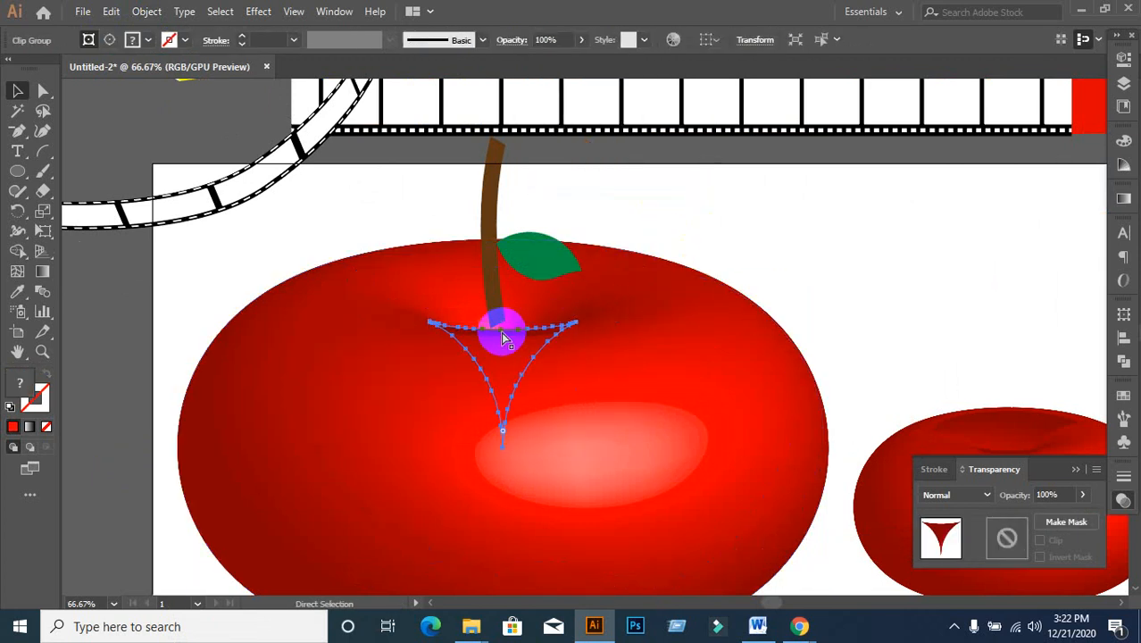
{"action": "key", "text": "ctrl+]"}
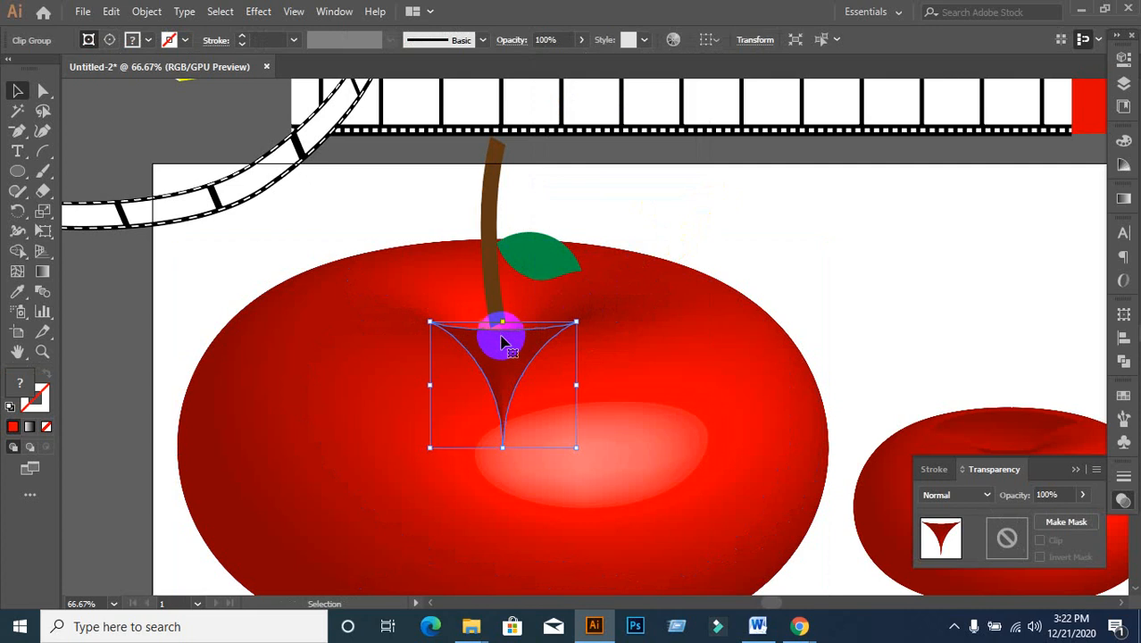
{"action": "key", "text": "ctrl+["}
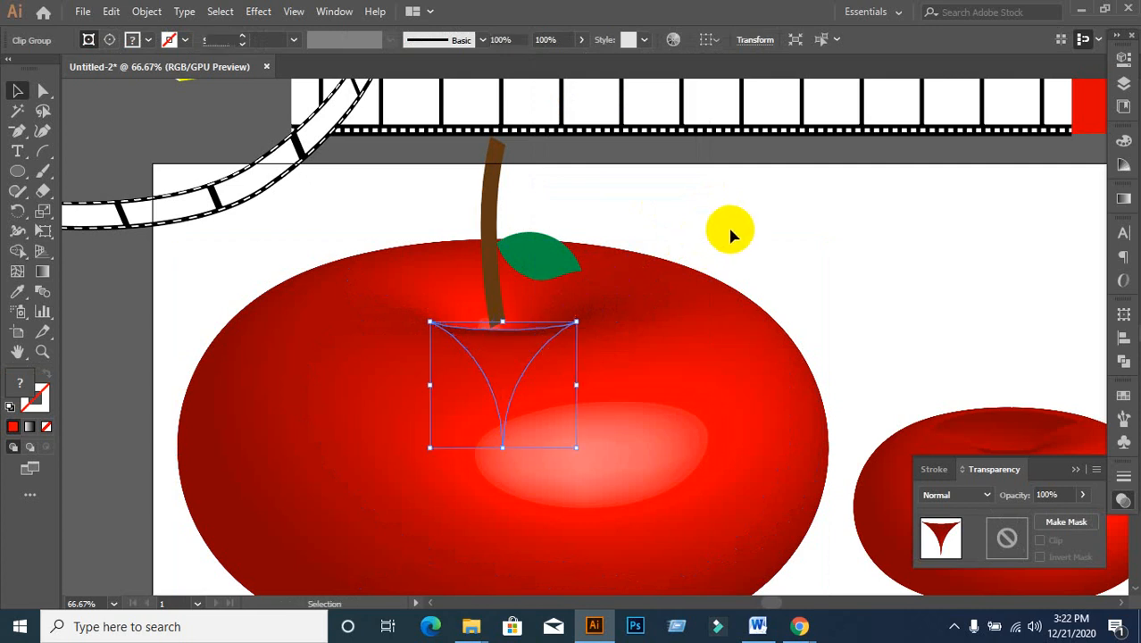
{"action": "left_click", "coordinate": [731, 230]}
- Lower the stem and leaf group slightly so the stem's base overlaps the front edge of the hollow
{"action": "left_click", "coordinate": [550, 260]}
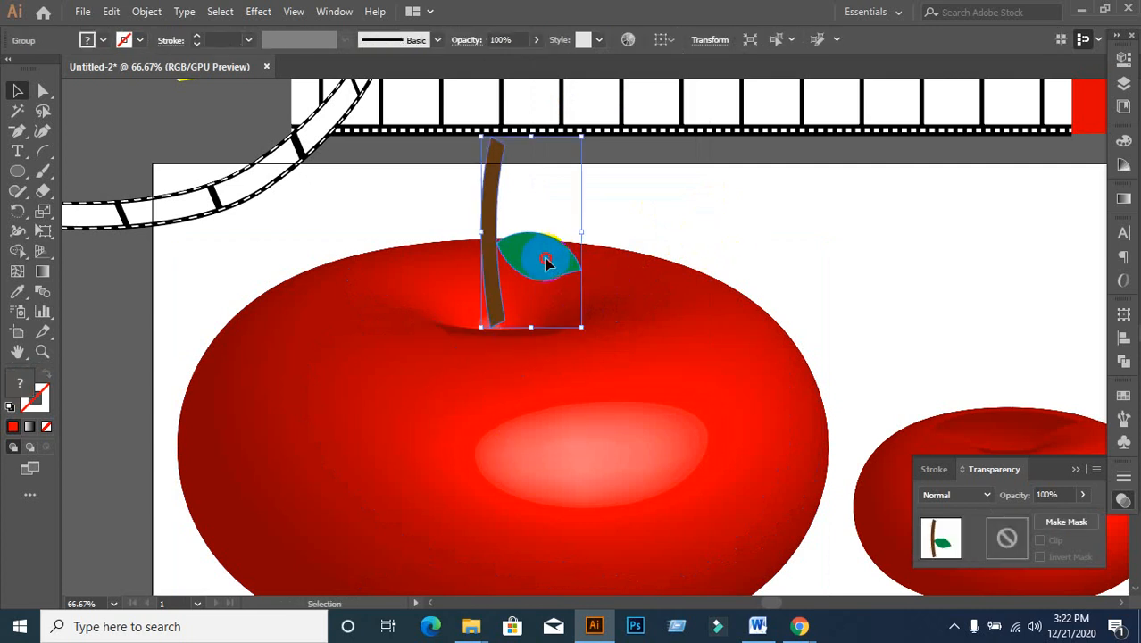
{"action": "left_click_drag", "start_coordinate": [547, 261], "coordinate": [549, 279]}
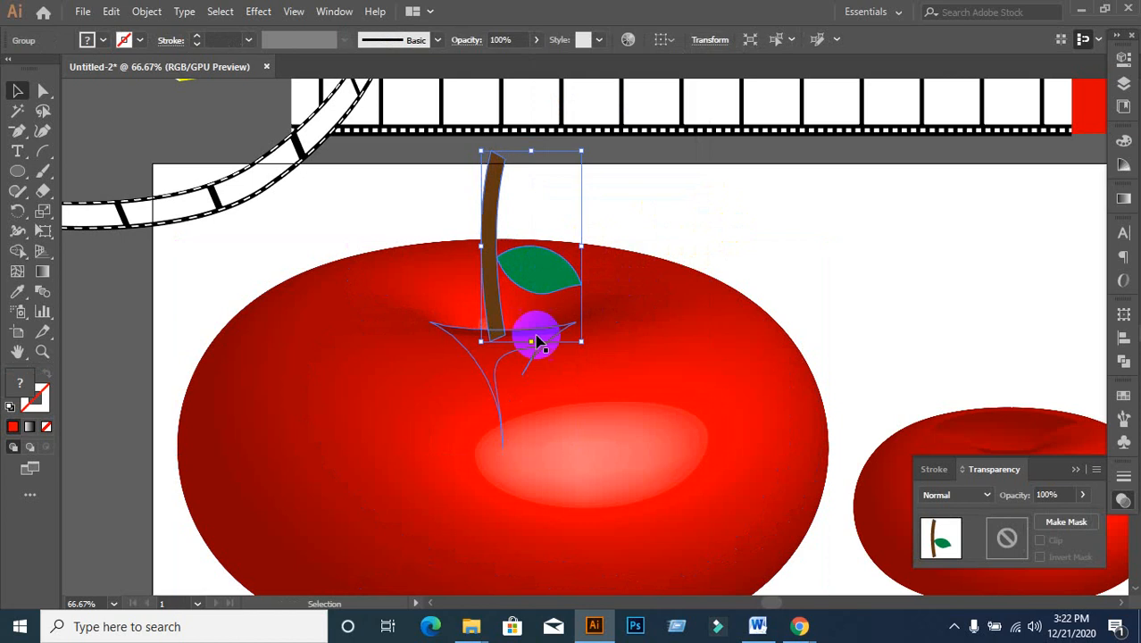
{"action": "left_click", "coordinate": [524, 385]}
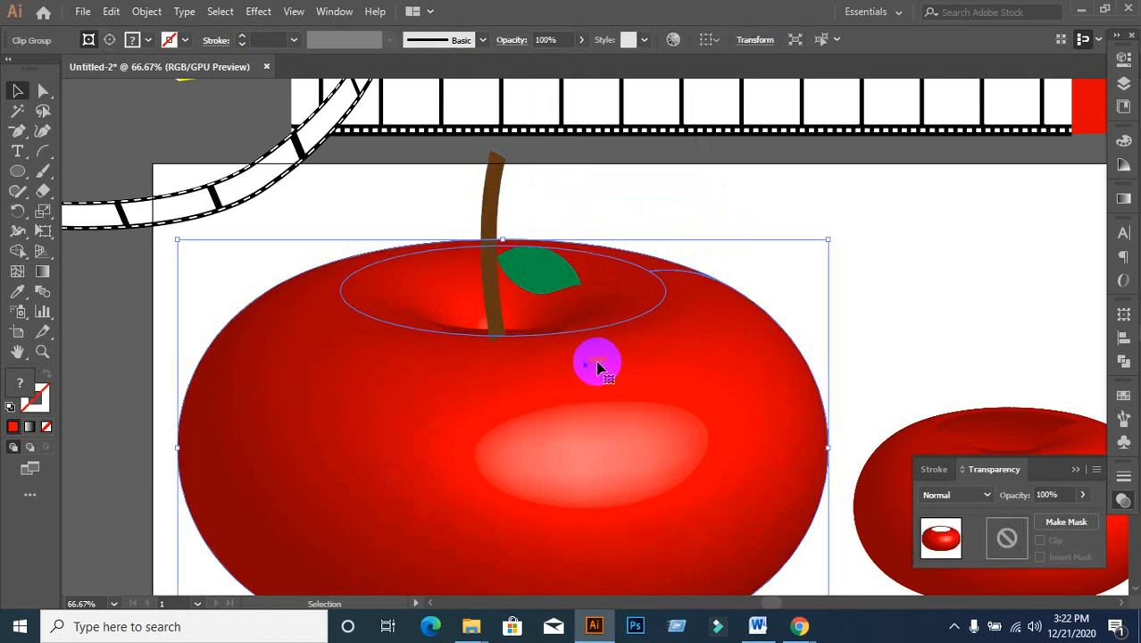
{"action": "left_click", "coordinate": [803, 252]}
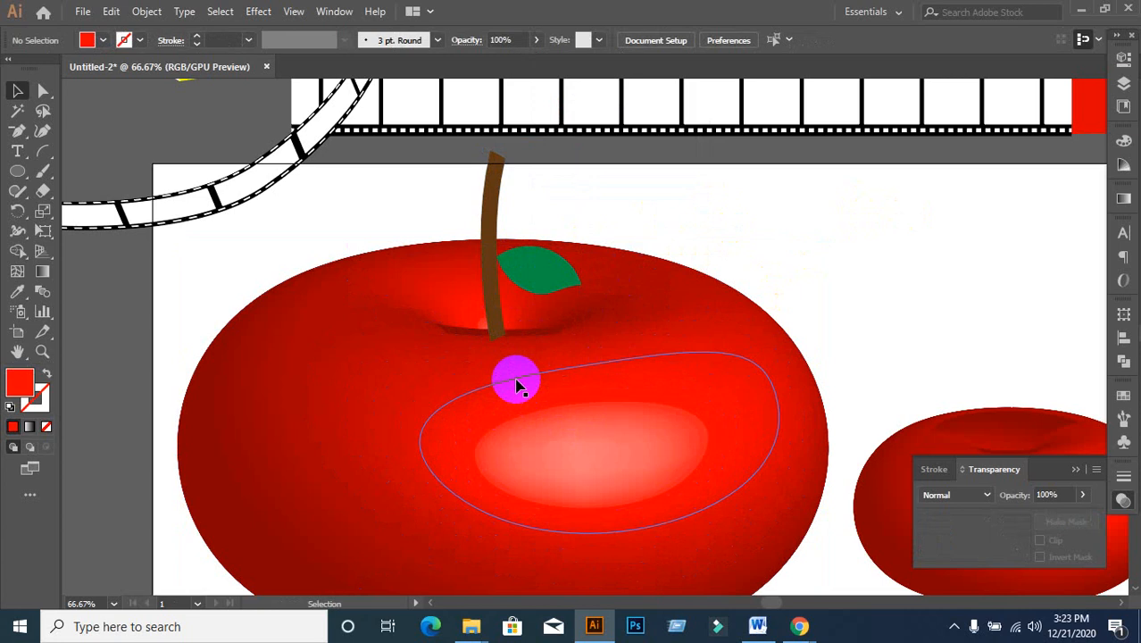
- Release the clipping mask on the large apple's main body piece
{"action": "left_click_drag", "start_coordinate": [515, 375], "coordinate": [523, 334]}
{"action": "right_click", "coordinate": [544, 342]}
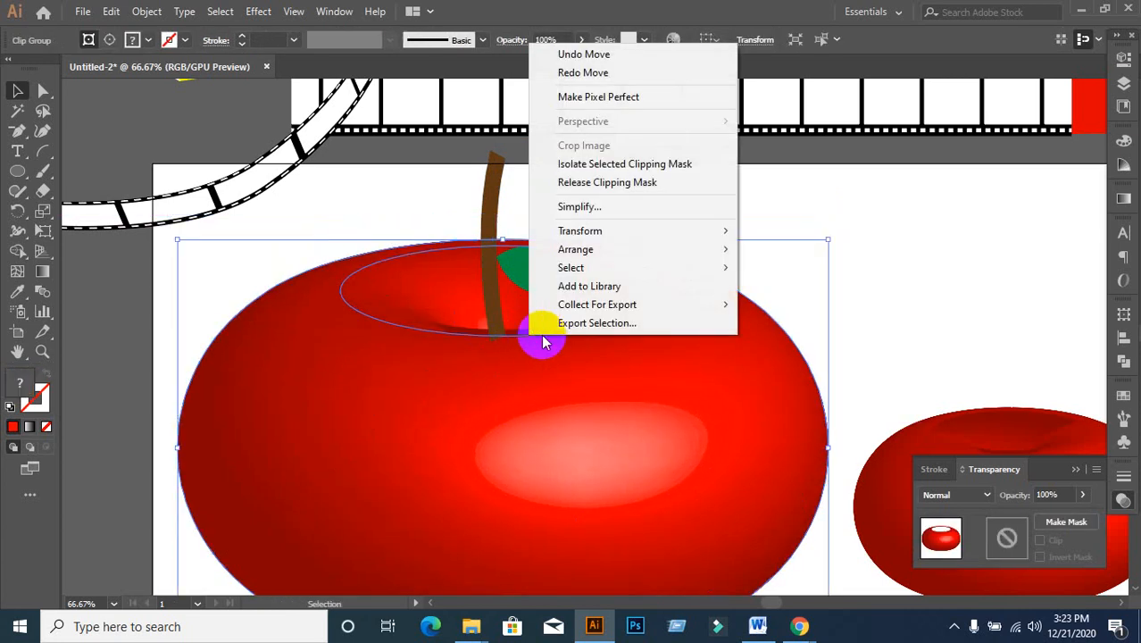
{"action": "left_click", "coordinate": [646, 183]}
- Ungroup the apple body's contour shapes into individual paths
{"action": "left_click", "coordinate": [500, 364]}
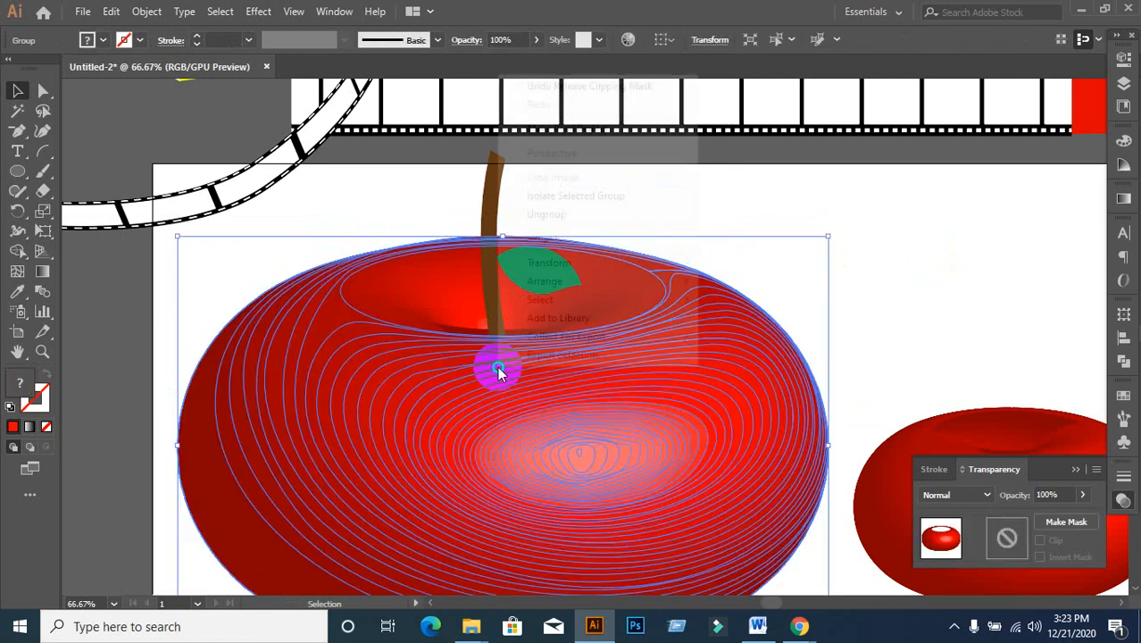
{"action": "right_click", "coordinate": [499, 364]}
{"action": "left_click", "coordinate": [560, 217]}
{"action": "left_click", "coordinate": [723, 260]}
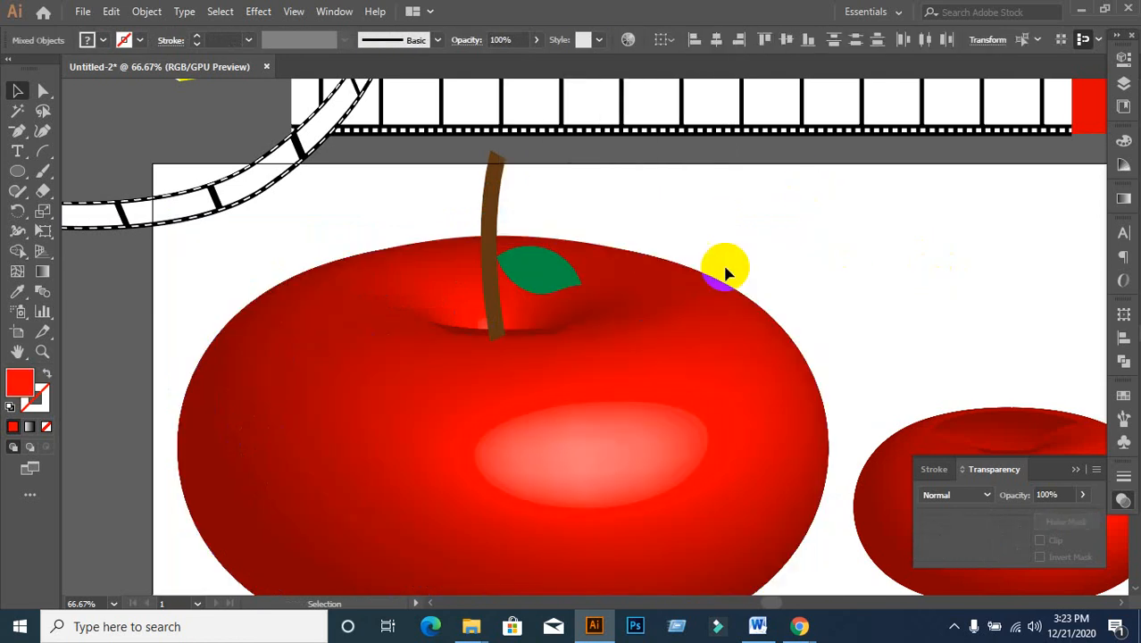
{"action": "left_click", "coordinate": [502, 395]}
{"action": "right_click", "coordinate": [505, 399]}
{"action": "left_click", "coordinate": [816, 253]}
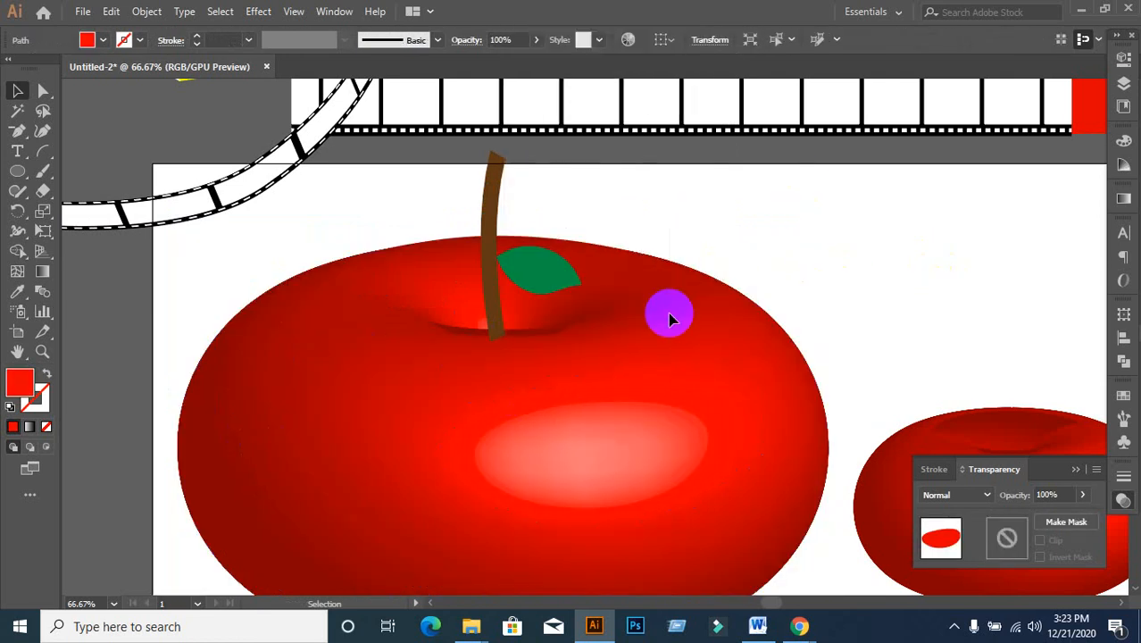
{"action": "left_click", "coordinate": [480, 373]}
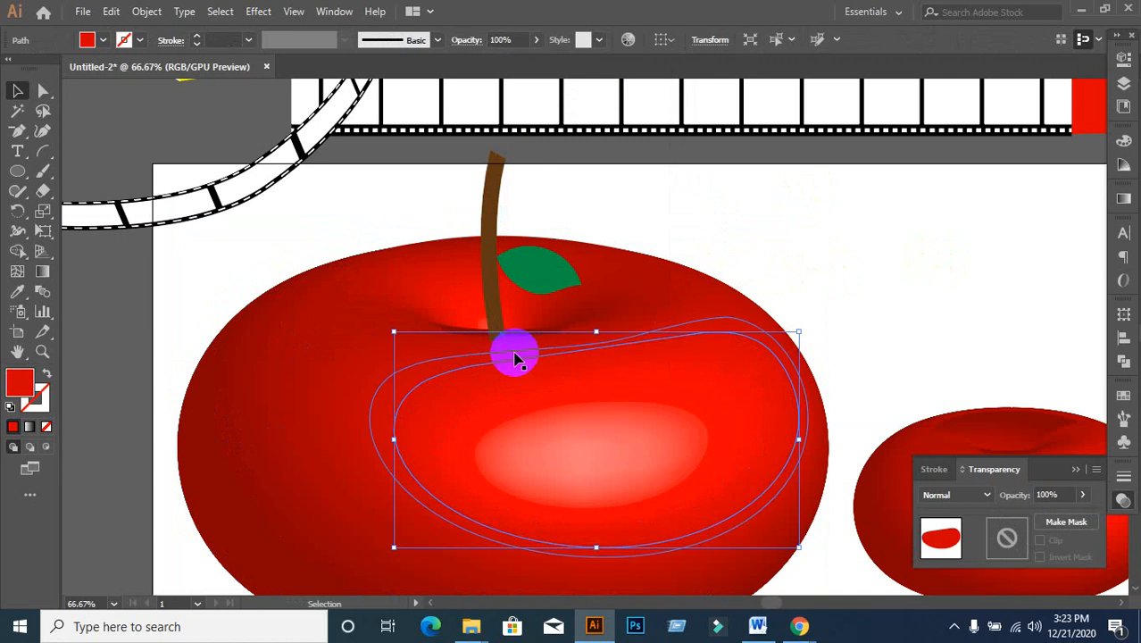
{"action": "right_click", "coordinate": [515, 358]}
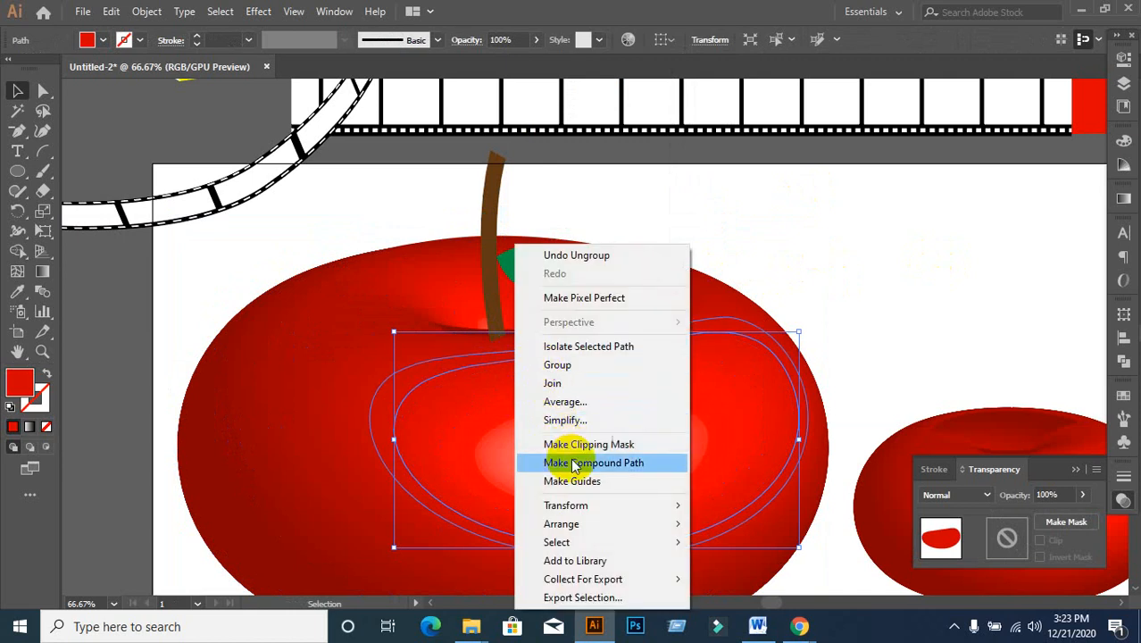
{"action": "left_click", "coordinate": [765, 252]}
- Try moving the pointed piece beneath the stem off the large apple, and undo the move
{"action": "left_click", "coordinate": [483, 346]}
{"action": "left_click_drag", "start_coordinate": [483, 346], "coordinate": [532, 337]}
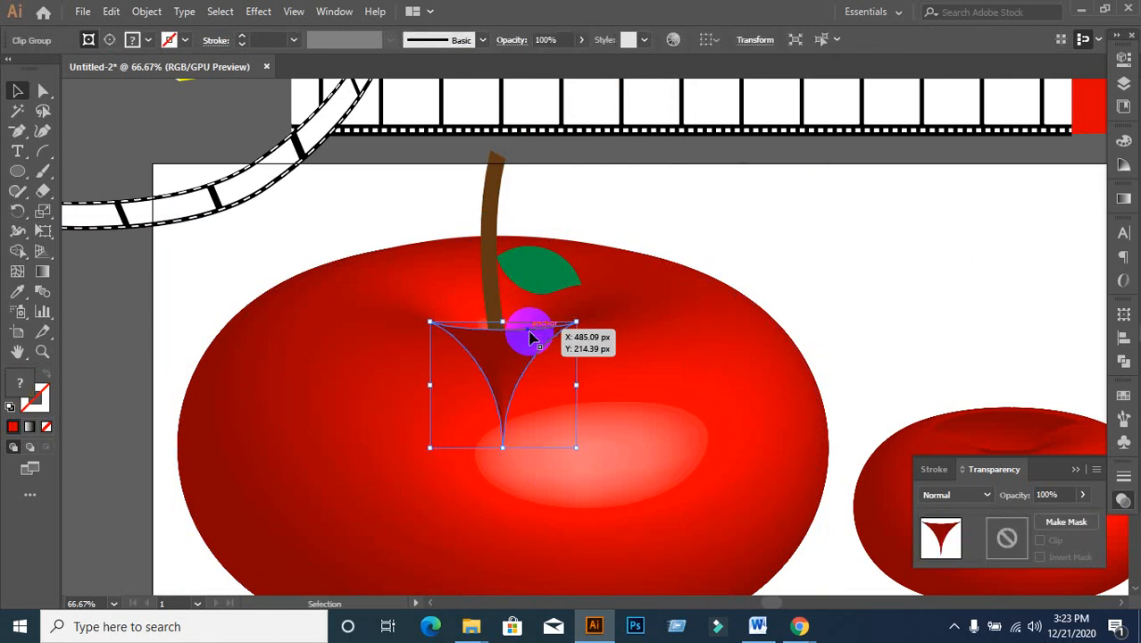
{"action": "key", "text": "a"}
{"action": "left_click", "coordinate": [817, 231]}
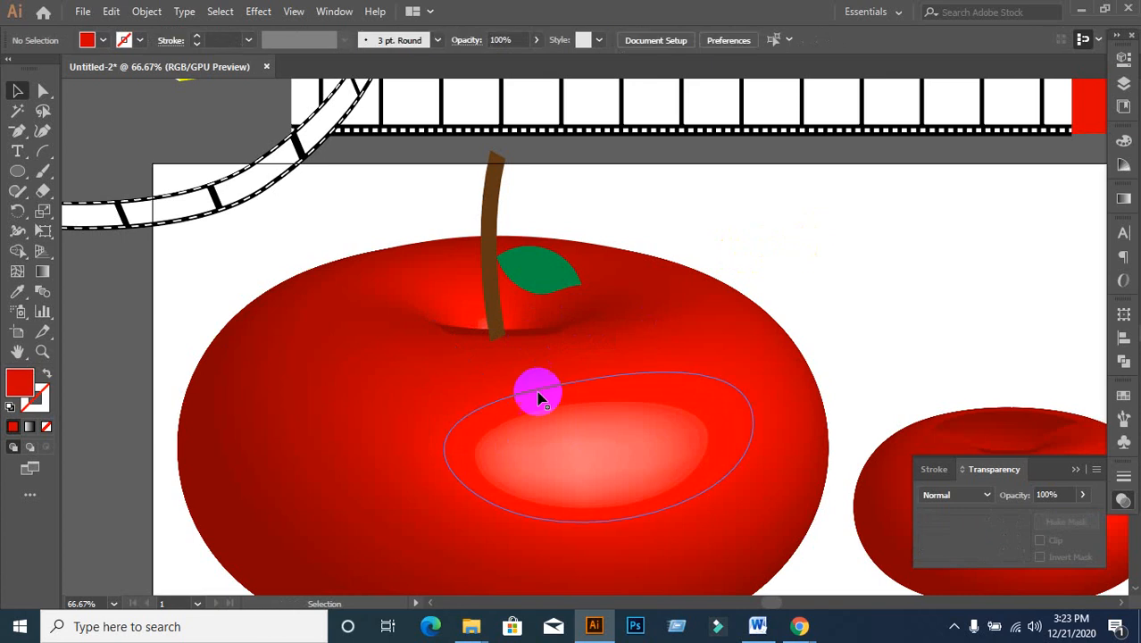
{"action": "scroll", "coordinate": [448, 405], "scroll_direction": "up", "scroll_amount": 2}
{"action": "left_click_drag", "start_coordinate": [580, 298], "coordinate": [606, 243]}
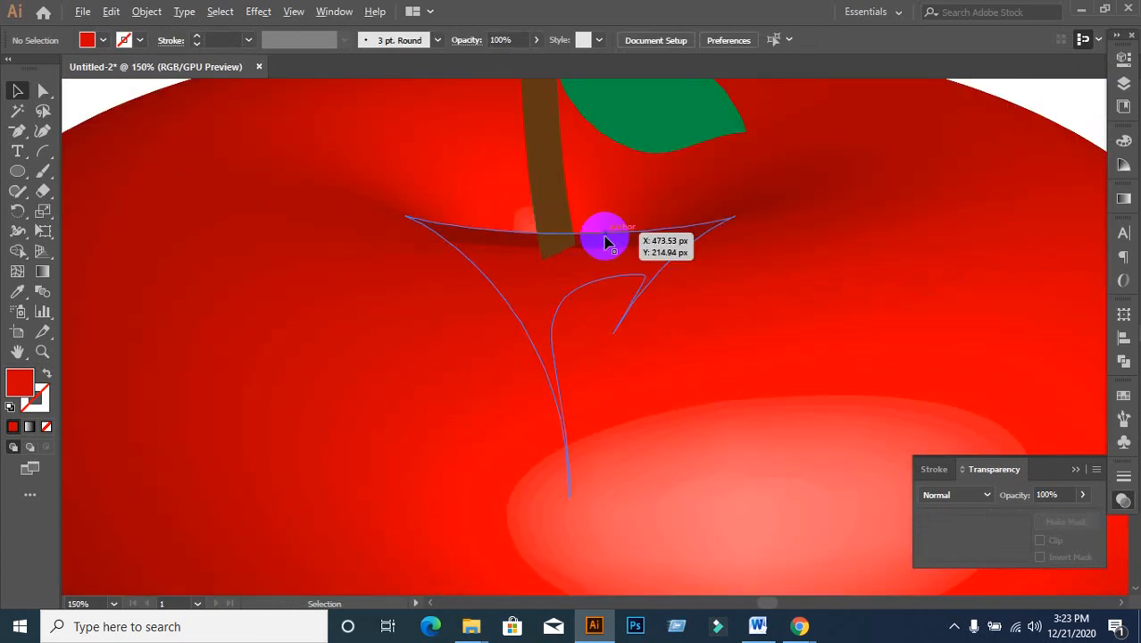
{"action": "scroll", "coordinate": [605, 243], "scroll_direction": "down", "scroll_amount": 2}
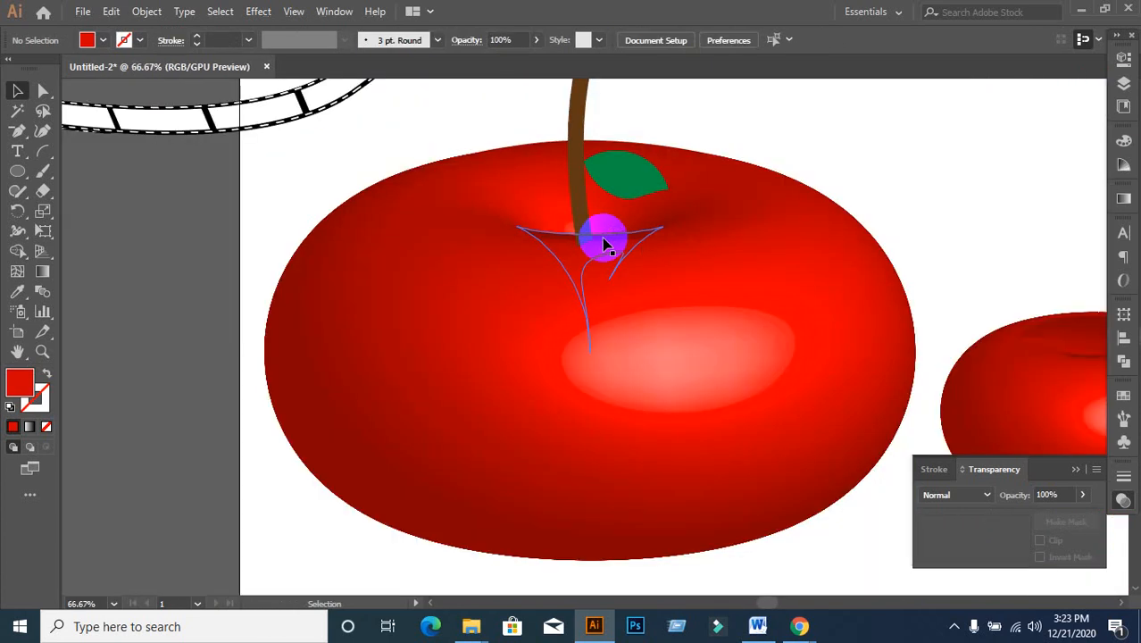
{"action": "left_click_drag", "start_coordinate": [605, 243], "coordinate": [956, 162]}
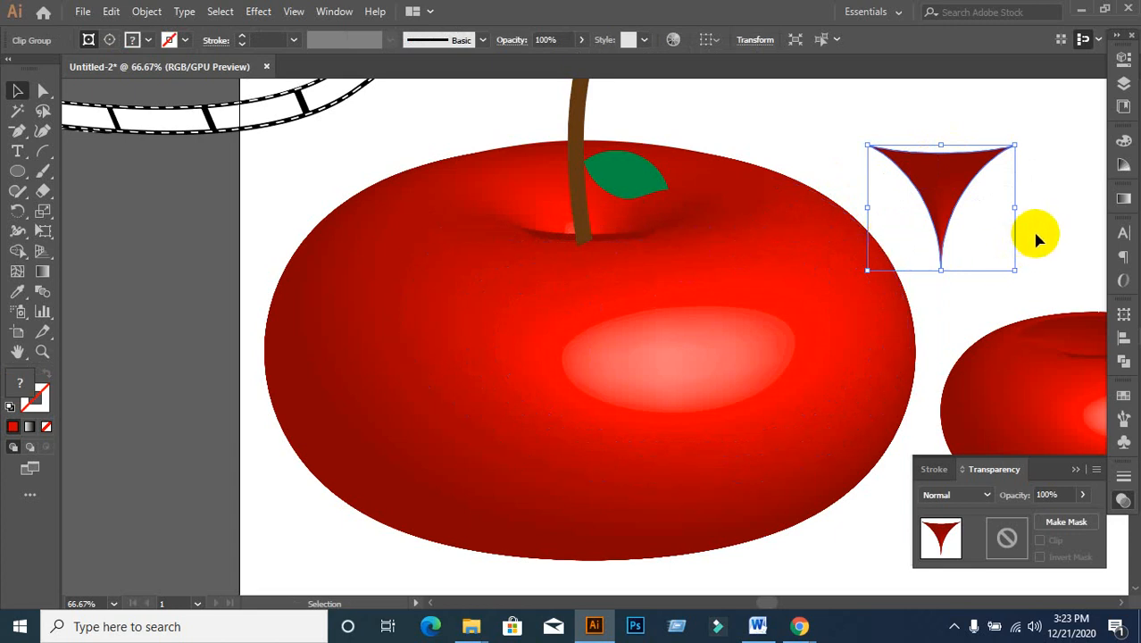
{"action": "key", "text": "ctrl+z"}
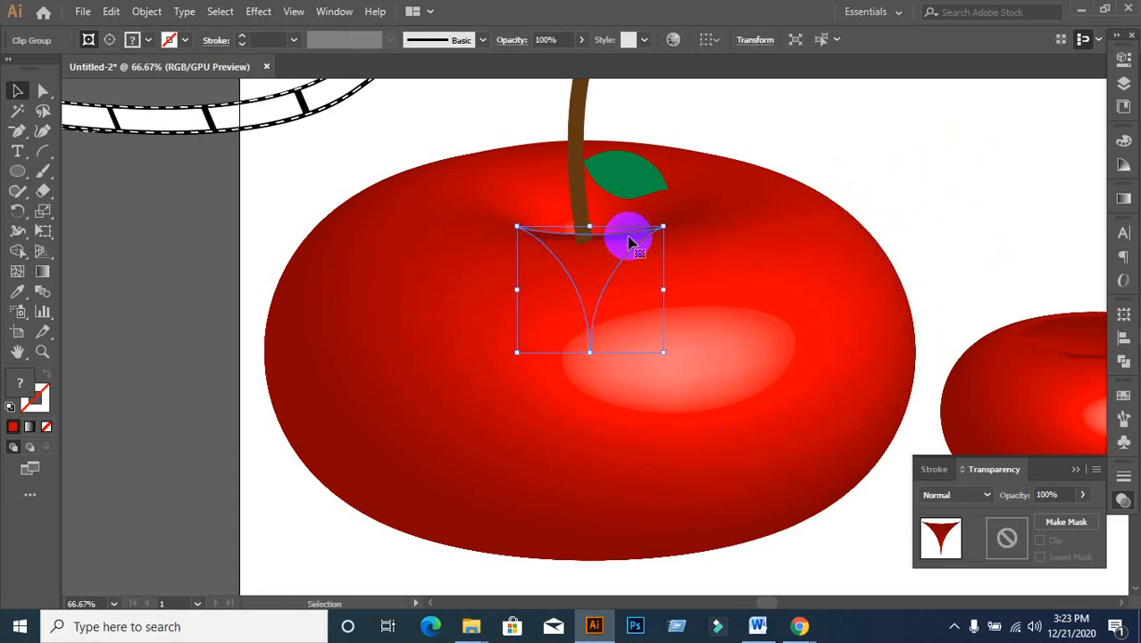
- Duplicate the pointed piece beneath the stem slightly lower and move both copies out to the apple's upper right edge
{"action": "scroll", "coordinate": [630, 241], "scroll_direction": "up", "scroll_amount": 2}
{"action": "left_click_drag", "start_coordinate": [617, 243], "coordinate": [619, 257]}
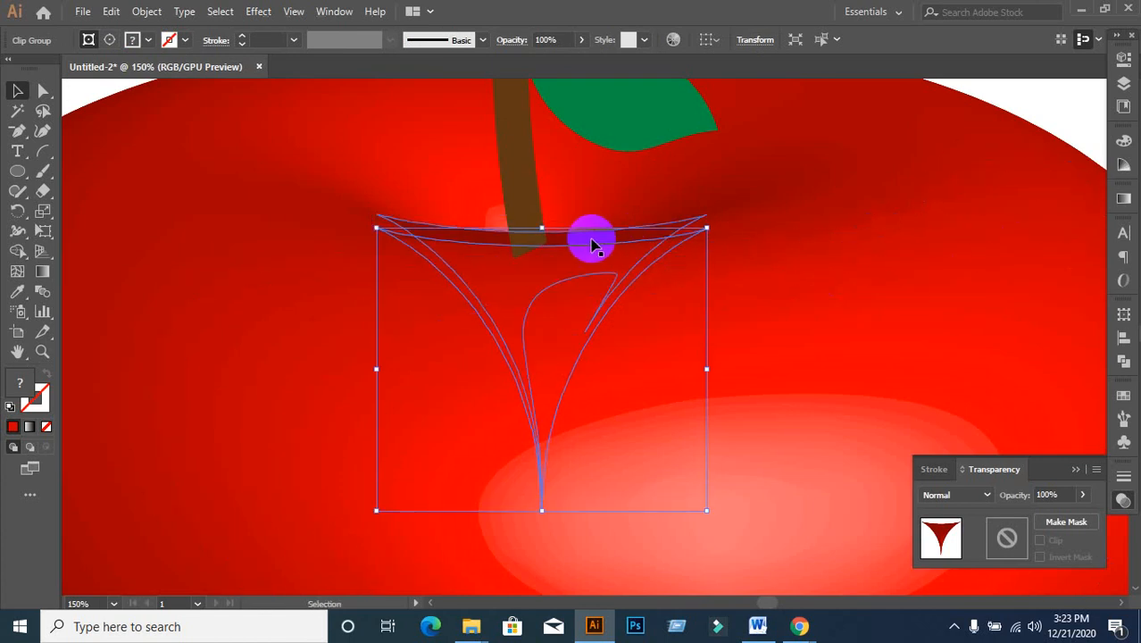
{"action": "left_click", "coordinate": [603, 243], "text": "shift"}
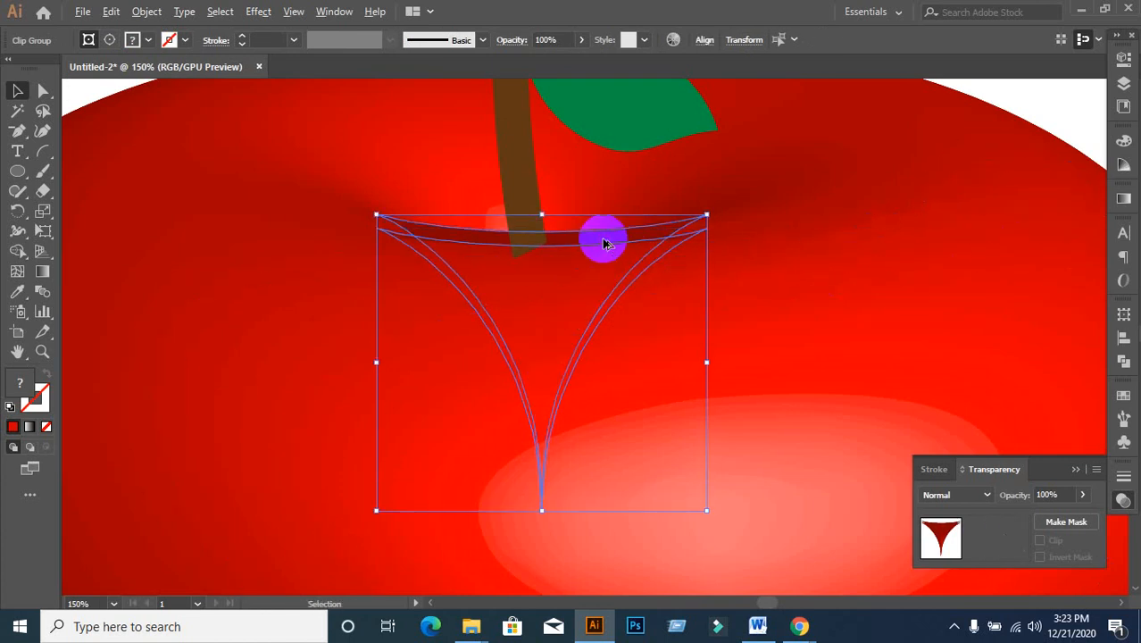
{"action": "key", "text": "ctrl+minus"}
{"action": "left_click_drag", "start_coordinate": [604, 238], "coordinate": [800, 264]}
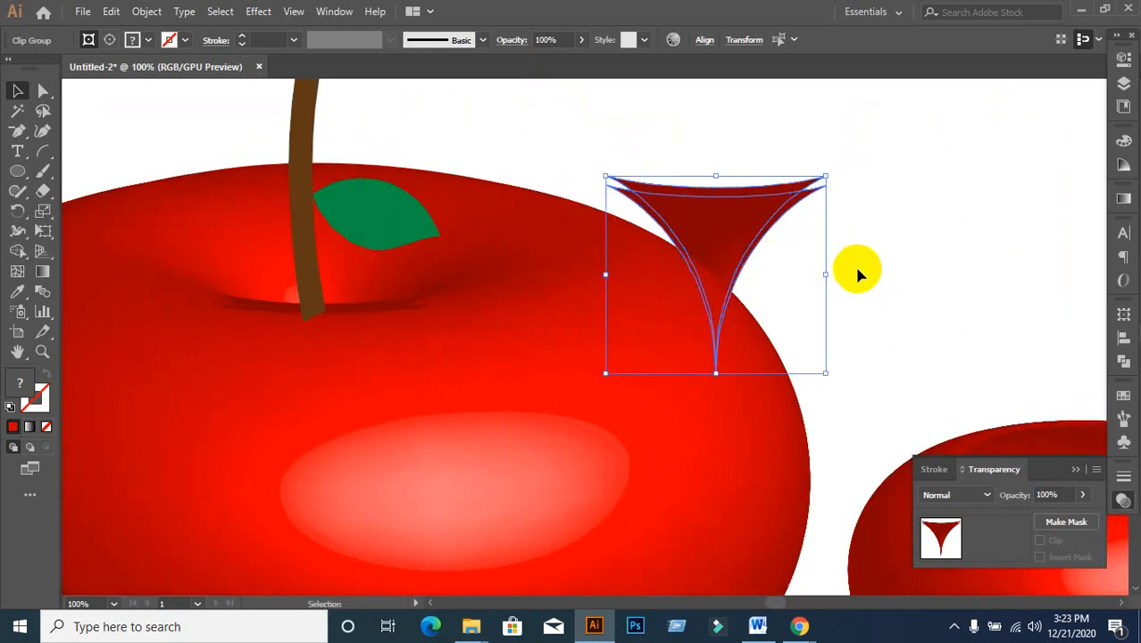
- Subtract the overlapping pointed copies with Minus Front and expand the result into a thin curved strip
{"action": "left_click", "coordinate": [19, 253]}
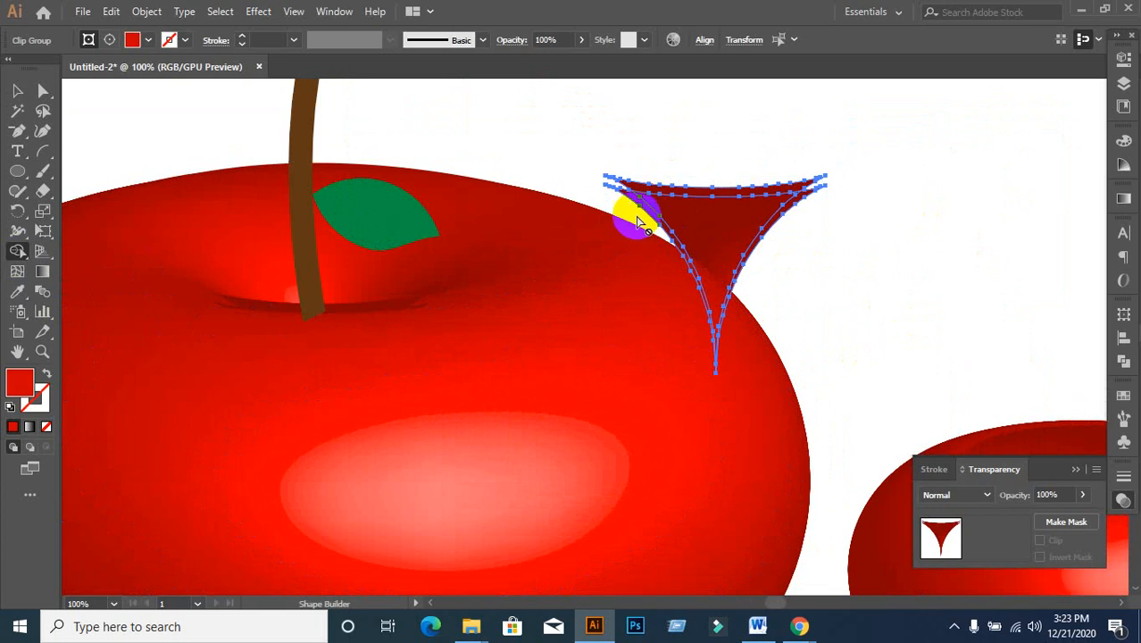
{"action": "left_click", "coordinate": [15, 91]}
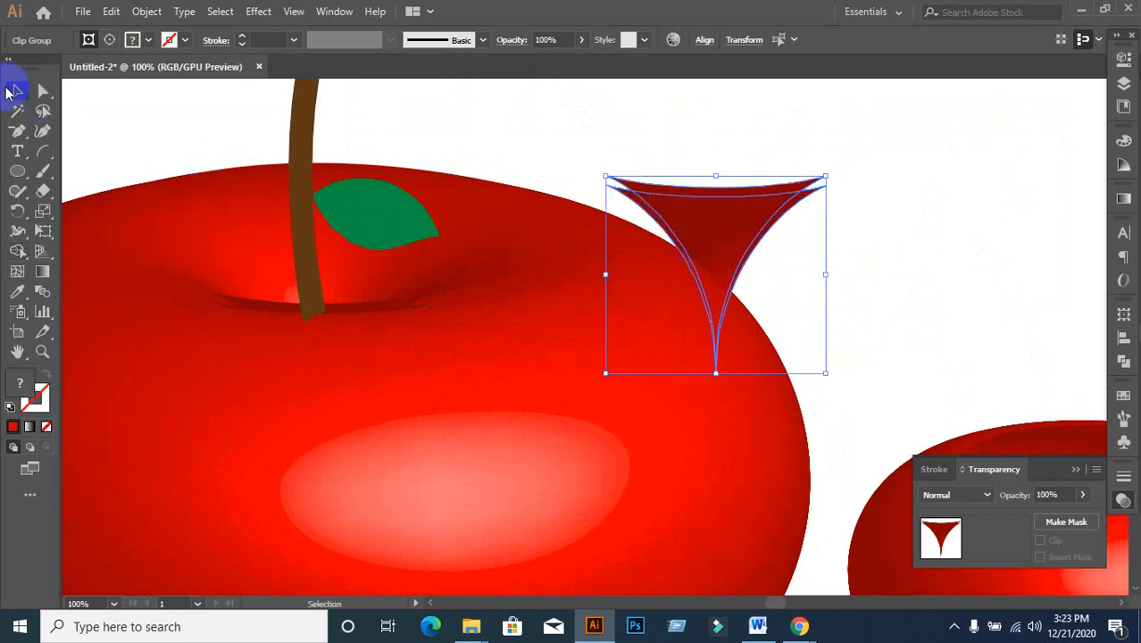
{"action": "left_click", "coordinate": [1016, 466]}
{"action": "left_click", "coordinate": [1124, 363]}
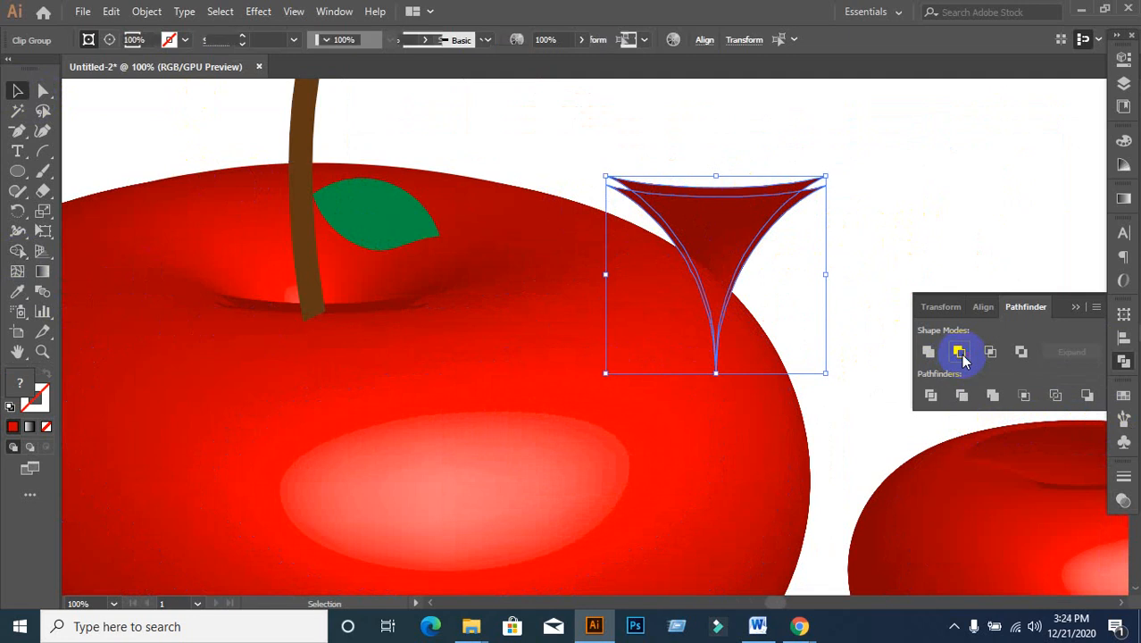
{"action": "left_click", "coordinate": [961, 353], "text": "alt"}
{"action": "left_click", "coordinate": [1073, 354]}
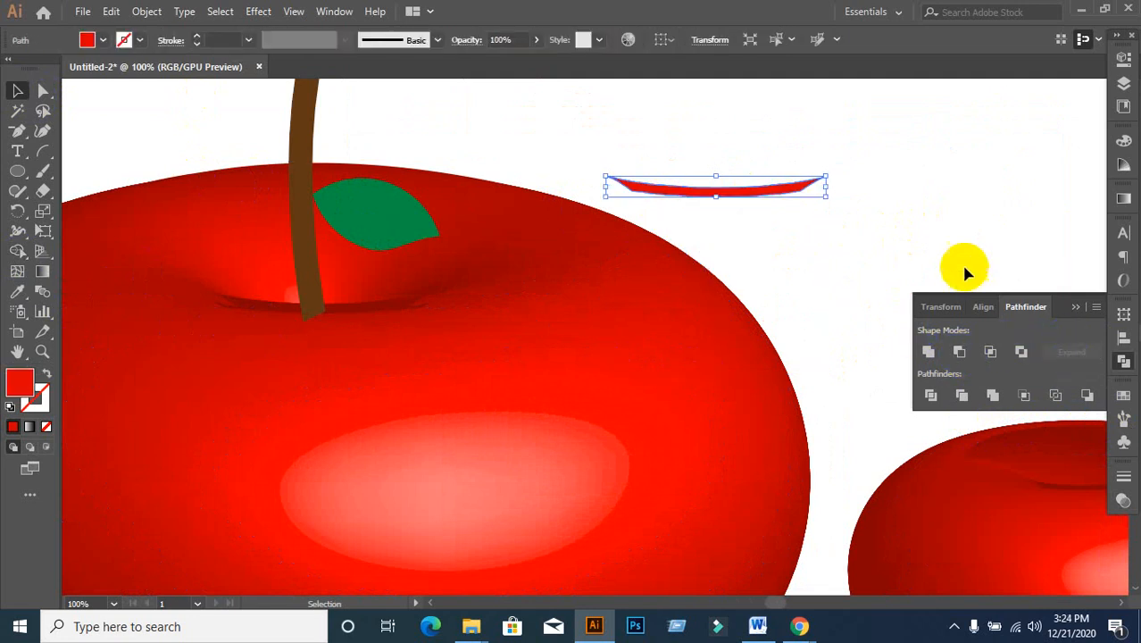
- Move the thin curved strip back onto the apple so it covers the stem's base at the hollow's front edge
{"action": "left_click", "coordinate": [739, 256]}
{"action": "left_click_drag", "start_coordinate": [731, 202], "coordinate": [336, 320]}
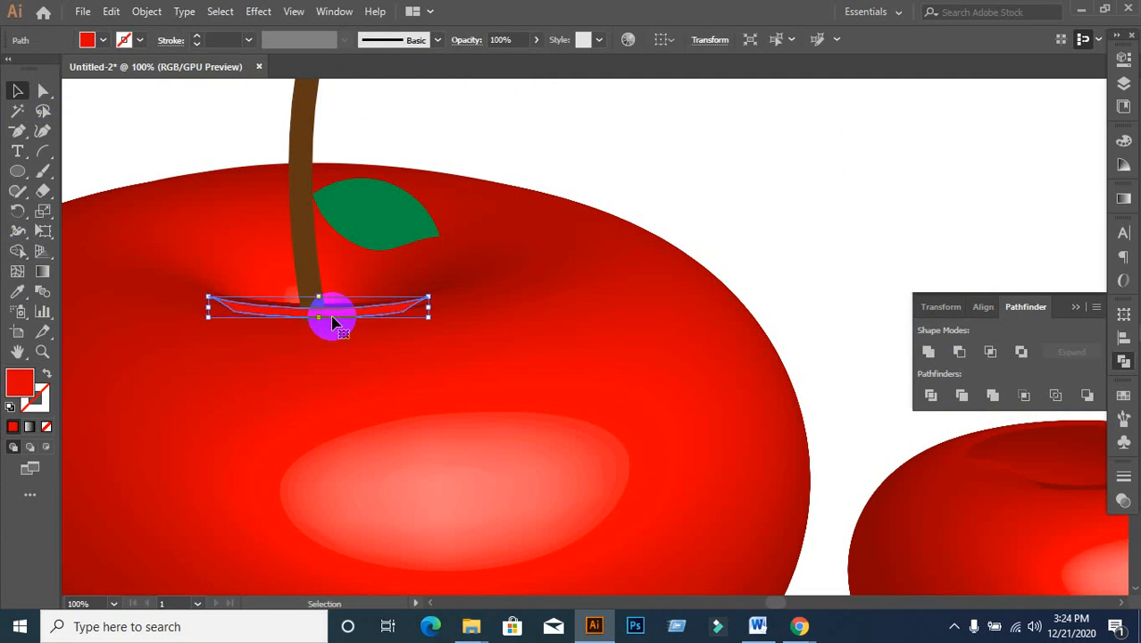
{"action": "left_click", "coordinate": [607, 173]}
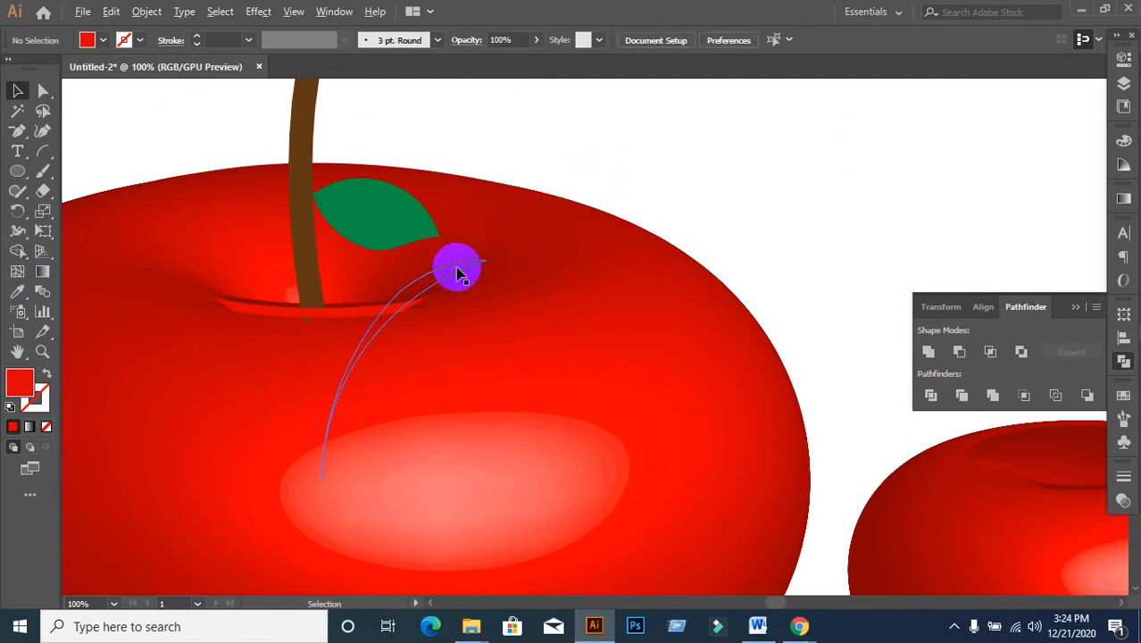
- Recolor the curved strip with the dark red sampled from the hollow's shaded edge beside the stem
{"action": "scroll", "coordinate": [452, 271], "scroll_direction": "up", "scroll_amount": 1}
{"action": "left_click_drag", "start_coordinate": [358, 423], "coordinate": [443, 260]}
{"action": "left_click", "coordinate": [400, 260]}
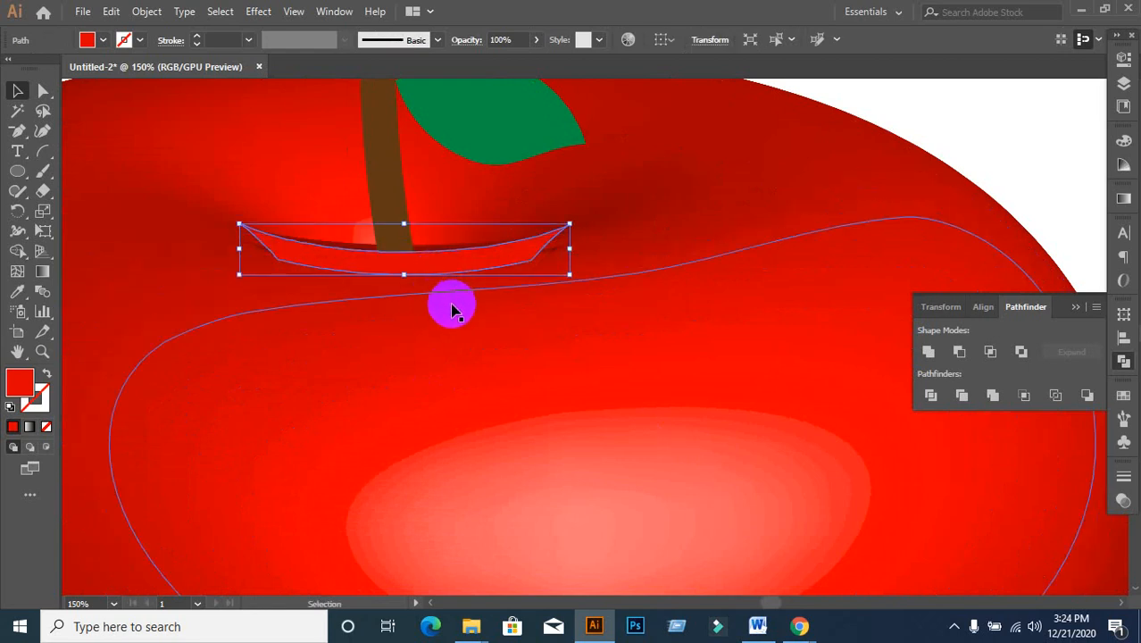
{"action": "left_click", "coordinate": [14, 298]}
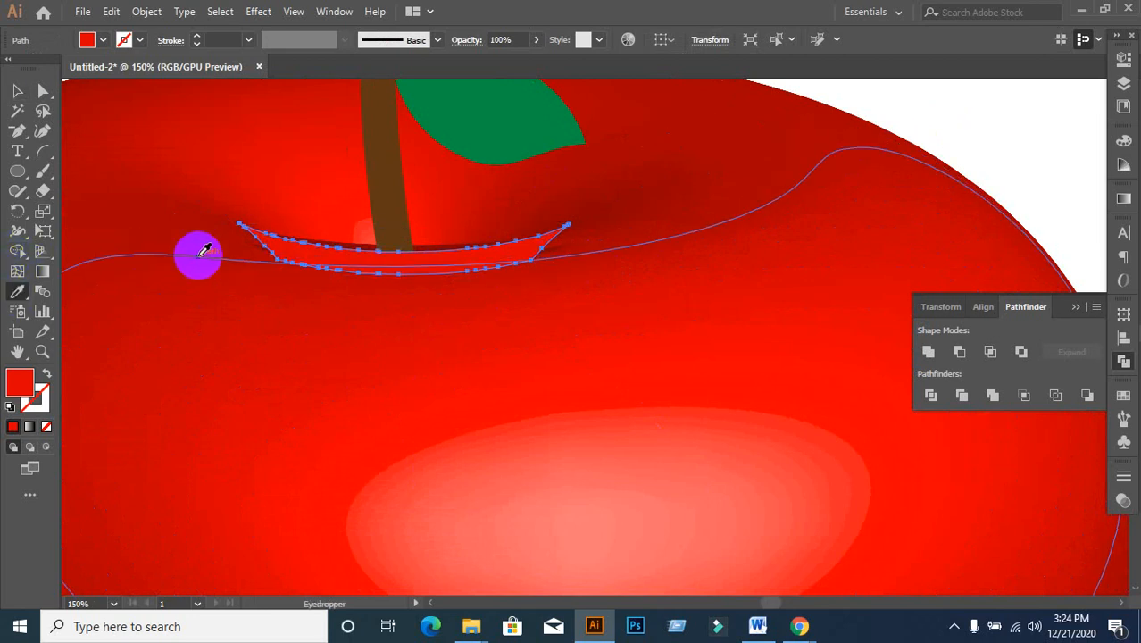
{"action": "left_click", "coordinate": [436, 245]}
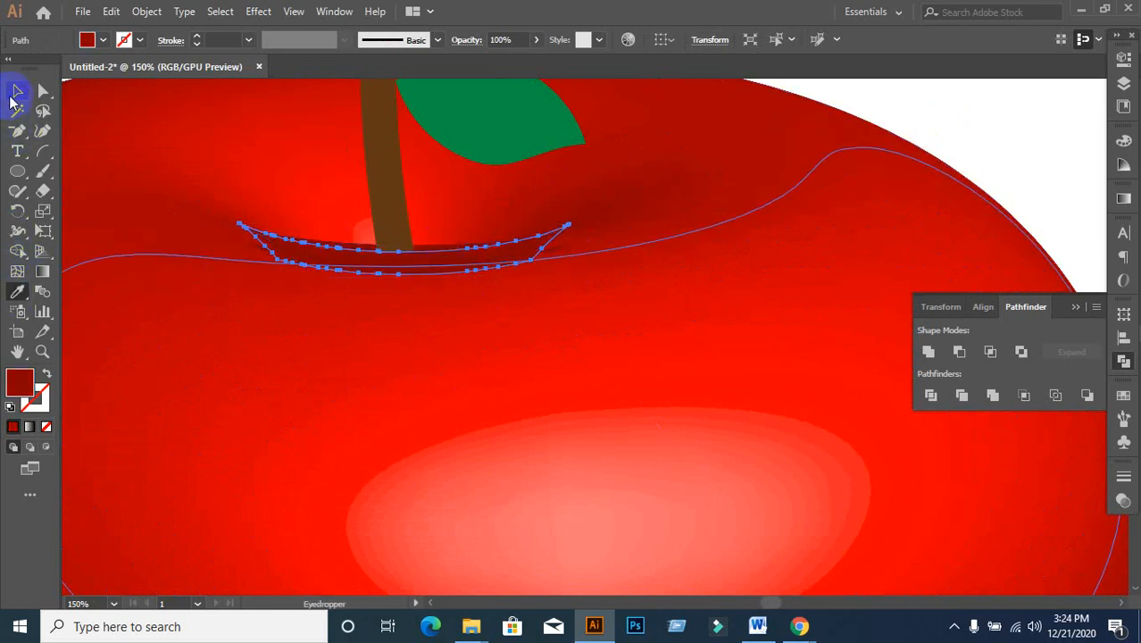
{"action": "left_click", "coordinate": [12, 94]}
{"action": "left_click", "coordinate": [970, 108]}
{"action": "scroll", "coordinate": [638, 241], "scroll_direction": "down", "scroll_amount": 2}
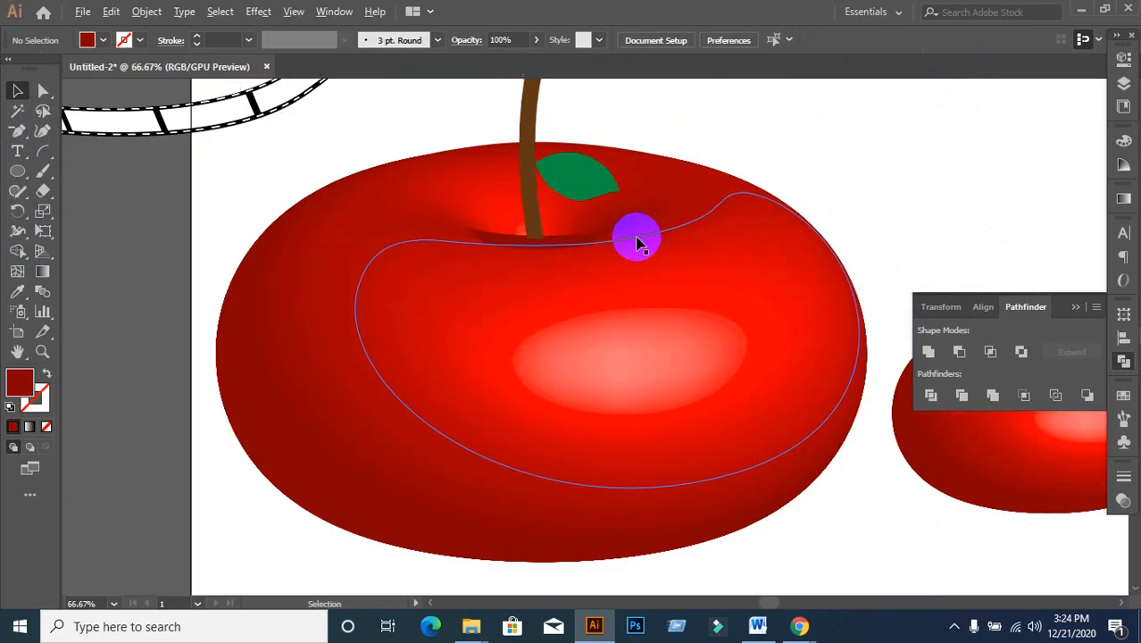
- Fine-tune the vertical position of the stem and leaf group so its base tucks behind the curved strip
{"action": "scroll", "coordinate": [855, 143], "scroll_direction": "up", "scroll_amount": 2}
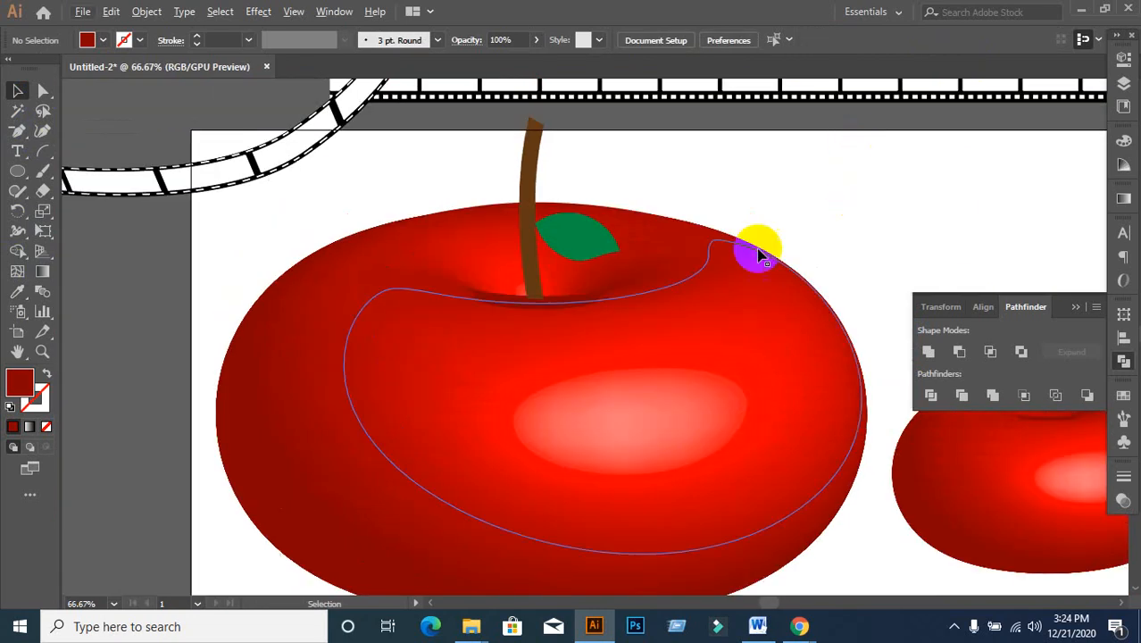
{"action": "left_click", "coordinate": [537, 236]}
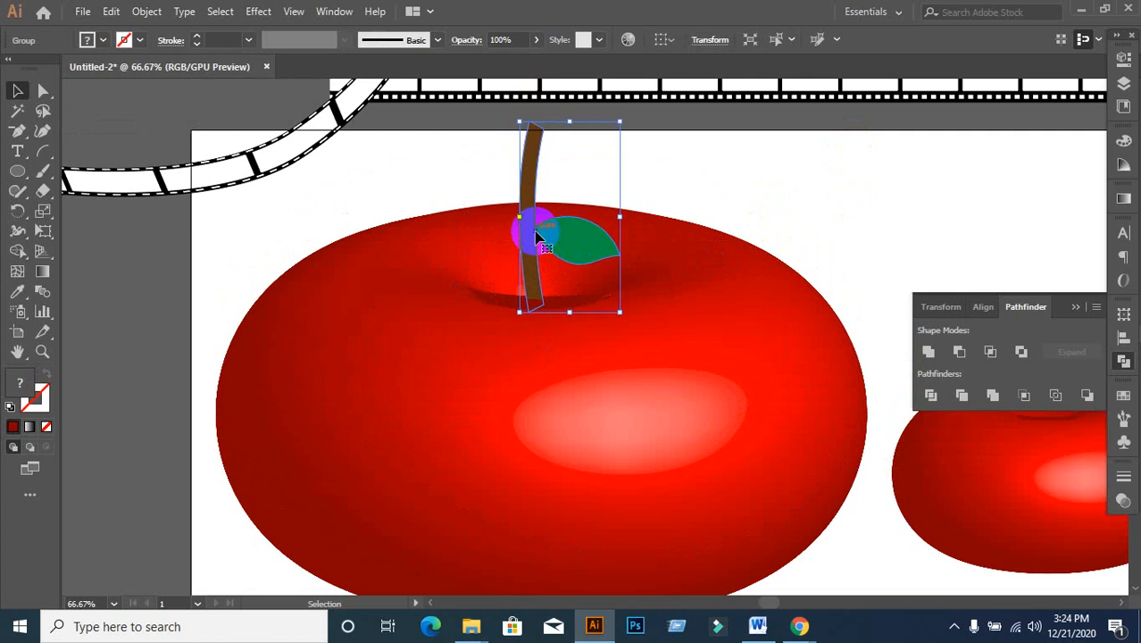
{"action": "left_click", "coordinate": [777, 195]}
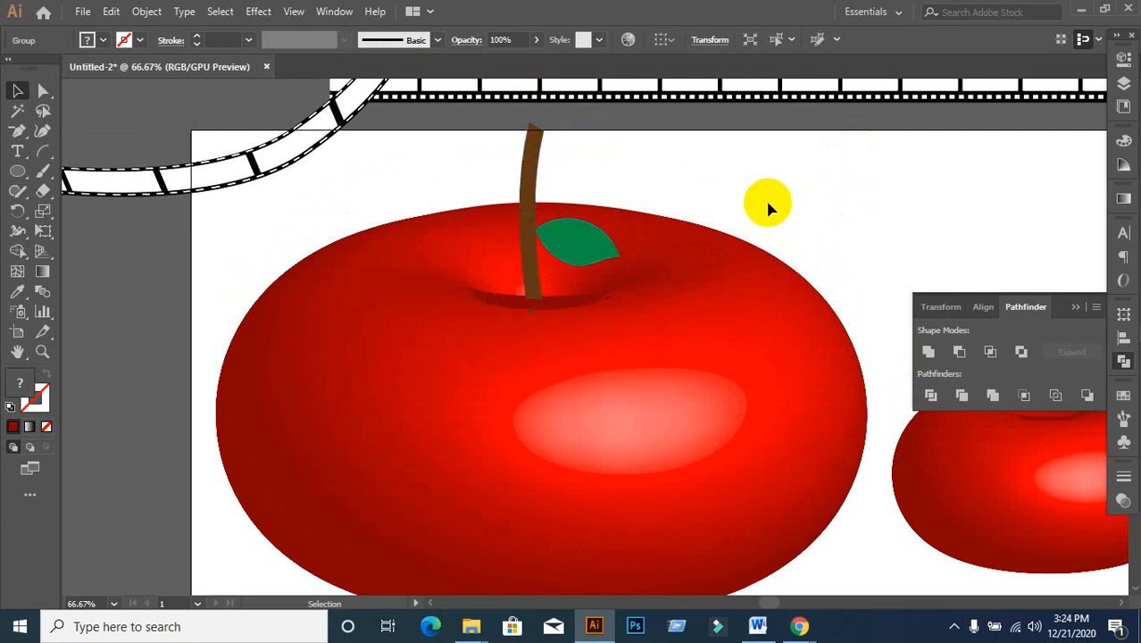
{"action": "left_click", "coordinate": [531, 288]}
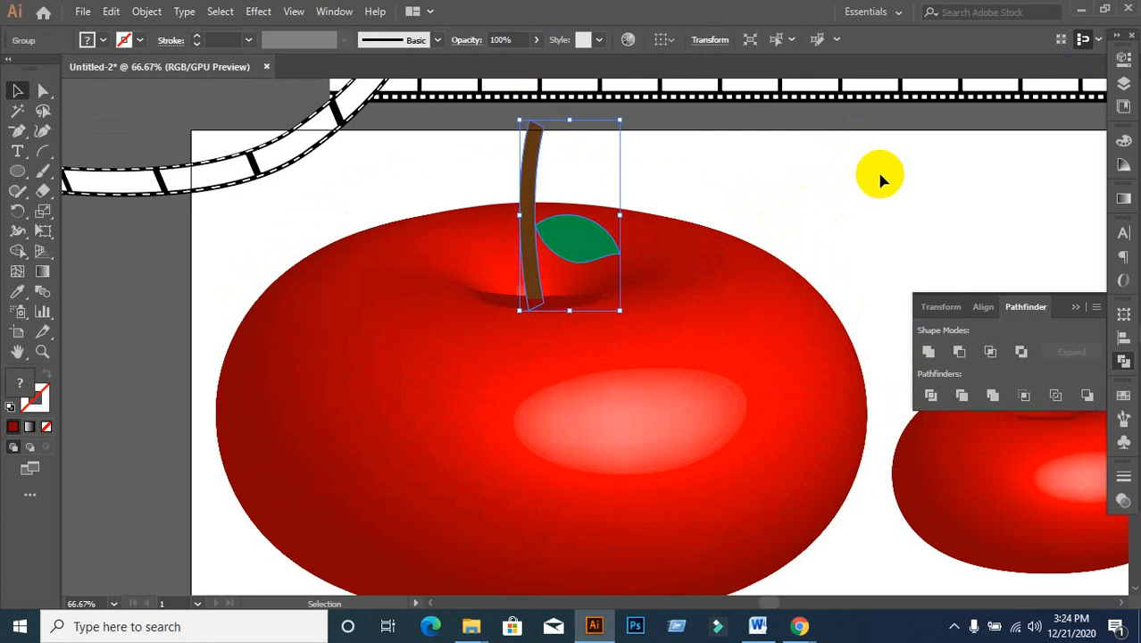
{"action": "left_click", "coordinate": [675, 446]}
- Try moving the large apple off the artboard to the left, and undo the move
{"action": "scroll", "coordinate": [665, 438], "scroll_direction": "down", "scroll_amount": 2}
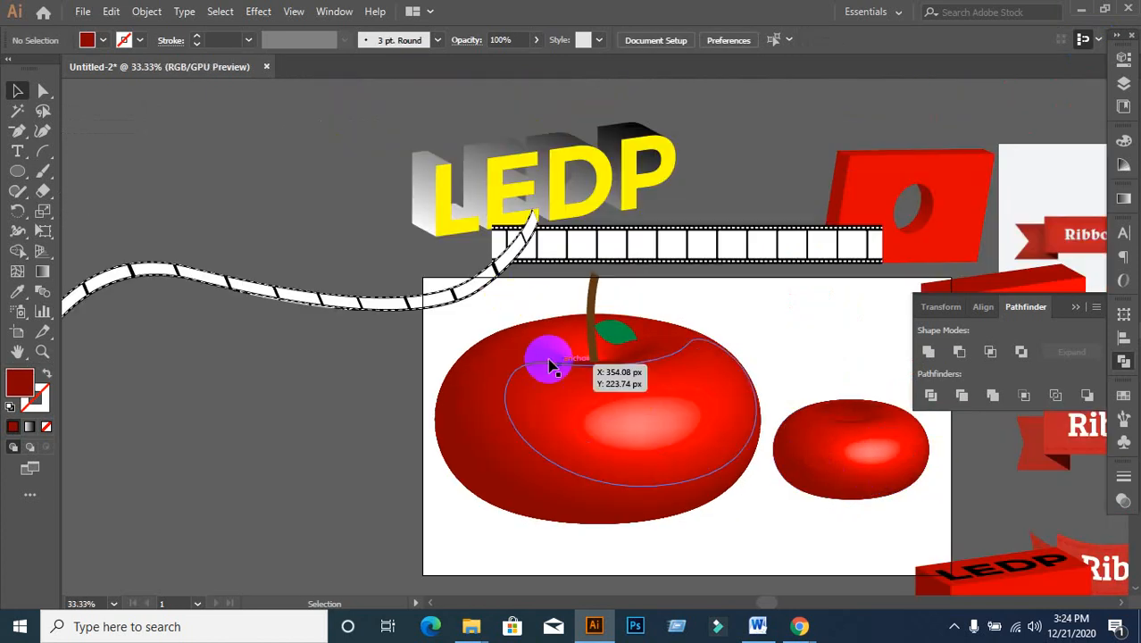
{"action": "left_click", "coordinate": [672, 427]}
{"action": "left_click_drag", "start_coordinate": [661, 439], "coordinate": [286, 473]}
{"action": "left_click", "coordinate": [411, 397]}
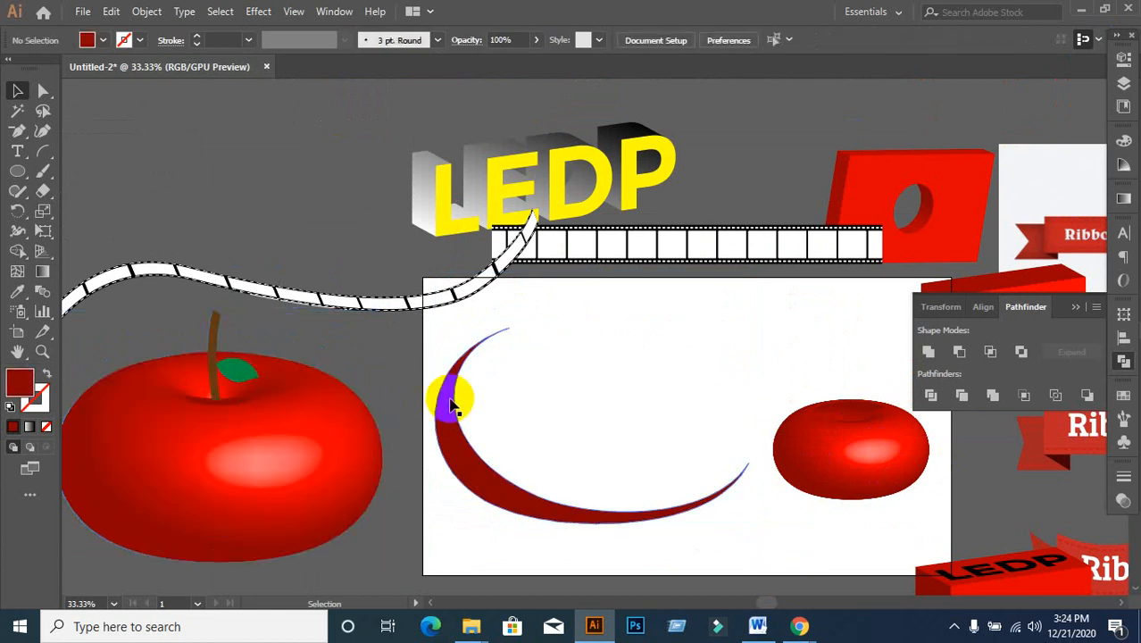
{"action": "key", "text": "ctrl+z"}
{"action": "left_click", "coordinate": [280, 433]}
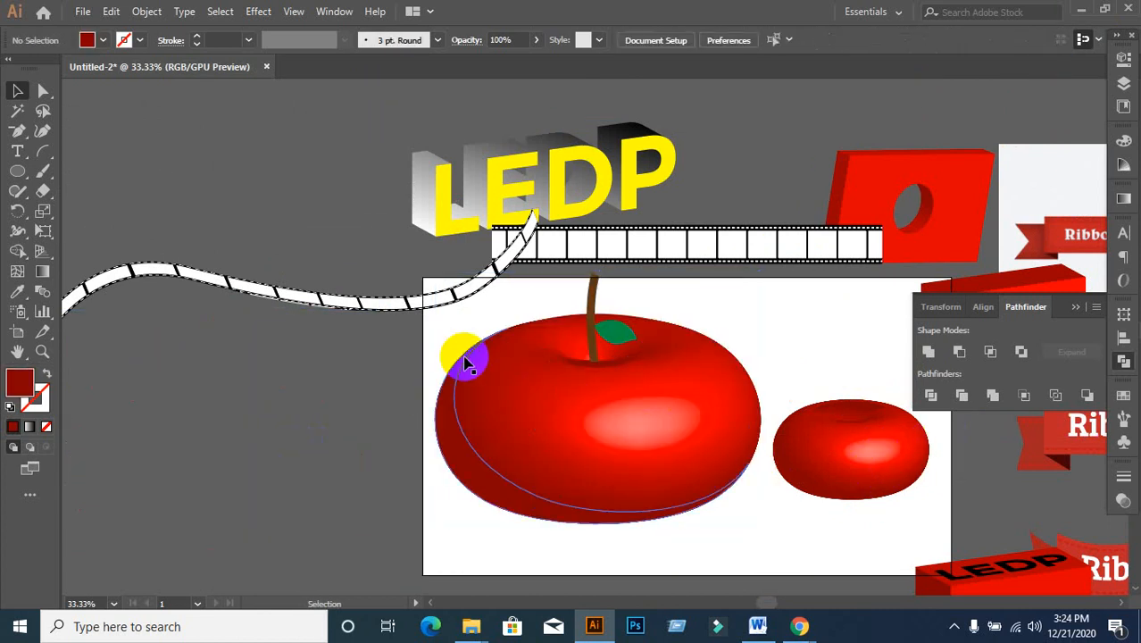
- Select all parts of the large apple together and move them off the artboard to its left
{"action": "left_click_drag", "start_coordinate": [448, 319], "coordinate": [744, 518]}
{"action": "left_click_drag", "start_coordinate": [670, 454], "coordinate": [358, 516]}
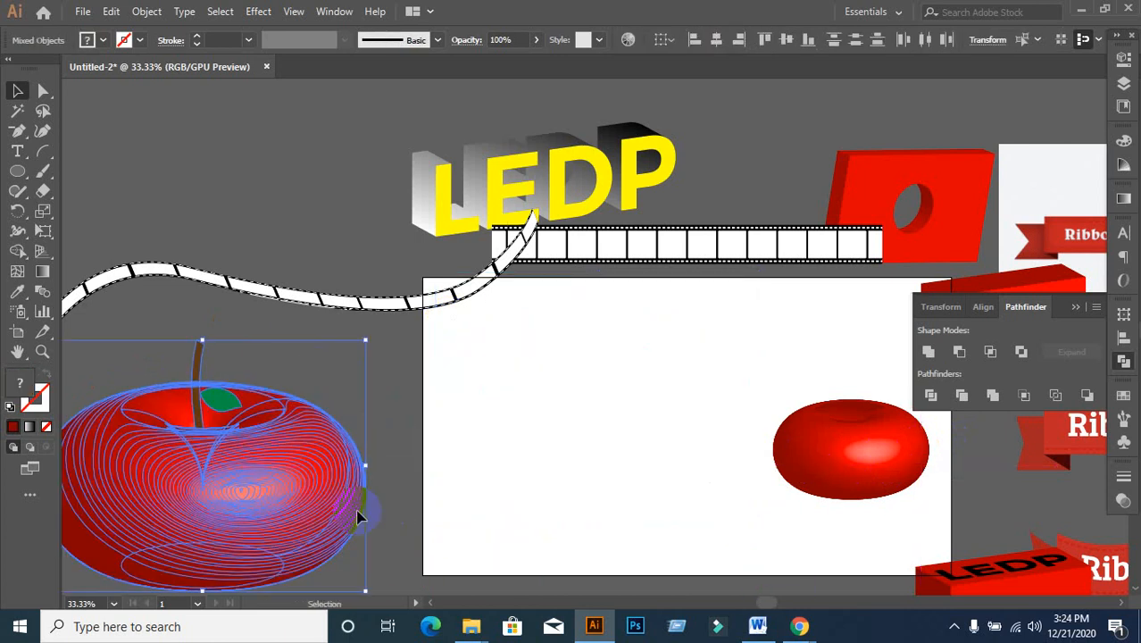
{"action": "left_click", "coordinate": [606, 480]}
- Move the small apple off the artboard above the large one and shift the wavy filmstrip up and to the left
{"action": "left_click", "coordinate": [897, 458]}
{"action": "left_click_drag", "start_coordinate": [897, 458], "coordinate": [187, 153]}
{"action": "scroll", "coordinate": [671, 385], "scroll_direction": "down", "scroll_amount": 3}
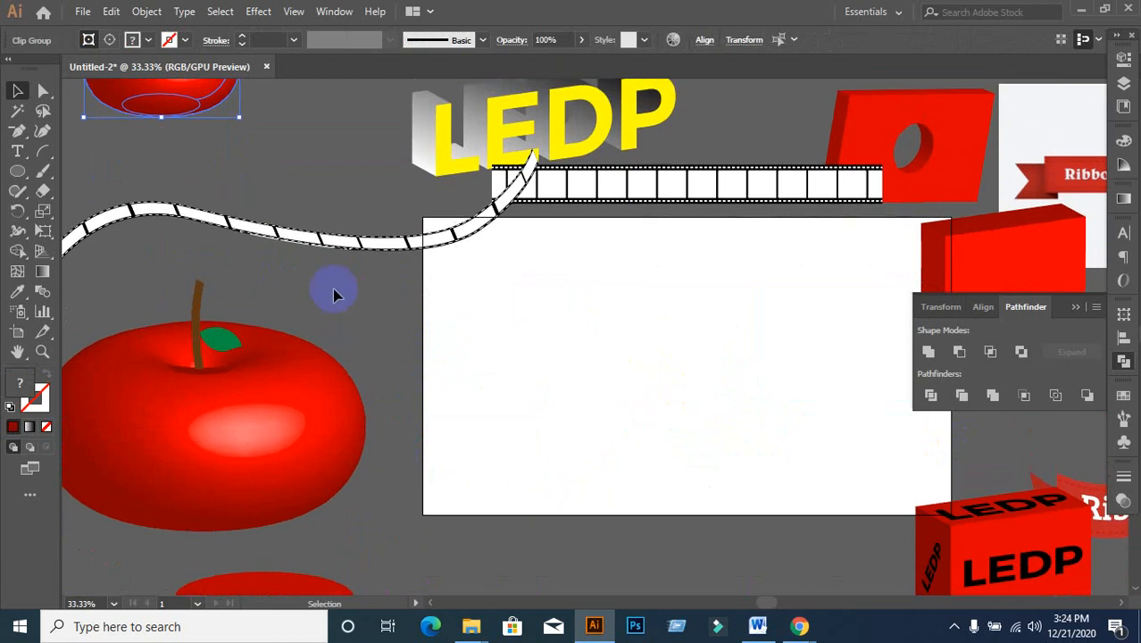
{"action": "left_click_drag", "start_coordinate": [337, 242], "coordinate": [275, 175]}
{"action": "left_click", "coordinate": [399, 430]}
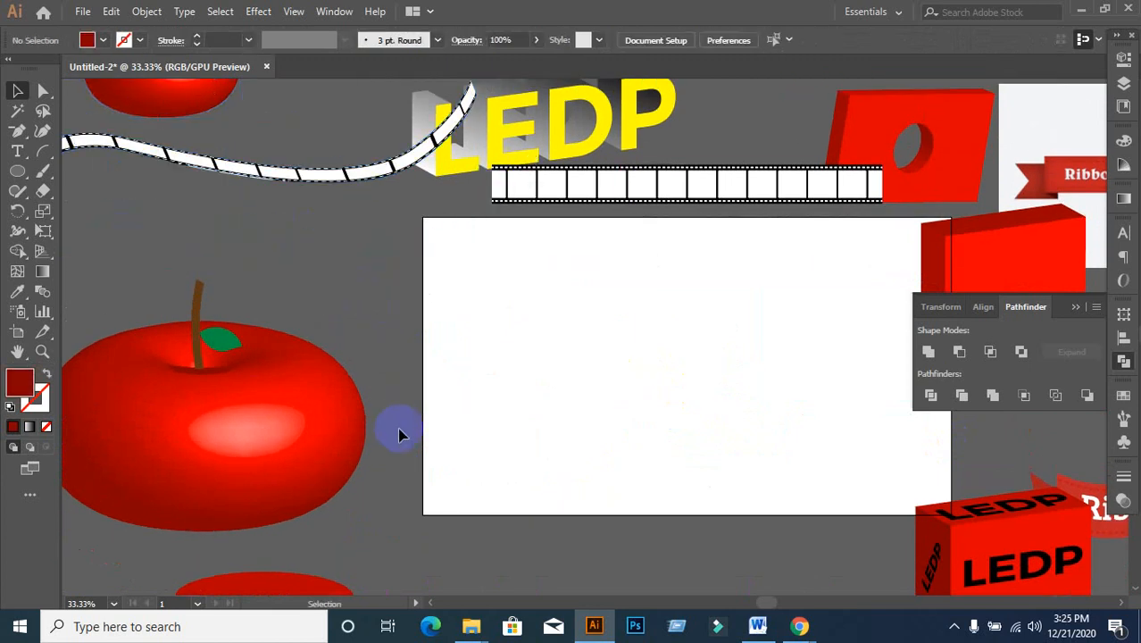
- Switch to Chrome and open the Google home page in a new tab
{"action": "mouse_move", "coordinate": [790, 632]}
{"action": "left_click", "coordinate": [693, 543]}
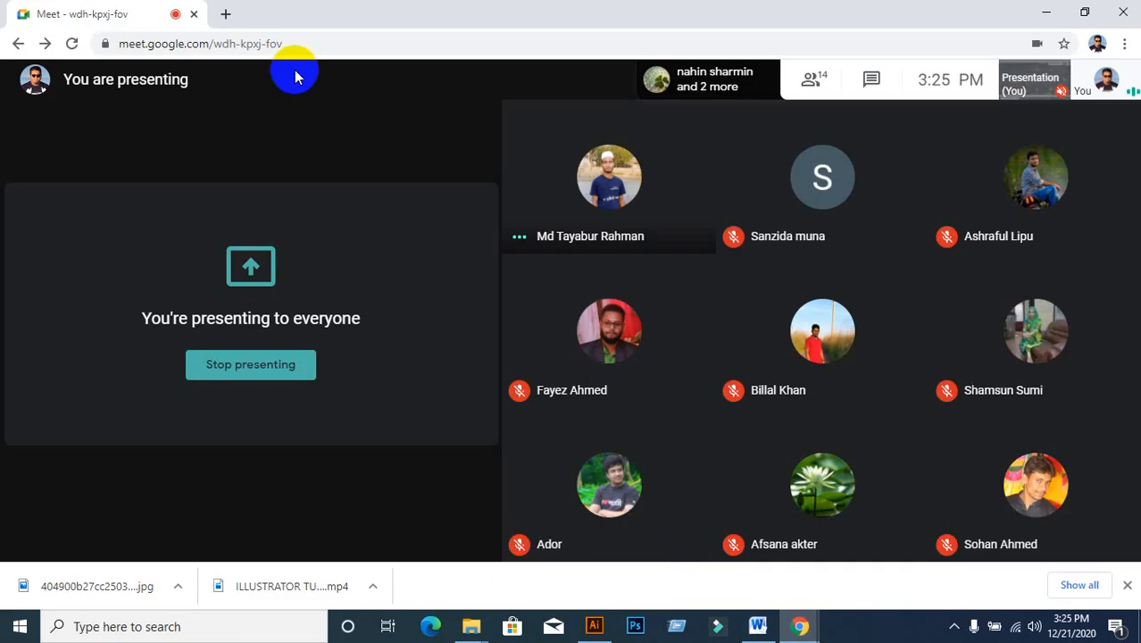
{"action": "left_click", "coordinate": [225, 14]}
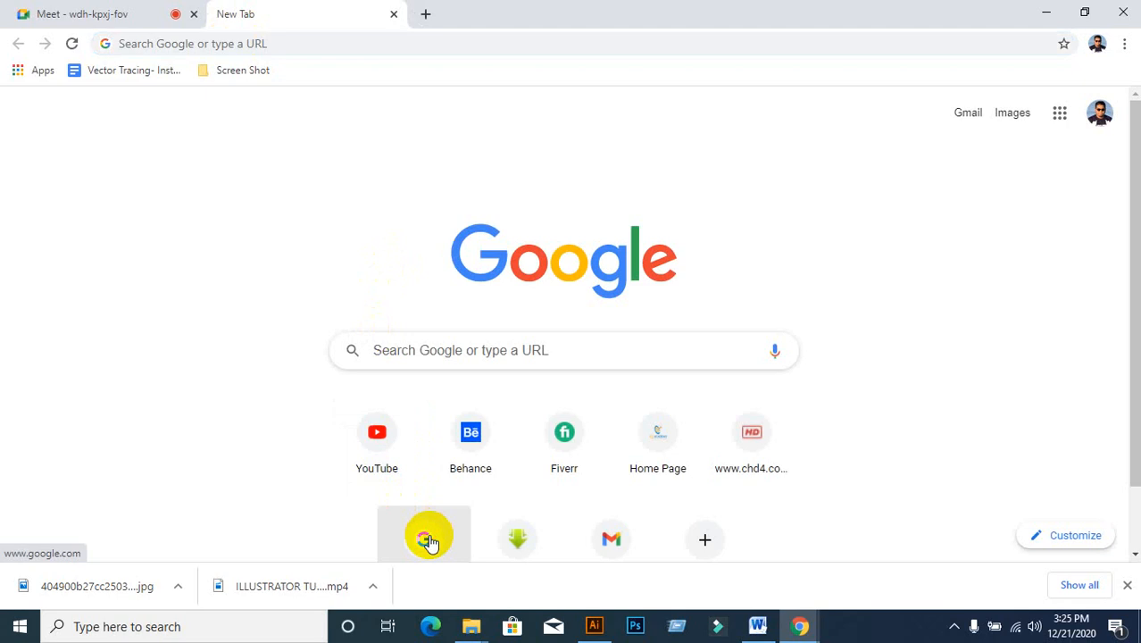
{"action": "left_click", "coordinate": [426, 540]}
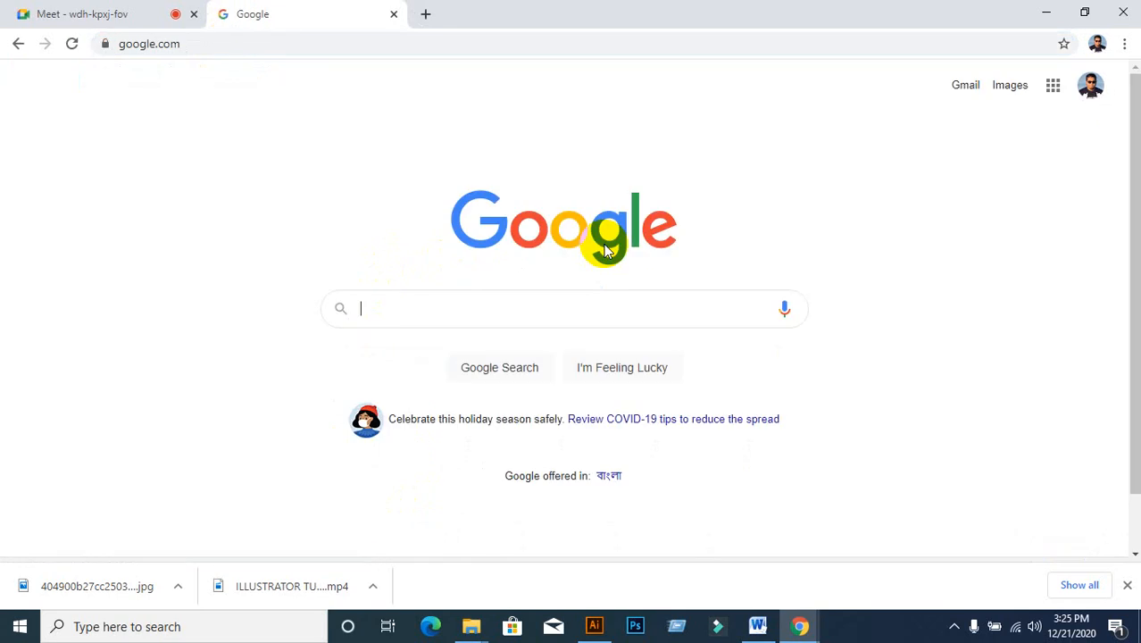
- Search Google for "bottle image" and show the image results
{"action": "type", "text": "bootte"}
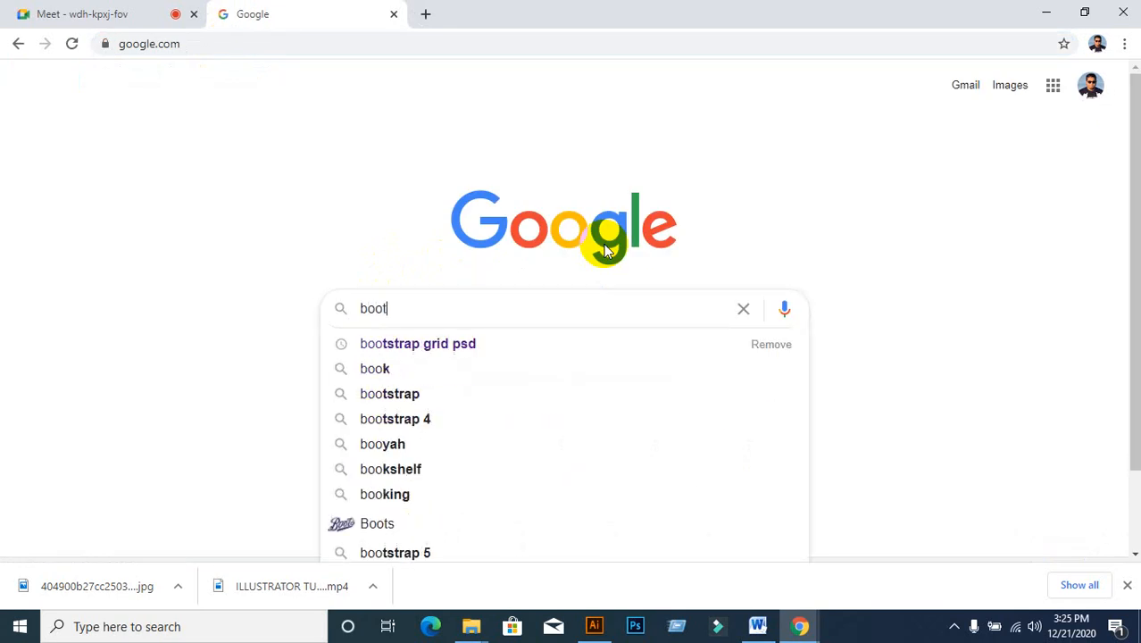
{"action": "key", "text": "BackSpace"}
{"action": "key", "text": "BackSpace"}
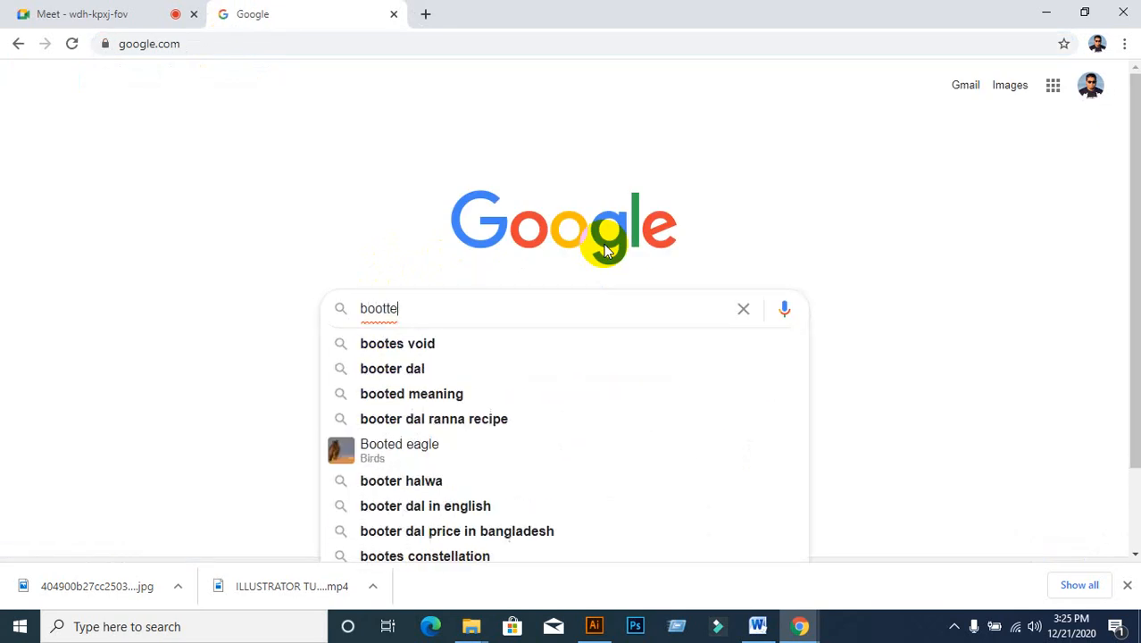
{"action": "key", "text": "BackSpace"}
{"action": "key", "text": "BackSpace"}
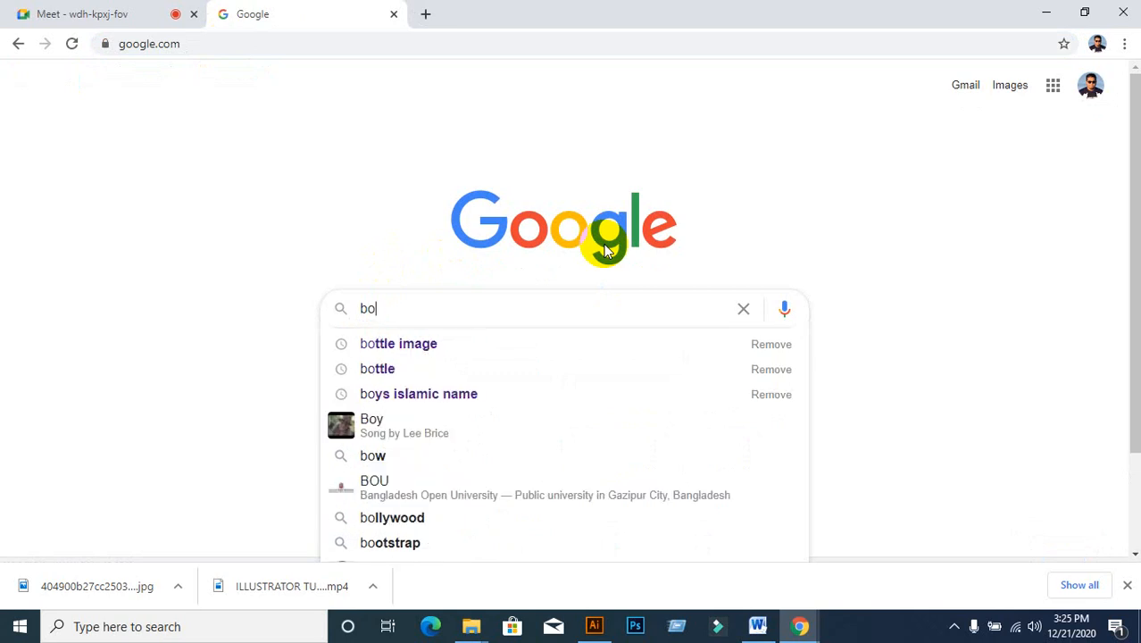
{"action": "type", "text": "ttle"}
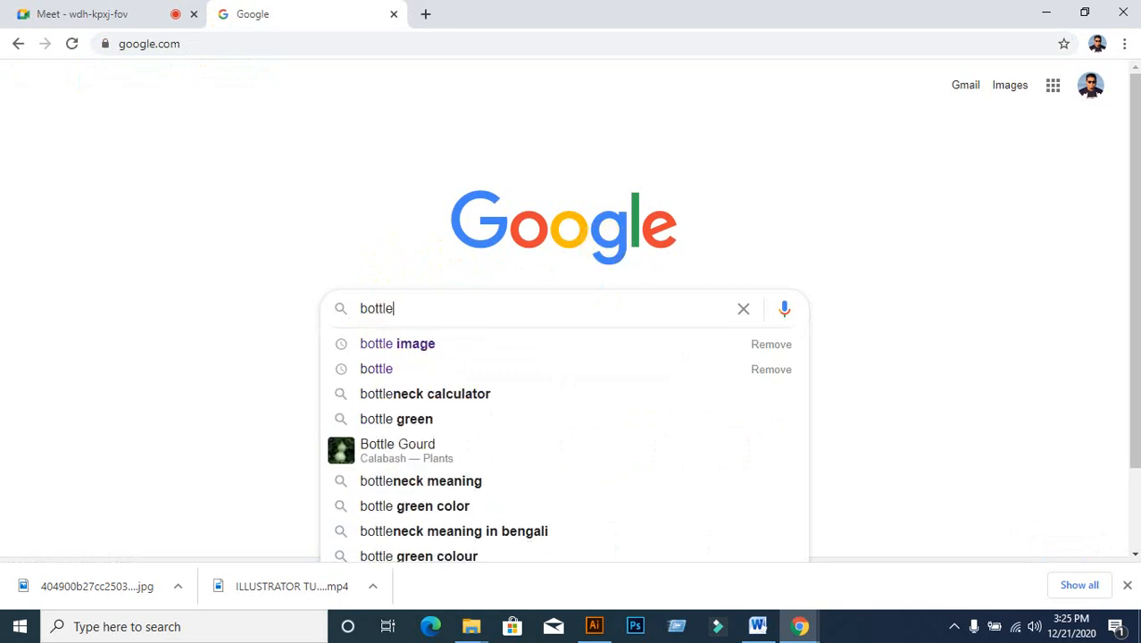
{"action": "left_click", "coordinate": [394, 346]}
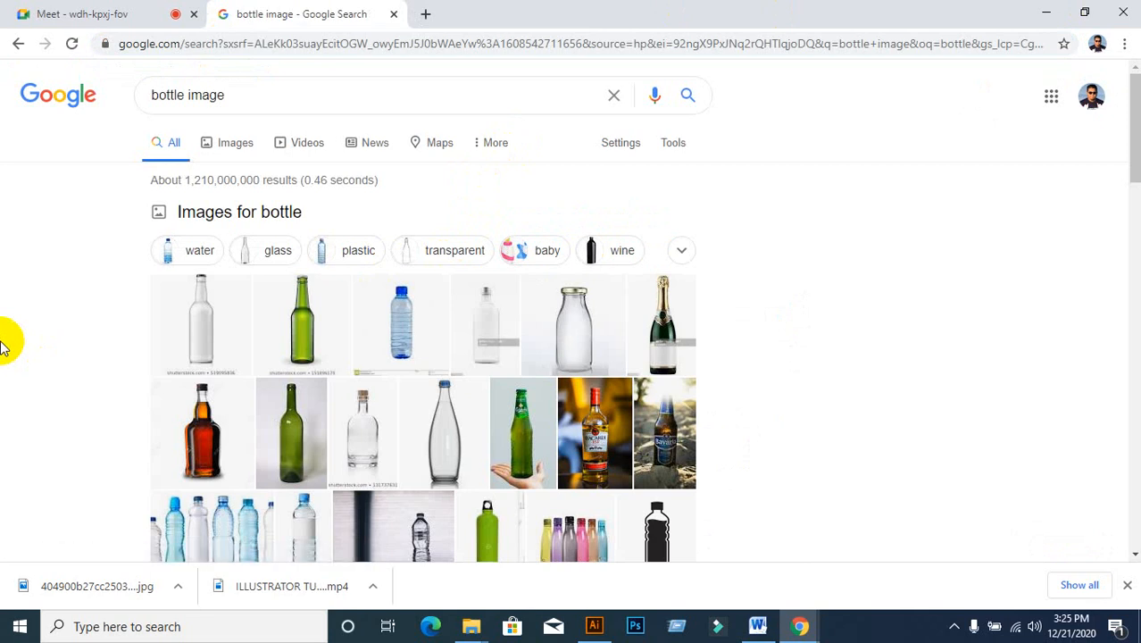
{"action": "left_click", "coordinate": [225, 155]}
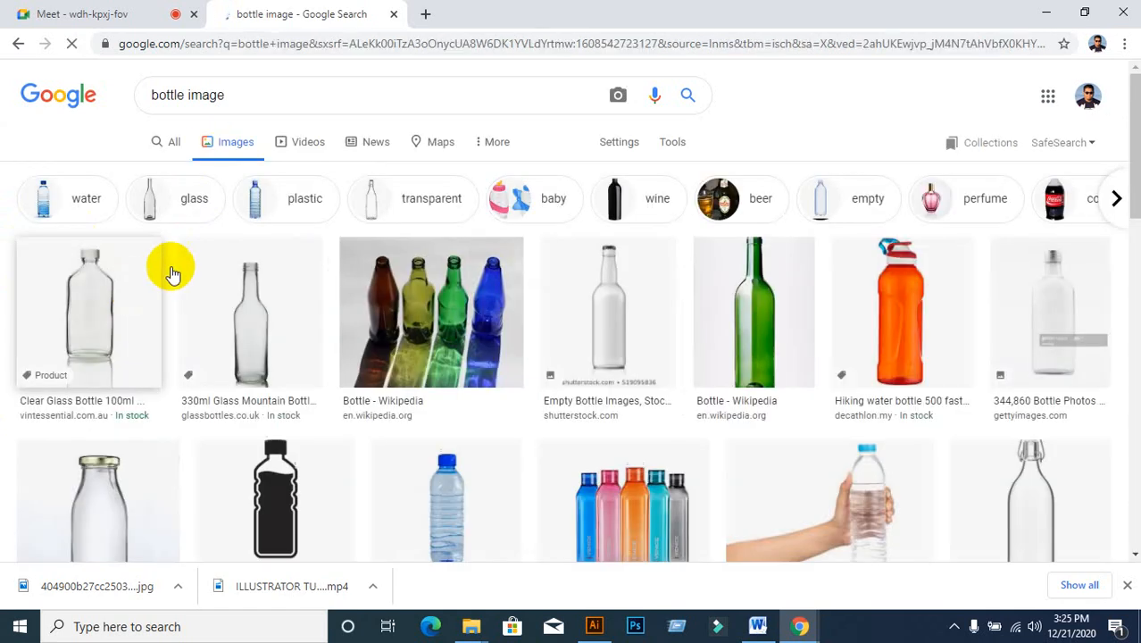
- Find the Telegraph picture of three reusable water bottles in the image results and copy the image
{"action": "scroll", "coordinate": [355, 286], "scroll_direction": "down", "scroll_amount": 10}
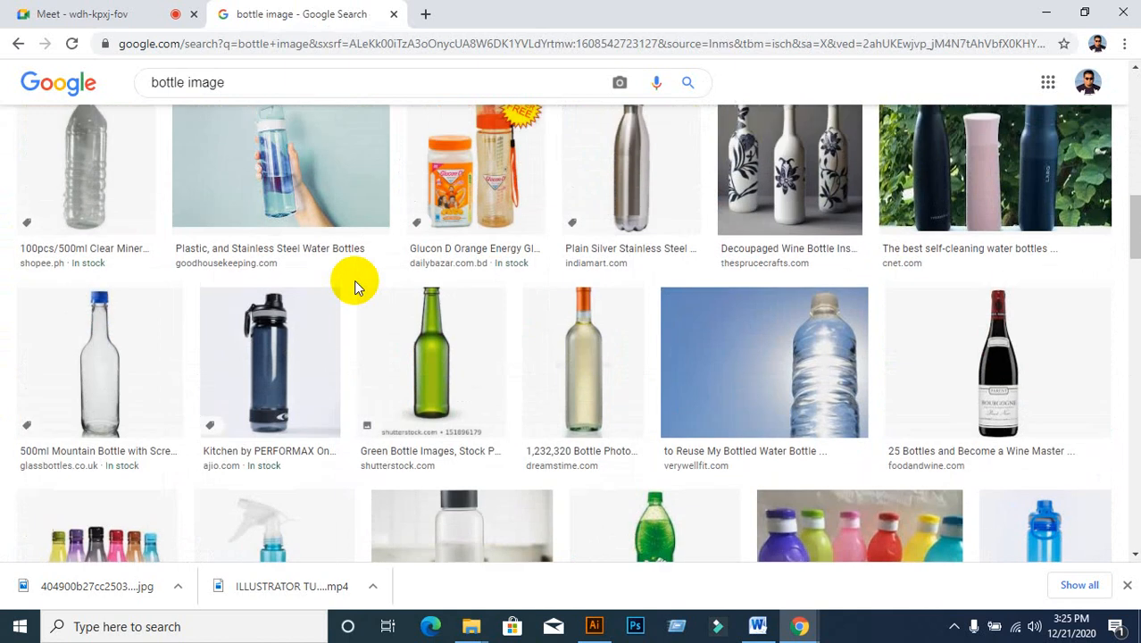
{"action": "scroll", "coordinate": [354, 282], "scroll_direction": "down", "scroll_amount": 4}
{"action": "scroll", "coordinate": [354, 282], "scroll_direction": "up", "scroll_amount": 5}
{"action": "scroll", "coordinate": [354, 286], "scroll_direction": "down", "scroll_amount": 5}
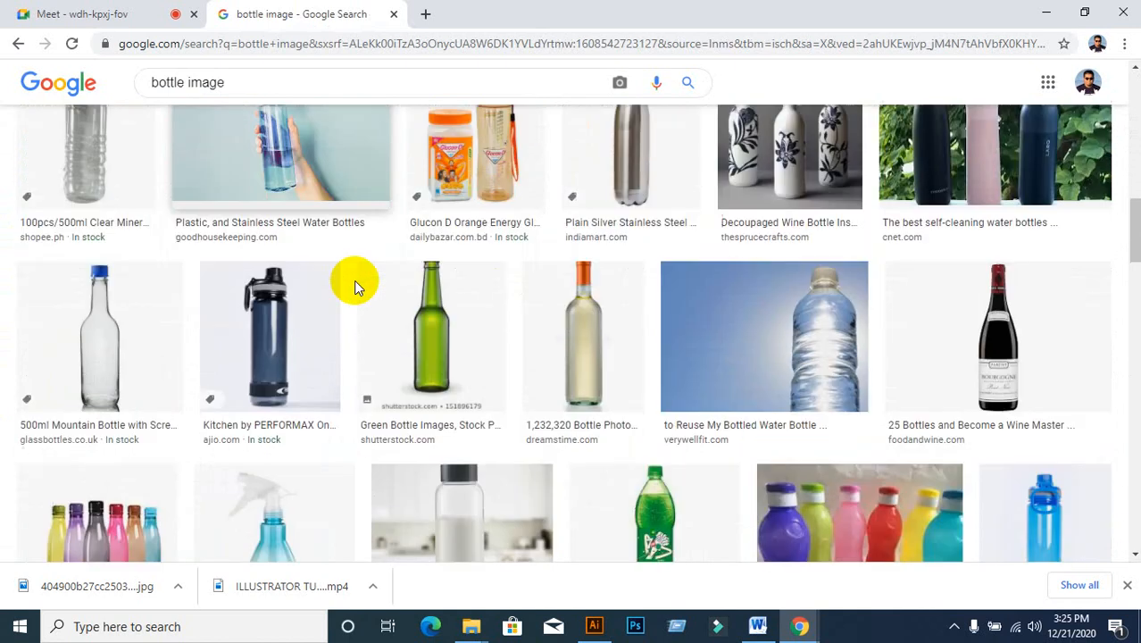
{"action": "scroll", "coordinate": [354, 286], "scroll_direction": "down", "scroll_amount": 5}
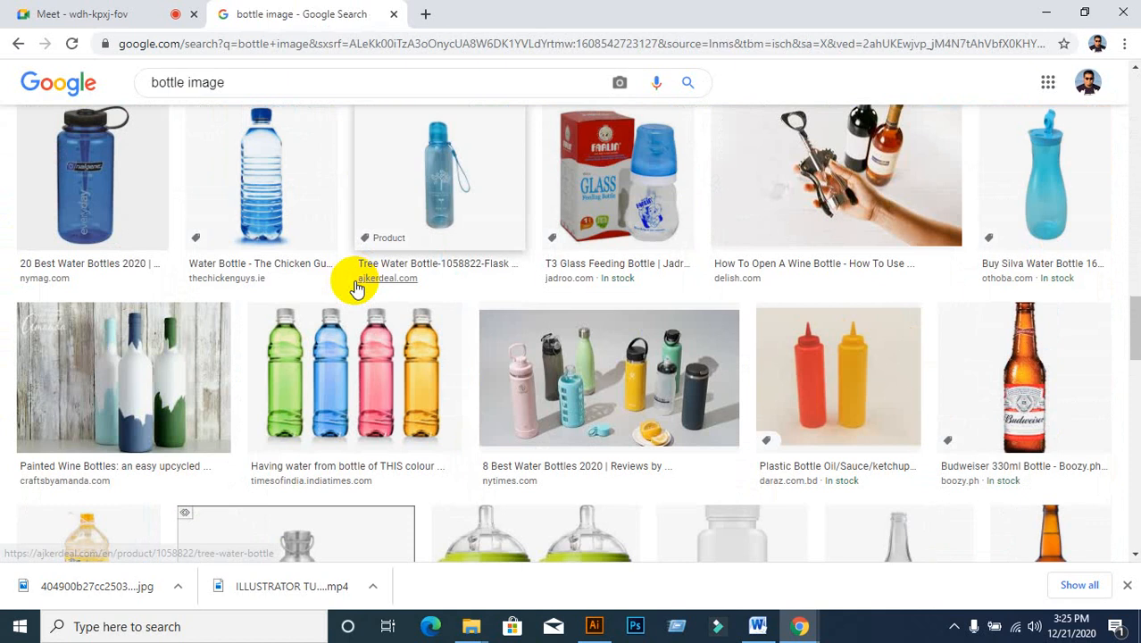
{"action": "scroll", "coordinate": [354, 285], "scroll_direction": "down", "scroll_amount": 4}
{"action": "scroll", "coordinate": [354, 288], "scroll_direction": "down", "scroll_amount": 1}
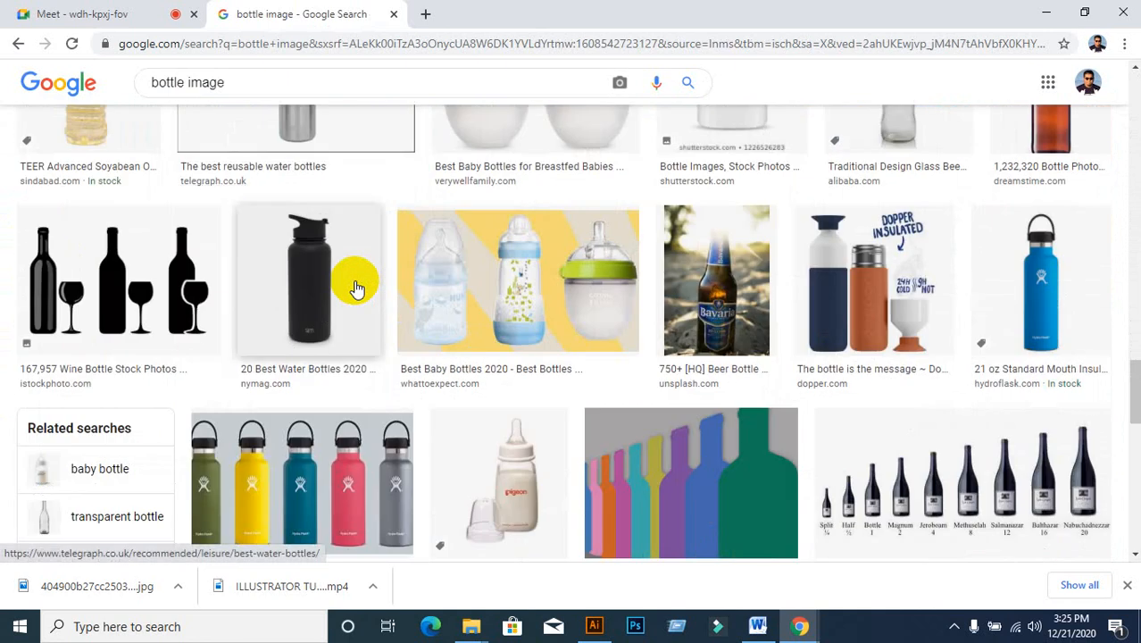
{"action": "scroll", "coordinate": [354, 288], "scroll_direction": "down", "scroll_amount": 4}
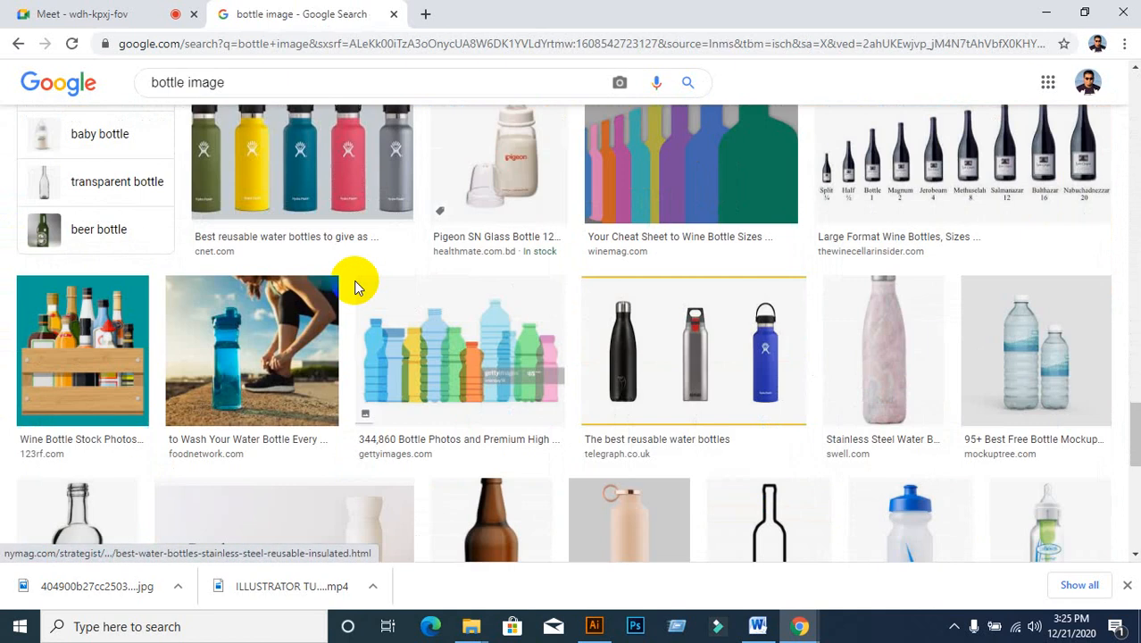
{"action": "left_click", "coordinate": [708, 372]}
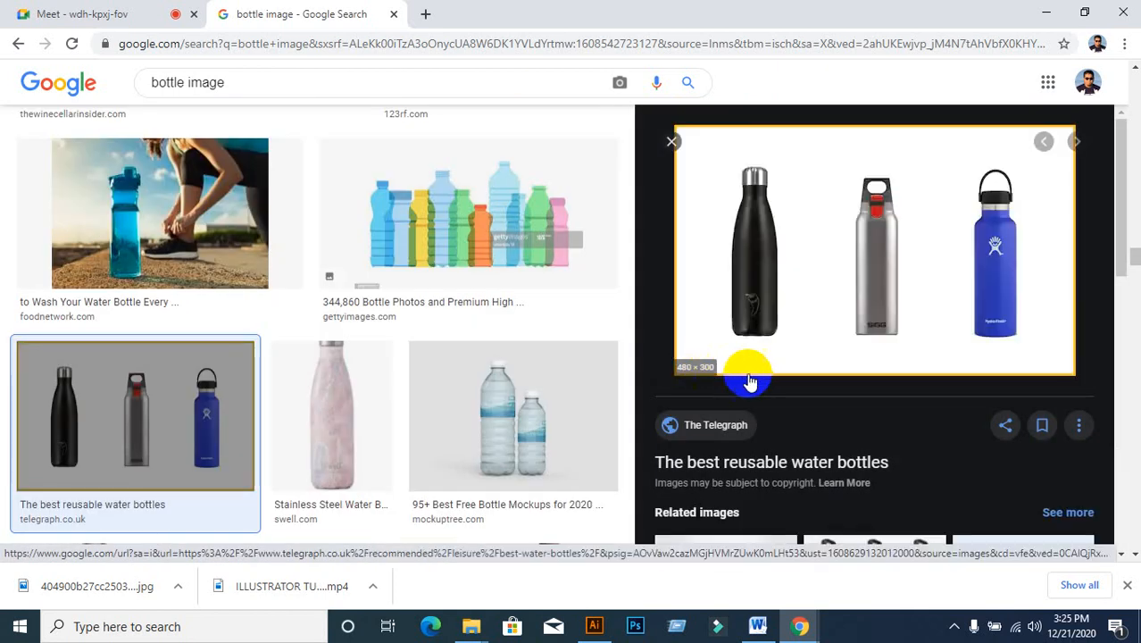
{"action": "right_click", "coordinate": [759, 241]}
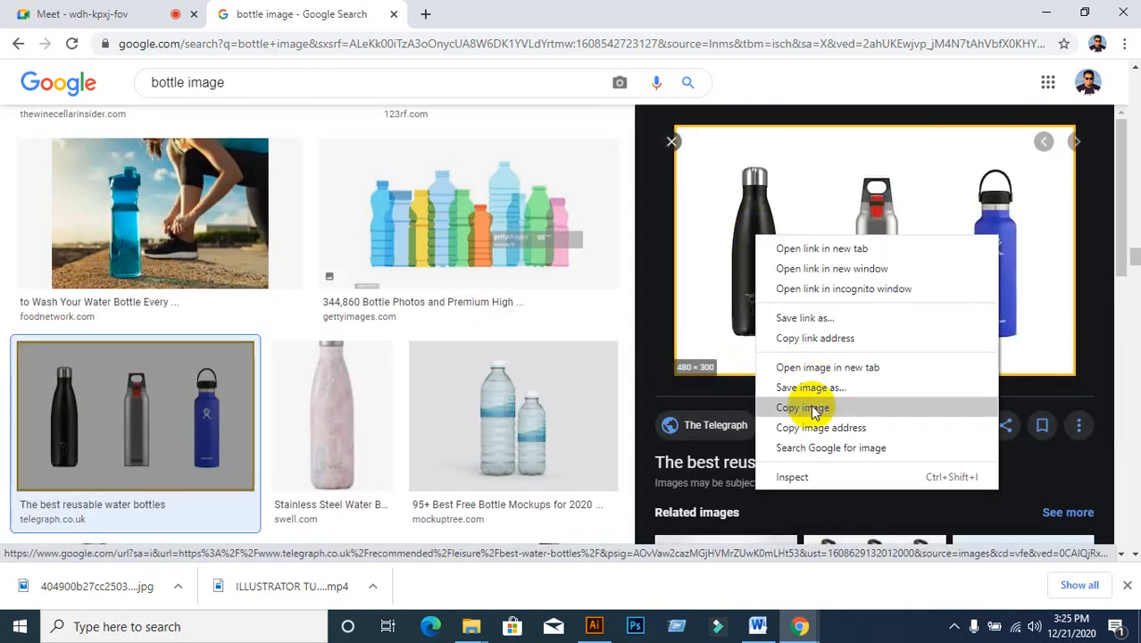
{"action": "left_click", "coordinate": [803, 408]}
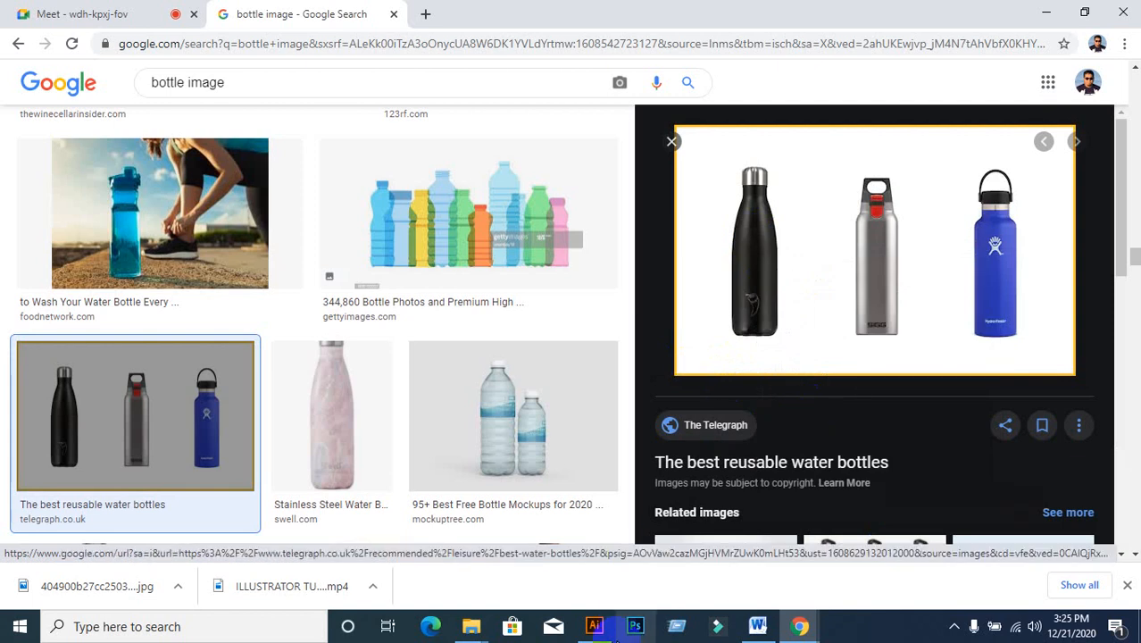
- Switch to Illustrator, paste the bottle picture onto the empty artboard, and enlarge it to nearly the artboard's height
{"action": "left_click", "coordinate": [594, 626]}
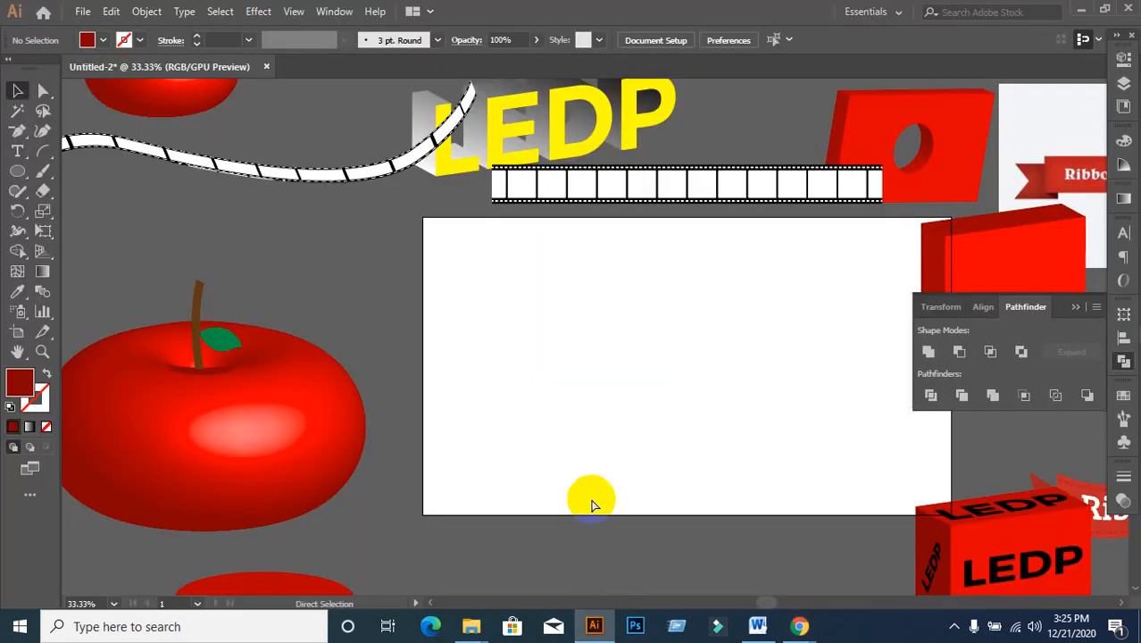
{"action": "key", "text": "ctrl+v"}
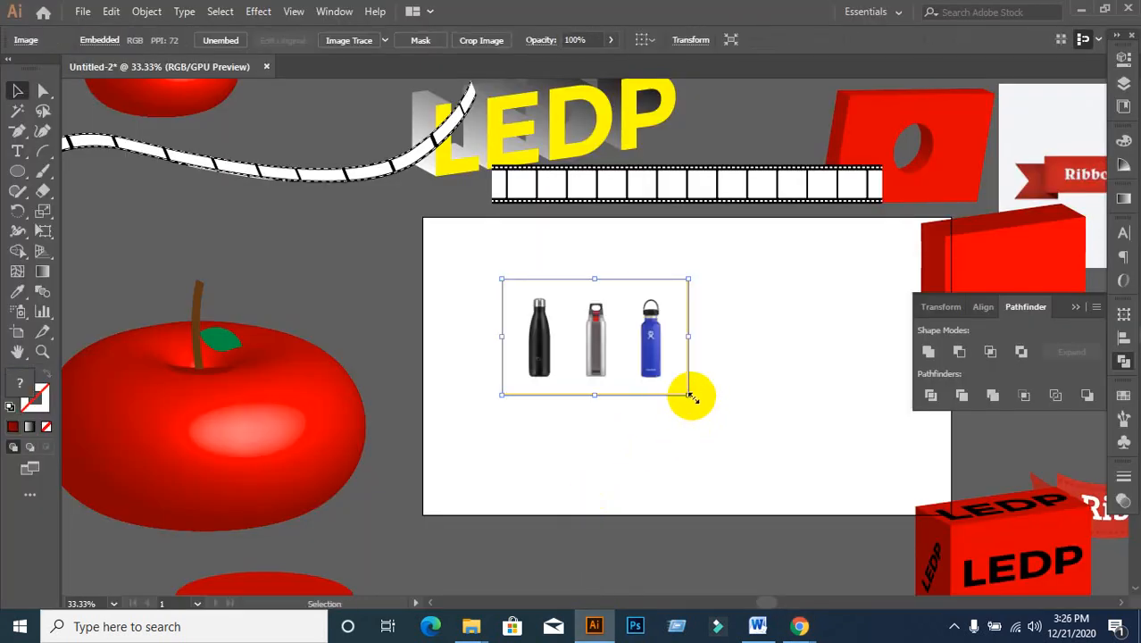
{"action": "left_click_drag", "start_coordinate": [692, 395], "coordinate": [896, 525]}
{"action": "scroll", "coordinate": [683, 490], "scroll_direction": "up", "scroll_amount": 1}
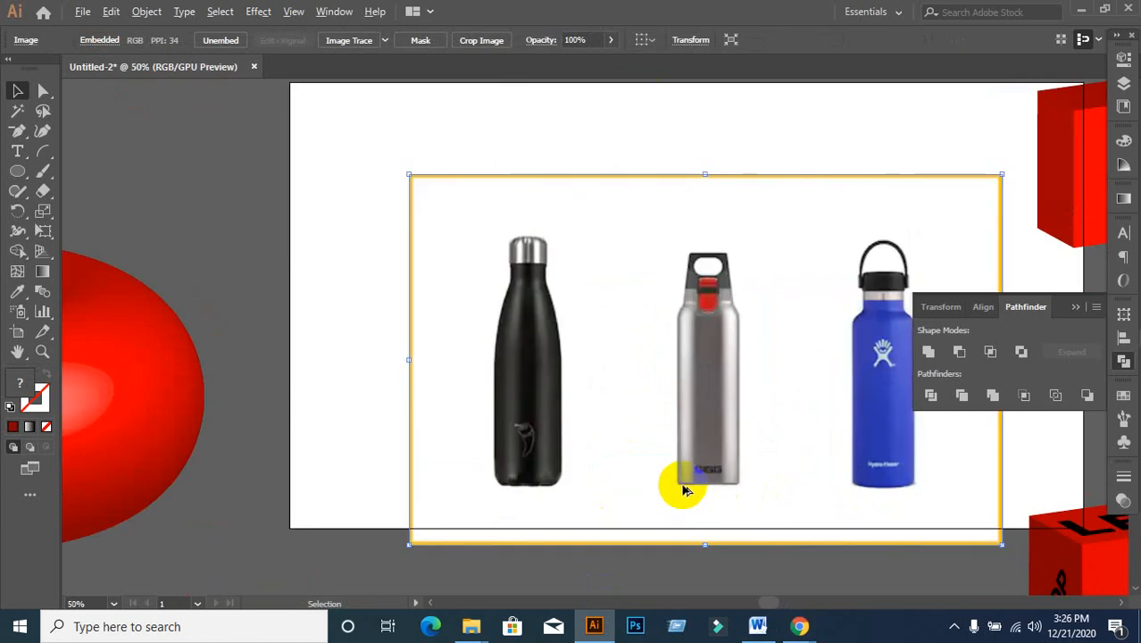
- Position the enlarged bottle picture within the artboard and collapse the Pathfinder panel
{"action": "left_click_drag", "start_coordinate": [670, 475], "coordinate": [645, 413]}
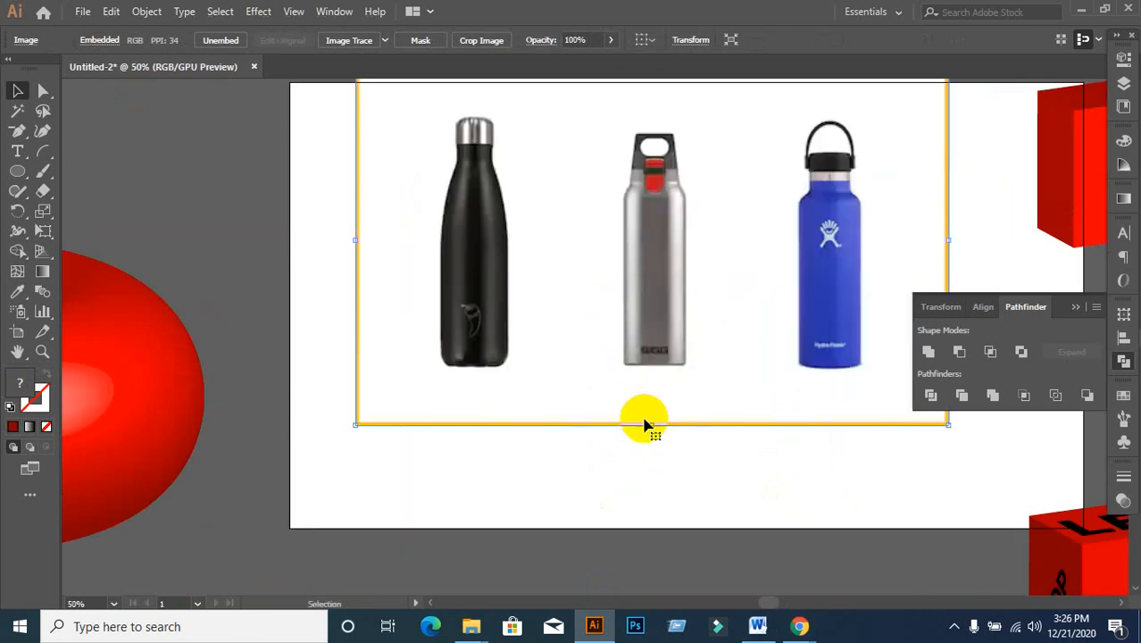
{"action": "left_click", "coordinate": [645, 468]}
{"action": "left_click", "coordinate": [599, 339]}
{"action": "left_click_drag", "start_coordinate": [584, 311], "coordinate": [591, 382]}
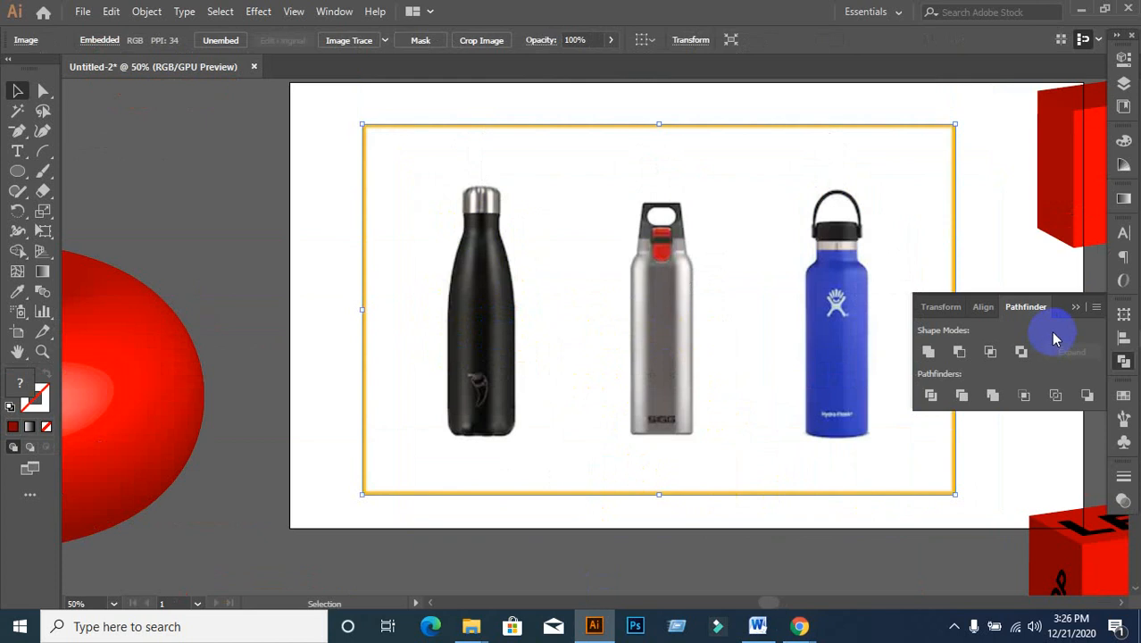
{"action": "left_click", "coordinate": [1075, 308]}
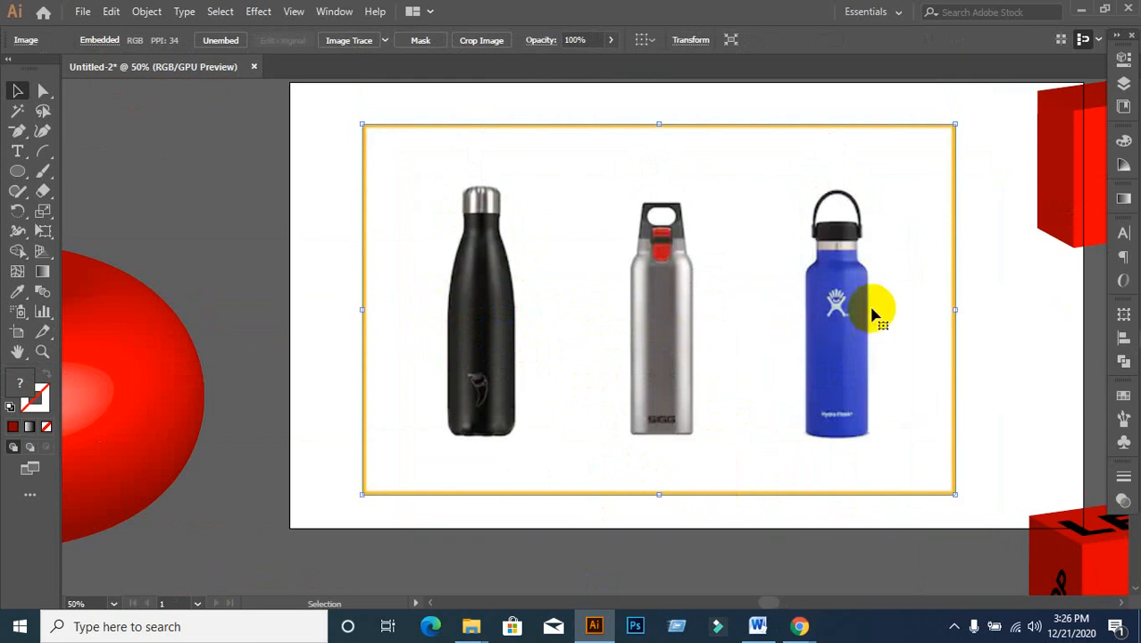
- Crop the pasted picture to an area about 372 px wide around the black bottle and apply the crop
{"action": "right_click", "coordinate": [591, 313]}
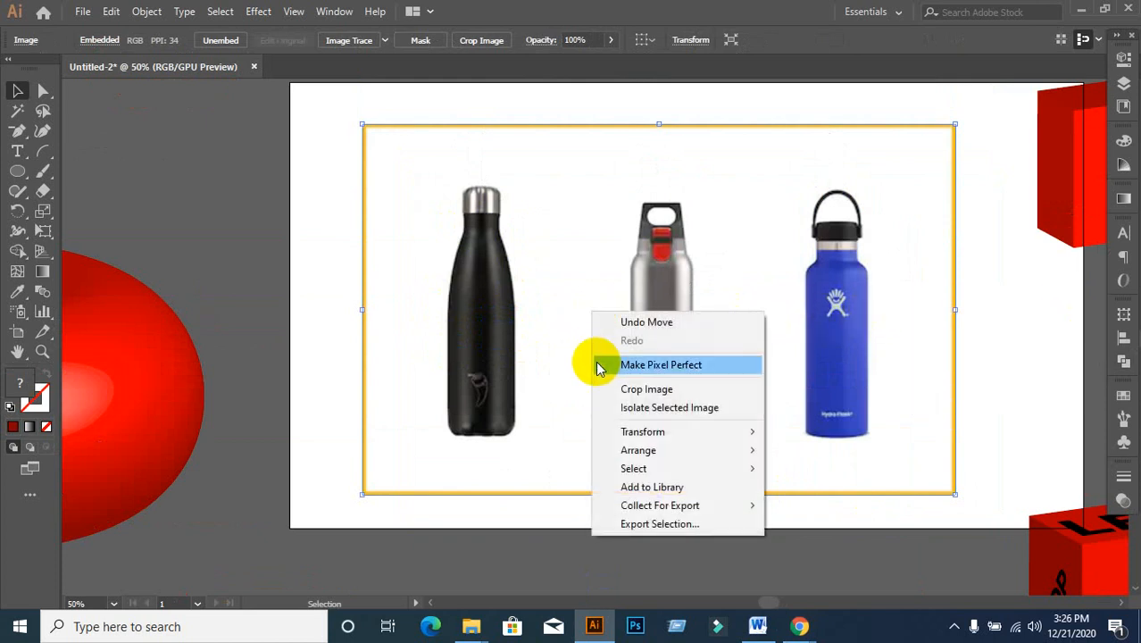
{"action": "left_click", "coordinate": [628, 395]}
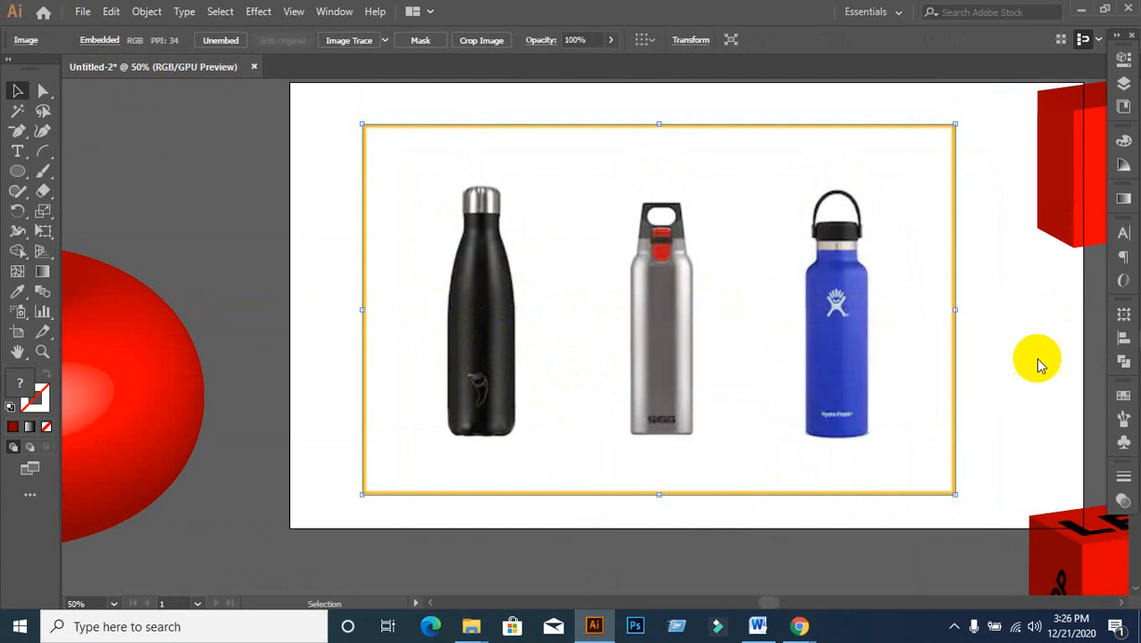
{"action": "left_click_drag", "start_coordinate": [955, 310], "coordinate": [606, 304]}
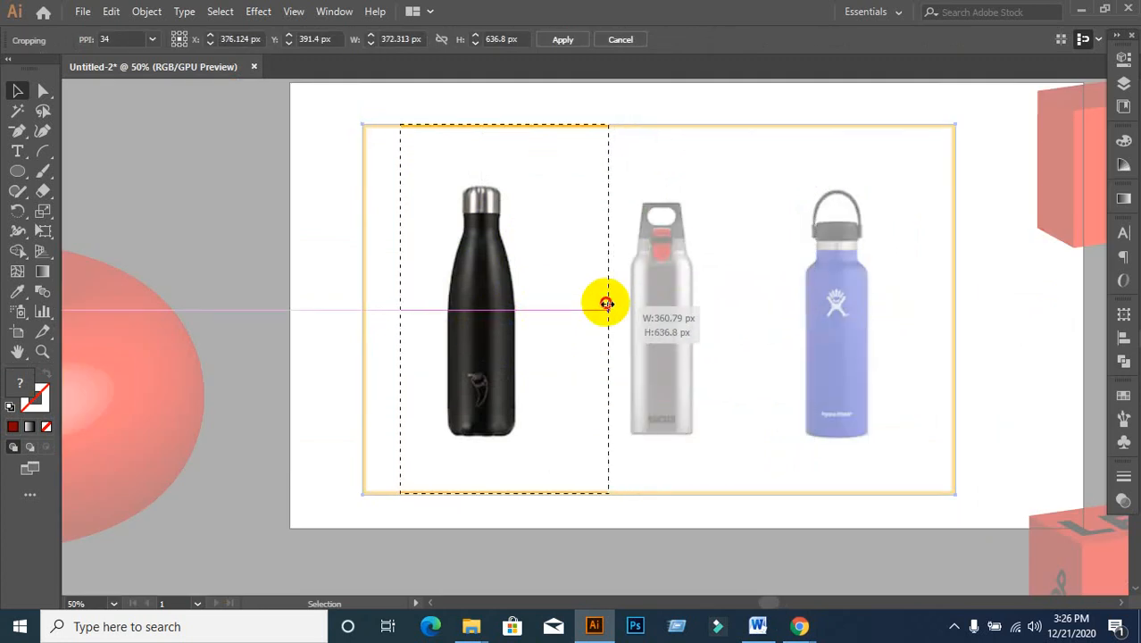
{"action": "left_click", "coordinate": [554, 41]}
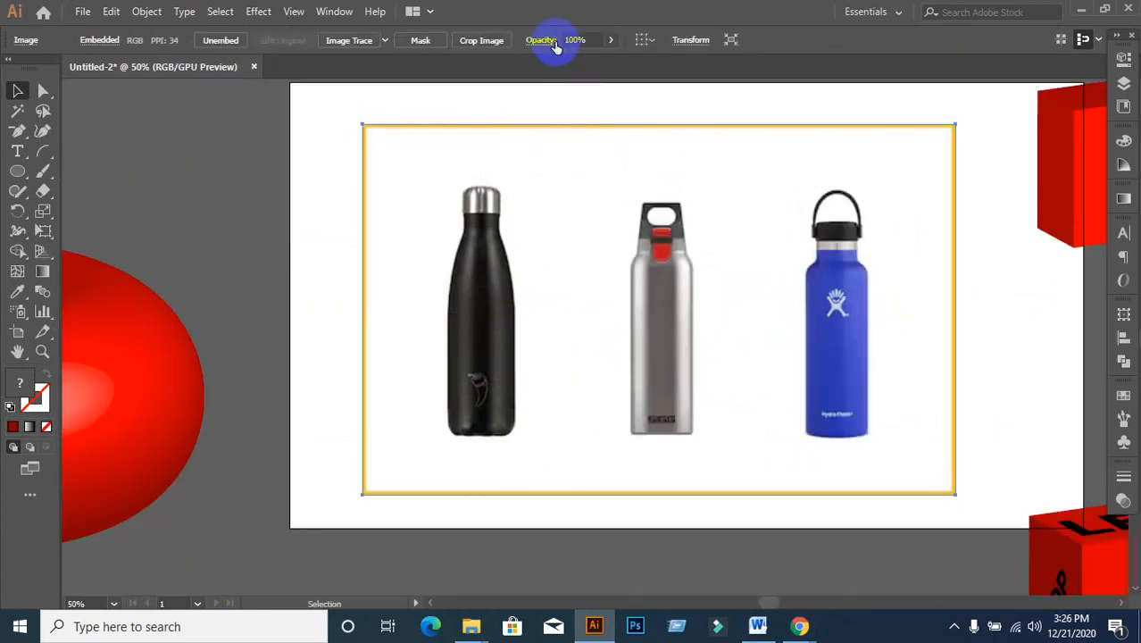
{"action": "left_click", "coordinate": [782, 352]}
{"action": "left_click_drag", "start_coordinate": [502, 319], "coordinate": [582, 303]}
{"action": "left_click_drag", "start_coordinate": [652, 339], "coordinate": [729, 383]}
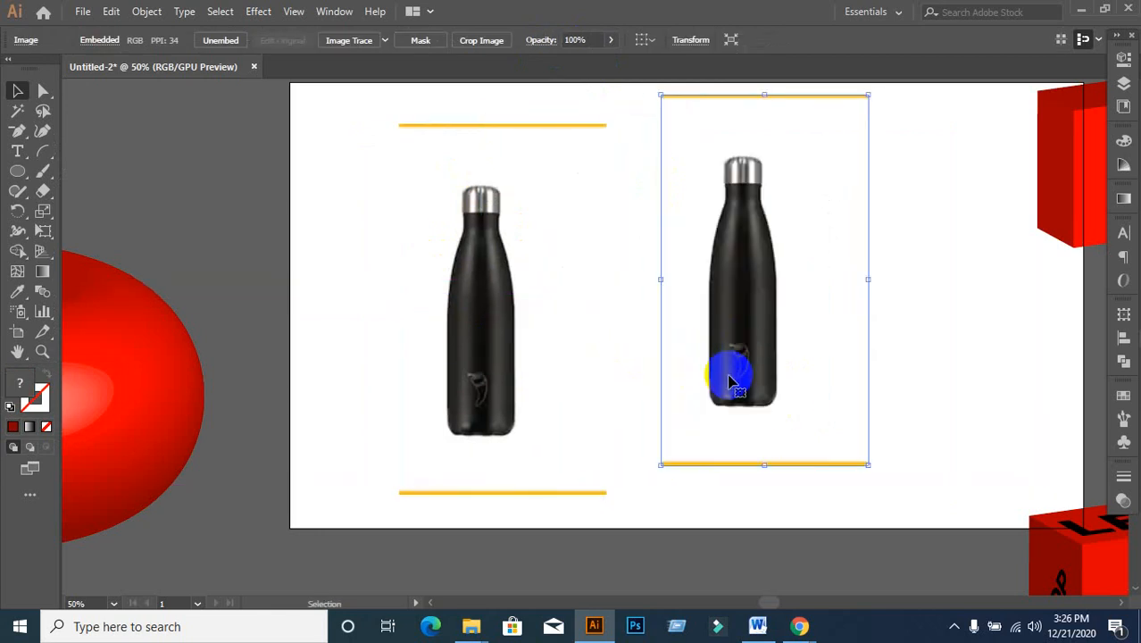
{"action": "key", "text": "Delete"}
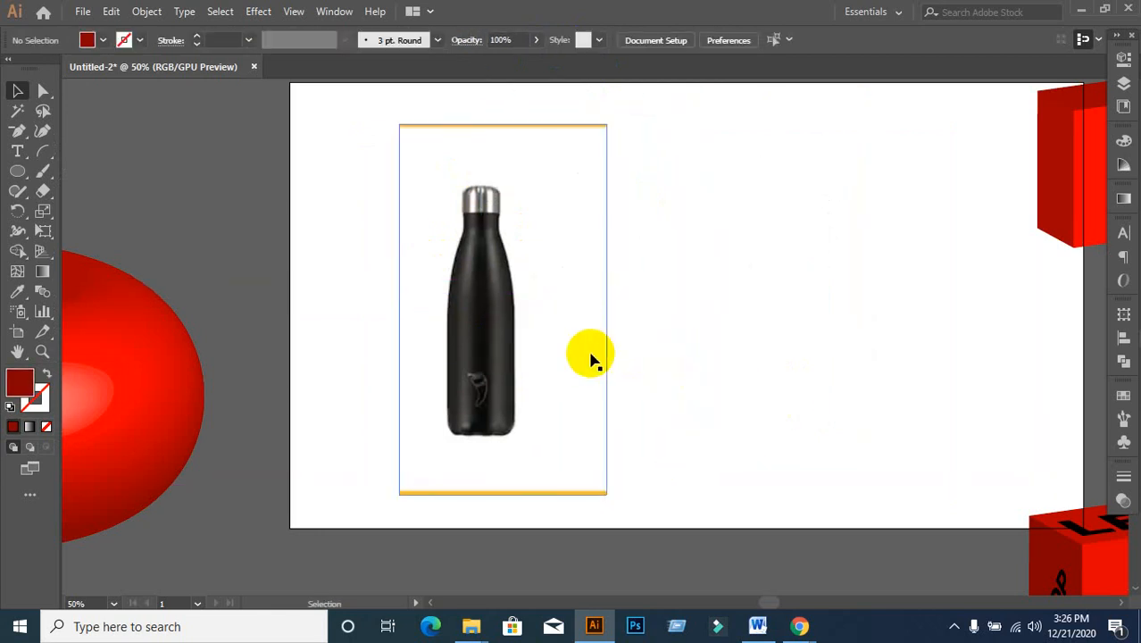
{"action": "key", "text": "ctrl+x"}
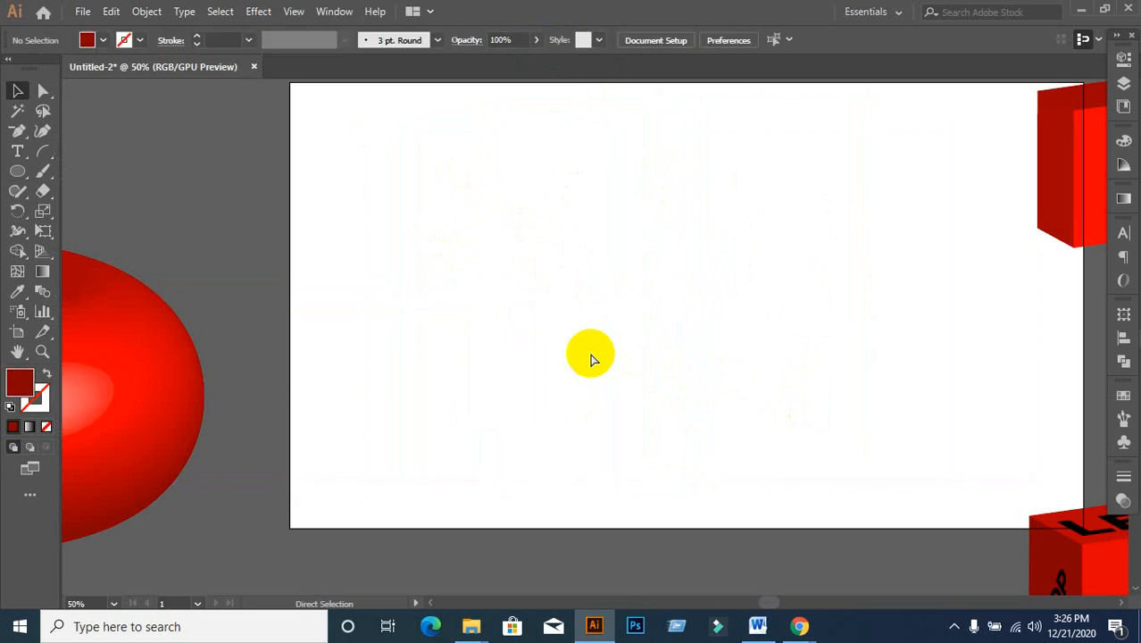
{"action": "key", "text": "ctrl+z"}
- Activate the Pen tool and swap the fill and stroke to use no fill with a 1 pt dark red (850000) stroke
{"action": "scroll", "coordinate": [511, 322], "scroll_direction": "up", "scroll_amount": 2}
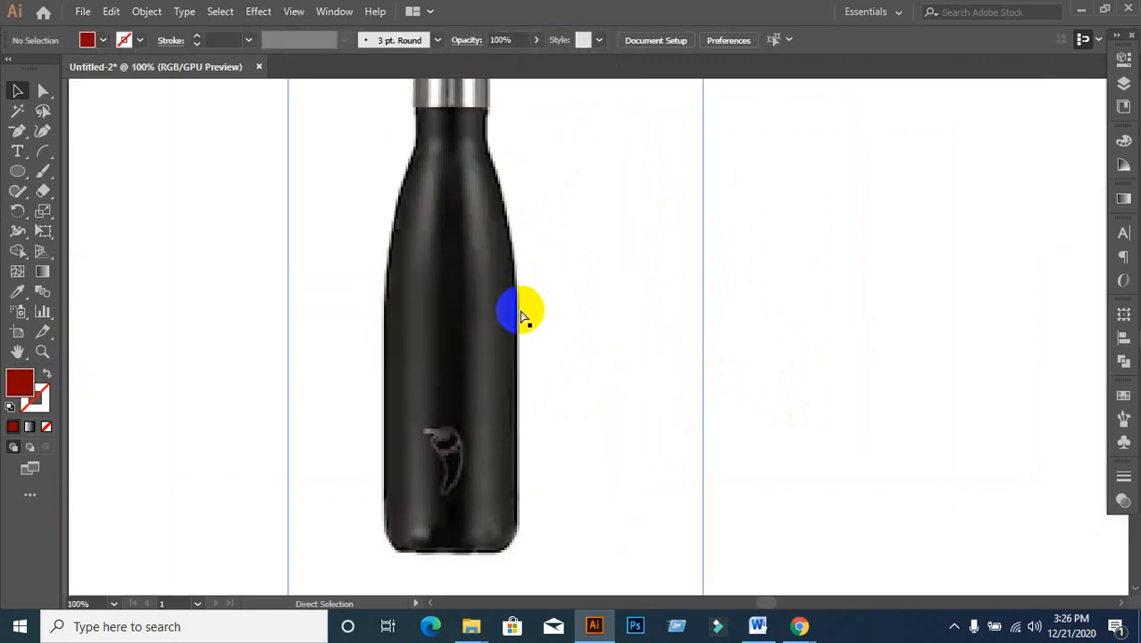
{"action": "scroll", "coordinate": [606, 277], "scroll_direction": "down", "scroll_amount": 1}
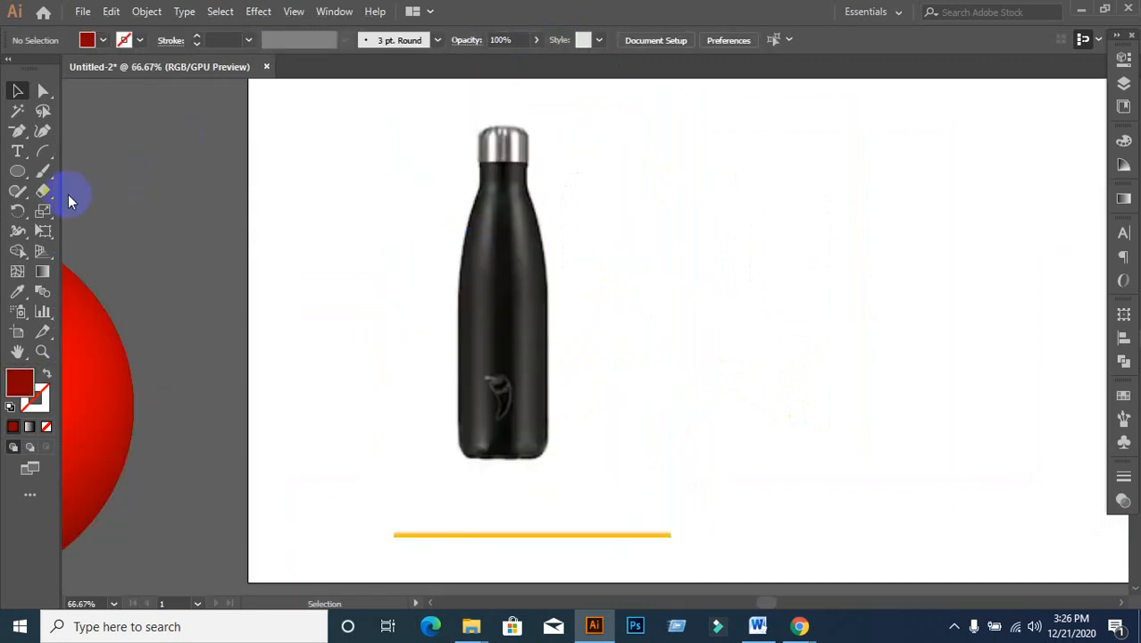
{"action": "right_click", "coordinate": [19, 134]}
{"action": "left_click", "coordinate": [89, 133]}
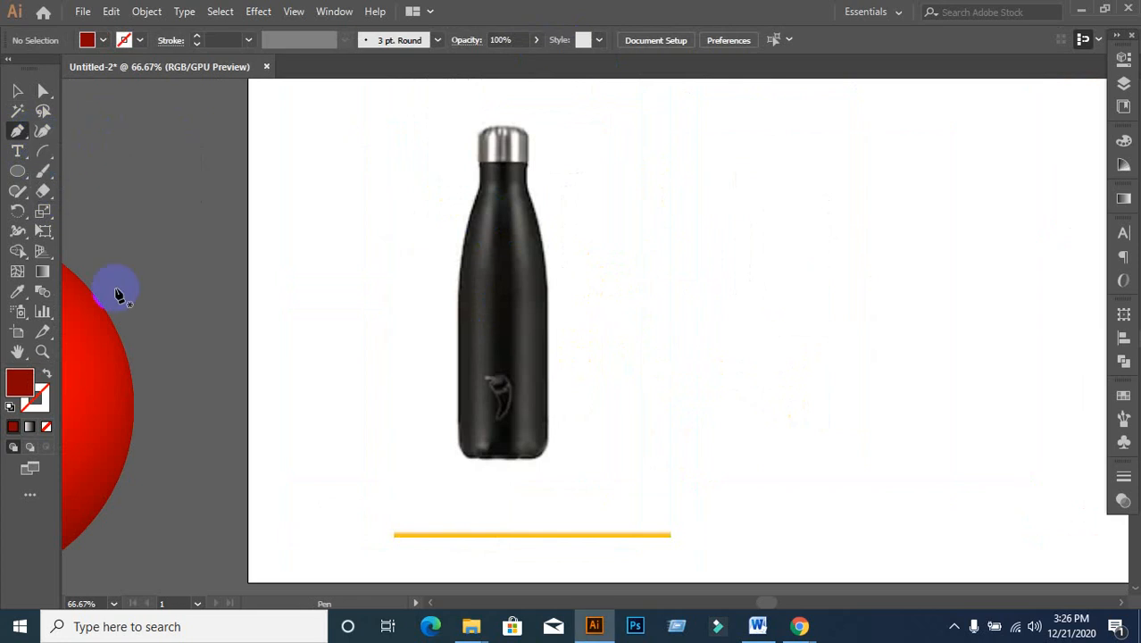
{"action": "left_click", "coordinate": [47, 373]}
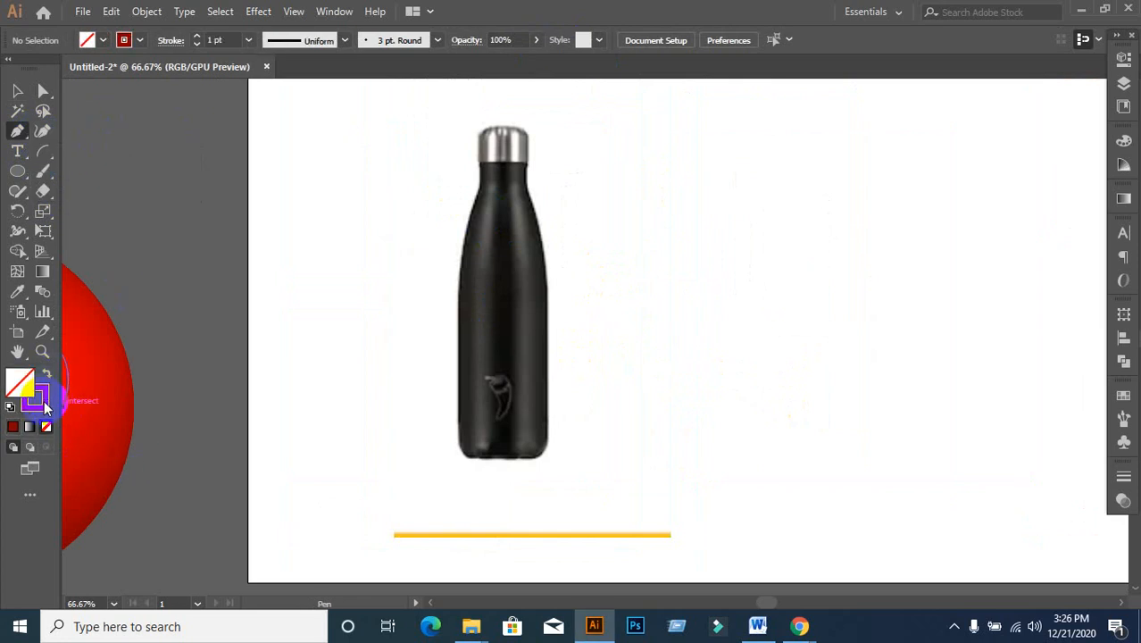
{"action": "left_click", "coordinate": [45, 403]}
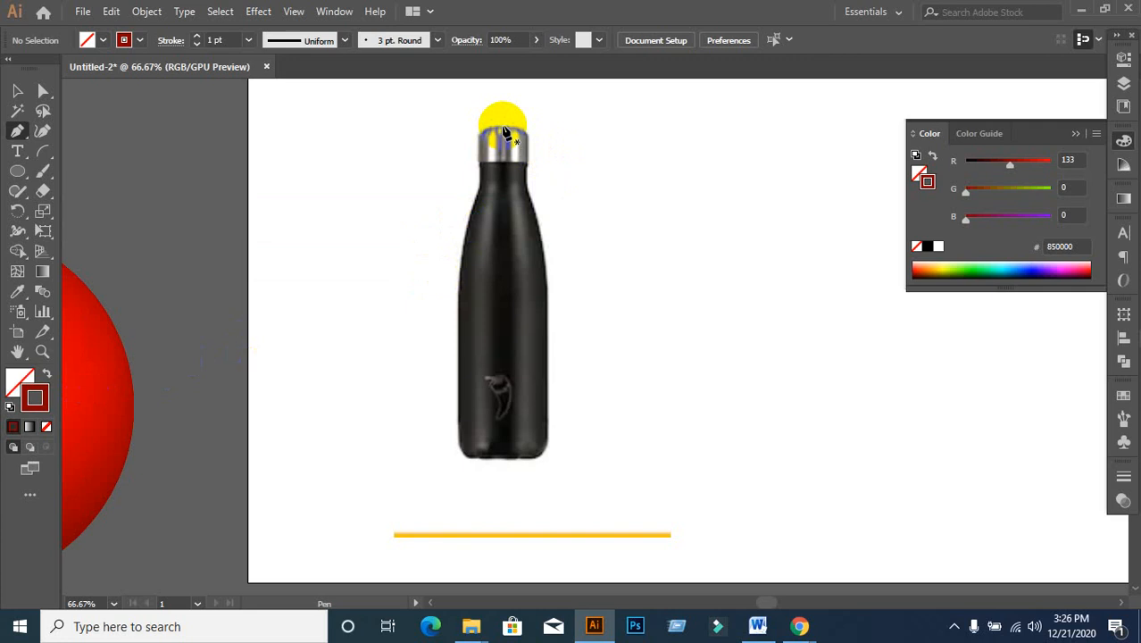
- Trace the right half of the bottle's outline with the Pen tool, from the cap's top centre down to the base's centre
{"action": "left_click", "coordinate": [503, 127]}
{"action": "scroll", "coordinate": [530, 143], "scroll_direction": "up", "scroll_amount": 1}
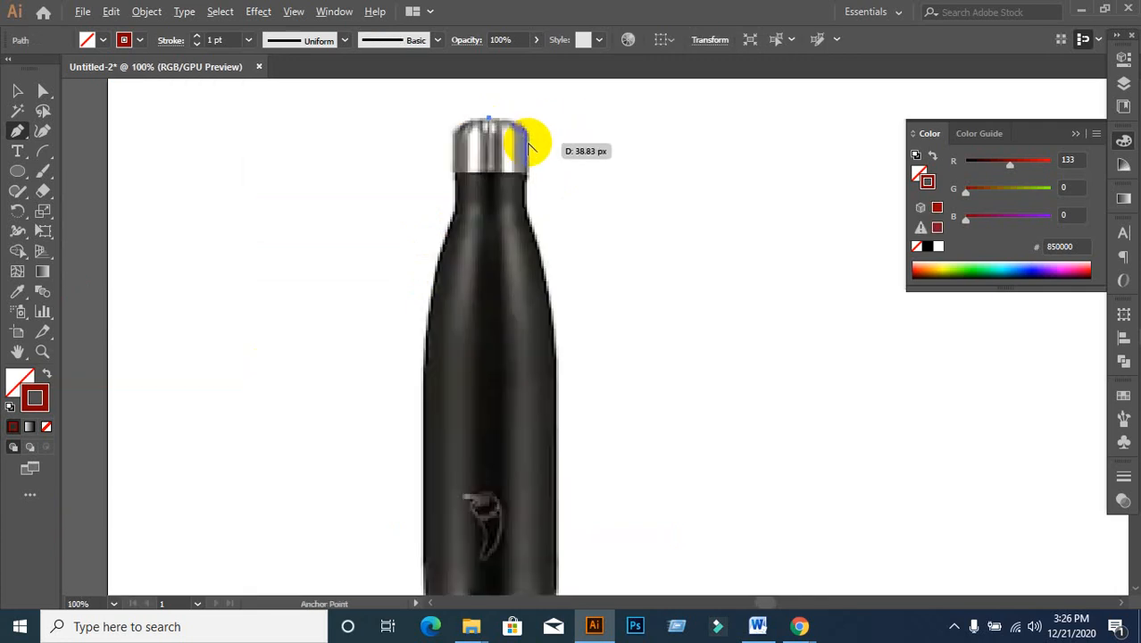
{"action": "left_click_drag", "start_coordinate": [528, 139], "coordinate": [530, 160]}
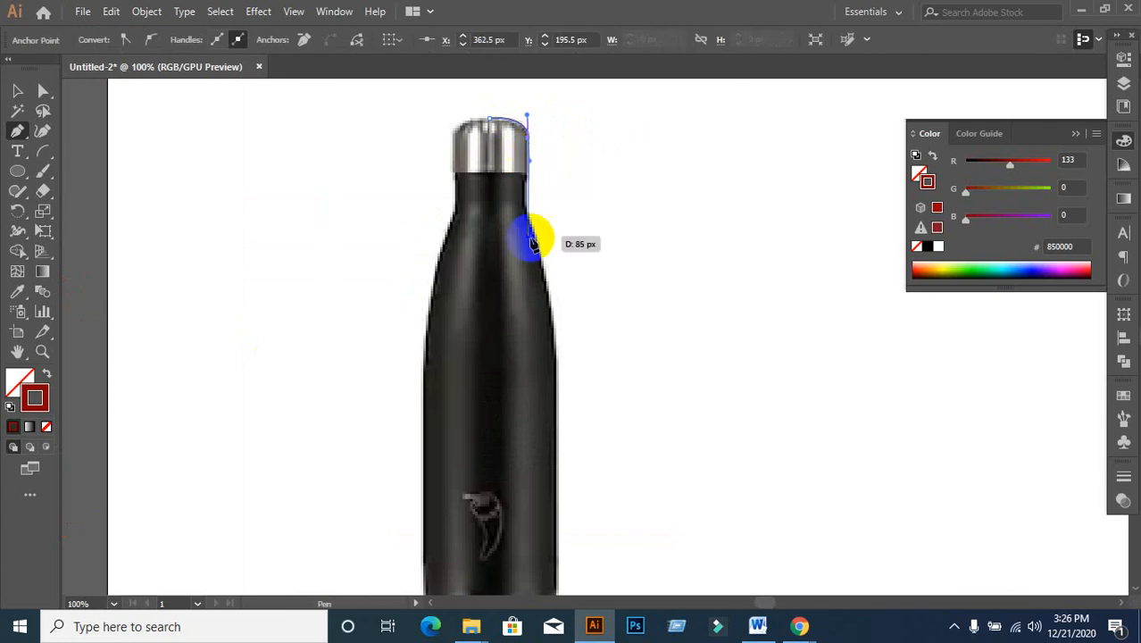
{"action": "left_click_drag", "start_coordinate": [529, 220], "coordinate": [536, 240]}
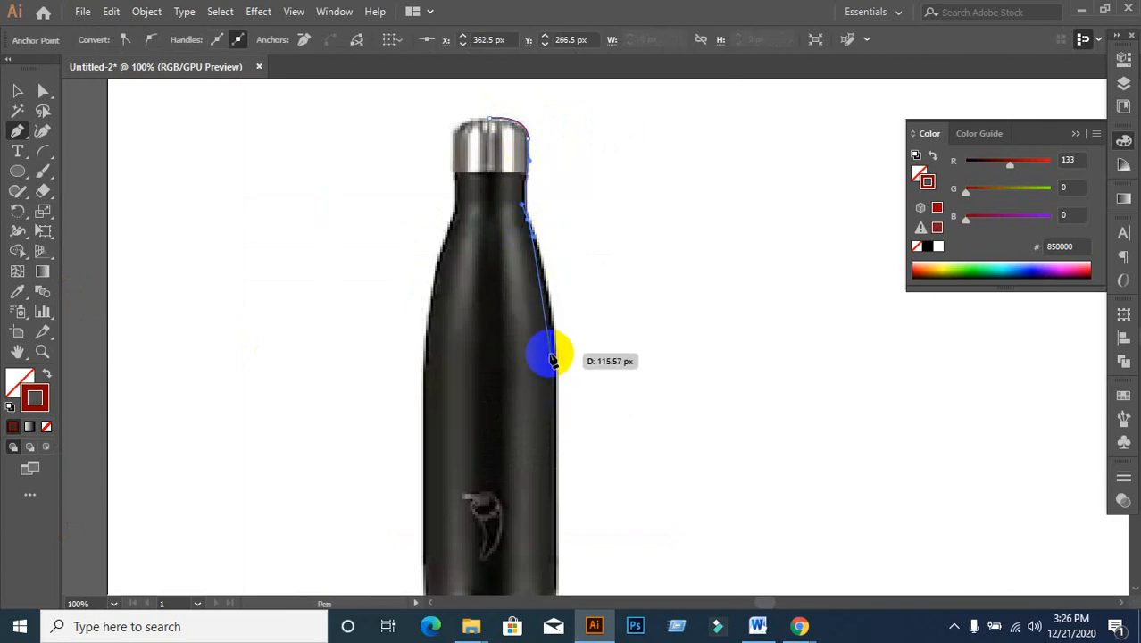
{"action": "left_click_drag", "start_coordinate": [554, 359], "coordinate": [558, 444]}
{"action": "scroll", "coordinate": [586, 441], "scroll_direction": "down", "scroll_amount": 5}
{"action": "mouse_move", "coordinate": [548, 391]}
{"action": "left_mouse_down"}
{"action": "mouse_move", "coordinate": [543, 406]}
{"action": "mouse_move", "coordinate": [621, 464]}
{"action": "mouse_move", "coordinate": [566, 454]}
{"action": "left_mouse_up"}
{"action": "key", "text": "space"}
{"action": "scroll", "coordinate": [597, 461], "scroll_direction": "down", "scroll_amount": 1}
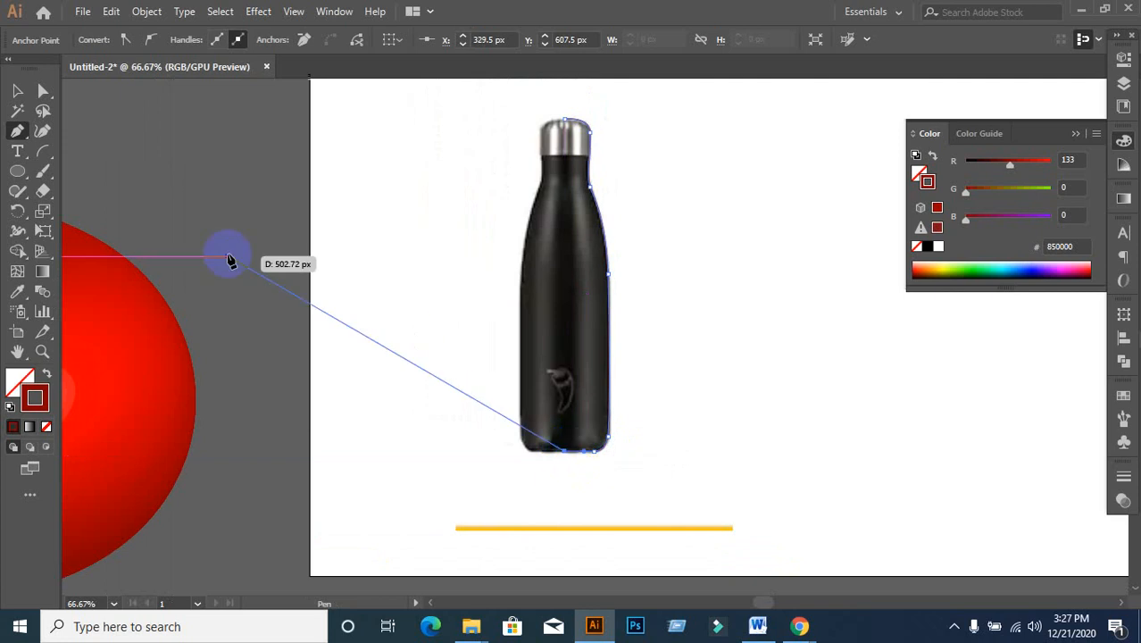
- Move the traced half-outline off the bottle picture onto the empty artboard area to its right
{"action": "left_click", "coordinate": [16, 93]}
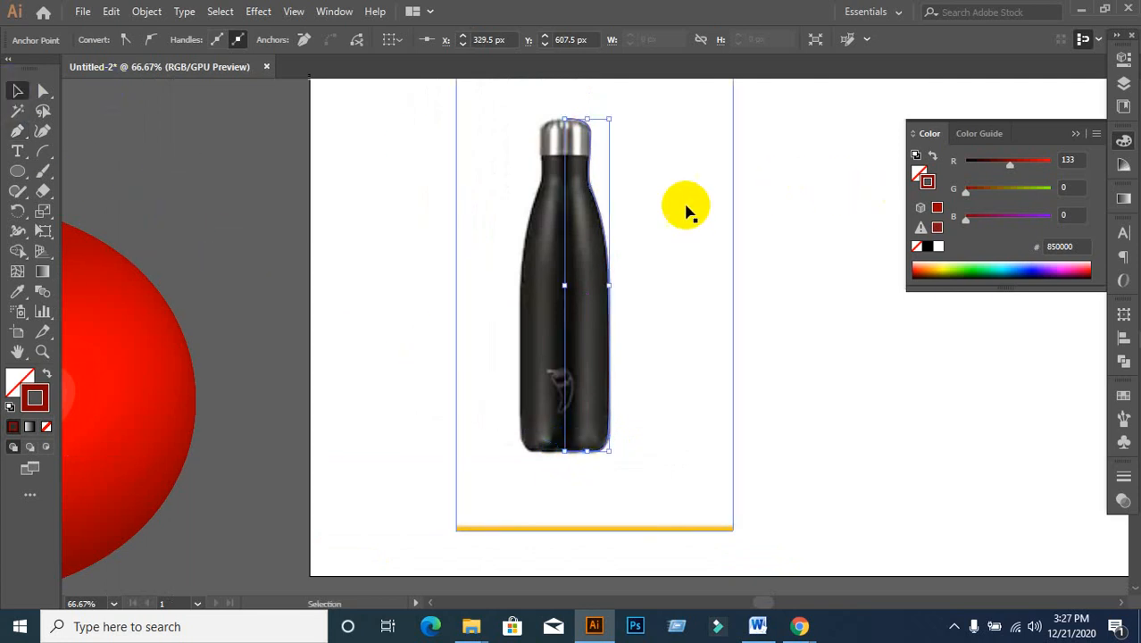
{"action": "left_click_drag", "start_coordinate": [606, 193], "coordinate": [905, 266]}
{"action": "left_click_drag", "start_coordinate": [759, 290], "coordinate": [590, 267]}
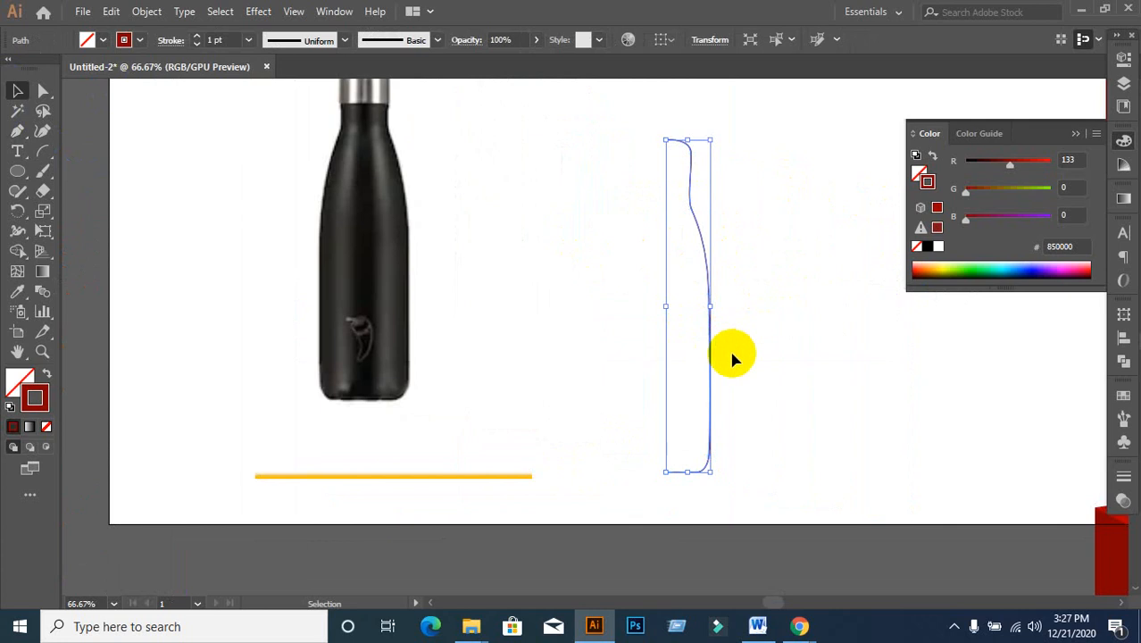
- Start a 3D Revolve effect on the half-outline with the preview on, keeping Off-Axis Front, 360° and the Left Edge axis
{"action": "scroll", "coordinate": [733, 330], "scroll_direction": "down", "scroll_amount": 1}
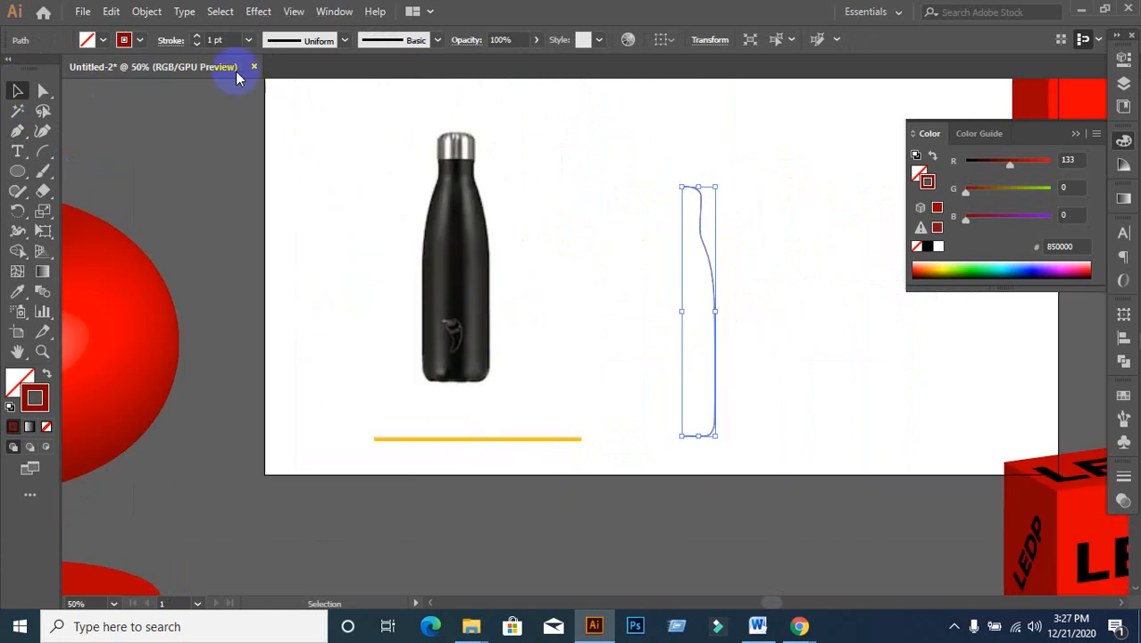
{"action": "left_click", "coordinate": [252, 14]}
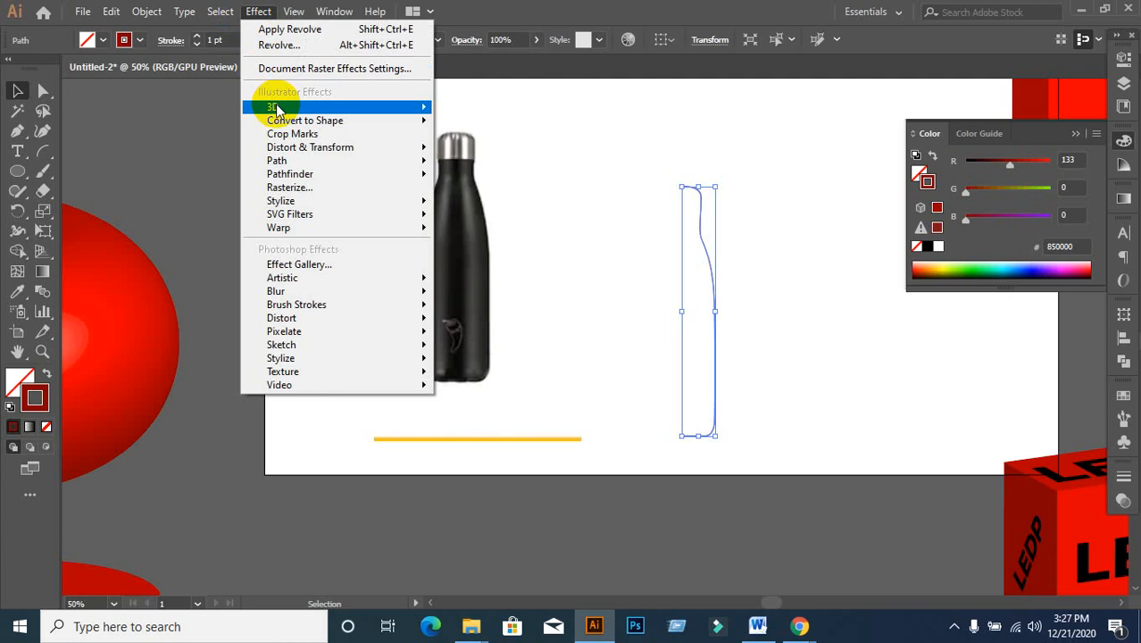
{"action": "mouse_move", "coordinate": [279, 106]}
{"action": "left_click", "coordinate": [491, 134]}
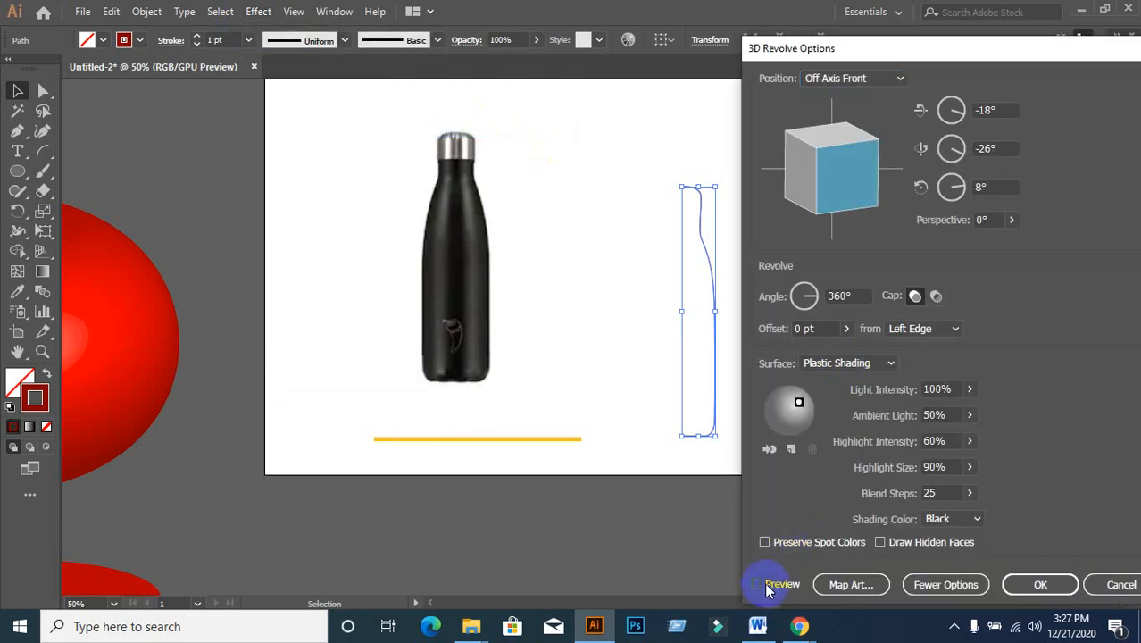
{"action": "left_click", "coordinate": [757, 584]}
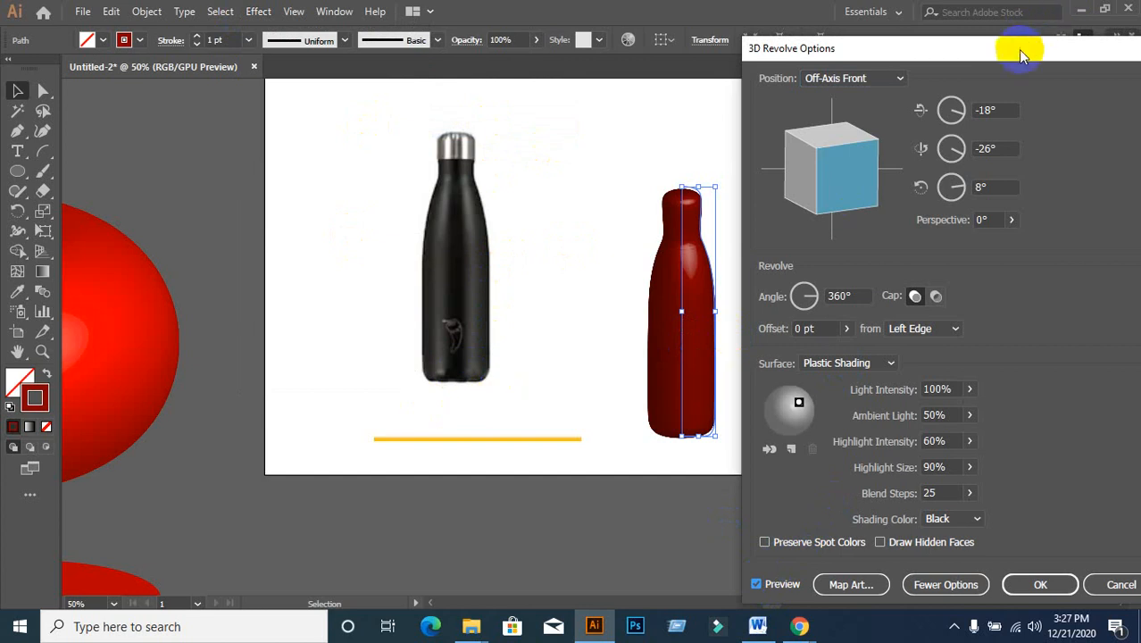
{"action": "left_click_drag", "start_coordinate": [1019, 51], "coordinate": [1040, 15]}
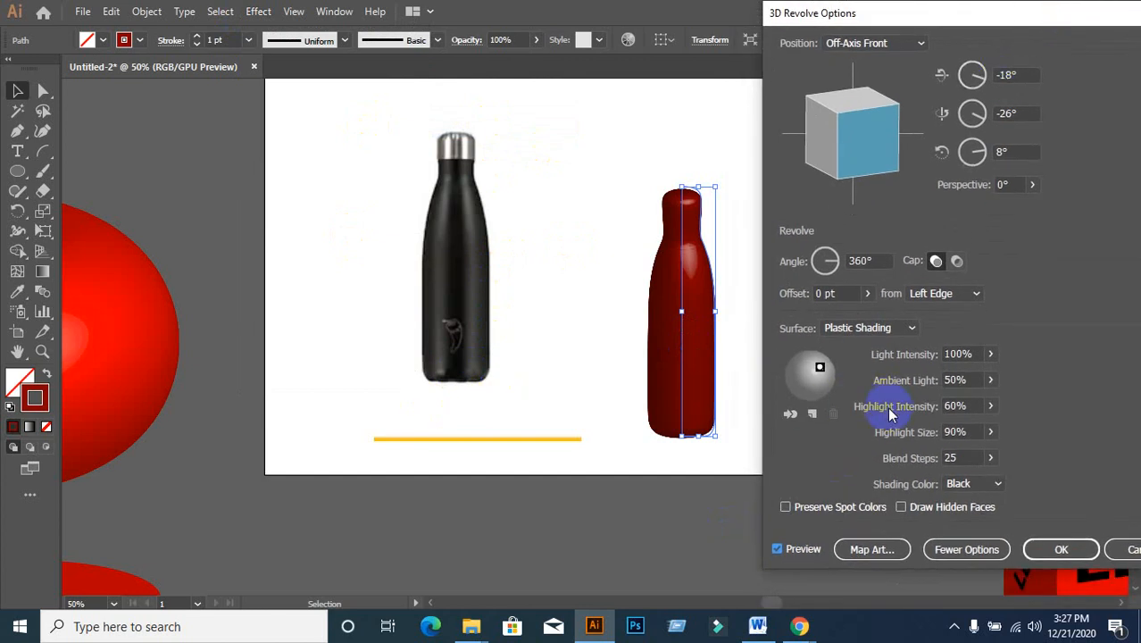
{"action": "left_click", "coordinate": [875, 551]}
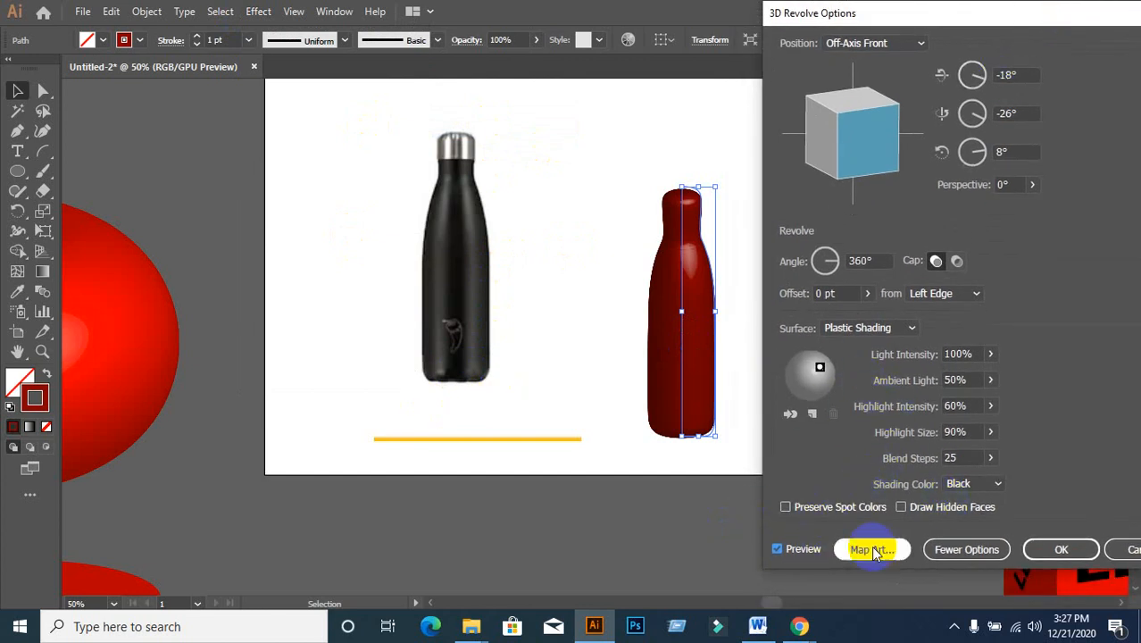
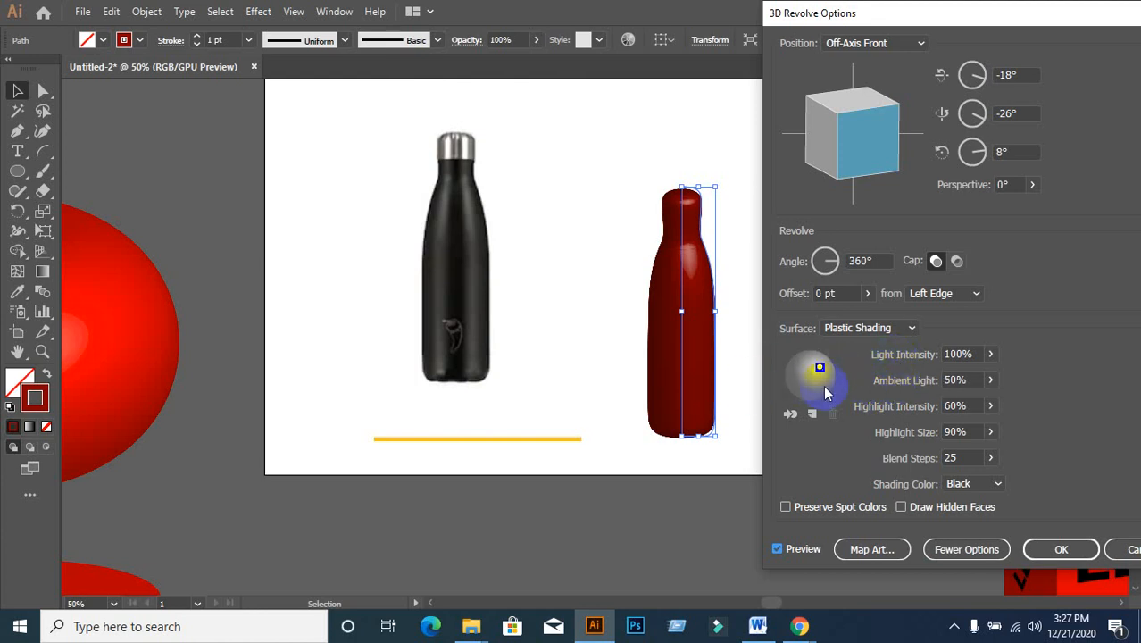
- Lower the existing light on the shading sphere, add a second light, and place the two on opposite sides
{"action": "mouse_move", "coordinate": [821, 370]}
{"action": "left_mouse_down"}
{"action": "mouse_move", "coordinate": [819, 388]}
{"action": "mouse_move", "coordinate": [818, 376]}
{"action": "left_mouse_up"}
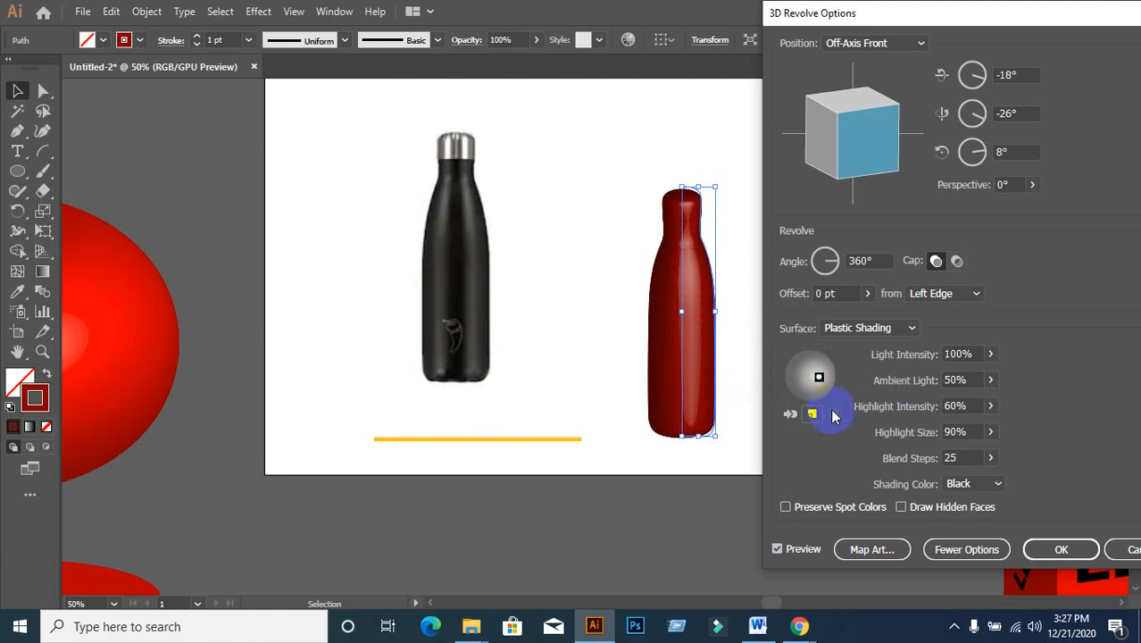
{"action": "left_click", "coordinate": [812, 413]}
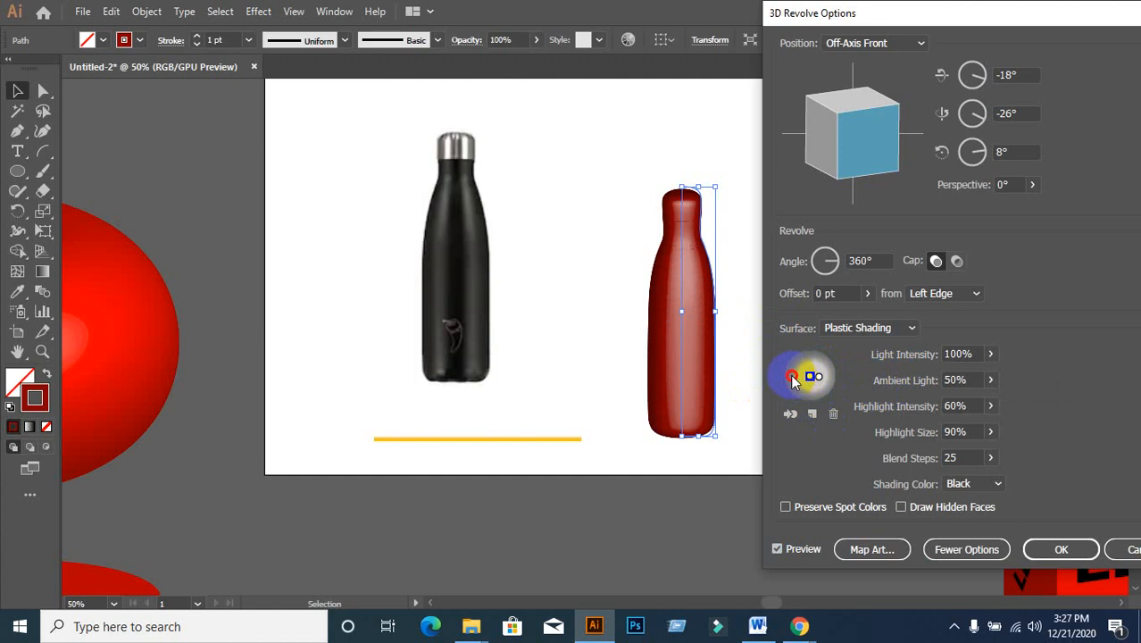
{"action": "left_click_drag", "start_coordinate": [793, 380], "coordinate": [831, 379]}
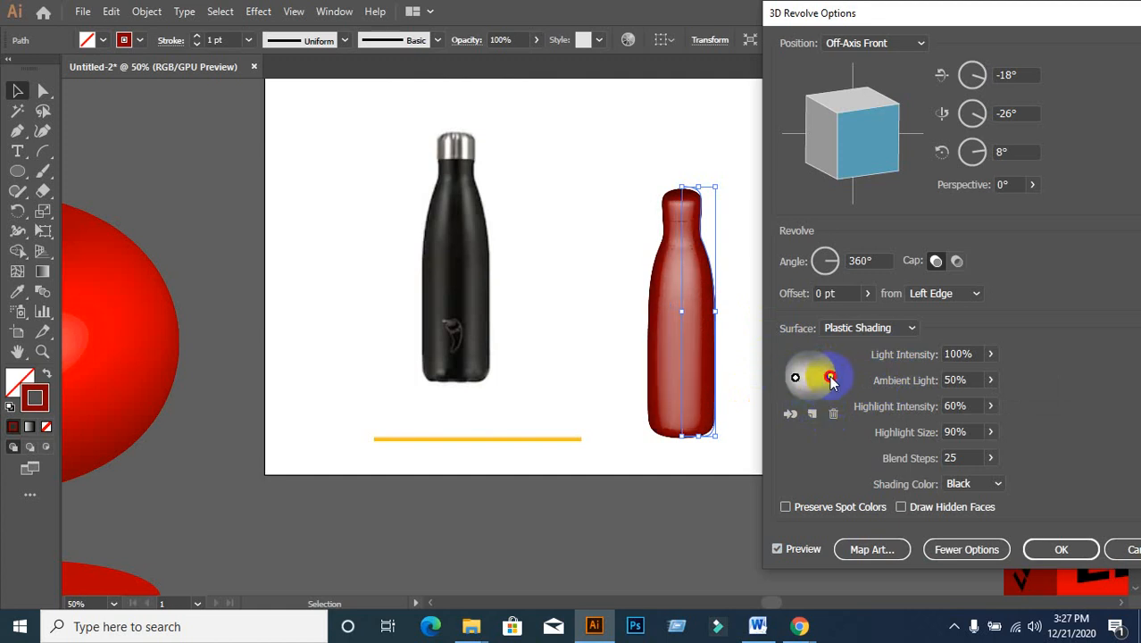
{"action": "left_click", "coordinate": [797, 379]}
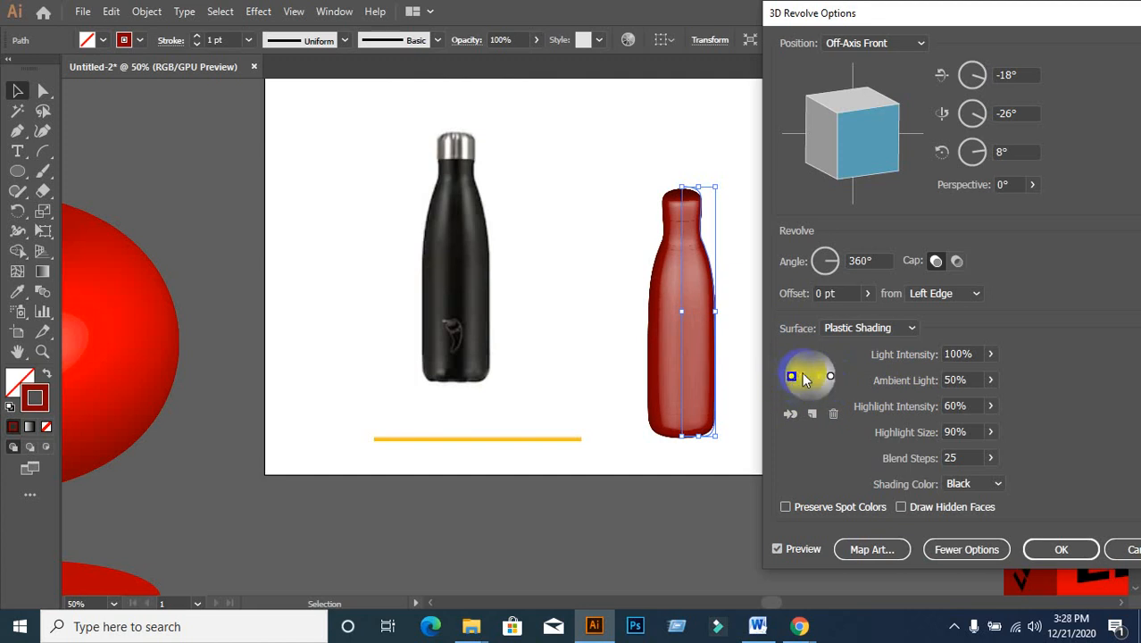
- Set the intensity of the light on the shading sphere's left side to 93%
{"action": "left_click", "coordinate": [964, 355]}
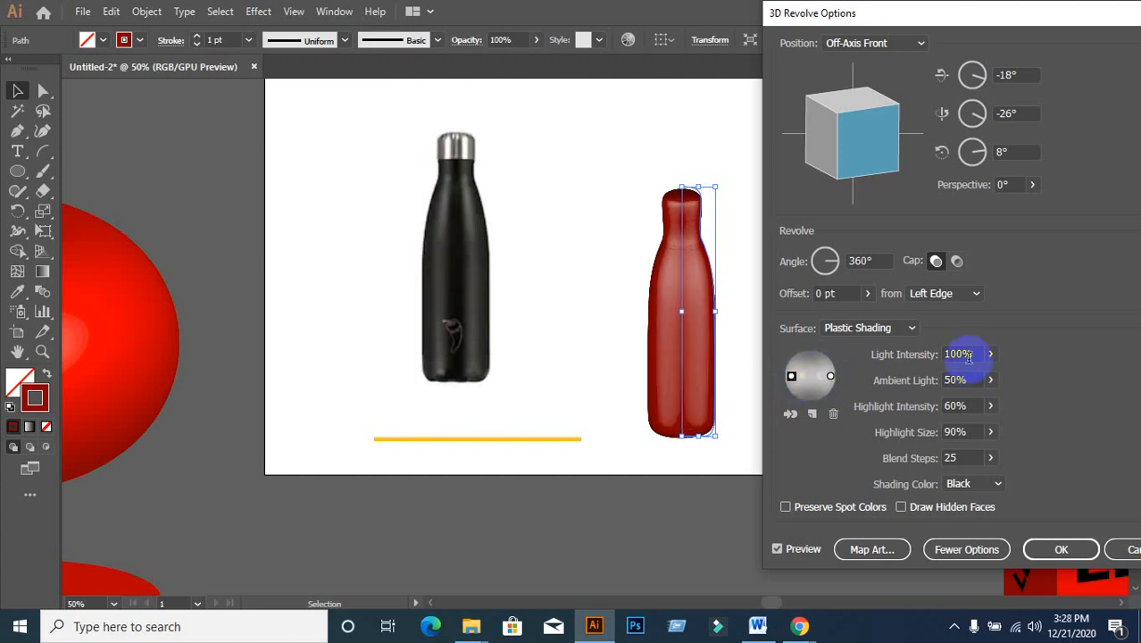
{"action": "scroll", "coordinate": [968, 356], "scroll_direction": "down", "scroll_amount": 20}
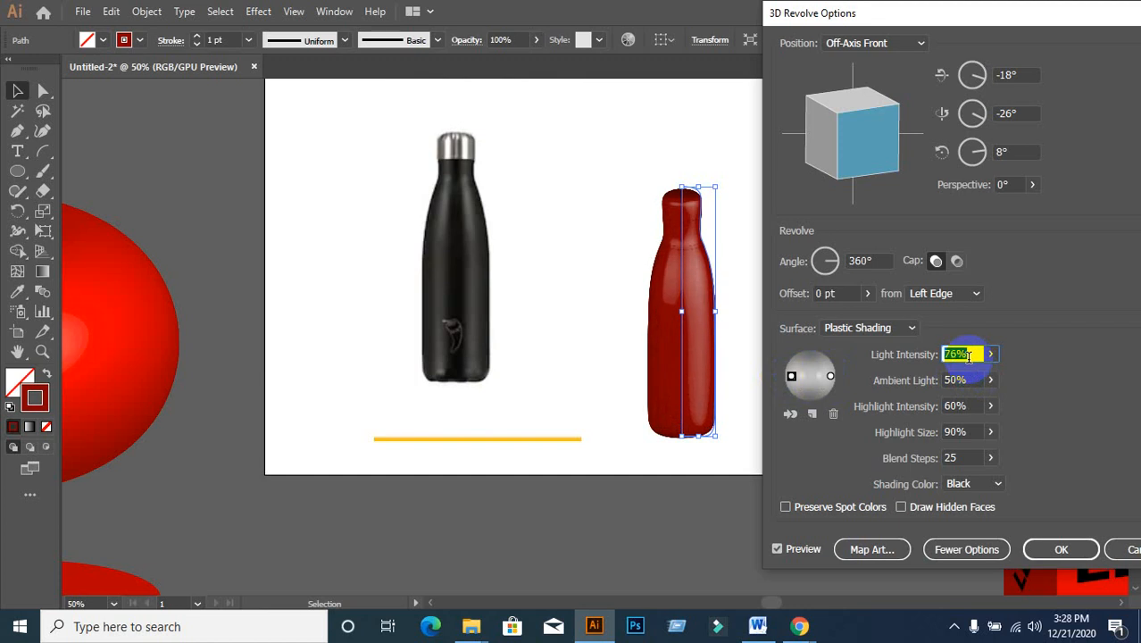
{"action": "scroll", "coordinate": [969, 356], "scroll_direction": "up", "scroll_amount": 2}
{"action": "scroll", "coordinate": [968, 356], "scroll_direction": "up", "scroll_amount": 4}
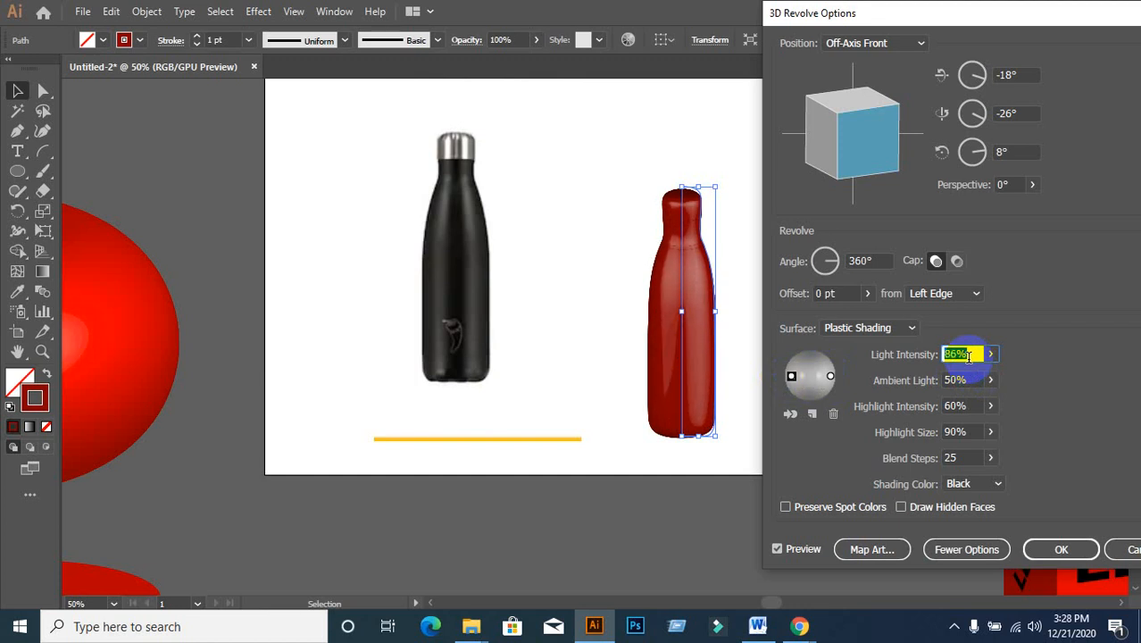
{"action": "scroll", "coordinate": [968, 357], "scroll_direction": "up", "scroll_amount": 5}
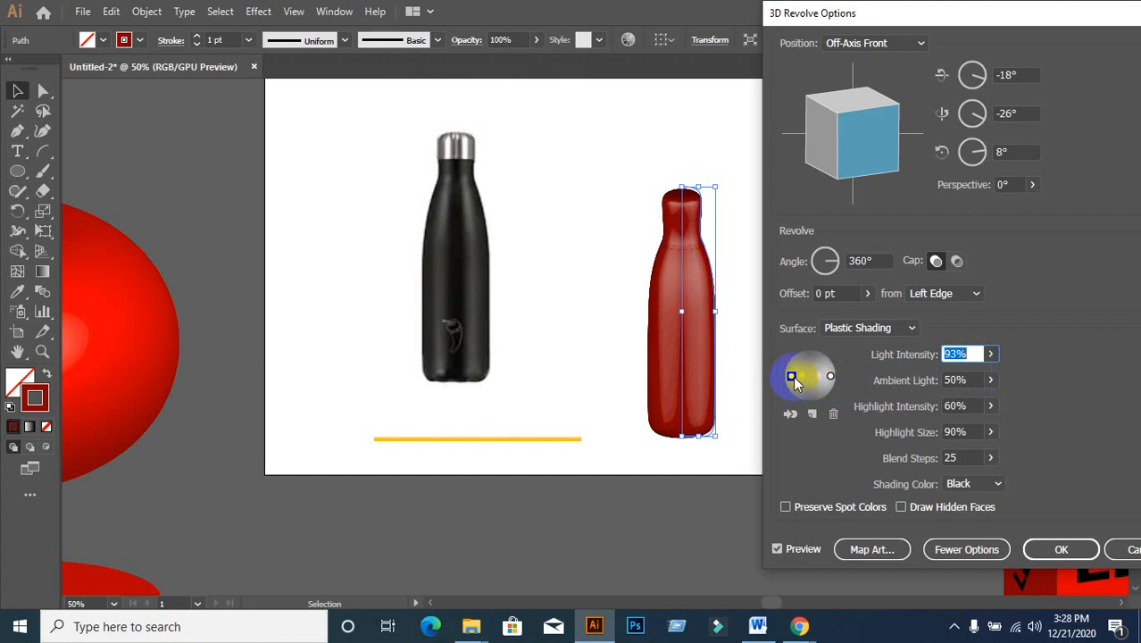
- Spread the two lights to opposite edges of the shading sphere and try the right light's intensity at 86% and 99%
{"action": "mouse_move", "coordinate": [791, 379]}
{"action": "left_mouse_down"}
{"action": "mouse_move", "coordinate": [782, 386]}
{"action": "mouse_move", "coordinate": [857, 379]}
{"action": "mouse_move", "coordinate": [791, 396]}
{"action": "mouse_move", "coordinate": [783, 380]}
{"action": "mouse_move", "coordinate": [839, 381]}
{"action": "left_mouse_up"}
{"action": "left_click", "coordinate": [828, 378]}
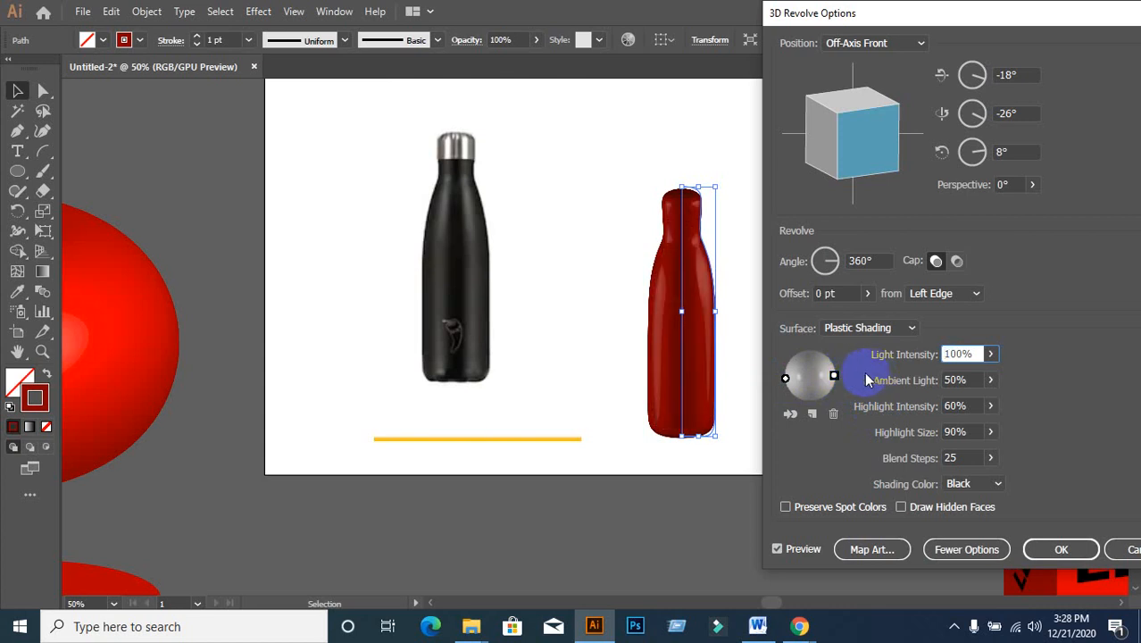
{"action": "left_click", "coordinate": [969, 353]}
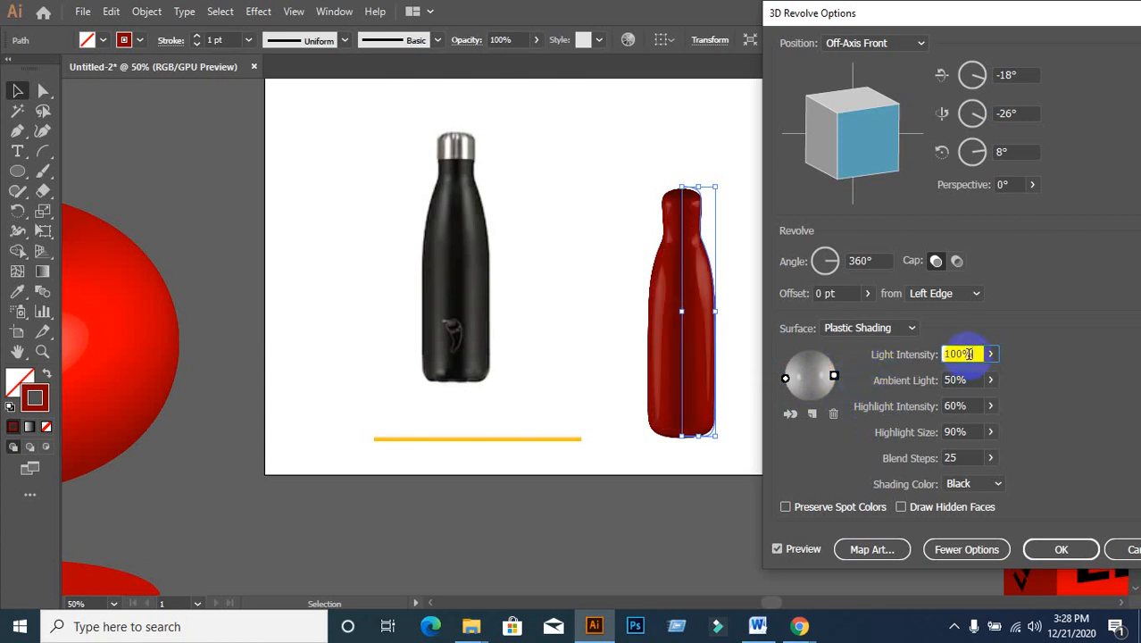
{"action": "key", "text": "Down"}
{"action": "key", "text": "Down"}
{"action": "key", "text": "Down"}
{"action": "key", "text": "Down"}
{"action": "key", "text": "Down"}
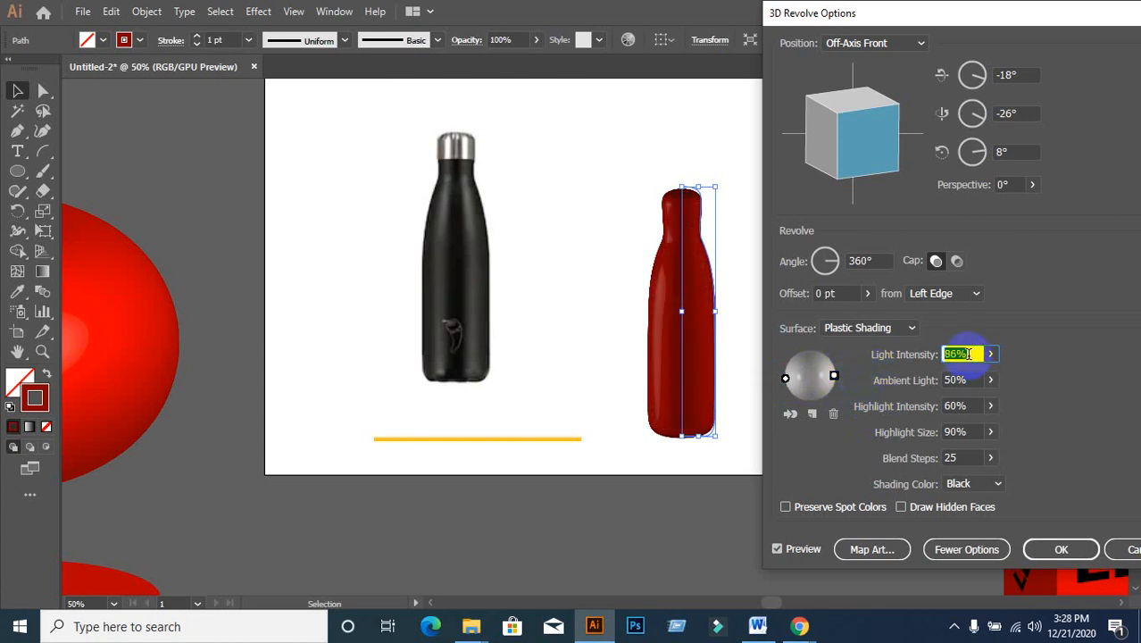
{"action": "key", "text": "Up"}
{"action": "key", "text": "Up"}
{"action": "key", "text": "Up"}
{"action": "key", "text": "Up"}
{"action": "key", "text": "Up"}
{"action": "key", "text": "Up"}
{"action": "key", "text": "Up"}
{"action": "key", "text": "Up"}
{"action": "key", "text": "Up"}
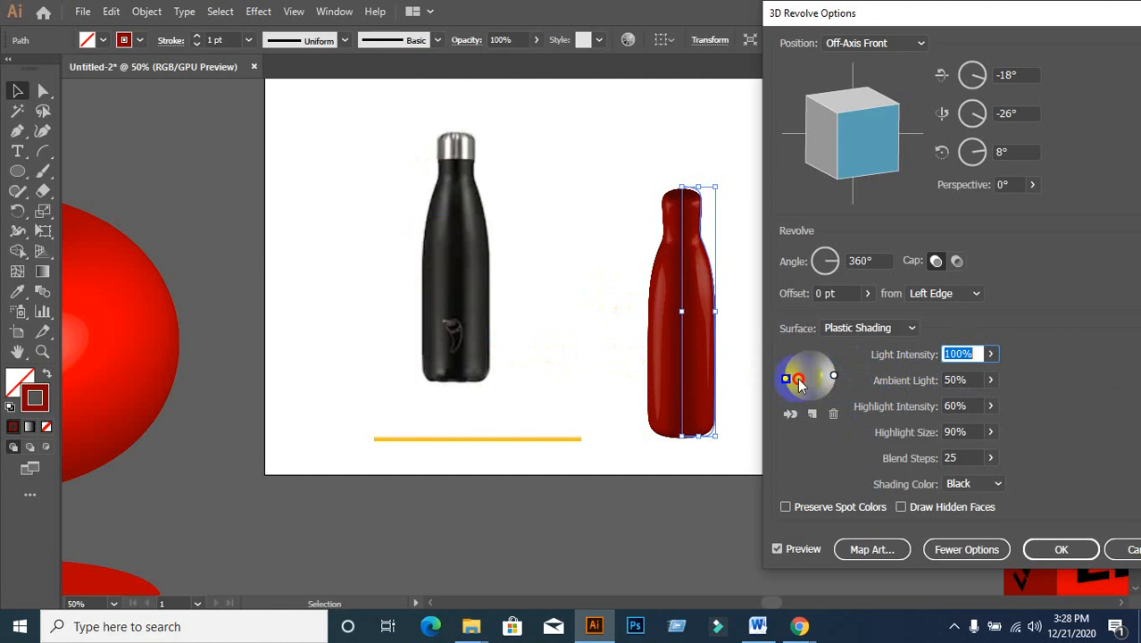
- Delete the light on the shading sphere's left side and move the remaining light to the sphere's centre
{"action": "left_click_drag", "start_coordinate": [784, 379], "coordinate": [803, 381]}
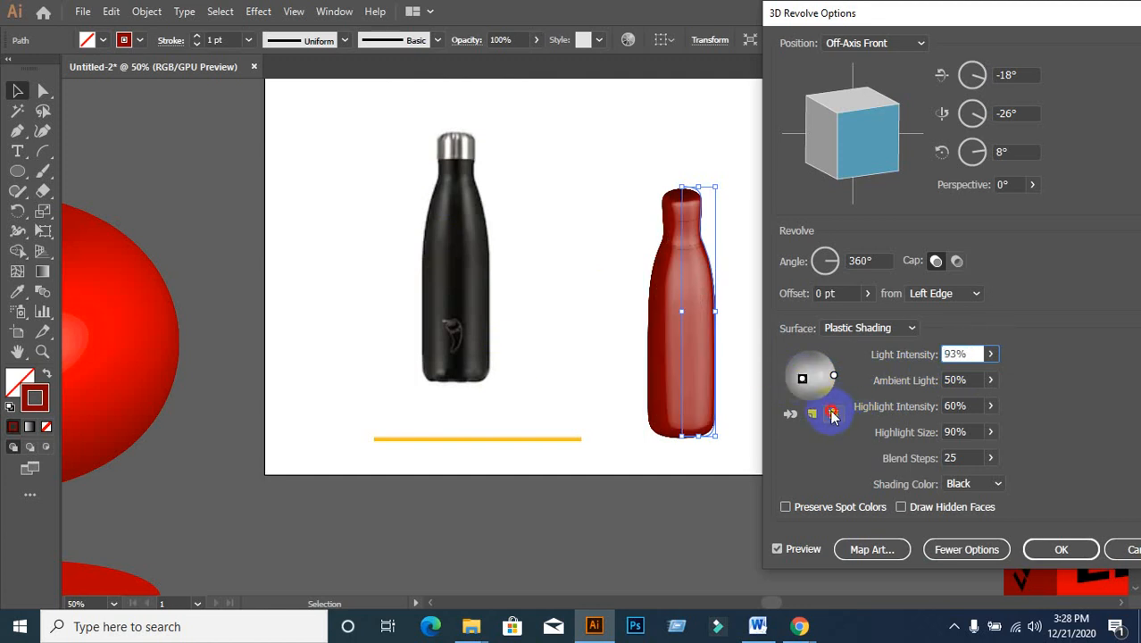
{"action": "left_click", "coordinate": [833, 415]}
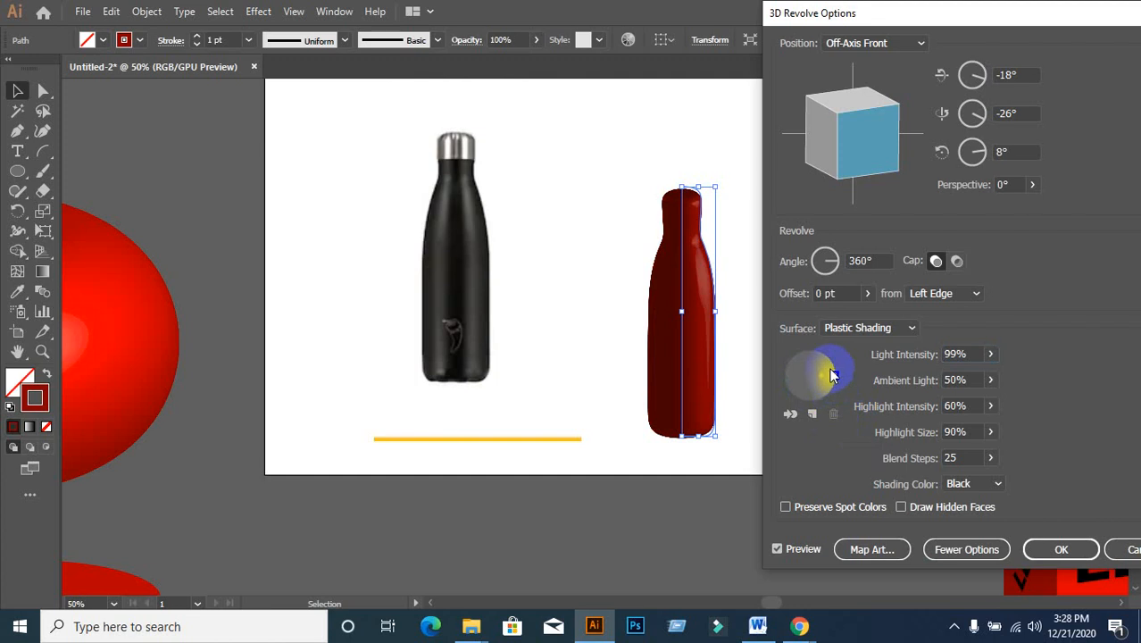
{"action": "mouse_move", "coordinate": [832, 376]}
{"action": "left_mouse_down"}
{"action": "mouse_move", "coordinate": [796, 378]}
{"action": "mouse_move", "coordinate": [808, 382]}
{"action": "left_mouse_up"}
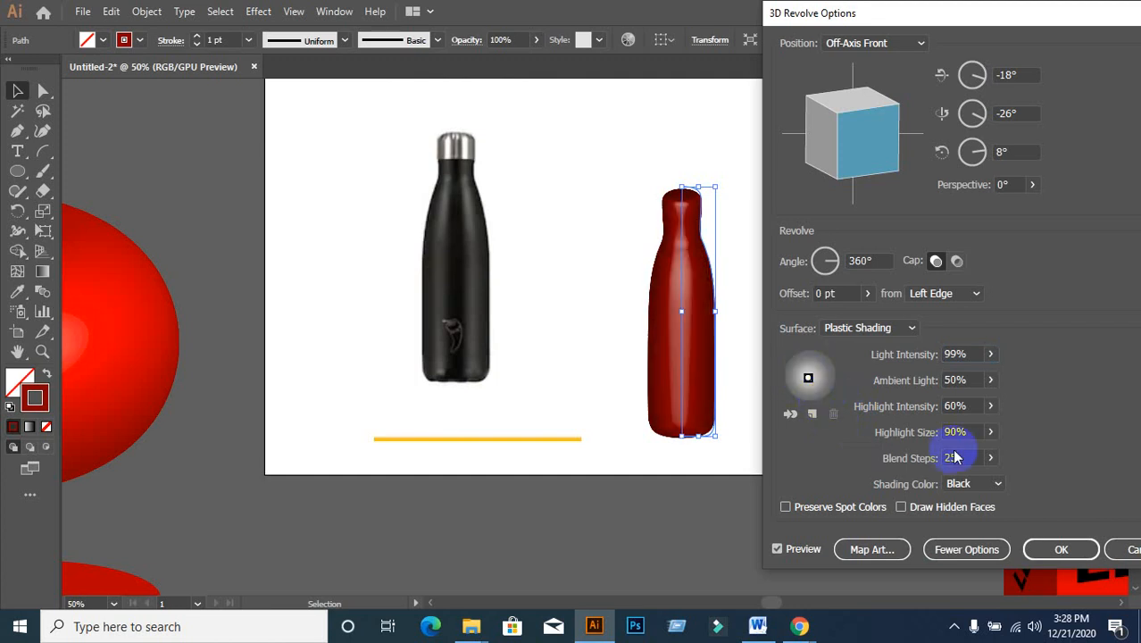
- Set the remaining light's intensity to 88% and apply the 3D Revolve effect
{"action": "left_click", "coordinate": [968, 354]}
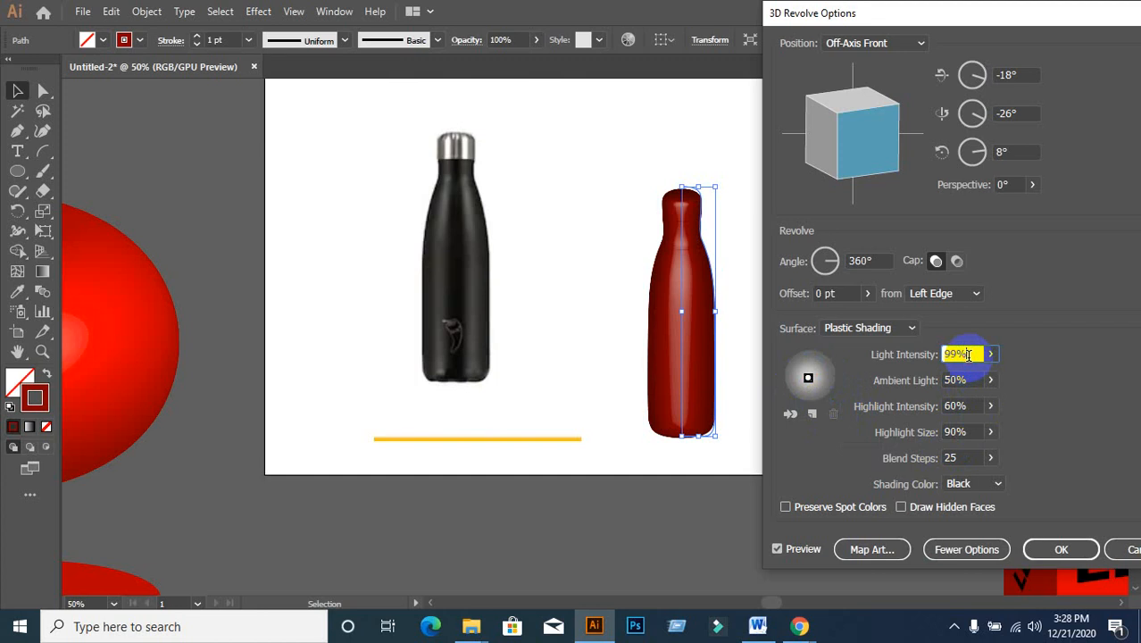
{"action": "scroll", "coordinate": [968, 354], "scroll_direction": "down", "scroll_amount": 6}
{"action": "scroll", "coordinate": [968, 355], "scroll_direction": "down", "scroll_amount": 12}
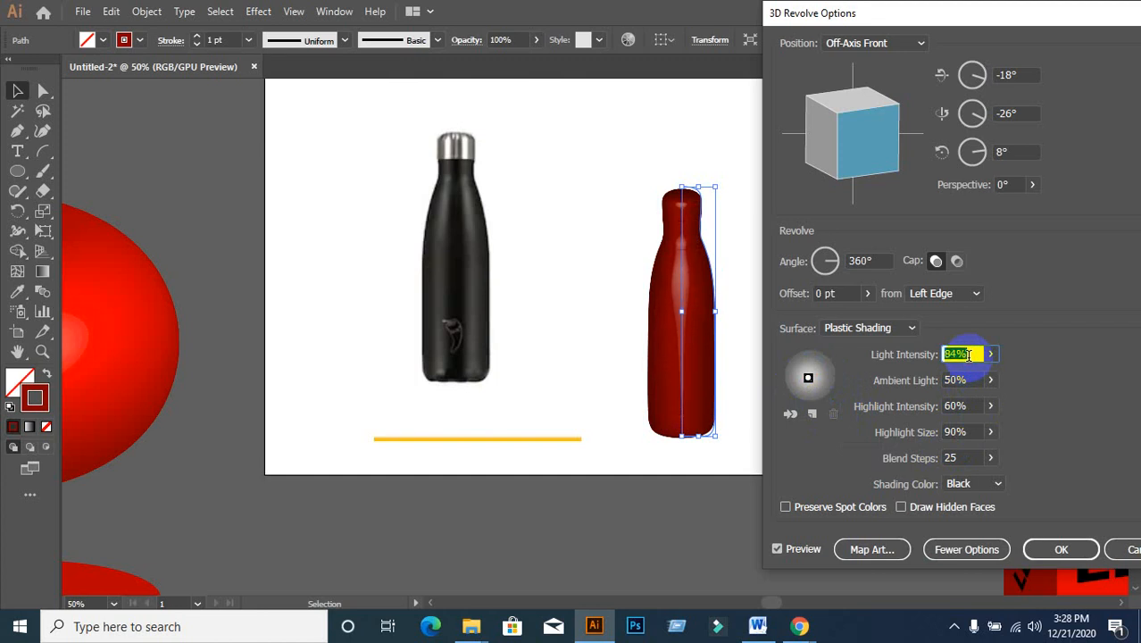
{"action": "scroll", "coordinate": [968, 354], "scroll_direction": "up", "scroll_amount": 7}
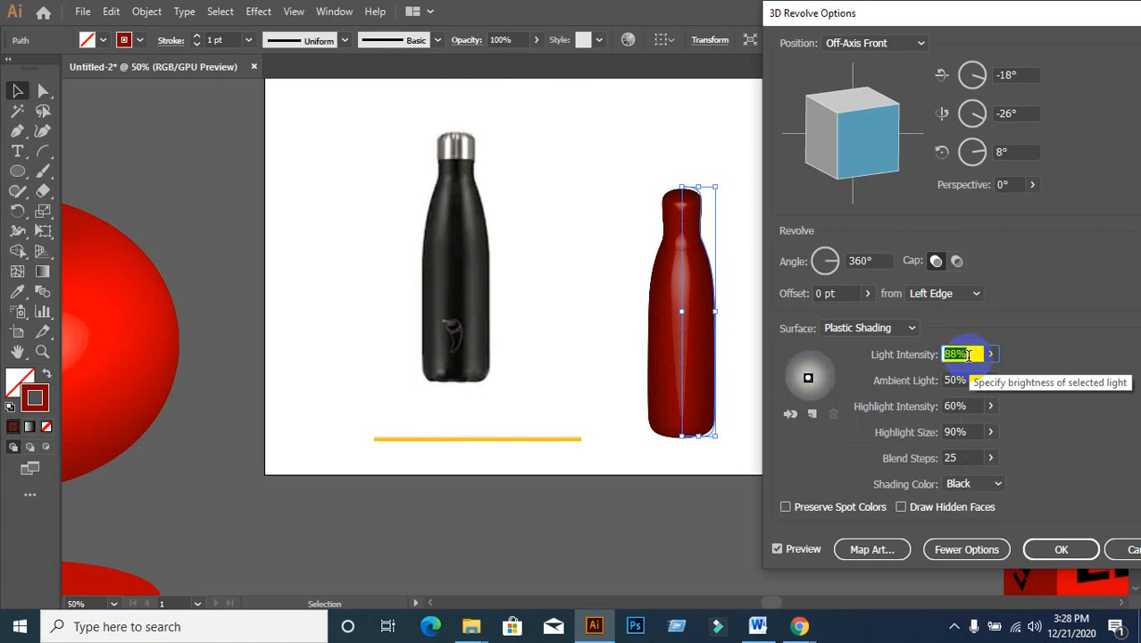
{"action": "key", "text": "Return"}
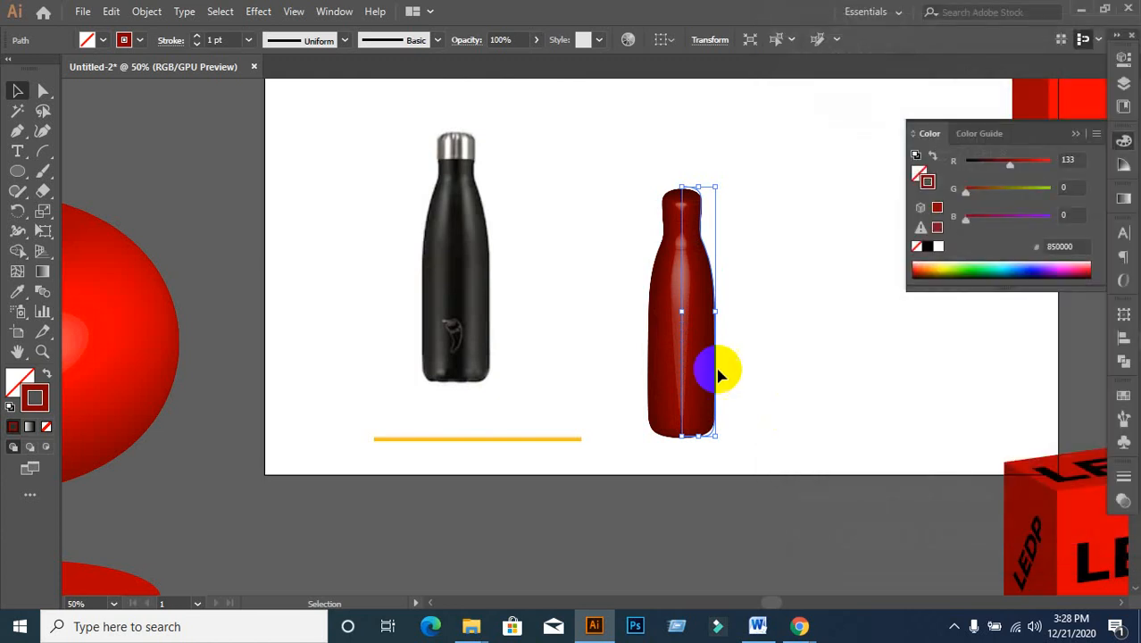
- Recolor the revolved bottle's stroke to dark blue (2e3192), deselect it to check the shading, and reselect it
{"action": "left_click", "coordinate": [129, 41]}
{"action": "left_click", "coordinate": [139, 82]}
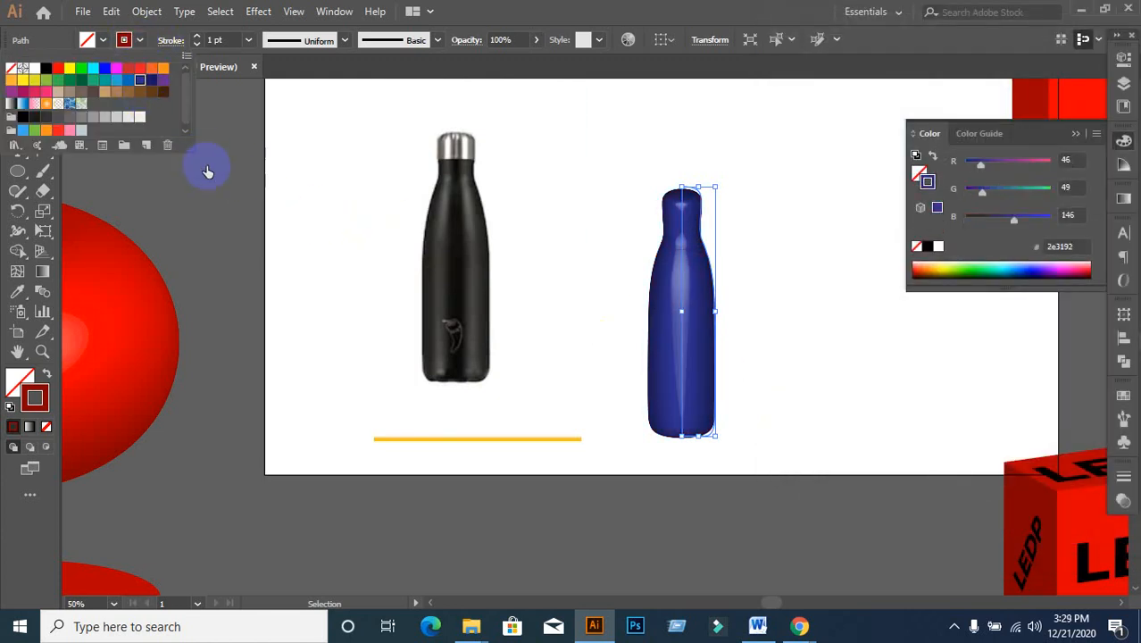
{"action": "left_click", "coordinate": [304, 262]}
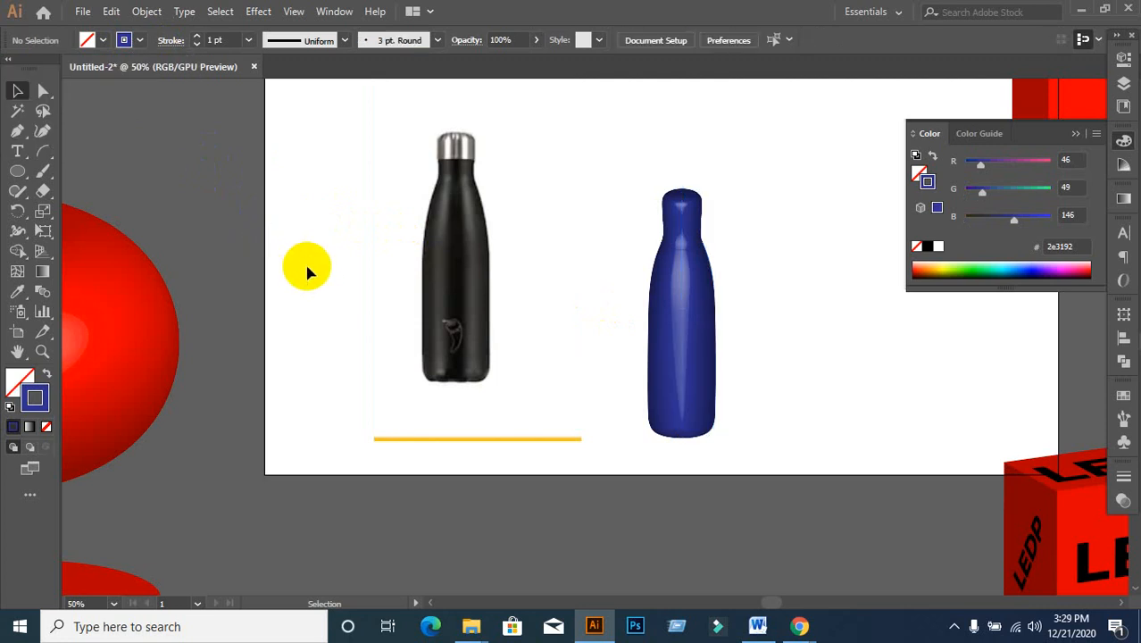
{"action": "left_click", "coordinate": [701, 357]}
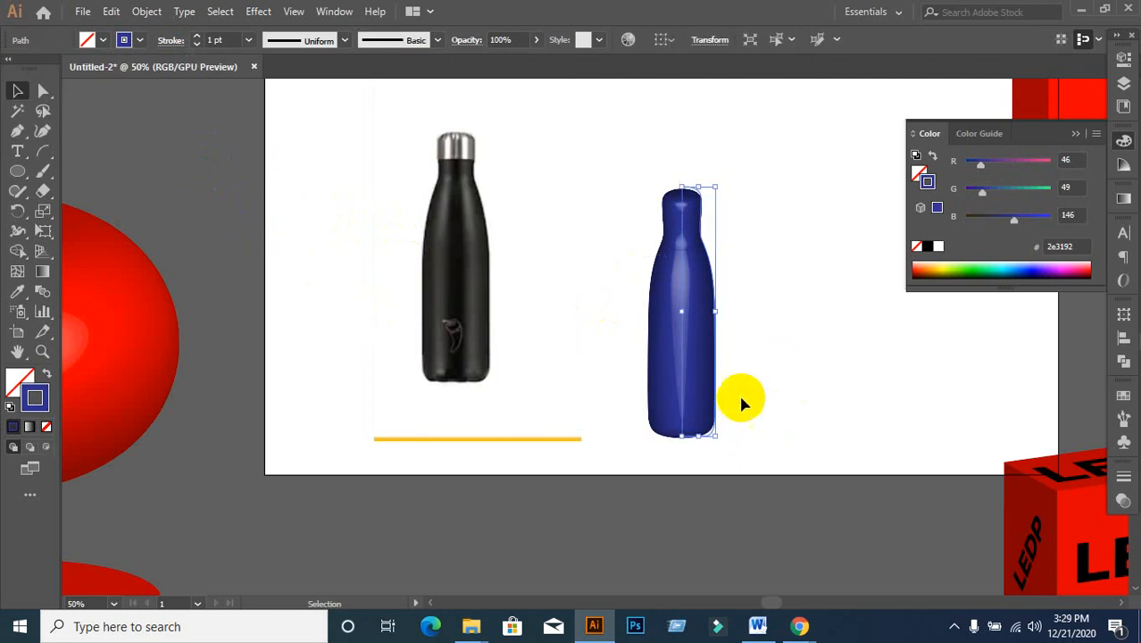
- Move the revolved blue bottle up so it stands level with the reference bottle, spaced to its right
{"action": "left_click_drag", "start_coordinate": [683, 357], "coordinate": [636, 291]}
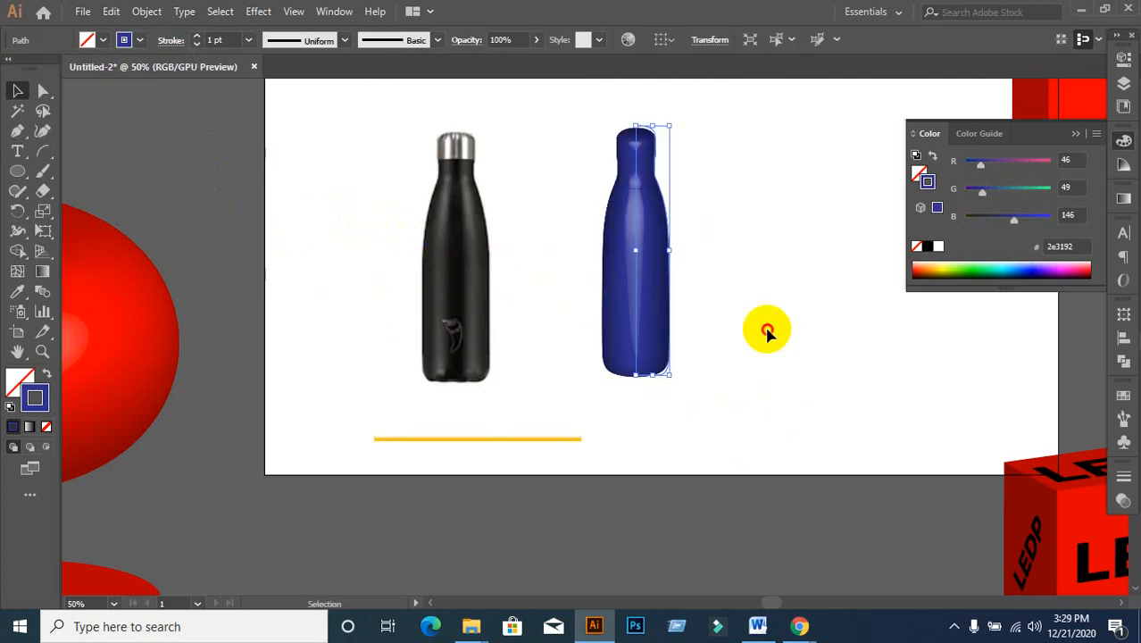
{"action": "left_click", "coordinate": [587, 205]}
{"action": "left_click", "coordinate": [659, 214]}
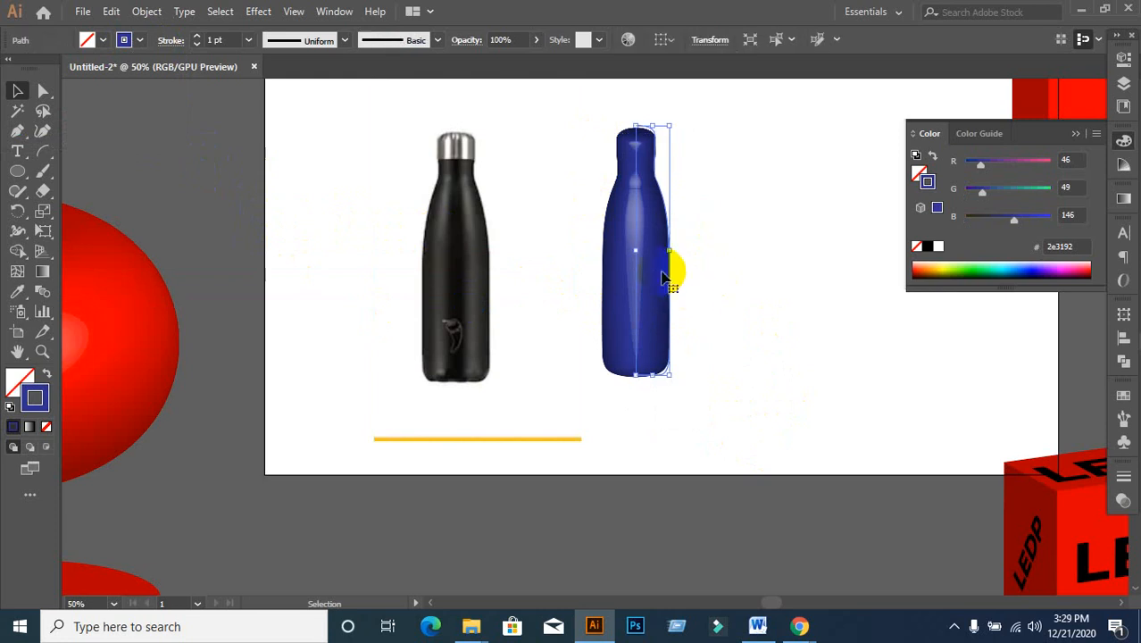
{"action": "left_click_drag", "start_coordinate": [636, 282], "coordinate": [705, 277]}
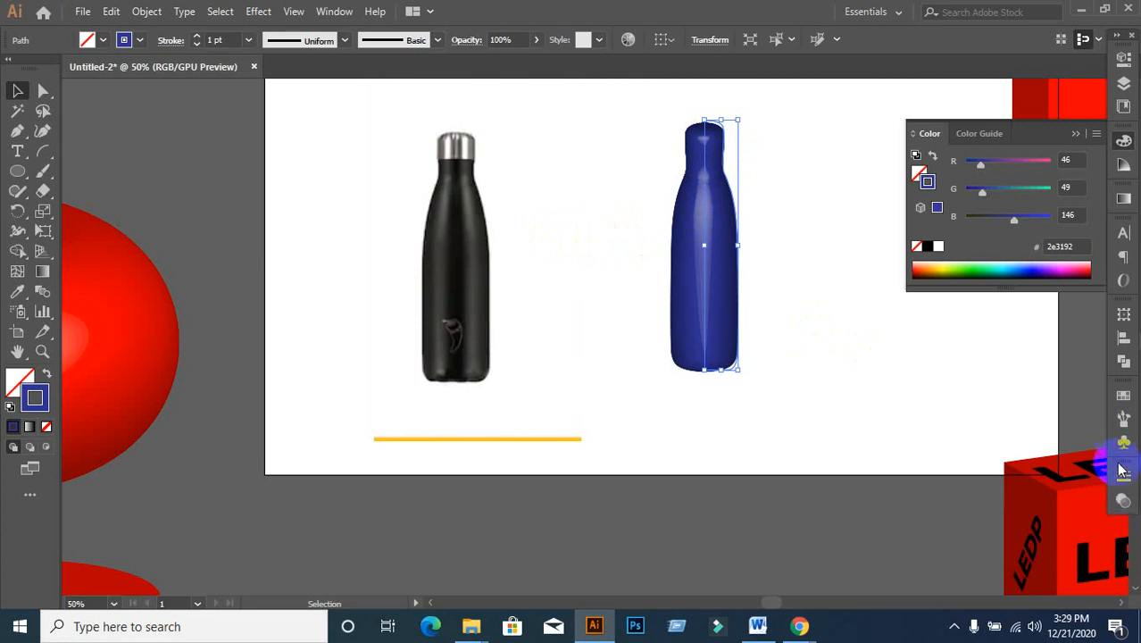
- Open the Map Art settings of the bottle's 3D Revolve effect from its appearance attributes, with the preview turned on
{"action": "left_click", "coordinate": [332, 11]}
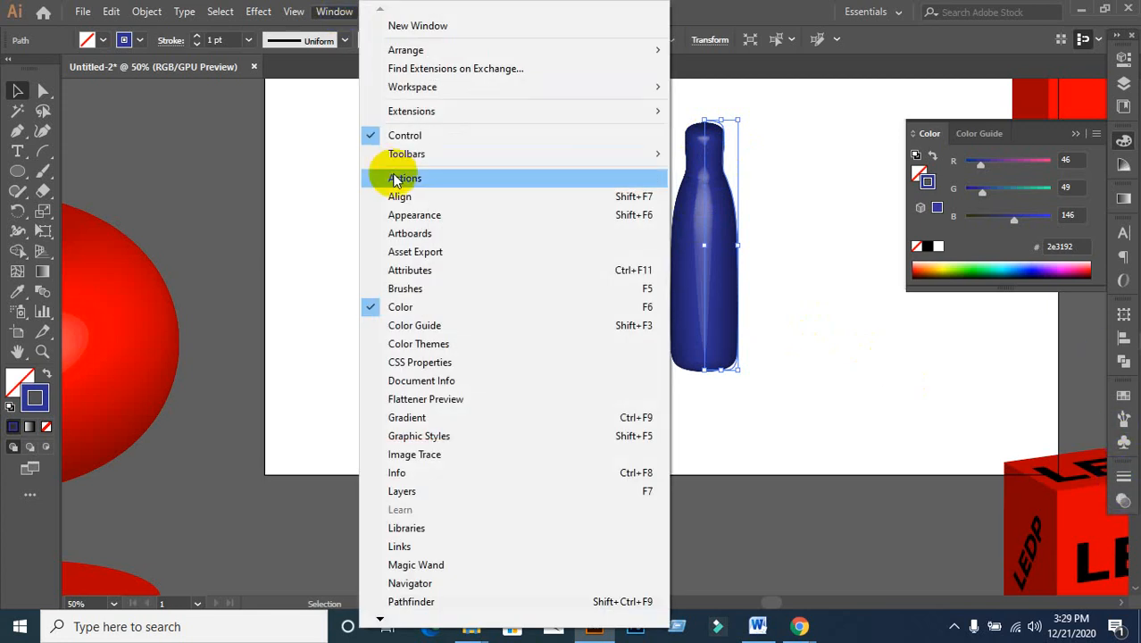
{"action": "left_click", "coordinate": [419, 215]}
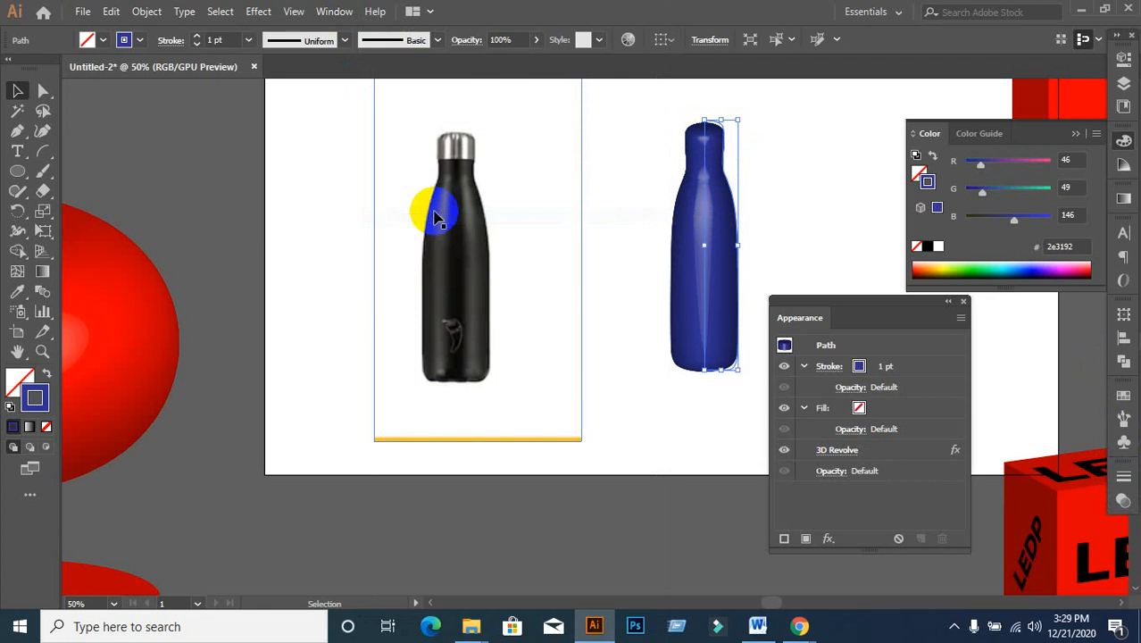
{"action": "left_click", "coordinate": [848, 452]}
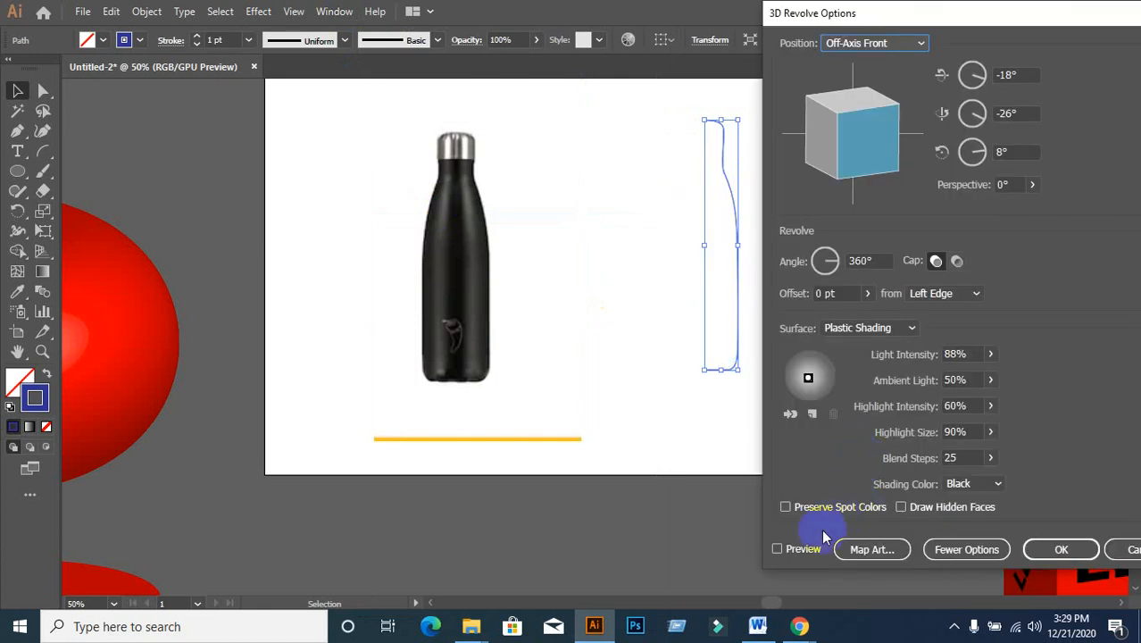
{"action": "left_click", "coordinate": [788, 551]}
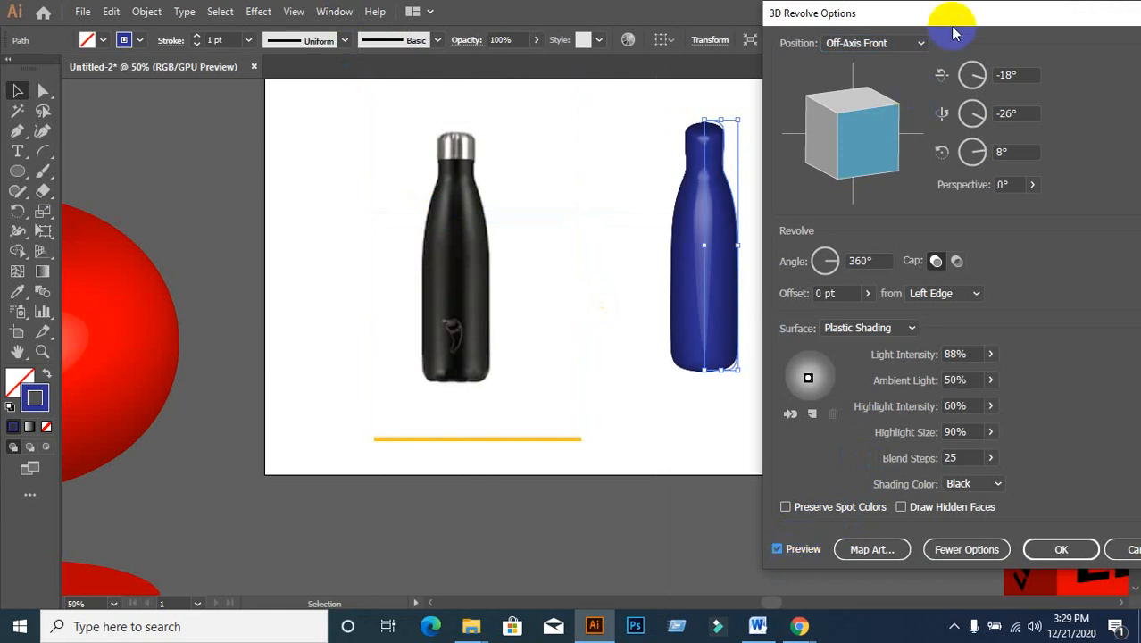
{"action": "left_click_drag", "start_coordinate": [956, 22], "coordinate": [1006, 45]}
{"action": "left_click", "coordinate": [926, 572]}
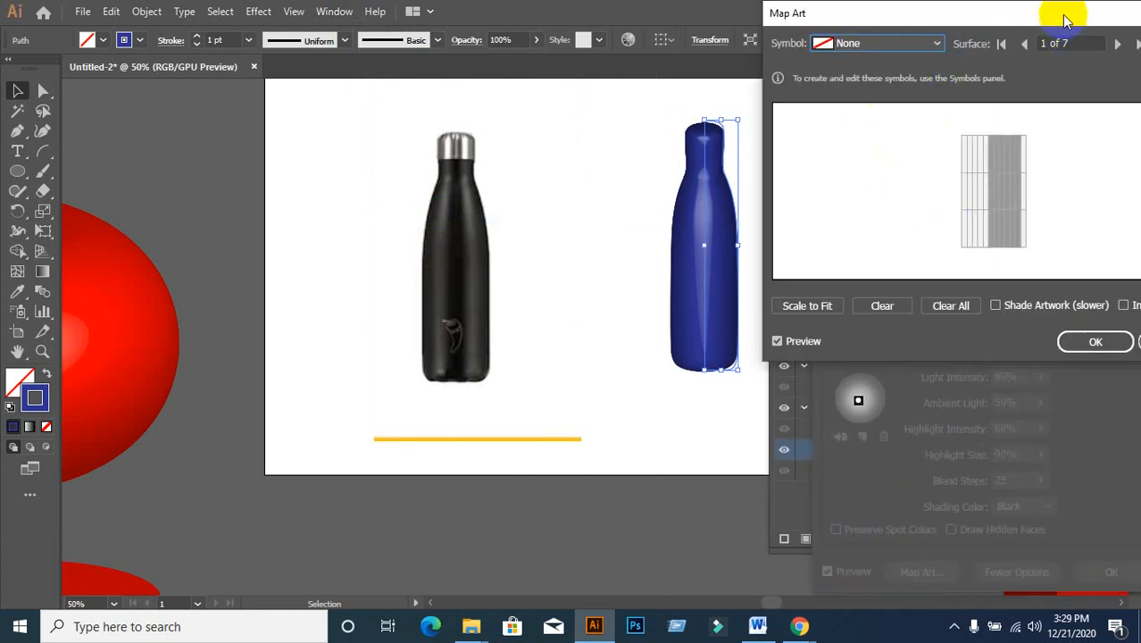
{"action": "left_click_drag", "start_coordinate": [1059, 17], "coordinate": [932, 325]}
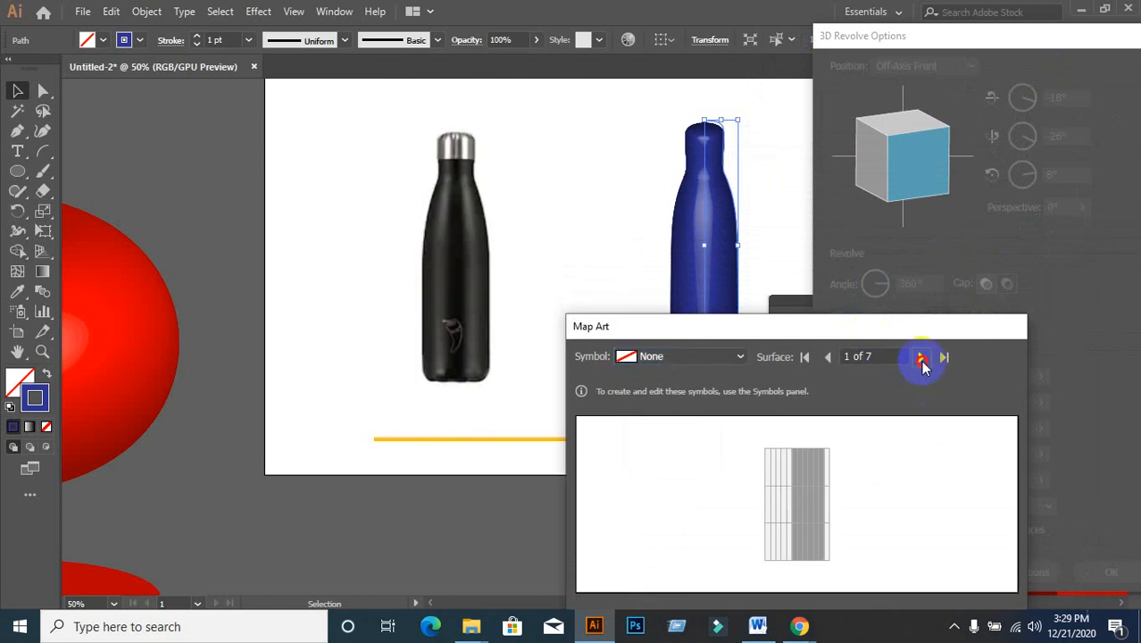
- Cycle through the bottle's mappable surfaces in Map Art to examine which part of the model each one covers
{"action": "left_click", "coordinate": [921, 357]}
{"action": "left_click", "coordinate": [920, 357]}
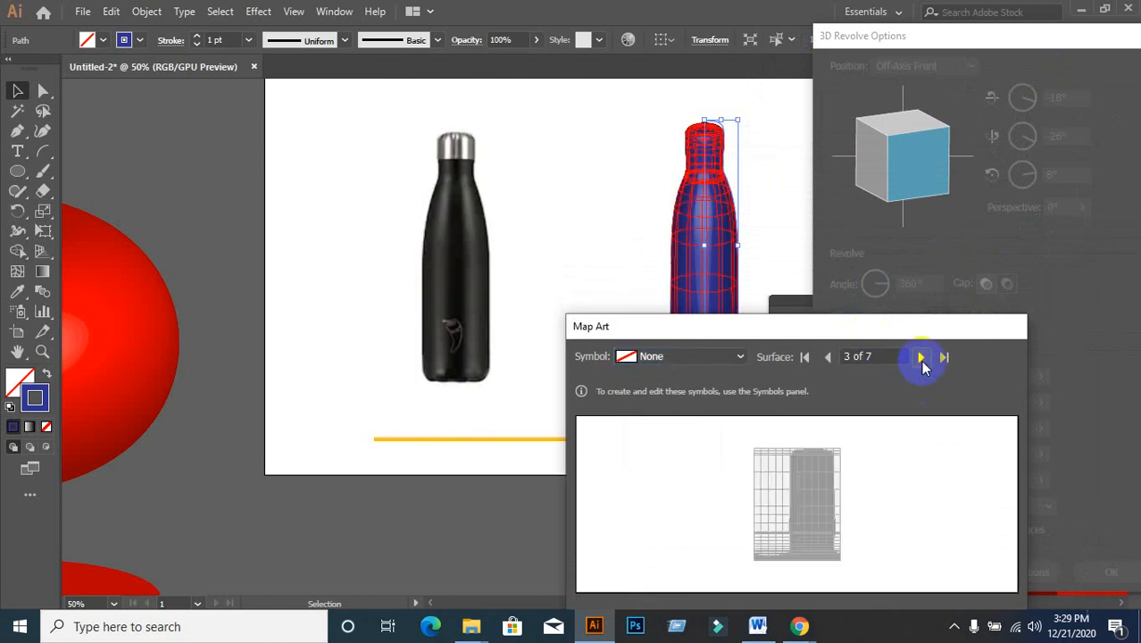
{"action": "left_click", "coordinate": [920, 358]}
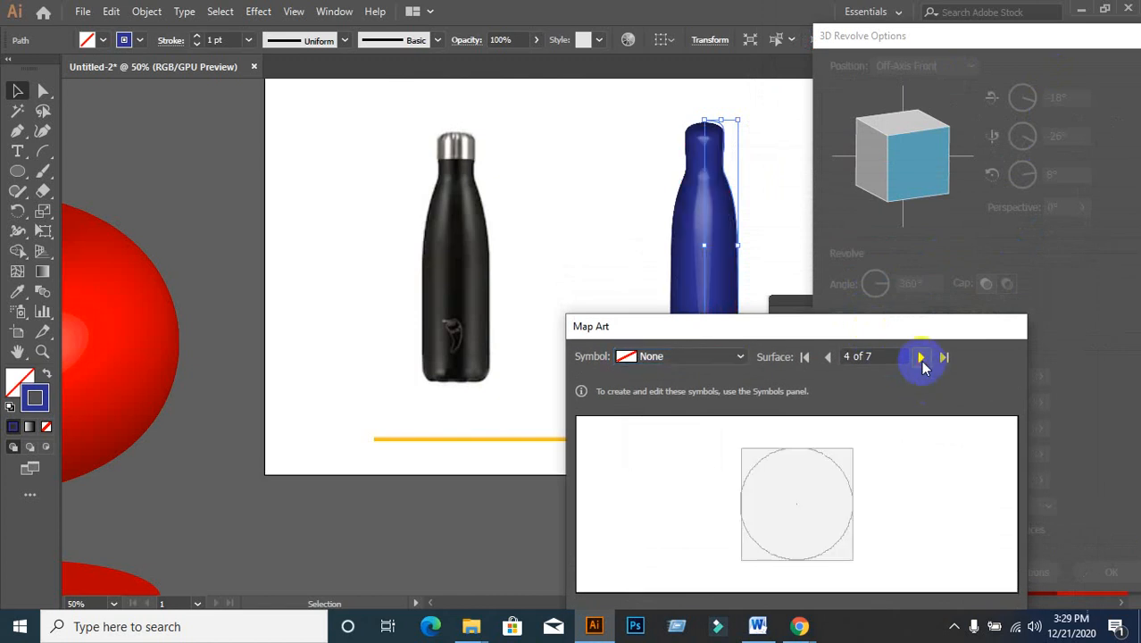
{"action": "left_click", "coordinate": [921, 358]}
{"action": "left_click", "coordinate": [920, 358]}
{"action": "left_click", "coordinate": [920, 358]}
{"action": "left_click", "coordinate": [921, 358]}
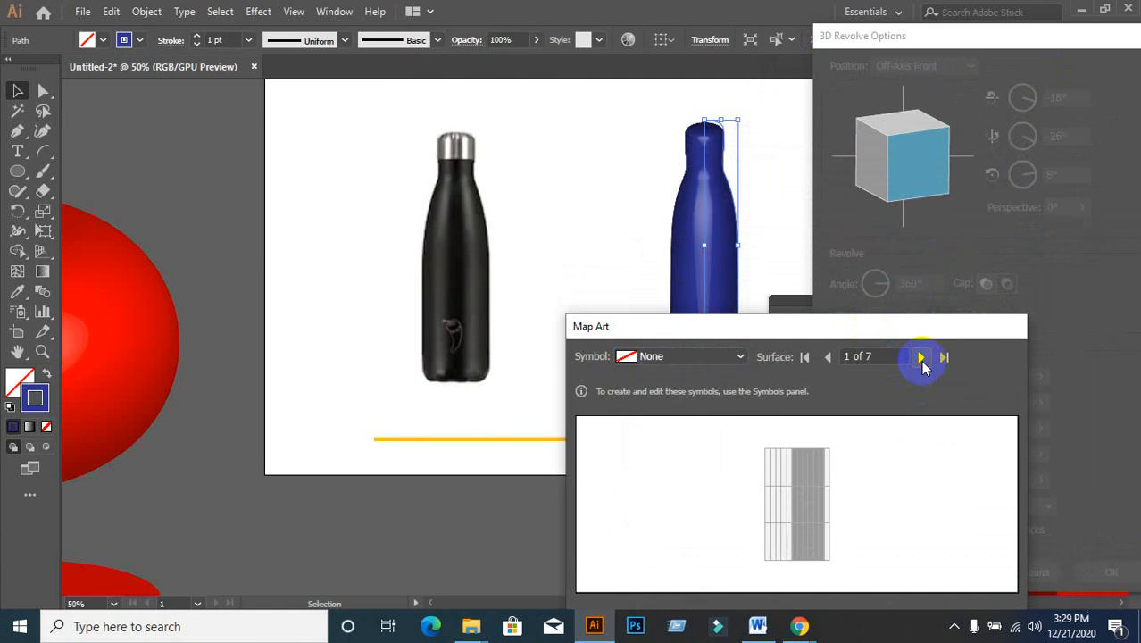
{"action": "left_click", "coordinate": [921, 358]}
{"action": "left_click", "coordinate": [921, 358]}
{"action": "left_click", "coordinate": [921, 358]}
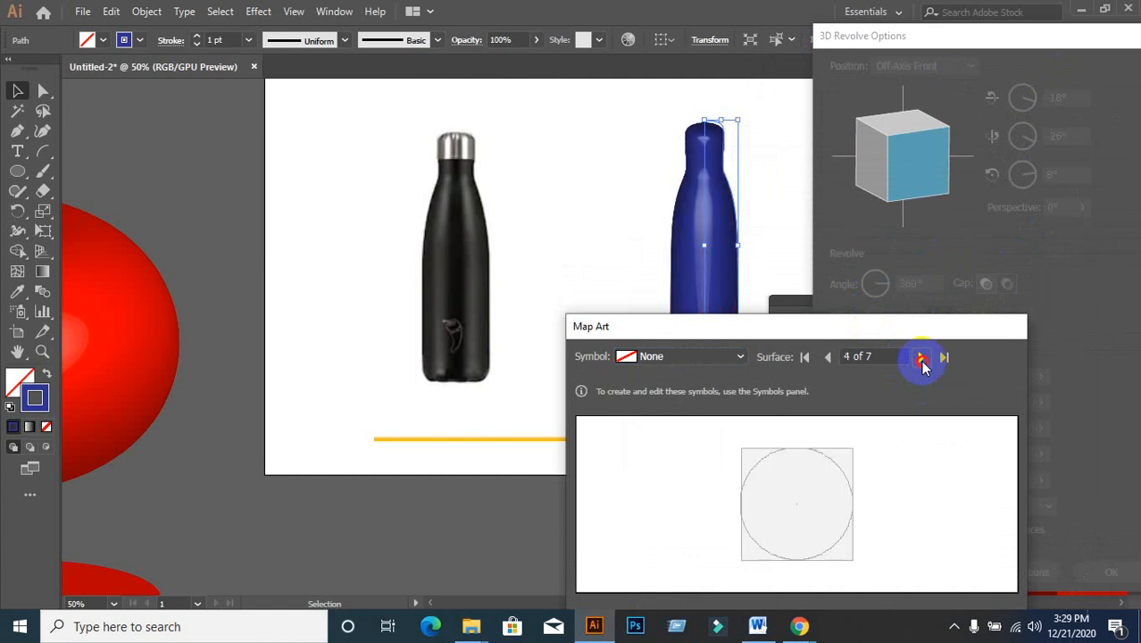
{"action": "left_click", "coordinate": [921, 358]}
{"action": "left_click", "coordinate": [920, 358]}
{"action": "left_click", "coordinate": [921, 358]}
{"action": "left_click", "coordinate": [921, 358]}
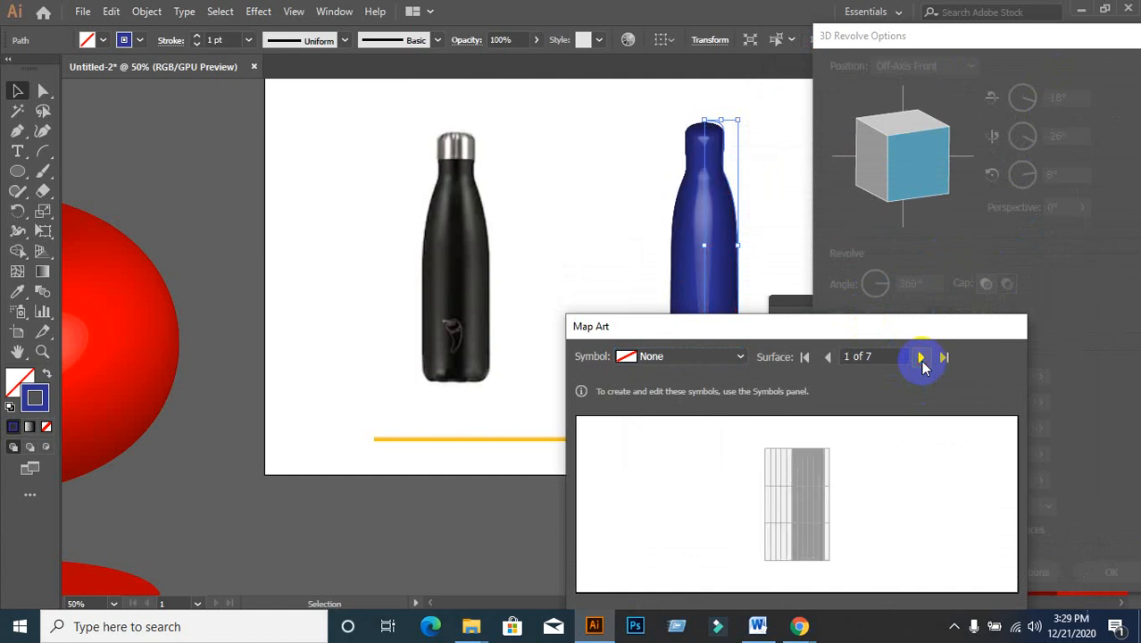
{"action": "left_click", "coordinate": [921, 358]}
{"action": "left_click", "coordinate": [920, 358]}
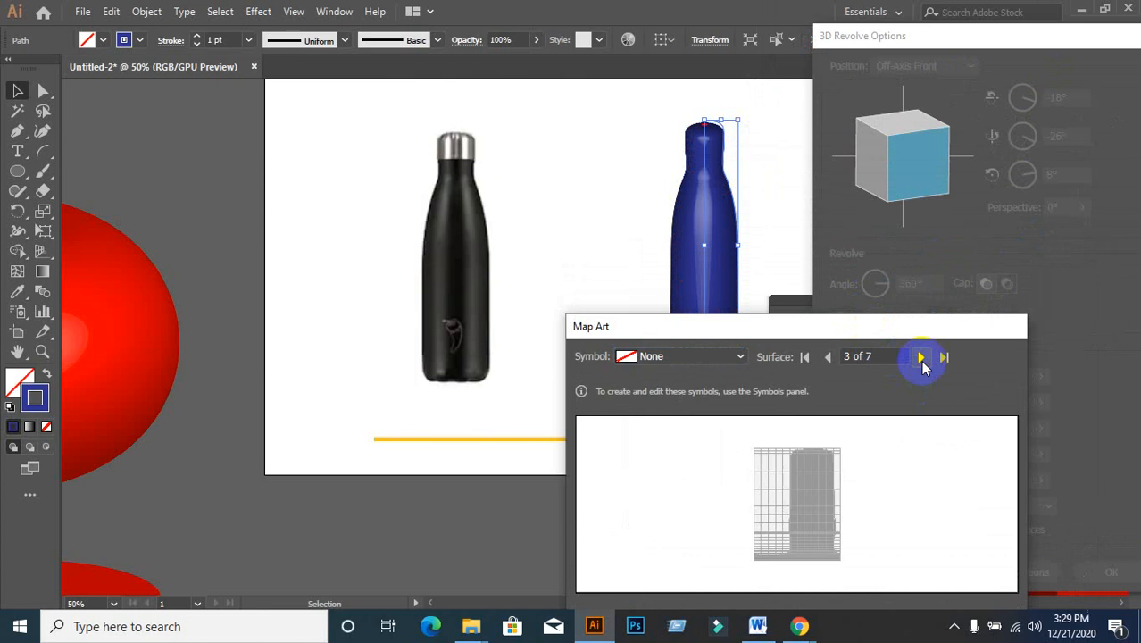
{"action": "left_click", "coordinate": [921, 358]}
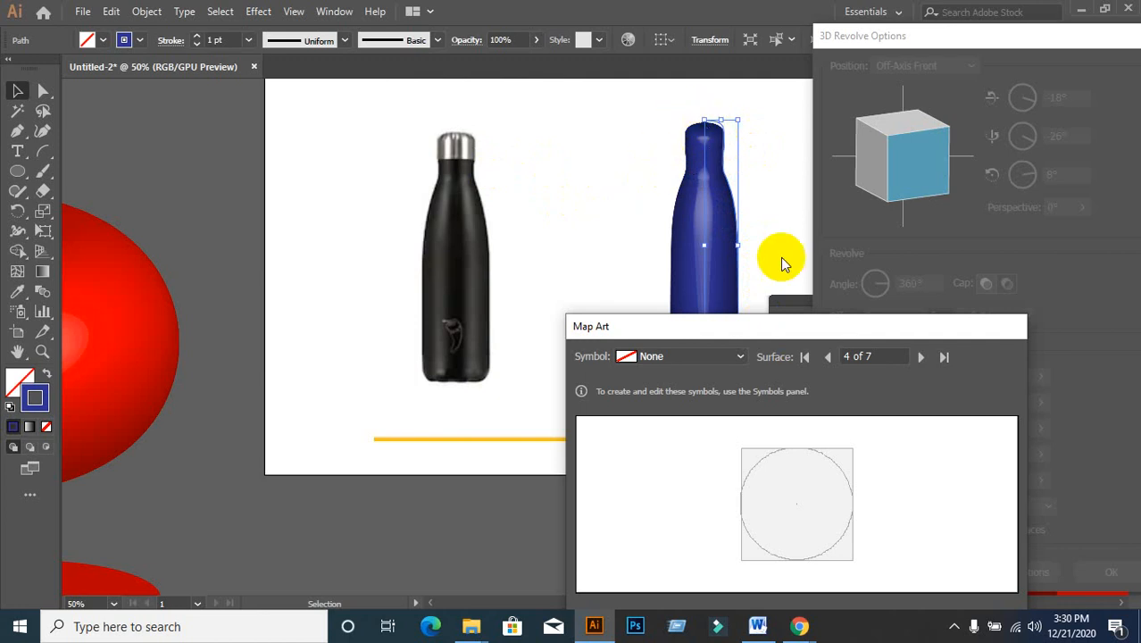
- Step back to surface 2 in Map Art and close the mapping and 3D Revolve options without assigning a symbol
{"action": "left_click", "coordinate": [828, 357]}
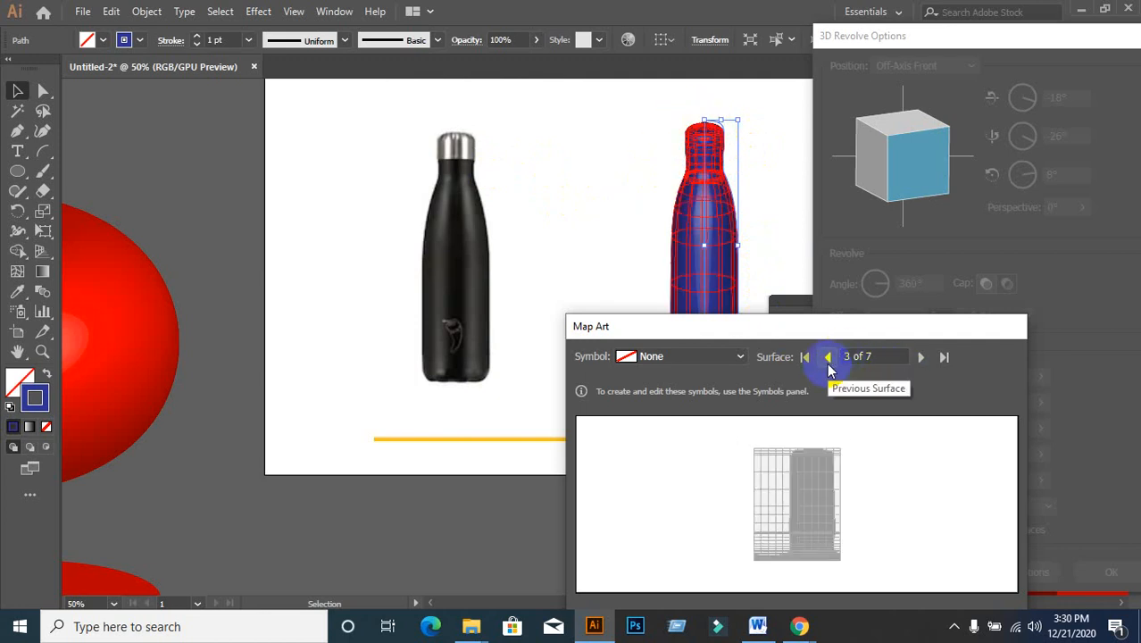
{"action": "left_click", "coordinate": [829, 358]}
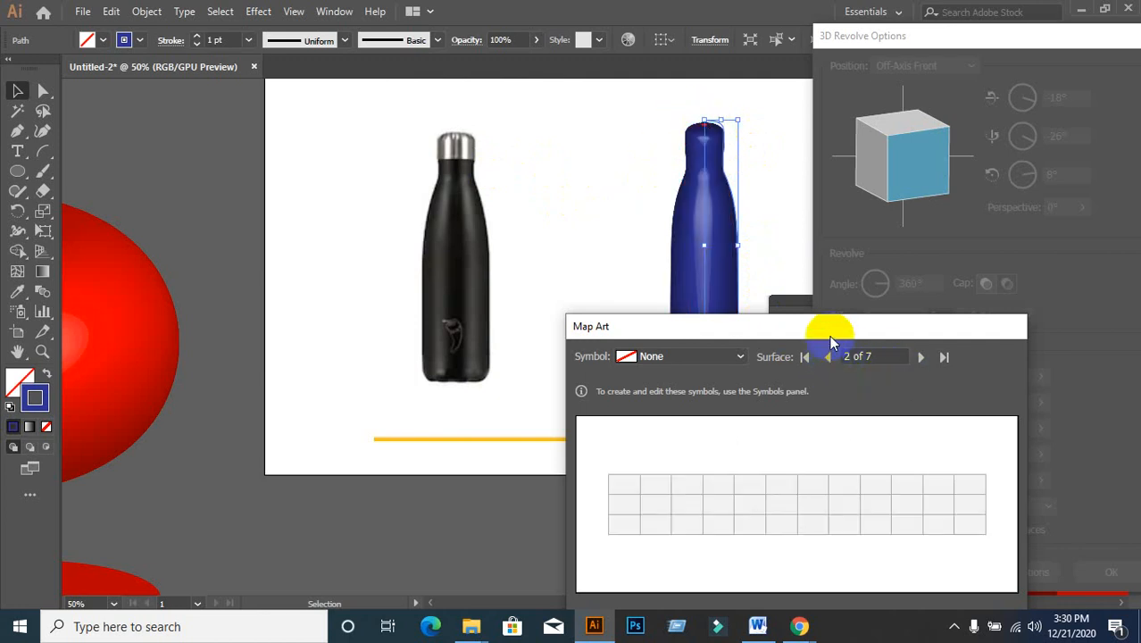
{"action": "left_click_drag", "start_coordinate": [830, 342], "coordinate": [780, 169]}
{"action": "left_click", "coordinate": [938, 489]}
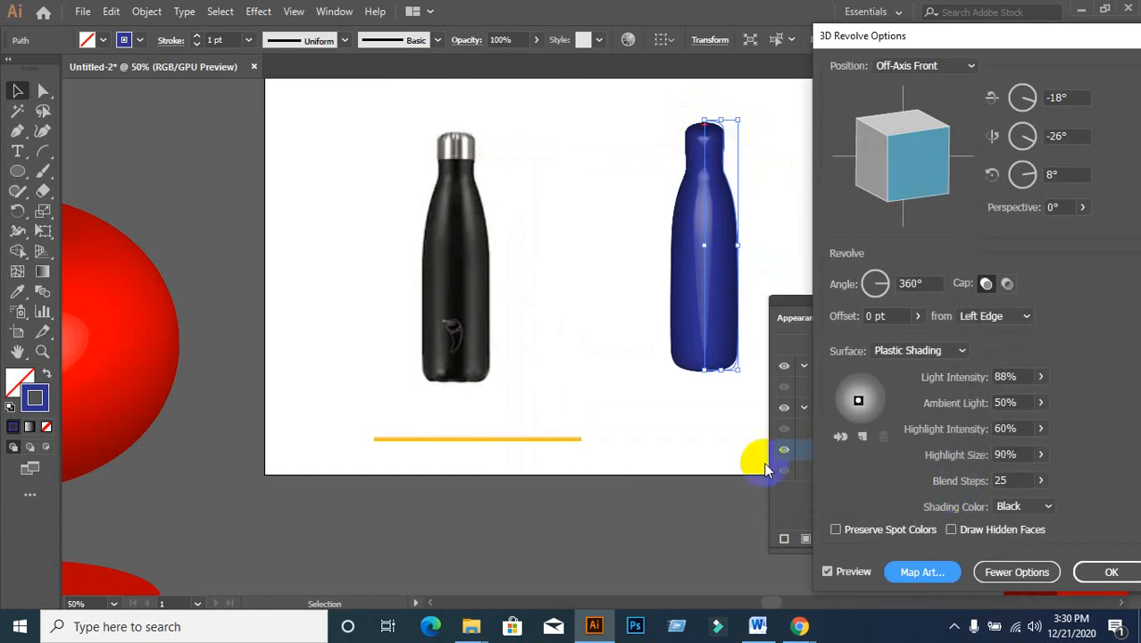
{"action": "left_click", "coordinate": [1108, 571]}
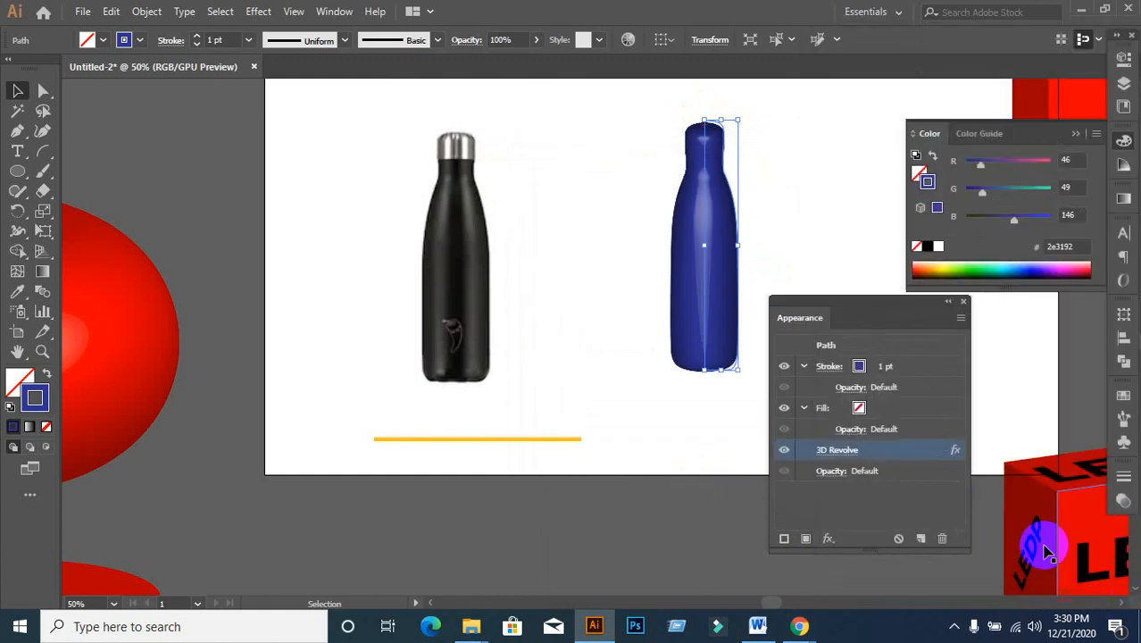
- Deselect the blue bottle and delete the reference bottle image
{"action": "left_click", "coordinate": [623, 214]}
{"action": "left_click_drag", "start_coordinate": [625, 139], "coordinate": [764, 350]}
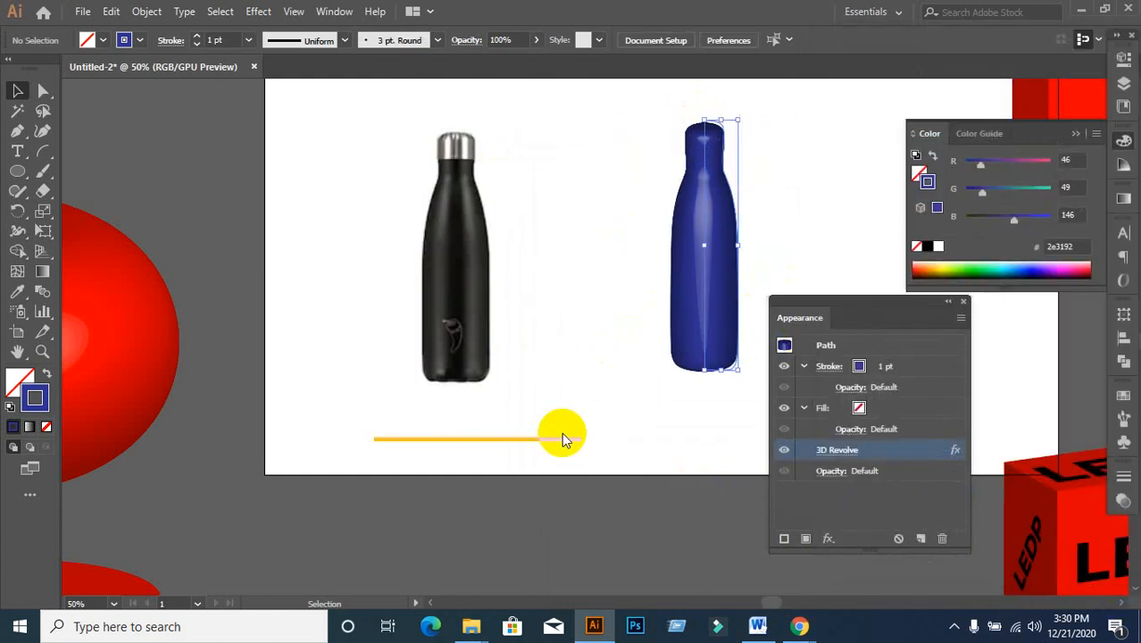
{"action": "left_click", "coordinate": [642, 434]}
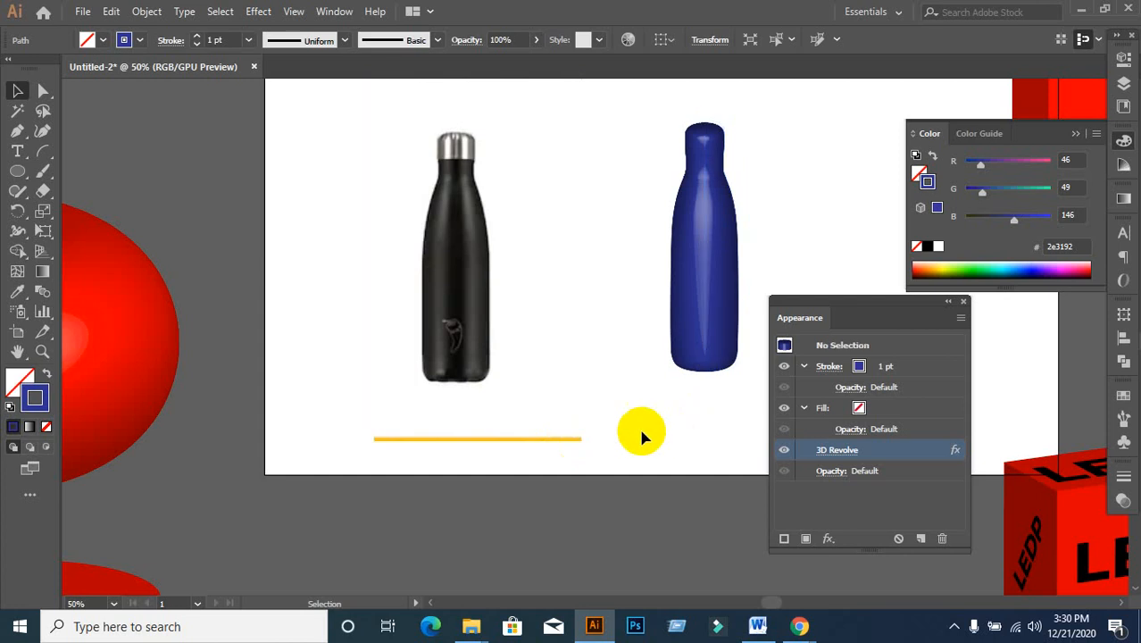
{"action": "left_click", "coordinate": [444, 303]}
{"action": "key", "text": "Delete"}
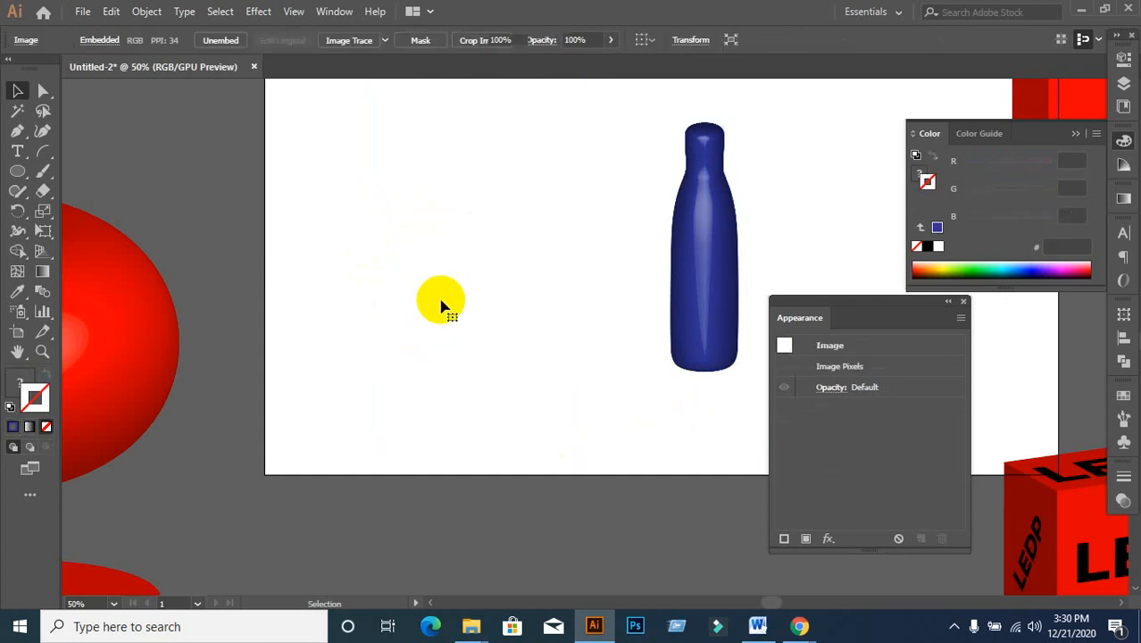
{"action": "left_click", "coordinate": [690, 313]}
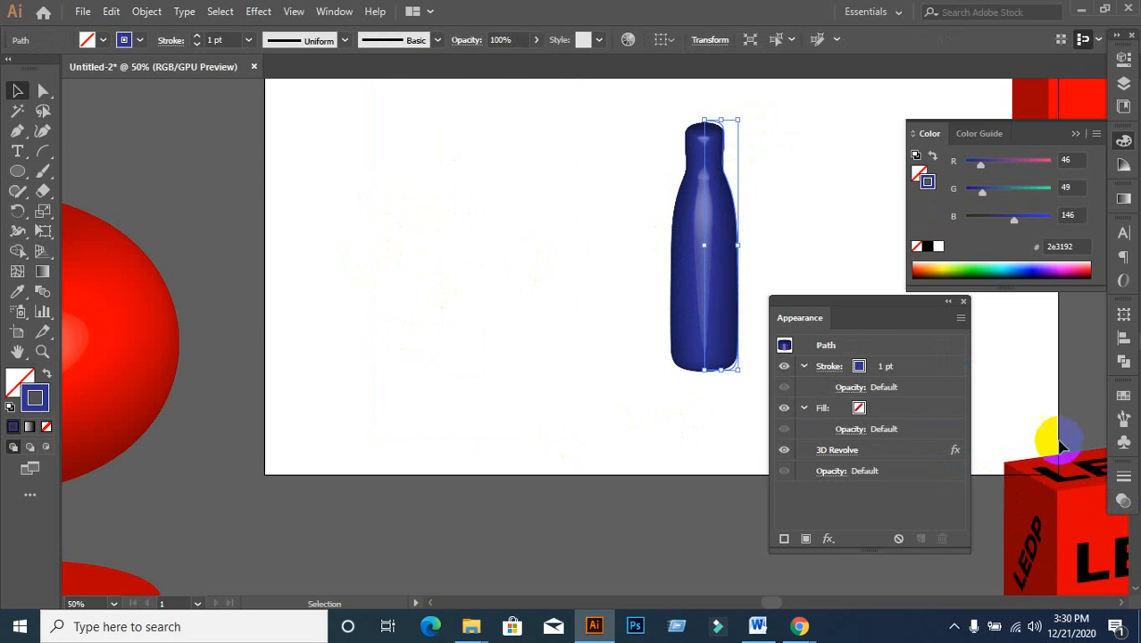
{"action": "left_click", "coordinate": [334, 11]}
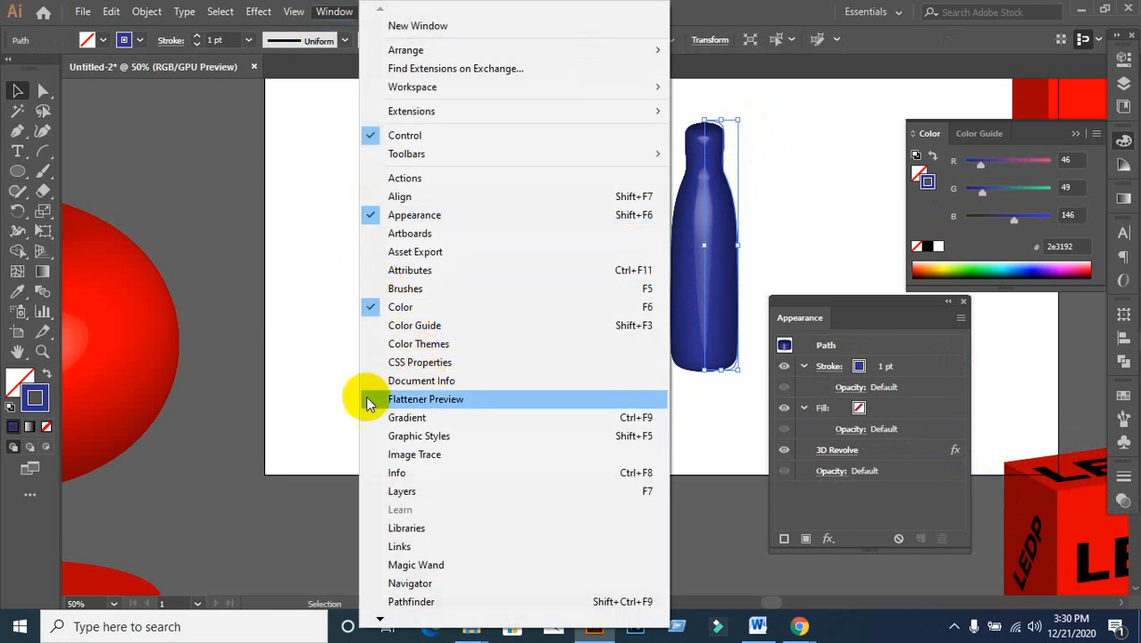
{"action": "left_click", "coordinate": [315, 333]}
- Draw a small square with the Rectangle tool on the empty artboard area to the left of the blue bottle
{"action": "left_click", "coordinate": [17, 176]}
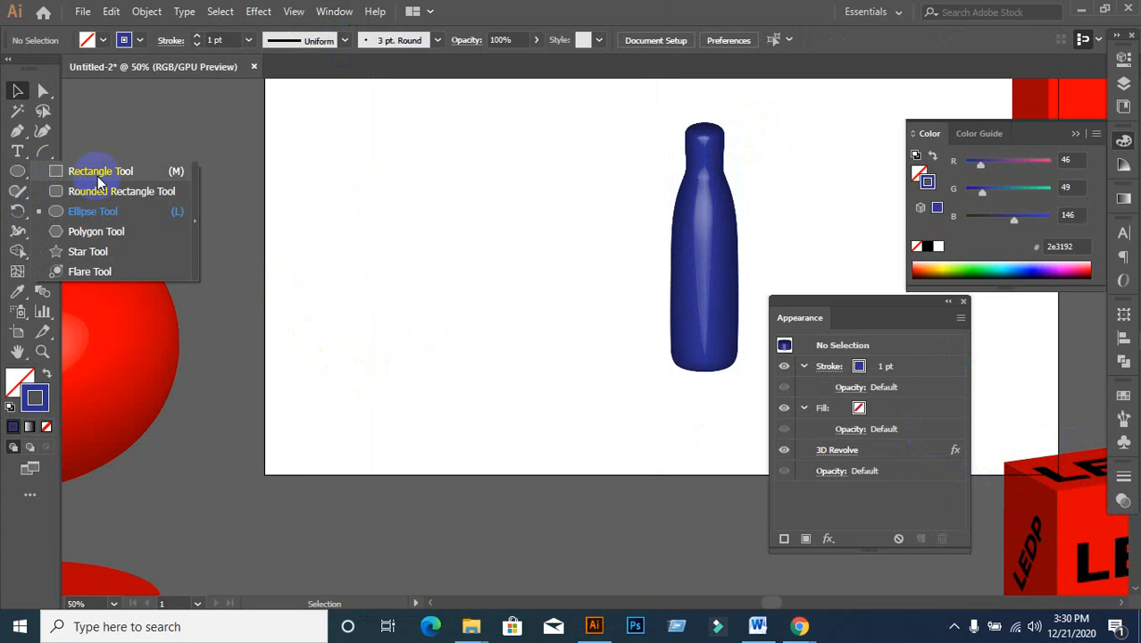
{"action": "left_click", "coordinate": [105, 171]}
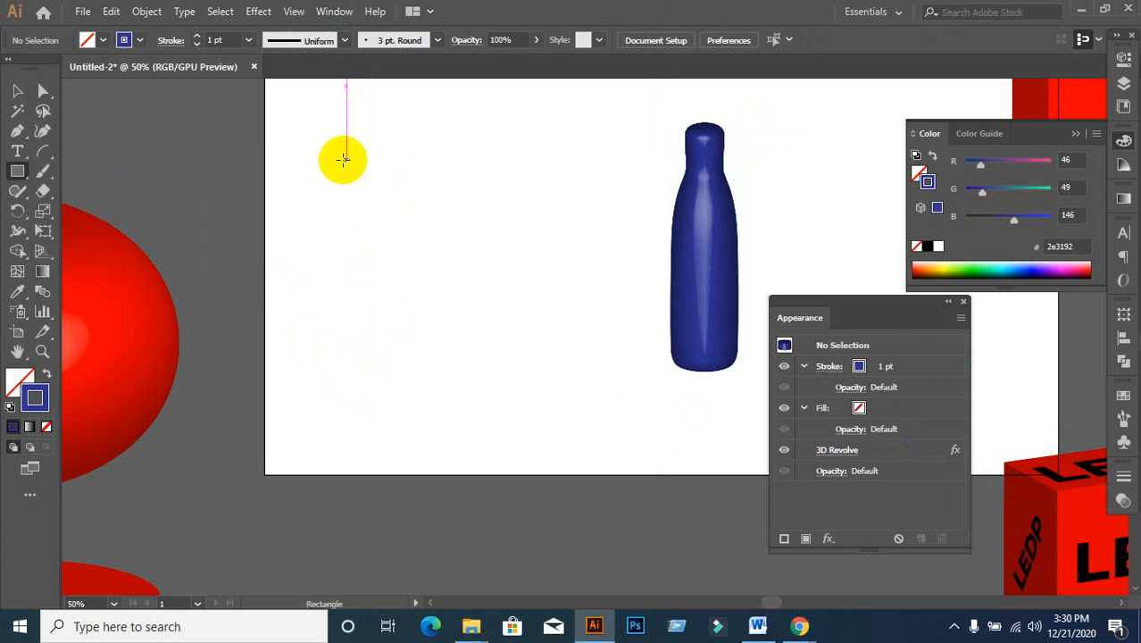
{"action": "left_click_drag", "start_coordinate": [344, 159], "coordinate": [413, 226]}
- Remove the square's stroke and fill it with light gray
{"action": "left_click", "coordinate": [123, 40]}
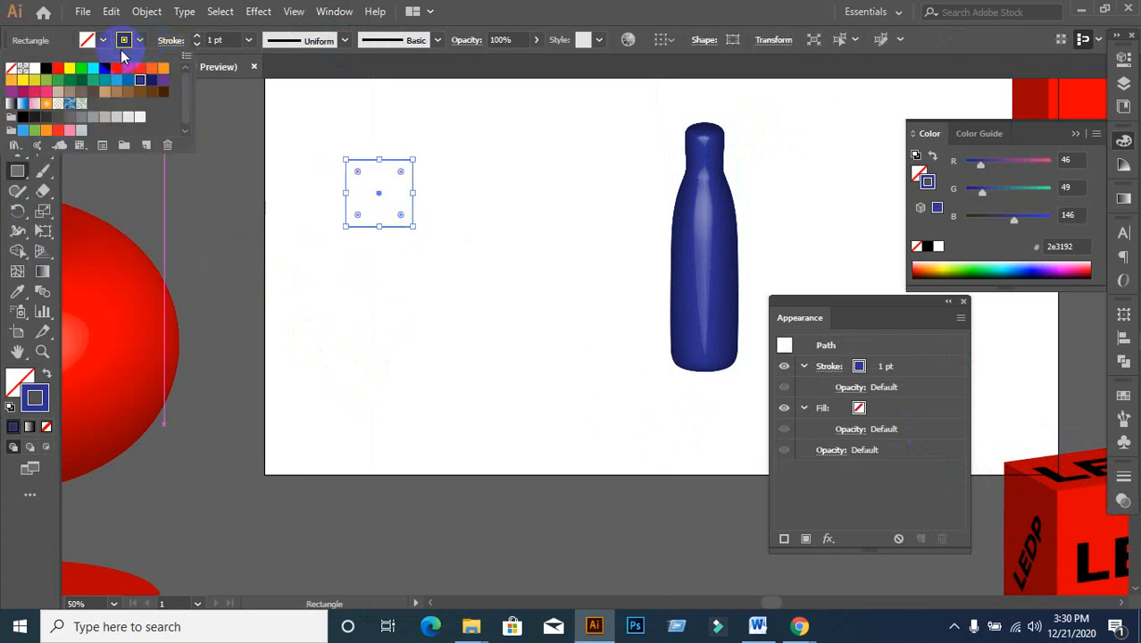
{"action": "left_click", "coordinate": [11, 68]}
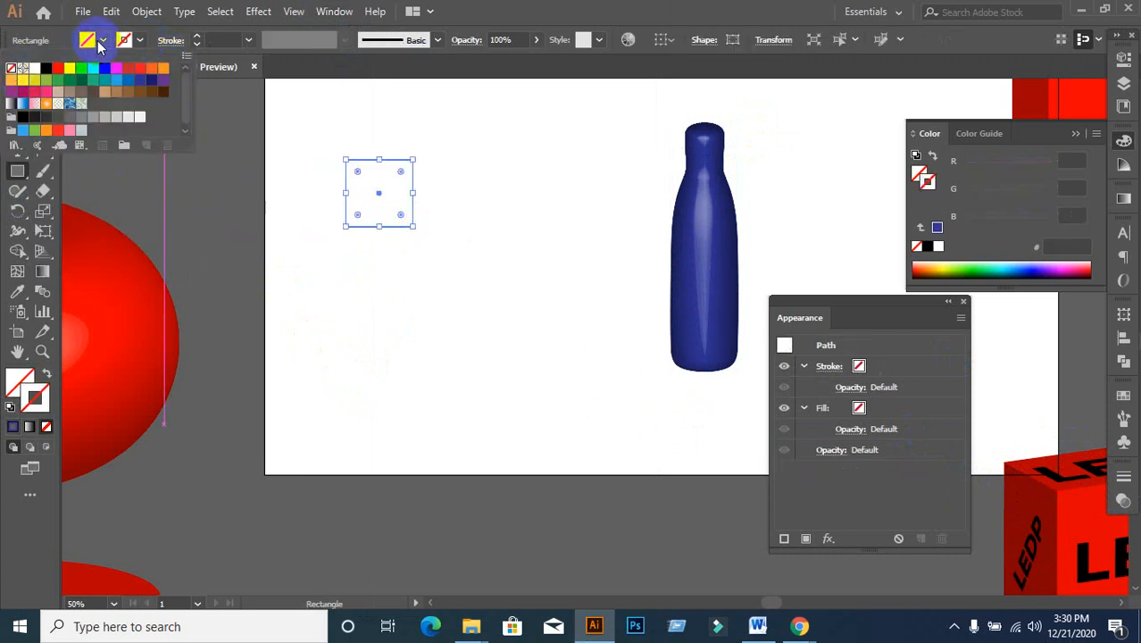
{"action": "left_click", "coordinate": [100, 42]}
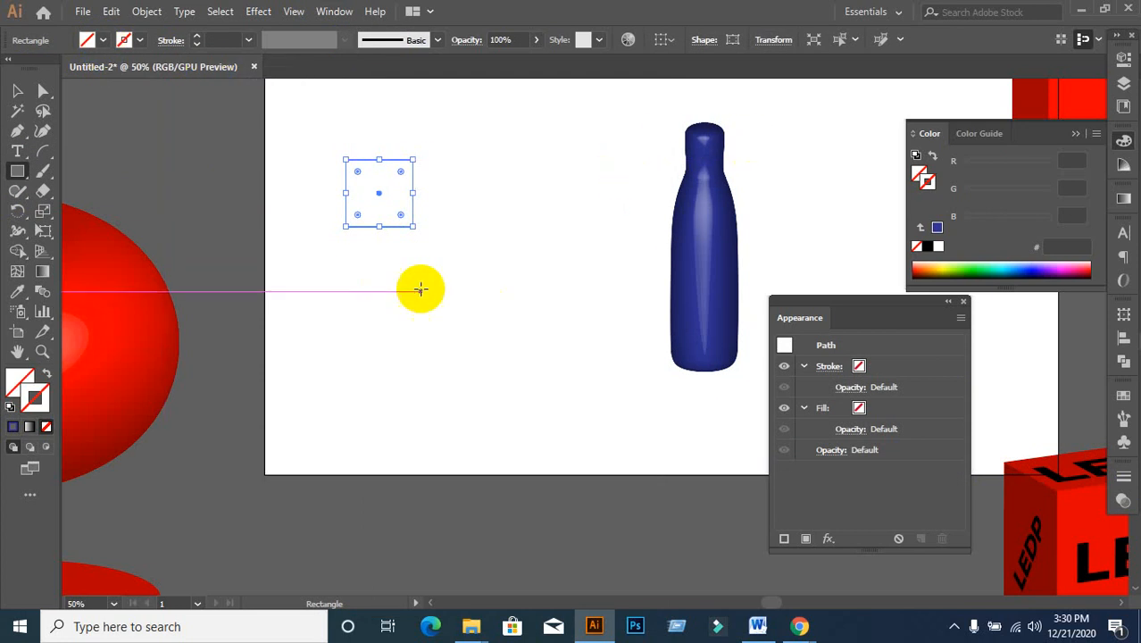
{"action": "left_click", "coordinate": [103, 47]}
{"action": "left_click", "coordinate": [128, 116]}
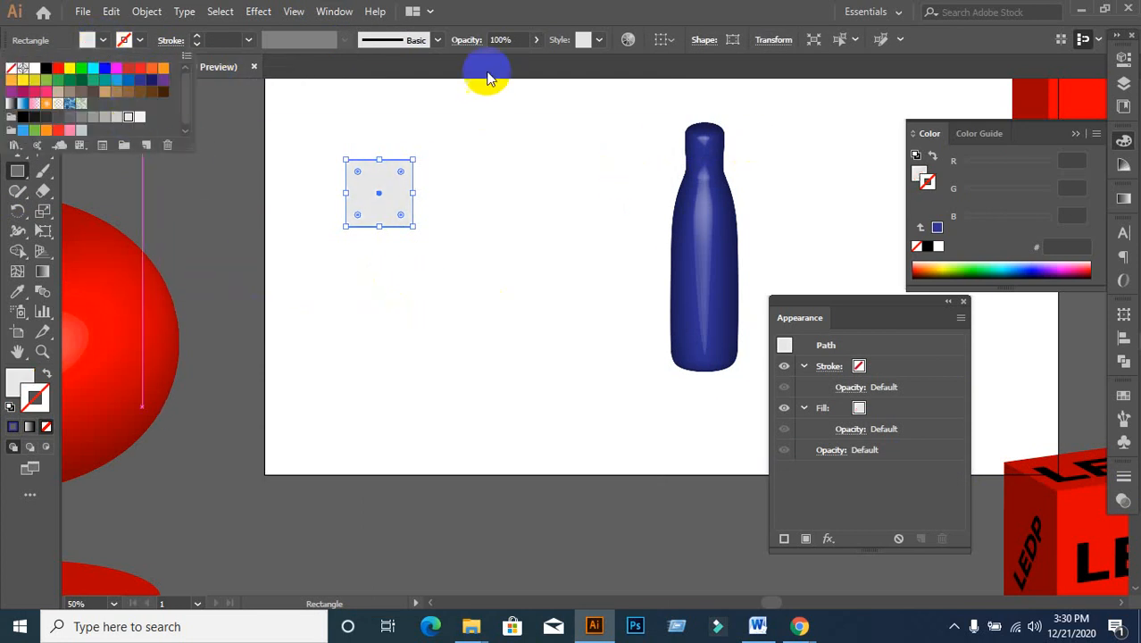
{"action": "left_click", "coordinate": [533, 8]}
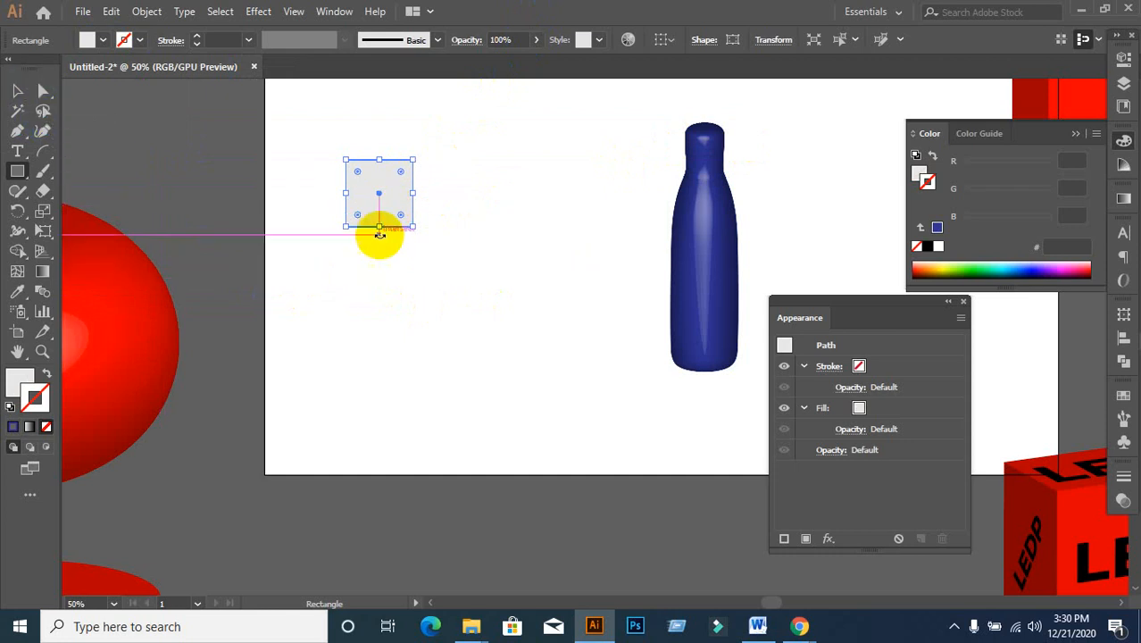
- Select the blue bottle, reopen its 3D Revolve options with preview, and examine the symbols available in Map Art
{"action": "left_click", "coordinate": [18, 91]}
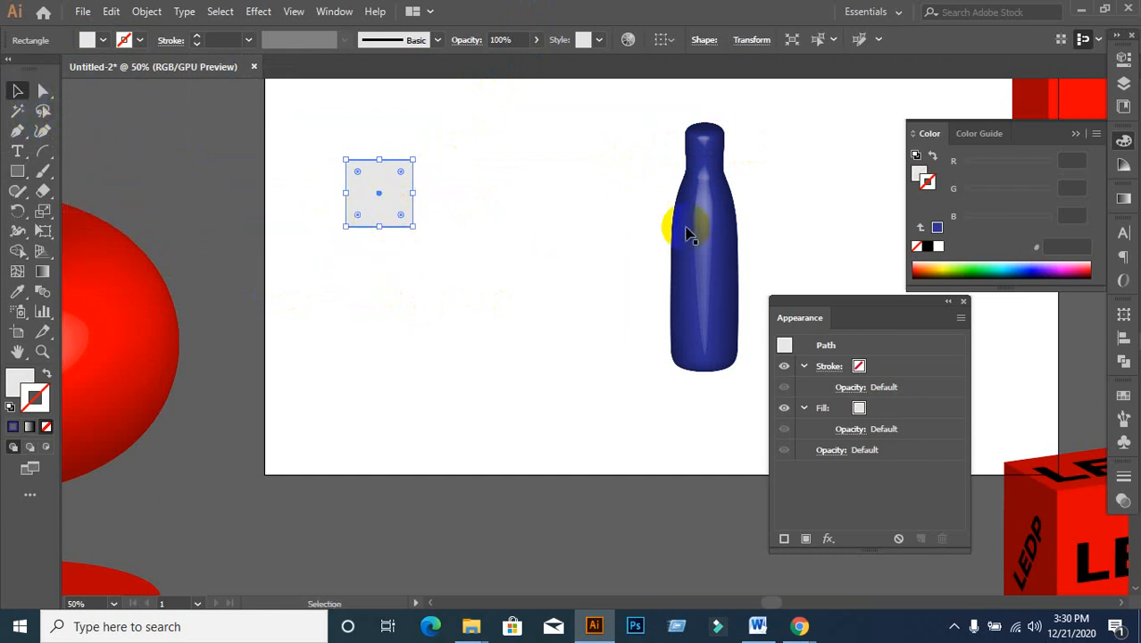
{"action": "left_click", "coordinate": [720, 234]}
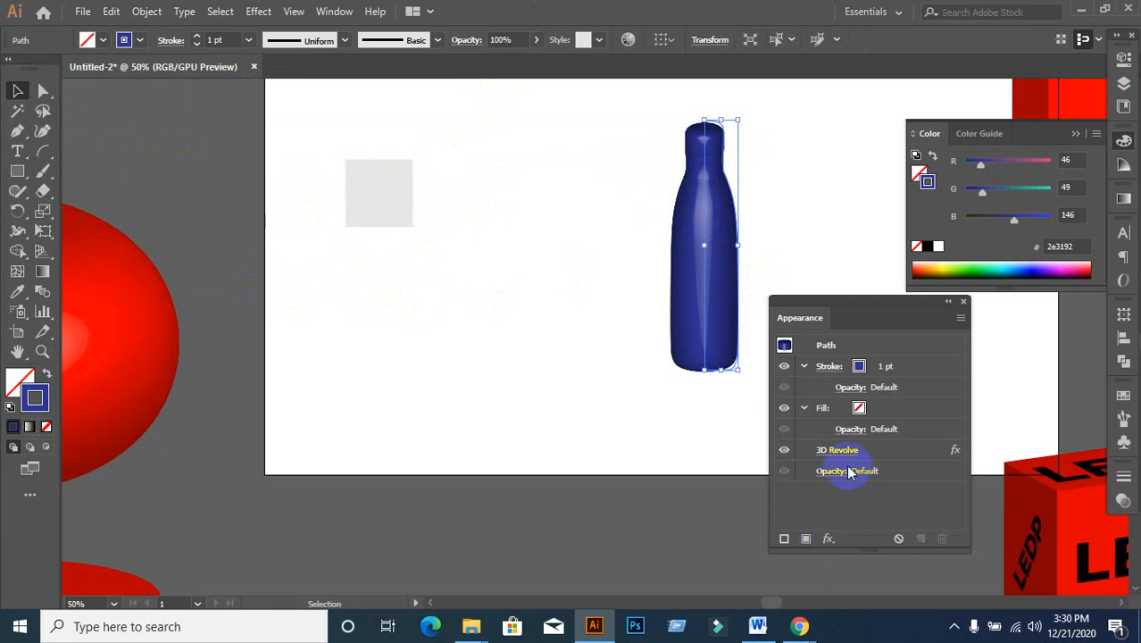
{"action": "left_click", "coordinate": [835, 450]}
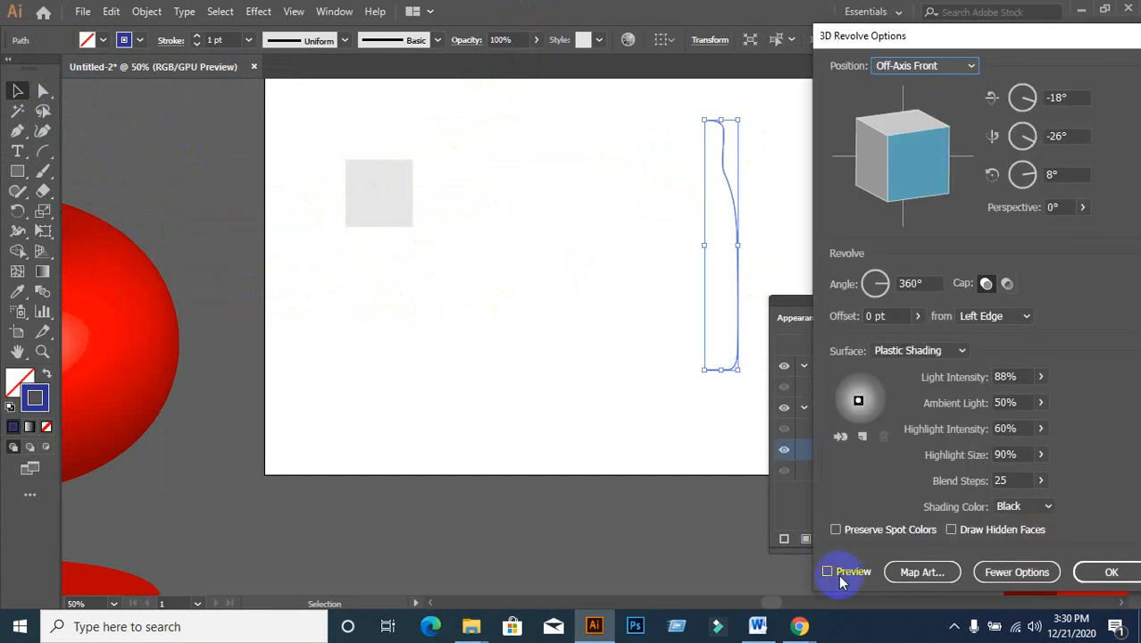
{"action": "left_click", "coordinate": [838, 571]}
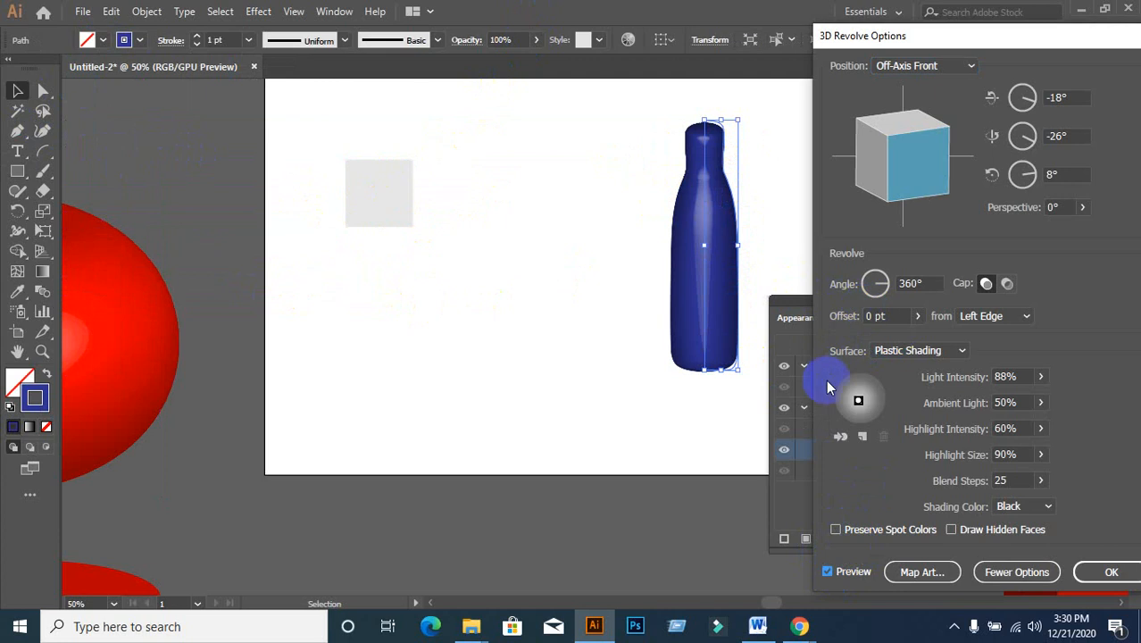
{"action": "left_click", "coordinate": [904, 572]}
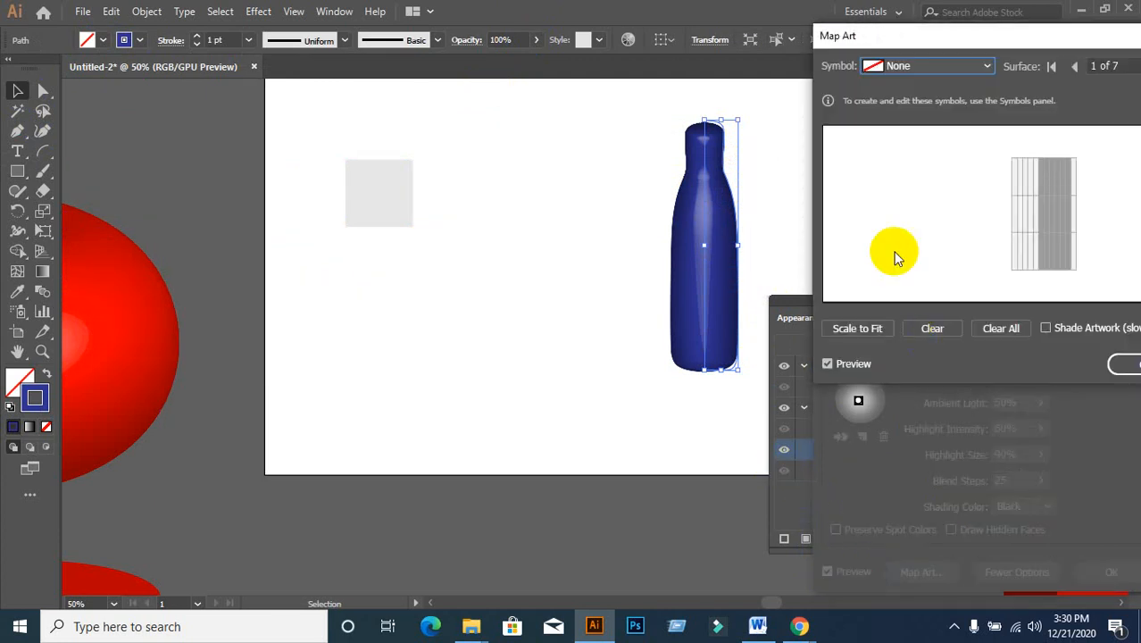
{"action": "left_click", "coordinate": [947, 72]}
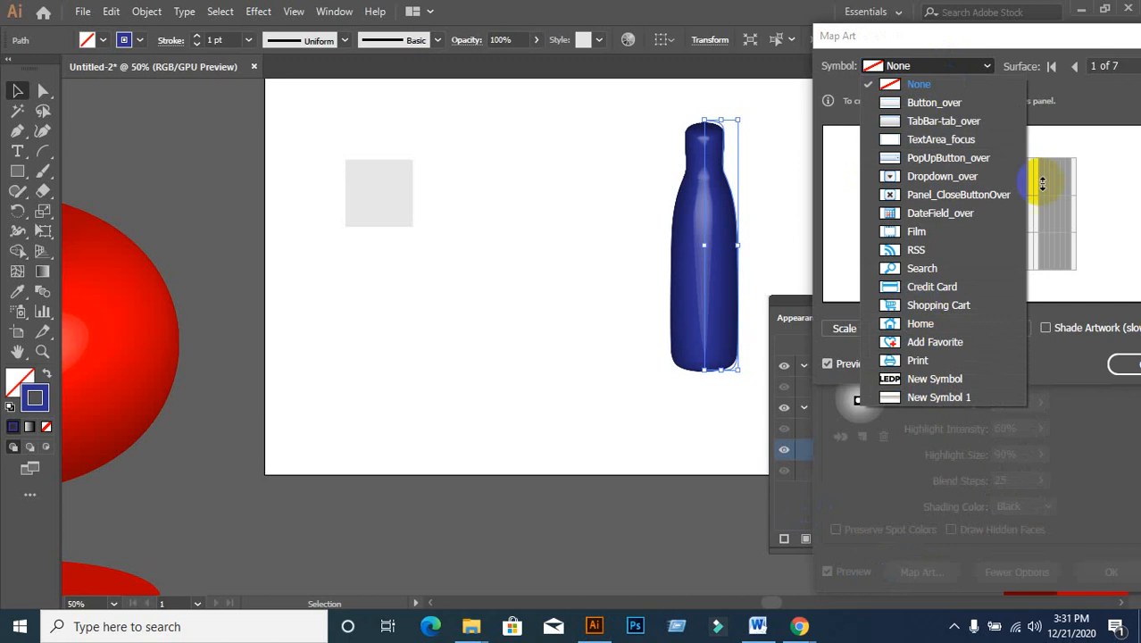
{"action": "left_click", "coordinate": [1014, 47]}
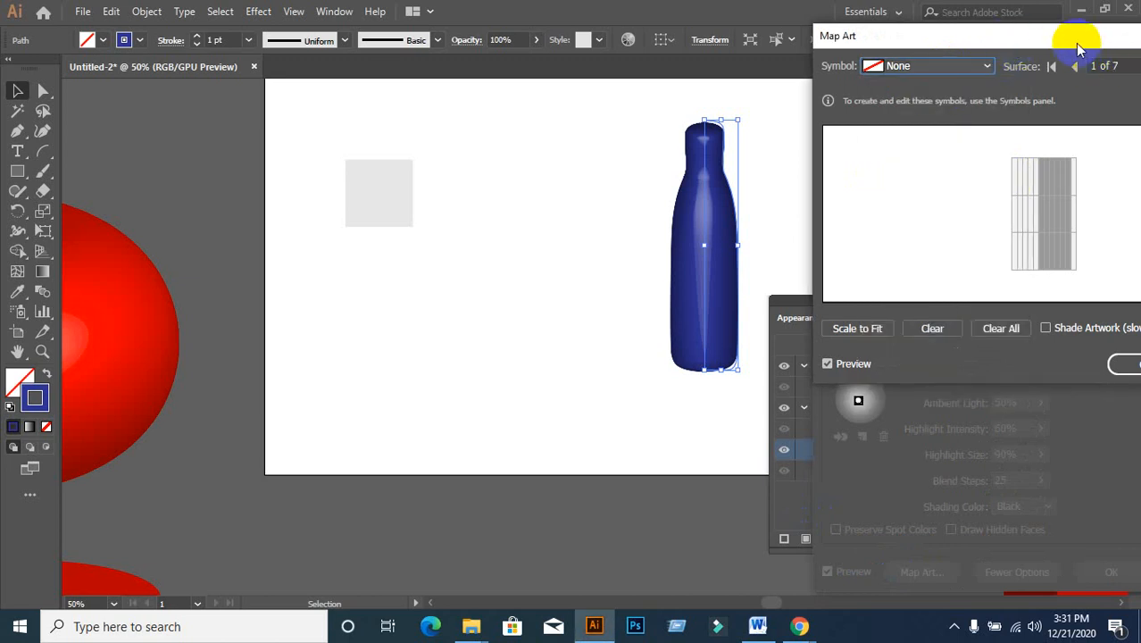
- Step through the bottle's Map Art surfaces up to surface 7, and close the mapping and 3D Revolve options without assigning a symbol
{"action": "left_click_drag", "start_coordinate": [1072, 40], "coordinate": [1009, 66]}
{"action": "left_click", "coordinate": [1102, 91]}
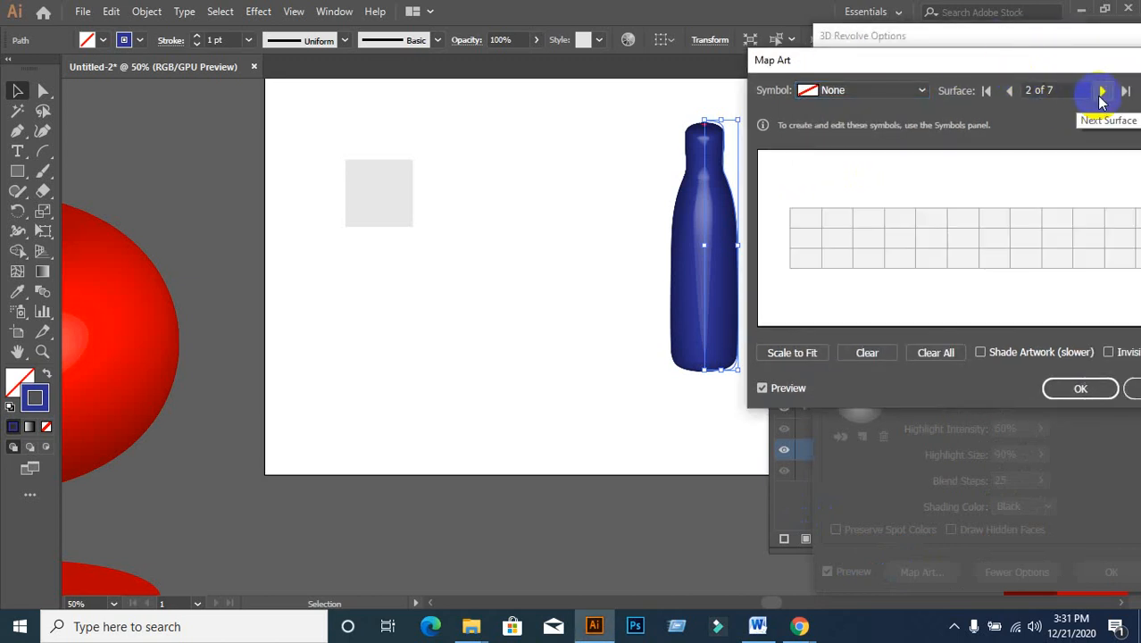
{"action": "left_click", "coordinate": [1102, 91]}
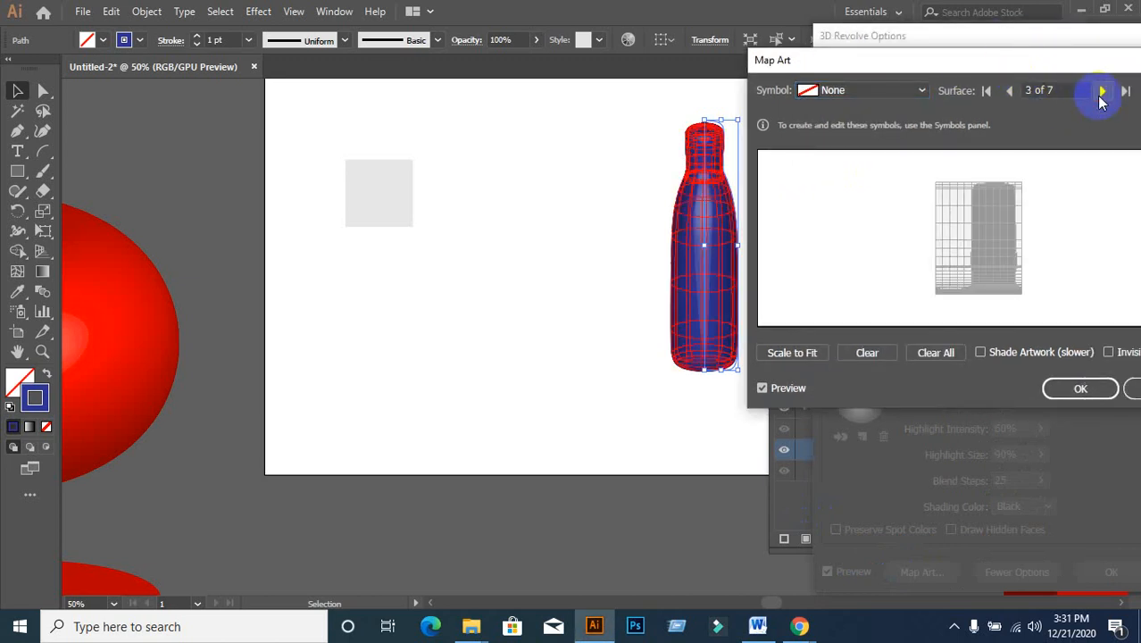
{"action": "left_click", "coordinate": [1010, 91]}
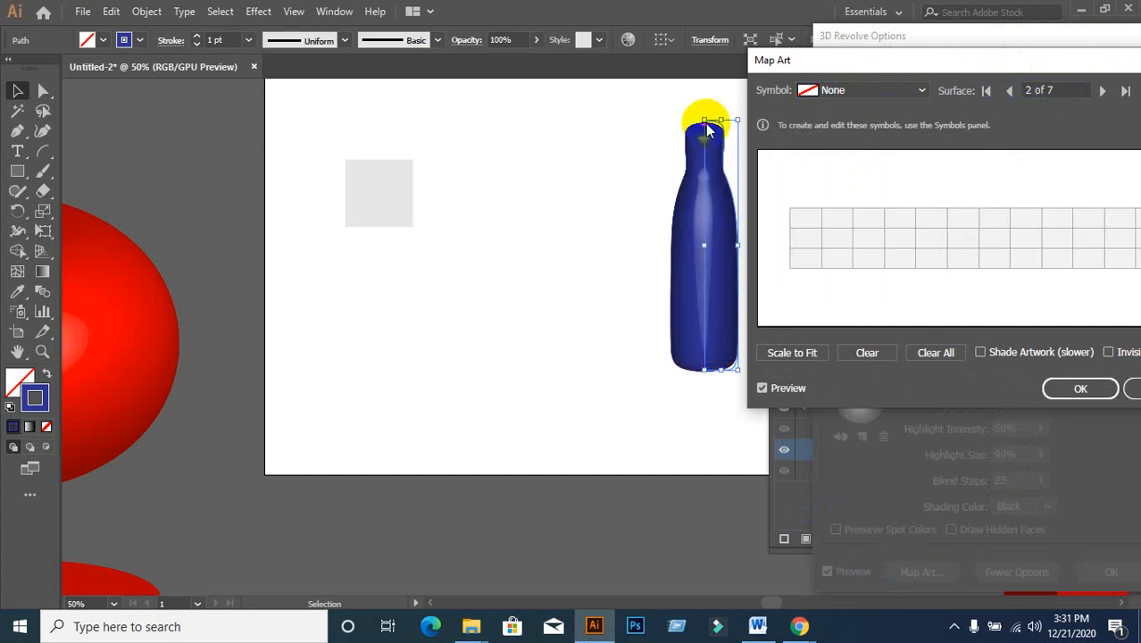
{"action": "left_click", "coordinate": [1104, 91]}
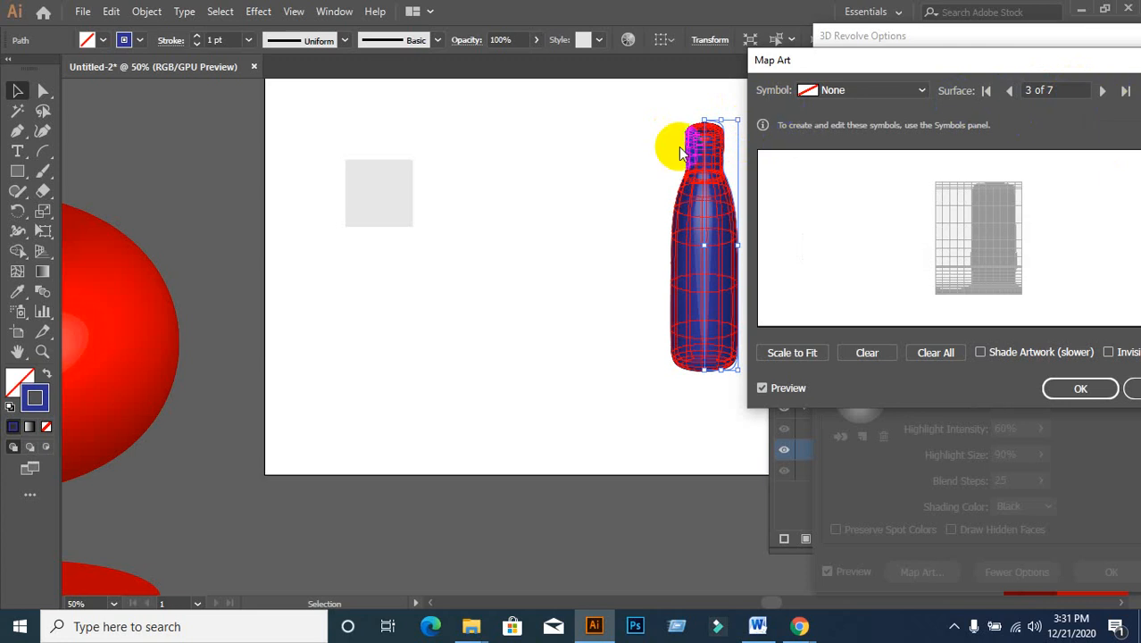
{"action": "left_click", "coordinate": [1104, 91]}
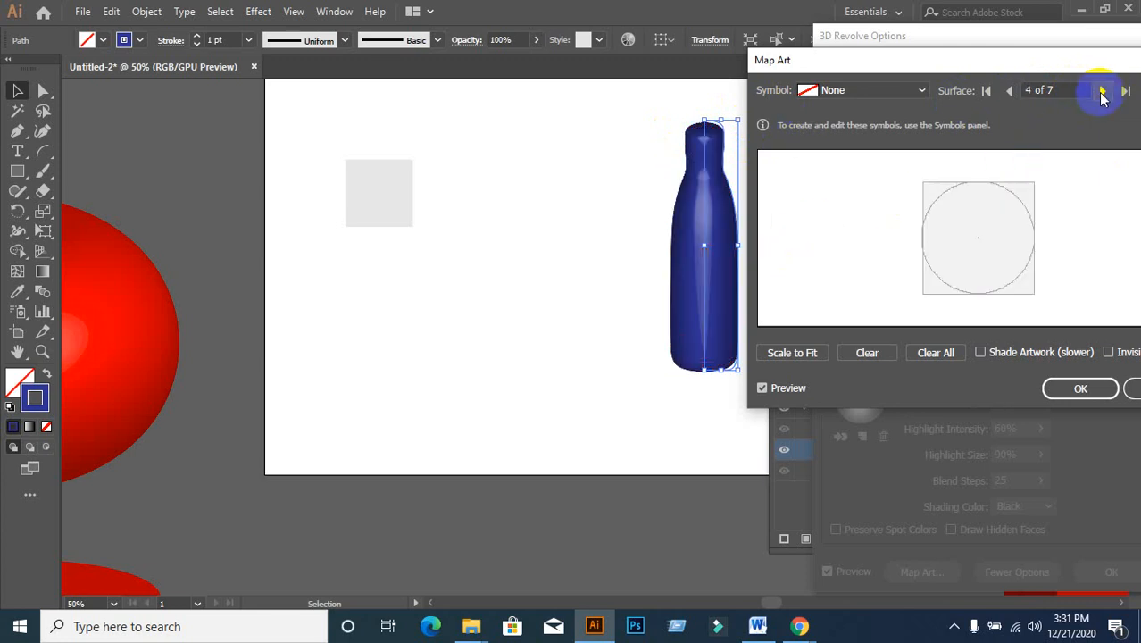
{"action": "left_click", "coordinate": [1104, 91]}
{"action": "left_click", "coordinate": [1104, 91]}
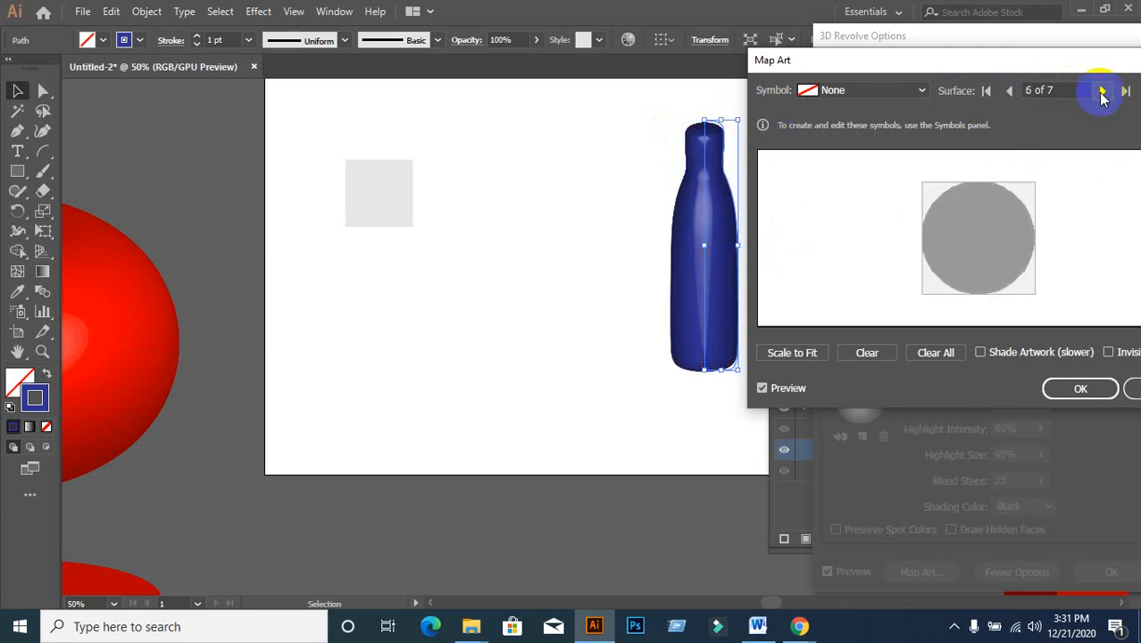
{"action": "left_click", "coordinate": [1103, 91]}
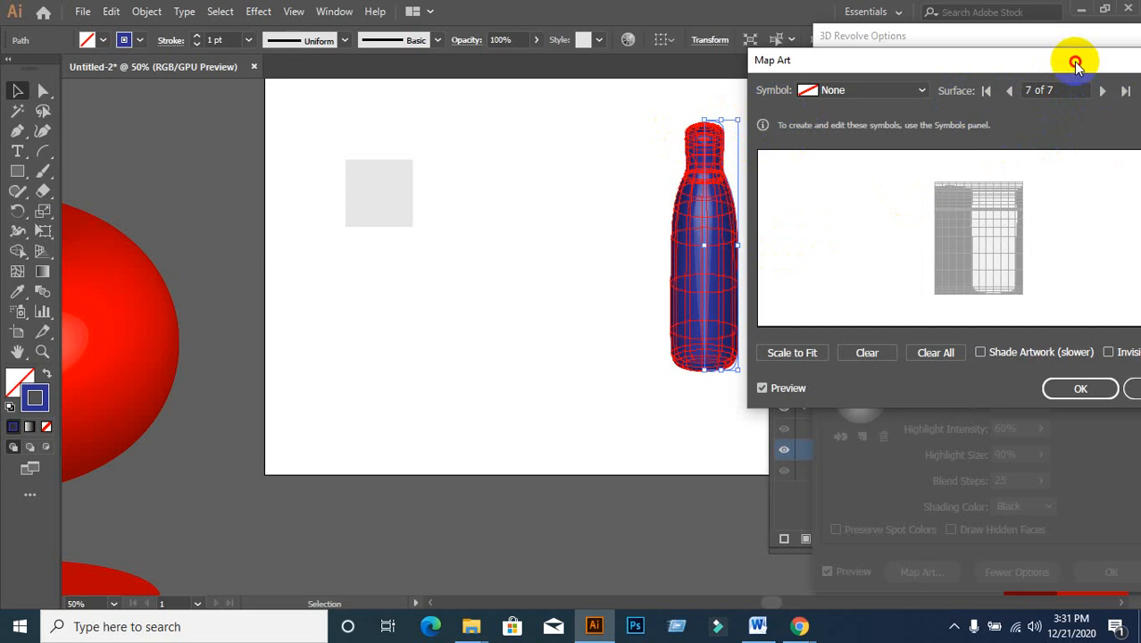
{"action": "left_click_drag", "start_coordinate": [1076, 64], "coordinate": [579, 152]}
{"action": "left_click", "coordinate": [665, 477]}
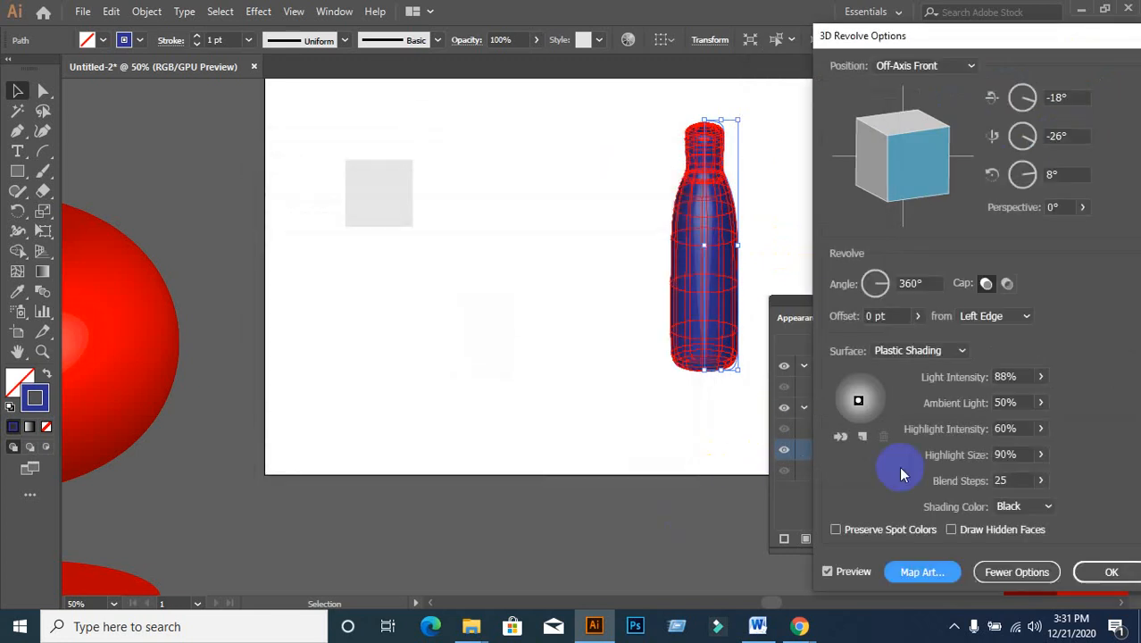
{"action": "left_click", "coordinate": [1112, 573]}
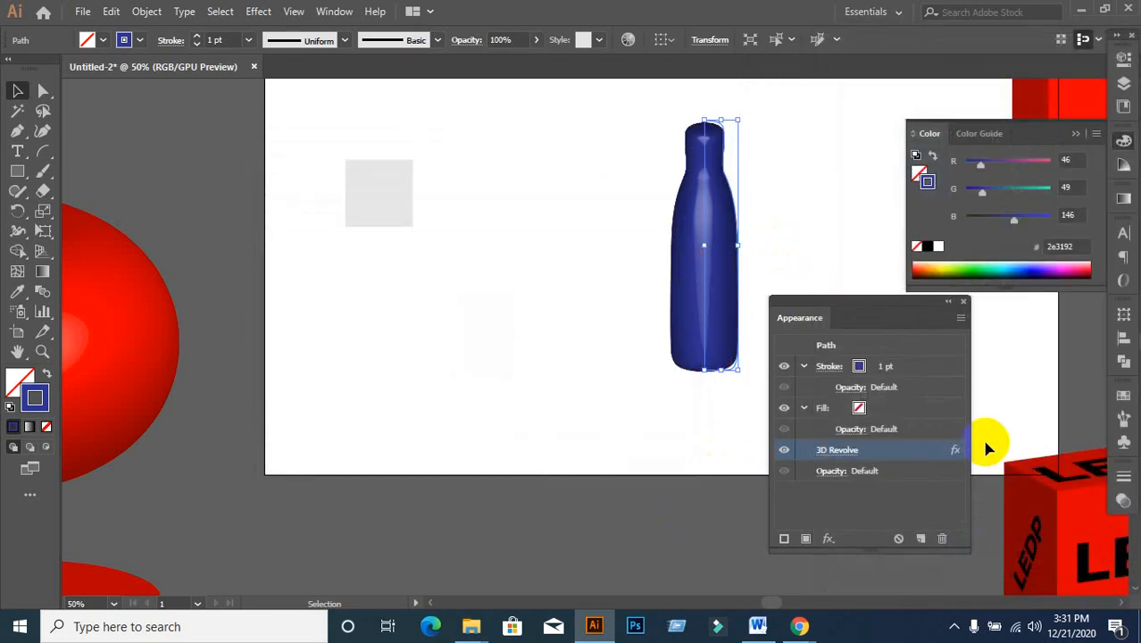
- Close the Appearance panel and delete the blue bottle and the gray square from the artboard
{"action": "left_click", "coordinate": [963, 303]}
{"action": "left_click", "coordinate": [813, 404]}
{"action": "left_click_drag", "start_coordinate": [561, 161], "coordinate": [788, 439]}
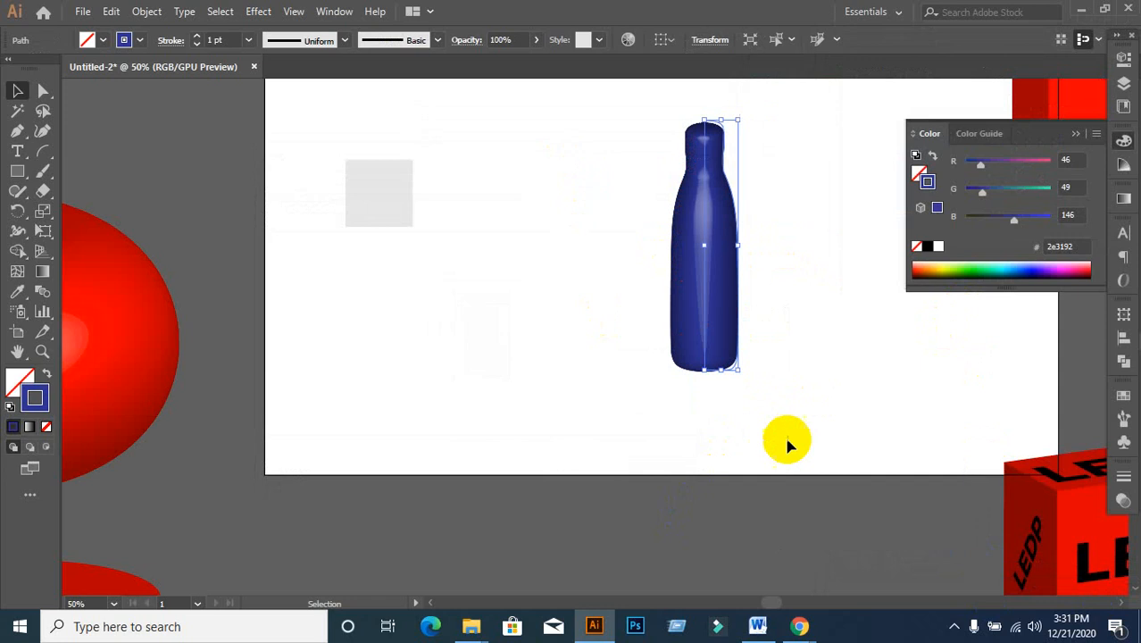
{"action": "key", "text": "Delete"}
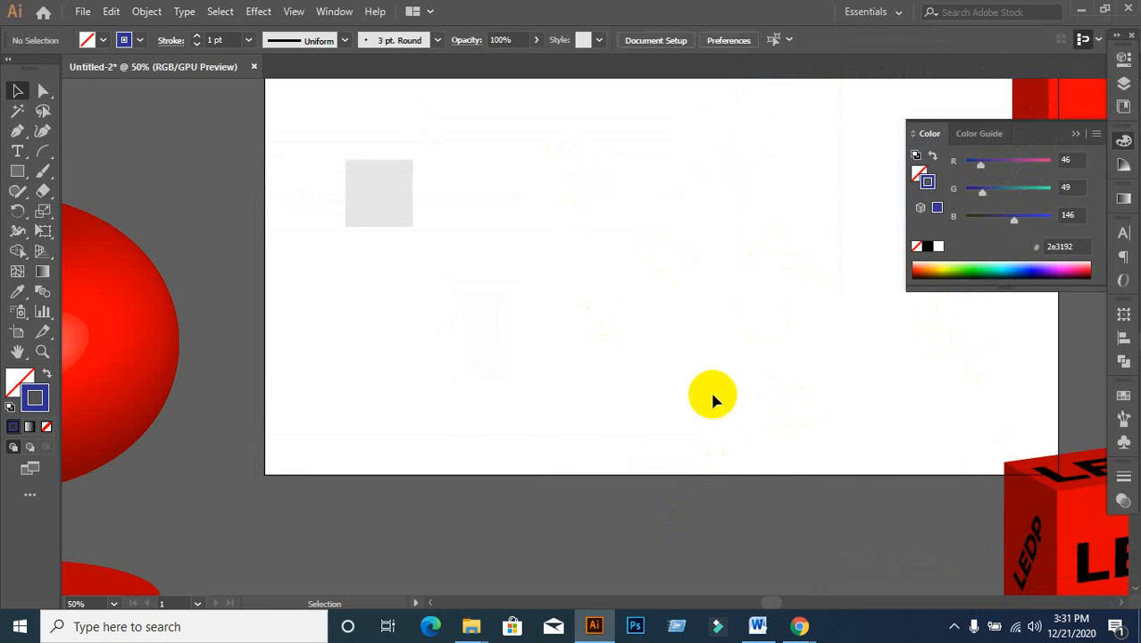
{"action": "left_click_drag", "start_coordinate": [714, 395], "coordinate": [664, 440]}
{"action": "left_click_drag", "start_coordinate": [359, 258], "coordinate": [478, 271]}
{"action": "key", "text": "Delete"}
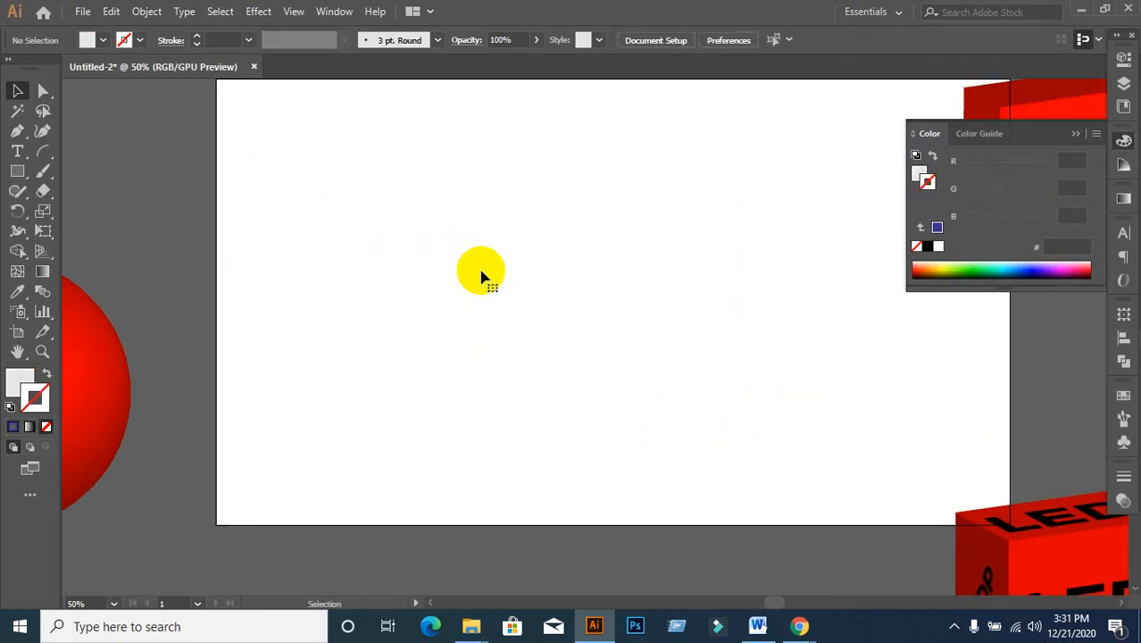
- Draw a very small light gray square without a stroke near the artboard's upper-left corner
{"action": "scroll", "coordinate": [484, 282], "scroll_direction": "down", "scroll_amount": 1}
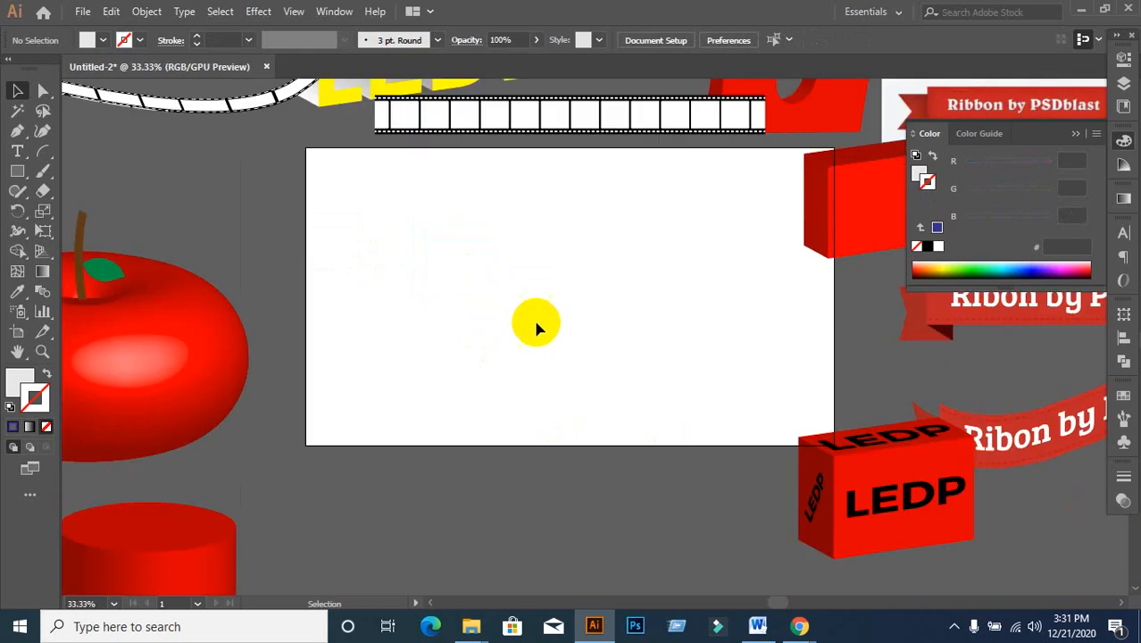
{"action": "left_click_drag", "start_coordinate": [533, 316], "coordinate": [476, 319]}
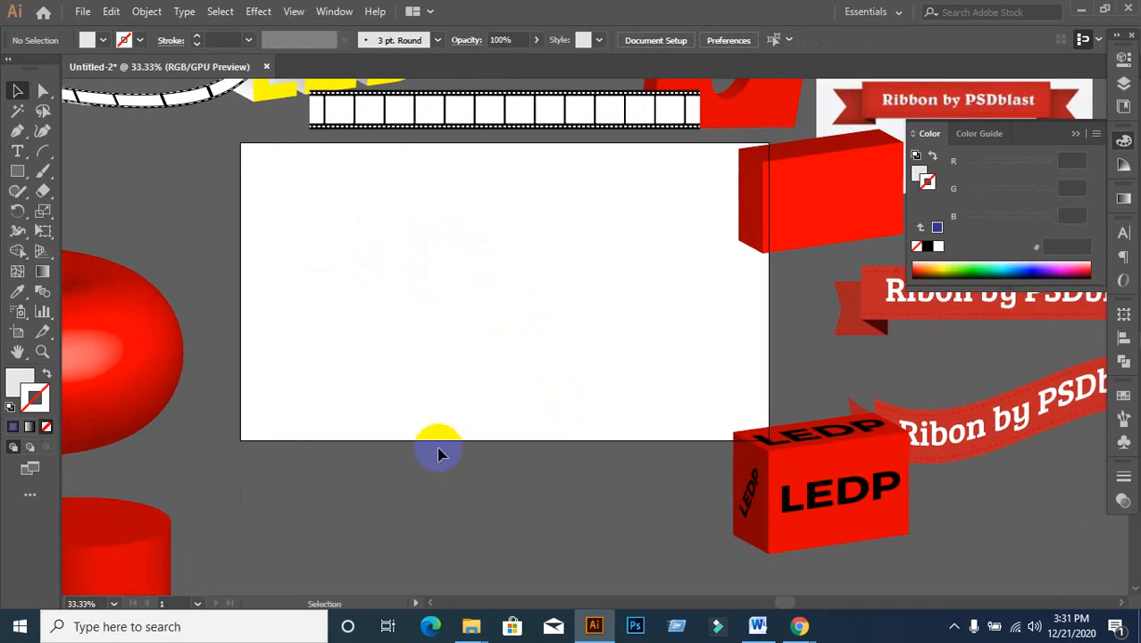
{"action": "left_click", "coordinate": [18, 174]}
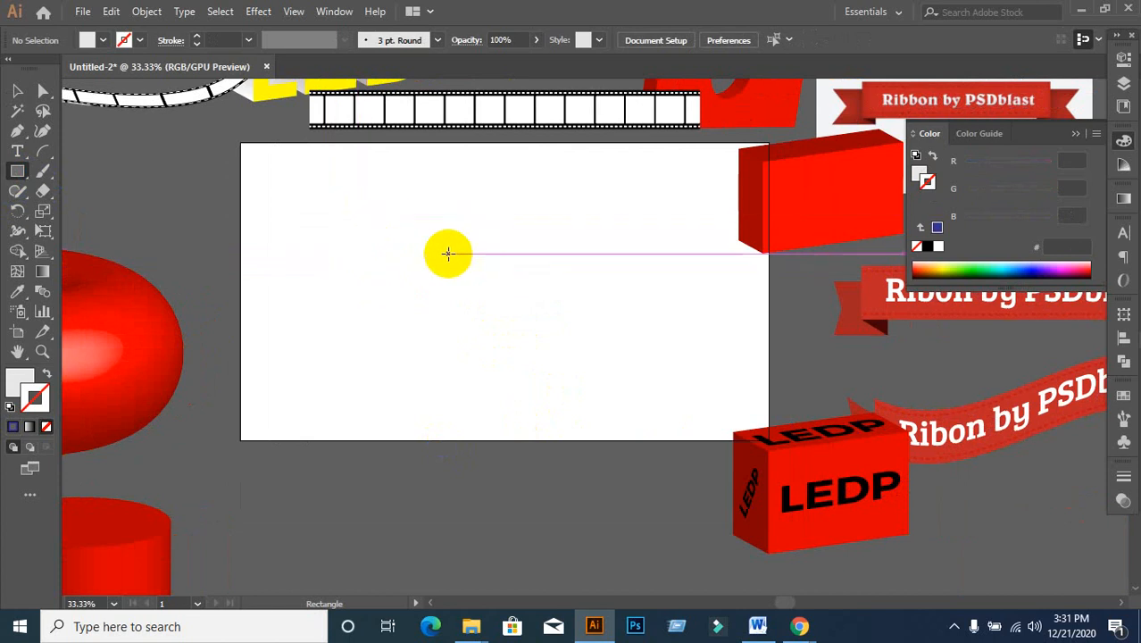
{"action": "left_click_drag", "start_coordinate": [314, 185], "coordinate": [337, 207]}
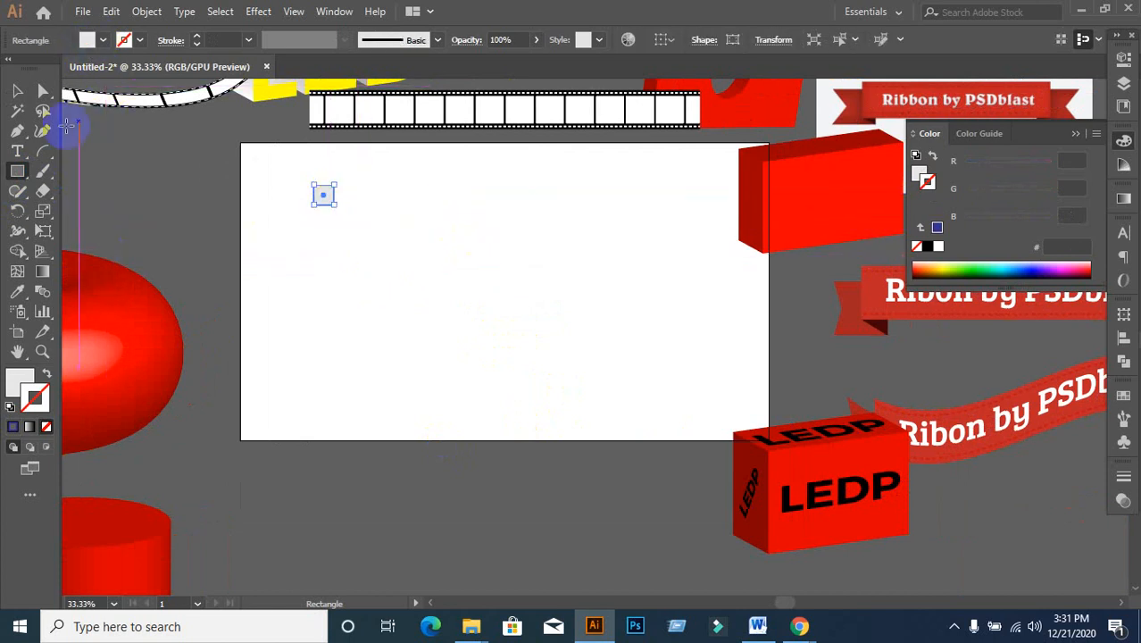
{"action": "left_click", "coordinate": [17, 90]}
- Duplicate the small square straight down with a narrow gap and repeat the copy to build a vertical column of nine squares
{"action": "scroll", "coordinate": [206, 189], "scroll_direction": "up", "scroll_amount": 1}
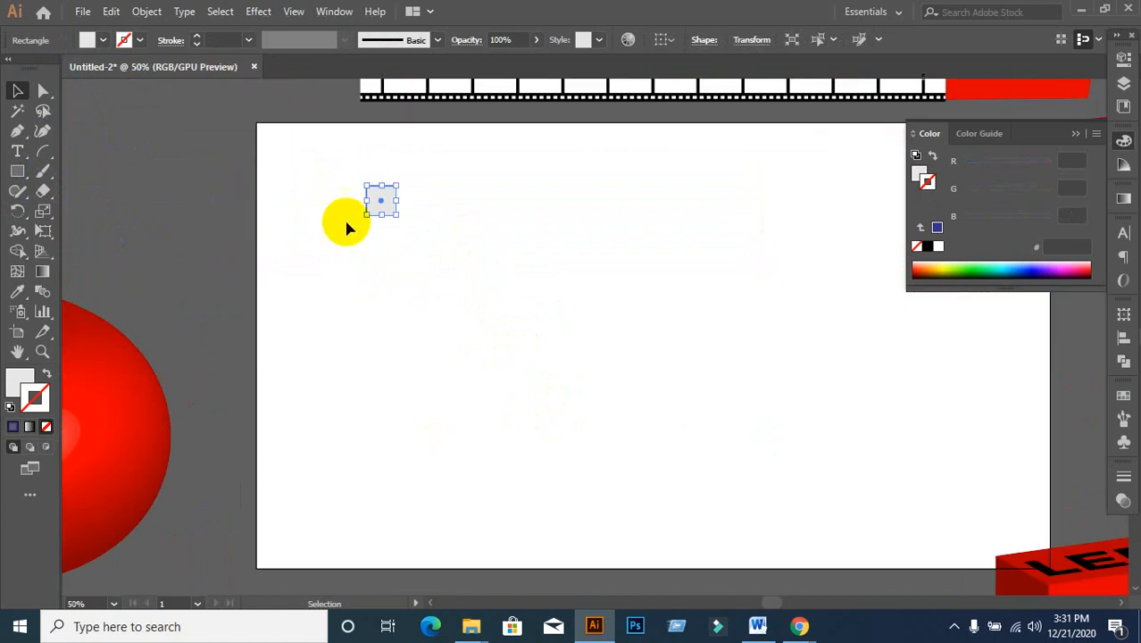
{"action": "left_click_drag", "start_coordinate": [393, 207], "coordinate": [393, 243]}
{"action": "key", "text": "ctrl+d"}
{"action": "key", "text": "ctrl+d"}
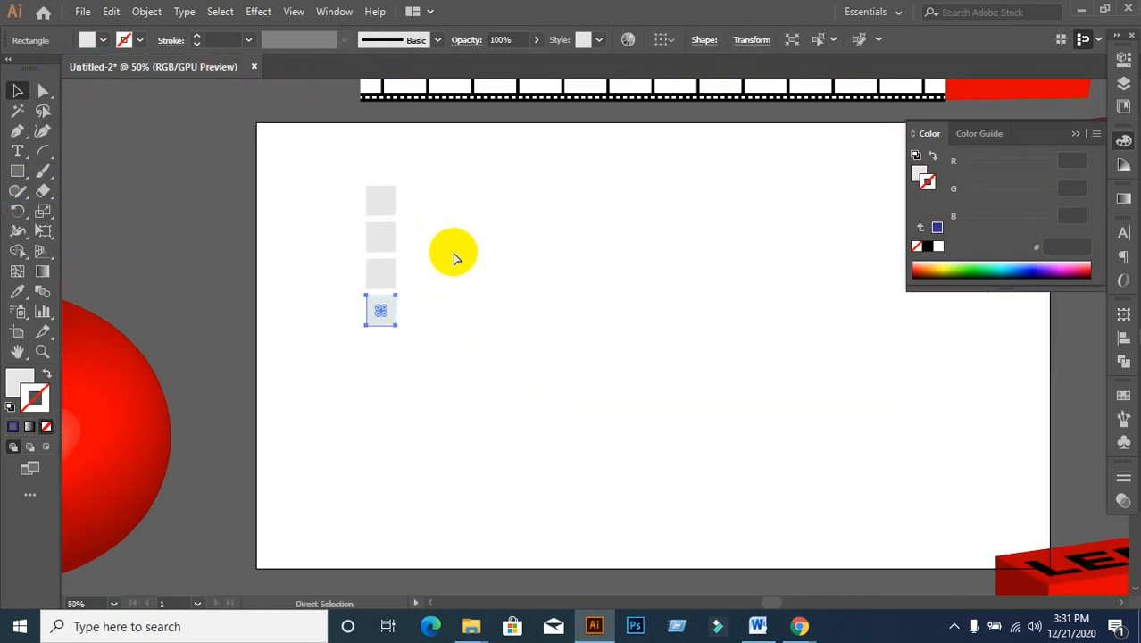
{"action": "key", "text": "ctrl+d"}
{"action": "key", "text": "ctrl+d"}
{"action": "key", "text": "ctrl+d"}
{"action": "key", "text": "ctrl+d"}
{"action": "key", "text": "ctrl+d"}
{"action": "scroll", "coordinate": [475, 277], "scroll_direction": "down", "scroll_amount": 1}
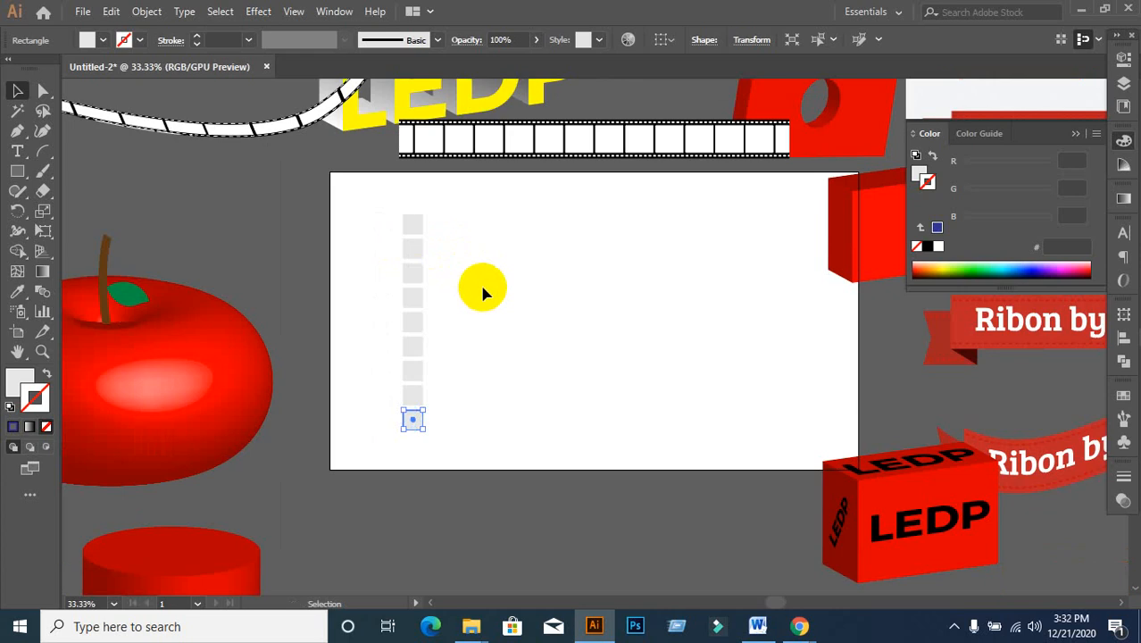
{"action": "left_click_drag", "start_coordinate": [382, 219], "coordinate": [499, 454]}
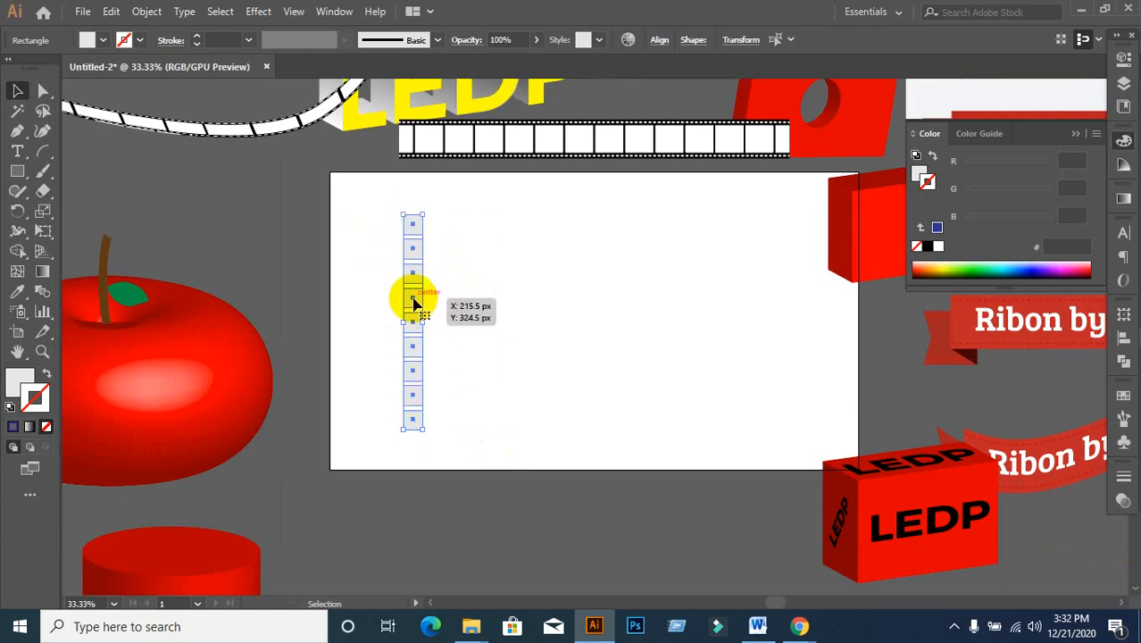
{"action": "left_click_drag", "start_coordinate": [414, 305], "coordinate": [443, 298]}
{"action": "key", "text": "ctrl+z"}
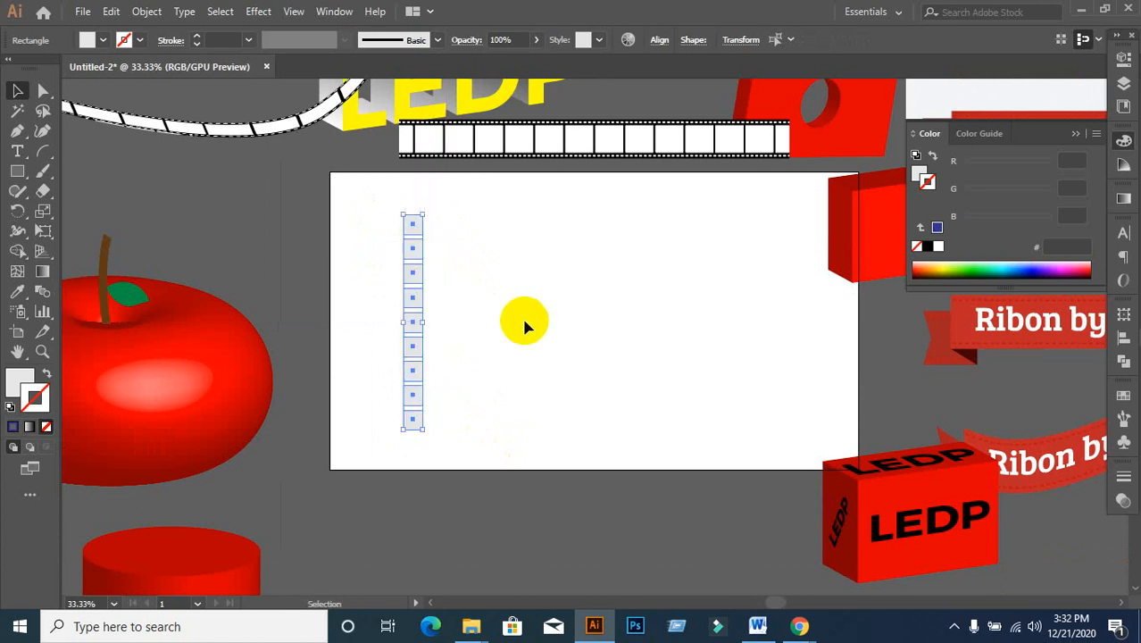
{"action": "scroll", "coordinate": [441, 296], "scroll_direction": "up", "scroll_amount": 1}
{"action": "left_click", "coordinate": [494, 311]}
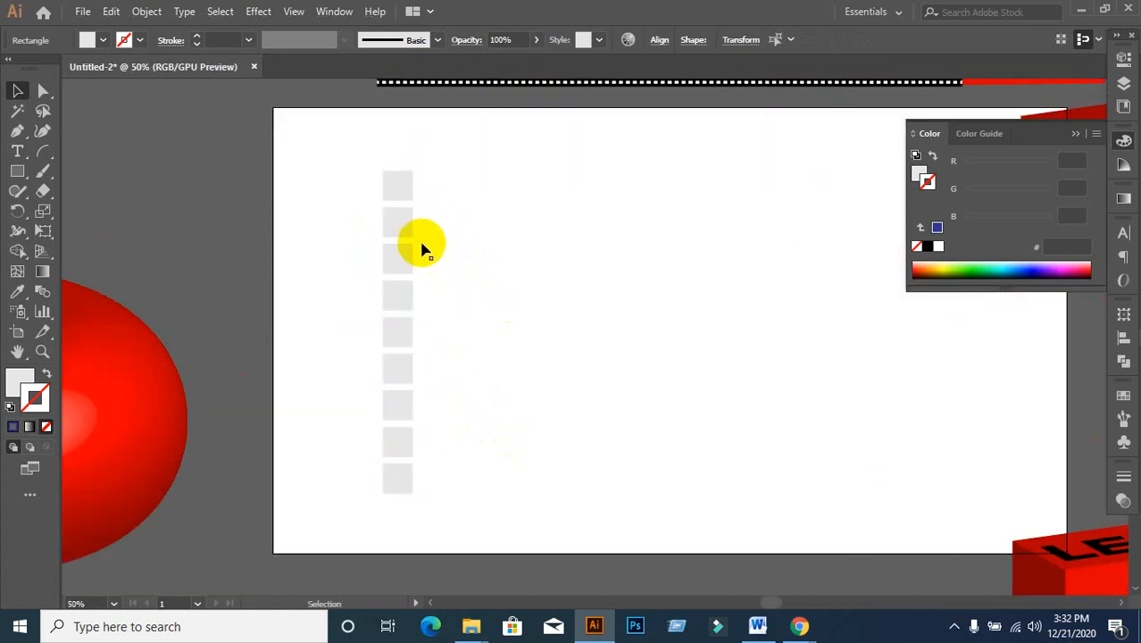
- Duplicate the whole column of squares to the right with the same narrow gap and repeat the copy to make six columns
{"action": "left_click", "coordinate": [399, 223]}
{"action": "left_click", "coordinate": [374, 196]}
{"action": "left_click_drag", "start_coordinate": [391, 201], "coordinate": [499, 484]}
{"action": "left_click_drag", "start_coordinate": [409, 330], "coordinate": [453, 331]}
{"action": "left_click_drag", "start_coordinate": [447, 332], "coordinate": [449, 332]}
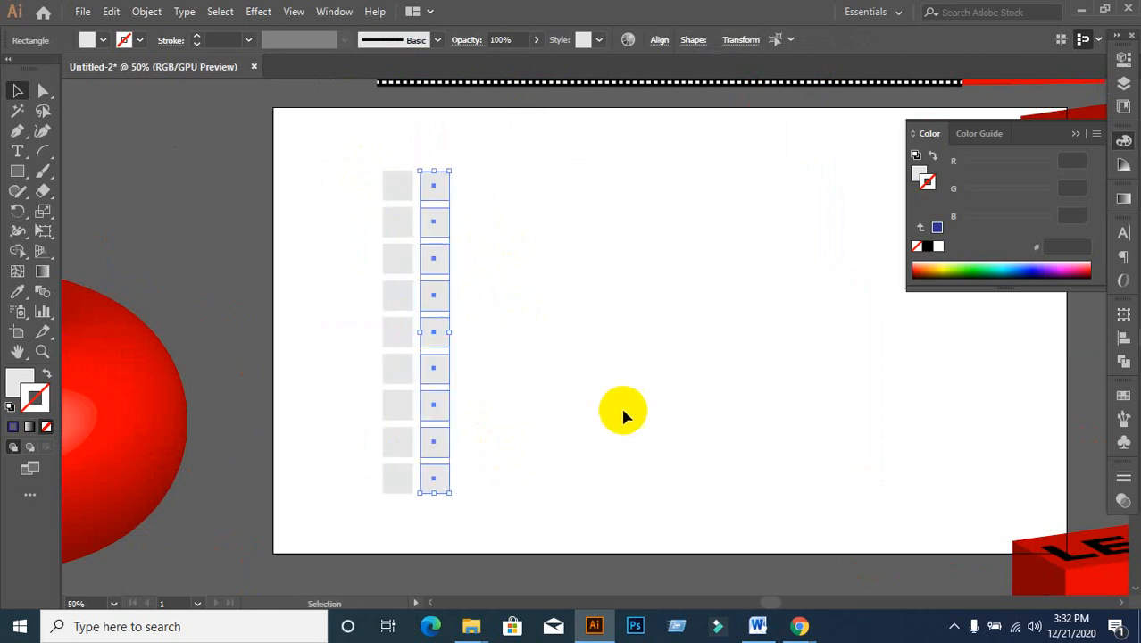
{"action": "key", "text": "ctrl+d"}
{"action": "key", "text": "ctrl+d"}
{"action": "key", "text": "ctrl+d"}
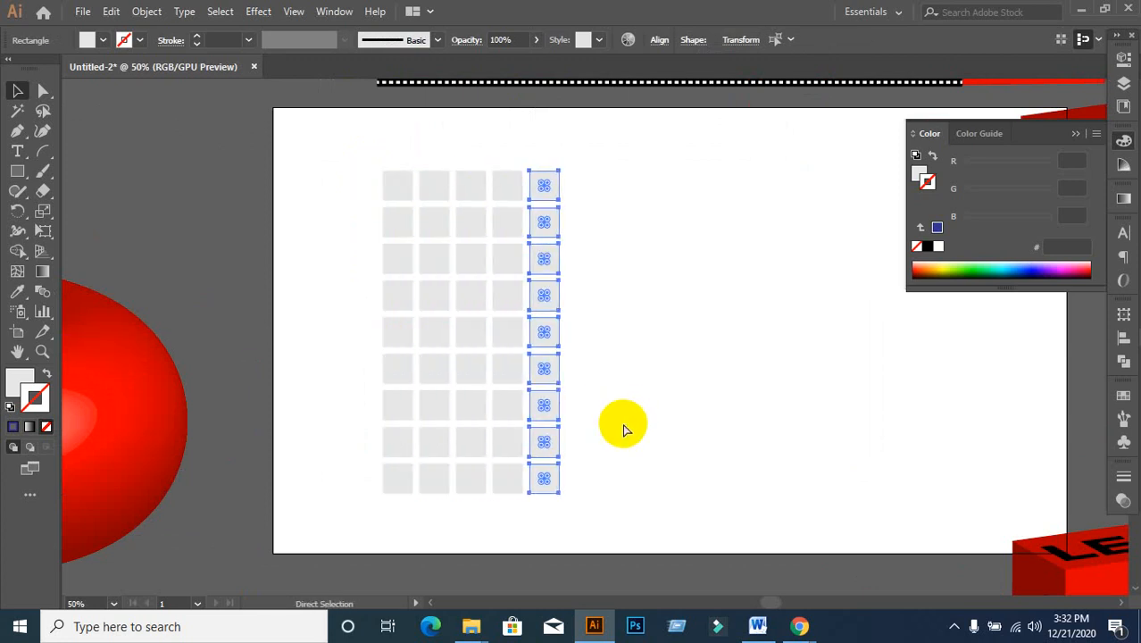
{"action": "key", "text": "ctrl+d"}
{"action": "left_click", "coordinate": [655, 433]}
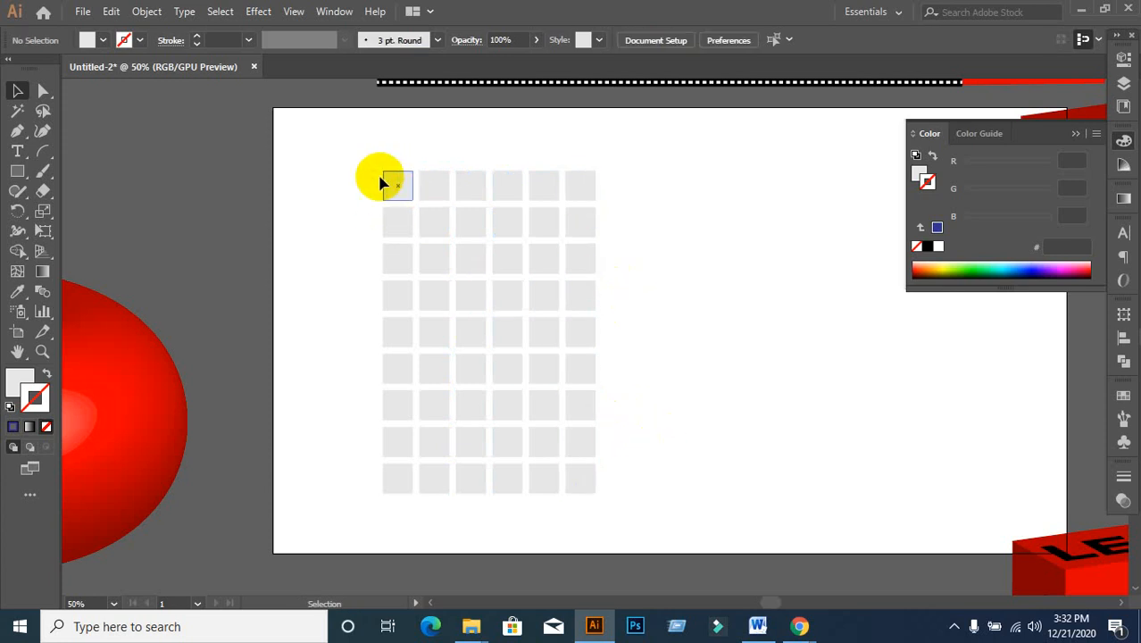
- Select the six squares of the grid's bottom row and fill them with red
{"action": "left_click_drag", "start_coordinate": [367, 167], "coordinate": [410, 543]}
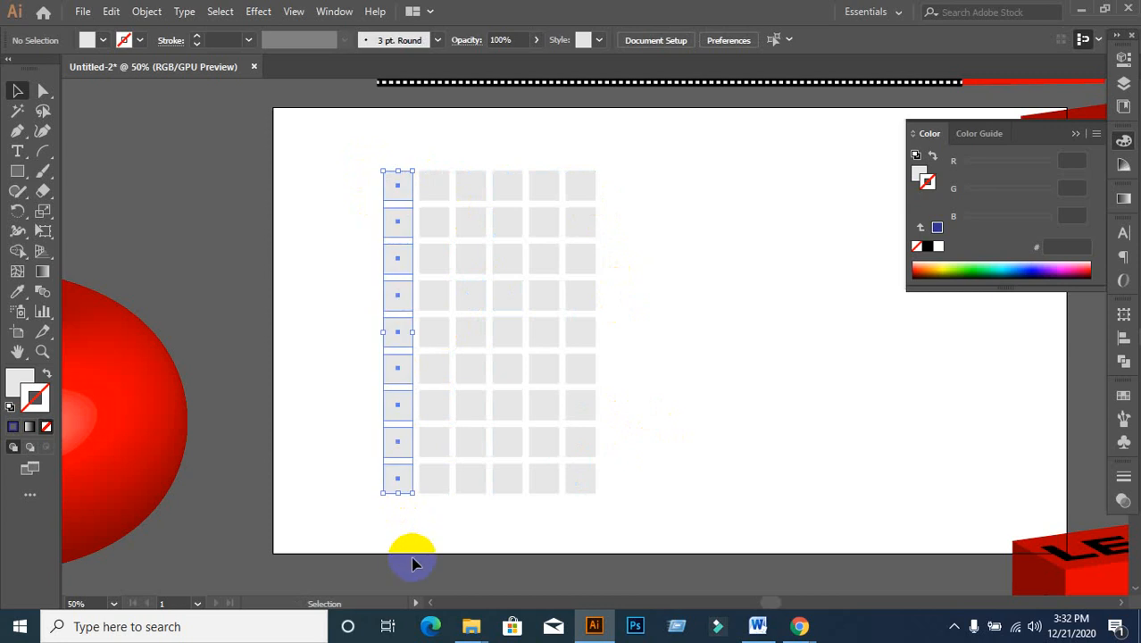
{"action": "left_click", "coordinate": [410, 541]}
{"action": "left_click_drag", "start_coordinate": [364, 489], "coordinate": [625, 502]}
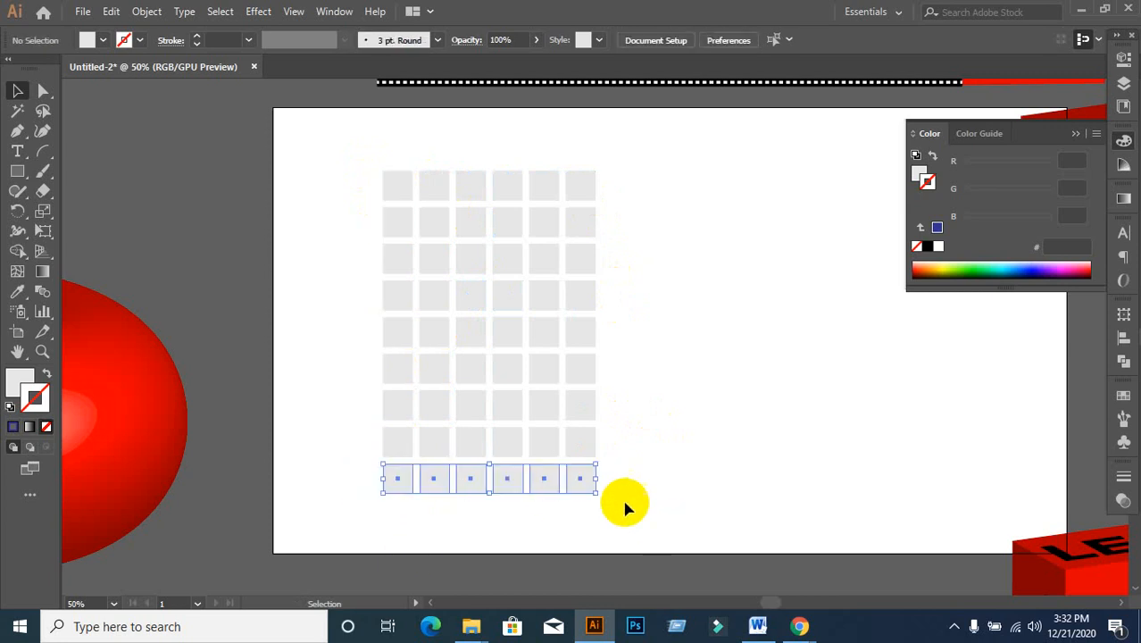
{"action": "left_click", "coordinate": [104, 41]}
{"action": "left_click", "coordinate": [47, 70]}
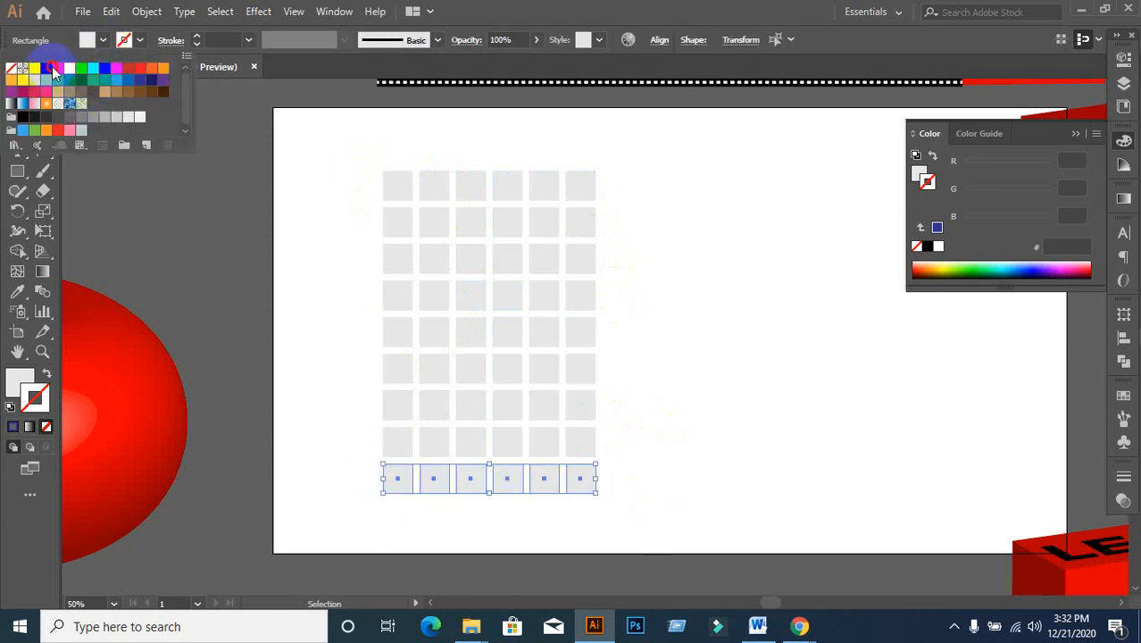
{"action": "left_click", "coordinate": [55, 68]}
{"action": "left_click", "coordinate": [266, 306]}
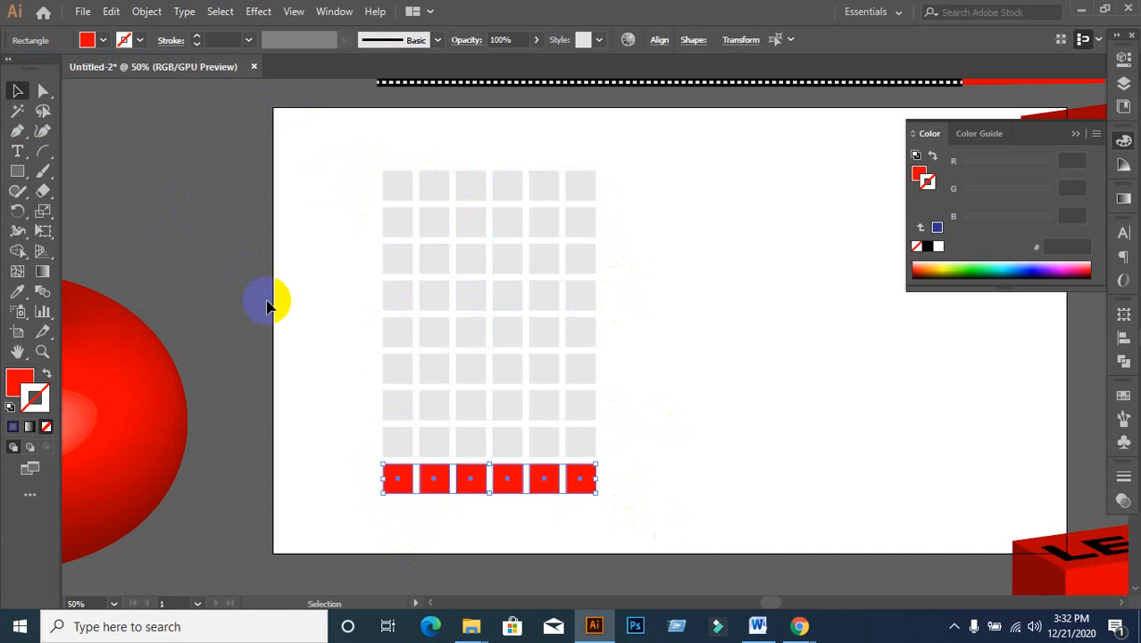
- Fill the row of squares directly above the red row with green
{"action": "left_click_drag", "start_coordinate": [357, 440], "coordinate": [660, 443]}
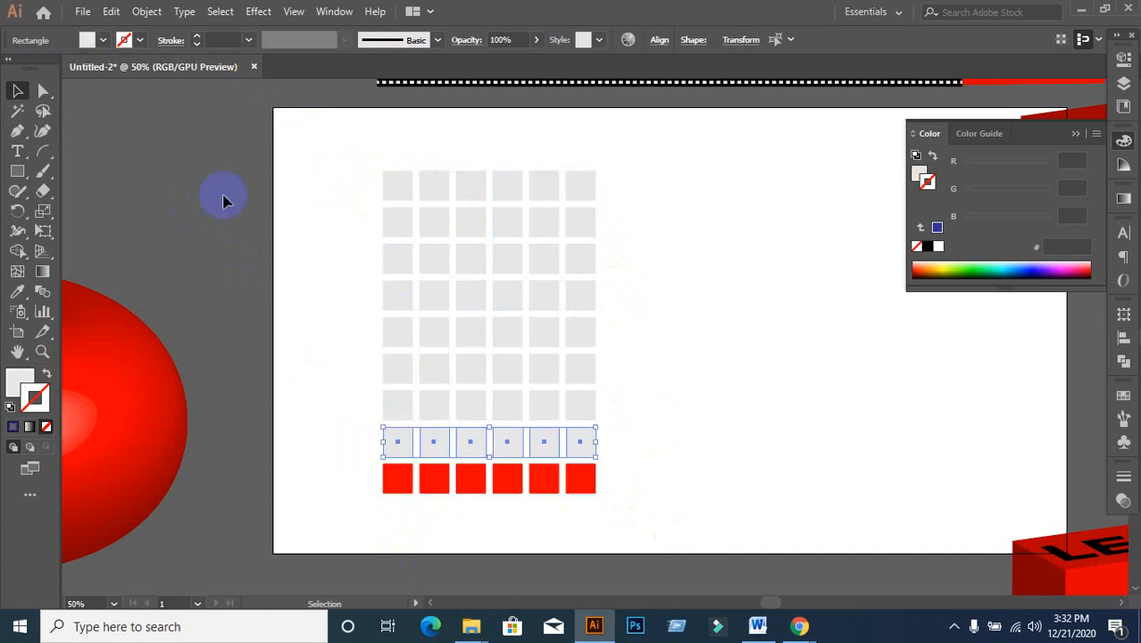
{"action": "left_click", "coordinate": [87, 39]}
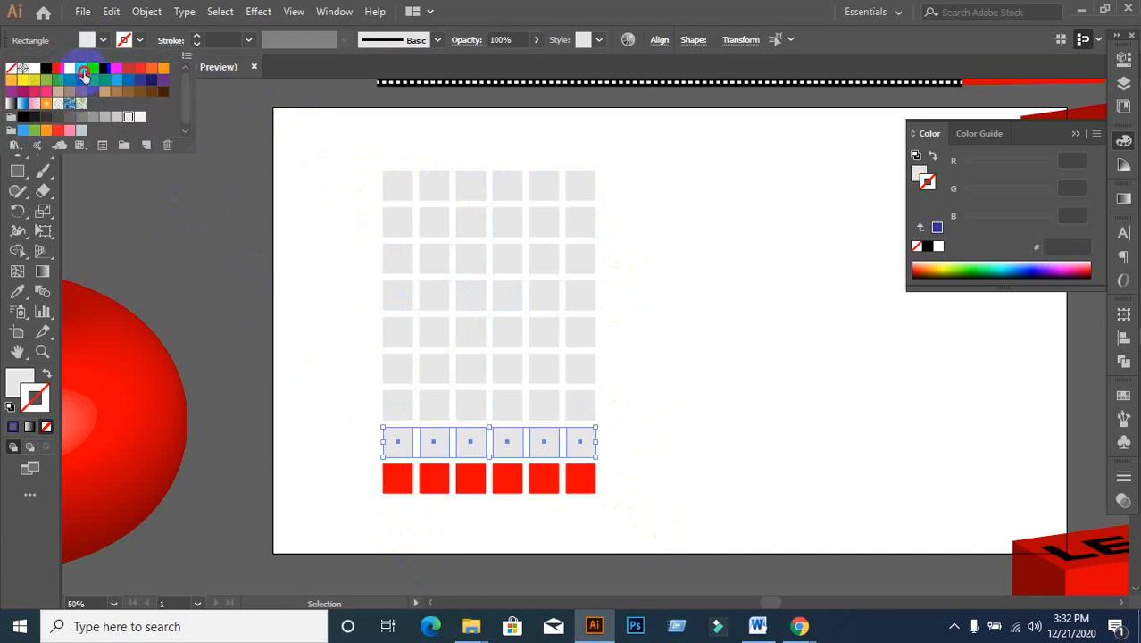
{"action": "left_click", "coordinate": [84, 75]}
{"action": "left_click", "coordinate": [216, 271]}
- Fill the row above the green squares with blue and the row above that with magenta
{"action": "left_click_drag", "start_coordinate": [373, 398], "coordinate": [638, 407]}
{"action": "left_click", "coordinate": [113, 42]}
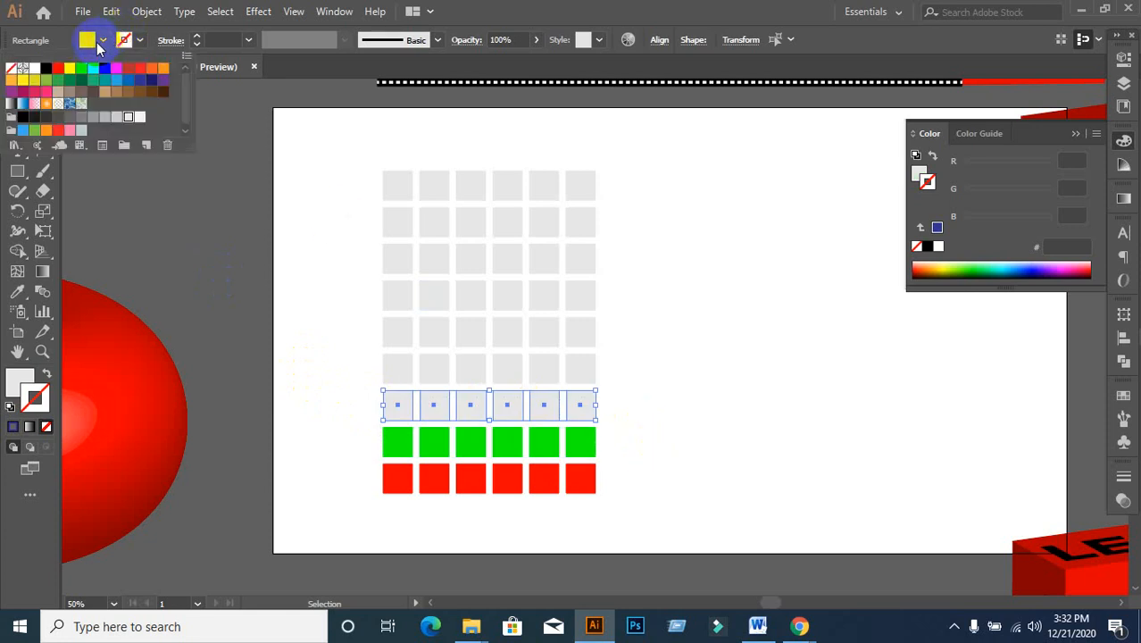
{"action": "left_click", "coordinate": [107, 76]}
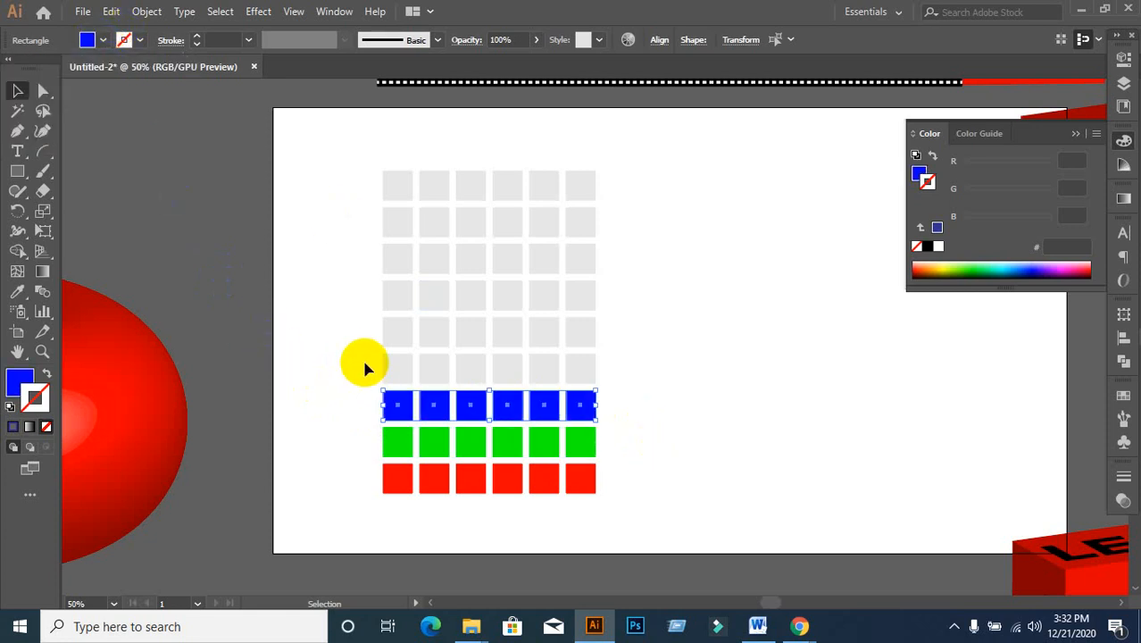
{"action": "left_click_drag", "start_coordinate": [370, 365], "coordinate": [614, 377]}
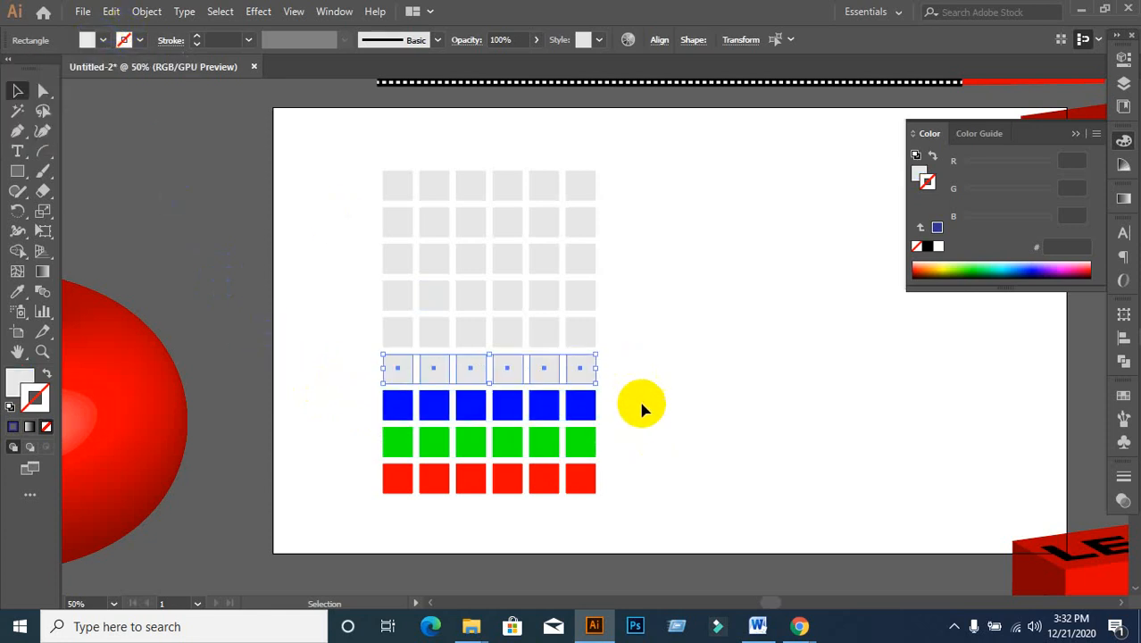
{"action": "left_click", "coordinate": [103, 40]}
{"action": "left_click", "coordinate": [116, 68]}
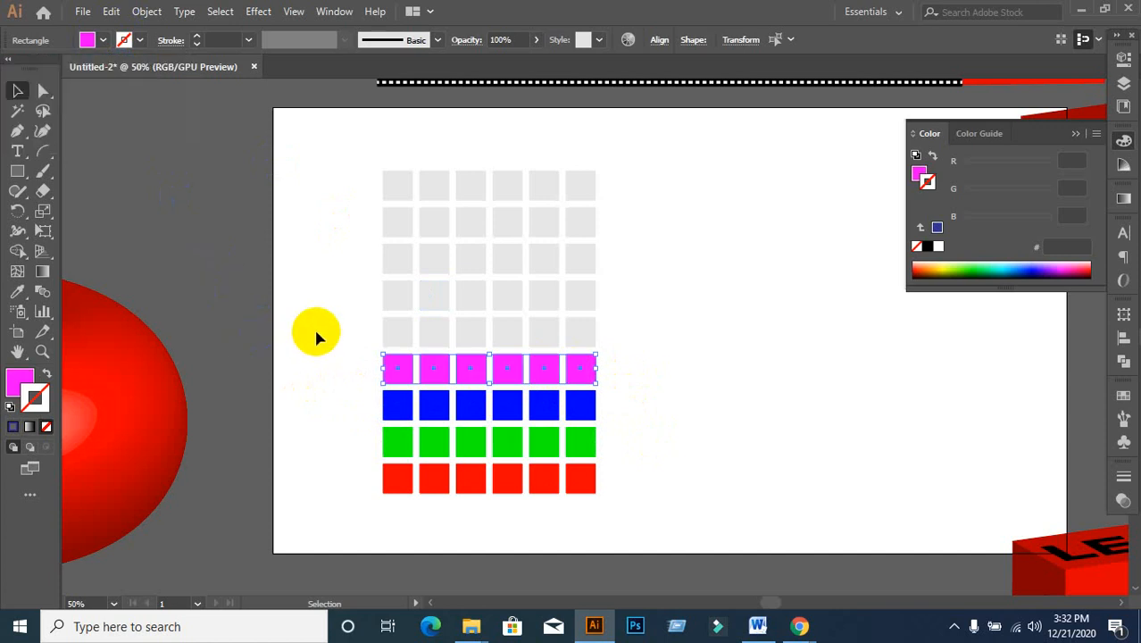
- Fill the fifth row of squares, the grey one directly above the magenta row, with the dark red swatch
{"action": "left_click_drag", "start_coordinate": [357, 326], "coordinate": [638, 339]}
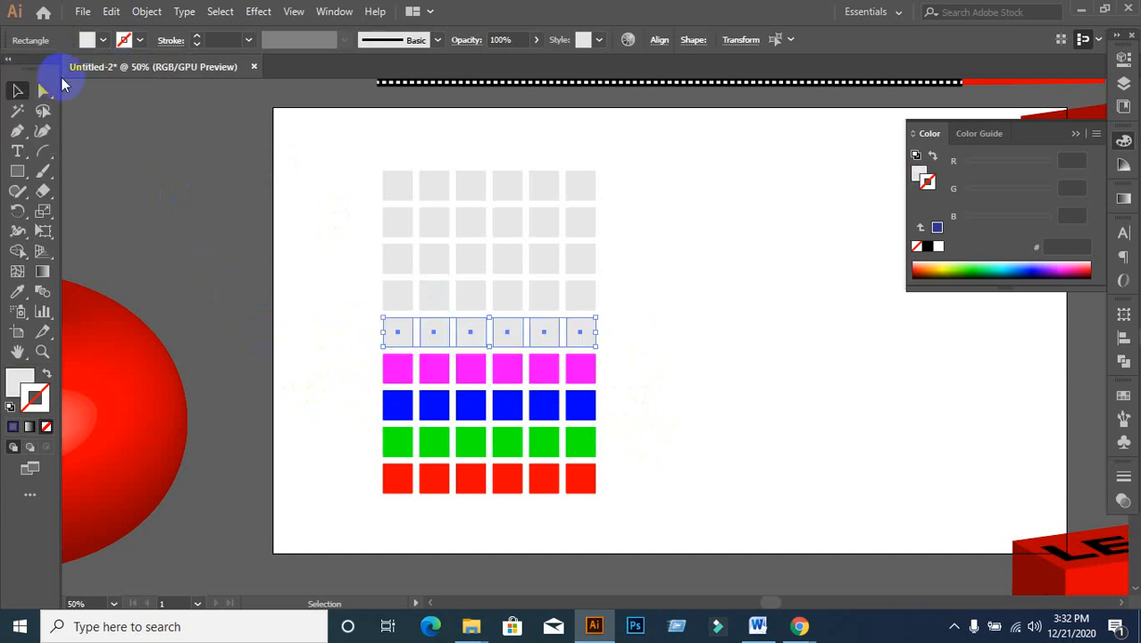
{"action": "left_click", "coordinate": [102, 40]}
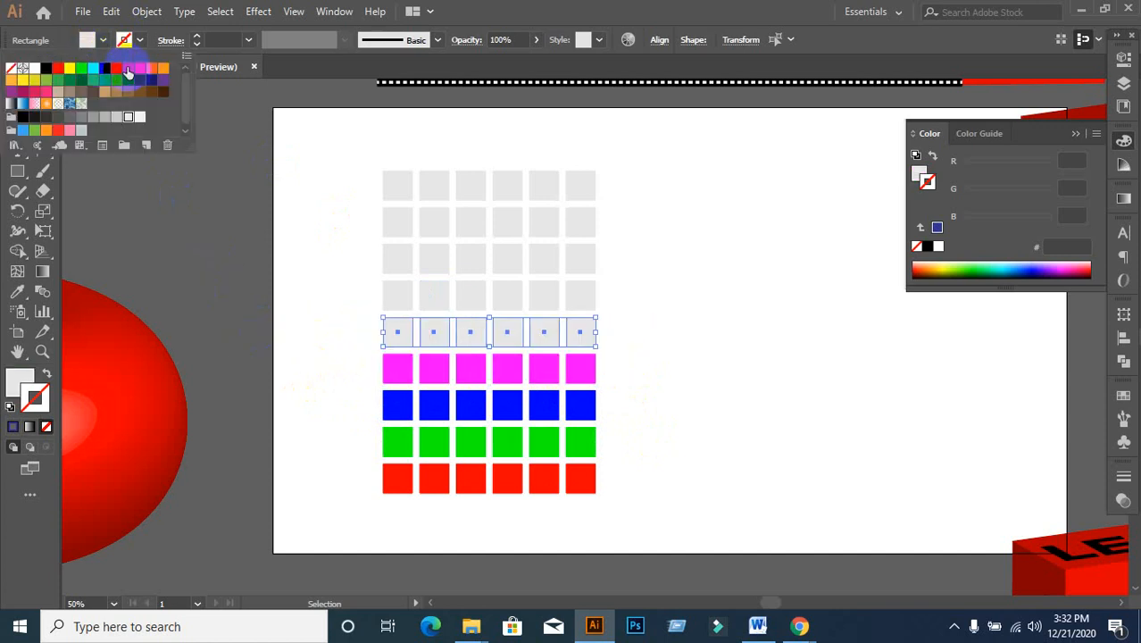
{"action": "left_click", "coordinate": [128, 69]}
{"action": "left_click", "coordinate": [320, 298]}
- Fill the grey row of squares directly above the dark red row with yellow
{"action": "left_click_drag", "start_coordinate": [349, 302], "coordinate": [630, 307]}
{"action": "left_click", "coordinate": [103, 42]}
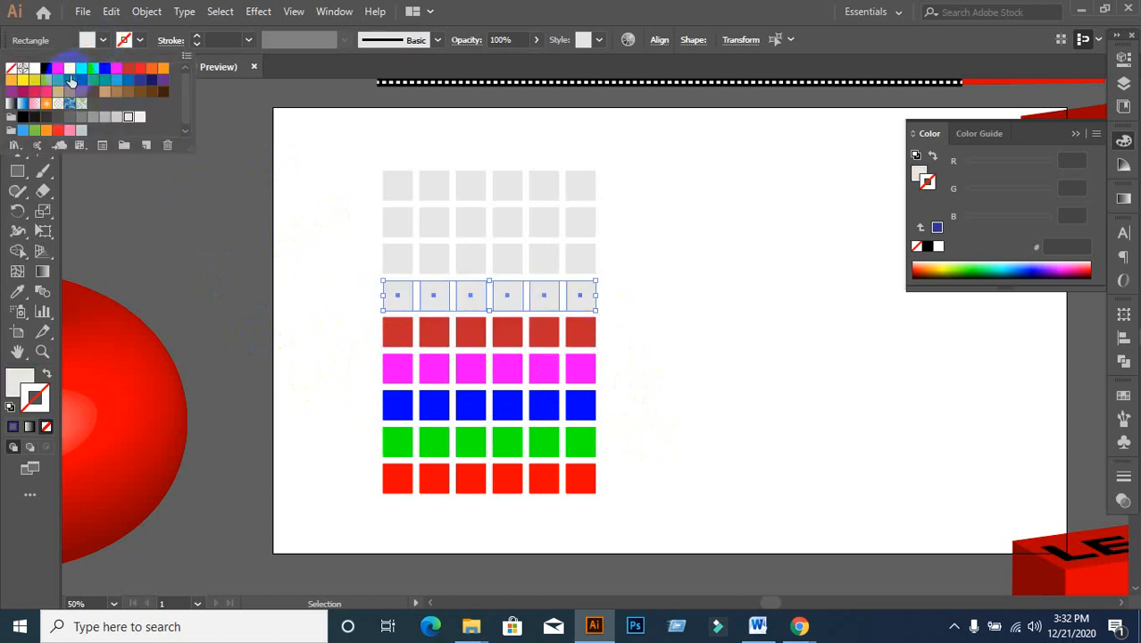
{"action": "left_click", "coordinate": [239, 244]}
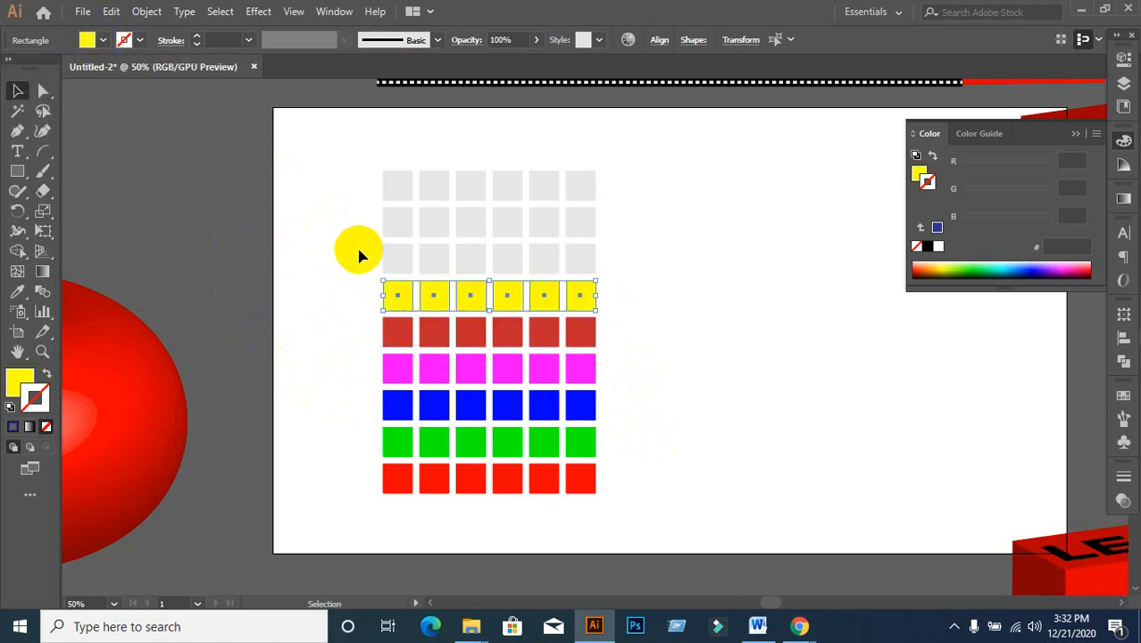
- Fill the grey row of squares directly above the yellow row with light orange
{"action": "left_click_drag", "start_coordinate": [373, 259], "coordinate": [601, 265]}
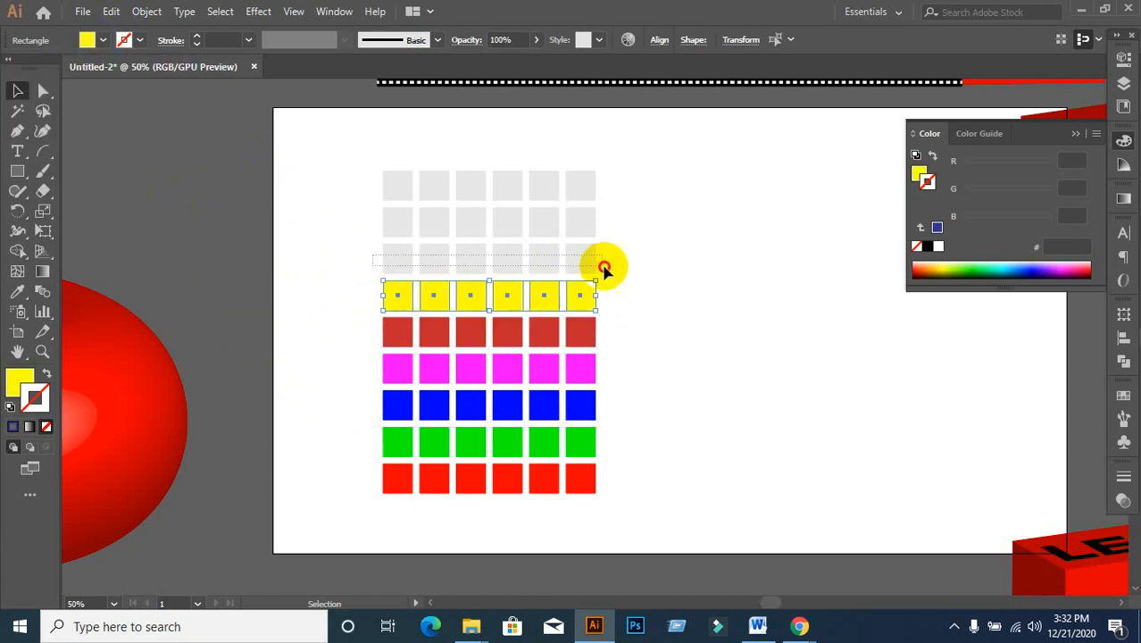
{"action": "left_click", "coordinate": [105, 42]}
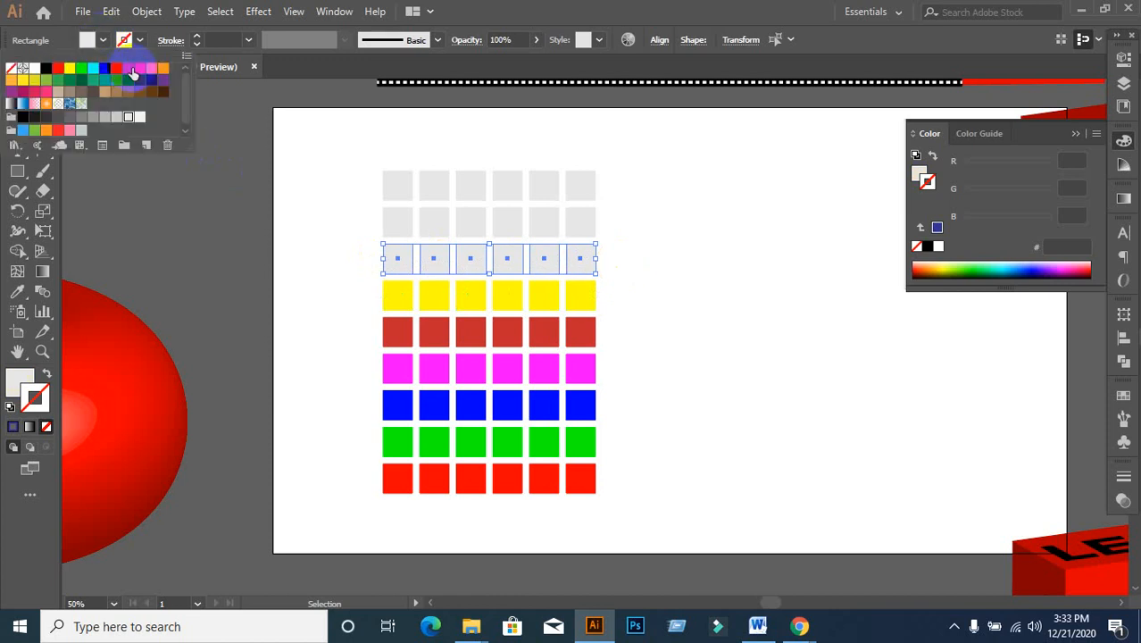
{"action": "left_click", "coordinate": [116, 68]}
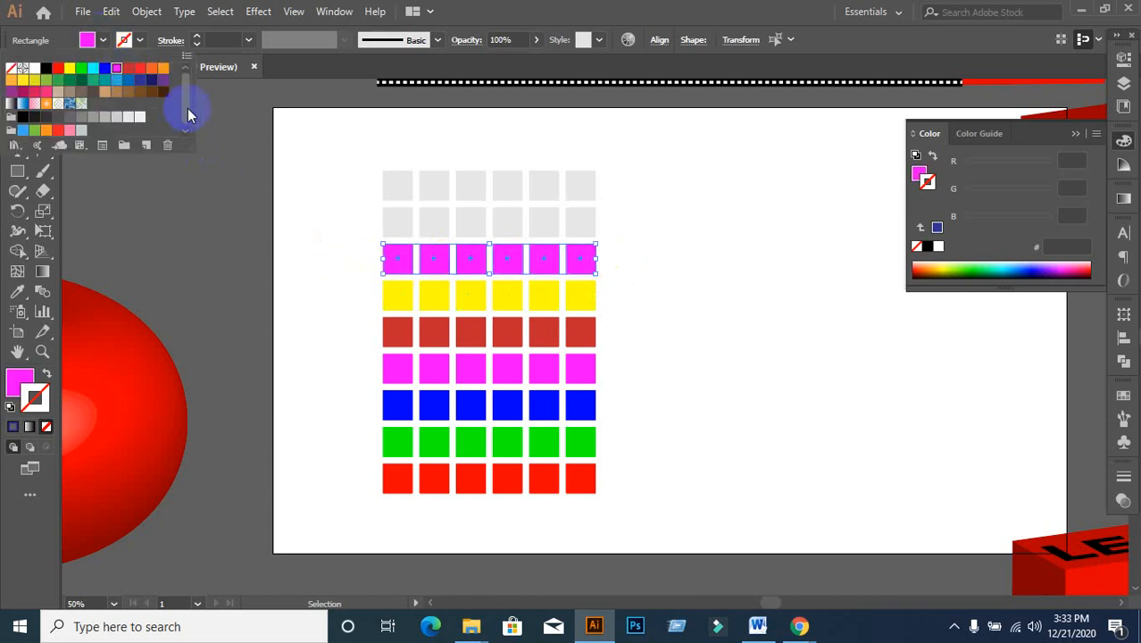
{"action": "left_click", "coordinate": [162, 77]}
{"action": "left_click", "coordinate": [332, 219]}
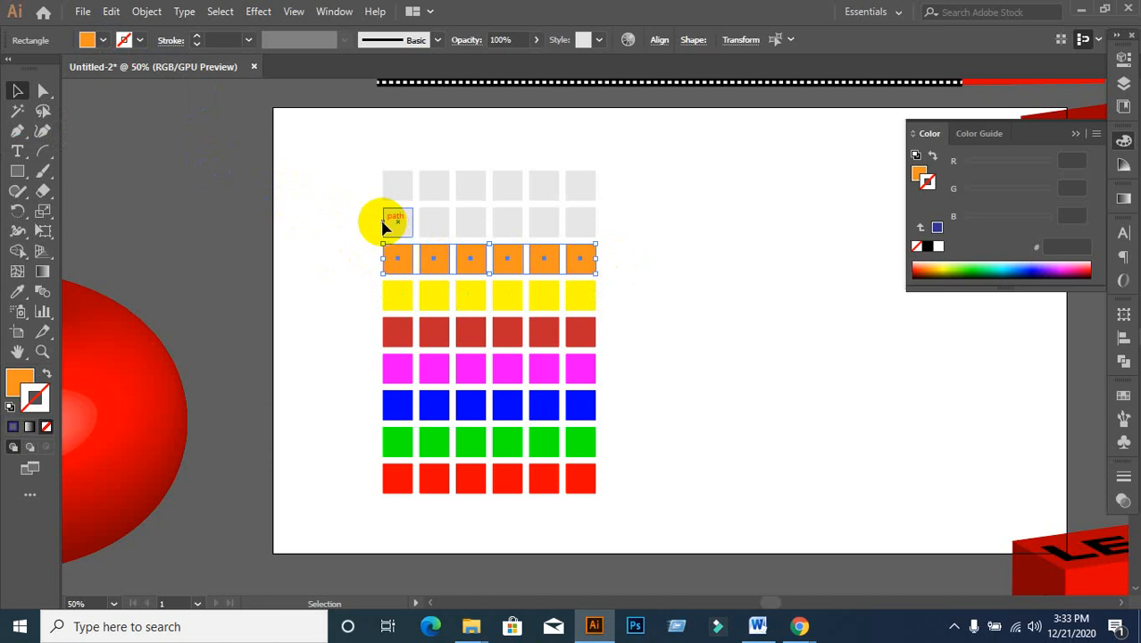
- Fill the grey row of squares directly above the orange row with dark magenta-purple
{"action": "left_click_drag", "start_coordinate": [402, 221], "coordinate": [630, 217]}
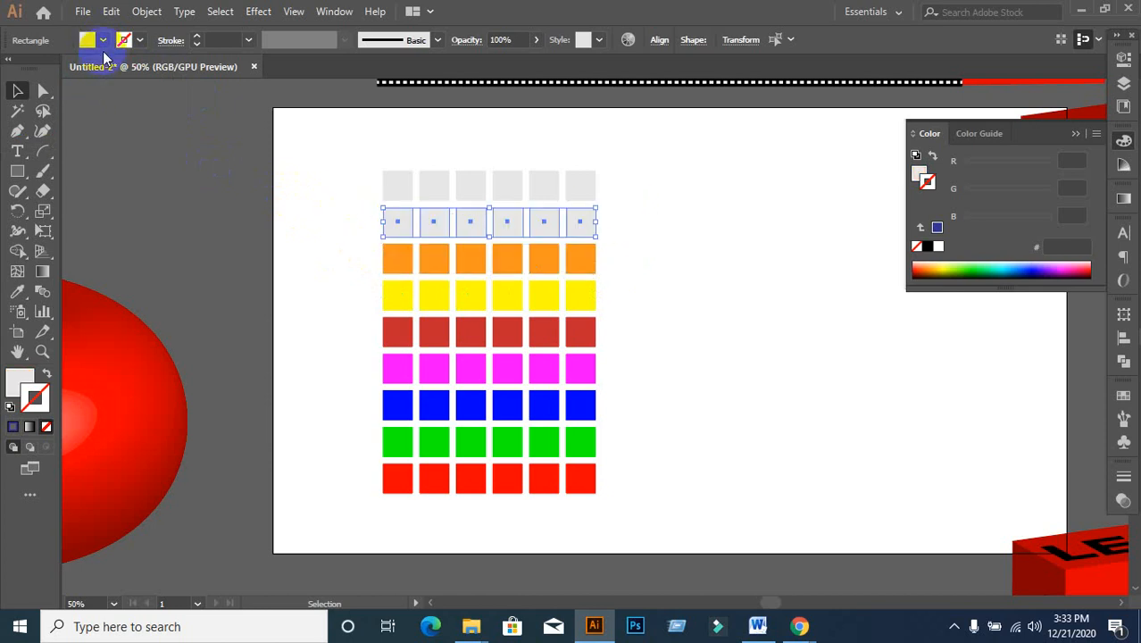
{"action": "left_click", "coordinate": [102, 42]}
{"action": "left_click", "coordinate": [83, 69]}
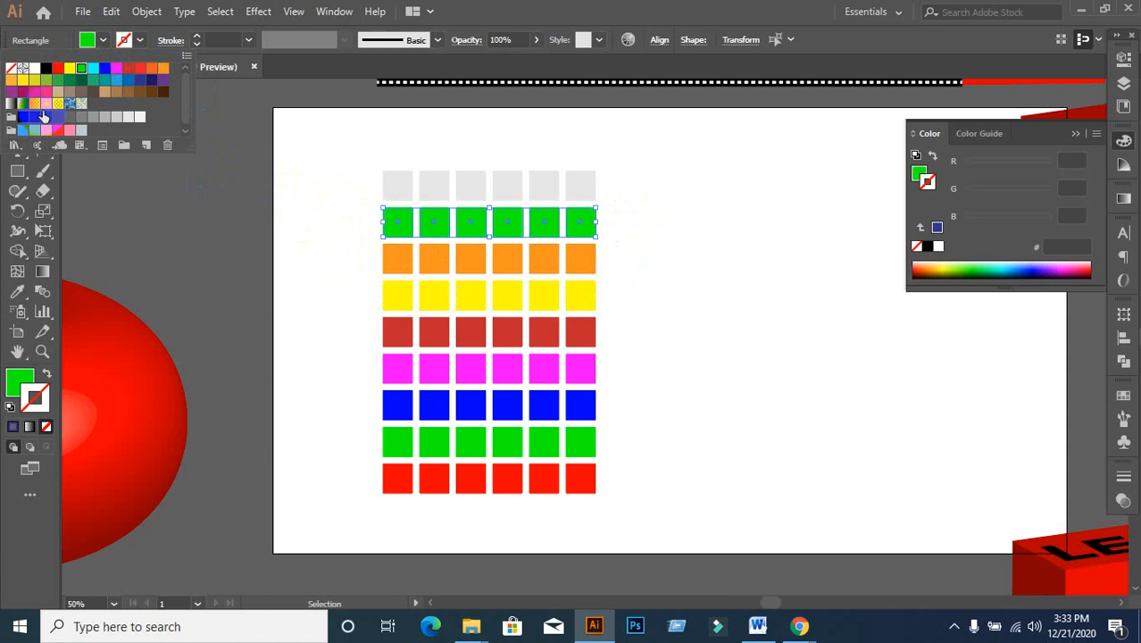
{"action": "left_click", "coordinate": [23, 92]}
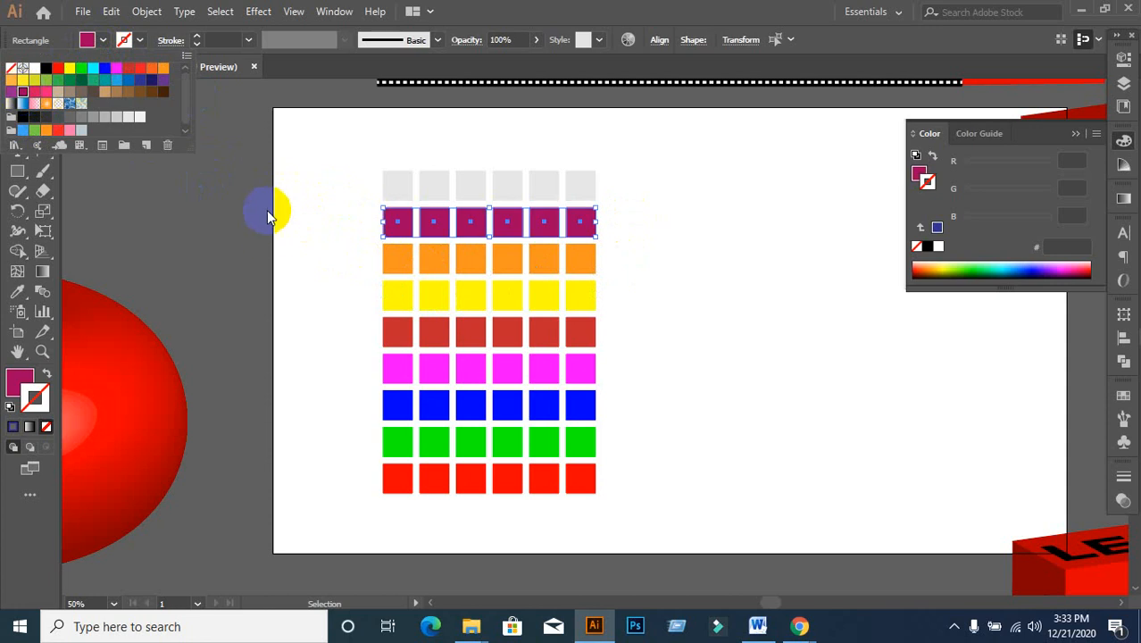
- Fill the topmost row of squares with dark navy blue and deselect it
{"action": "left_click_drag", "start_coordinate": [374, 183], "coordinate": [624, 191]}
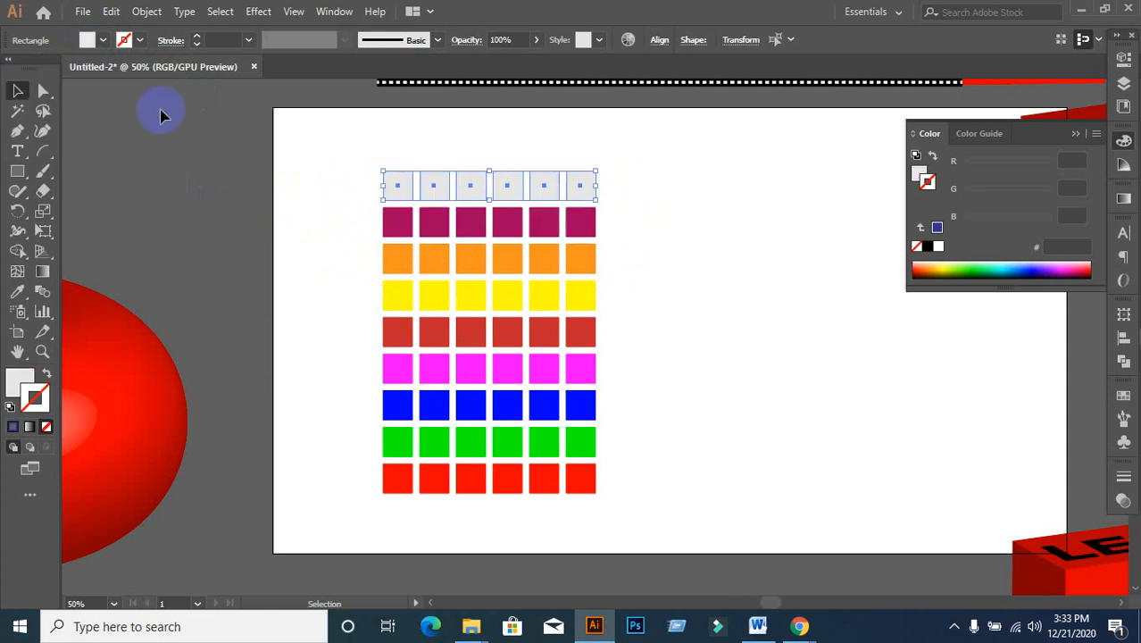
{"action": "left_click", "coordinate": [86, 41]}
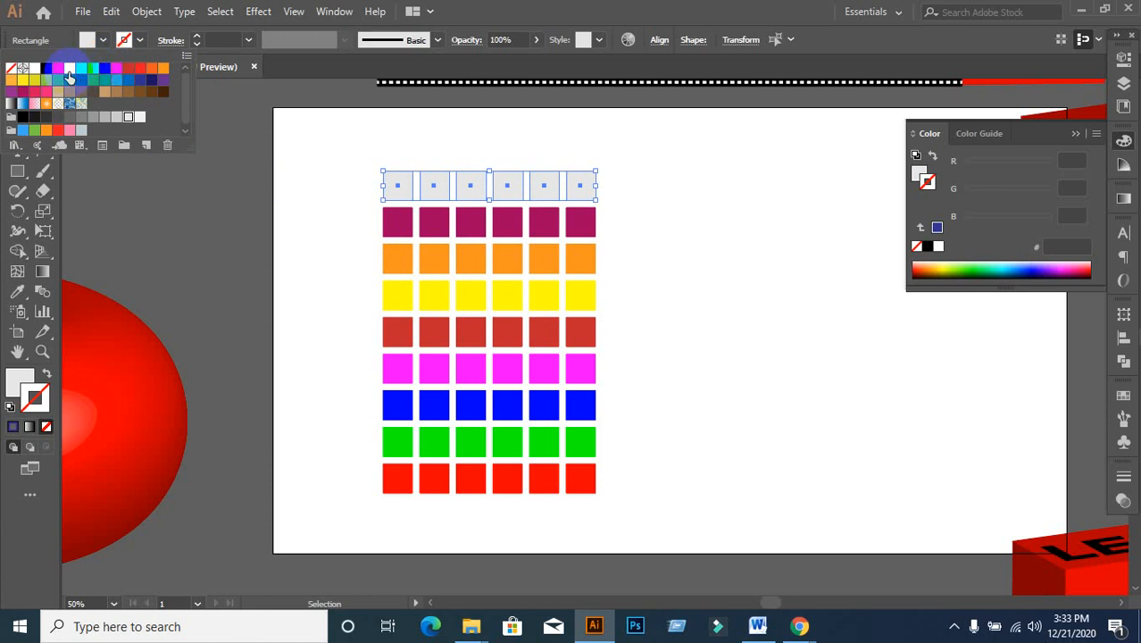
{"action": "left_click", "coordinate": [150, 81]}
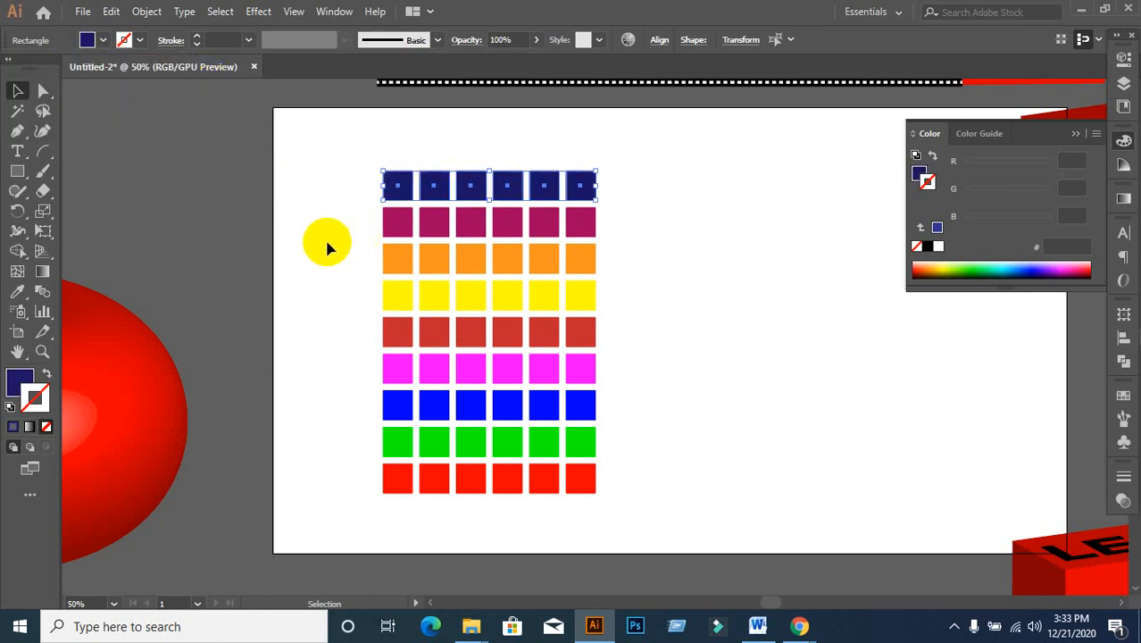
{"action": "left_click", "coordinate": [323, 218]}
- Select all the coloured squares in the grid and group them
{"action": "scroll", "coordinate": [641, 455], "scroll_direction": "down", "scroll_amount": 1}
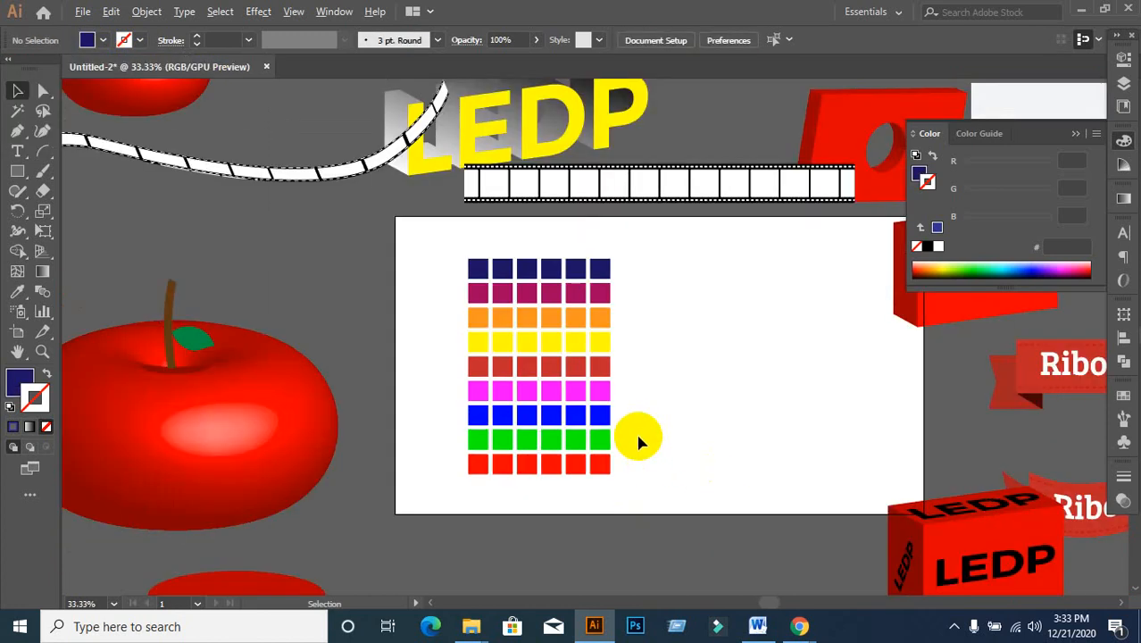
{"action": "left_click_drag", "start_coordinate": [685, 436], "coordinate": [615, 411]}
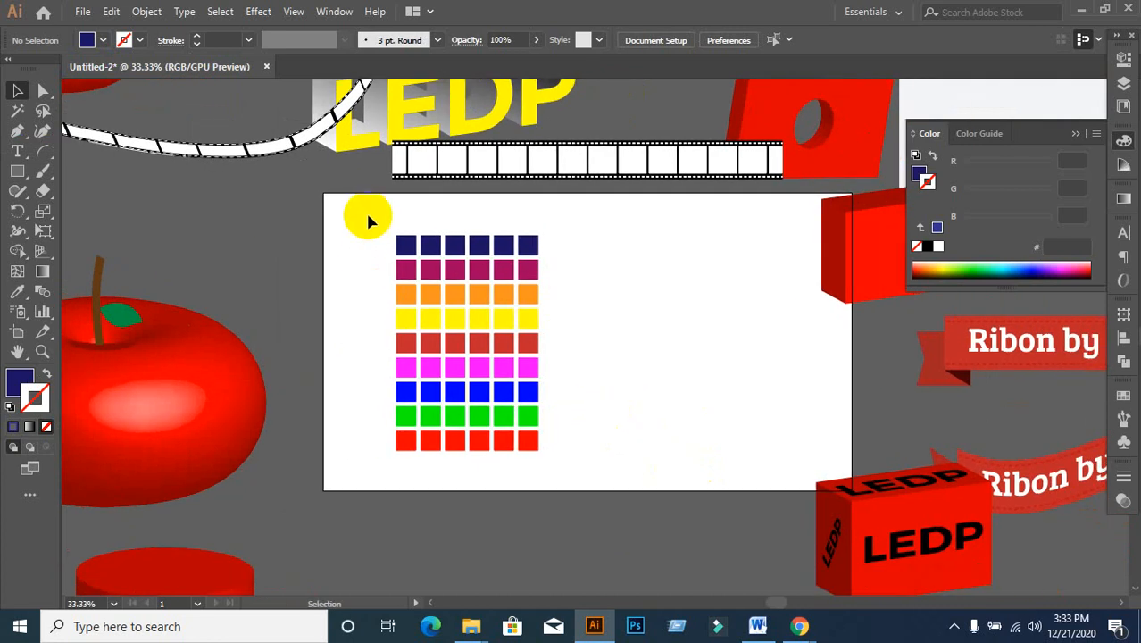
{"action": "left_click_drag", "start_coordinate": [368, 216], "coordinate": [632, 520]}
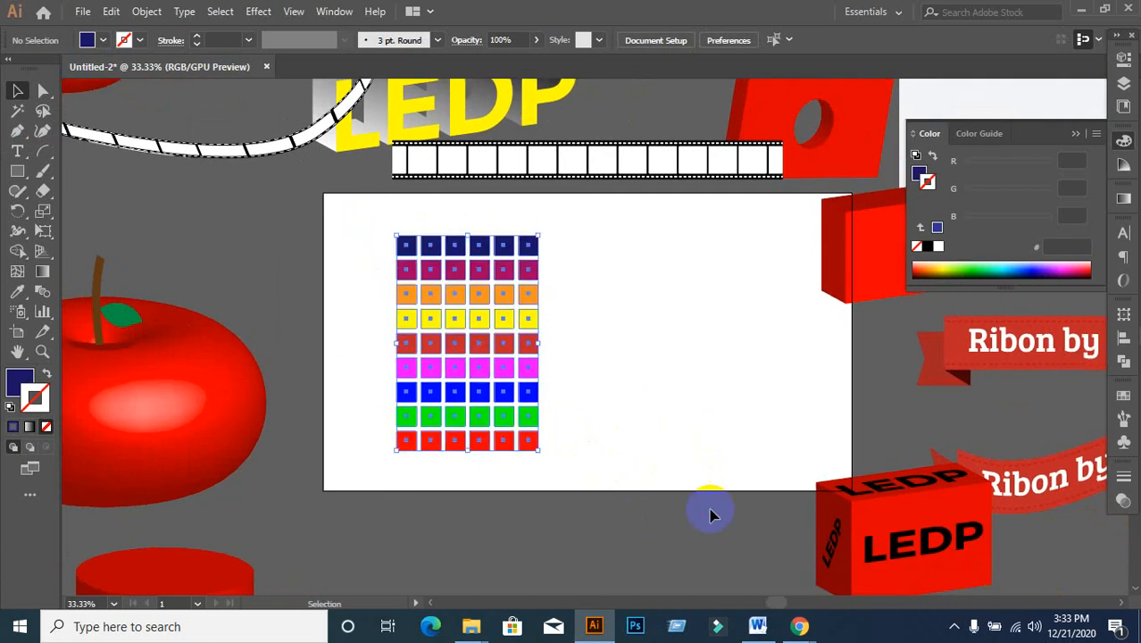
{"action": "left_click", "coordinate": [697, 454]}
{"action": "left_click", "coordinate": [455, 440]}
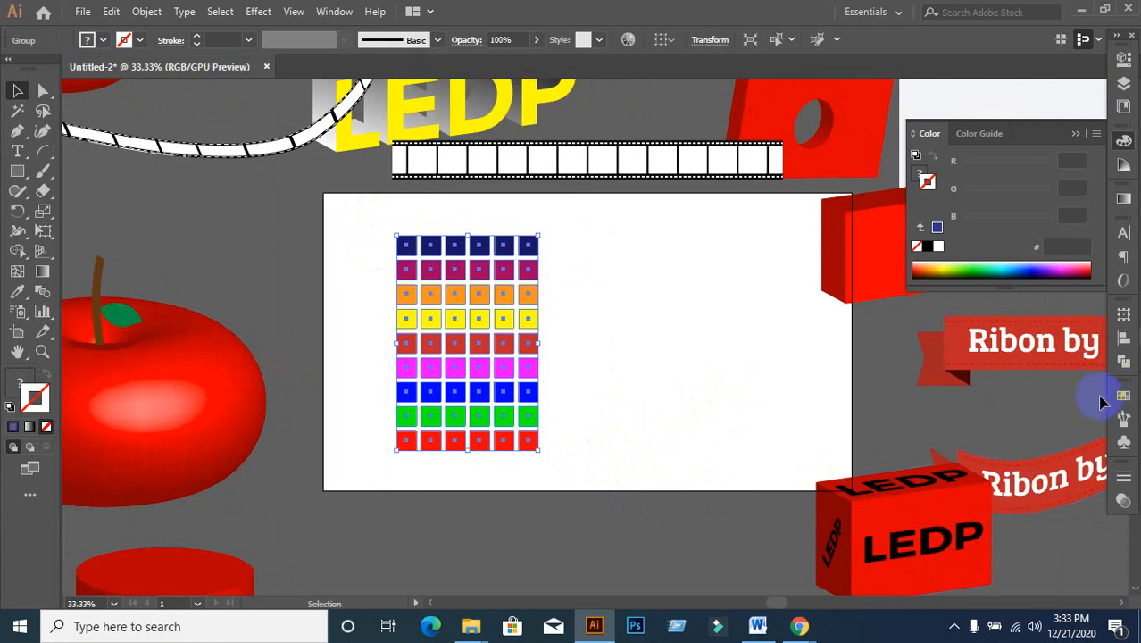
- Save the grouped colour grid as a new symbol, keeping the default name New Symbol 2
{"action": "left_click", "coordinate": [1123, 314]}
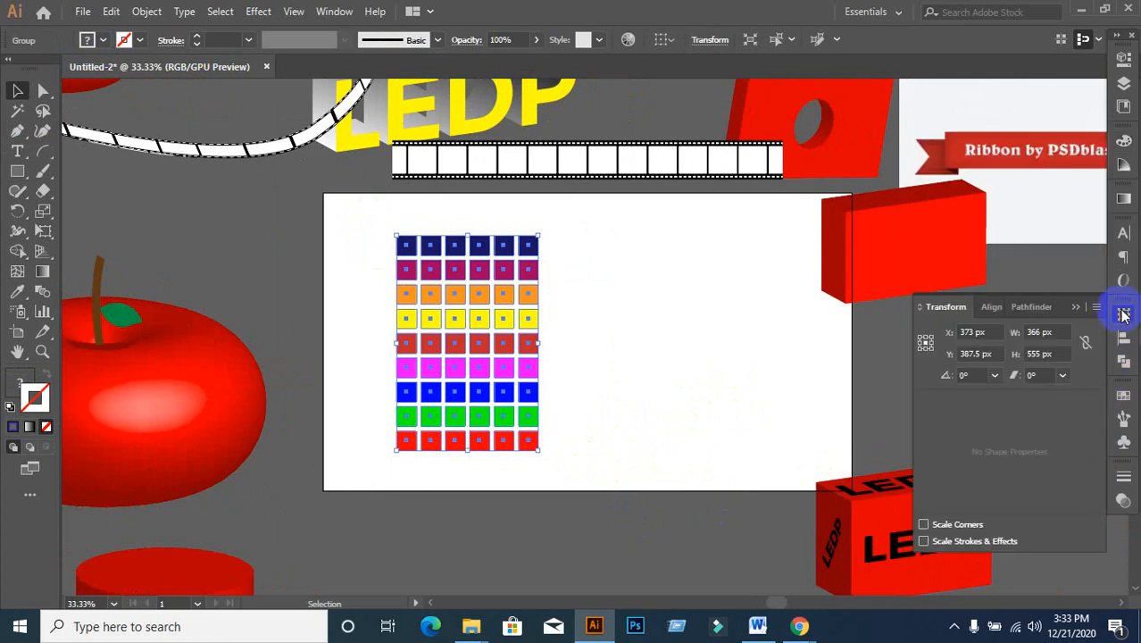
{"action": "left_click", "coordinate": [1038, 311]}
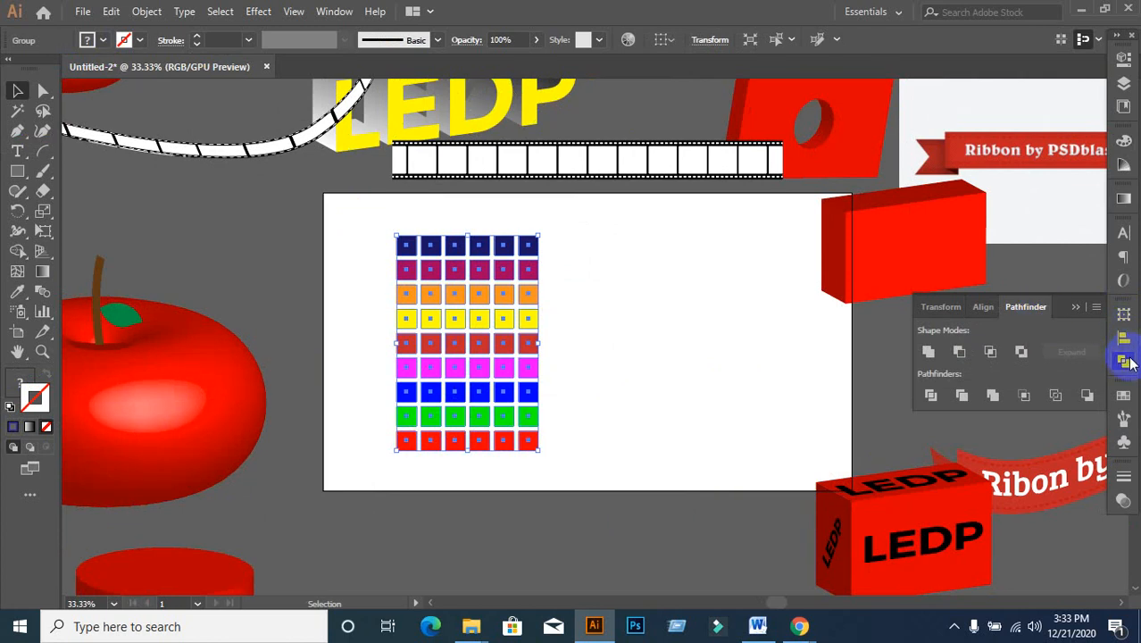
{"action": "left_click", "coordinate": [1123, 357]}
{"action": "left_click", "coordinate": [1125, 317]}
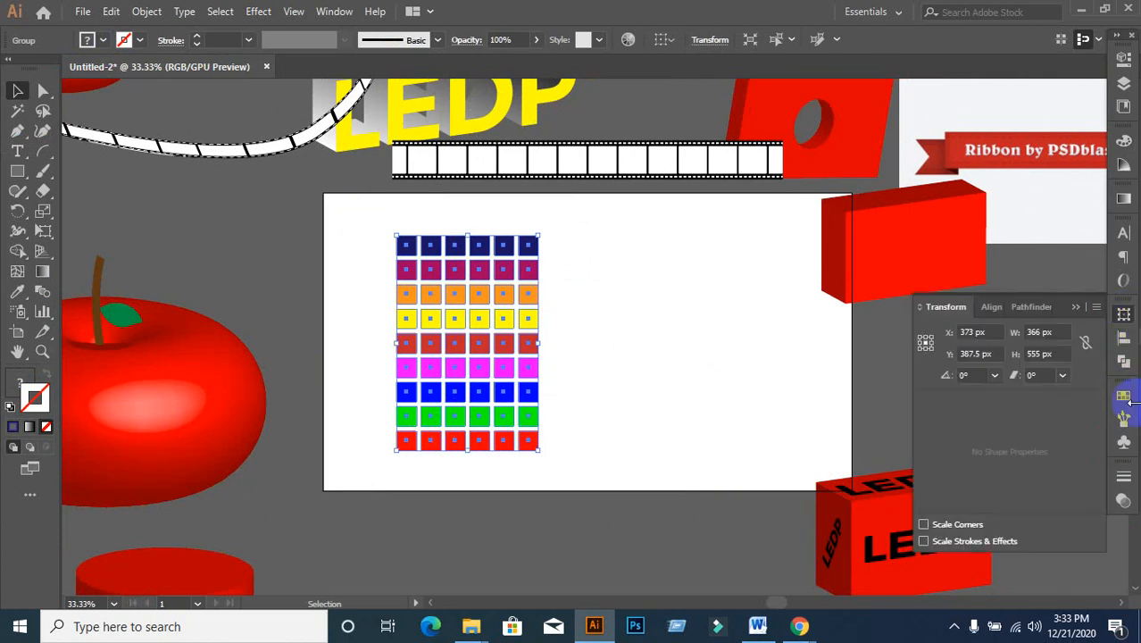
{"action": "left_click", "coordinate": [1124, 420]}
{"action": "left_click", "coordinate": [1029, 389]}
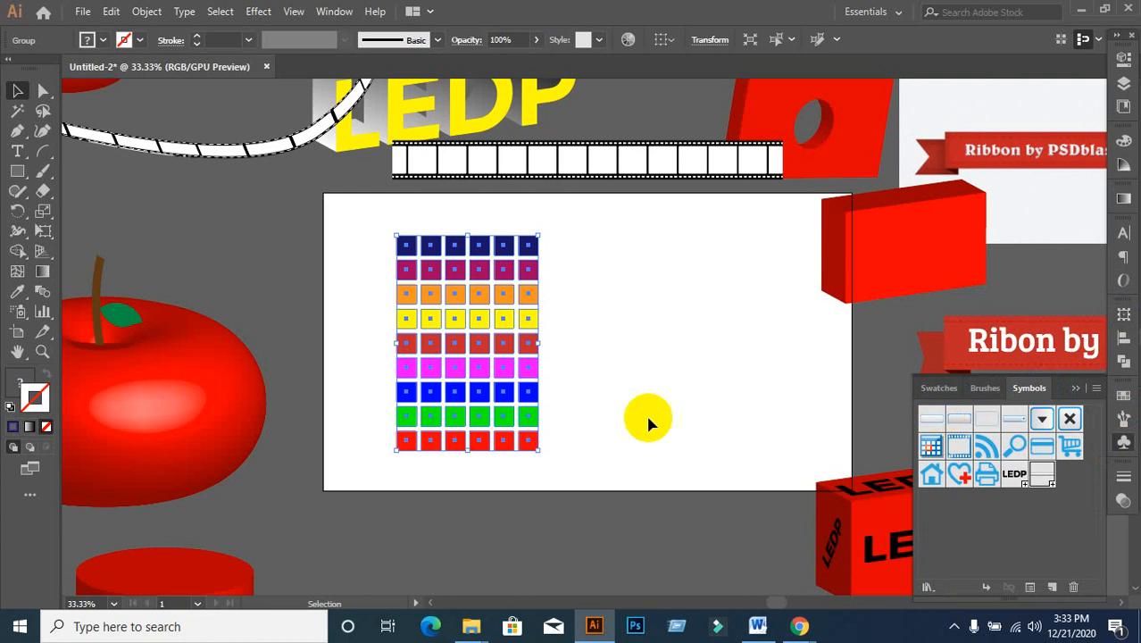
{"action": "mouse_move", "coordinate": [497, 364]}
{"action": "left_mouse_down"}
{"action": "mouse_move", "coordinate": [464, 334]}
{"action": "mouse_move", "coordinate": [520, 389]}
{"action": "mouse_move", "coordinate": [1011, 514]}
{"action": "left_mouse_up"}
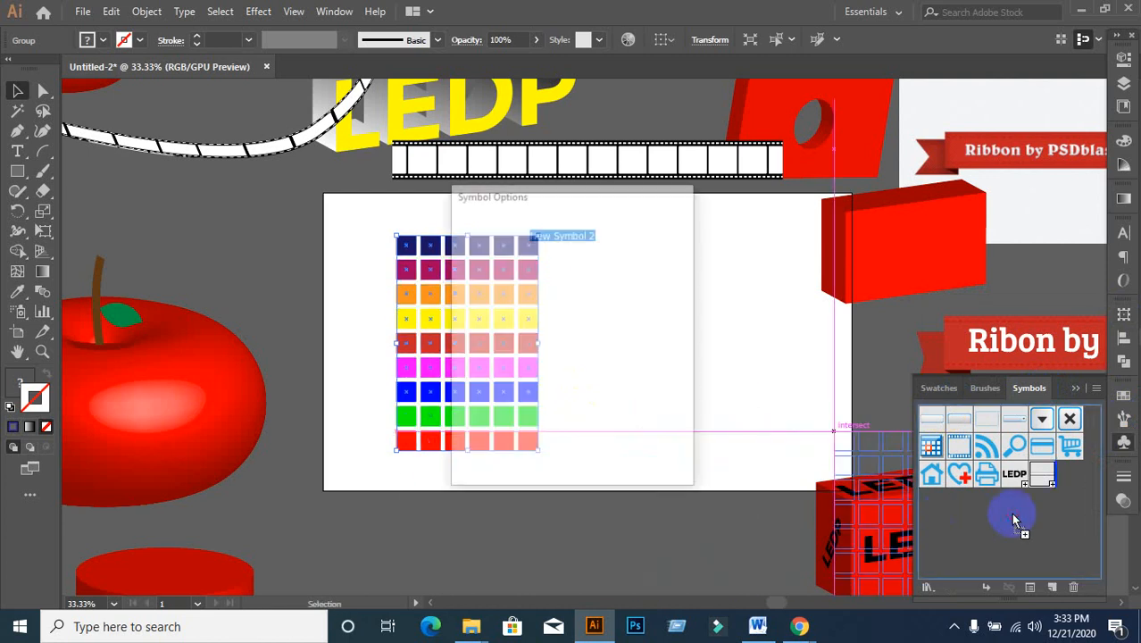
{"action": "left_click", "coordinate": [557, 453]}
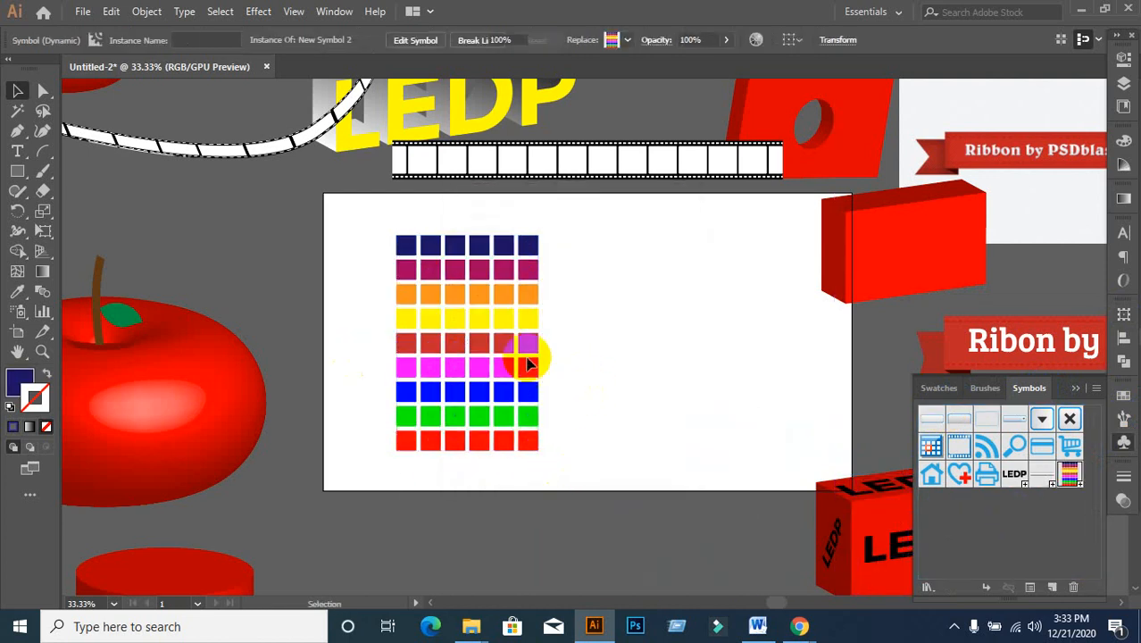
- Delete the coloured grid from the artboard
{"action": "left_click", "coordinate": [356, 251]}
{"action": "left_click_drag", "start_coordinate": [366, 210], "coordinate": [502, 424]}
{"action": "key", "text": "Delete"}
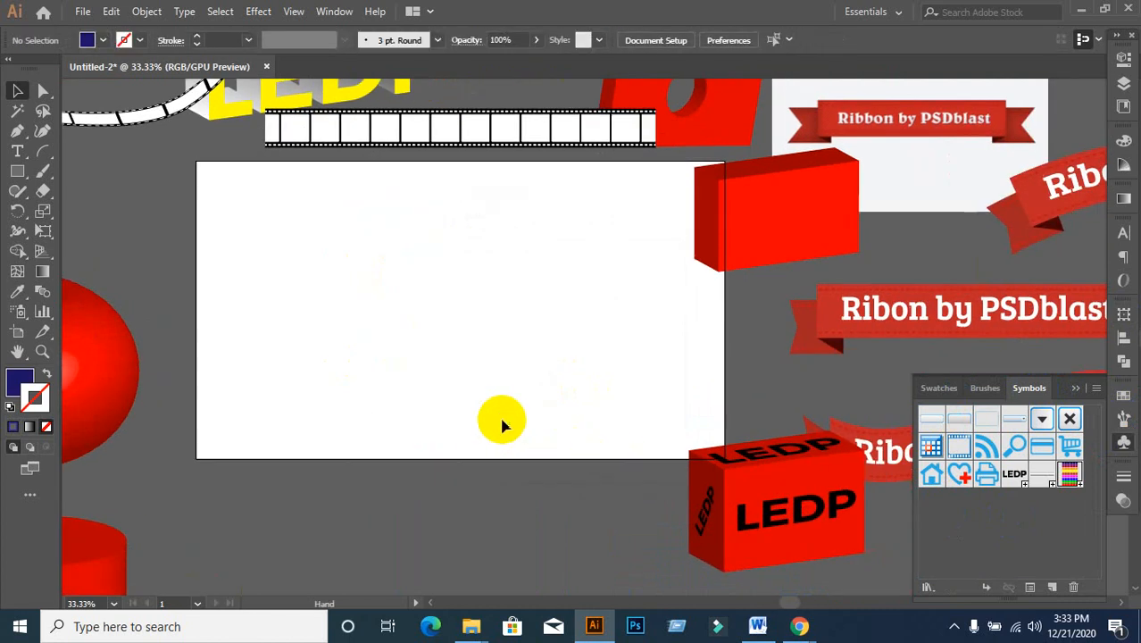
- Draw a large navy circle in the middle of the empty artboard with the Ellipse tool
{"action": "left_click_drag", "start_coordinate": [24, 178], "coordinate": [80, 211]}
{"action": "left_click_drag", "start_coordinate": [370, 216], "coordinate": [598, 403]}
{"action": "left_click", "coordinate": [17, 91]}
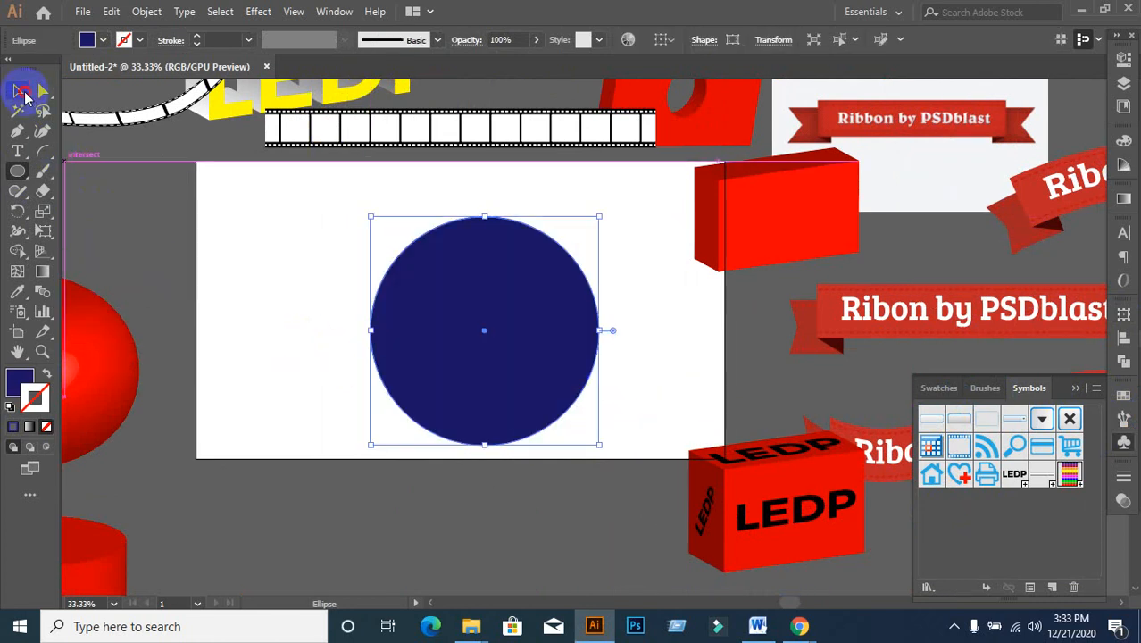
- Try deleting the circle's left anchor point using Direct Selection, and undo the deletion
{"action": "left_click_drag", "start_coordinate": [54, 91], "coordinate": [77, 89]}
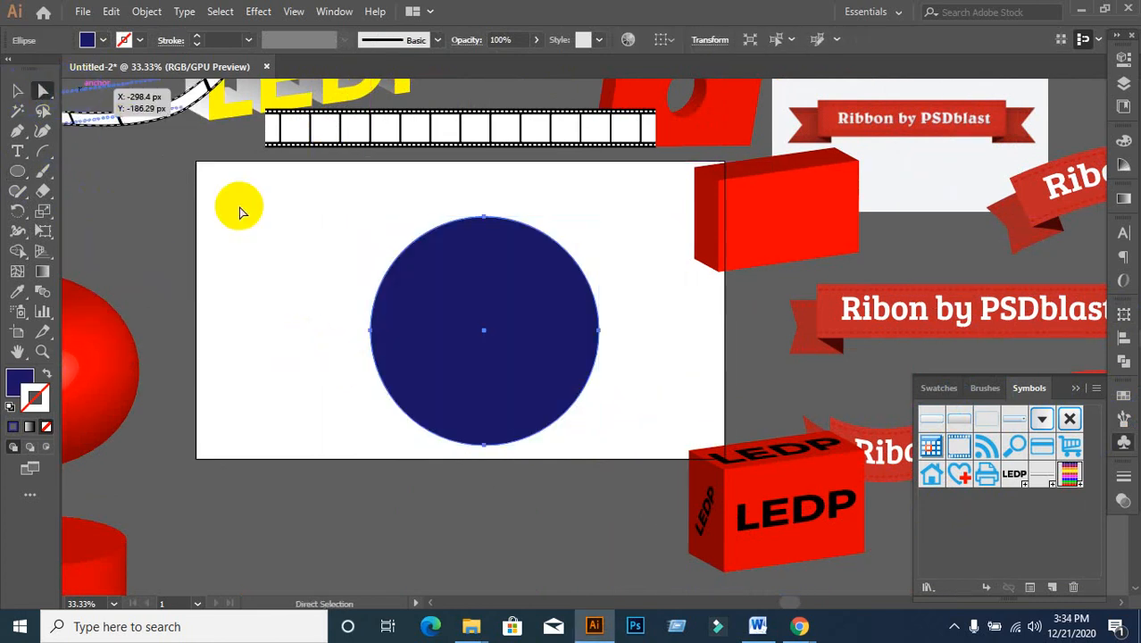
{"action": "left_click", "coordinate": [370, 330]}
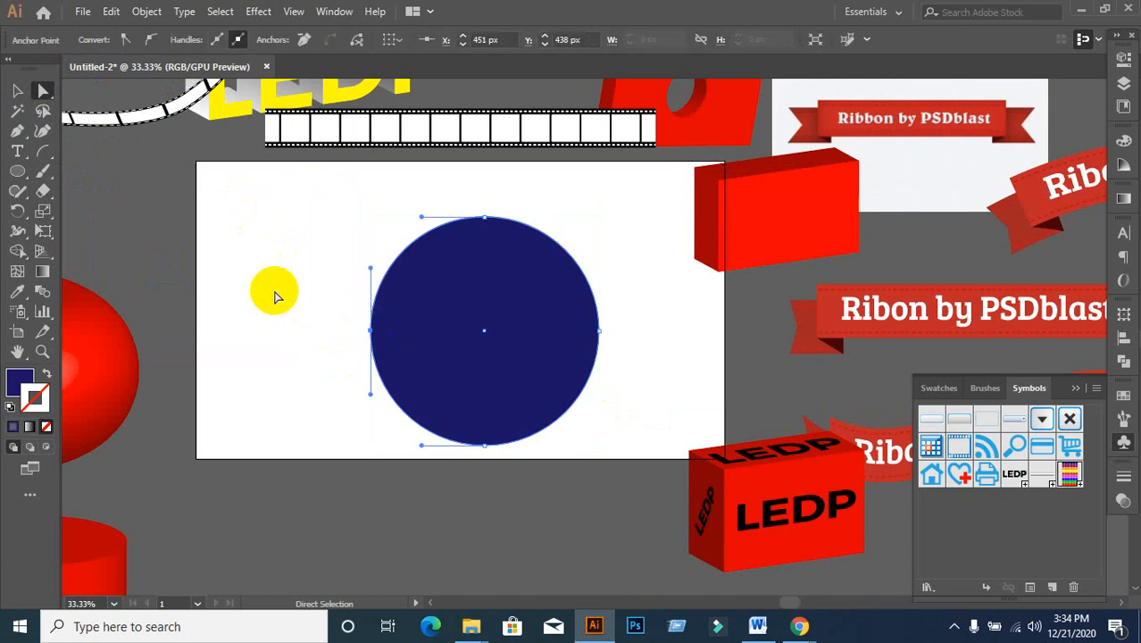
{"action": "key", "text": "Delete"}
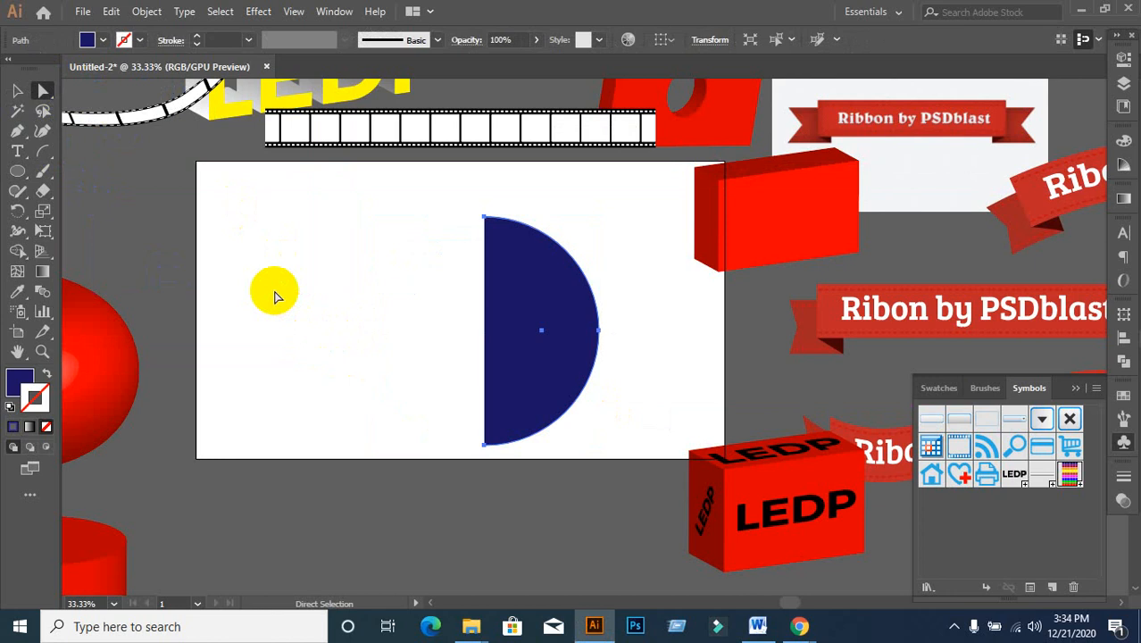
{"action": "key", "text": "ctrl+z"}
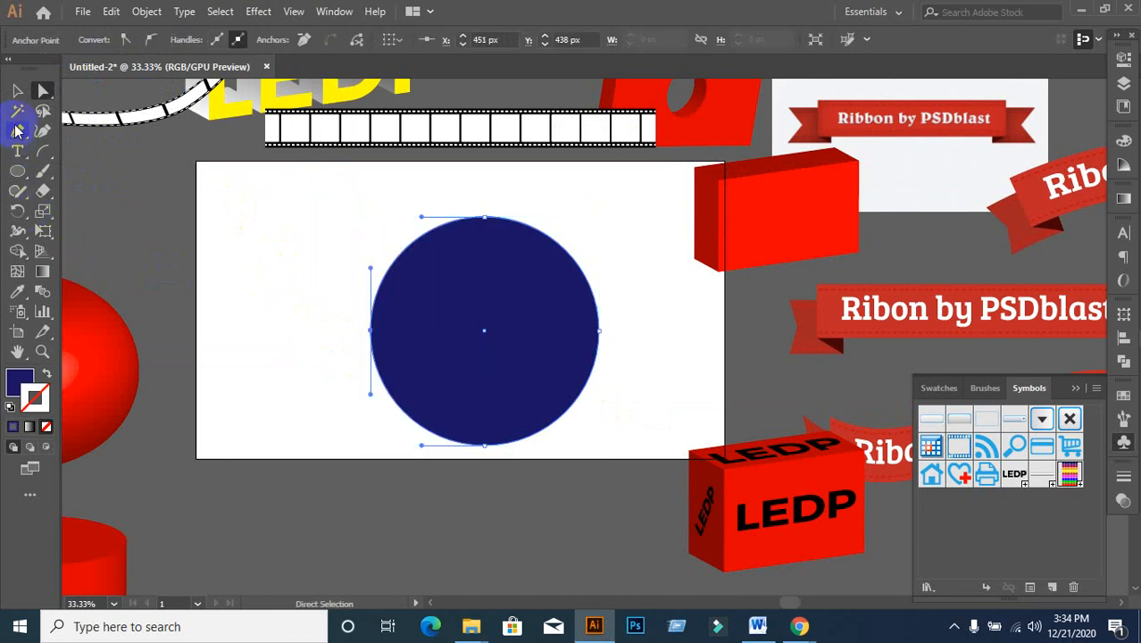
- Try removing the circle's left anchor point with the Delete Anchor Point tool, and undo the removal
{"action": "left_click_drag", "start_coordinate": [17, 130], "coordinate": [116, 170]}
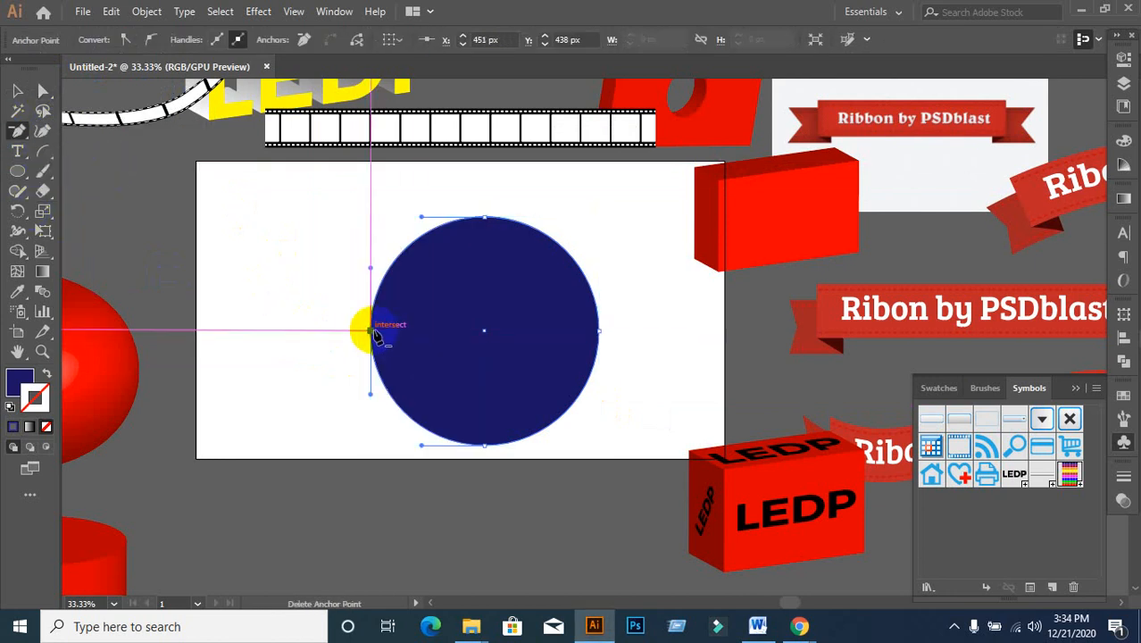
{"action": "left_click", "coordinate": [371, 330]}
{"action": "key", "text": "ctrl+z"}
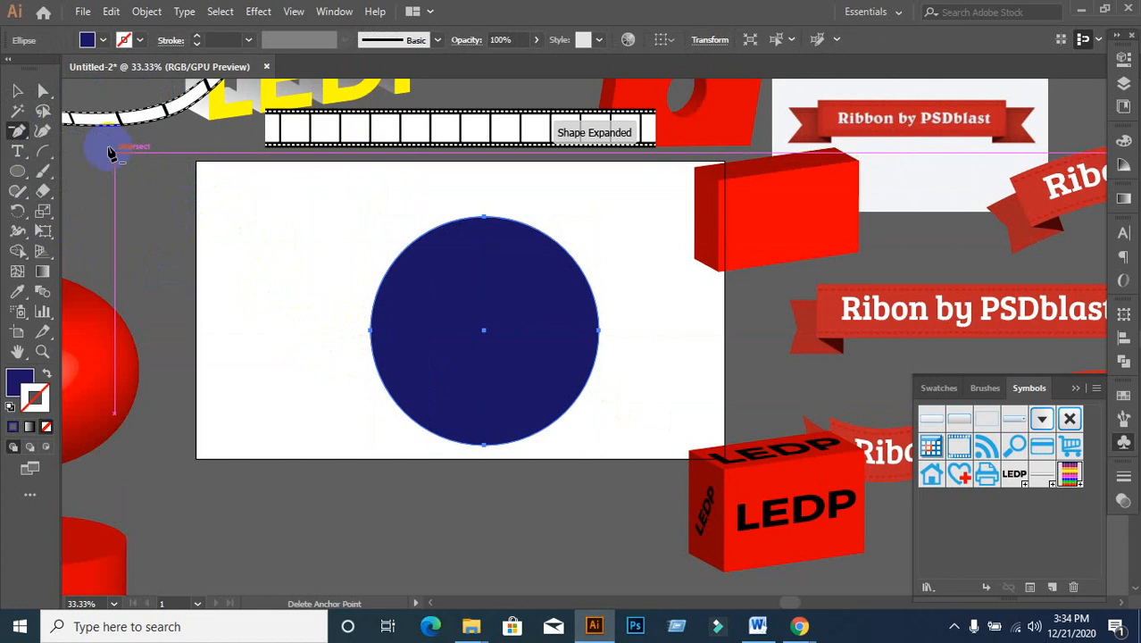
- Directly select the circle's left anchor point and delete it to leave the right half circle
{"action": "left_click", "coordinate": [43, 90]}
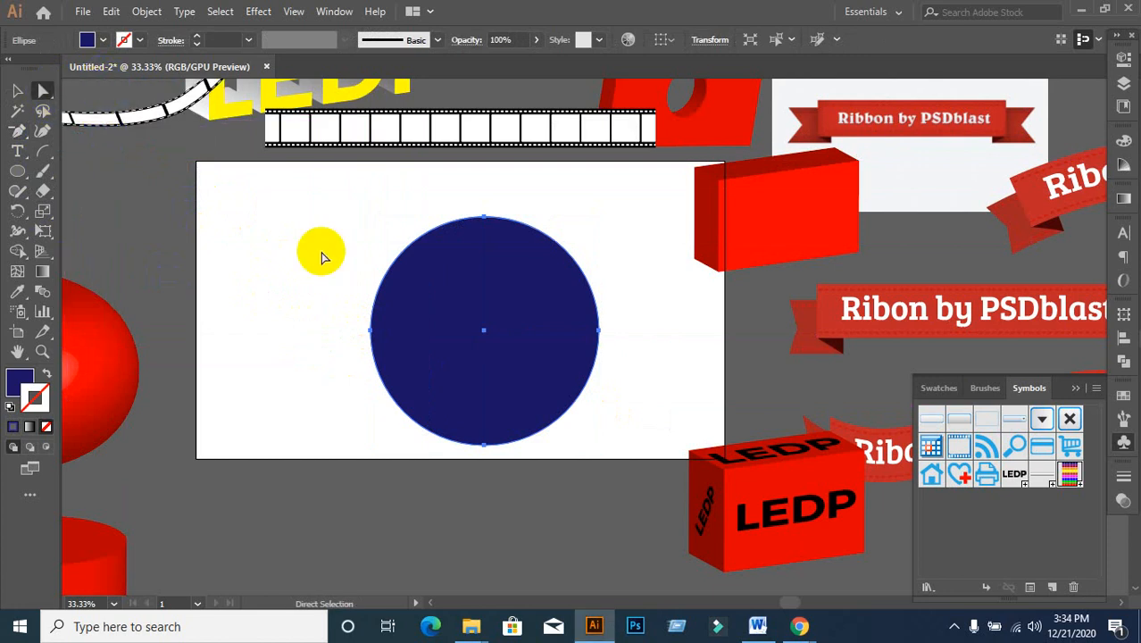
{"action": "left_click", "coordinate": [372, 330]}
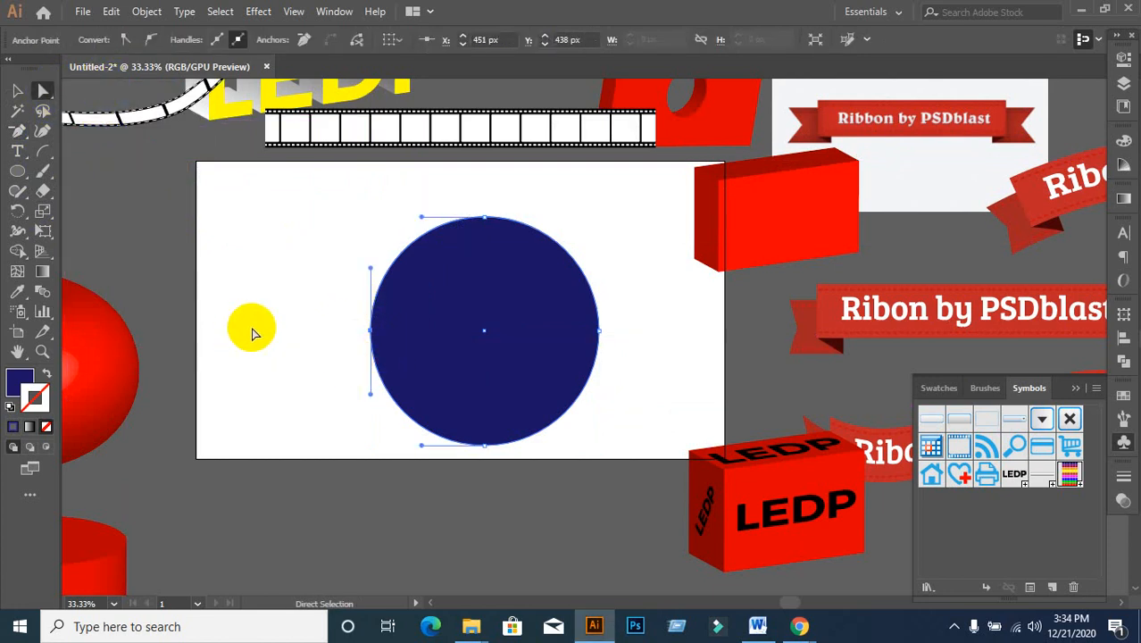
{"action": "key", "text": "Delete"}
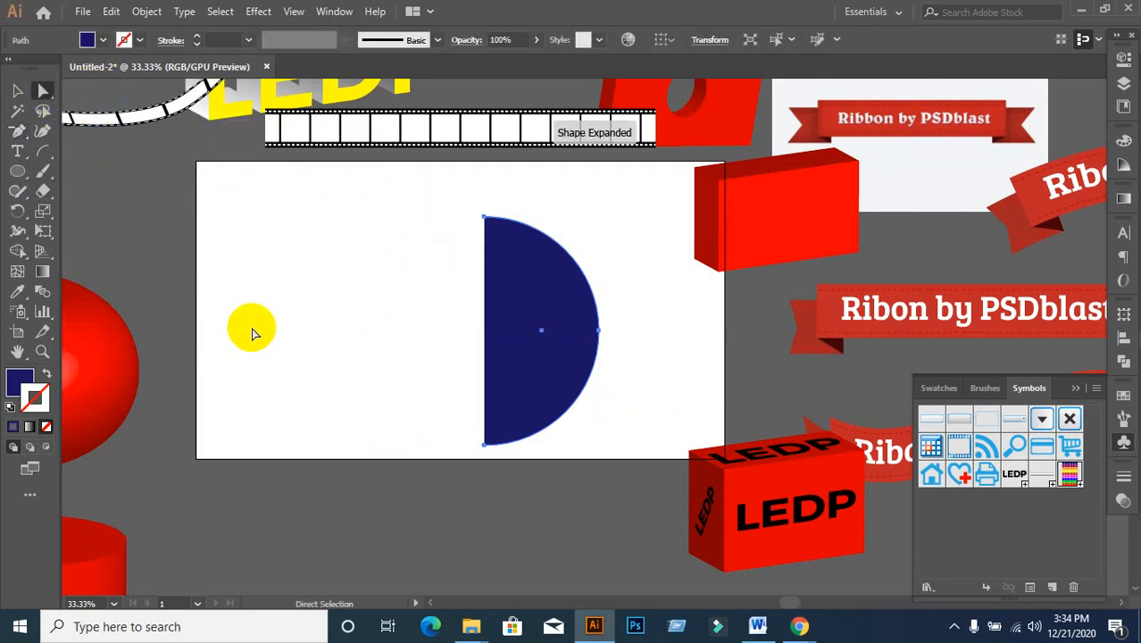
- Swap the half circle's fill and stroke to check its open edge, and swap them back to a navy fill
{"action": "left_click", "coordinate": [16, 93]}
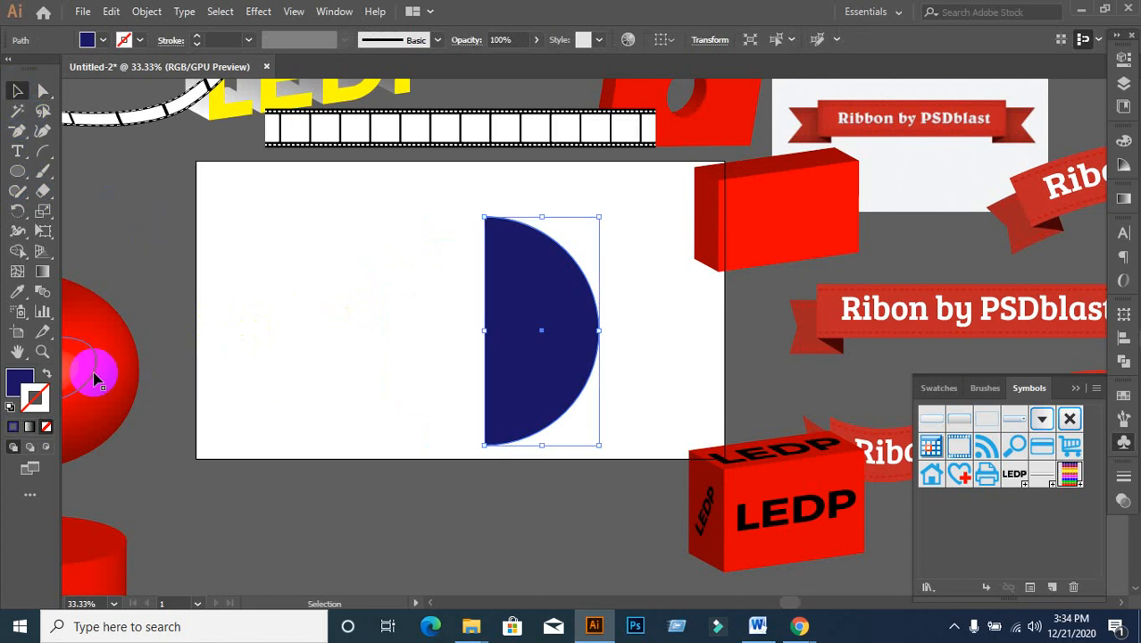
{"action": "left_click", "coordinate": [47, 375]}
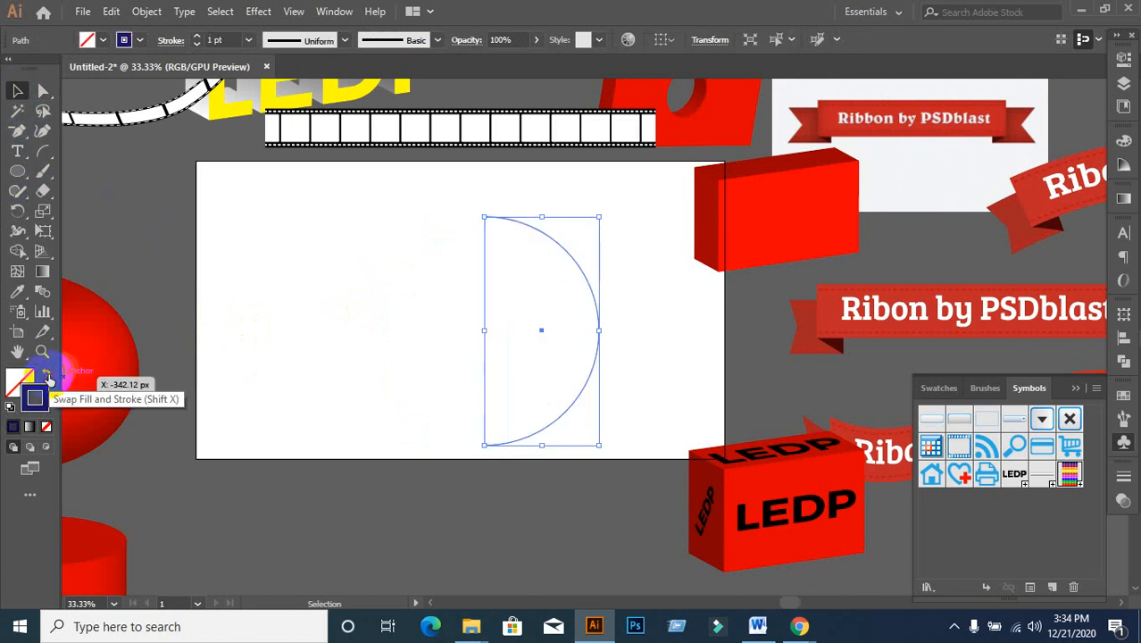
{"action": "left_click", "coordinate": [47, 375]}
{"action": "left_click", "coordinate": [48, 375]}
{"action": "left_click", "coordinate": [375, 335]}
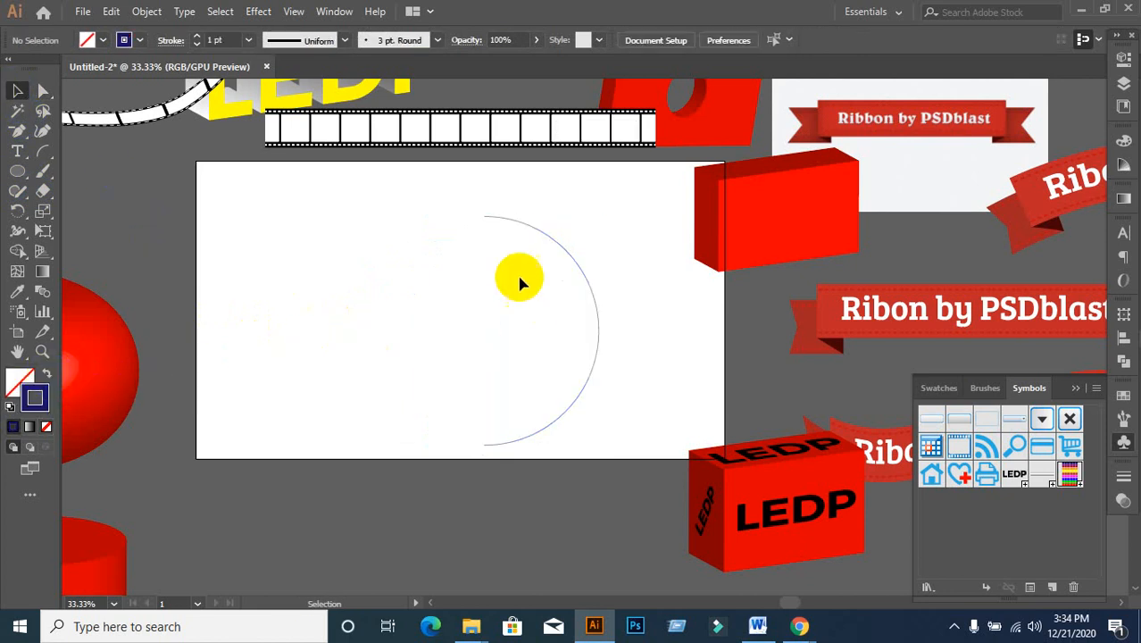
{"action": "left_click", "coordinate": [487, 386]}
{"action": "left_click", "coordinate": [47, 375]}
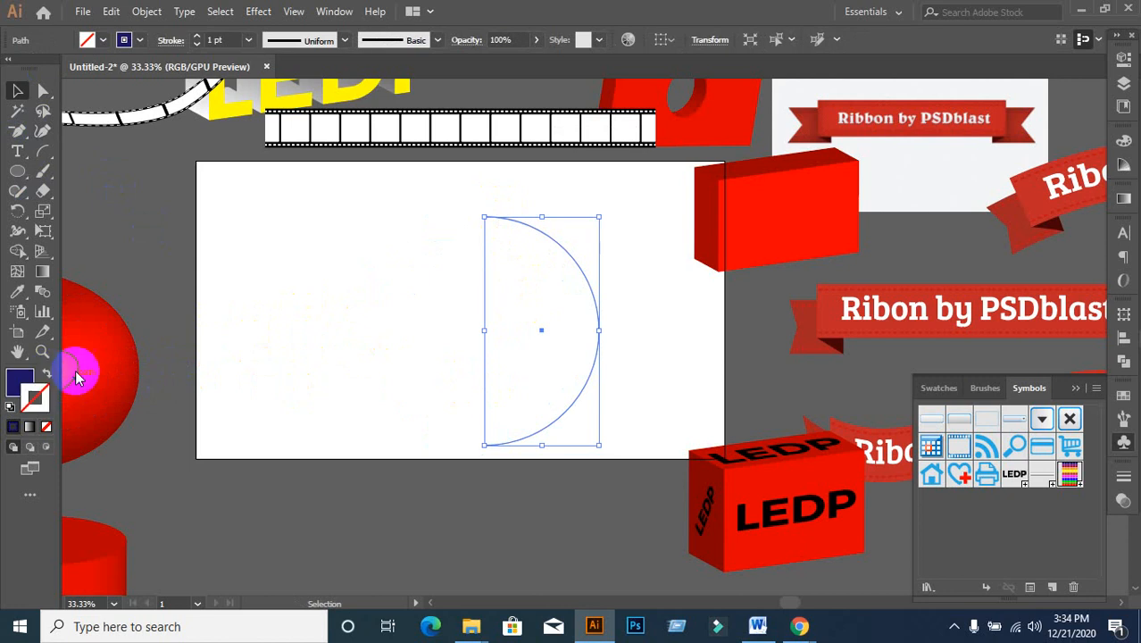
{"action": "left_click", "coordinate": [397, 335]}
{"action": "left_click_drag", "start_coordinate": [383, 361], "coordinate": [669, 448]}
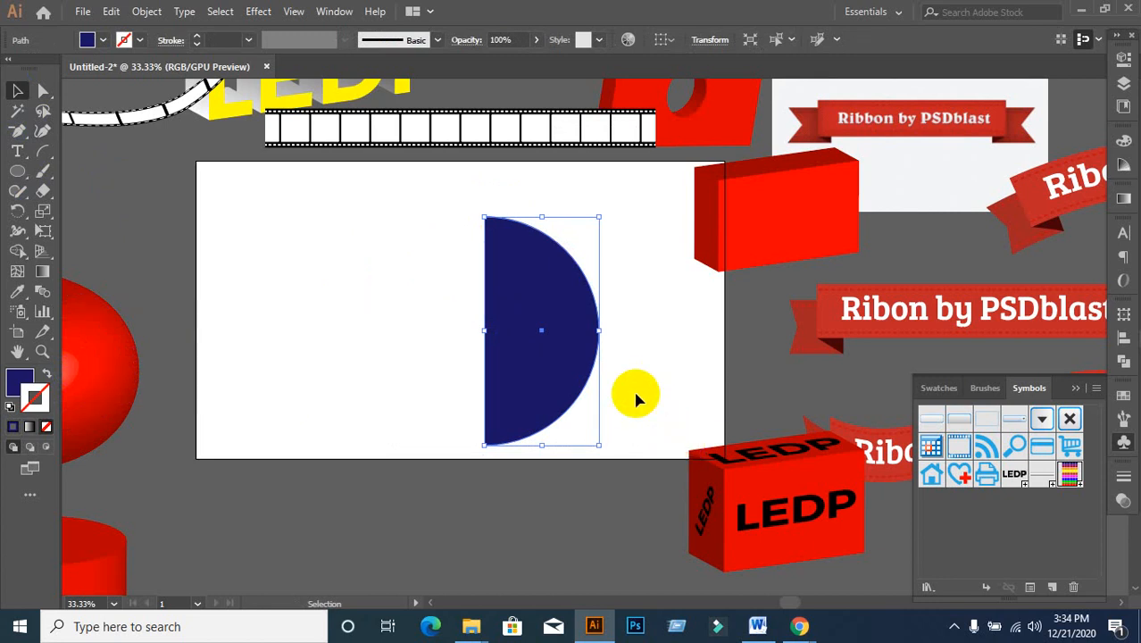
- Join the half circle's open ends into a closed path and shift the shape slightly left on the artboard
{"action": "left_click", "coordinate": [370, 386]}
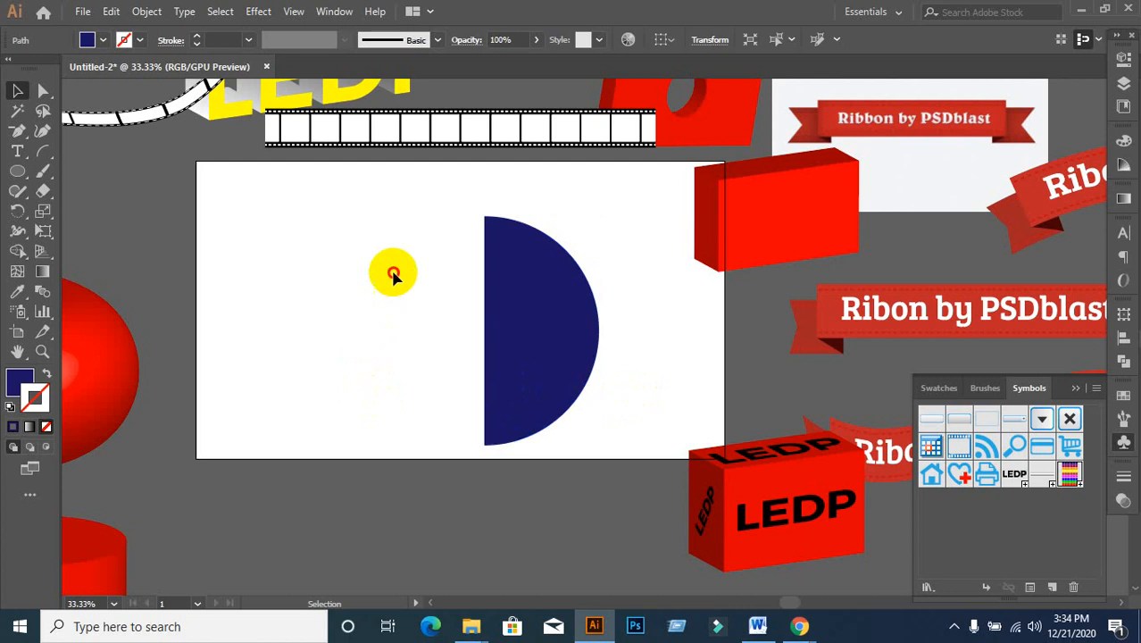
{"action": "right_click", "coordinate": [522, 357]}
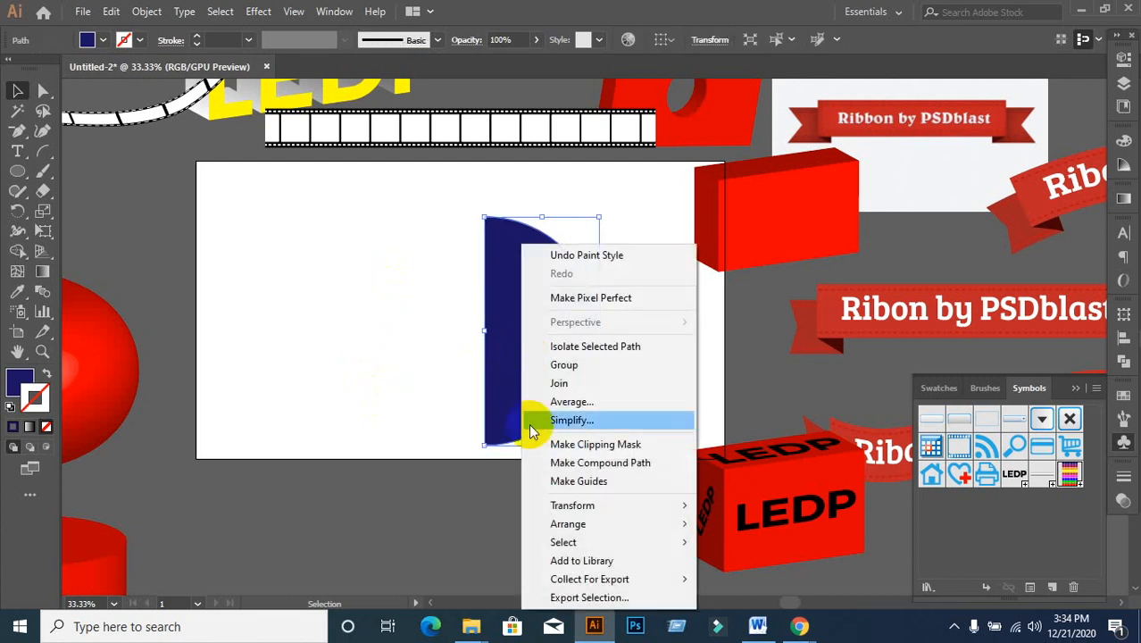
{"action": "left_click", "coordinate": [581, 385]}
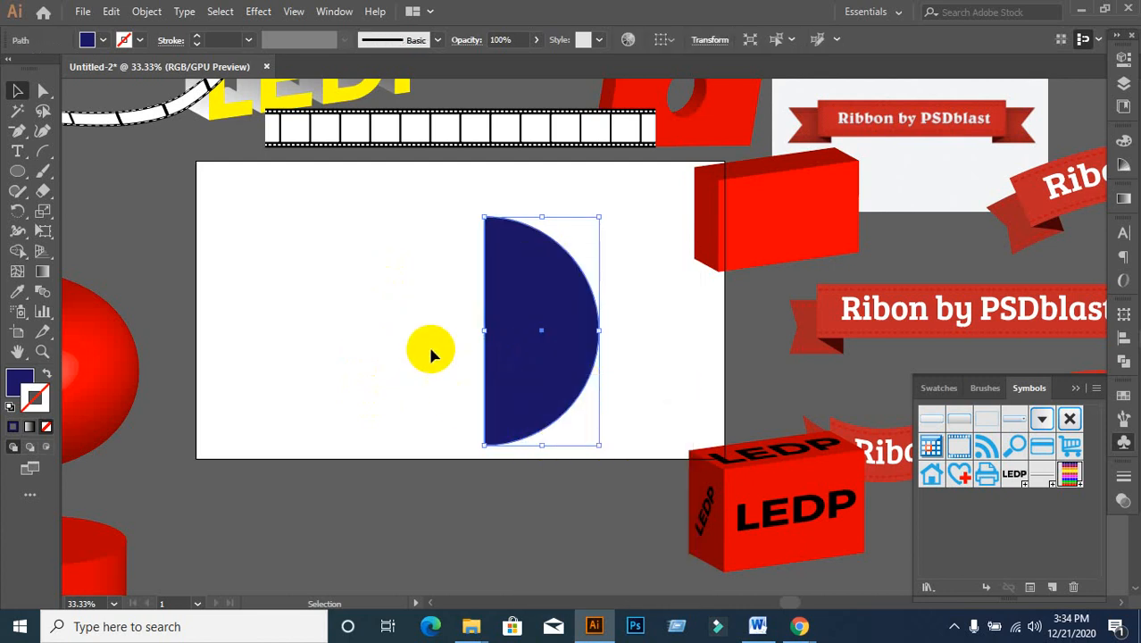
{"action": "left_click", "coordinate": [428, 343]}
{"action": "left_click_drag", "start_coordinate": [523, 358], "coordinate": [497, 357]}
{"action": "left_click", "coordinate": [536, 376]}
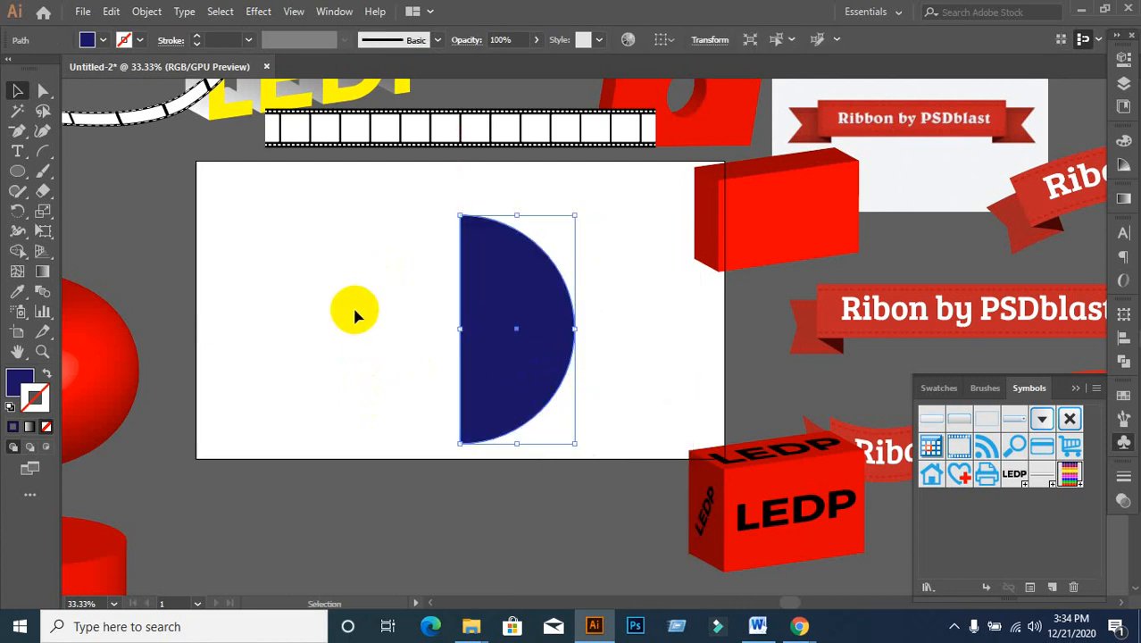
- Start a 3D Revolve on the half circle with a 360° angle from the left edge and the preview enabled
{"action": "left_click", "coordinate": [259, 11]}
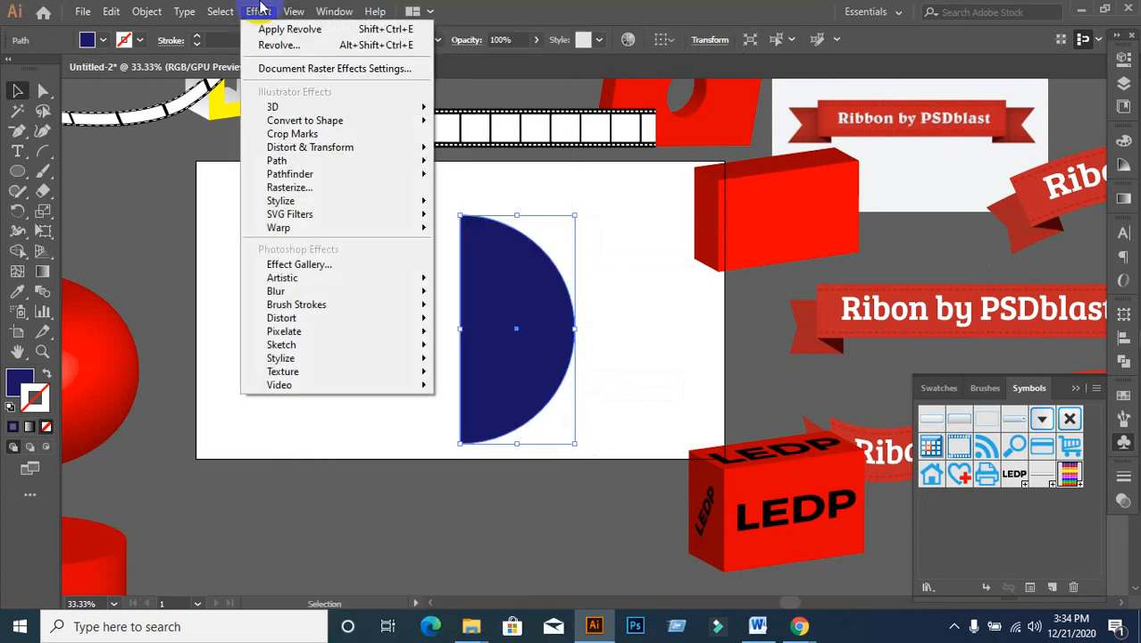
{"action": "mouse_move", "coordinate": [280, 104]}
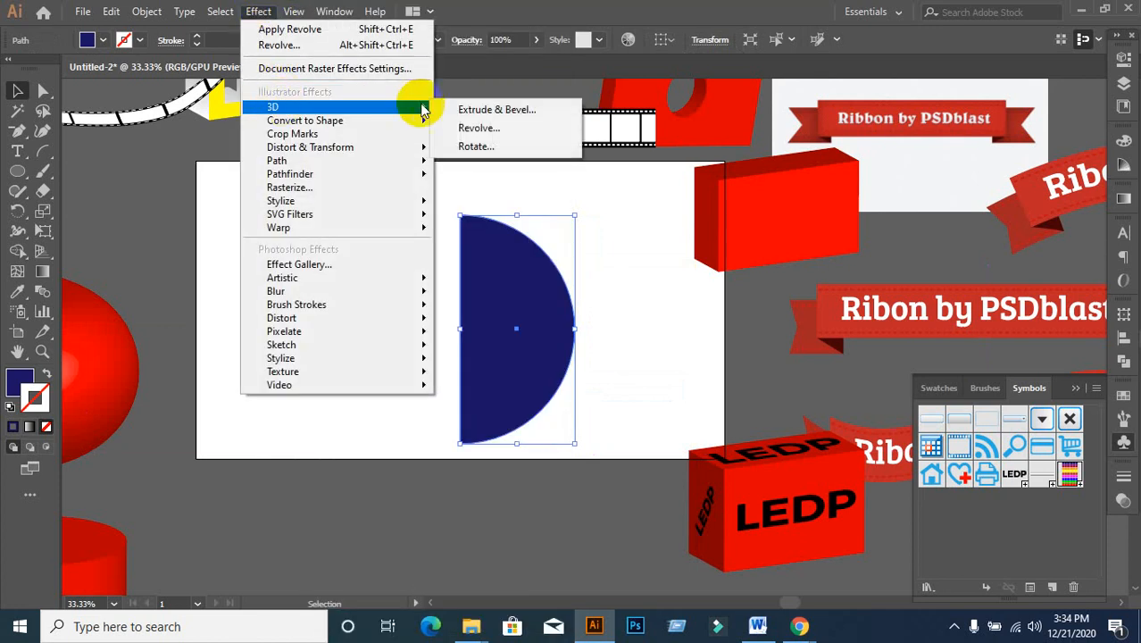
{"action": "left_click", "coordinate": [473, 128]}
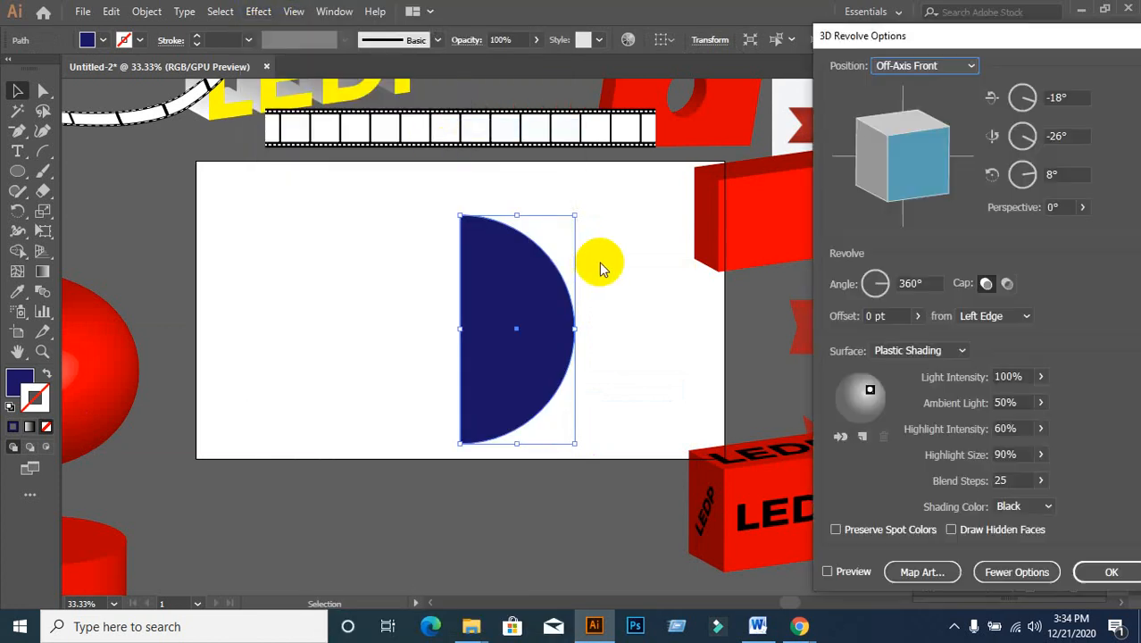
{"action": "left_click", "coordinate": [828, 571]}
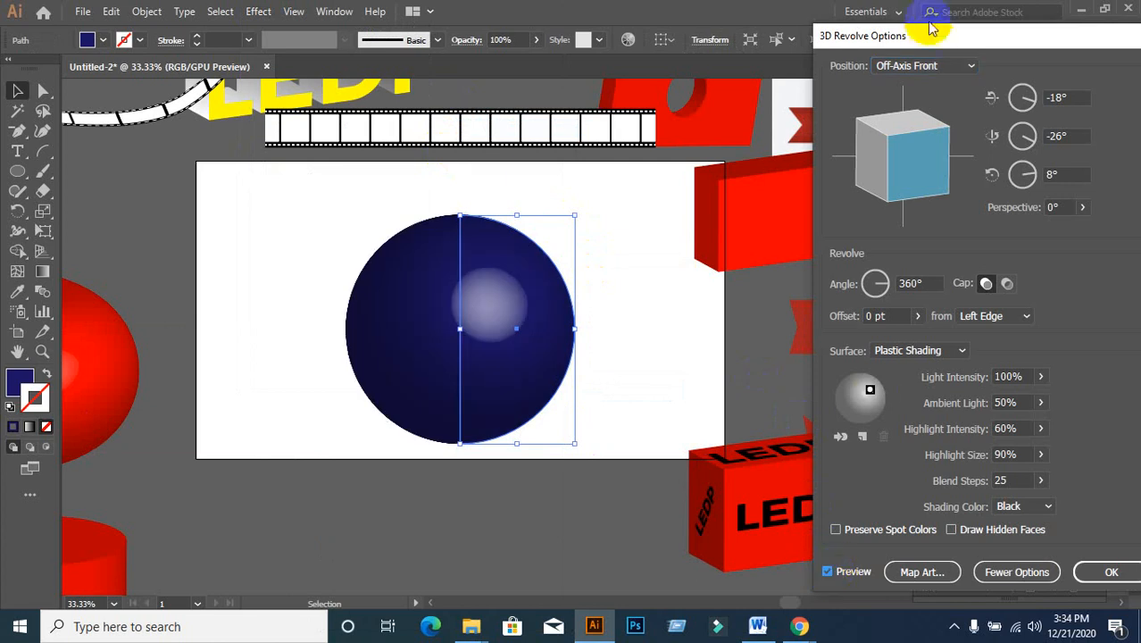
{"action": "mouse_move", "coordinate": [947, 36]}
{"action": "left_mouse_down"}
{"action": "mouse_move", "coordinate": [377, 147]}
{"action": "mouse_move", "coordinate": [536, 42]}
{"action": "mouse_move", "coordinate": [159, 60]}
{"action": "mouse_move", "coordinate": [884, 47]}
{"action": "left_mouse_up"}
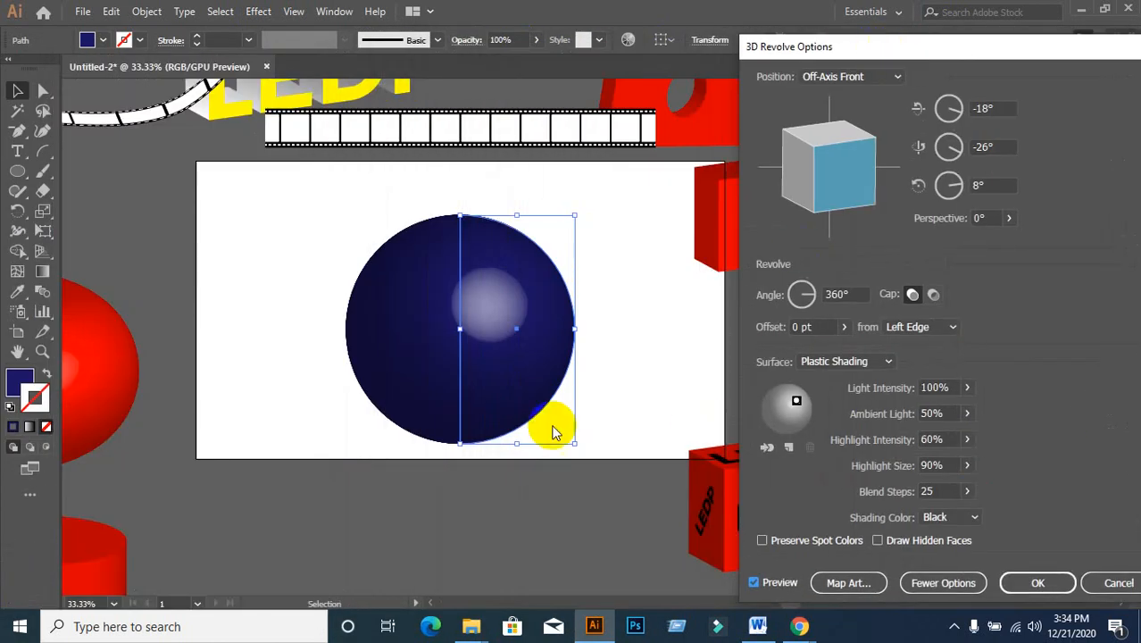
- Map the coloured-squares symbol, New Symbol 2, onto the revolved sphere's surface
{"action": "left_click", "coordinate": [842, 583]}
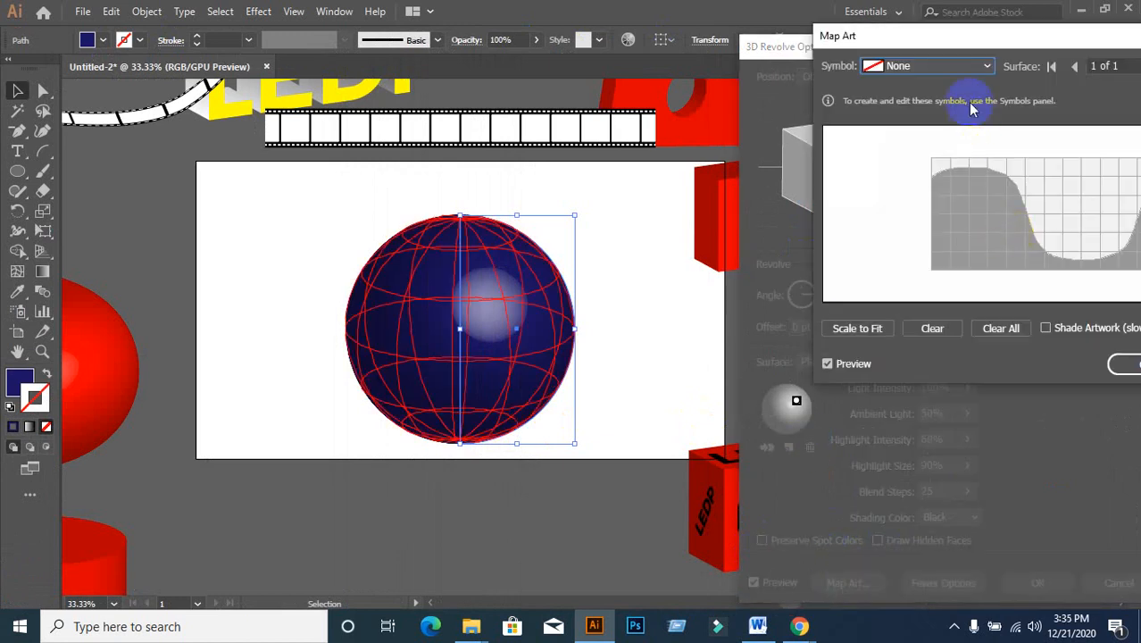
{"action": "left_click", "coordinate": [958, 71]}
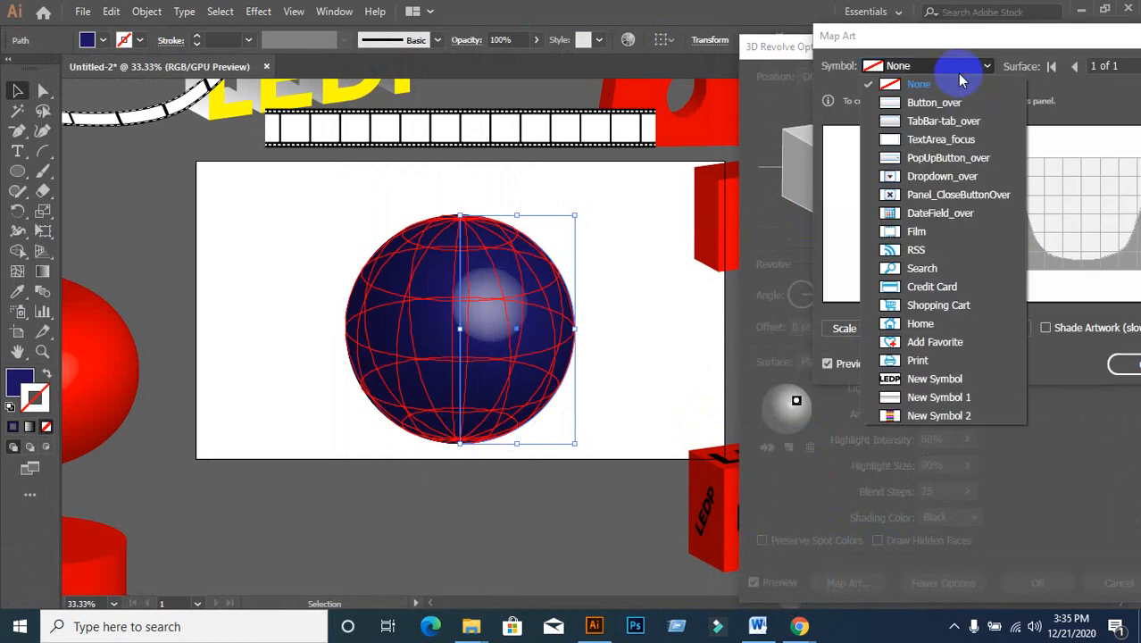
{"action": "left_click", "coordinate": [923, 418]}
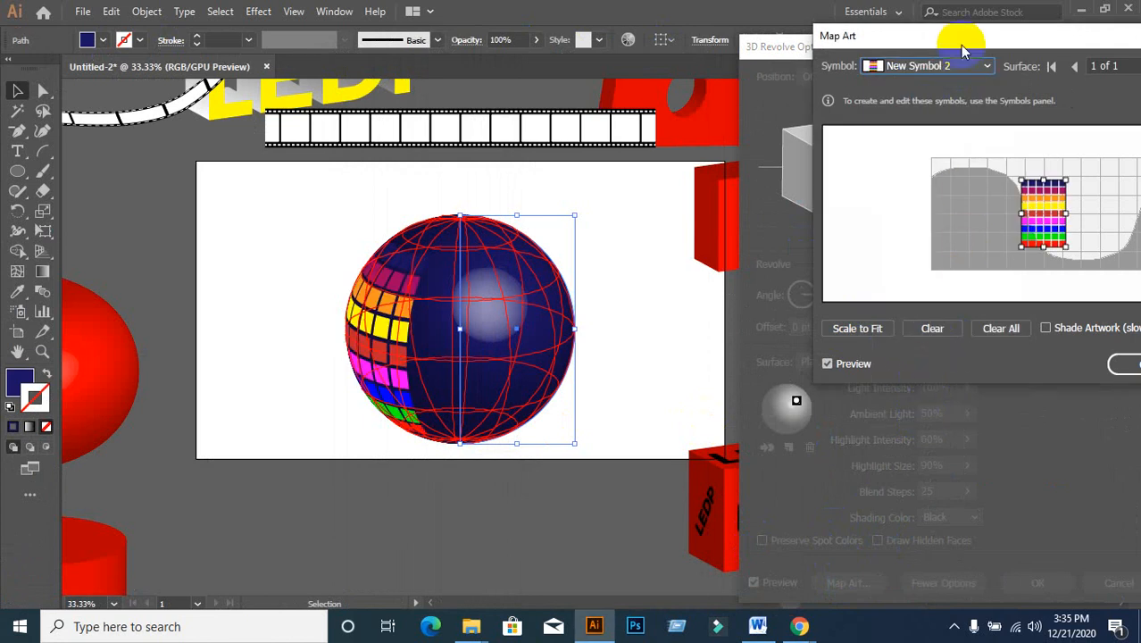
{"action": "left_click_drag", "start_coordinate": [955, 36], "coordinate": [848, 37]}
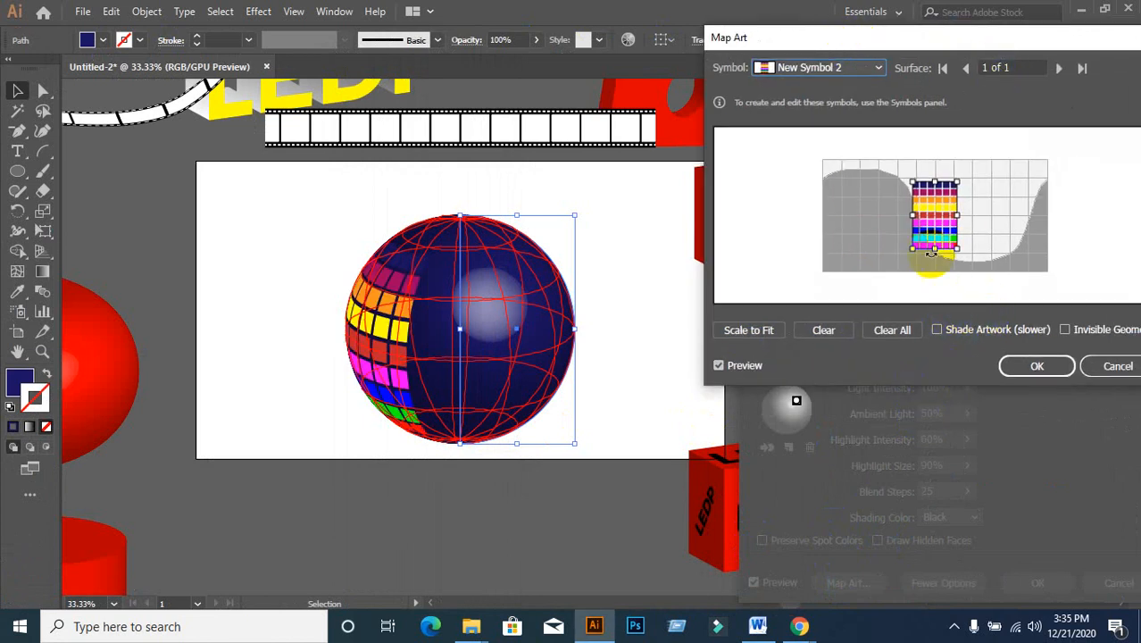
- Shift, rotate and stretch the mapped symbol so it runs diagonally across the sphere's visible surface
{"action": "left_click_drag", "start_coordinate": [932, 237], "coordinate": [952, 232]}
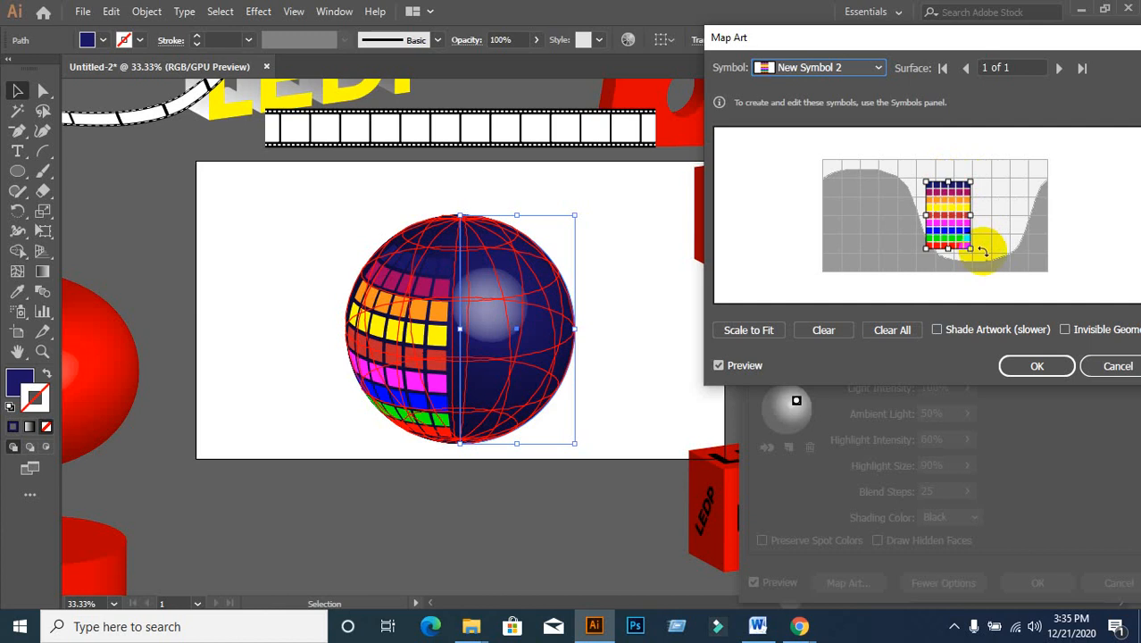
{"action": "left_click_drag", "start_coordinate": [971, 256], "coordinate": [993, 250]}
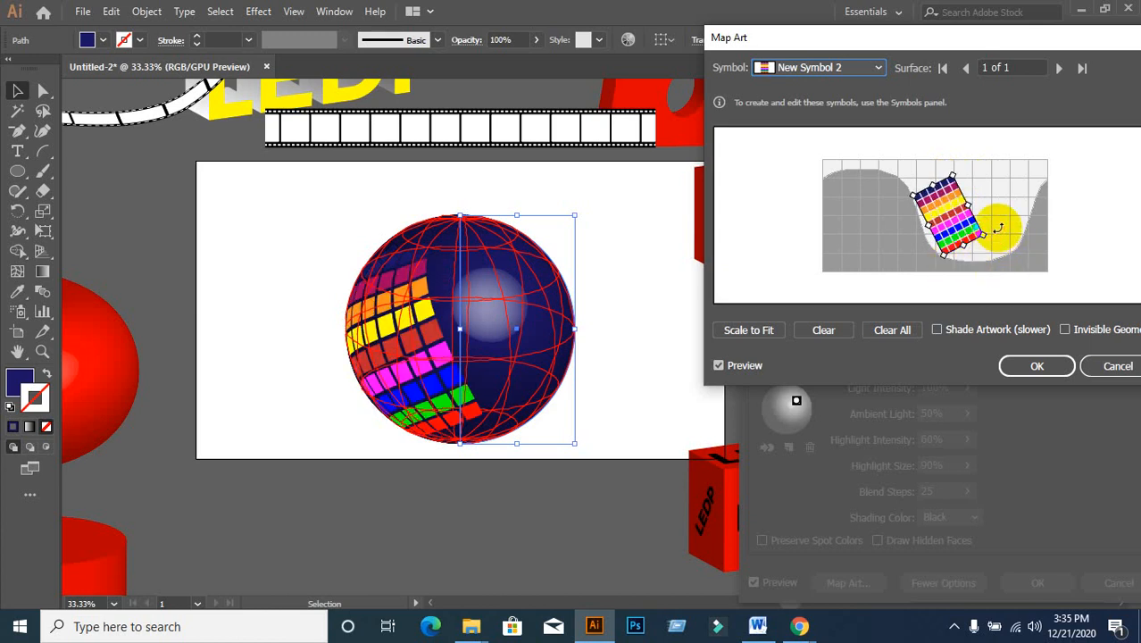
{"action": "left_click_drag", "start_coordinate": [942, 268], "coordinate": [962, 265]}
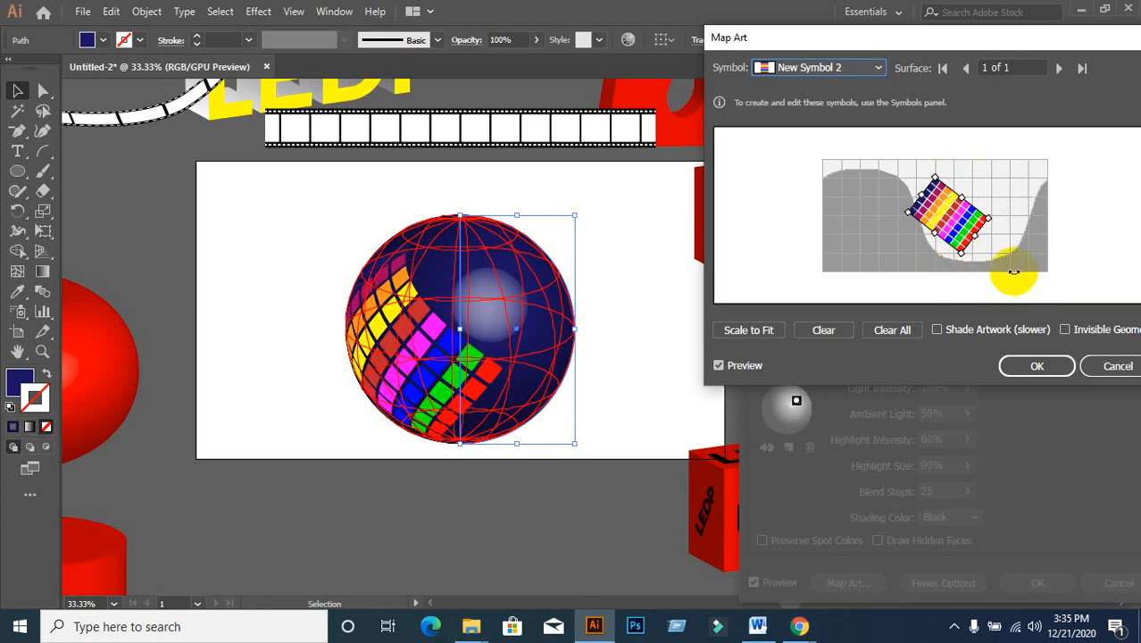
{"action": "left_click_drag", "start_coordinate": [980, 234], "coordinate": [1011, 266]}
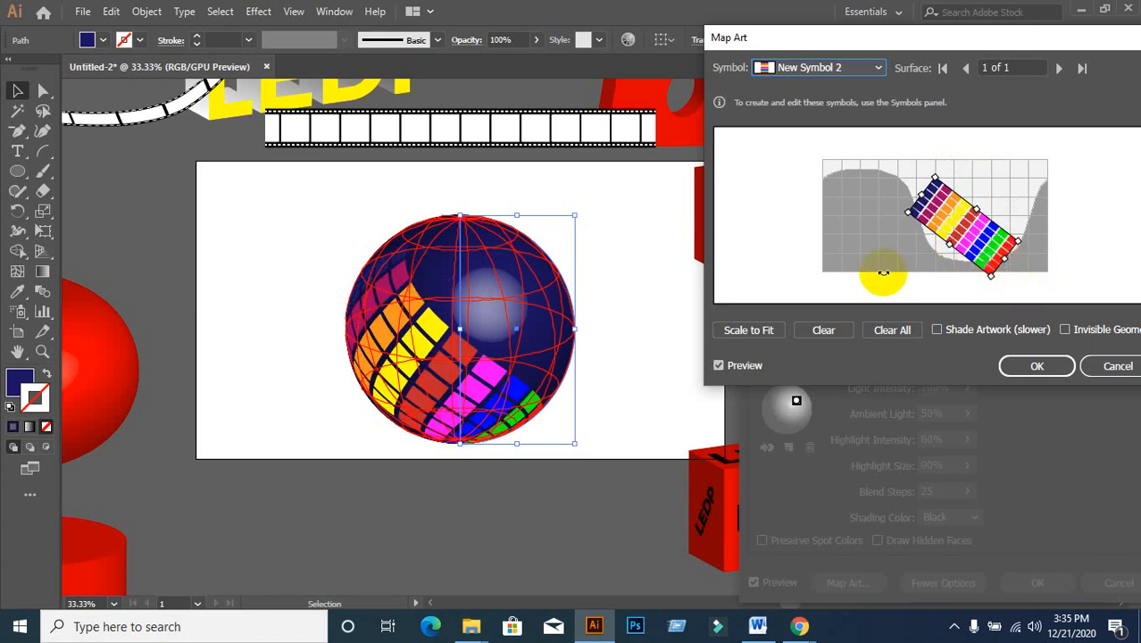
- Make the sphere's geometry invisible so only the mapped squares remain, and apply the map art and revolve effect
{"action": "left_click", "coordinate": [1040, 366]}
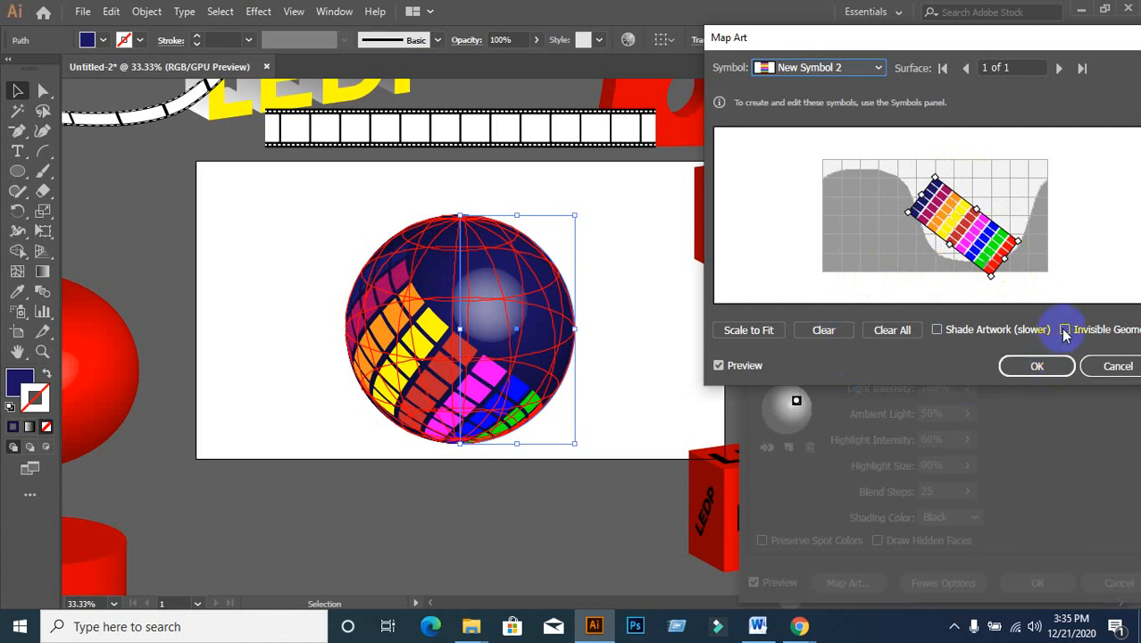
{"action": "left_click", "coordinate": [1064, 329]}
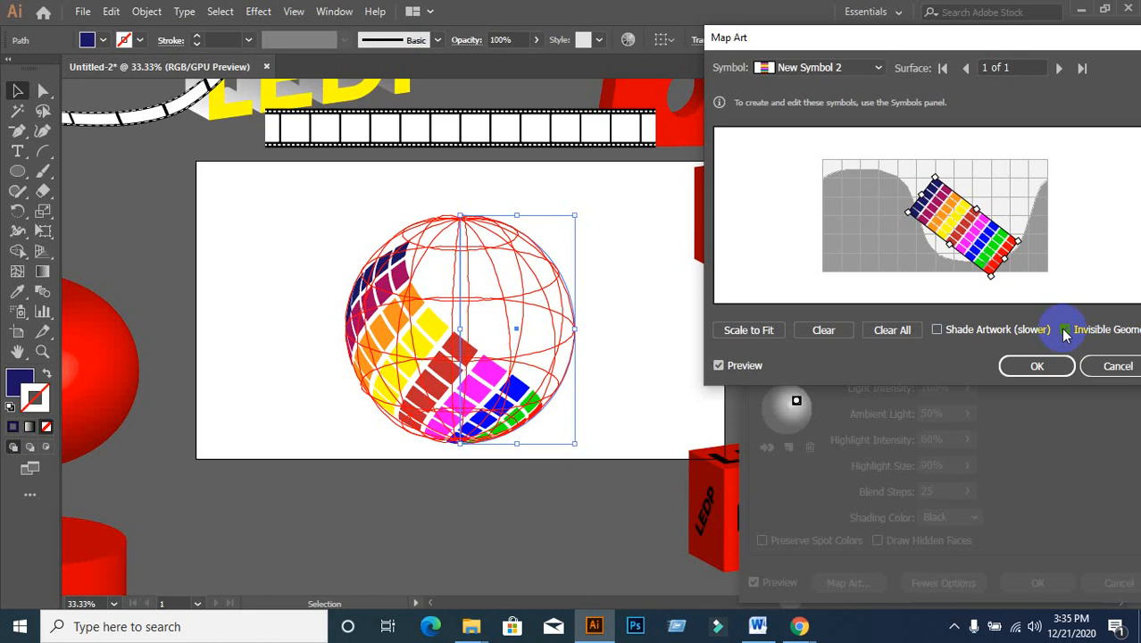
{"action": "left_click_drag", "start_coordinate": [950, 36], "coordinate": [890, 30]}
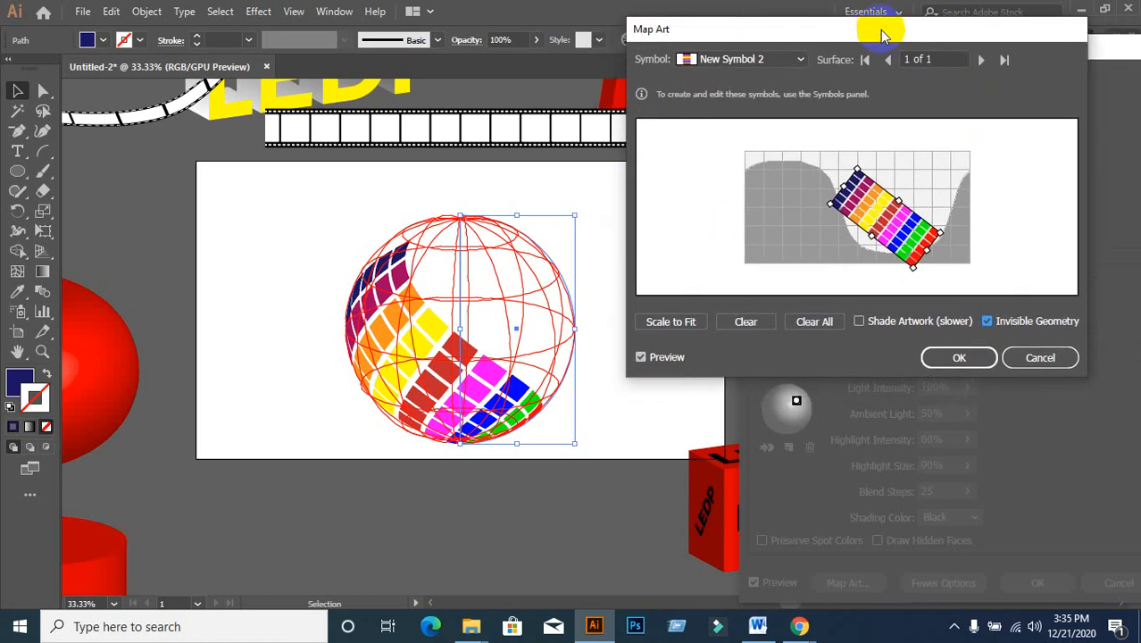
{"action": "left_click", "coordinate": [959, 359]}
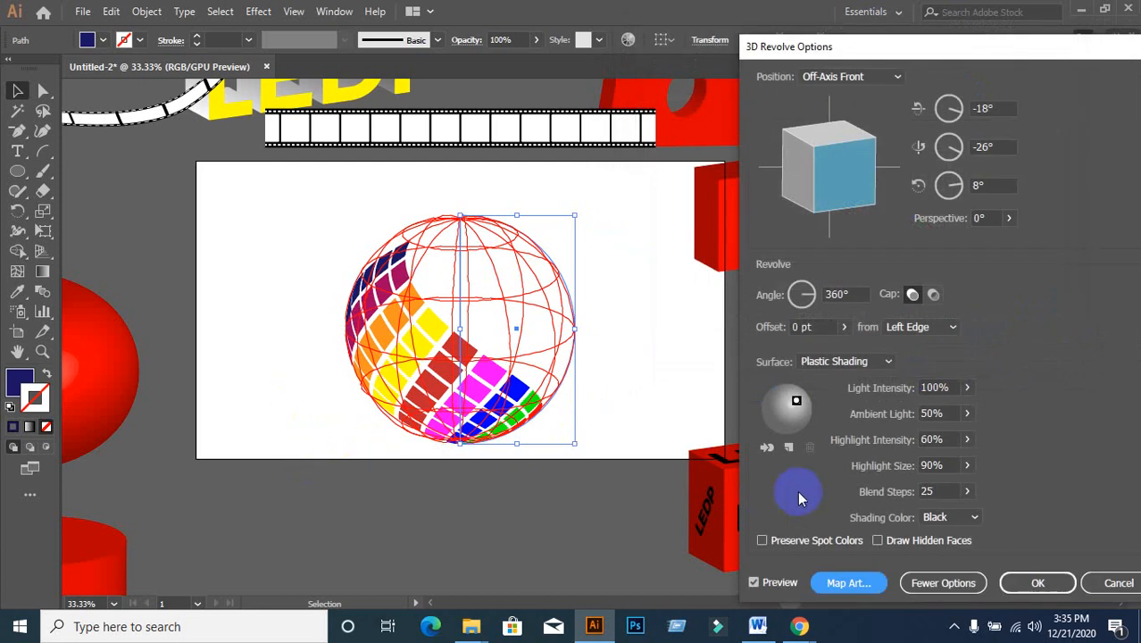
{"action": "left_click", "coordinate": [1037, 583]}
{"action": "left_click", "coordinate": [438, 516]}
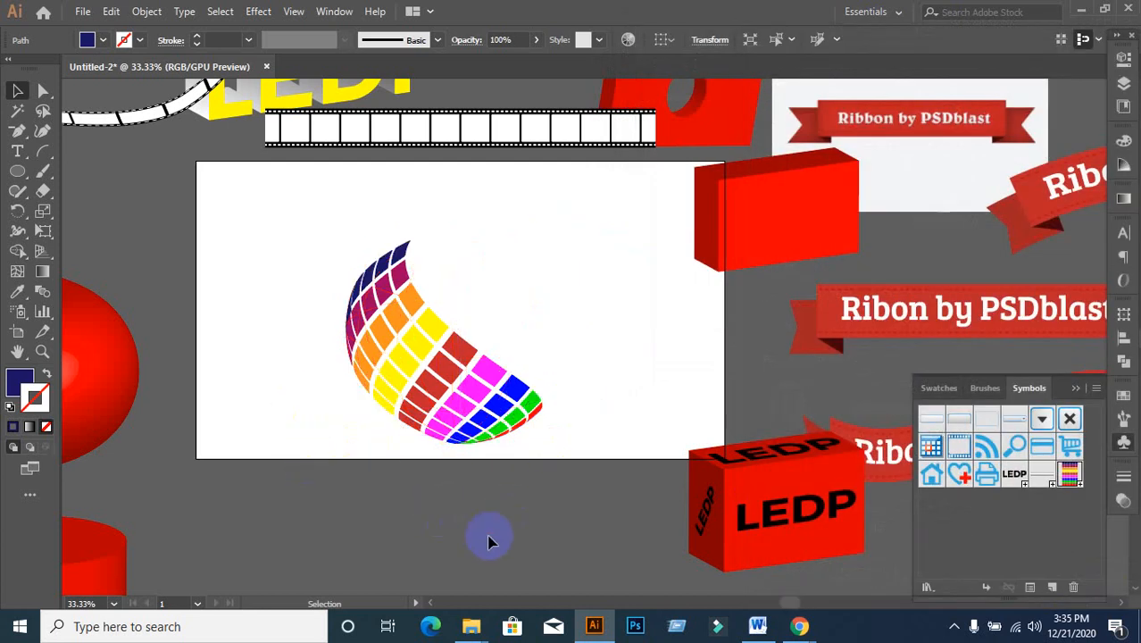
- Expand the appearance of the revolved artwork with the mapped squares
{"action": "left_click_drag", "start_coordinate": [305, 247], "coordinate": [585, 498]}
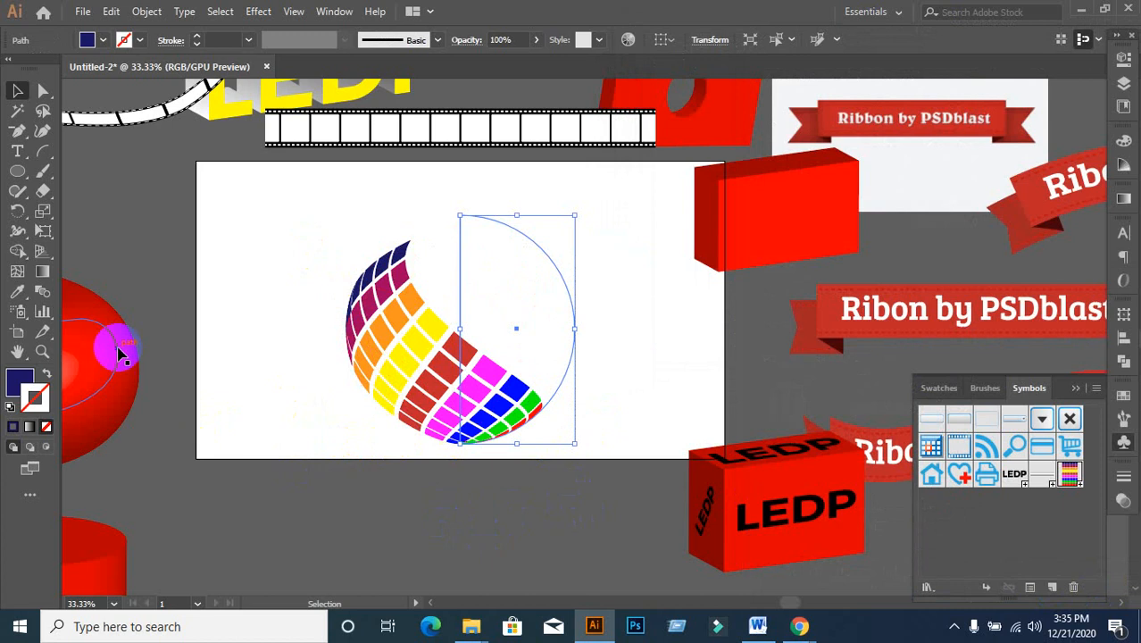
{"action": "left_click", "coordinate": [147, 11]}
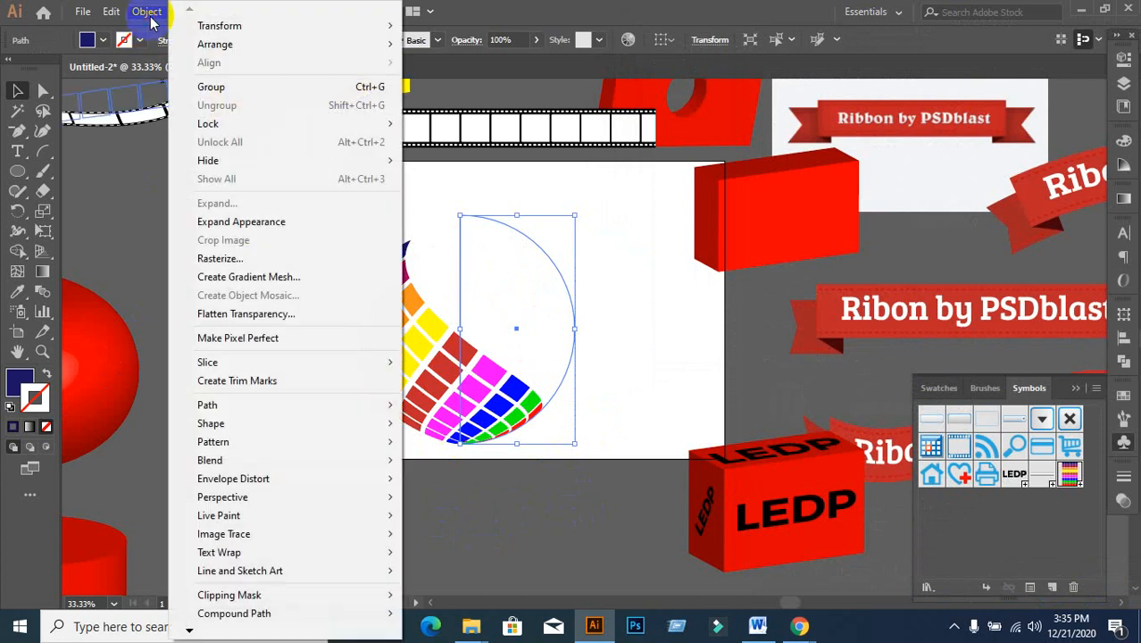
{"action": "left_click", "coordinate": [217, 218]}
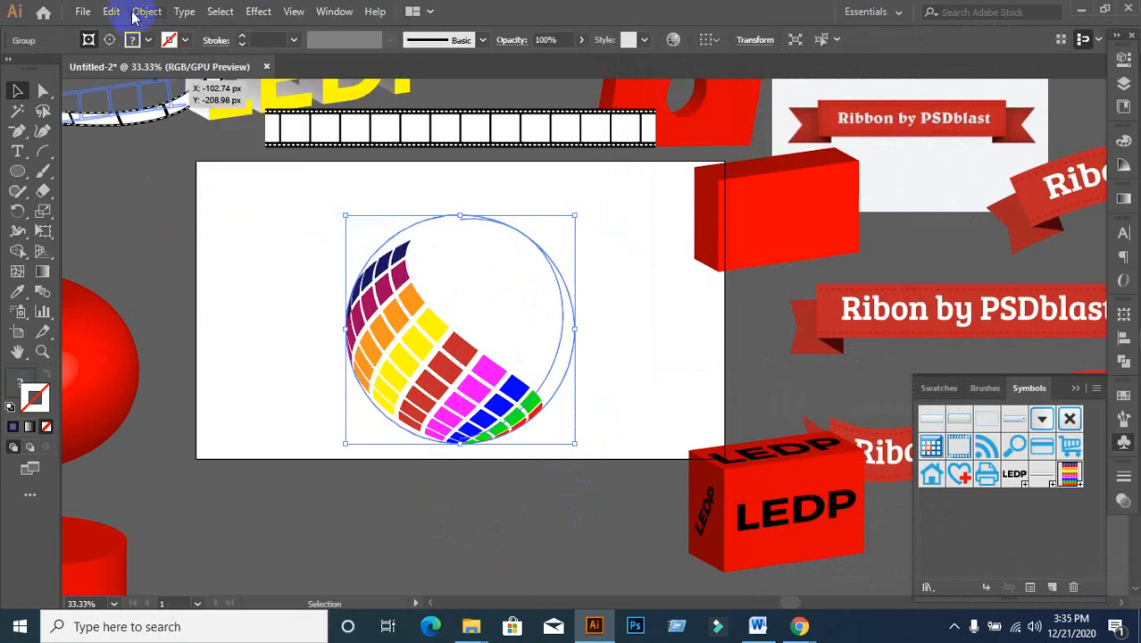
{"action": "left_click", "coordinate": [148, 11]}
{"action": "left_click", "coordinate": [223, 205]}
{"action": "left_click", "coordinate": [232, 219]}
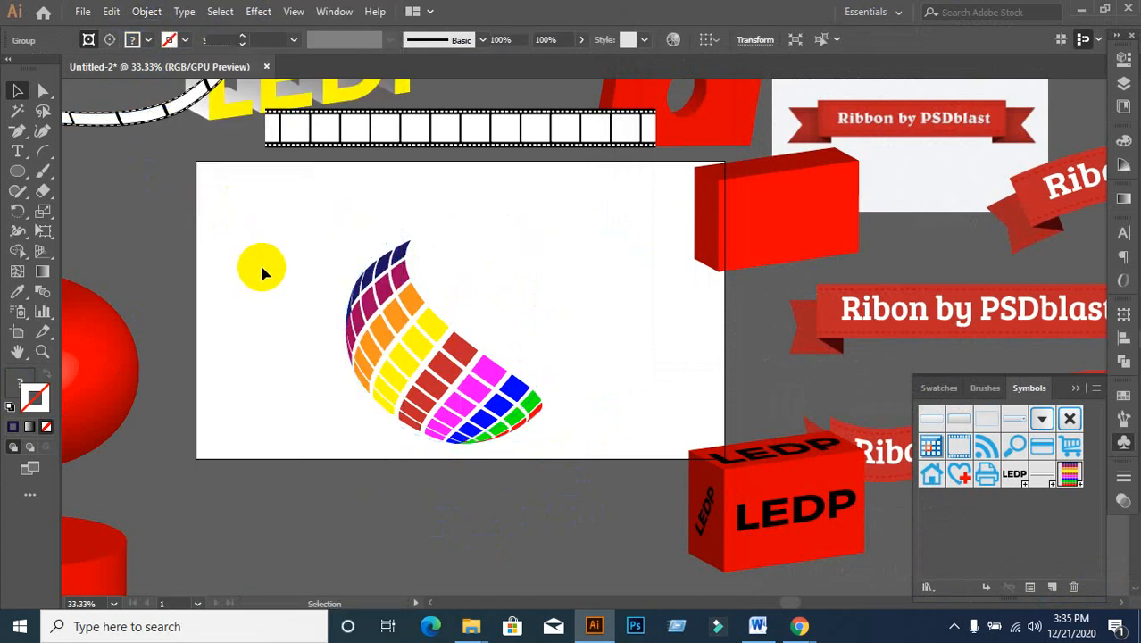
- Ungroup the expanded artwork of curved coloured squares
{"action": "left_click_drag", "start_coordinate": [307, 218], "coordinate": [591, 480]}
{"action": "left_click", "coordinate": [590, 487]}
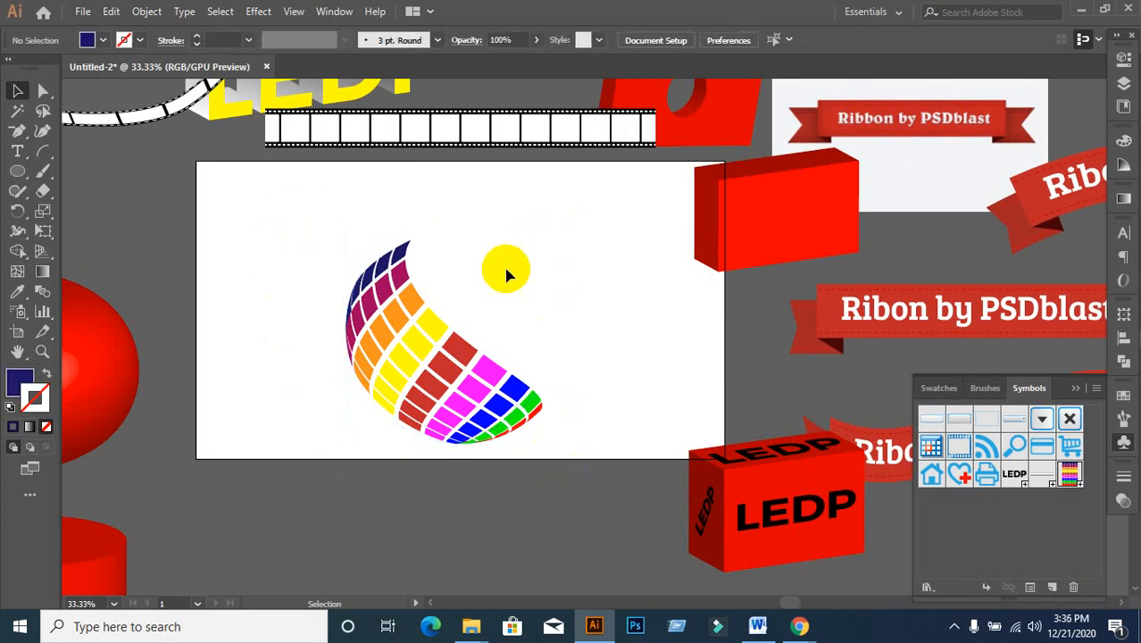
{"action": "left_click_drag", "start_coordinate": [507, 271], "coordinate": [614, 283]}
{"action": "left_click", "coordinate": [616, 286]}
{"action": "left_click", "coordinate": [378, 309]}
{"action": "right_click", "coordinate": [378, 309]}
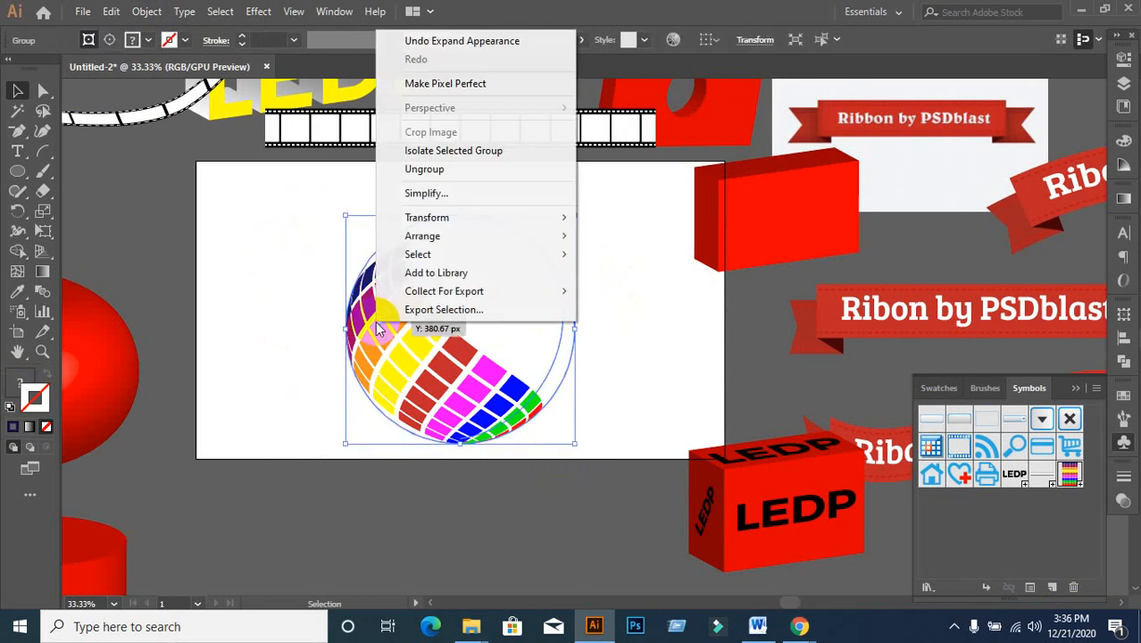
{"action": "left_click", "coordinate": [464, 168]}
- Delete the curved coloured-squares artwork from the artboard
{"action": "left_click", "coordinate": [217, 285]}
{"action": "left_click", "coordinate": [644, 270]}
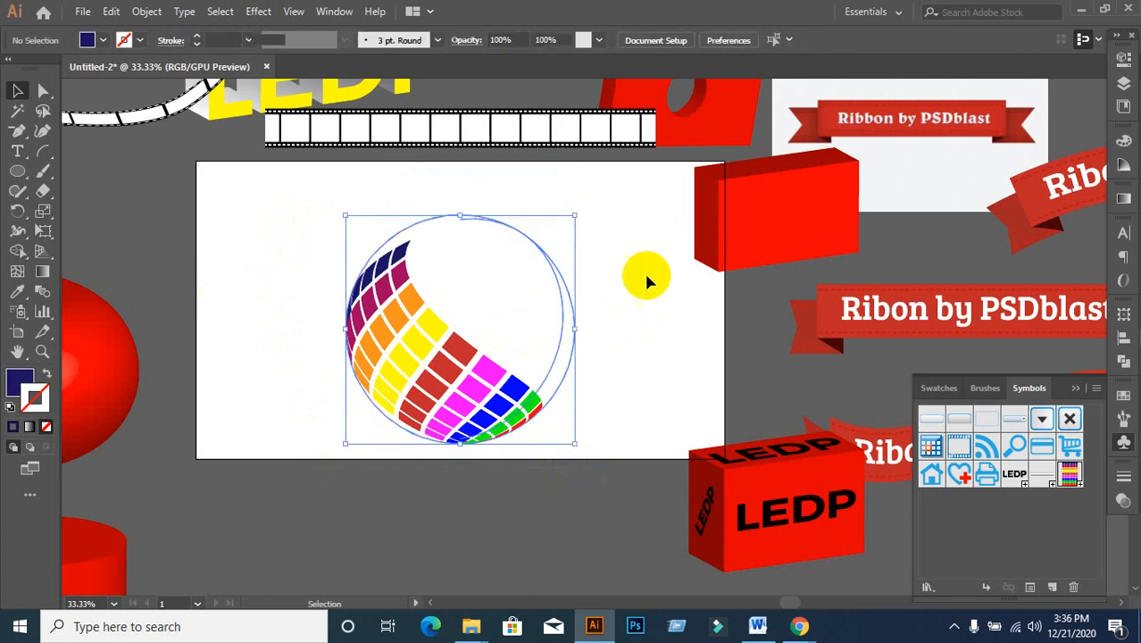
{"action": "key", "text": "Delete"}
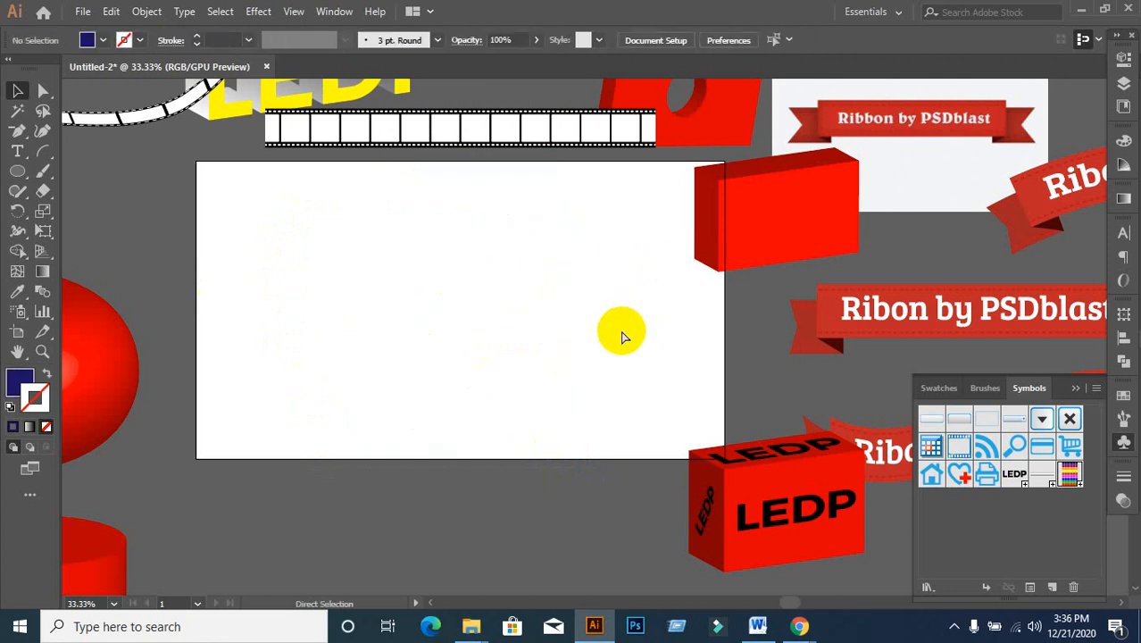
- Undo the last deletion and ungroup the curved coloured-squares artwork once more
{"action": "key", "text": "ctrl+z"}
{"action": "right_click", "coordinate": [408, 348]}
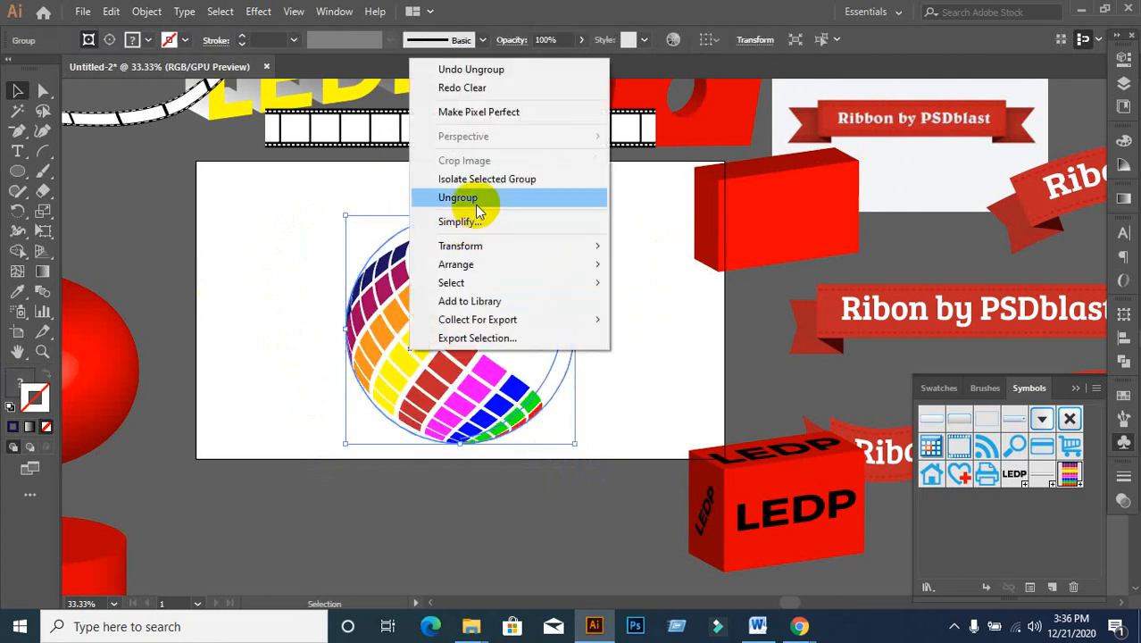
{"action": "left_click", "coordinate": [475, 200]}
{"action": "left_click", "coordinate": [219, 310]}
- Release the clipping mask on the curved coloured squares and delete the leftover invisible sphere paths
{"action": "right_click", "coordinate": [408, 337]}
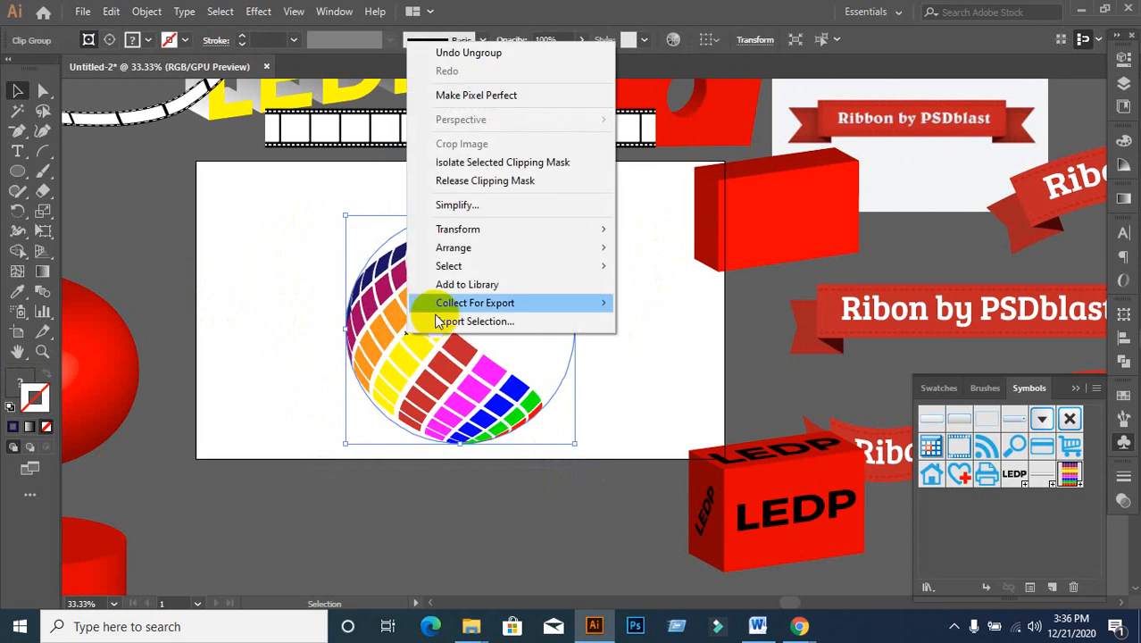
{"action": "left_click", "coordinate": [464, 179]}
{"action": "left_click", "coordinate": [323, 302]}
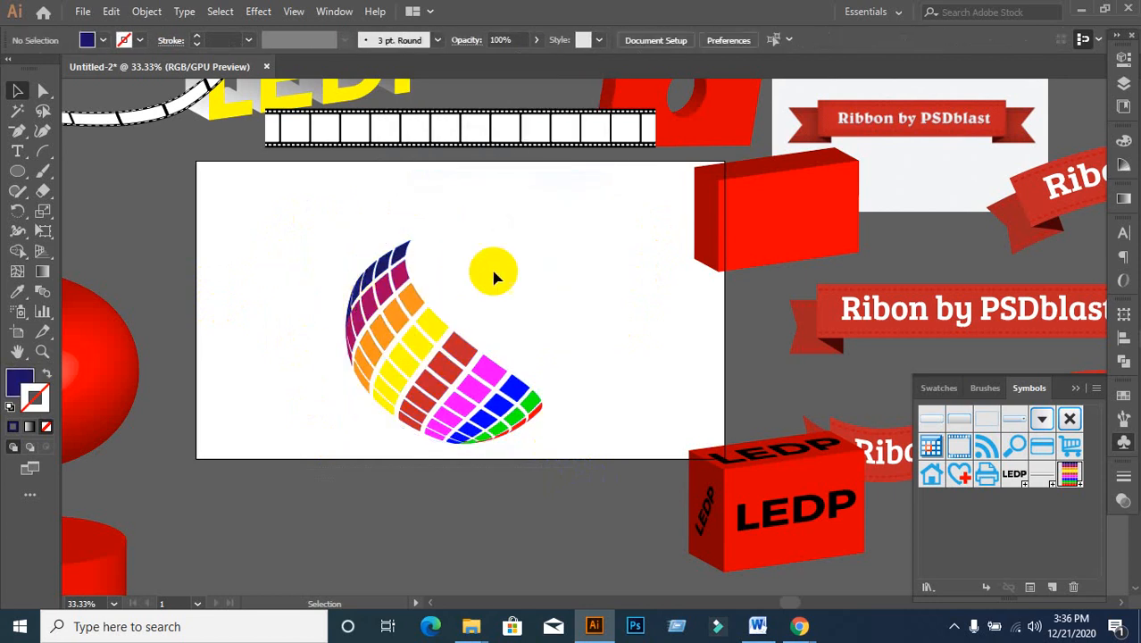
{"action": "left_click_drag", "start_coordinate": [511, 259], "coordinate": [600, 277]}
{"action": "key", "text": "Delete"}
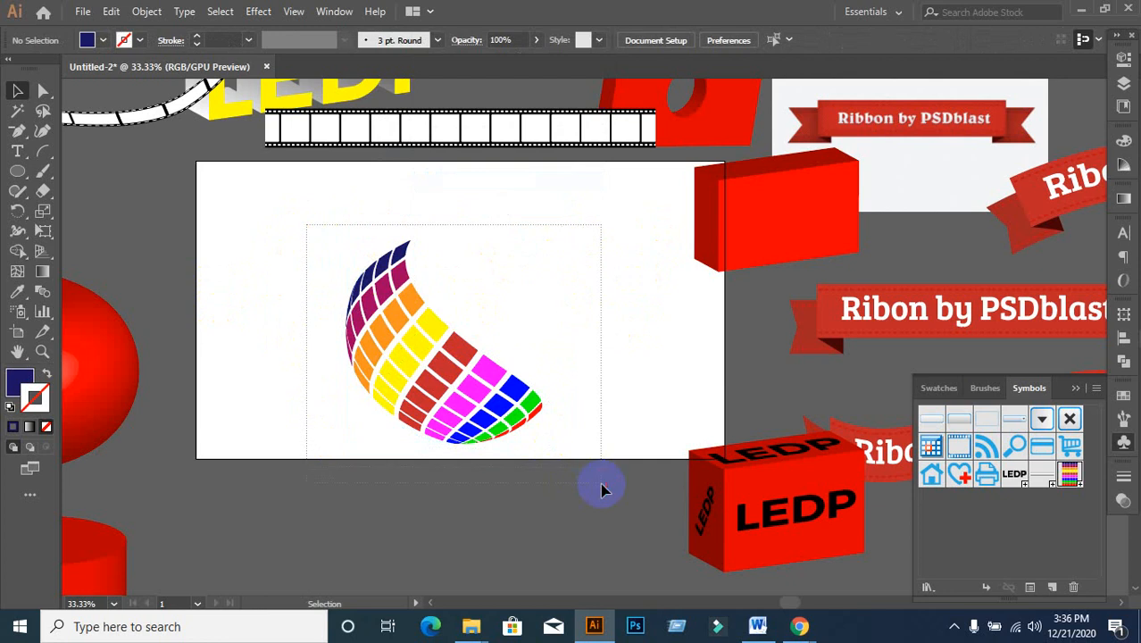
- Move the curved coloured squares below the artboard and the plain red box off the artboard's right edge
{"action": "left_click", "coordinate": [463, 422]}
{"action": "left_click_drag", "start_coordinate": [463, 421], "coordinate": [433, 581]}
{"action": "scroll", "coordinate": [624, 400], "scroll_direction": "down", "scroll_amount": 2}
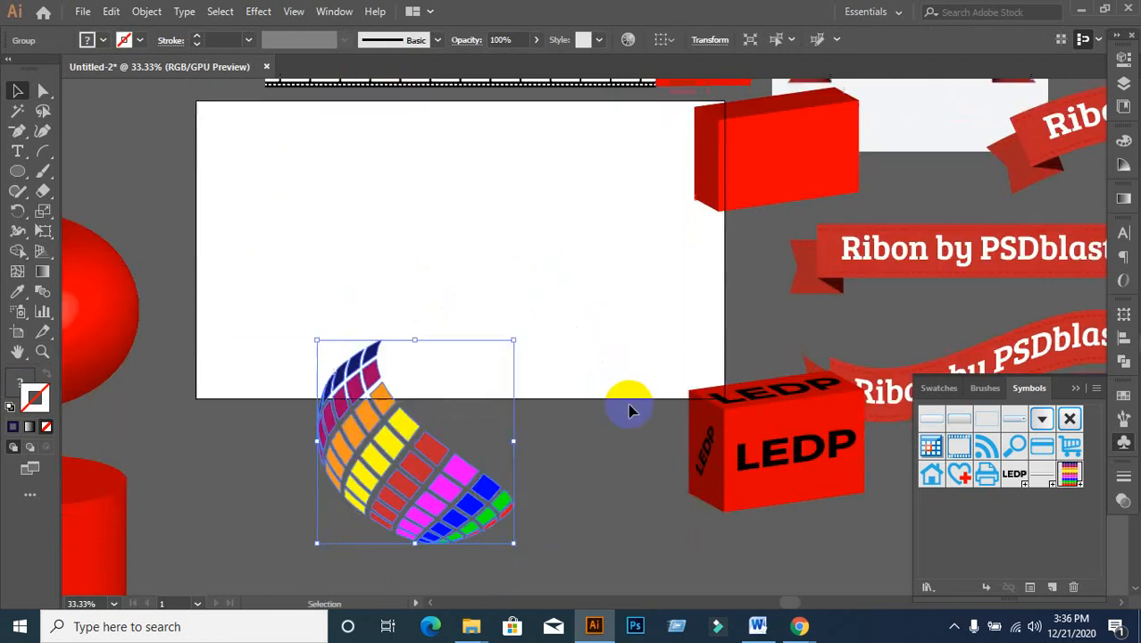
{"action": "left_click_drag", "start_coordinate": [440, 479], "coordinate": [472, 569]}
{"action": "scroll", "coordinate": [572, 375], "scroll_direction": "up", "scroll_amount": 3}
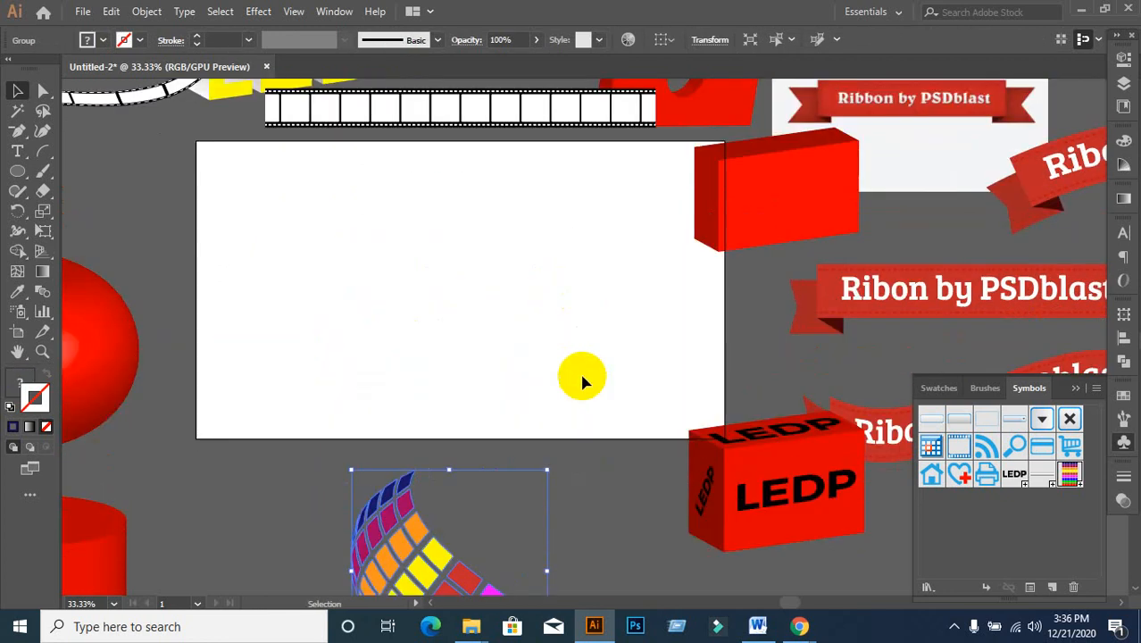
{"action": "scroll", "coordinate": [573, 382], "scroll_direction": "down", "scroll_amount": 1}
{"action": "left_click_drag", "start_coordinate": [783, 190], "coordinate": [901, 219]}
{"action": "left_click", "coordinate": [561, 303]}
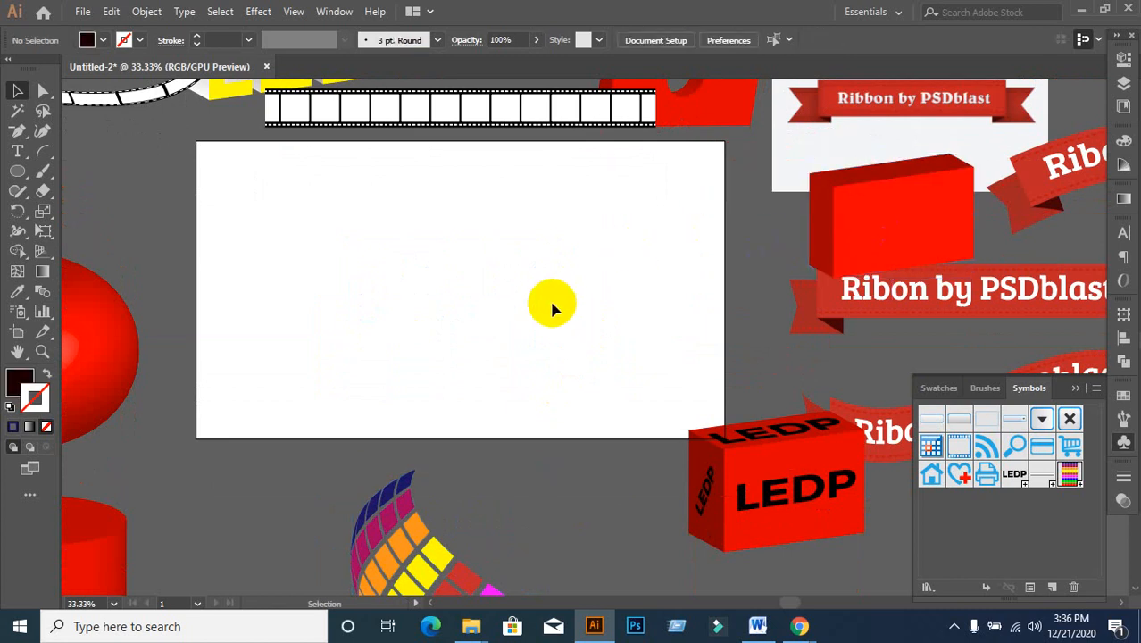
- Draw a circle in the middle of the artboard with the Ellipse tool
{"action": "left_click", "coordinate": [17, 172]}
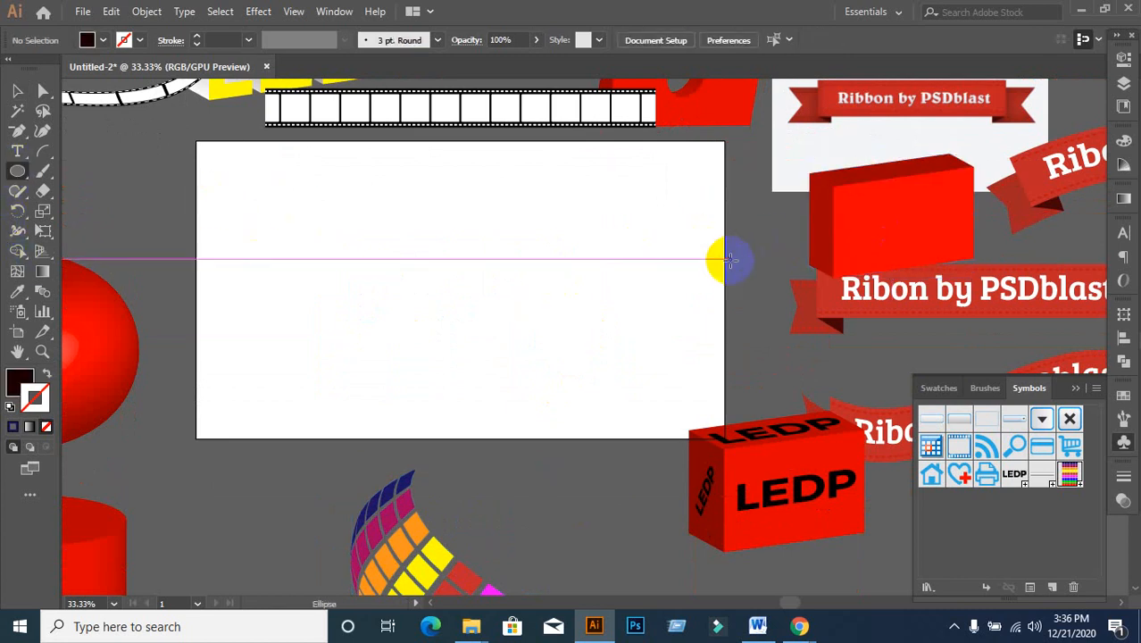
{"action": "scroll", "coordinate": [466, 262], "scroll_direction": "up", "scroll_amount": 1}
{"action": "left_click_drag", "start_coordinate": [344, 196], "coordinate": [557, 407]}
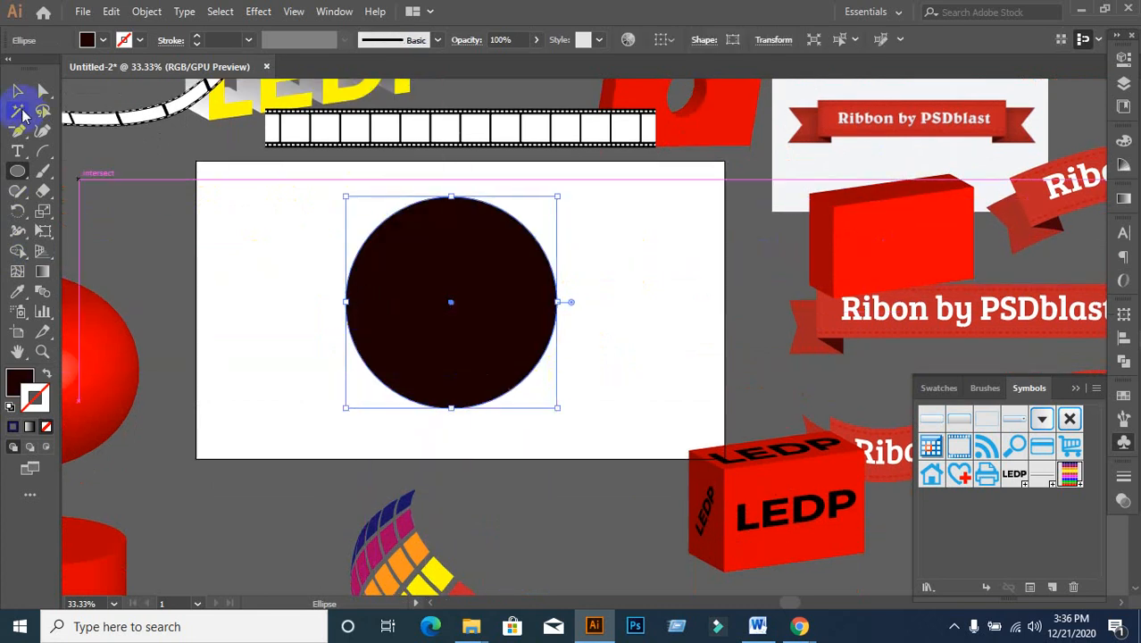
{"action": "left_click", "coordinate": [21, 92]}
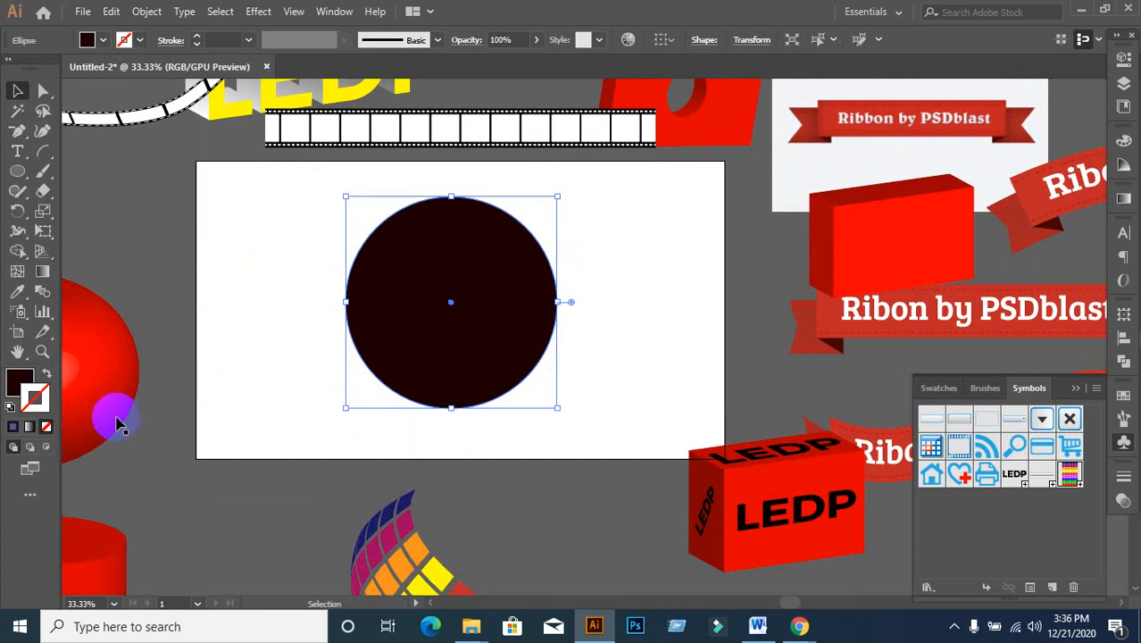
- Fill the circle with a radial black-and-white gradient without a stroke, reversed so that black is at the centre
{"action": "left_click", "coordinate": [34, 429]}
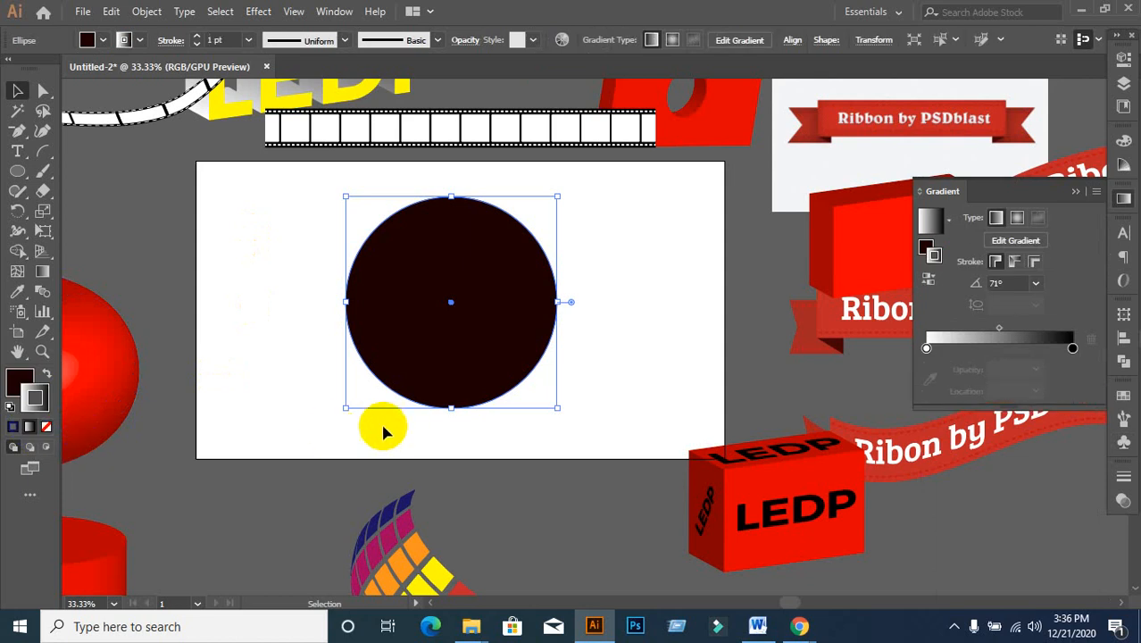
{"action": "left_click", "coordinate": [44, 427]}
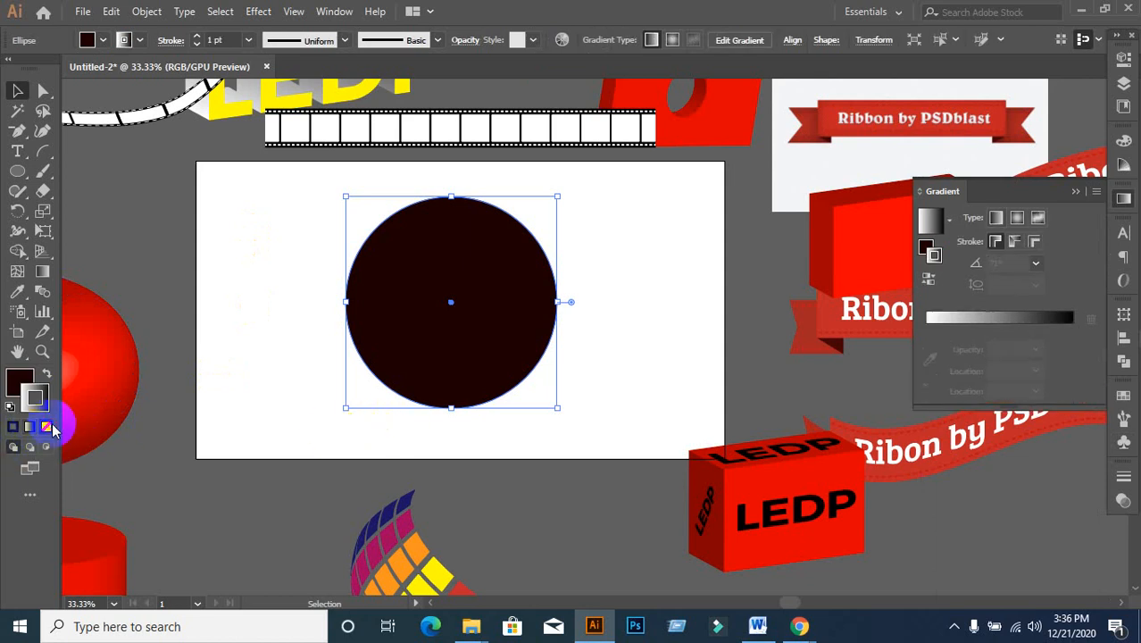
{"action": "left_click", "coordinate": [12, 406]}
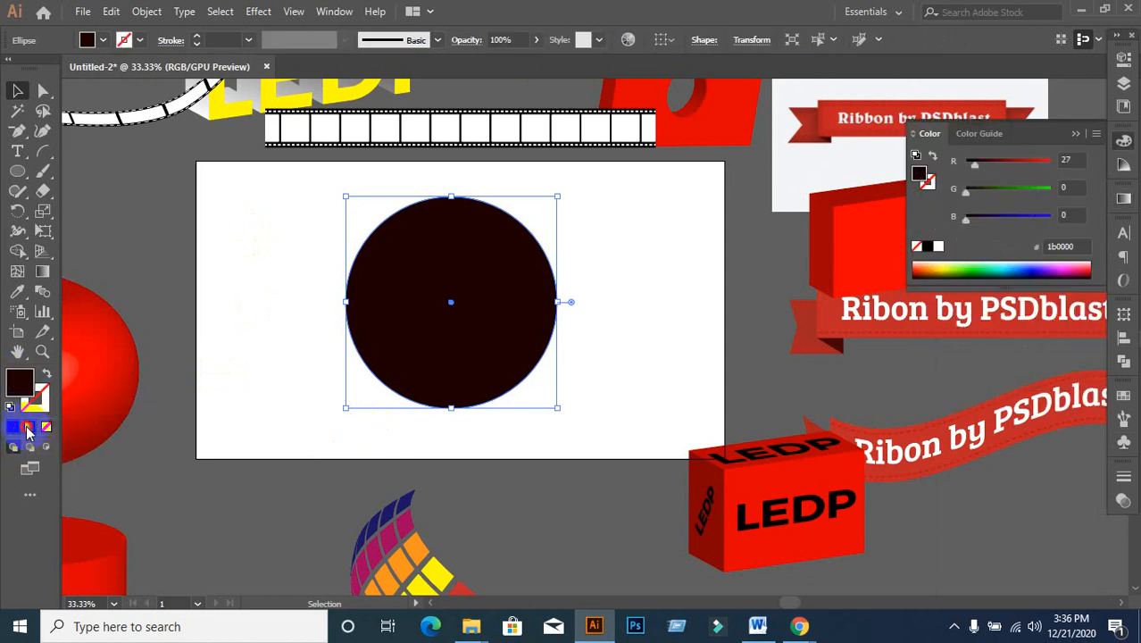
{"action": "left_click", "coordinate": [30, 427]}
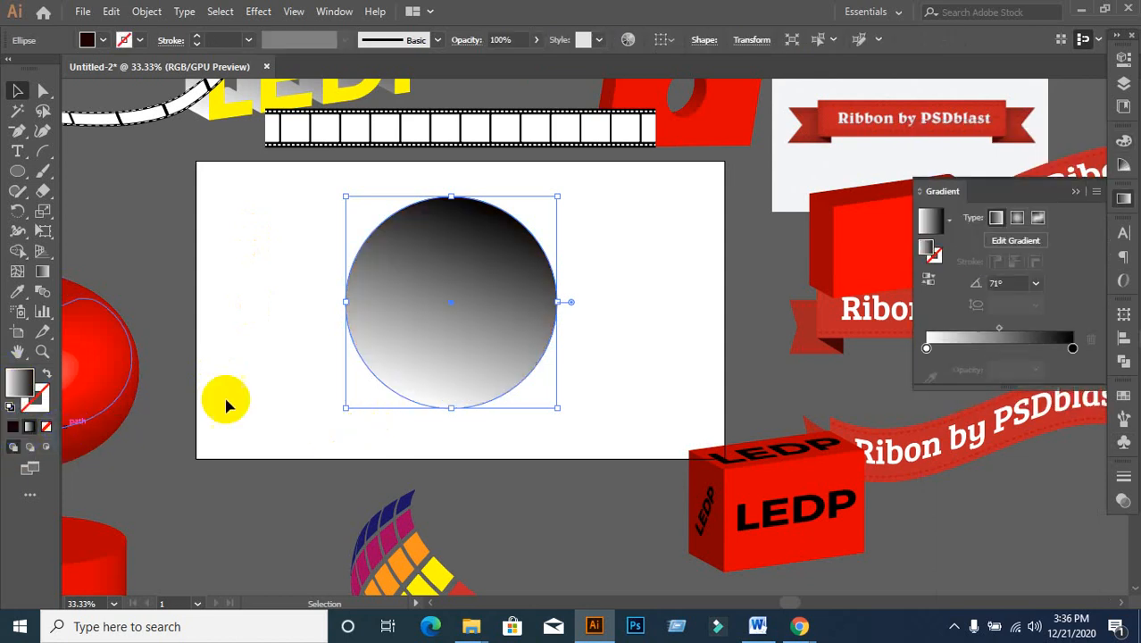
{"action": "left_click", "coordinate": [1018, 218]}
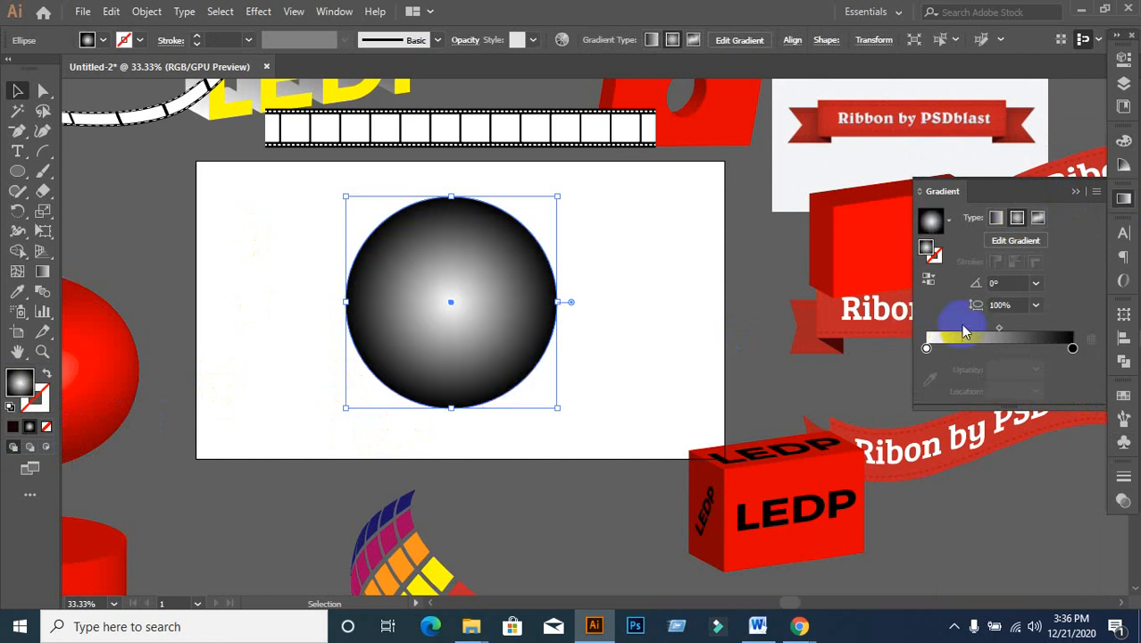
{"action": "left_click", "coordinate": [929, 282]}
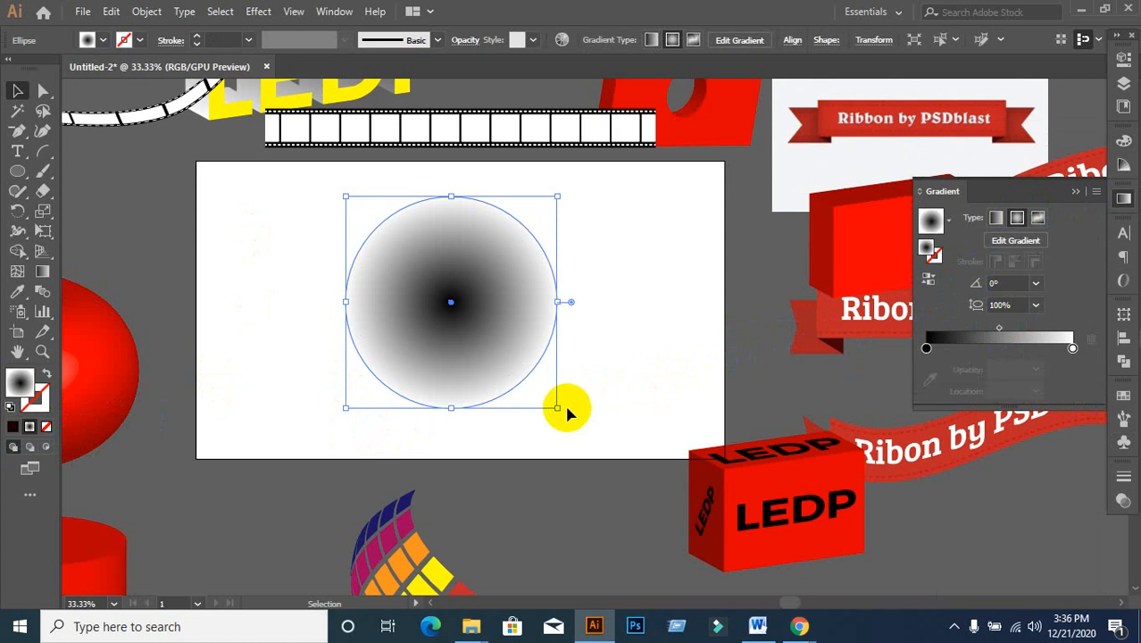
- Enlarge the gradient circle from its centre to about 658 px wide and high
{"action": "left_click_drag", "start_coordinate": [559, 409], "coordinate": [595, 429]}
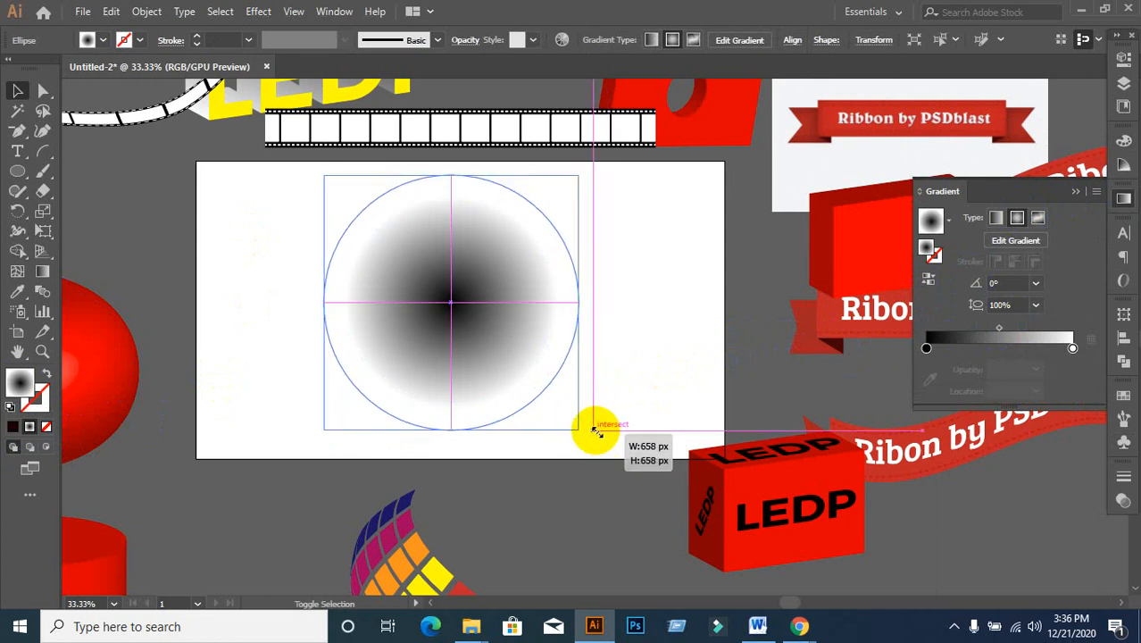
{"action": "left_click", "coordinate": [645, 370]}
{"action": "left_click", "coordinate": [473, 332]}
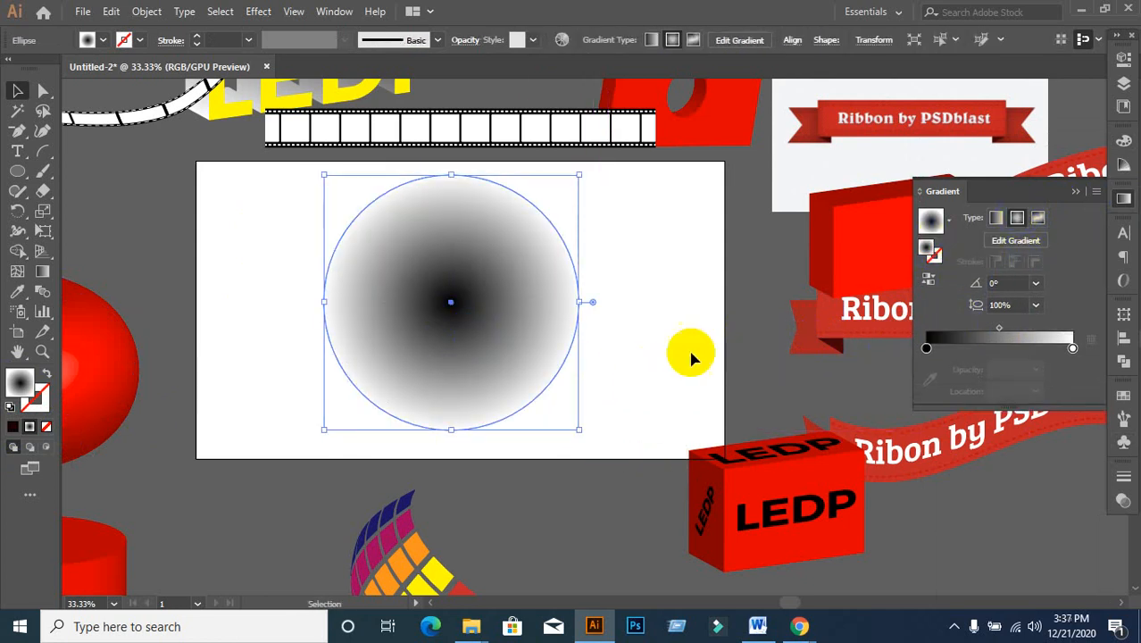
{"action": "left_click", "coordinate": [294, 12]}
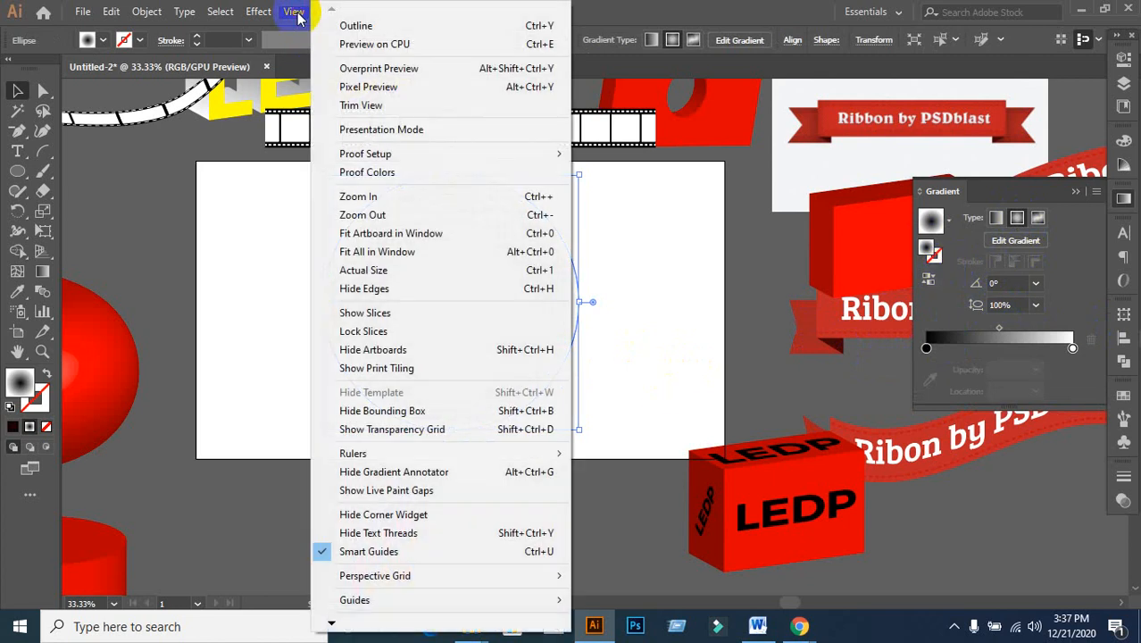
{"action": "left_click", "coordinate": [295, 12]}
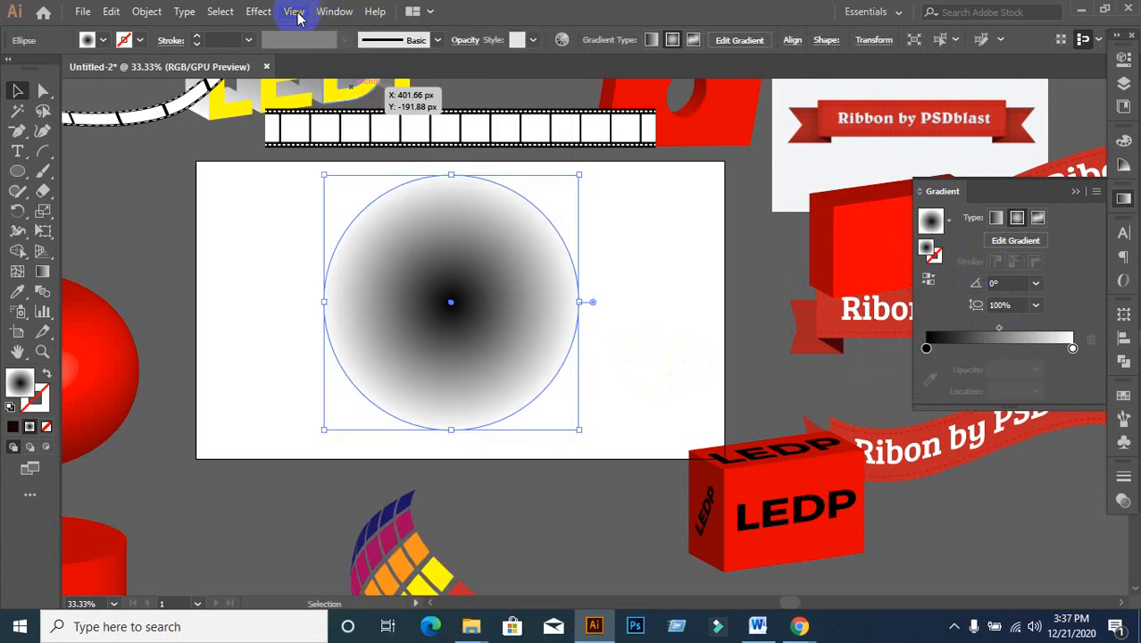
{"action": "left_click", "coordinate": [295, 12]}
{"action": "left_click", "coordinate": [295, 11]}
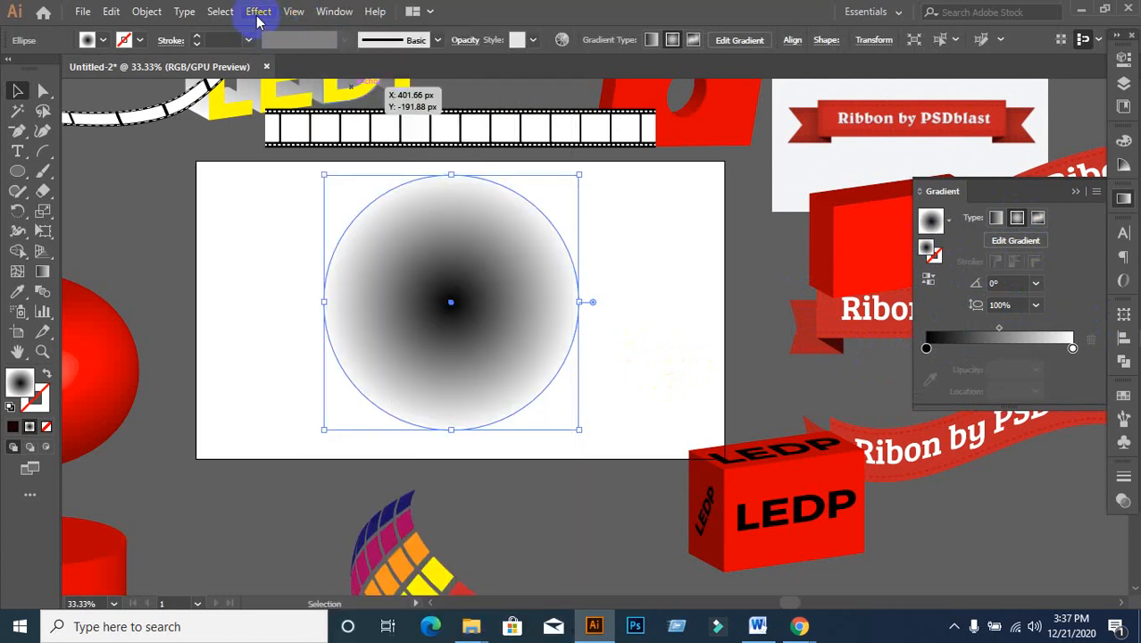
- Apply a Color Halftone effect to the circle with a maximum radius of 60 pixels and all four channel angles at 300
{"action": "left_click", "coordinate": [258, 13]}
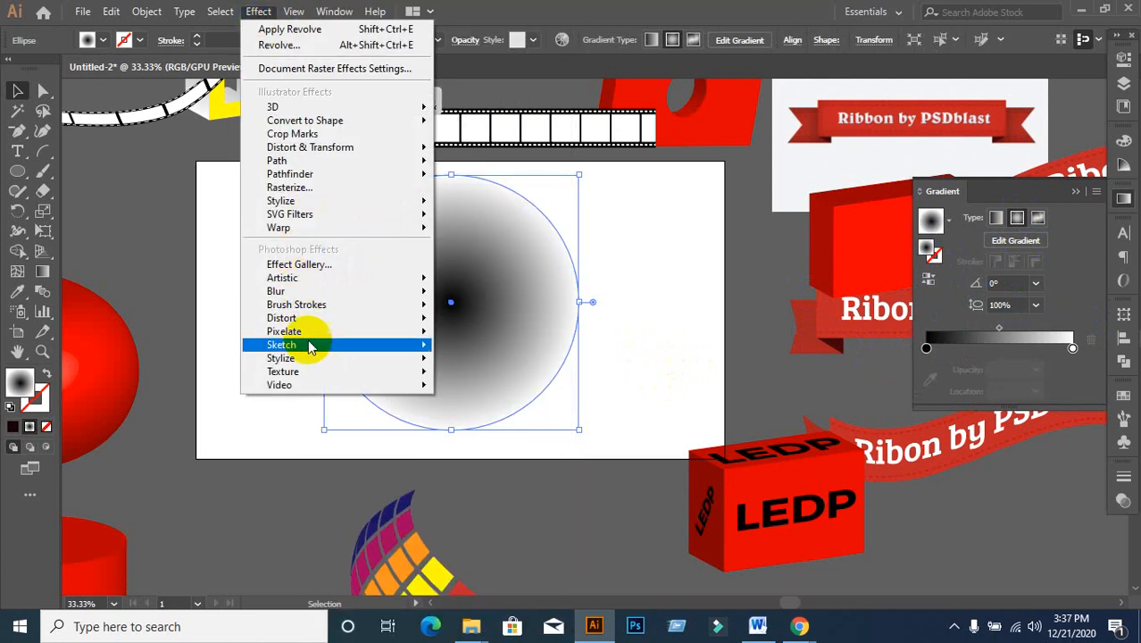
{"action": "mouse_move", "coordinate": [308, 344]}
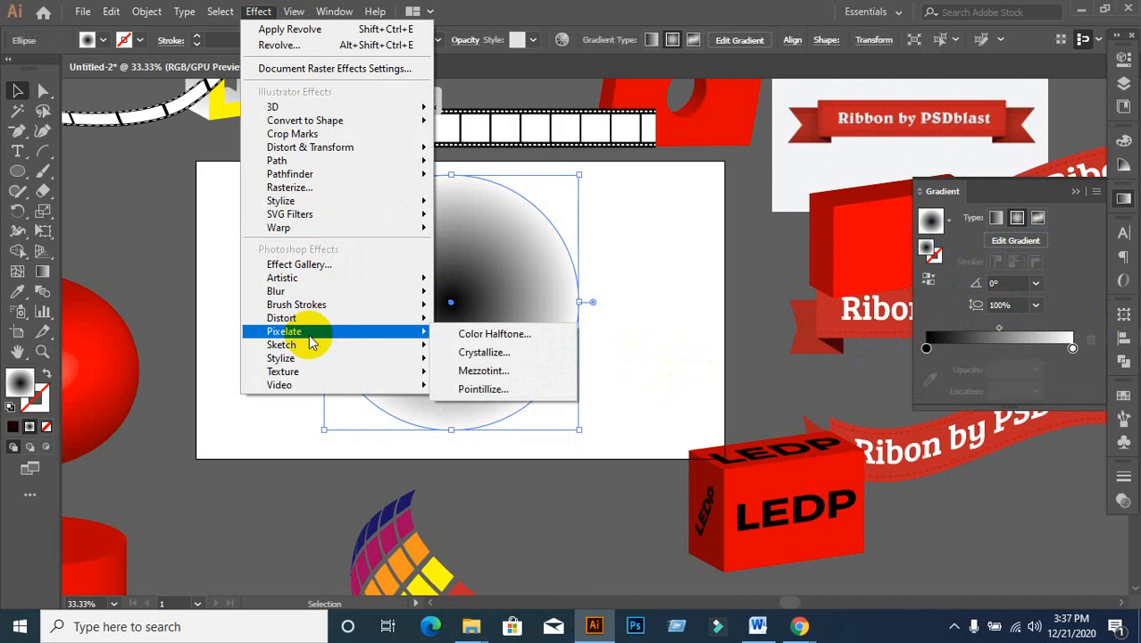
{"action": "left_click", "coordinate": [500, 334]}
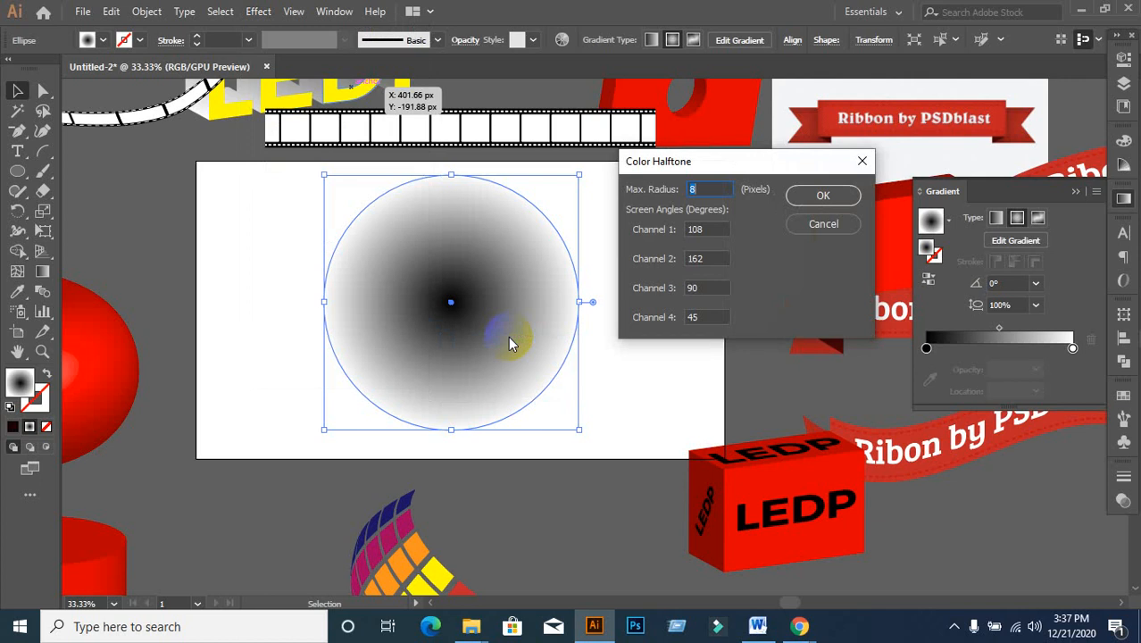
{"action": "left_click", "coordinate": [641, 230]}
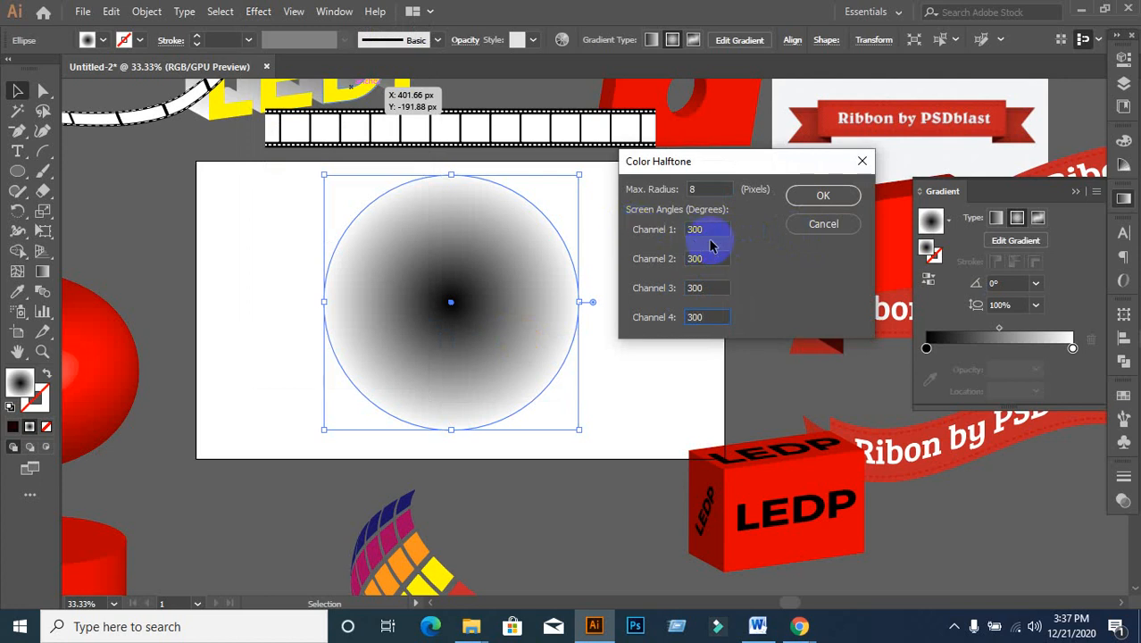
{"action": "left_click_drag", "start_coordinate": [710, 193], "coordinate": [668, 189]}
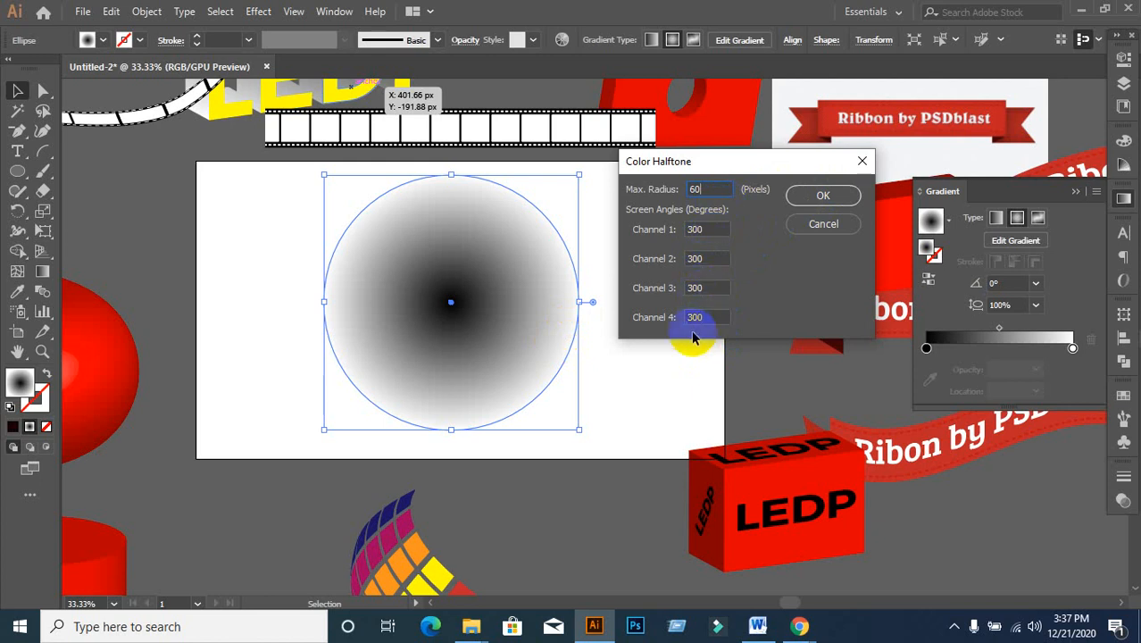
{"action": "double_click", "coordinate": [707, 190]}
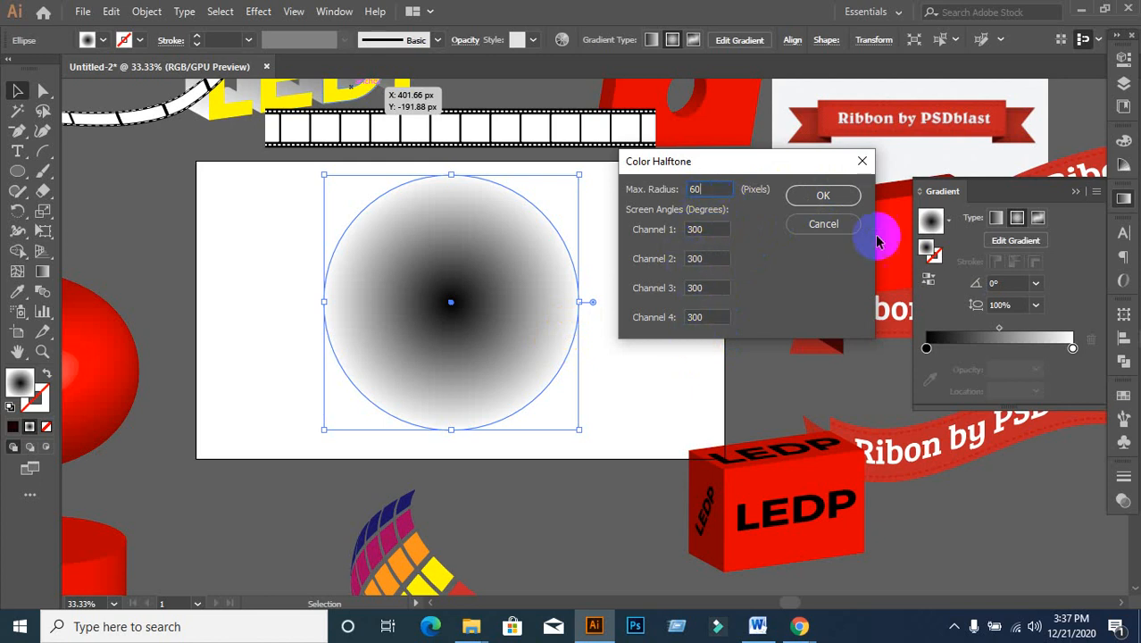
{"action": "left_click", "coordinate": [822, 194]}
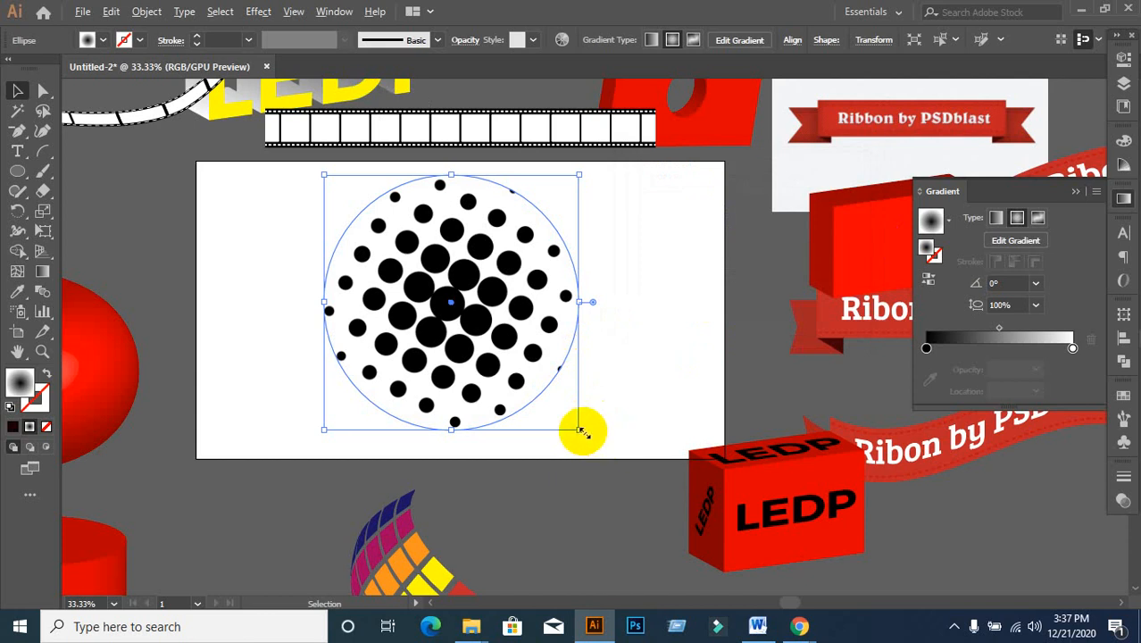
- Try enlarging the halftone circle from its centre beyond the artboard's height twice, undoing each resize
{"action": "left_click_drag", "start_coordinate": [582, 432], "coordinate": [676, 528]}
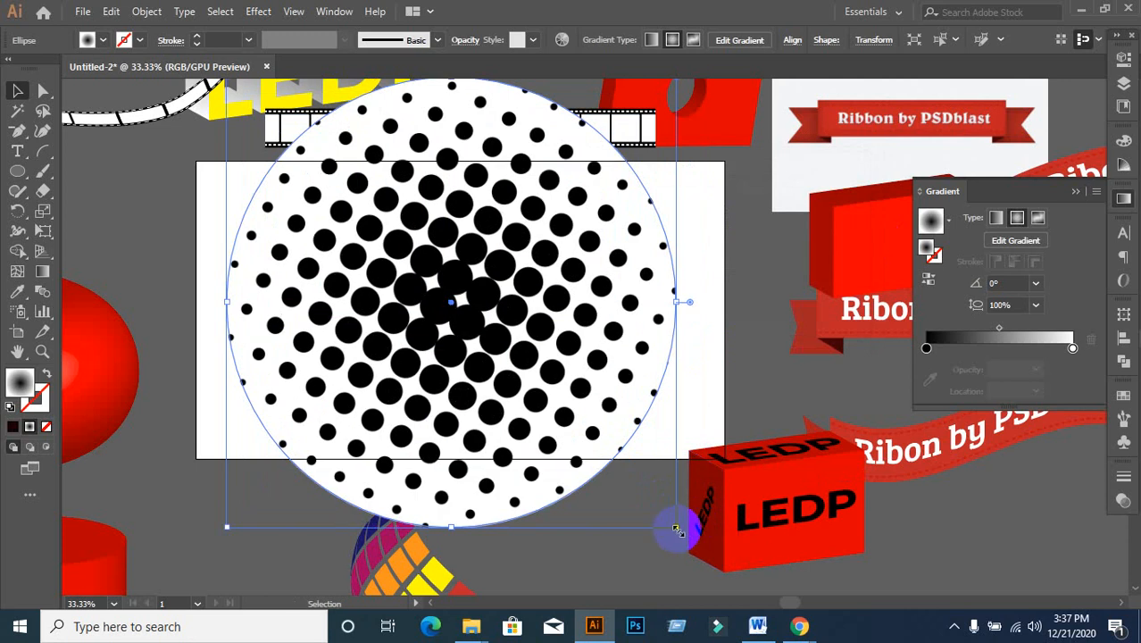
{"action": "key", "text": "a"}
{"action": "key", "text": "ctrl"}
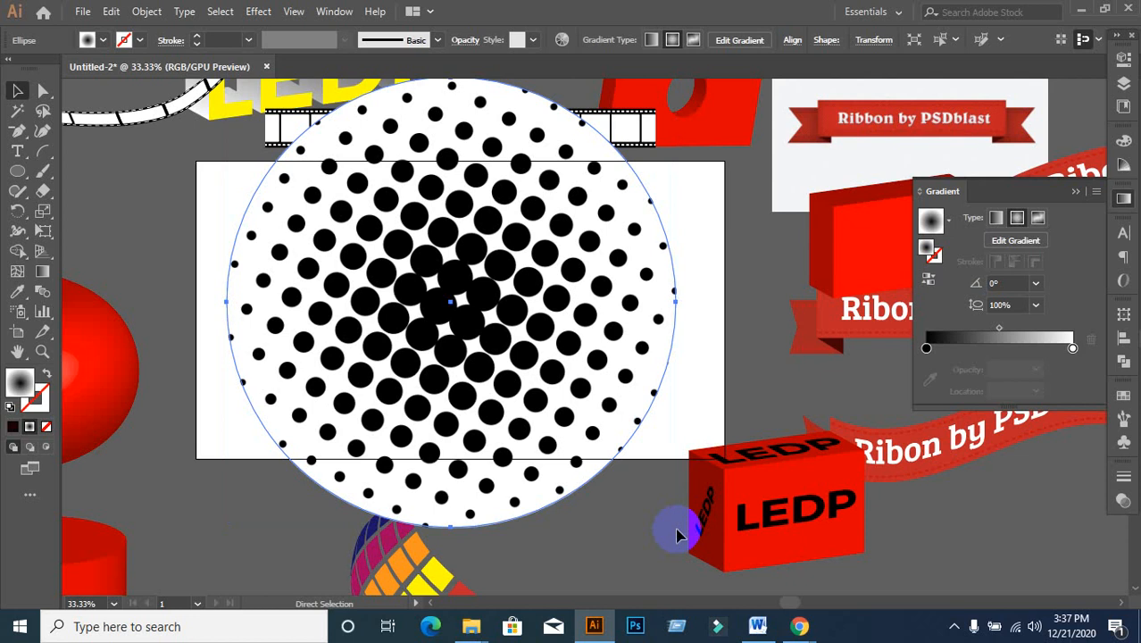
{"action": "key", "text": "ctrl+z"}
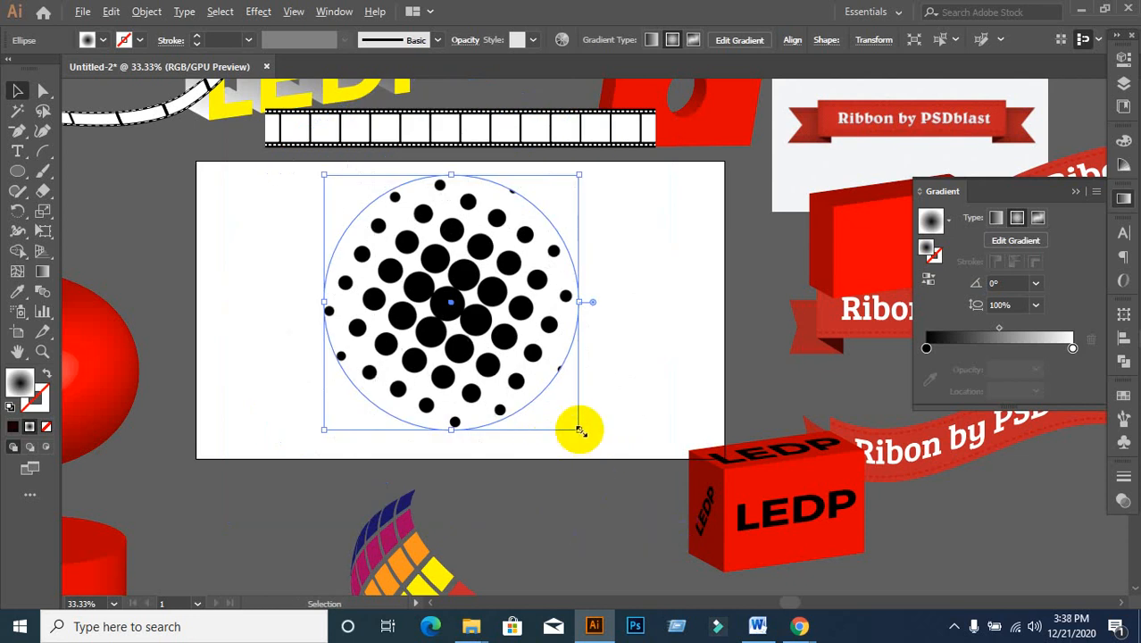
{"action": "left_click_drag", "start_coordinate": [580, 431], "coordinate": [699, 534]}
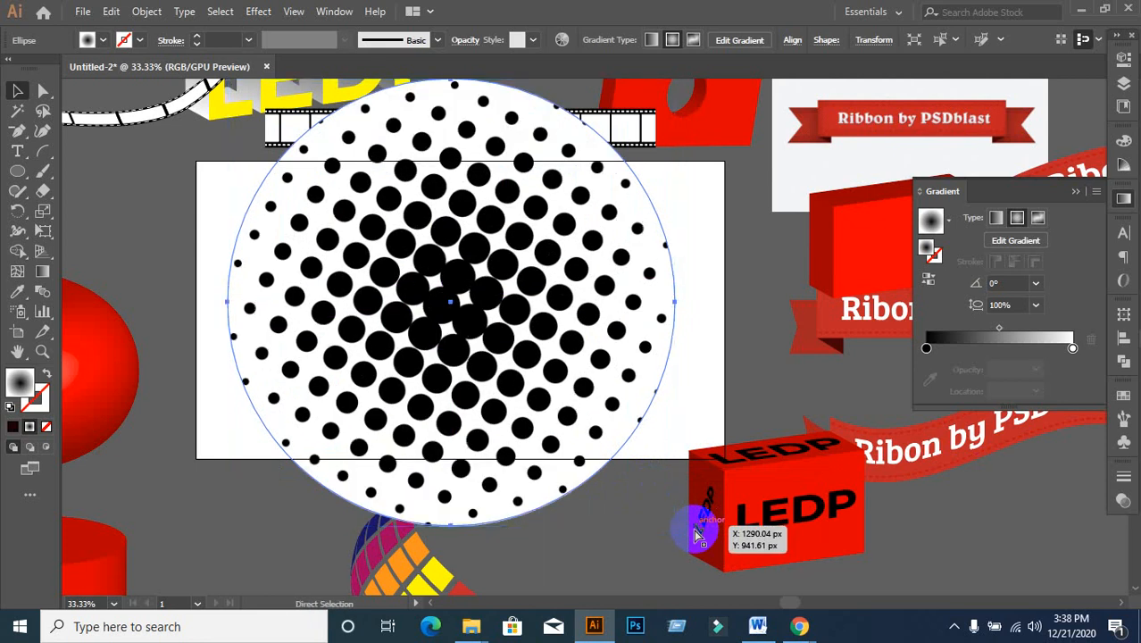
{"action": "key", "text": "ctrl"}
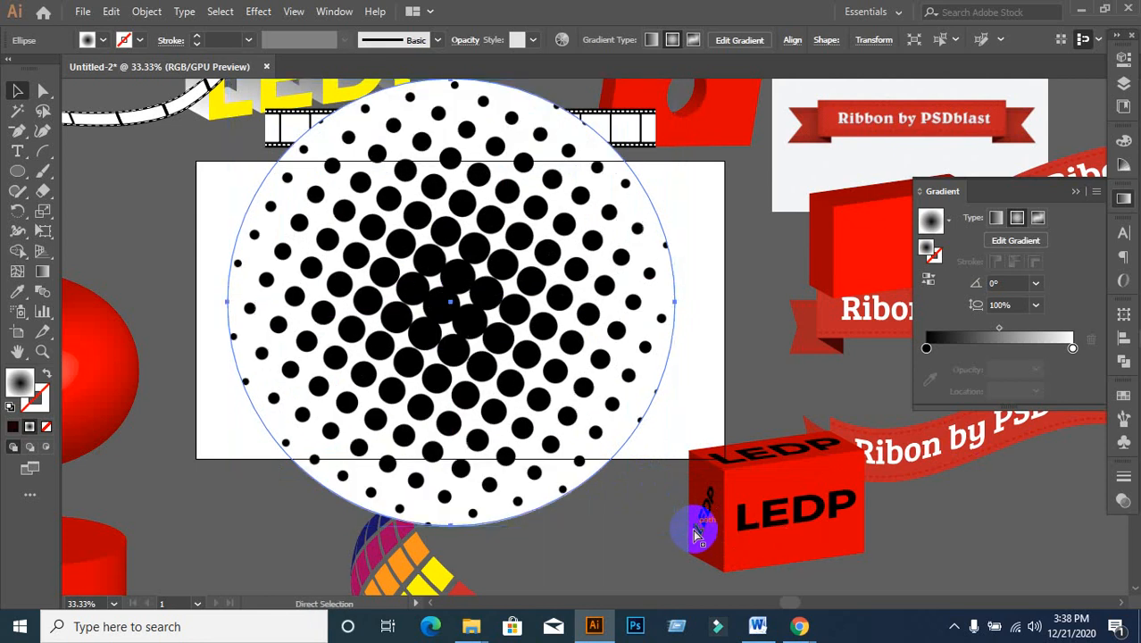
{"action": "key", "text": "ctrl+z"}
- Try enlarging the reselected halftone circle by its corner past the artboard's lower edge, and undo the resize
{"action": "left_click", "coordinate": [570, 483]}
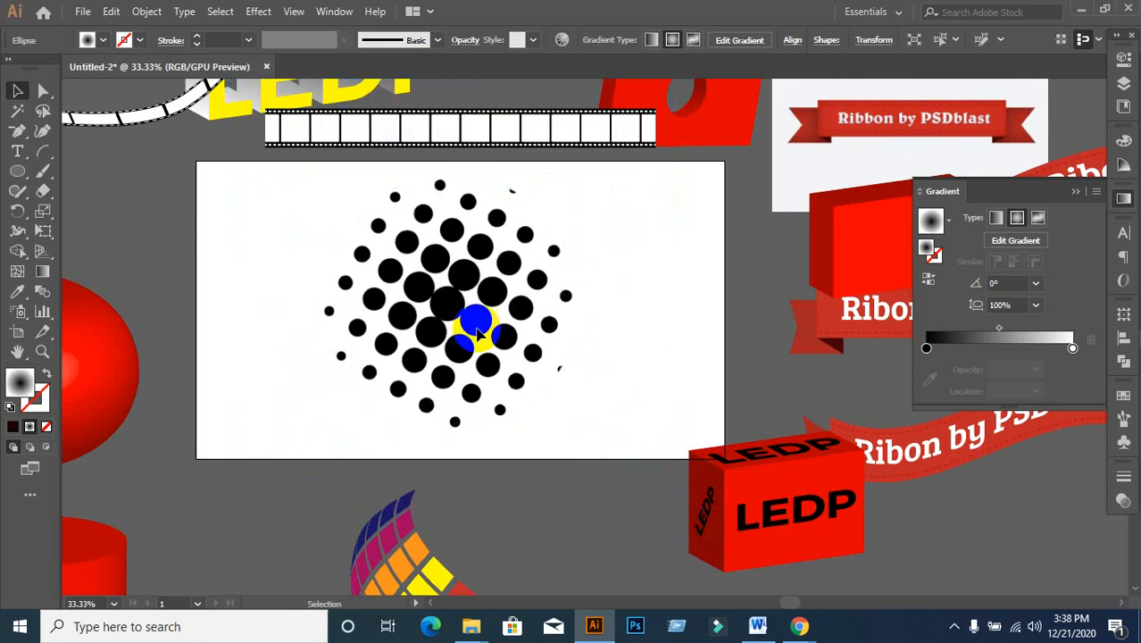
{"action": "left_click", "coordinate": [518, 382]}
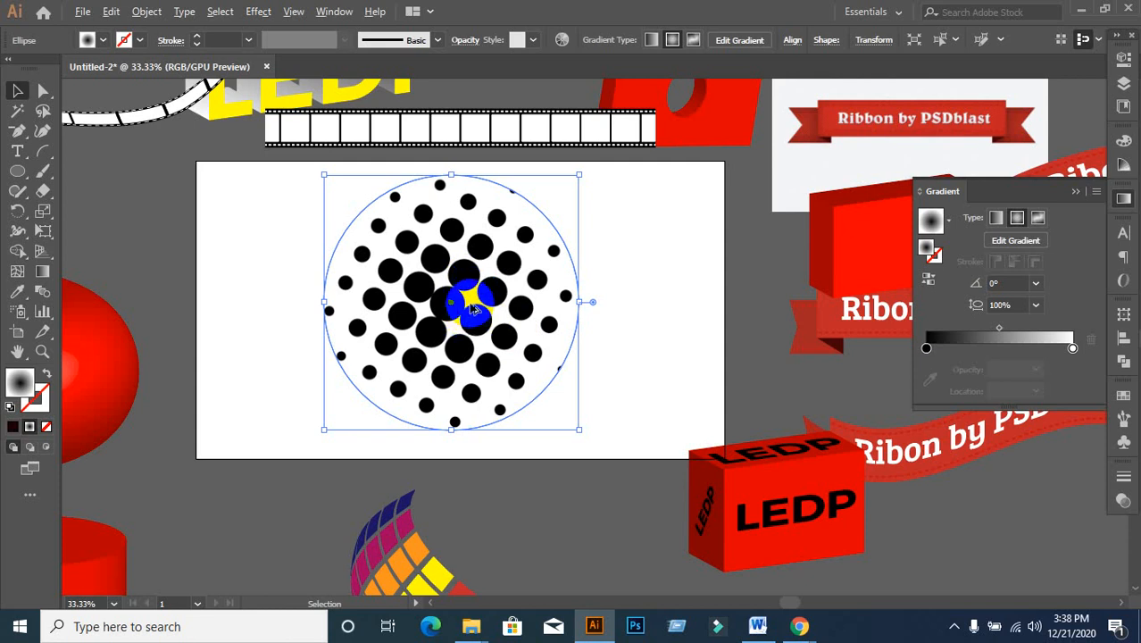
{"action": "left_click_drag", "start_coordinate": [578, 429], "coordinate": [668, 501]}
{"action": "key", "text": "ctrl+z"}
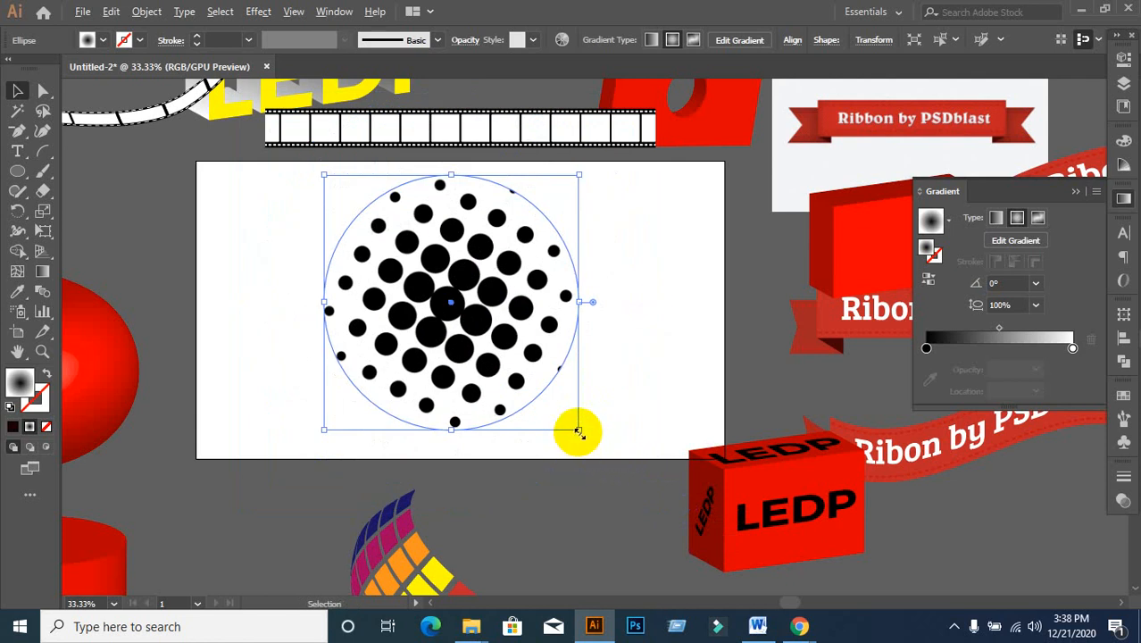
- Enlarge the halftone circle proportionally until it is wider than the artboard
{"action": "left_click_drag", "start_coordinate": [579, 430], "coordinate": [695, 528]}
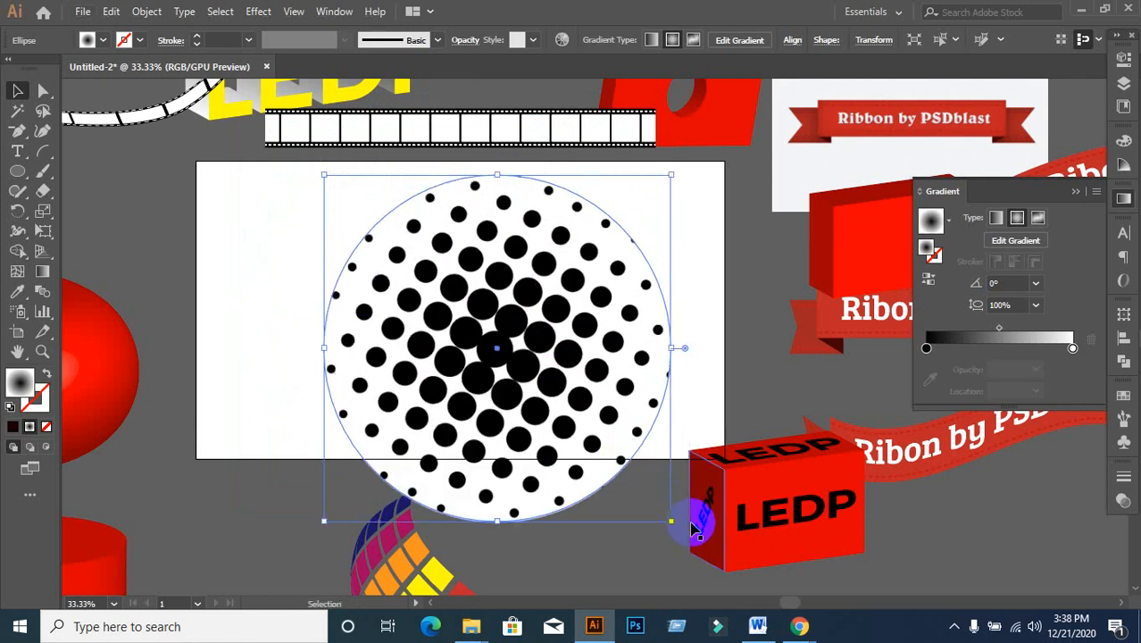
{"action": "scroll", "coordinate": [594, 429], "scroll_direction": "down", "scroll_amount": 3}
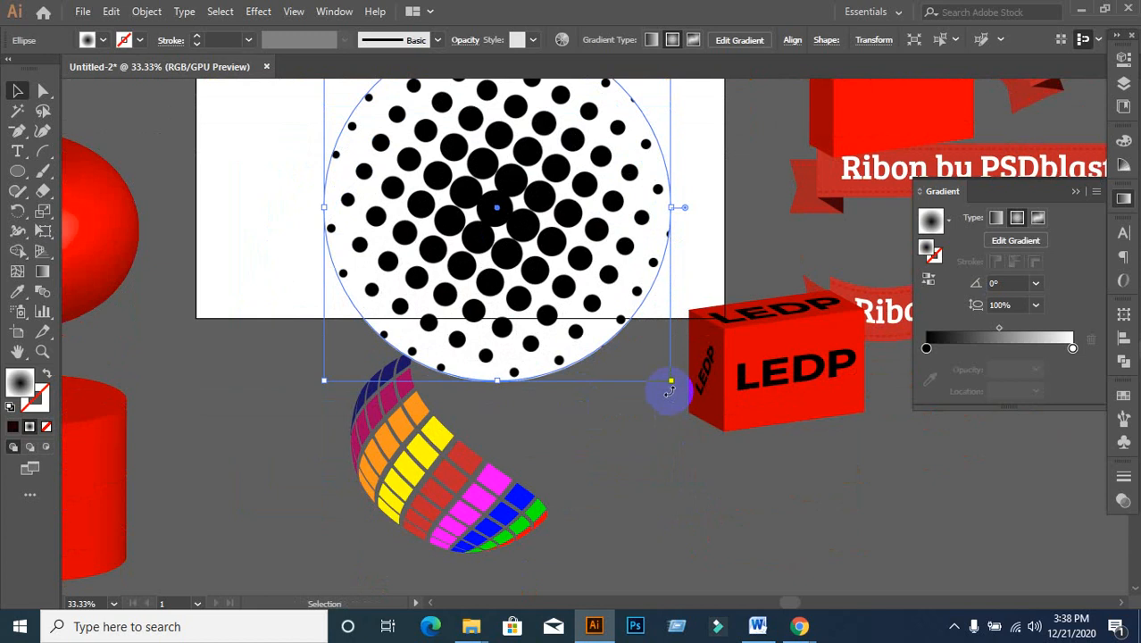
{"action": "left_click_drag", "start_coordinate": [672, 382], "coordinate": [644, 428]}
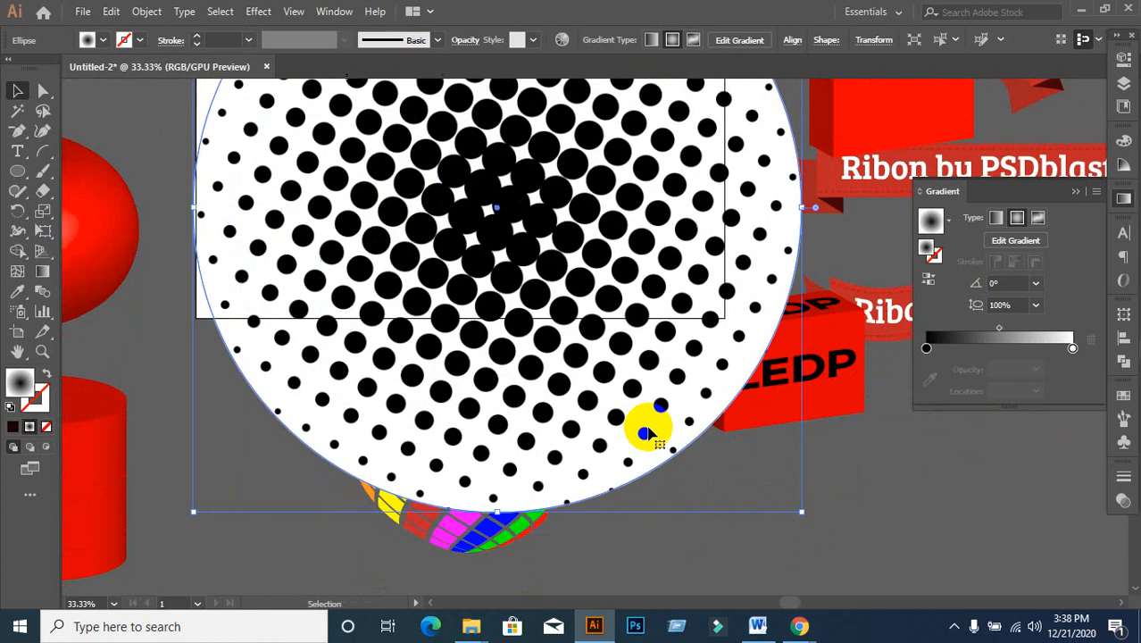
- Move the enlarged halftone circle off the artboard into the empty area below the ribbons and the LEDP box
{"action": "key", "text": "ctrl+minus"}
{"action": "left_click_drag", "start_coordinate": [777, 446], "coordinate": [553, 359]}
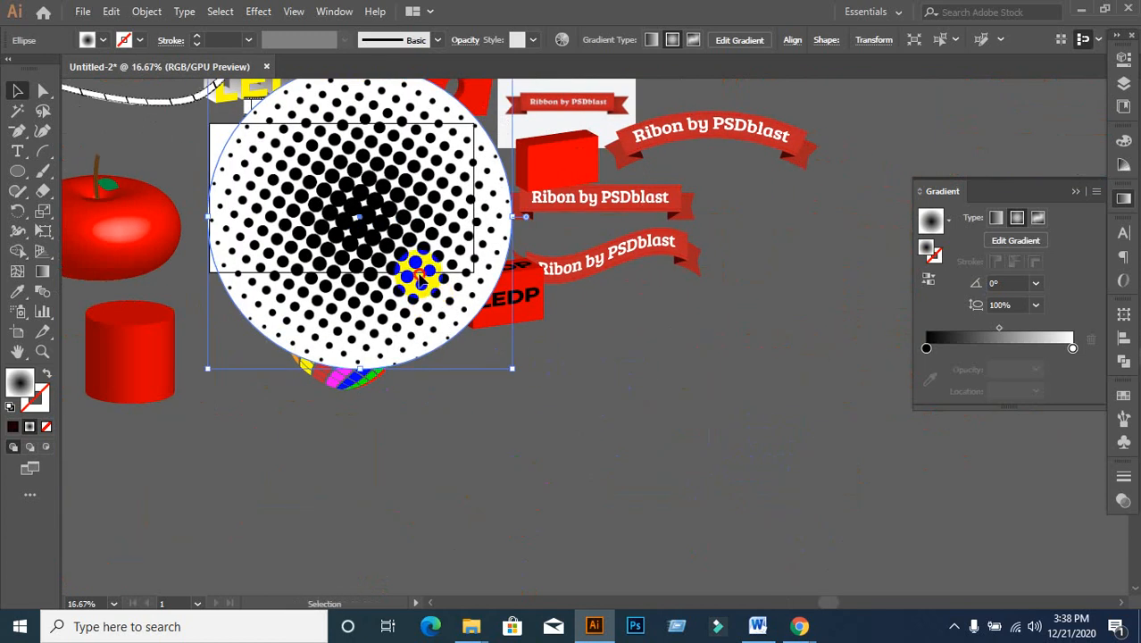
{"action": "left_click_drag", "start_coordinate": [421, 272], "coordinate": [754, 500]}
{"action": "left_click_drag", "start_coordinate": [961, 514], "coordinate": [827, 439]}
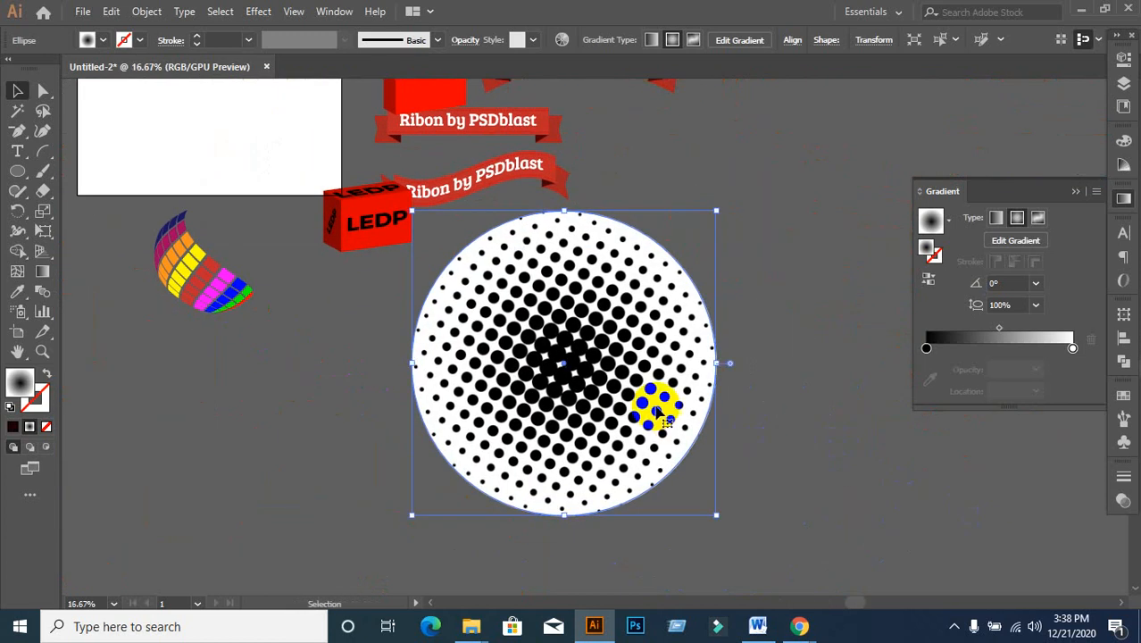
{"action": "left_click_drag", "start_coordinate": [658, 411], "coordinate": [619, 436]}
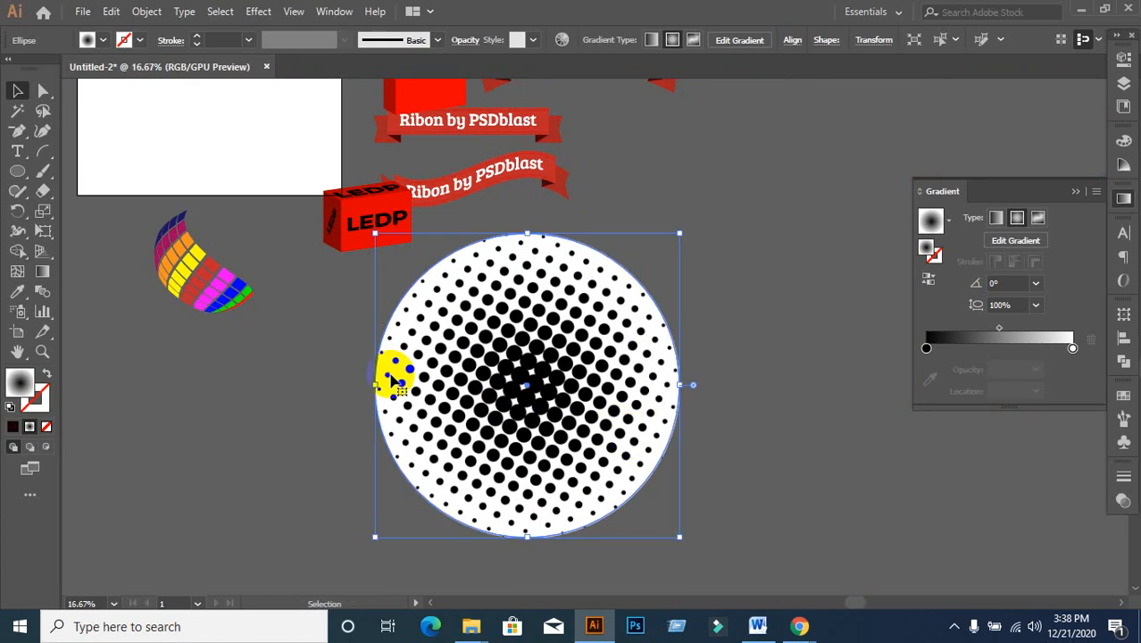
- Expand the halftone circle's appearance and image-trace the resulting image with the High Fidelity Photo preset
{"action": "left_click", "coordinate": [147, 11]}
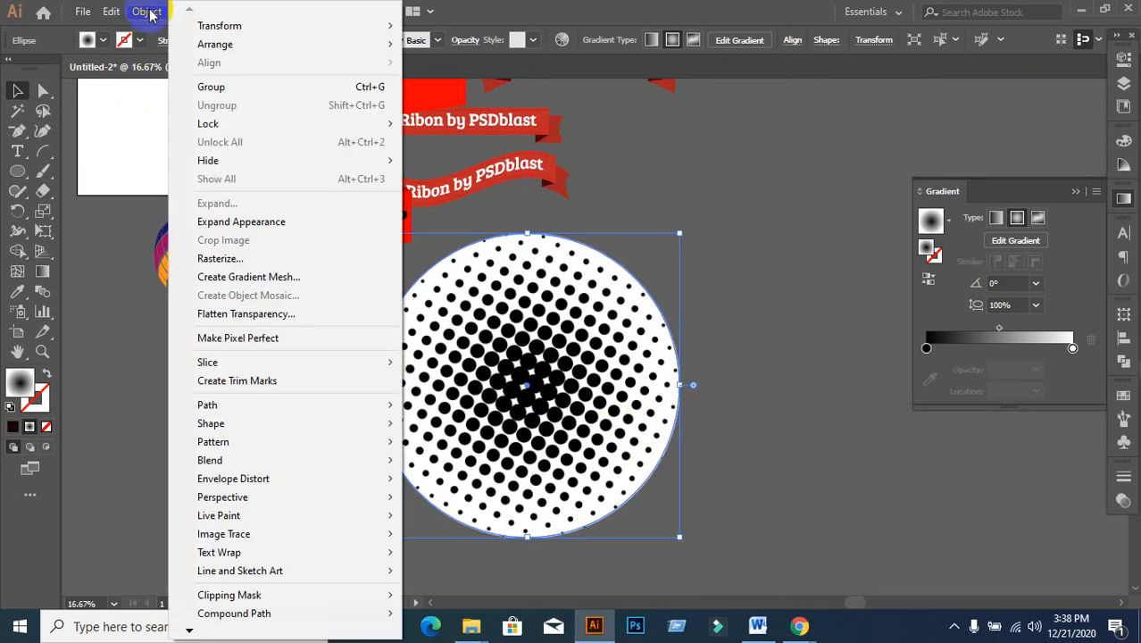
{"action": "left_click", "coordinate": [240, 223]}
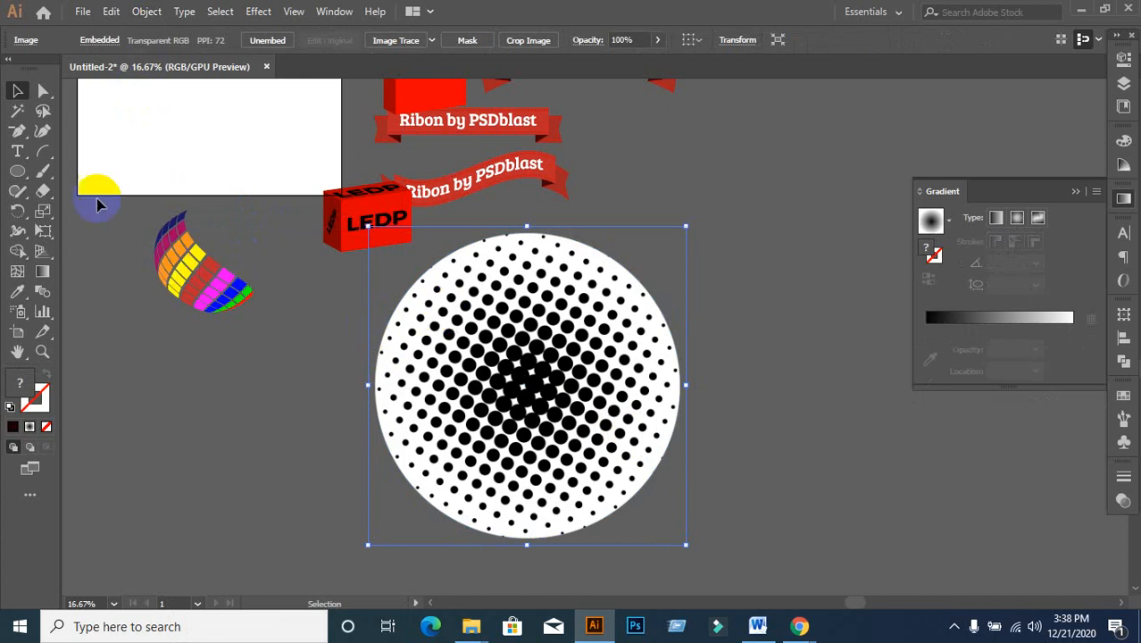
{"action": "left_click", "coordinate": [265, 446]}
{"action": "left_click", "coordinate": [561, 374]}
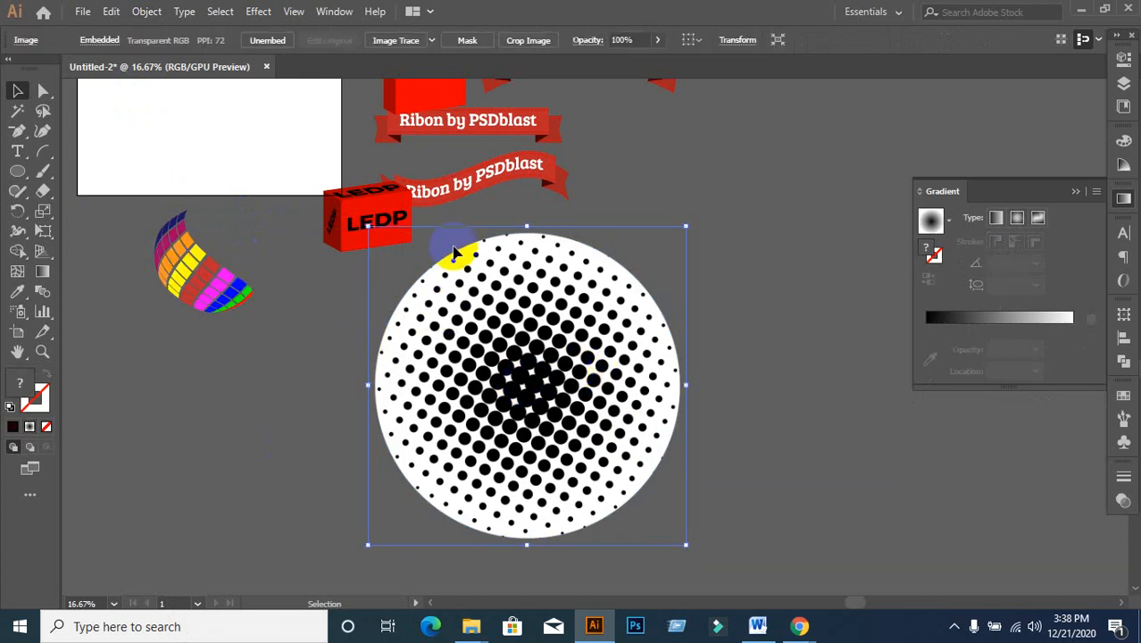
{"action": "left_click", "coordinate": [430, 41]}
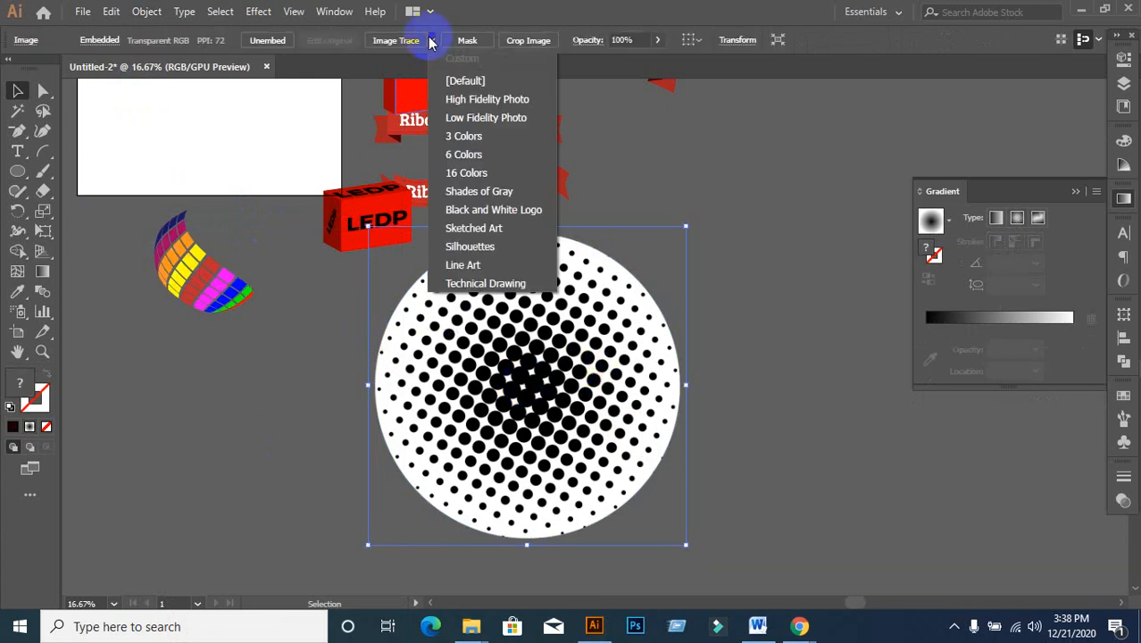
{"action": "left_click", "coordinate": [483, 101]}
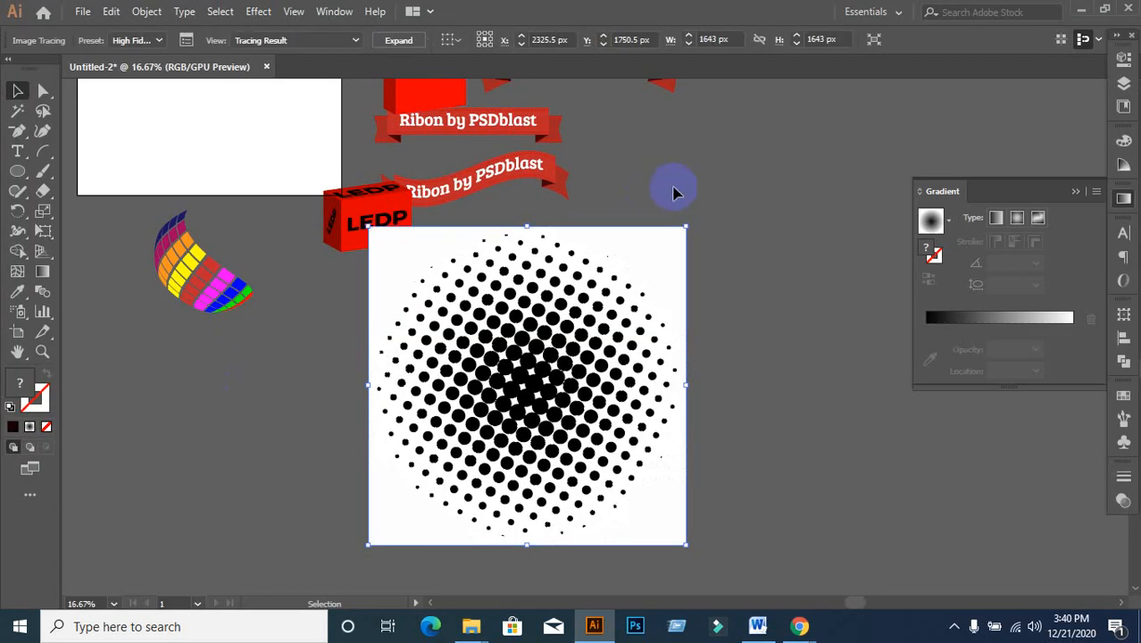
- Move the traced halftone image clear of the LEDP box and the wavy ribbon
{"action": "left_click", "coordinate": [658, 241]}
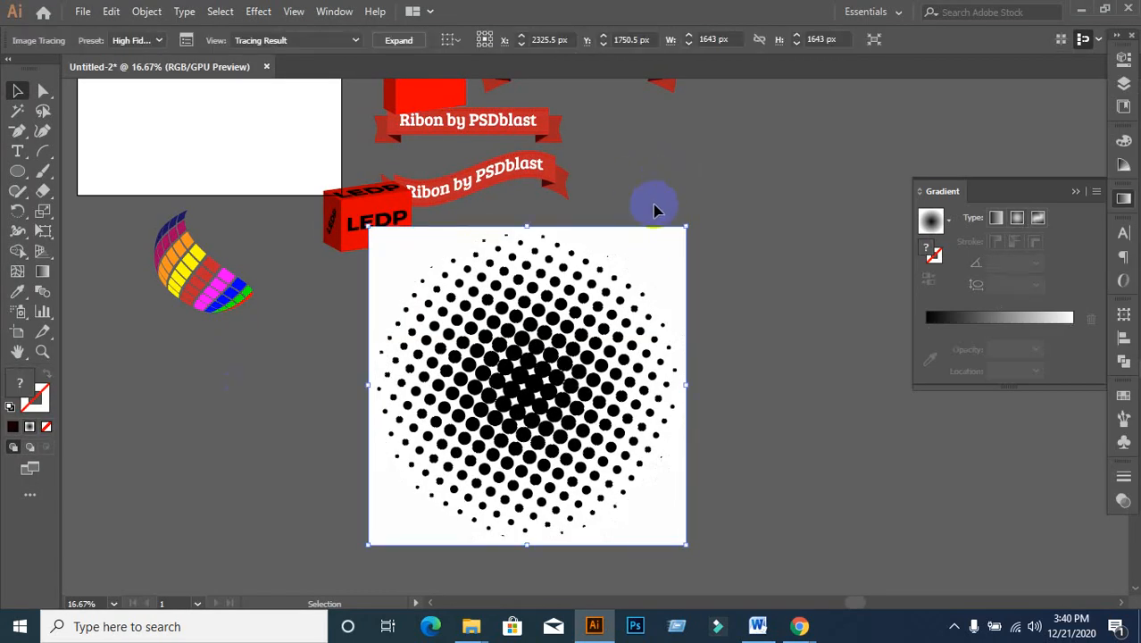
{"action": "right_click", "coordinate": [511, 331]}
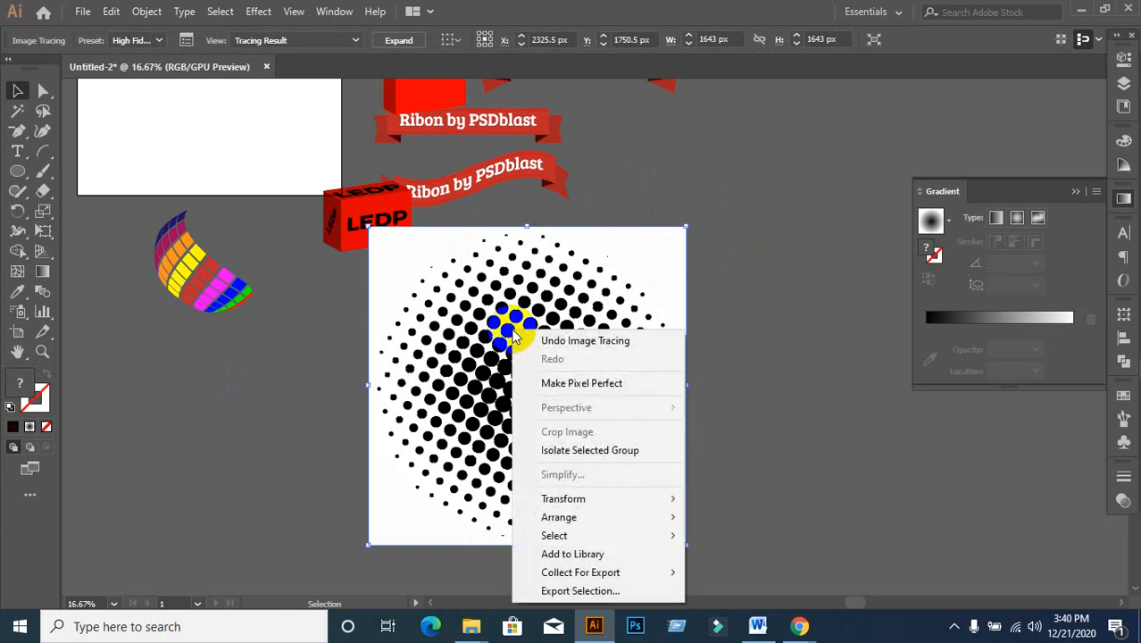
{"action": "left_click", "coordinate": [706, 161]}
{"action": "left_click_drag", "start_coordinate": [568, 265], "coordinate": [770, 232]}
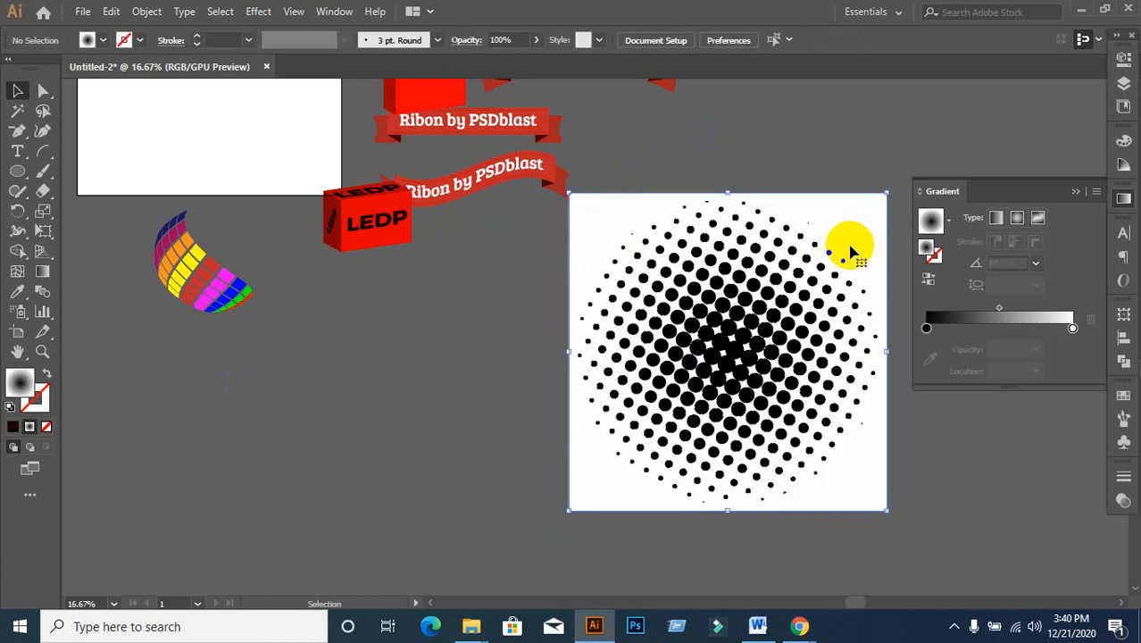
{"action": "right_click", "coordinate": [811, 259]}
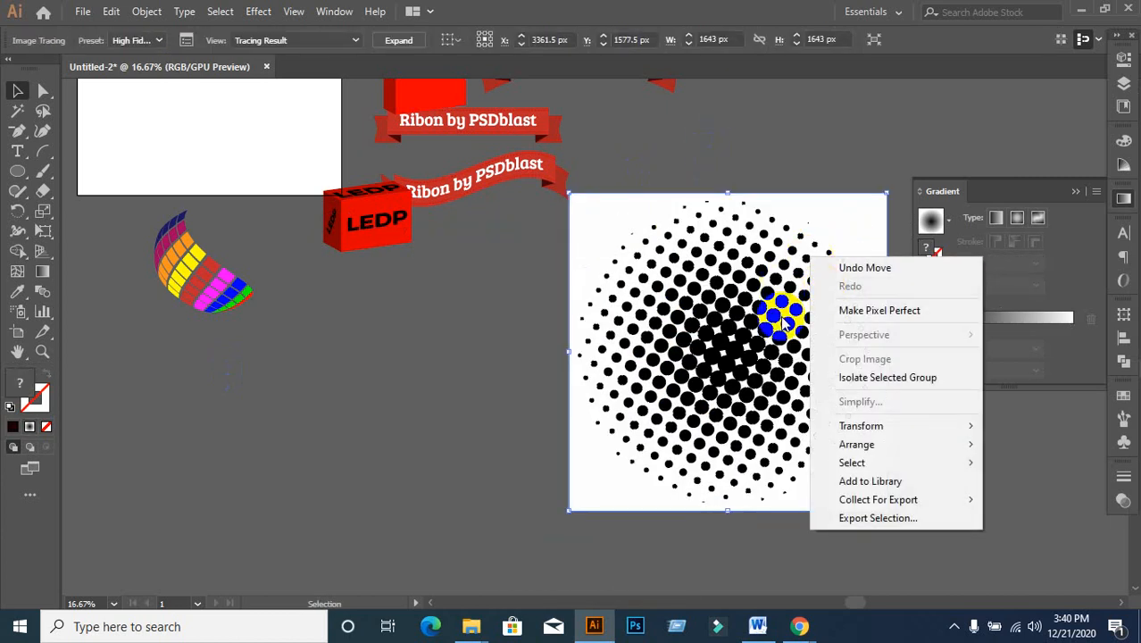
{"action": "left_click", "coordinate": [680, 366]}
{"action": "left_click", "coordinate": [683, 366]}
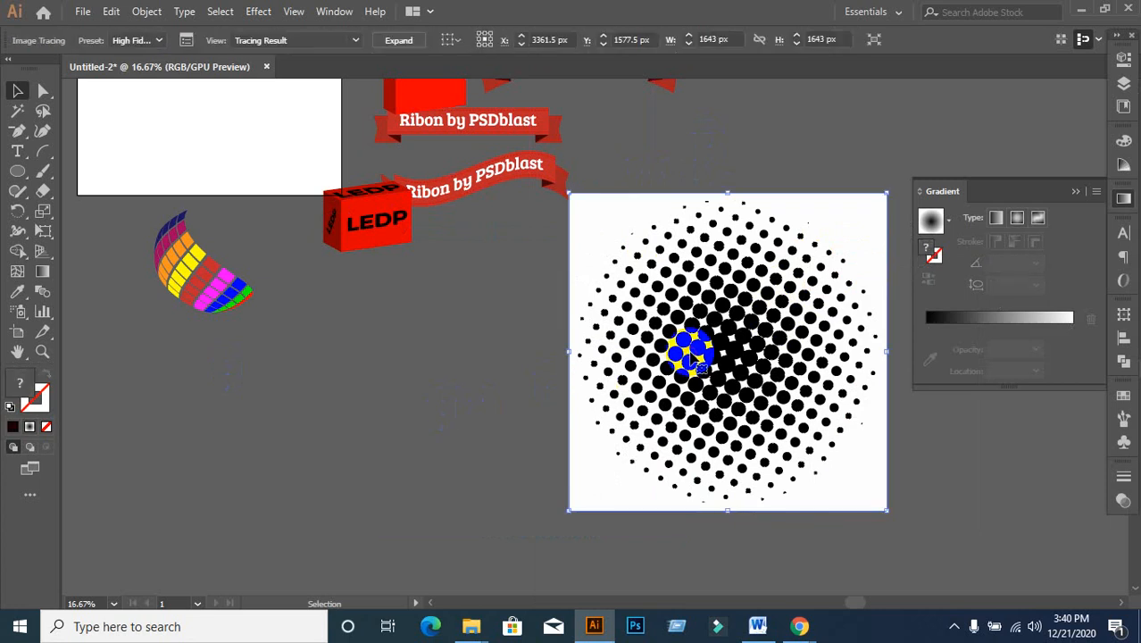
{"action": "right_click", "coordinate": [692, 352]}
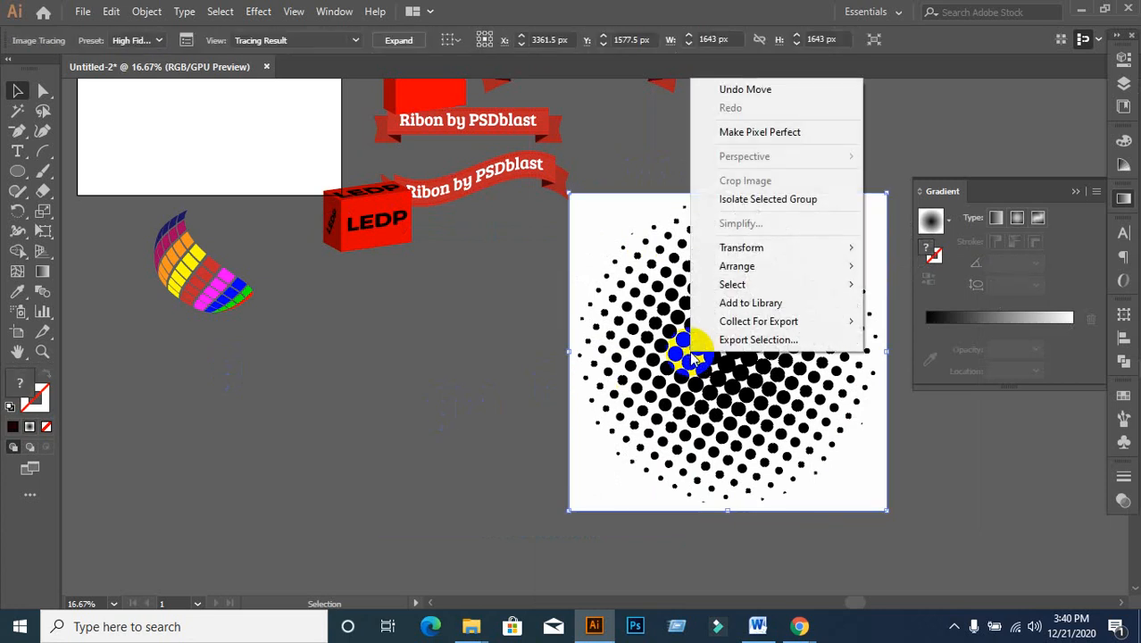
{"action": "left_click", "coordinate": [527, 438]}
{"action": "left_click_drag", "start_coordinate": [675, 373], "coordinate": [606, 398]}
{"action": "scroll", "coordinate": [561, 336], "scroll_direction": "up", "scroll_amount": 2}
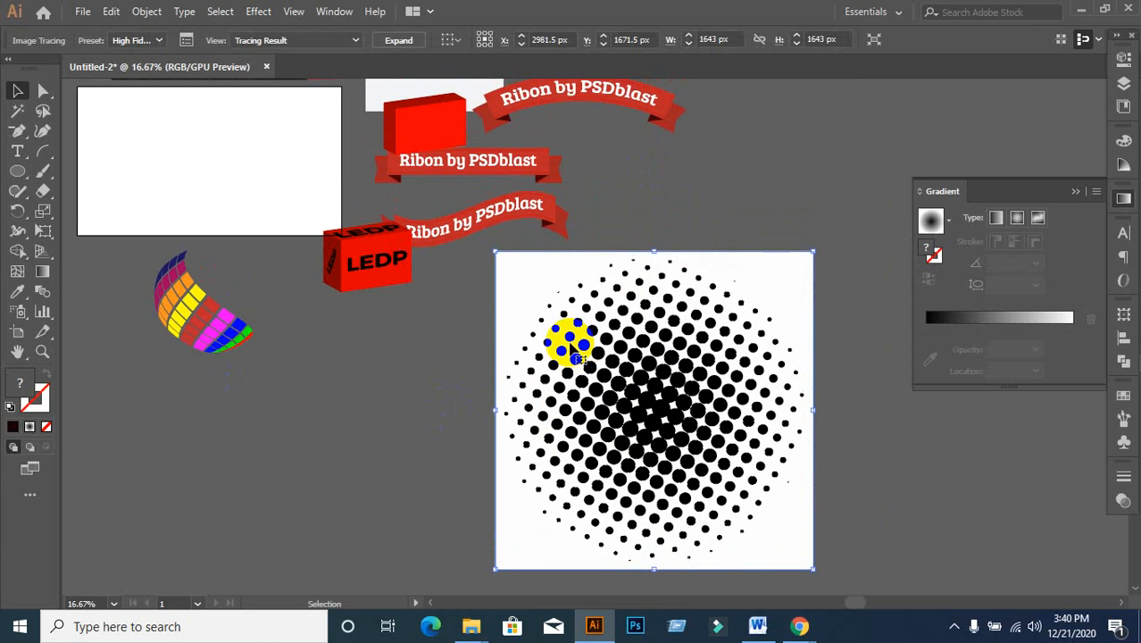
- Expand the tracing into vector paths and ungroup them
{"action": "left_click", "coordinate": [399, 42]}
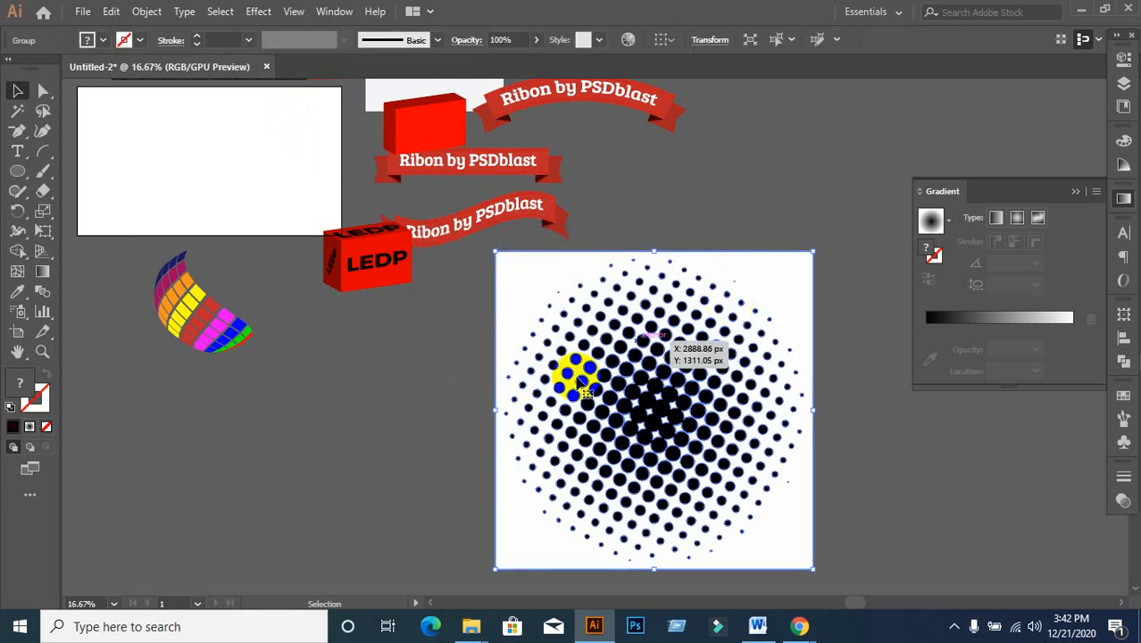
{"action": "right_click", "coordinate": [741, 348]}
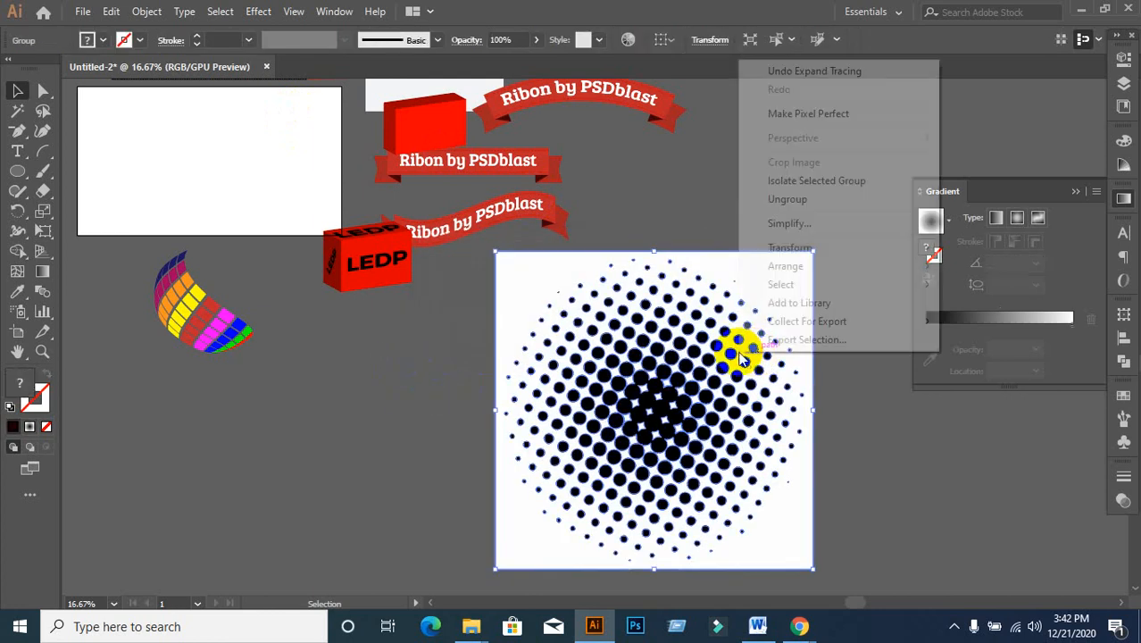
{"action": "left_click", "coordinate": [789, 203]}
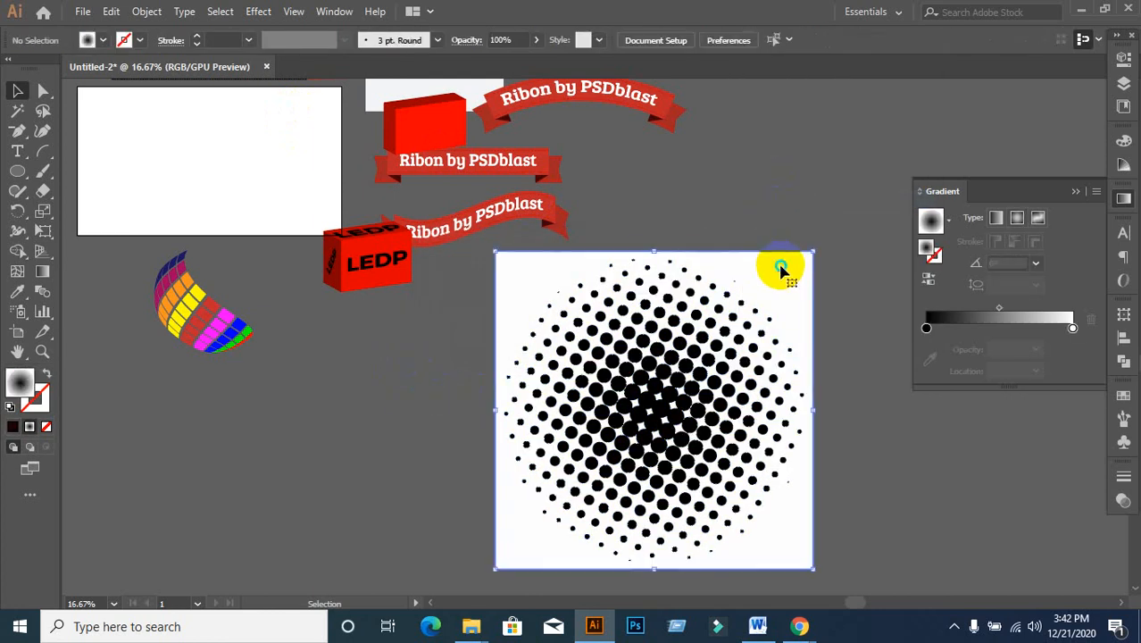
- Delete the white square background behind the halftone dots
{"action": "right_click", "coordinate": [781, 268]}
{"action": "left_click", "coordinate": [770, 234]}
{"action": "left_click_drag", "start_coordinate": [769, 235], "coordinate": [882, 174]}
{"action": "key", "text": "Delete"}
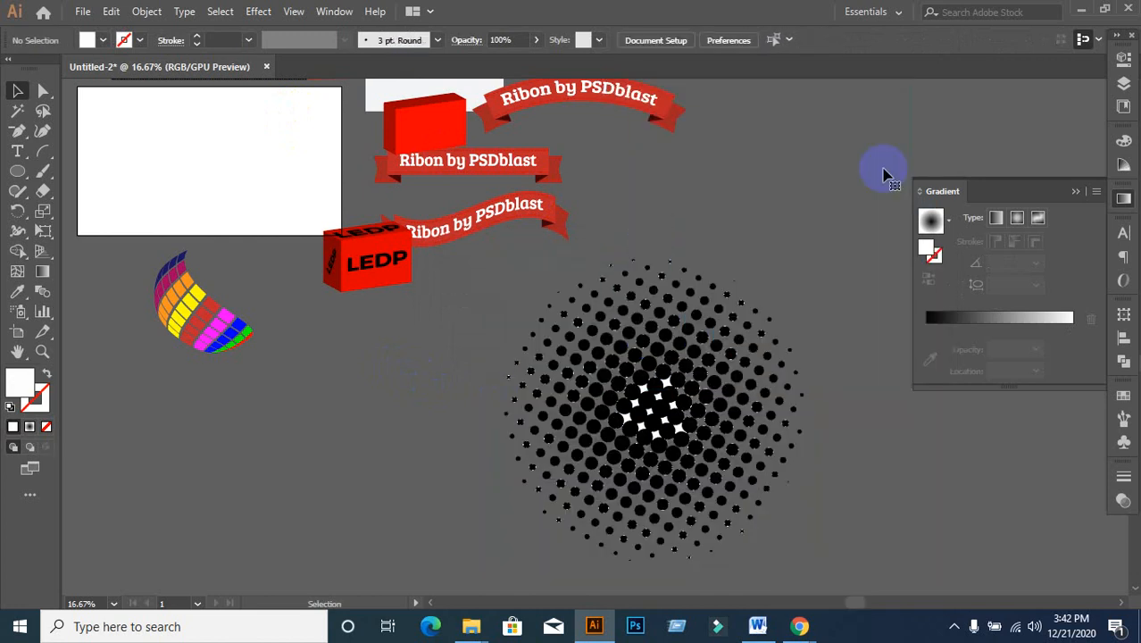
- Select one white star-shaped gap between the central dots, extend the selection to the same fill colour, and delete the selected shapes
{"action": "left_click_drag", "start_coordinate": [634, 278], "coordinate": [665, 424]}
{"action": "scroll", "coordinate": [662, 419], "scroll_direction": "up", "scroll_amount": 3}
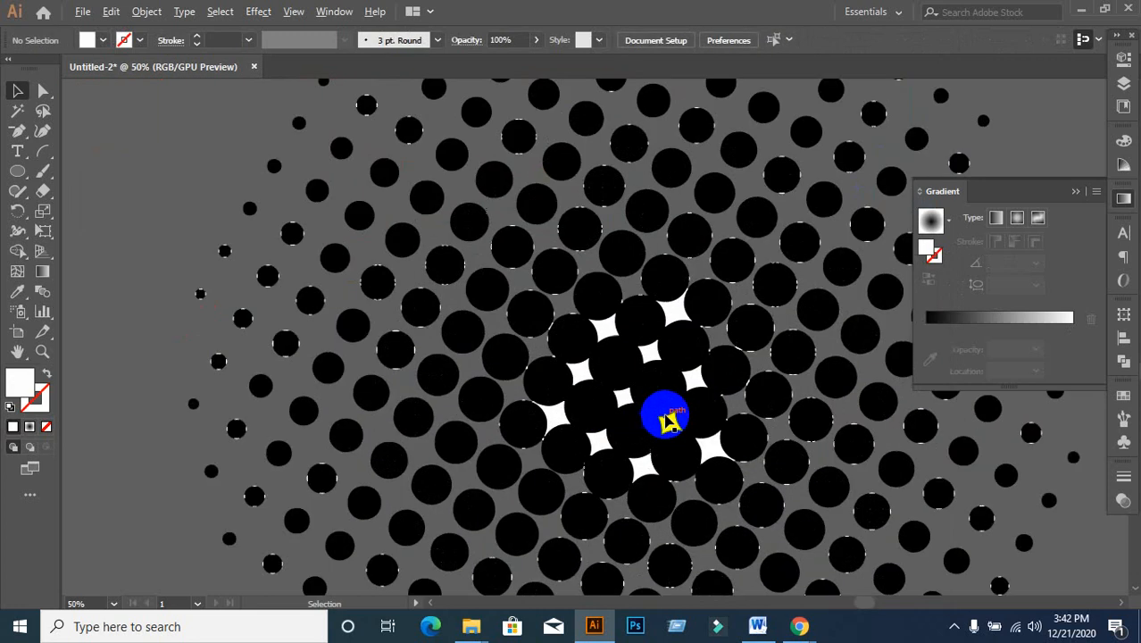
{"action": "scroll", "coordinate": [658, 339], "scroll_direction": "up", "scroll_amount": 1}
{"action": "scroll", "coordinate": [684, 323], "scroll_direction": "up", "scroll_amount": 2}
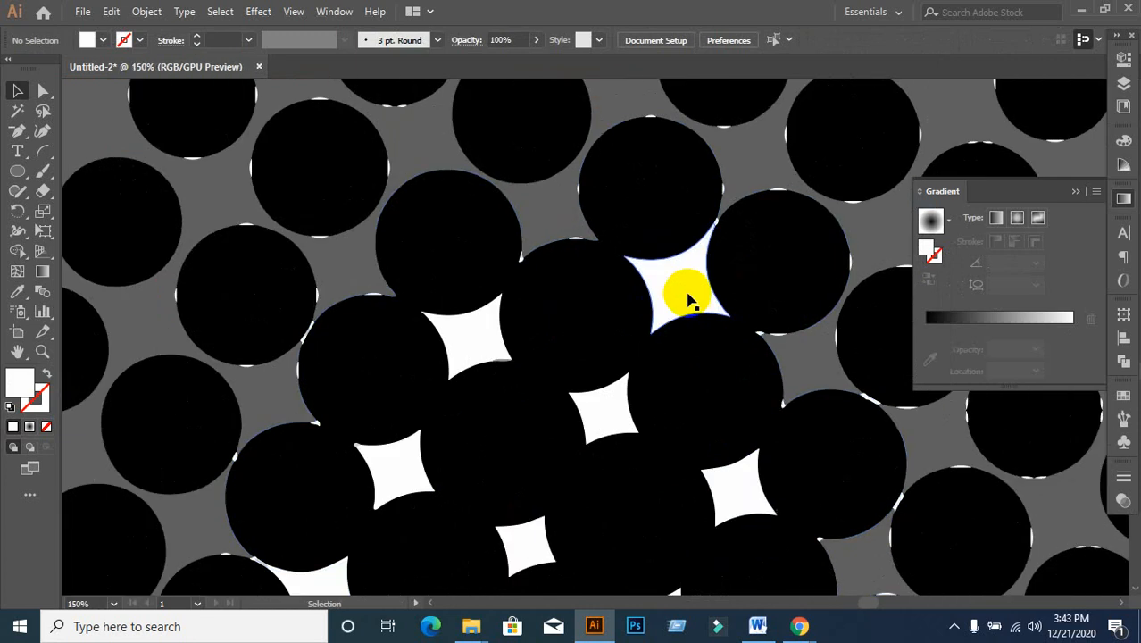
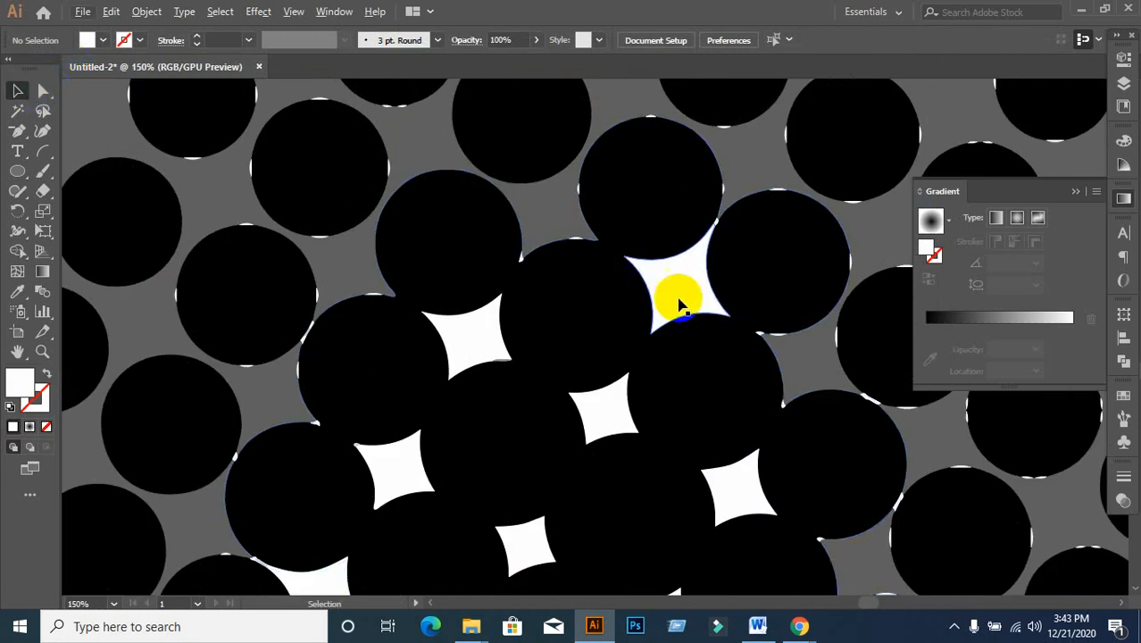
{"action": "left_click", "coordinate": [684, 293]}
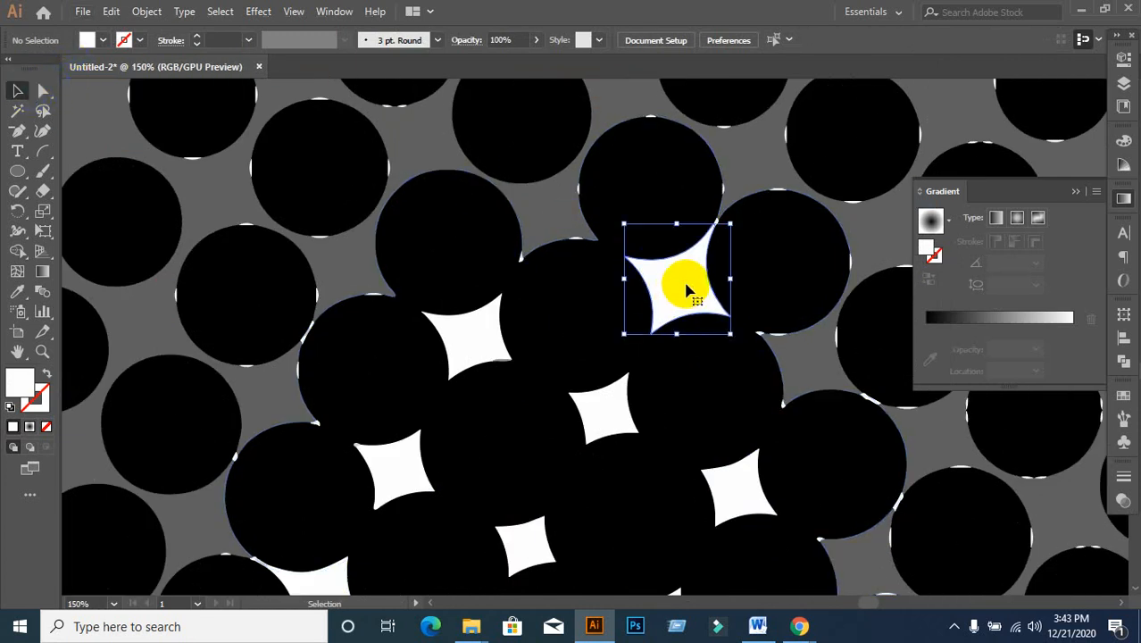
{"action": "left_click", "coordinate": [219, 12]}
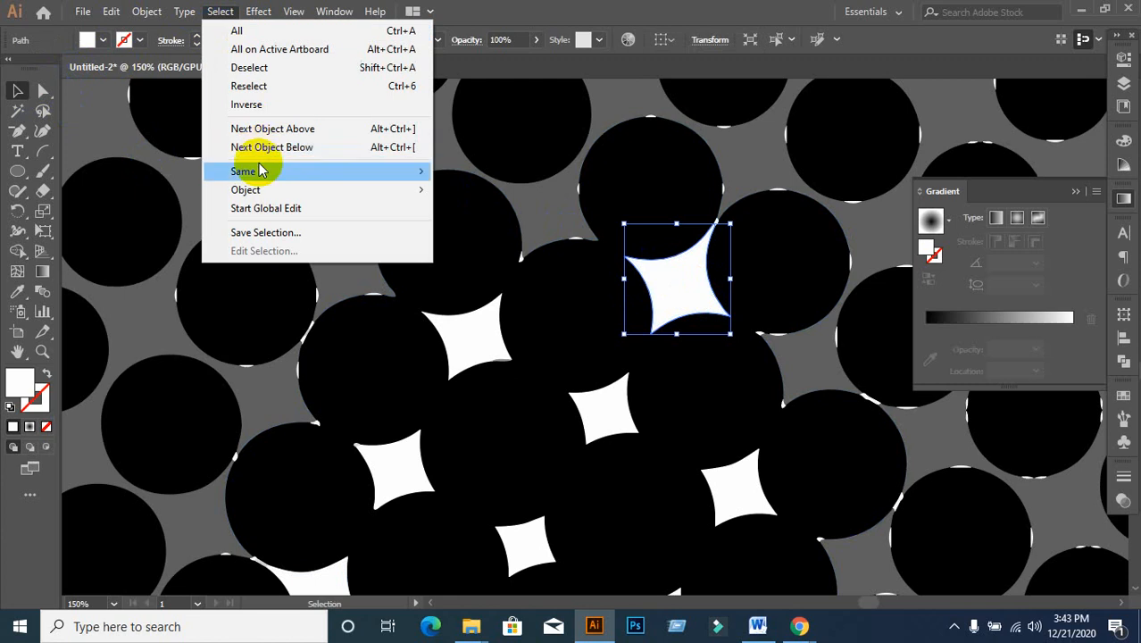
{"action": "mouse_move", "coordinate": [272, 169]}
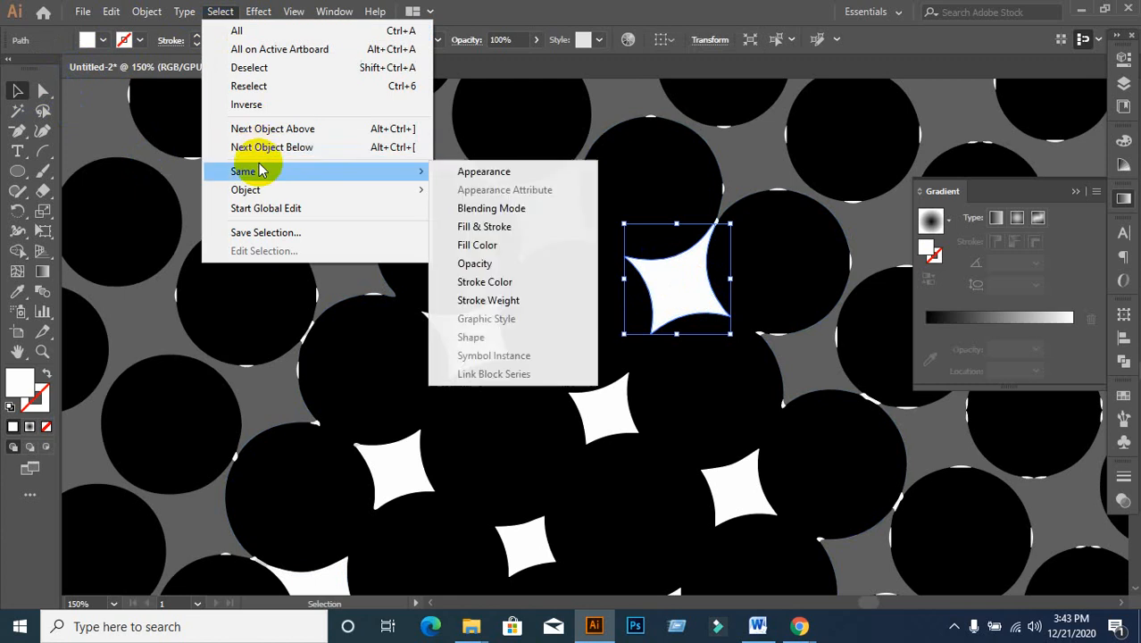
{"action": "left_click", "coordinate": [492, 247]}
{"action": "scroll", "coordinate": [679, 259], "scroll_direction": "down", "scroll_amount": 3}
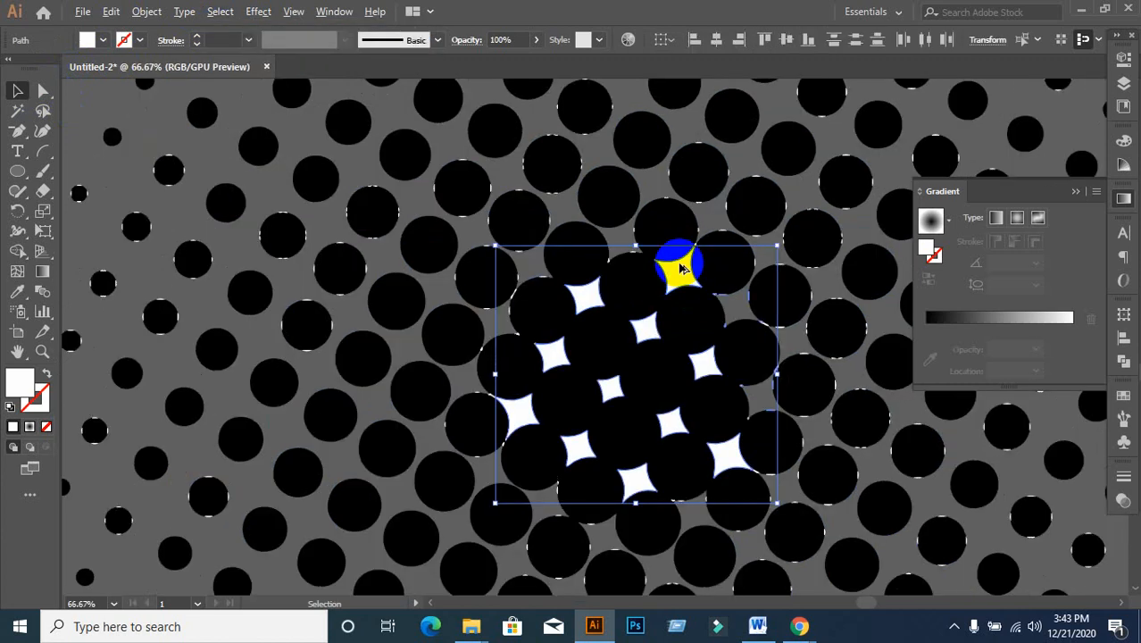
{"action": "key", "text": "Delete"}
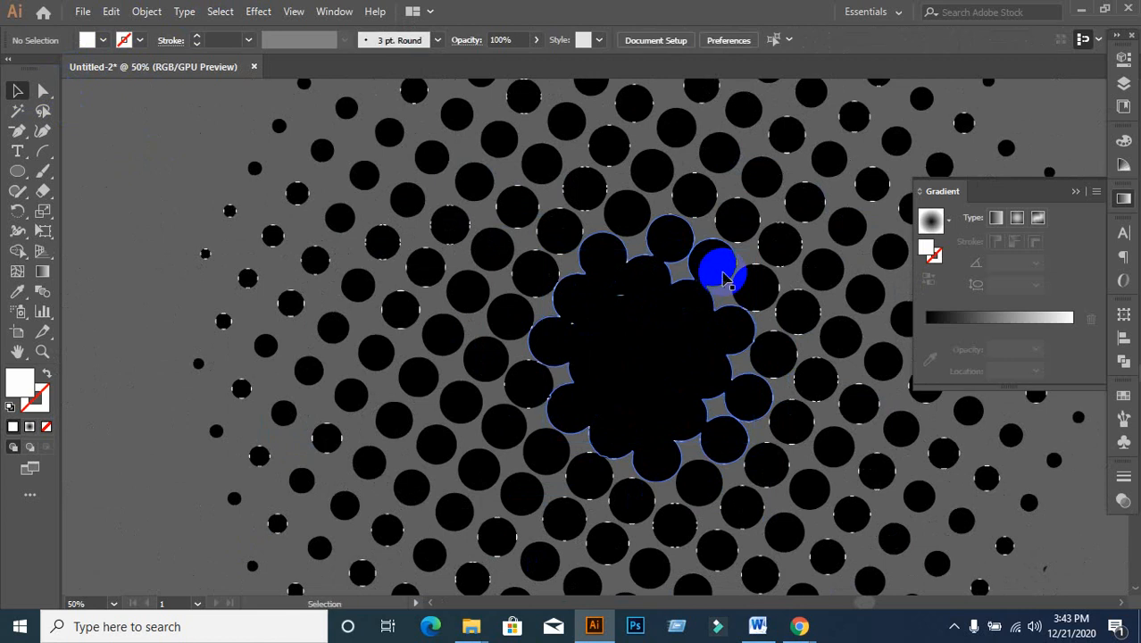
- Try moving a white sliver away from the edge of a small outer dot, and undo the move
{"action": "scroll", "coordinate": [237, 218], "scroll_direction": "up", "scroll_amount": 2}
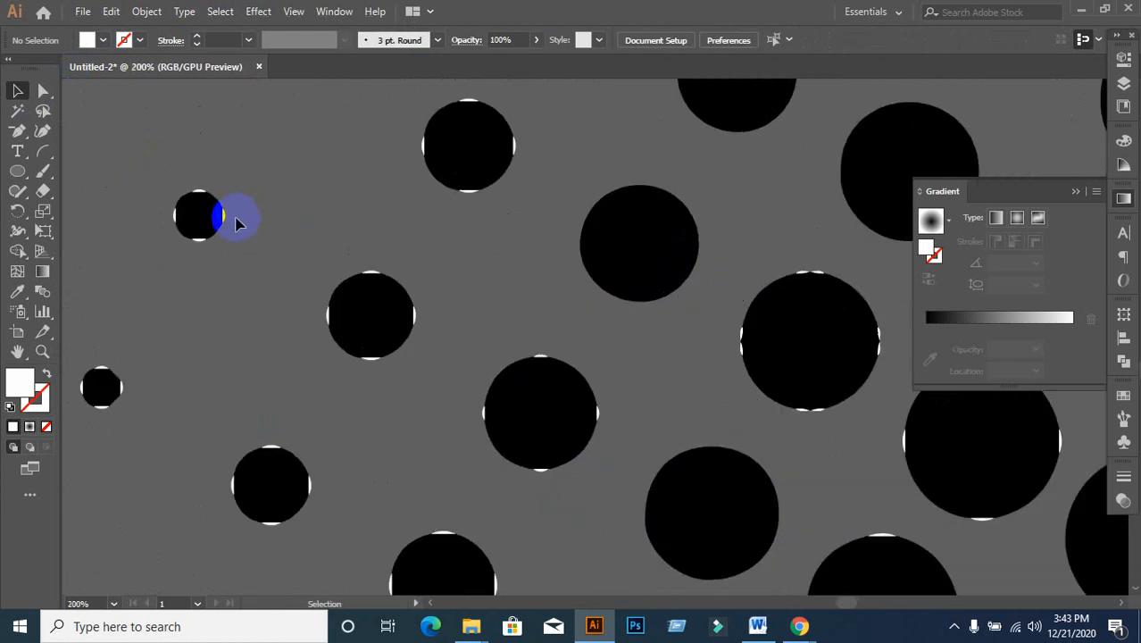
{"action": "scroll", "coordinate": [235, 222], "scroll_direction": "up", "scroll_amount": 1}
{"action": "left_click_drag", "start_coordinate": [220, 217], "coordinate": [298, 232]}
{"action": "key", "text": "ctrl+z"}
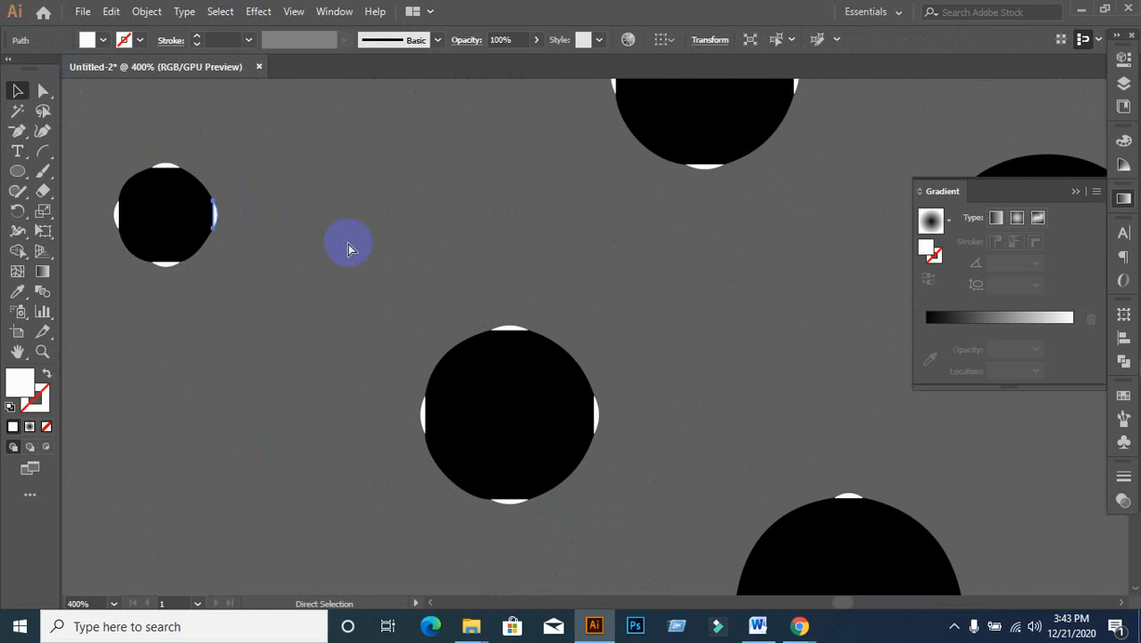
- Select all the white slivers around the halftone dots' edges with the Magic Wand tool and delete them
{"action": "left_click", "coordinate": [22, 140]}
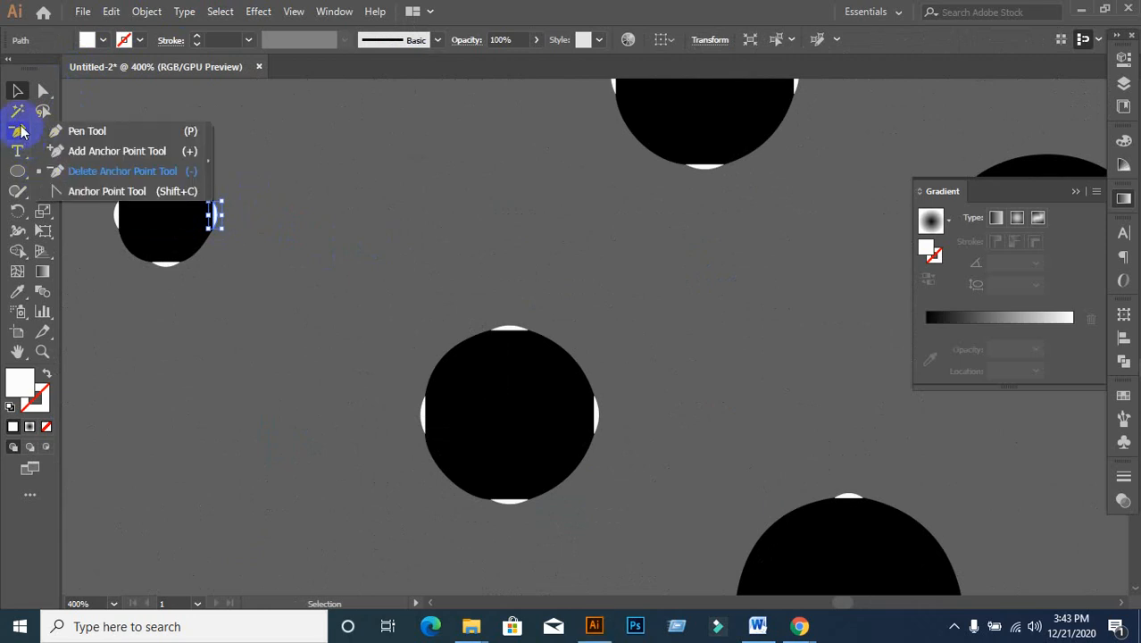
{"action": "left_click", "coordinate": [17, 111]}
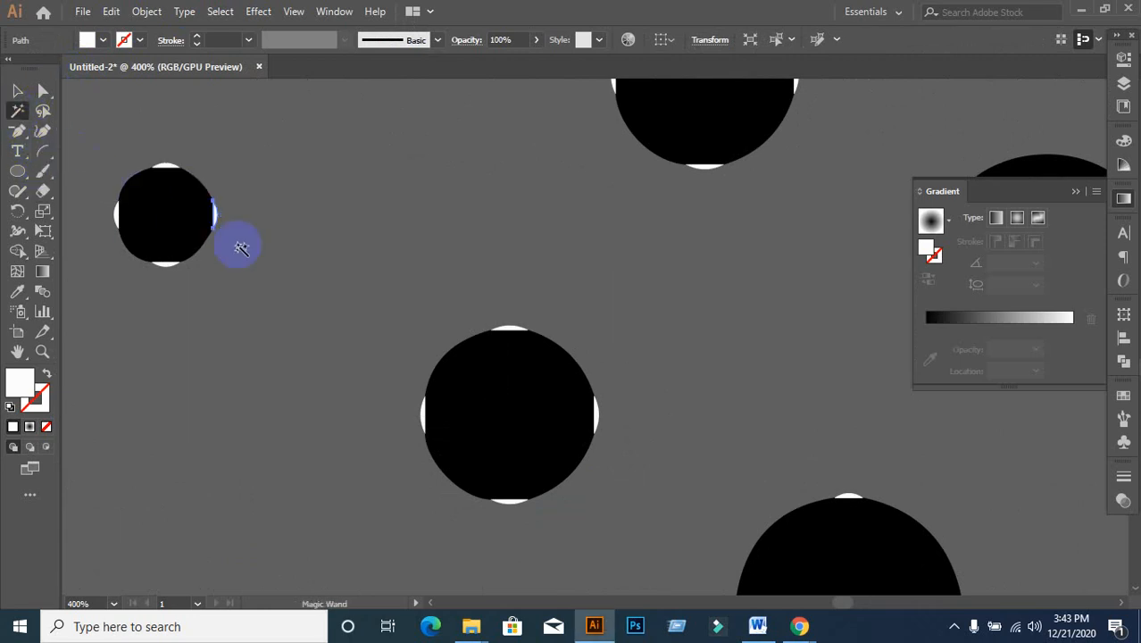
{"action": "left_click", "coordinate": [208, 314]}
{"action": "left_click", "coordinate": [163, 271]}
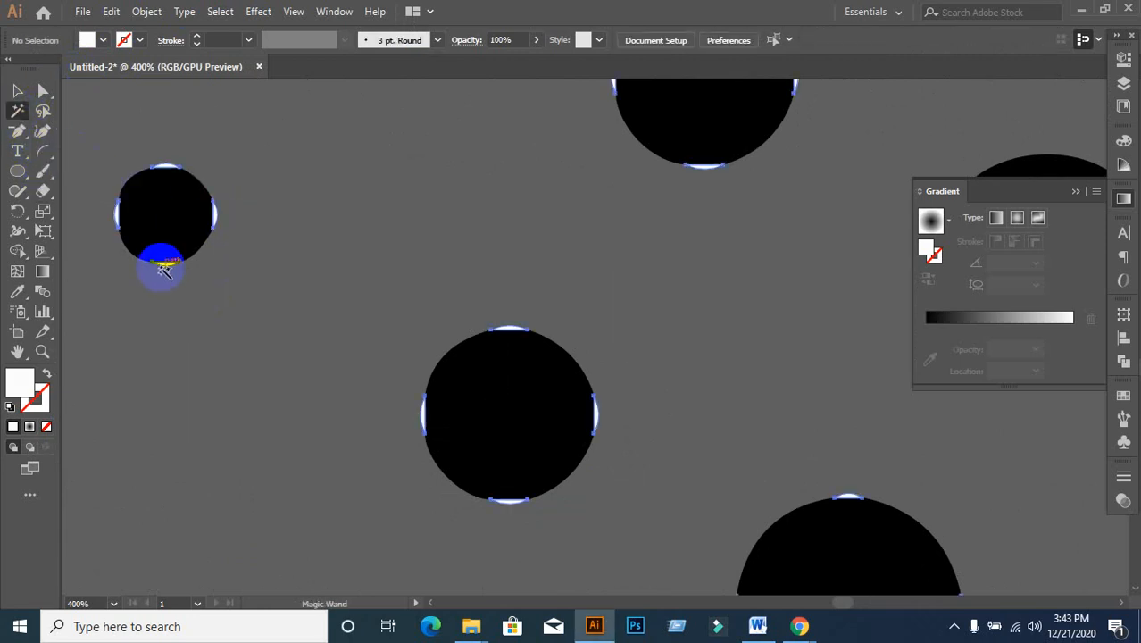
{"action": "scroll", "coordinate": [256, 285], "scroll_direction": "down", "scroll_amount": 4}
{"action": "scroll", "coordinate": [258, 288], "scroll_direction": "down", "scroll_amount": 2}
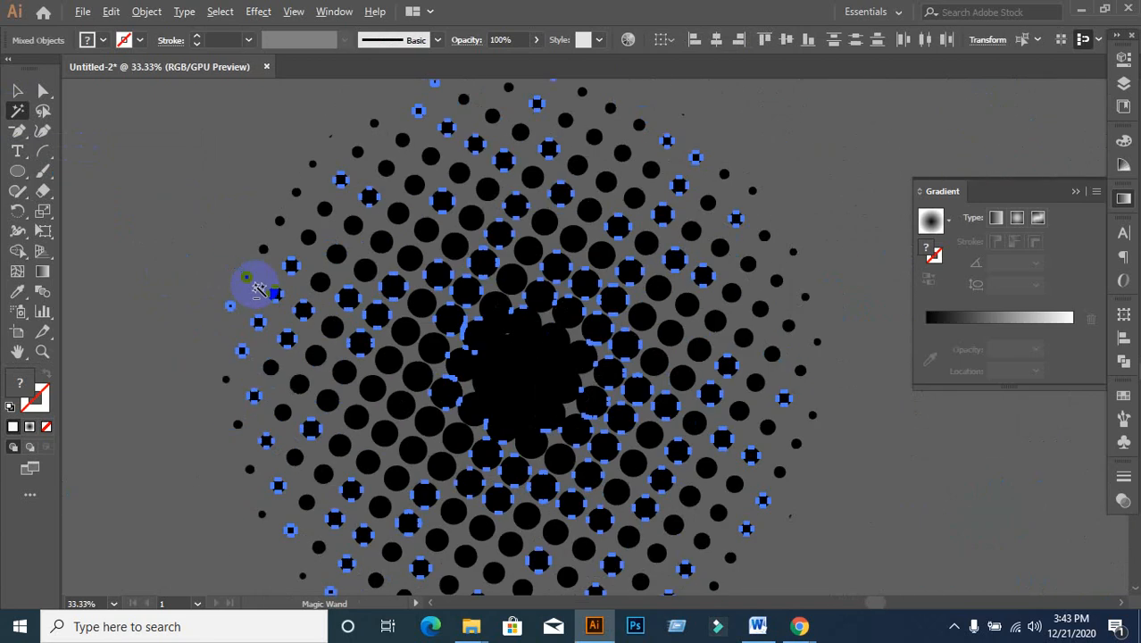
{"action": "left_click", "coordinate": [257, 284]}
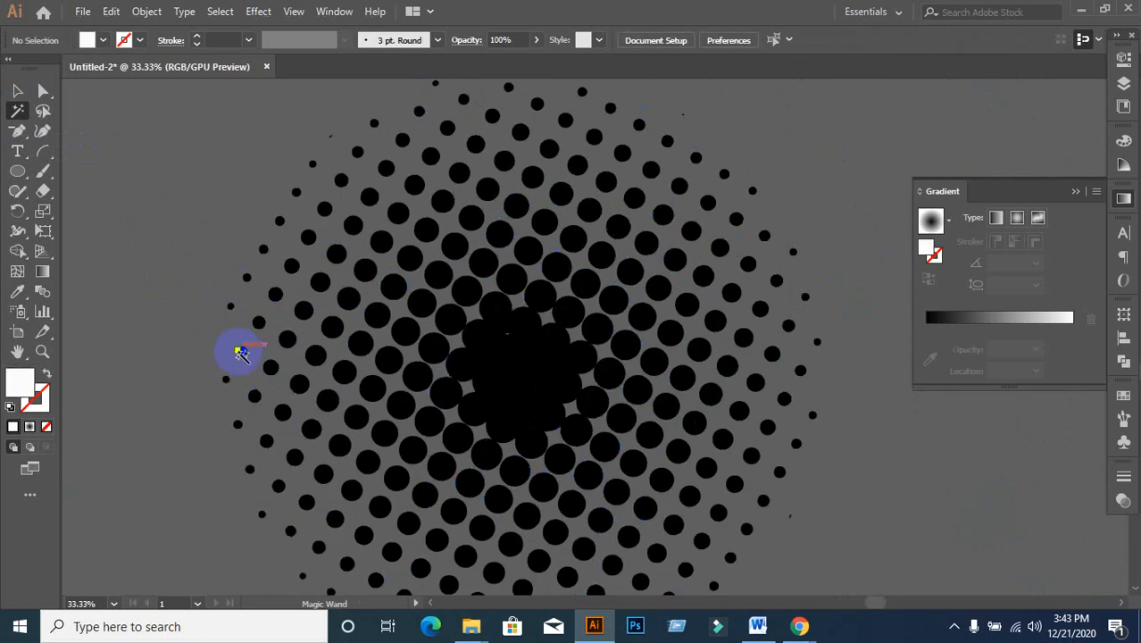
{"action": "scroll", "coordinate": [228, 348], "scroll_direction": "down", "scroll_amount": 1}
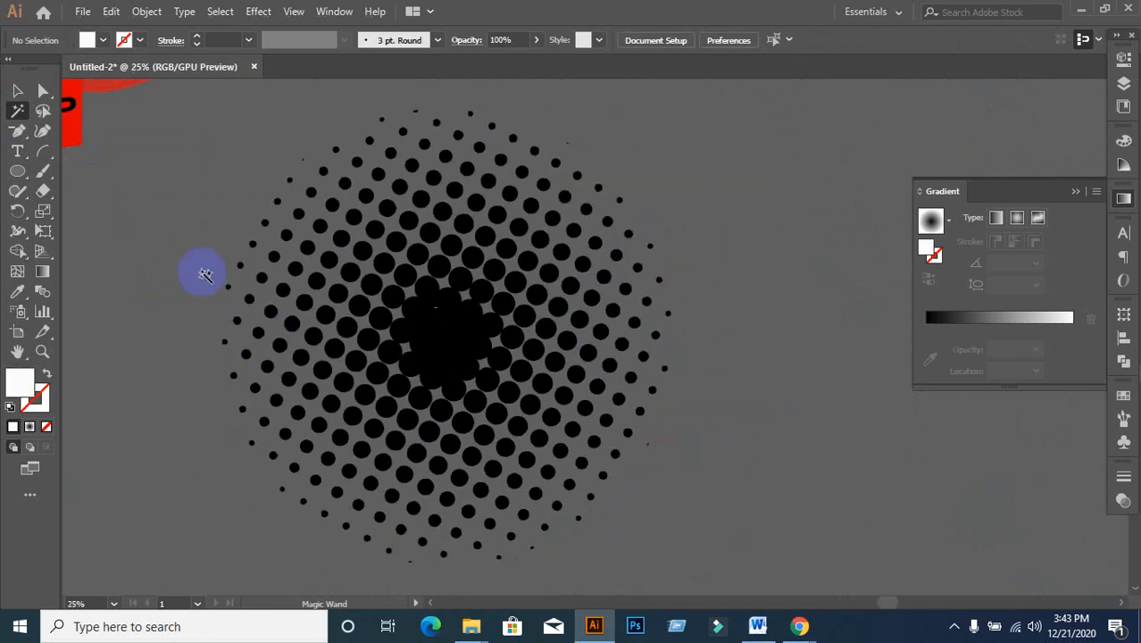
- Try to select and group all the halftone dots, and undo the attempt
{"action": "left_click", "coordinate": [17, 90]}
{"action": "scroll", "coordinate": [304, 240], "scroll_direction": "down", "scroll_amount": 1}
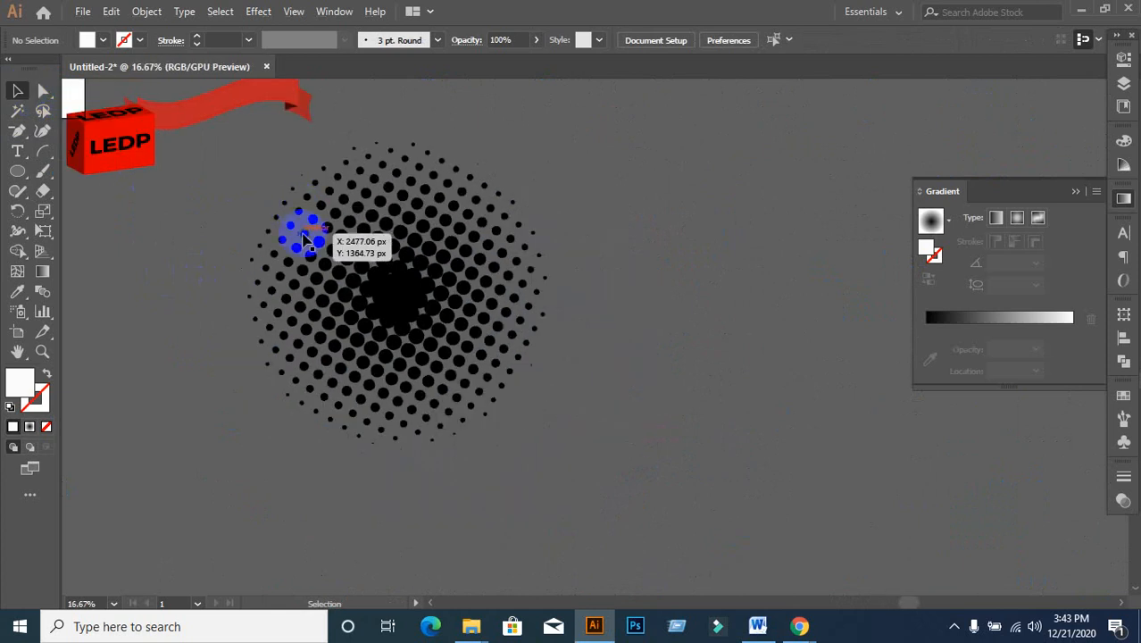
{"action": "scroll", "coordinate": [264, 209], "scroll_direction": "up", "scroll_amount": 1}
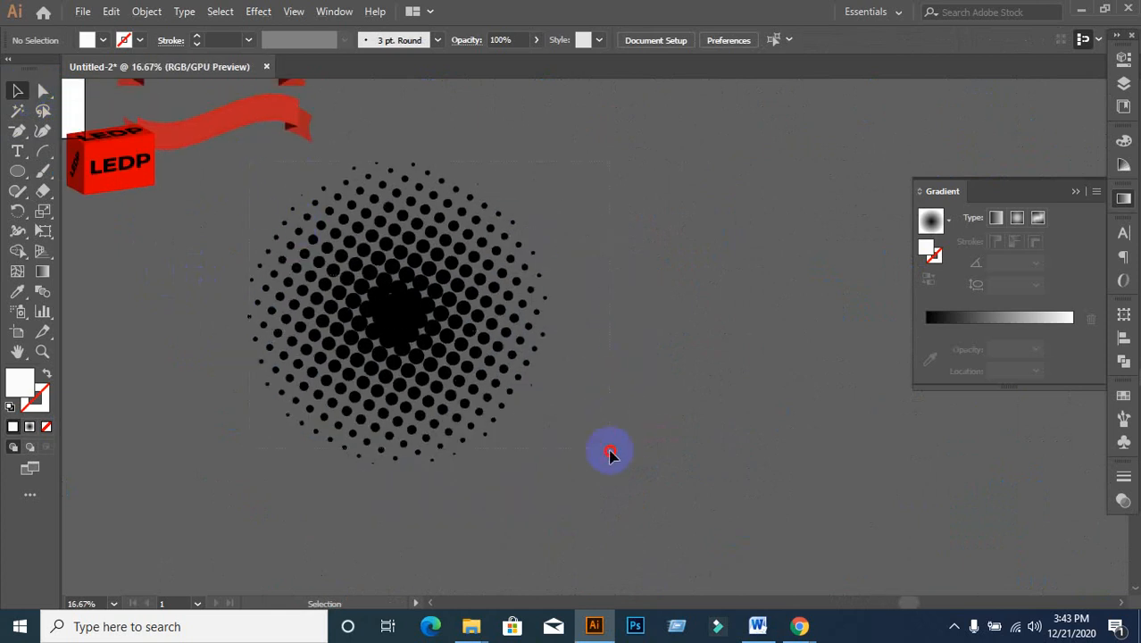
{"action": "left_click_drag", "start_coordinate": [611, 452], "coordinate": [625, 491]}
{"action": "key", "text": "ctrl+g"}
{"action": "left_click", "coordinate": [642, 439]}
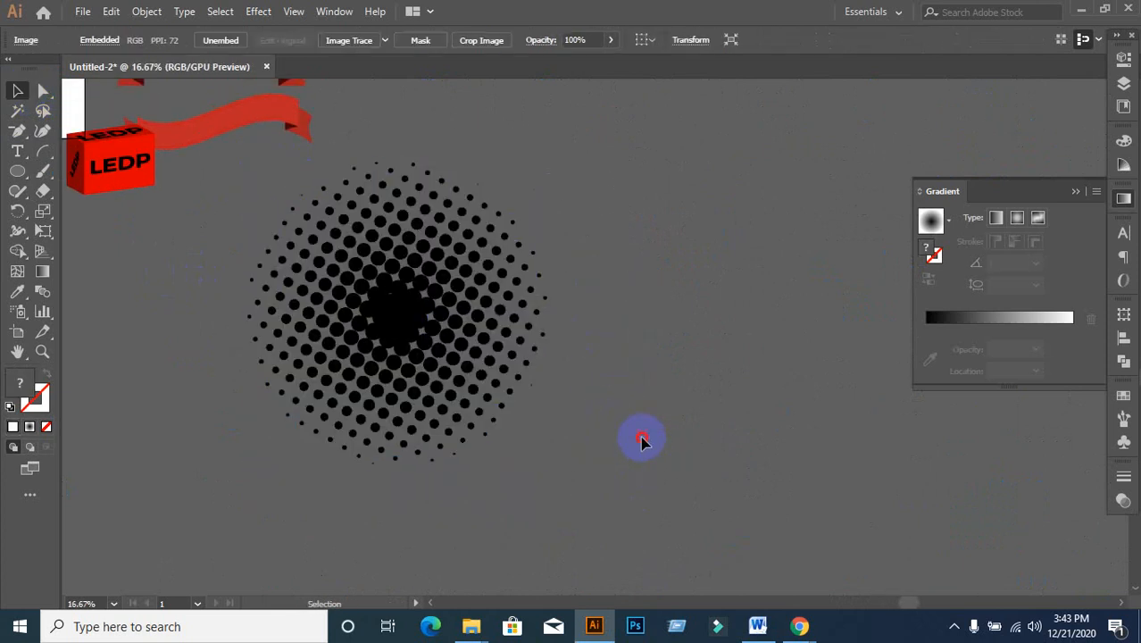
{"action": "left_click", "coordinate": [390, 316]}
{"action": "left_click", "coordinate": [289, 219]}
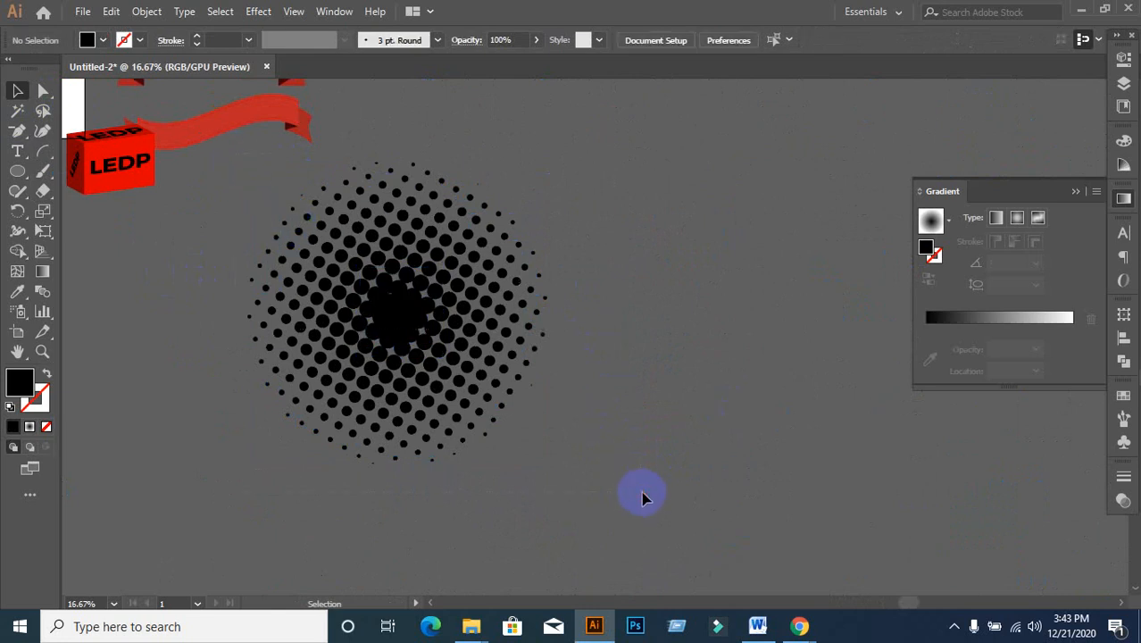
{"action": "key", "text": "ctrl+z"}
{"action": "key", "text": "ctrl+z"}
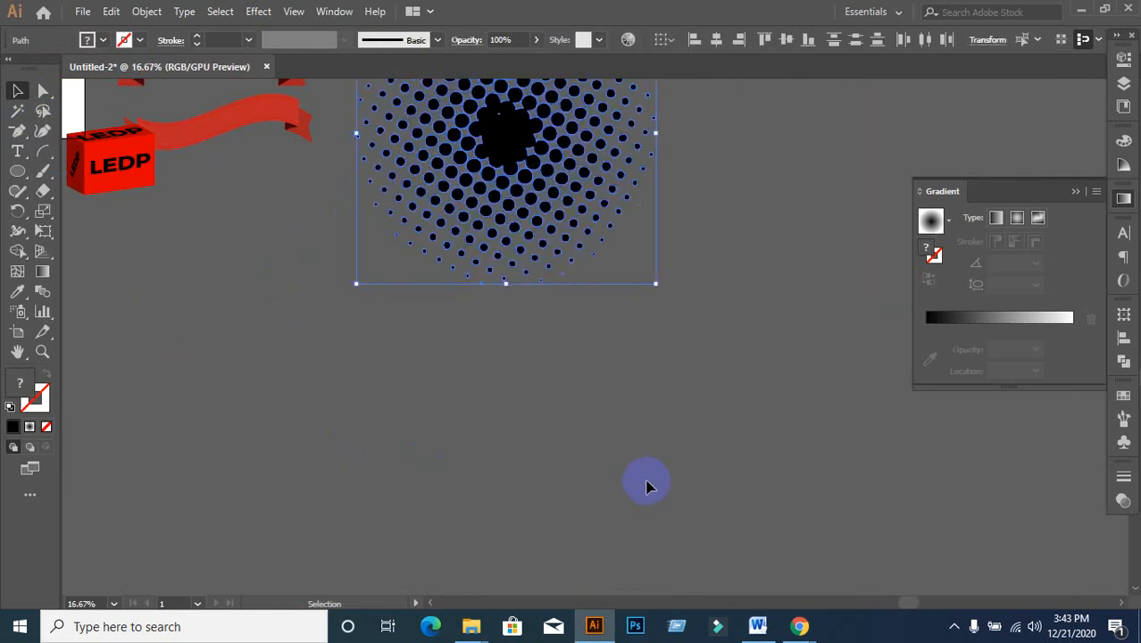
- Move the selected halftone dots together onto the empty canvas area beside the LEDP box
{"action": "left_click_drag", "start_coordinate": [503, 131], "coordinate": [466, 303]}
{"action": "left_click", "coordinate": [347, 398]}
{"action": "key", "text": "ctrl+z"}
{"action": "left_click", "coordinate": [381, 305]}
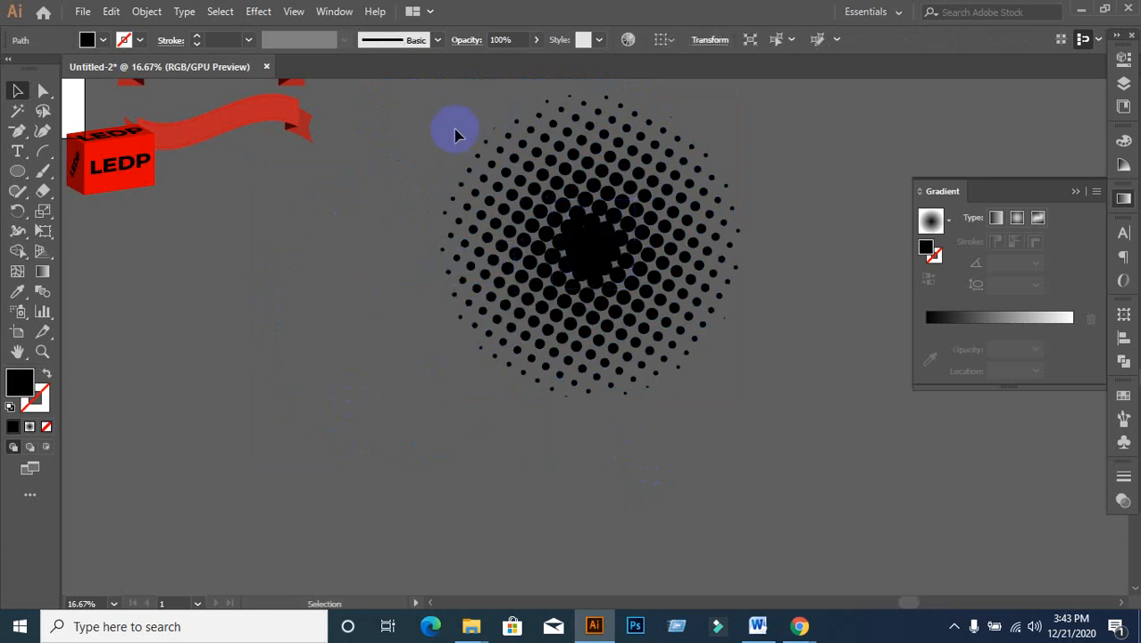
- Try to separate the partly selected left portion of the halftone dots from the rest, and restore its position
{"action": "left_click", "coordinate": [456, 134]}
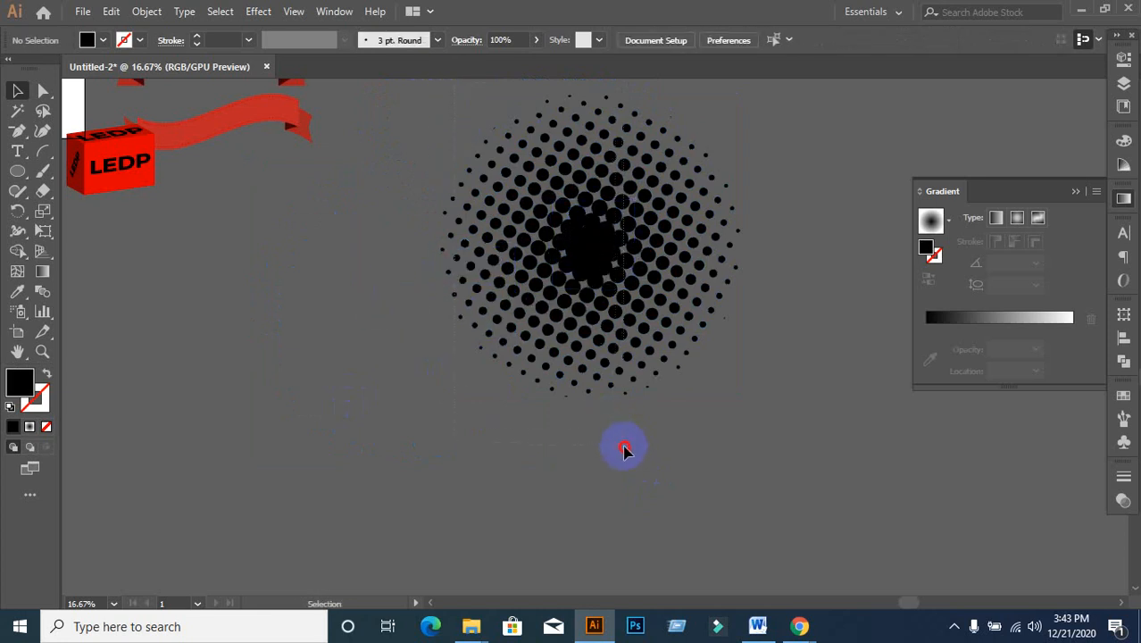
{"action": "left_click_drag", "start_coordinate": [624, 449], "coordinate": [624, 449]}
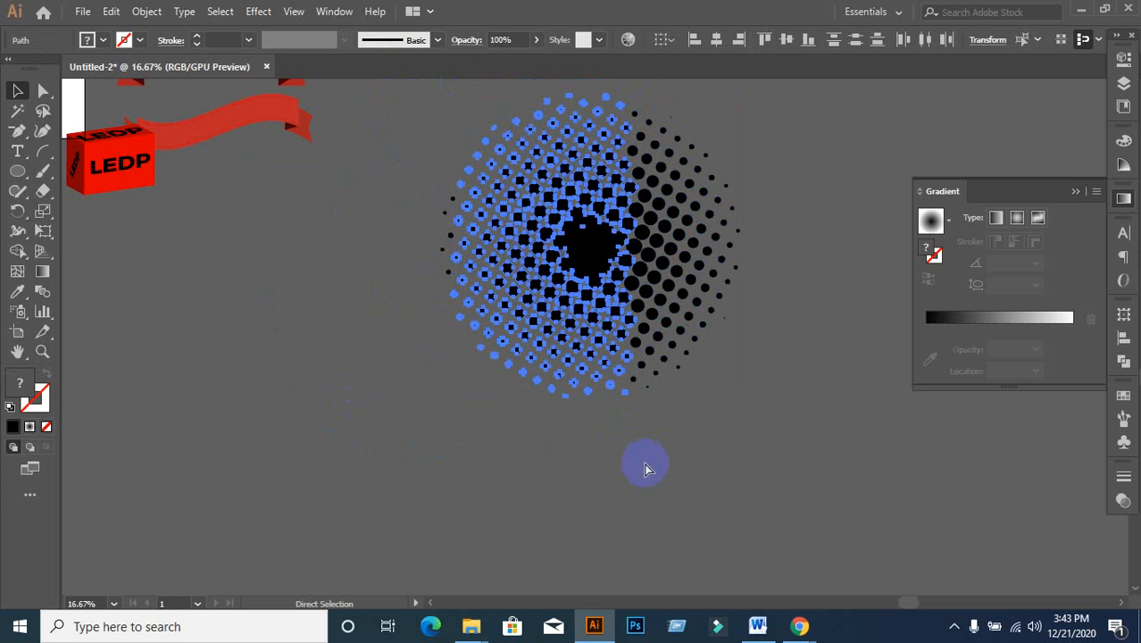
{"action": "key", "text": "ctrl+x"}
{"action": "key", "text": "ctrl+v"}
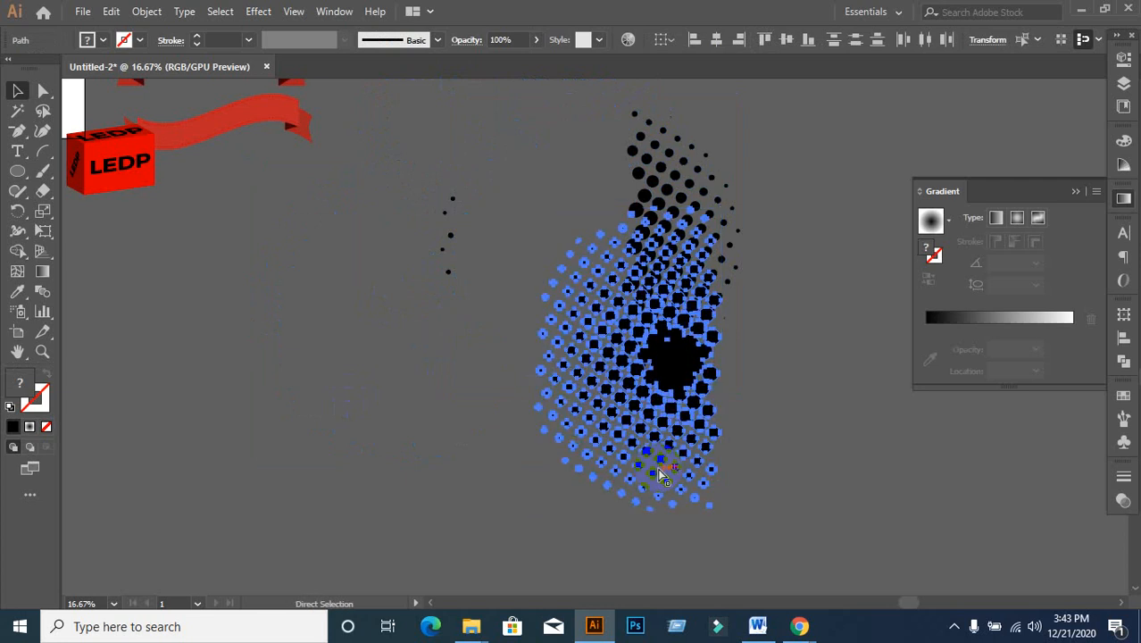
{"action": "left_click_drag", "start_coordinate": [658, 469], "coordinate": [576, 357]}
{"action": "left_click", "coordinate": [734, 444]}
{"action": "scroll", "coordinate": [589, 301], "scroll_direction": "up", "scroll_amount": 2}
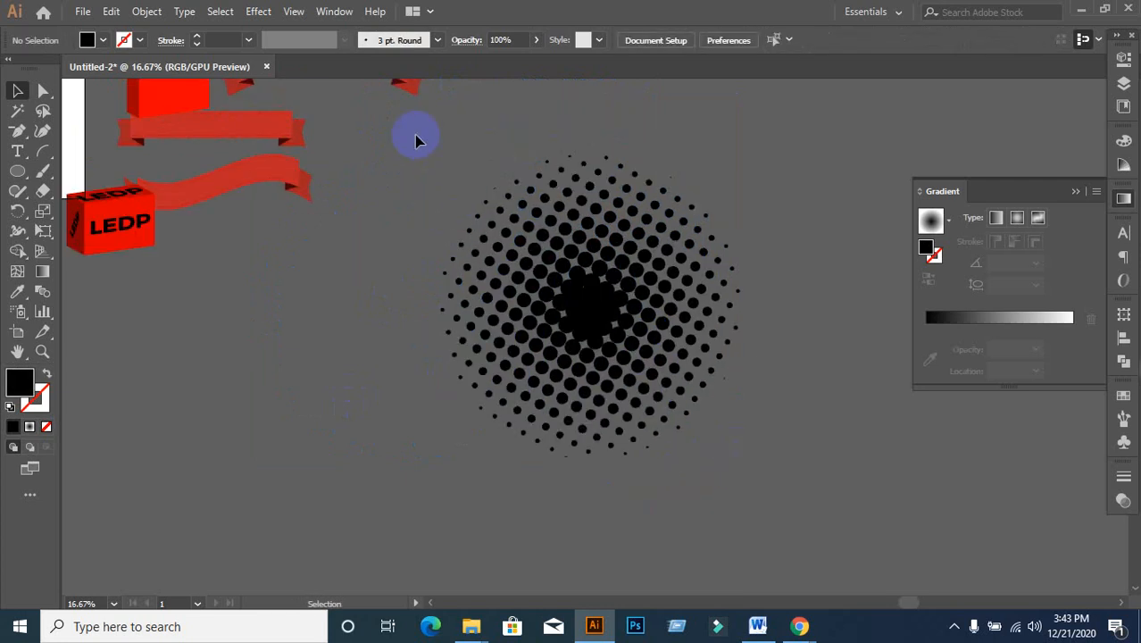
- Select all the halftone dots and group them
{"action": "key", "text": "ctrl+a"}
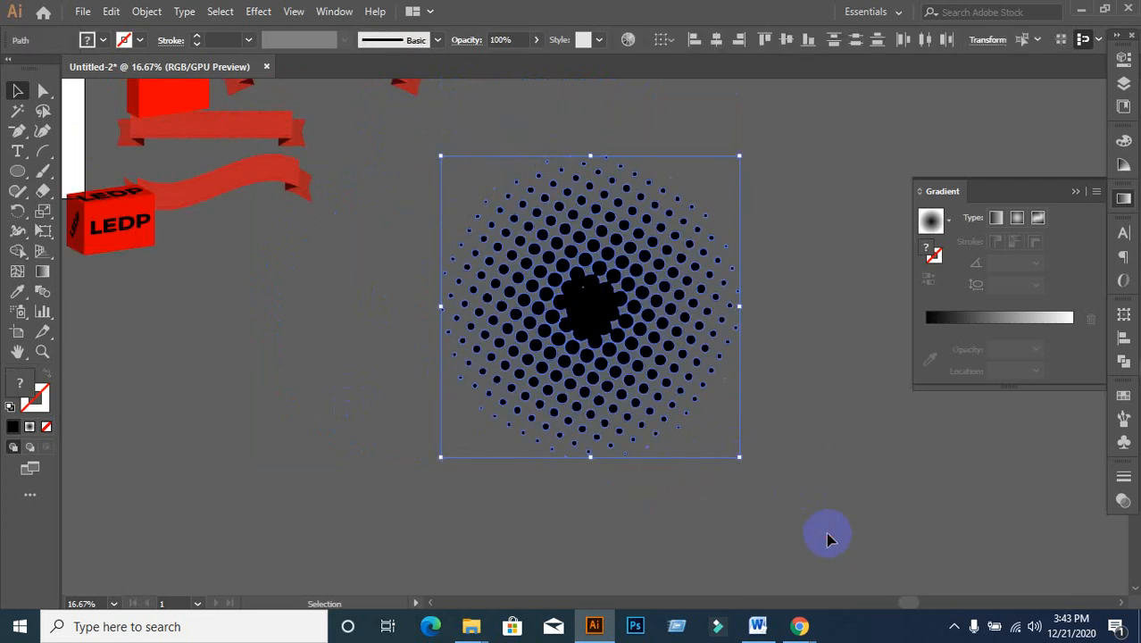
{"action": "key", "text": "ctrl+g"}
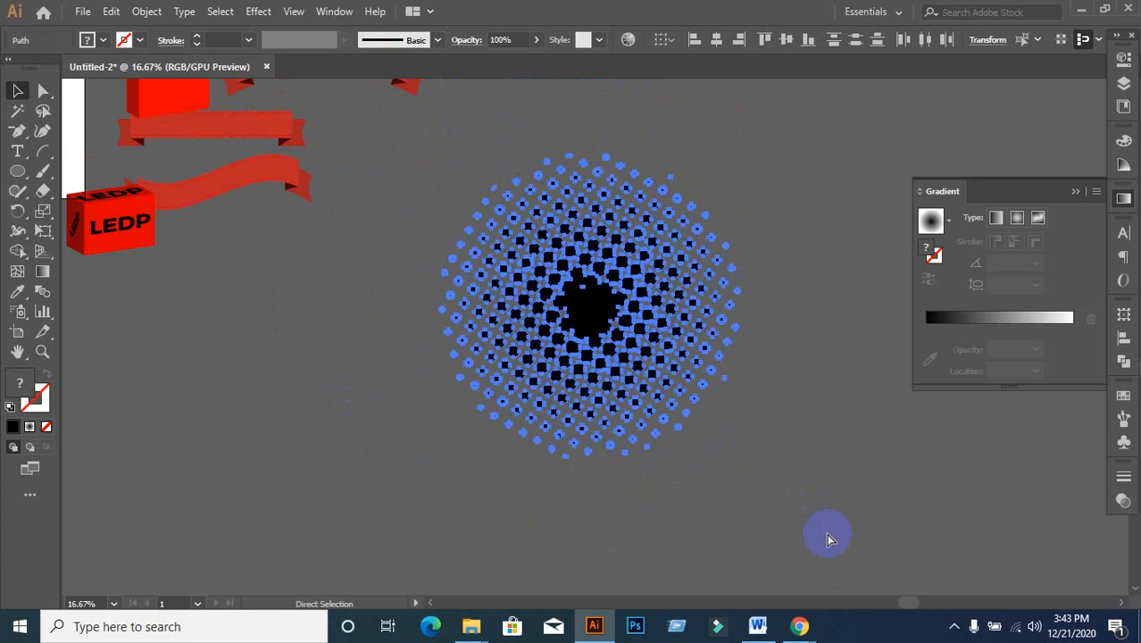
{"action": "left_click", "coordinate": [815, 525]}
- Move the halftone group closer to the LEDP box and scale it down proportionally to roughly three quarters of its size
{"action": "left_click", "coordinate": [596, 312]}
{"action": "left_click_drag", "start_coordinate": [596, 314], "coordinate": [461, 335]}
{"action": "left_click", "coordinate": [712, 378]}
{"action": "left_click", "coordinate": [449, 335]}
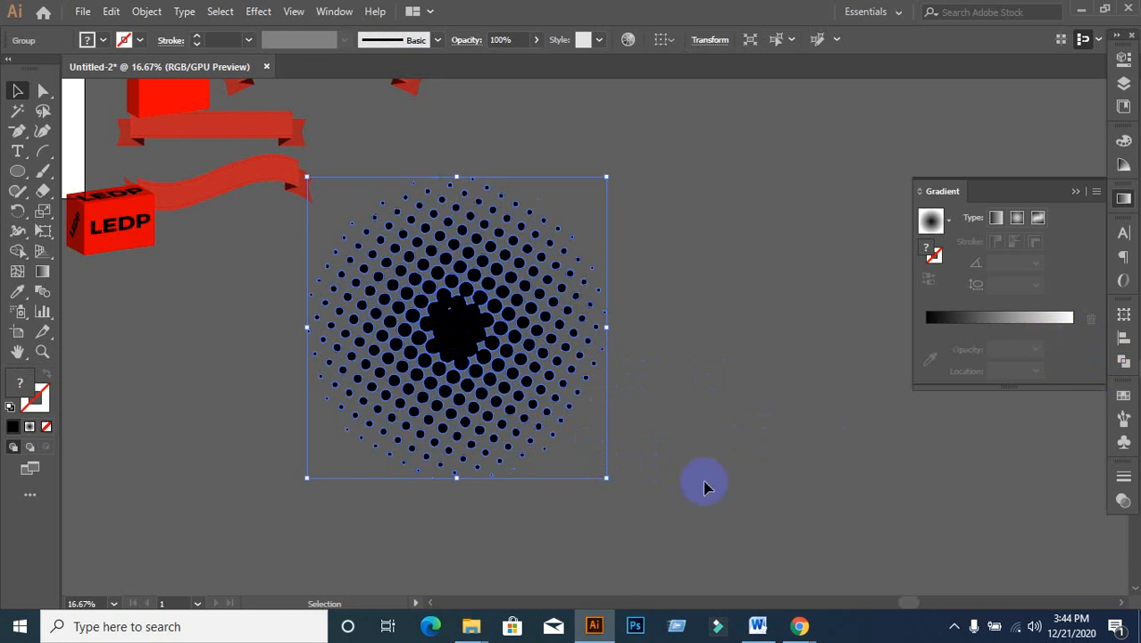
{"action": "left_click_drag", "start_coordinate": [607, 478], "coordinate": [536, 420]}
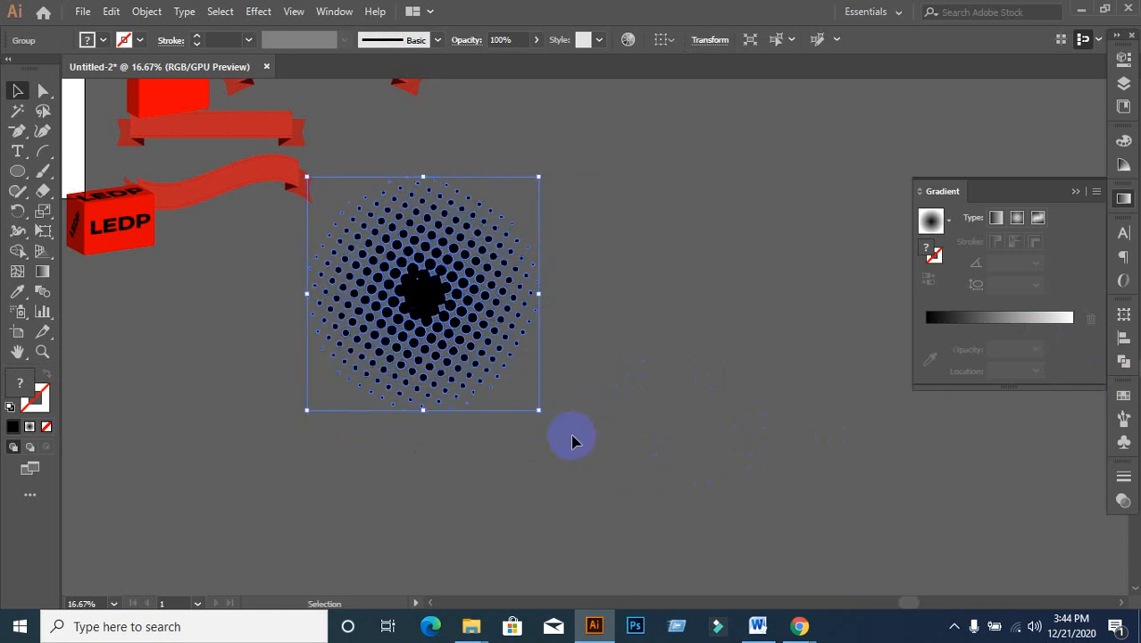
{"action": "left_click", "coordinate": [439, 299]}
{"action": "left_click_drag", "start_coordinate": [440, 299], "coordinate": [487, 313]}
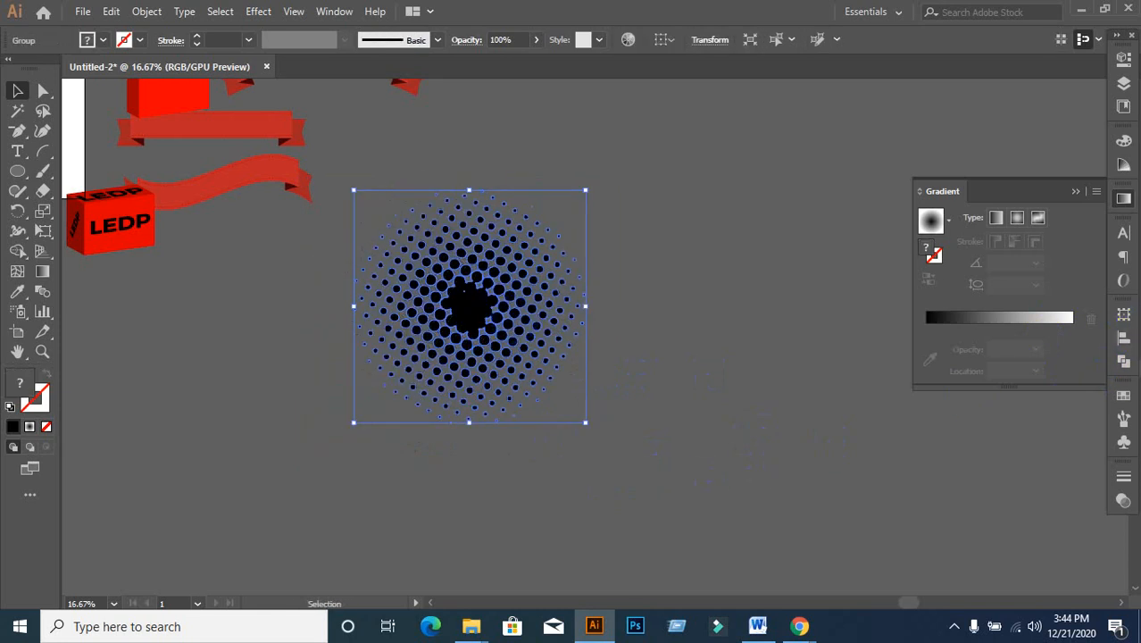
- Save the halftone group as a dynamic Movie Clip symbol, and move its instance up and away to free some space
{"action": "left_click", "coordinate": [1124, 343]}
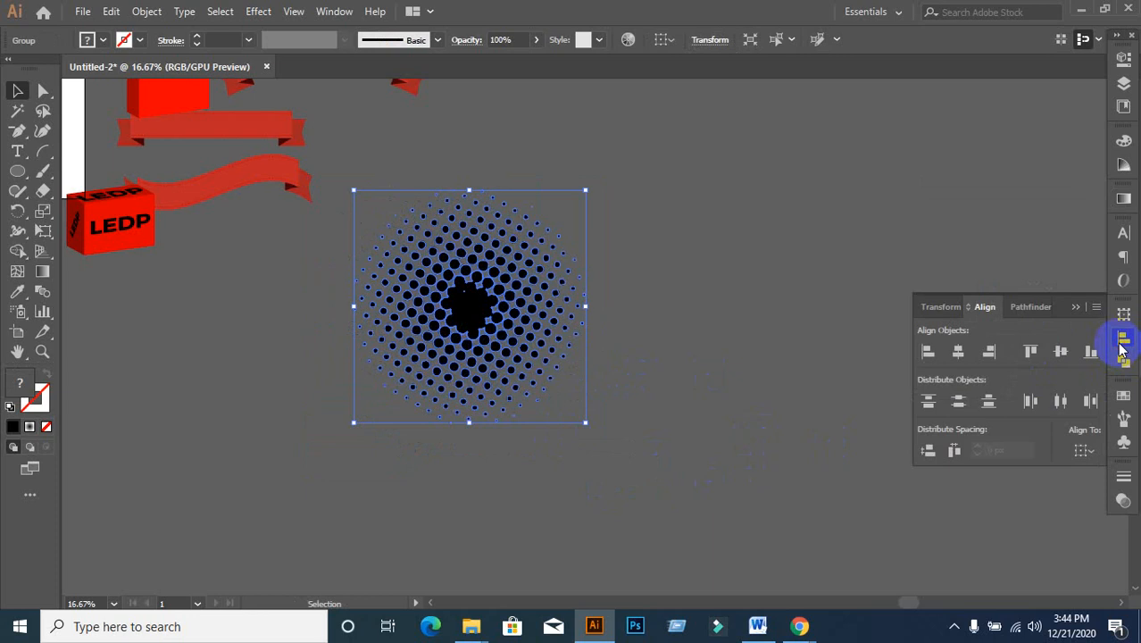
{"action": "left_click", "coordinate": [1123, 344]}
{"action": "left_click", "coordinate": [1123, 312]}
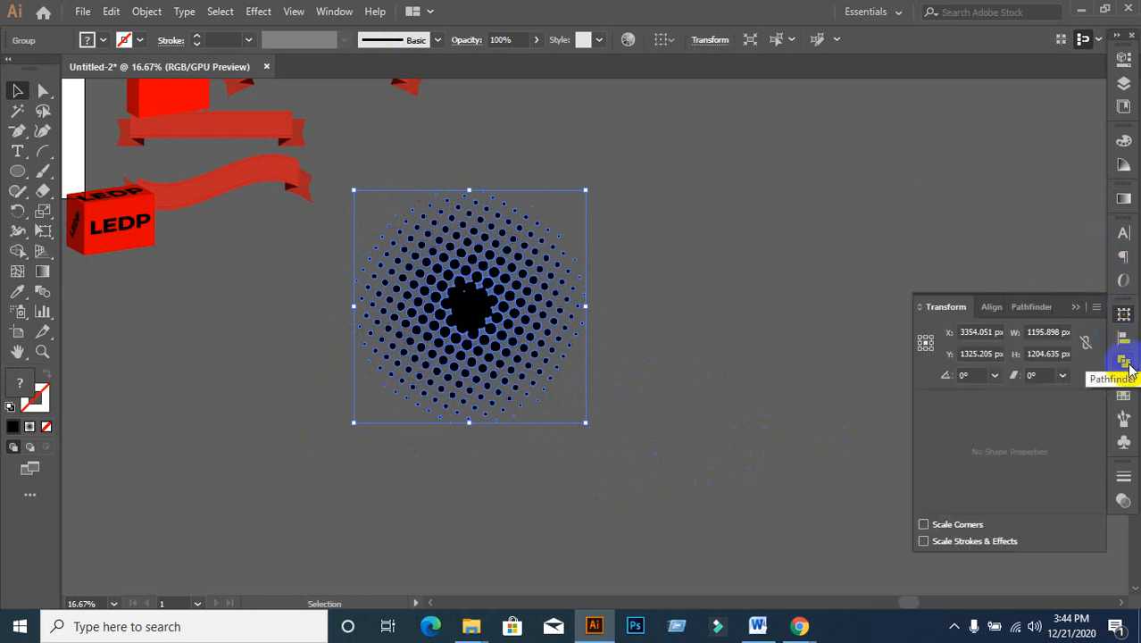
{"action": "left_click", "coordinate": [1123, 420]}
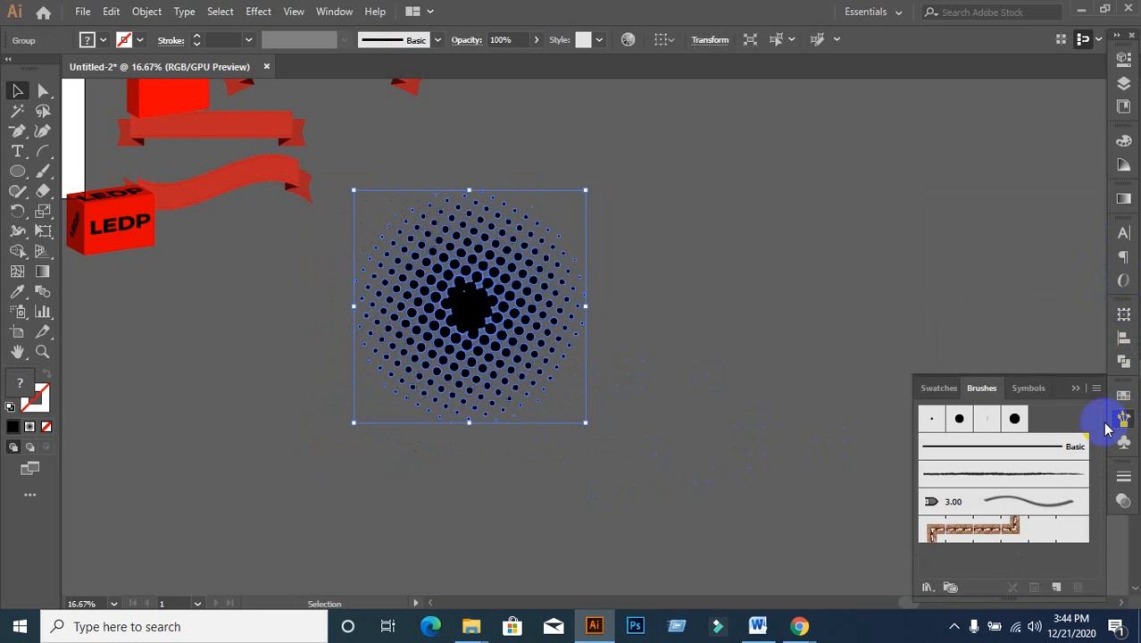
{"action": "left_click", "coordinate": [1036, 389]}
{"action": "left_click_drag", "start_coordinate": [461, 319], "coordinate": [1012, 539]}
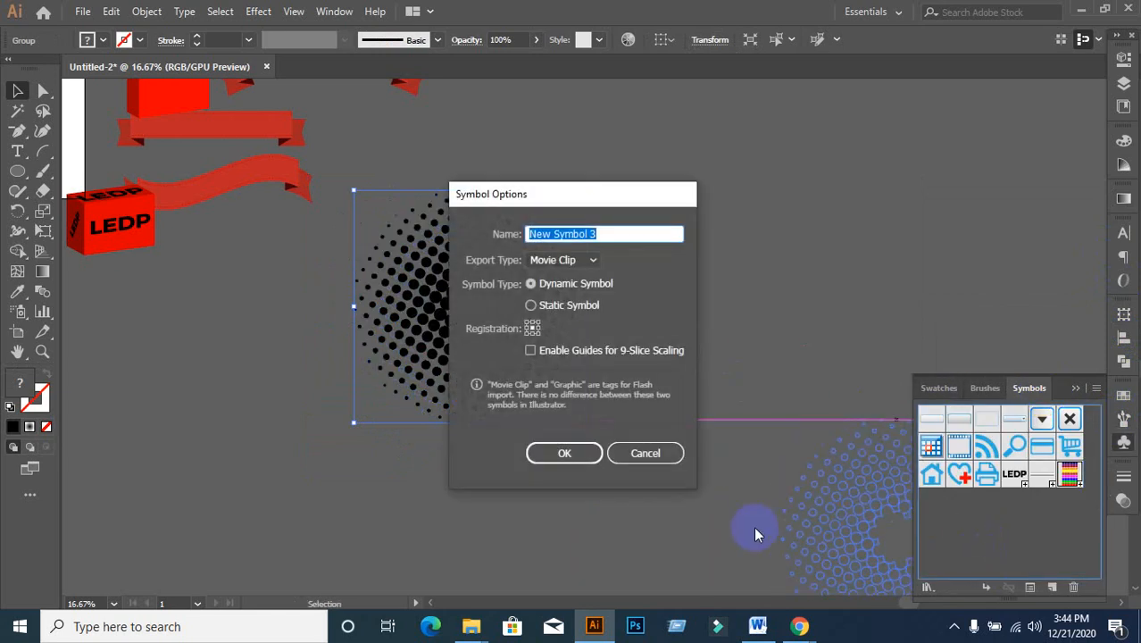
{"action": "left_click", "coordinate": [564, 453]}
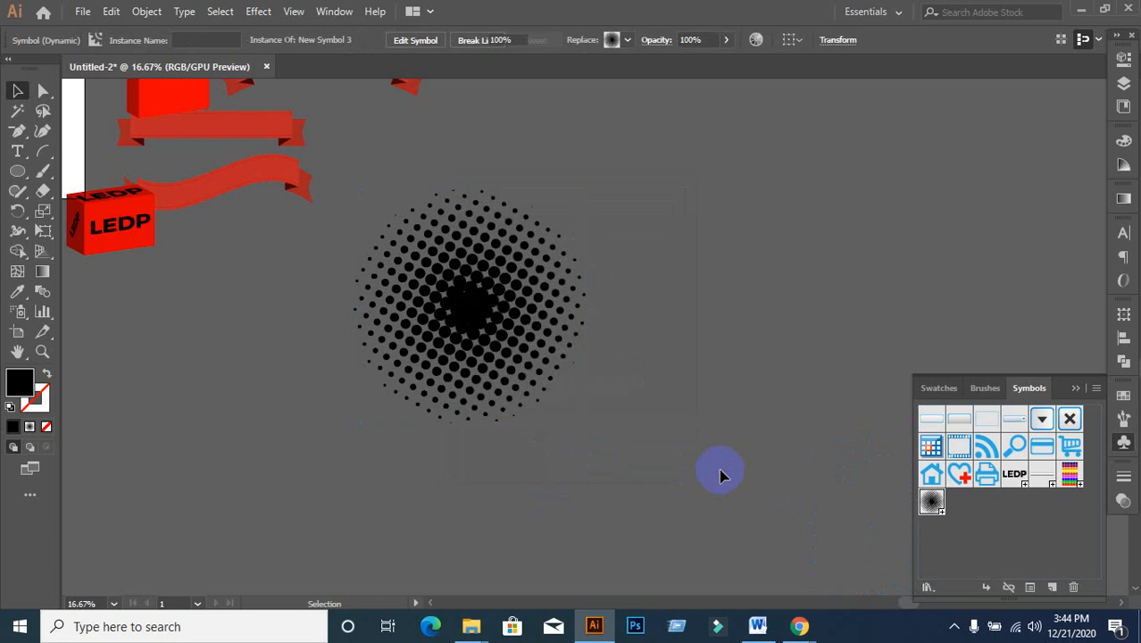
{"action": "left_click_drag", "start_coordinate": [461, 314], "coordinate": [617, 236]}
{"action": "left_click", "coordinate": [404, 376]}
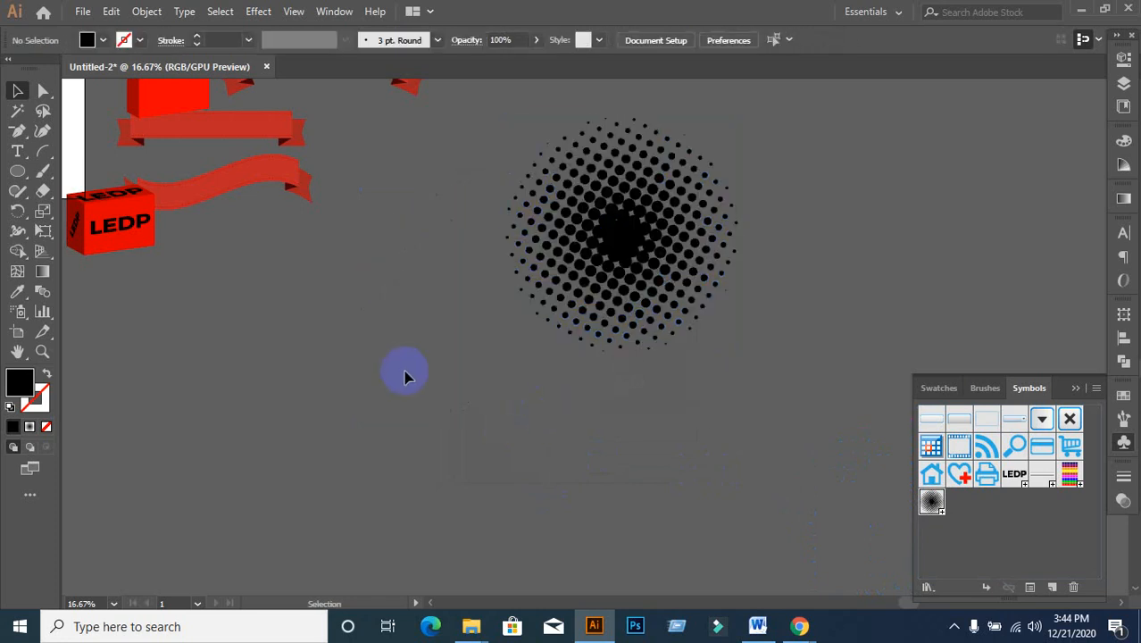
- Draw a black circle without a stroke on the empty canvas below and to the left of the halftone pattern
{"action": "key", "text": "ctrl+minus"}
{"action": "key", "text": "ctrl+minus"}
{"action": "scroll", "coordinate": [320, 382], "scroll_direction": "up", "scroll_amount": 1}
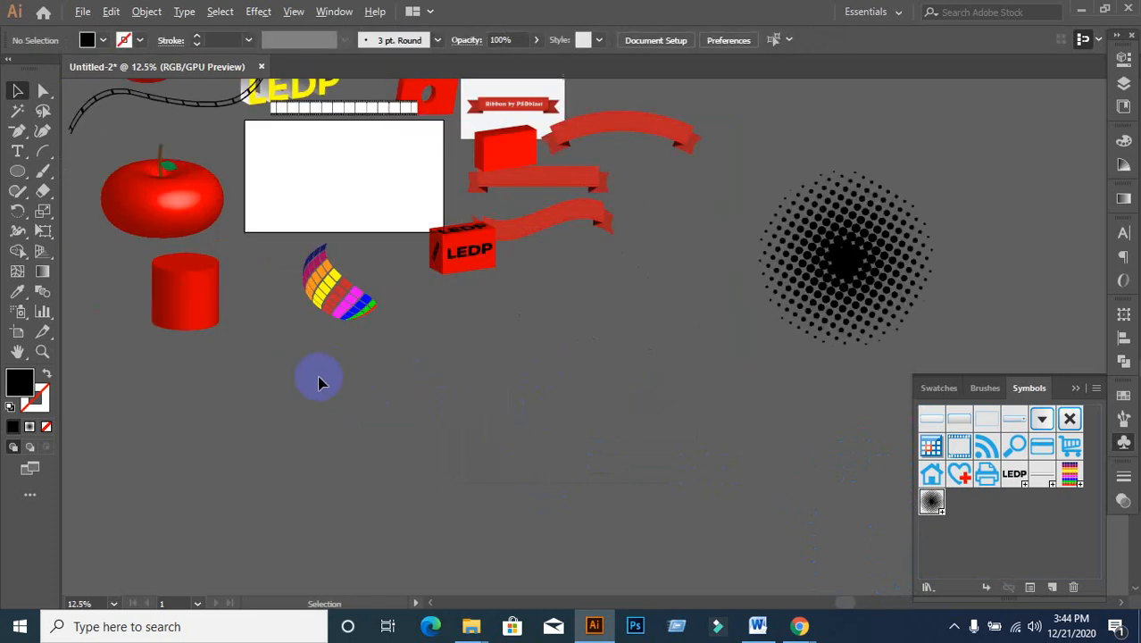
{"action": "scroll", "coordinate": [420, 247], "scroll_direction": "up", "scroll_amount": 1}
{"action": "scroll", "coordinate": [387, 233], "scroll_direction": "up", "scroll_amount": 2}
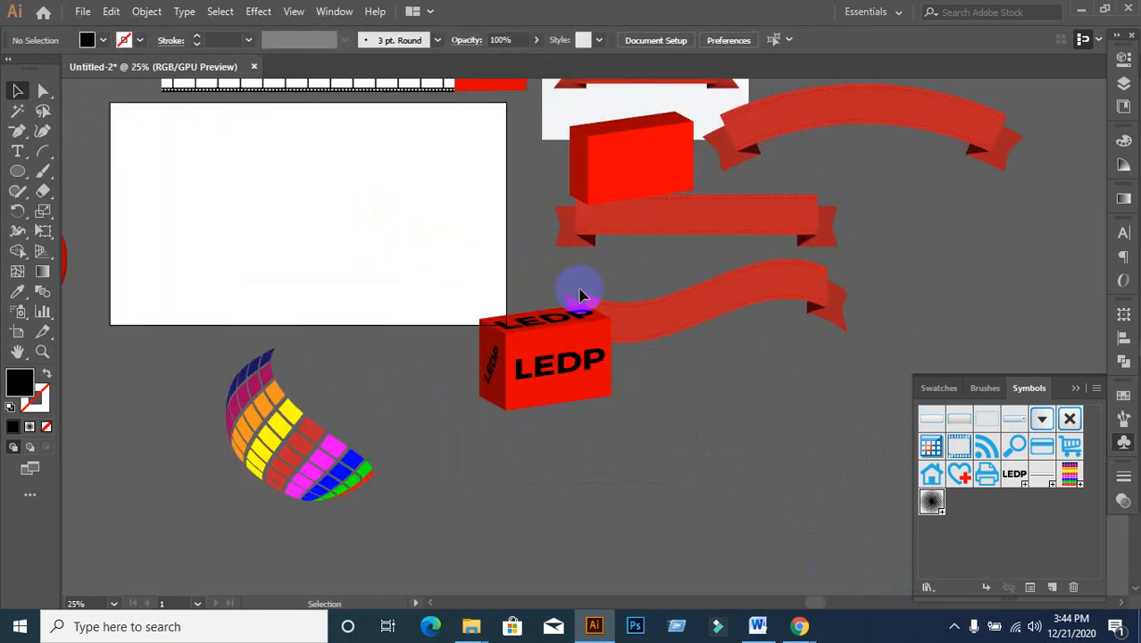
{"action": "scroll", "coordinate": [581, 296], "scroll_direction": "down", "scroll_amount": 1}
{"action": "left_click_drag", "start_coordinate": [774, 416], "coordinate": [533, 502]}
{"action": "left_click", "coordinate": [14, 169]}
- Delete the black circle's left anchor point so that only its right half remains
{"action": "left_click", "coordinate": [43, 90]}
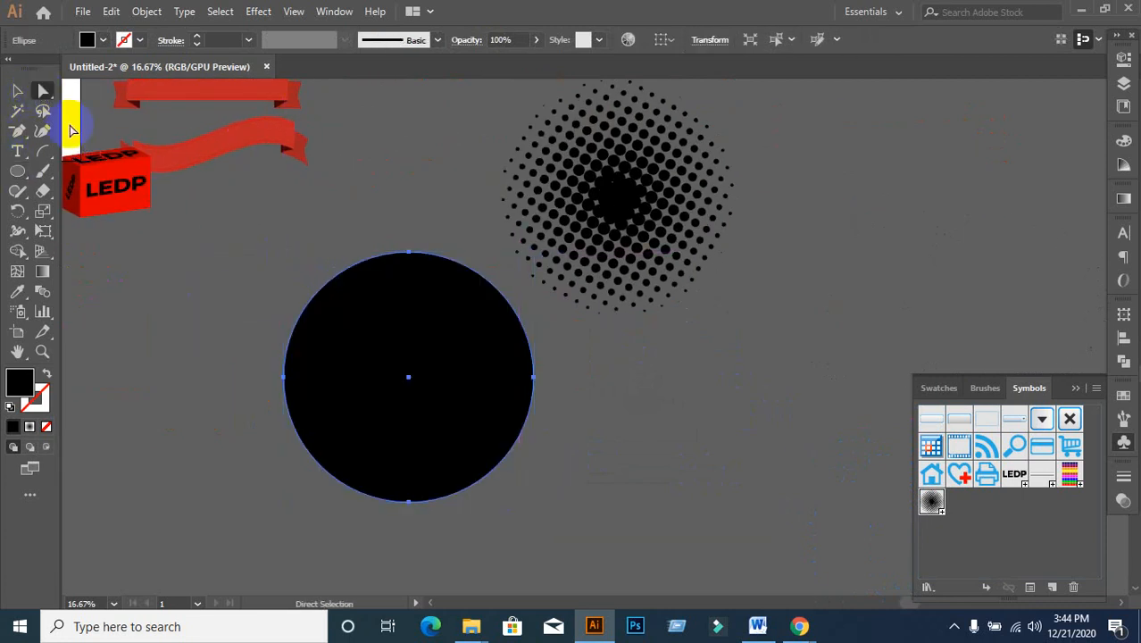
{"action": "left_click_drag", "start_coordinate": [267, 362], "coordinate": [319, 412]}
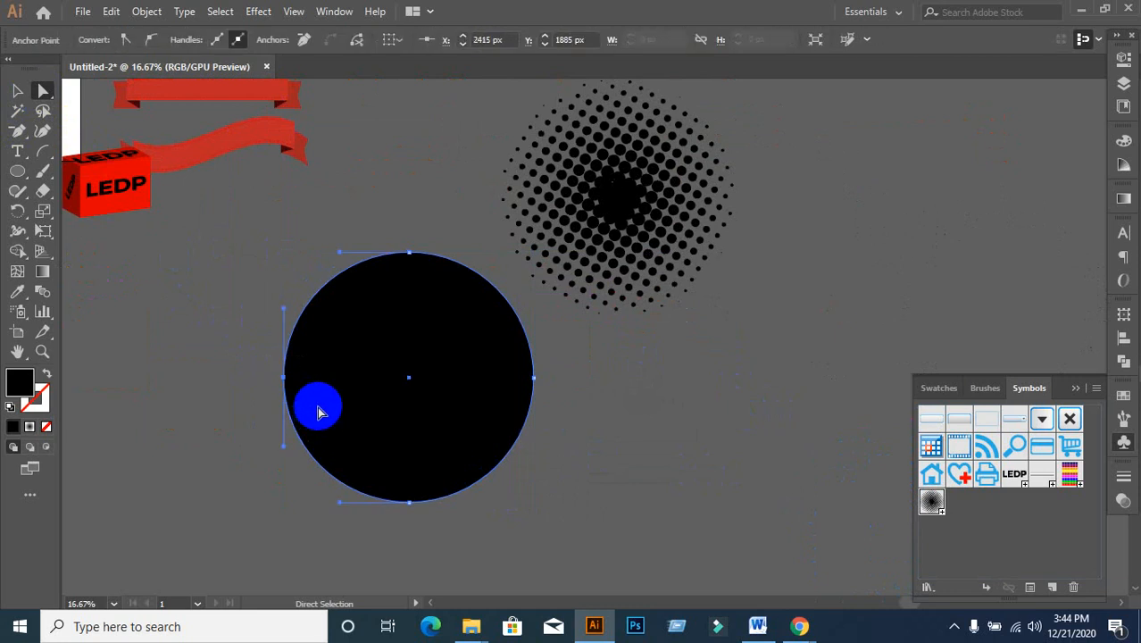
{"action": "key", "text": "Delete"}
- Fill the half circle with red and reselect it
{"action": "left_click", "coordinate": [17, 91]}
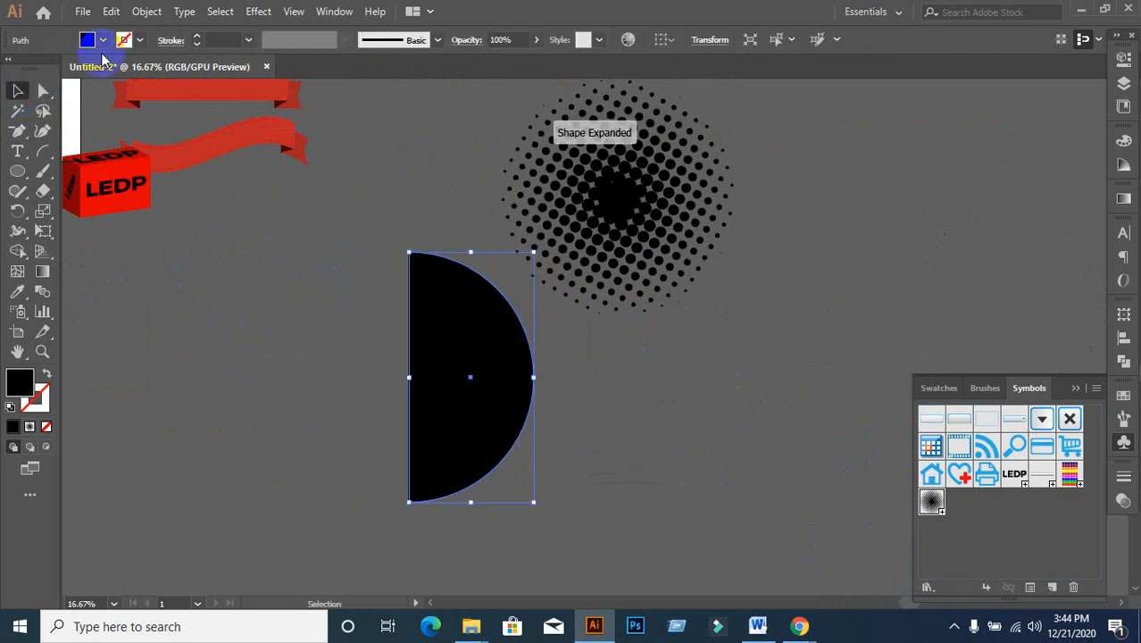
{"action": "left_click", "coordinate": [103, 39]}
{"action": "left_click", "coordinate": [57, 68]}
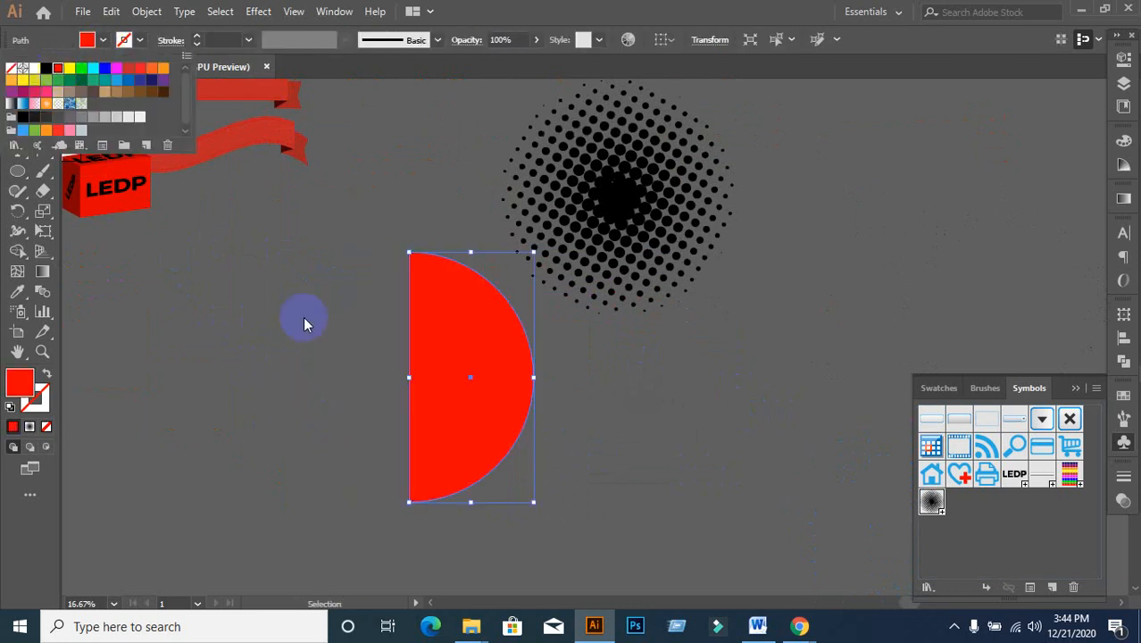
{"action": "left_click", "coordinate": [353, 394]}
{"action": "left_click", "coordinate": [334, 334]}
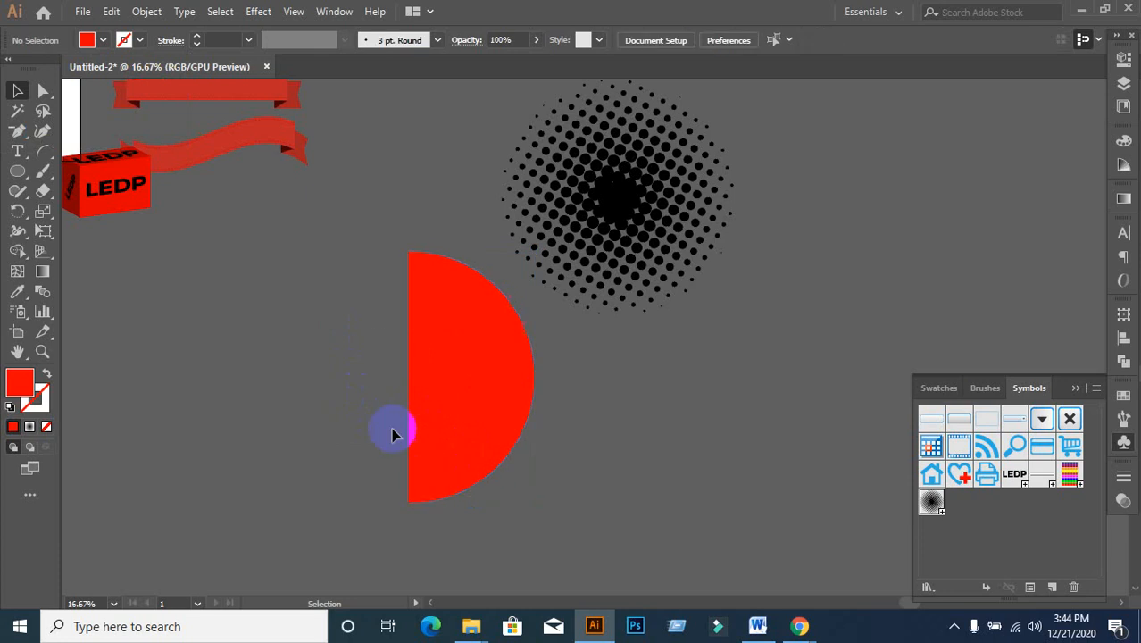
{"action": "left_click", "coordinate": [435, 463]}
{"action": "left_click", "coordinate": [359, 373]}
{"action": "left_click", "coordinate": [476, 436]}
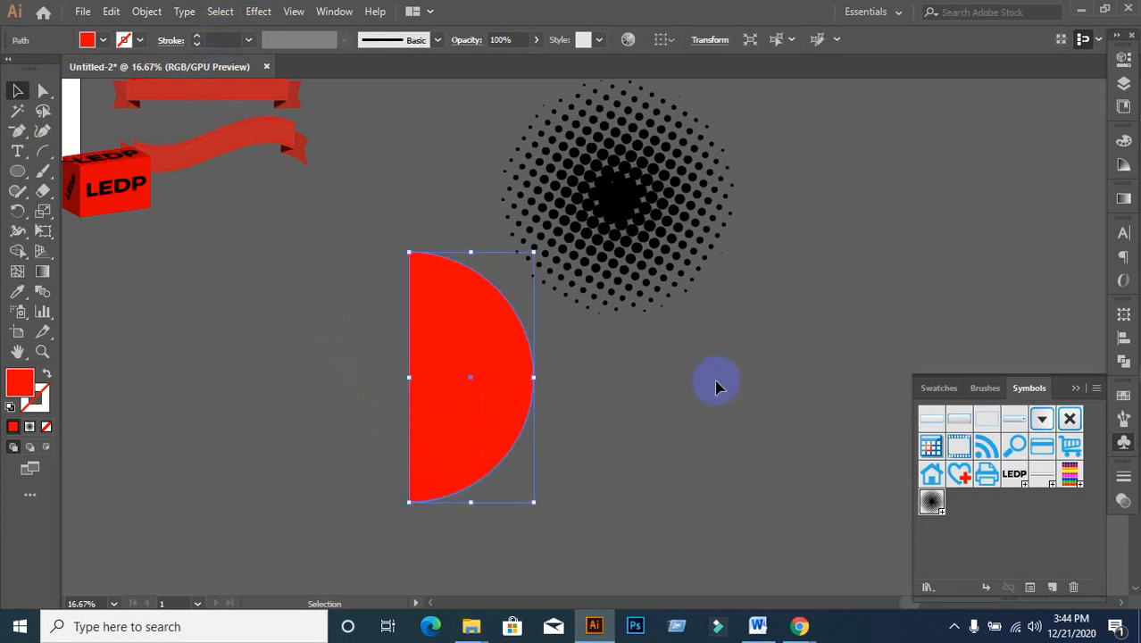
- Switch to the Google Meet call in Chrome, mute the microphone, and return to Illustrator
{"action": "mouse_move", "coordinate": [799, 625]}
{"action": "left_click", "coordinate": [638, 558]}
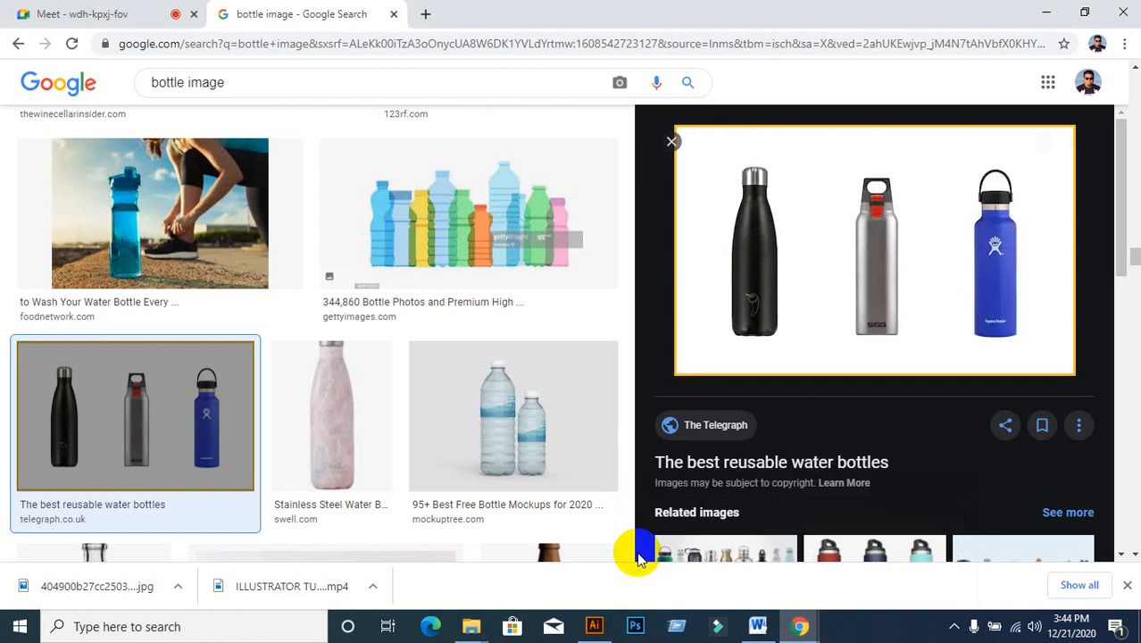
{"action": "left_click", "coordinate": [78, 15]}
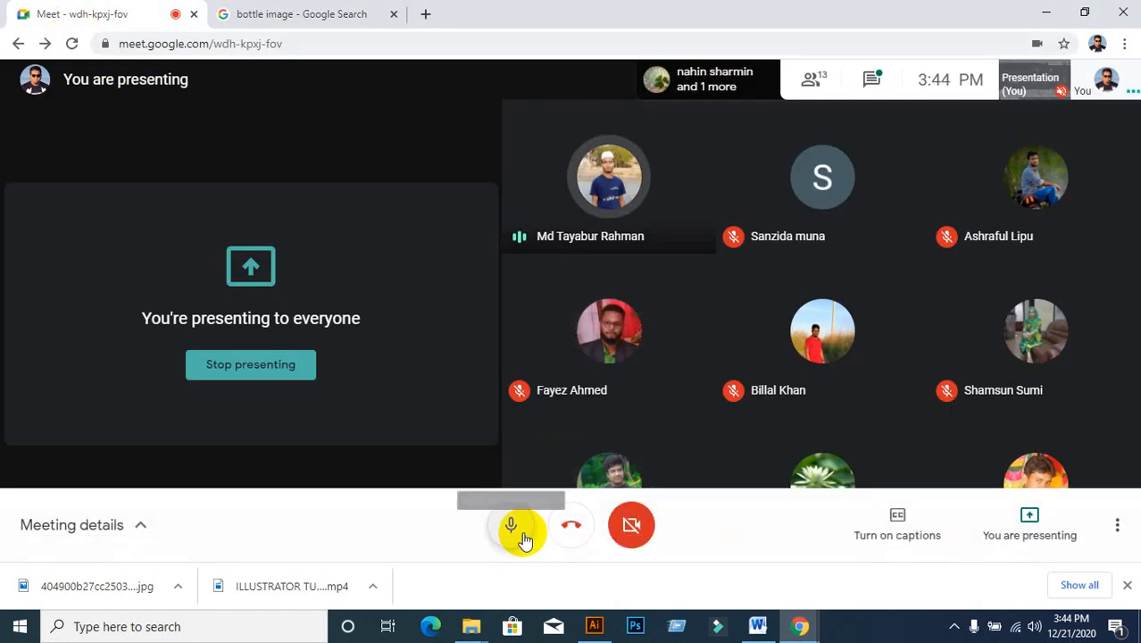
{"action": "left_click", "coordinate": [523, 537]}
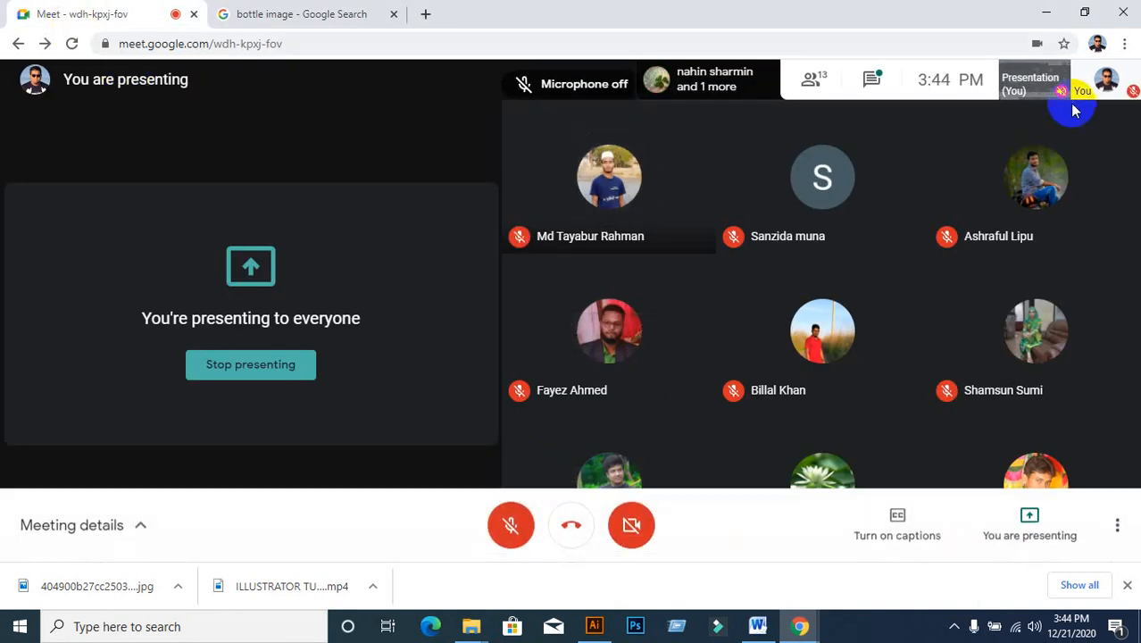
{"action": "left_click", "coordinate": [1045, 12]}
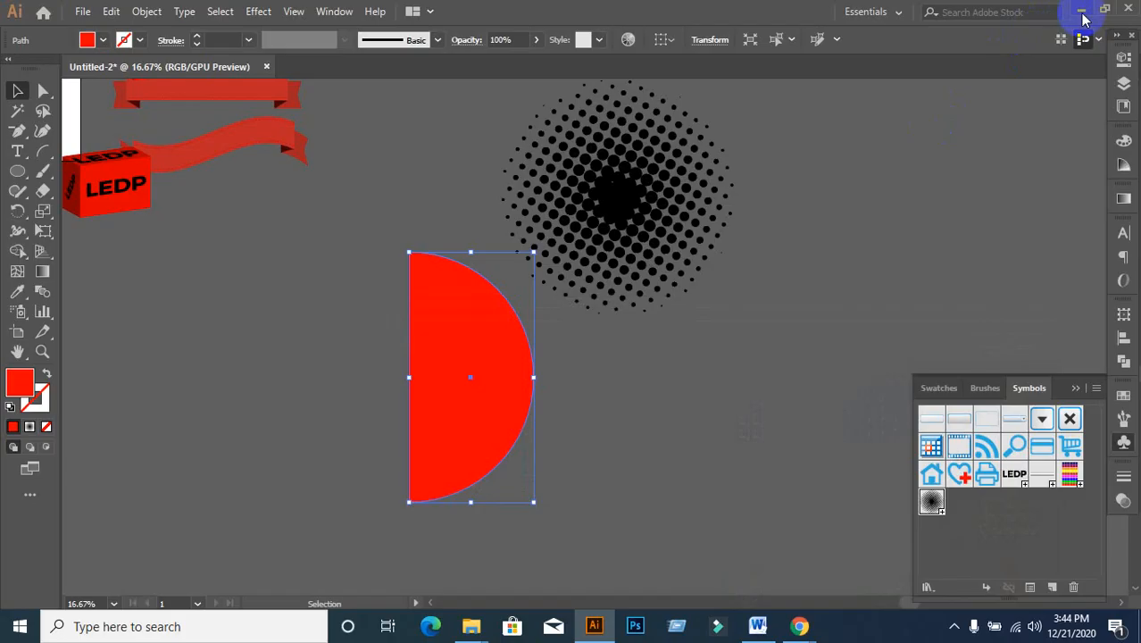
- Bring the Google Meet call back up, unmute the microphone, and switch back to Illustrator
{"action": "left_click", "coordinate": [1082, 10]}
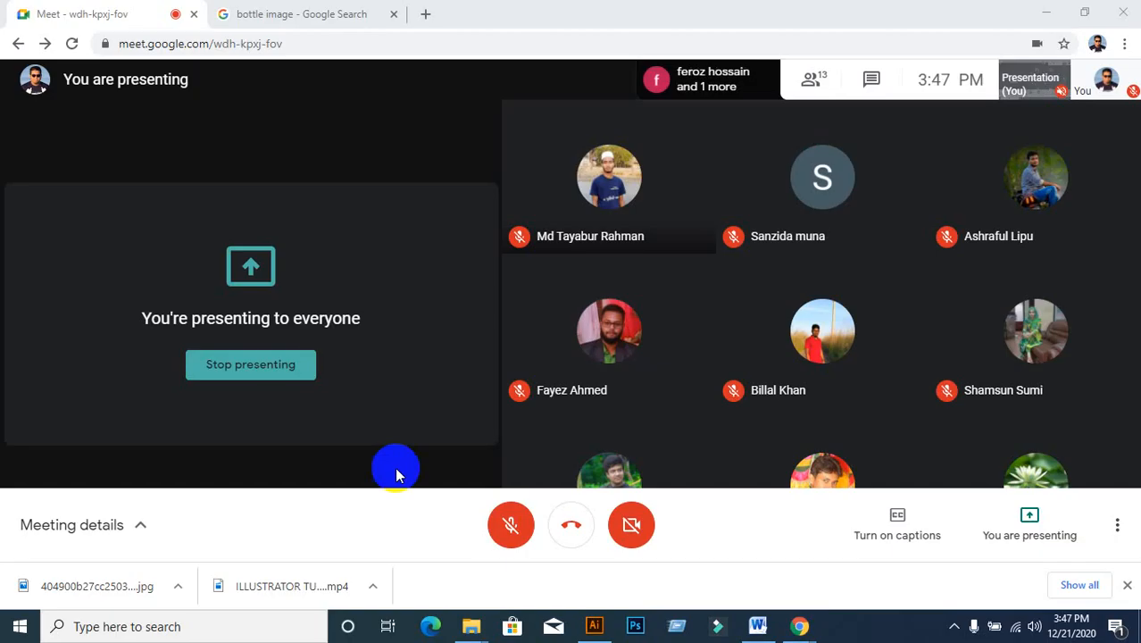
{"action": "left_click", "coordinate": [510, 525]}
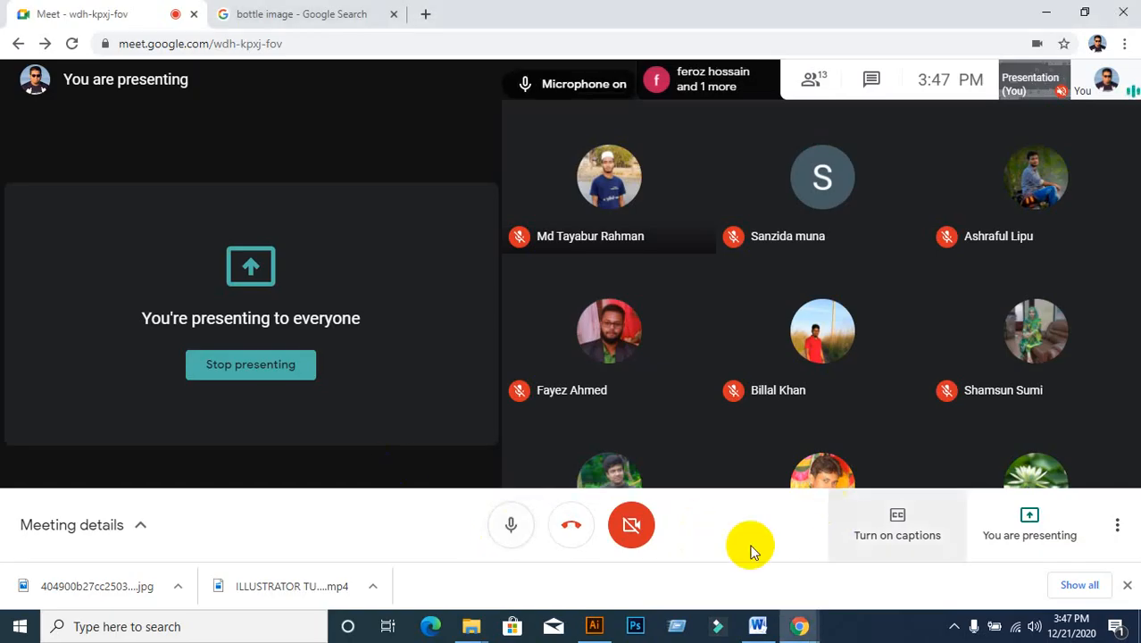
{"action": "left_click", "coordinate": [594, 626]}
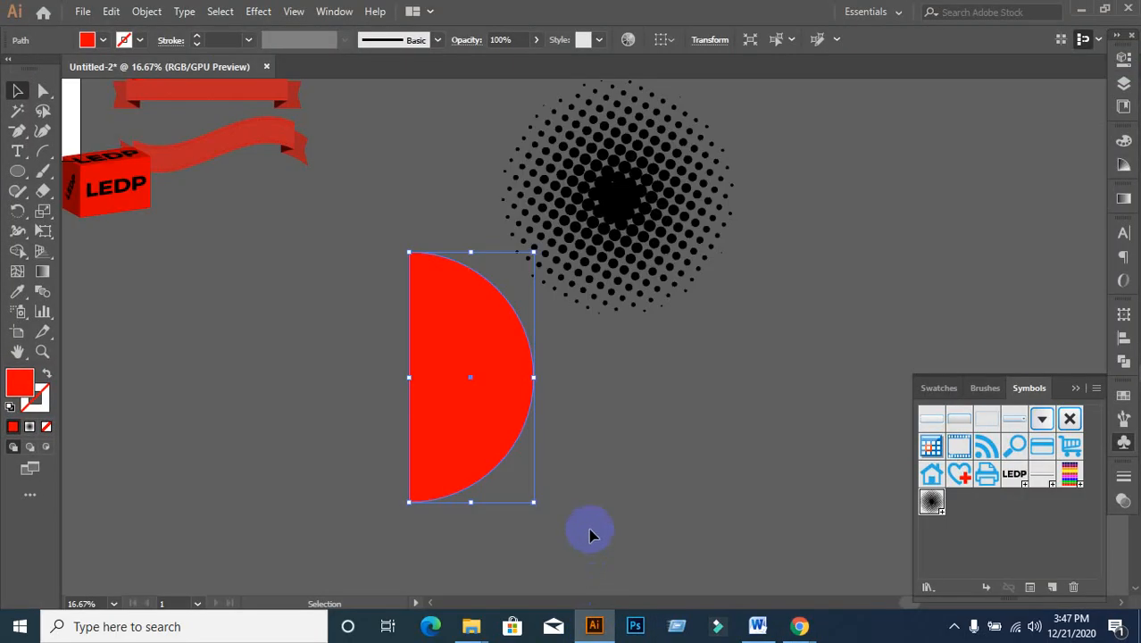
- Move the red half circle to the free canvas right of the halftone pattern and deselect it
{"action": "left_click", "coordinate": [808, 508]}
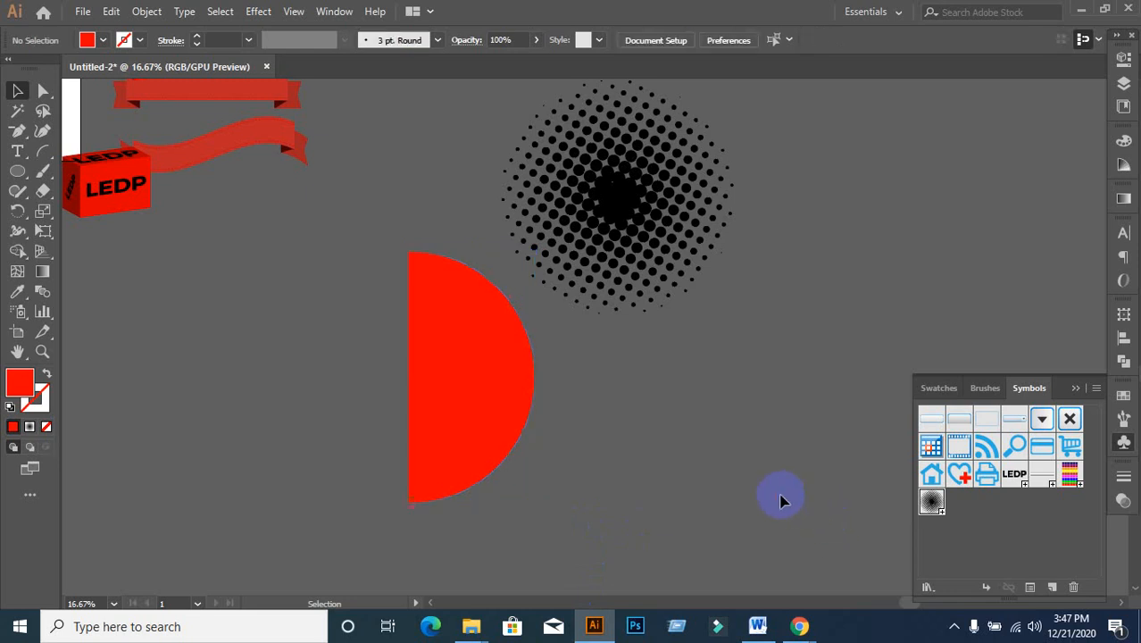
{"action": "left_click", "coordinate": [438, 339]}
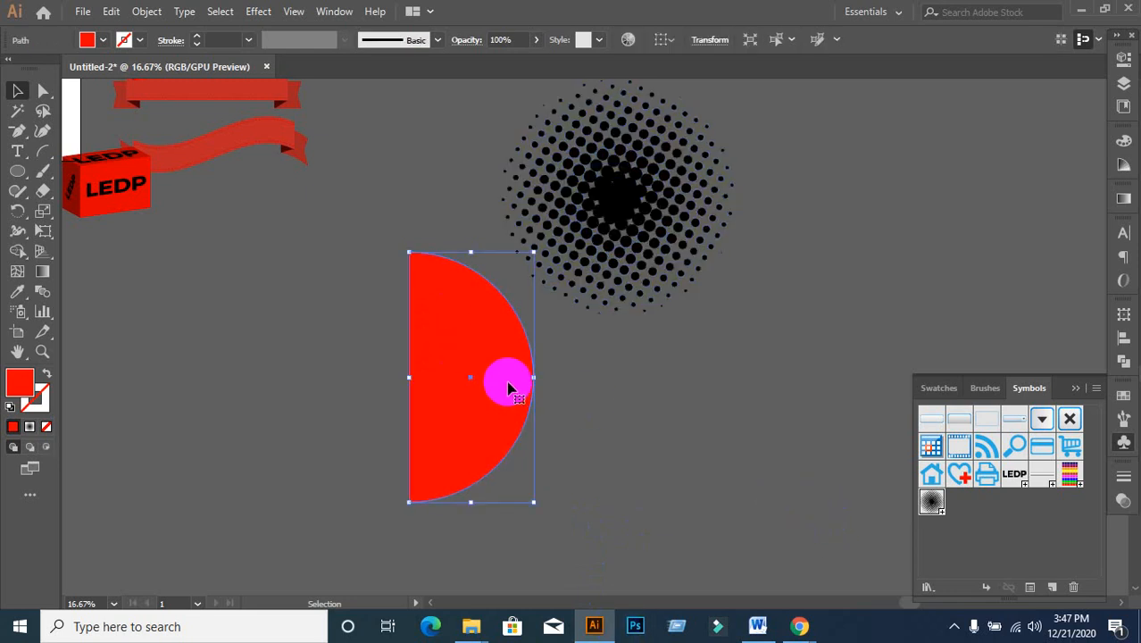
{"action": "left_click_drag", "start_coordinate": [509, 388], "coordinate": [882, 342]}
{"action": "left_click", "coordinate": [741, 402]}
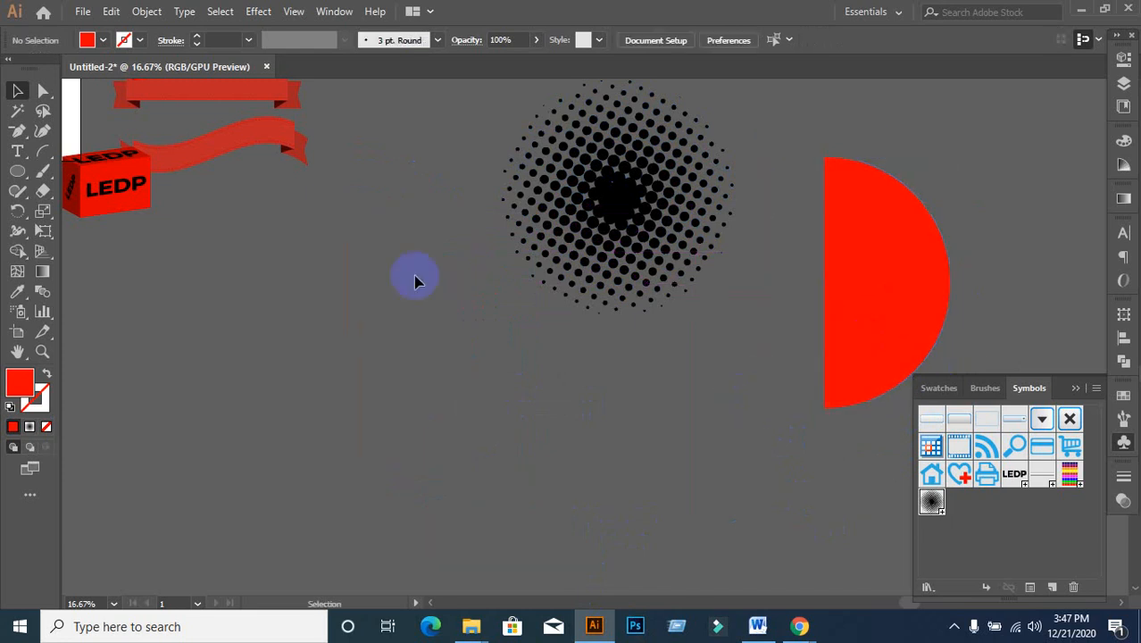
- Draw a quarter arc with the Arc tool below and to the left of the halftone pattern and give it a red (ff0000) stroke
{"action": "left_click", "coordinate": [45, 153]}
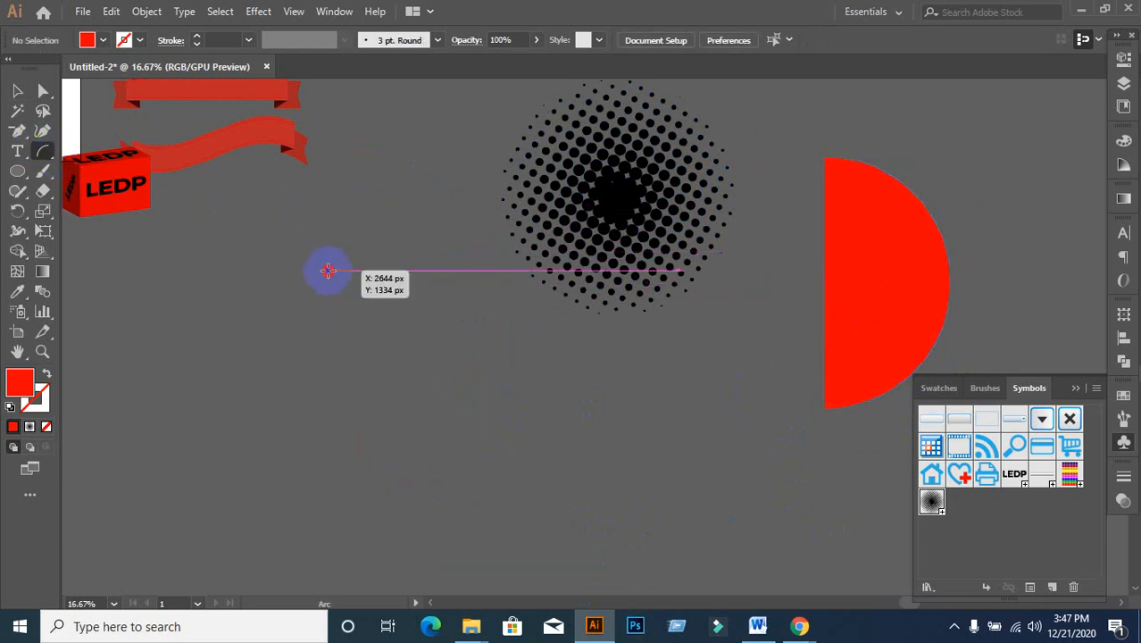
{"action": "mouse_move", "coordinate": [325, 268]}
{"action": "left_mouse_down"}
{"action": "mouse_move", "coordinate": [438, 397]}
{"action": "mouse_move", "coordinate": [541, 485]}
{"action": "left_mouse_up"}
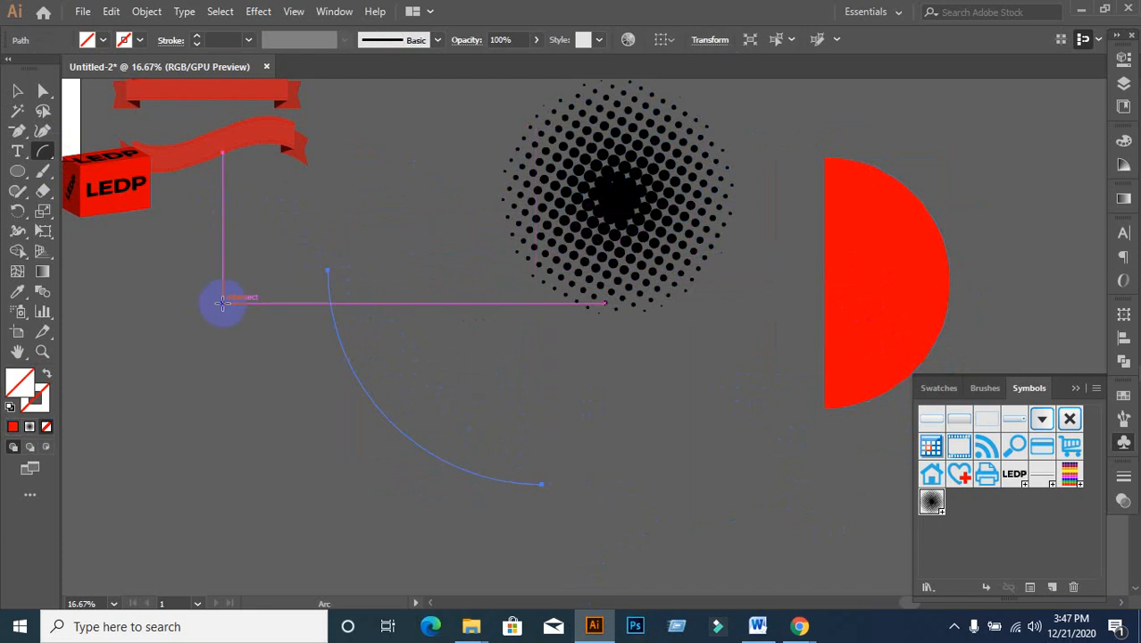
{"action": "left_click", "coordinate": [28, 406]}
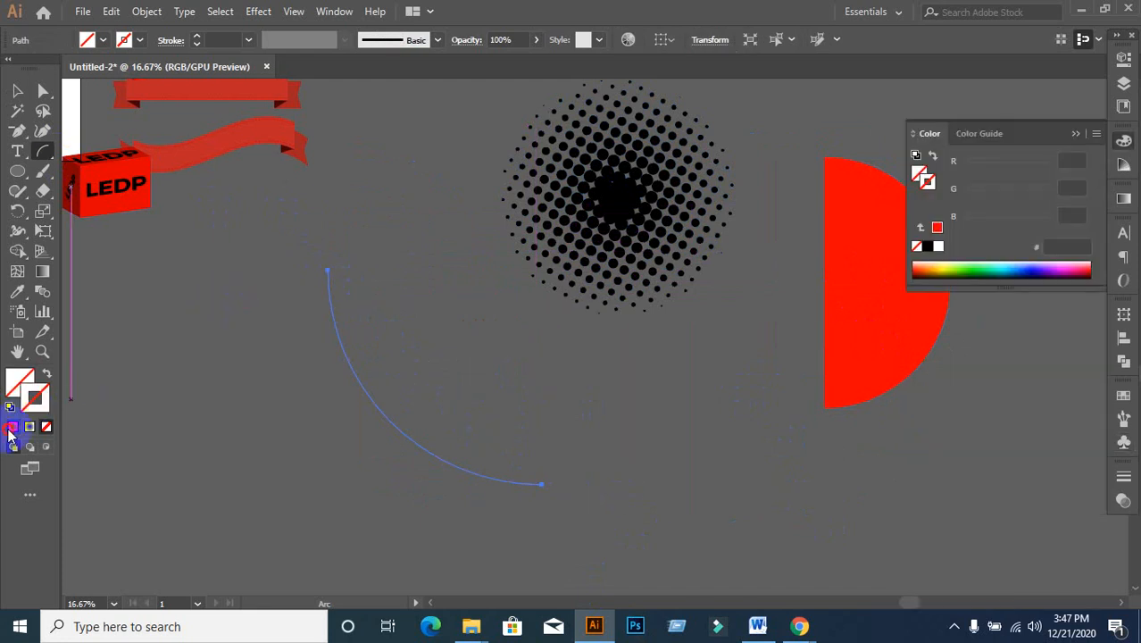
{"action": "left_click", "coordinate": [12, 426]}
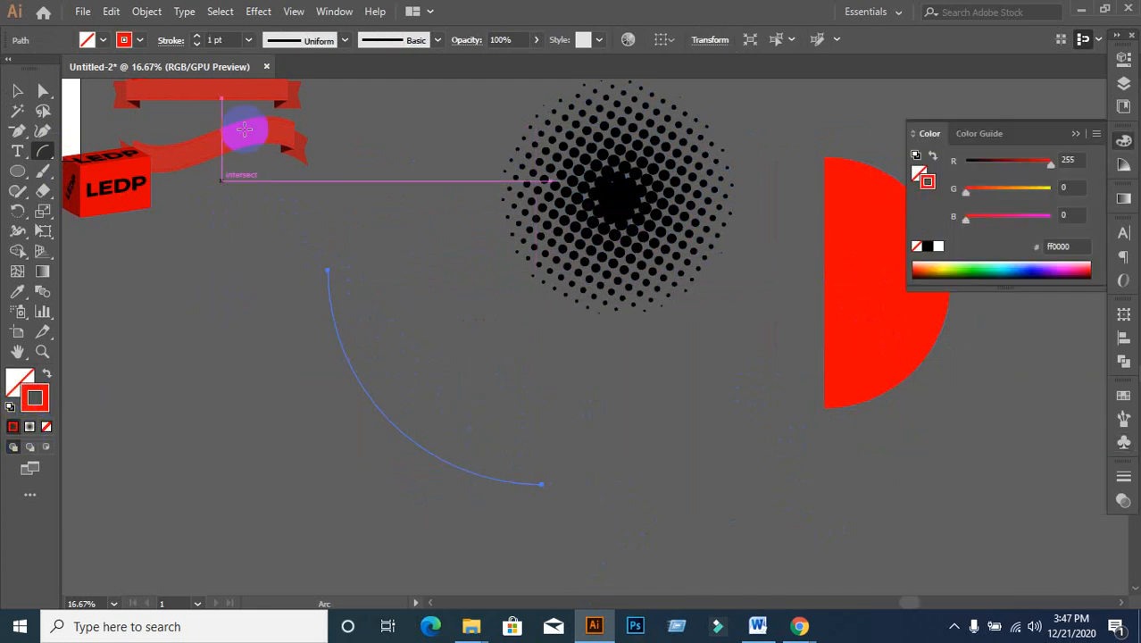
{"action": "left_click", "coordinate": [256, 12]}
{"action": "mouse_move", "coordinate": [295, 106]}
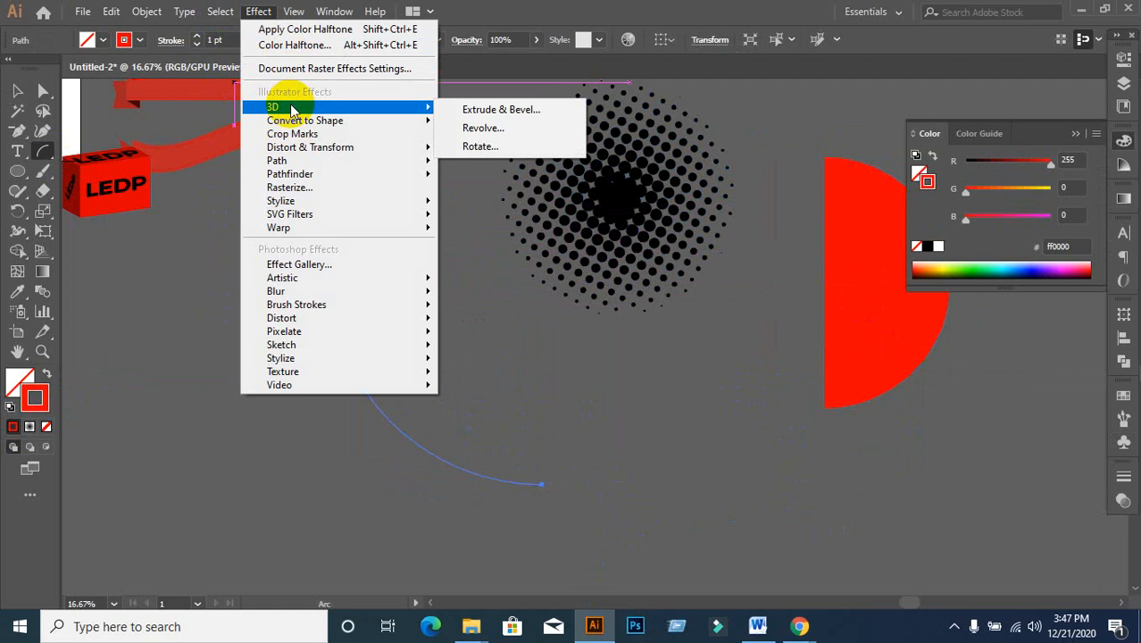
{"action": "left_click", "coordinate": [471, 127]}
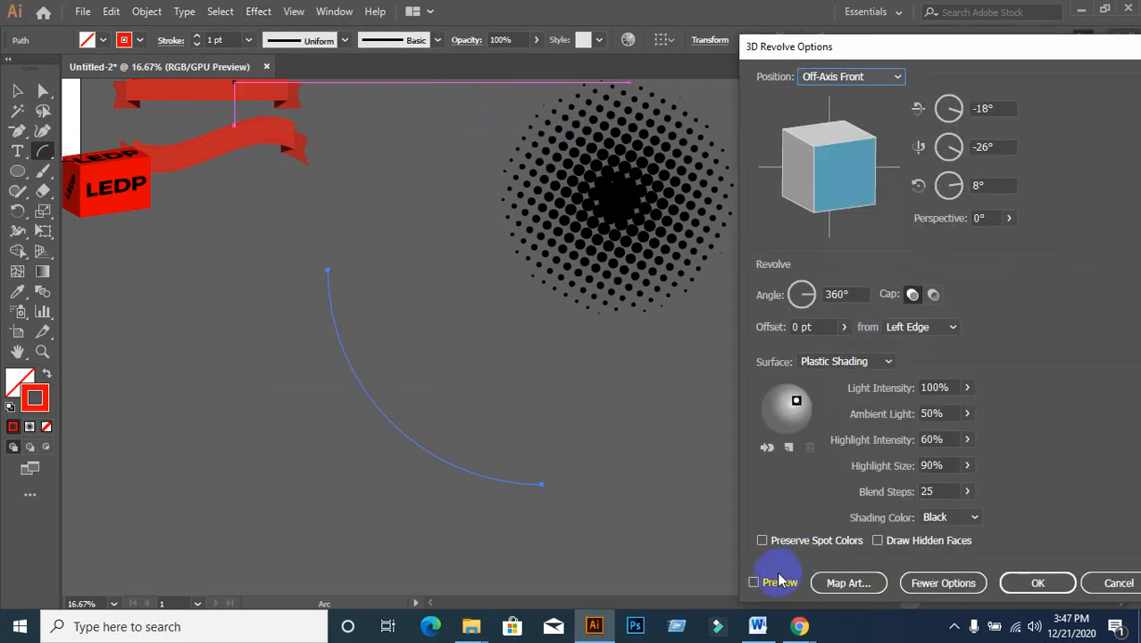
{"action": "left_click", "coordinate": [779, 581]}
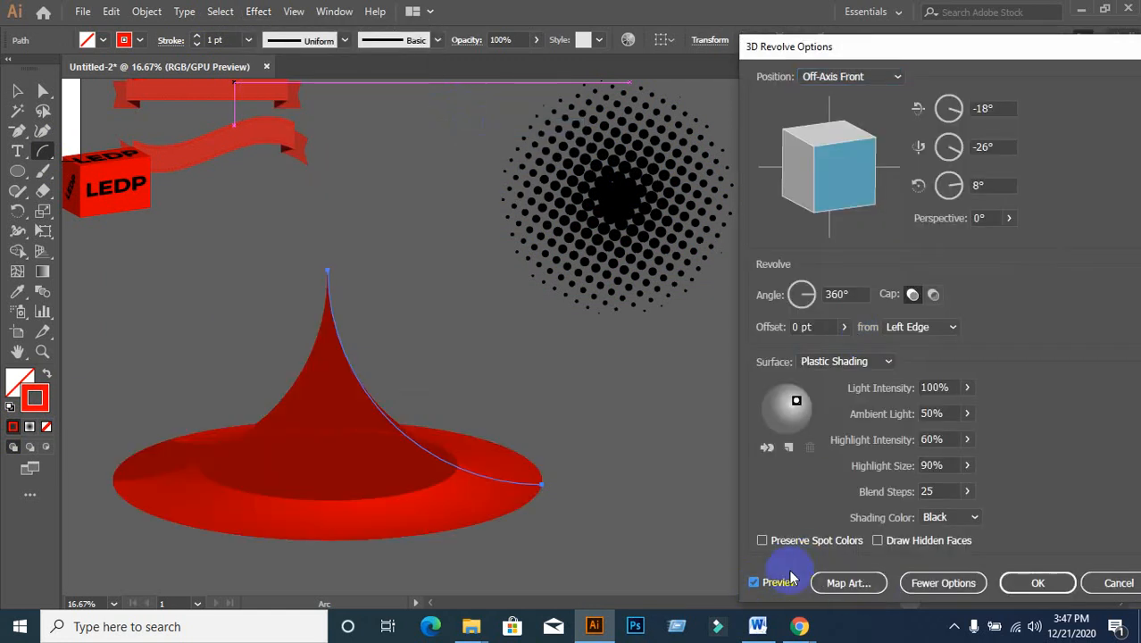
{"action": "mouse_move", "coordinate": [853, 184]}
{"action": "left_mouse_down"}
{"action": "mouse_move", "coordinate": [856, 175]}
{"action": "mouse_move", "coordinate": [875, 188]}
{"action": "mouse_move", "coordinate": [832, 179]}
{"action": "left_mouse_up"}
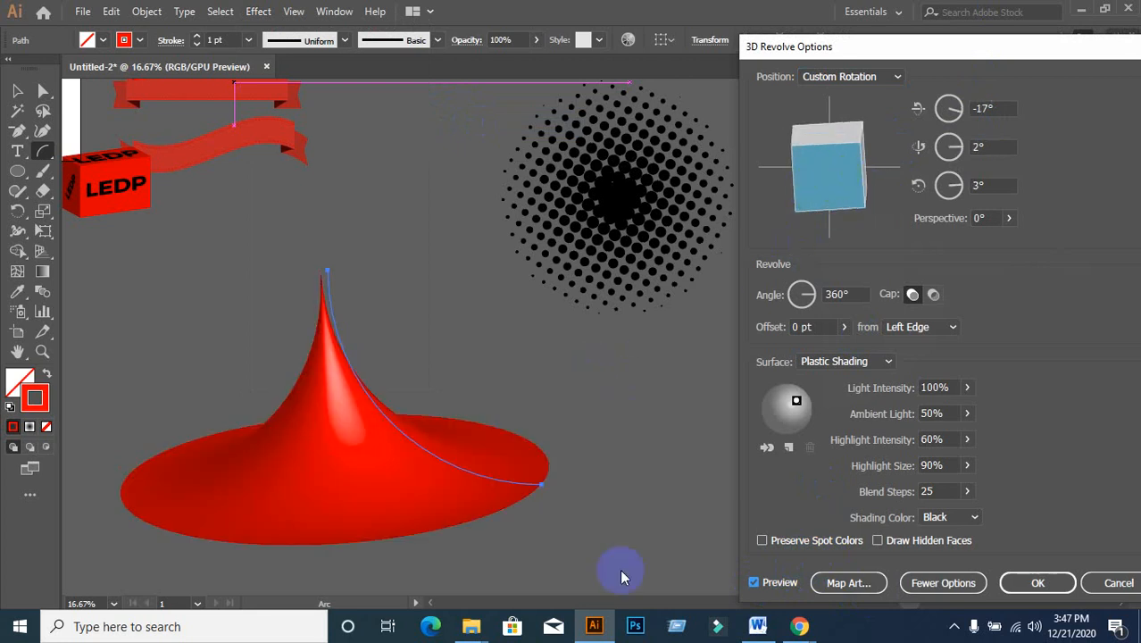
{"action": "left_click", "coordinate": [817, 584]}
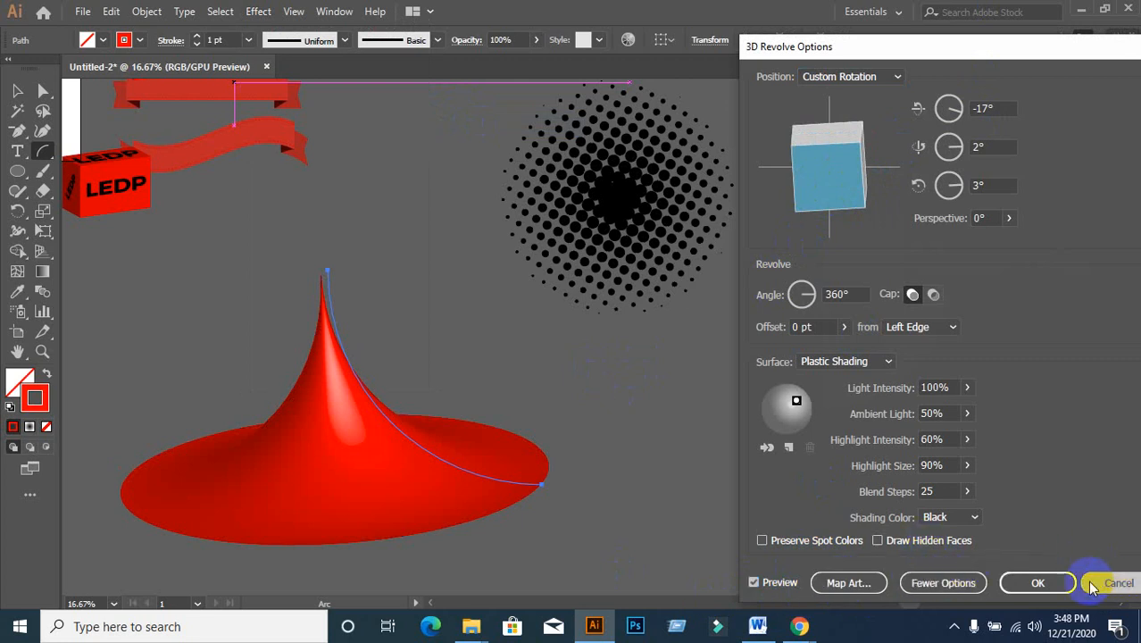
{"action": "left_click", "coordinate": [1092, 582]}
- Save the halftone pattern once more as a dynamic Movie Clip symbol and deselect it
{"action": "left_click", "coordinate": [21, 92]}
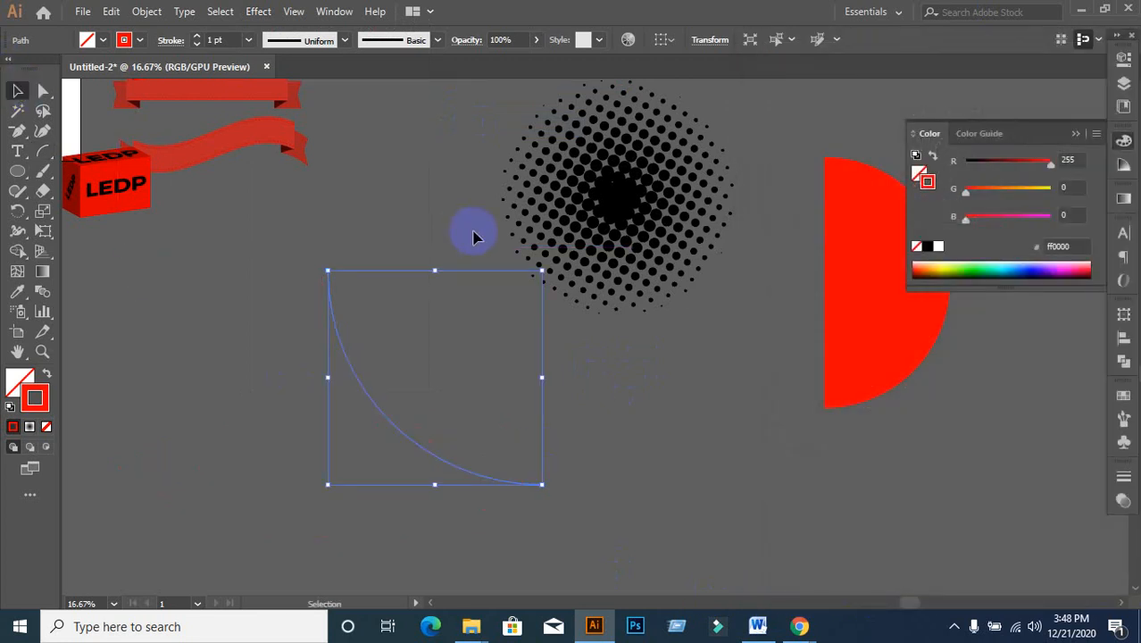
{"action": "left_click", "coordinate": [604, 203]}
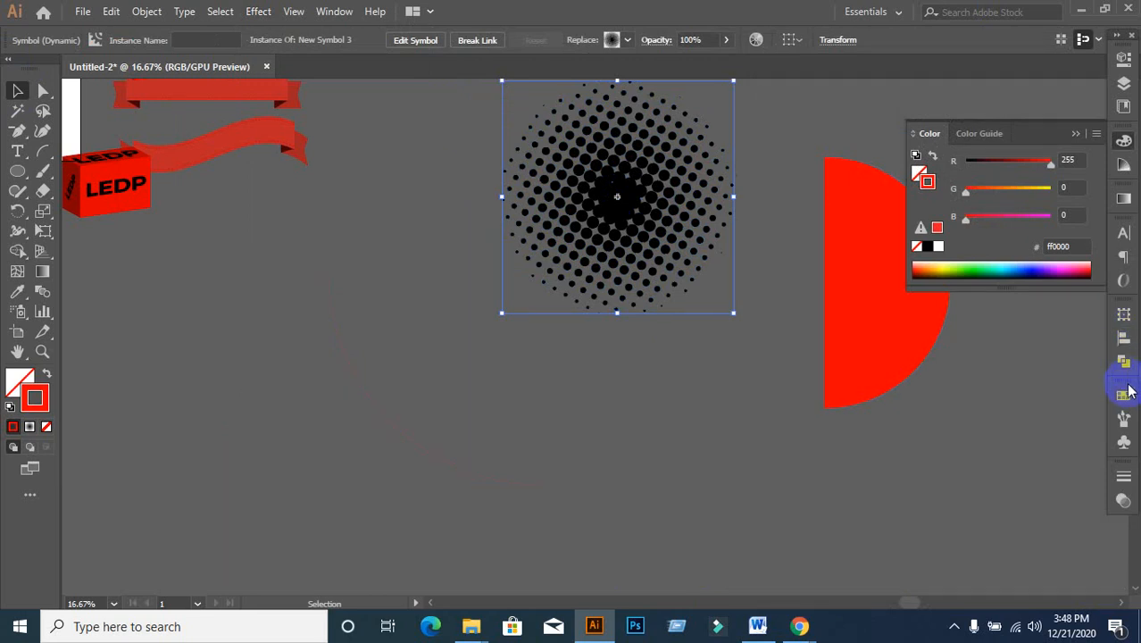
{"action": "left_click", "coordinate": [1125, 419]}
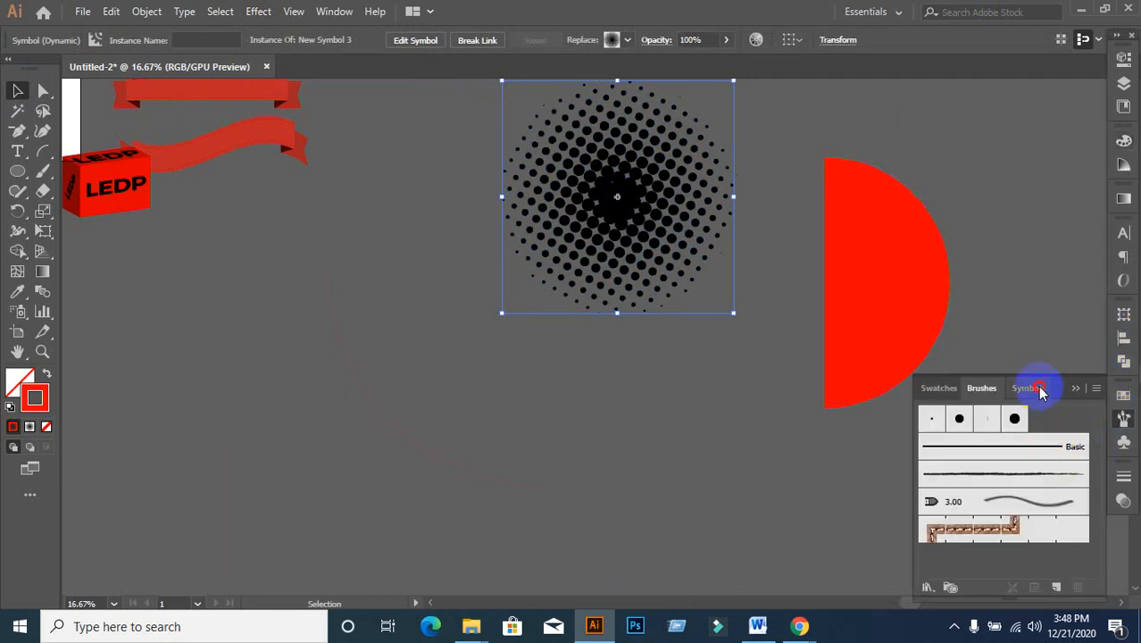
{"action": "left_click", "coordinate": [1037, 387]}
{"action": "left_click_drag", "start_coordinate": [578, 207], "coordinate": [1034, 530]}
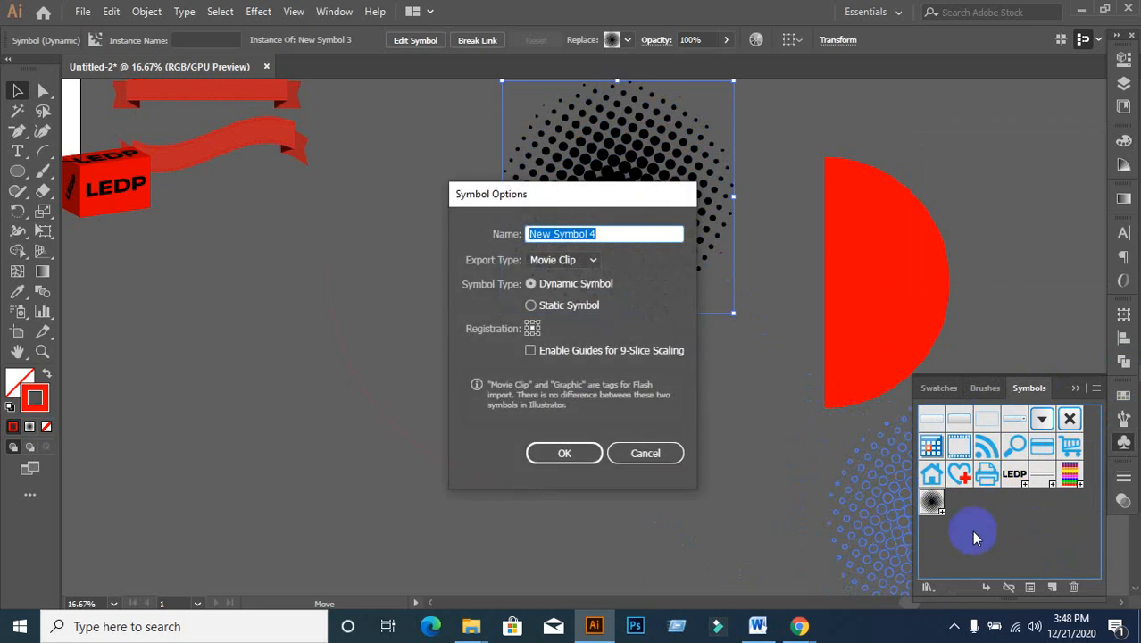
{"action": "left_click", "coordinate": [548, 454]}
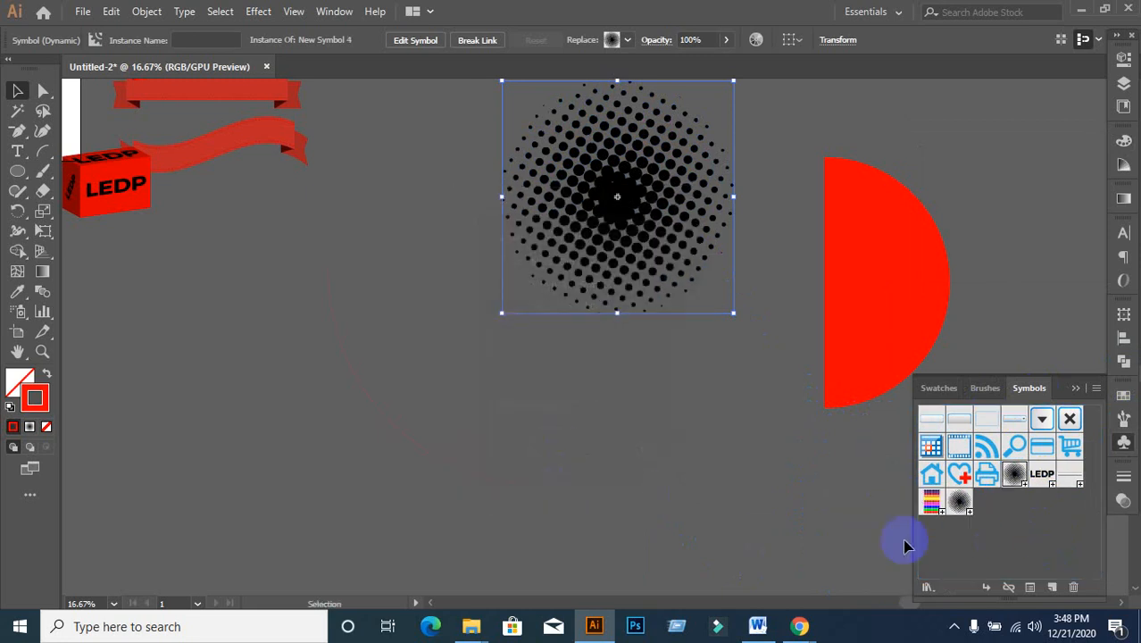
{"action": "left_click", "coordinate": [561, 497]}
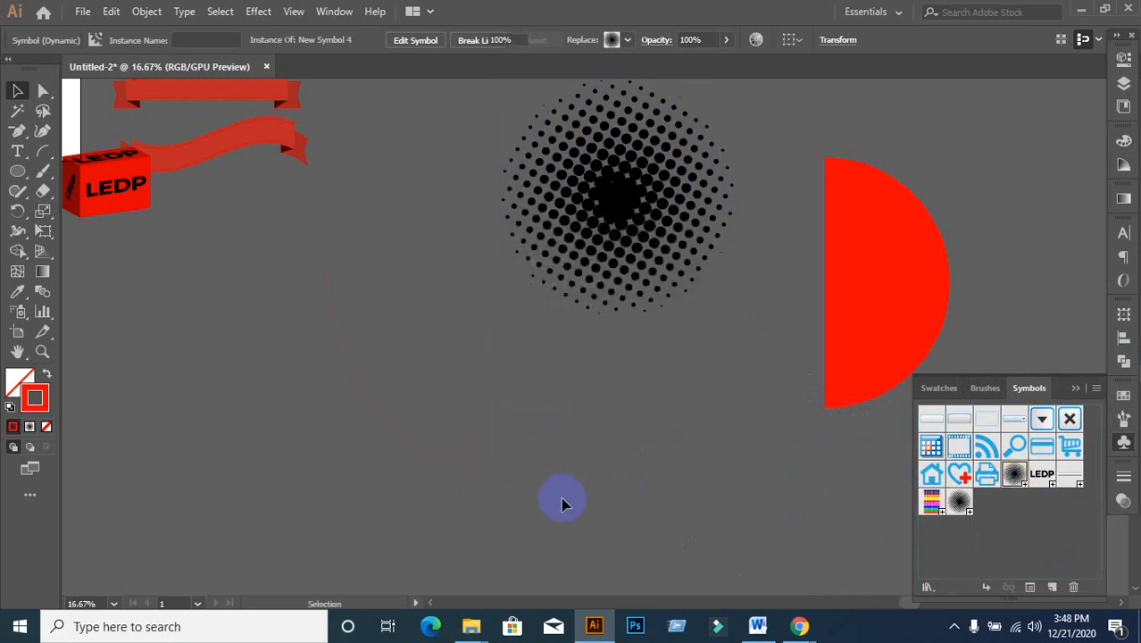
- Set up a previewed 360° 3D Revolve on the arc from its left edge, rotated to -22°, 29° and -10°
{"action": "left_click", "coordinate": [37, 153]}
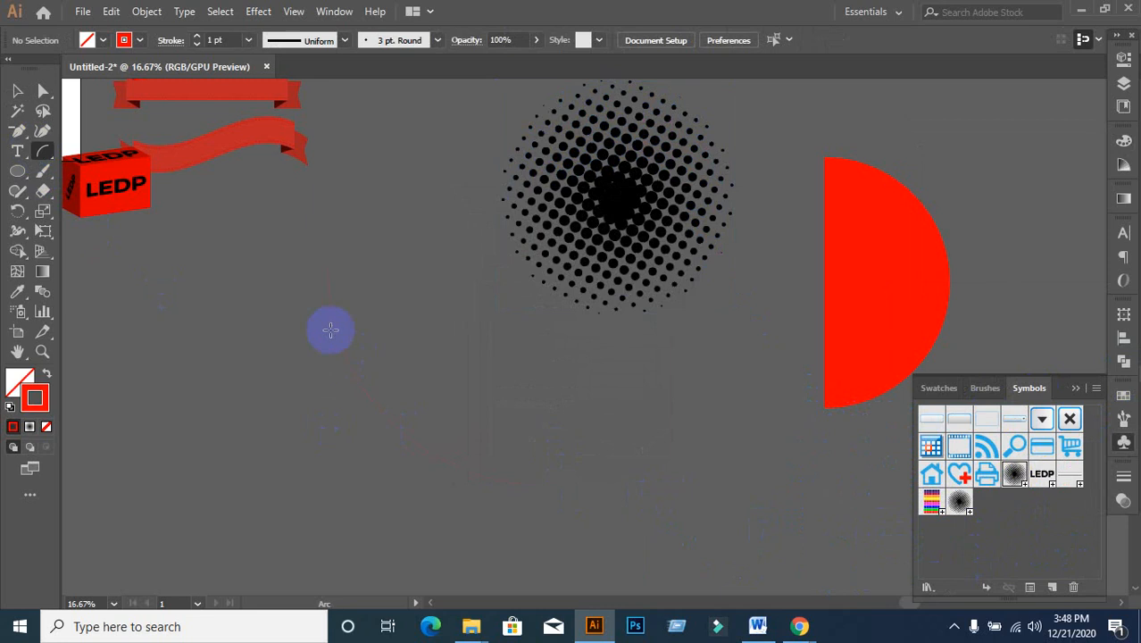
{"action": "left_click", "coordinate": [17, 92]}
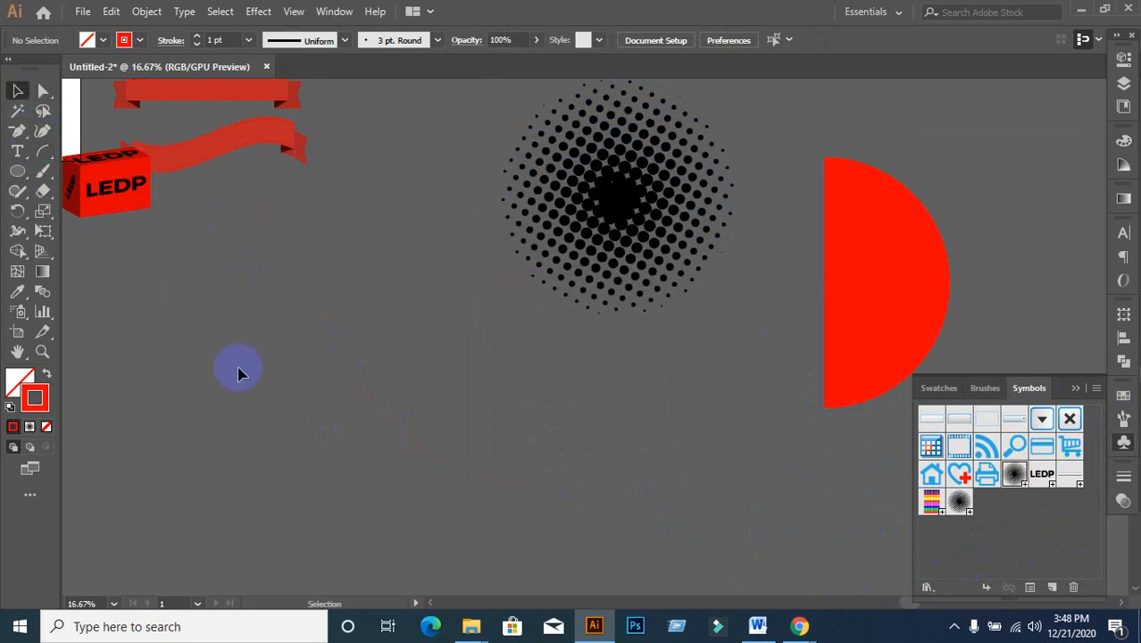
{"action": "left_click", "coordinate": [428, 333]}
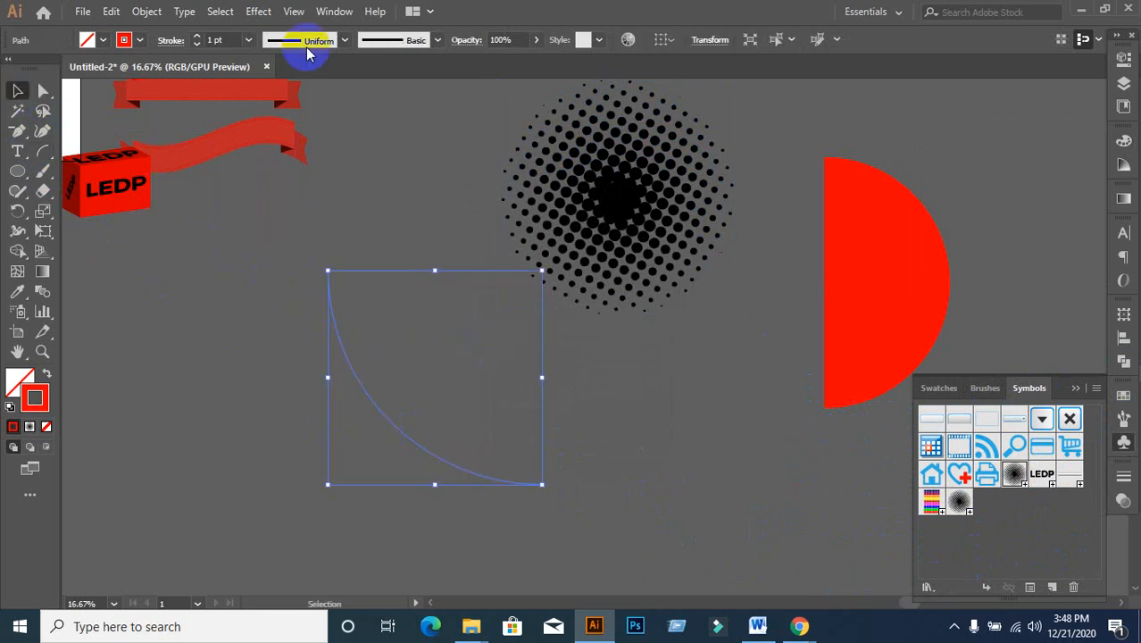
{"action": "left_click", "coordinate": [258, 11]}
{"action": "mouse_move", "coordinate": [294, 12]}
{"action": "mouse_move", "coordinate": [259, 10]}
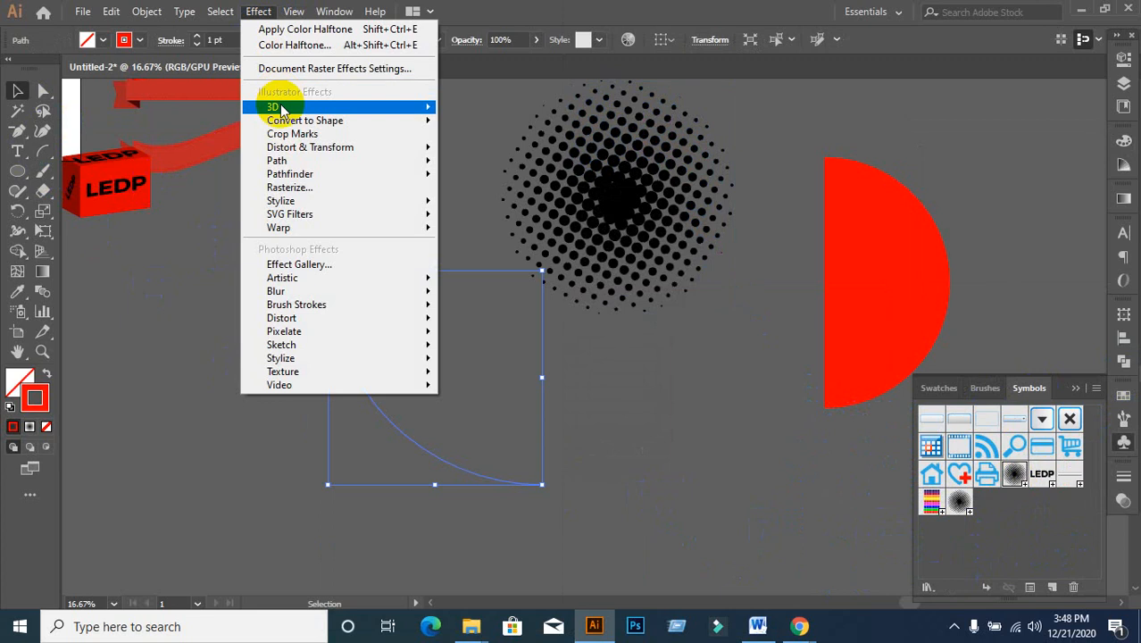
{"action": "mouse_move", "coordinate": [268, 108]}
{"action": "left_click", "coordinate": [478, 128]}
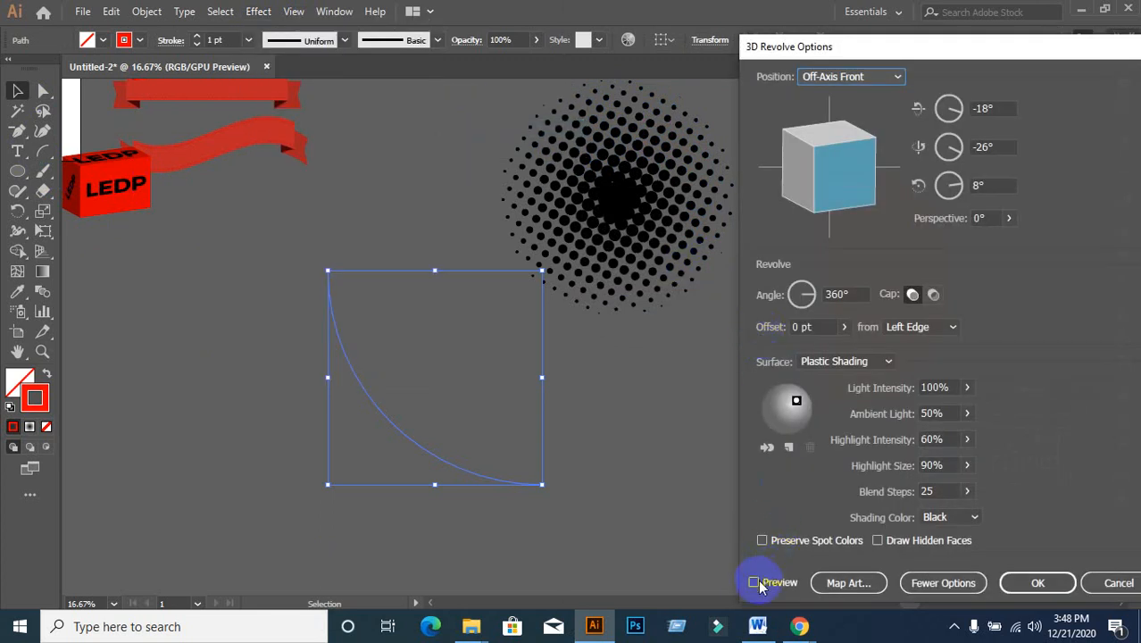
{"action": "left_click", "coordinate": [755, 583]}
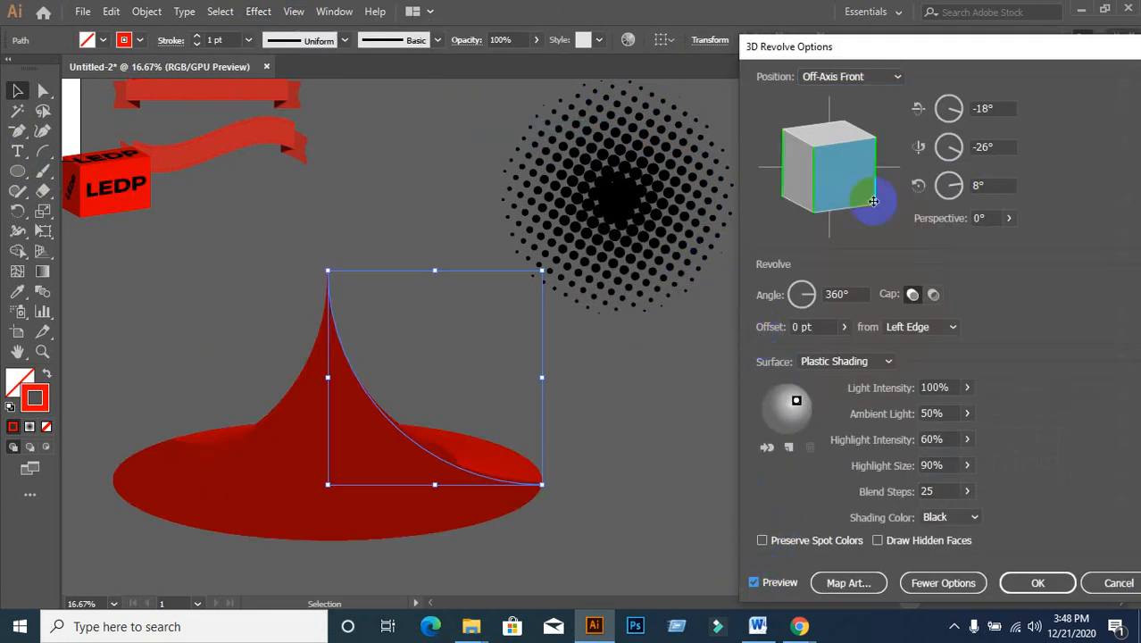
{"action": "mouse_move", "coordinate": [870, 192]}
{"action": "left_mouse_down"}
{"action": "mouse_move", "coordinate": [820, 170]}
{"action": "mouse_move", "coordinate": [861, 154]}
{"action": "mouse_move", "coordinate": [859, 173]}
{"action": "left_mouse_up"}
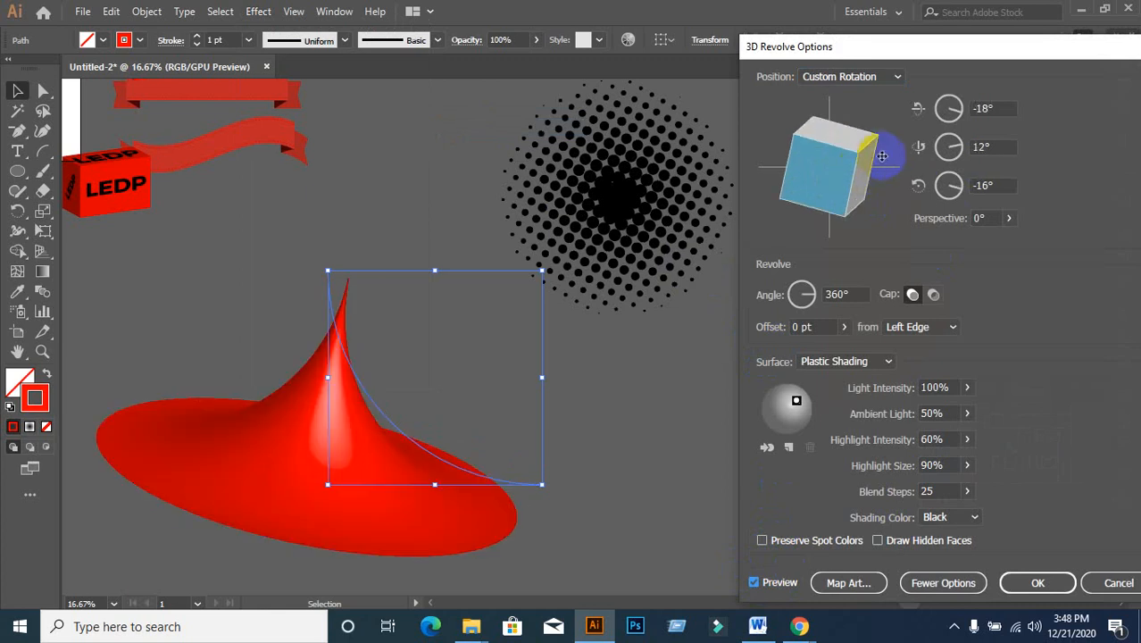
{"action": "left_click_drag", "start_coordinate": [871, 214], "coordinate": [826, 170]}
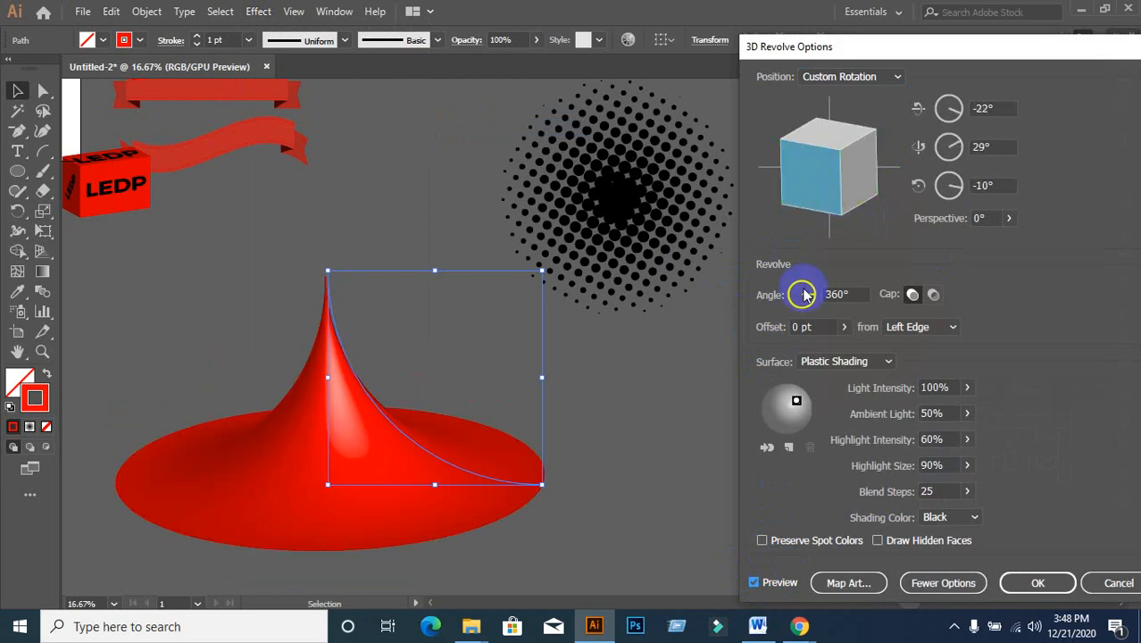
- Map New Symbol 2 onto surface 1 of 2 of the revolved arc and move it inside the shaded area
{"action": "left_click", "coordinate": [850, 589]}
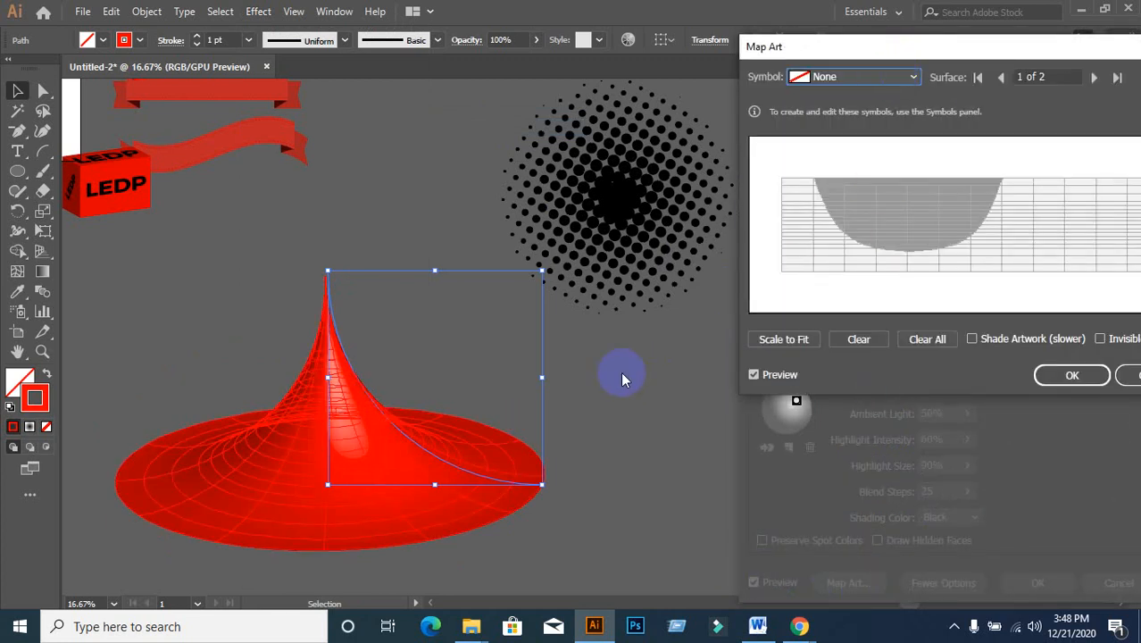
{"action": "left_click", "coordinate": [1095, 79]}
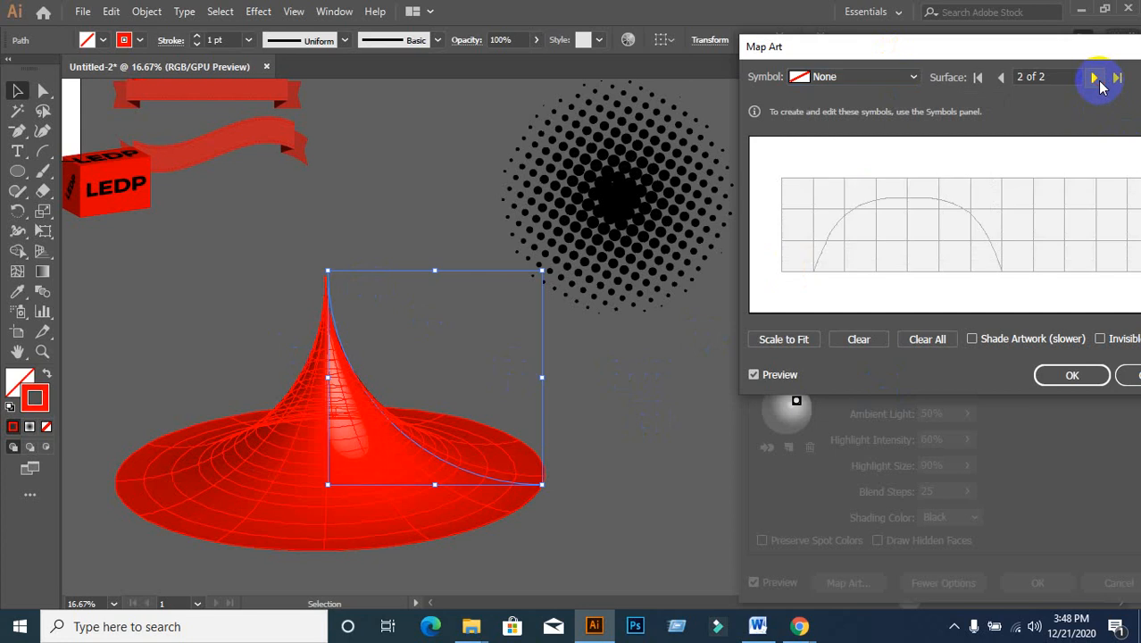
{"action": "left_click", "coordinate": [1001, 78]}
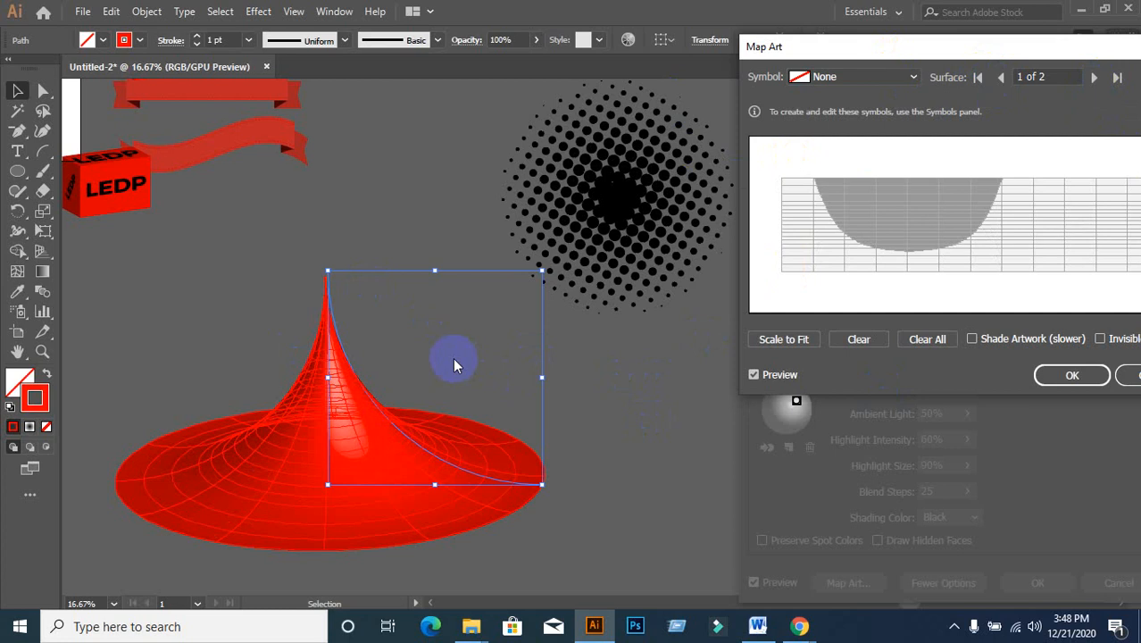
{"action": "left_click", "coordinate": [893, 78]}
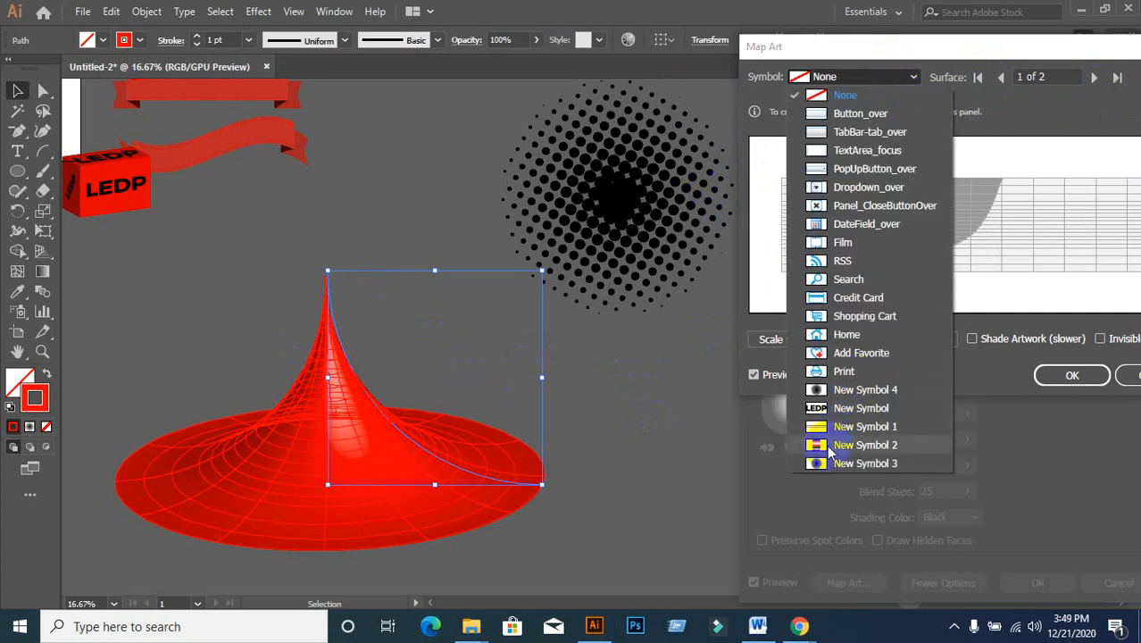
{"action": "left_click", "coordinate": [859, 444]}
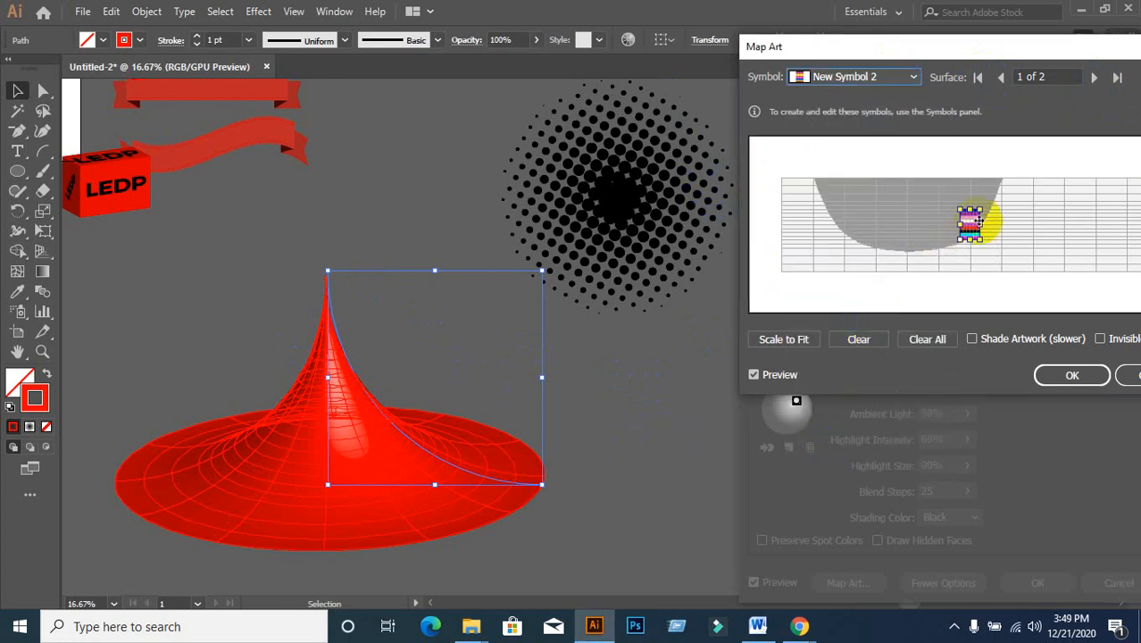
{"action": "left_click_drag", "start_coordinate": [983, 224], "coordinate": [891, 219]}
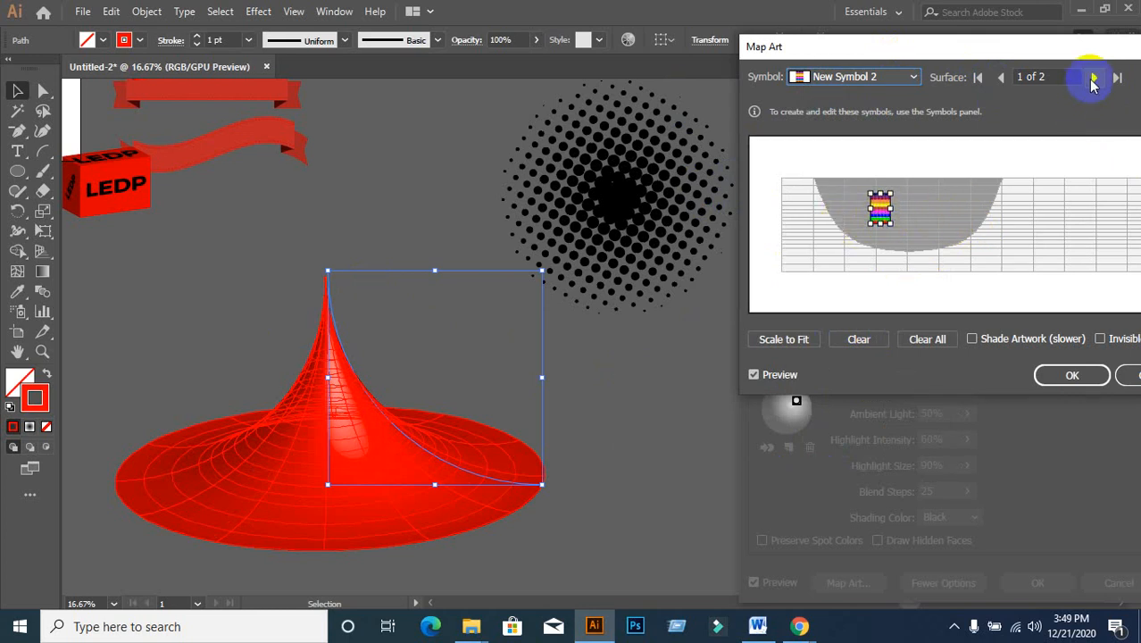
- Map New Symbol 2 onto surface 2 of 2 of the revolved arc and enlarge it beyond the grid's height
{"action": "left_click", "coordinate": [1094, 78]}
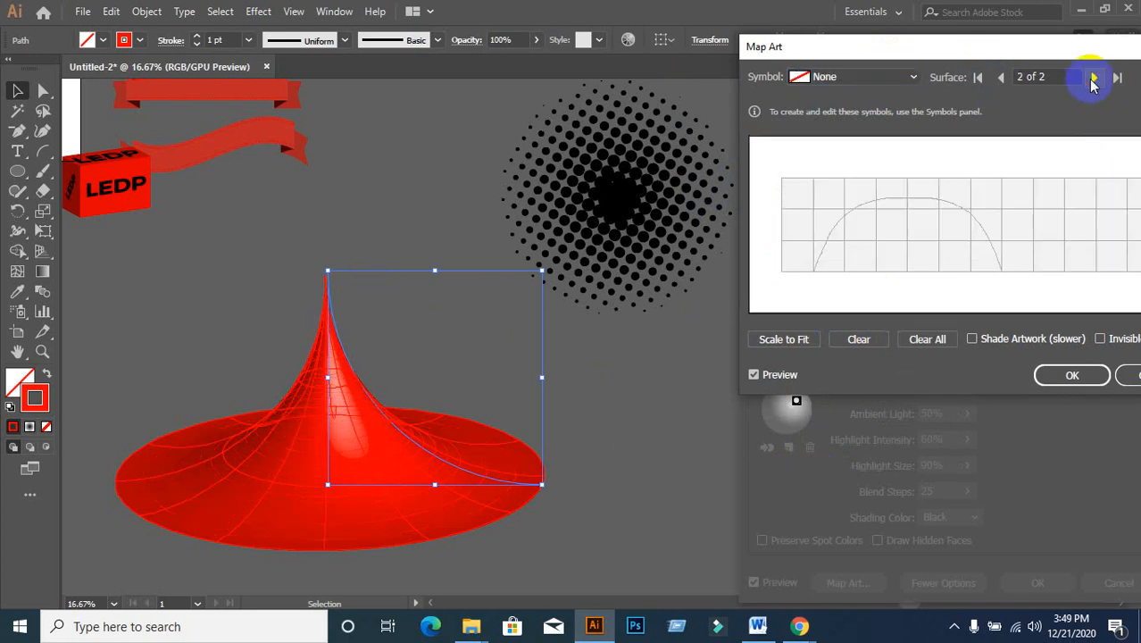
{"action": "left_click", "coordinate": [907, 78]}
{"action": "left_click", "coordinate": [837, 447]}
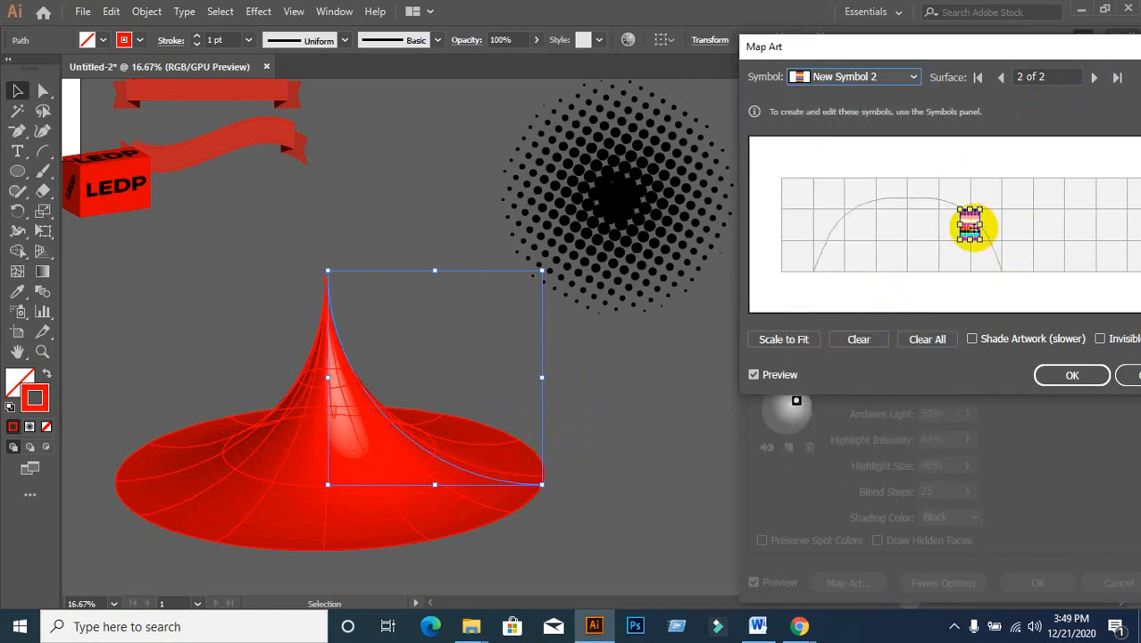
{"action": "left_click_drag", "start_coordinate": [971, 228], "coordinate": [977, 288]}
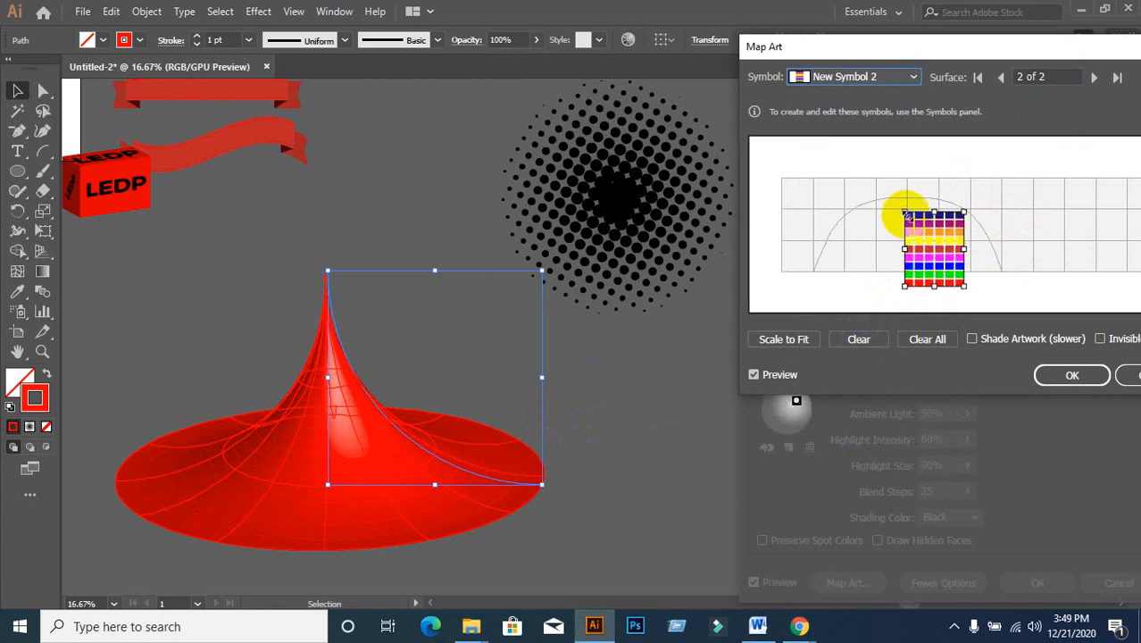
{"action": "left_click_drag", "start_coordinate": [904, 213], "coordinate": [811, 158]}
- Reposition and resize New Symbol 2 on surface 2 of 2 to fit roughly the grid's height, and accept the mapping
{"action": "left_click_drag", "start_coordinate": [940, 252], "coordinate": [1092, 231]}
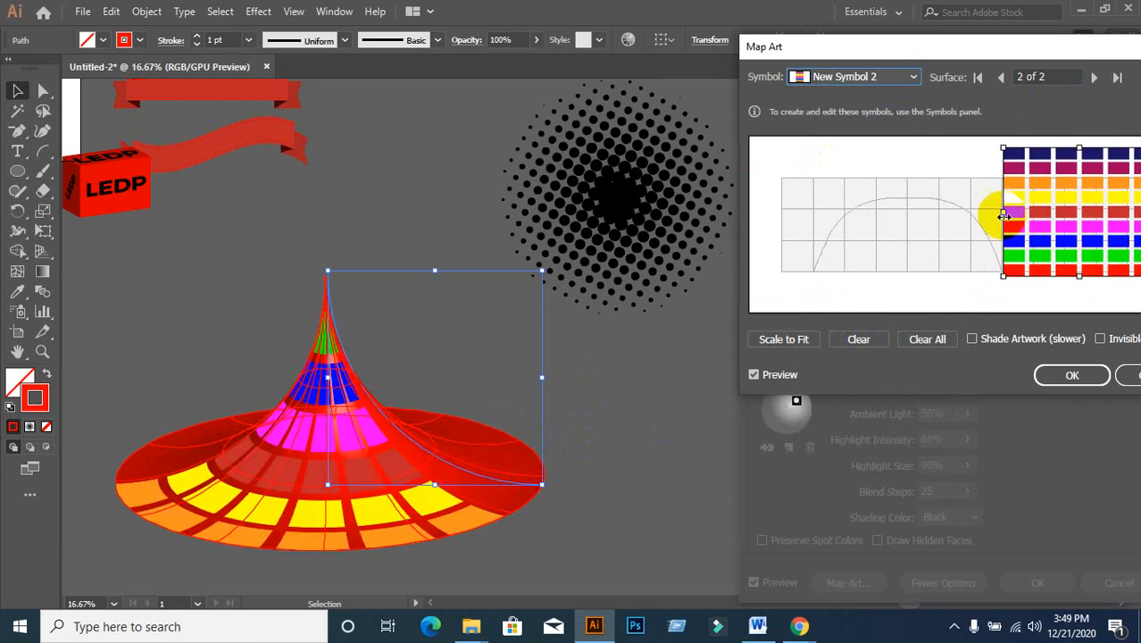
{"action": "left_click_drag", "start_coordinate": [1006, 212], "coordinate": [833, 212]}
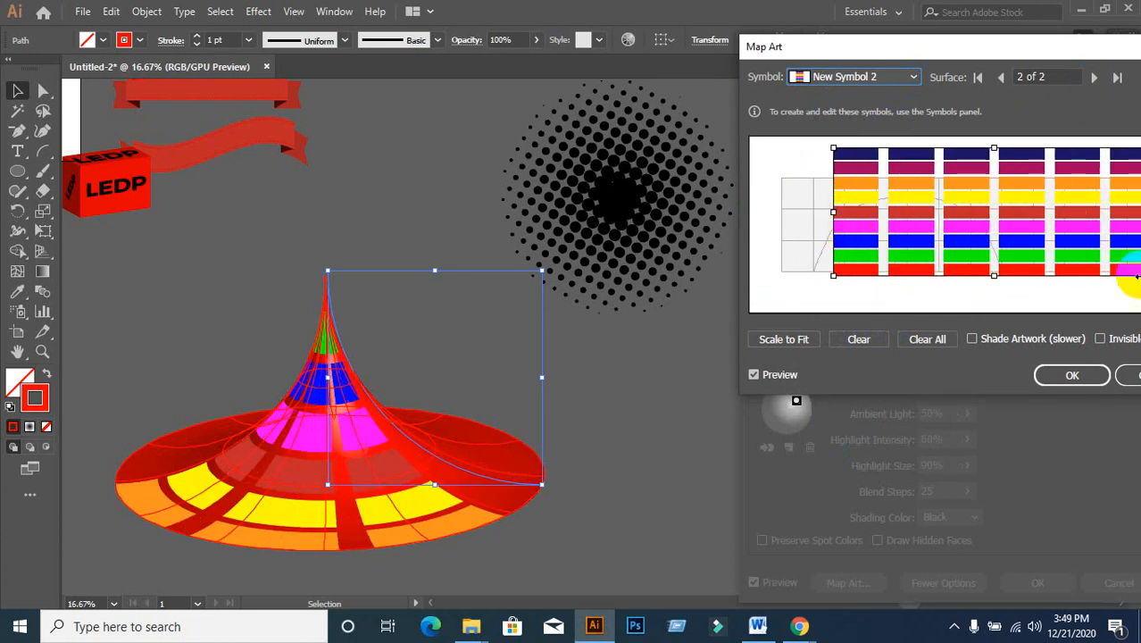
{"action": "left_click_drag", "start_coordinate": [1040, 241], "coordinate": [975, 248]}
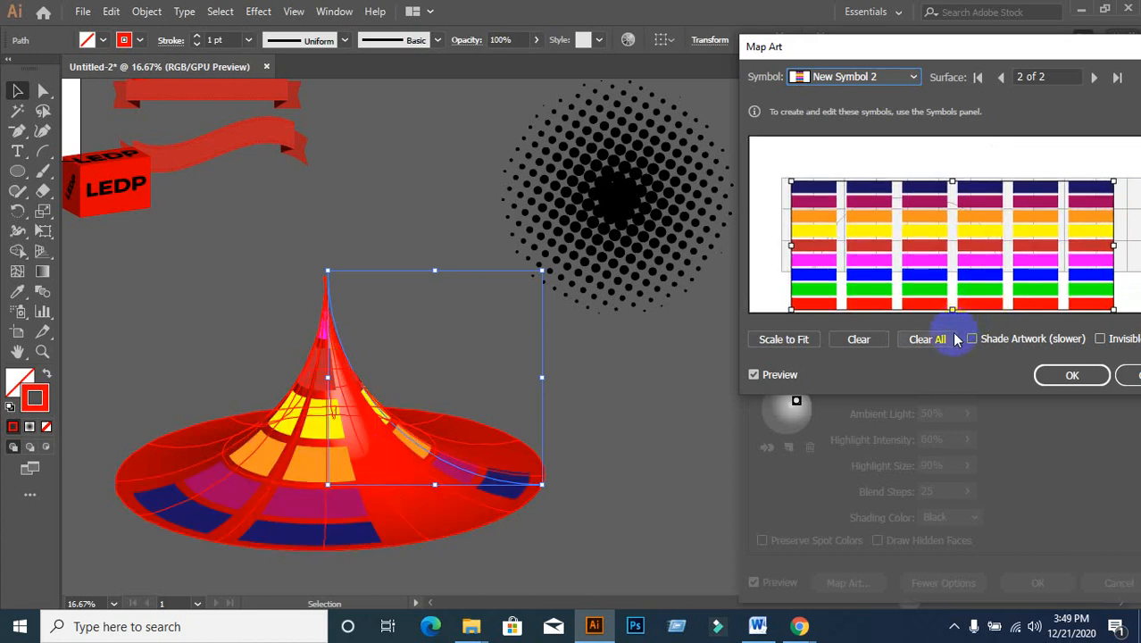
{"action": "left_click_drag", "start_coordinate": [1115, 246], "coordinate": [1027, 245]}
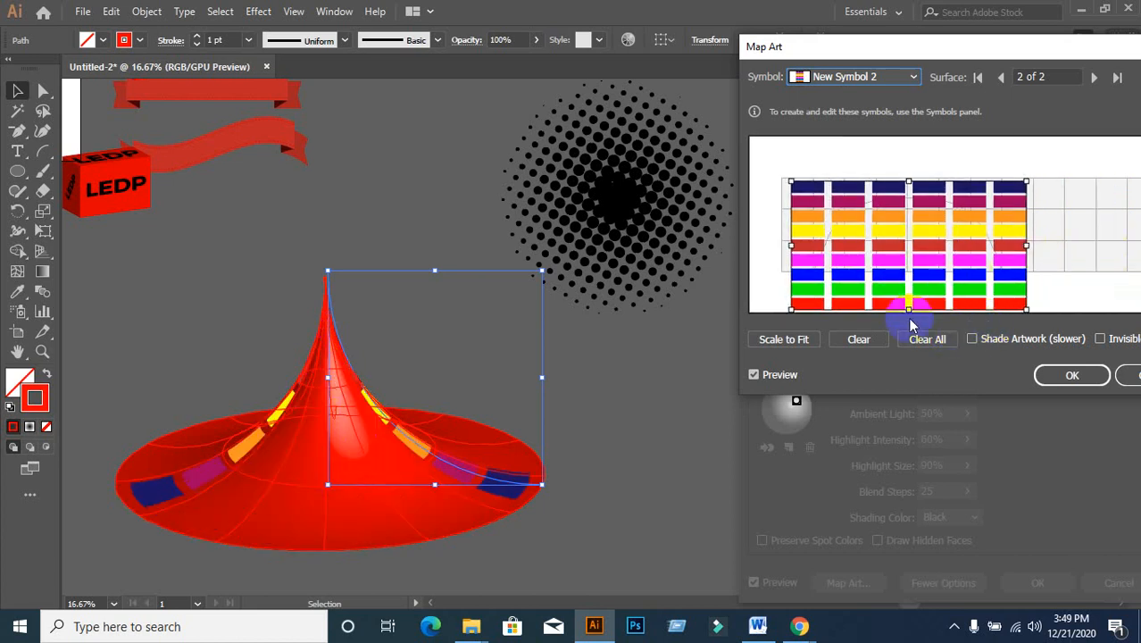
{"action": "left_click_drag", "start_coordinate": [910, 311], "coordinate": [943, 239]}
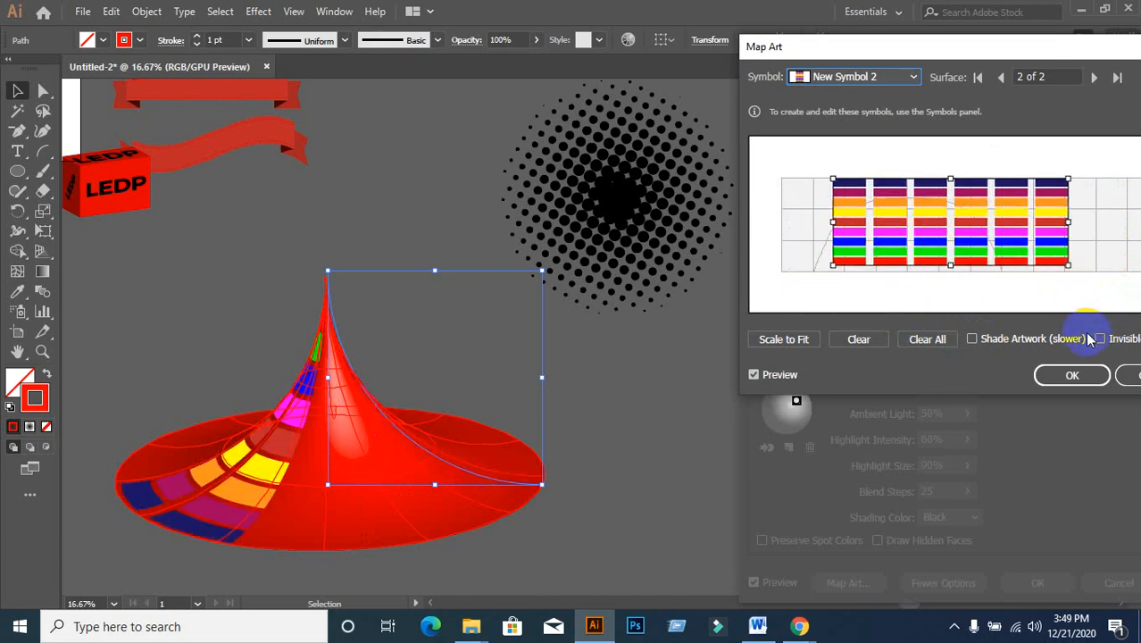
{"action": "left_click", "coordinate": [1099, 379]}
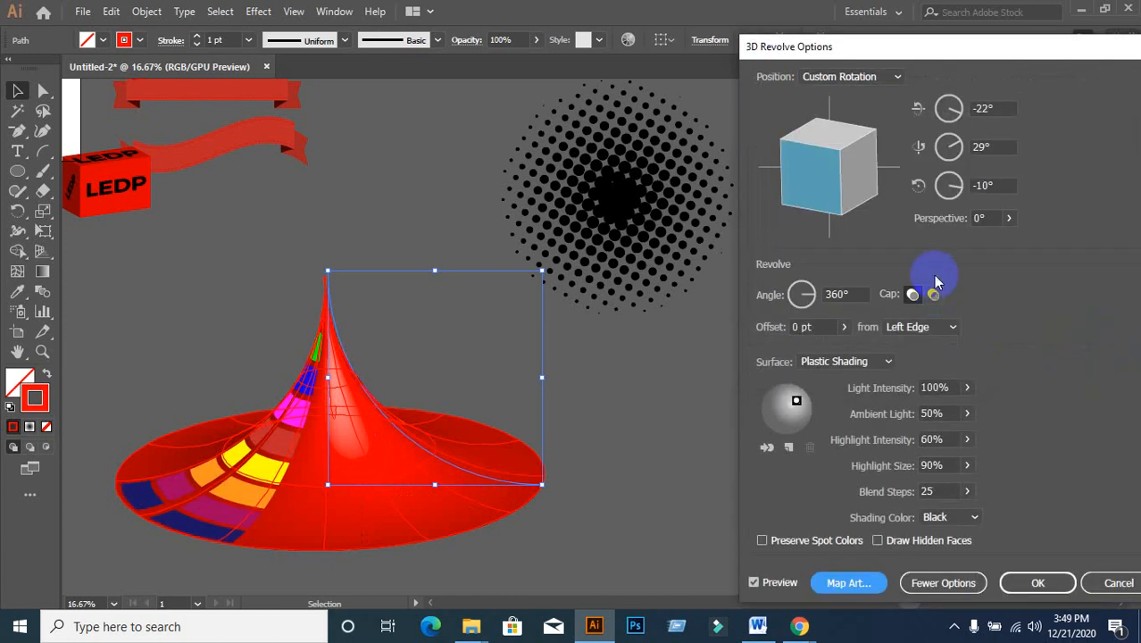
- Recheck the mapping of surface 1 of 2 without changing it and confirm the 3D Revolve on the arc
{"action": "left_click", "coordinate": [865, 582]}
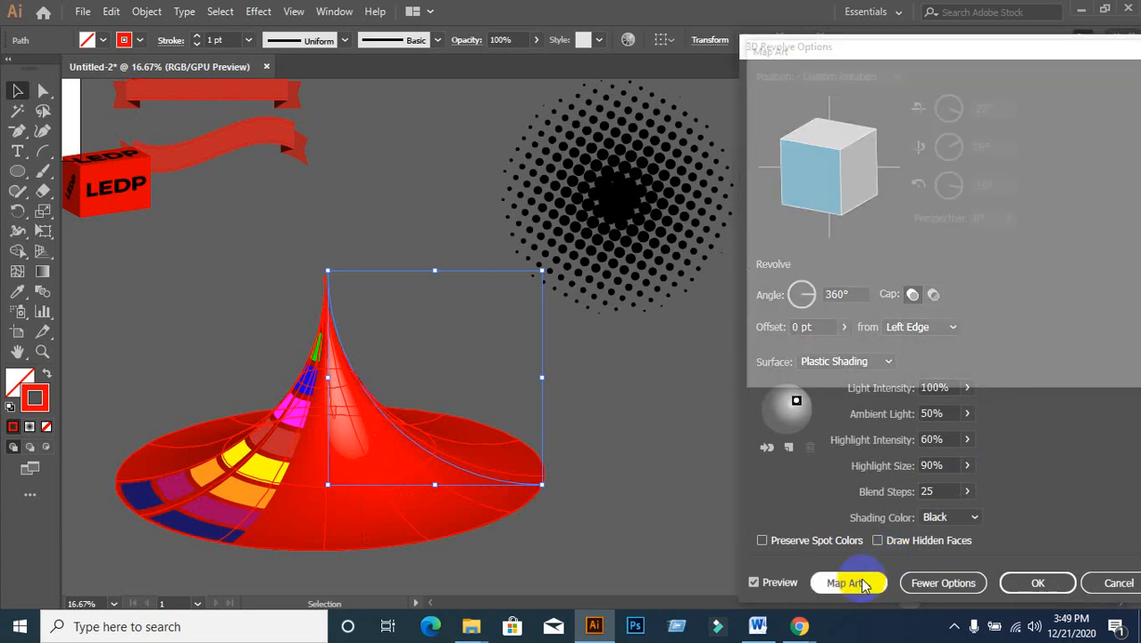
{"action": "left_click", "coordinate": [893, 81]}
{"action": "left_click", "coordinate": [890, 82]}
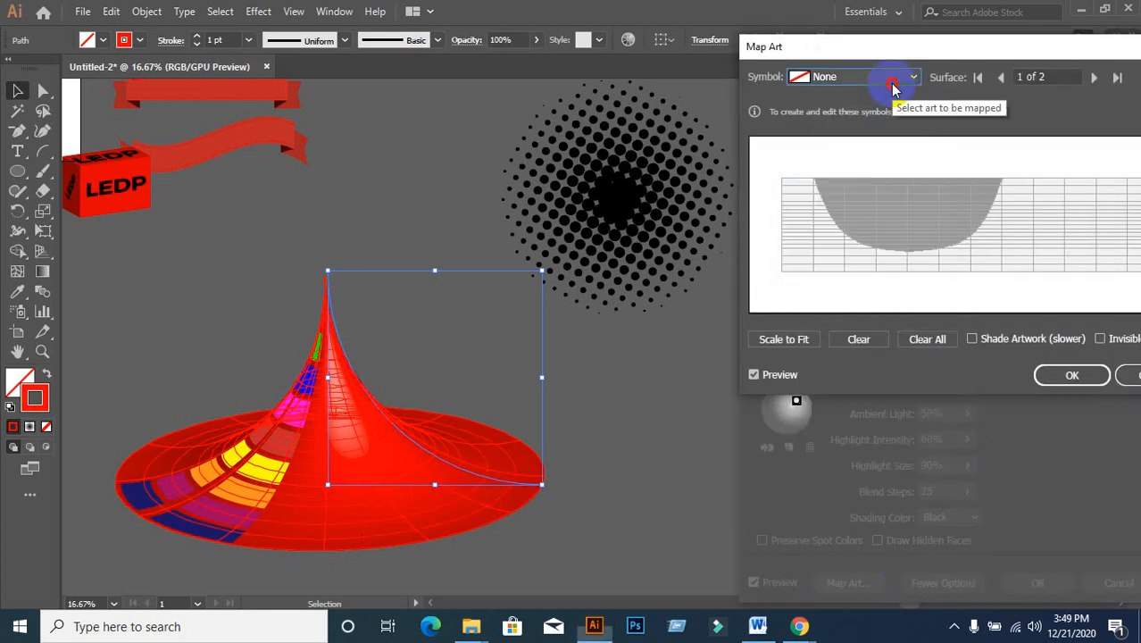
{"action": "left_click", "coordinate": [1125, 375]}
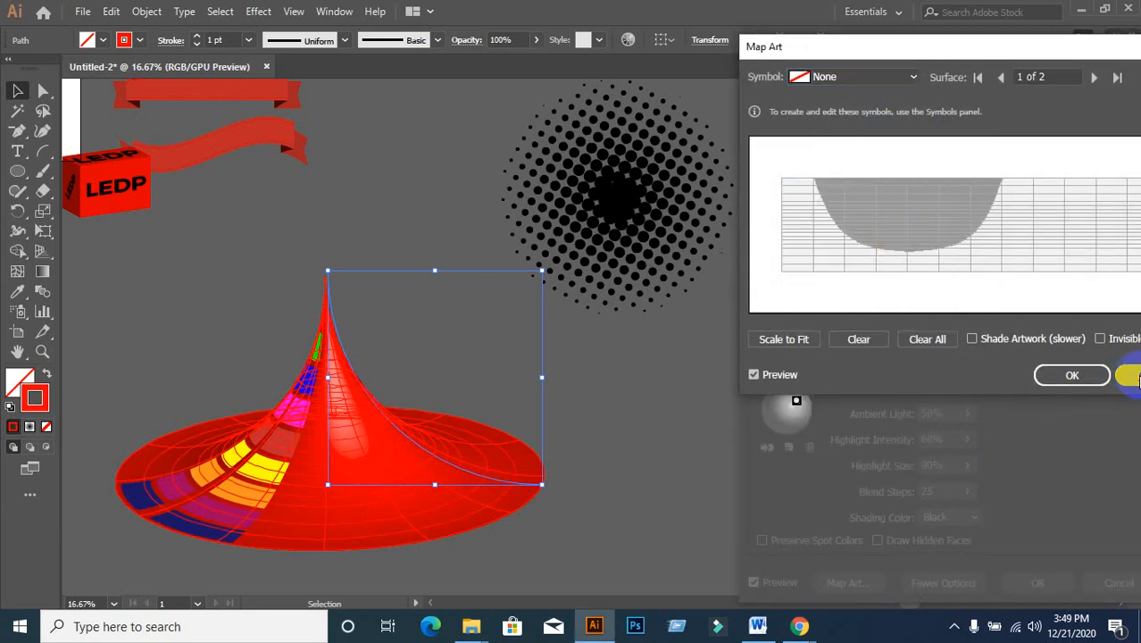
{"action": "left_click", "coordinate": [1043, 583]}
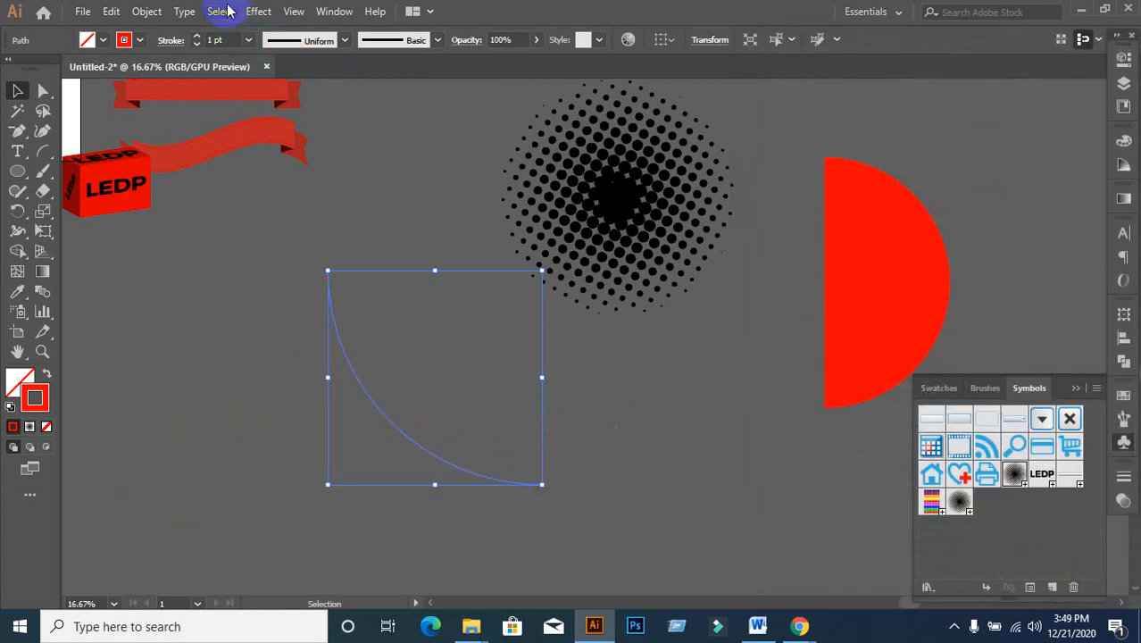
- Remove the arc and move the red half circle into the free space below and to the left of the halftone pattern
{"action": "left_click", "coordinate": [204, 275]}
{"action": "left_click", "coordinate": [454, 461]}
{"action": "left_click", "coordinate": [450, 455]}
{"action": "left_click_drag", "start_coordinate": [878, 294], "coordinate": [348, 345]}
- Set up a previewed 360° 3D Revolve of the red half circle from its left edge in the Off-Axis Front position
{"action": "left_click", "coordinate": [254, 11]}
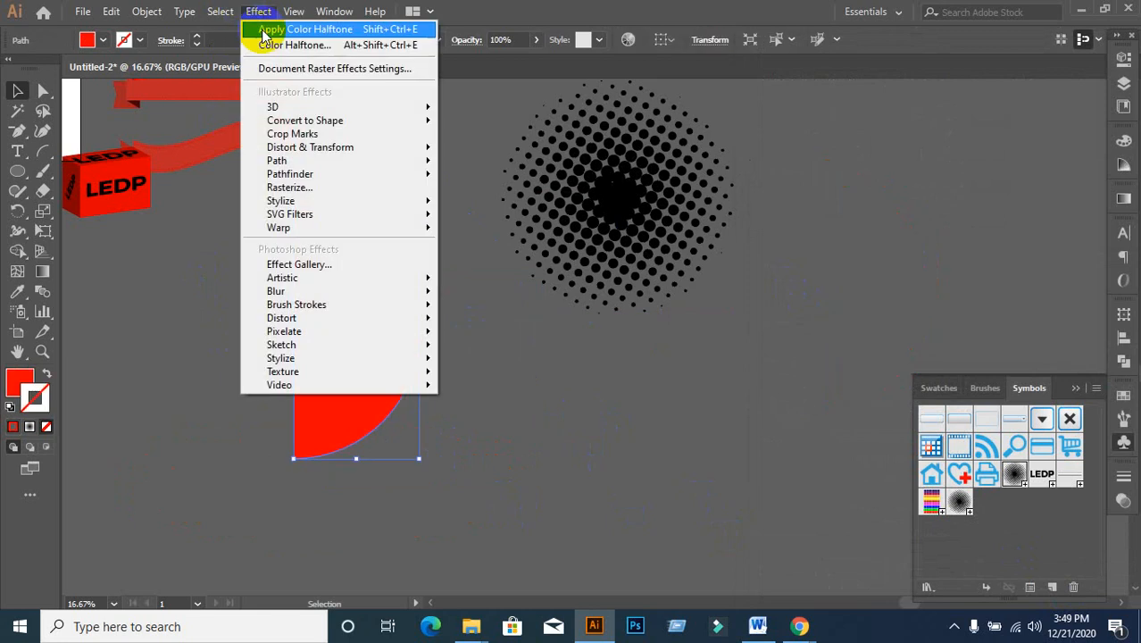
{"action": "mouse_move", "coordinate": [279, 216]}
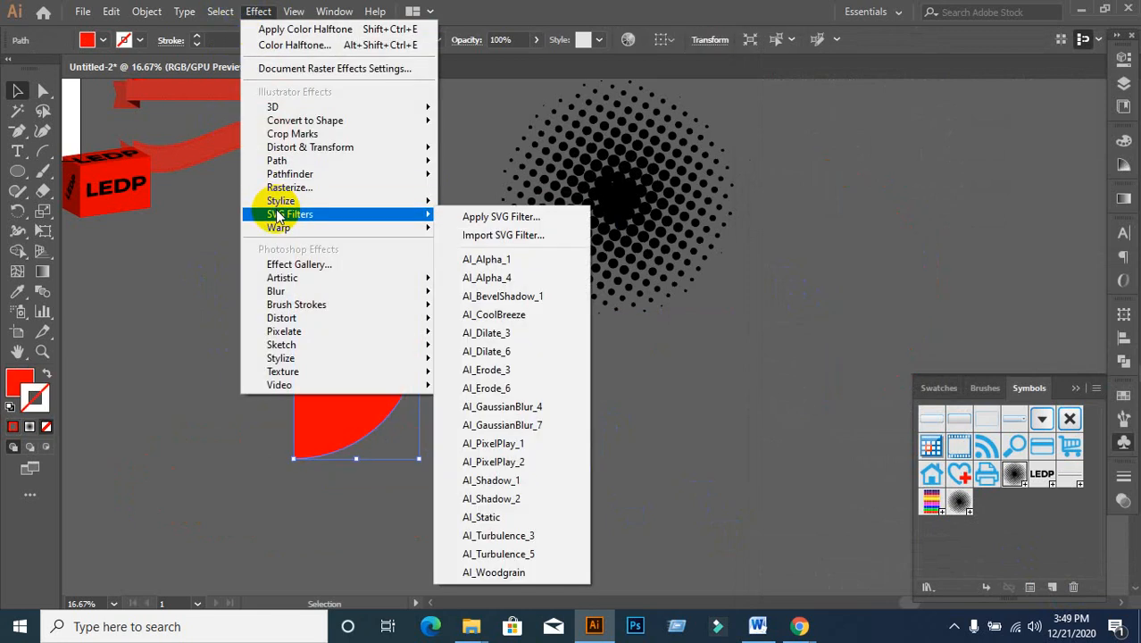
{"action": "mouse_move", "coordinate": [299, 105]}
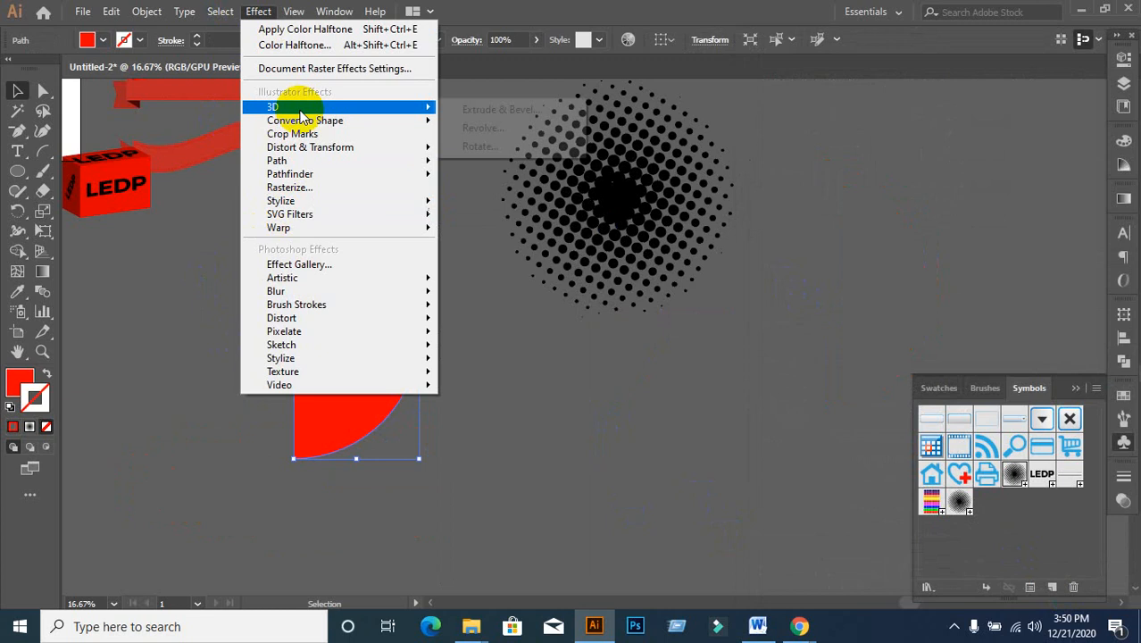
{"action": "left_click", "coordinate": [473, 129]}
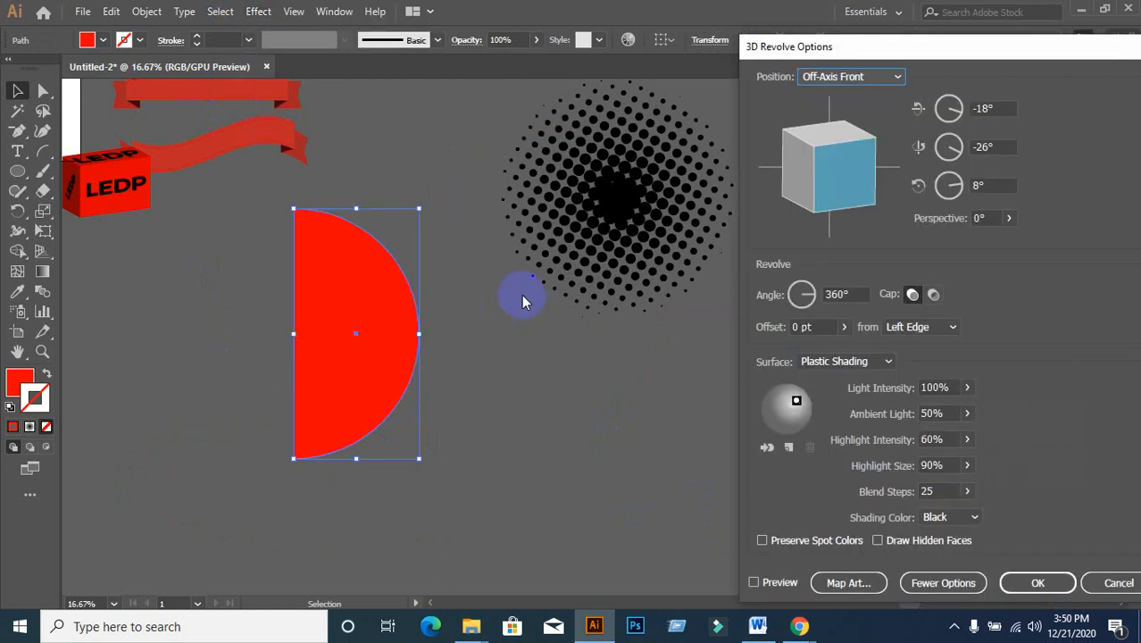
{"action": "left_click", "coordinate": [753, 582]}
- Map New Symbol 3 onto the sphere's surface, enlarge it to nearly the grid's height and shift it partly over the shaded area
{"action": "left_click", "coordinate": [848, 582]}
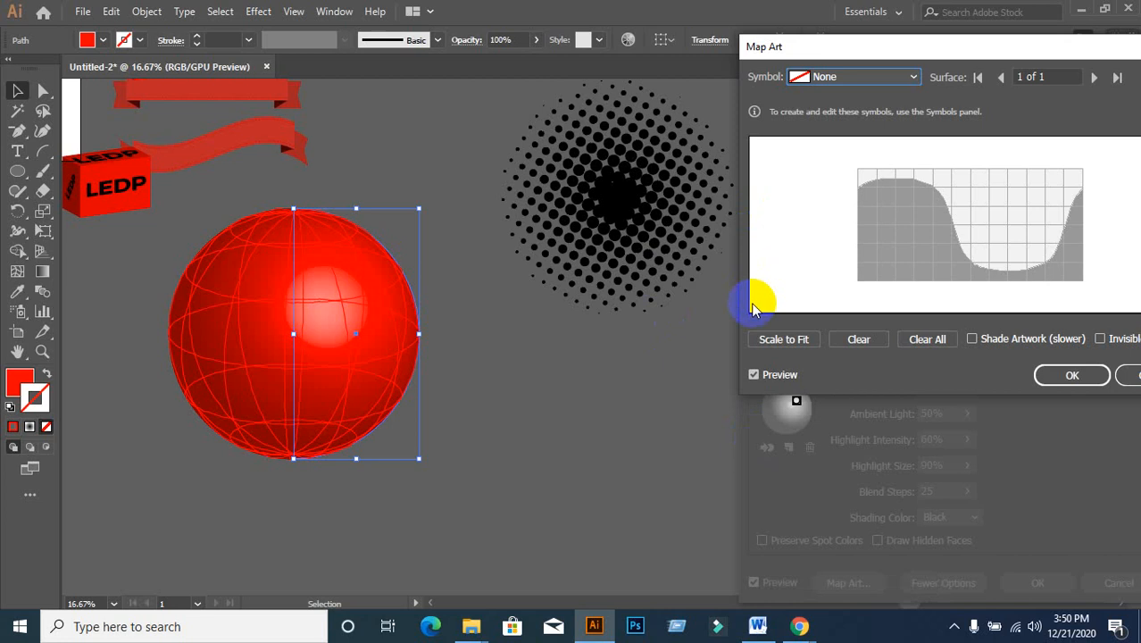
{"action": "left_click", "coordinate": [864, 80]}
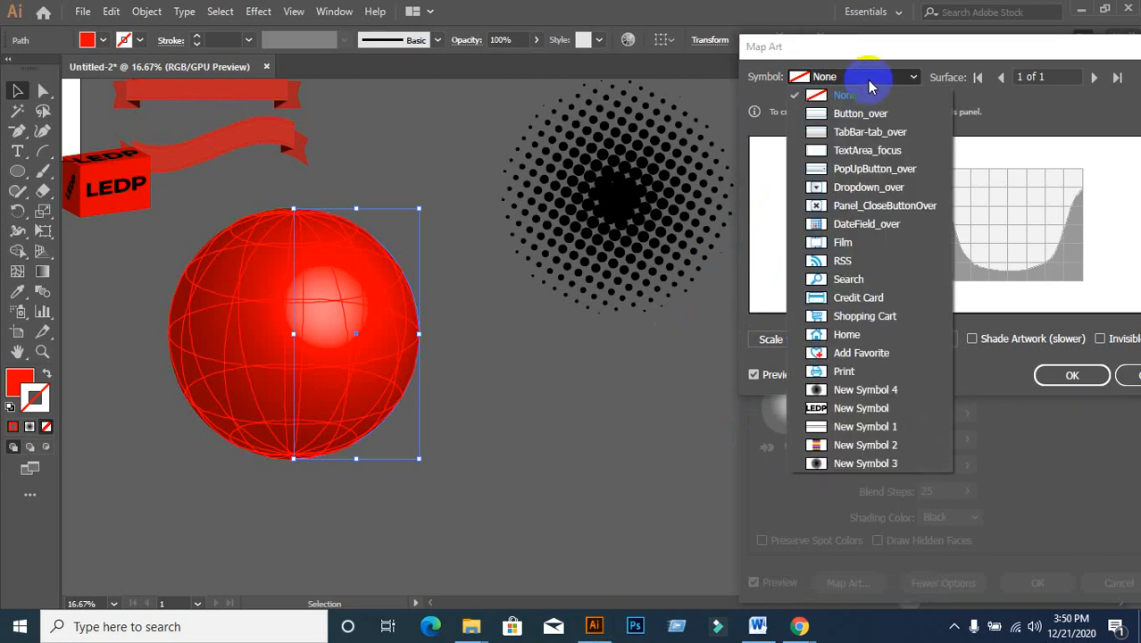
{"action": "left_click", "coordinate": [835, 463]}
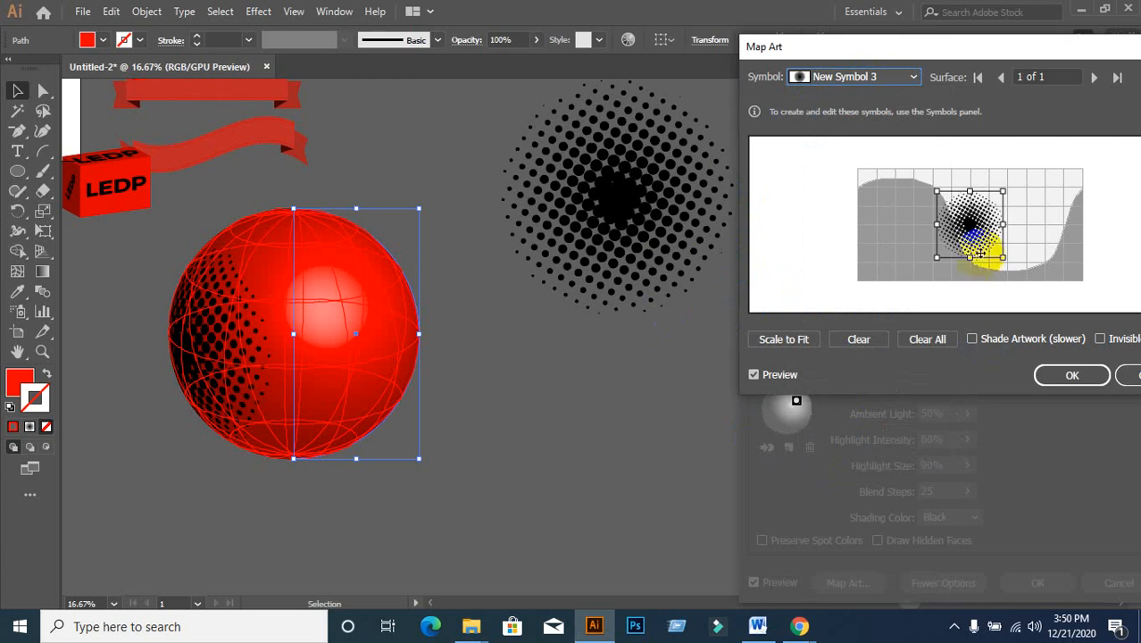
{"action": "mouse_move", "coordinate": [969, 246]}
{"action": "left_mouse_down"}
{"action": "mouse_move", "coordinate": [932, 244]}
{"action": "mouse_move", "coordinate": [981, 237]}
{"action": "mouse_move", "coordinate": [1030, 258]}
{"action": "mouse_move", "coordinate": [1045, 288]}
{"action": "left_mouse_up"}
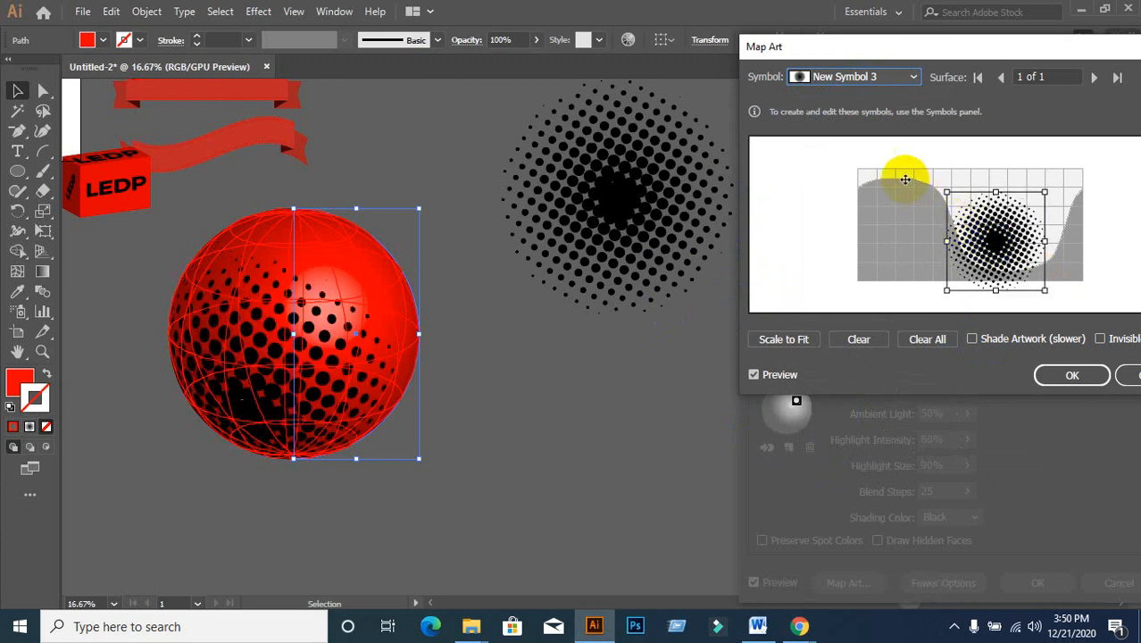
{"action": "left_click_drag", "start_coordinate": [948, 194], "coordinate": [927, 172]}
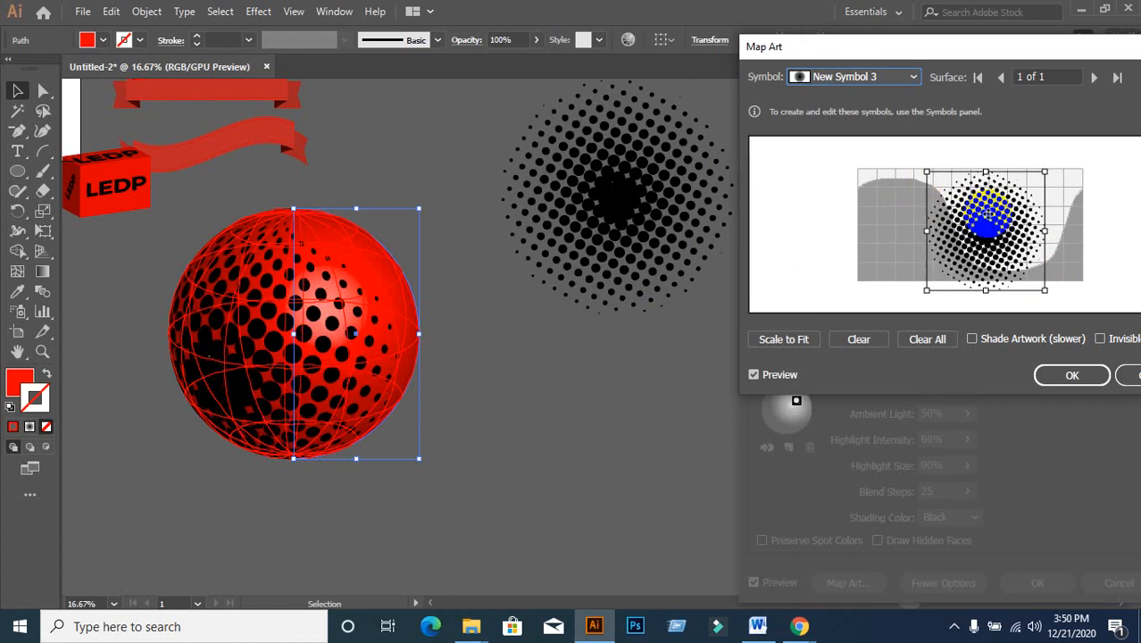
{"action": "left_click_drag", "start_coordinate": [1002, 217], "coordinate": [975, 214]}
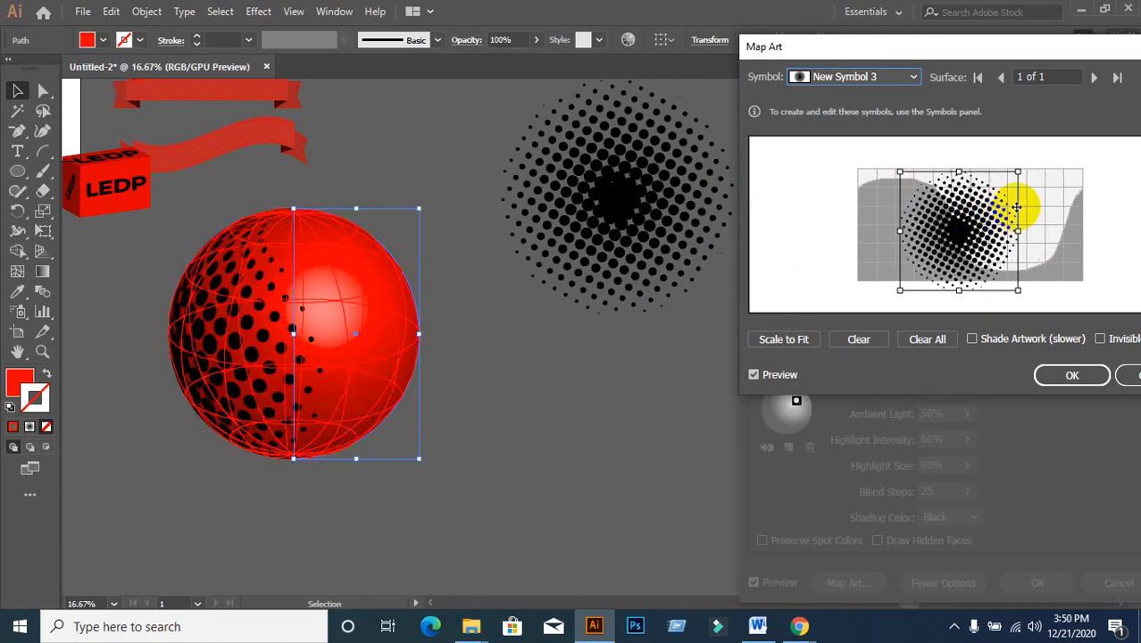
{"action": "left_click_drag", "start_coordinate": [1021, 168], "coordinate": [1007, 183]}
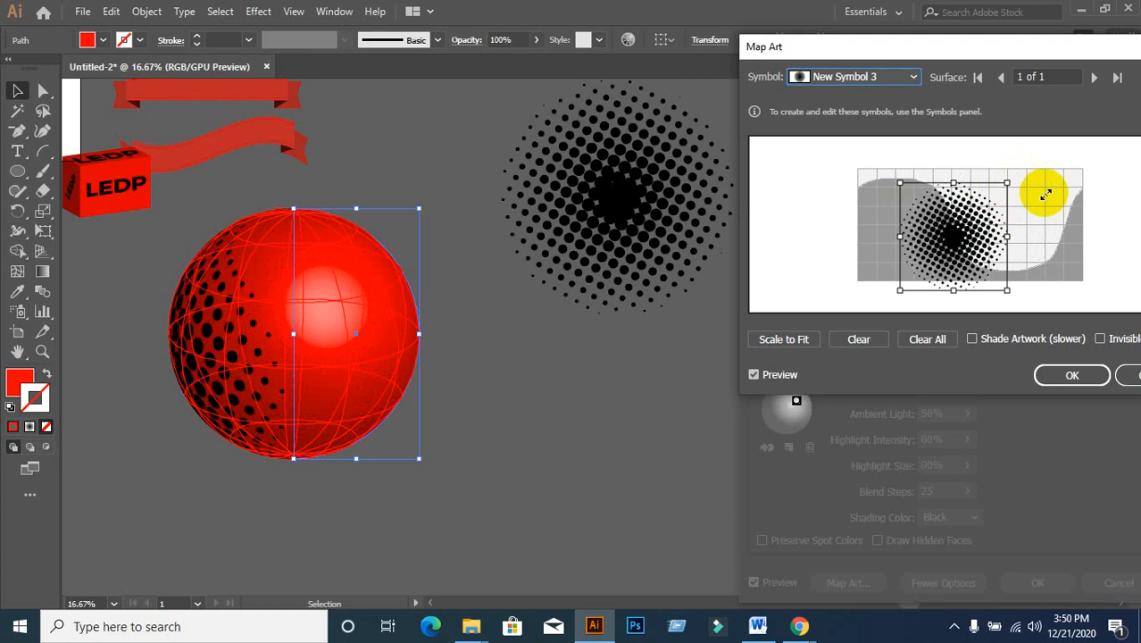
- Make the sphere's geometry invisible, apply the mapping and the 3D Revolve, and deselect the result
{"action": "left_click", "coordinate": [1101, 339]}
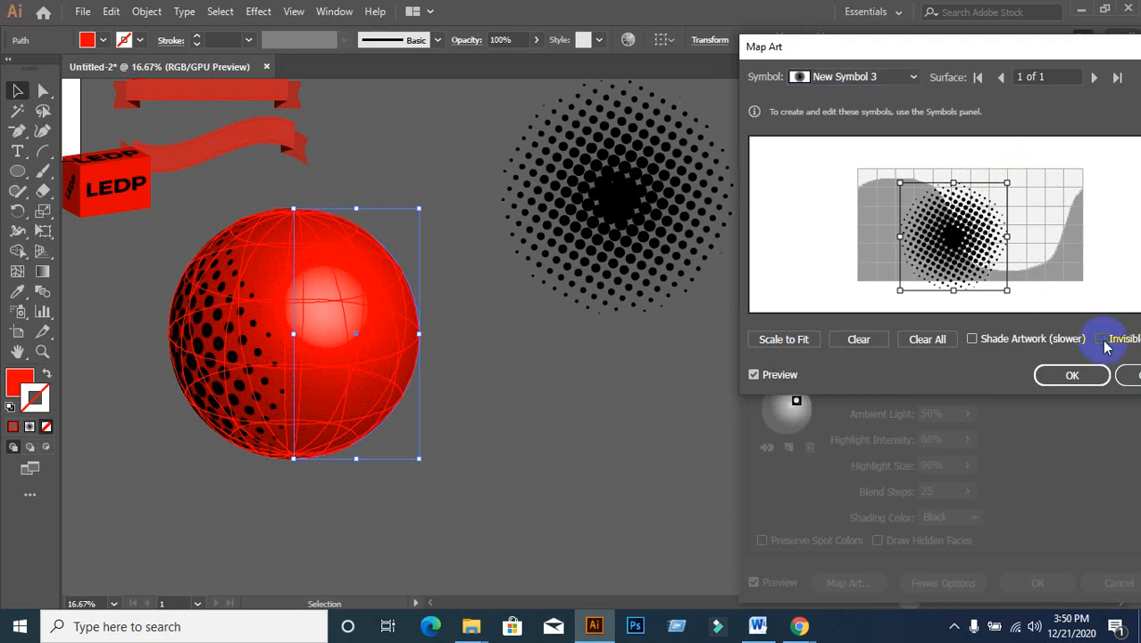
{"action": "left_click", "coordinate": [1063, 377]}
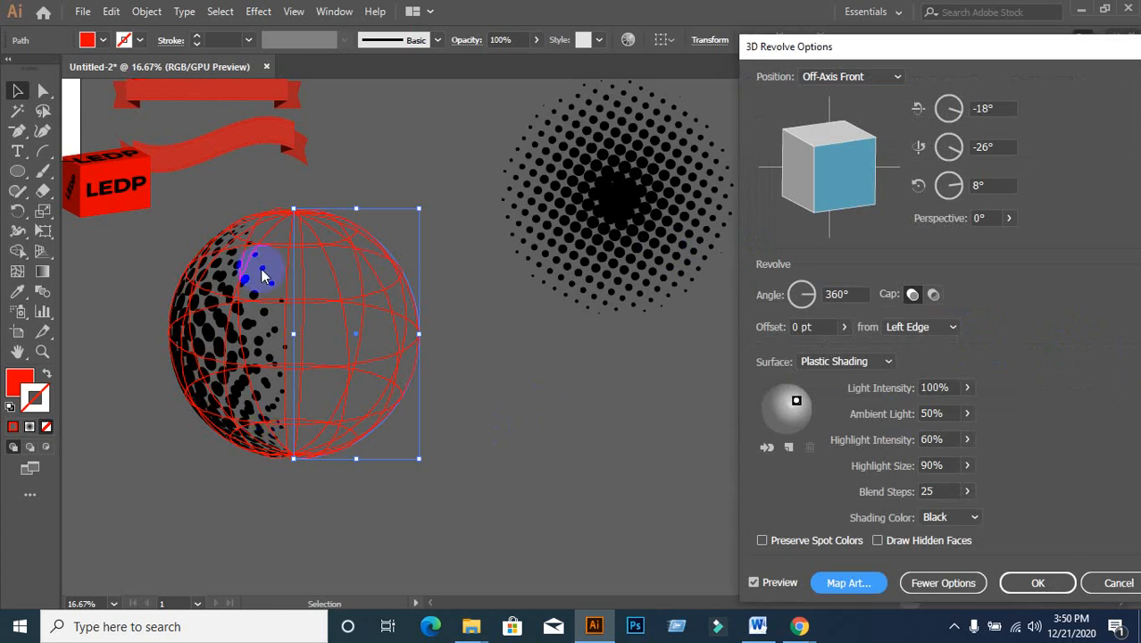
{"action": "left_click", "coordinate": [1035, 583]}
{"action": "left_click", "coordinate": [485, 500]}
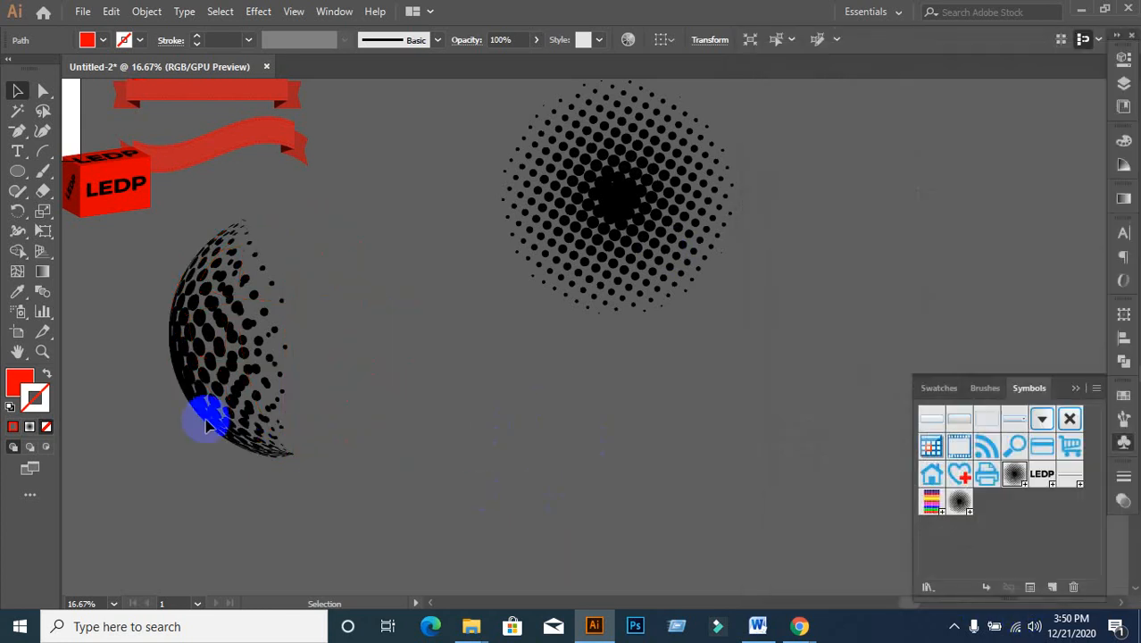
- Inspect the halftone-dotted sphere up close and undo the 3D Revolve to restore the plain red half circle
{"action": "scroll", "coordinate": [158, 339], "scroll_direction": "up", "scroll_amount": 3}
{"action": "scroll", "coordinate": [308, 349], "scroll_direction": "down", "scroll_amount": 1}
{"action": "scroll", "coordinate": [307, 349], "scroll_direction": "down", "scroll_amount": 2}
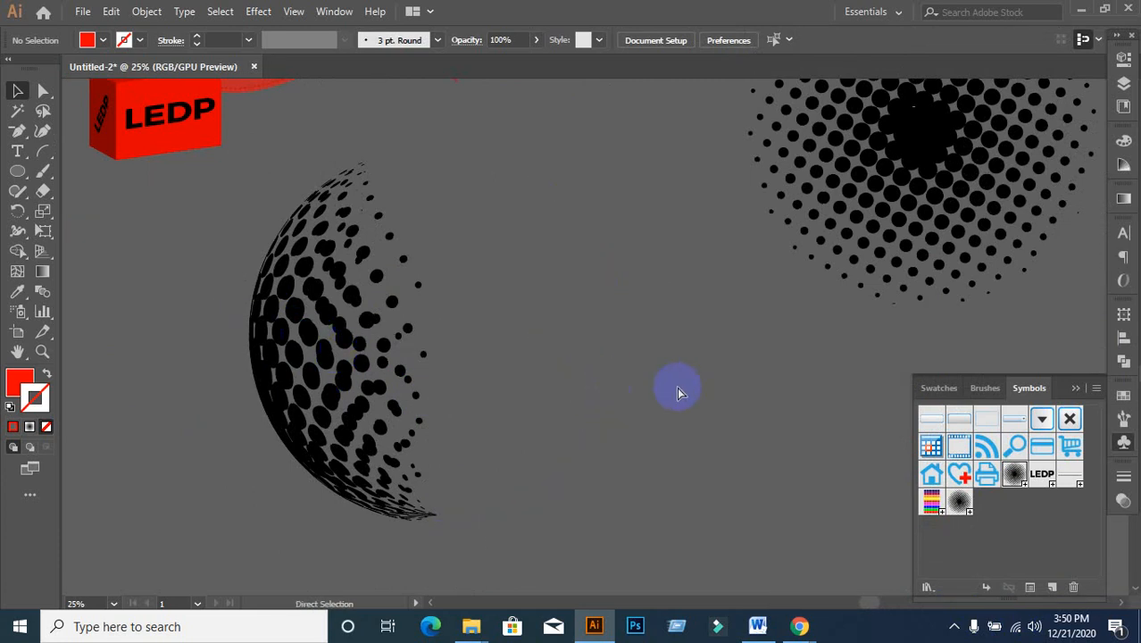
{"action": "key", "text": "ctrl+z"}
{"action": "key", "text": "Delete"}
{"action": "key", "text": "ctrl+z"}
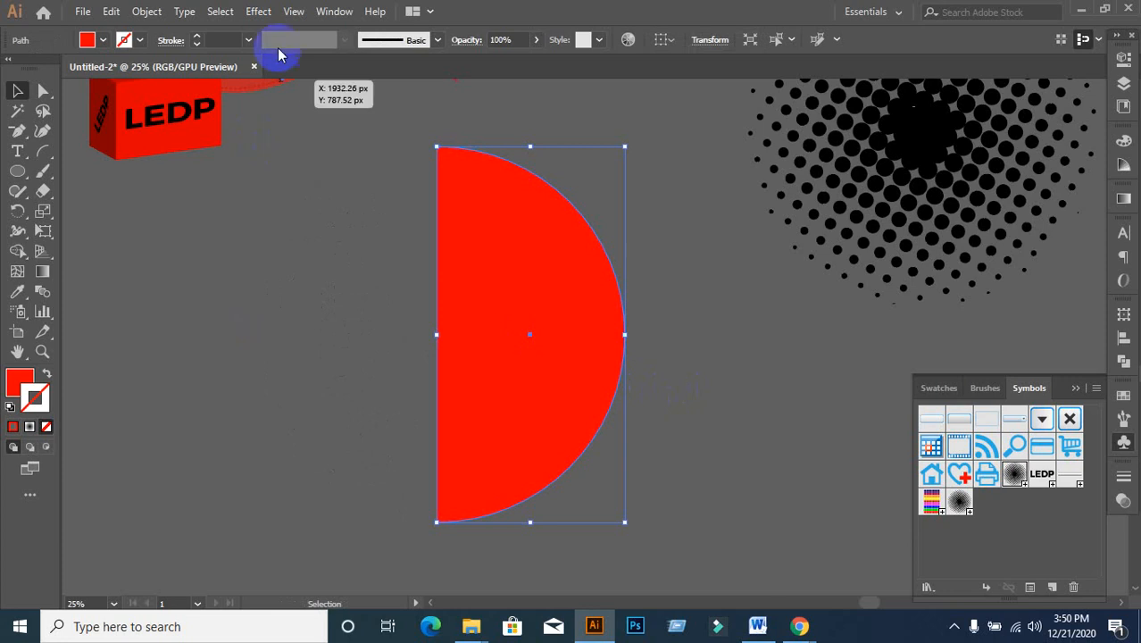
- Start a 3D Revolve of the red half circle with the preview on and open its surface art mapping
{"action": "left_click", "coordinate": [258, 11]}
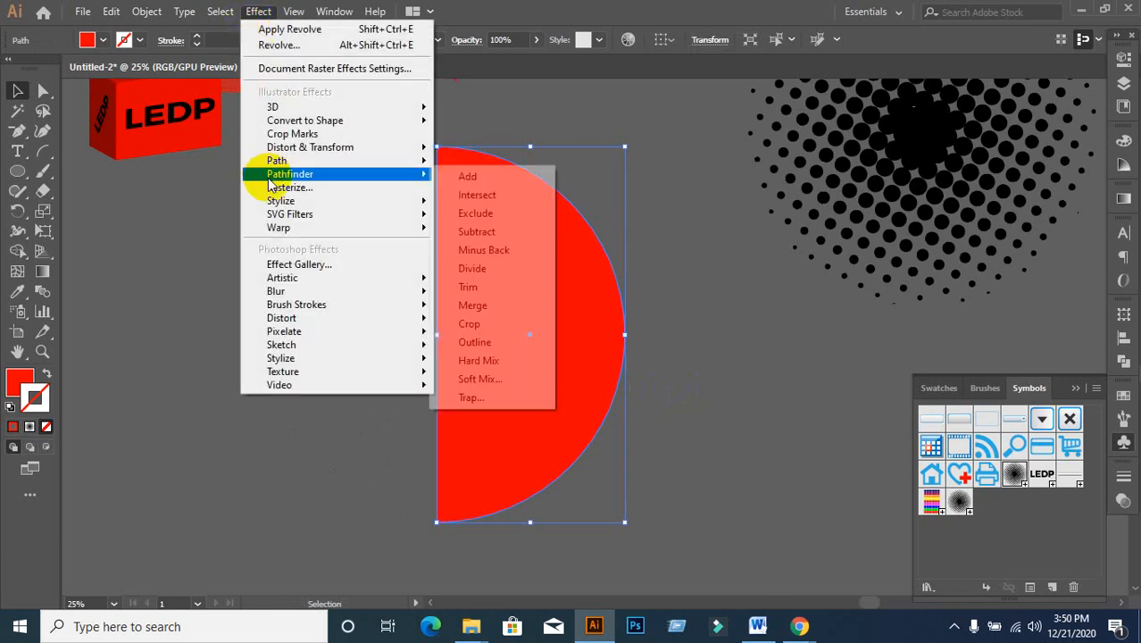
{"action": "mouse_move", "coordinate": [280, 129]}
{"action": "mouse_move", "coordinate": [273, 107]}
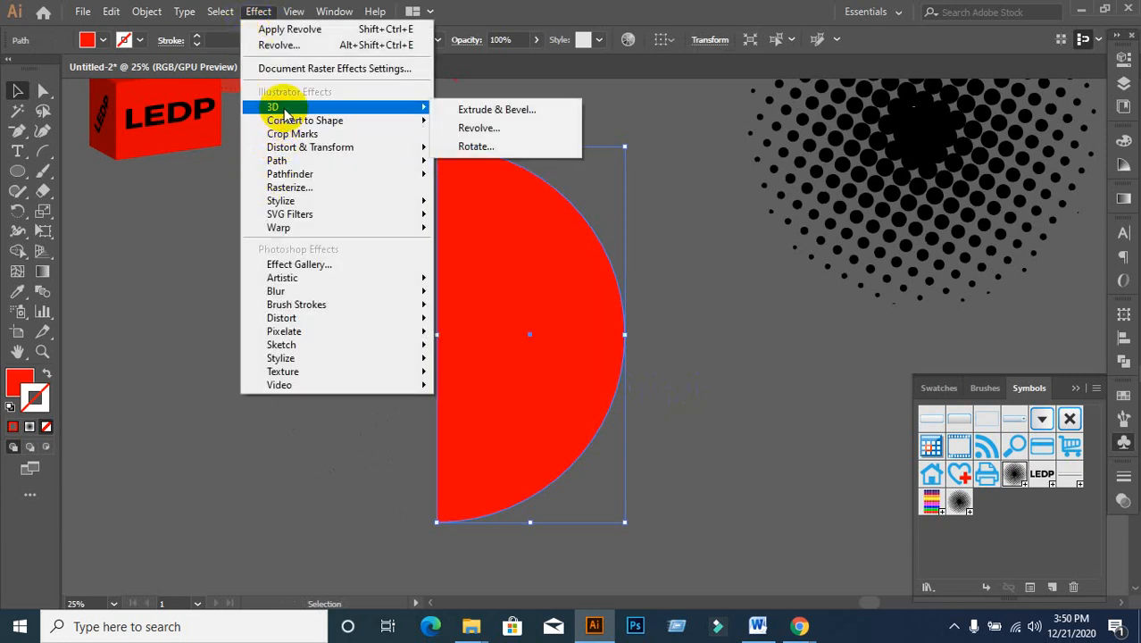
{"action": "left_click", "coordinate": [451, 131]}
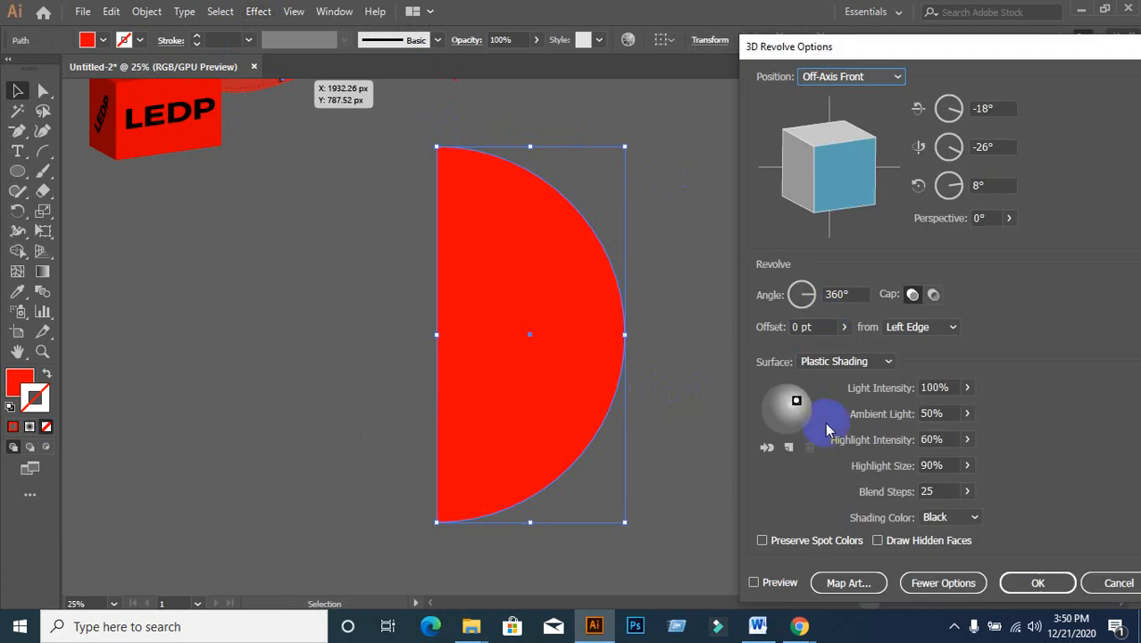
{"action": "left_click", "coordinate": [756, 584]}
{"action": "left_click", "coordinate": [848, 583]}
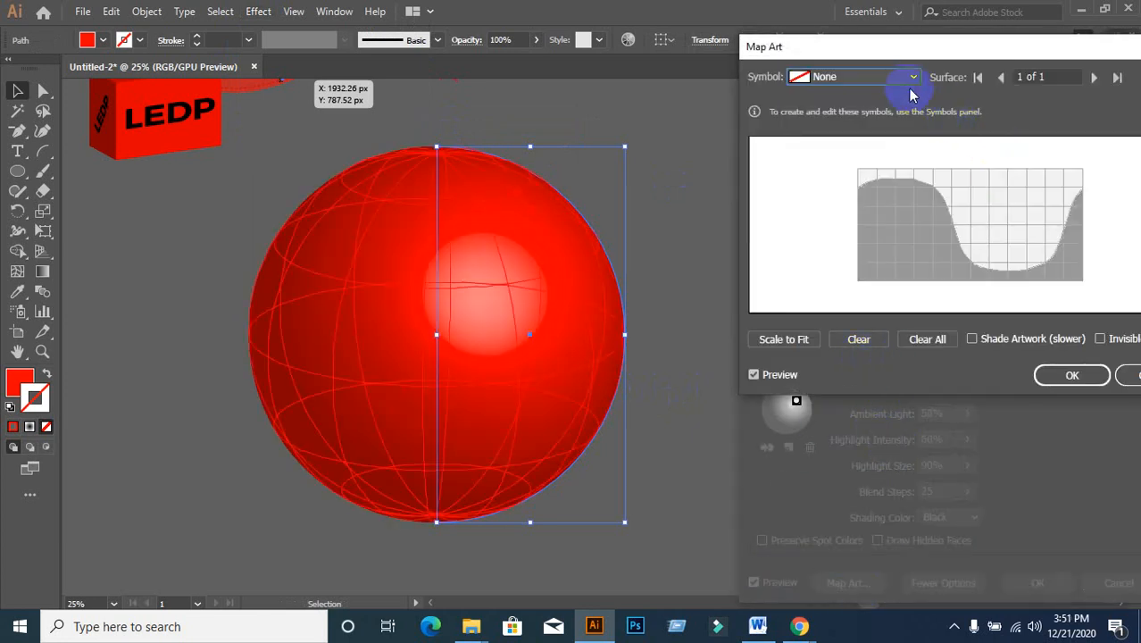
- Map New Symbol 4 onto the sphere's surface, shift it partly over the shaded area and make the geometry invisible
{"action": "left_click", "coordinate": [912, 78]}
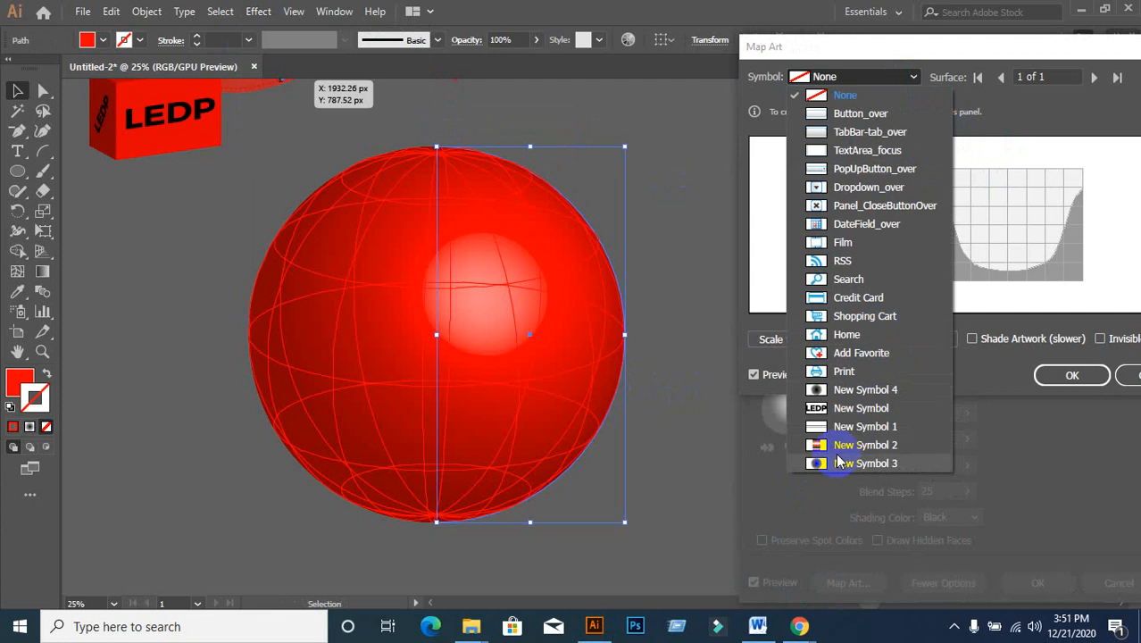
{"action": "left_click", "coordinate": [835, 389]}
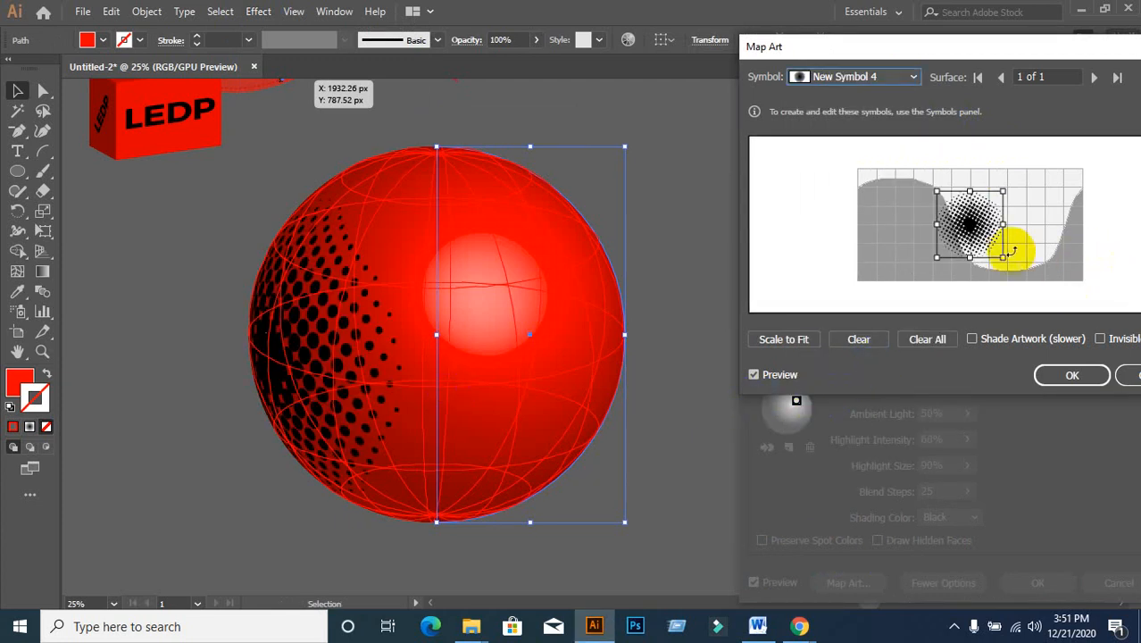
{"action": "left_click_drag", "start_coordinate": [988, 231], "coordinate": [943, 232]}
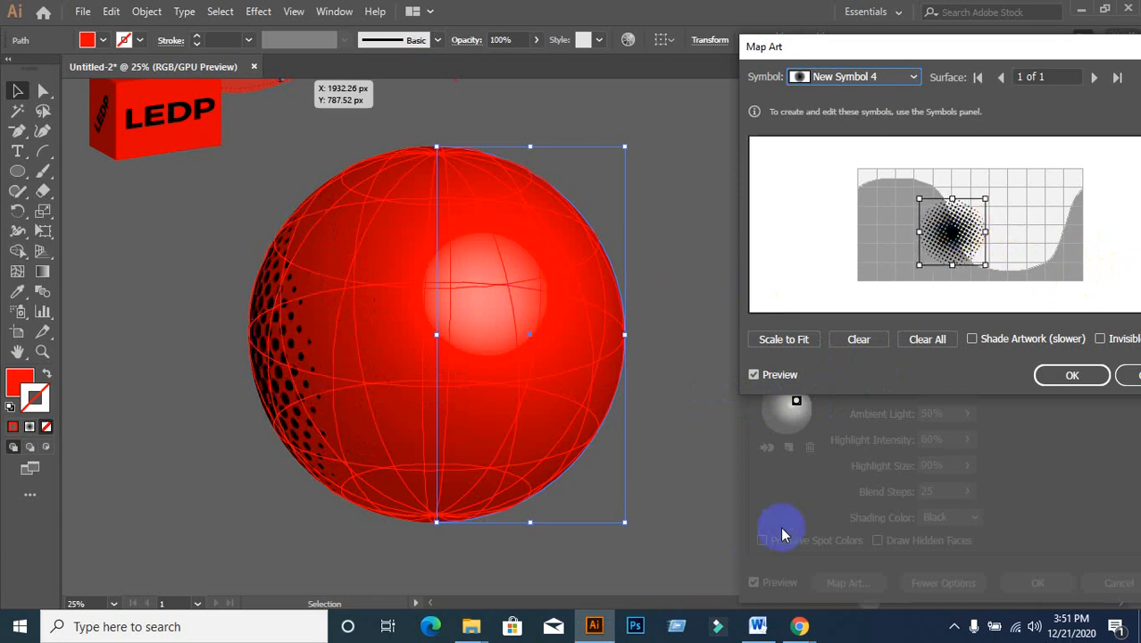
{"action": "left_click", "coordinate": [1101, 340]}
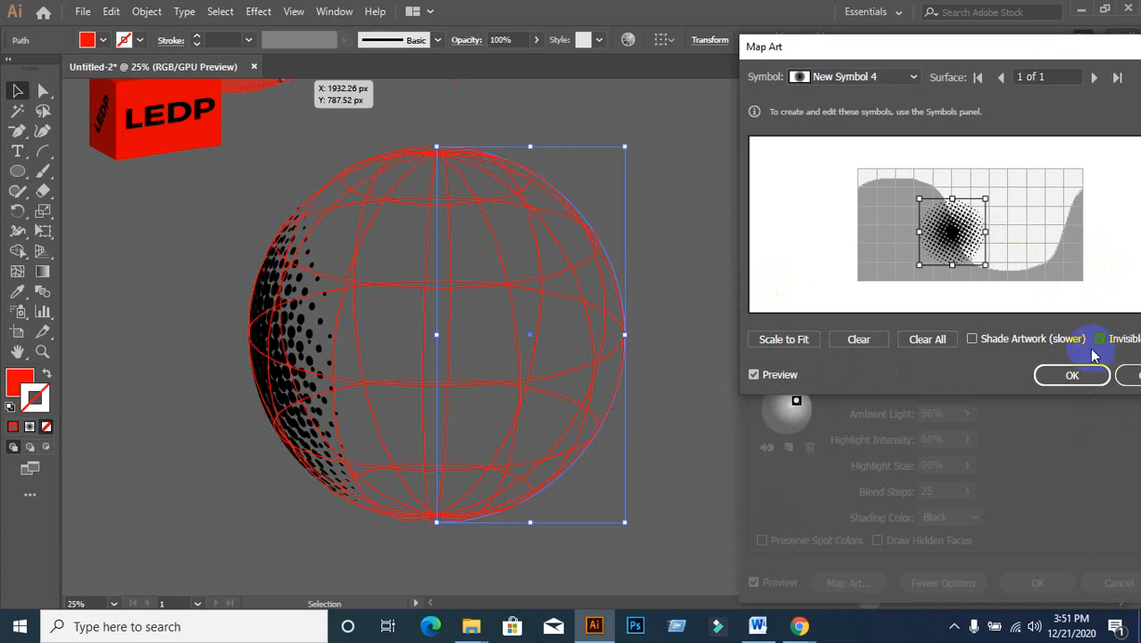
- Enlarge the mapped symbol and place it over the surface grid's lower right corner, then apply the mapping and the 3D Revolve
{"action": "left_click", "coordinate": [957, 234]}
{"action": "left_click_drag", "start_coordinate": [991, 233], "coordinate": [995, 213]}
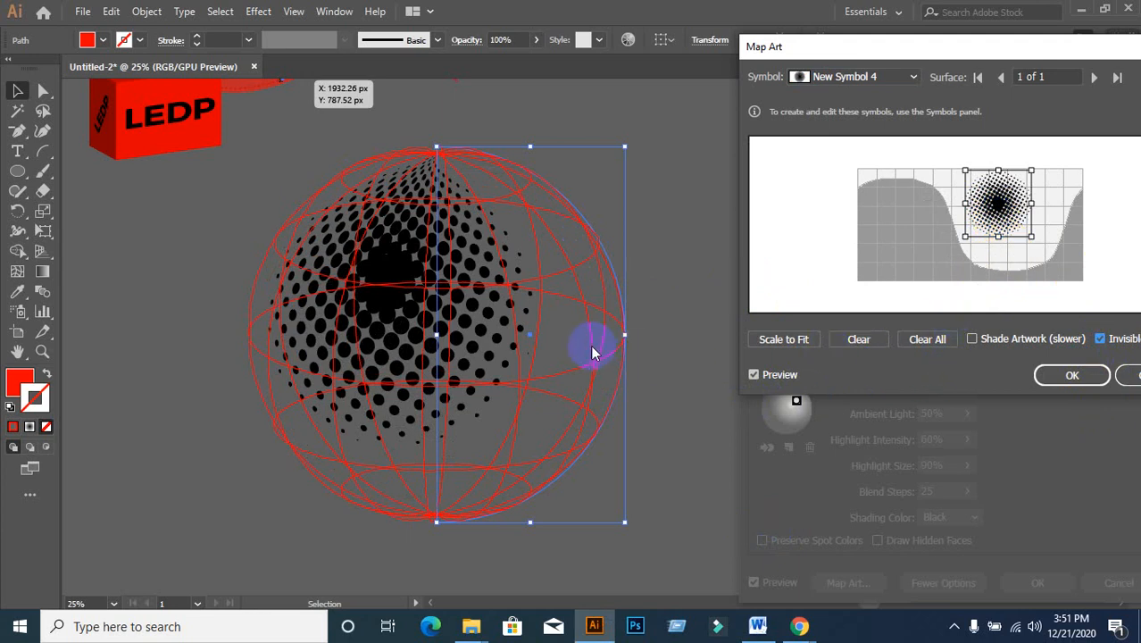
{"action": "left_click_drag", "start_coordinate": [991, 210], "coordinate": [919, 181]}
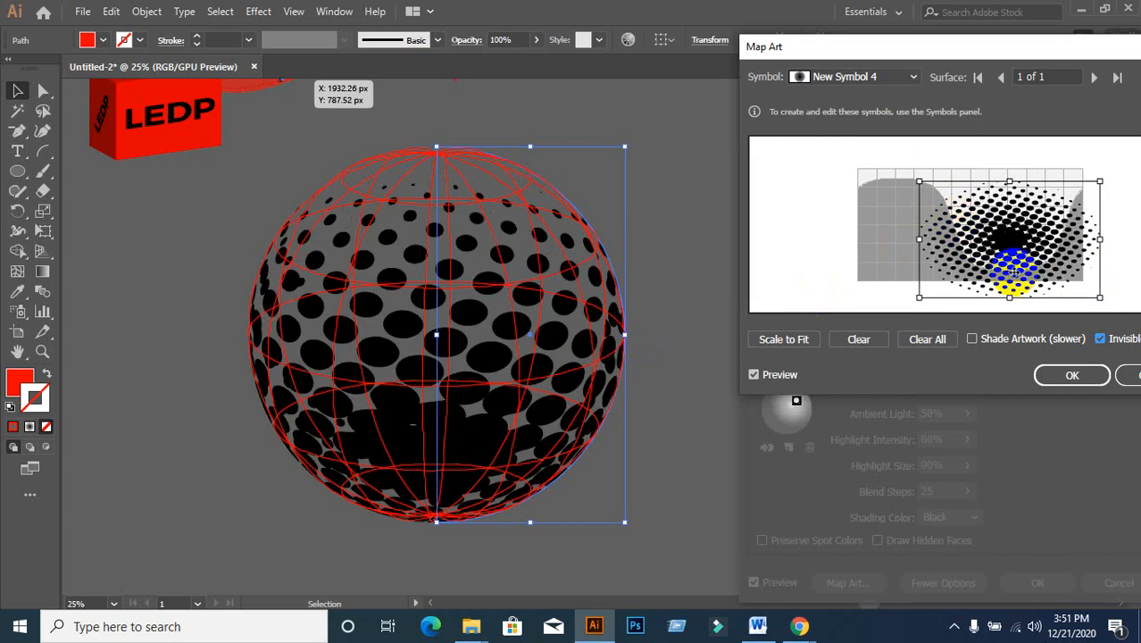
{"action": "left_click_drag", "start_coordinate": [918, 181], "coordinate": [1074, 257]}
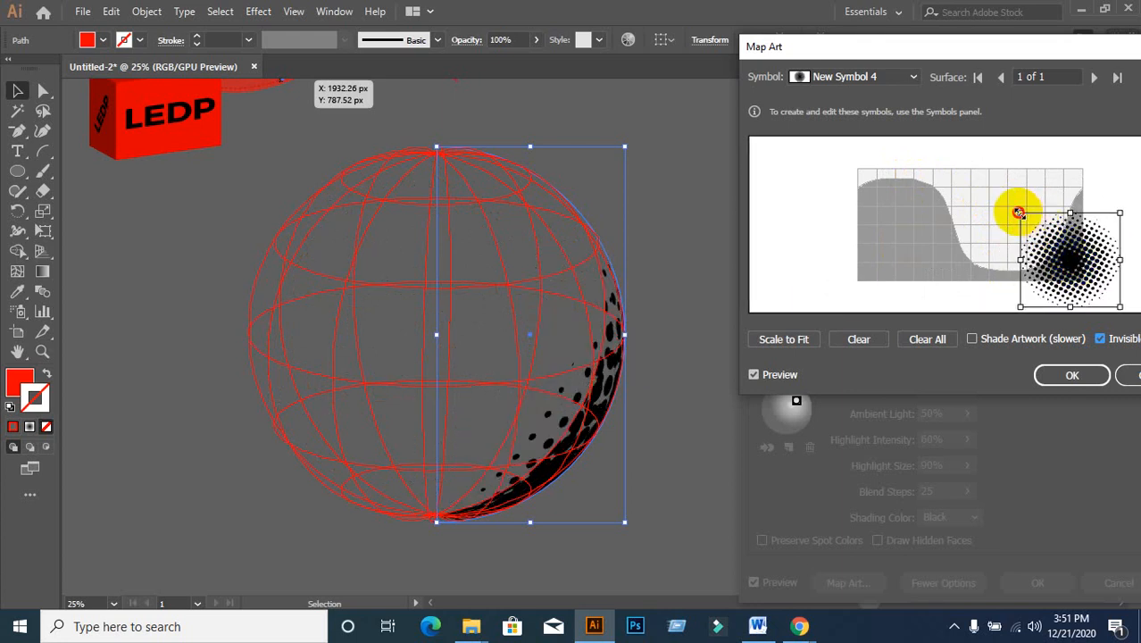
{"action": "left_click_drag", "start_coordinate": [1019, 212], "coordinate": [989, 197]}
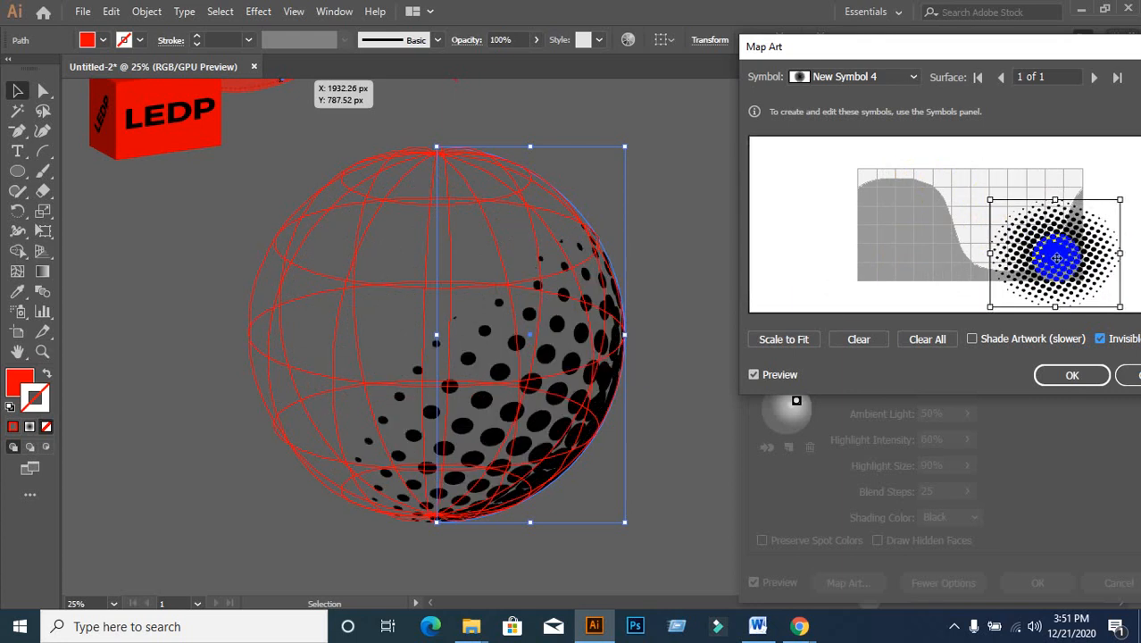
{"action": "left_click_drag", "start_coordinate": [1056, 258], "coordinate": [1062, 266]}
{"action": "left_click", "coordinate": [1067, 375]}
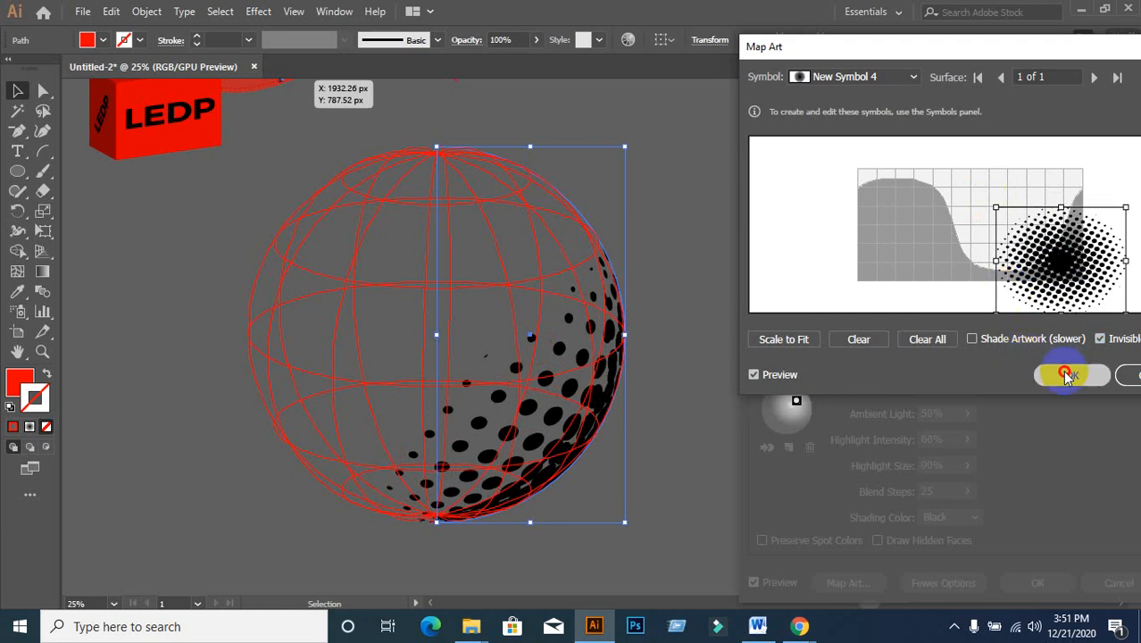
{"action": "left_click", "coordinate": [1041, 581]}
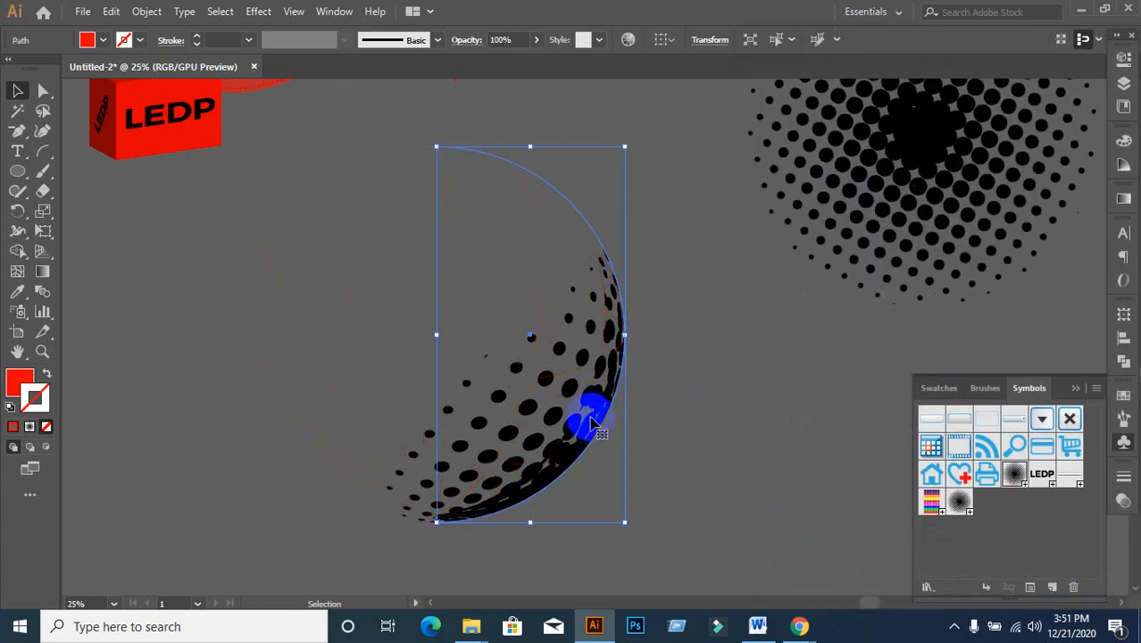
- Expand the appearance of the dotted sphere and move it to the lower right of the flat halftone circle
{"action": "left_click", "coordinate": [146, 15]}
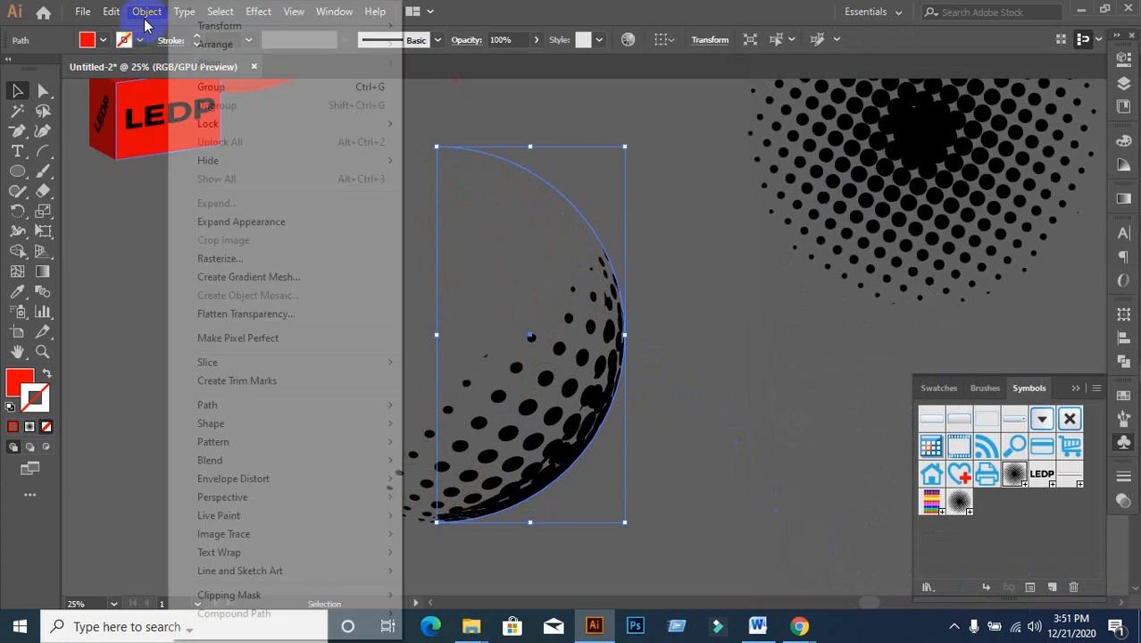
{"action": "left_click", "coordinate": [228, 222]}
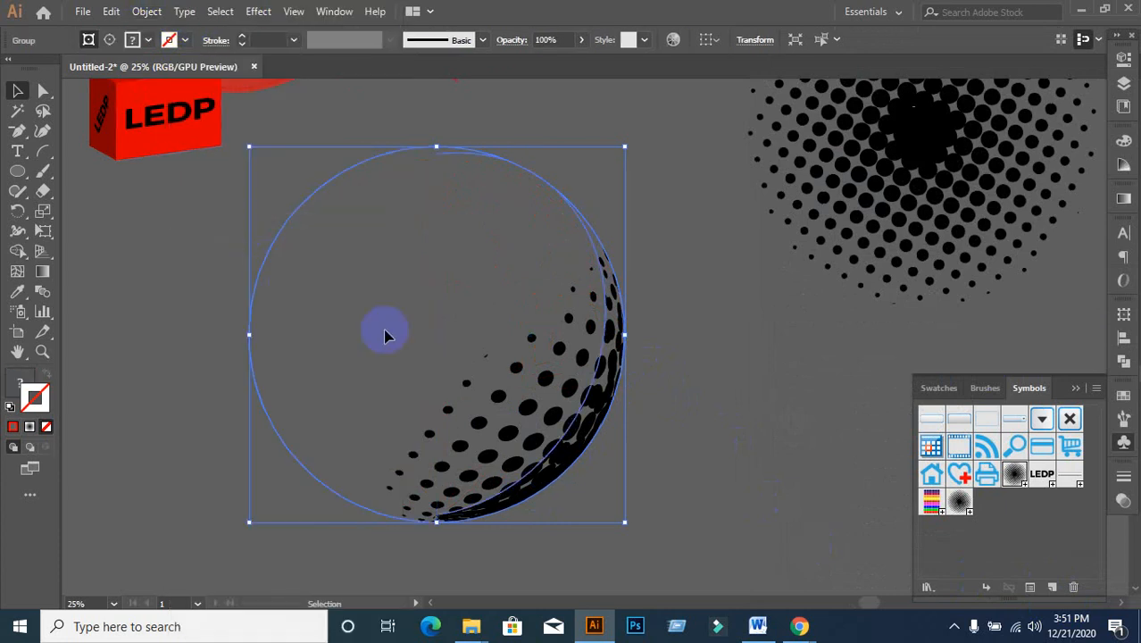
{"action": "left_click_drag", "start_coordinate": [576, 433], "coordinate": [801, 415]}
{"action": "left_click", "coordinate": [371, 378]}
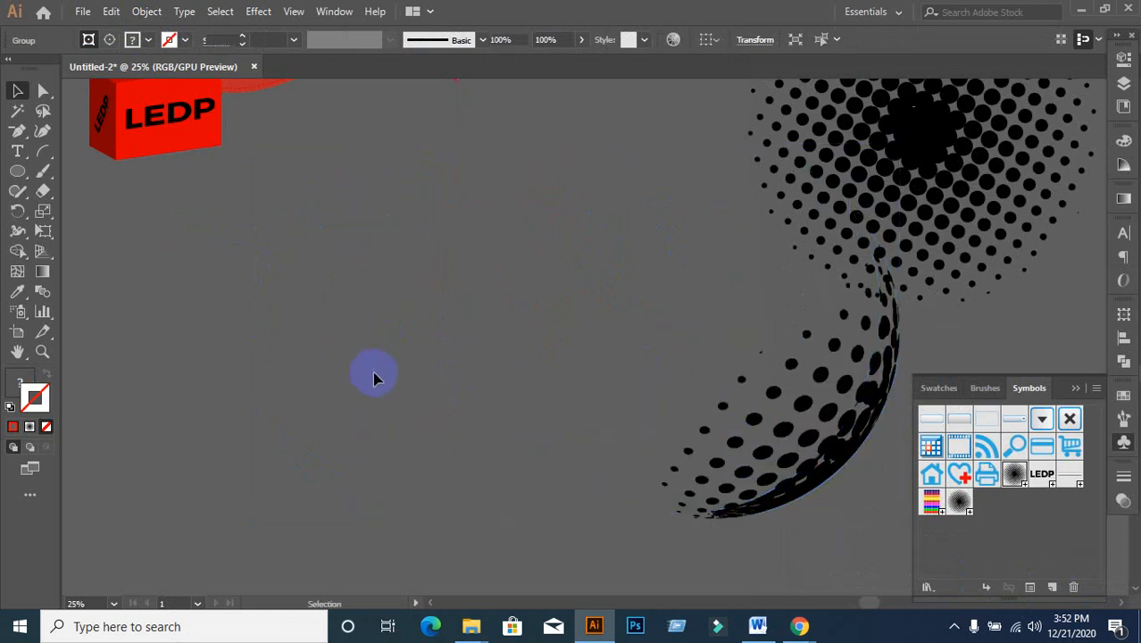
{"action": "scroll", "coordinate": [425, 370], "scroll_direction": "down", "scroll_amount": 1}
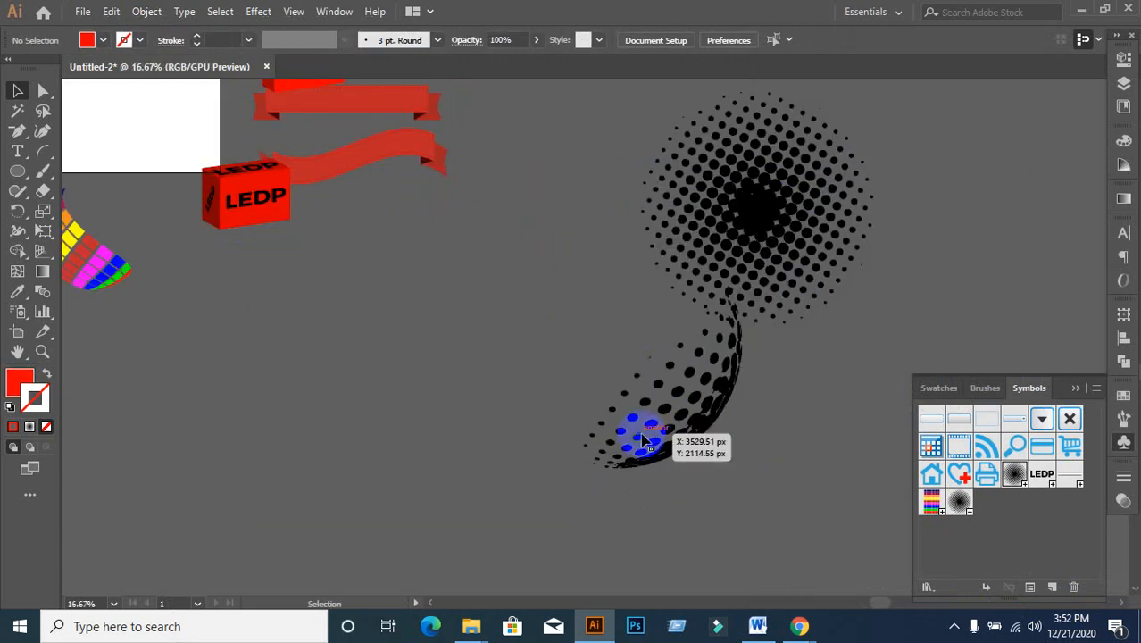
{"action": "left_click_drag", "start_coordinate": [641, 432], "coordinate": [847, 434]}
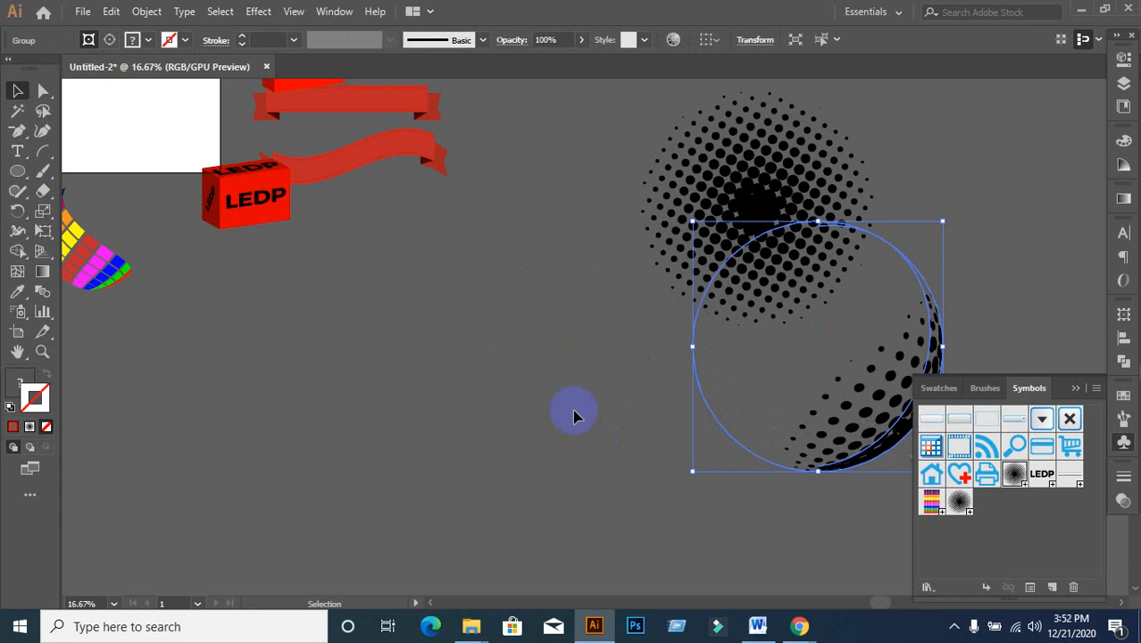
{"action": "left_click", "coordinate": [574, 415]}
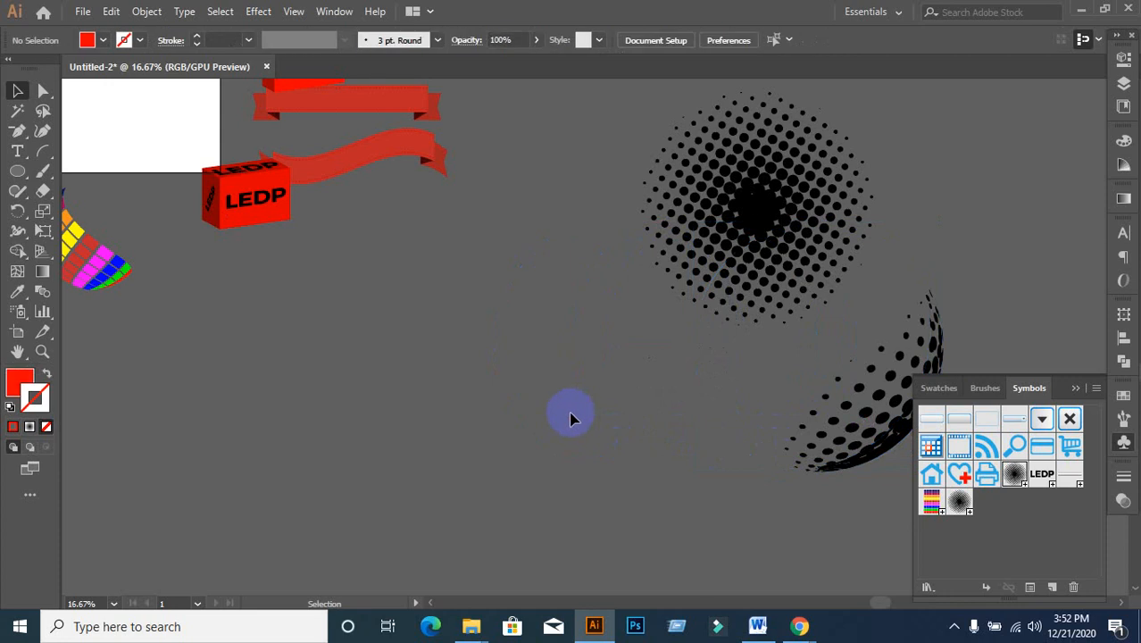
- Draw a large circle with the Ellipse tool in the empty area below the ribbons and the LEDP box
{"action": "left_click", "coordinate": [18, 171]}
{"action": "left_click", "coordinate": [85, 212]}
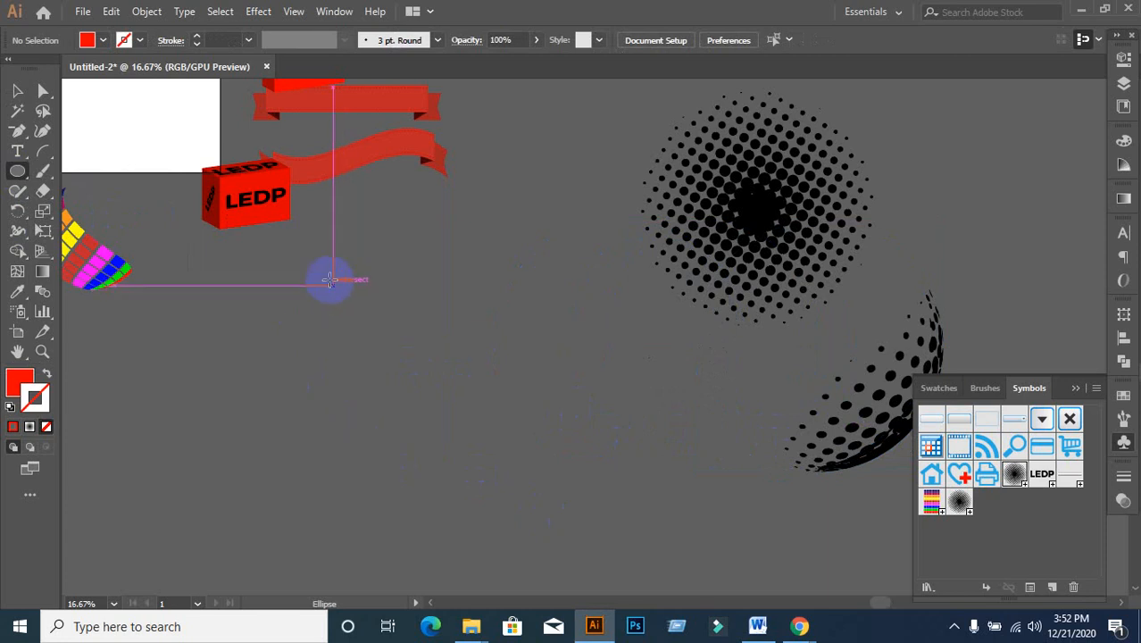
{"action": "mouse_move", "coordinate": [328, 275]}
{"action": "left_mouse_down"}
{"action": "mouse_move", "coordinate": [499, 415]}
{"action": "mouse_move", "coordinate": [598, 520]}
{"action": "mouse_move", "coordinate": [636, 539]}
{"action": "left_mouse_up"}
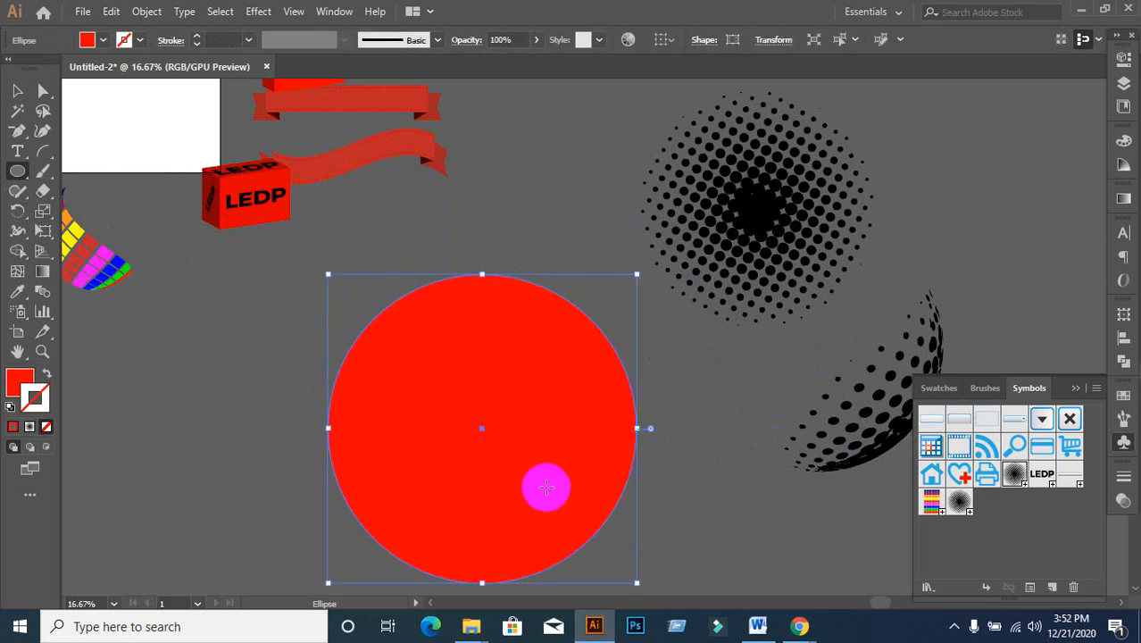
- Give the large circle no fill and a black 4 pt stroke
{"action": "left_click", "coordinate": [48, 374]}
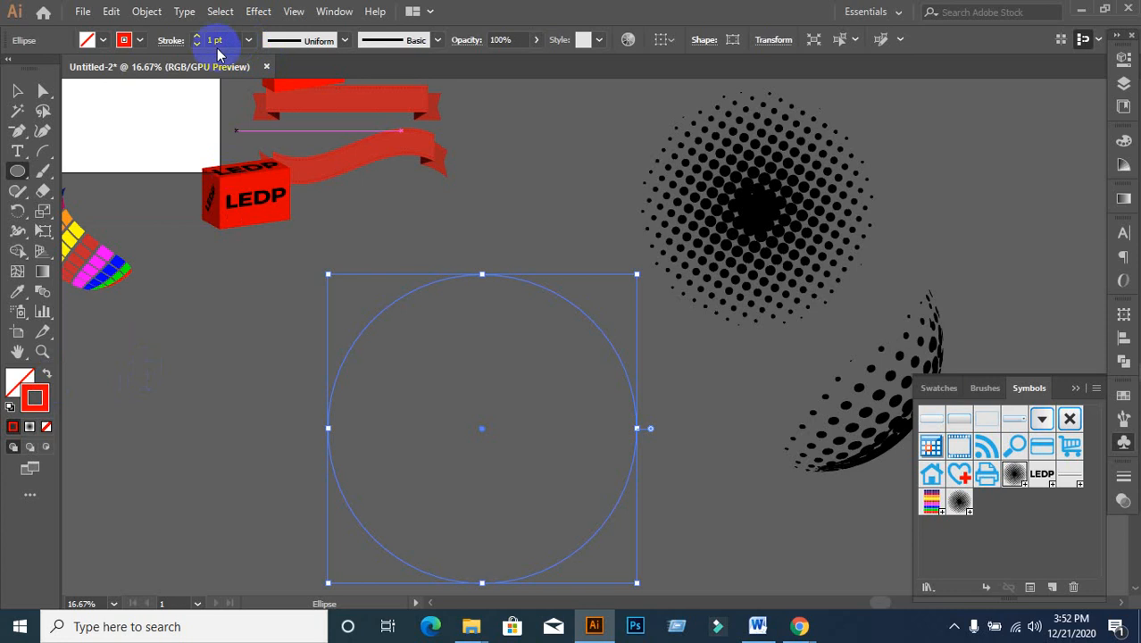
{"action": "left_click", "coordinate": [140, 39]}
{"action": "left_click", "coordinate": [48, 69]}
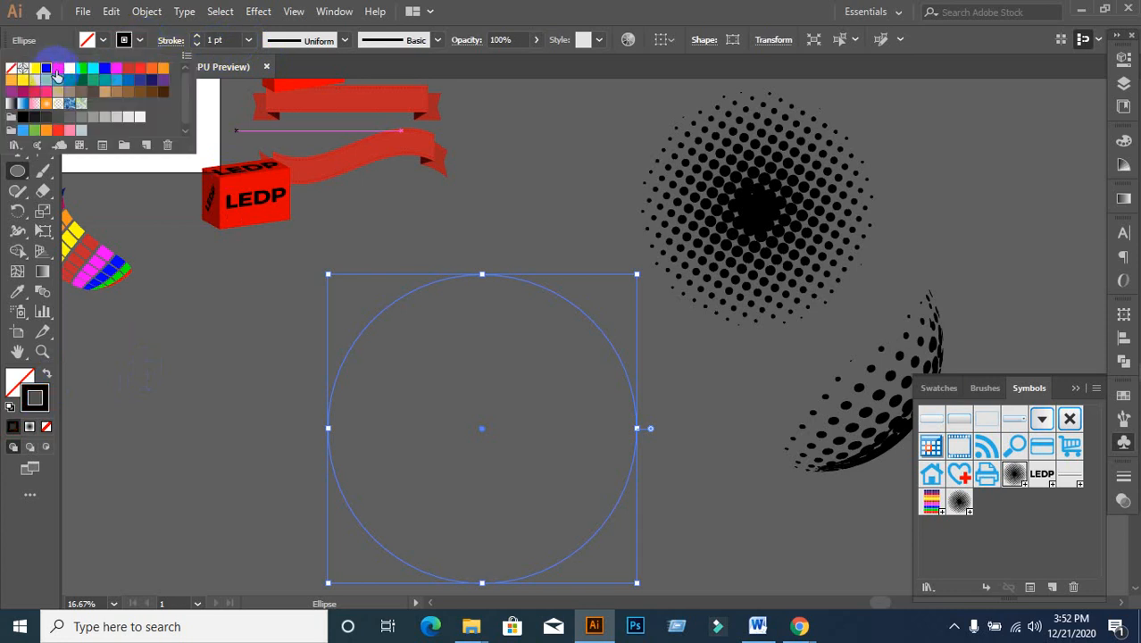
{"action": "left_click", "coordinate": [235, 40]}
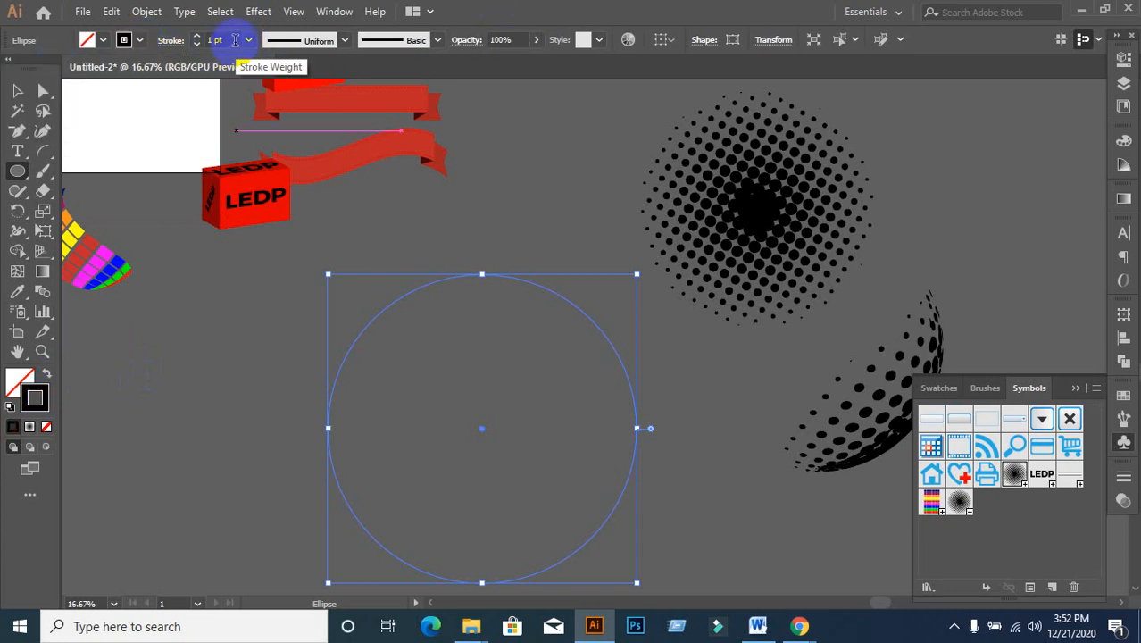
{"action": "left_click", "coordinate": [235, 40]}
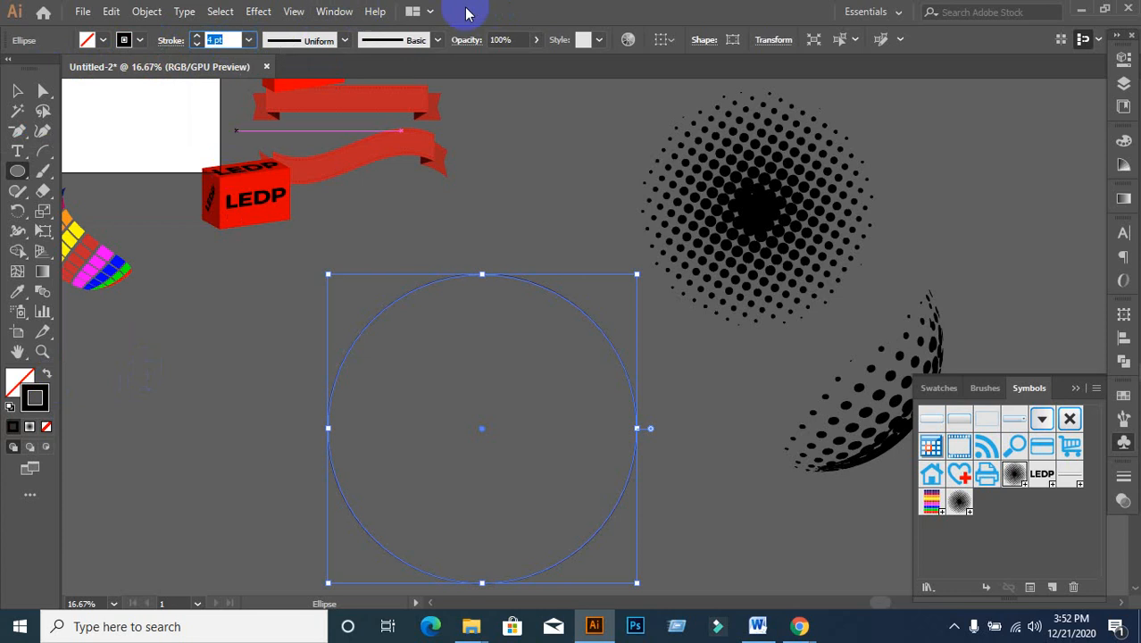
- Create a small concentric copy of the outlined circle, scaled down around its centre, and deselect it
{"action": "left_click", "coordinate": [17, 90]}
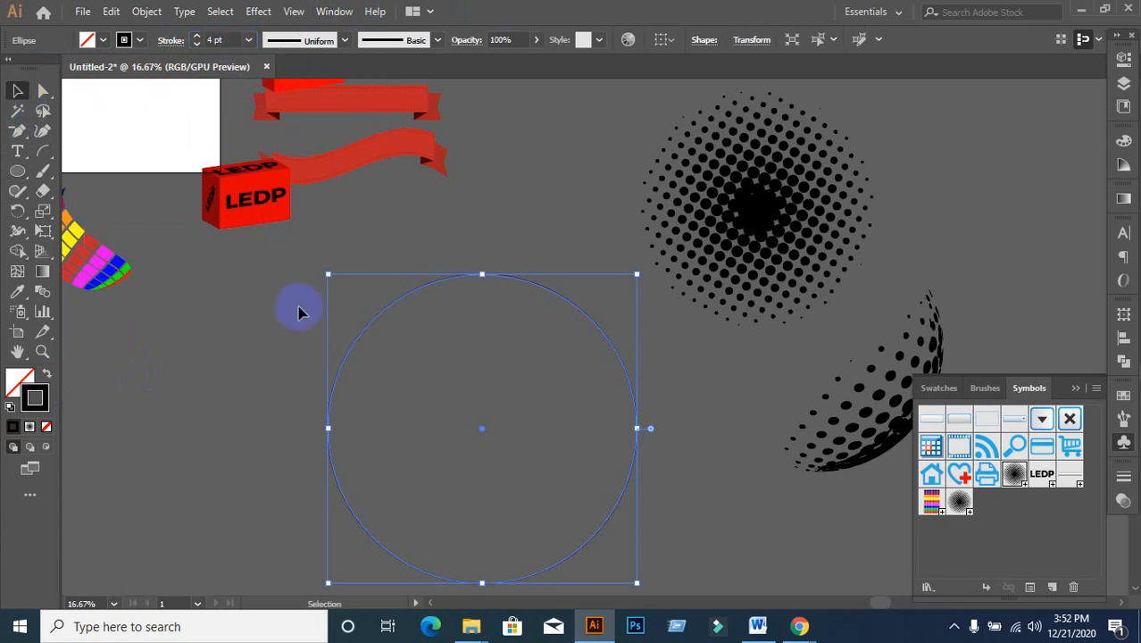
{"action": "left_click", "coordinate": [277, 370]}
{"action": "left_click", "coordinate": [401, 415]}
{"action": "scroll", "coordinate": [423, 393], "scroll_direction": "down", "scroll_amount": 1}
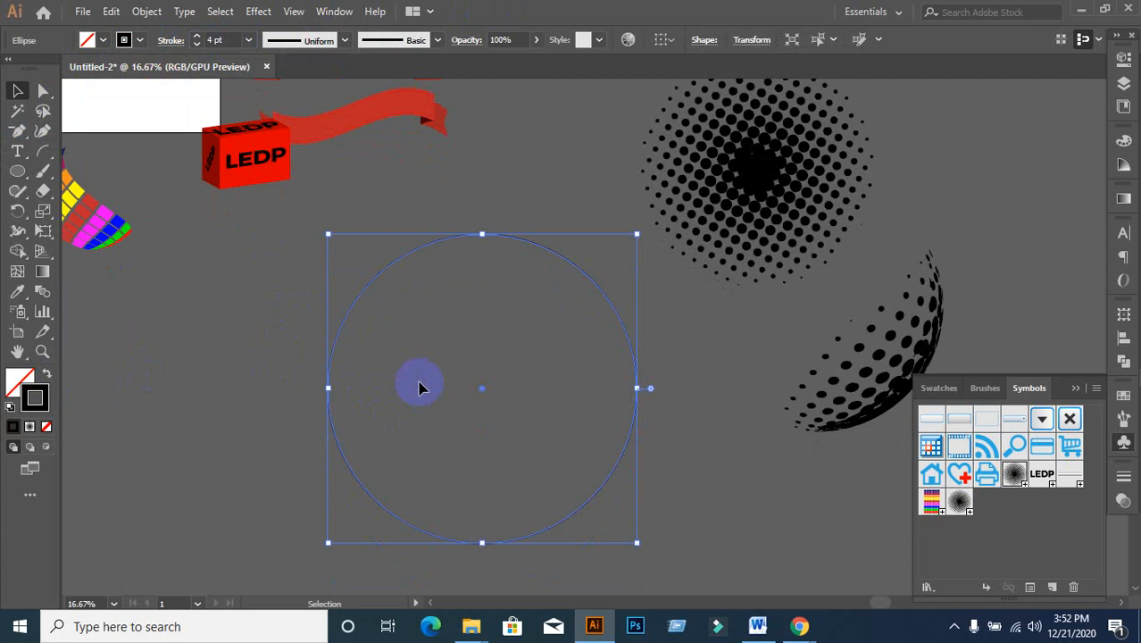
{"action": "key", "text": "a"}
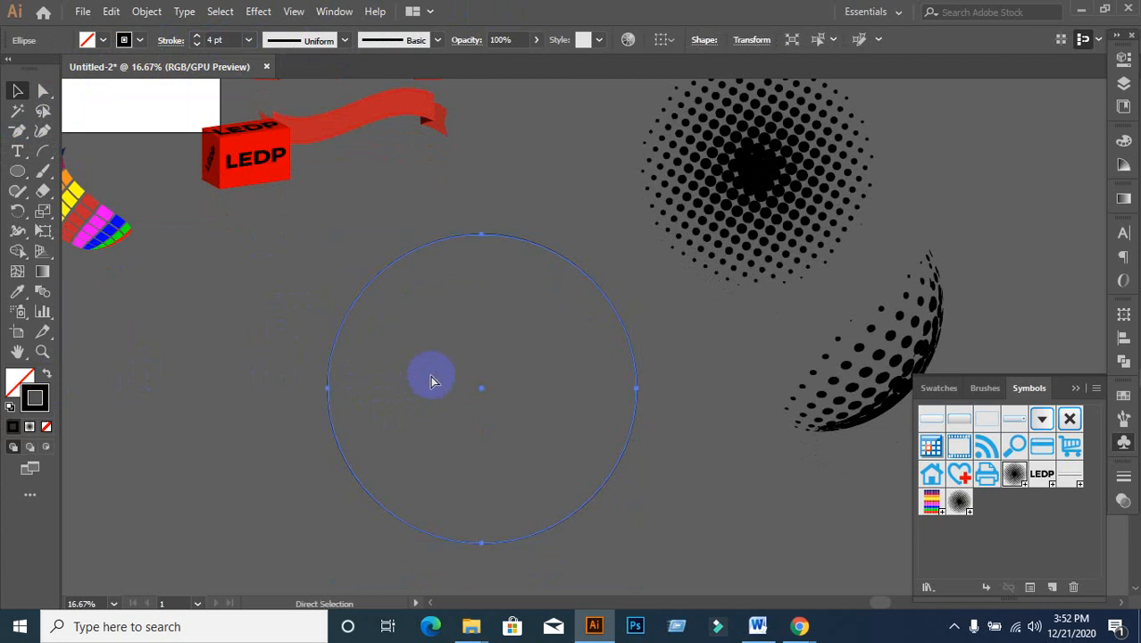
{"action": "key", "text": "v"}
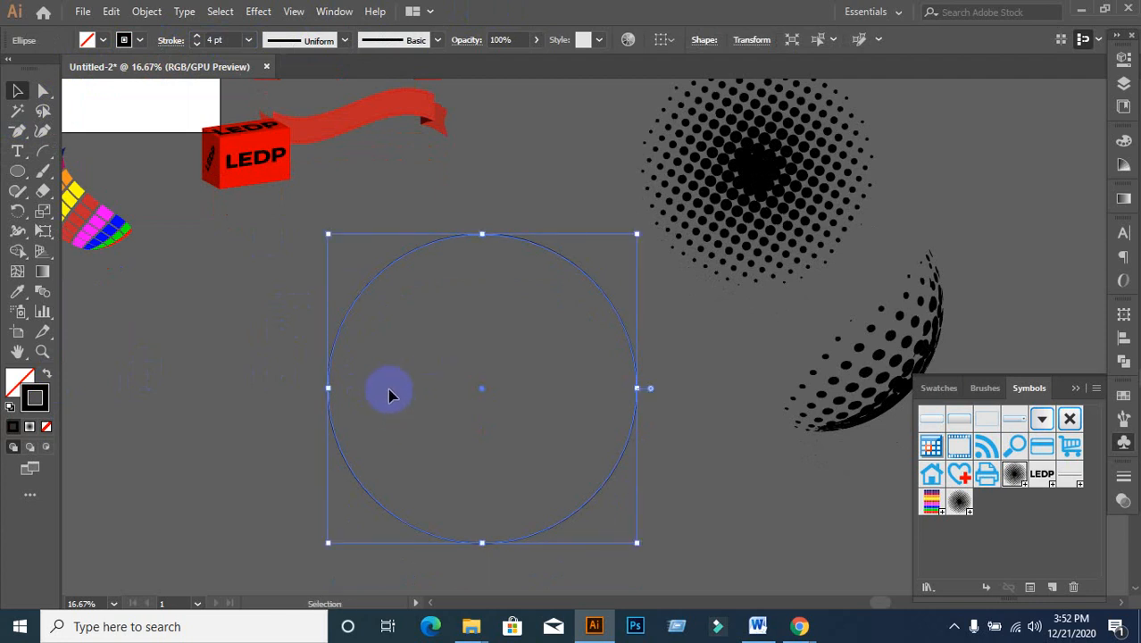
{"action": "left_click_drag", "start_coordinate": [638, 543], "coordinate": [505, 408]}
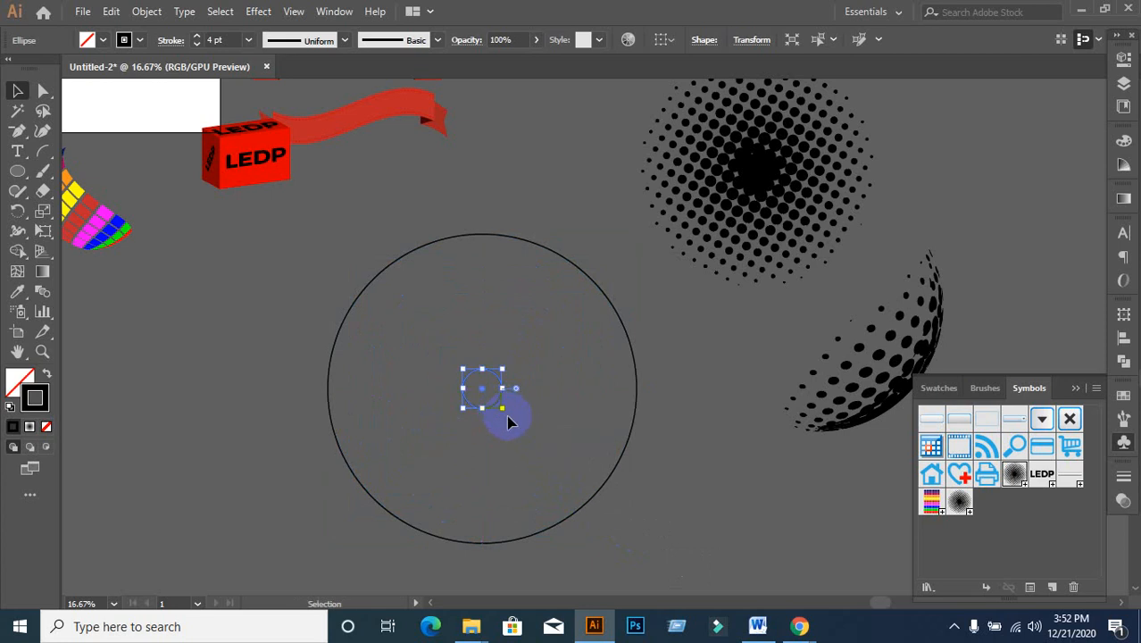
{"action": "left_click", "coordinate": [522, 441]}
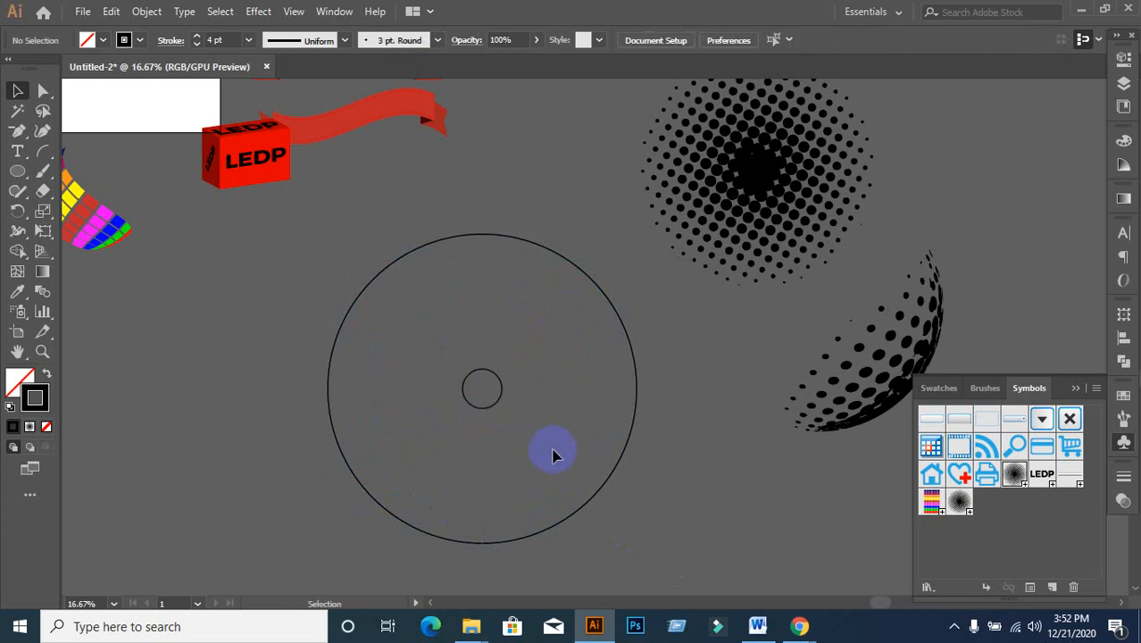
{"action": "left_click_drag", "start_coordinate": [458, 352], "coordinate": [520, 450]}
{"action": "left_click", "coordinate": [521, 450]}
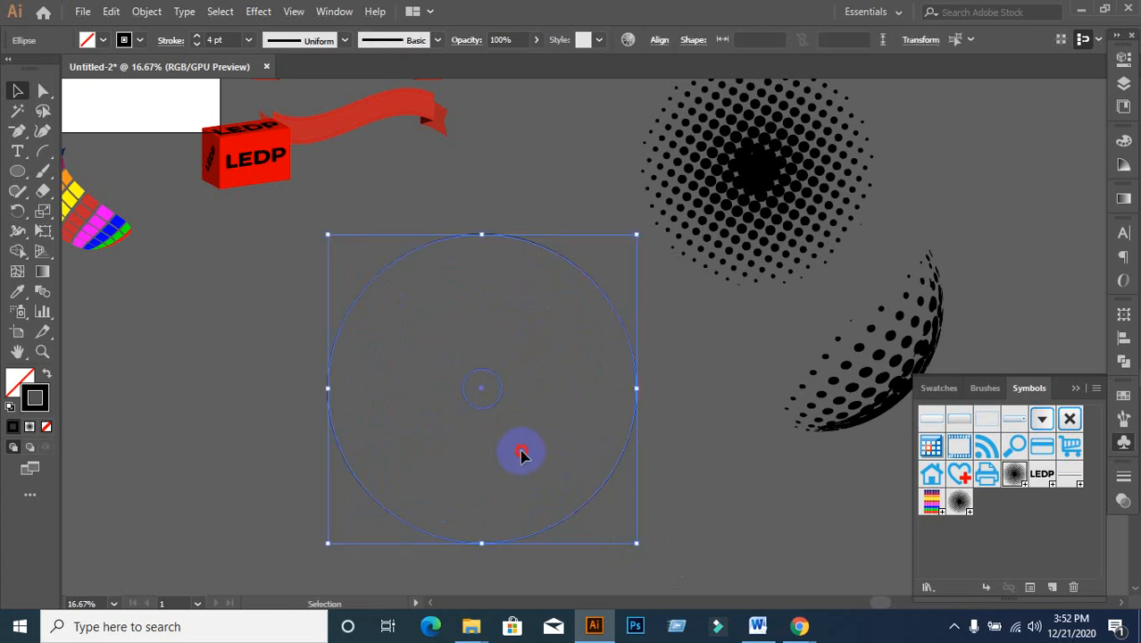
{"action": "left_click", "coordinate": [488, 406]}
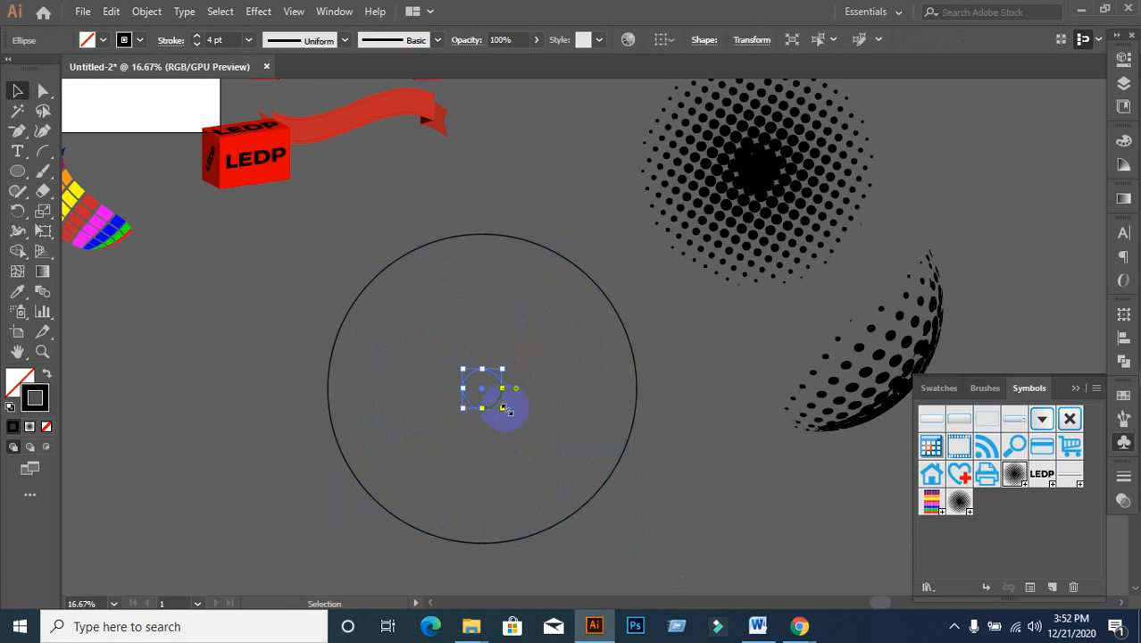
{"action": "left_click_drag", "start_coordinate": [506, 409], "coordinate": [506, 409]}
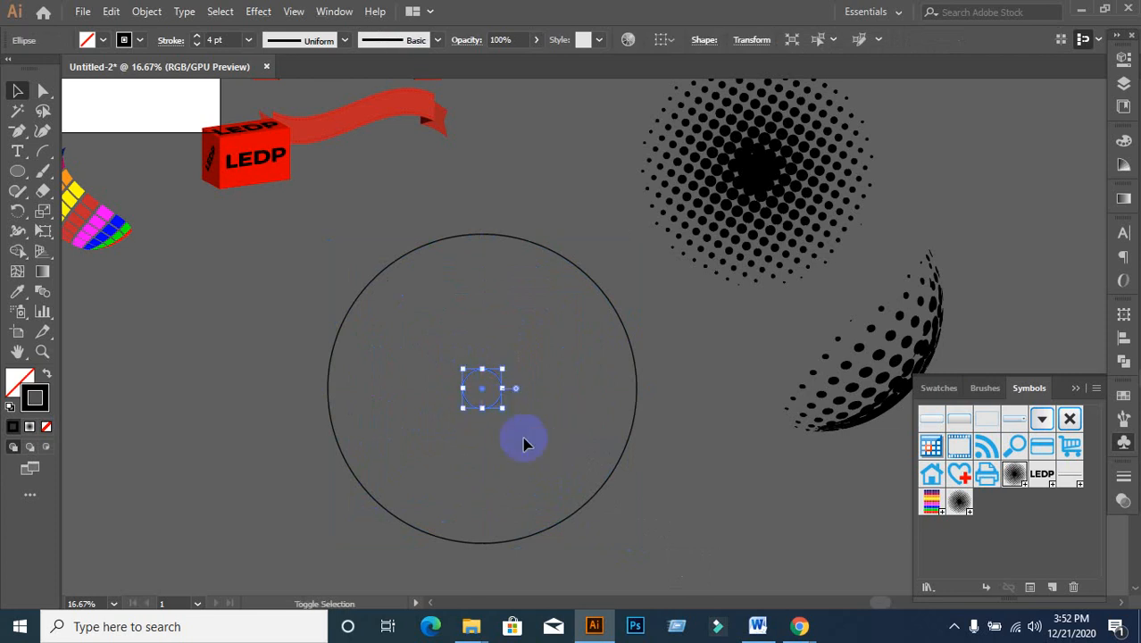
{"action": "left_click", "coordinate": [526, 443]}
- Turn on a dashed stroke for the large circle, with a first dash of 0 pt and a first gap of 30 pt
{"action": "left_click", "coordinate": [379, 279]}
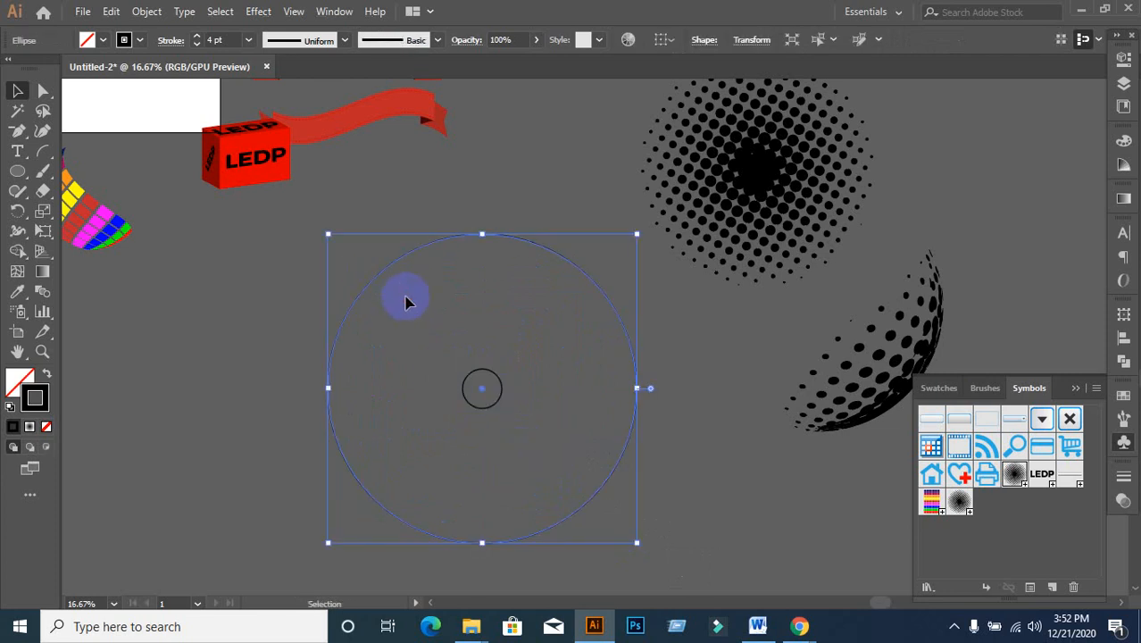
{"action": "left_click", "coordinate": [1125, 476]}
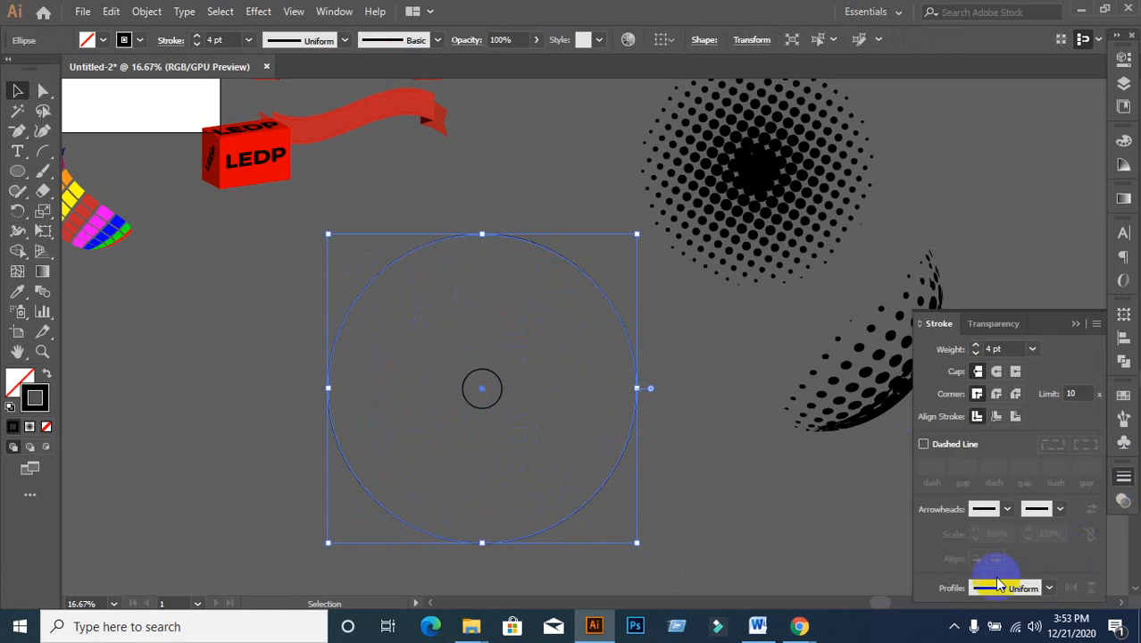
{"action": "left_click", "coordinate": [923, 444]}
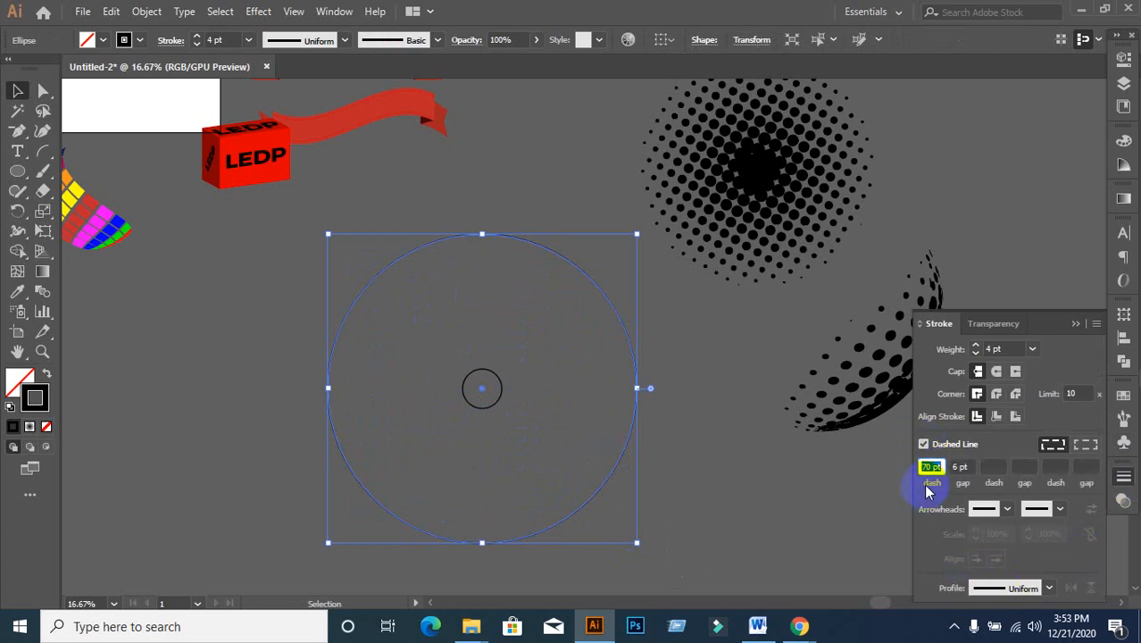
{"action": "type", "text": "6"}
{"action": "left_click", "coordinate": [964, 466]}
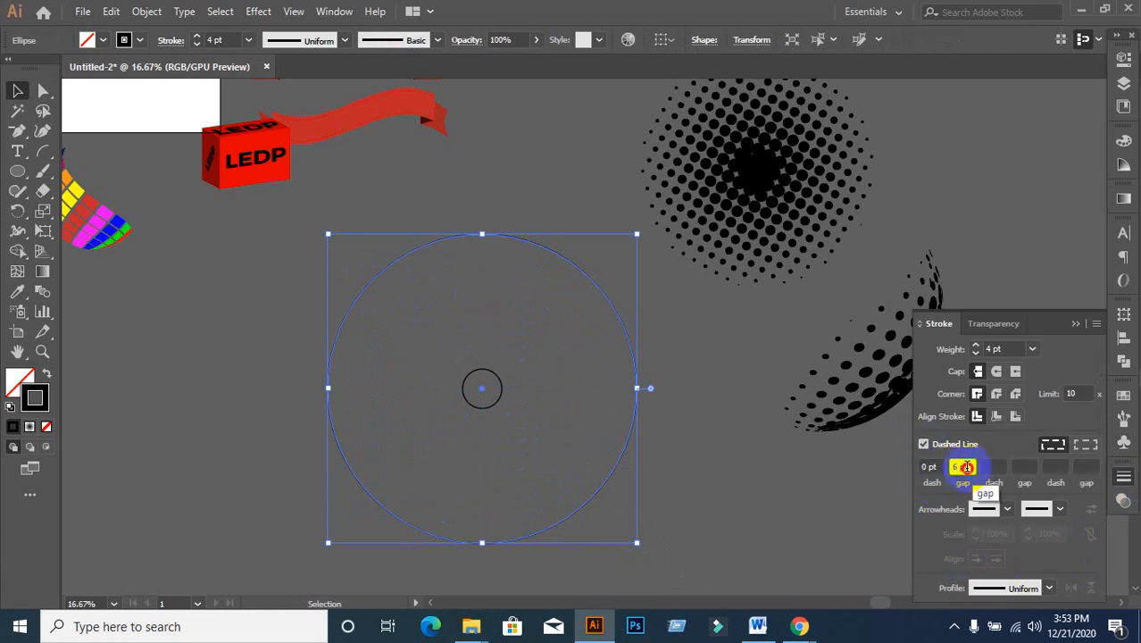
{"action": "type", "text": "30"}
- Set the large circle's remaining two dash and gap pairs to 0 pt and 30 pt, and apply round caps and round corners
{"action": "left_click", "coordinate": [991, 466]}
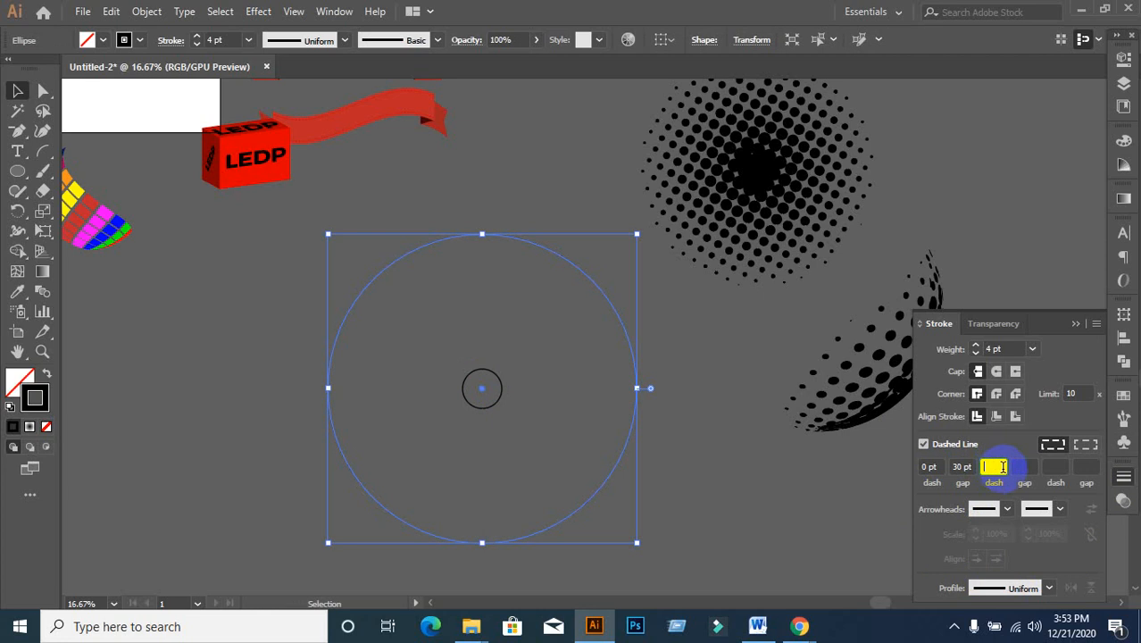
{"action": "type", "text": "0"}
{"action": "left_click", "coordinate": [1022, 466]}
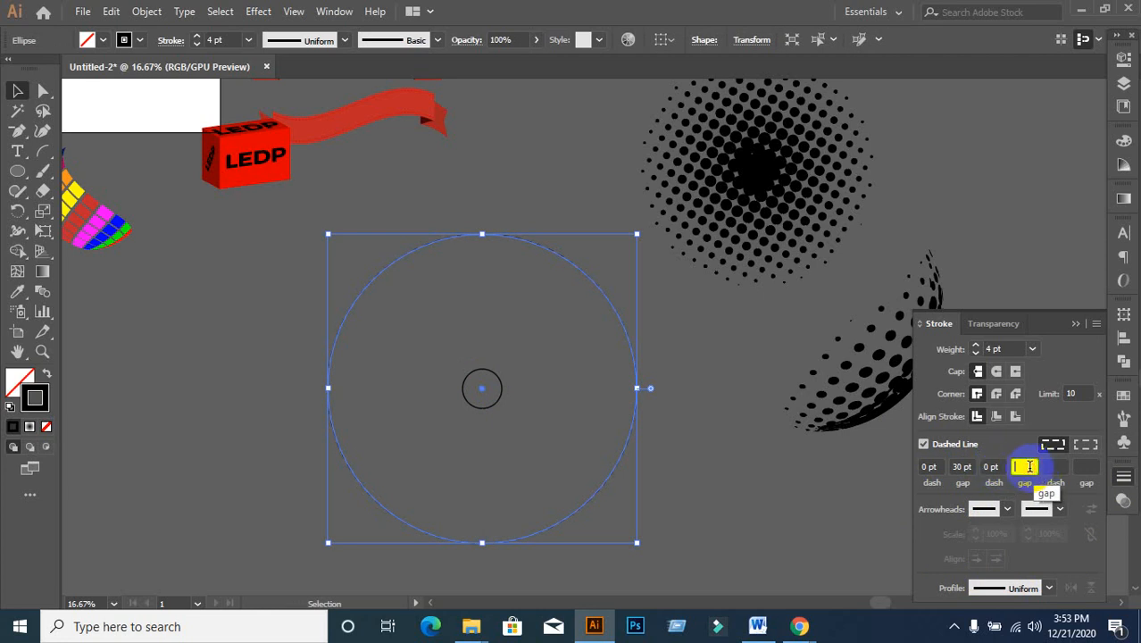
{"action": "type", "text": "30"}
{"action": "left_click", "coordinate": [1054, 466]}
{"action": "type", "text": "0"}
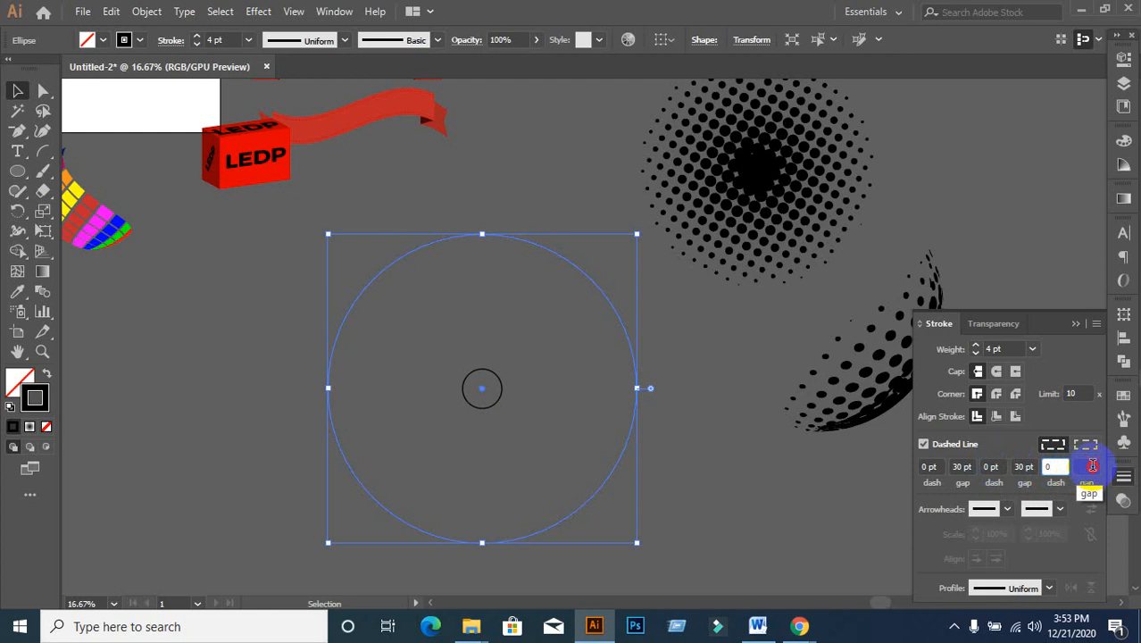
{"action": "left_click", "coordinate": [1091, 466]}
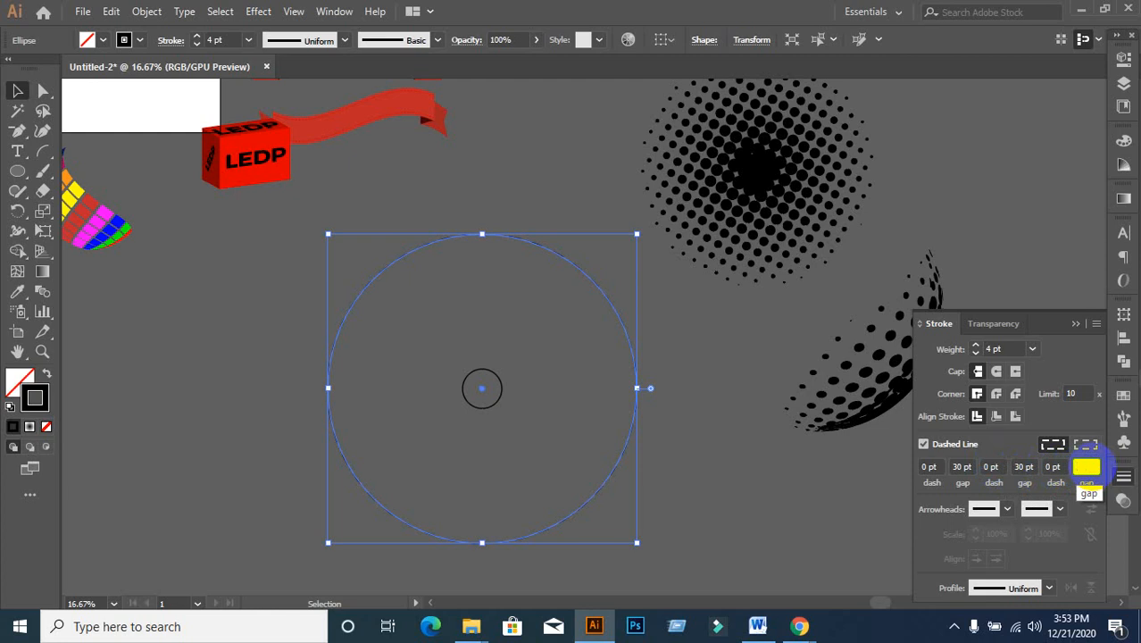
{"action": "type", "text": "30"}
{"action": "left_click", "coordinate": [997, 372]}
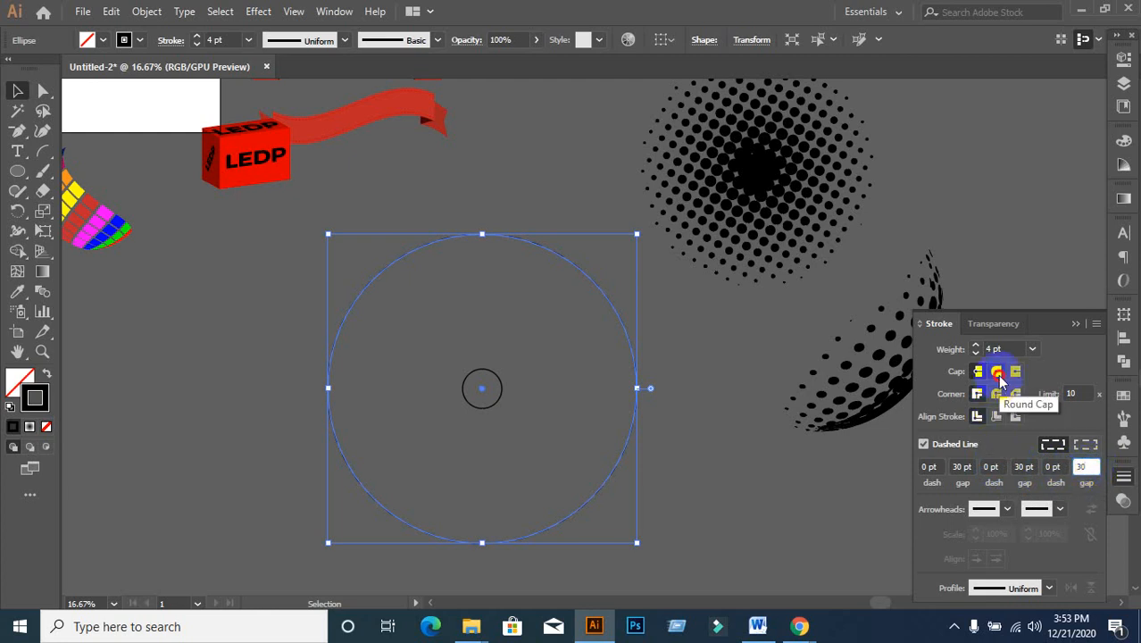
{"action": "left_click", "coordinate": [997, 395]}
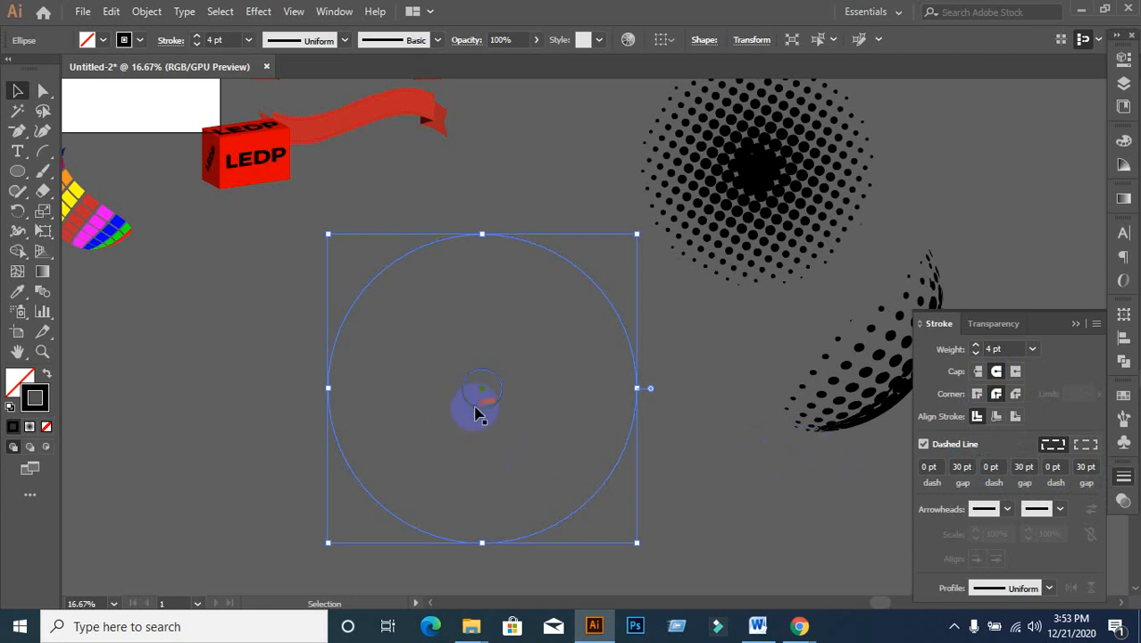
- Give the small inner circle round caps, round corners and a dashed stroke with 0 pt dashes and 30 pt gaps
{"action": "left_click", "coordinate": [475, 408]}
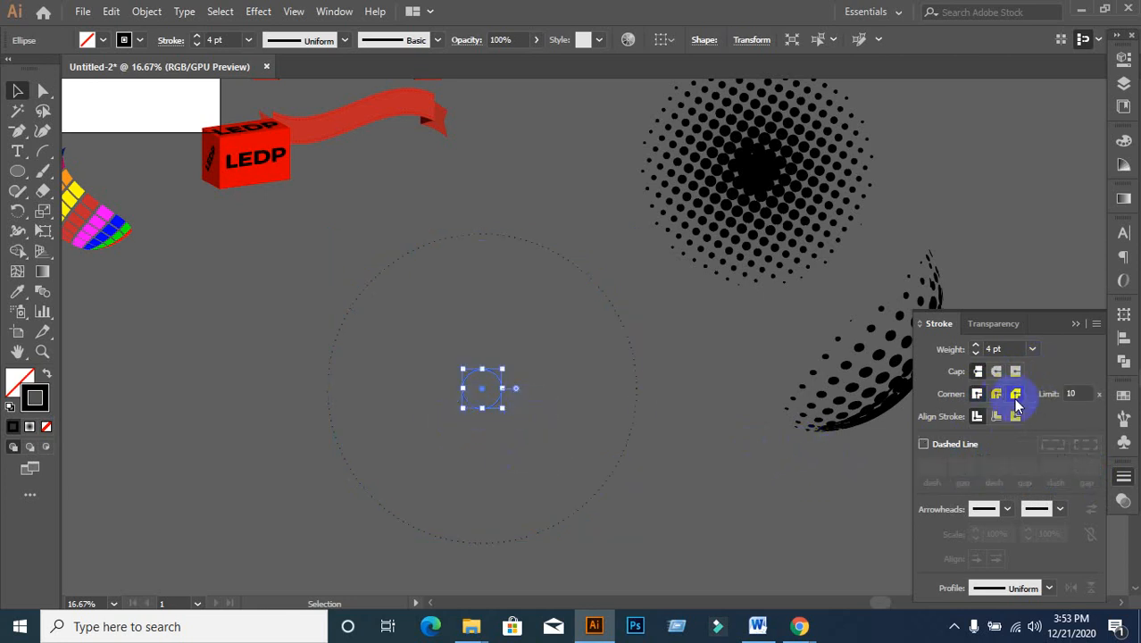
{"action": "left_click", "coordinate": [997, 370]}
{"action": "left_click", "coordinate": [996, 394]}
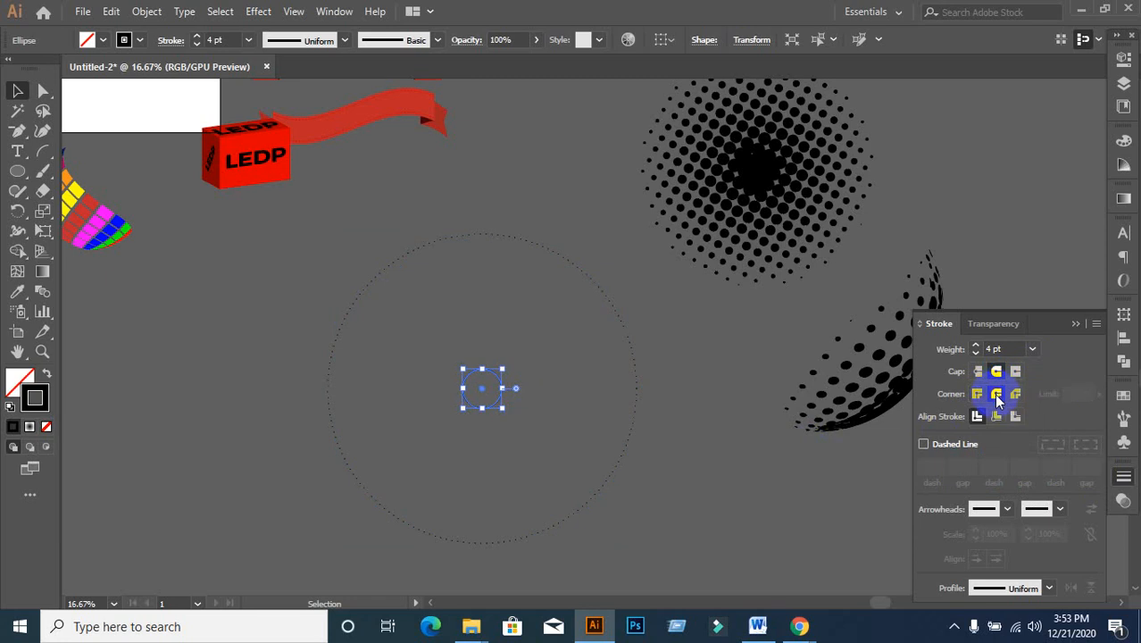
{"action": "left_click", "coordinate": [924, 443]}
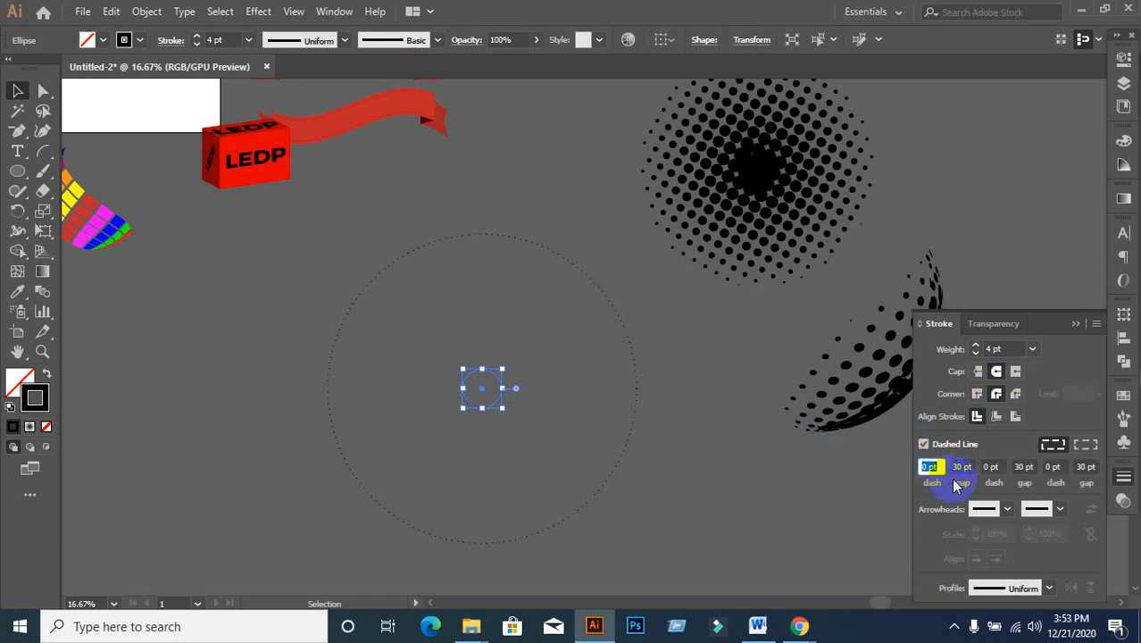
- Raise the small circle's stroke weight to 23 pt, scale it down around its centre to about half size, and deselect it
{"action": "left_click", "coordinate": [1007, 347]}
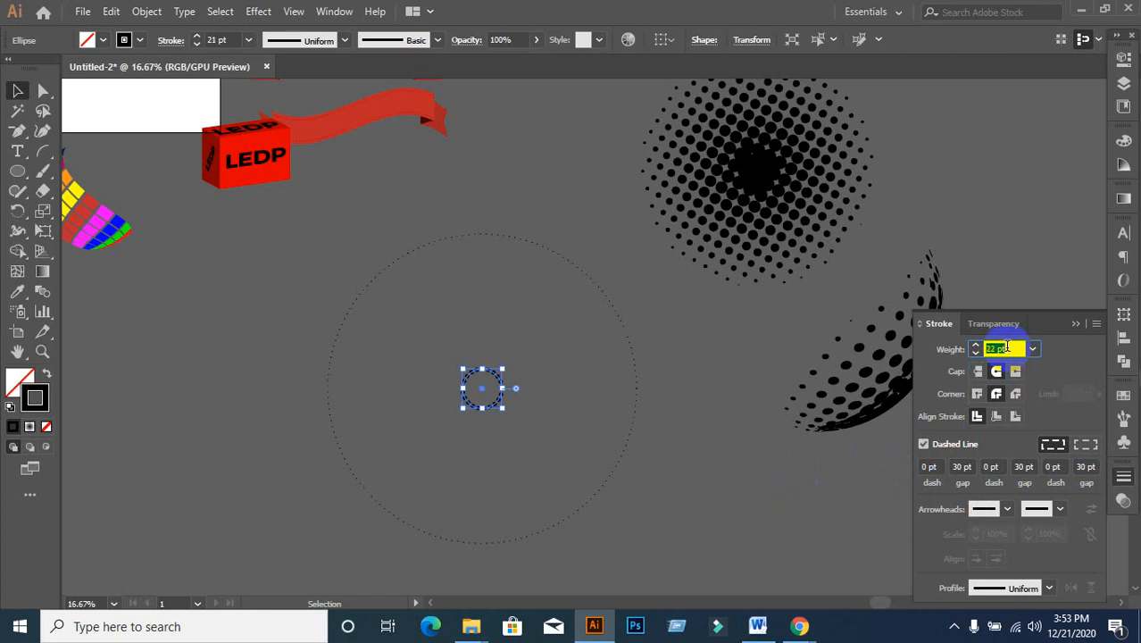
{"action": "scroll", "coordinate": [492, 438], "scroll_direction": "up", "scroll_amount": 2}
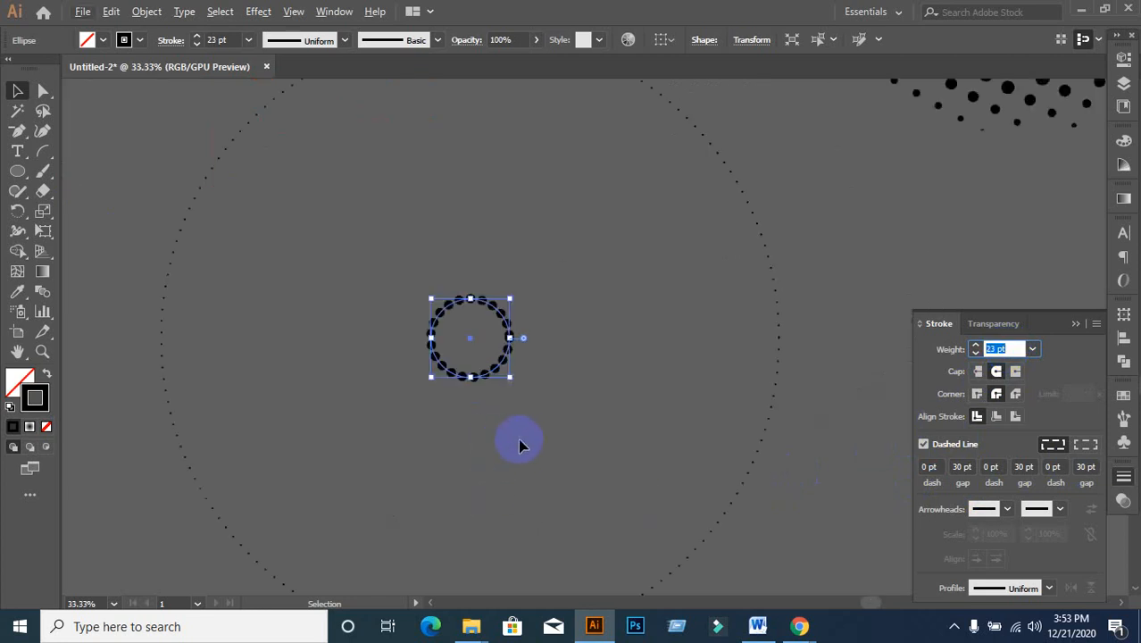
{"action": "left_click_drag", "start_coordinate": [510, 376], "coordinate": [489, 356]}
{"action": "left_click", "coordinate": [539, 423]}
{"action": "key", "text": "ctrl+a"}
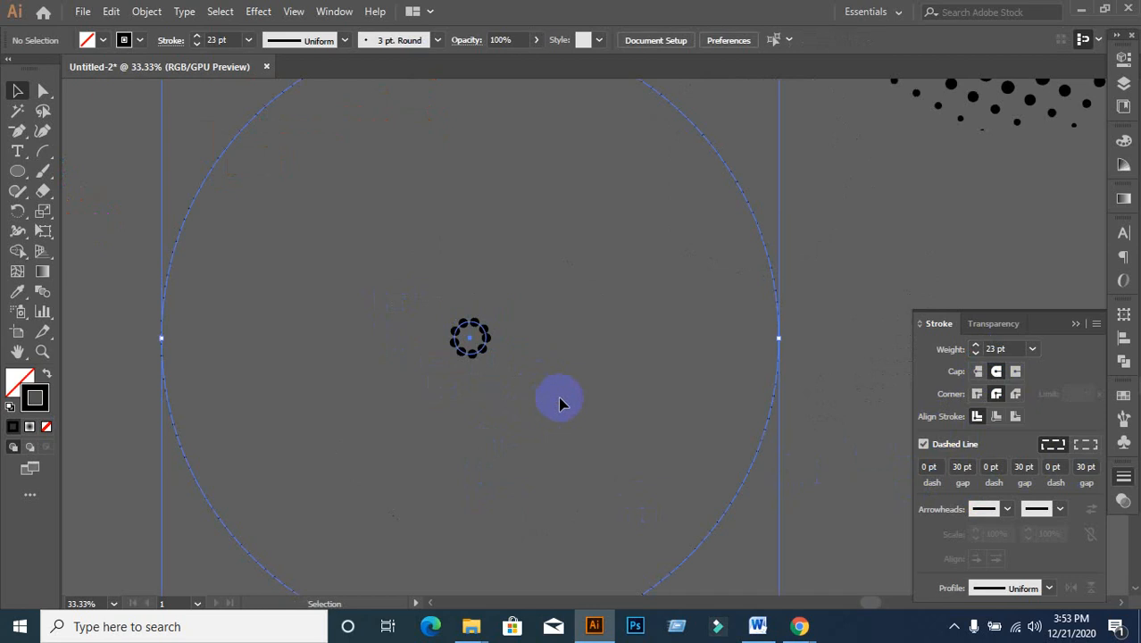
{"action": "left_click", "coordinate": [626, 397]}
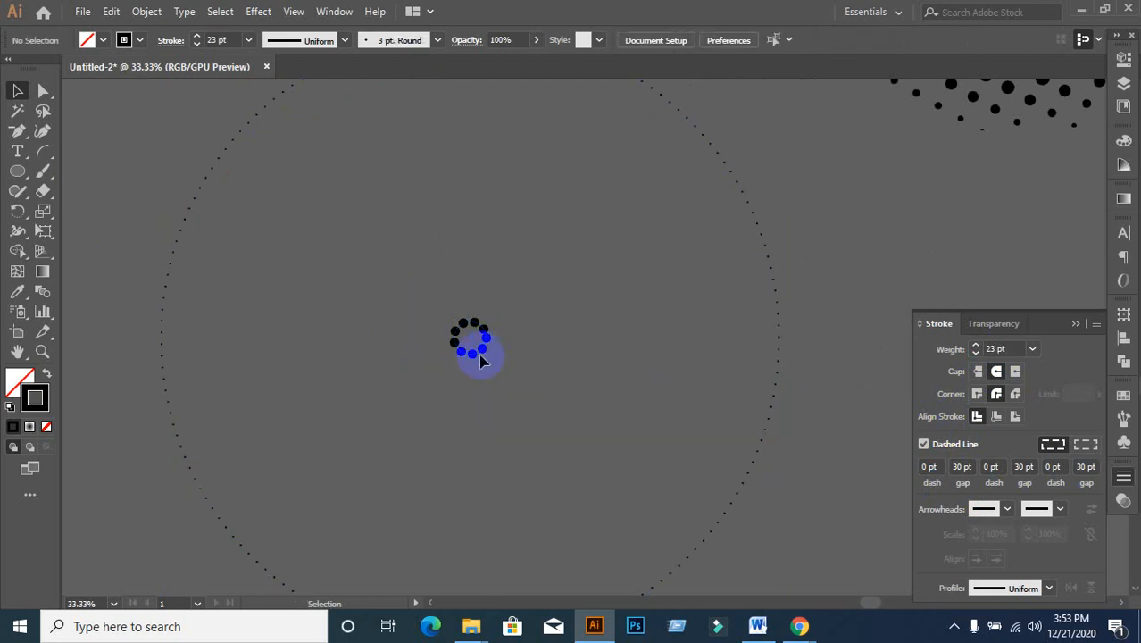
- Try stroke weights of 26 pt and 21 pt on the small dotted circle
{"action": "left_click", "coordinate": [477, 349]}
{"action": "left_click", "coordinate": [1016, 347]}
{"action": "scroll", "coordinate": [1015, 344], "scroll_direction": "up", "scroll_amount": 3}
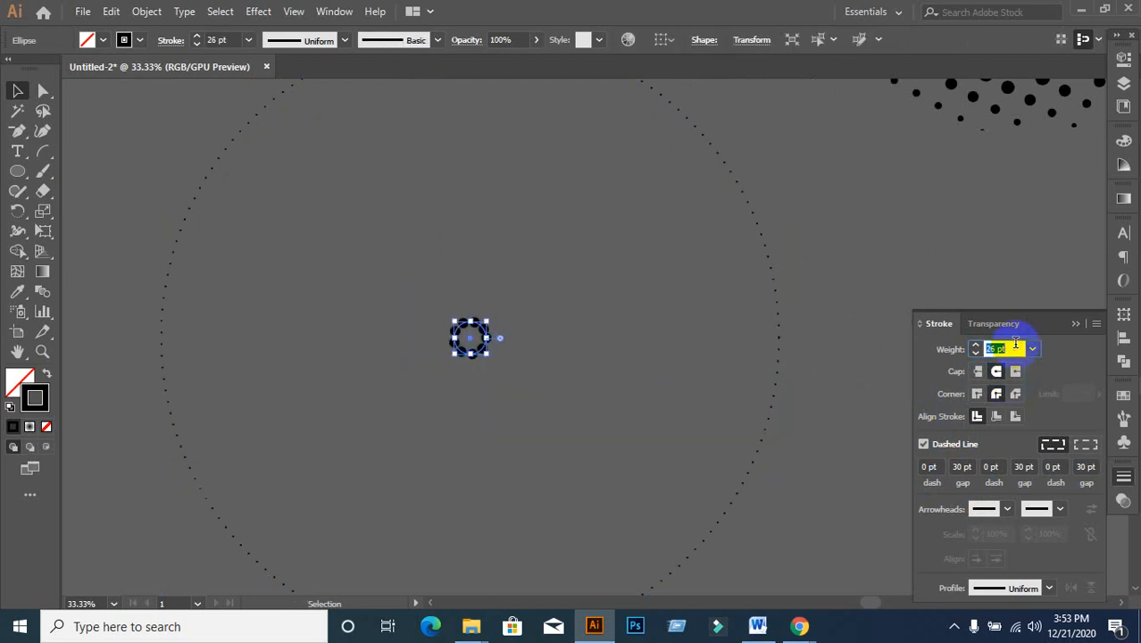
{"action": "scroll", "coordinate": [1015, 344], "scroll_direction": "down", "scroll_amount": 12}
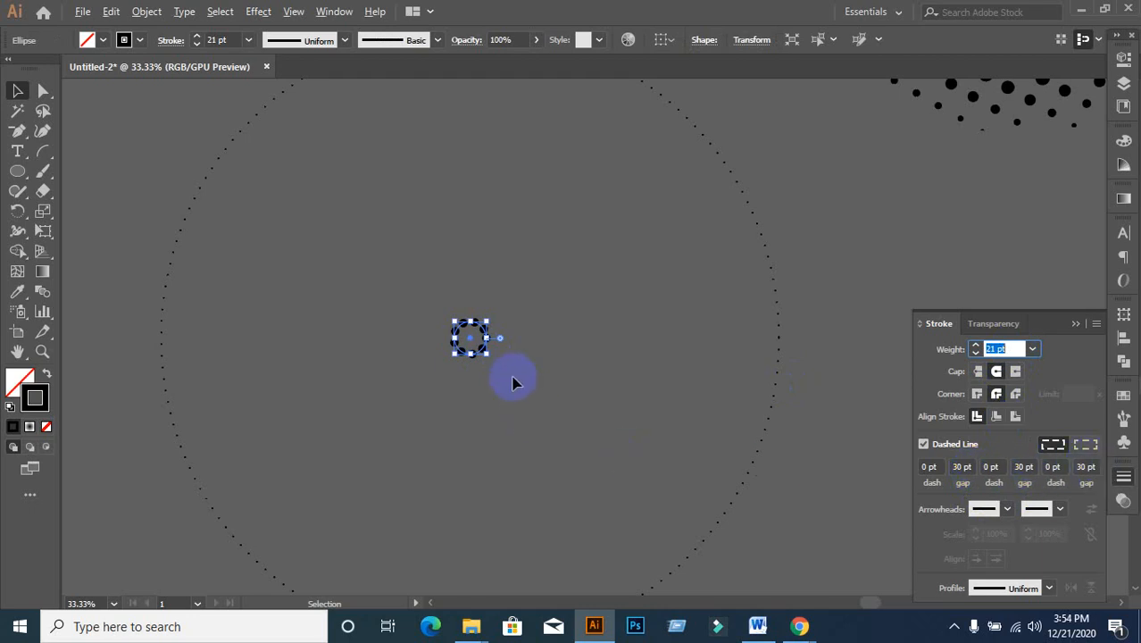
{"action": "scroll", "coordinate": [512, 382], "scroll_direction": "up", "scroll_amount": 2}
{"action": "scroll", "coordinate": [500, 374], "scroll_direction": "down", "scroll_amount": 2}
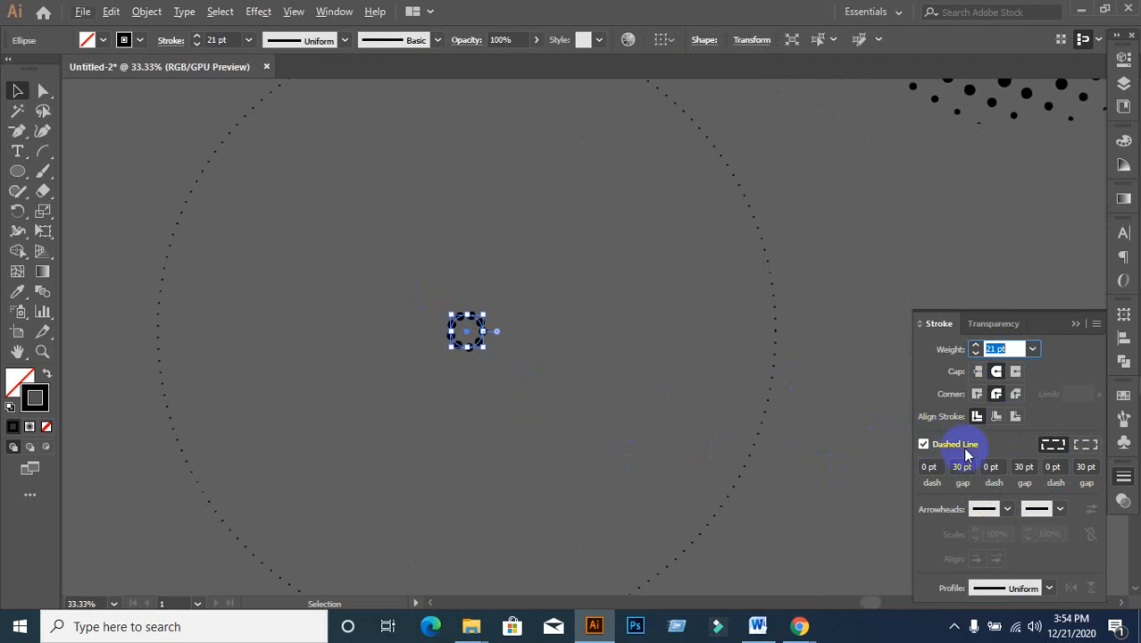
{"action": "scroll", "coordinate": [492, 359], "scroll_direction": "up", "scroll_amount": 1}
{"action": "scroll", "coordinate": [497, 362], "scroll_direction": "down", "scroll_amount": 2}
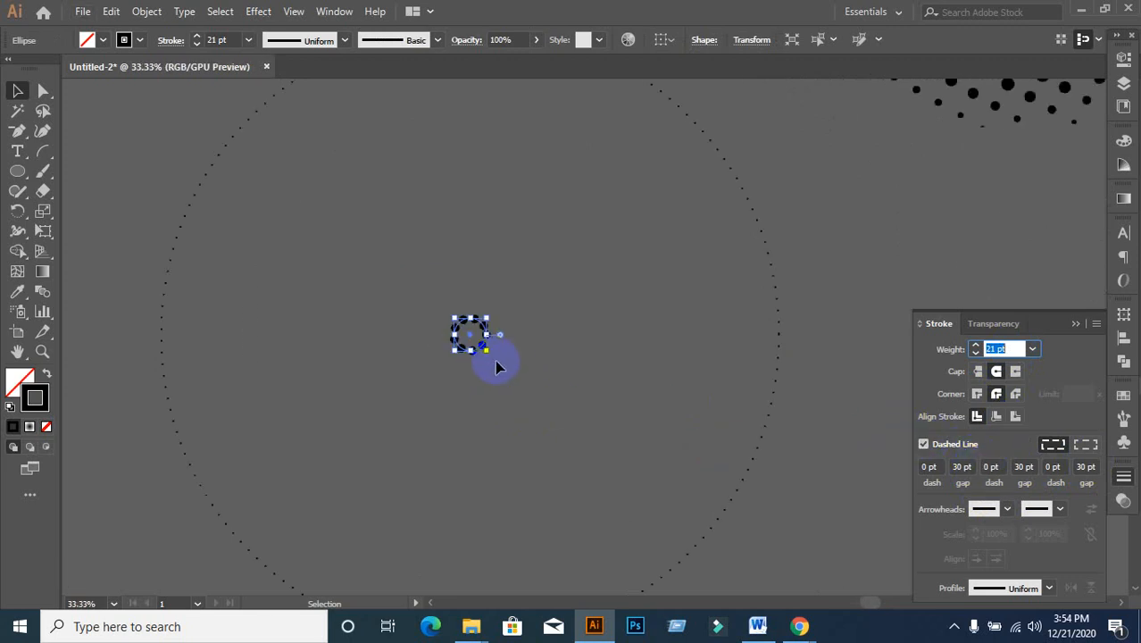
{"action": "scroll", "coordinate": [497, 369], "scroll_direction": "down", "scroll_amount": 4}
{"action": "scroll", "coordinate": [500, 374], "scroll_direction": "up", "scroll_amount": 2}
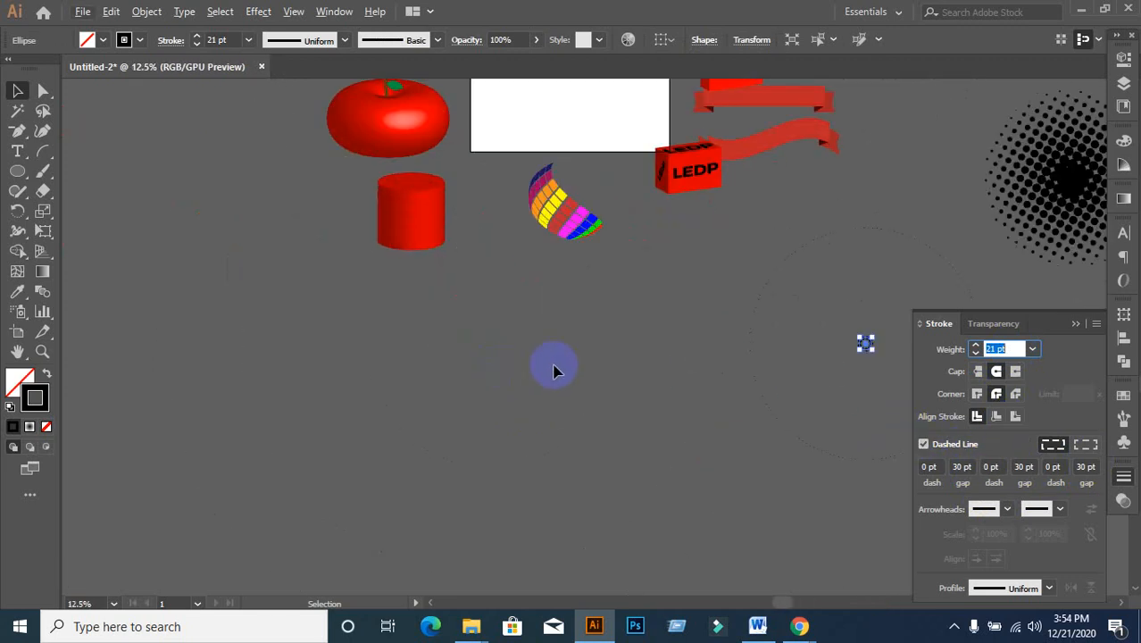
{"action": "left_click_drag", "start_coordinate": [596, 328], "coordinate": [490, 345]}
{"action": "scroll", "coordinate": [710, 353], "scroll_direction": "up", "scroll_amount": 1}
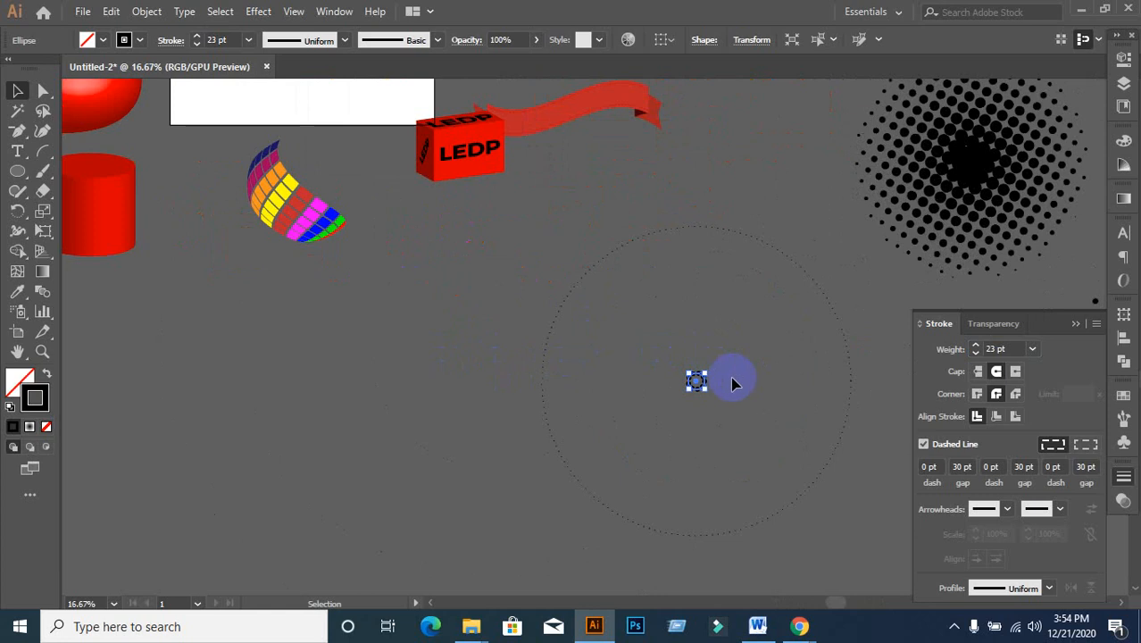
- Select only the two concentric dotted circles and scale them down together around their centre to about a third of their size
{"action": "scroll", "coordinate": [726, 377], "scroll_direction": "up", "scroll_amount": 1}
{"action": "scroll", "coordinate": [725, 376], "scroll_direction": "down", "scroll_amount": 1}
{"action": "left_click_drag", "start_coordinate": [533, 204], "coordinate": [869, 560]}
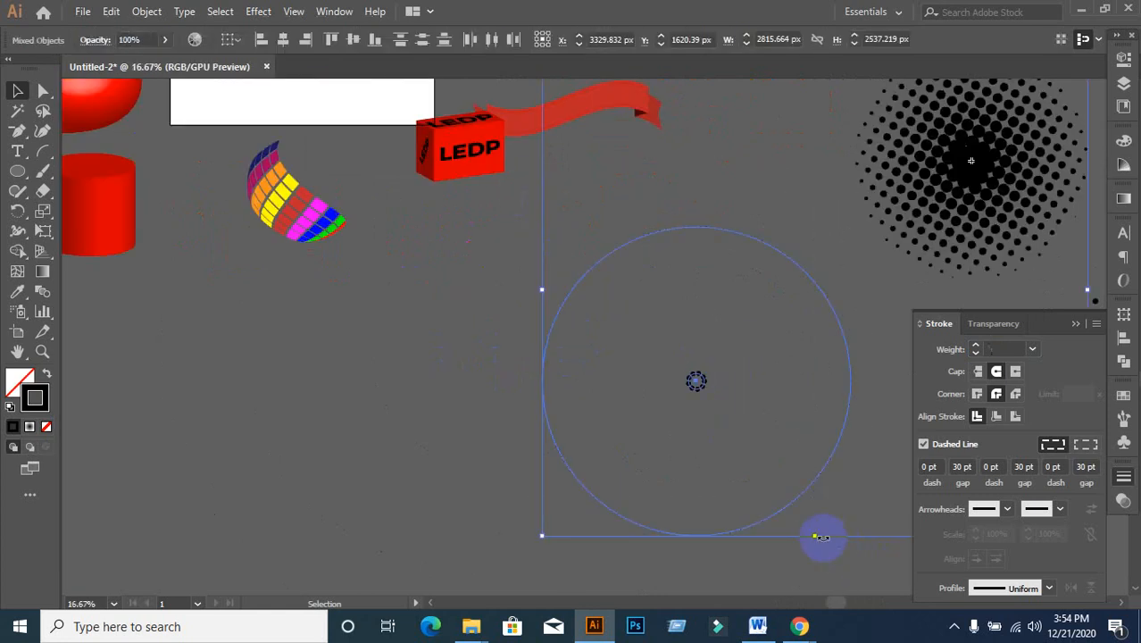
{"action": "left_click", "coordinate": [327, 420]}
{"action": "left_click_drag", "start_coordinate": [514, 234], "coordinate": [748, 432]}
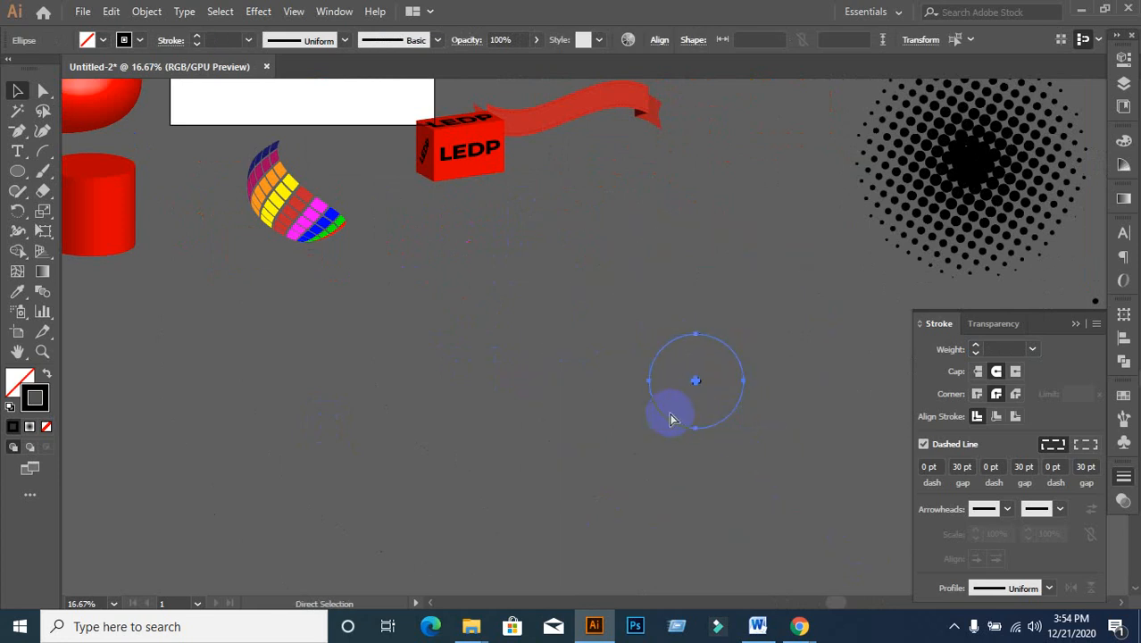
{"action": "key", "text": "ctrl+q"}
{"action": "left_click", "coordinate": [730, 336]}
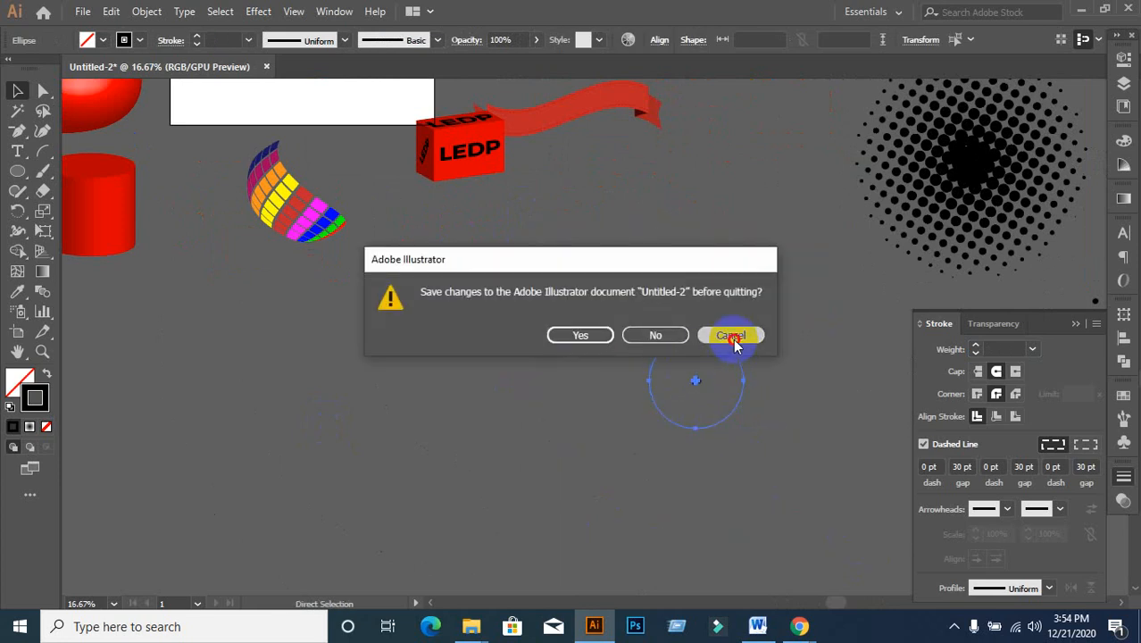
{"action": "key", "text": "ctrl+shift+a"}
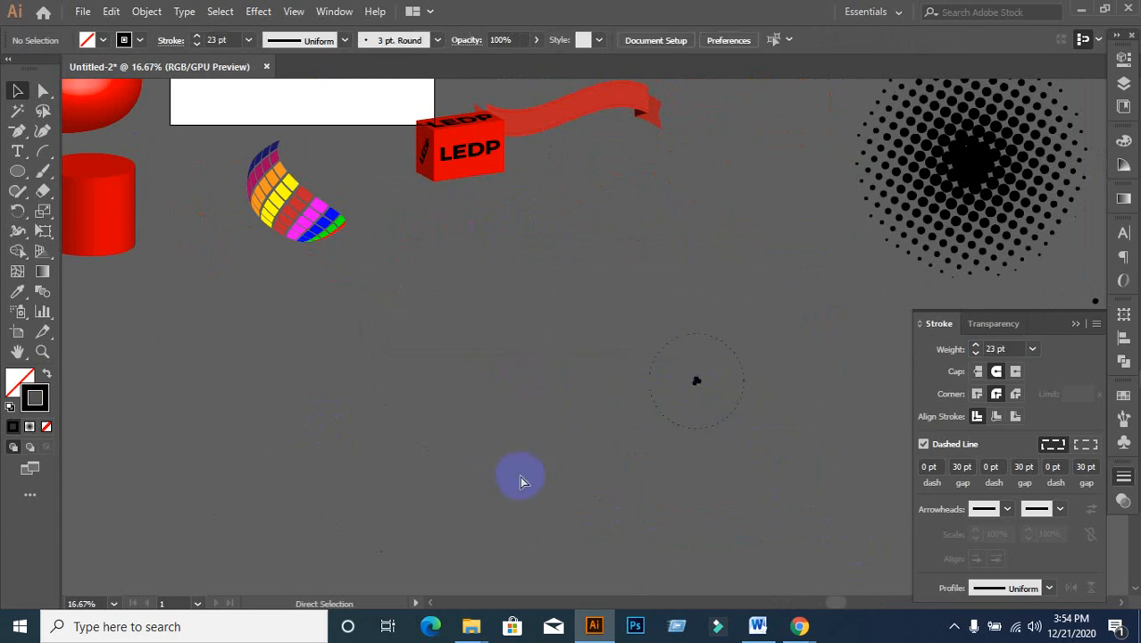
{"action": "key", "text": "ctrl+q"}
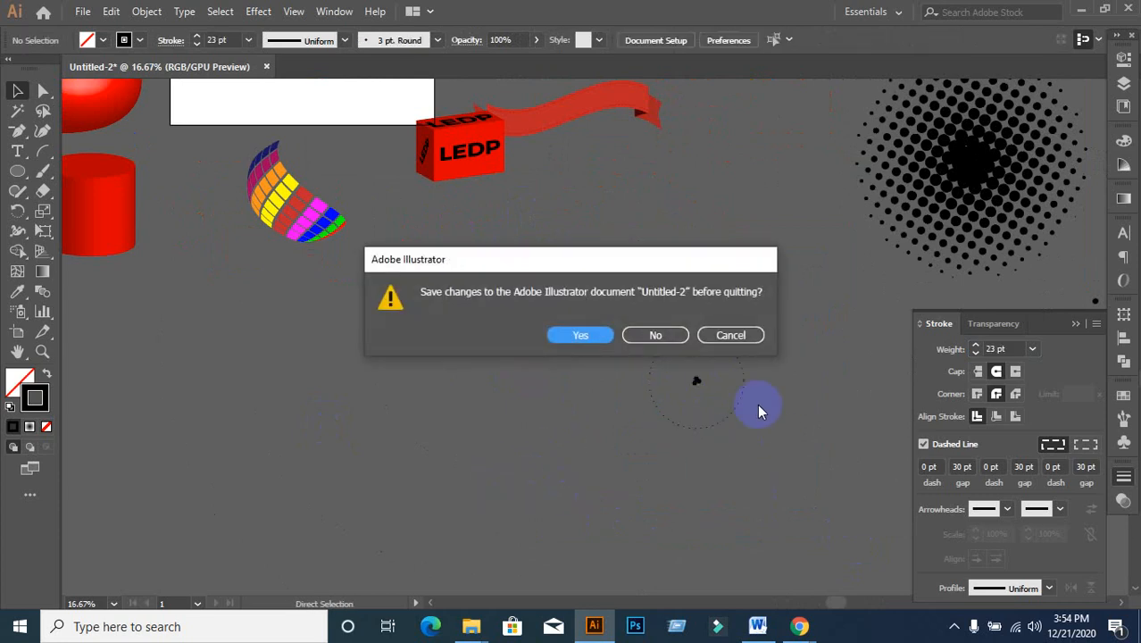
{"action": "left_click", "coordinate": [730, 335]}
- Select both dotted circles and move them together onto the white artboard
{"action": "key", "text": "ctrl+1"}
{"action": "scroll", "coordinate": [513, 464], "scroll_direction": "down", "scroll_amount": 3}
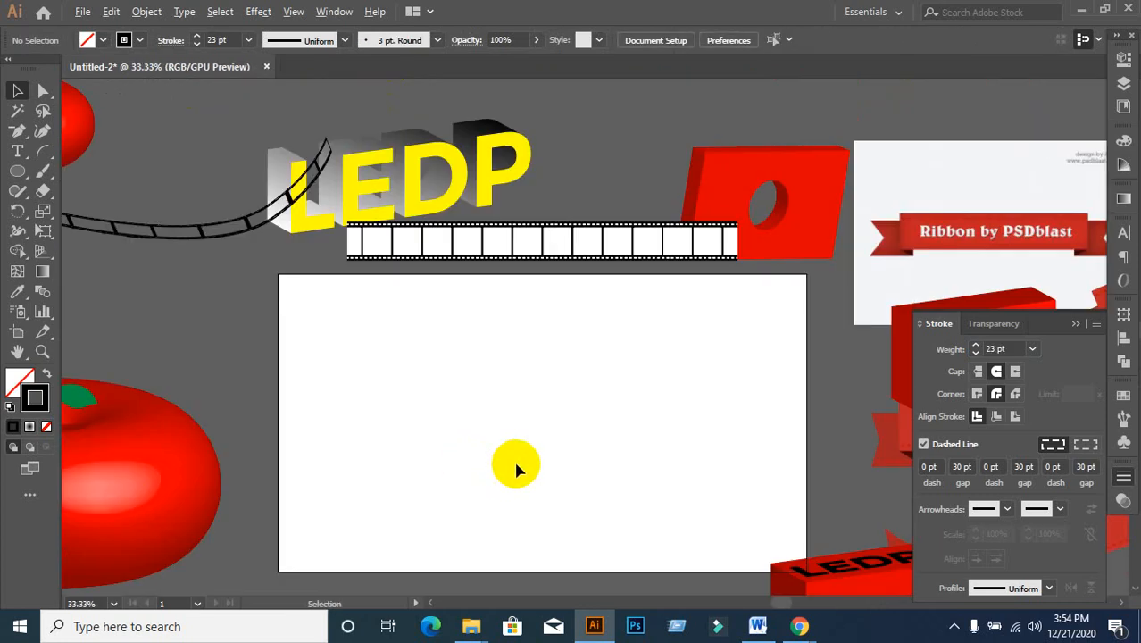
{"action": "left_click_drag", "start_coordinate": [592, 492], "coordinate": [462, 220]}
{"action": "scroll", "coordinate": [736, 496], "scroll_direction": "down", "scroll_amount": 3}
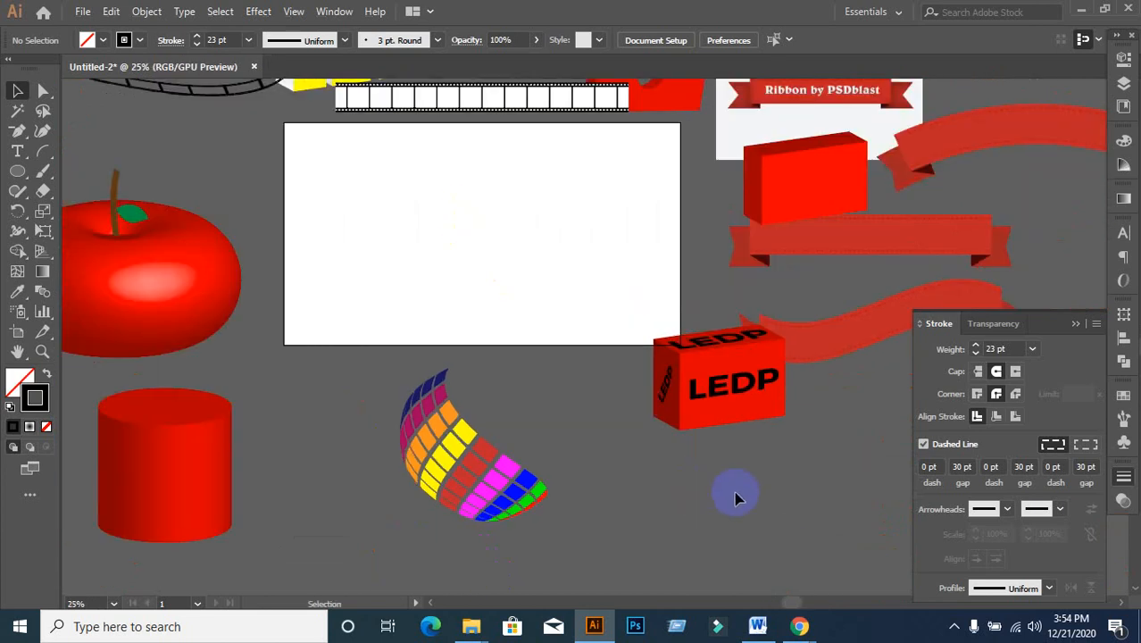
{"action": "left_click_drag", "start_coordinate": [767, 517], "coordinate": [540, 334]}
{"action": "left_click_drag", "start_coordinate": [600, 370], "coordinate": [693, 459]}
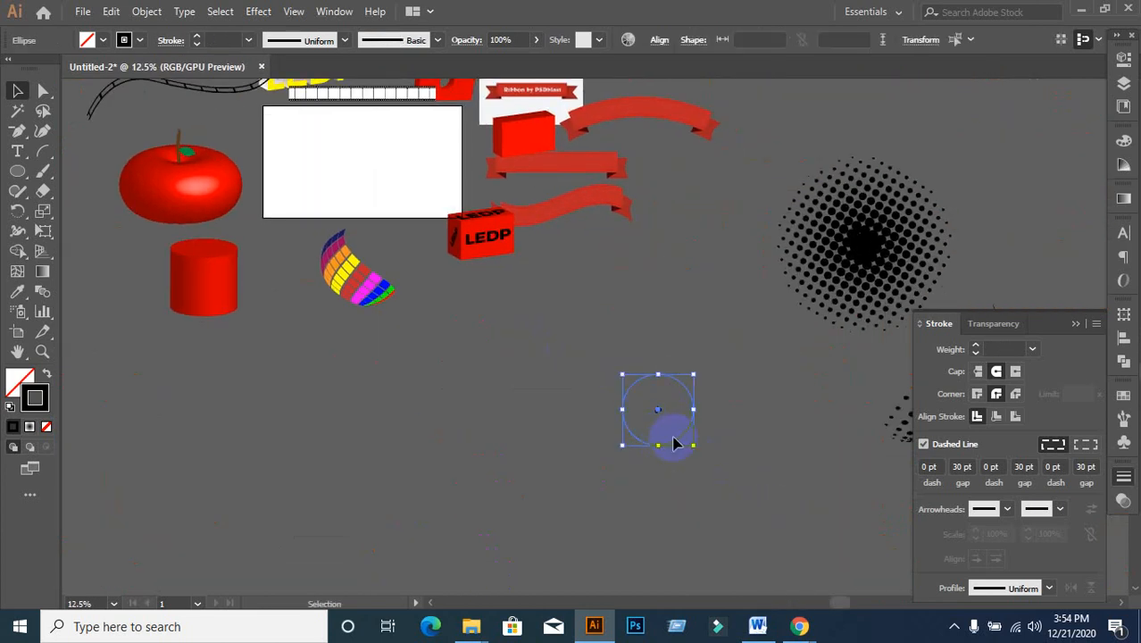
{"action": "left_click_drag", "start_coordinate": [679, 449], "coordinate": [406, 183]}
{"action": "scroll", "coordinate": [393, 153], "scroll_direction": "up", "scroll_amount": 2}
{"action": "scroll", "coordinate": [391, 154], "scroll_direction": "up", "scroll_amount": 5}
{"action": "left_click_drag", "start_coordinate": [432, 231], "coordinate": [628, 343]}
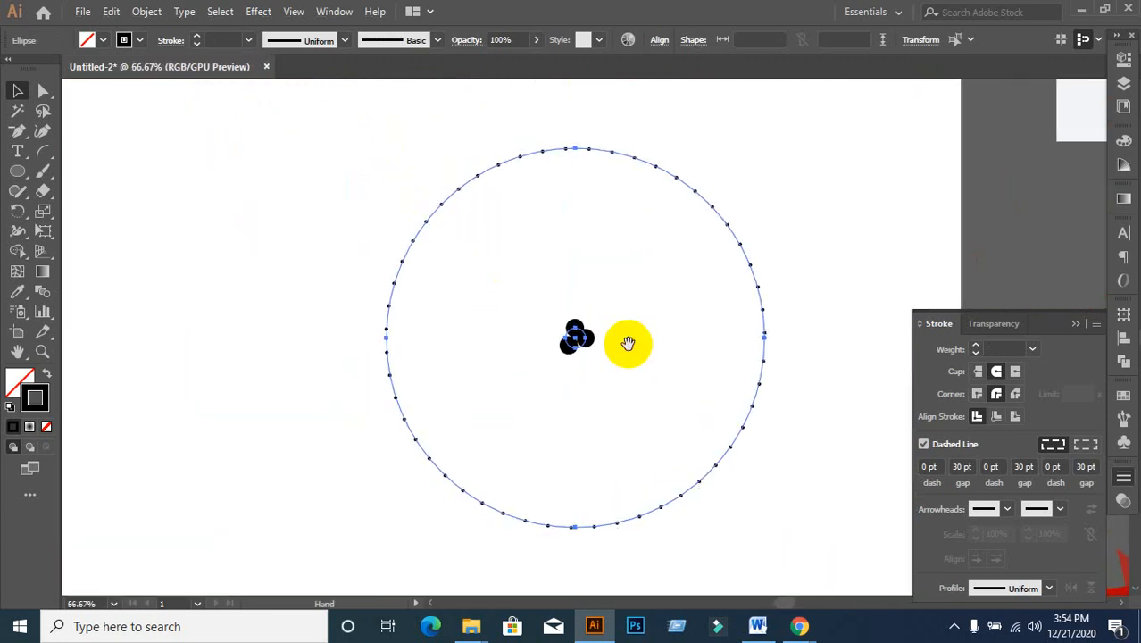
- Delete the small heavy-dotted circle at the centre of the large dotted circle
{"action": "left_click", "coordinate": [576, 335]}
{"action": "left_click", "coordinate": [1016, 349]}
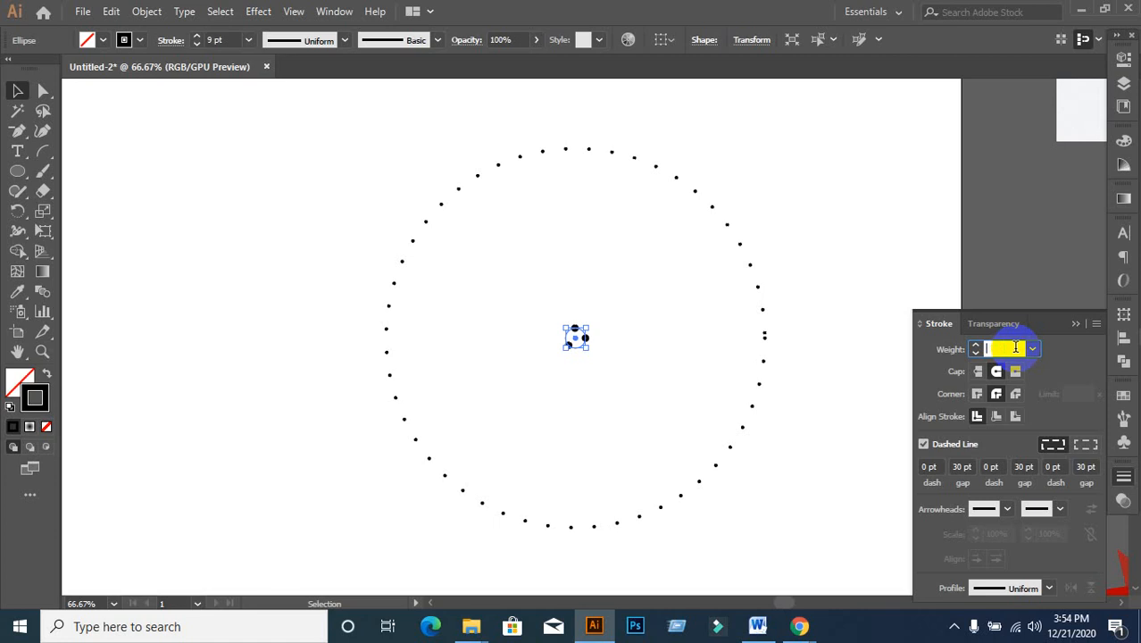
{"action": "left_click", "coordinate": [681, 408]}
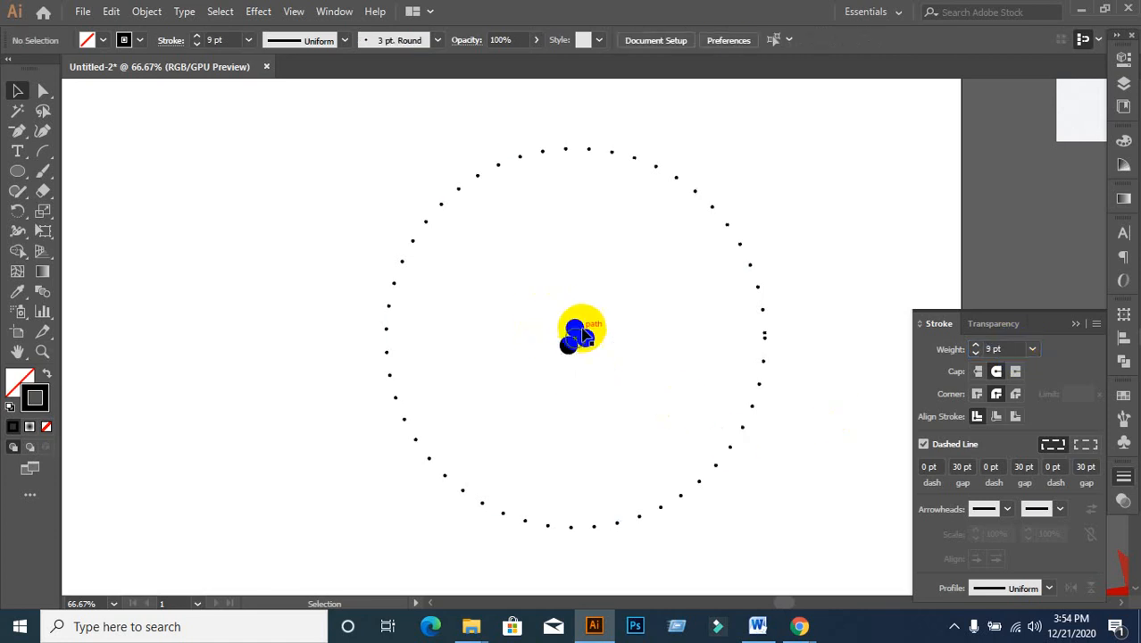
{"action": "left_click", "coordinate": [580, 338]}
{"action": "key", "text": "Delete"}
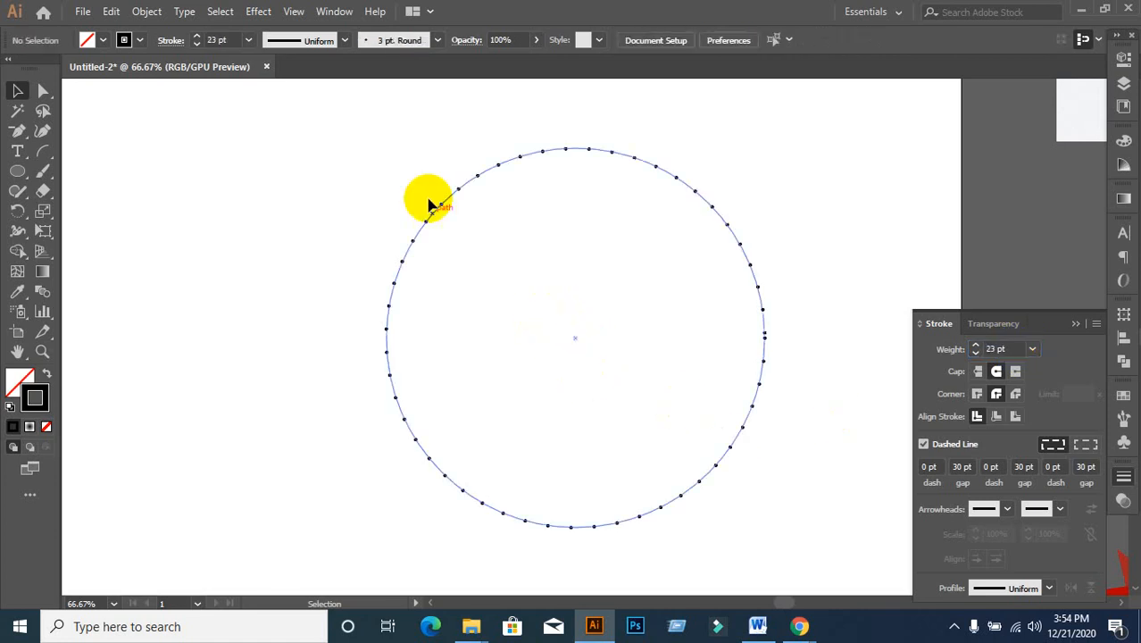
- Duplicate the large dotted circle in place, scale the copy around its centre to about a tenth, and set its stroke weight to 14 pt
{"action": "left_click_drag", "start_coordinate": [402, 171], "coordinate": [483, 316]}
{"action": "key", "text": "ctrl+c"}
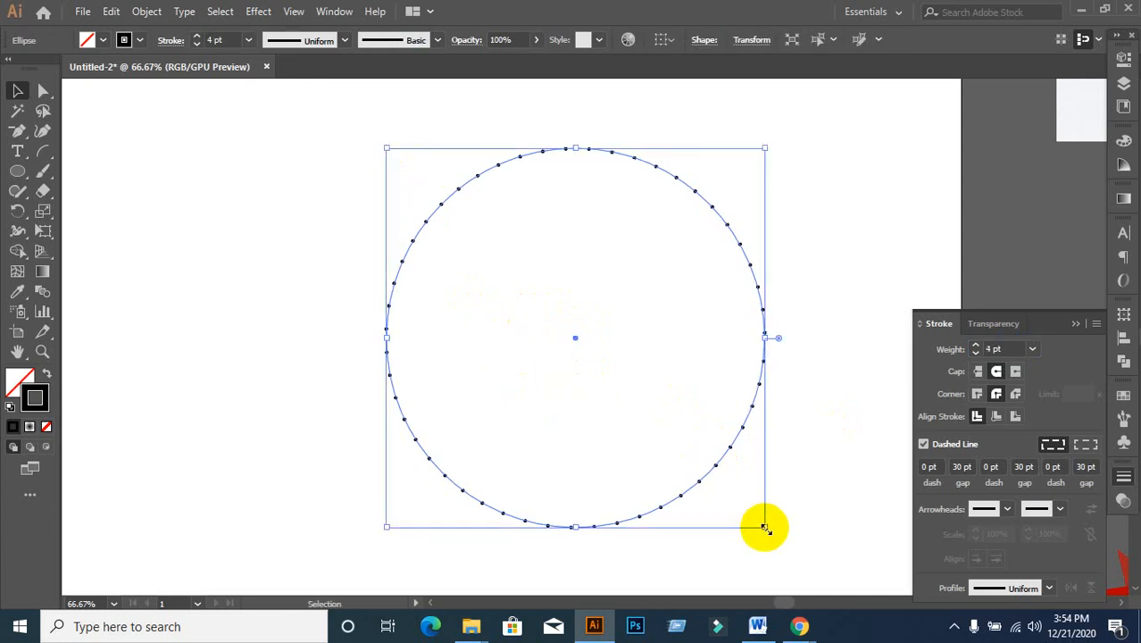
{"action": "left_click_drag", "start_coordinate": [765, 527], "coordinate": [604, 354]}
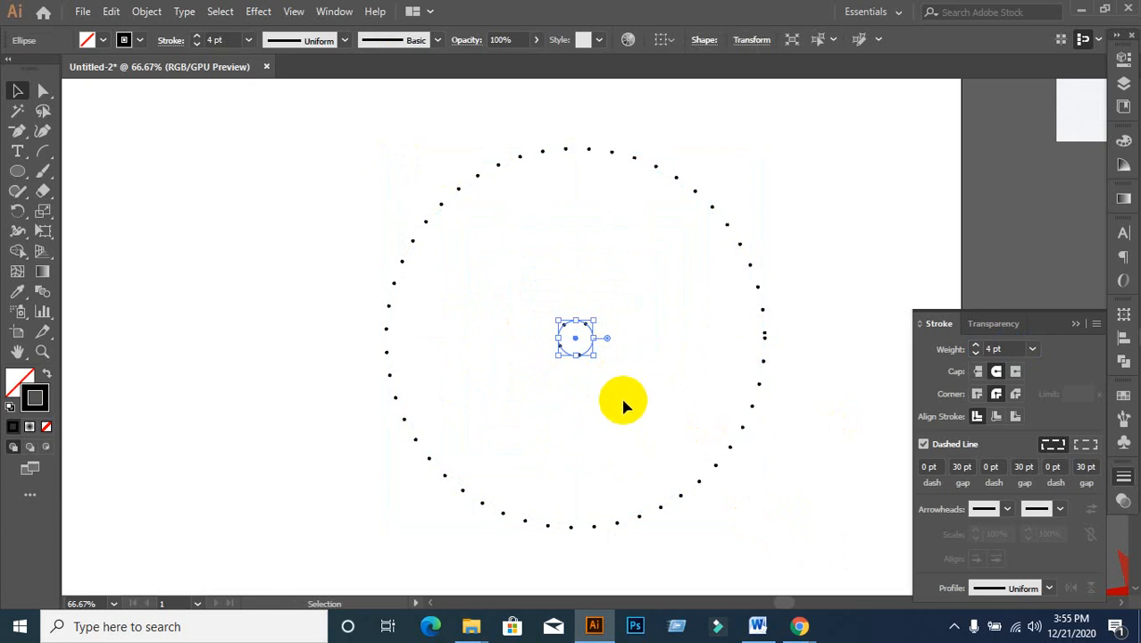
{"action": "left_click", "coordinate": [1019, 349]}
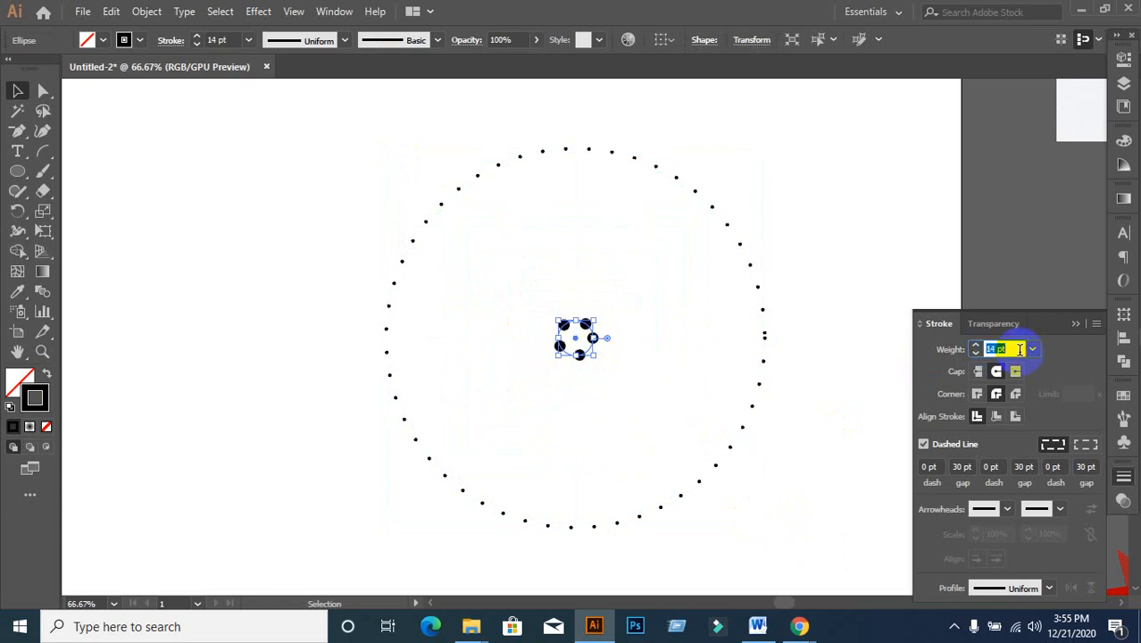
{"action": "left_click", "coordinate": [673, 358]}
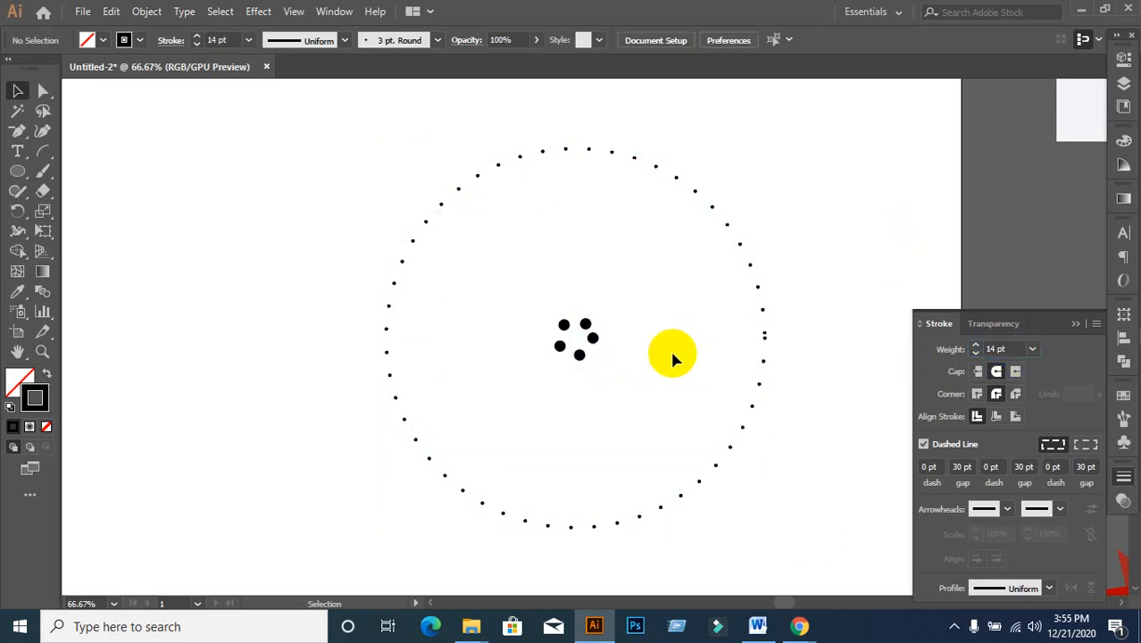
- Try a stroke weight of 17 pt on the small dotted circle, then delete that circle
{"action": "left_click", "coordinate": [584, 358]}
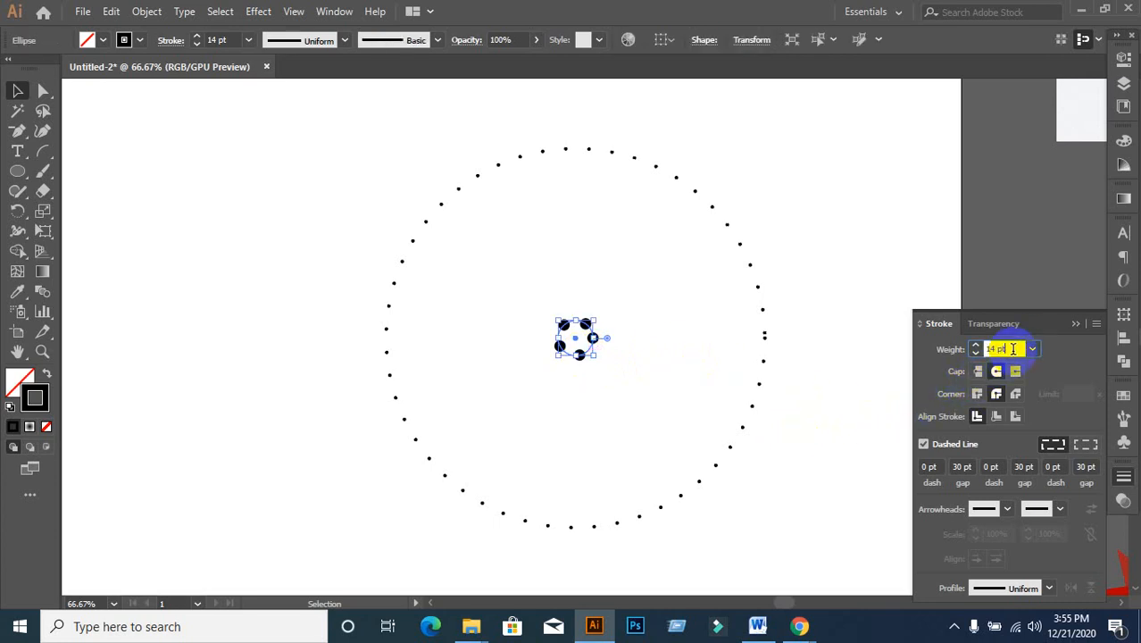
{"action": "type", "text": "18"}
{"action": "key", "text": "Return"}
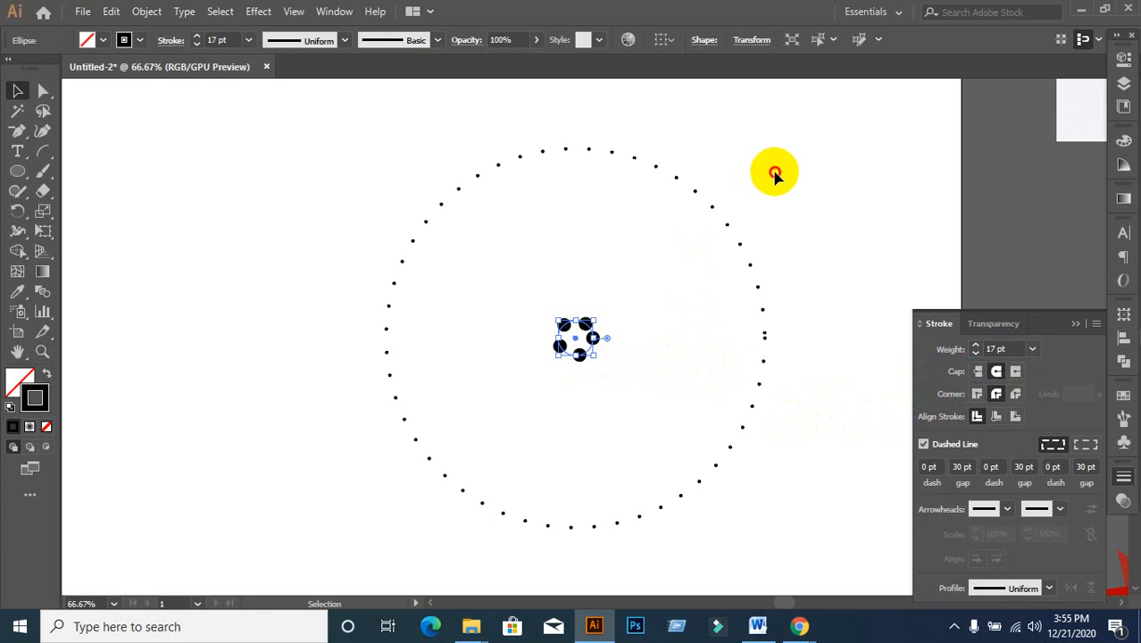
{"action": "left_click", "coordinate": [793, 304]}
{"action": "scroll", "coordinate": [577, 352], "scroll_direction": "up", "scroll_amount": 1}
{"action": "left_click", "coordinate": [587, 357]}
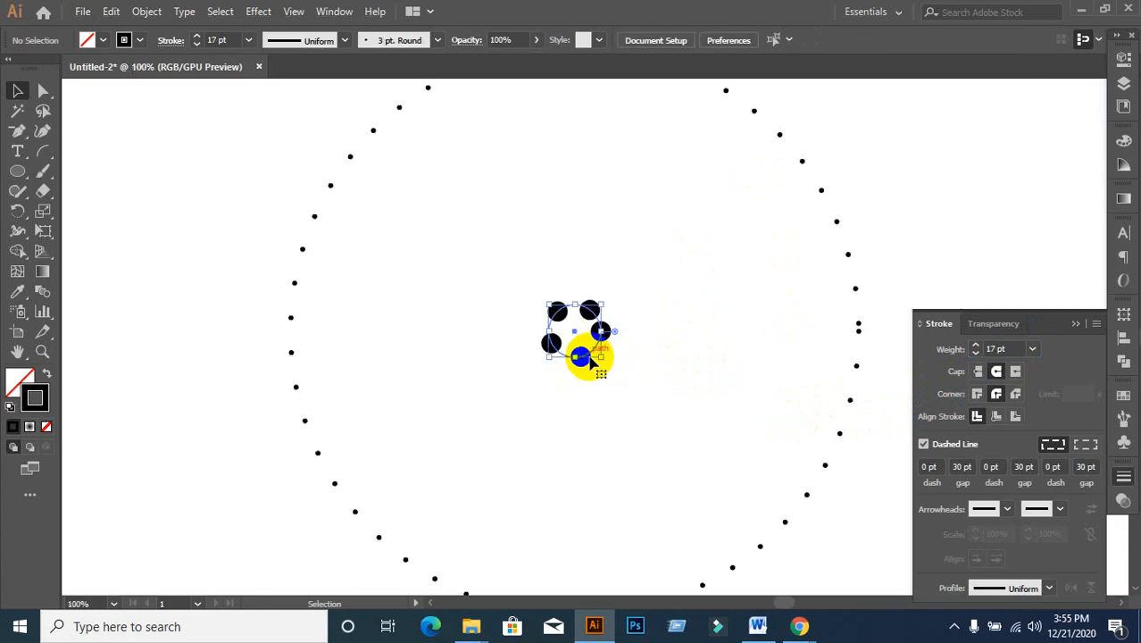
{"action": "key", "text": "Delete"}
{"action": "scroll", "coordinate": [548, 361], "scroll_direction": "down", "scroll_amount": 2}
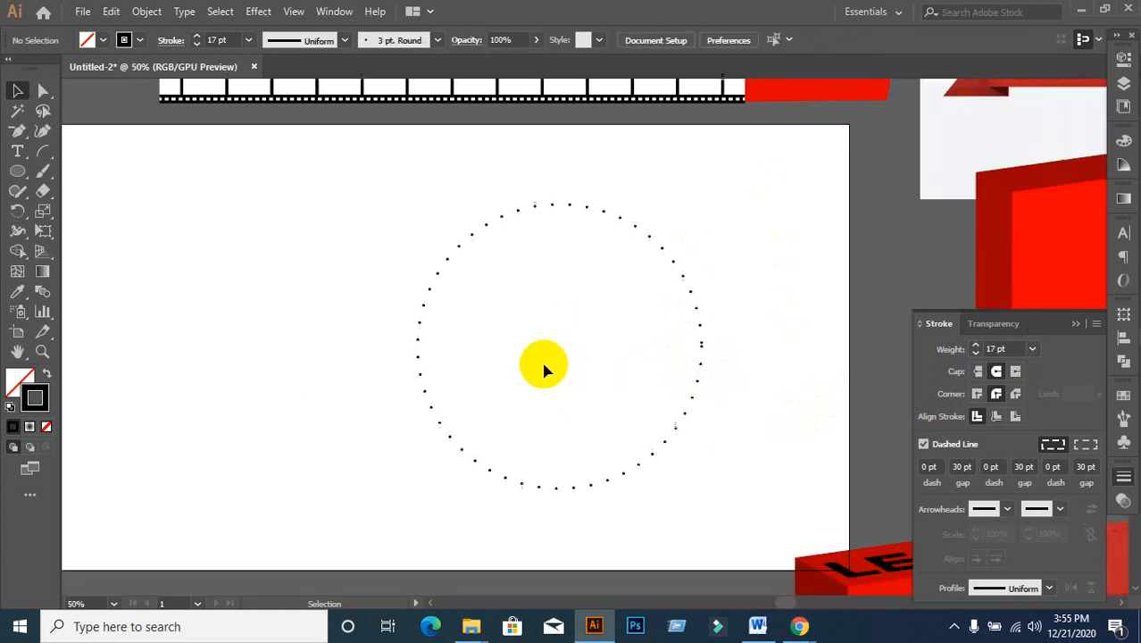
- Duplicate the large dotted circle, scale the copy around its centre to about a seventh, and give it an 18 pt stroke
{"action": "left_click_drag", "start_coordinate": [430, 237], "coordinate": [539, 384]}
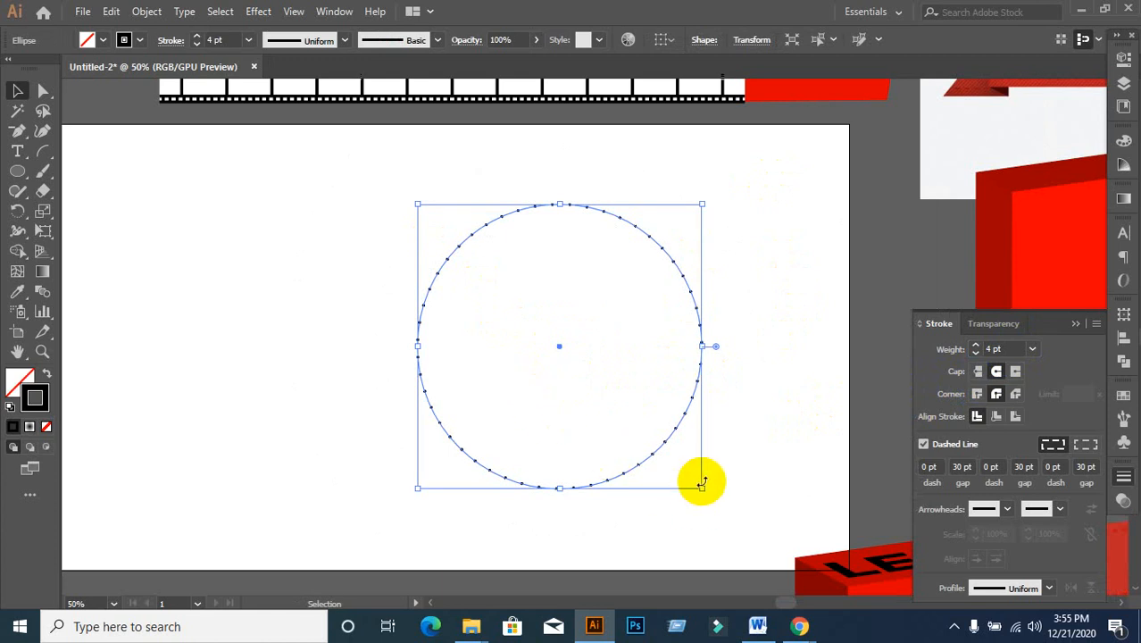
{"action": "left_click_drag", "start_coordinate": [703, 489], "coordinate": [588, 368]}
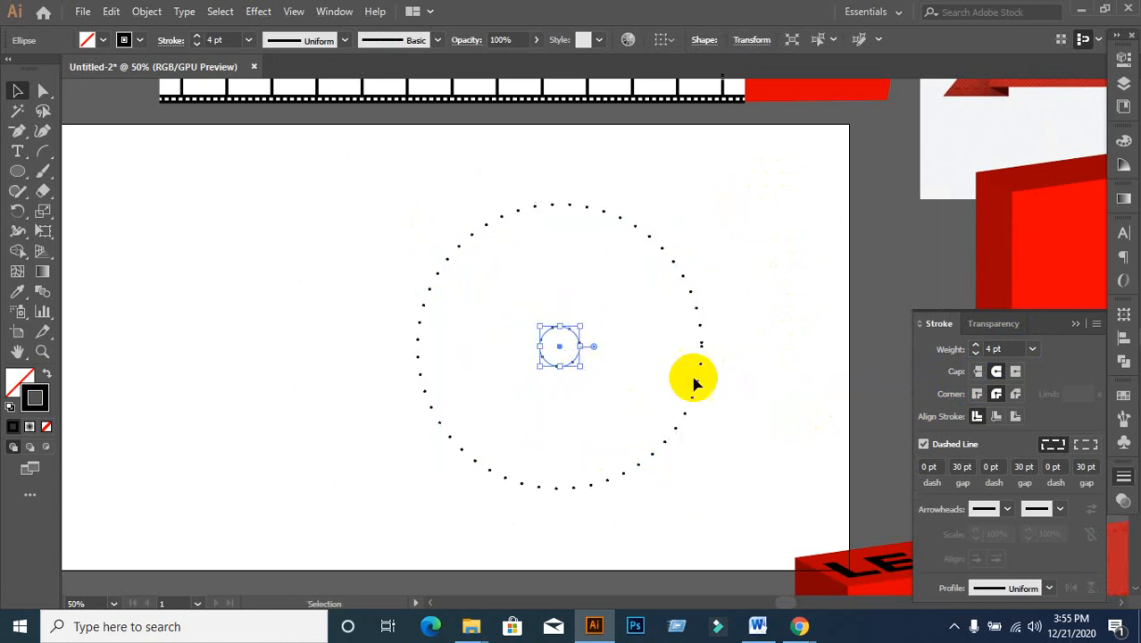
{"action": "left_click", "coordinate": [999, 350]}
{"action": "type", "text": "7"}
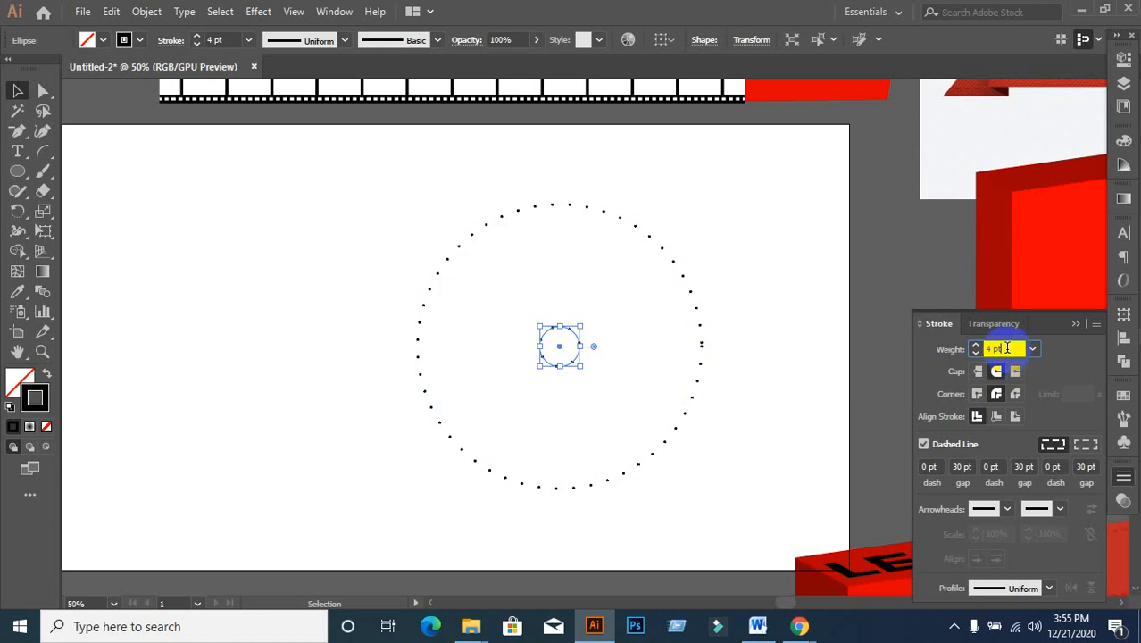
{"action": "key", "text": "Return"}
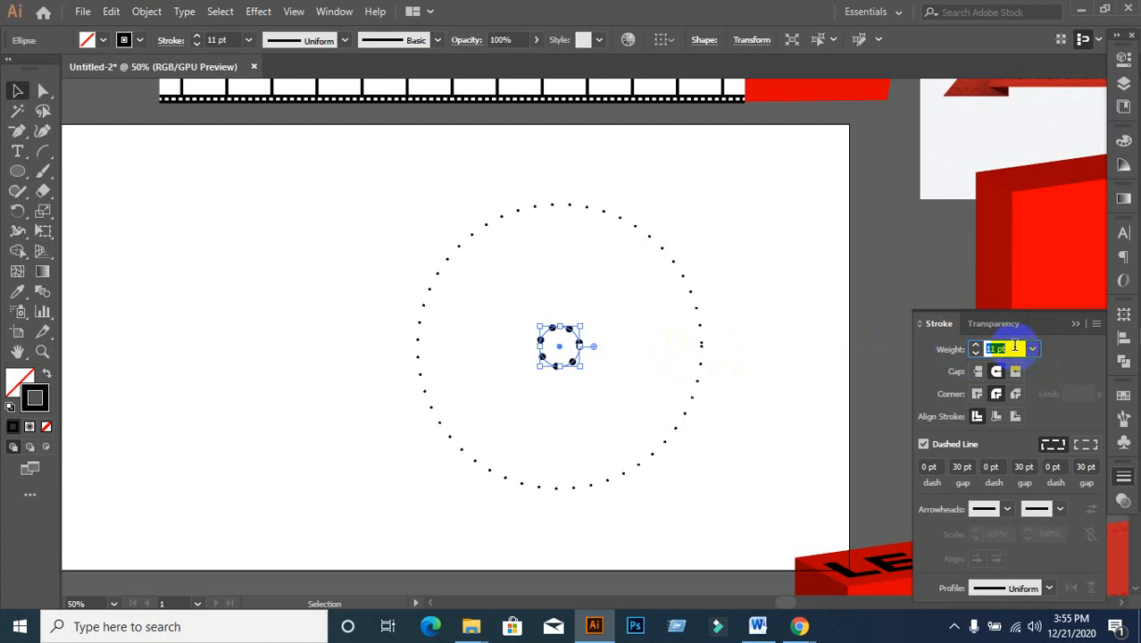
{"action": "left_click", "coordinate": [799, 371]}
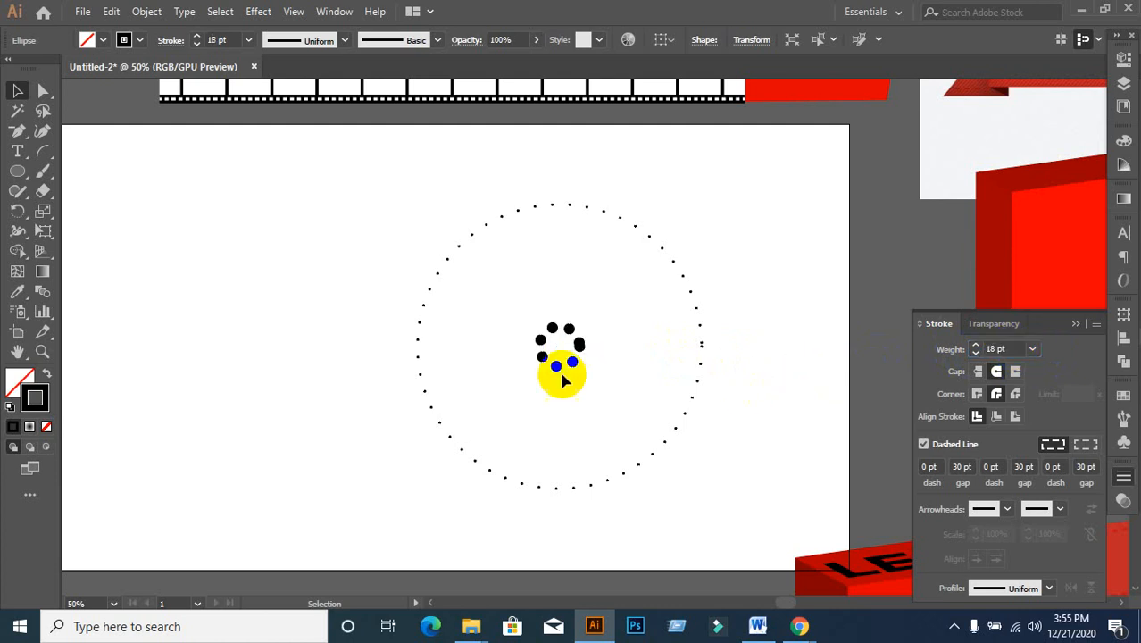
- Try thinner stroke weights, from 7 pt down to 2 pt and back up to 5 pt, on the small dotted circle
{"action": "scroll", "coordinate": [566, 372], "scroll_direction": "up", "scroll_amount": 4}
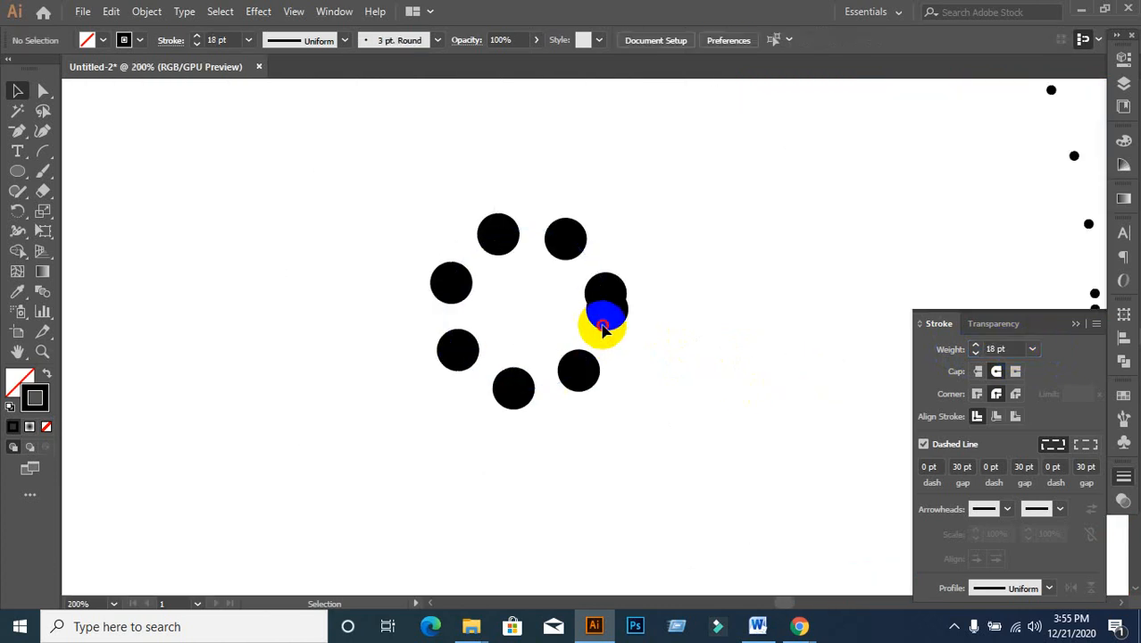
{"action": "left_click", "coordinate": [477, 331]}
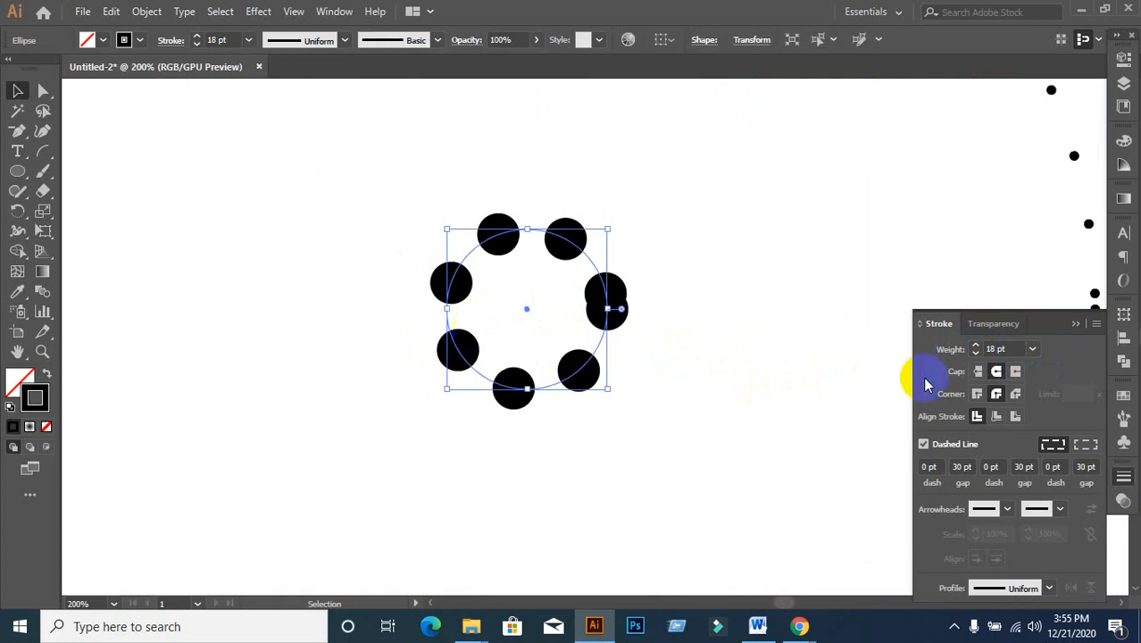
{"action": "left_click", "coordinate": [1014, 349]}
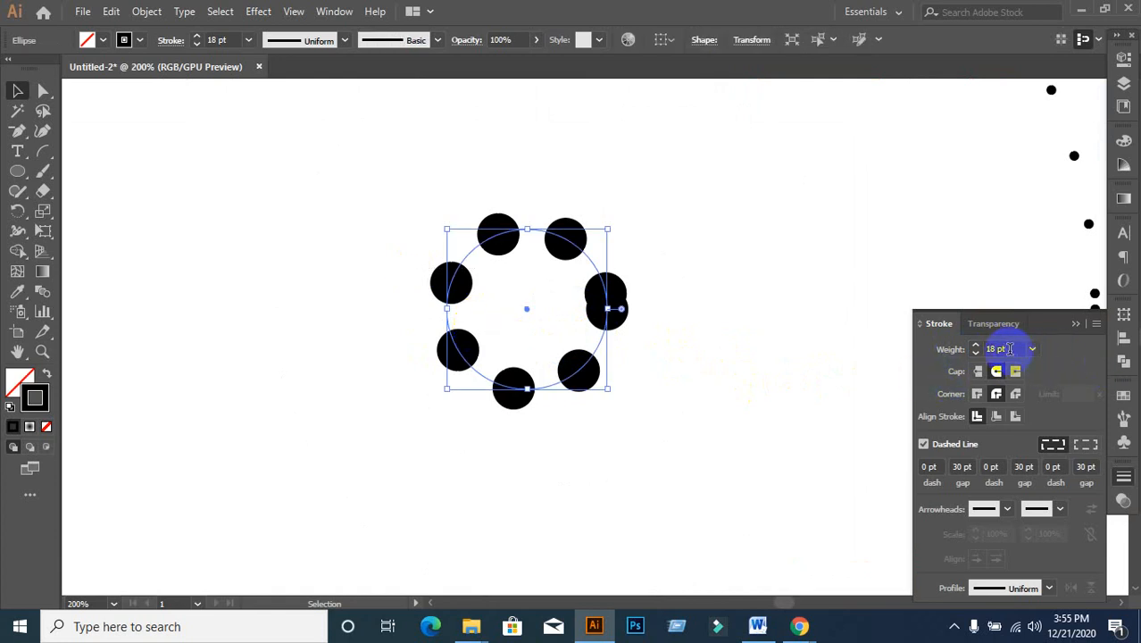
{"action": "left_click", "coordinate": [1010, 349]}
{"action": "scroll", "coordinate": [1010, 349], "scroll_direction": "down", "scroll_amount": 6}
{"action": "scroll", "coordinate": [1010, 349], "scroll_direction": "up", "scroll_amount": 1}
{"action": "scroll", "coordinate": [1010, 350], "scroll_direction": "down", "scroll_amount": 8}
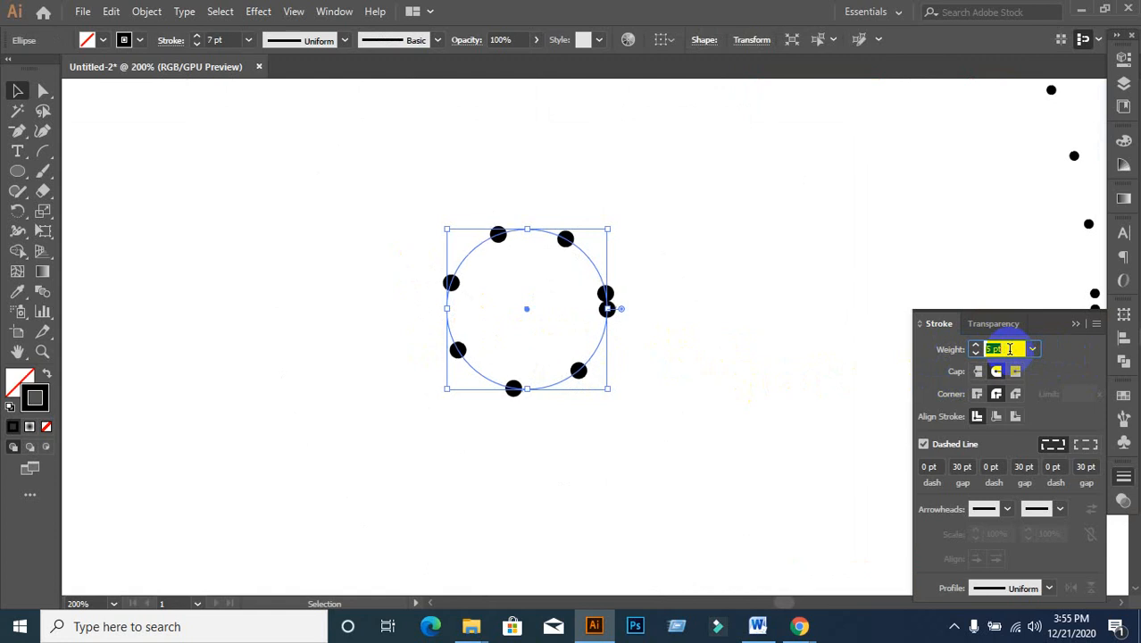
{"action": "scroll", "coordinate": [1010, 349], "scroll_direction": "down", "scroll_amount": 3}
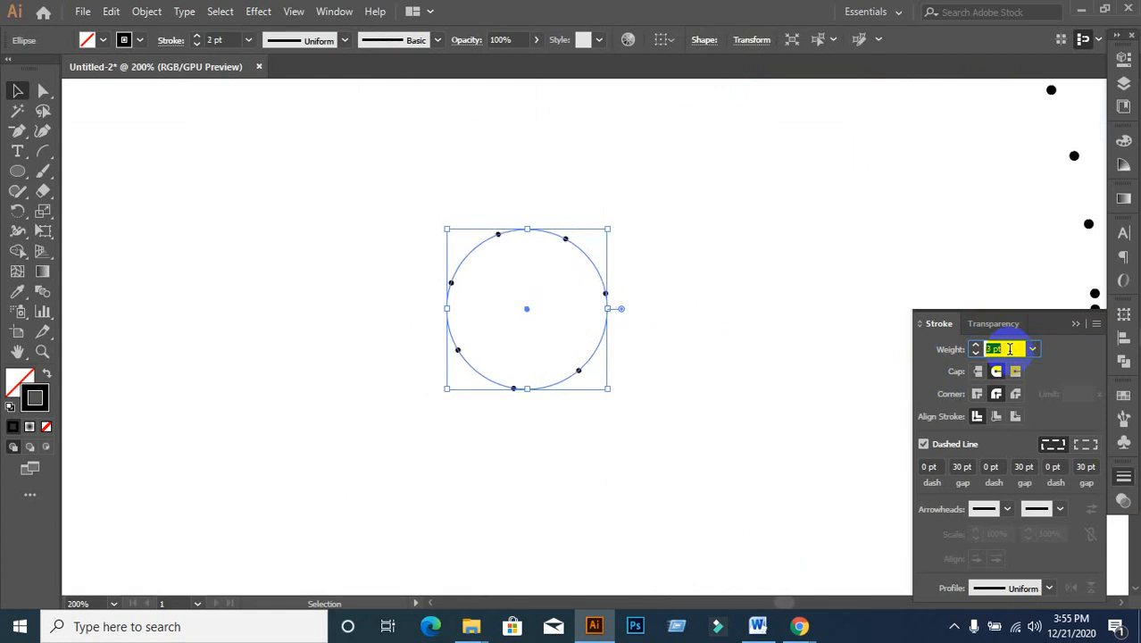
{"action": "scroll", "coordinate": [1010, 349], "scroll_direction": "up", "scroll_amount": 3}
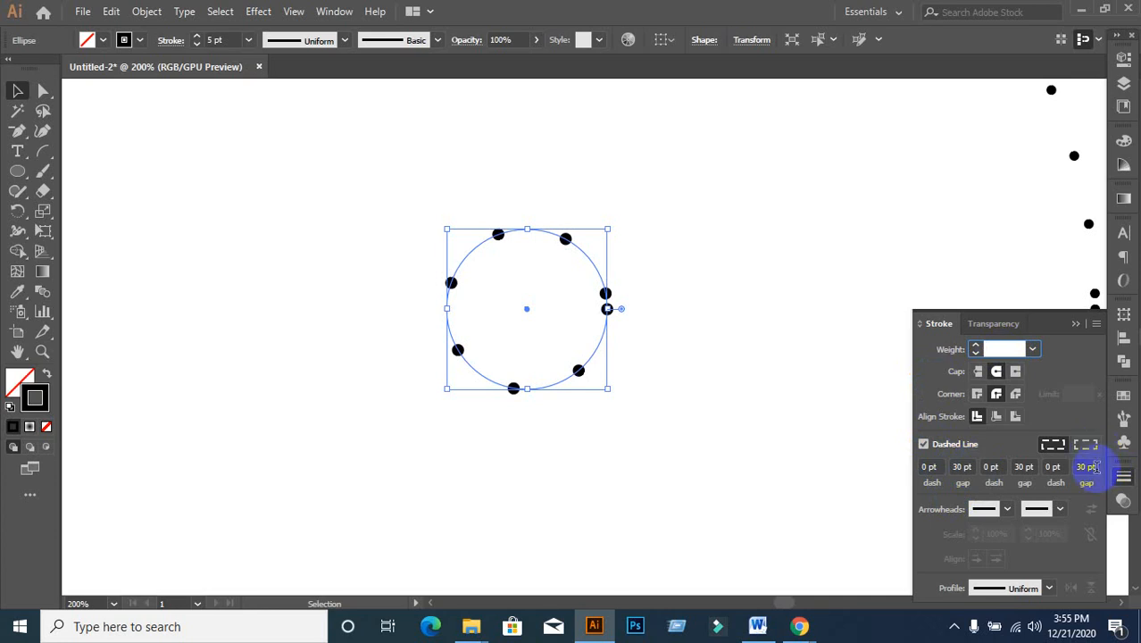
- Clear the second and third dash and gap pairs of the small circle's stroke, keeping only the 0 pt dash and 30 pt gap
{"action": "left_click", "coordinate": [1096, 466]}
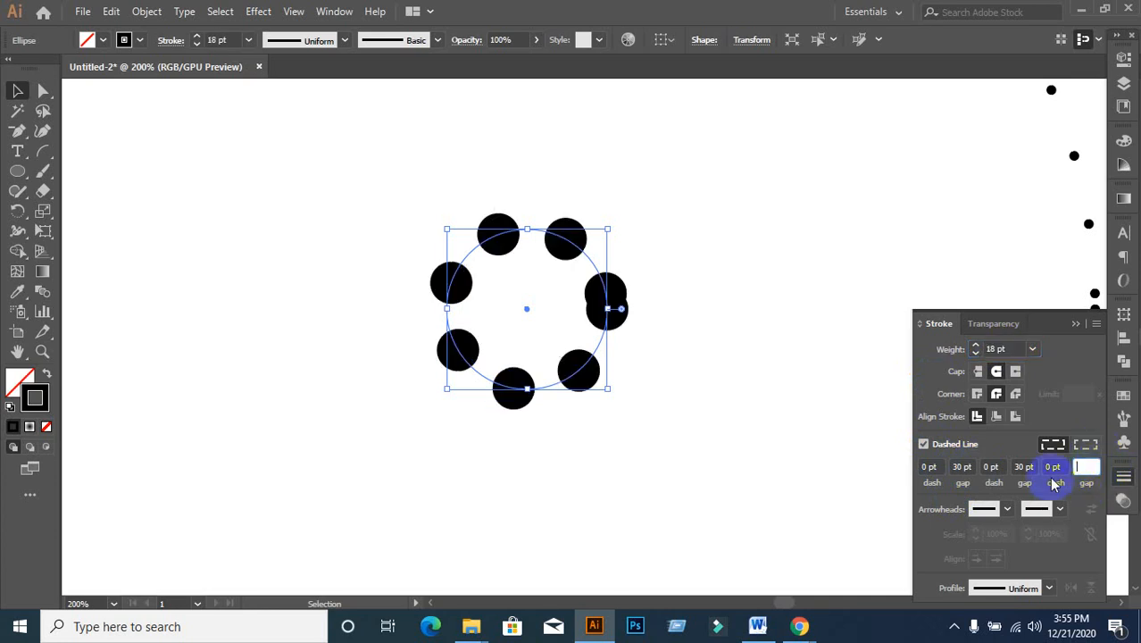
{"action": "left_click", "coordinate": [1055, 468]}
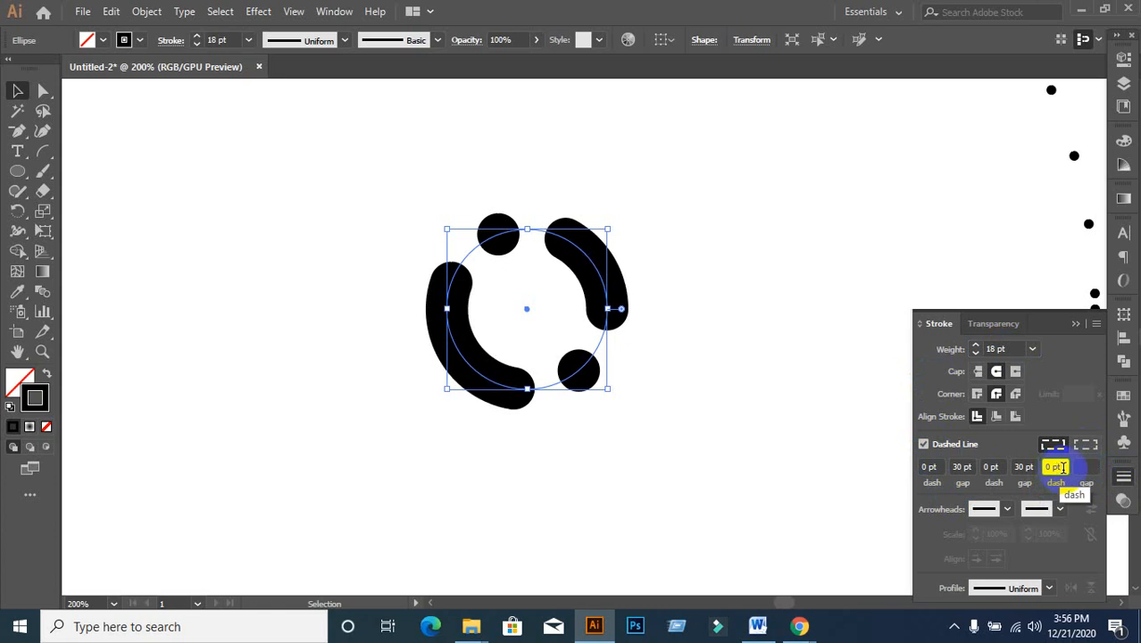
{"action": "type", "text": "0"}
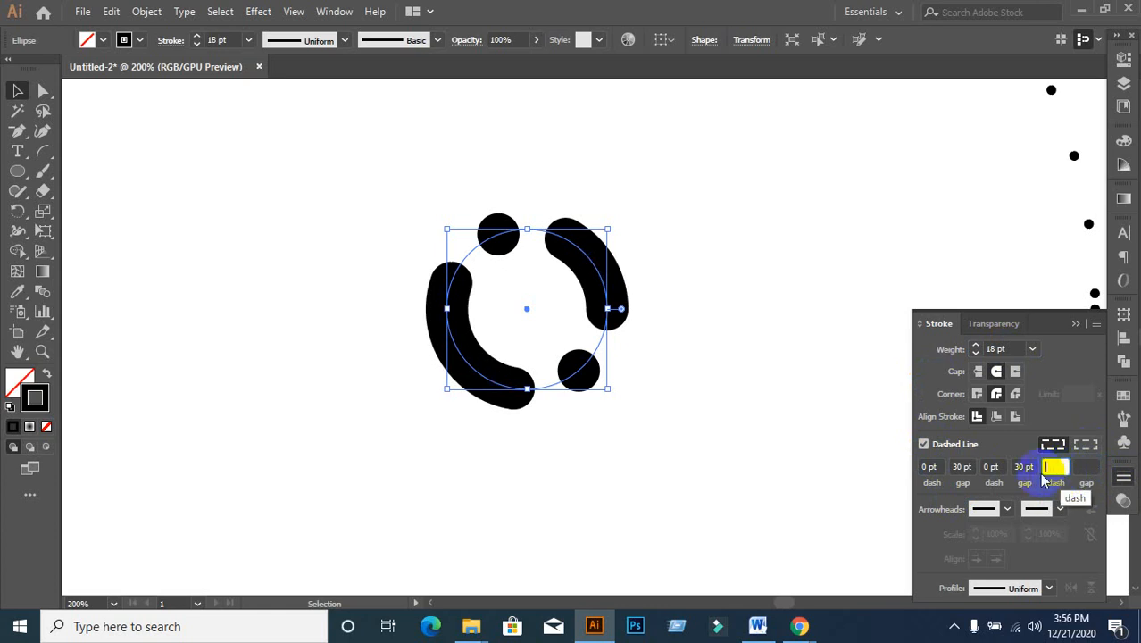
{"action": "left_click", "coordinate": [1025, 467]}
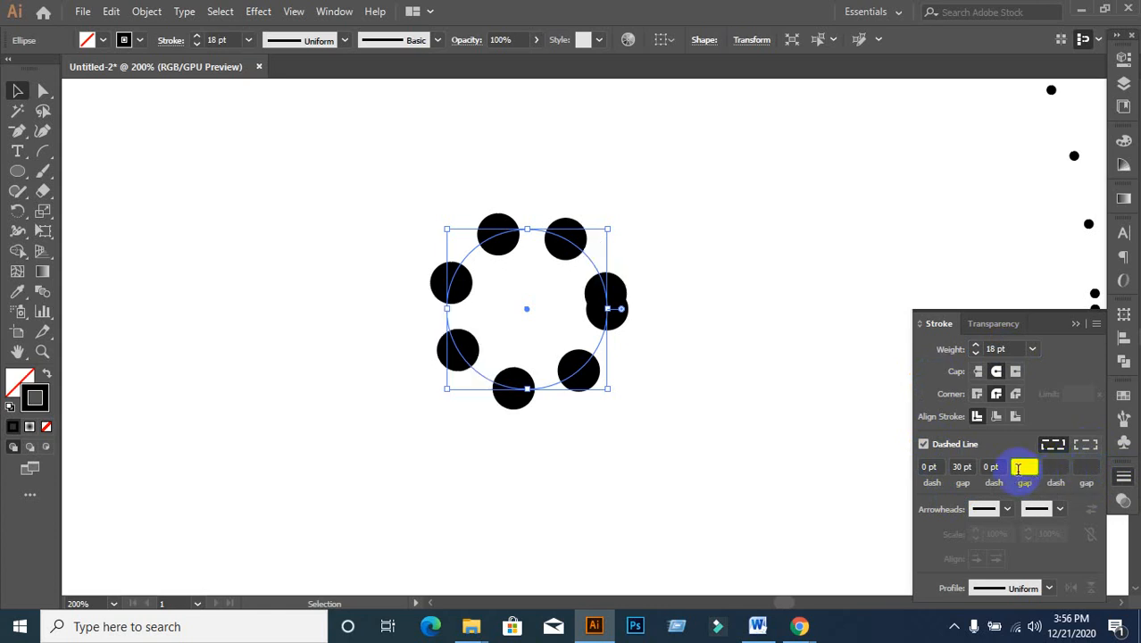
{"action": "left_click", "coordinate": [1002, 464]}
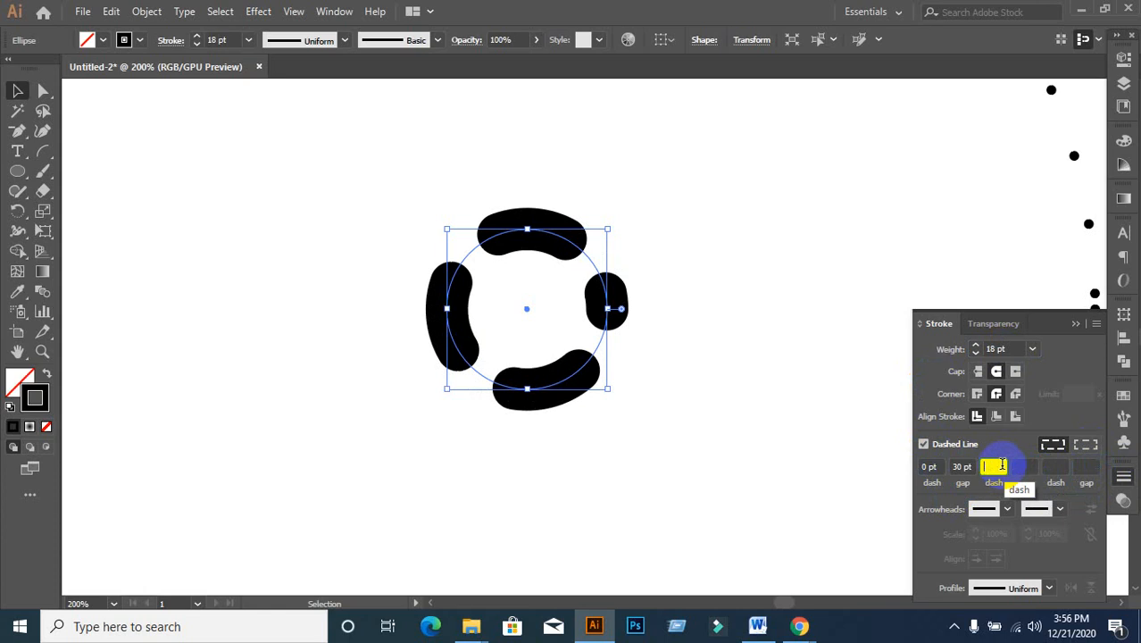
{"action": "left_click", "coordinate": [963, 466]}
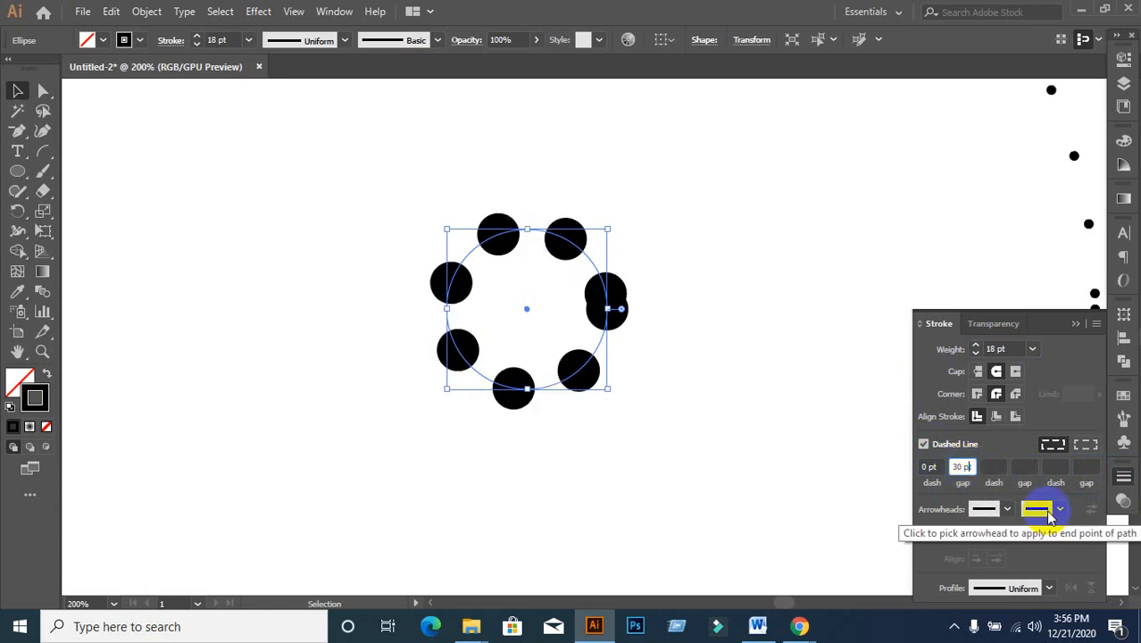
- Set the small circle's dash gap to 27 pt and deselect it
{"action": "left_click", "coordinate": [934, 464]}
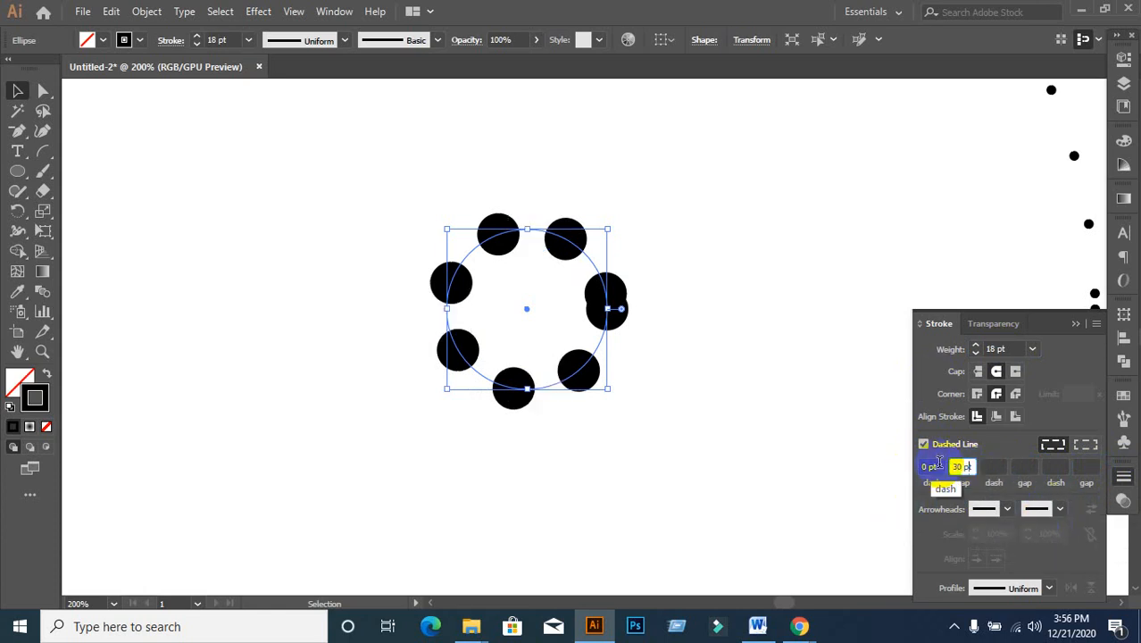
{"action": "left_click", "coordinate": [965, 465]}
{"action": "key", "text": "Down"}
{"action": "key", "text": "Down"}
{"action": "key", "text": "Down"}
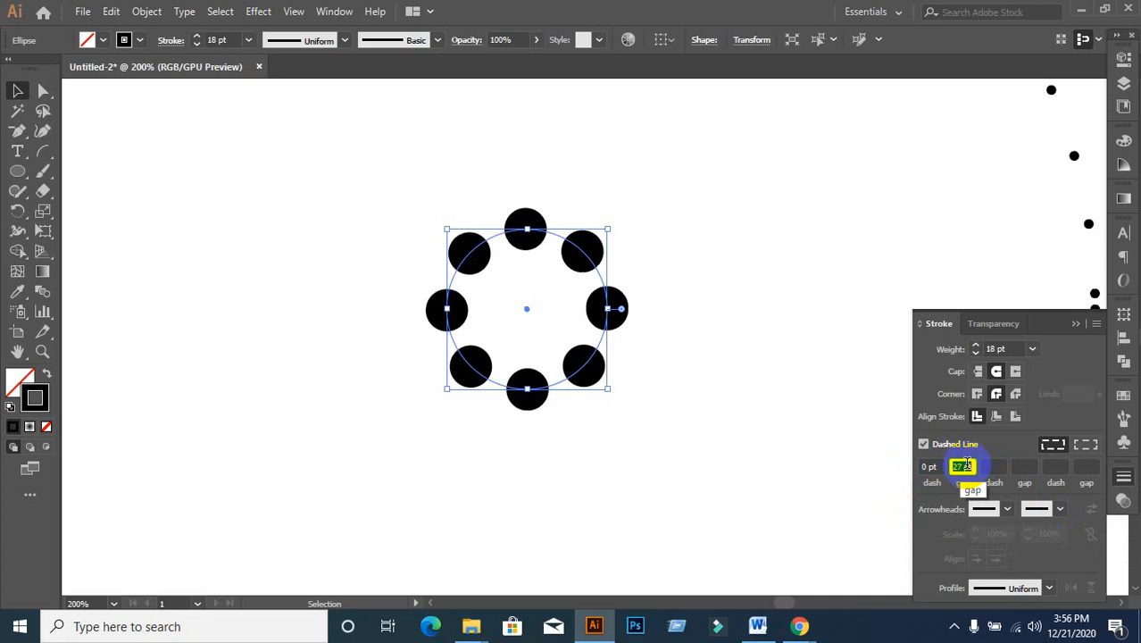
{"action": "key", "text": "Down"}
{"action": "key", "text": "Up"}
{"action": "left_click", "coordinate": [678, 381]}
{"action": "scroll", "coordinate": [678, 379], "scroll_direction": "down", "scroll_amount": 3}
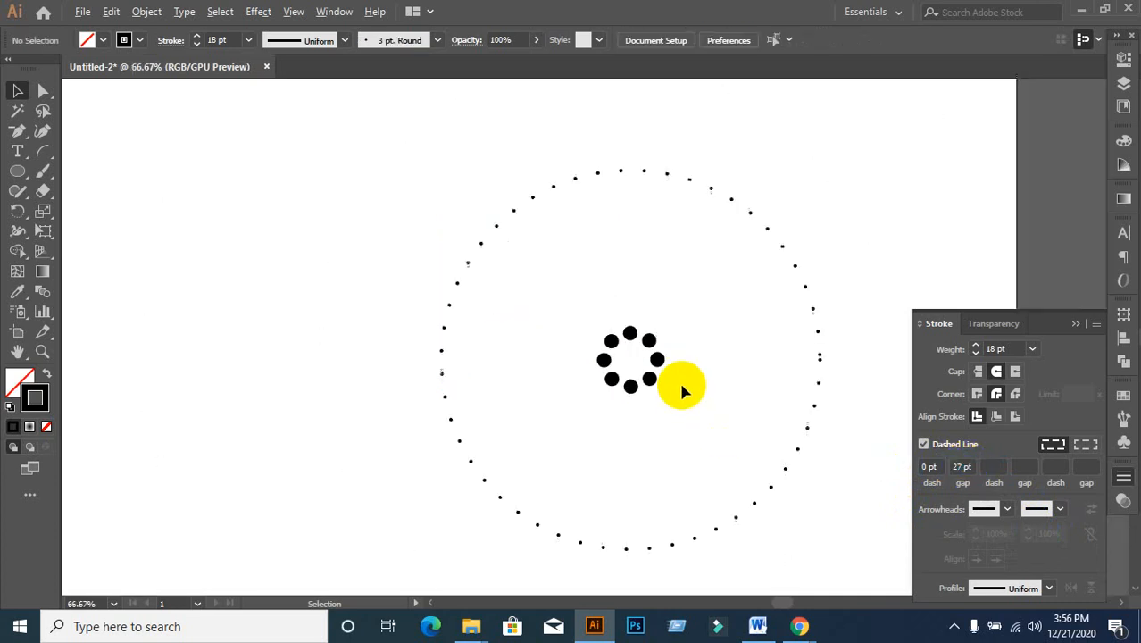
- Select both the large and small dotted circles and blend them together
{"action": "left_click_drag", "start_coordinate": [701, 454], "coordinate": [556, 377]}
{"action": "scroll", "coordinate": [632, 374], "scroll_direction": "down", "scroll_amount": 1}
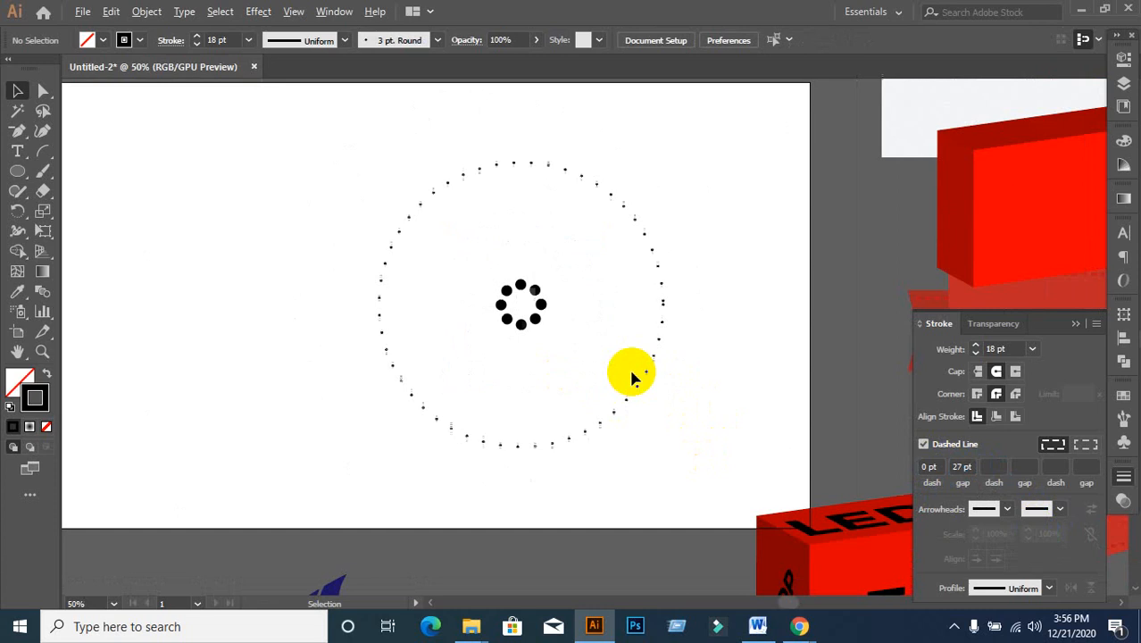
{"action": "left_click", "coordinate": [499, 322]}
{"action": "left_click", "coordinate": [382, 287]}
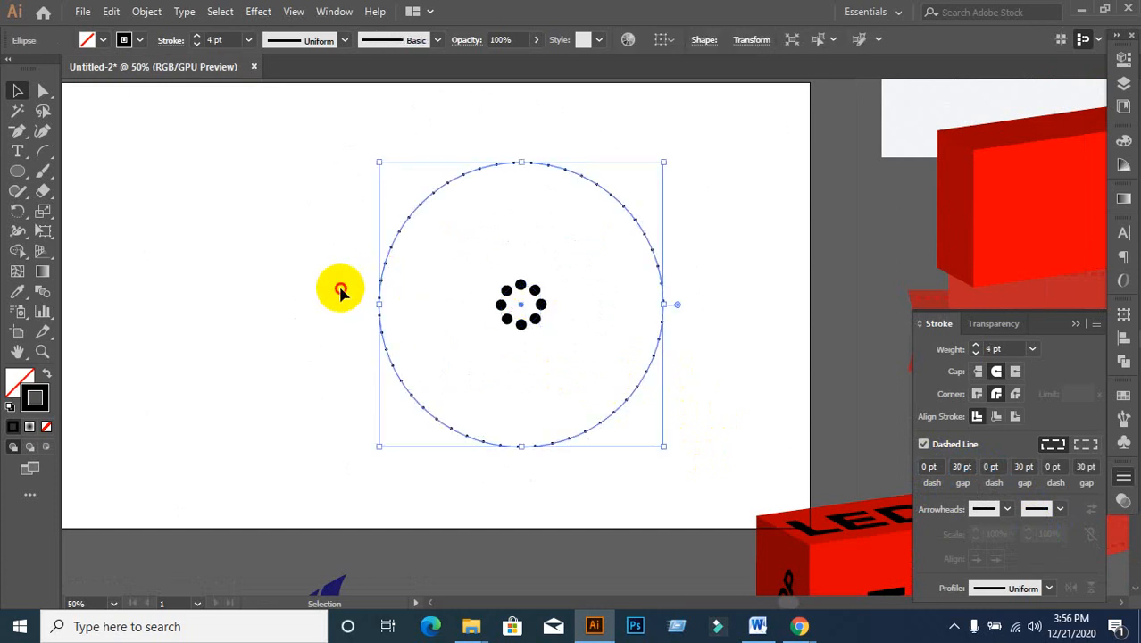
{"action": "left_click_drag", "start_coordinate": [349, 153], "coordinate": [683, 479]}
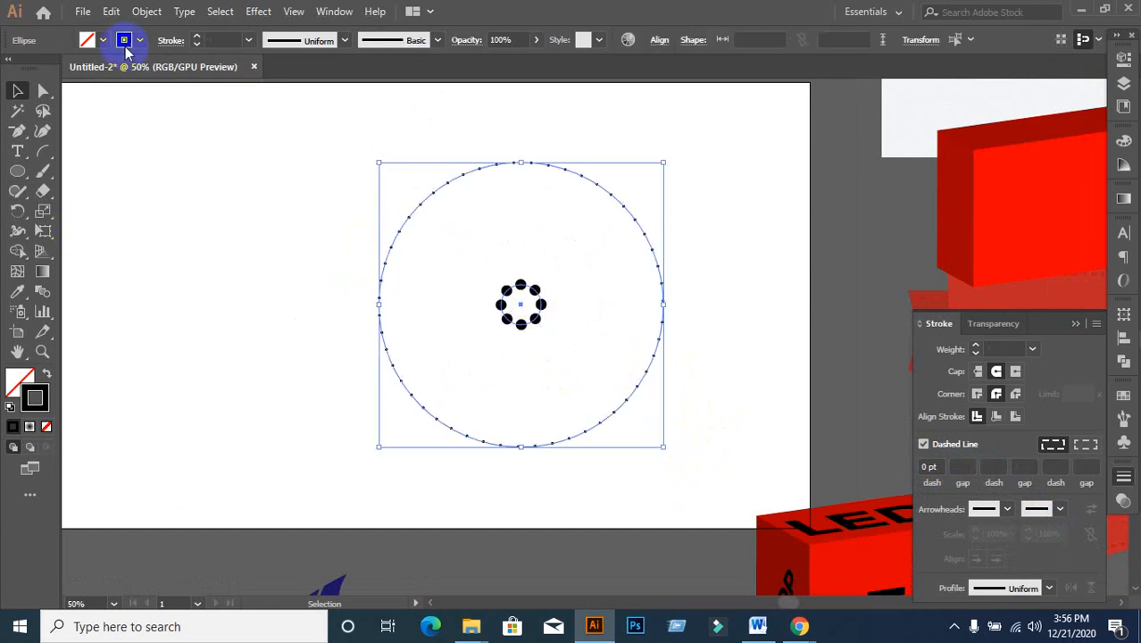
{"action": "left_click", "coordinate": [147, 11]}
{"action": "mouse_move", "coordinate": [213, 462]}
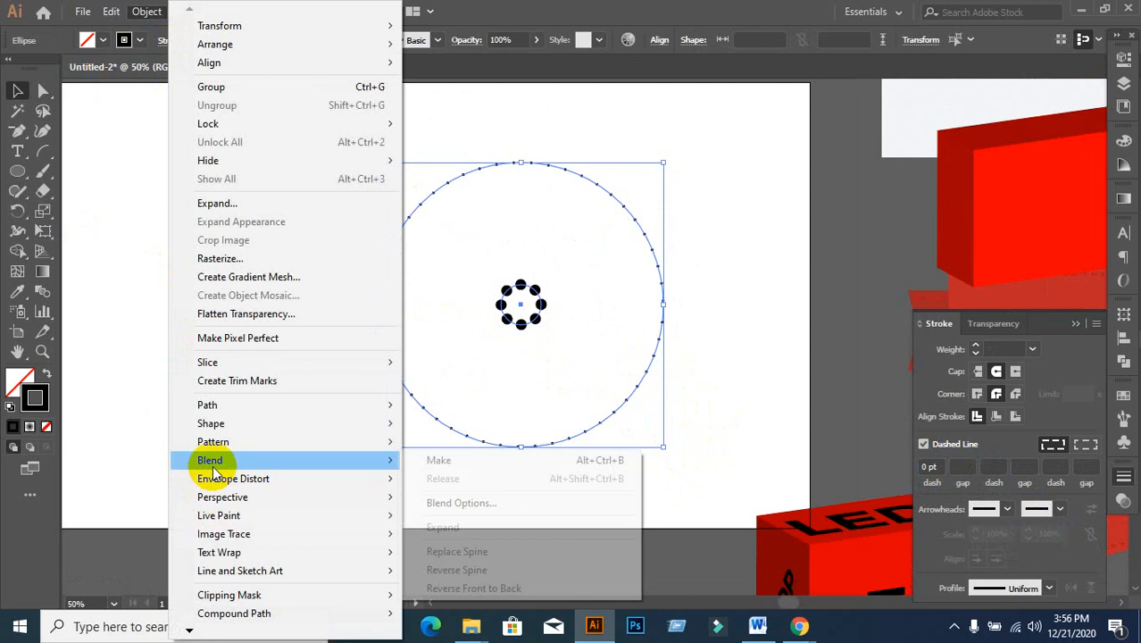
{"action": "left_click", "coordinate": [475, 461]}
- Set the blend's spacing to 3 specified steps with the preview on, and deselect the blend
{"action": "left_click", "coordinate": [149, 10]}
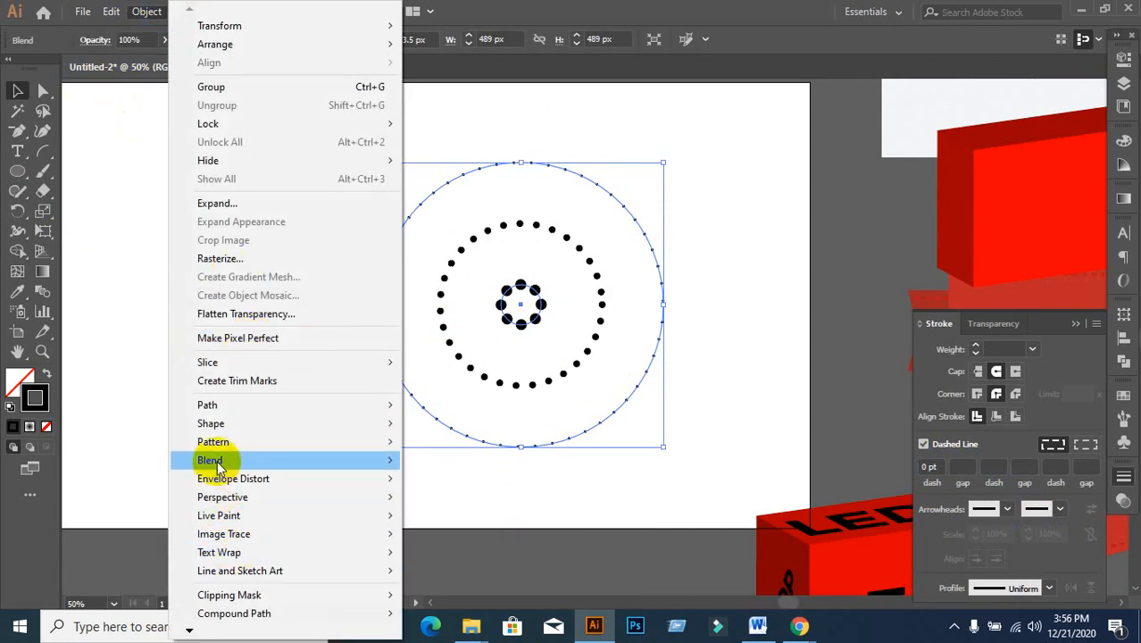
{"action": "mouse_move", "coordinate": [217, 461]}
{"action": "left_click", "coordinate": [478, 505]}
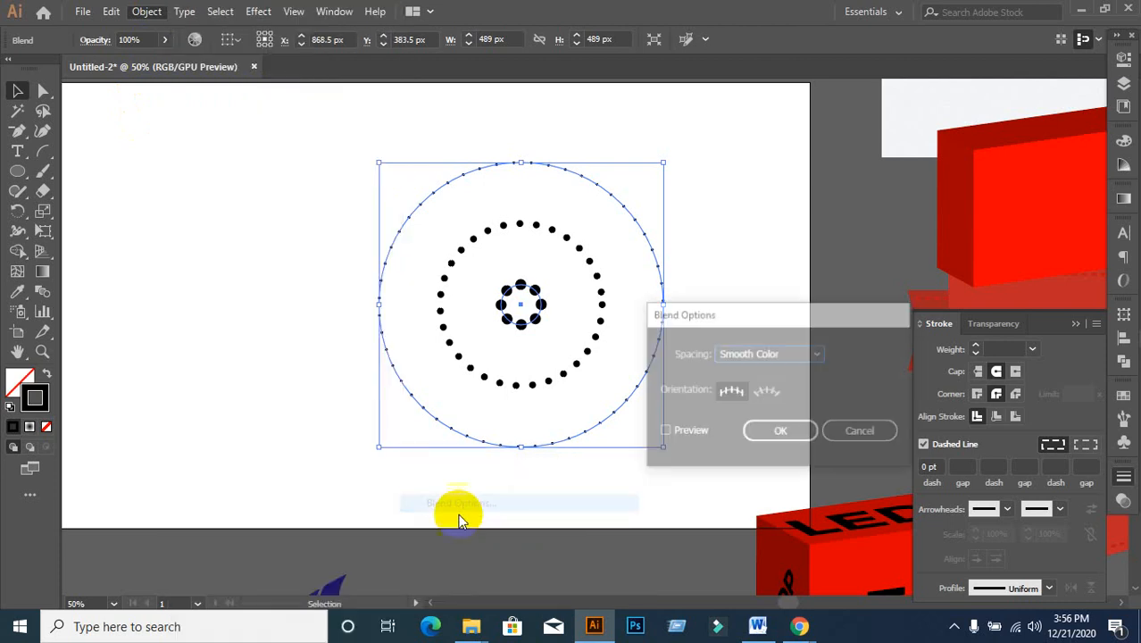
{"action": "left_click", "coordinate": [663, 431]}
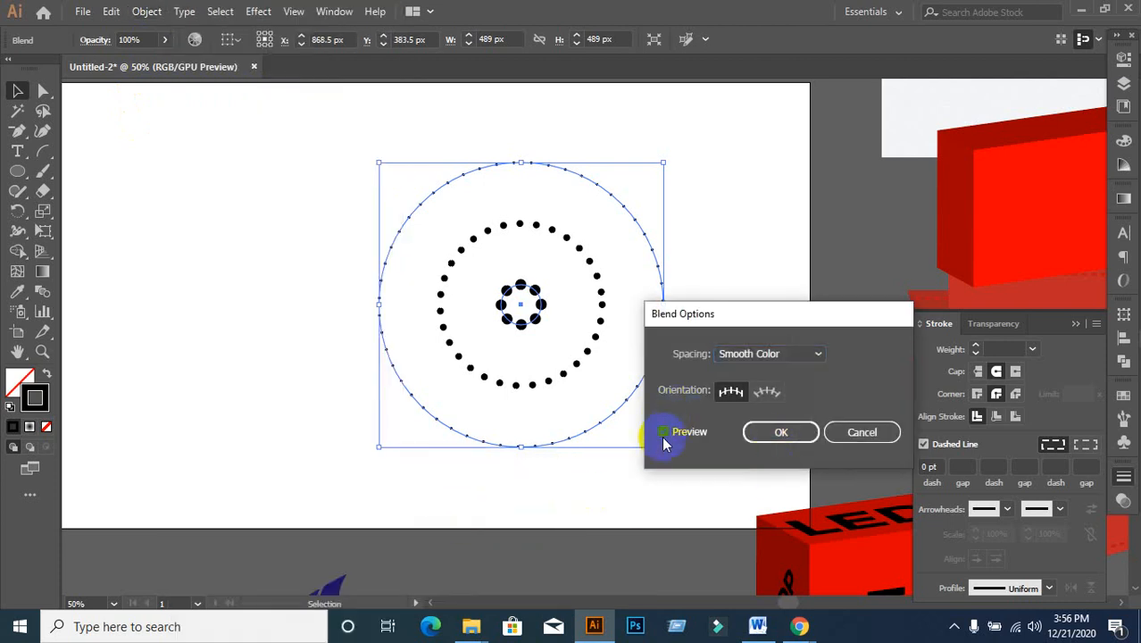
{"action": "left_click", "coordinate": [821, 355]}
{"action": "left_click", "coordinate": [798, 390]}
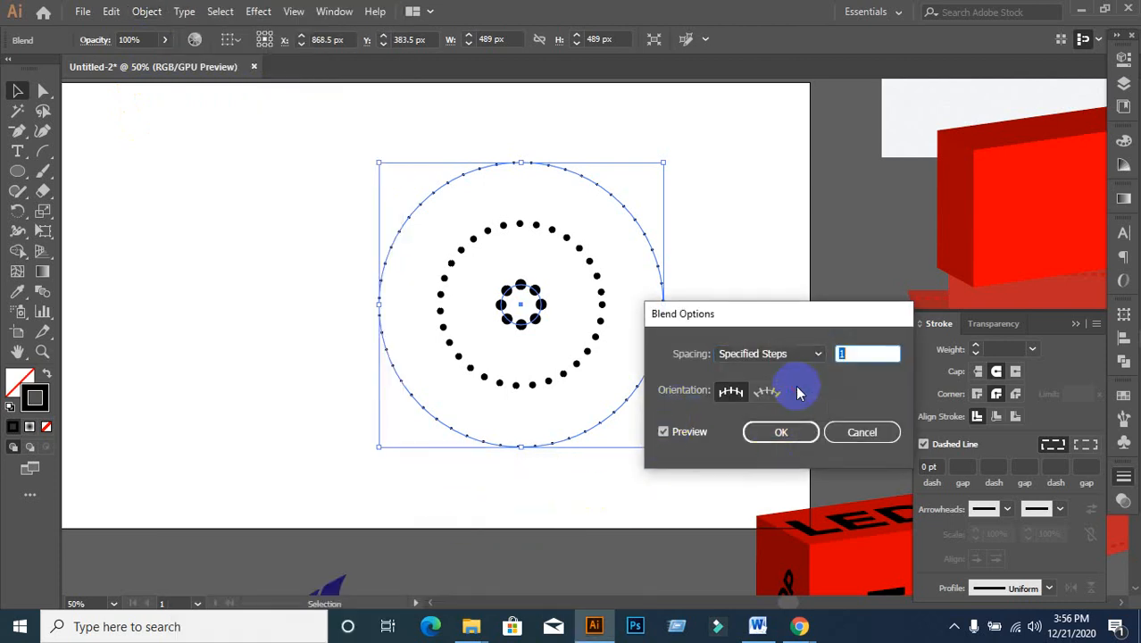
{"action": "left_click", "coordinate": [872, 353]}
{"action": "scroll", "coordinate": [880, 351], "scroll_direction": "up", "scroll_amount": 7}
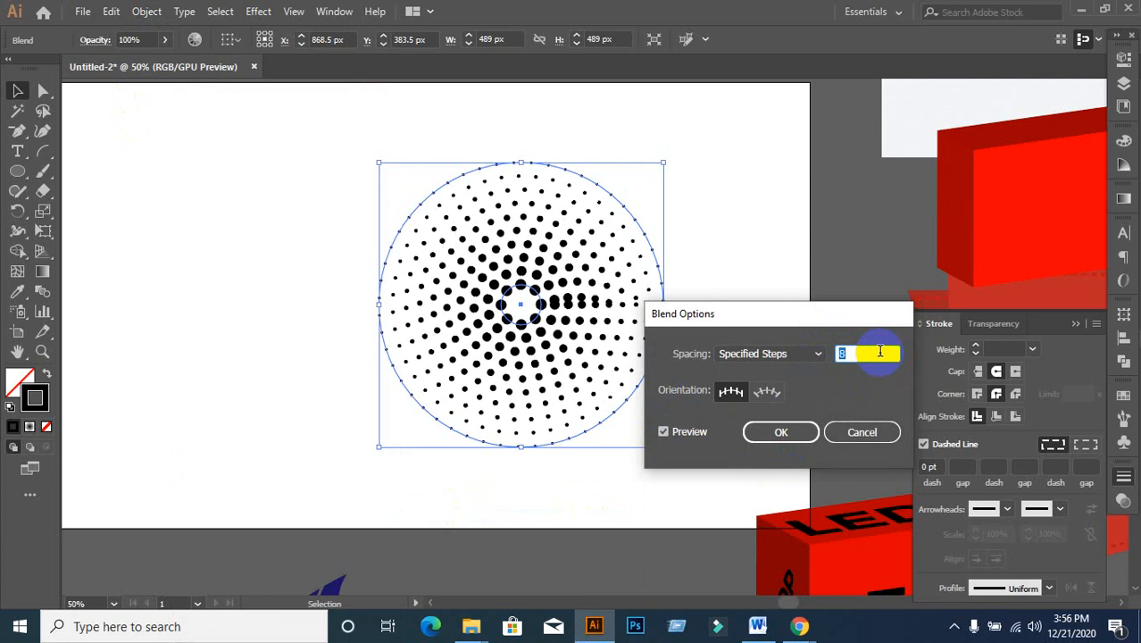
{"action": "scroll", "coordinate": [880, 351], "scroll_direction": "down", "scroll_amount": 2}
{"action": "scroll", "coordinate": [879, 351], "scroll_direction": "down", "scroll_amount": 3}
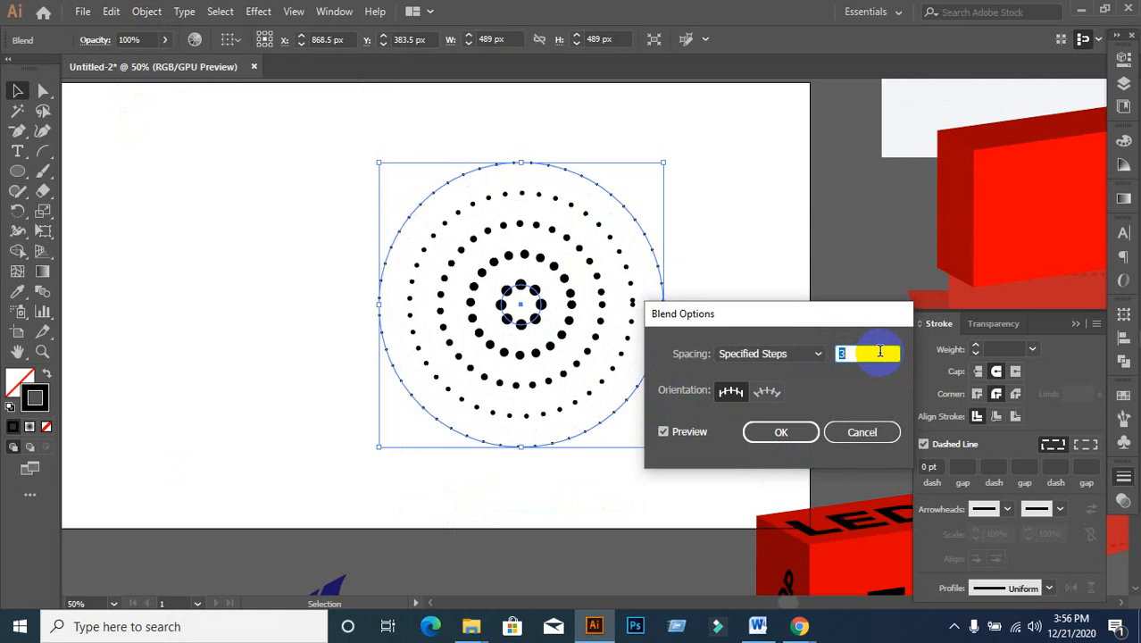
{"action": "left_click", "coordinate": [781, 431]}
{"action": "left_click", "coordinate": [748, 238]}
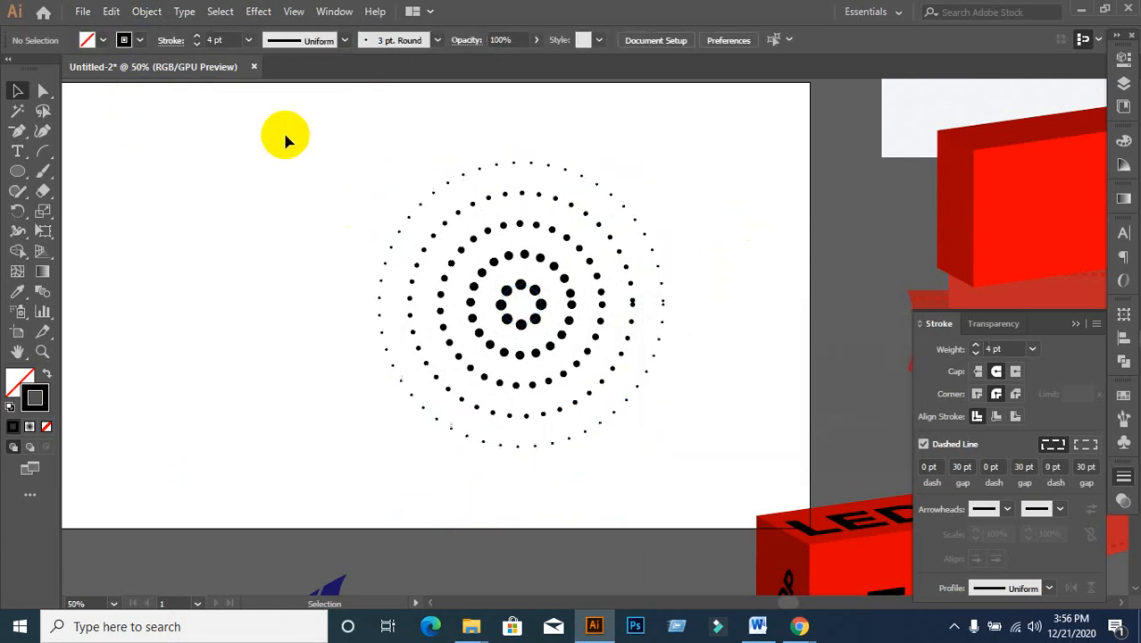
- Examine the blended rings up close, especially the doubled dots where the two outer circles start and end
{"action": "left_click_drag", "start_coordinate": [305, 137], "coordinate": [759, 491]}
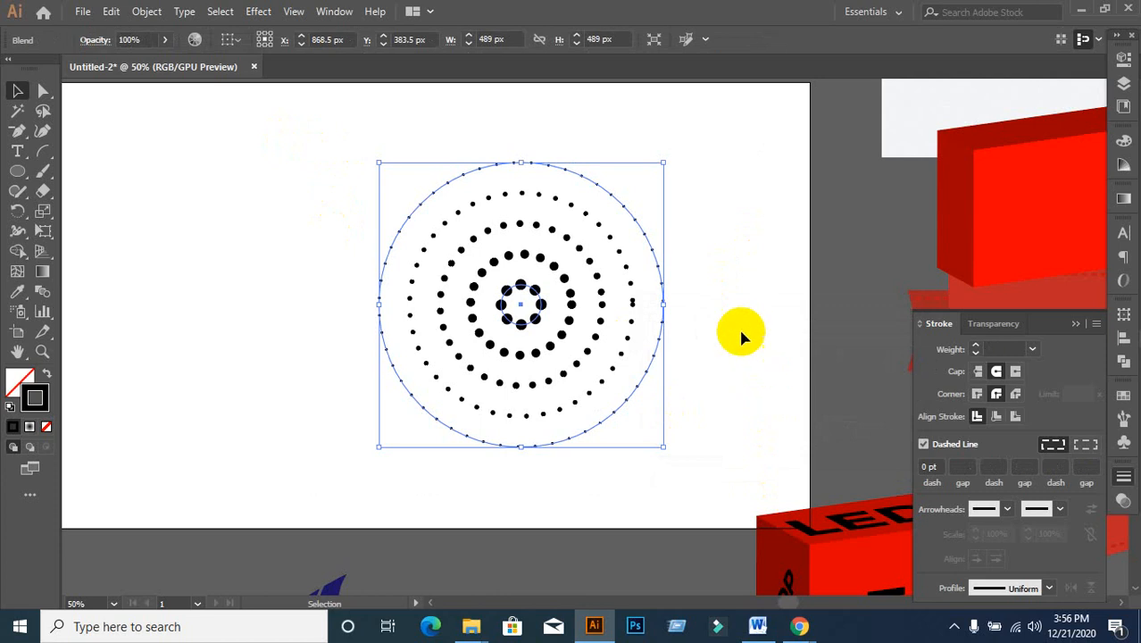
{"action": "scroll", "coordinate": [721, 304], "scroll_direction": "up", "scroll_amount": 1}
{"action": "scroll", "coordinate": [723, 309], "scroll_direction": "up", "scroll_amount": 1}
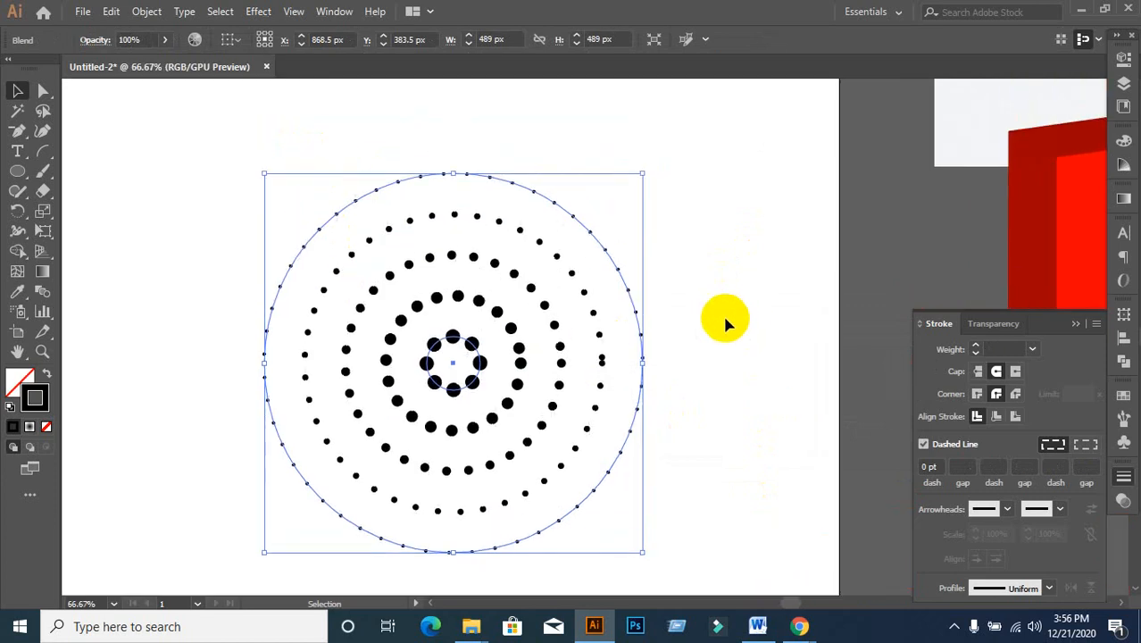
{"action": "left_click", "coordinate": [705, 371]}
{"action": "scroll", "coordinate": [681, 371], "scroll_direction": "up", "scroll_amount": 1}
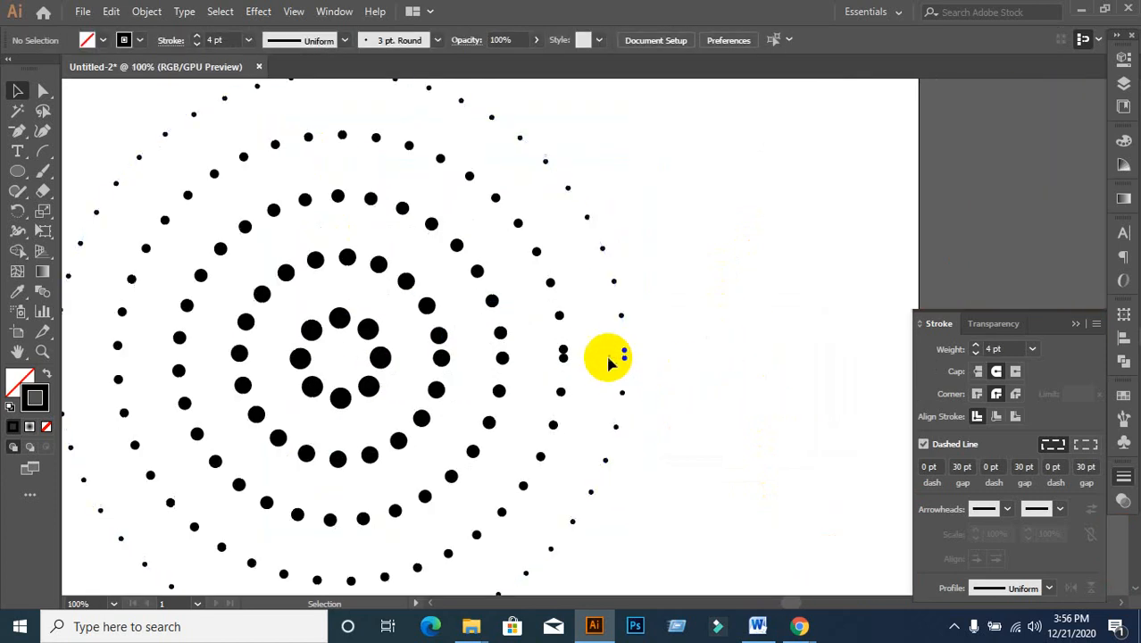
{"action": "left_click", "coordinate": [564, 356]}
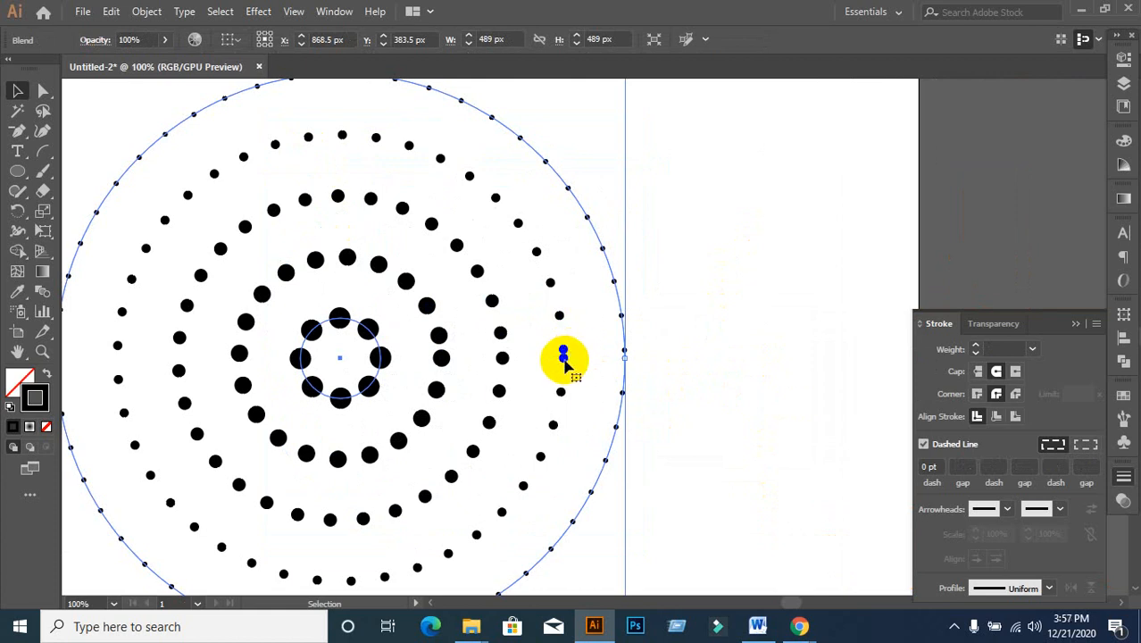
{"action": "left_click", "coordinate": [669, 363]}
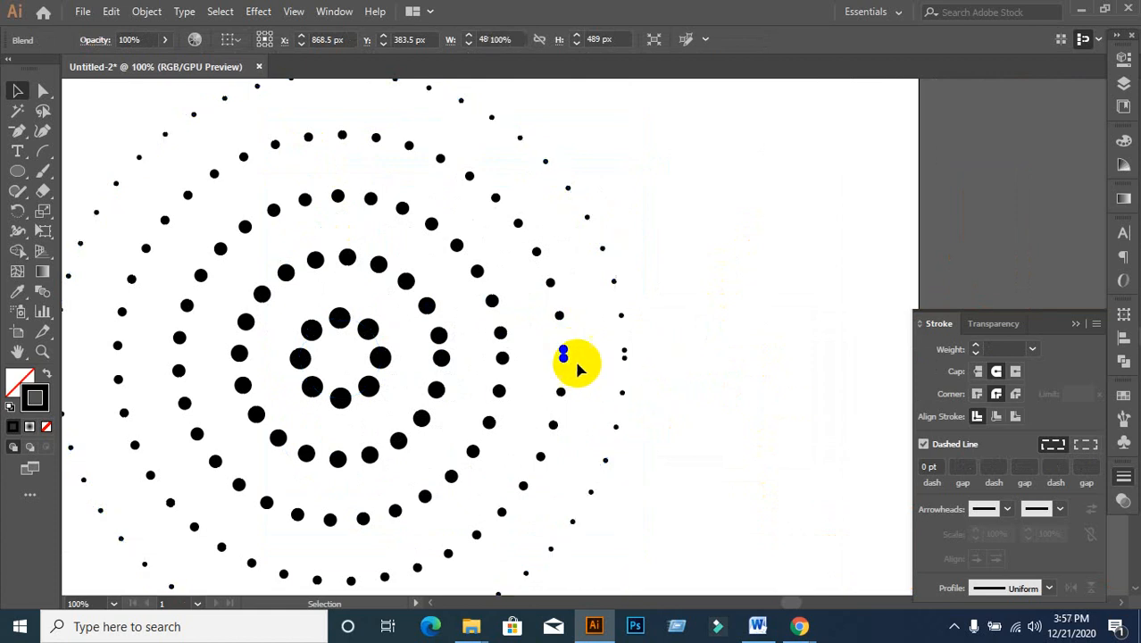
{"action": "left_click", "coordinate": [627, 358]}
{"action": "left_click", "coordinate": [757, 411]}
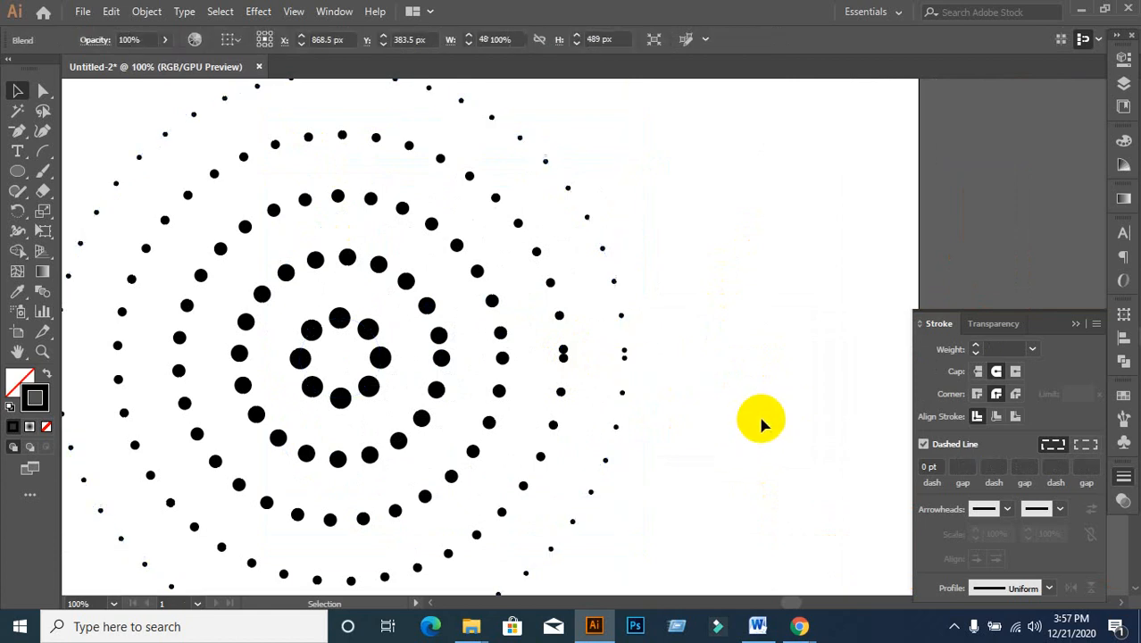
{"action": "left_click", "coordinate": [624, 357]}
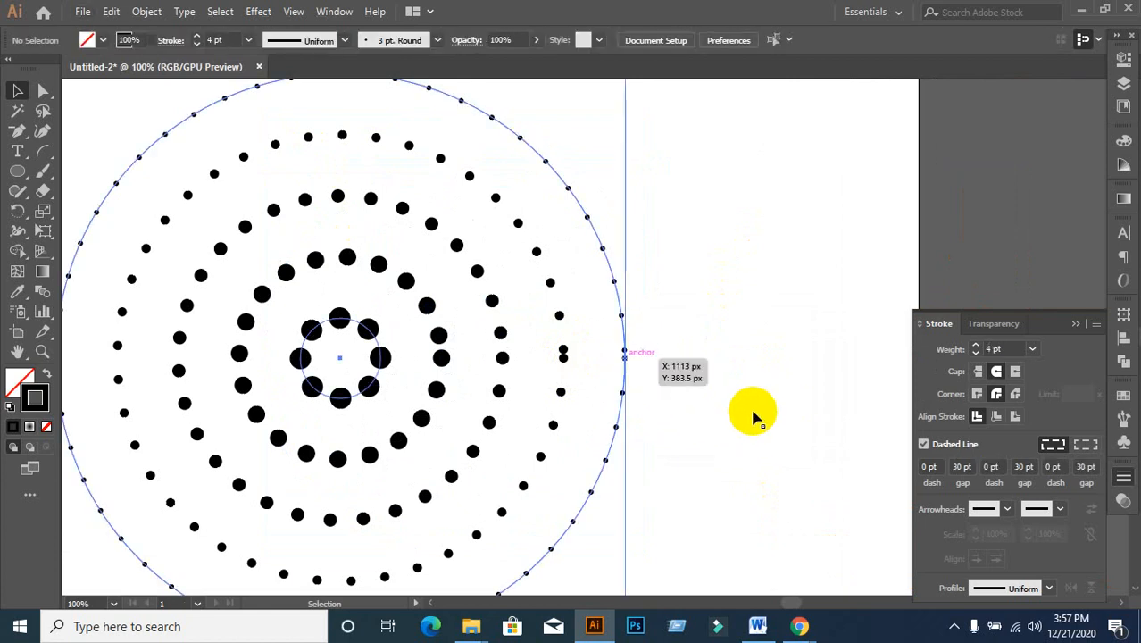
{"action": "left_click", "coordinate": [800, 430]}
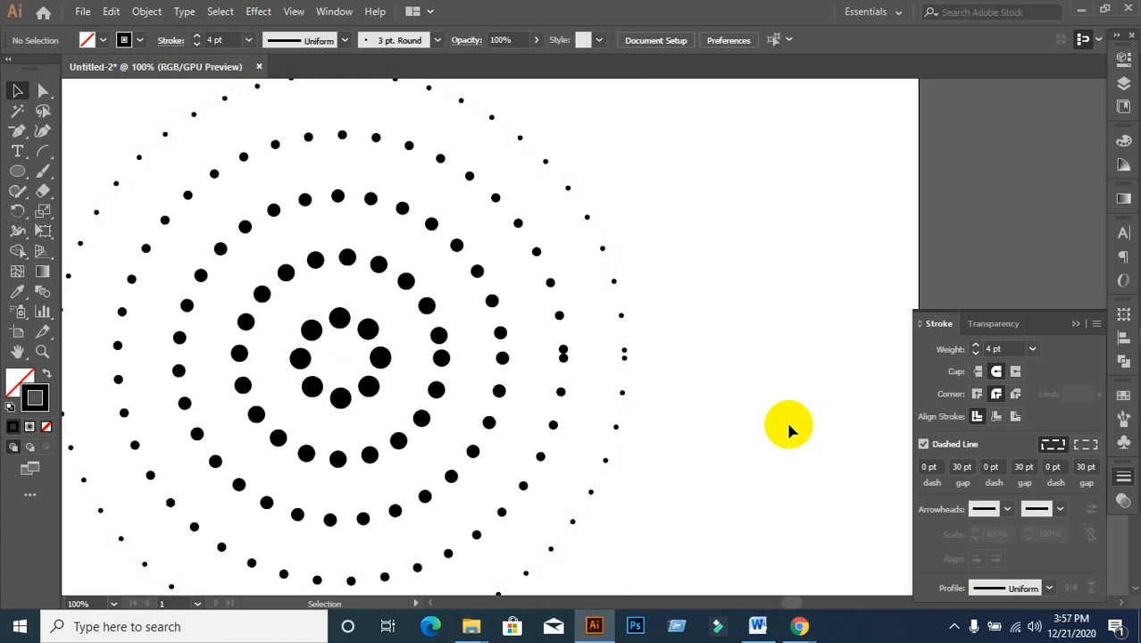
- Select the whole dotted blend and expand it into separate ring paths
{"action": "scroll", "coordinate": [789, 424], "scroll_direction": "down", "scroll_amount": 2}
{"action": "left_click_drag", "start_coordinate": [787, 423], "coordinate": [566, 353]}
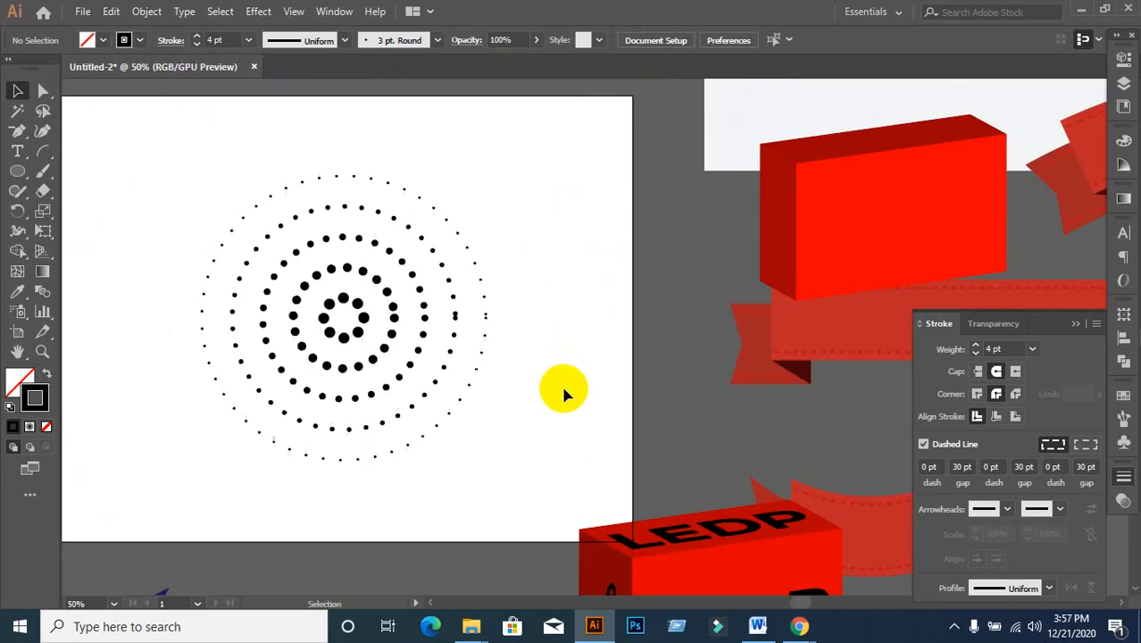
{"action": "left_click_drag", "start_coordinate": [168, 158], "coordinate": [559, 463]}
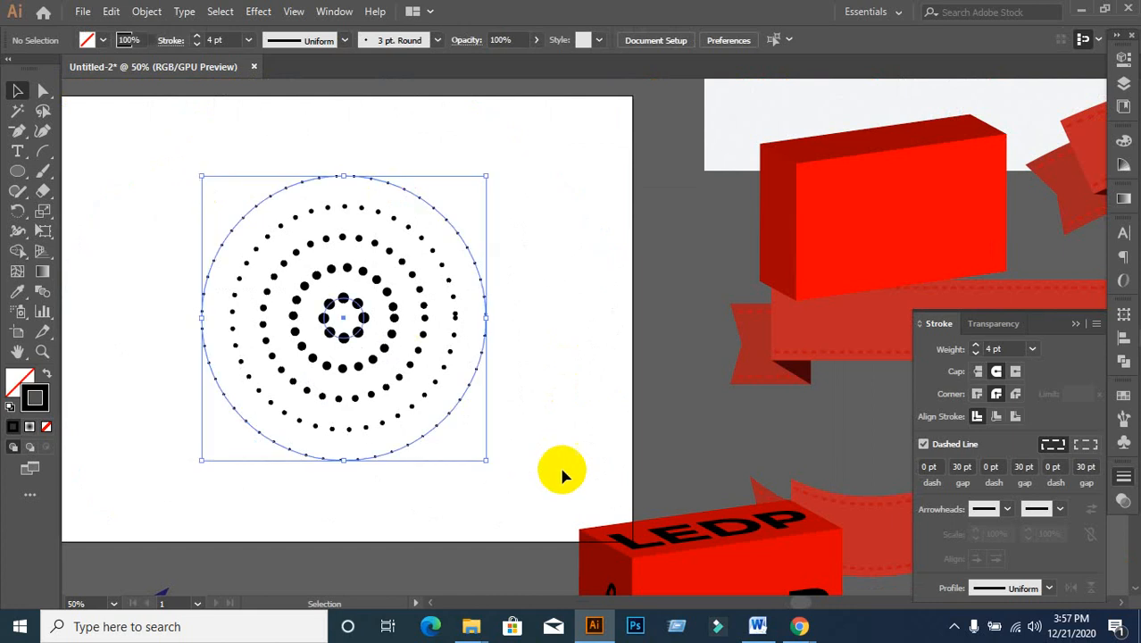
{"action": "left_click", "coordinate": [146, 11]}
{"action": "left_click", "coordinate": [204, 201]}
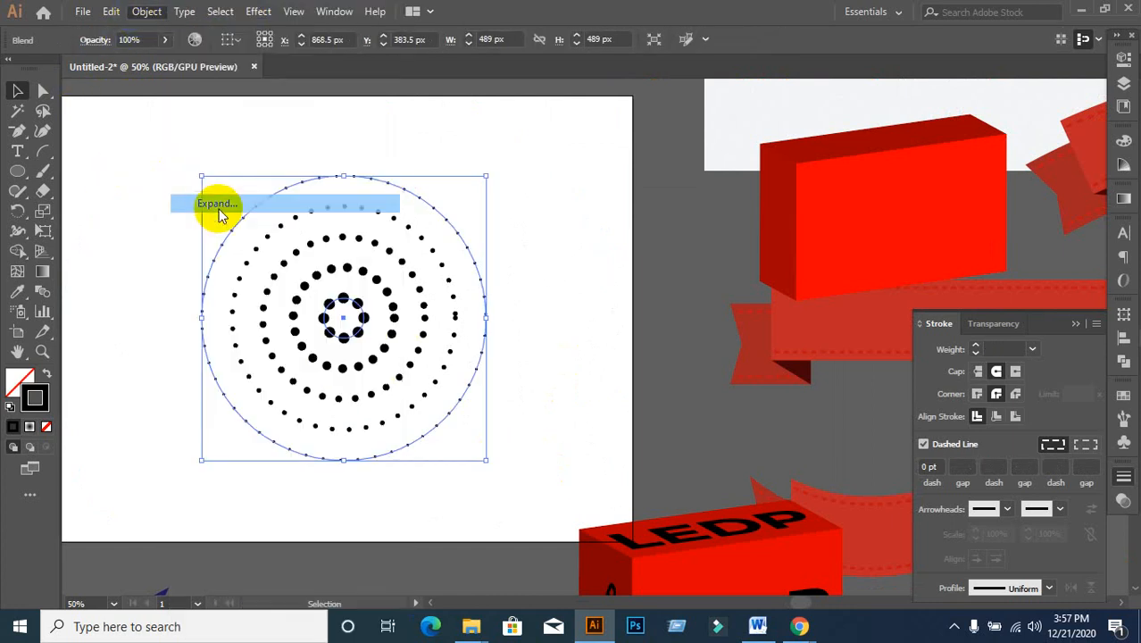
{"action": "left_click", "coordinate": [779, 357]}
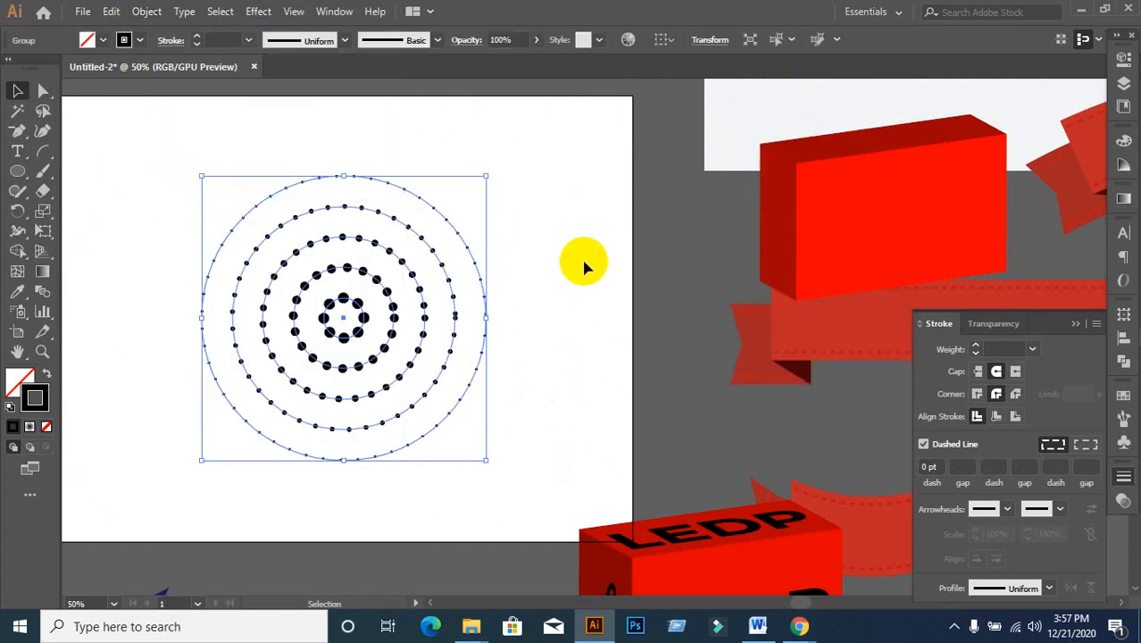
- Ungroup the expanded rings, check the outermost ring as a separate path, and deselect it
{"action": "key", "text": "ctrl+1"}
{"action": "left_click", "coordinate": [465, 284]}
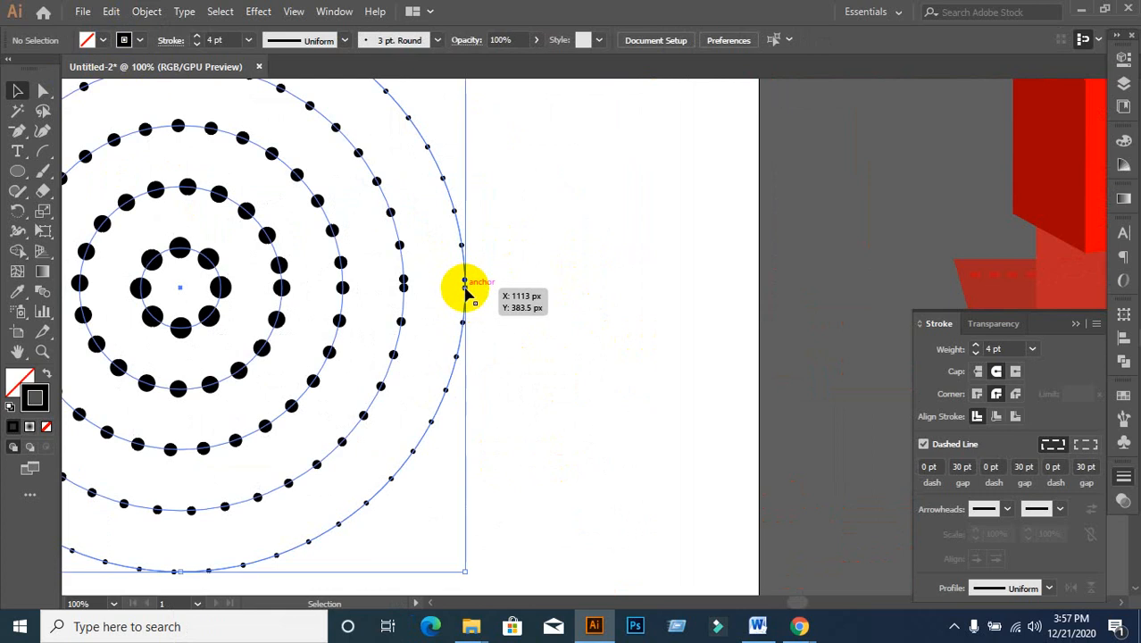
{"action": "right_click", "coordinate": [465, 284]}
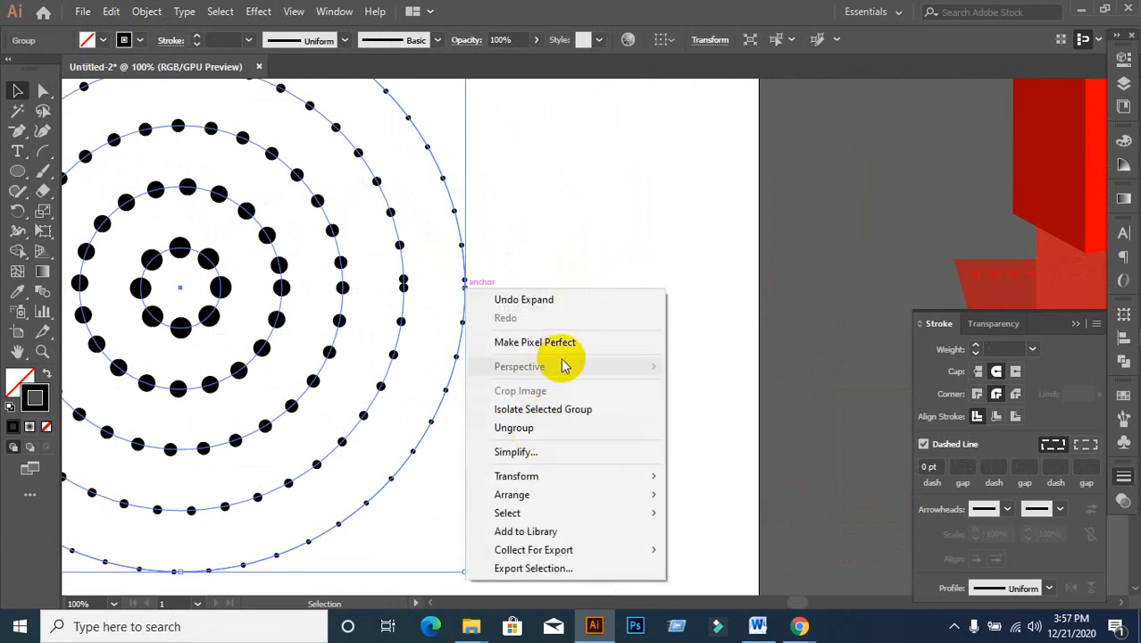
{"action": "left_click", "coordinate": [542, 429]}
{"action": "left_click", "coordinate": [594, 165]}
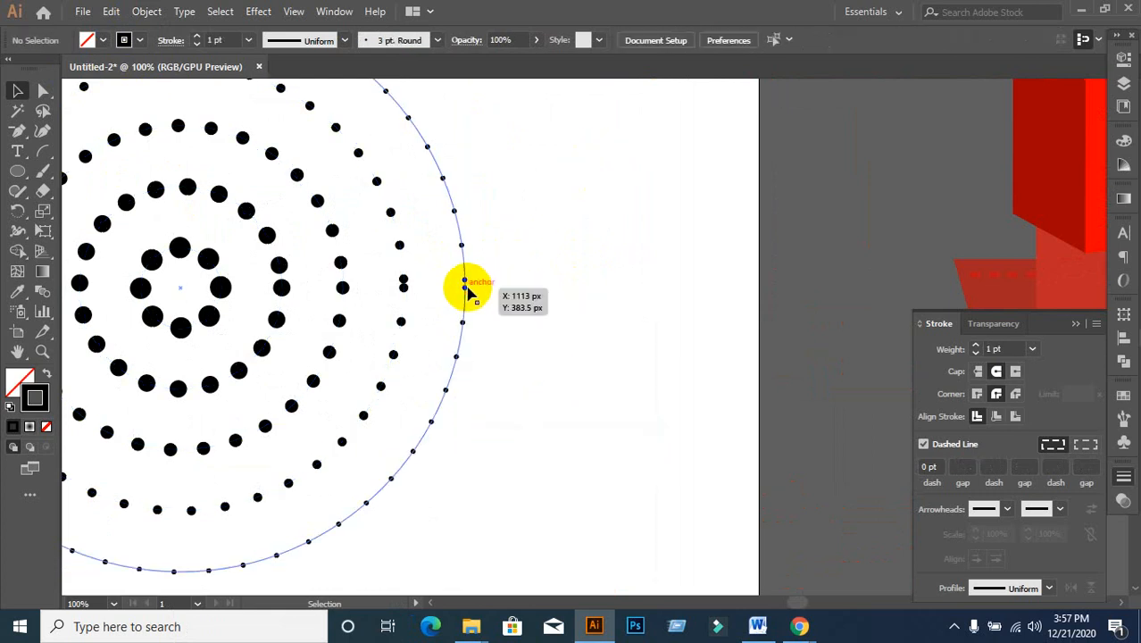
{"action": "right_click", "coordinate": [467, 288]}
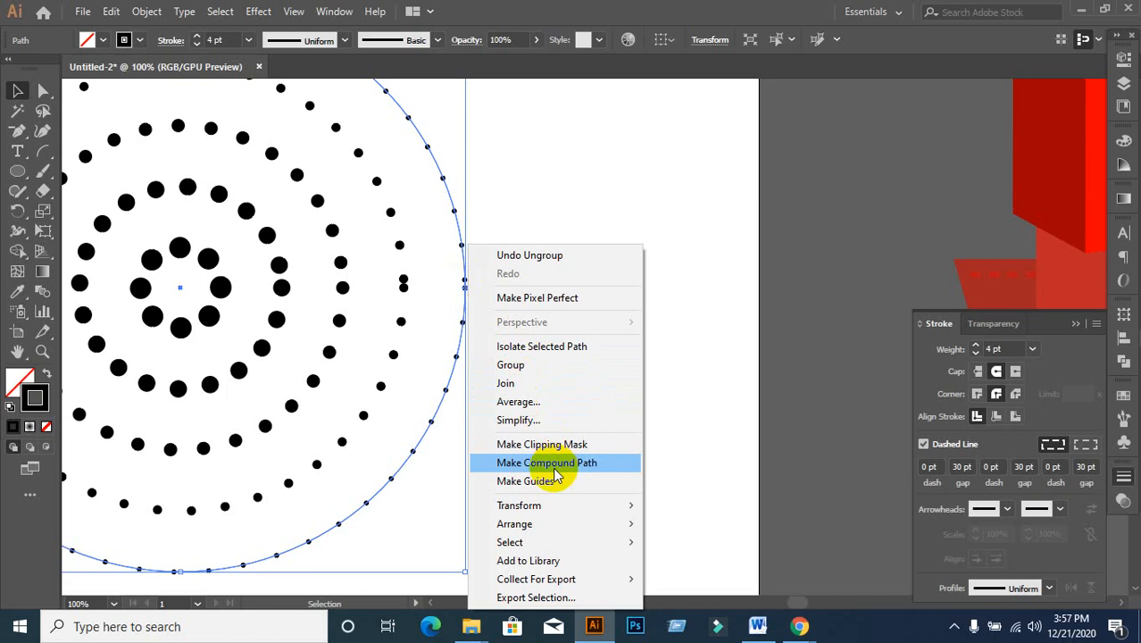
{"action": "left_click", "coordinate": [603, 197]}
- Review the earlier halftone symbol and the curved coloured grid outside the artboard
{"action": "key", "text": "ctrl+minus"}
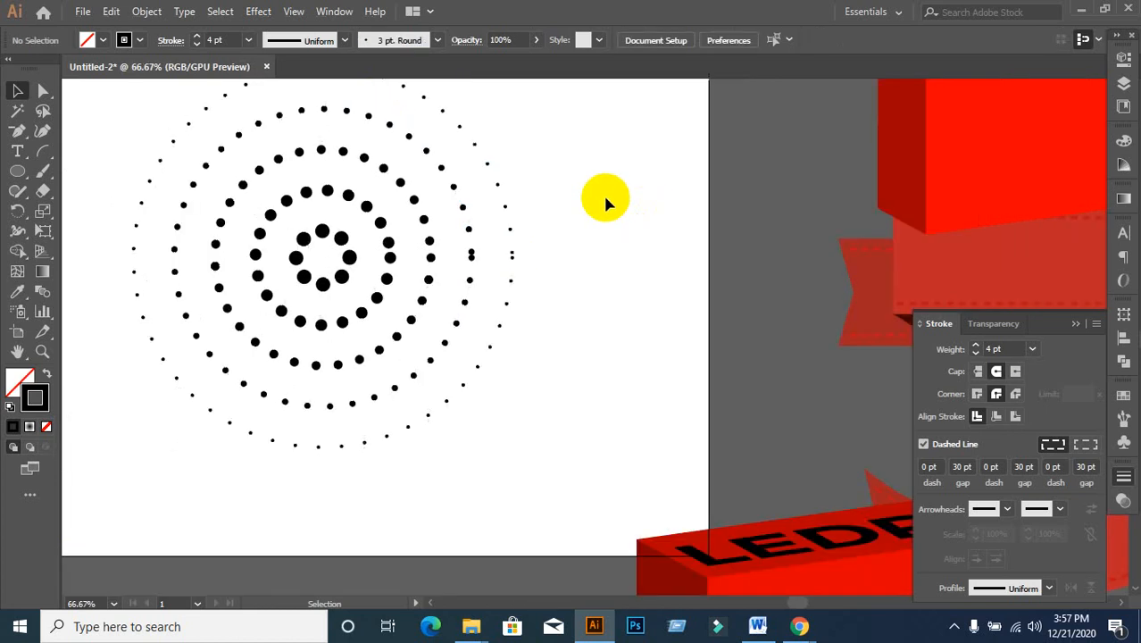
{"action": "scroll", "coordinate": [605, 198], "scroll_direction": "down", "scroll_amount": 1}
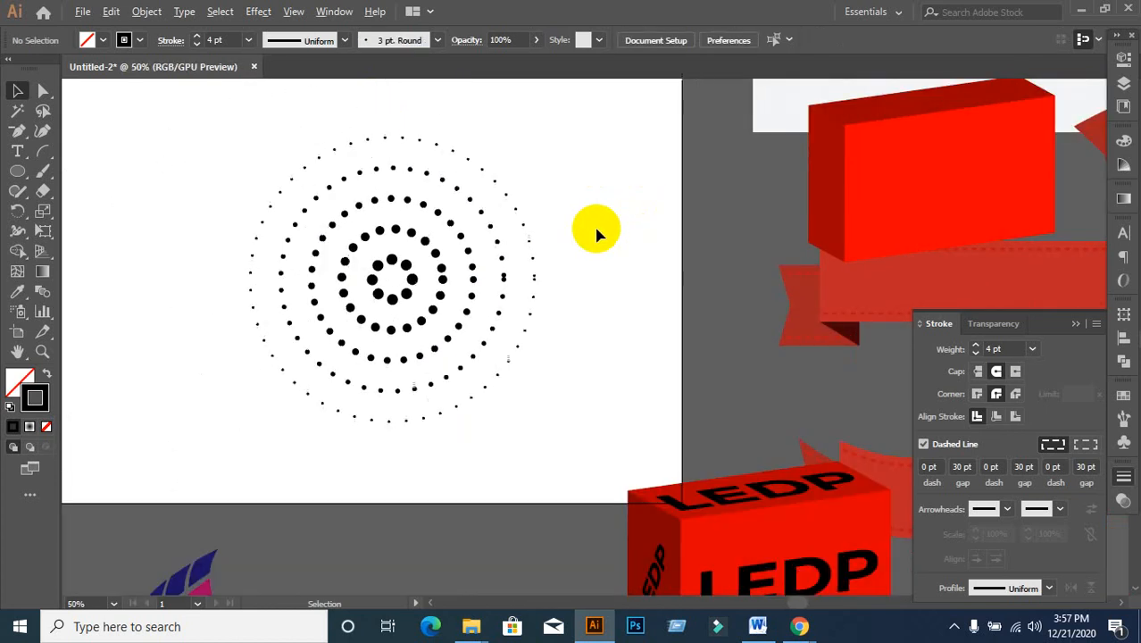
{"action": "scroll", "coordinate": [594, 224], "scroll_direction": "down", "scroll_amount": 3}
{"action": "left_click_drag", "start_coordinate": [873, 273], "coordinate": [591, 270]}
{"action": "left_click", "coordinate": [766, 347]}
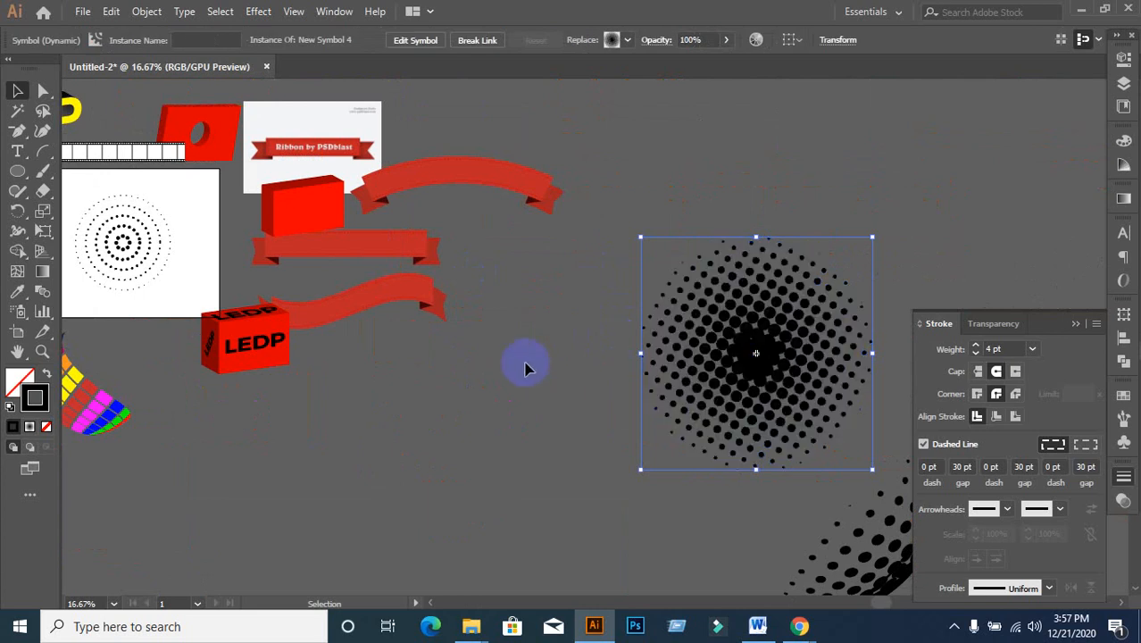
{"action": "left_click", "coordinate": [482, 371]}
{"action": "scroll", "coordinate": [415, 377], "scroll_direction": "left", "scroll_amount": 5}
{"action": "left_click", "coordinate": [393, 409]}
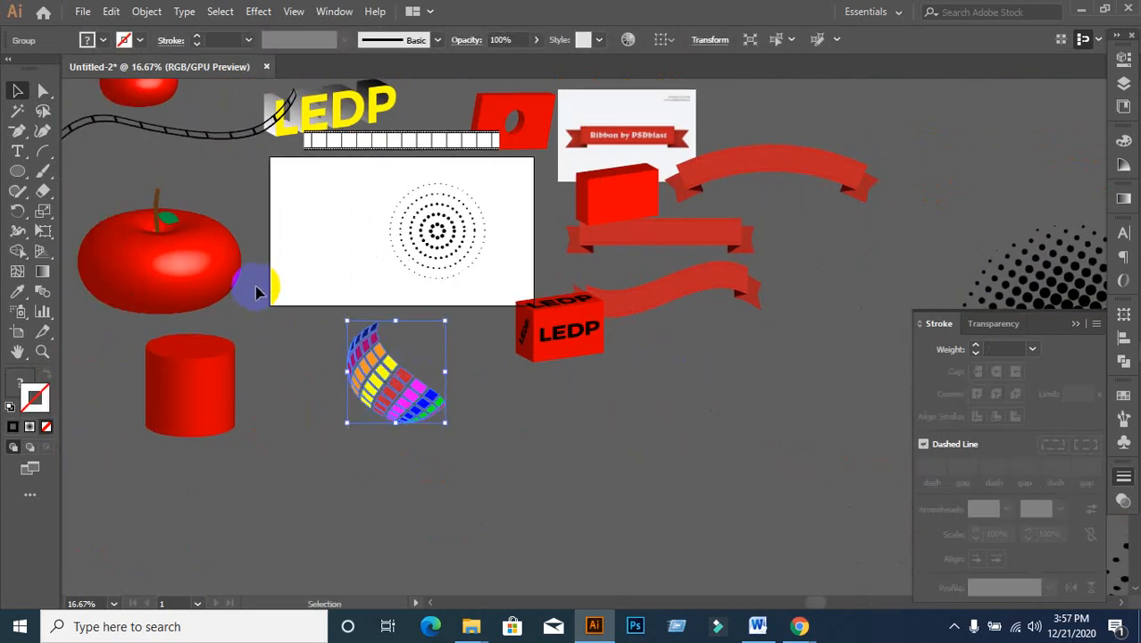
{"action": "left_click", "coordinate": [256, 292]}
- Draw a small green circle without a stroke beside the dotted rings and duplicate it directly below
{"action": "left_click", "coordinate": [17, 170]}
{"action": "left_click_drag", "start_coordinate": [315, 187], "coordinate": [348, 220]}
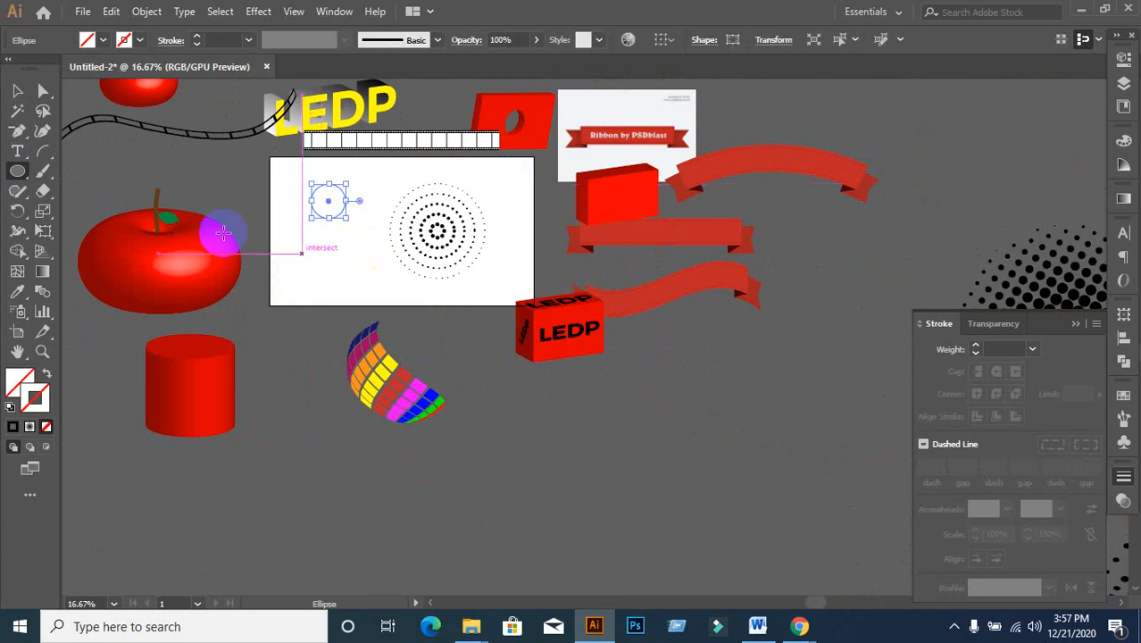
{"action": "left_click", "coordinate": [103, 40]}
{"action": "left_click", "coordinate": [93, 68]}
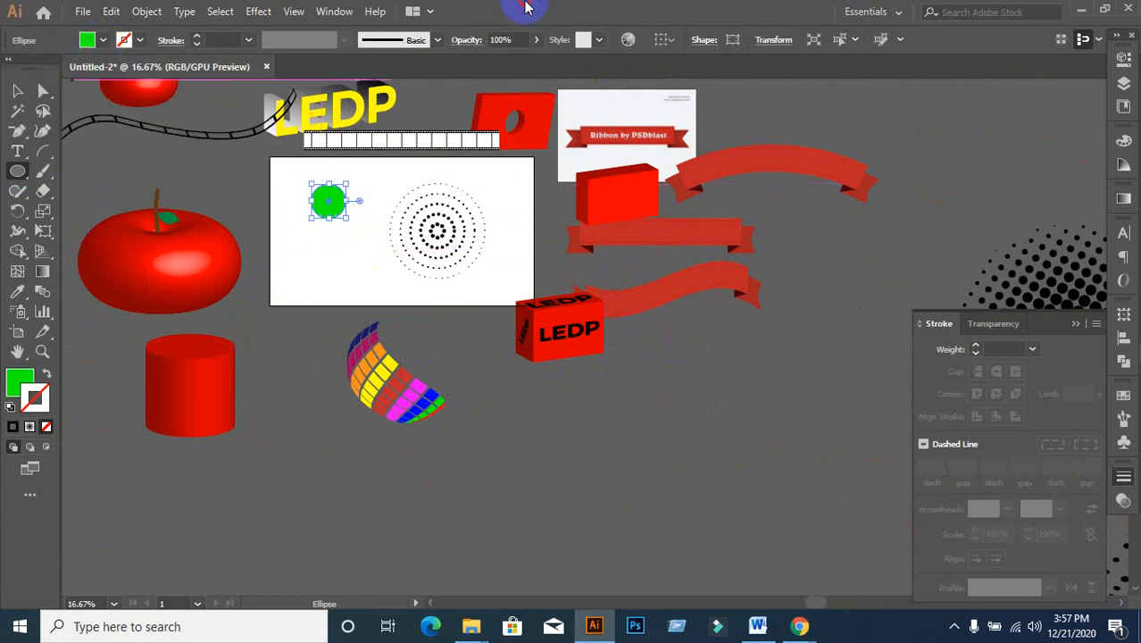
{"action": "left_click", "coordinate": [17, 90]}
{"action": "left_click_drag", "start_coordinate": [331, 206], "coordinate": [332, 246]}
- Examine the curved coloured grid up close, along with the available 3D effects and the surrounding artwork
{"action": "left_click", "coordinate": [379, 368]}
{"action": "scroll", "coordinate": [421, 427], "scroll_direction": "up", "scroll_amount": 2}
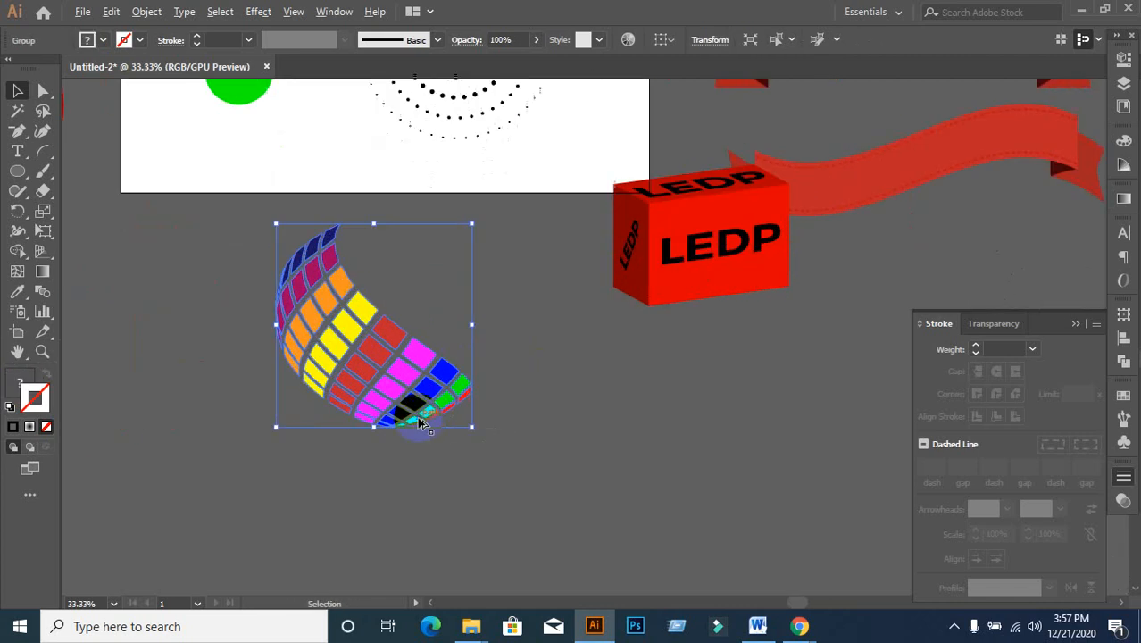
{"action": "scroll", "coordinate": [376, 421], "scroll_direction": "up", "scroll_amount": 1}
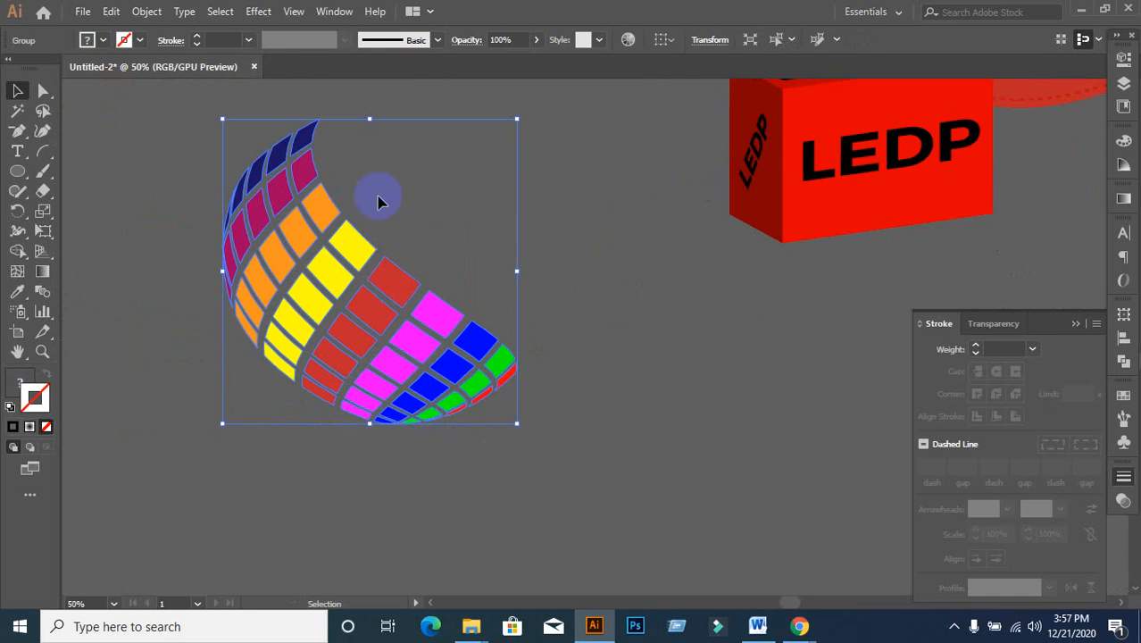
{"action": "left_click", "coordinate": [470, 505]}
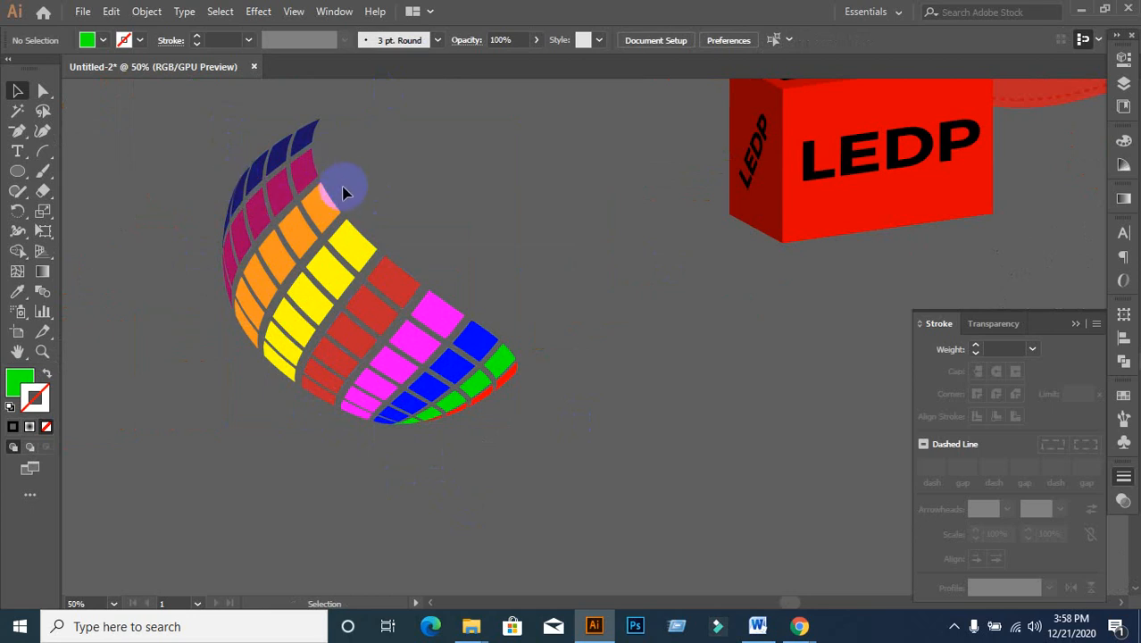
{"action": "scroll", "coordinate": [523, 237], "scroll_direction": "down", "scroll_amount": 4}
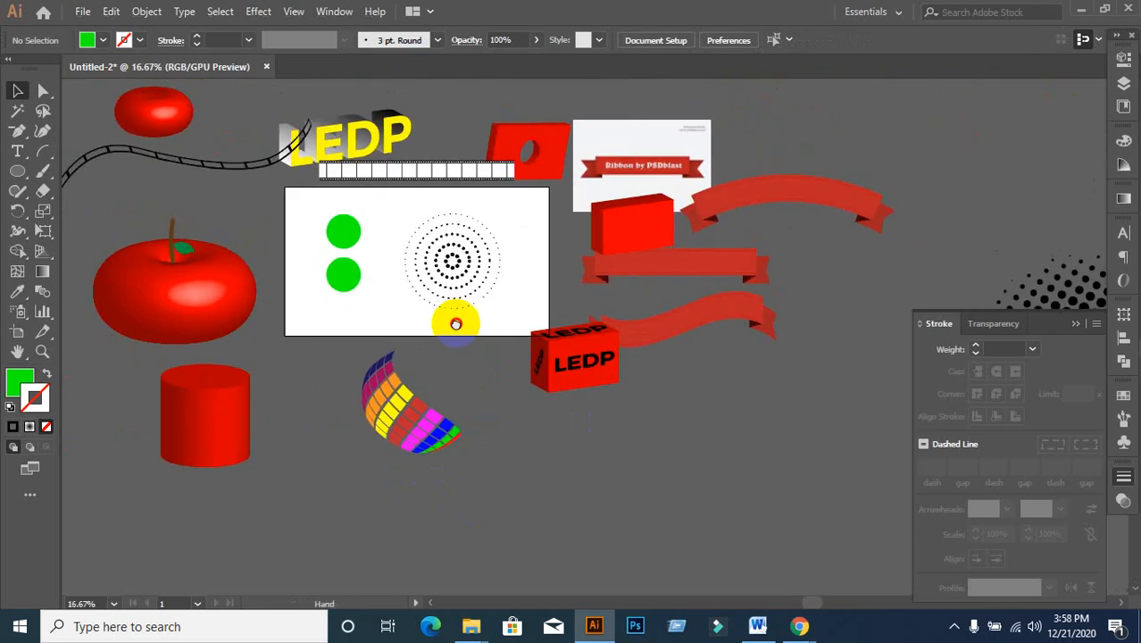
{"action": "left_click", "coordinate": [258, 11]}
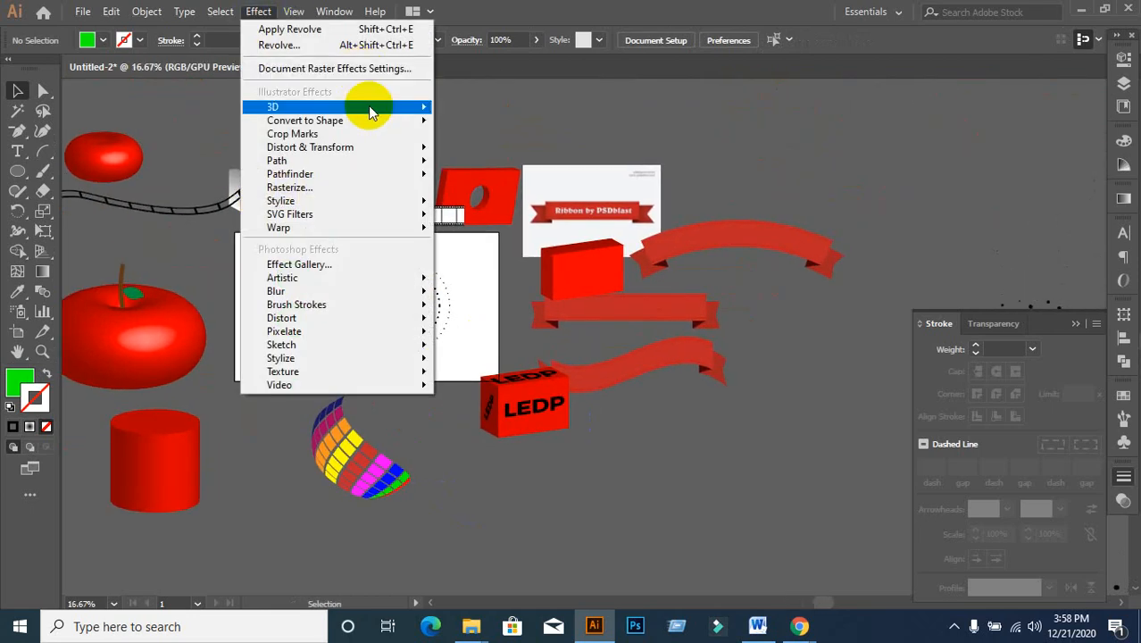
{"action": "left_click", "coordinate": [586, 107]}
{"action": "scroll", "coordinate": [493, 214], "scroll_direction": "down", "scroll_amount": 1}
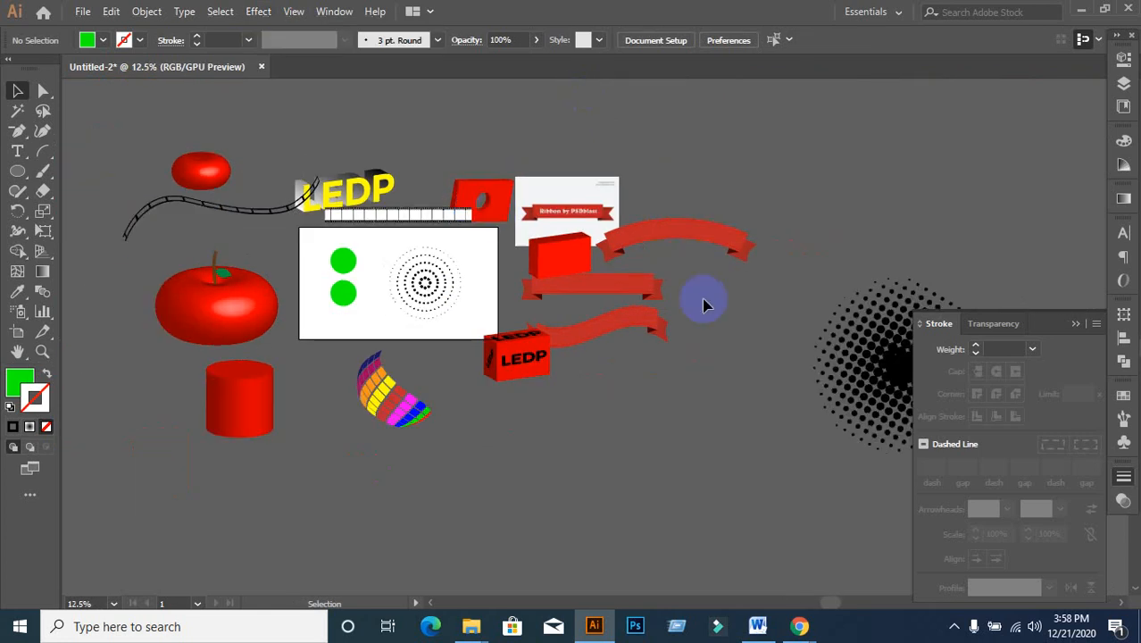
- Leave the Illustrator artwork and switch to the Google Meet window in Chrome
{"action": "left_click_drag", "start_coordinate": [755, 321], "coordinate": [760, 270]}
{"action": "scroll", "coordinate": [406, 234], "scroll_direction": "up", "scroll_amount": 1}
{"action": "left_click_drag", "start_coordinate": [409, 235], "coordinate": [377, 210]}
{"action": "scroll", "coordinate": [376, 210], "scroll_direction": "up", "scroll_amount": 1}
{"action": "left_click", "coordinate": [1076, 9]}
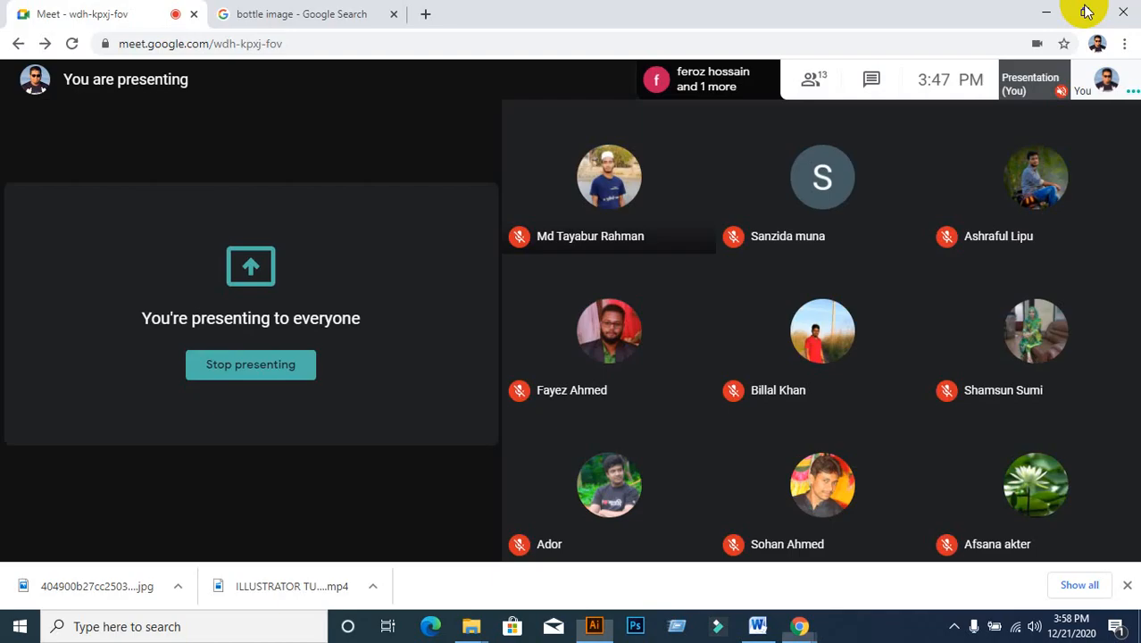